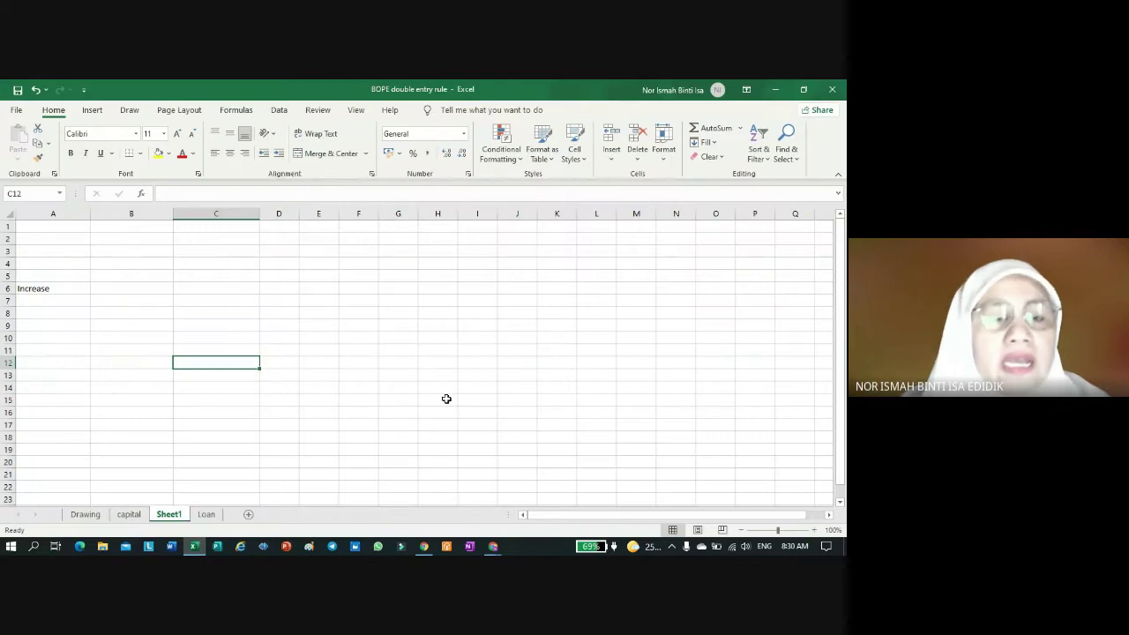
Step: Set the font size of the whole sheet to 16 and narrow column A slightly
{"action": "left_click", "coordinate": [4, 213]}
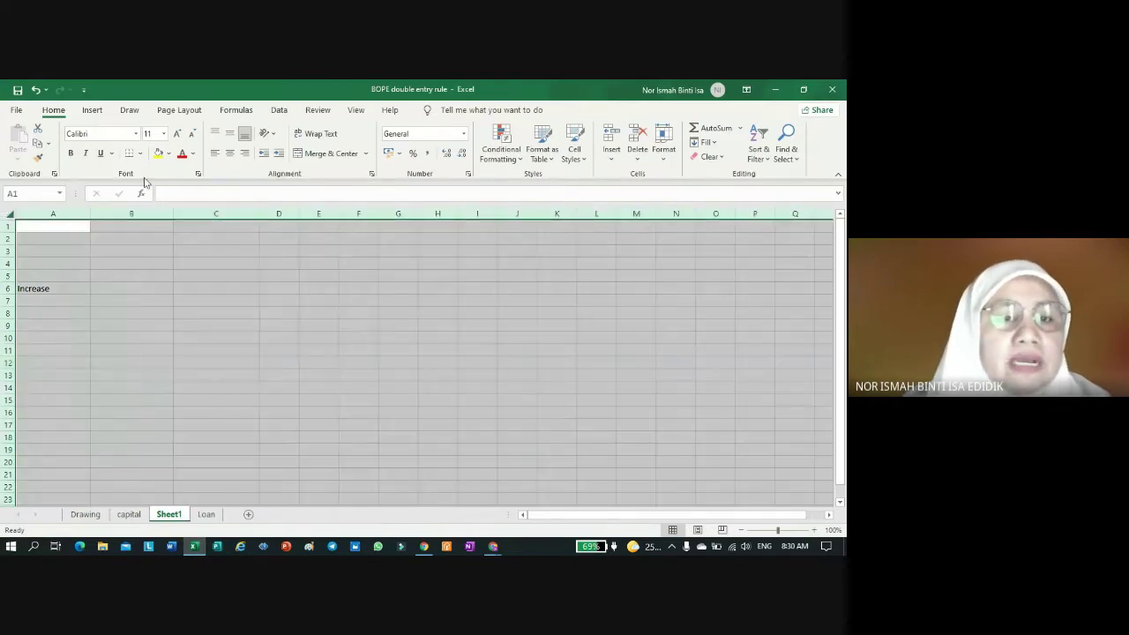
{"action": "left_click", "coordinate": [164, 133]}
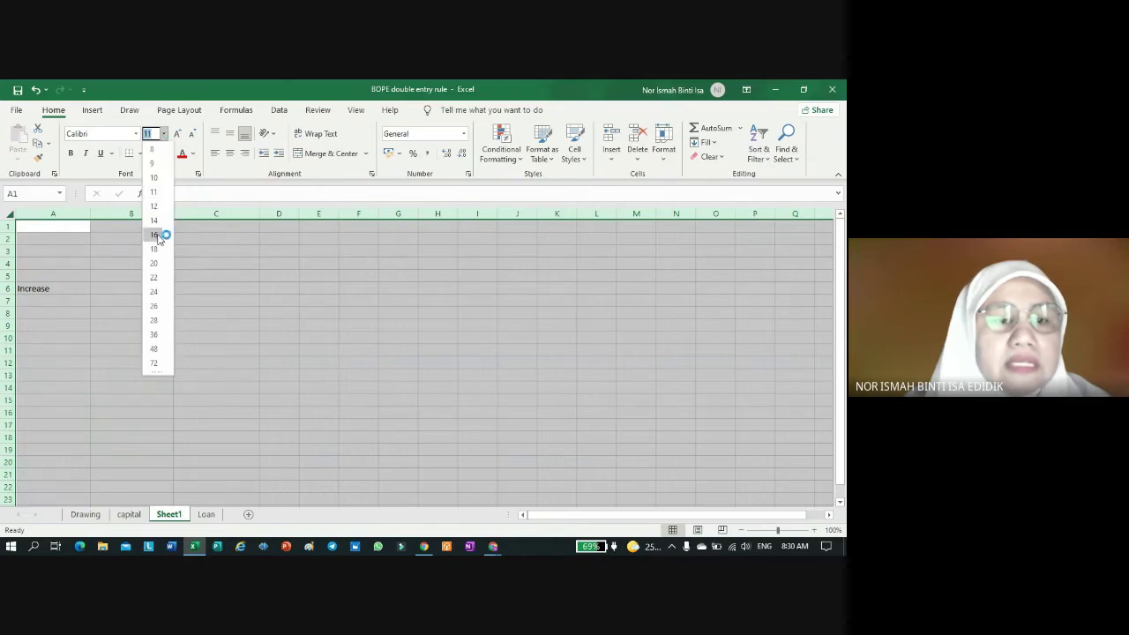
{"action": "left_click", "coordinate": [155, 234]}
{"action": "left_click", "coordinate": [246, 379]}
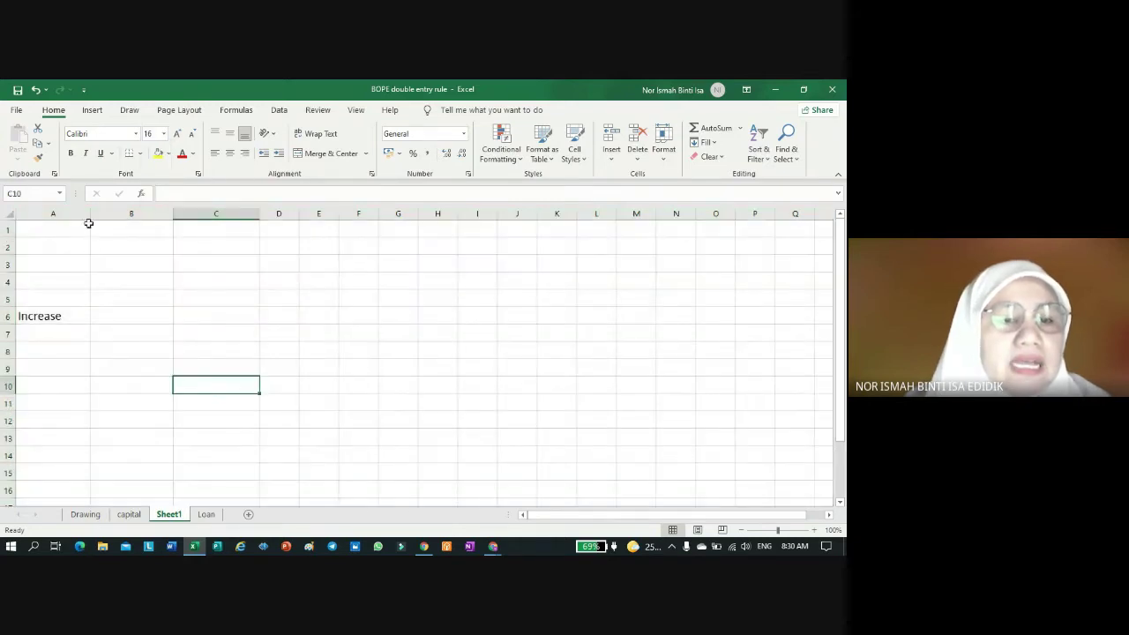
{"action": "left_click_drag", "start_coordinate": [90, 216], "coordinate": [78, 220]}
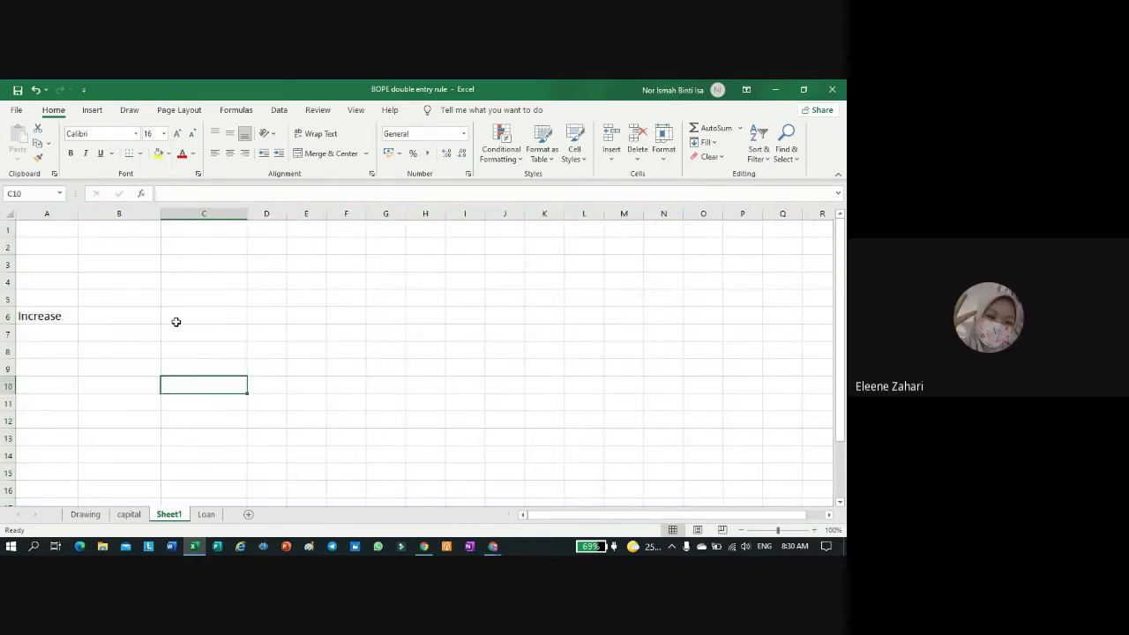
{"action": "left_click", "coordinate": [360, 353]}
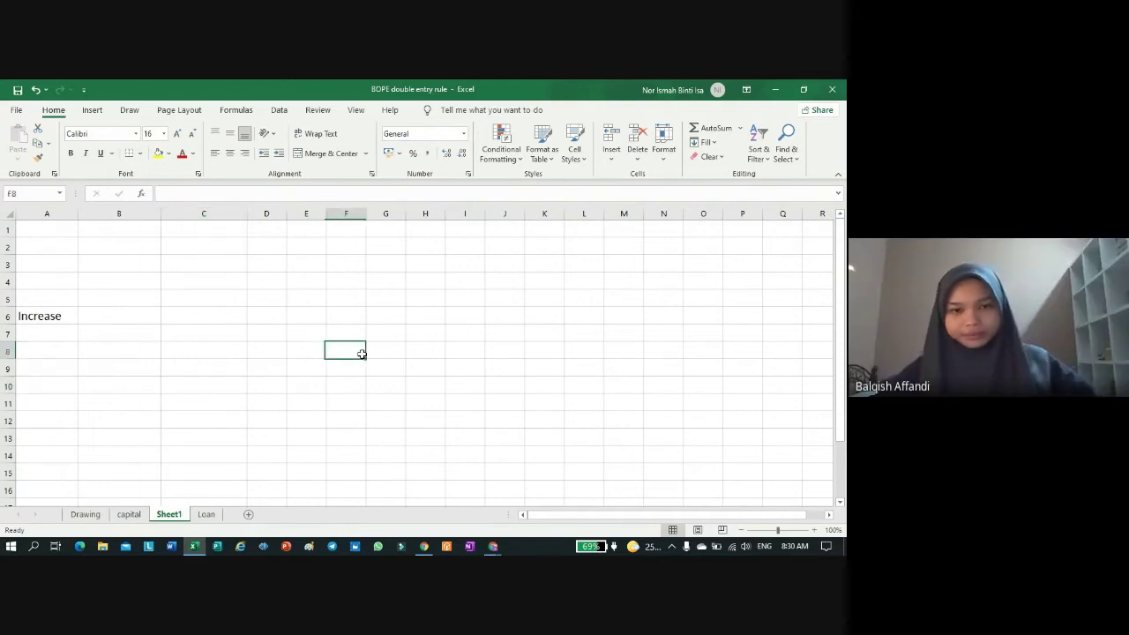
{"action": "left_click", "coordinate": [134, 300]}
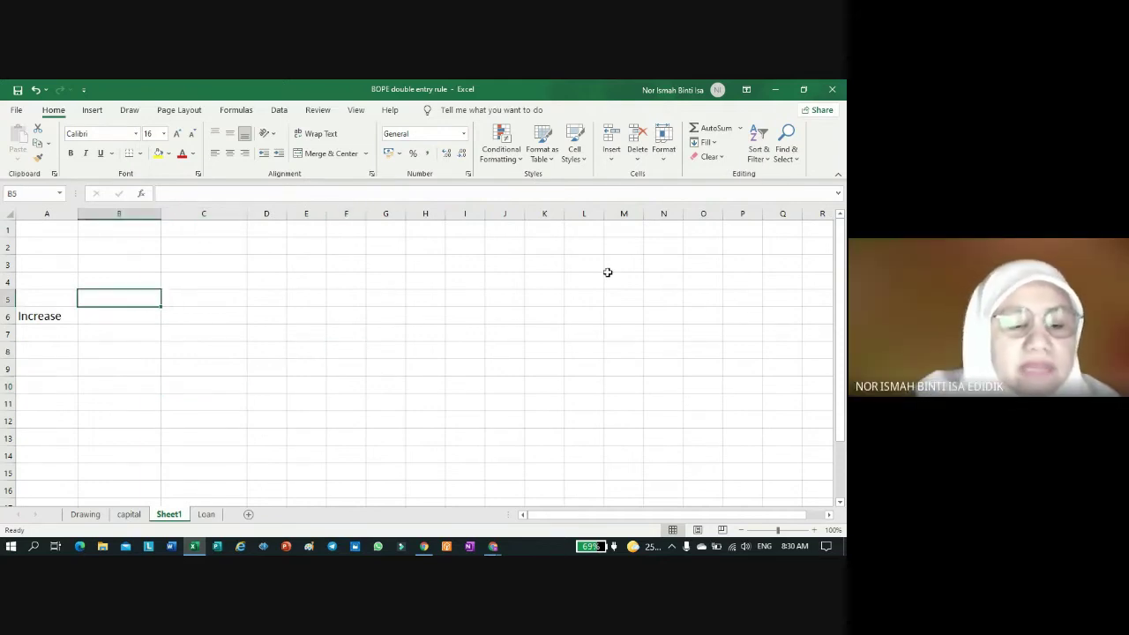
{"action": "type", "text": "D"}
{"action": "key", "text": "BackSpace"}
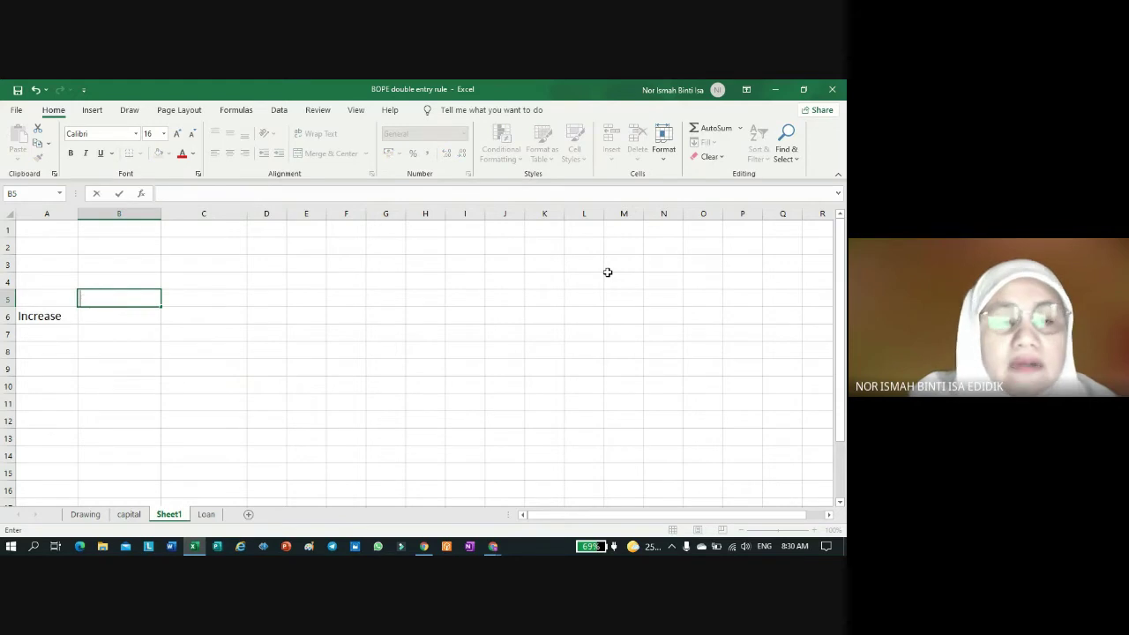
{"action": "left_click", "coordinate": [271, 314]}
Step: Bring in T-account lines: a border beneath B5:C5 and a vertical border between columns B and C down to row 16
{"action": "left_click_drag", "start_coordinate": [155, 298], "coordinate": [224, 299]}
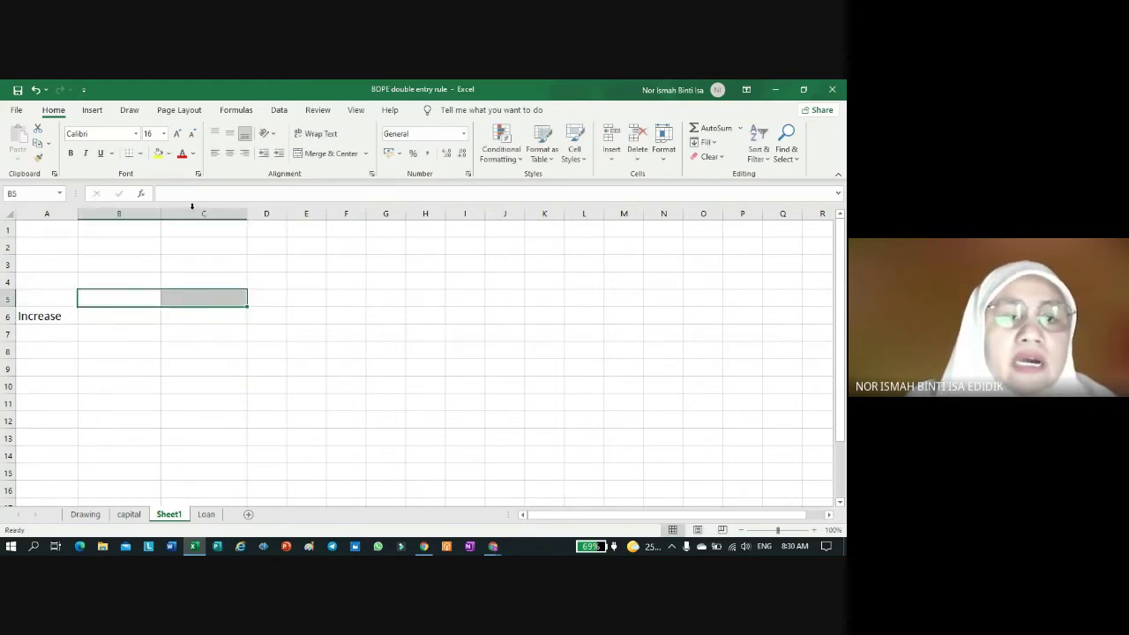
{"action": "key", "text": "ctrl+z"}
Step: Enter the T-account headings "Debit" in B5 and "Credit" in C5
{"action": "left_click", "coordinate": [117, 298]}
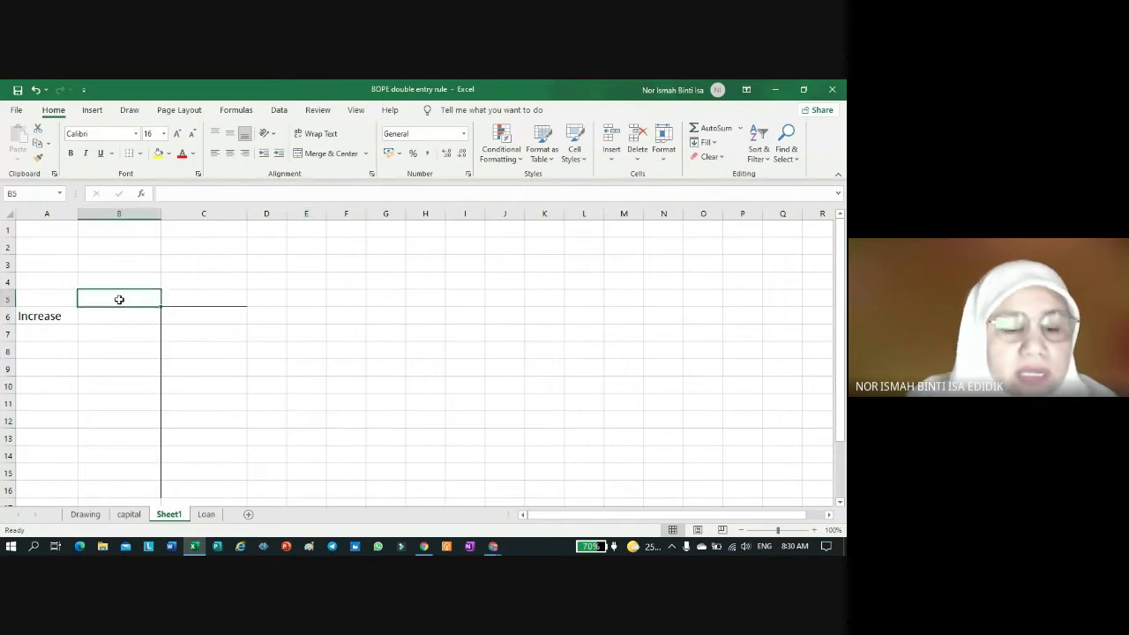
{"action": "type", "text": "Debit"}
{"action": "left_click", "coordinate": [219, 299]}
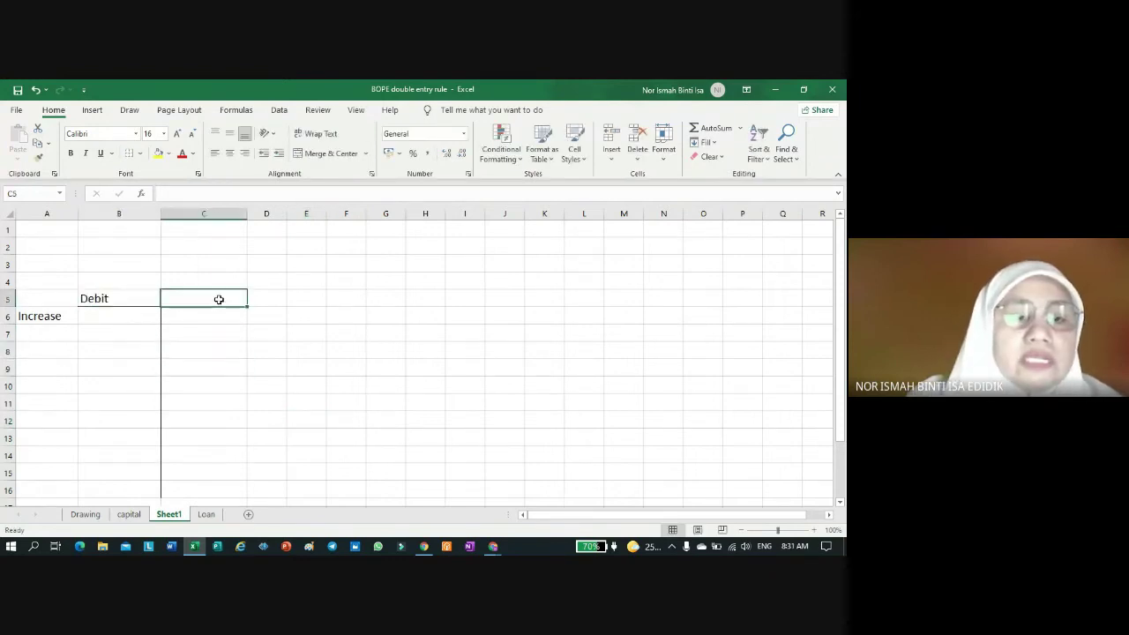
{"action": "type", "text": "Credit"}
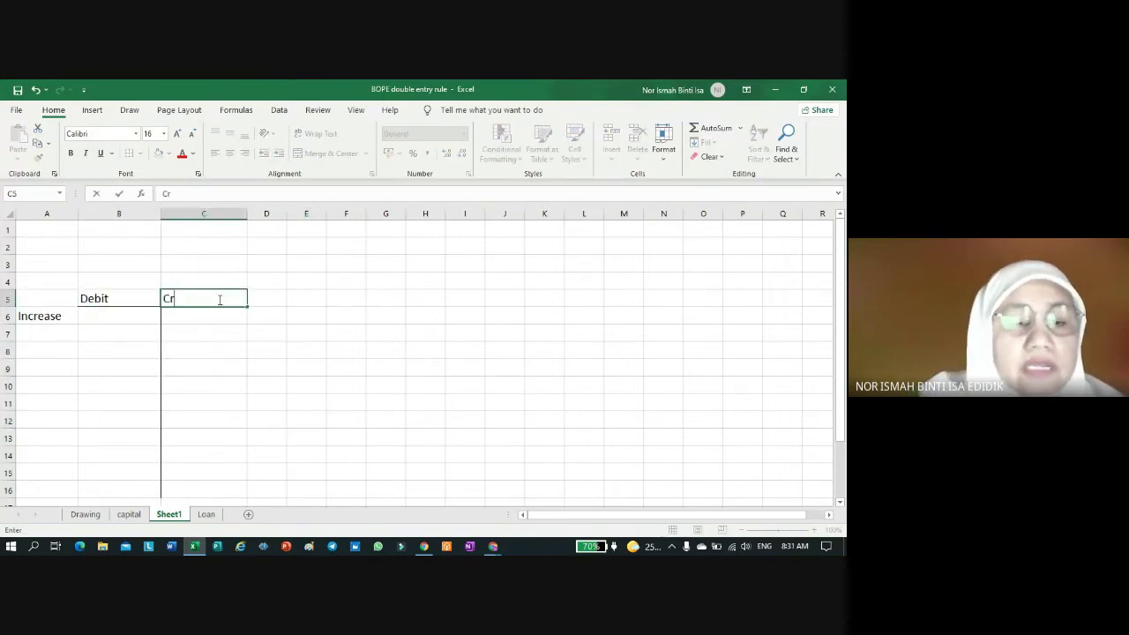
{"action": "left_click", "coordinate": [283, 370]}
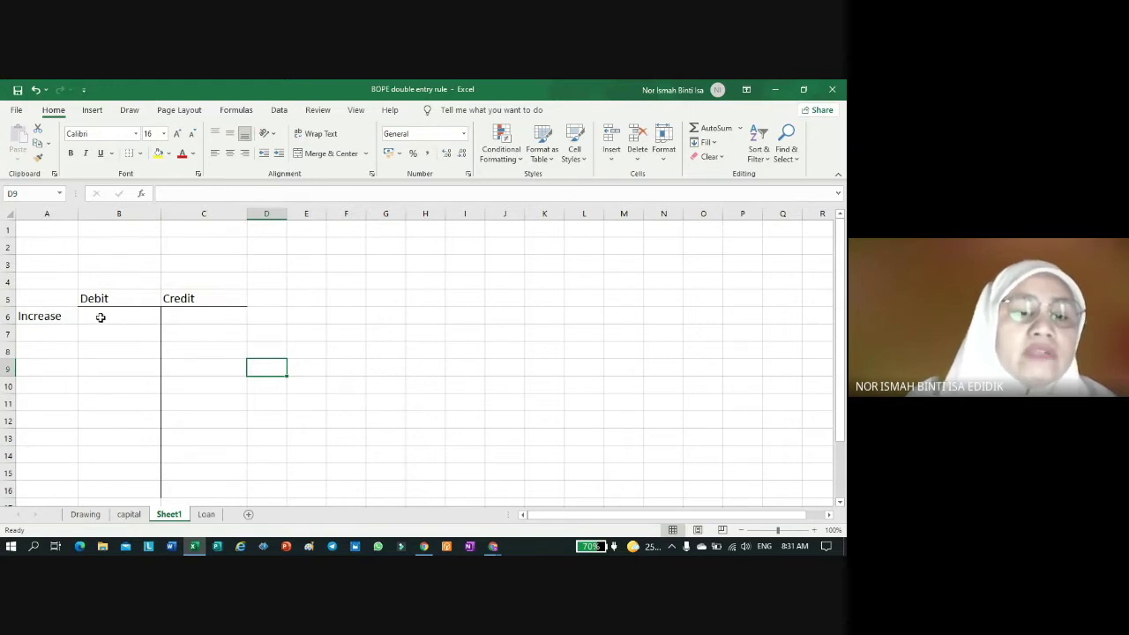
Step: Enter "Expenses" in B6 as the first debit item on the Increase row
{"action": "left_click", "coordinate": [106, 318]}
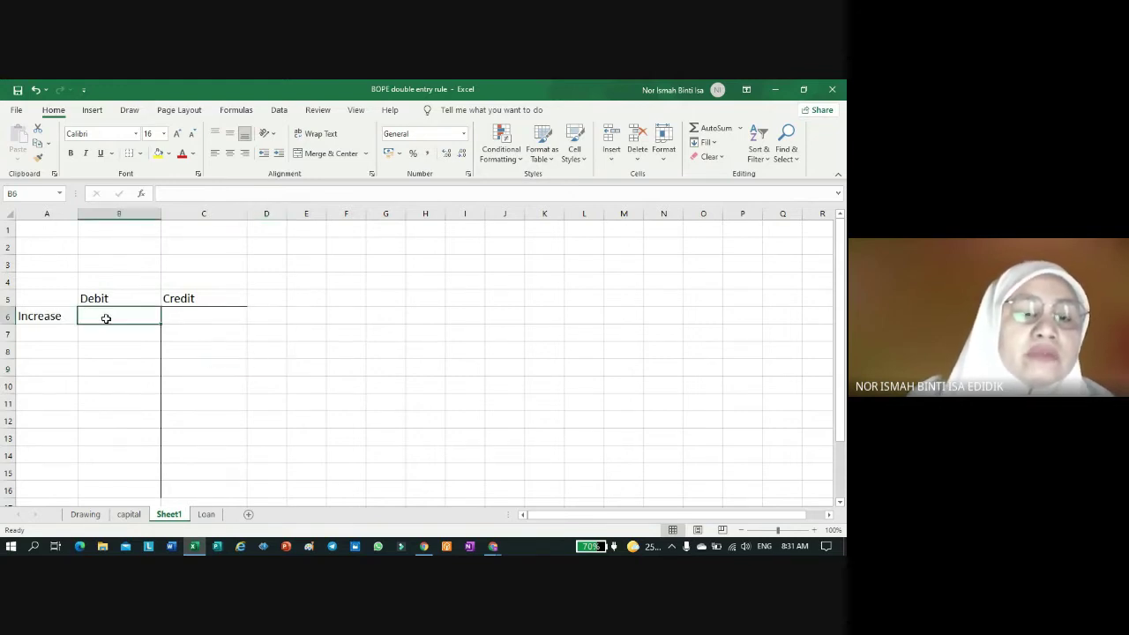
{"action": "type", "text": "Expenses"}
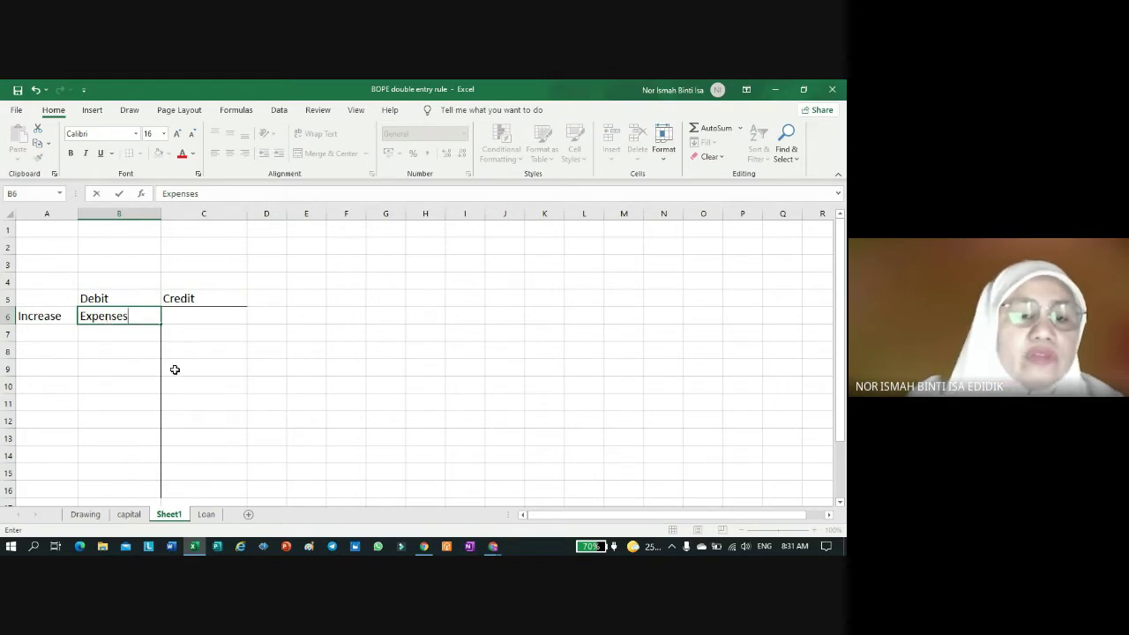
{"action": "left_click", "coordinate": [275, 380]}
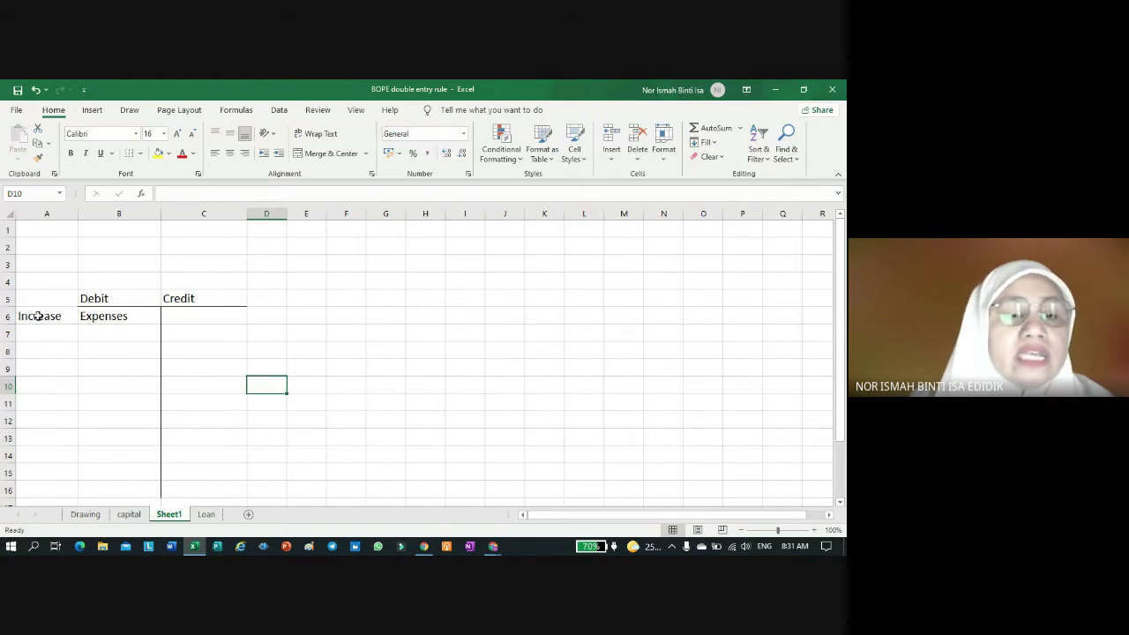
Step: Enter "Asset" in B7 below Expenses in the Debit column
{"action": "left_click", "coordinate": [104, 331]}
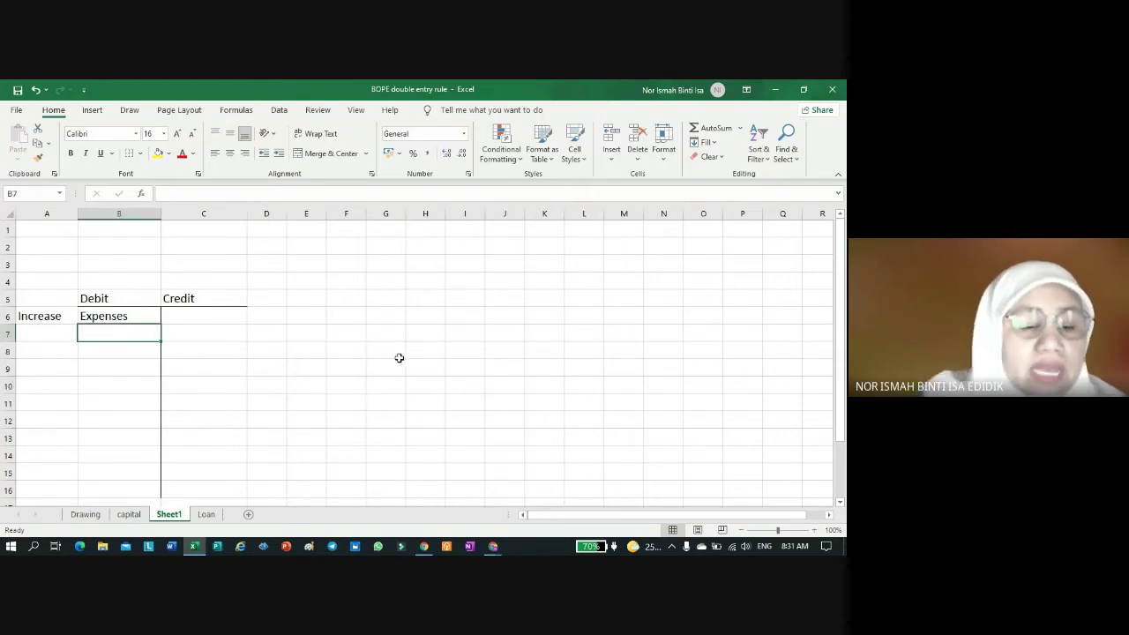
{"action": "type", "text": "AA"}
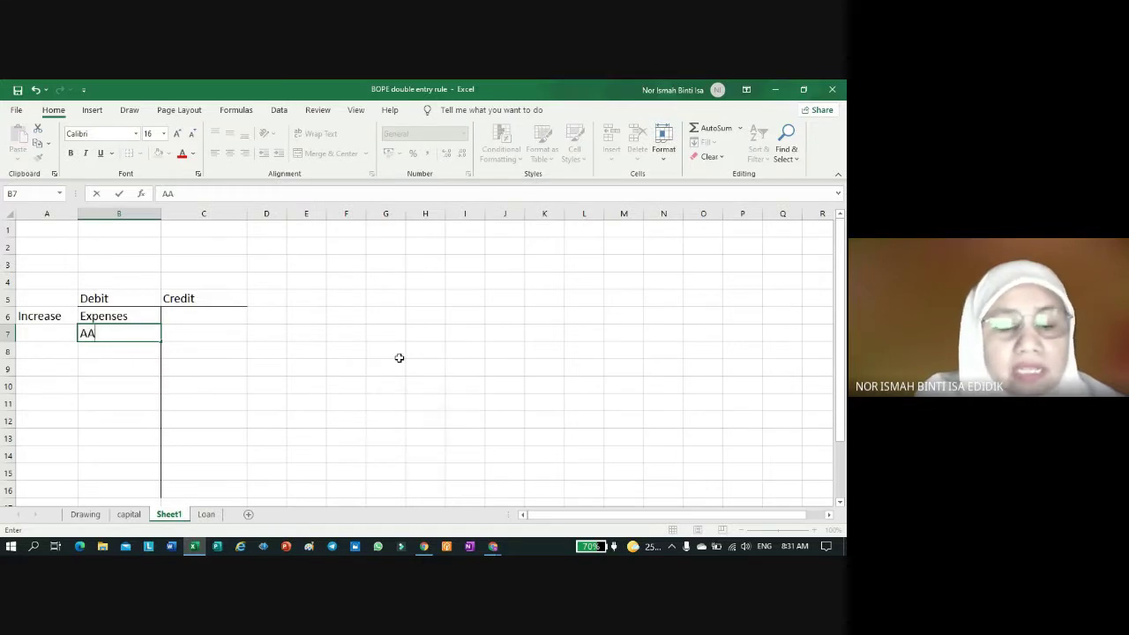
{"action": "key", "text": "BackSpace"}
{"action": "type", "text": "A"}
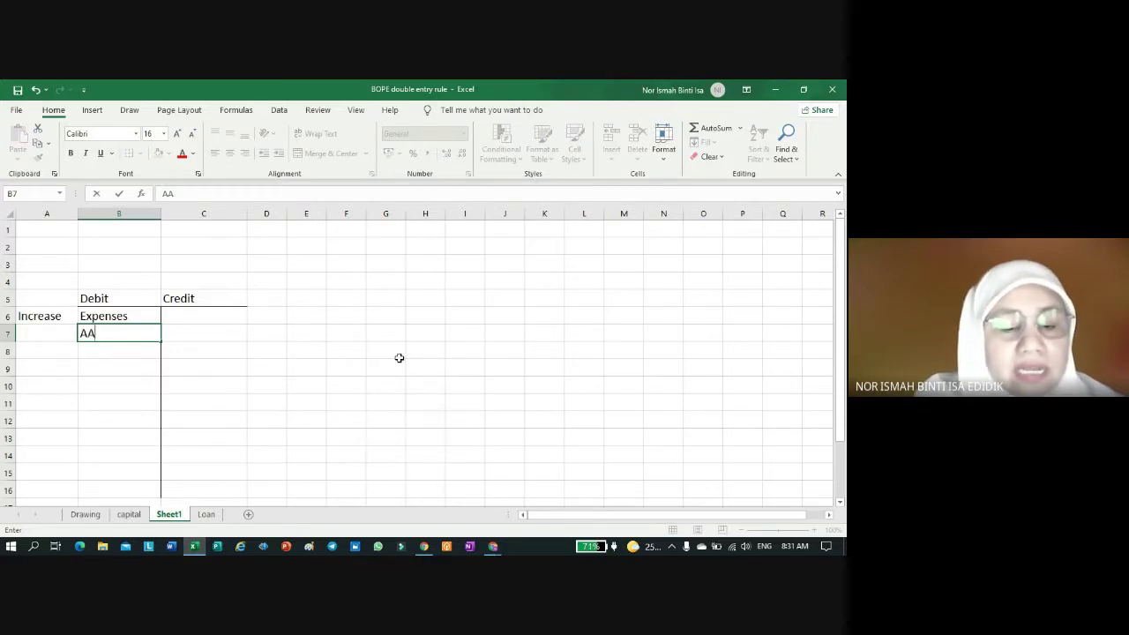
{"action": "key", "text": "BackSpace"}
{"action": "type", "text": "SS"}
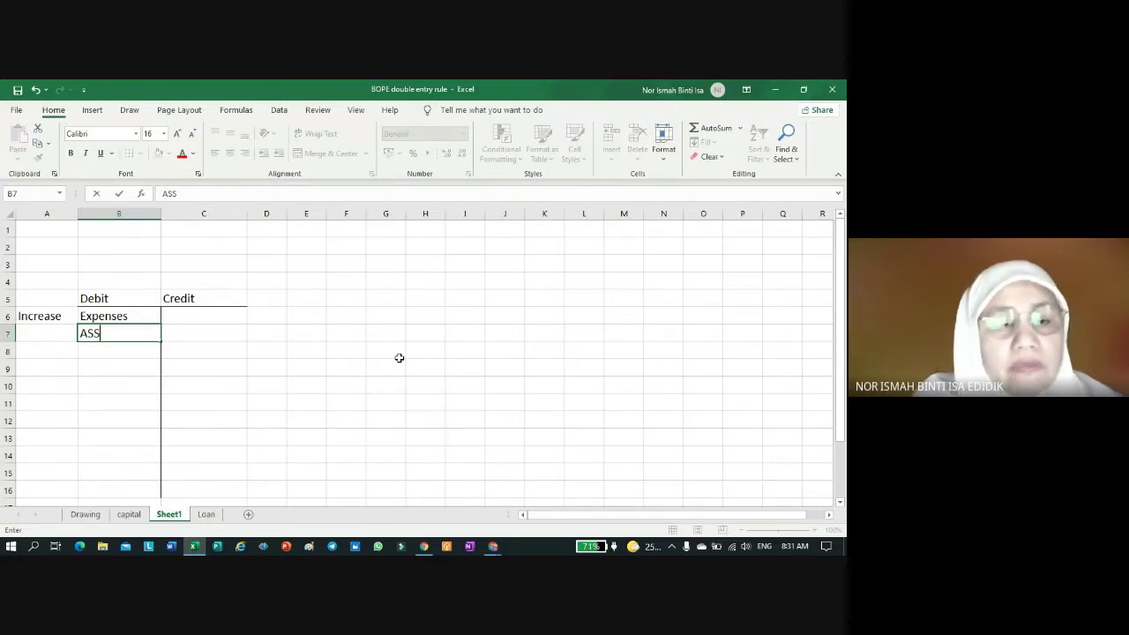
{"action": "key", "text": "BackSpace"}
{"action": "key", "text": "BackSpace"}
{"action": "type", "text": "sset"}
{"action": "key", "text": "Return"}
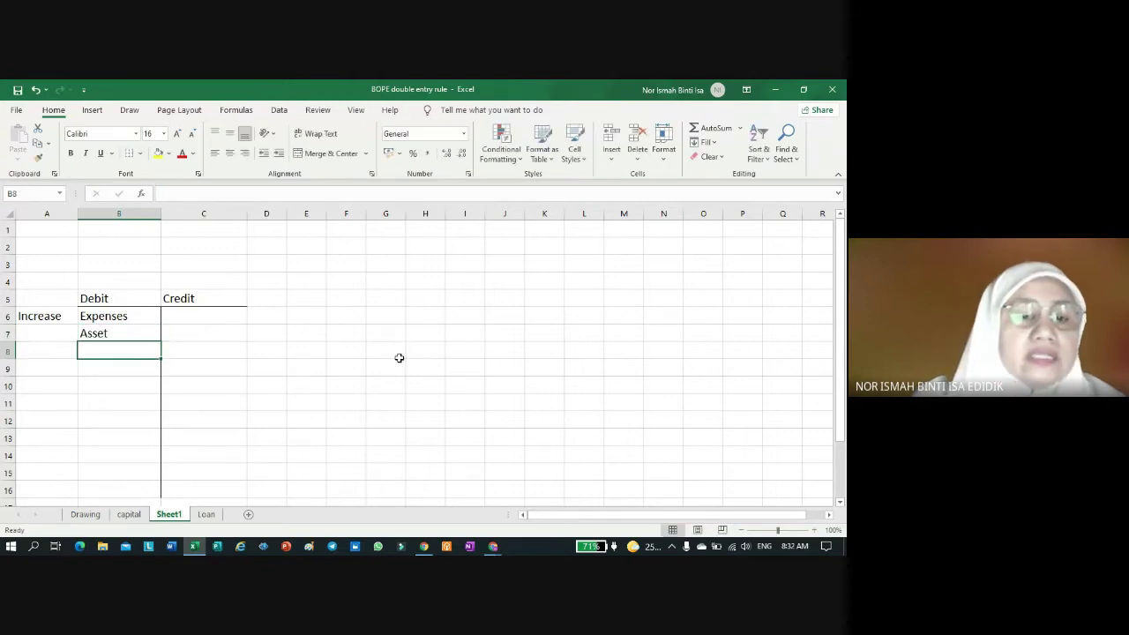
Step: Enter "Drawing" in B8 below Asset and add a bottom border across A8:C8
{"action": "type", "text": "D"}
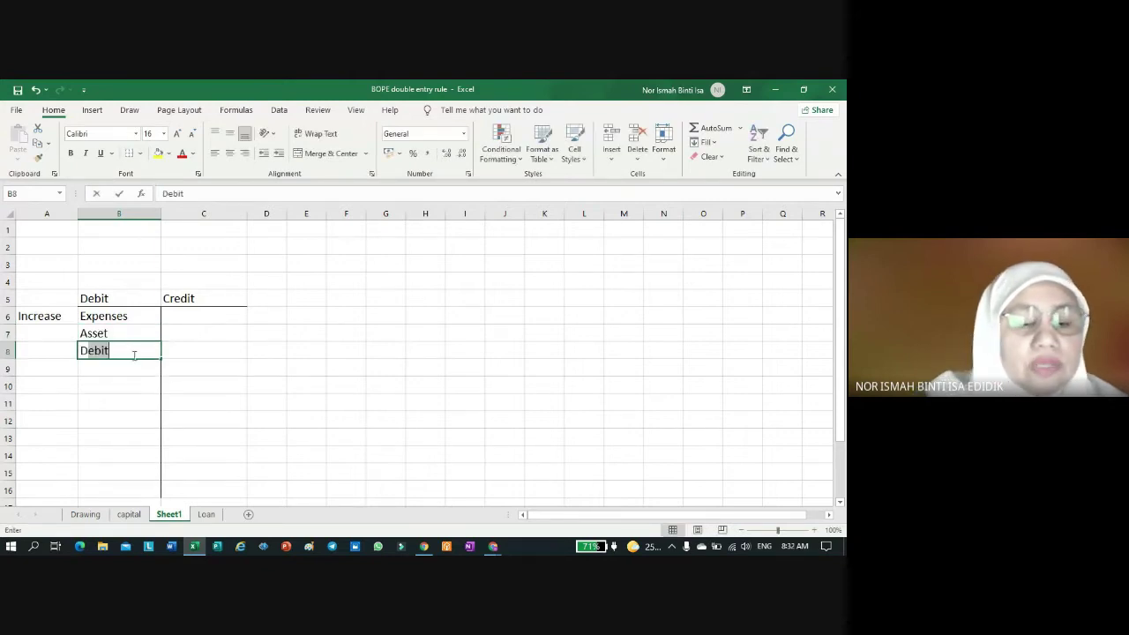
{"action": "key", "text": "BackSpace"}
{"action": "key", "text": "BackSpace"}
{"action": "type", "text": "Drawing"}
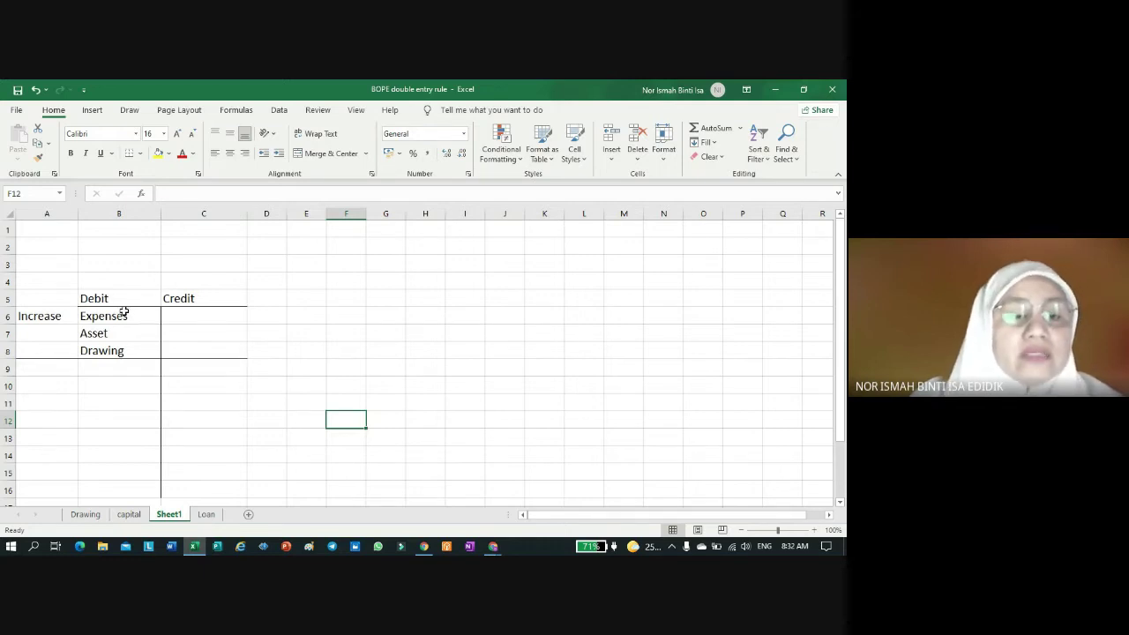
{"action": "left_click", "coordinate": [104, 335]}
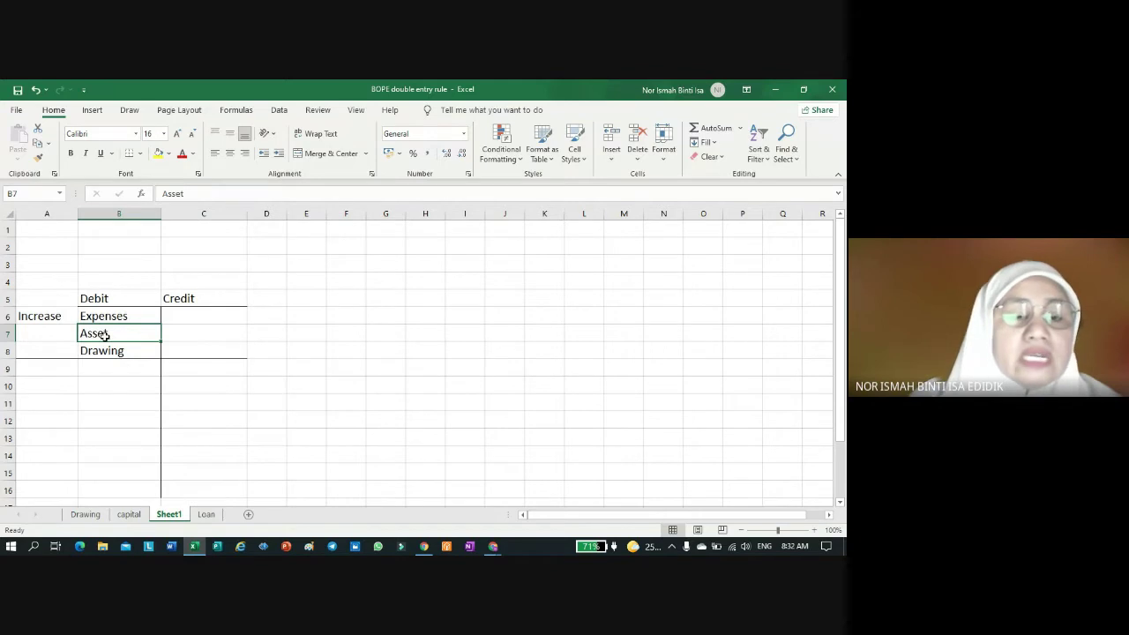
{"action": "left_click", "coordinate": [124, 351]}
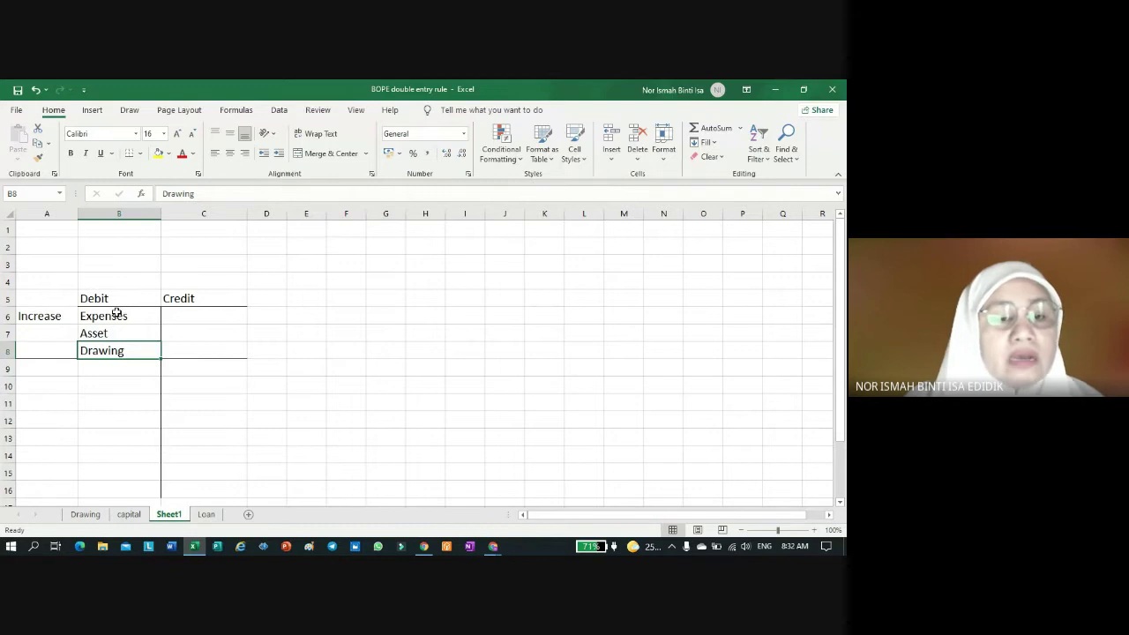
Step: Enter "Revenue" in C6 as the first item in the Credit column
{"action": "left_click", "coordinate": [202, 317]}
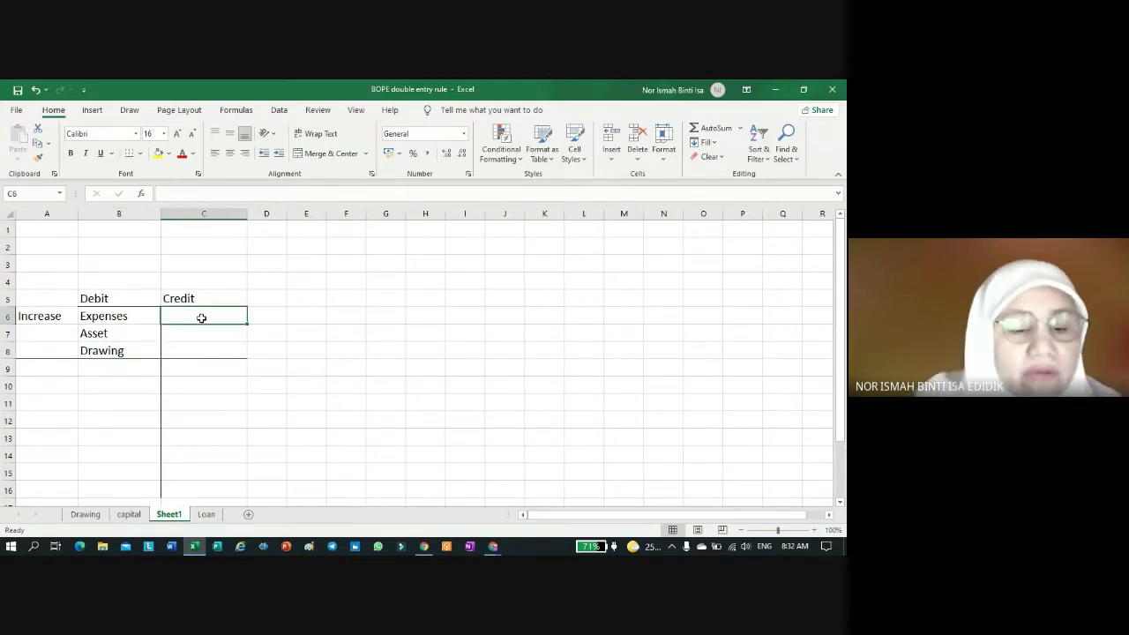
{"action": "type", "text": "Revenu"}
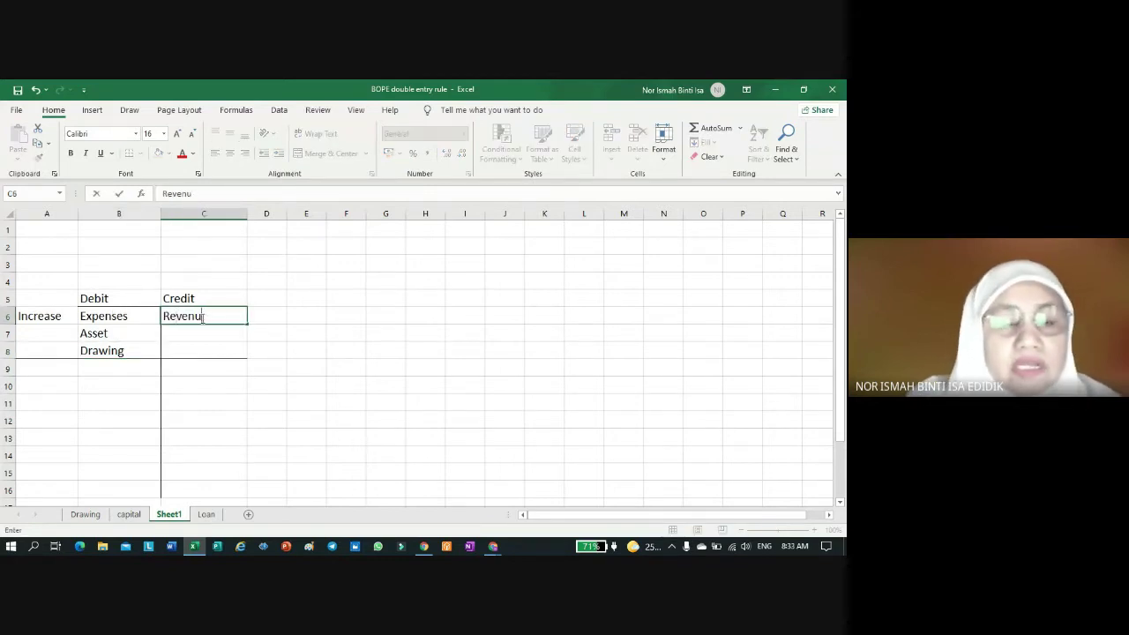
{"action": "type", "text": "e"}
{"action": "left_click", "coordinate": [310, 378]}
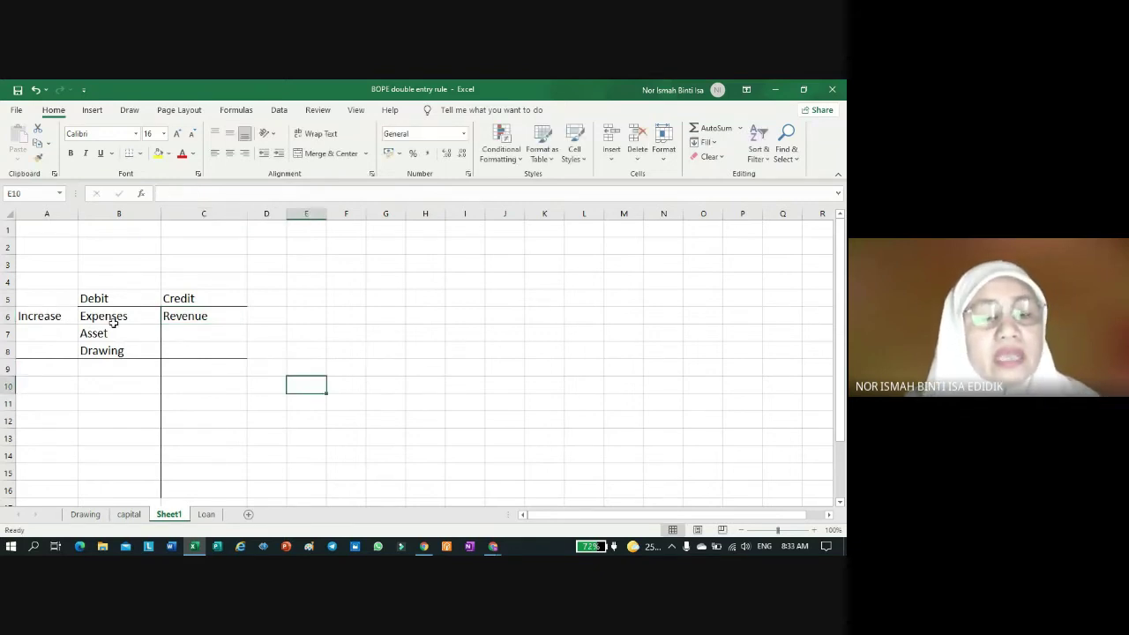
Step: Fill the Credit heading cell C5 with blue
{"action": "left_click", "coordinate": [208, 298]}
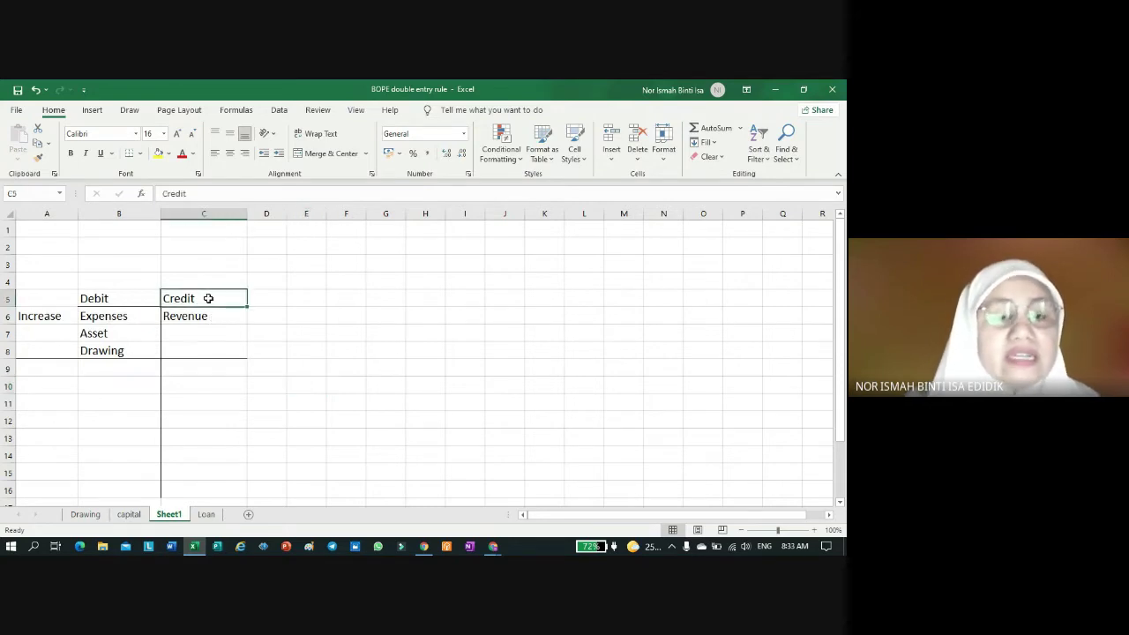
{"action": "left_click", "coordinate": [169, 154]}
{"action": "left_click", "coordinate": [200, 184]}
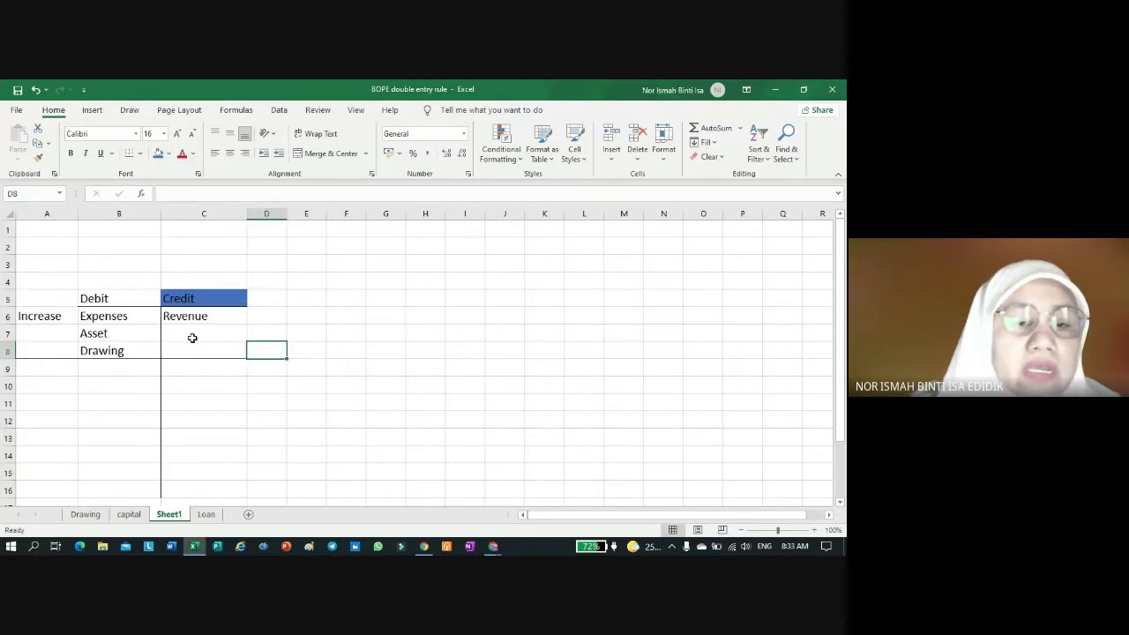
Step: Enter "Liability" in C7 below Revenue in the Credit column
{"action": "left_click", "coordinate": [107, 335]}
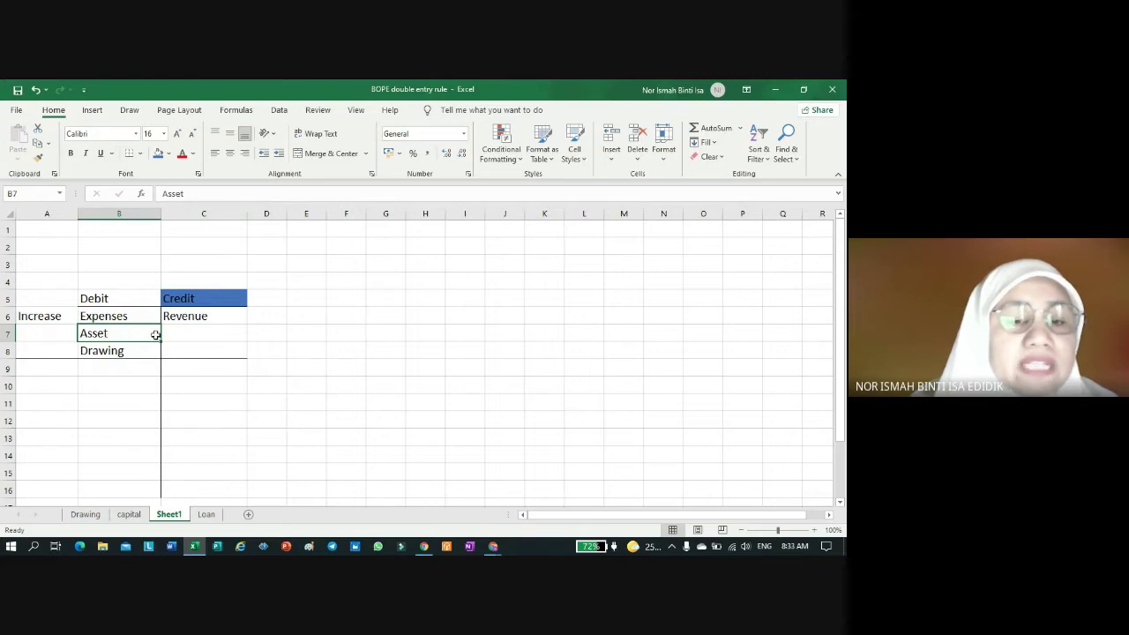
{"action": "left_click", "coordinate": [189, 332]}
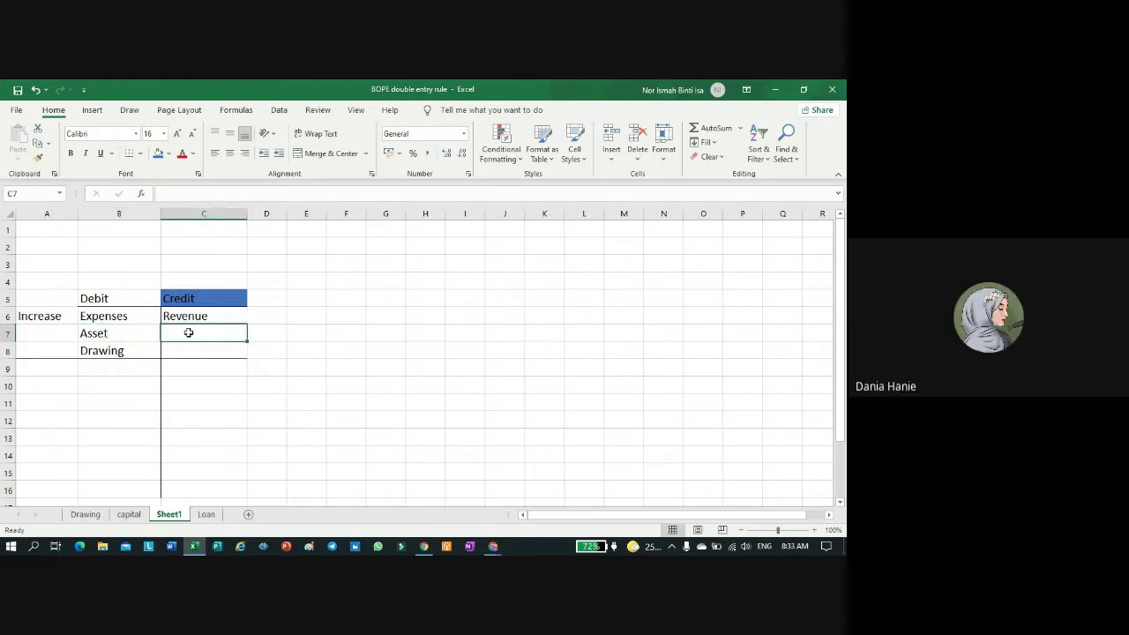
{"action": "type", "text": "L"}
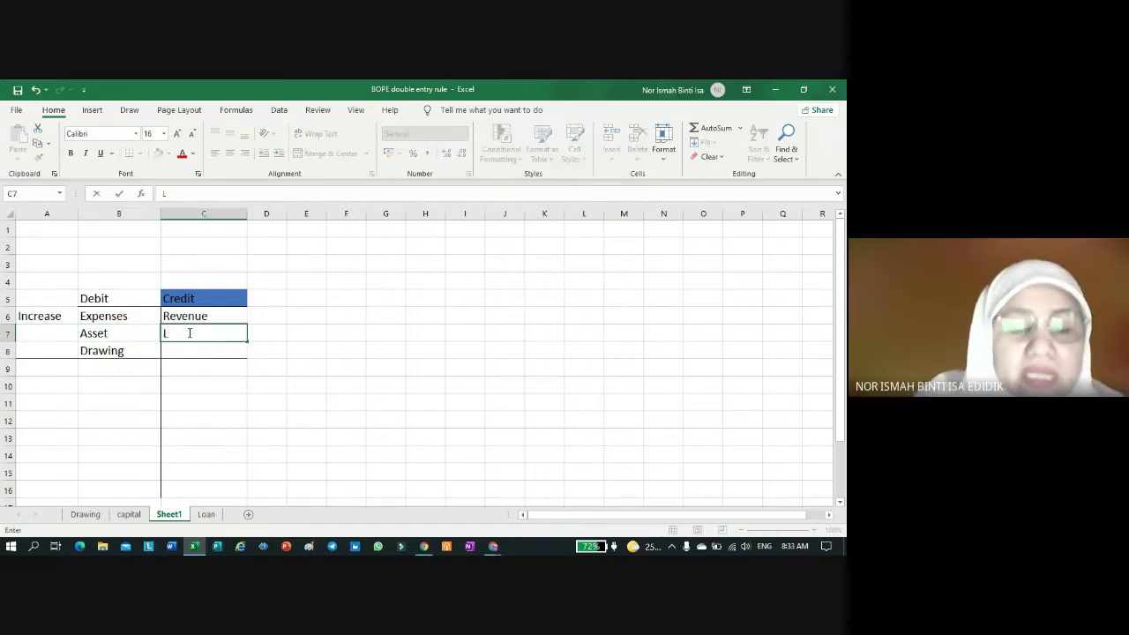
{"action": "type", "text": "iabi"}
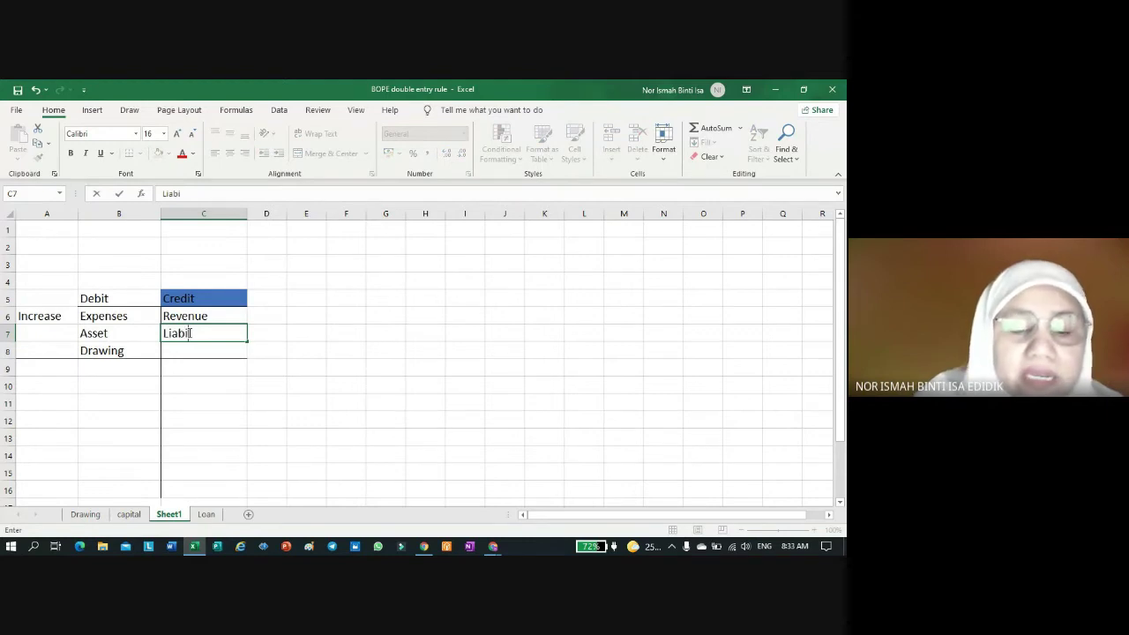
{"action": "type", "text": "lity"}
{"action": "key", "text": "Return"}
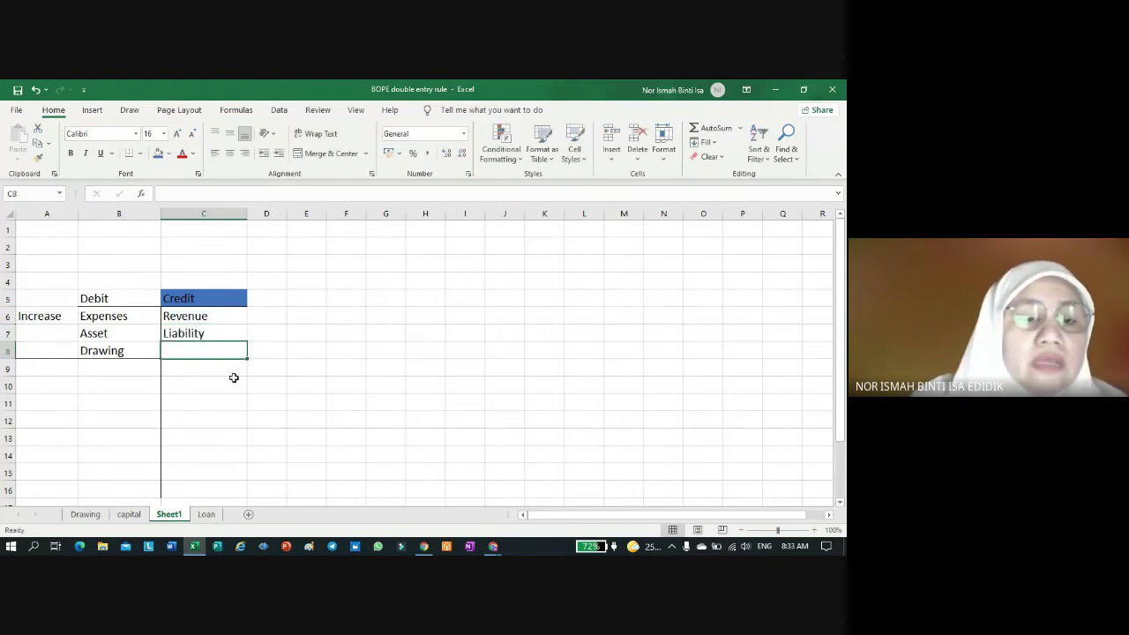
{"action": "left_click", "coordinate": [301, 385]}
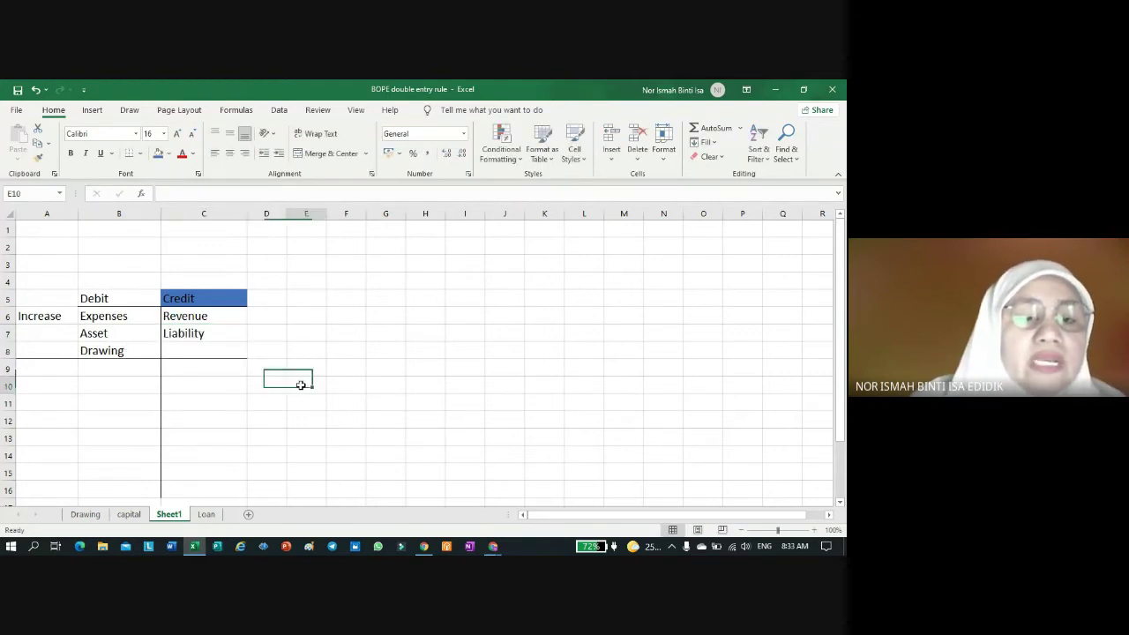
Step: Enter "Capital" in C8 below Liability in the Credit column
{"action": "left_click", "coordinate": [194, 352]}
{"action": "type", "text": "Ca"}
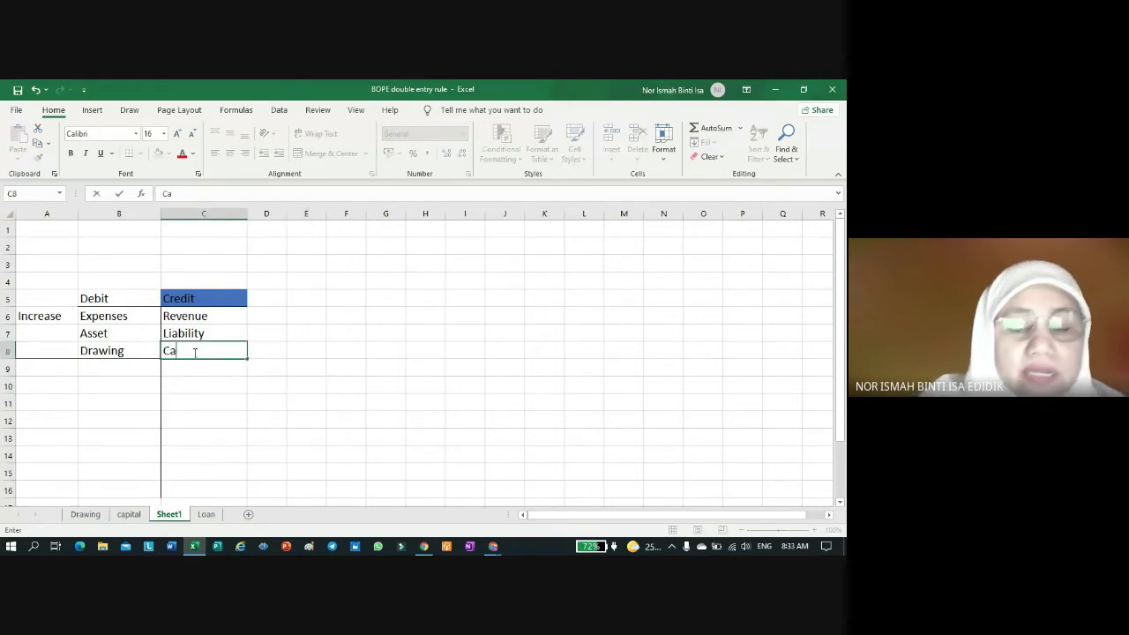
{"action": "type", "text": "pital"}
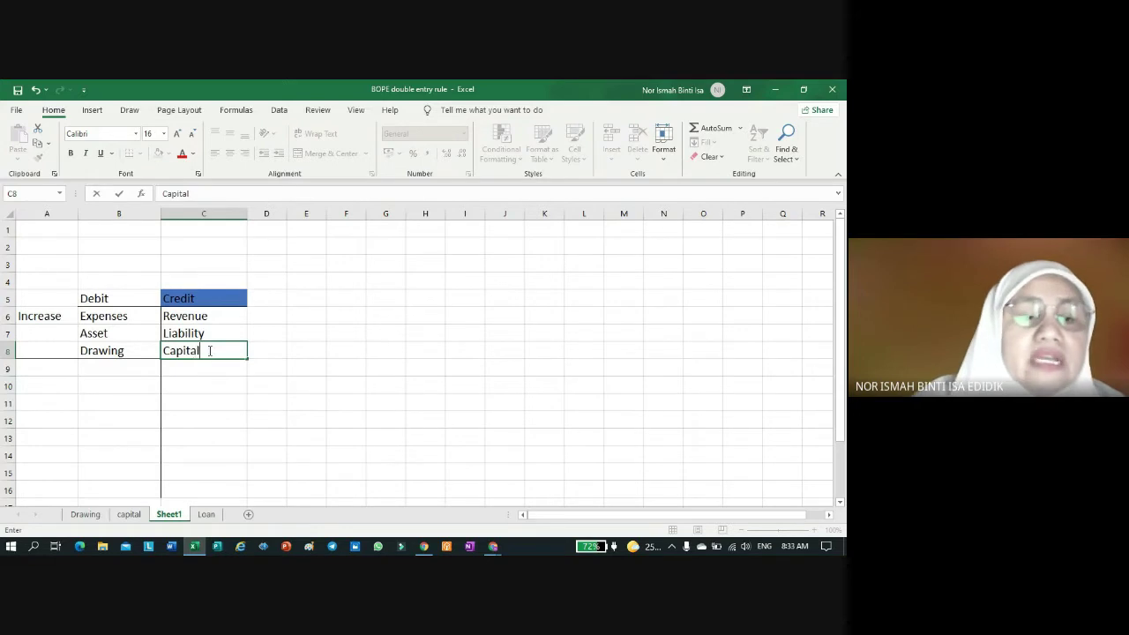
{"action": "left_click", "coordinate": [228, 390]}
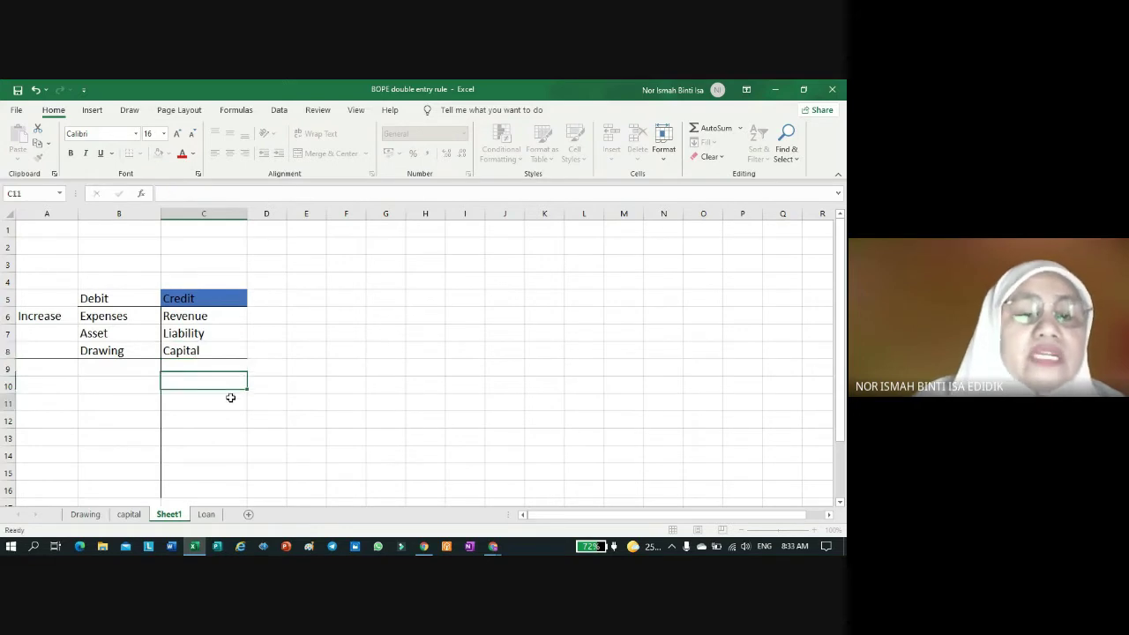
{"action": "key", "text": "Down"}
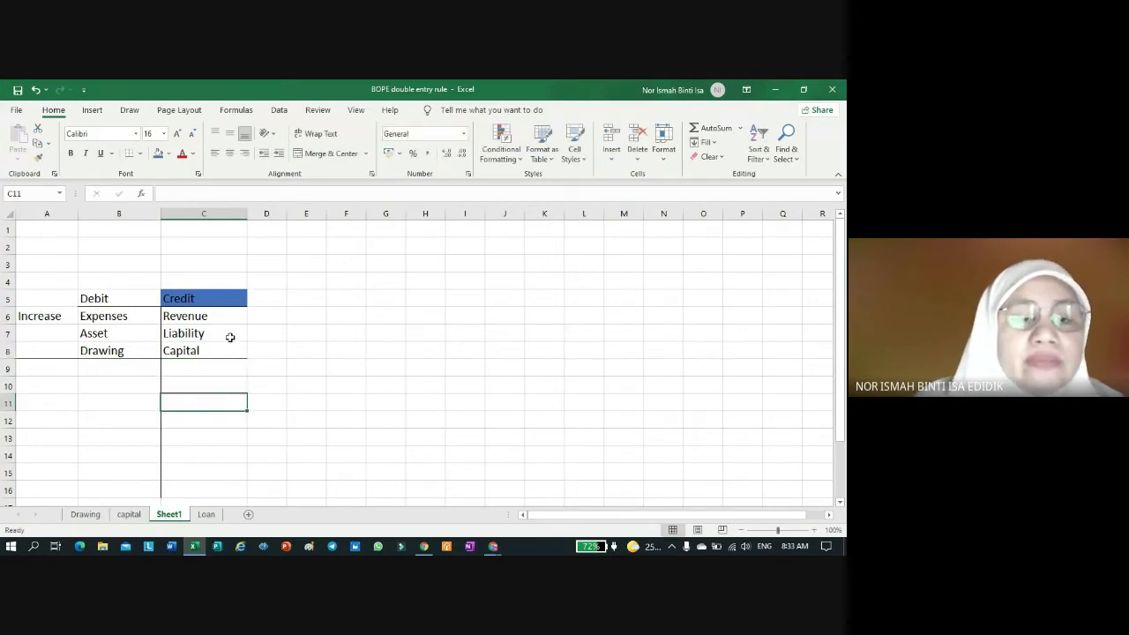
Step: Insert the House symbol (⌂) after "Increase" in A6
{"action": "left_click", "coordinate": [29, 314]}
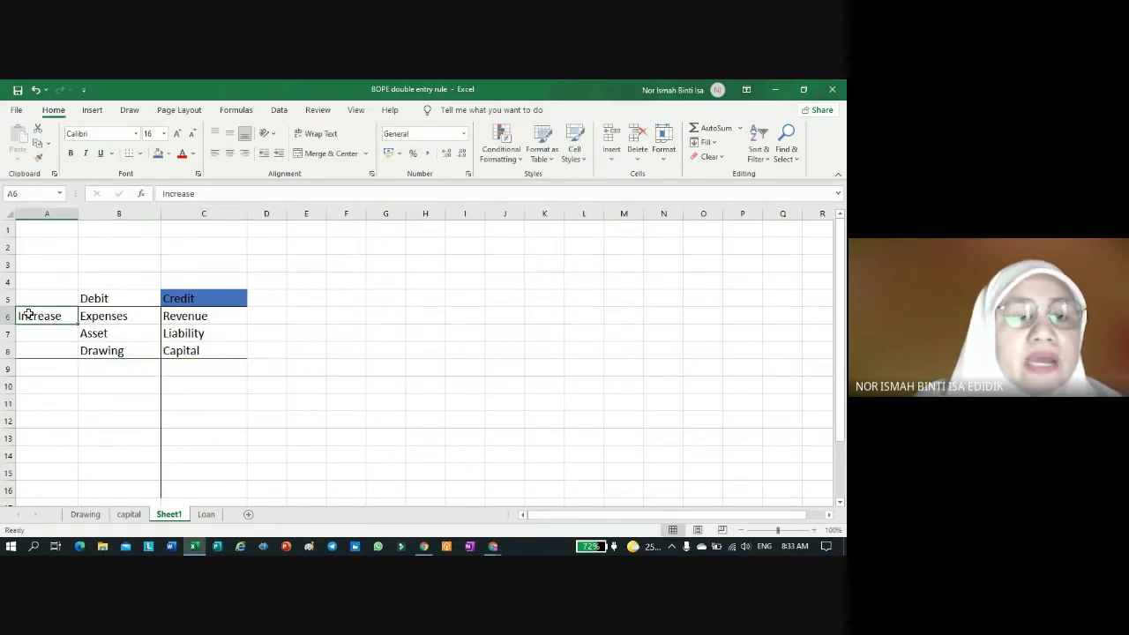
{"action": "left_click", "coordinate": [198, 195]}
{"action": "left_click", "coordinate": [92, 109]}
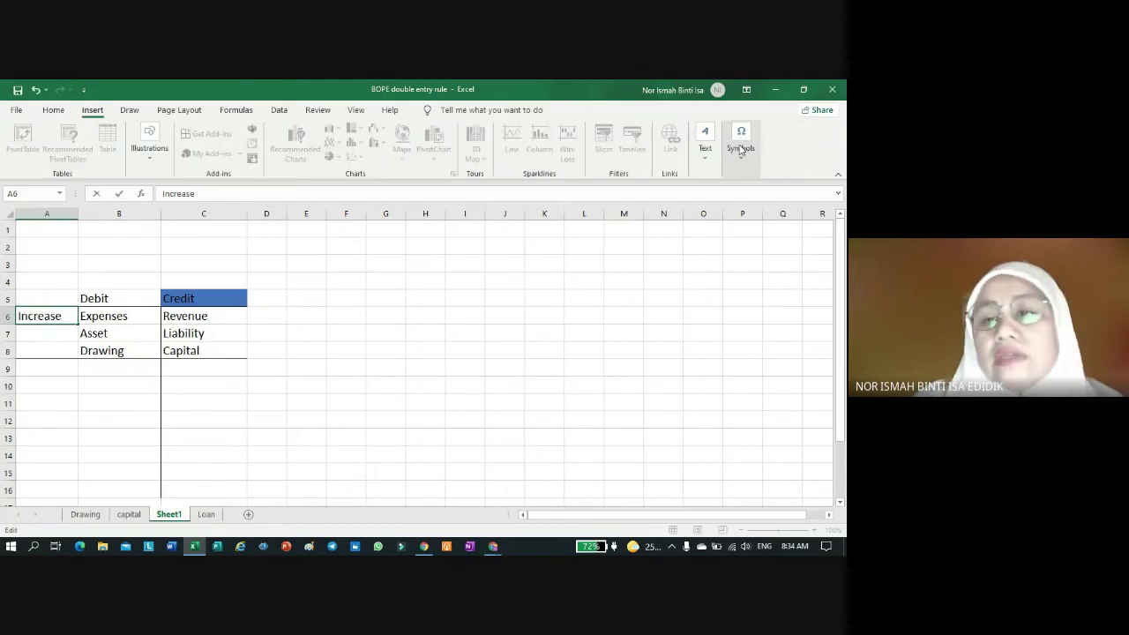
{"action": "left_click", "coordinate": [740, 146]}
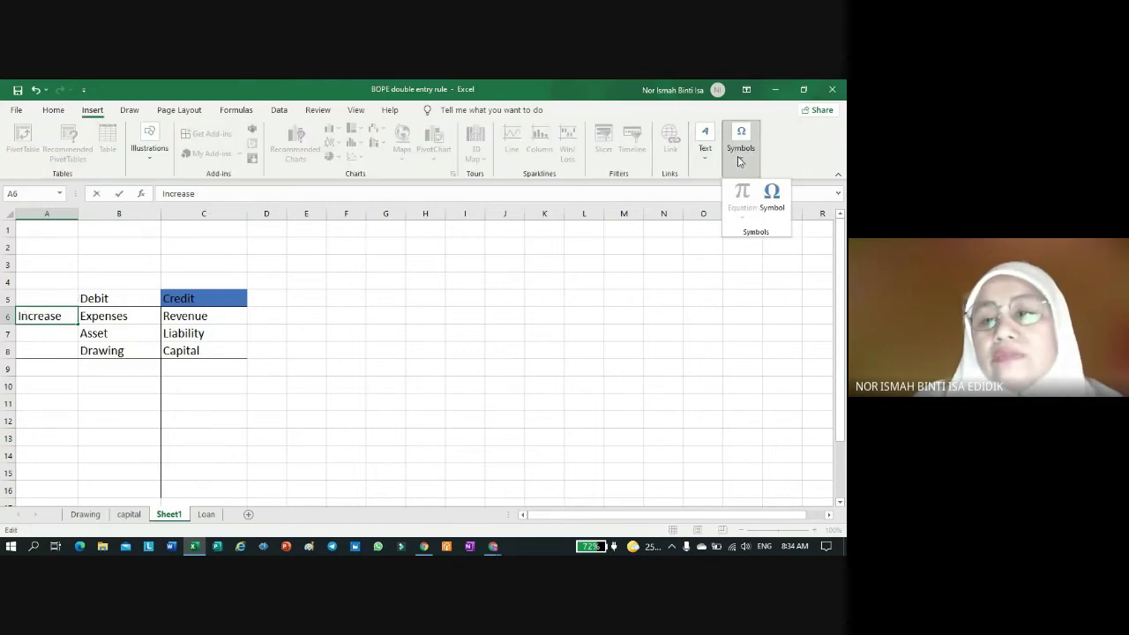
{"action": "left_click", "coordinate": [773, 196]}
{"action": "left_click", "coordinate": [316, 469]}
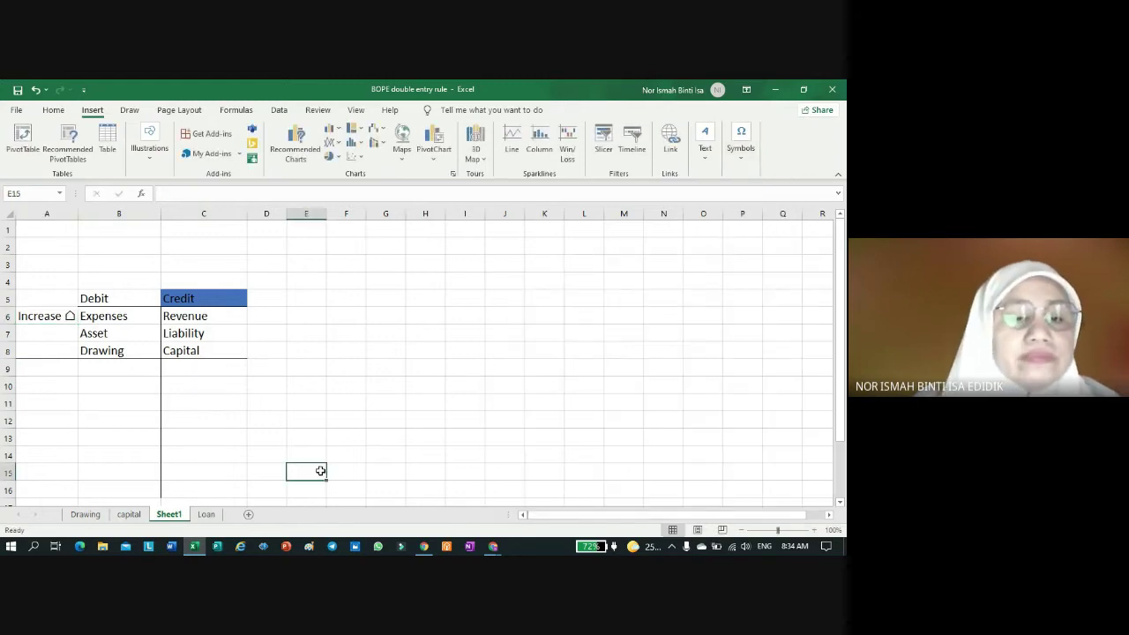
Step: Enter the row label "Decrease" in A9 below the Increase section
{"action": "left_click", "coordinate": [38, 370]}
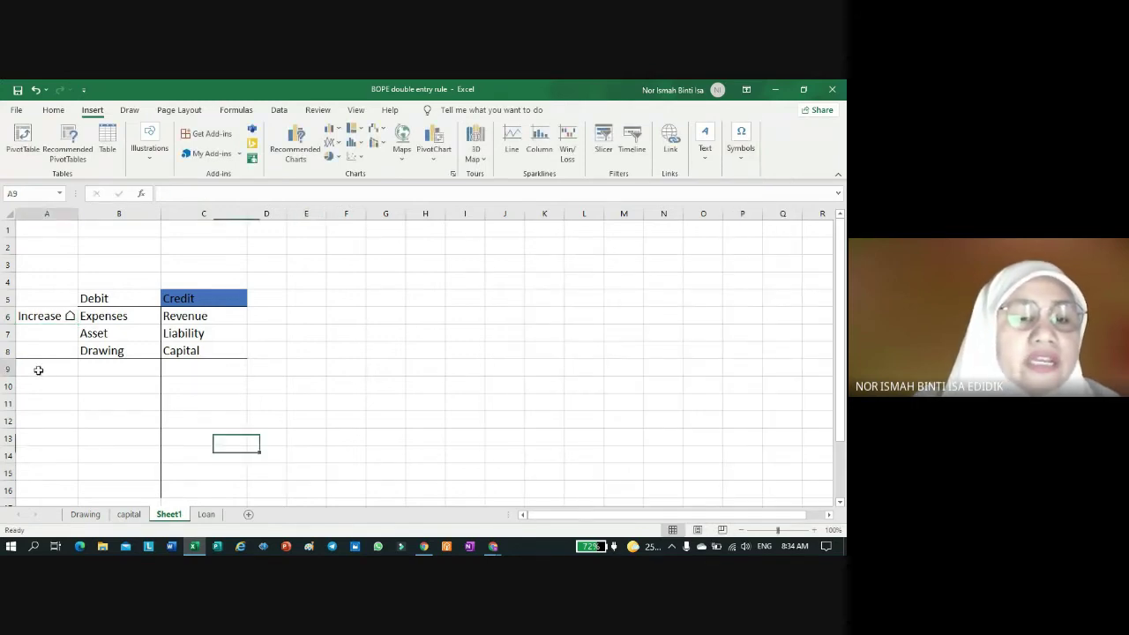
{"action": "type", "text": "Decrease"}
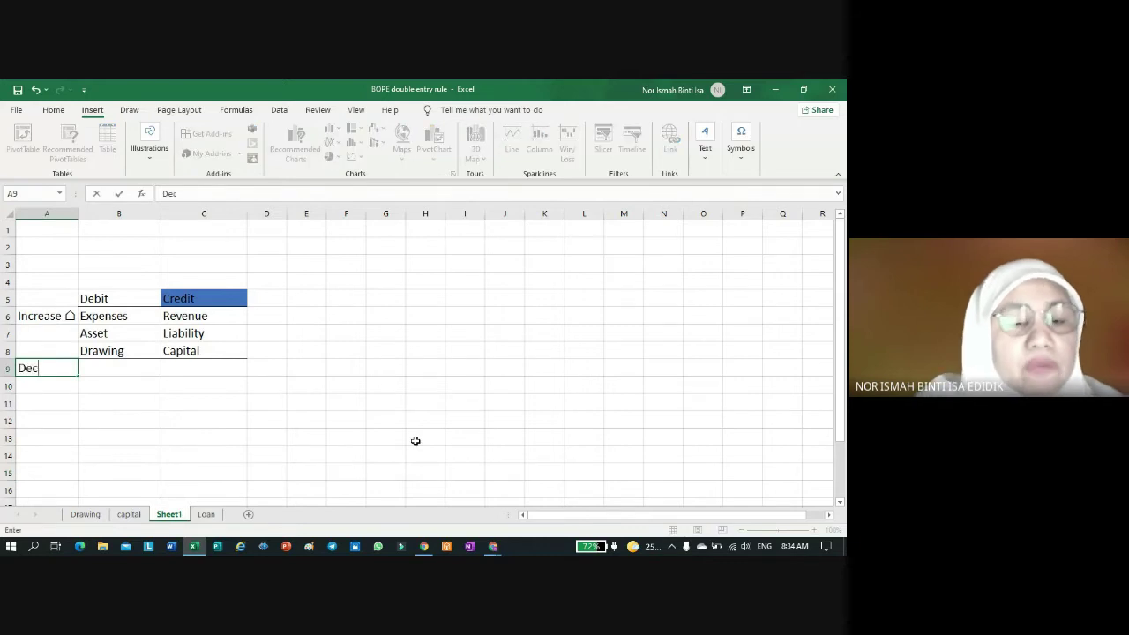
{"action": "left_click", "coordinate": [393, 457]}
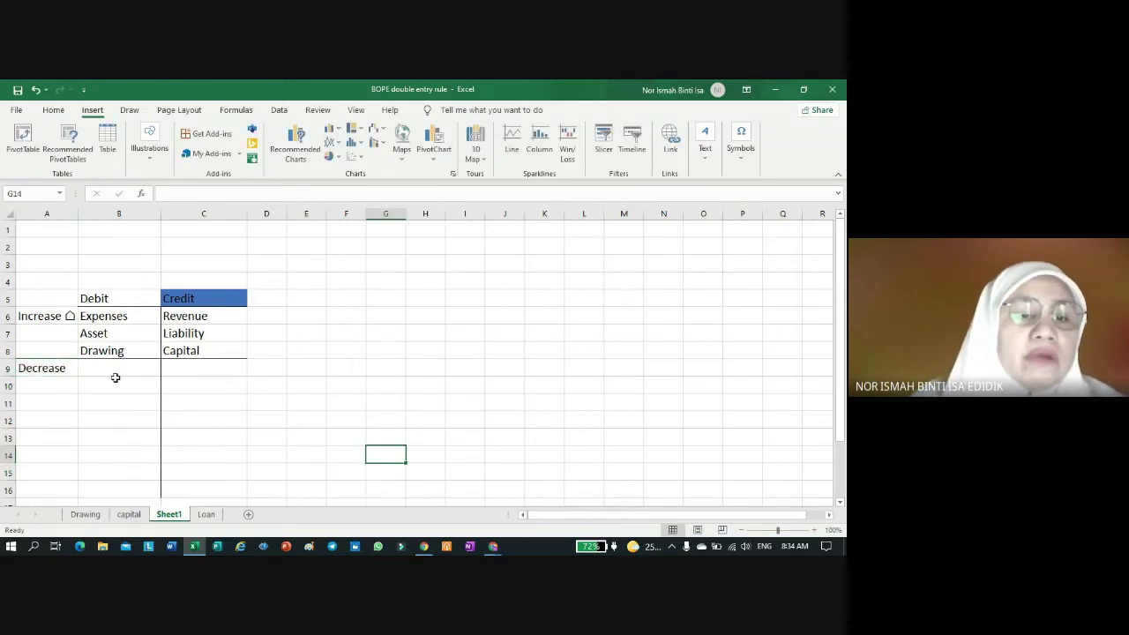
{"action": "left_click", "coordinate": [117, 371]}
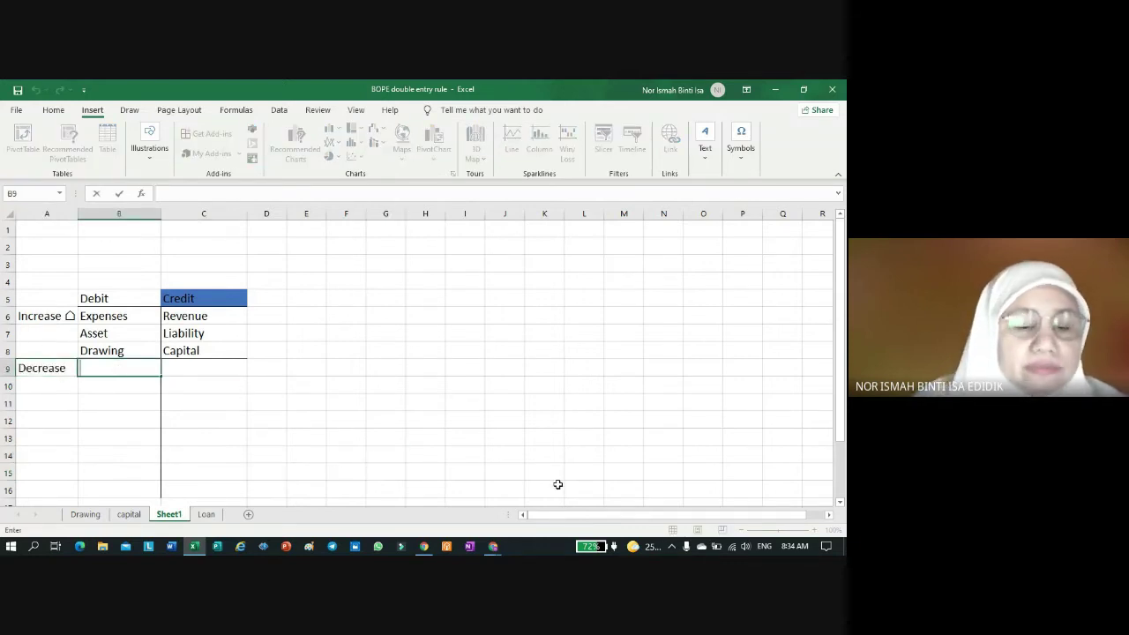
{"action": "type", "text": "E"}
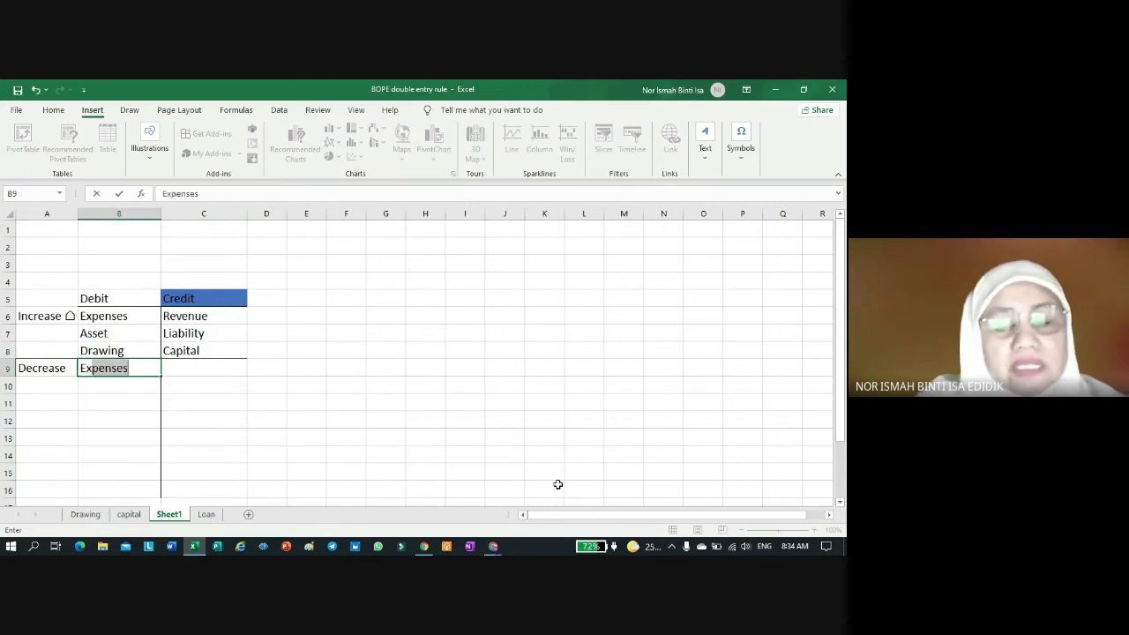
{"action": "type", "text": "x"}
{"action": "key", "text": "BackSpace"}
{"action": "key", "text": "BackSpace"}
{"action": "key", "text": "BackSpace"}
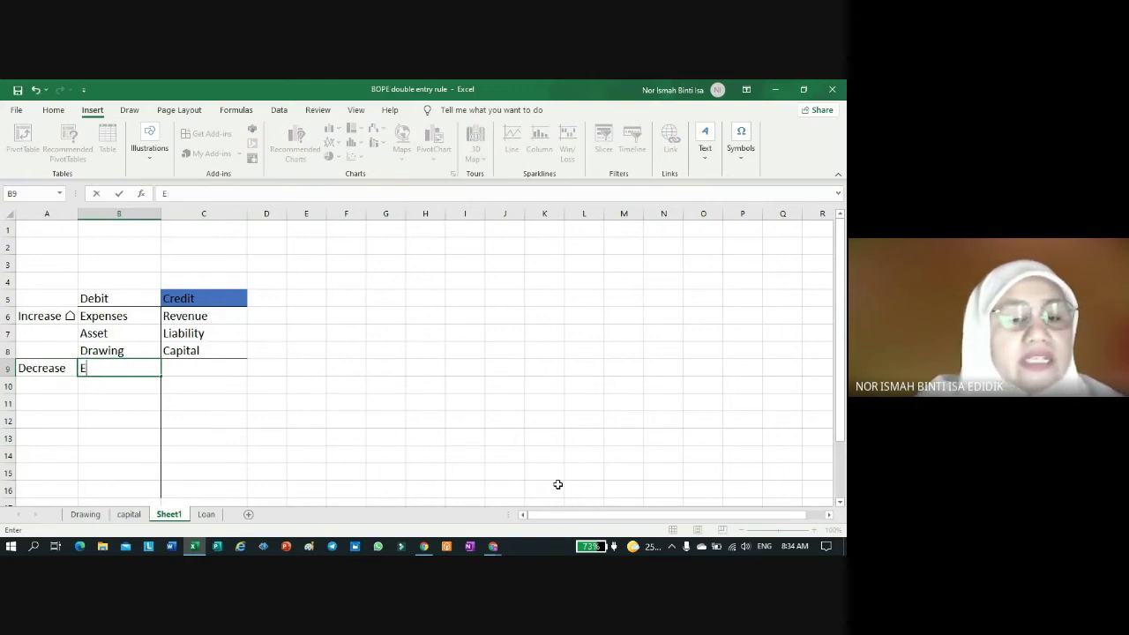
{"action": "left_click", "coordinate": [241, 432]}
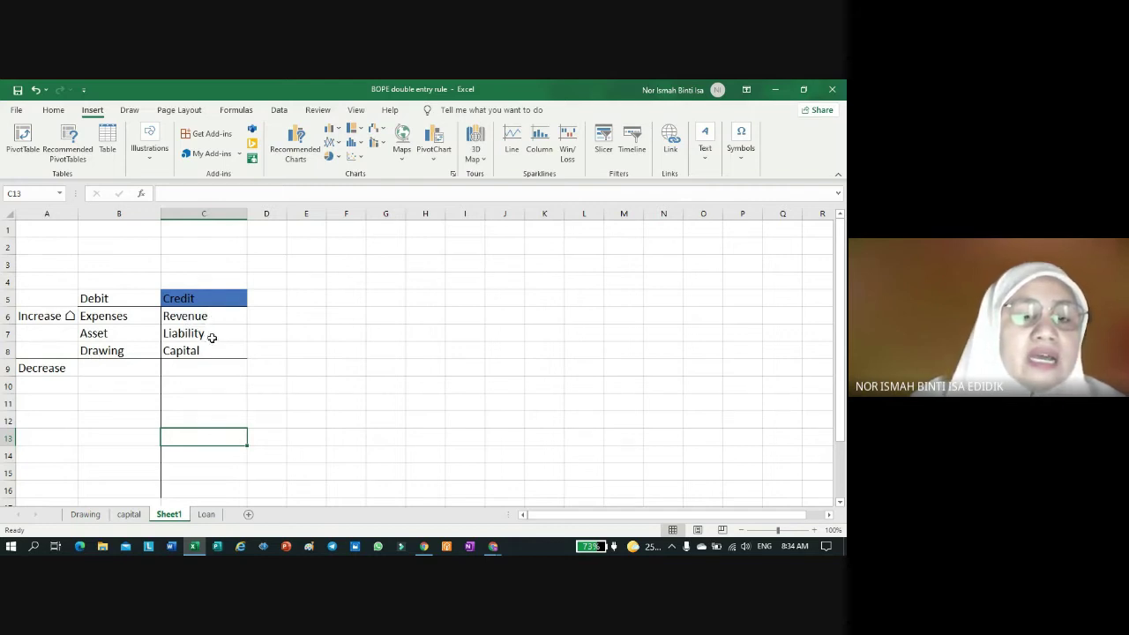
Step: Copy Revenue, Liability and Capital from C6:C8 into B9:B11 as the Debit entries beside Decrease
{"action": "left_click", "coordinate": [137, 369]}
{"action": "left_click", "coordinate": [203, 317]}
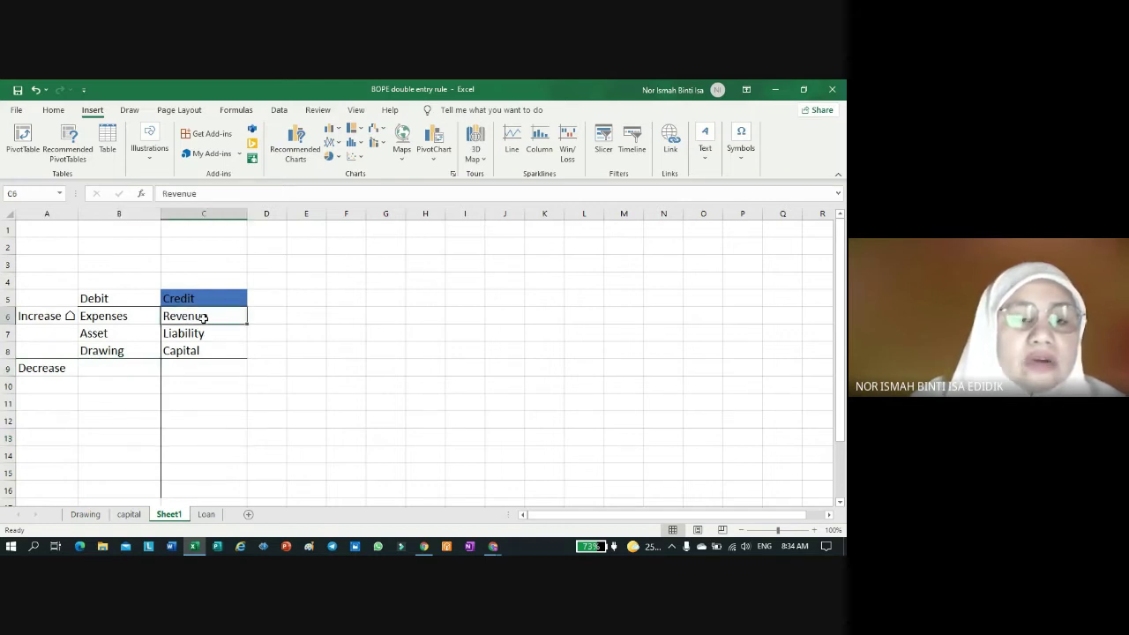
{"action": "left_click_drag", "start_coordinate": [203, 317], "coordinate": [207, 346]}
{"action": "right_click", "coordinate": [196, 326]}
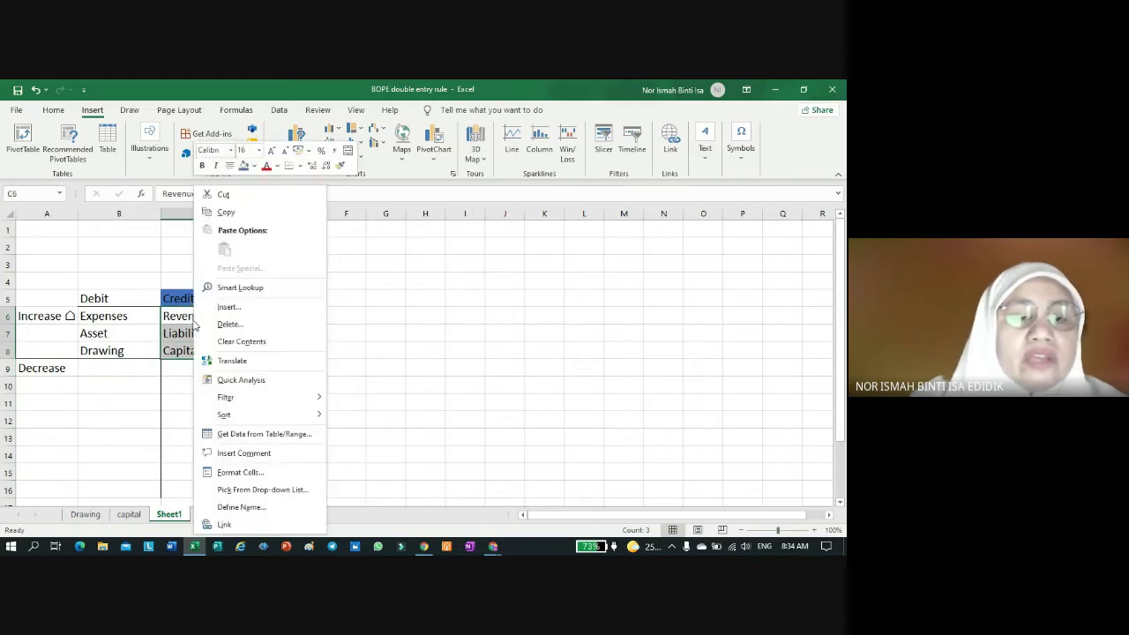
{"action": "left_click", "coordinate": [231, 213]}
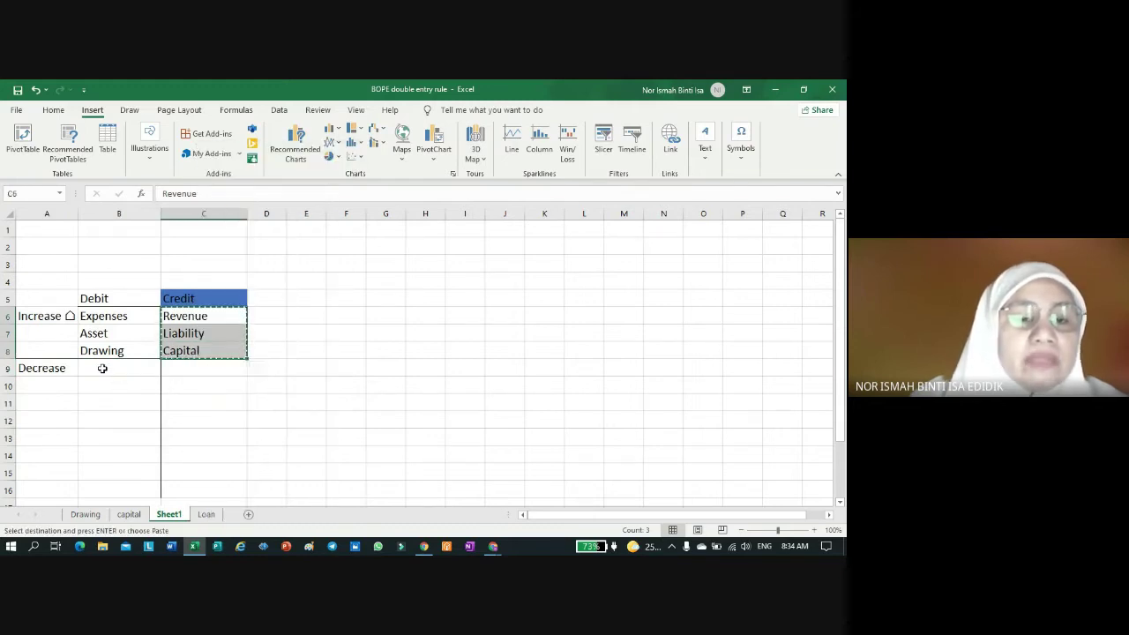
{"action": "left_click", "coordinate": [103, 368]}
{"action": "right_click", "coordinate": [102, 369]}
{"action": "left_click", "coordinate": [153, 266]}
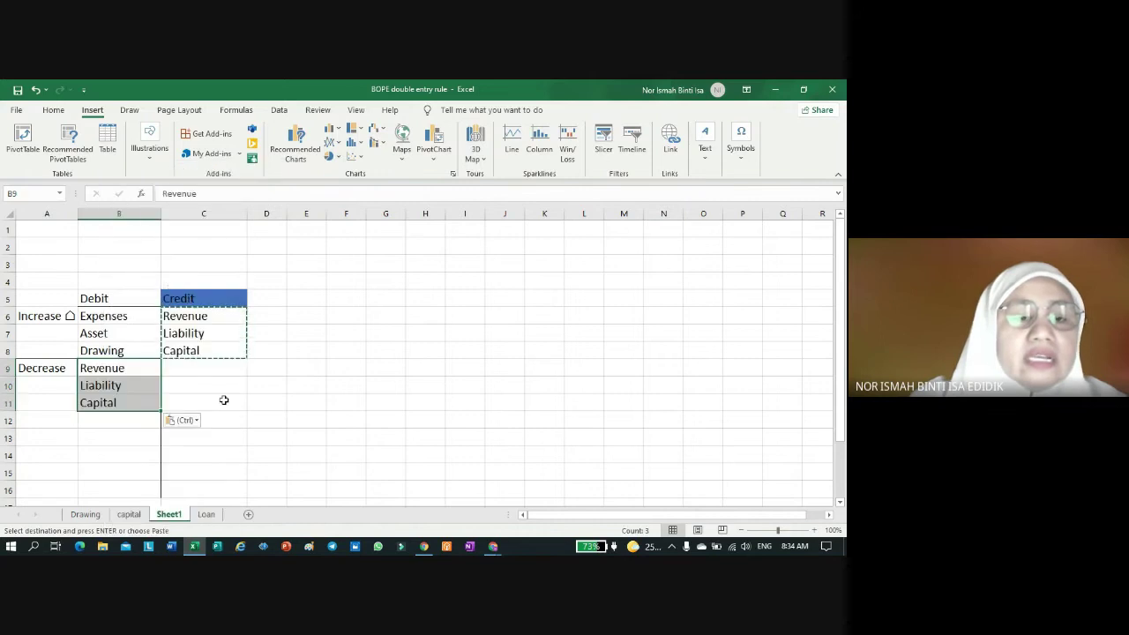
{"action": "left_click", "coordinate": [276, 435]}
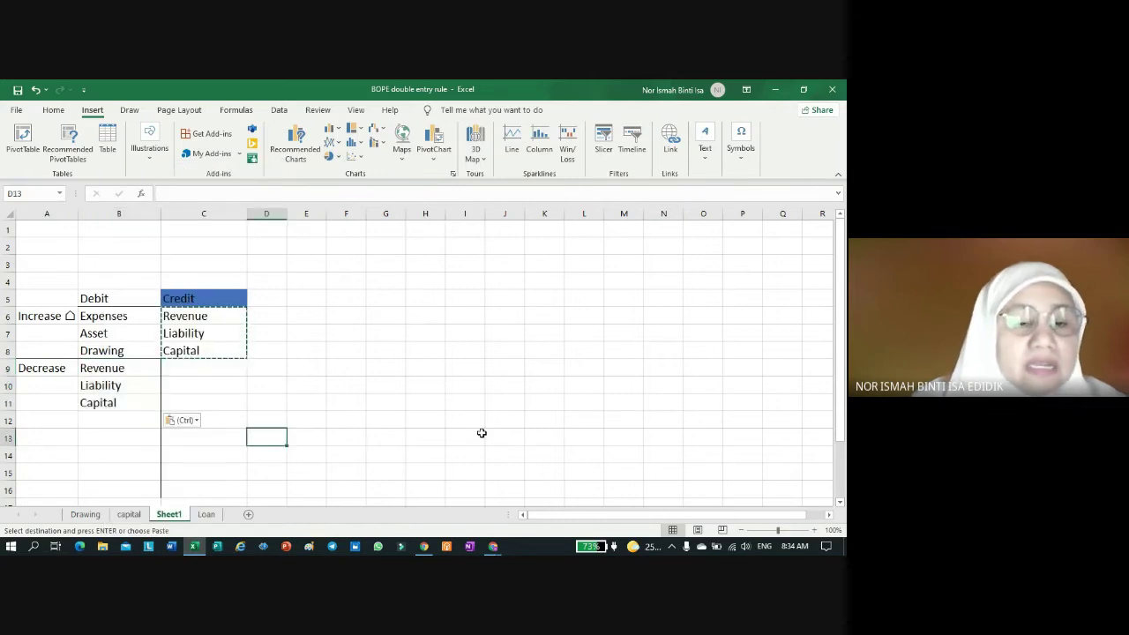
{"action": "key", "text": "Escape"}
Step: Insert the Downwards Arrow symbol (↓) after "Decrease" in A9 and widen column A to fit the label
{"action": "left_click", "coordinate": [33, 368]}
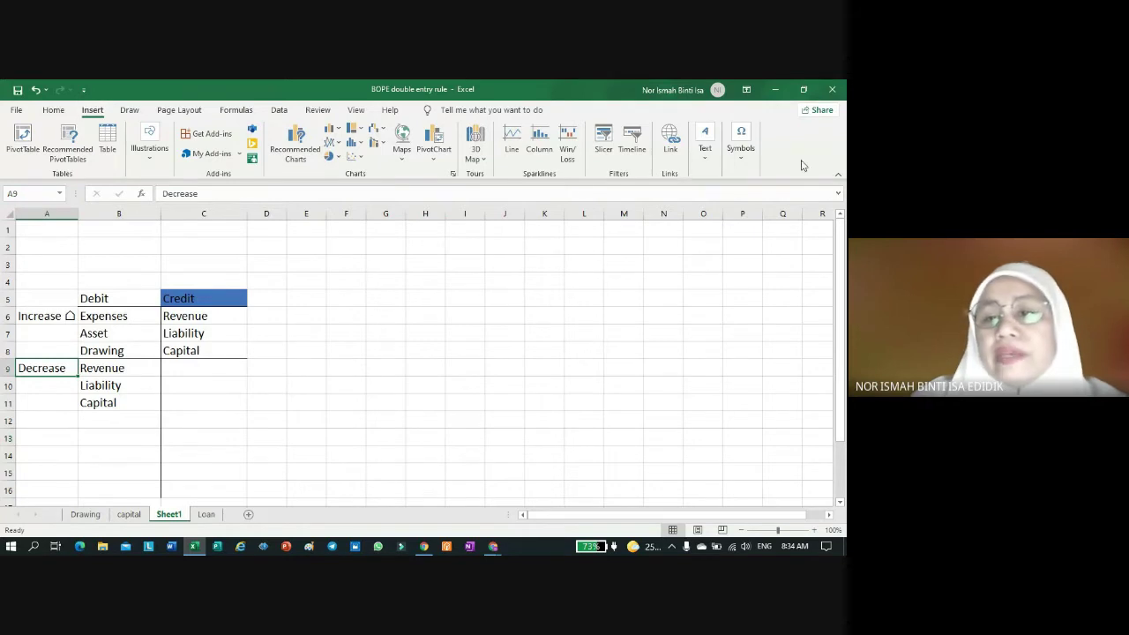
{"action": "left_click", "coordinate": [742, 165]}
{"action": "left_click", "coordinate": [772, 203]}
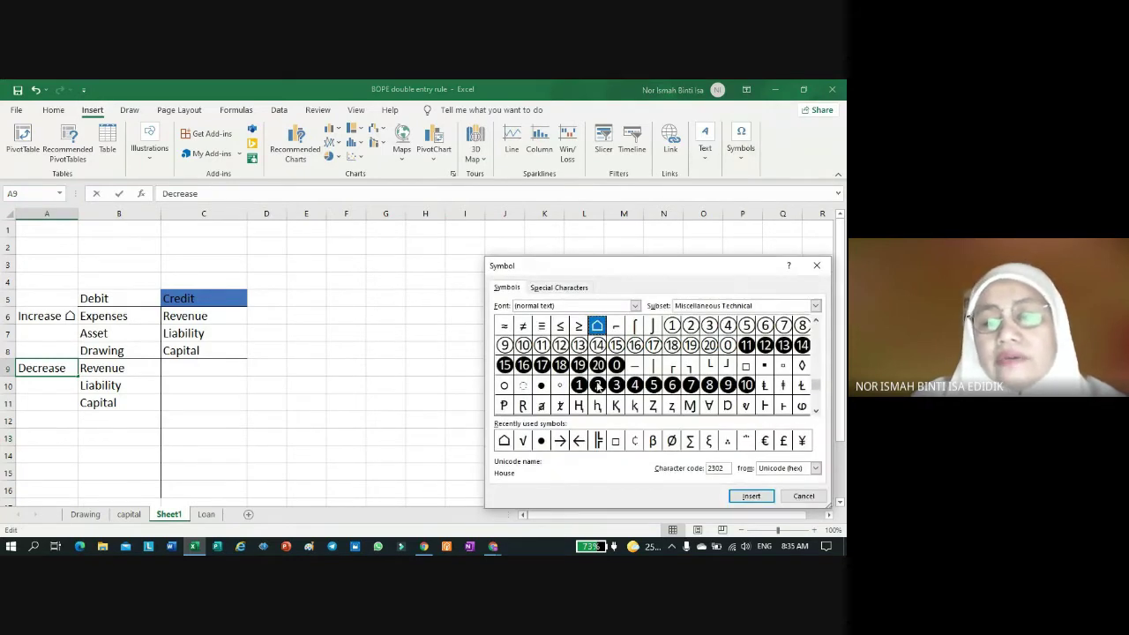
{"action": "left_click", "coordinate": [816, 323]}
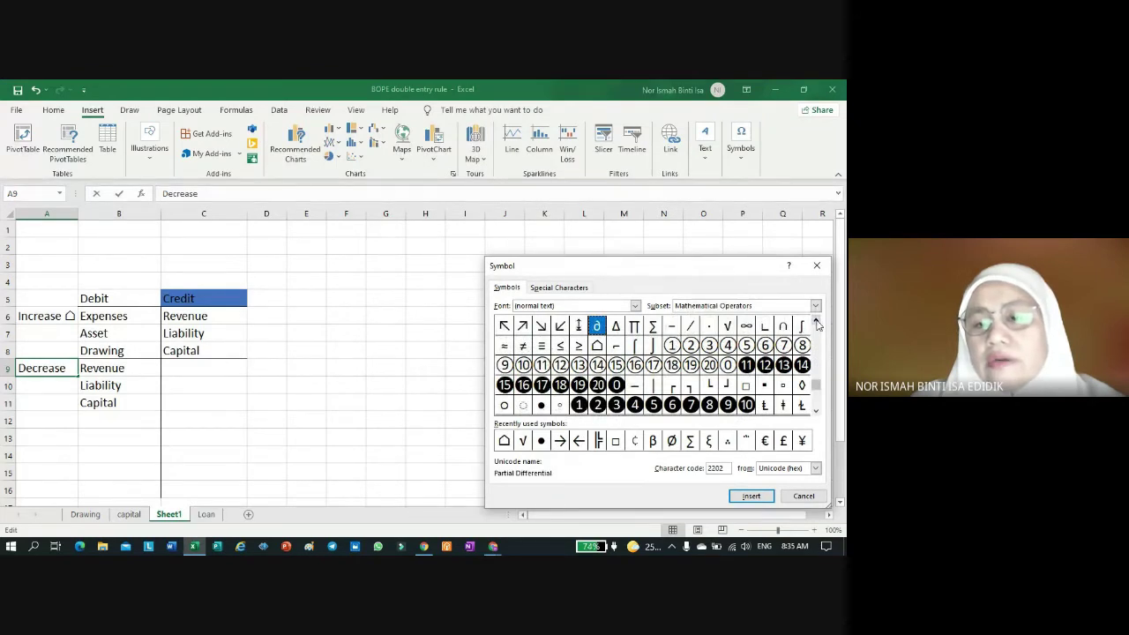
{"action": "left_click", "coordinate": [816, 323]}
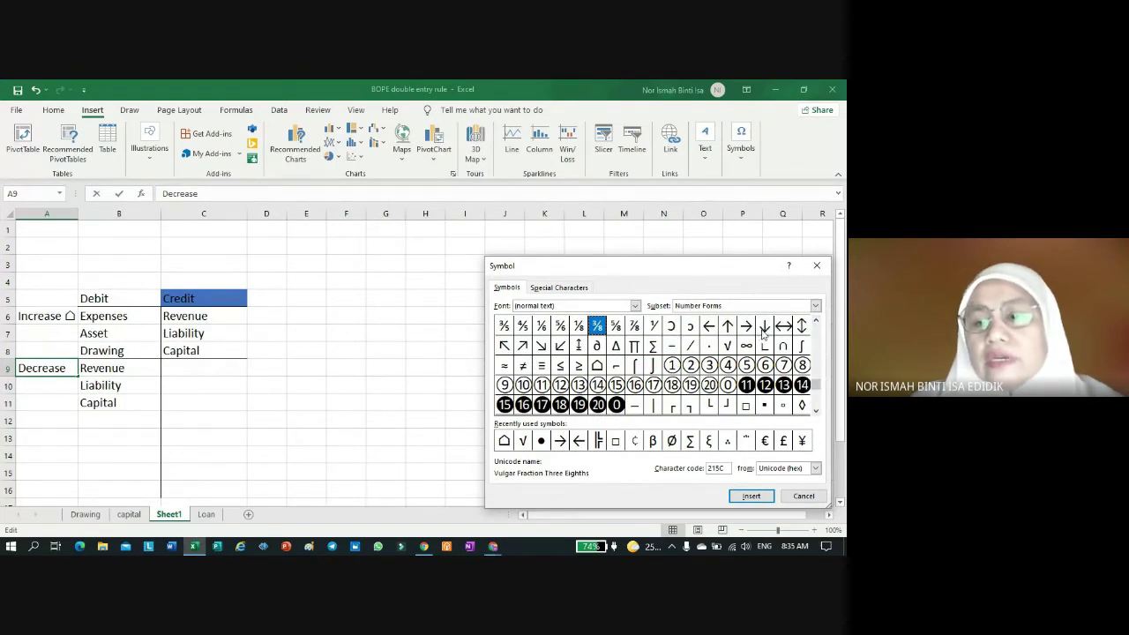
{"action": "left_click", "coordinate": [763, 326]}
{"action": "left_click", "coordinate": [751, 495]}
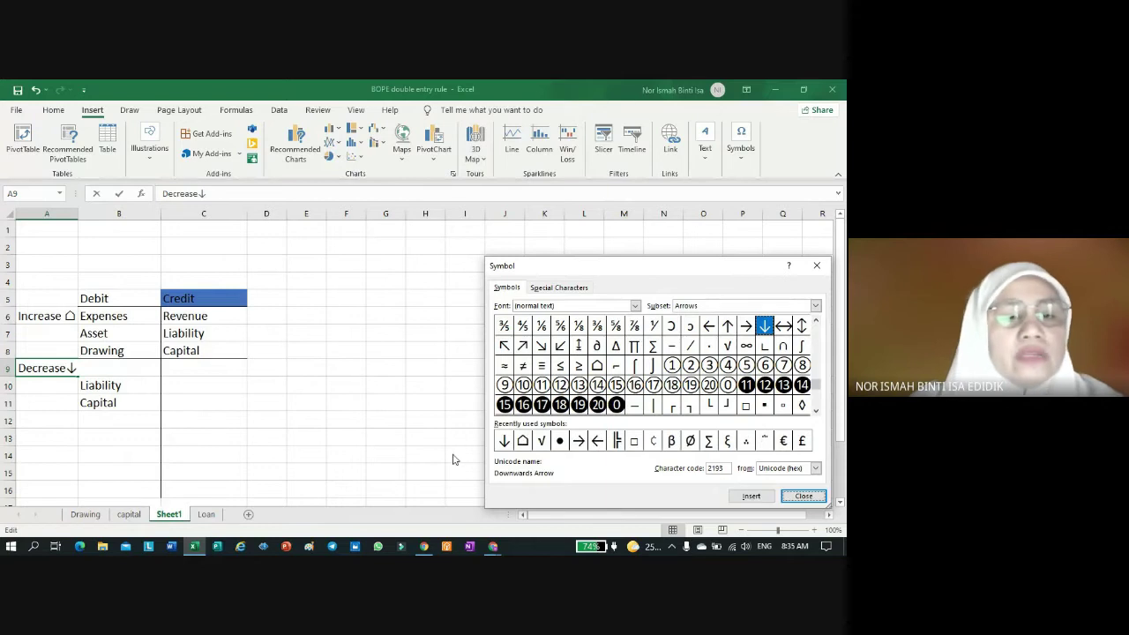
{"action": "left_click", "coordinate": [817, 265]}
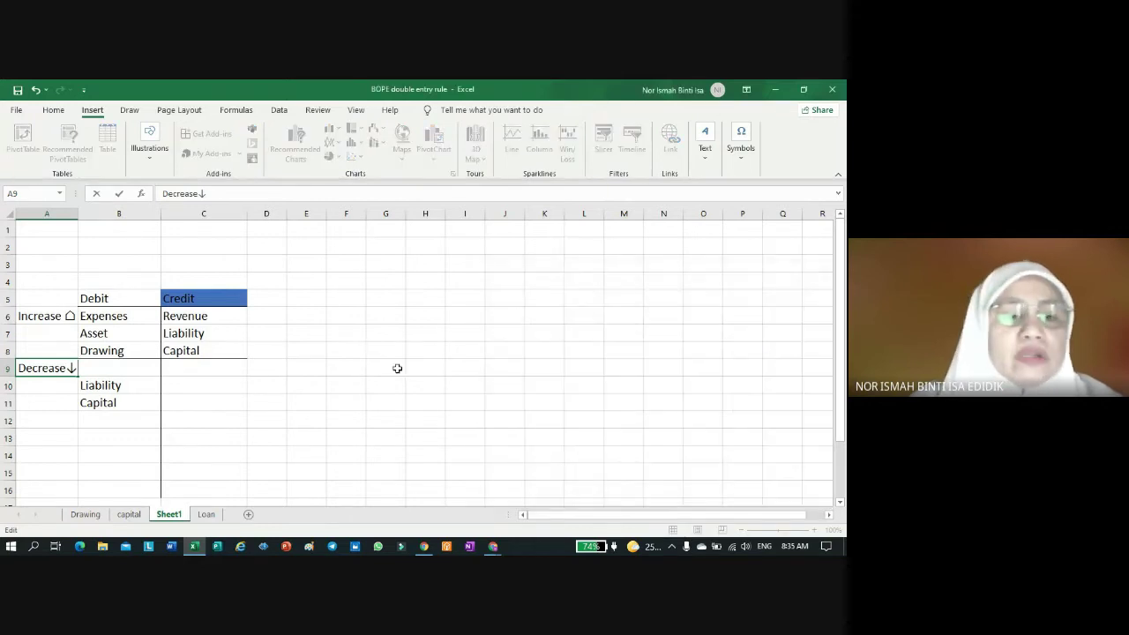
{"action": "left_click_drag", "start_coordinate": [75, 213], "coordinate": [95, 229]}
{"action": "left_click", "coordinate": [306, 403]}
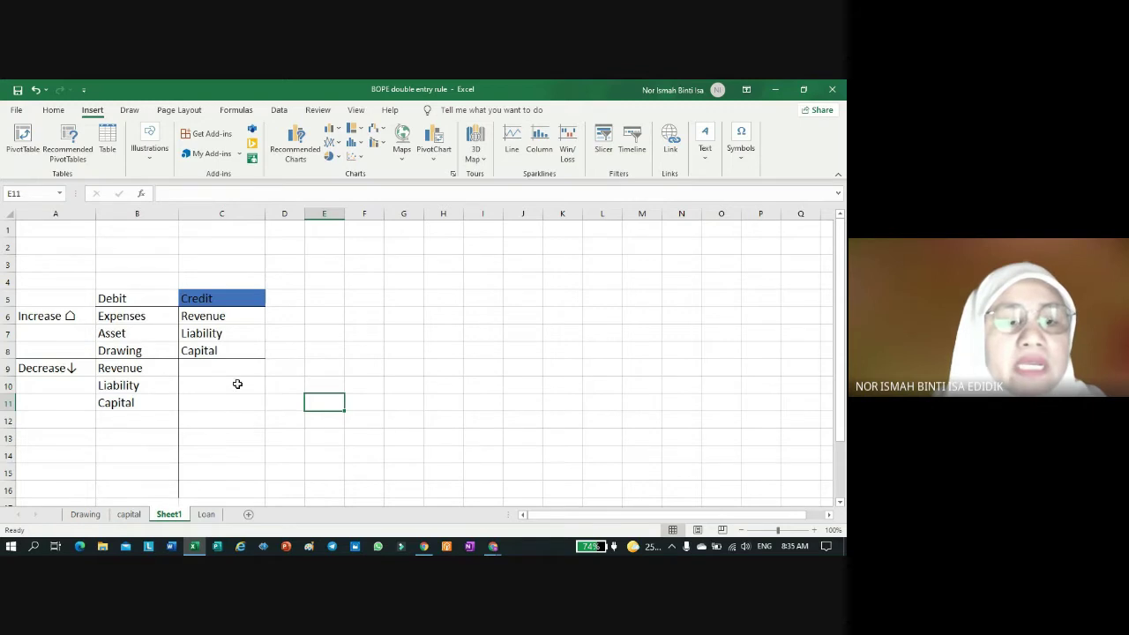
Step: Copy Expenses, Asset and Drawing from B6:B8 into C9:C11 as the Credit entries of the Decrease section
{"action": "left_click_drag", "start_coordinate": [131, 316], "coordinate": [161, 348]}
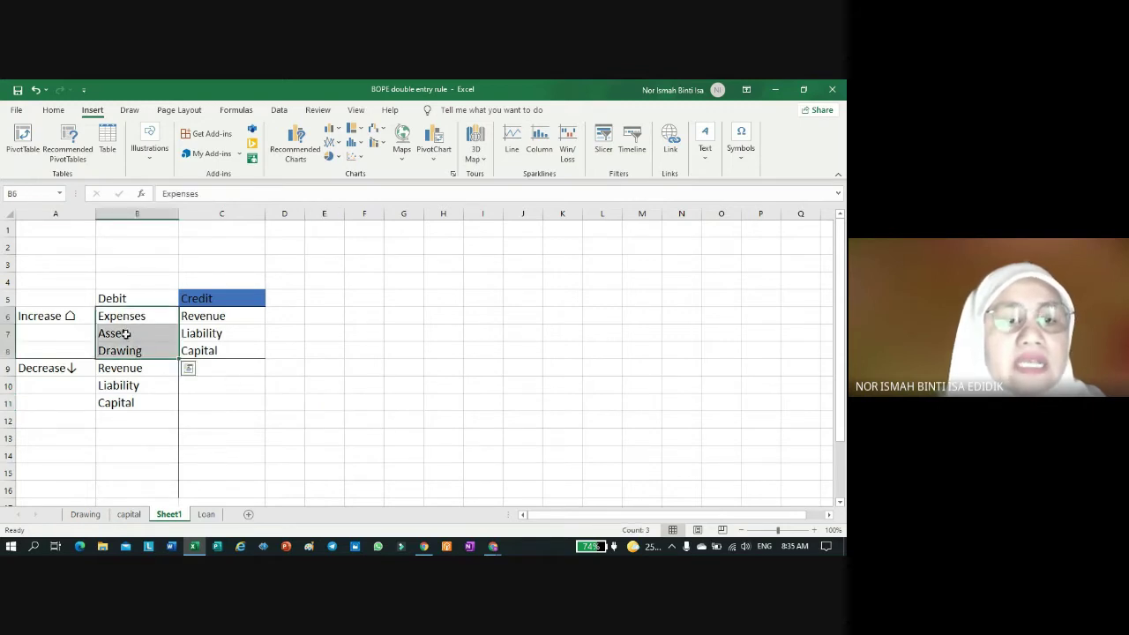
{"action": "left_click", "coordinate": [54, 110]}
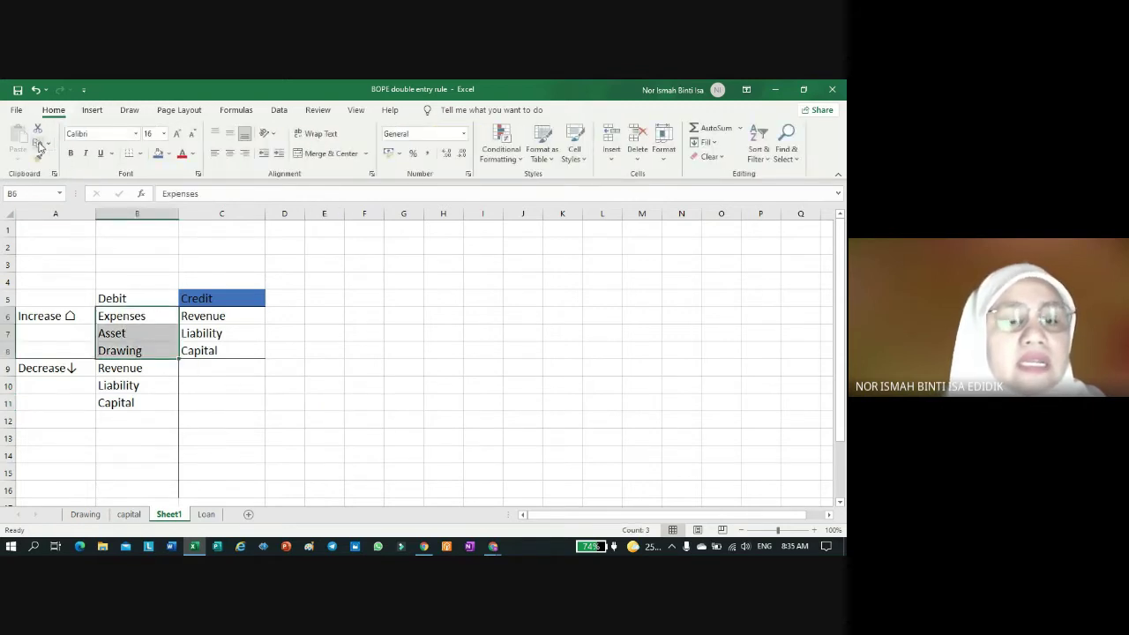
{"action": "left_click", "coordinate": [38, 143]}
{"action": "left_click_drag", "start_coordinate": [216, 368], "coordinate": [217, 403]}
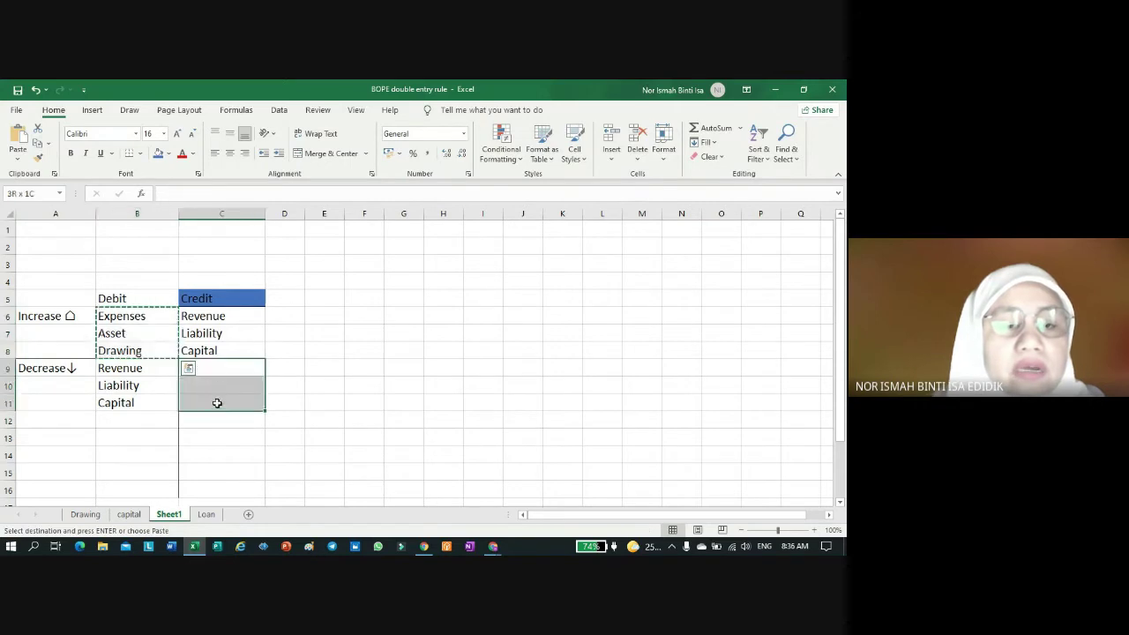
{"action": "right_click", "coordinate": [214, 371]}
{"action": "left_click", "coordinate": [256, 268]}
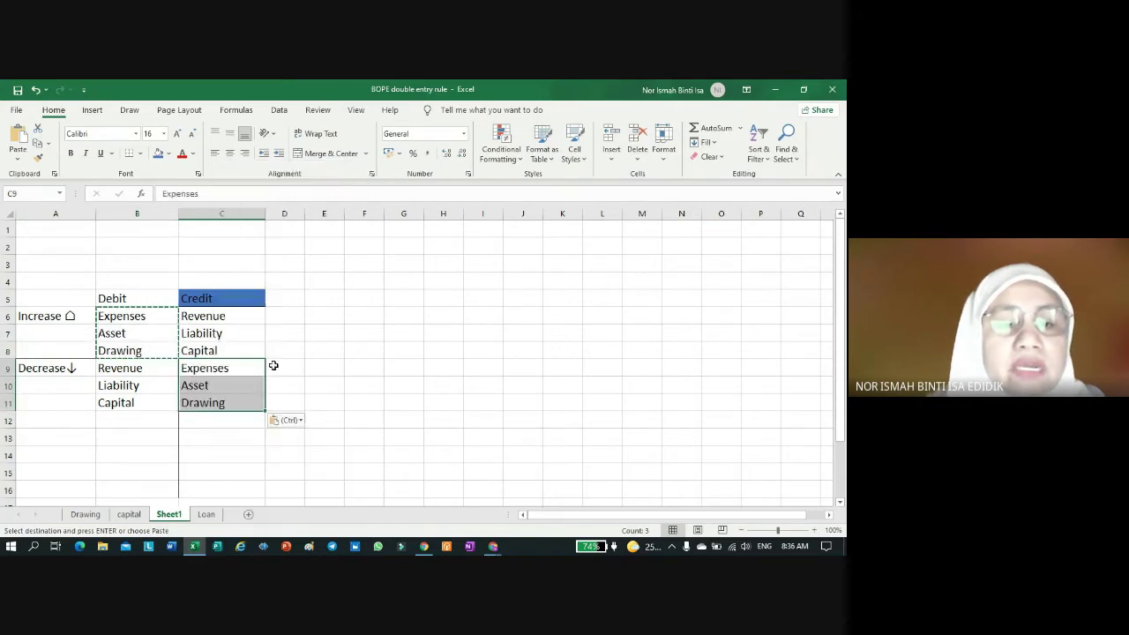
{"action": "left_click", "coordinate": [269, 470]}
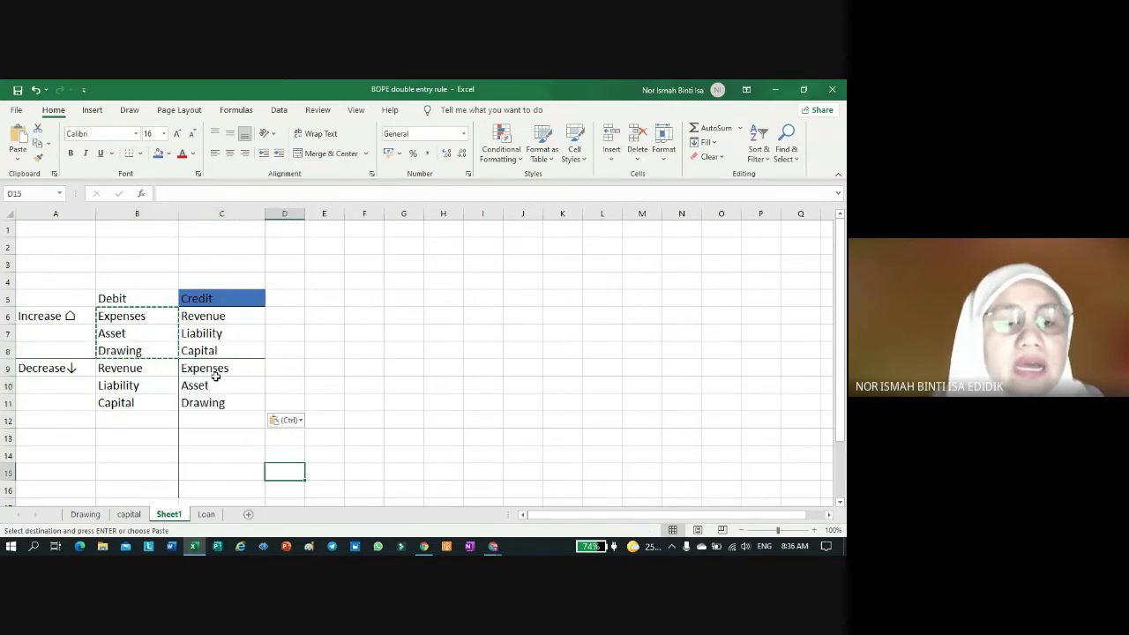
Step: Add a bottom border across A11:C11 to close off the Decrease section
{"action": "left_click", "coordinate": [101, 433]}
{"action": "left_click_drag", "start_coordinate": [36, 402], "coordinate": [207, 398]}
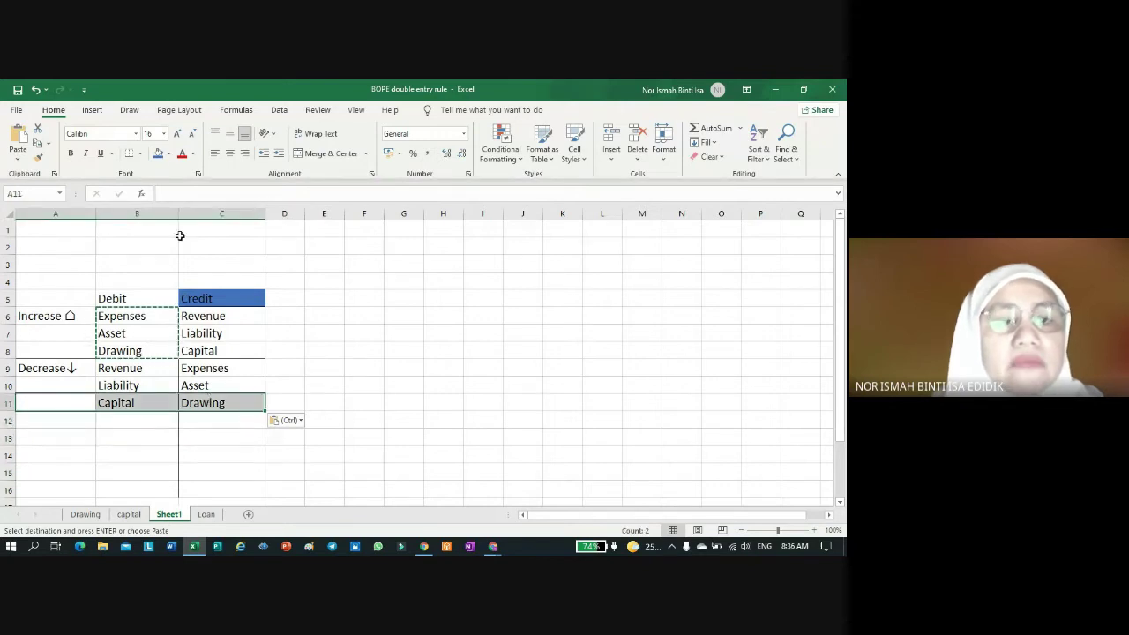
{"action": "key", "text": "Escape"}
{"action": "left_click", "coordinate": [364, 420]}
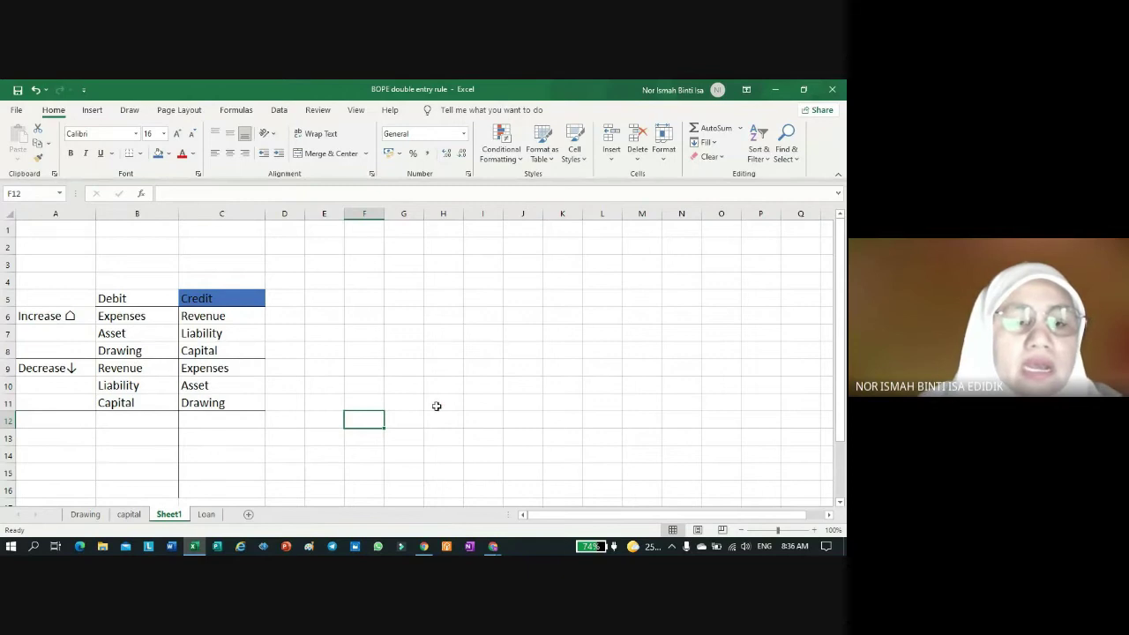
{"action": "left_click", "coordinate": [339, 331]}
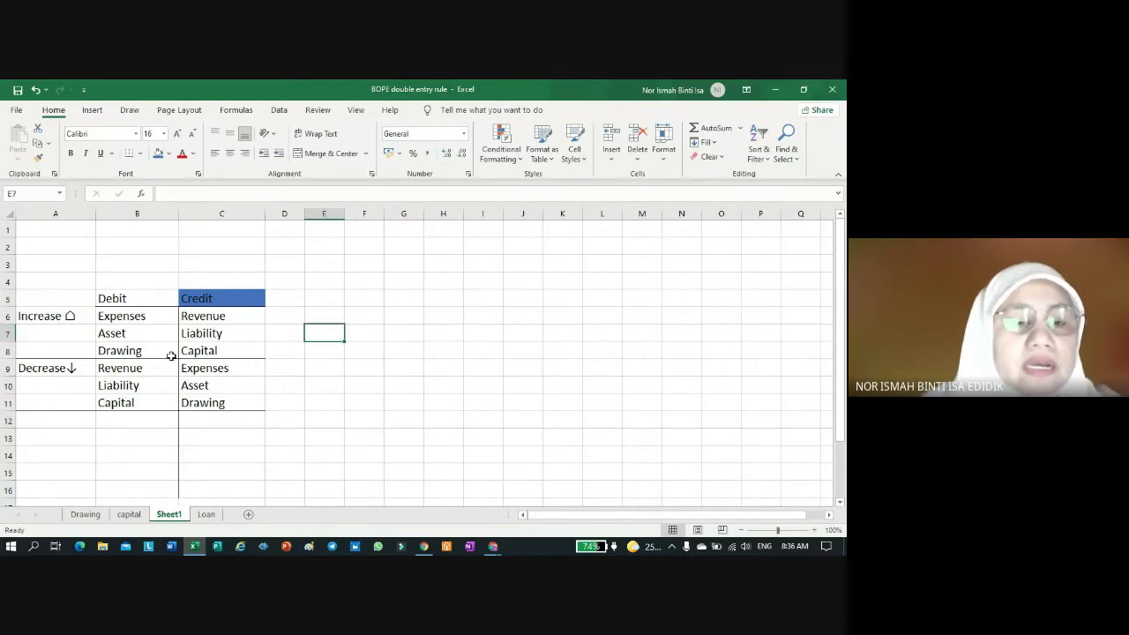
Step: Enter the heading "Contra A/c" in A13, below the Decrease section of the table
{"action": "left_click_drag", "start_coordinate": [30, 281], "coordinate": [220, 403]}
{"action": "left_click", "coordinate": [360, 403]}
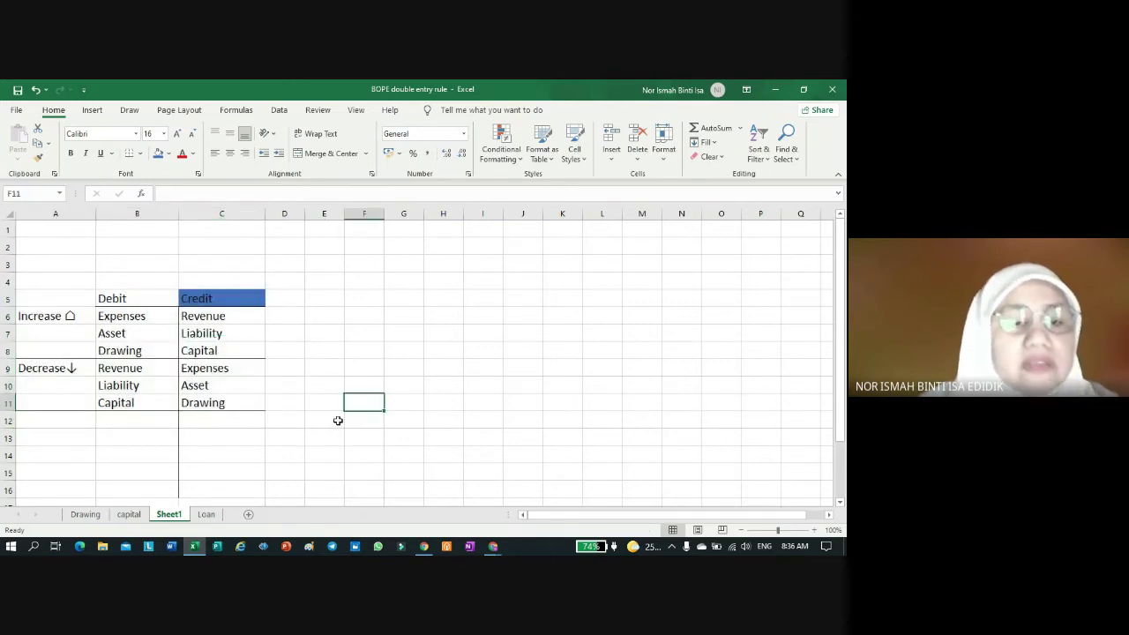
{"action": "scroll", "coordinate": [338, 420], "scroll_direction": "down", "scroll_amount": 1}
{"action": "left_click", "coordinate": [109, 281]}
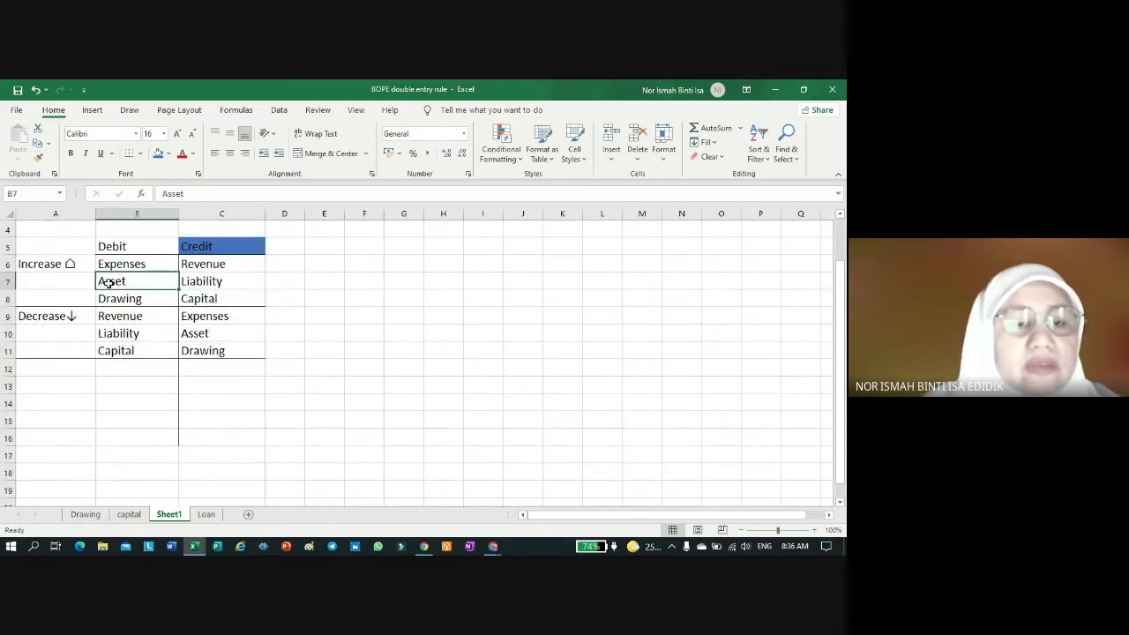
{"action": "type", "text": "Contra A/c"}
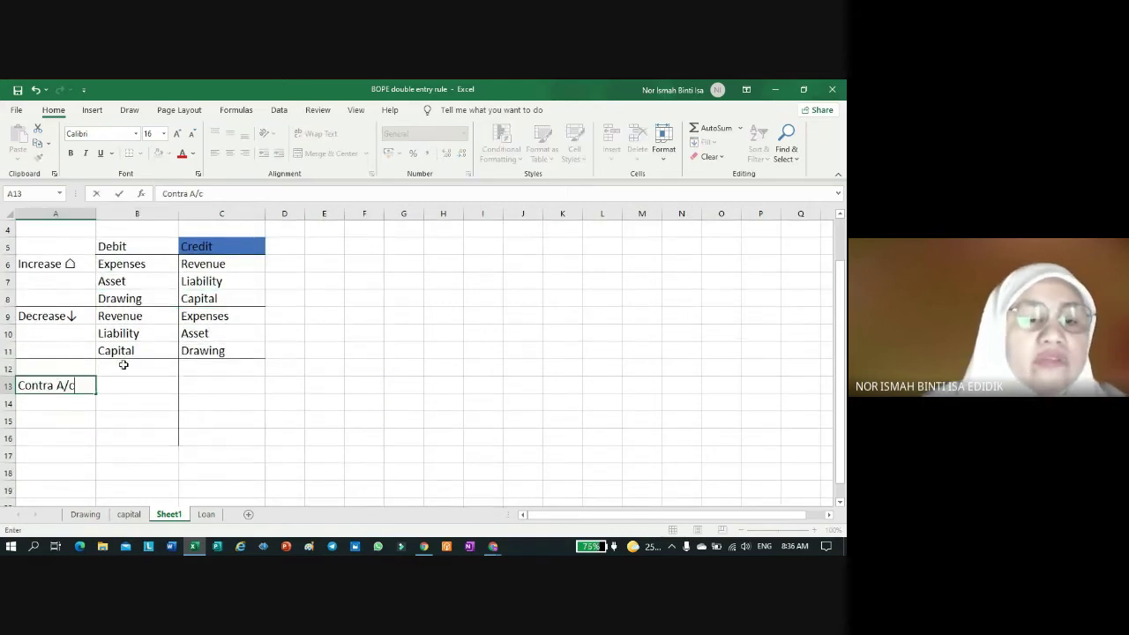
{"action": "left_click", "coordinate": [369, 455]}
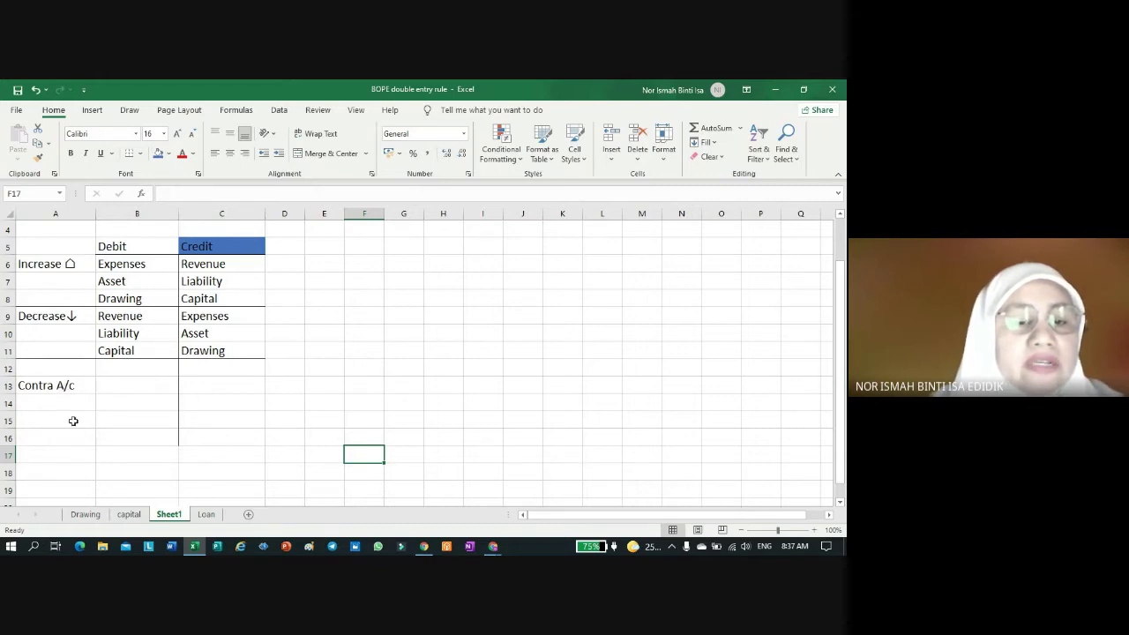
Step: Copy the Increase label with its arrow symbol from A6 into A15 under the Contra A/c heading
{"action": "left_click", "coordinate": [53, 268]}
{"action": "key", "text": "ctrl+c"}
{"action": "left_click", "coordinate": [53, 420]}
{"action": "key", "text": "ctrl+v"}
{"action": "left_click", "coordinate": [284, 453]}
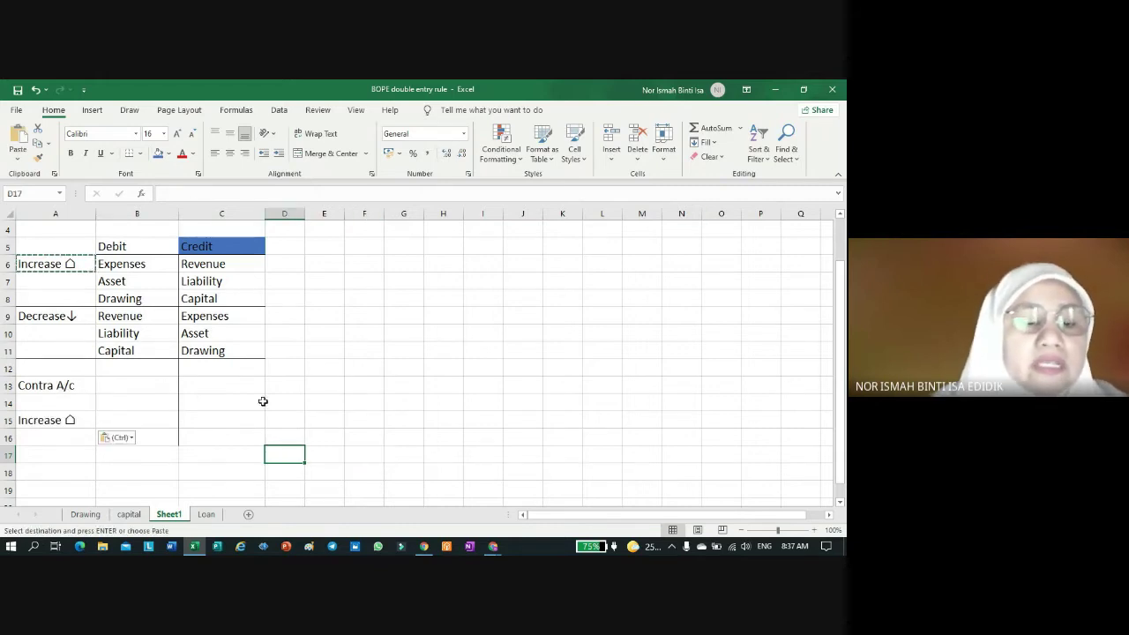
{"action": "key", "text": "Escape"}
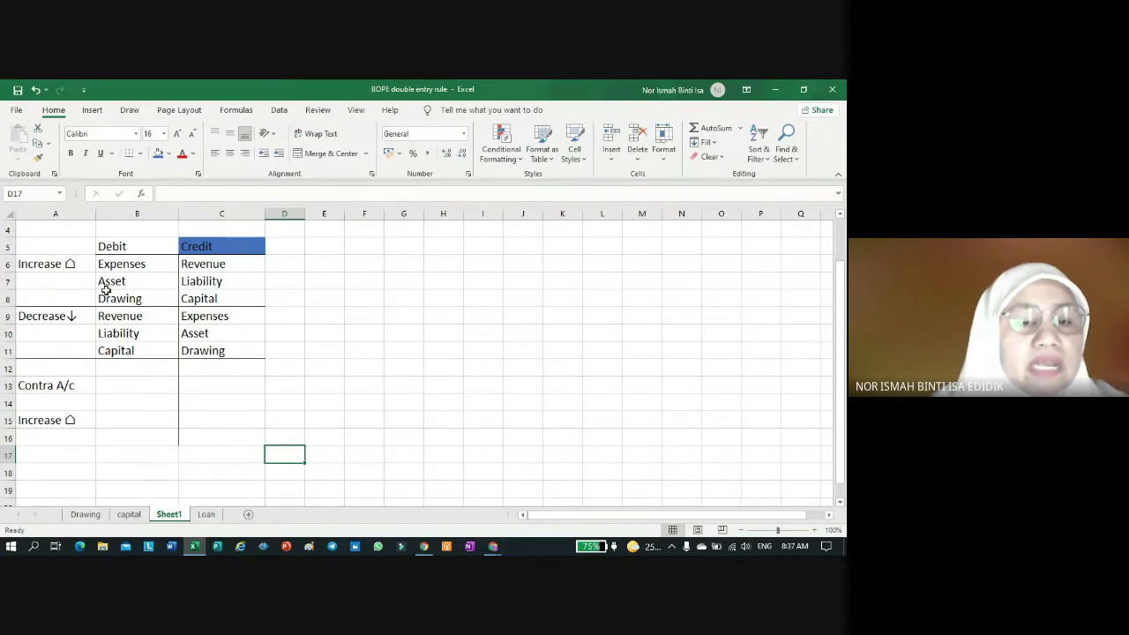
Step: Enter "Accumulated Depreciation" in C15 as a Credit entry beside Increase, and widen columns B and C to fit it
{"action": "left_click", "coordinate": [202, 419]}
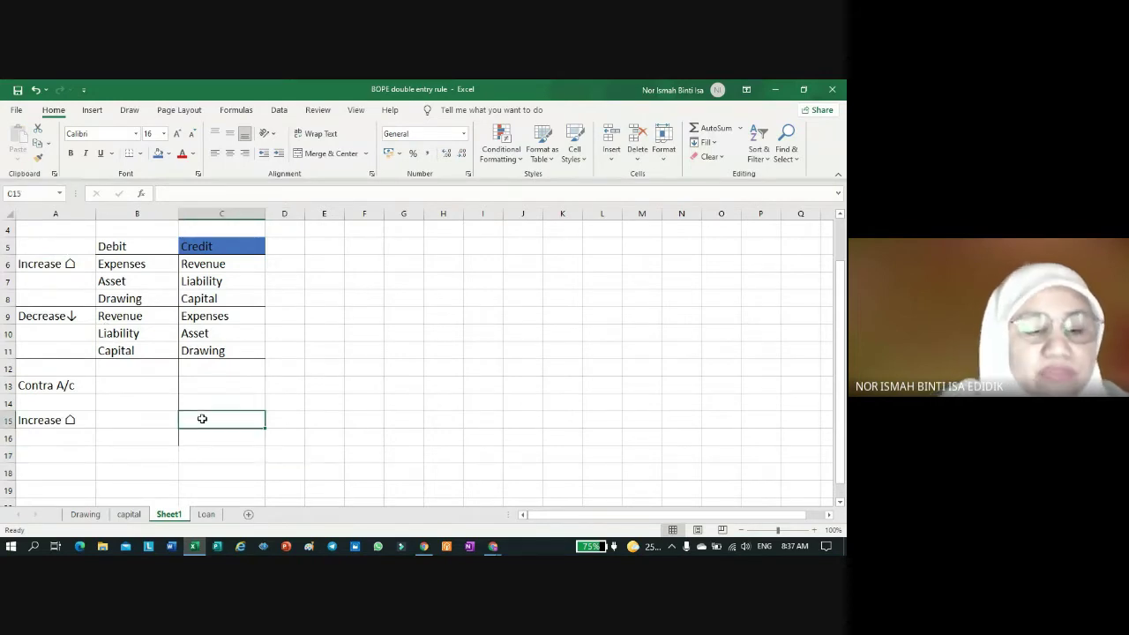
{"action": "type", "text": "Accumulated Depreciation"}
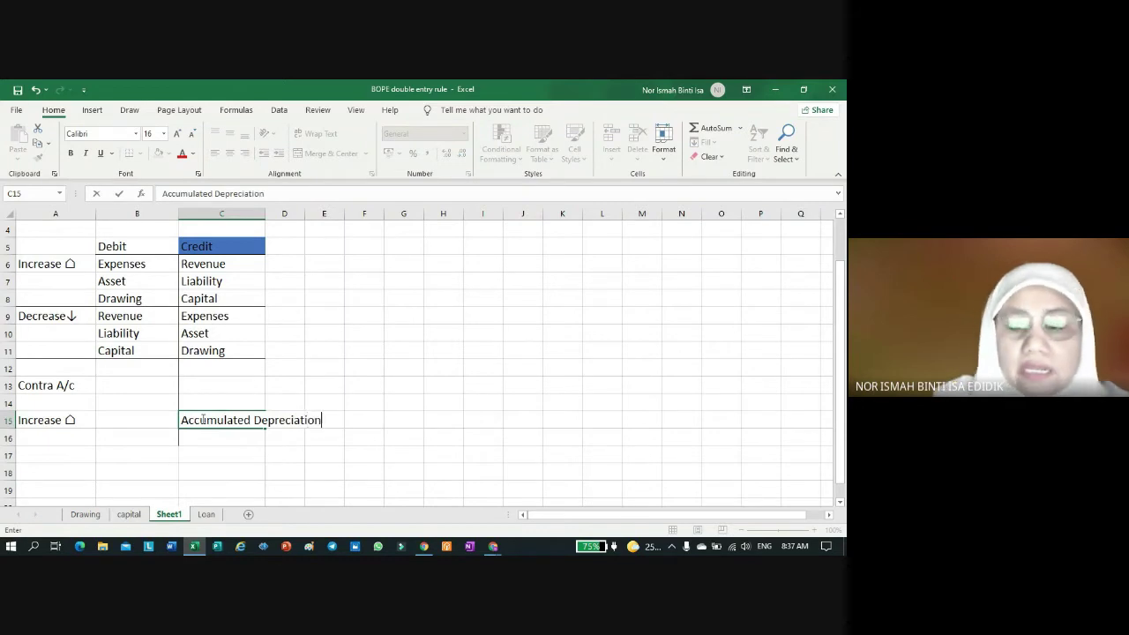
{"action": "key", "text": "Return"}
{"action": "left_click", "coordinate": [507, 419]}
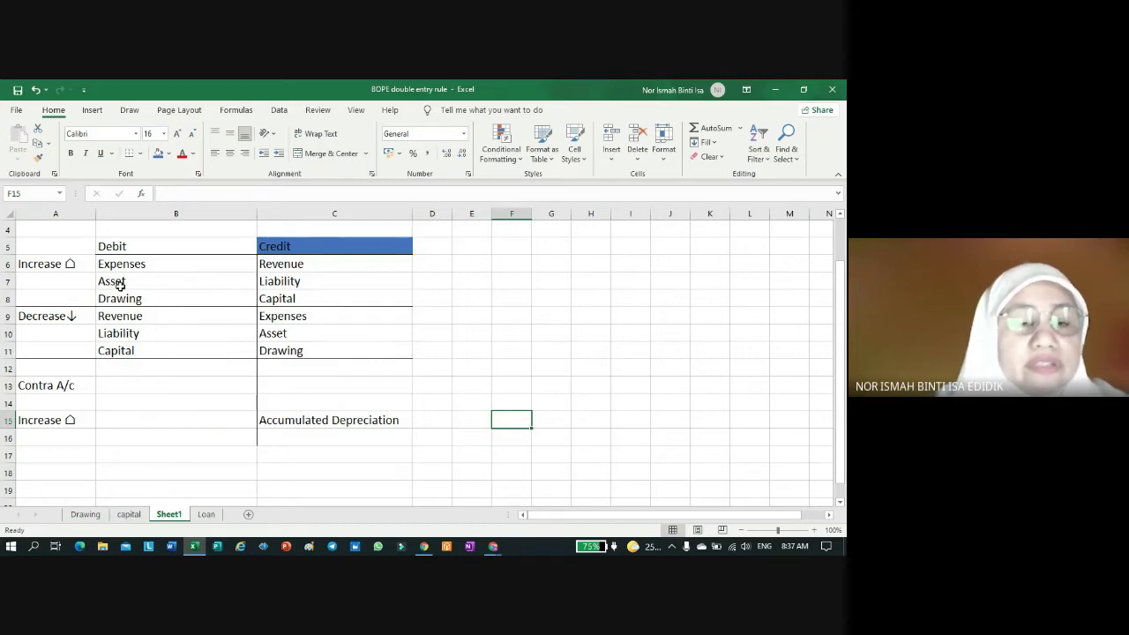
Step: Enter "Allowance for Receivable" in C16 as the second contra account increasing on the Credit side
{"action": "left_click", "coordinate": [297, 436]}
{"action": "type", "text": "Ac"}
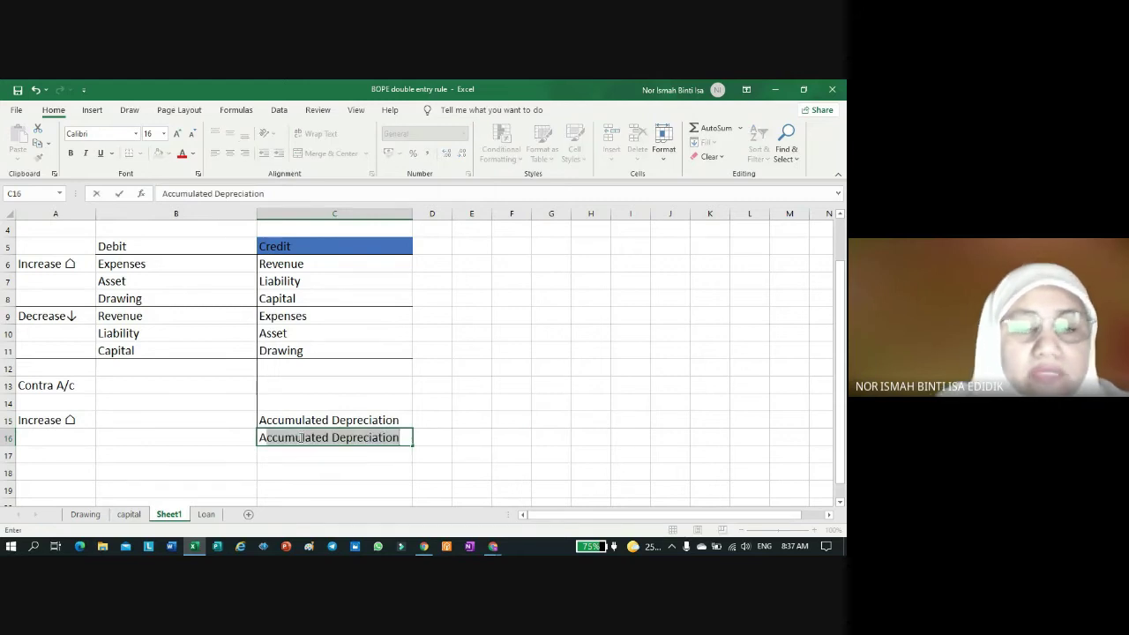
{"action": "type", "text": "llowance for Re"}
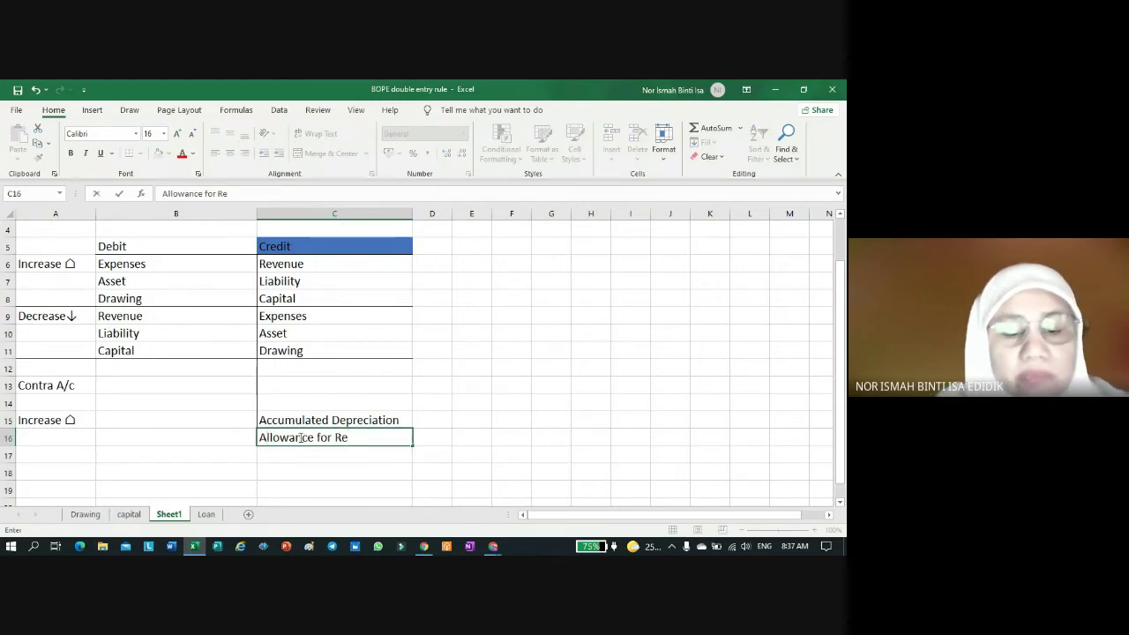
{"action": "type", "text": "cei"}
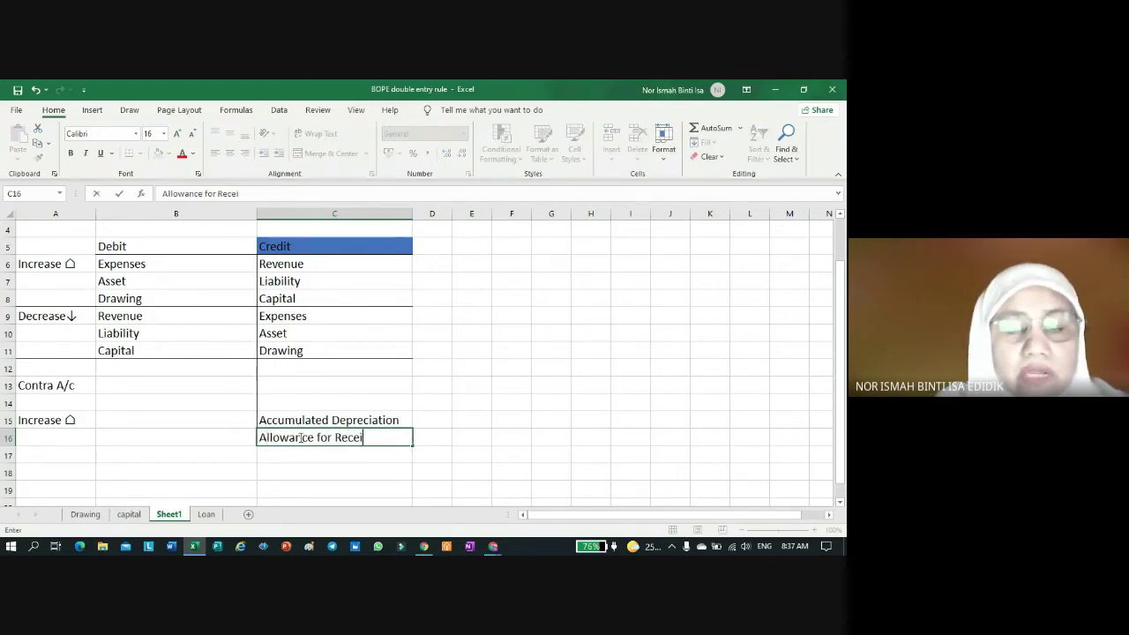
{"action": "type", "text": "vable"}
{"action": "key", "text": "Return"}
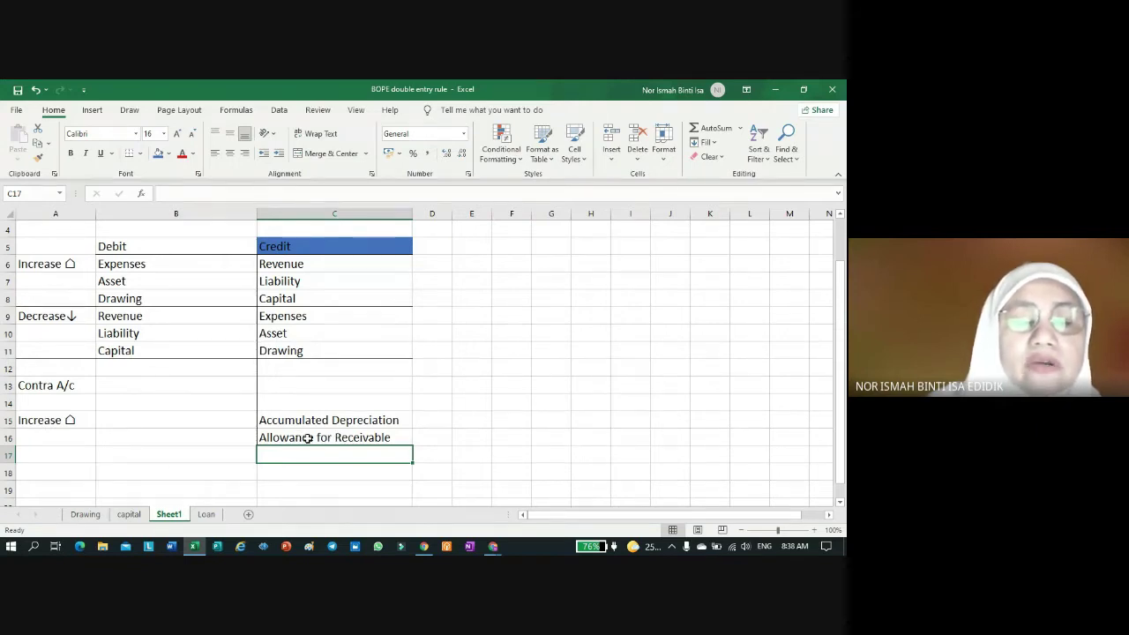
{"action": "left_click", "coordinate": [353, 437]}
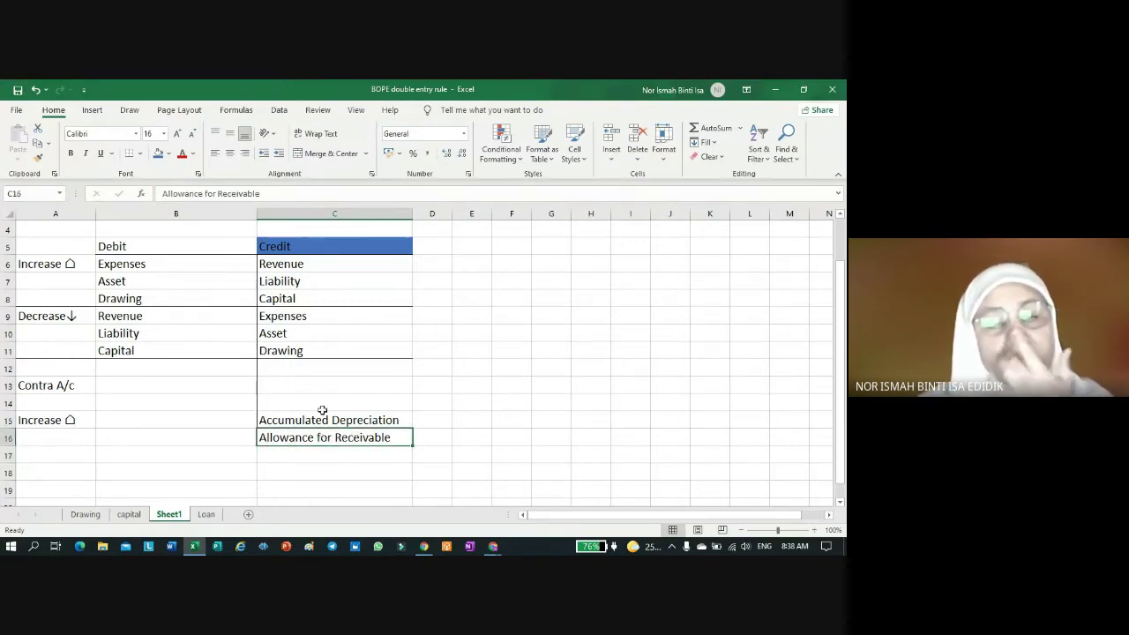
{"action": "left_click", "coordinate": [265, 469]}
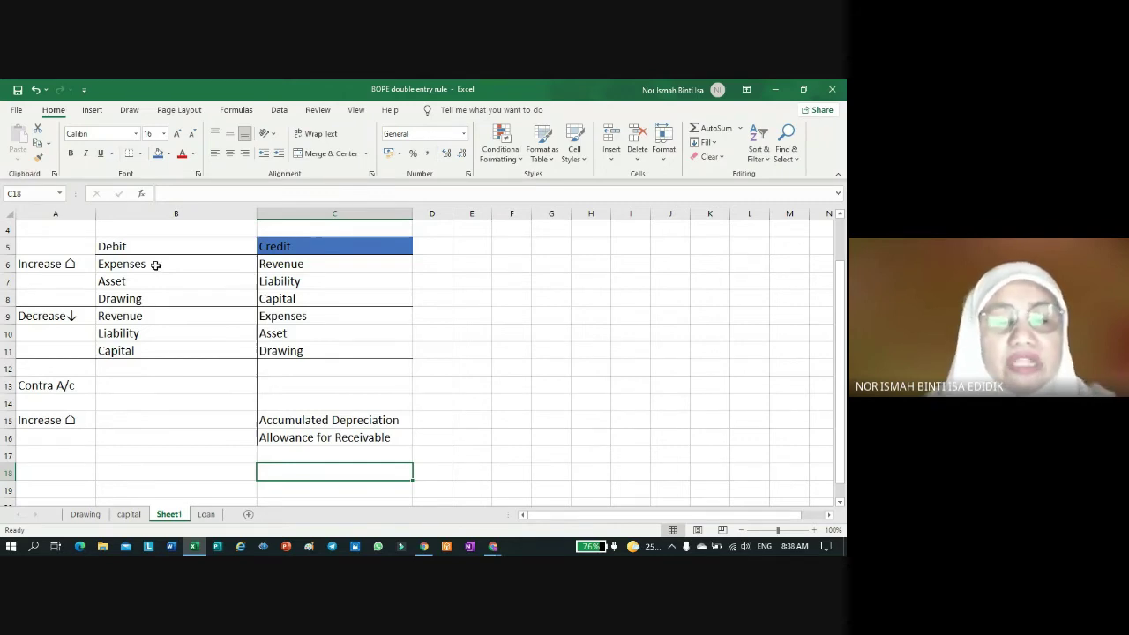
Step: Enter "Purchase Returns/ Return Outward" in C17 and widen columns B and C to fit the text
{"action": "left_click", "coordinate": [368, 454]}
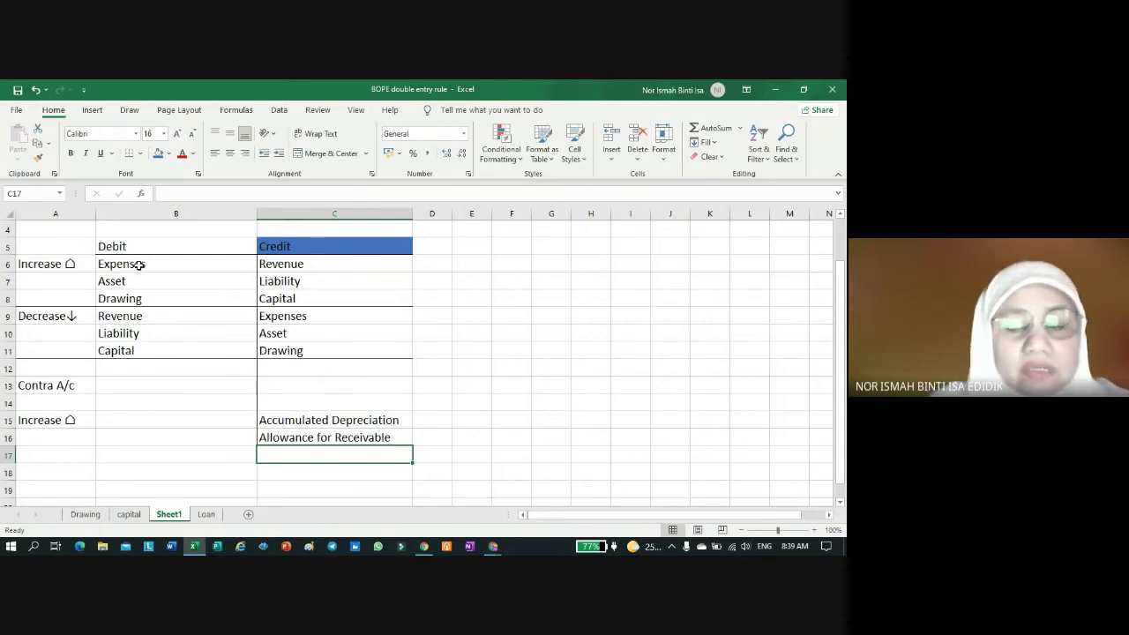
{"action": "type", "text": "Pur"}
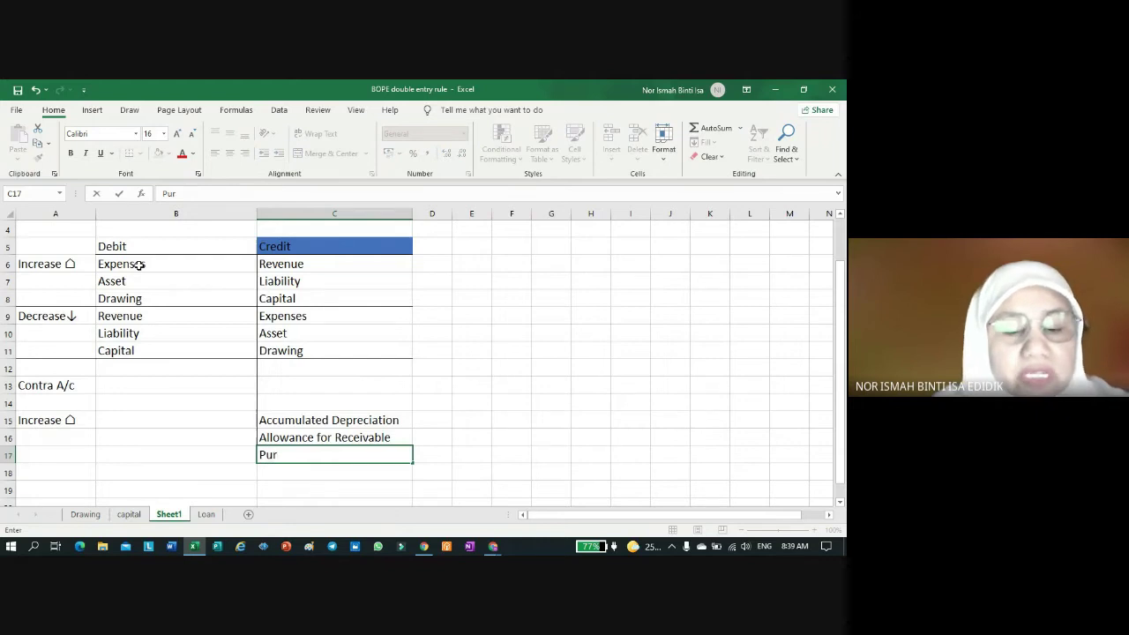
{"action": "type", "text": "chase Return"}
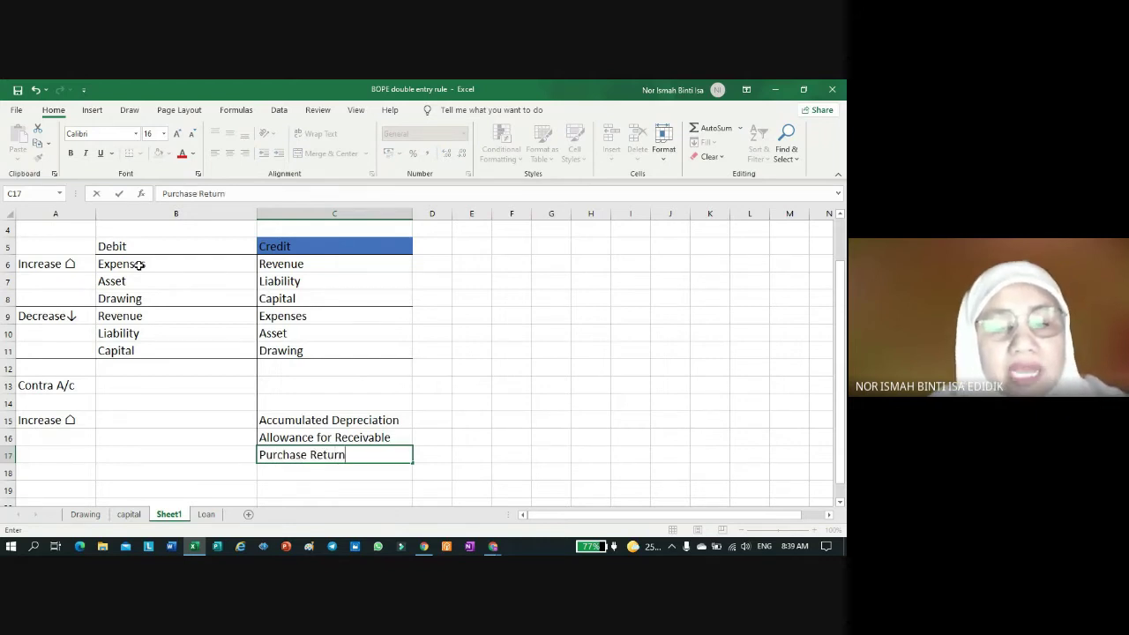
{"action": "type", "text": "s/ R"}
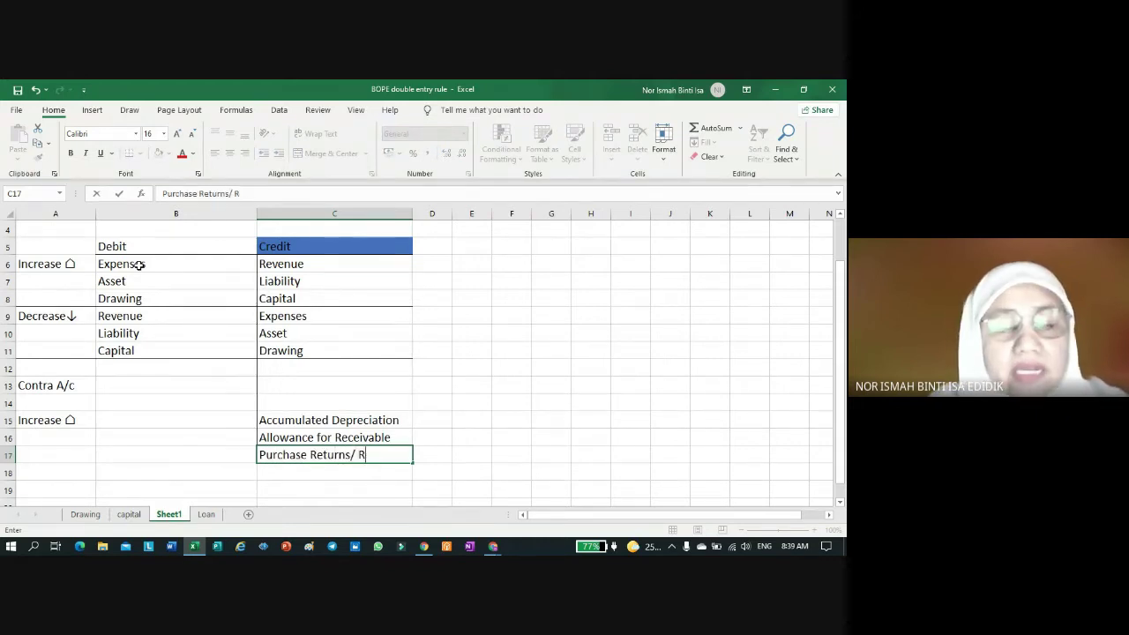
{"action": "type", "text": "eturn Outward"}
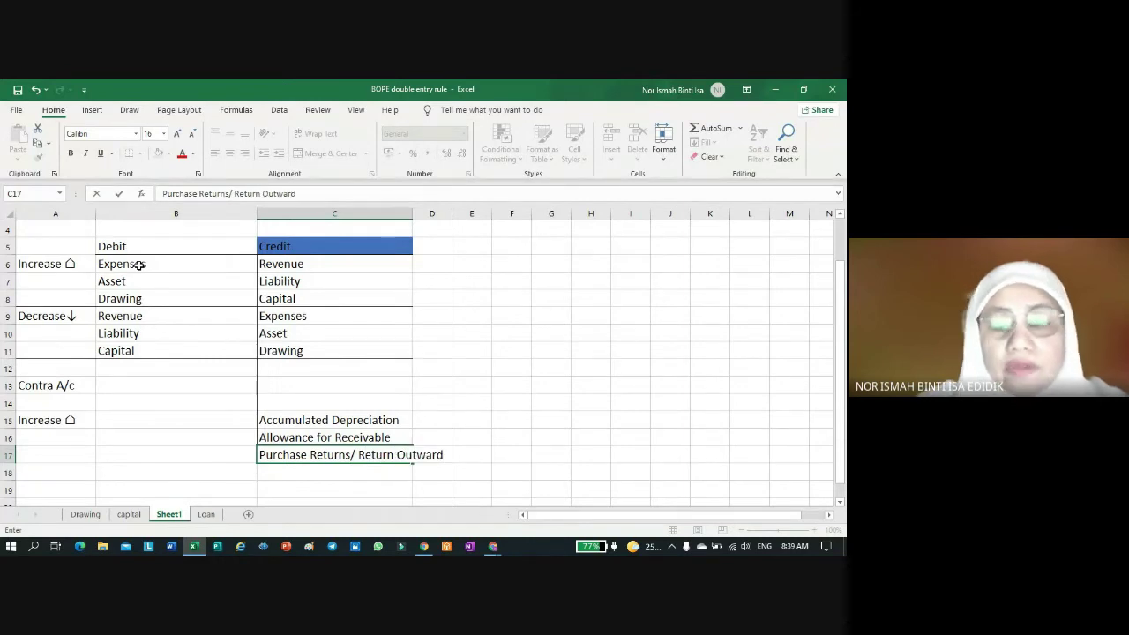
{"action": "key", "text": "Return"}
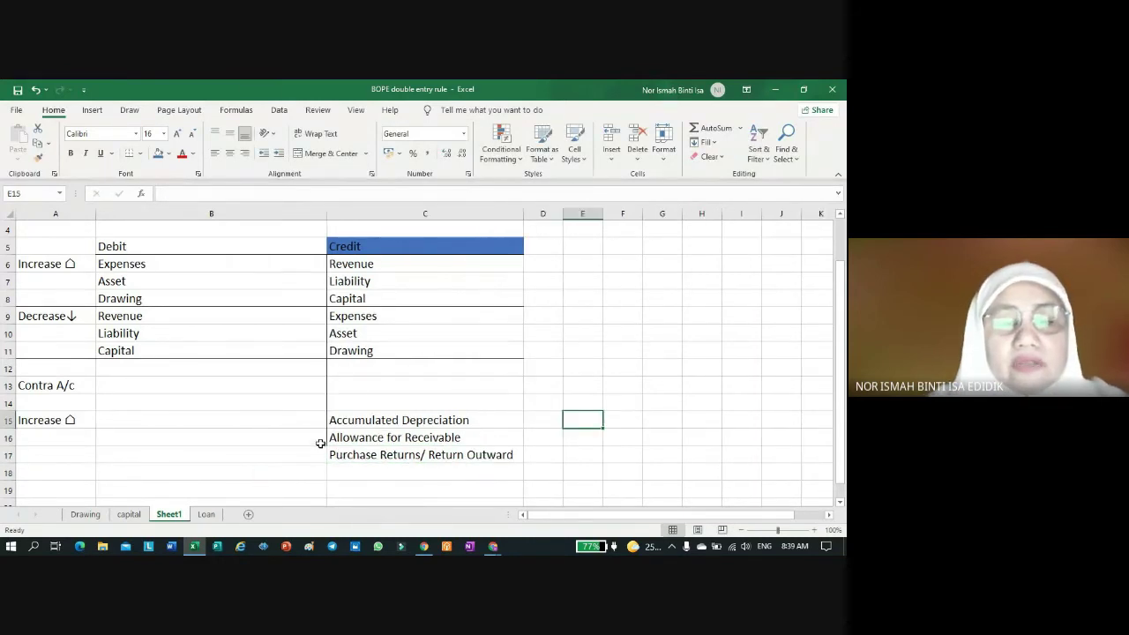
Step: Enter "Sales Returns/ Return Inward" in B15 as the Debit entry beside the contra Increase label
{"action": "left_click", "coordinate": [396, 473]}
{"action": "scroll", "coordinate": [396, 455], "scroll_direction": "down", "scroll_amount": 1}
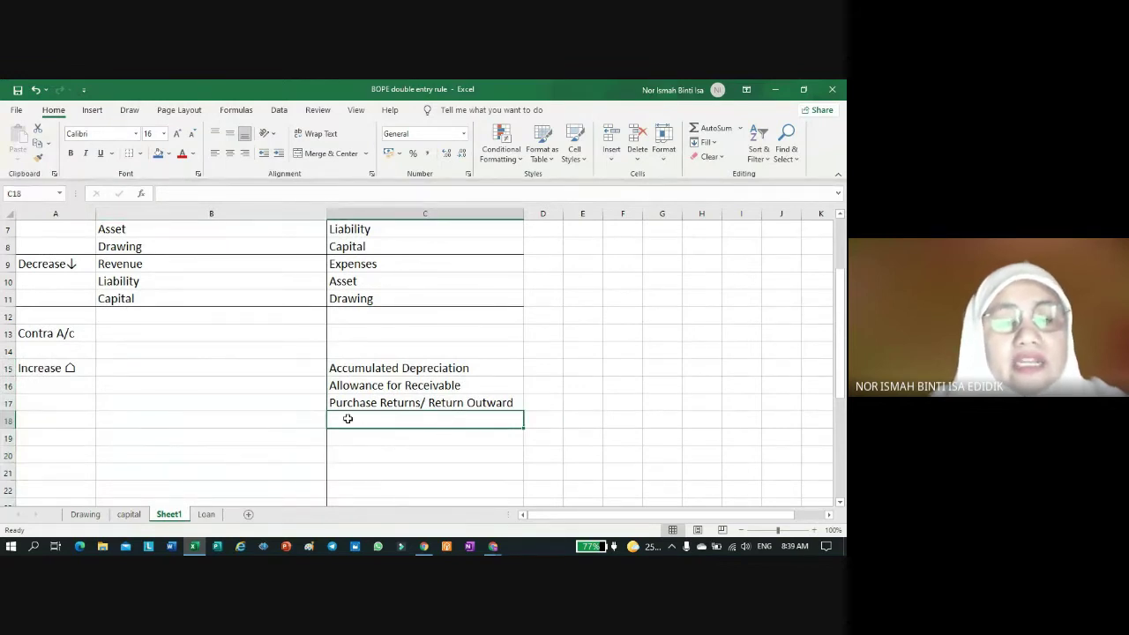
{"action": "scroll", "coordinate": [441, 326], "scroll_direction": "up", "scroll_amount": 1}
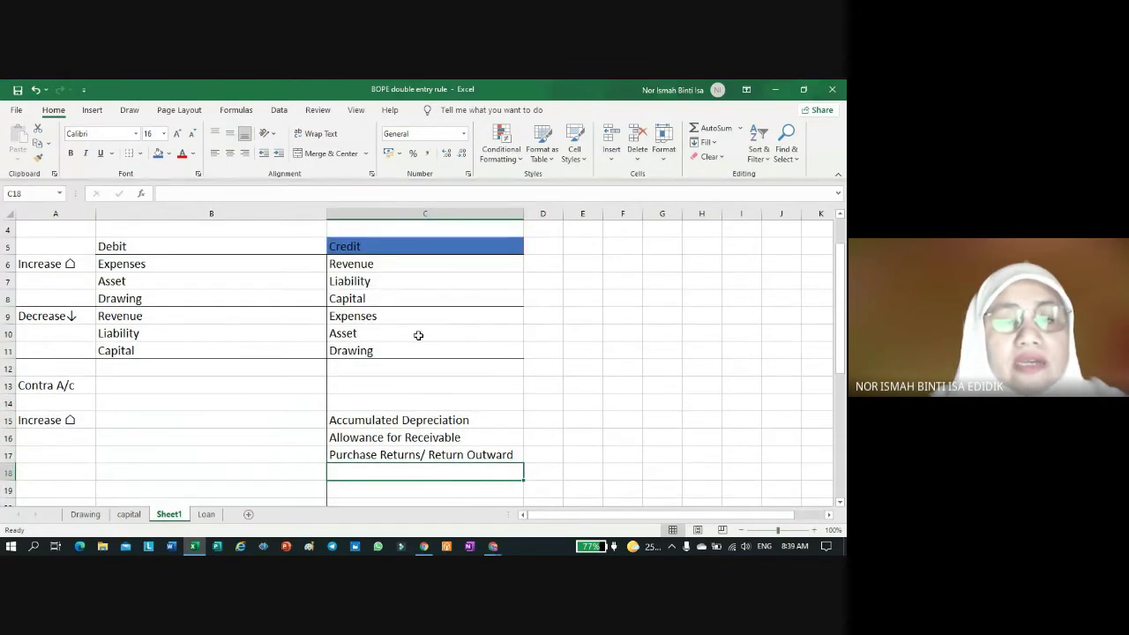
{"action": "scroll", "coordinate": [418, 336], "scroll_direction": "up", "scroll_amount": 1}
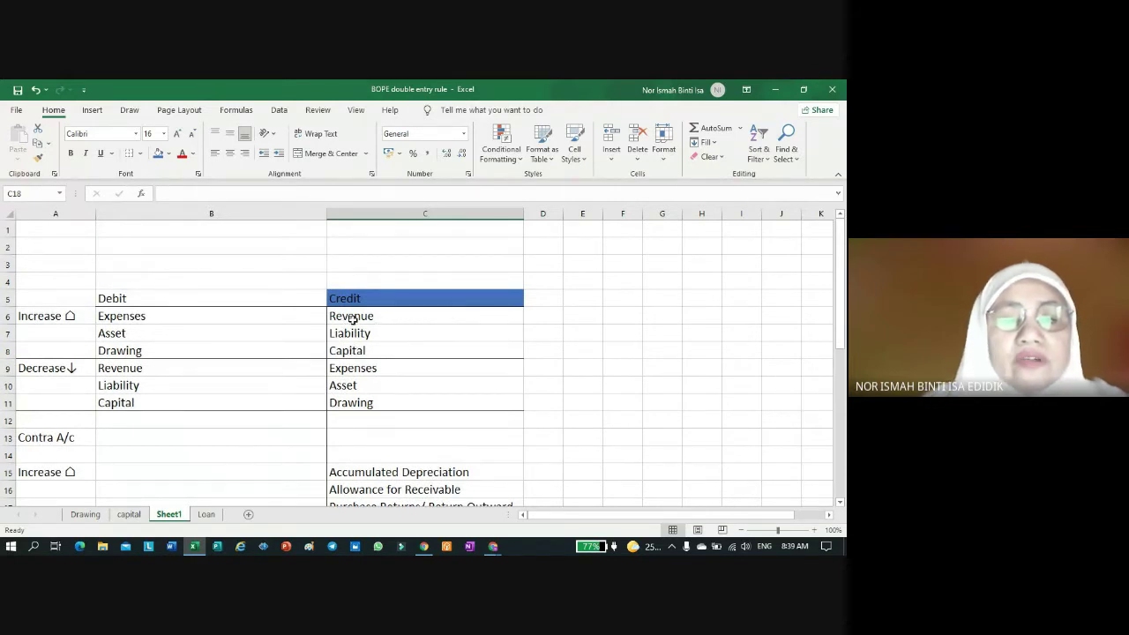
{"action": "scroll", "coordinate": [353, 318], "scroll_direction": "down", "scroll_amount": 2}
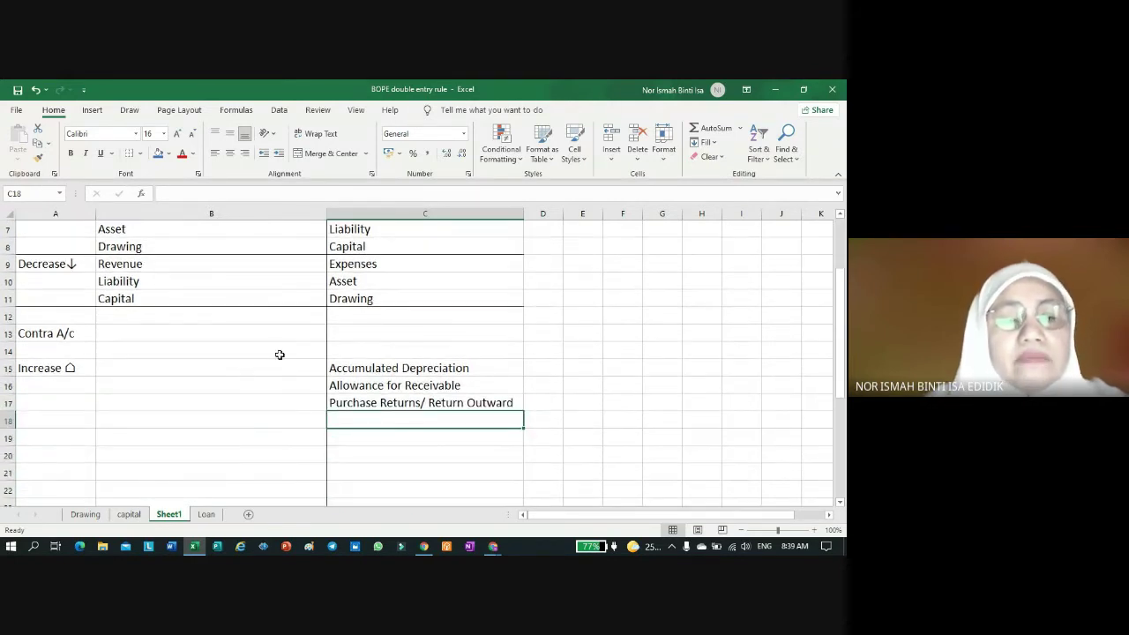
{"action": "left_click", "coordinate": [199, 376]}
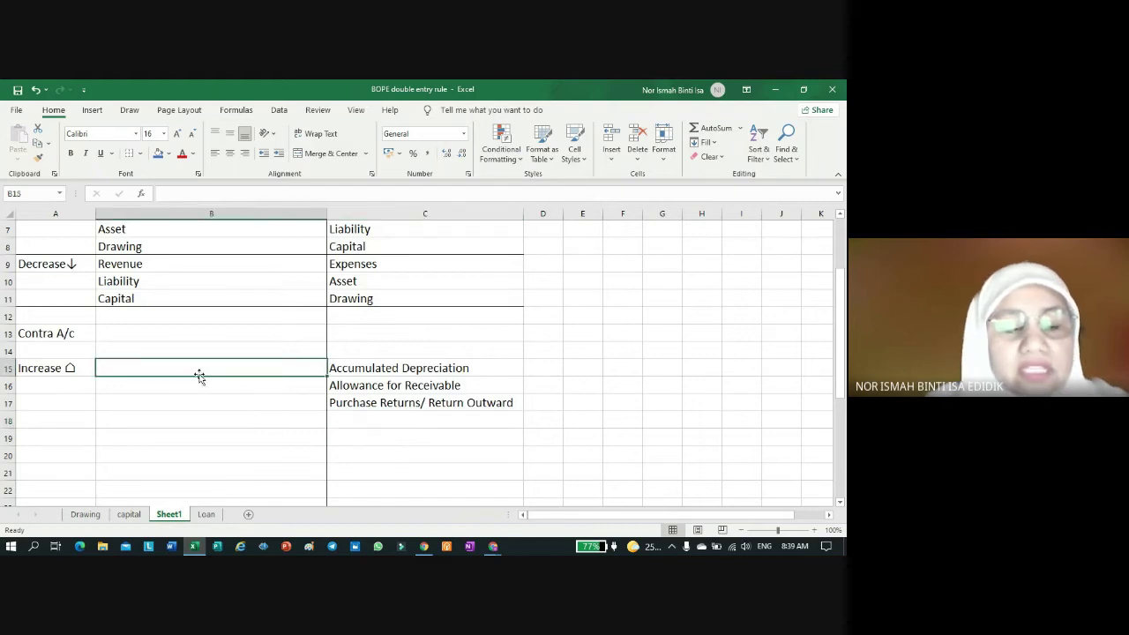
{"action": "type", "text": "Sales Returns?"}
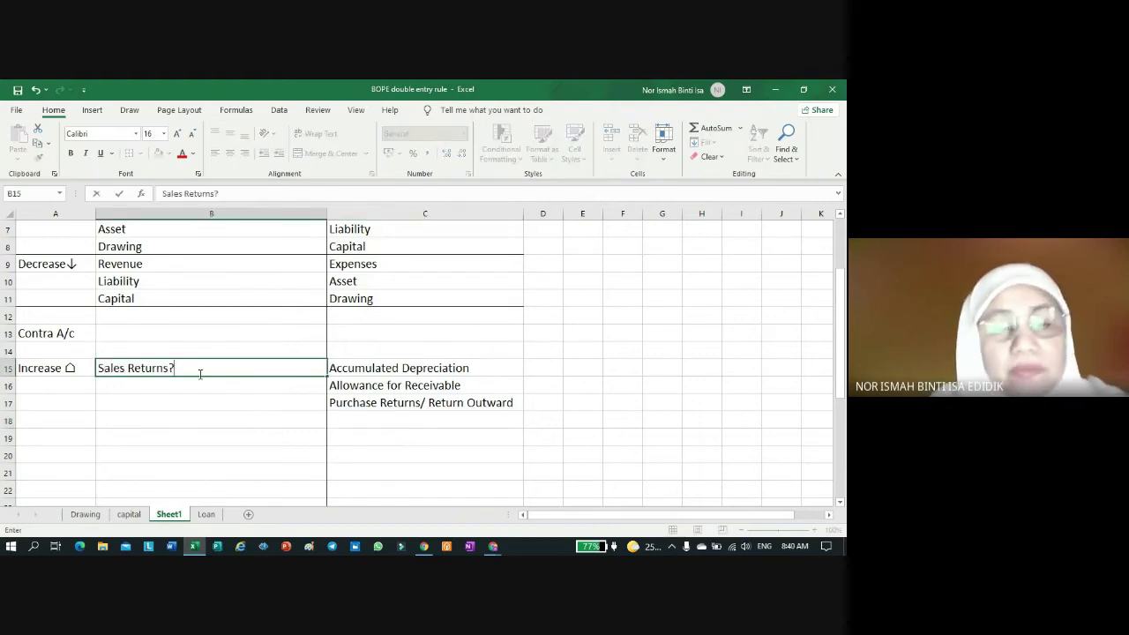
{"action": "key", "text": "BackSpace"}
{"action": "type", "text": "/ "}
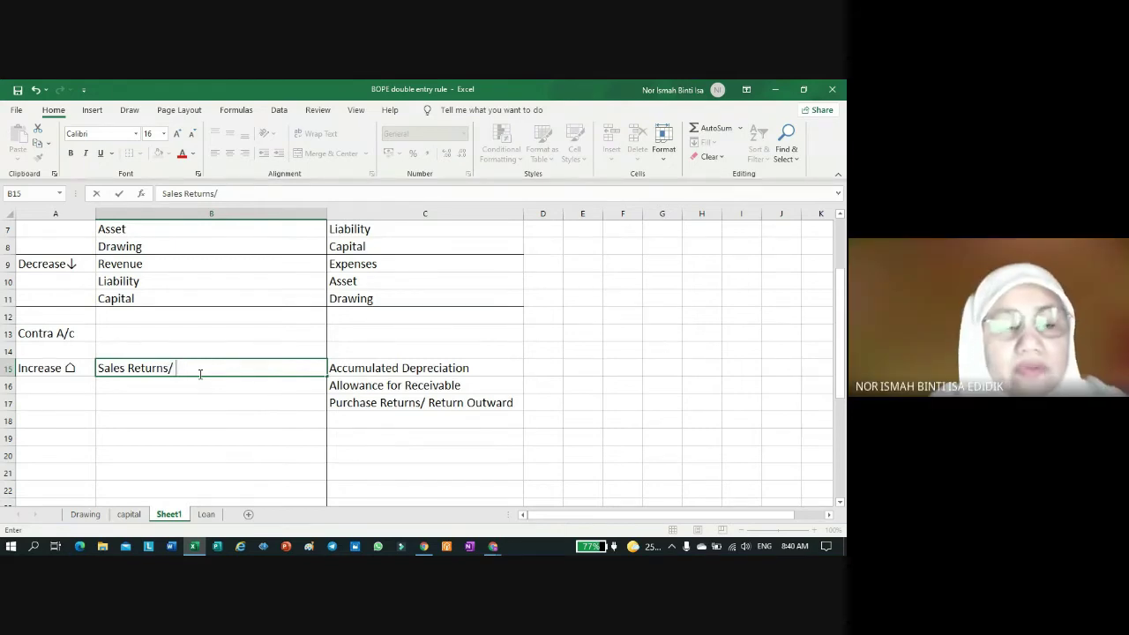
{"action": "type", "text": "Return Inward"}
{"action": "left_click", "coordinate": [277, 451]}
{"action": "scroll", "coordinate": [373, 314], "scroll_direction": "up", "scroll_amount": 2}
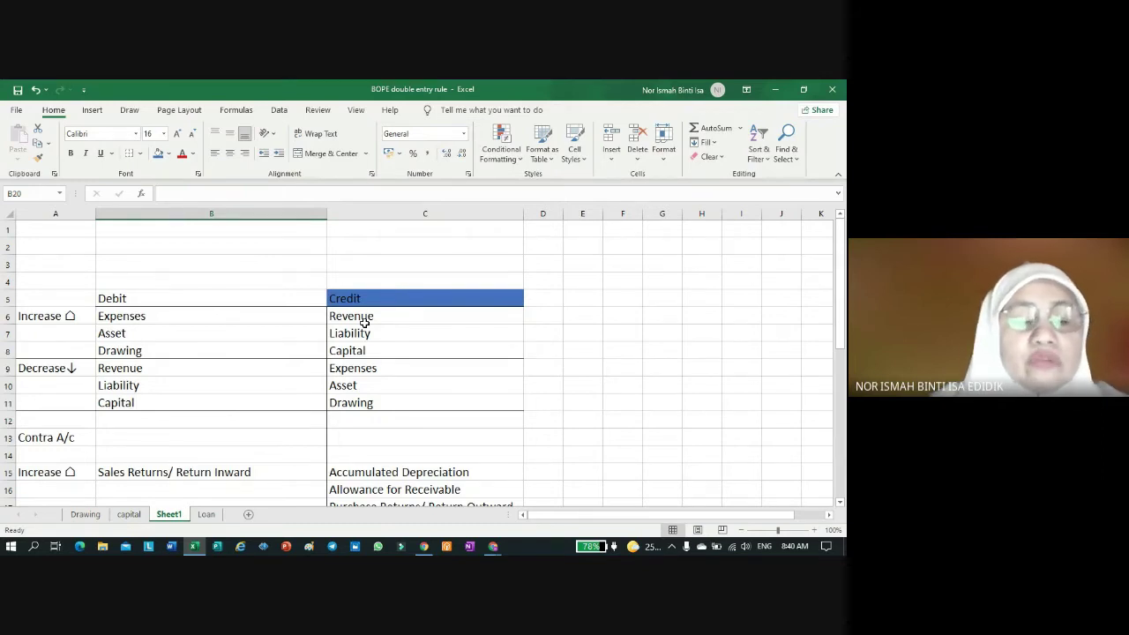
Step: Copy the "Decrease↓" label from A9 into A18 to start the contra accounts' Decrease section
{"action": "scroll", "coordinate": [250, 464], "scroll_direction": "down", "scroll_amount": 2}
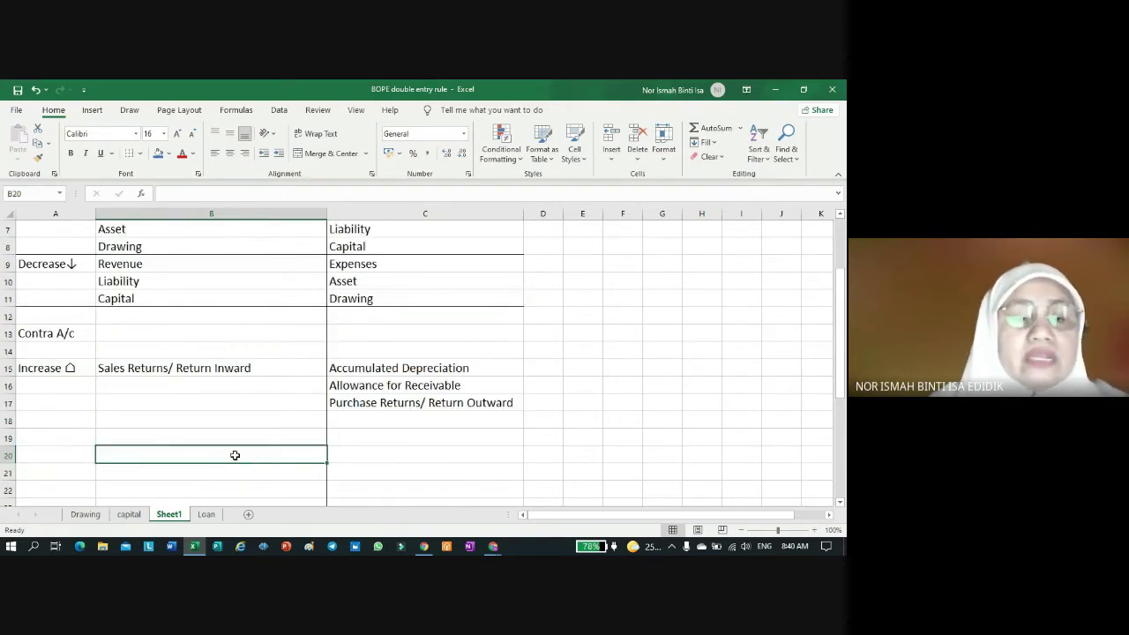
{"action": "double_click", "coordinate": [30, 368]}
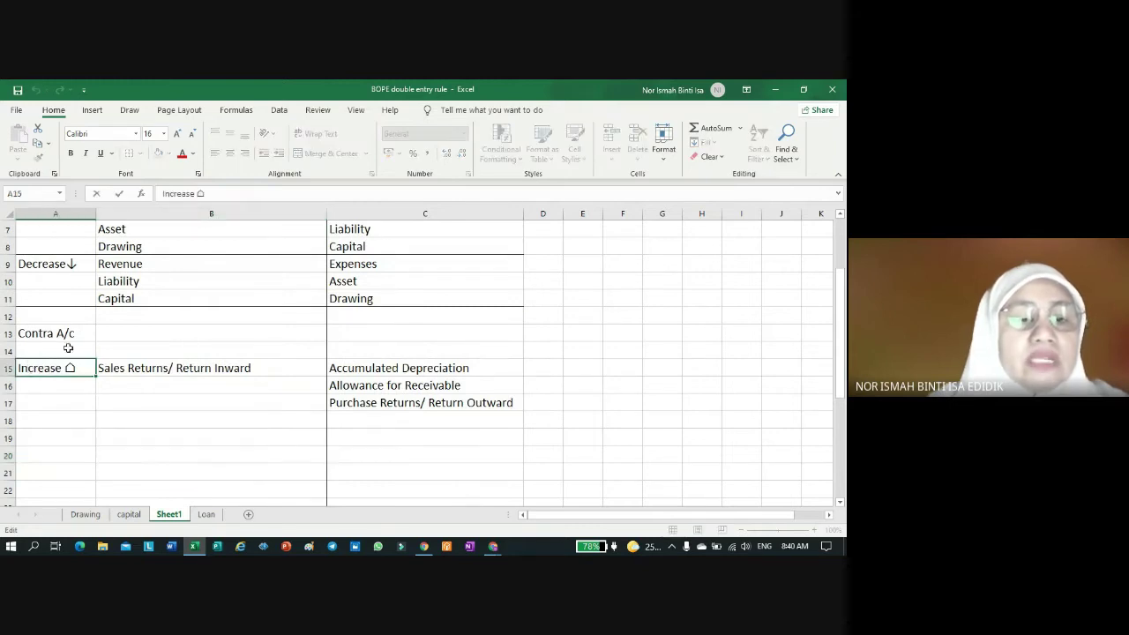
{"action": "scroll", "coordinate": [67, 349], "scroll_direction": "up", "scroll_amount": 2}
{"action": "left_click", "coordinate": [51, 365]}
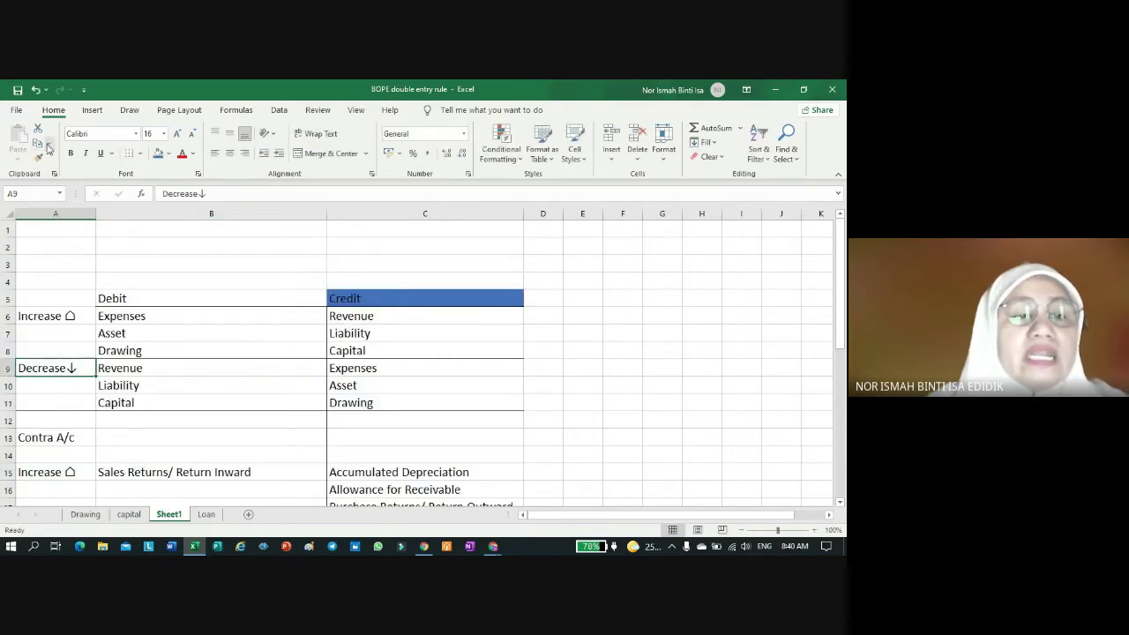
{"action": "scroll", "coordinate": [158, 264], "scroll_direction": "down", "scroll_amount": 4}
Step: Copy B15:B17 with Sales Returns/ Return Inward into C18:C20 as the Credit entry of the contra Decrease section
{"action": "left_click_drag", "start_coordinate": [151, 262], "coordinate": [166, 294]}
{"action": "key", "text": "ctrl+c"}
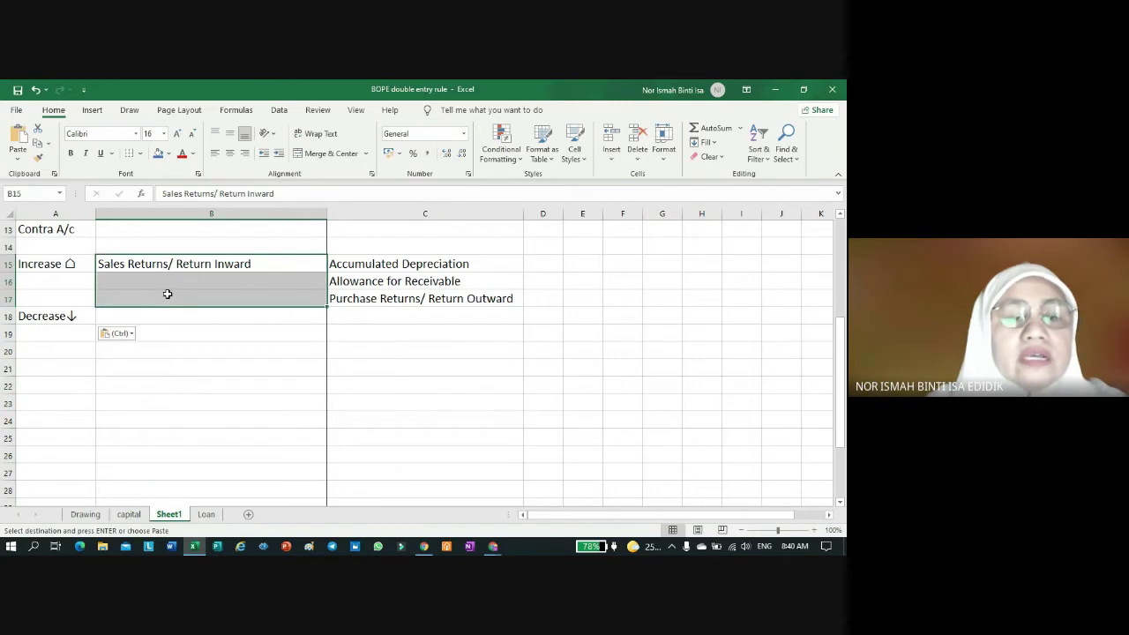
{"action": "right_click", "coordinate": [168, 294]}
{"action": "left_click", "coordinate": [199, 211]}
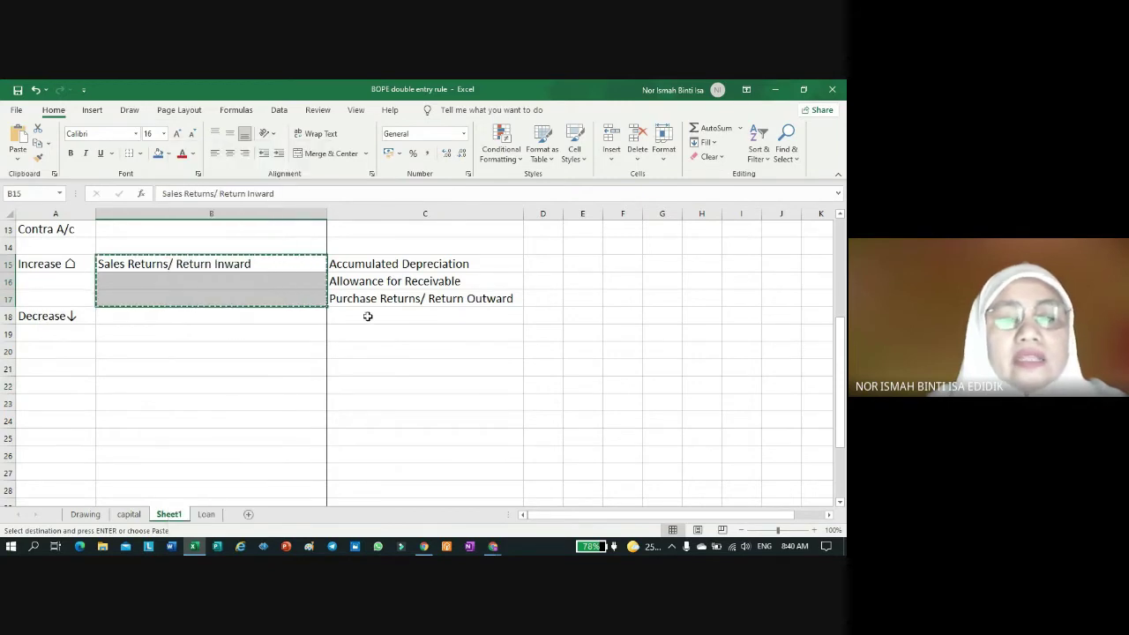
{"action": "left_click", "coordinate": [368, 316]}
{"action": "key", "text": "ctrl+v"}
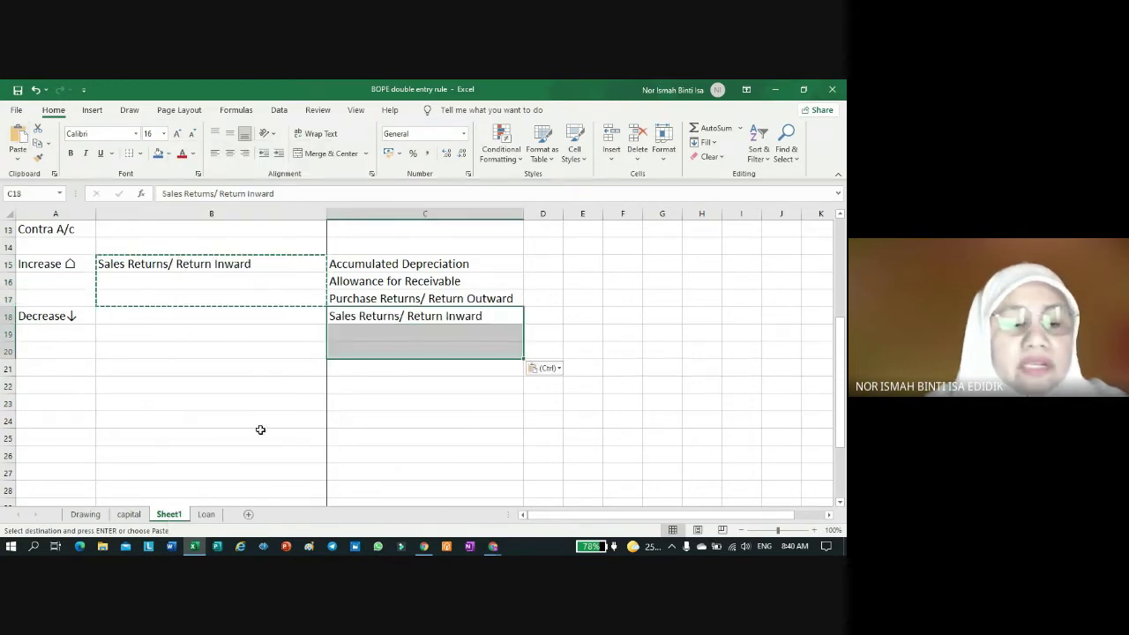
Step: Copy the three contra accounts in C15:C17 into B18:B20 as the Debit entries of the contra Decrease section
{"action": "key", "text": "Escape"}
{"action": "left_click", "coordinate": [362, 441]}
{"action": "left_click", "coordinate": [383, 469]}
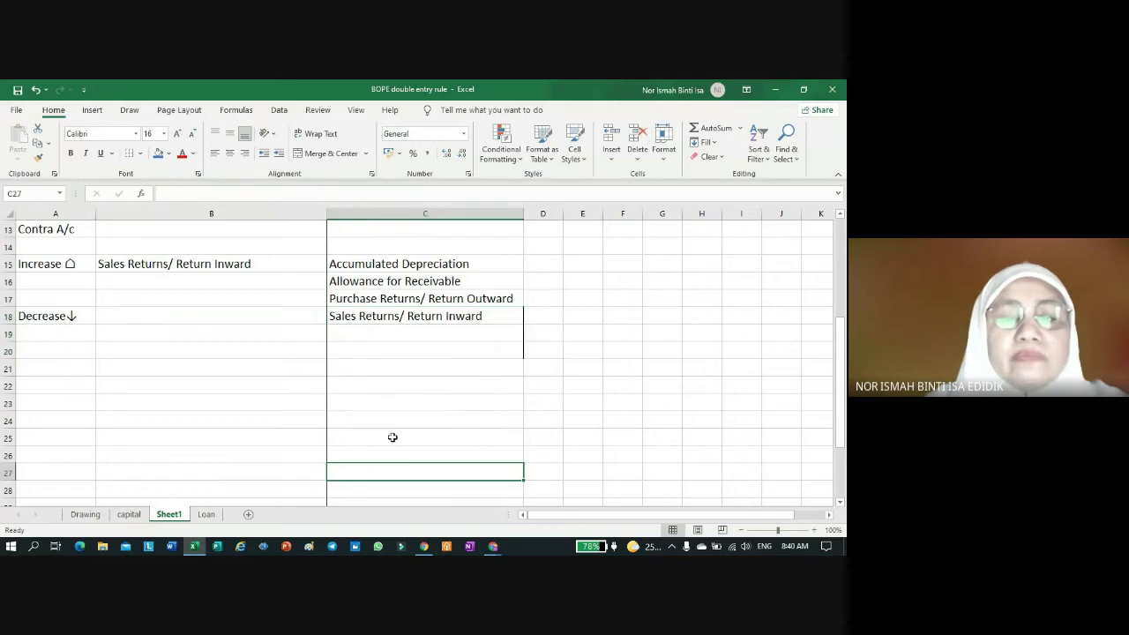
{"action": "left_click_drag", "start_coordinate": [403, 264], "coordinate": [406, 298]}
{"action": "right_click", "coordinate": [402, 281]}
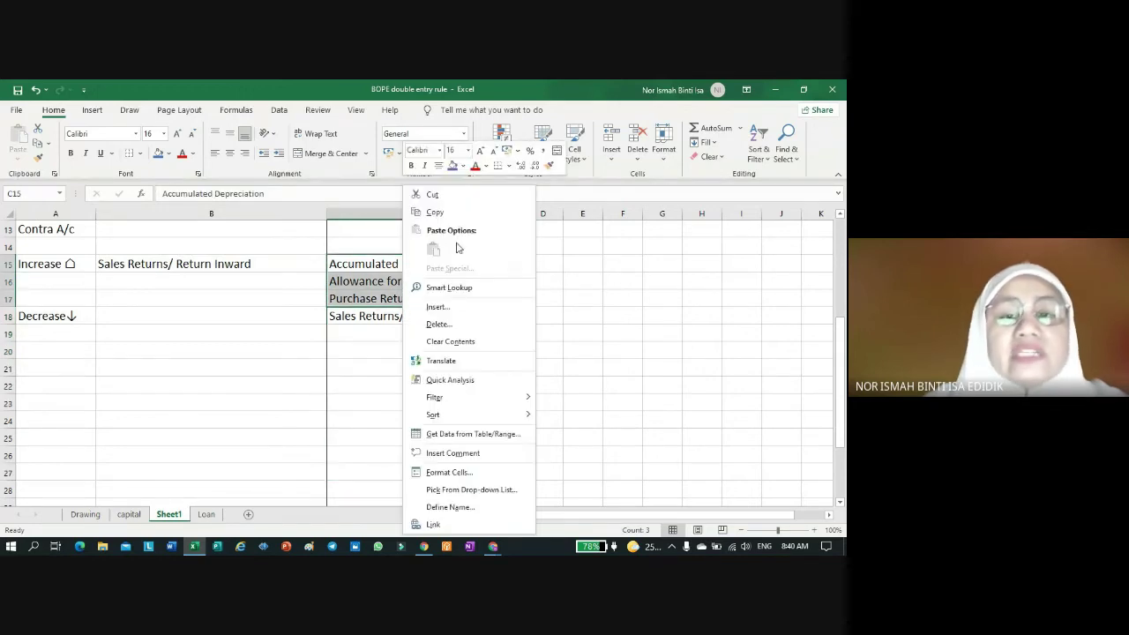
{"action": "left_click", "coordinate": [435, 212]}
{"action": "left_click", "coordinate": [215, 316]}
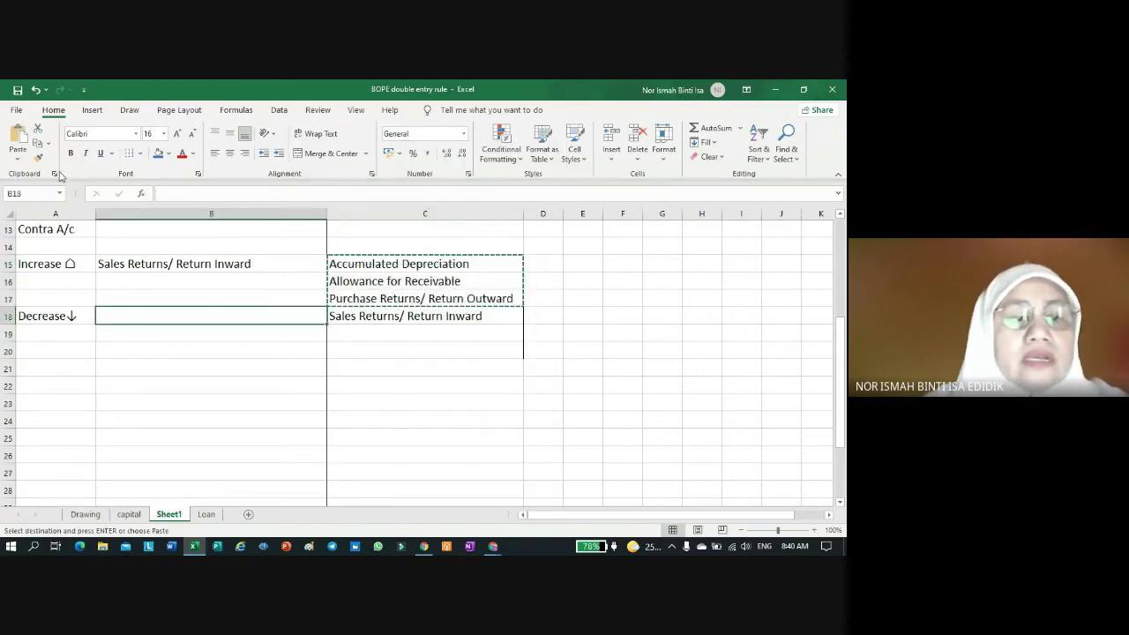
{"action": "left_click", "coordinate": [17, 134]}
{"action": "left_click", "coordinate": [403, 439]}
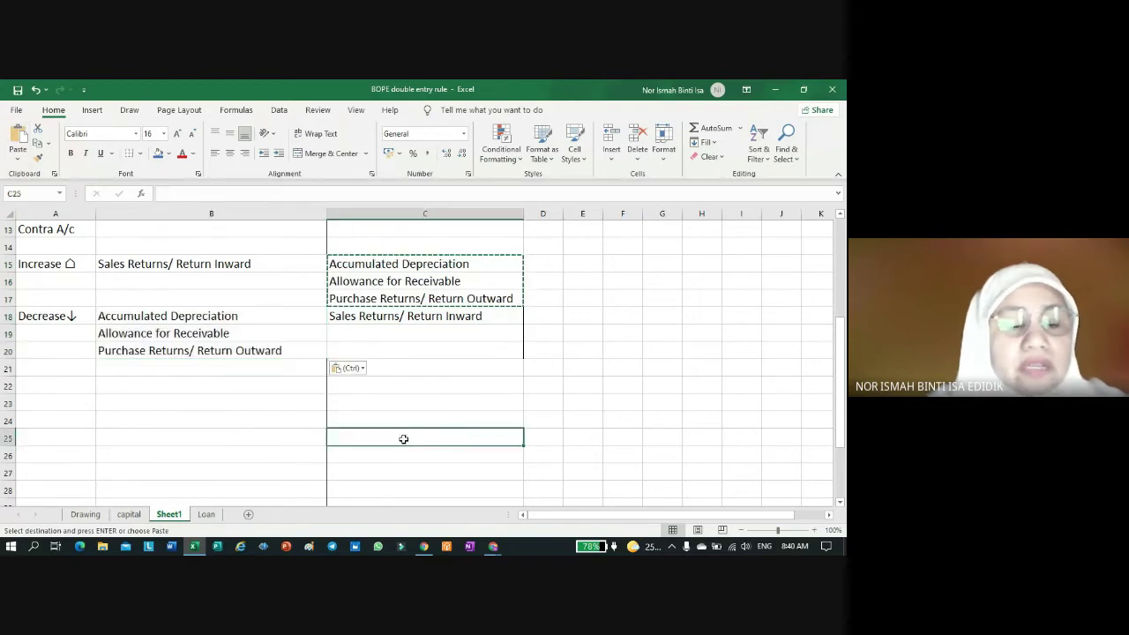
{"action": "key", "text": "Escape"}
{"action": "left_click_drag", "start_coordinate": [303, 320], "coordinate": [313, 364]}
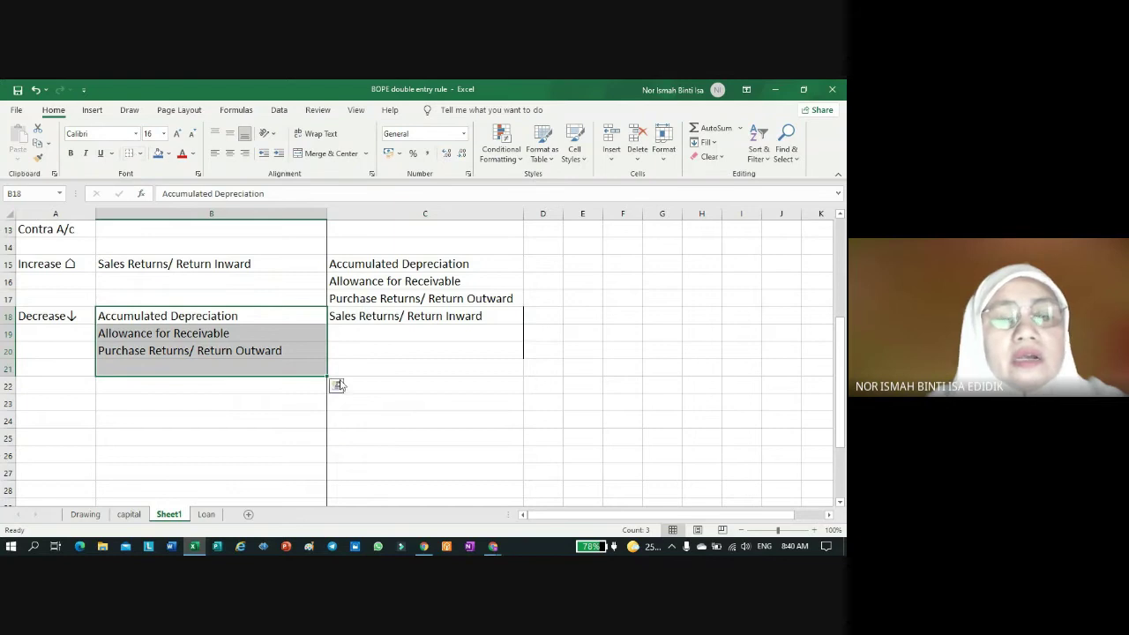
{"action": "left_click", "coordinate": [379, 410]}
Step: Add a bottom border to A17:C17 to separate the contra Increase and Decrease sections
{"action": "left_click_drag", "start_coordinate": [37, 298], "coordinate": [393, 300]}
{"action": "left_click", "coordinate": [141, 154]}
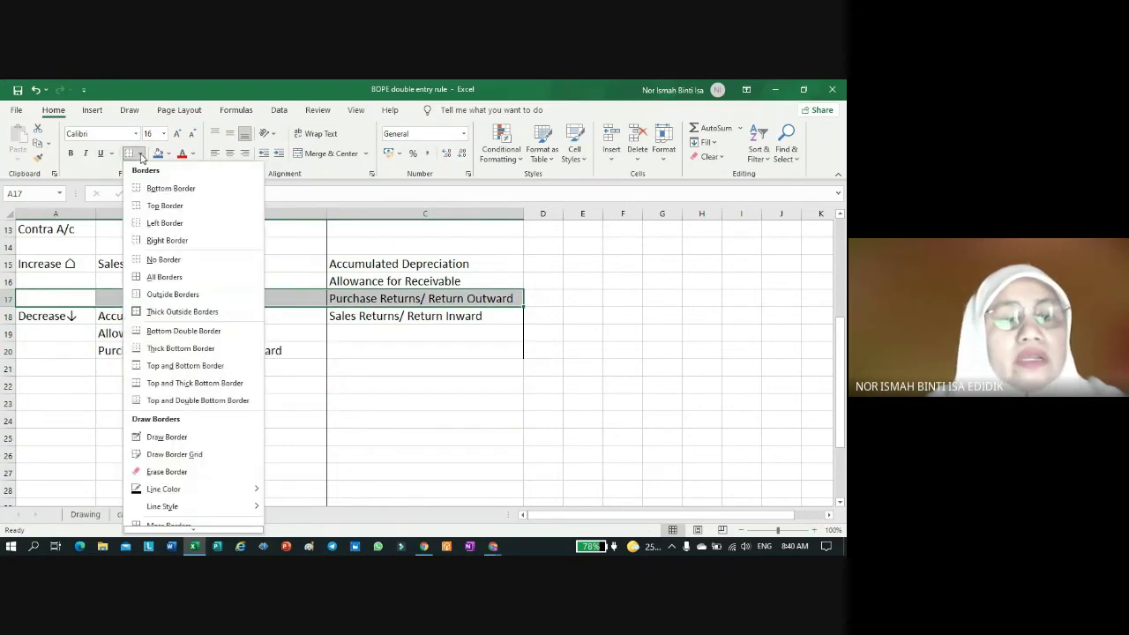
{"action": "left_click", "coordinate": [146, 188]}
{"action": "left_click", "coordinate": [427, 402]}
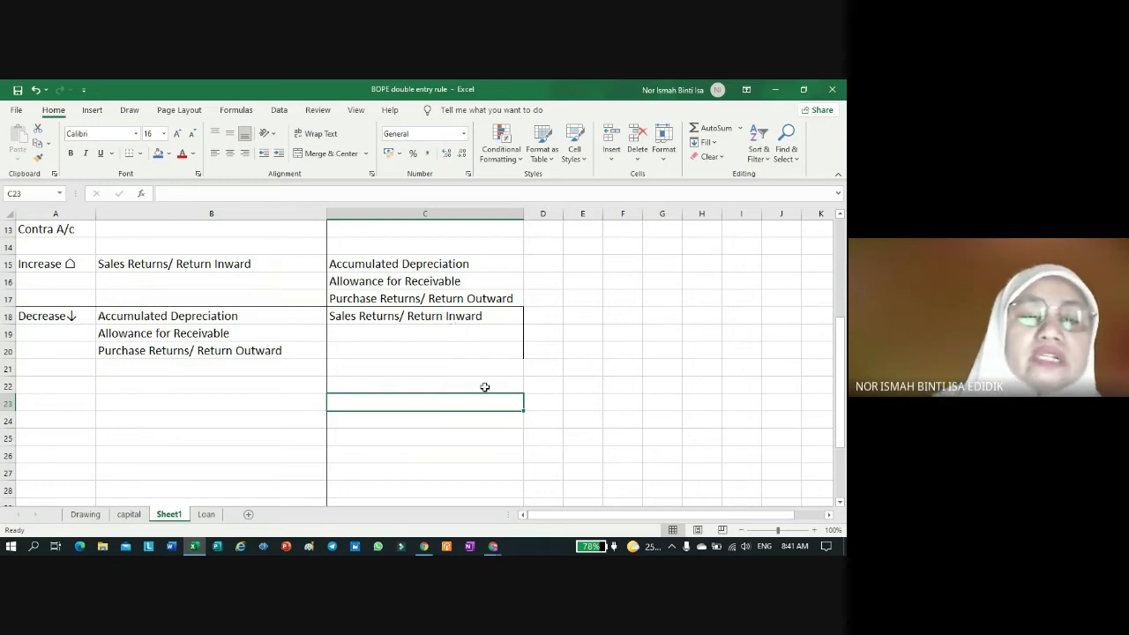
Step: Review the whole double entry table, from the Debit and Credit headings through the contra account rows
{"action": "scroll", "coordinate": [487, 406], "scroll_direction": "up", "scroll_amount": 3}
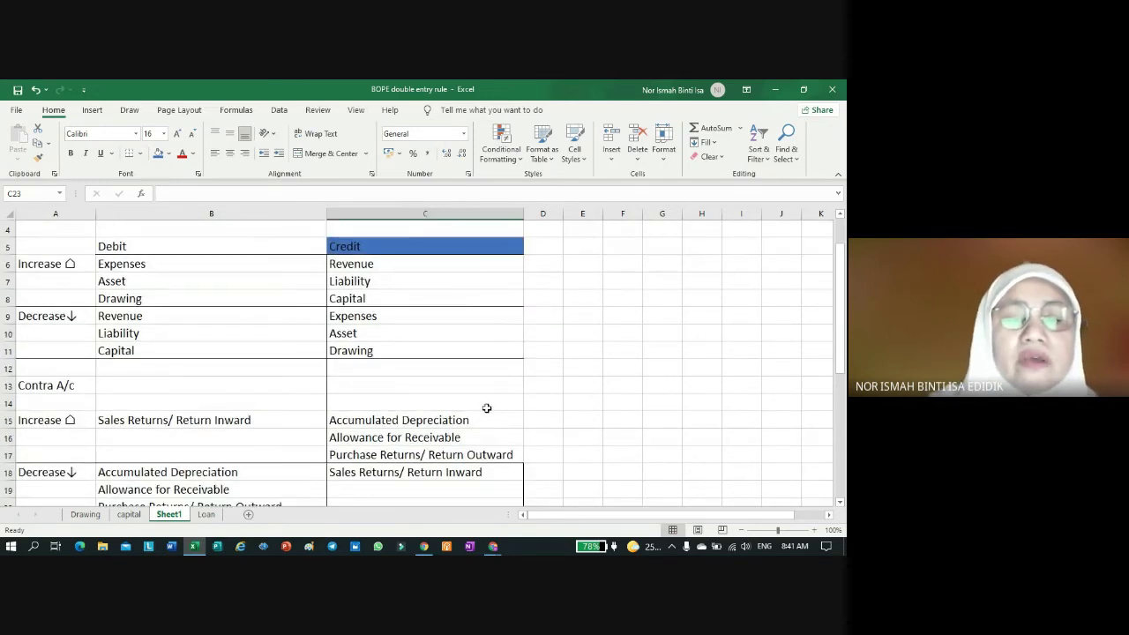
{"action": "scroll", "coordinate": [487, 407], "scroll_direction": "down", "scroll_amount": 2}
{"action": "scroll", "coordinate": [487, 407], "scroll_direction": "up", "scroll_amount": 3}
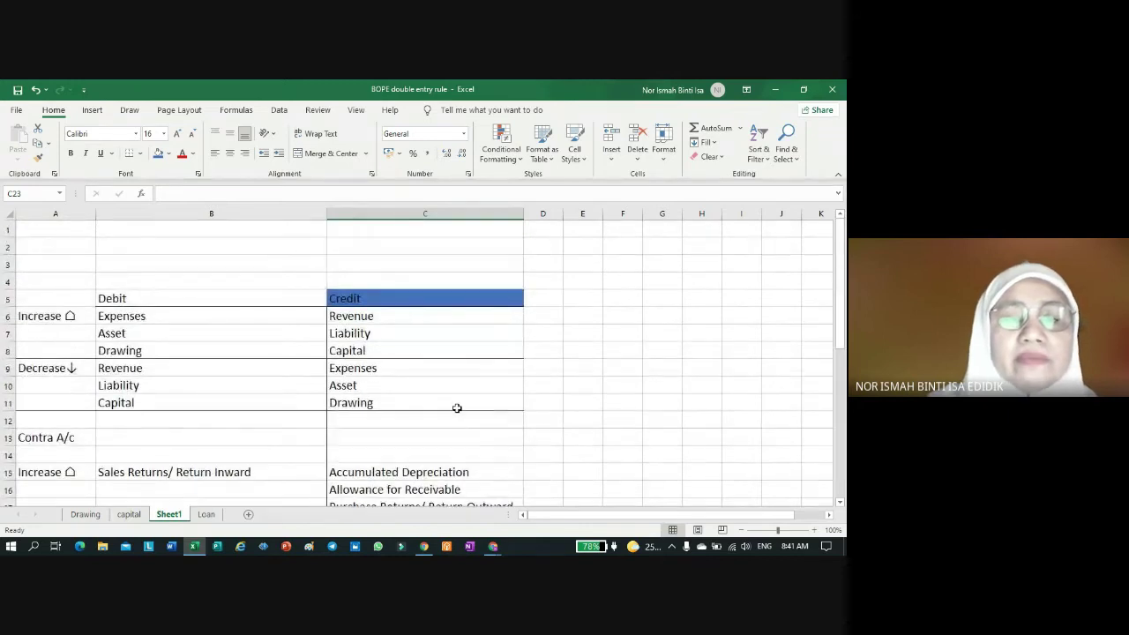
{"action": "scroll", "coordinate": [551, 436], "scroll_direction": "down", "scroll_amount": 1}
{"action": "scroll", "coordinate": [541, 454], "scroll_direction": "down", "scroll_amount": 3}
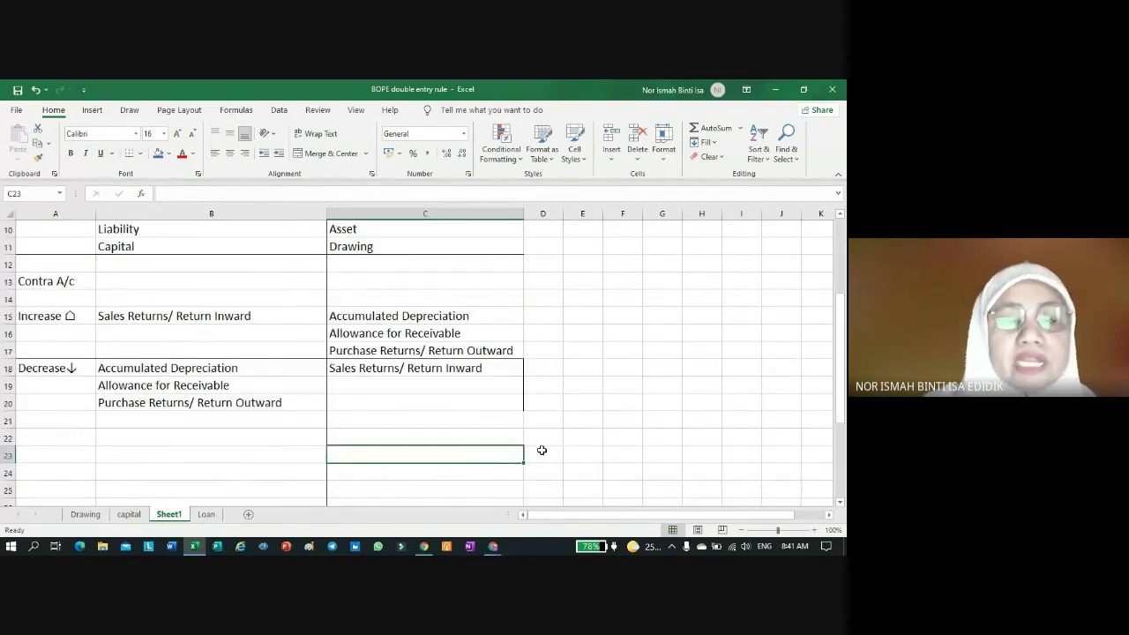
{"action": "scroll", "coordinate": [542, 451], "scroll_direction": "up", "scroll_amount": 2}
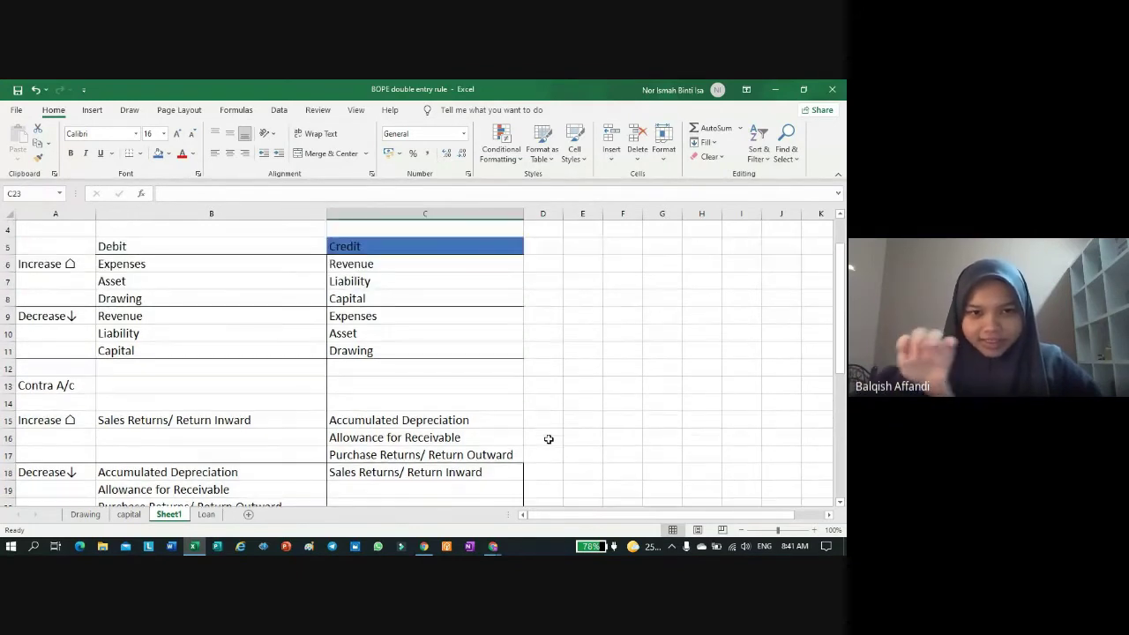
{"action": "left_click", "coordinate": [838, 176]}
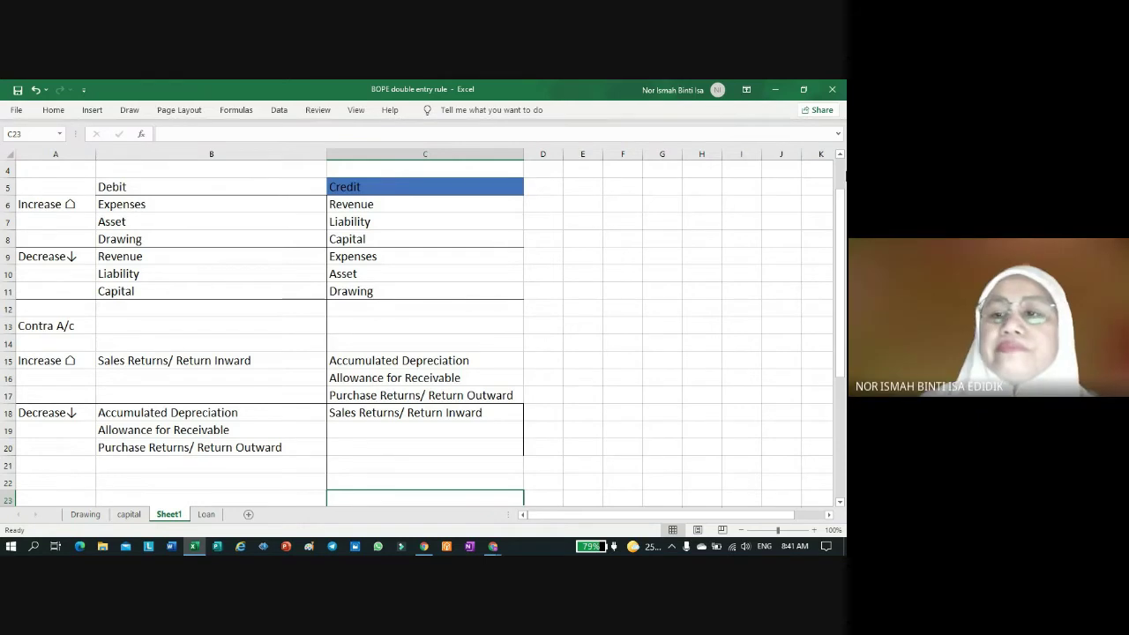
{"action": "key", "text": "ctrl+F1"}
{"action": "scroll", "coordinate": [607, 388], "scroll_direction": "up", "scroll_amount": 3}
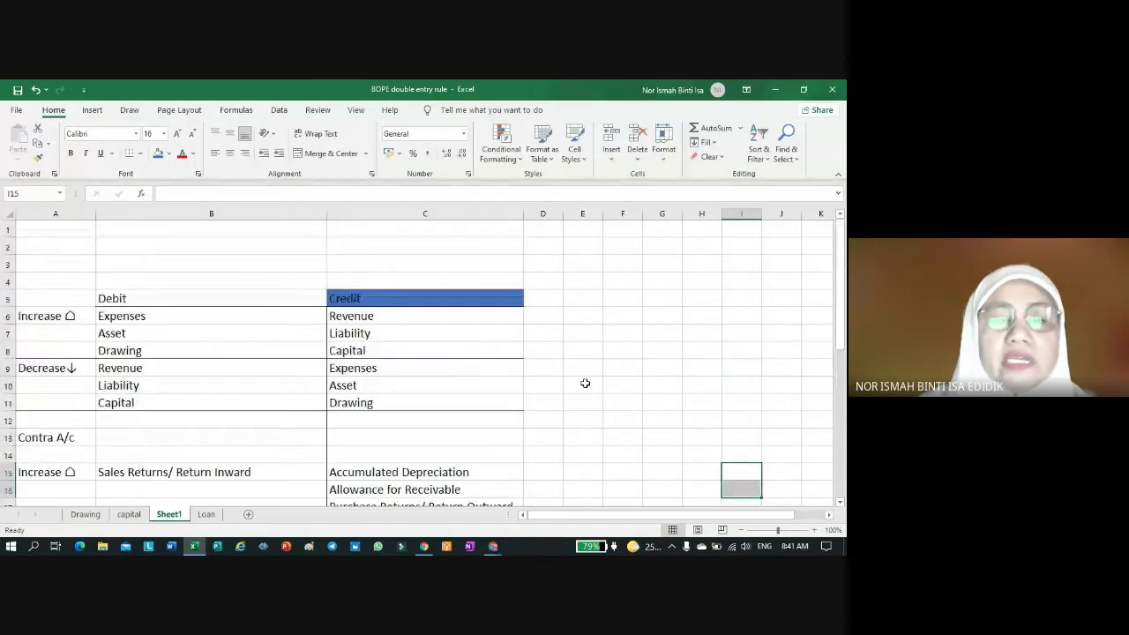
{"action": "left_click", "coordinate": [649, 421]}
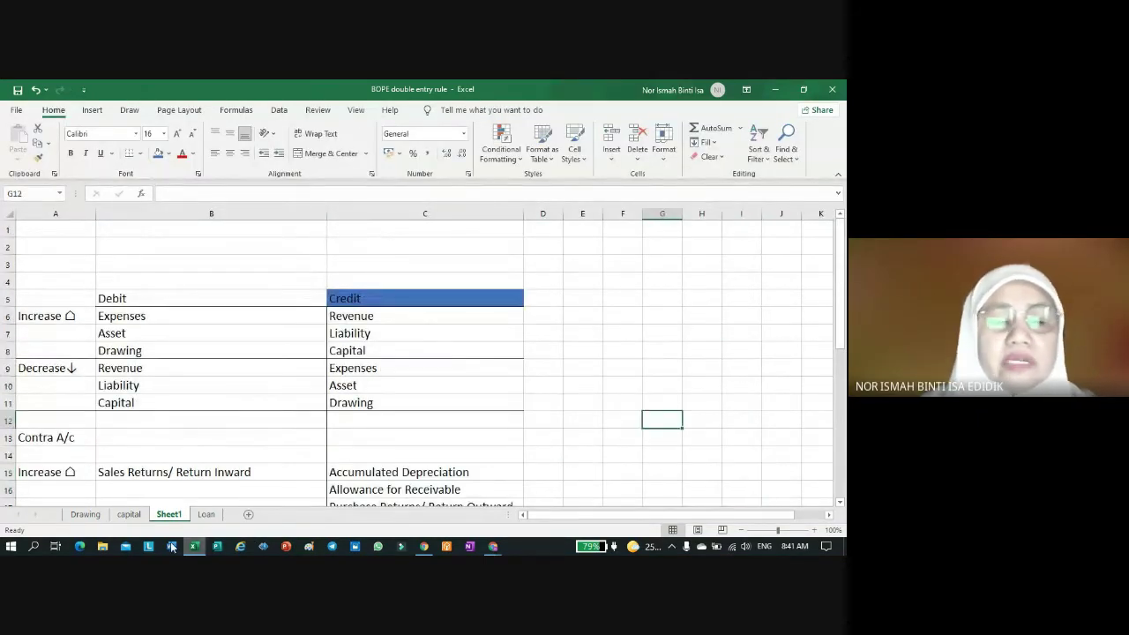
Step: On the capital sheet, colour the "$10,000" part of the transaction text in A3 green
{"action": "left_click", "coordinate": [128, 516]}
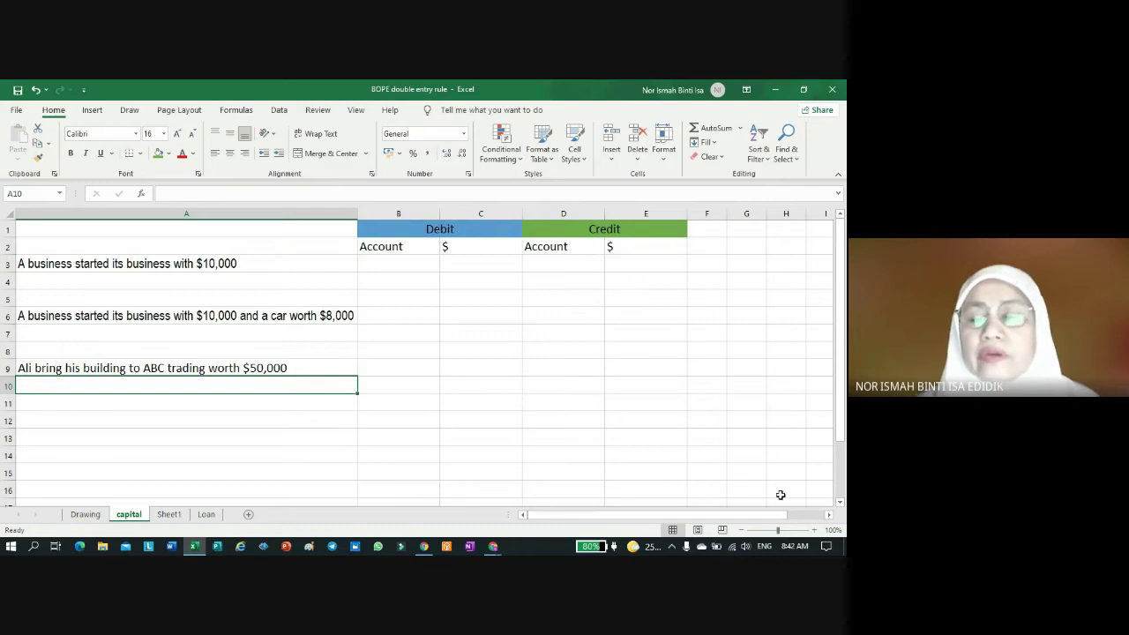
{"action": "left_click", "coordinate": [832, 515]}
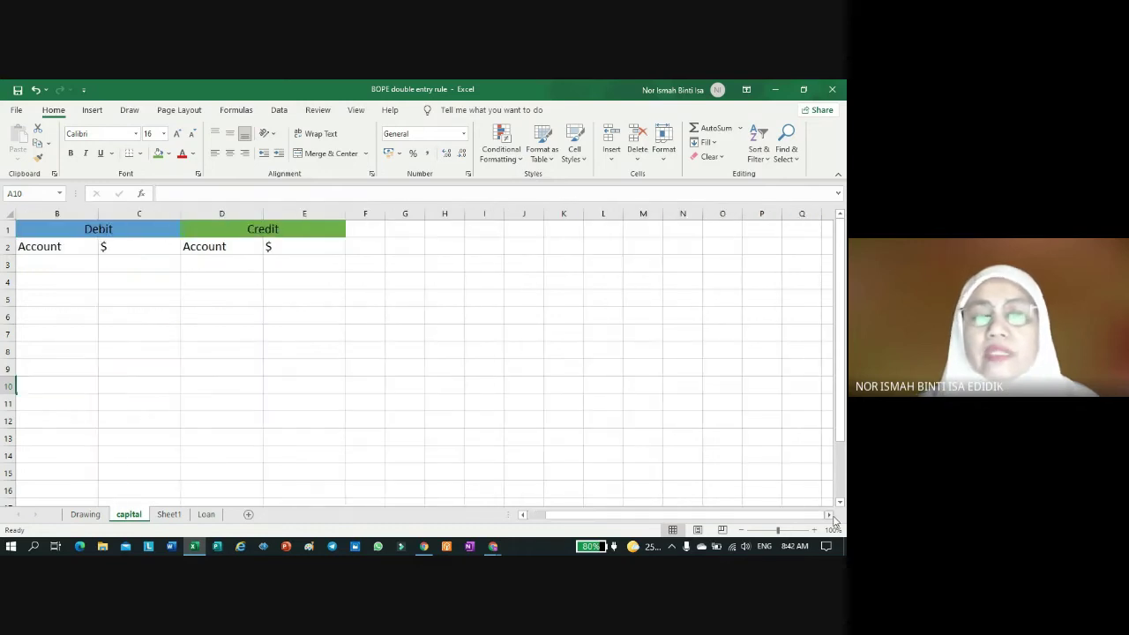
{"action": "left_click", "coordinate": [524, 516]}
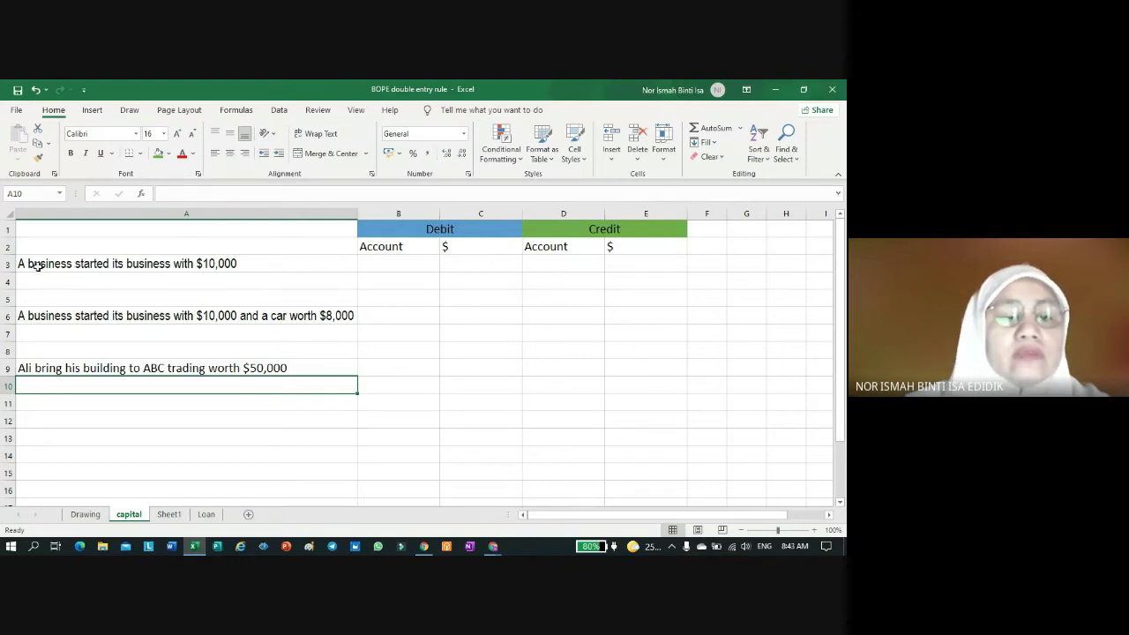
{"action": "left_click", "coordinate": [206, 266]}
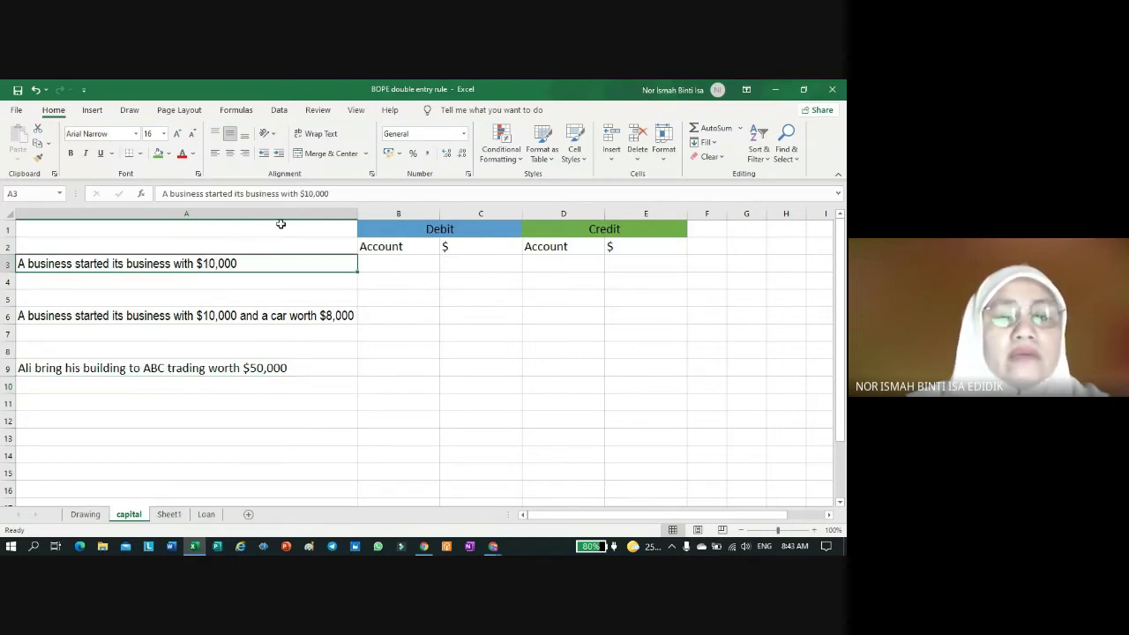
{"action": "left_click_drag", "start_coordinate": [300, 193], "coordinate": [343, 196]}
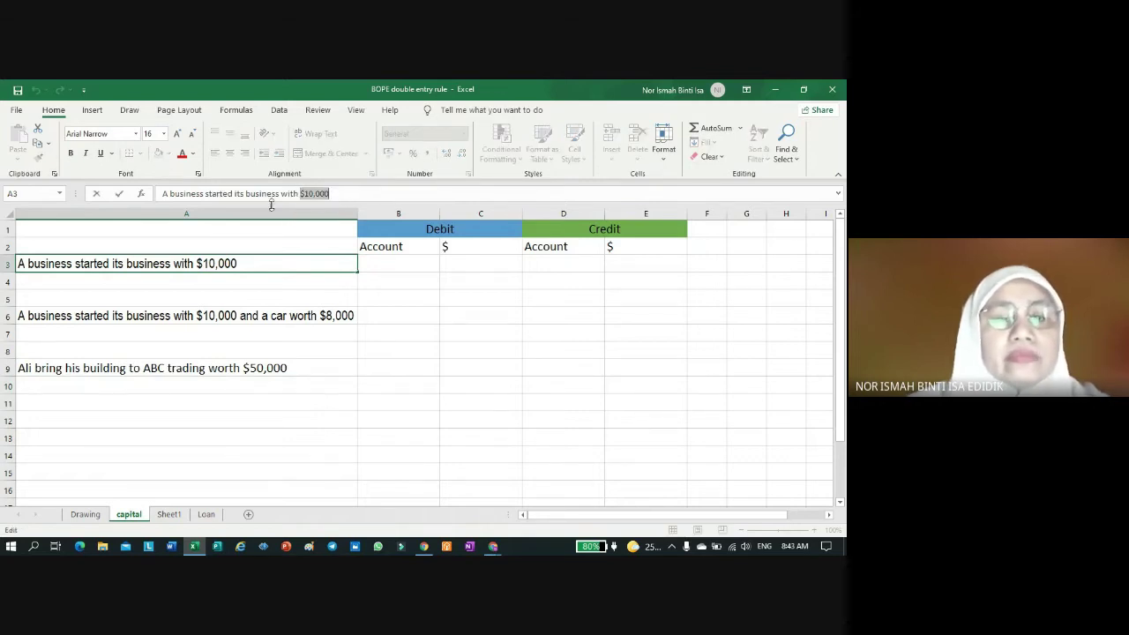
{"action": "left_click", "coordinate": [193, 154]}
{"action": "left_click", "coordinate": [276, 205]}
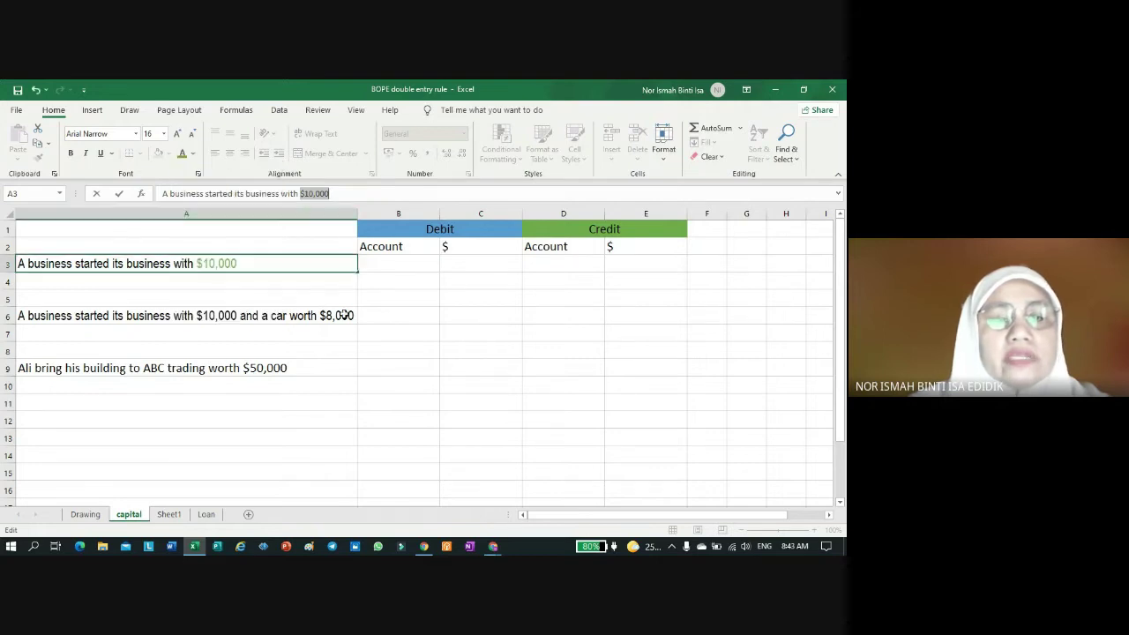
{"action": "left_click", "coordinate": [347, 368]}
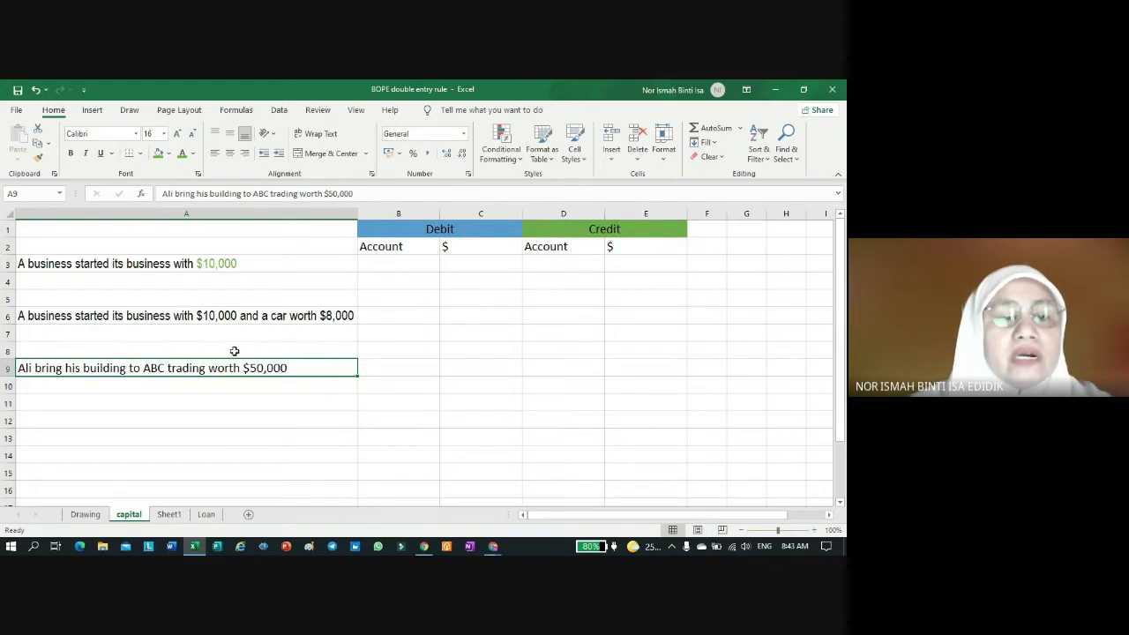
Step: Colour the word "started" in the A3 transaction text orange
{"action": "left_click", "coordinate": [82, 265]}
{"action": "left_click_drag", "start_coordinate": [205, 194], "coordinate": [233, 194]}
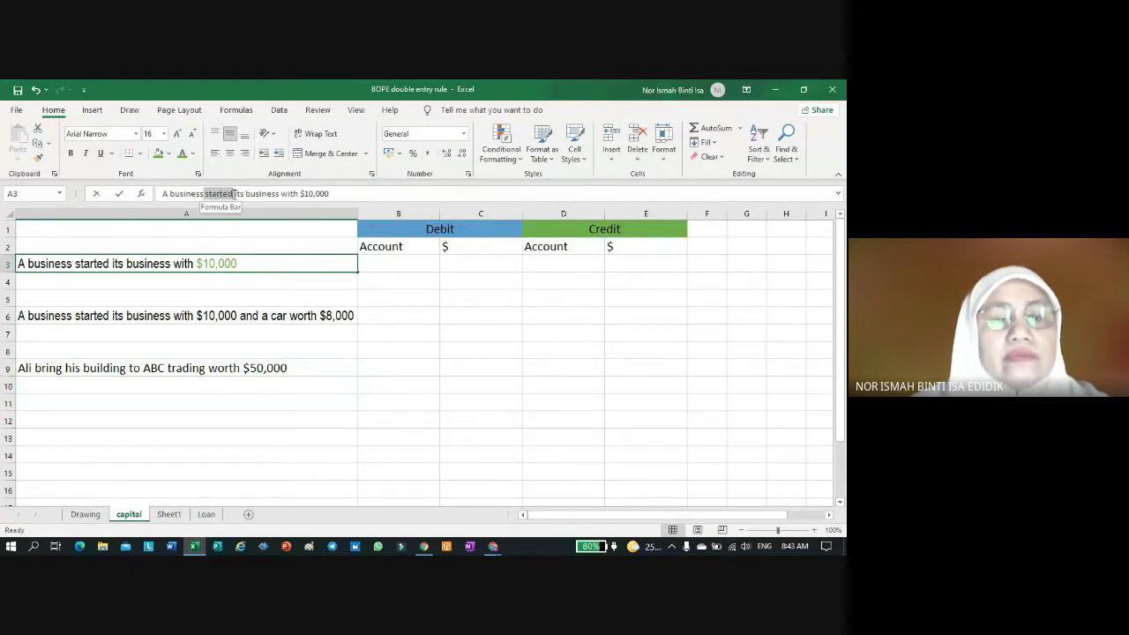
{"action": "left_click", "coordinate": [194, 154]}
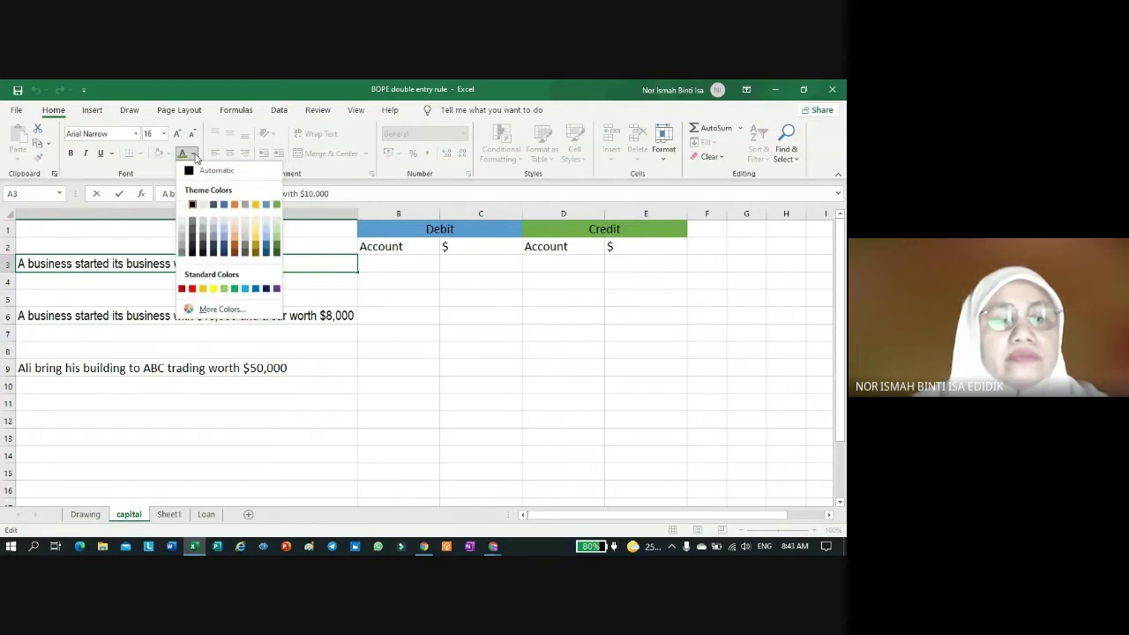
{"action": "left_click", "coordinate": [235, 204]}
{"action": "left_click", "coordinate": [249, 417]}
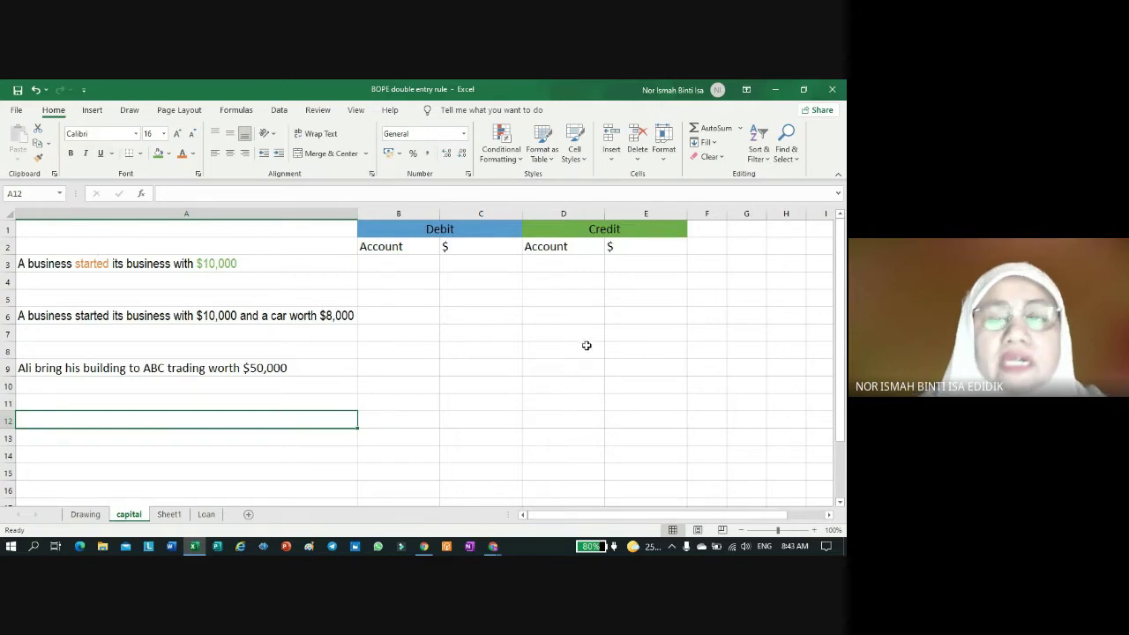
Step: Enter "Capital" in D3 as the Credit account for the first transaction
{"action": "left_click", "coordinate": [574, 259]}
{"action": "type", "text": "Cash"}
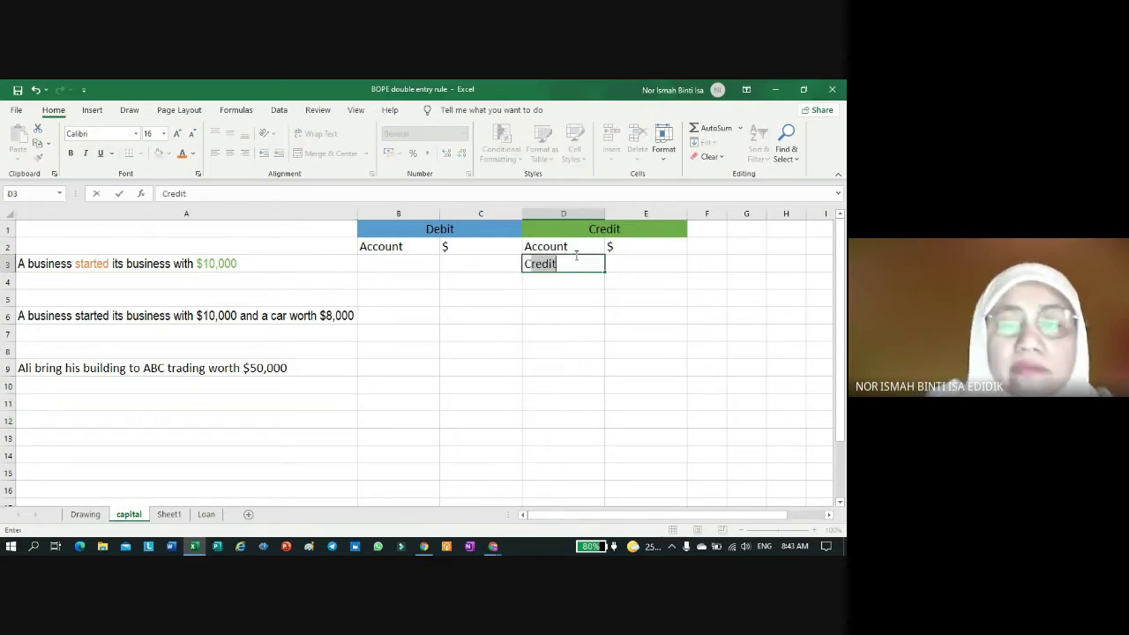
{"action": "key", "text": "BackSpace"}
{"action": "key", "text": "BackSpace"}
{"action": "type", "text": "pital"}
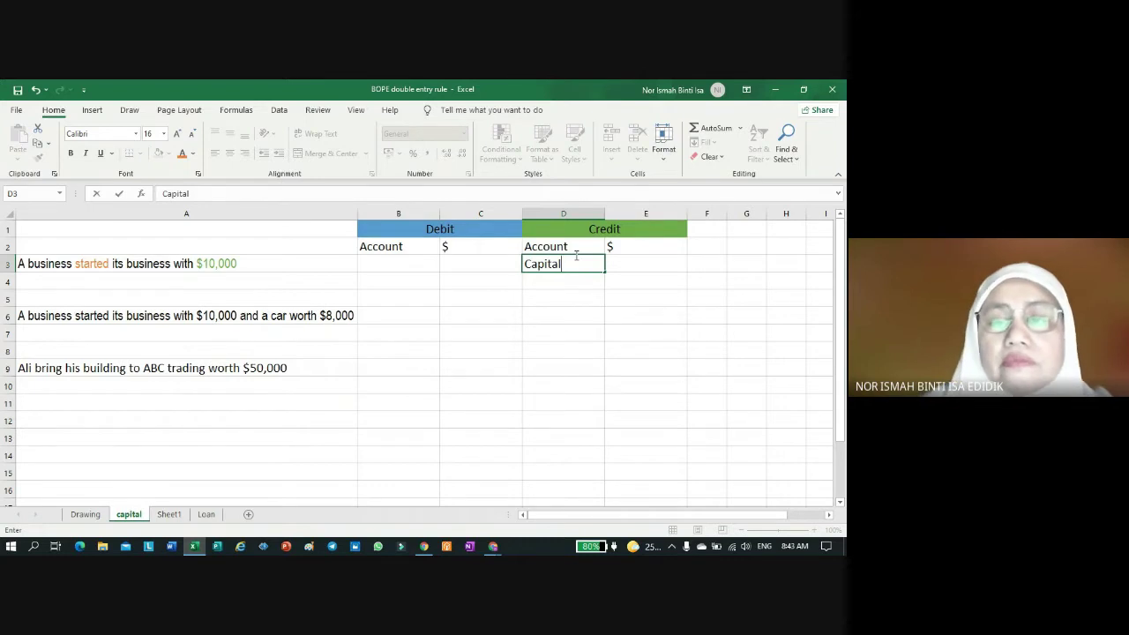
{"action": "key", "text": "Return"}
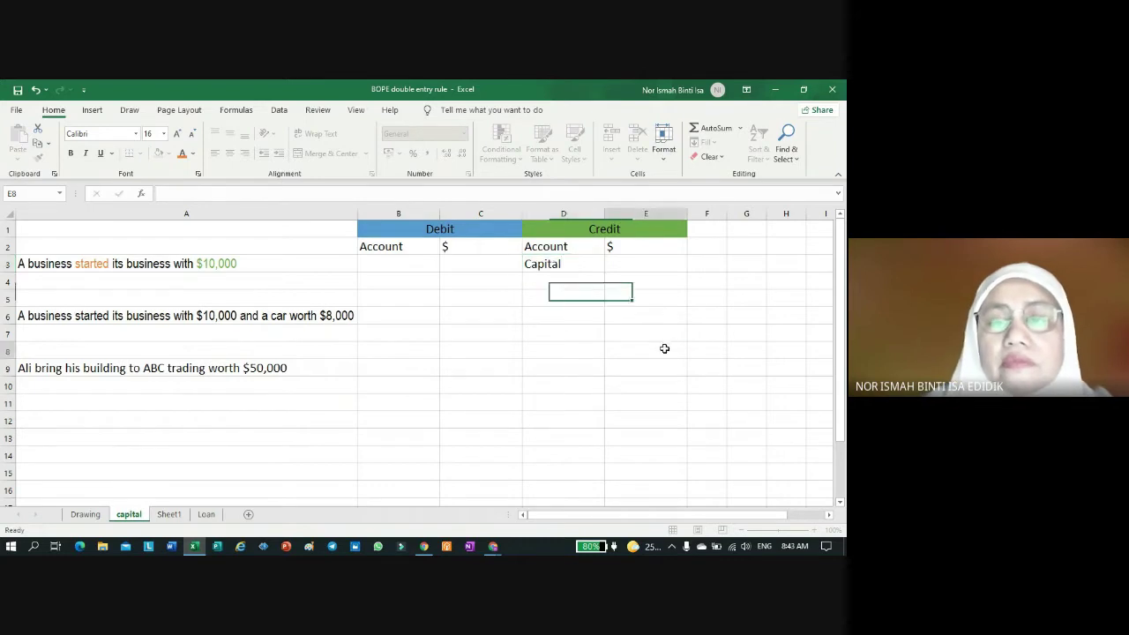
{"action": "left_click", "coordinate": [664, 348]}
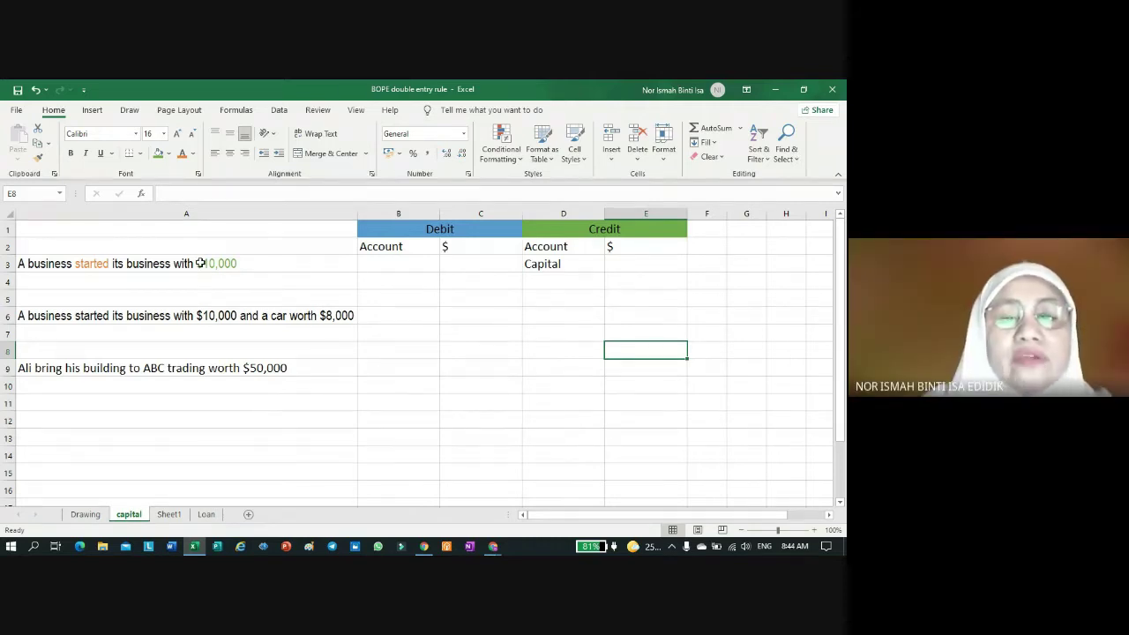
Step: Enter "Cash" in B3 and 10000 in C3 as the Debit side of the first transaction
{"action": "left_click", "coordinate": [396, 257]}
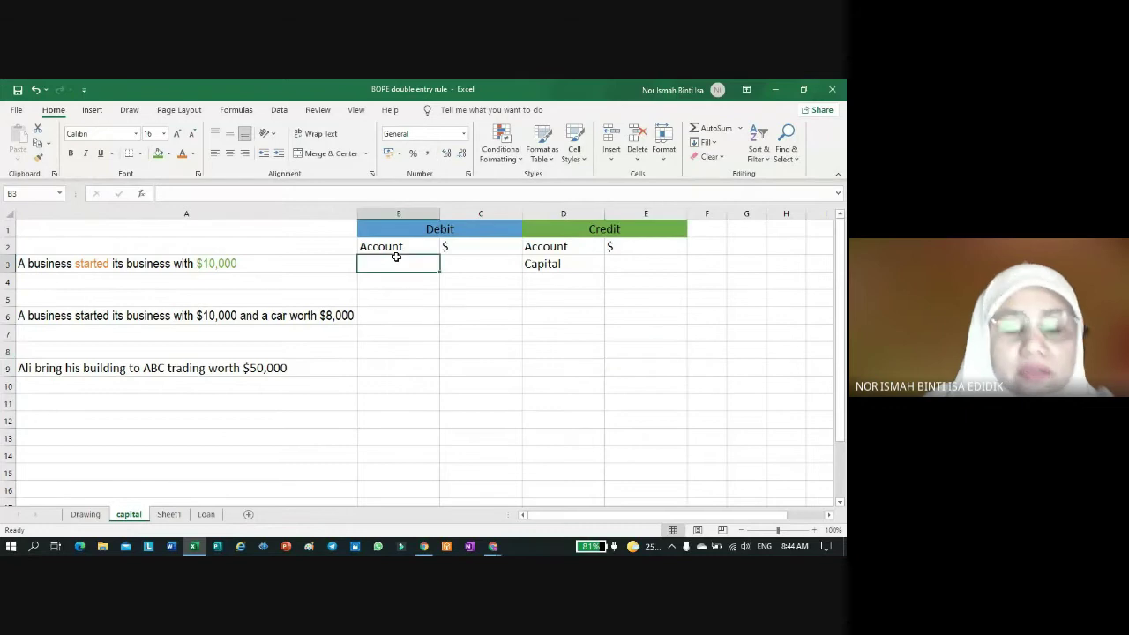
{"action": "type", "text": "Cash"}
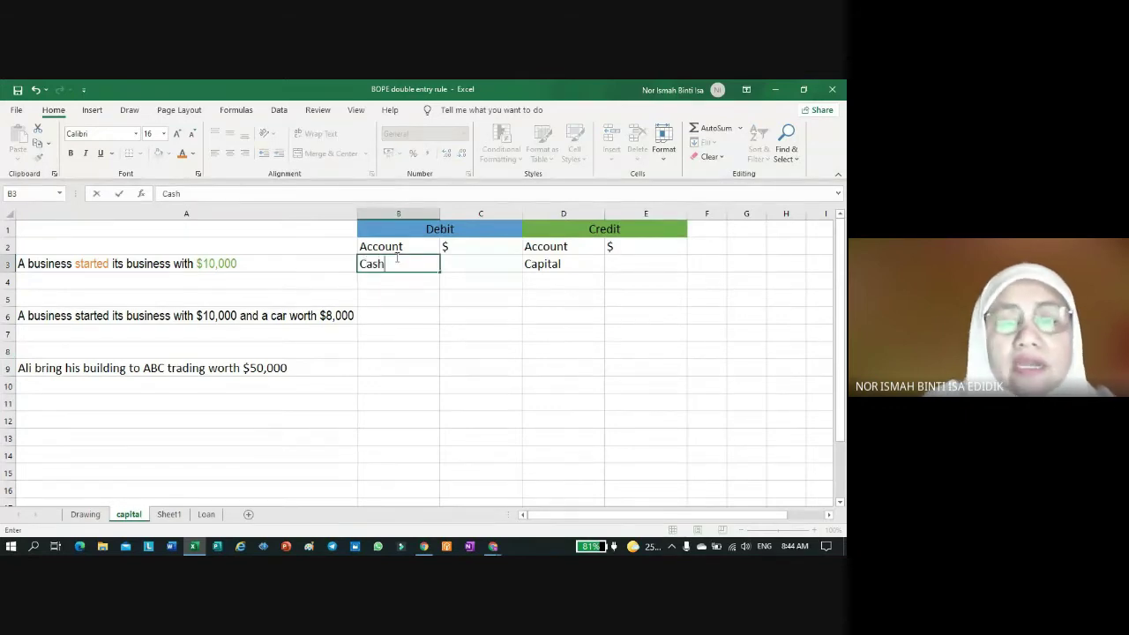
{"action": "left_click", "coordinate": [484, 304]}
{"action": "double_click", "coordinate": [484, 269]}
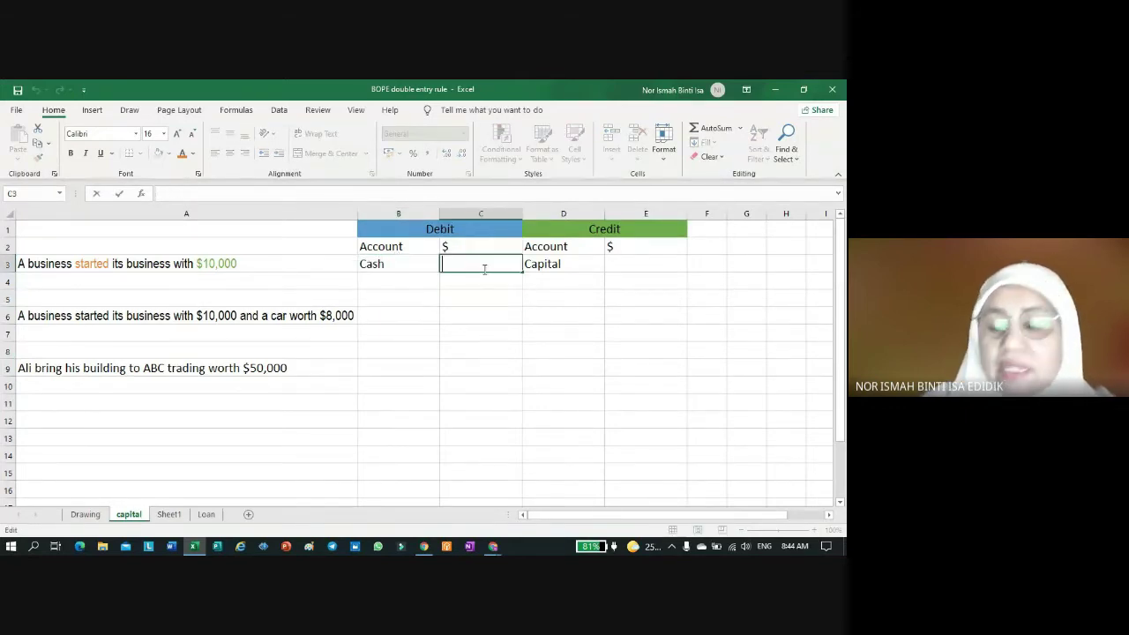
{"action": "type", "text": "10000"}
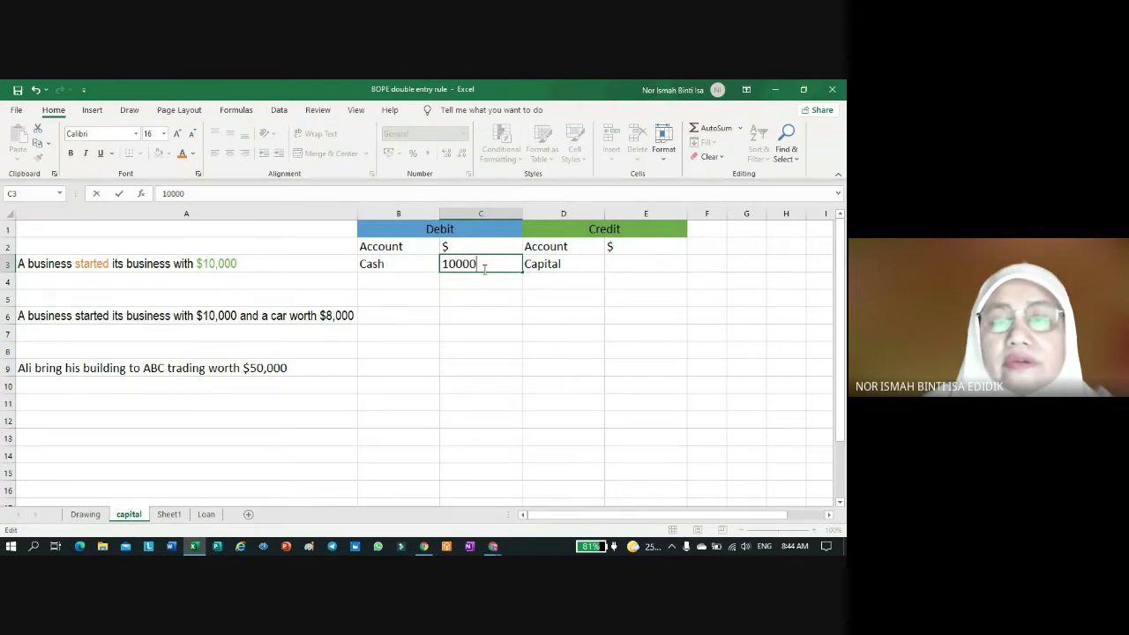
{"action": "key", "text": "Return"}
Step: Enter 10000 in E3 as the Credit amount for Capital
{"action": "left_click", "coordinate": [661, 264]}
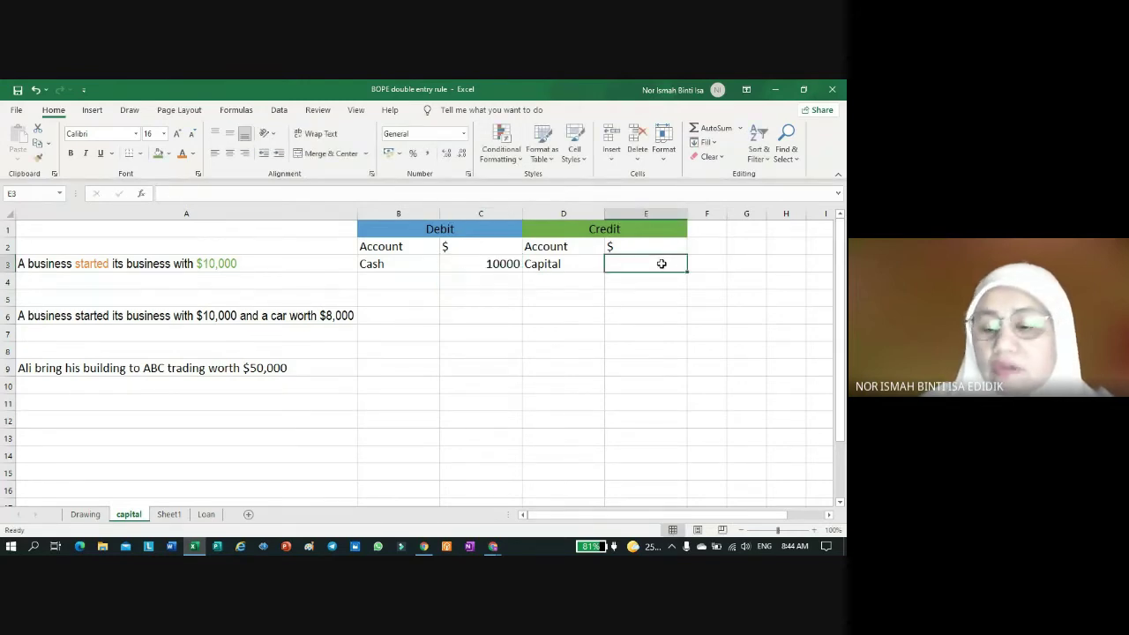
{"action": "type", "text": "10000"}
{"action": "key", "text": "Return"}
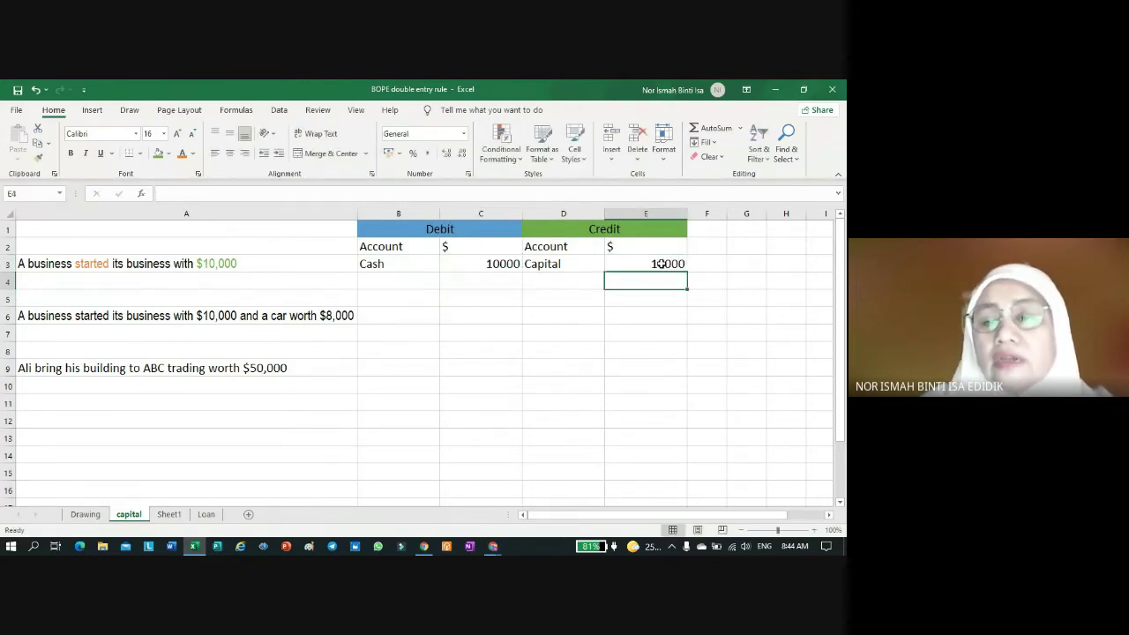
{"action": "left_click", "coordinate": [829, 515]}
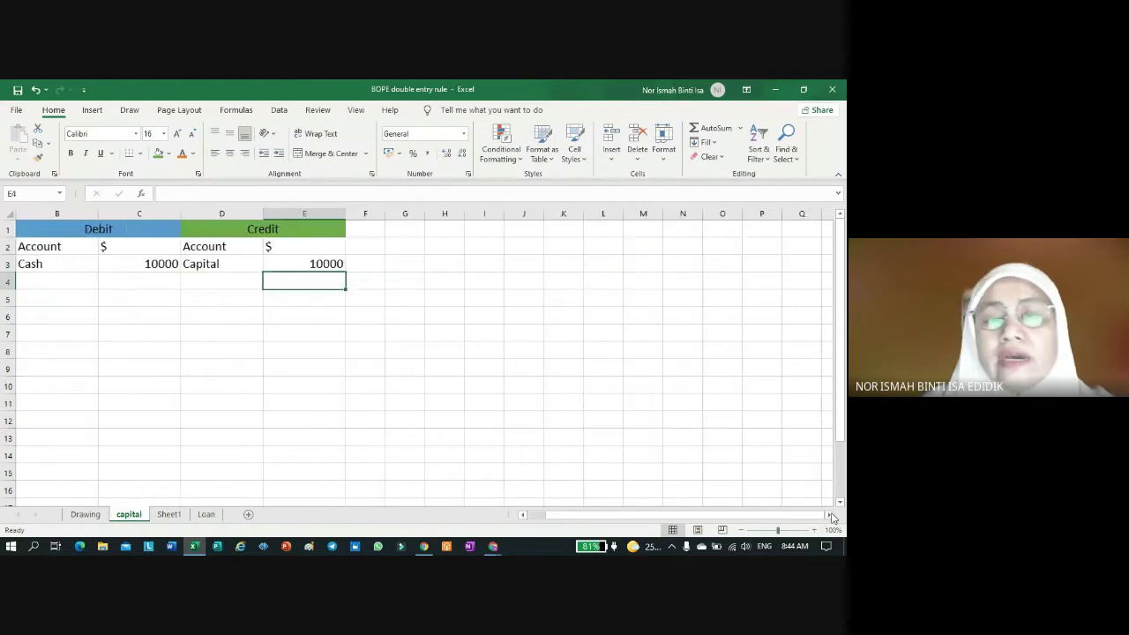
Step: Widen columns H to M together to make room for a ledger account beside the Debit and Credit table
{"action": "left_click_drag", "start_coordinate": [445, 213], "coordinate": [659, 213]}
{"action": "left_click_drag", "start_coordinate": [543, 213], "coordinate": [586, 220]}
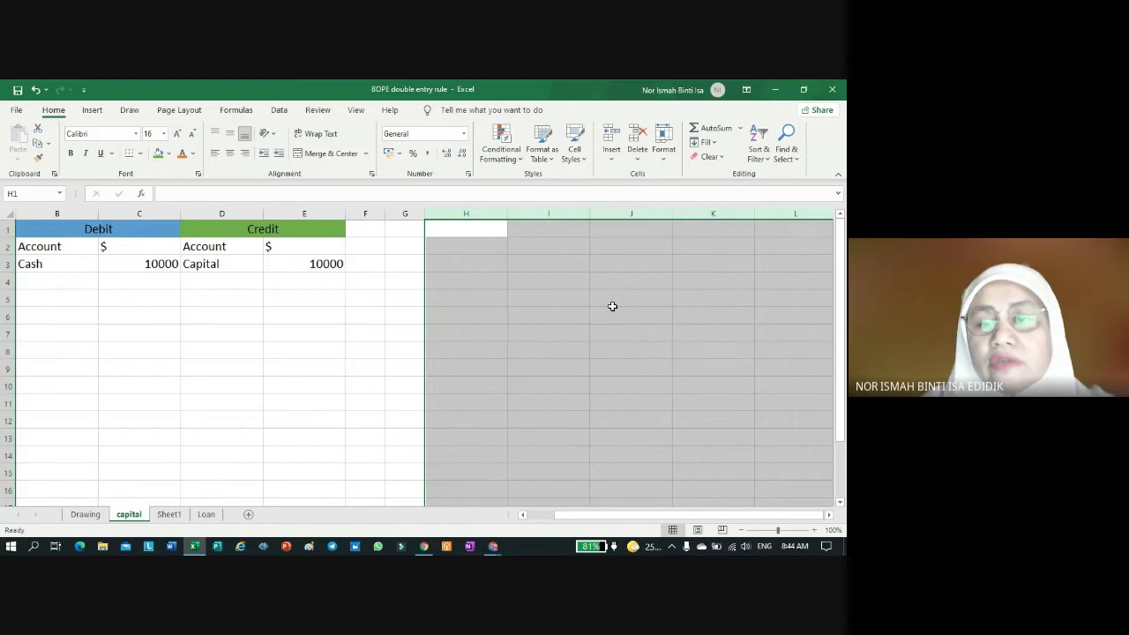
{"action": "left_click", "coordinate": [680, 367]}
Step: Merge and center cells H2 to M2 for the ledger account's title
{"action": "scroll", "coordinate": [391, 241], "scroll_direction": "right", "scroll_amount": 1}
{"action": "left_click_drag", "start_coordinate": [391, 246], "coordinate": [786, 249]}
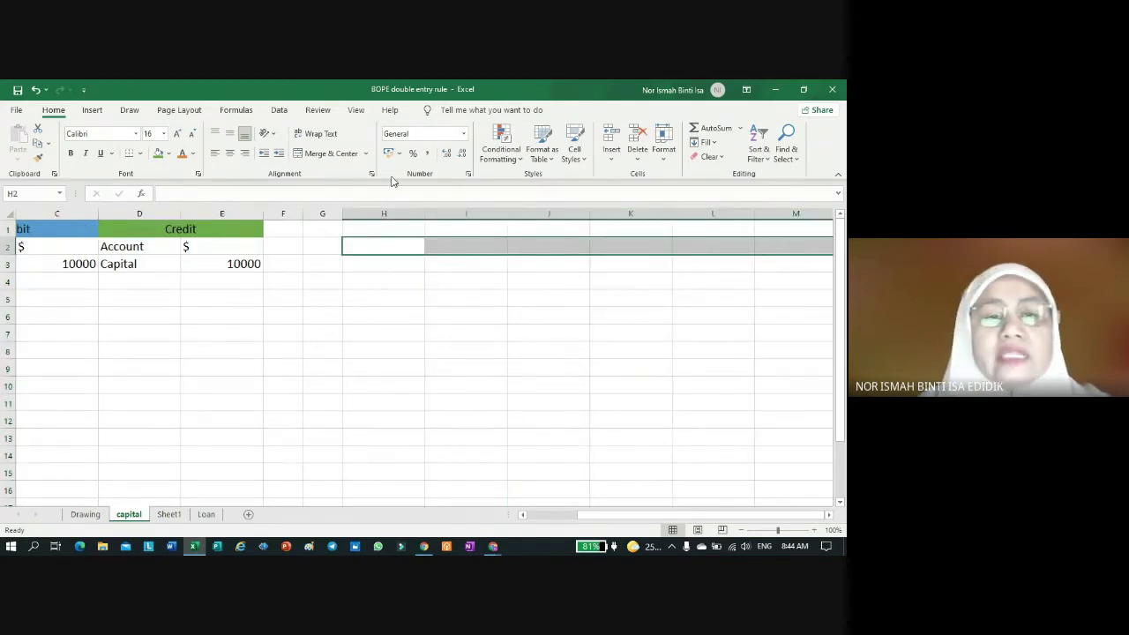
{"action": "left_click", "coordinate": [317, 154]}
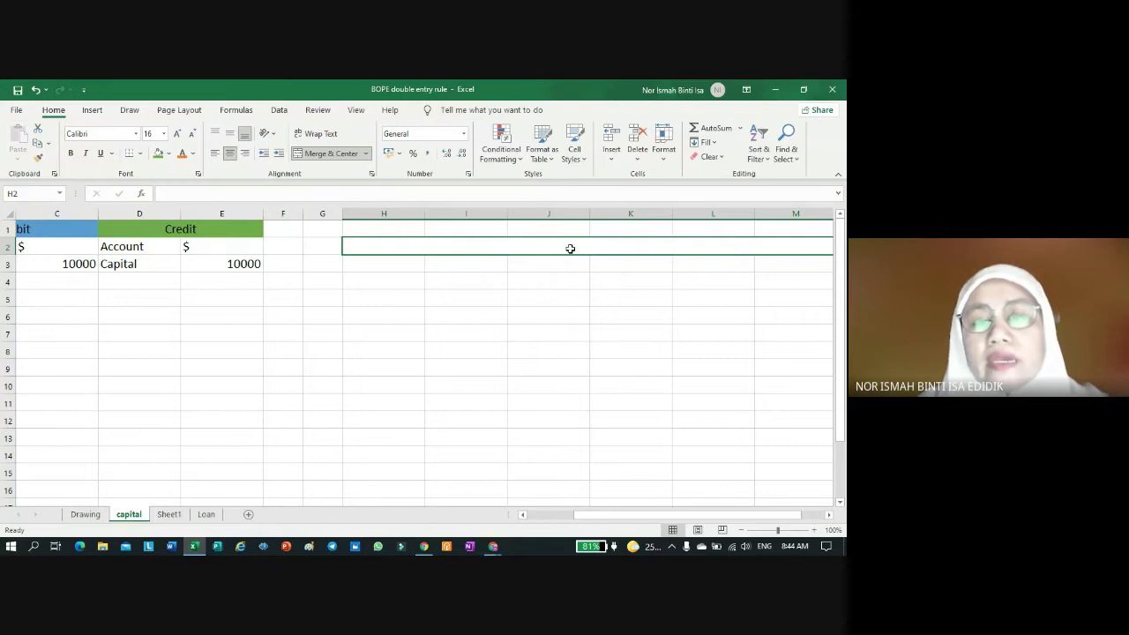
Step: Enter the headings "Date", "Detail" and "$" in H3, I3 and J3
{"action": "left_click", "coordinate": [391, 266]}
{"action": "type", "text": "Da"}
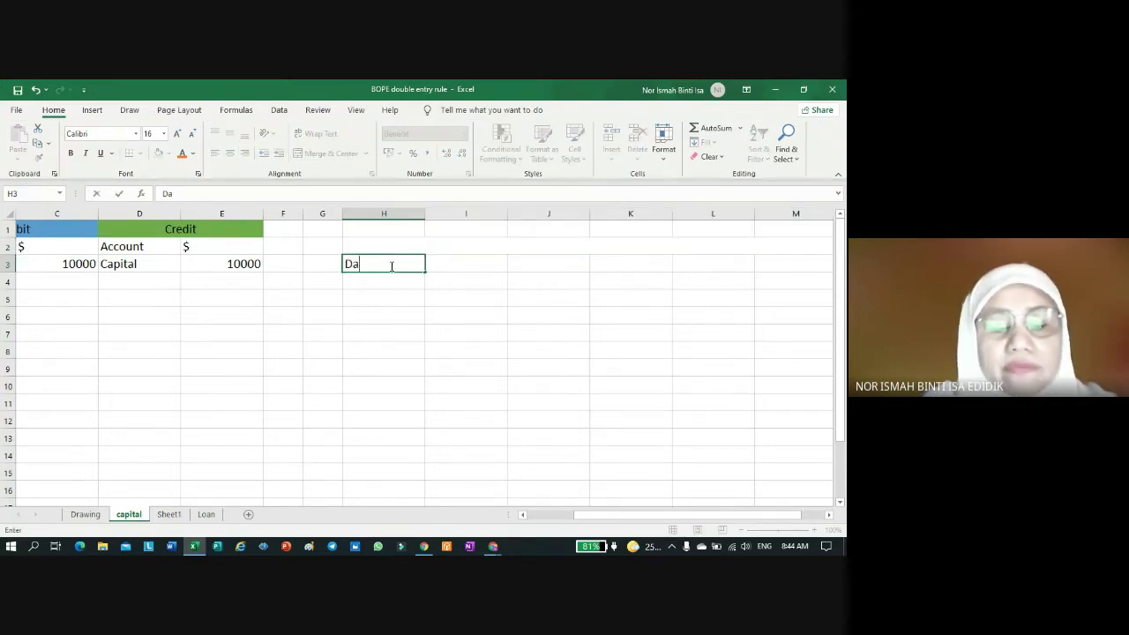
{"action": "type", "text": "te"}
{"action": "left_click", "coordinate": [467, 261]}
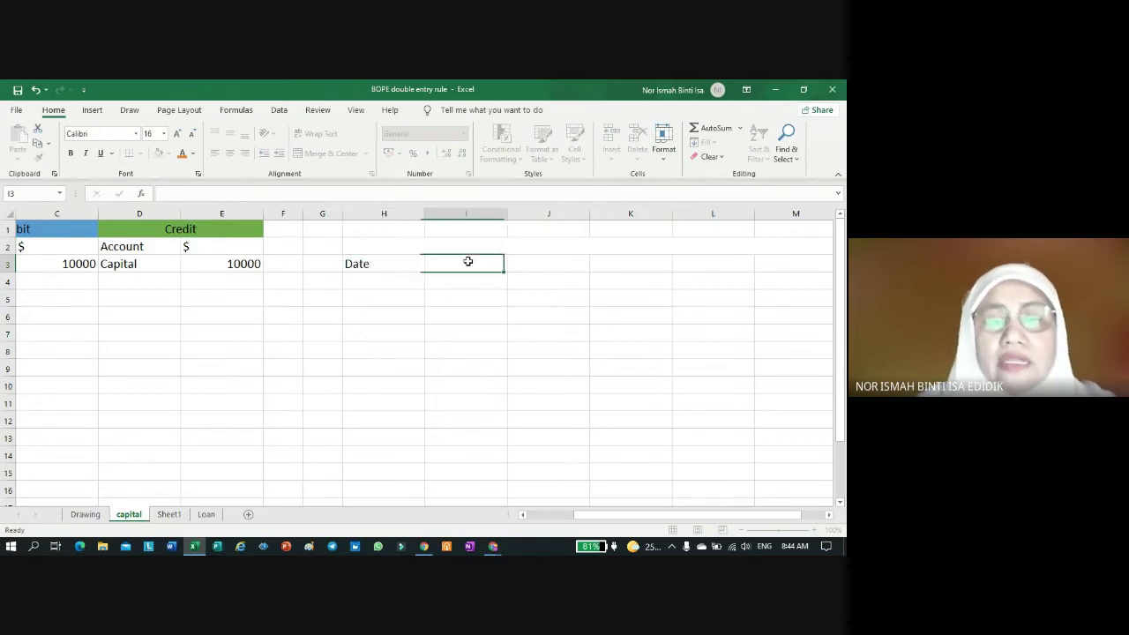
{"action": "type", "text": "D"}
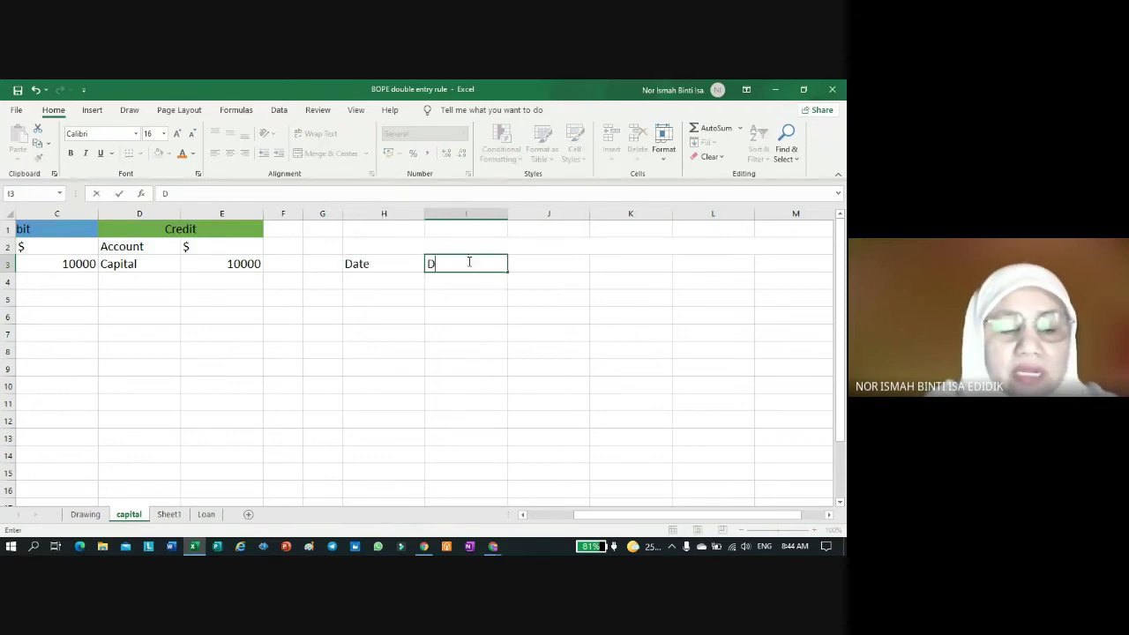
{"action": "type", "text": "etail"}
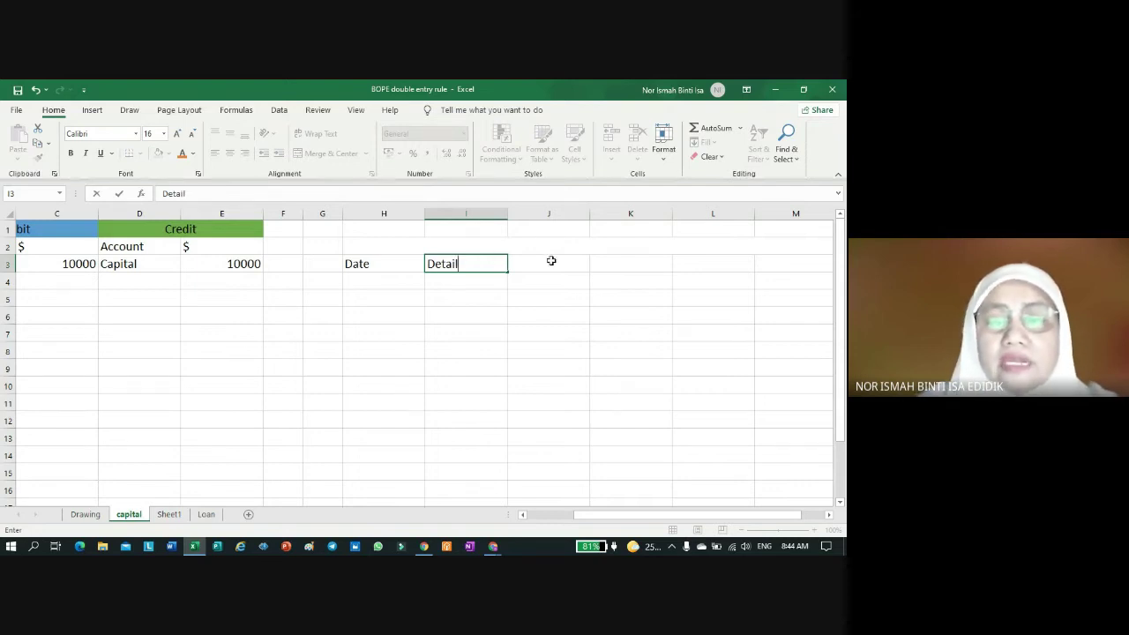
{"action": "left_click", "coordinate": [551, 261]}
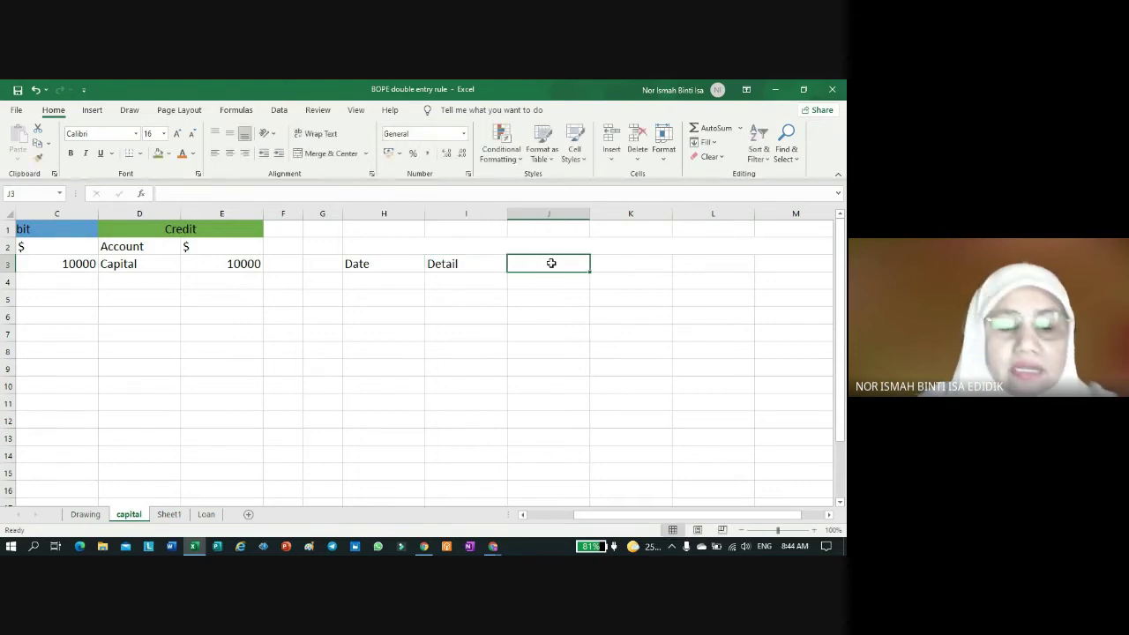
{"action": "type", "text": "$"}
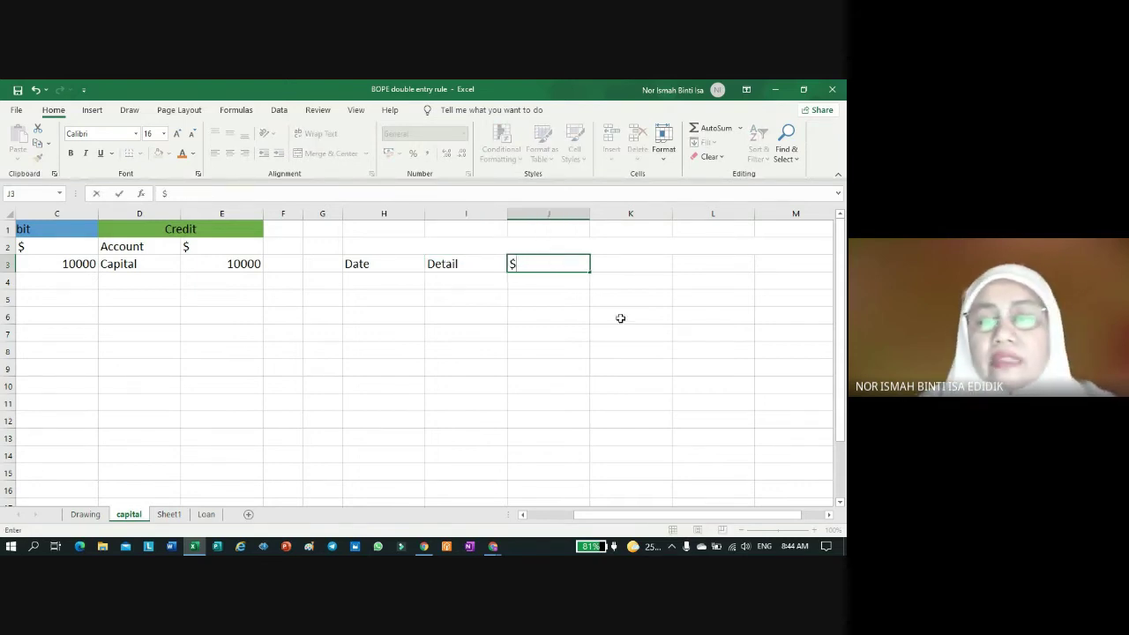
{"action": "left_click", "coordinate": [620, 318]}
Step: Repeat the Date, Detail and $ headings from H3:J3 in K3:M3 for the credit side of the account
{"action": "left_click_drag", "start_coordinate": [357, 263], "coordinate": [591, 268]}
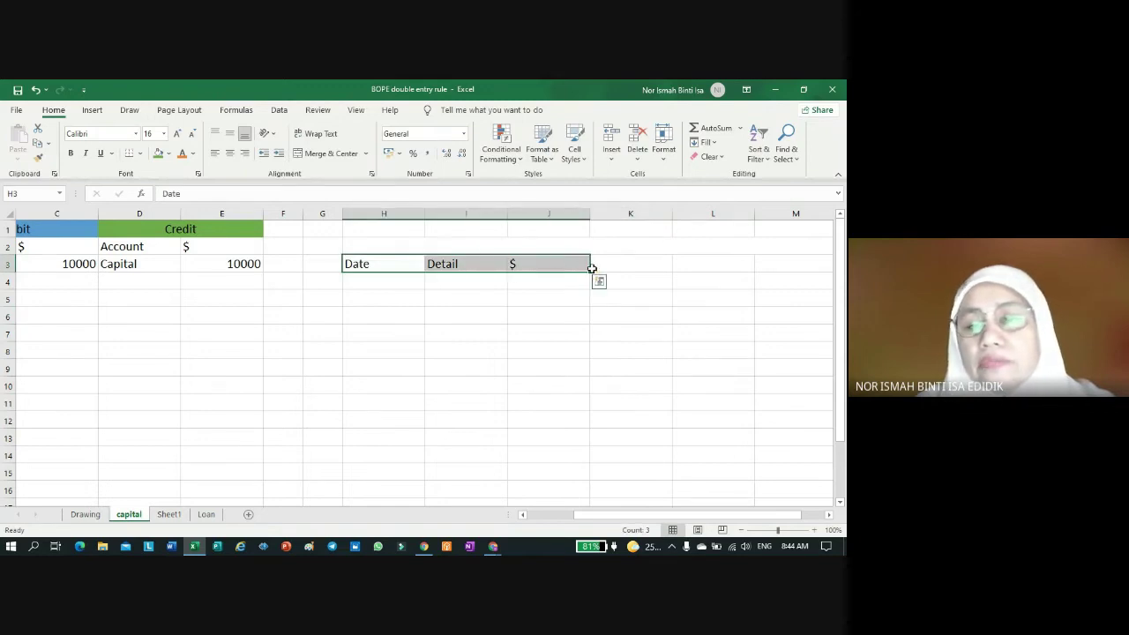
{"action": "left_click", "coordinate": [592, 266]}
{"action": "left_click_drag", "start_coordinate": [382, 264], "coordinate": [759, 282]}
{"action": "left_click", "coordinate": [707, 260]}
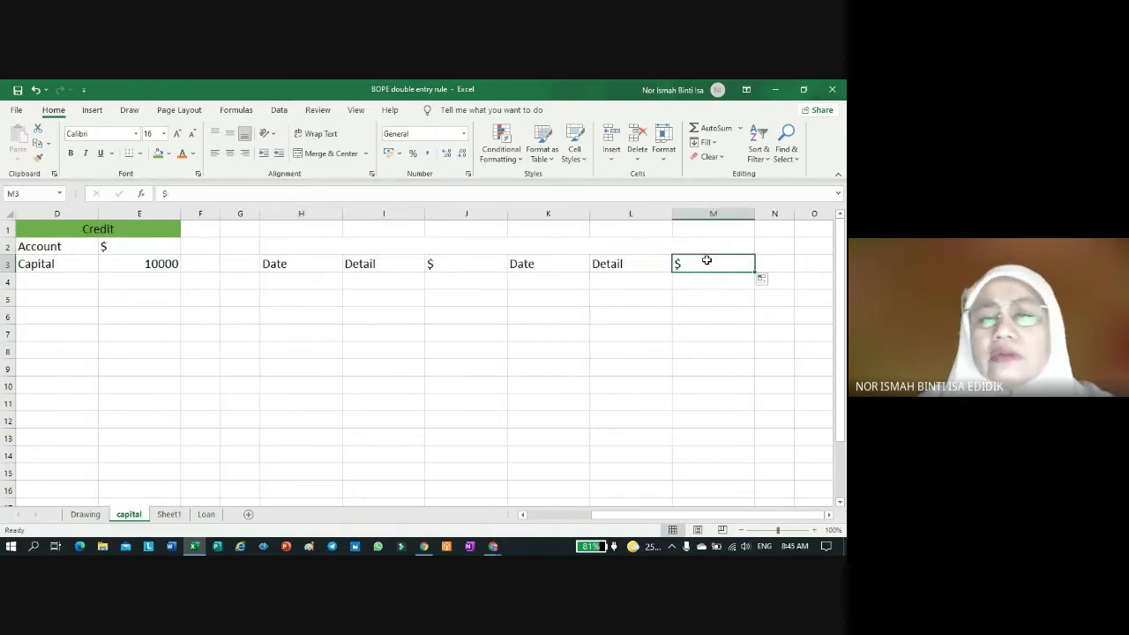
Step: Title the ledger account "Cash" in the merged cell H2 above the headings
{"action": "left_click_drag", "start_coordinate": [291, 247], "coordinate": [713, 247]}
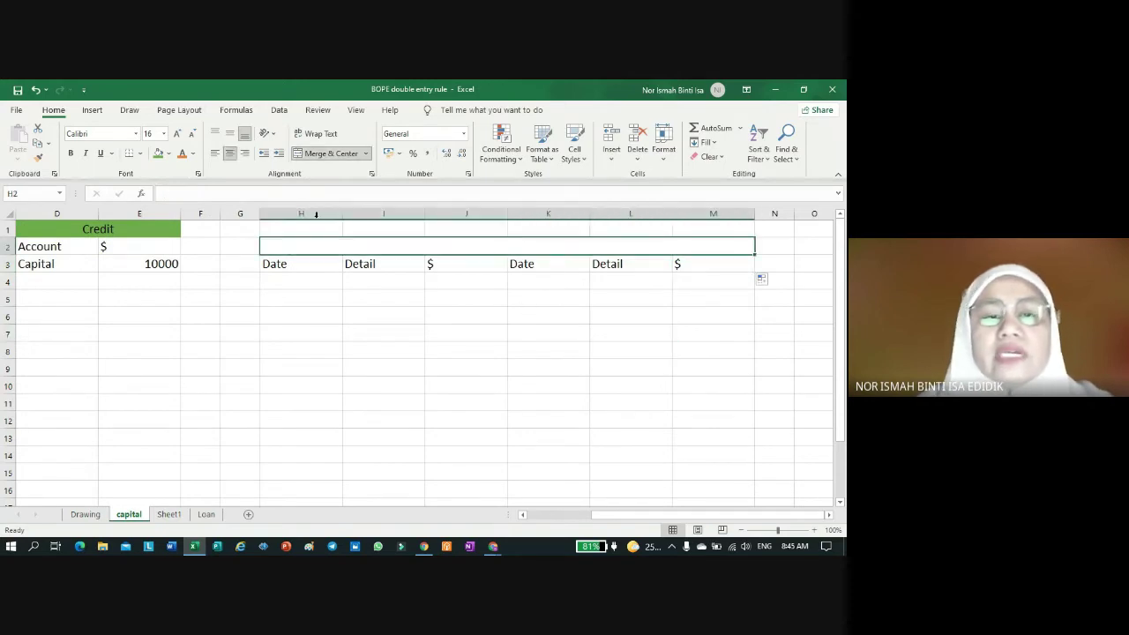
{"action": "left_click", "coordinate": [331, 154]}
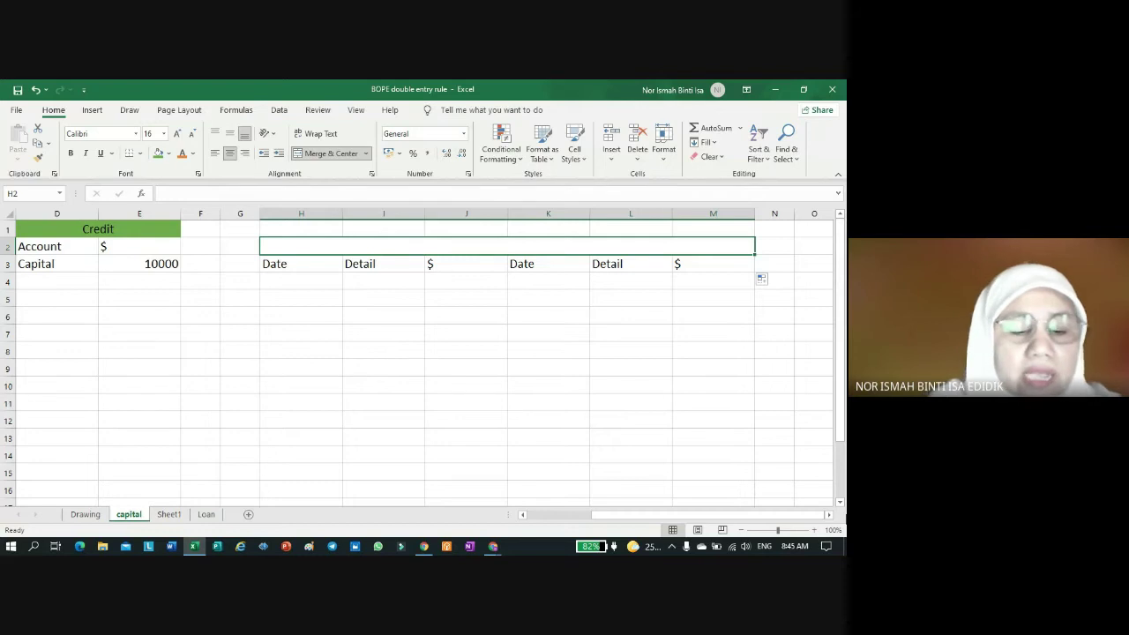
{"action": "type", "text": "Cas"}
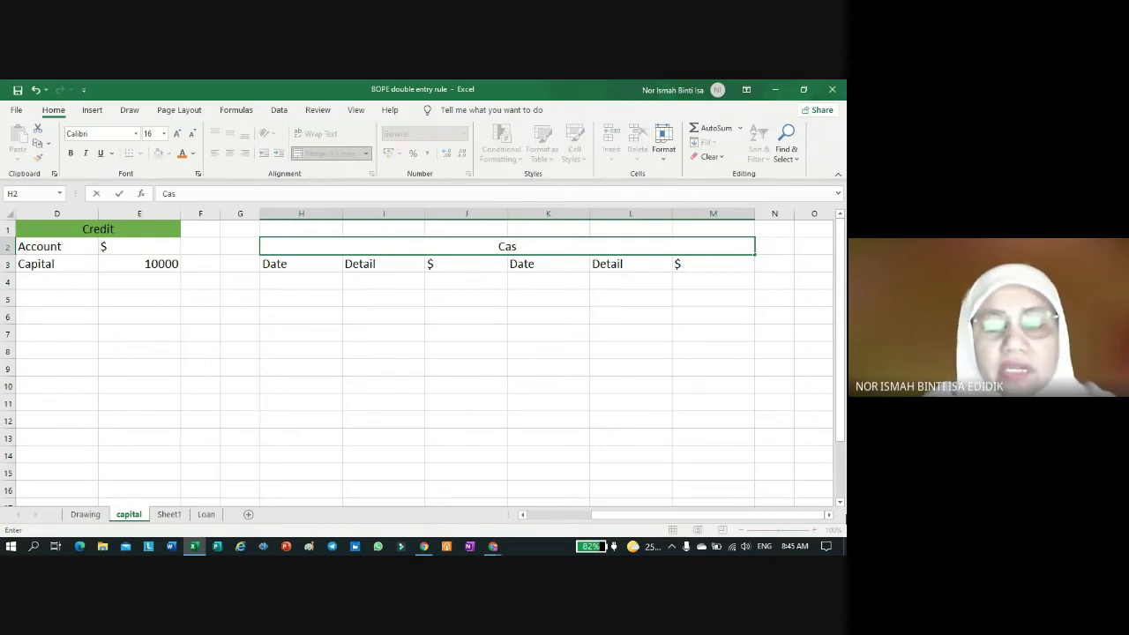
{"action": "type", "text": "h"}
{"action": "key", "text": "Return"}
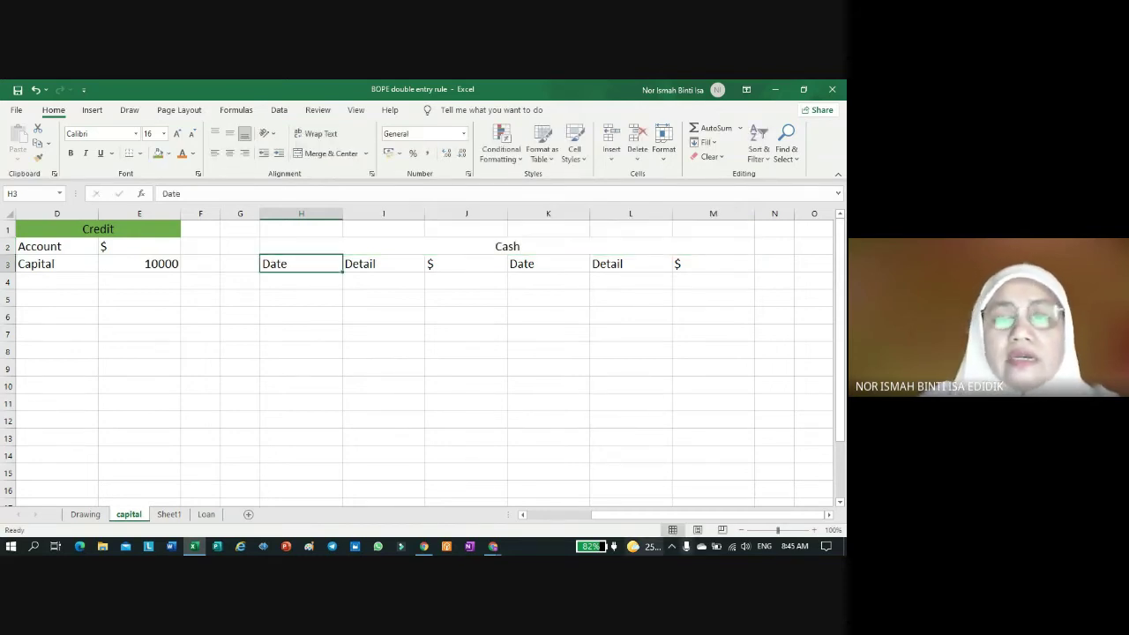
Step: Change the amount in the A3 transaction text to $50,000
{"action": "left_click", "coordinate": [524, 515]}
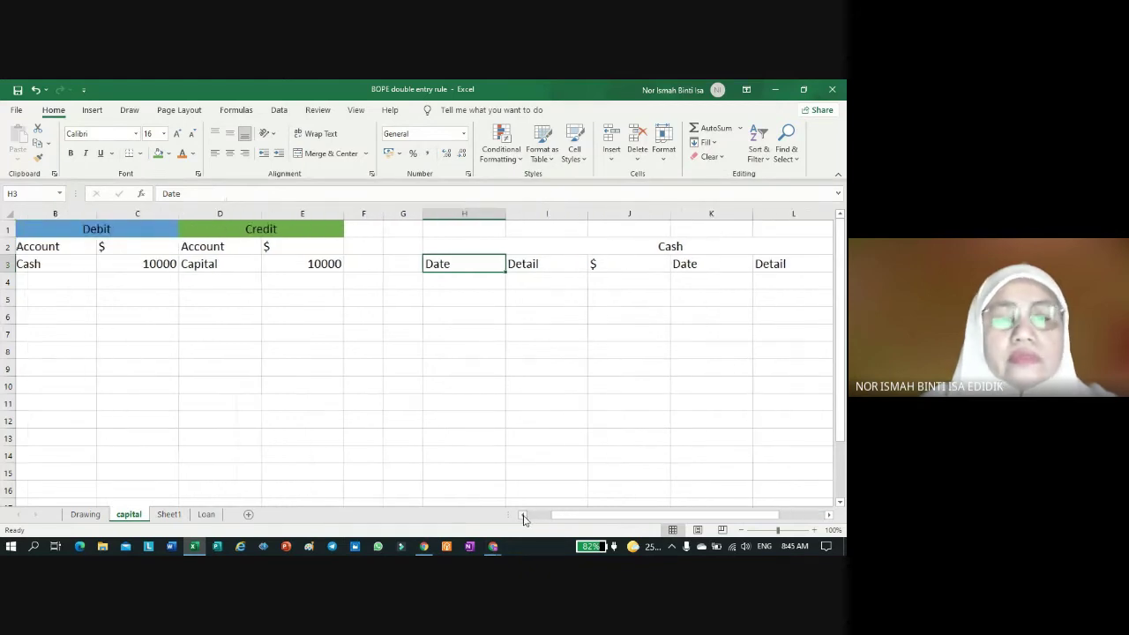
{"action": "left_click", "coordinate": [56, 258]}
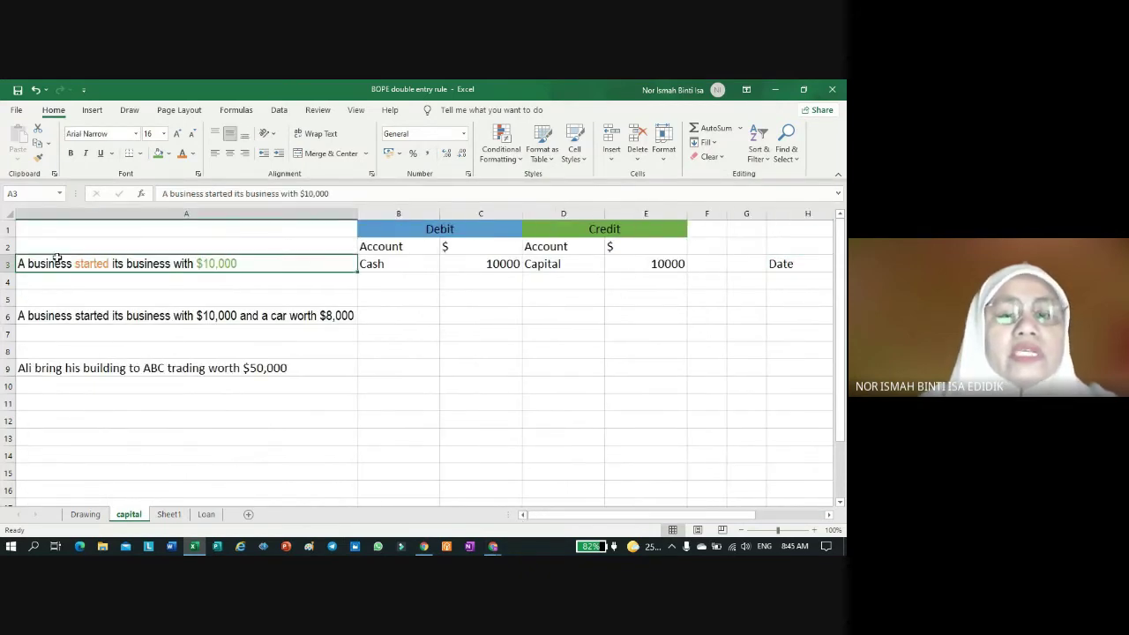
{"action": "left_click", "coordinate": [309, 193]}
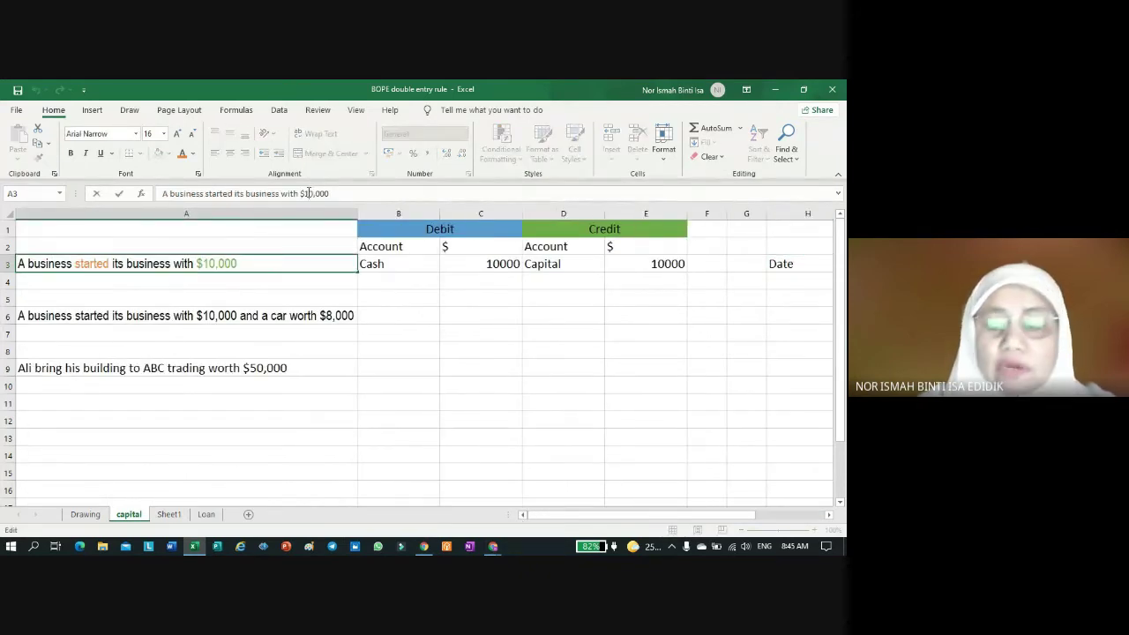
{"action": "key", "text": "BackSpace"}
{"action": "type", "text": "5"}
{"action": "key", "text": "Return"}
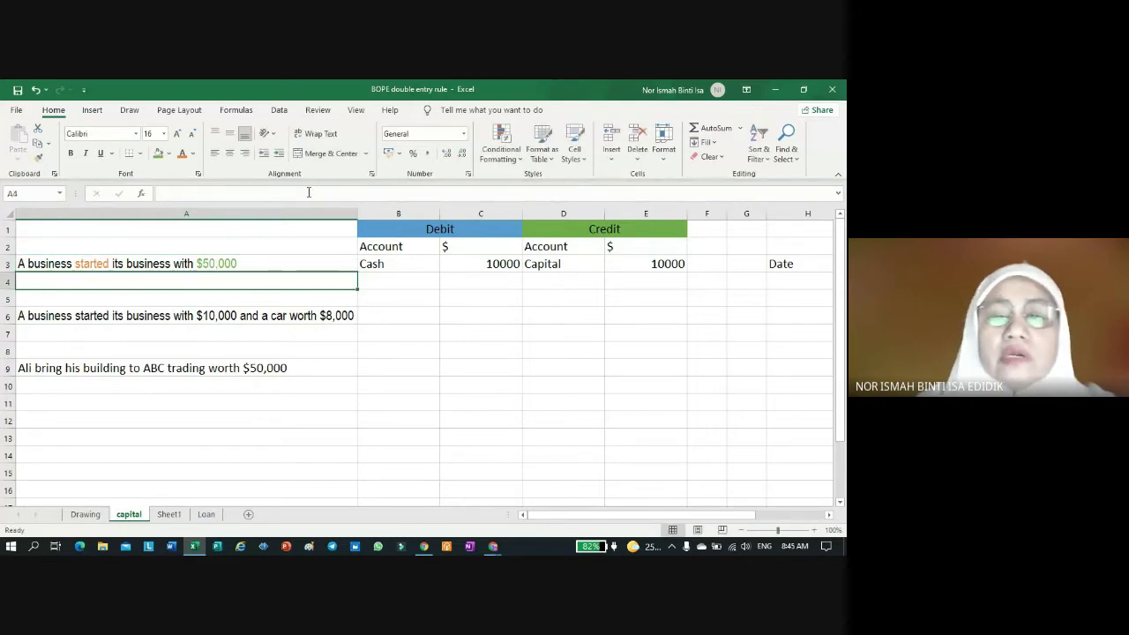
Step: Set the Debit amount for Cash in C3 to 50000
{"action": "left_click", "coordinate": [491, 264]}
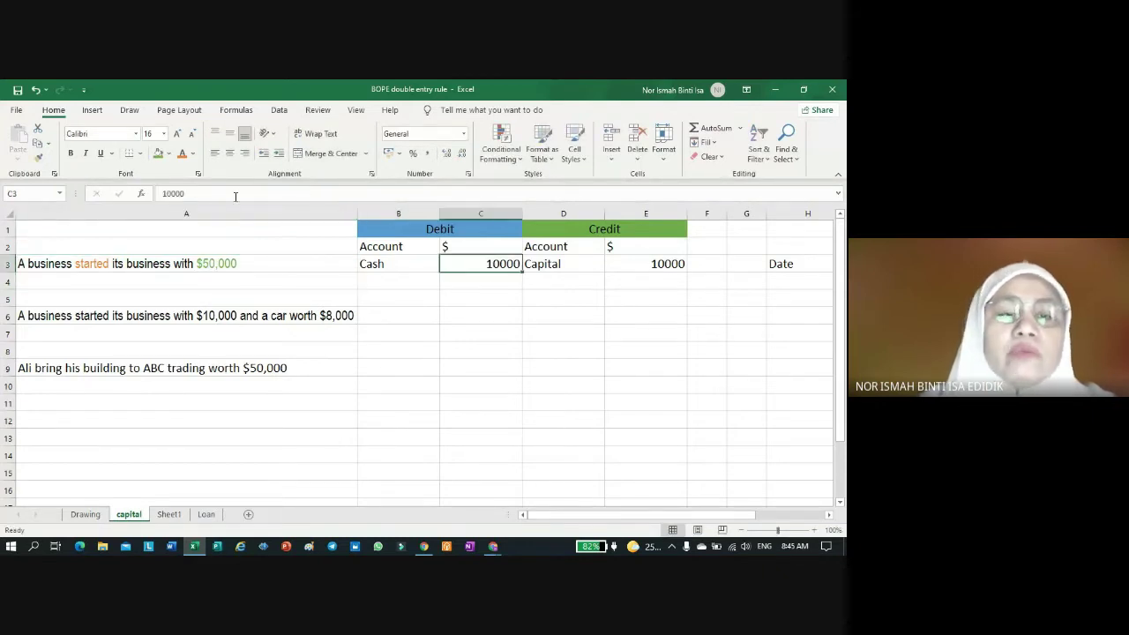
{"action": "left_click", "coordinate": [166, 194]}
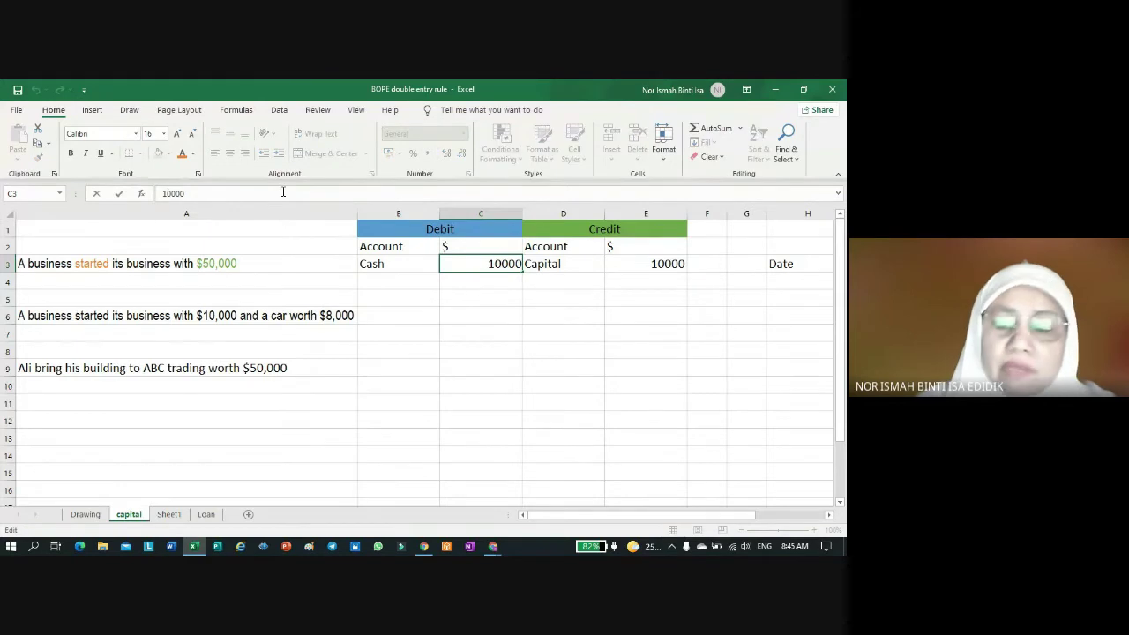
{"action": "key", "text": "BackSpace"}
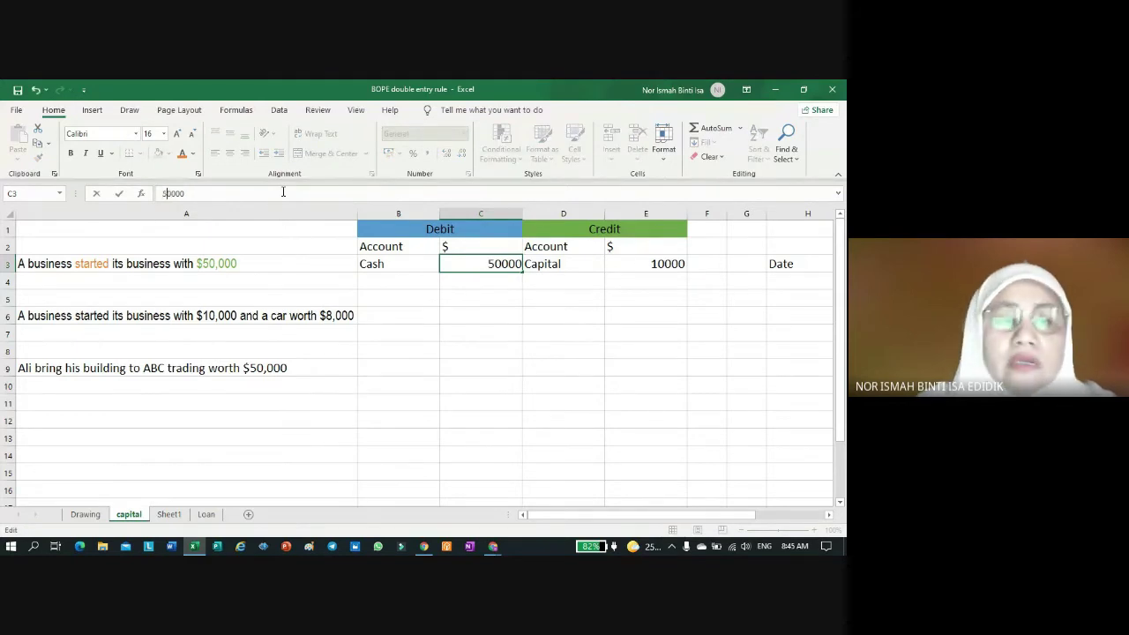
{"action": "key", "text": "Return"}
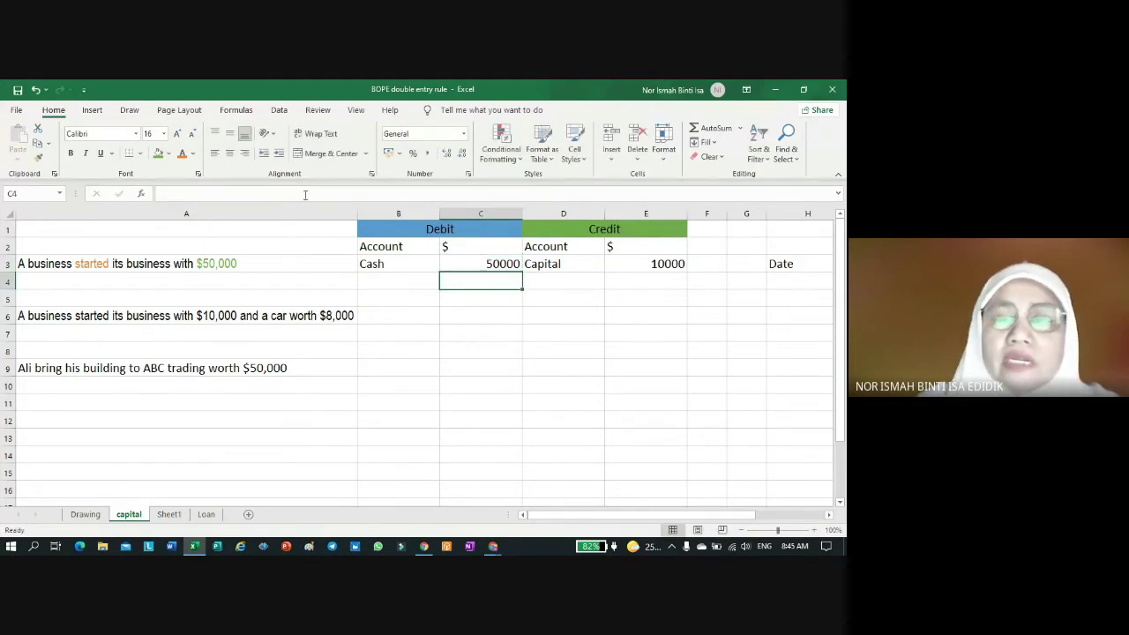
Step: Set the Credit amount for Capital in E3 to 50000
{"action": "left_click", "coordinate": [674, 263]}
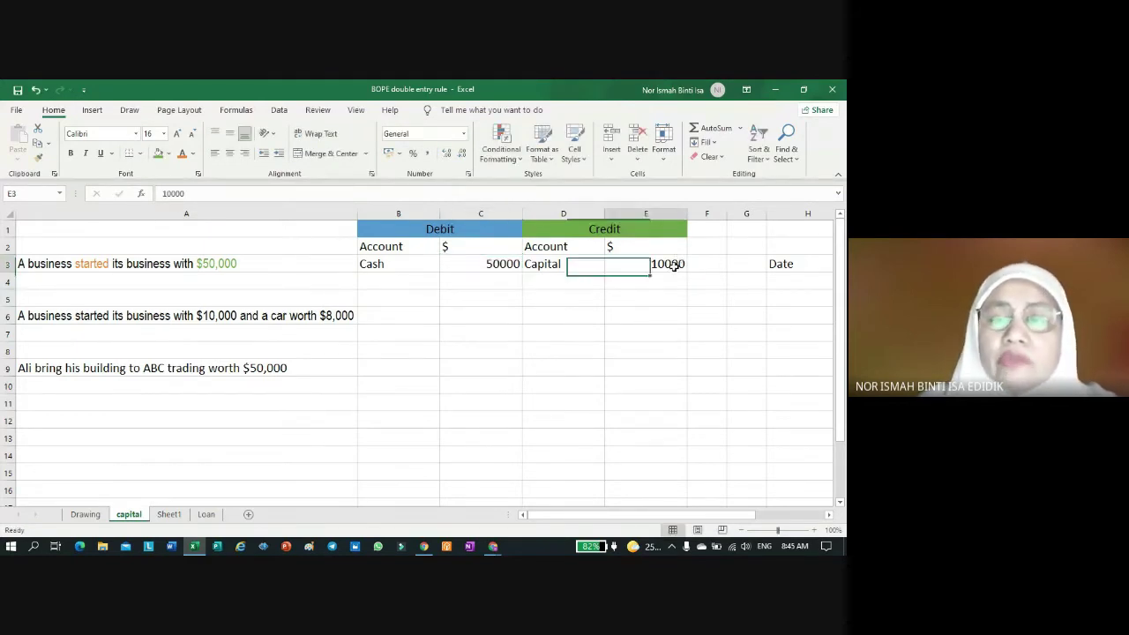
{"action": "left_click", "coordinate": [165, 194]}
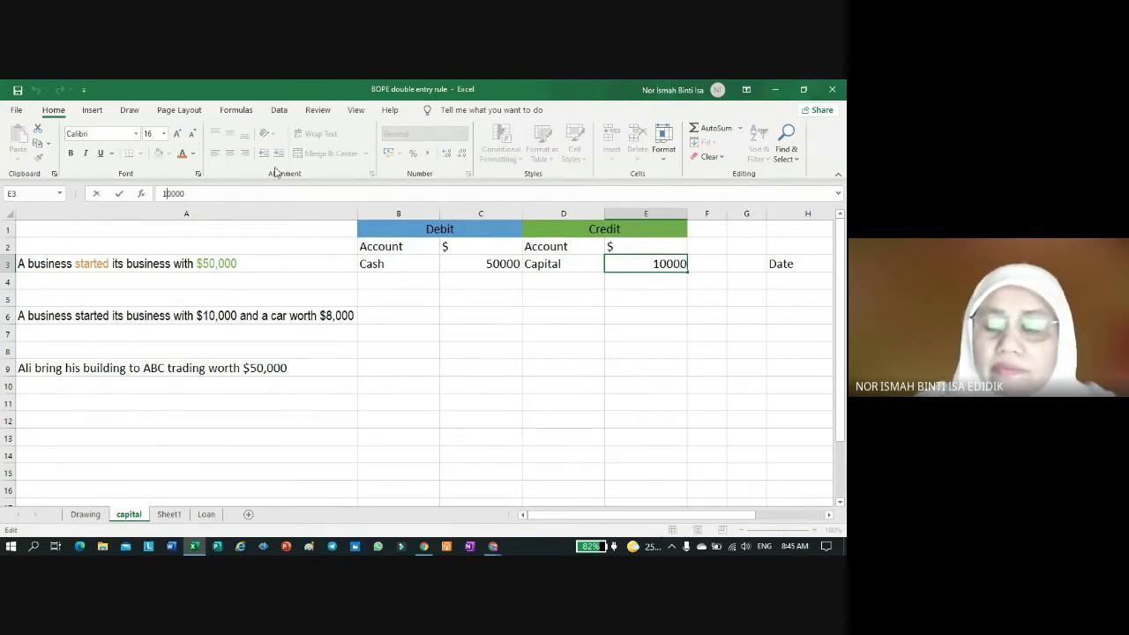
{"action": "key", "text": "BackSpace"}
{"action": "type", "text": "5"}
{"action": "key", "text": "Return"}
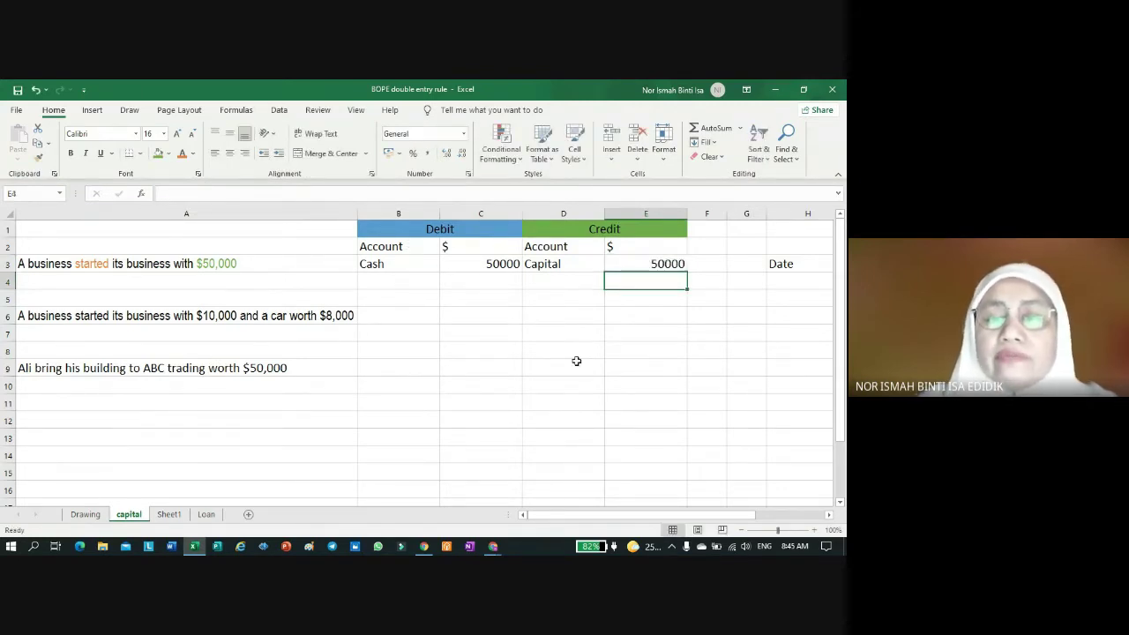
Step: Narrow column H slightly and enter the date 1/2/2018 in H4 of the Cash account
{"action": "left_click", "coordinate": [830, 515]}
{"action": "left_click", "coordinate": [830, 515]}
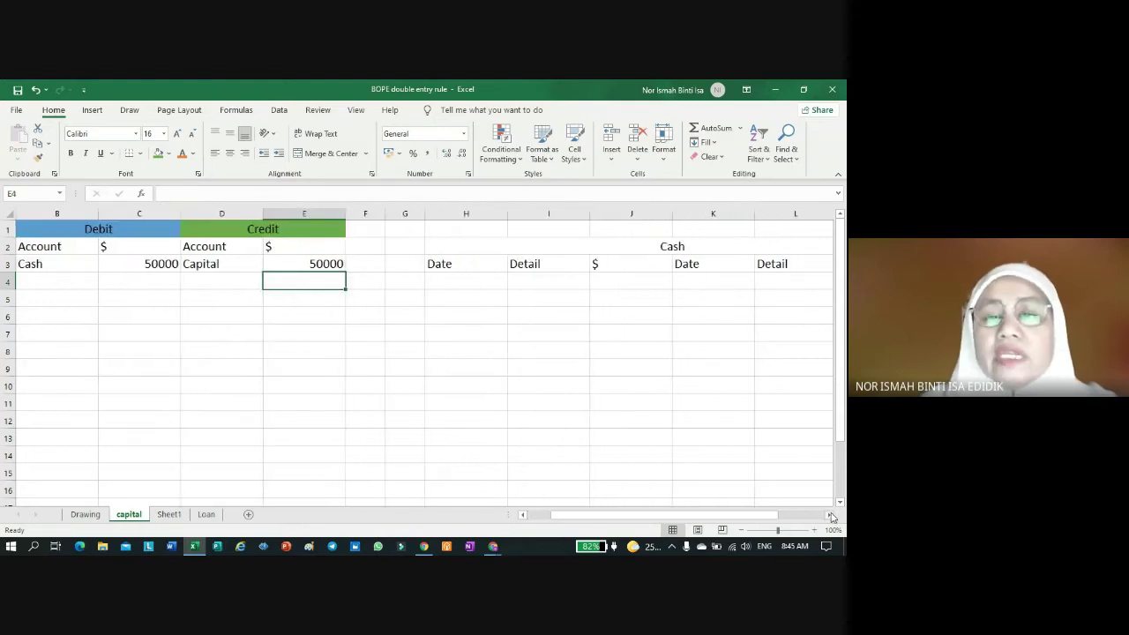
{"action": "left_click", "coordinate": [830, 515]}
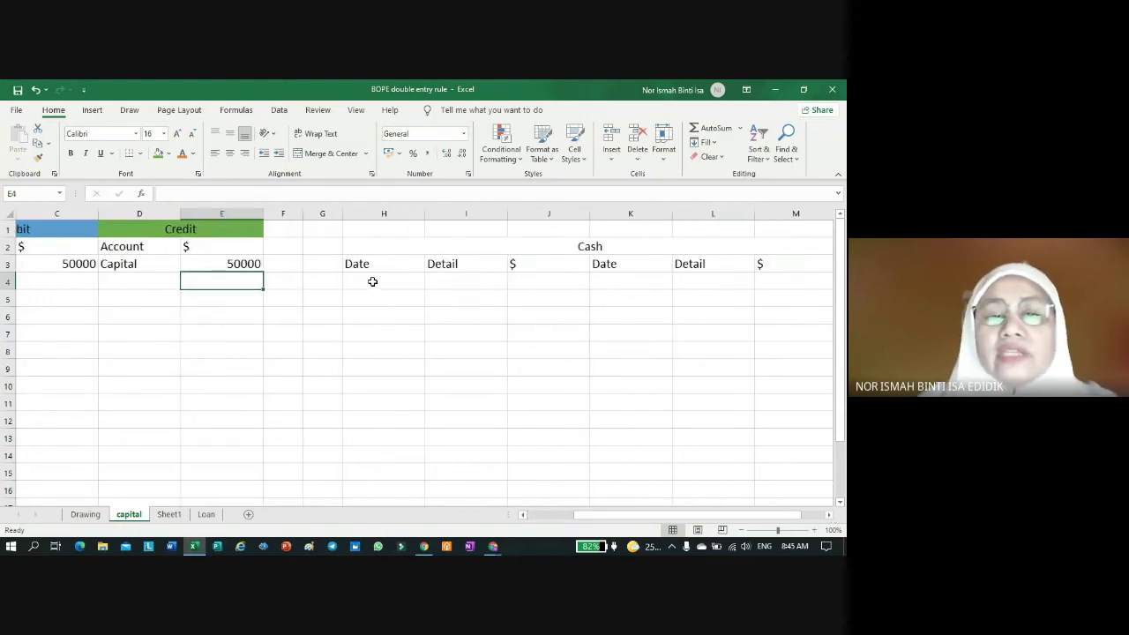
{"action": "left_click_drag", "start_coordinate": [424, 216], "coordinate": [408, 220]}
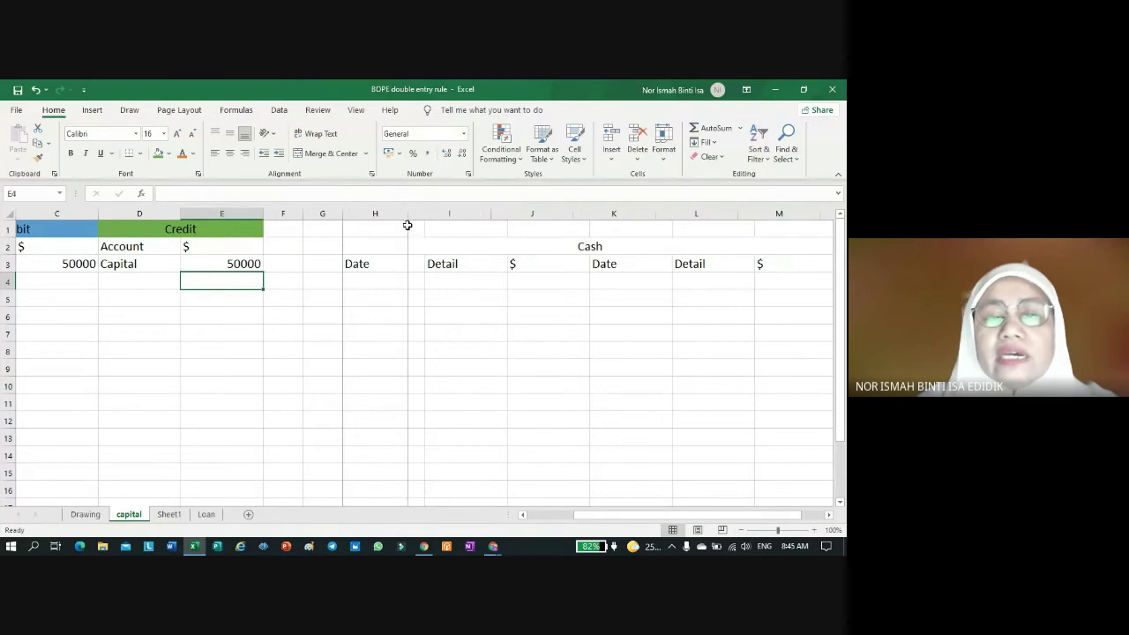
{"action": "left_click", "coordinate": [377, 278]}
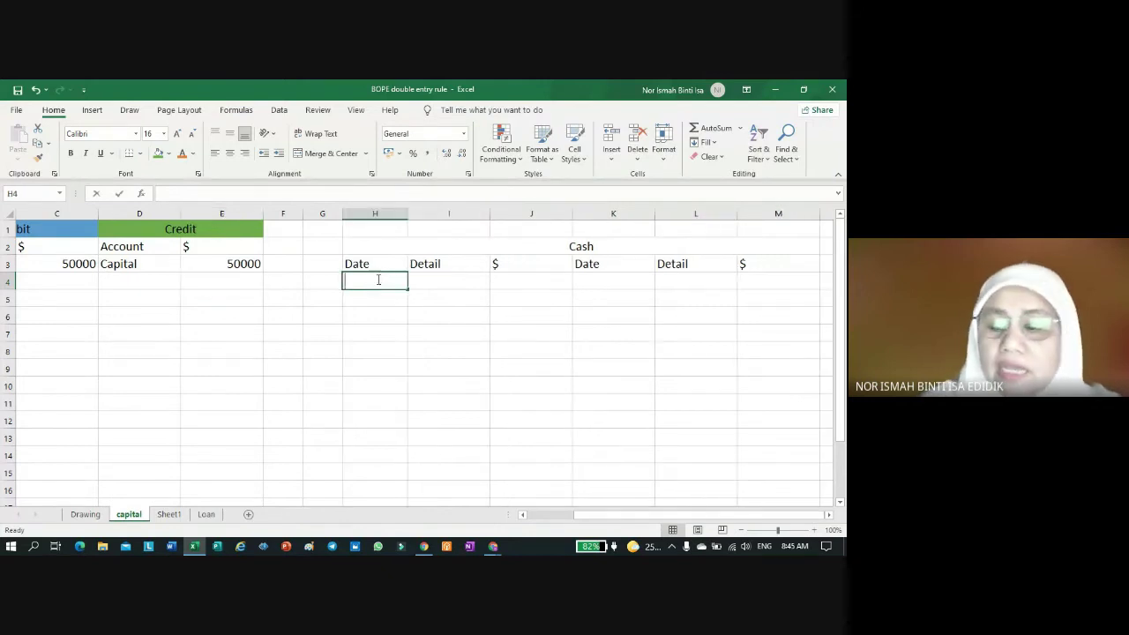
{"action": "type", "text": "1/2"}
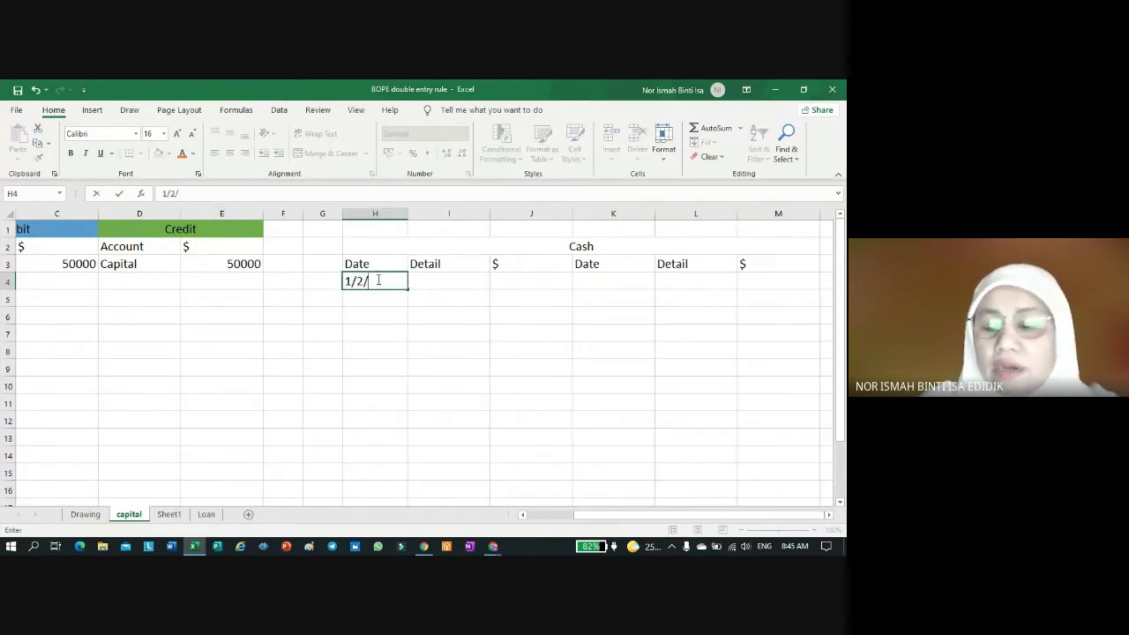
{"action": "type", "text": "/20"}
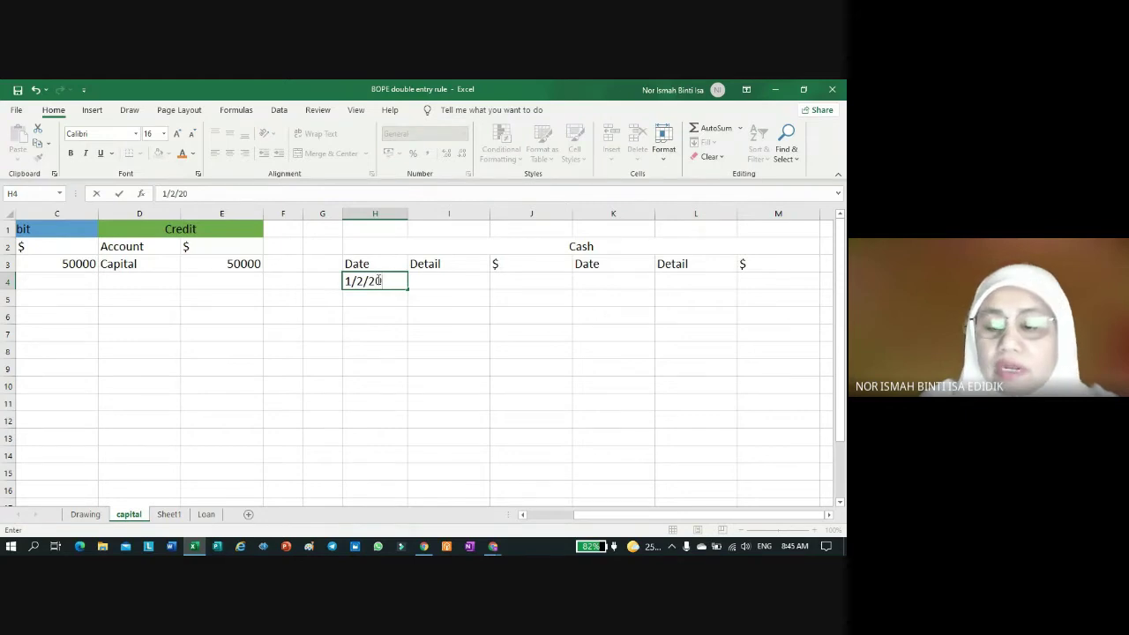
{"action": "type", "text": "18"}
{"action": "key", "text": "Return"}
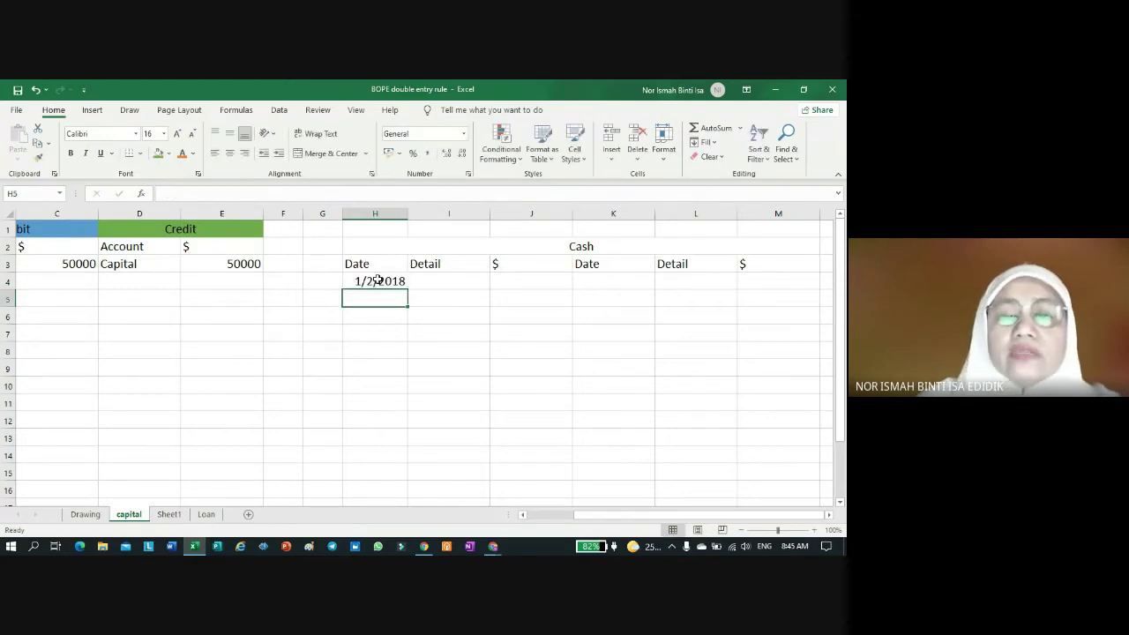
Step: Widen column I slightly and enter 50000 in J4 as the debit-side amount of the Cash account
{"action": "left_click_drag", "start_coordinate": [489, 214], "coordinate": [505, 213]}
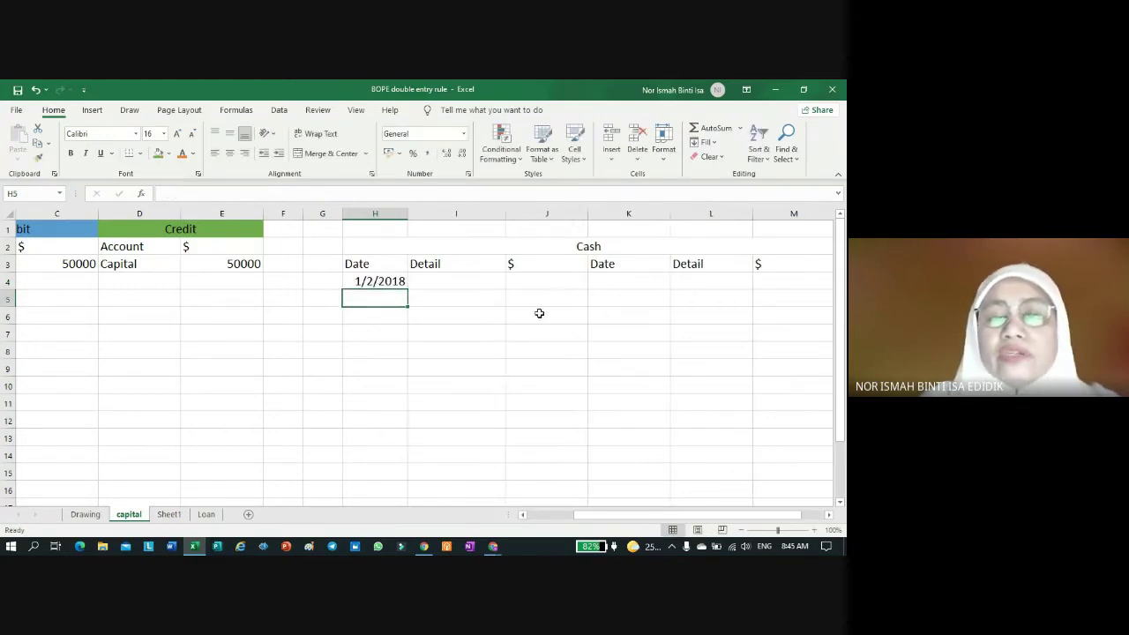
{"action": "left_click", "coordinate": [552, 280]}
{"action": "type", "text": "500"}
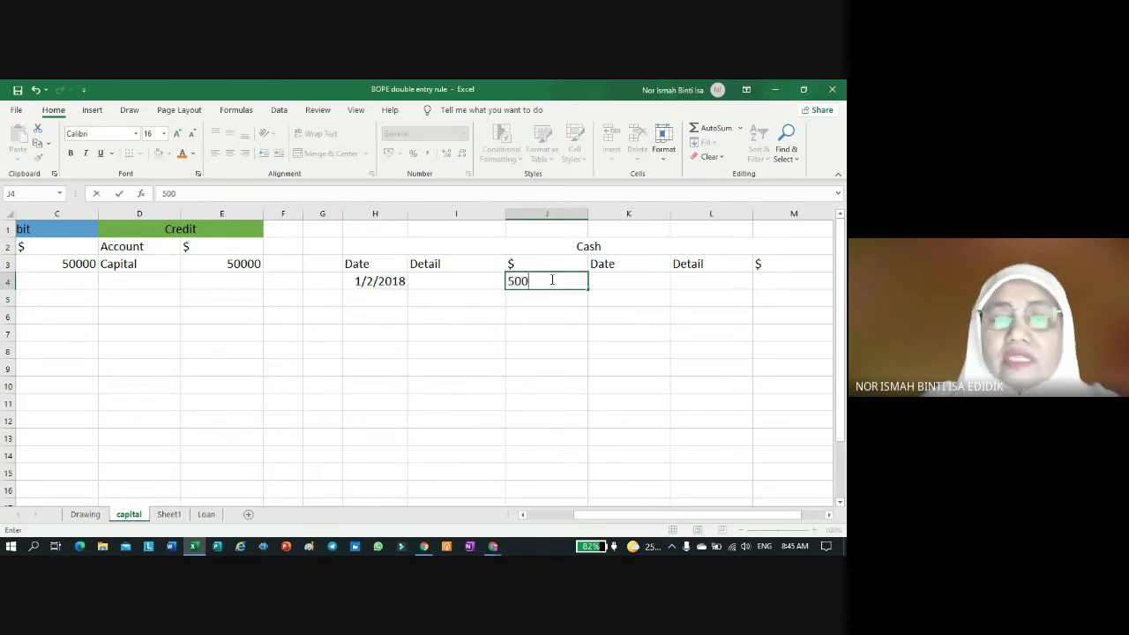
{"action": "type", "text": "00"}
{"action": "key", "text": "Return"}
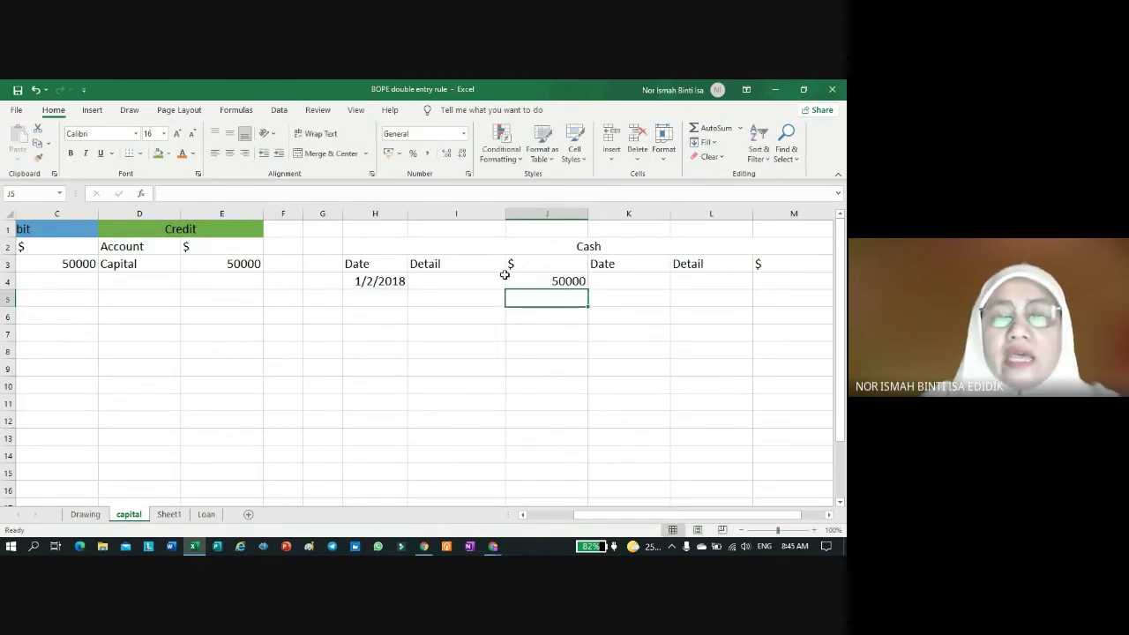
Step: Enter Capital as the detail in I4 of the Cash account
{"action": "left_click", "coordinate": [475, 285]}
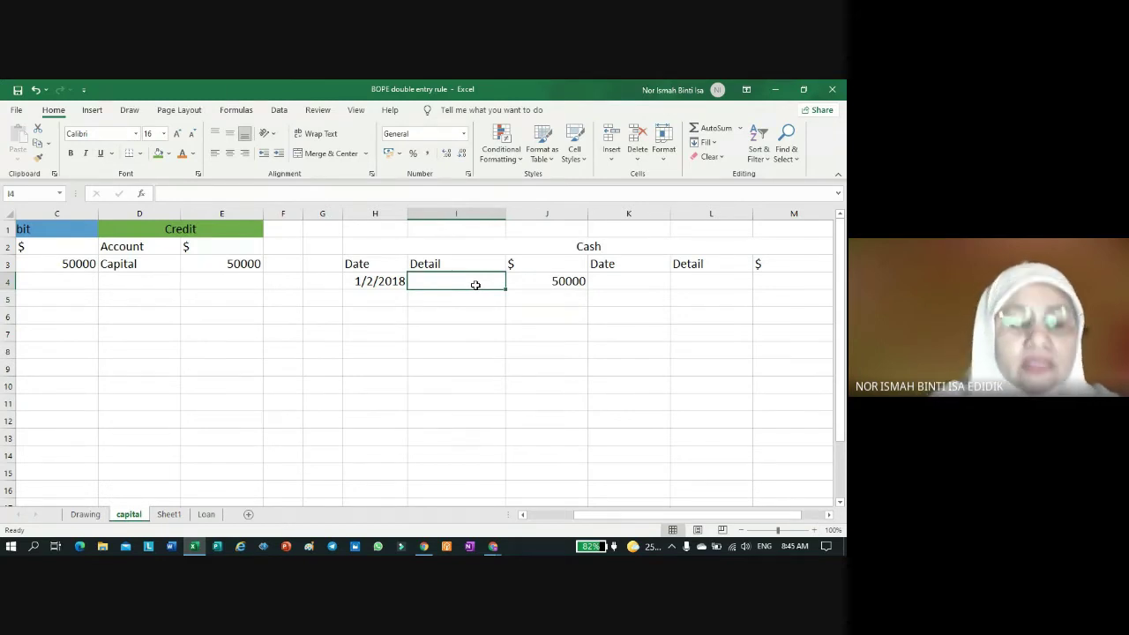
{"action": "type", "text": "Cap"}
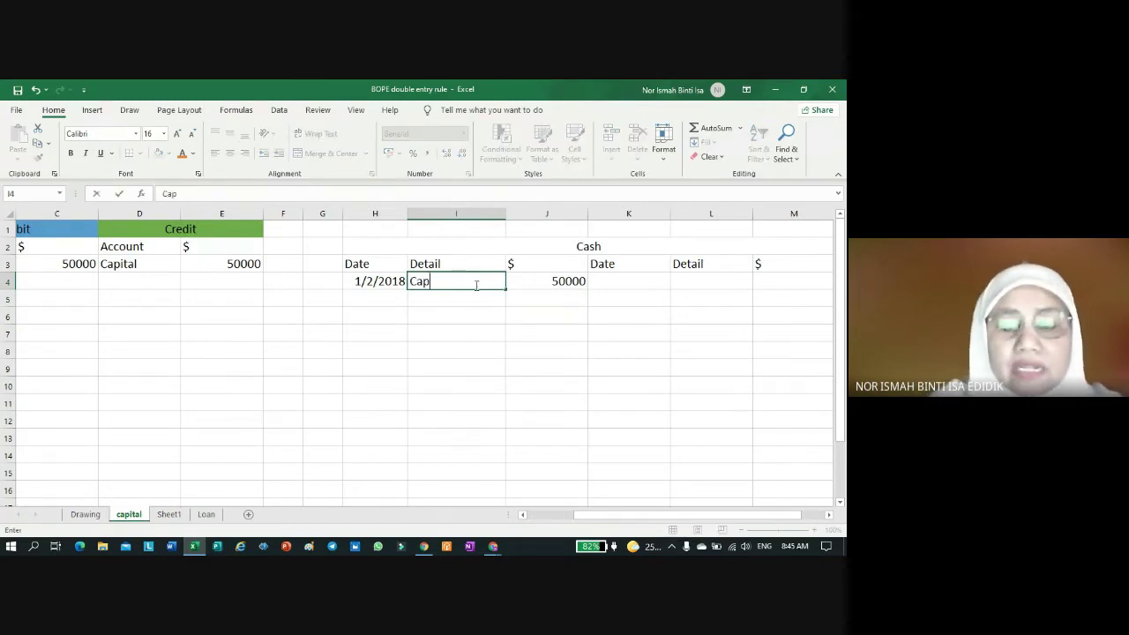
{"action": "type", "text": "ita"}
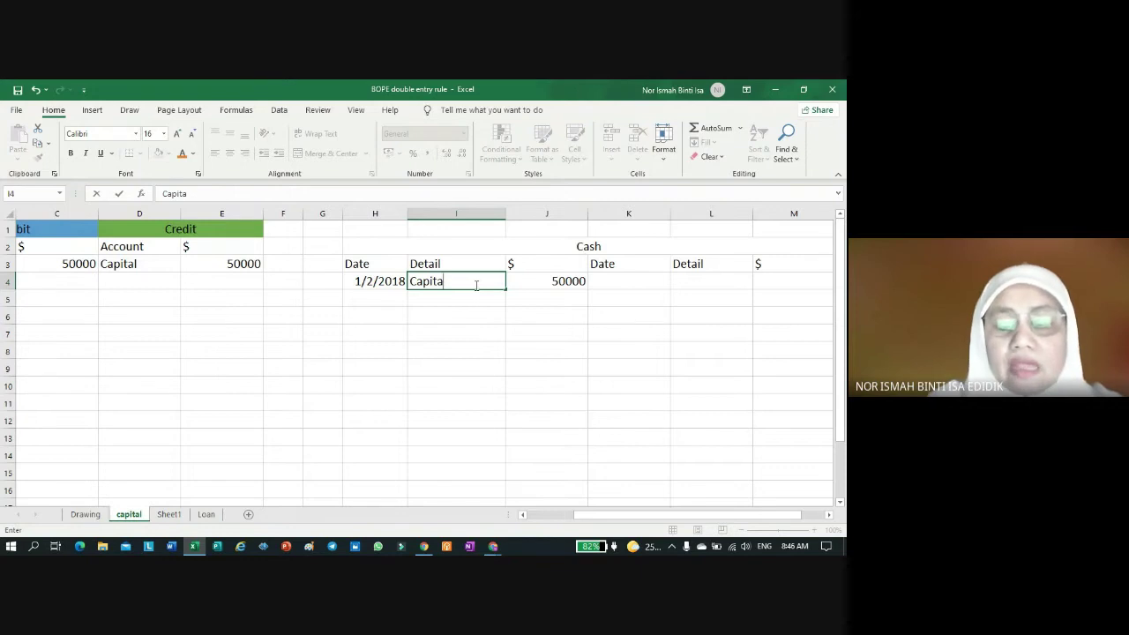
{"action": "type", "text": "l"}
{"action": "left_click", "coordinate": [491, 422]}
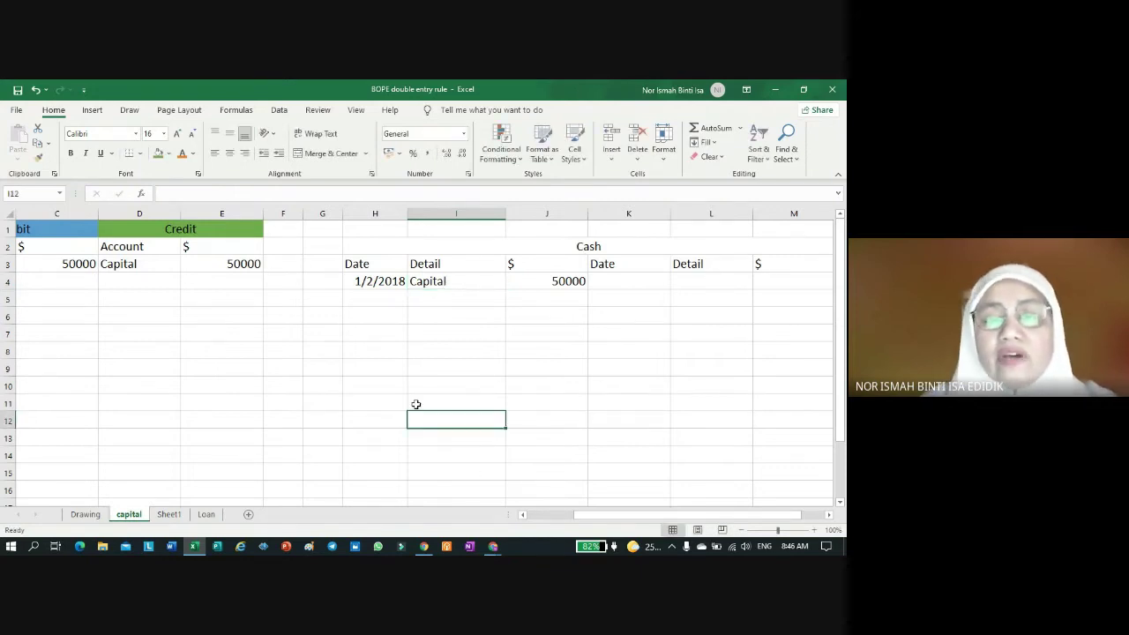
Step: Merge and center H9:L9 below the Cash account and enter the account title Capital
{"action": "left_click_drag", "start_coordinate": [370, 370], "coordinate": [733, 371]}
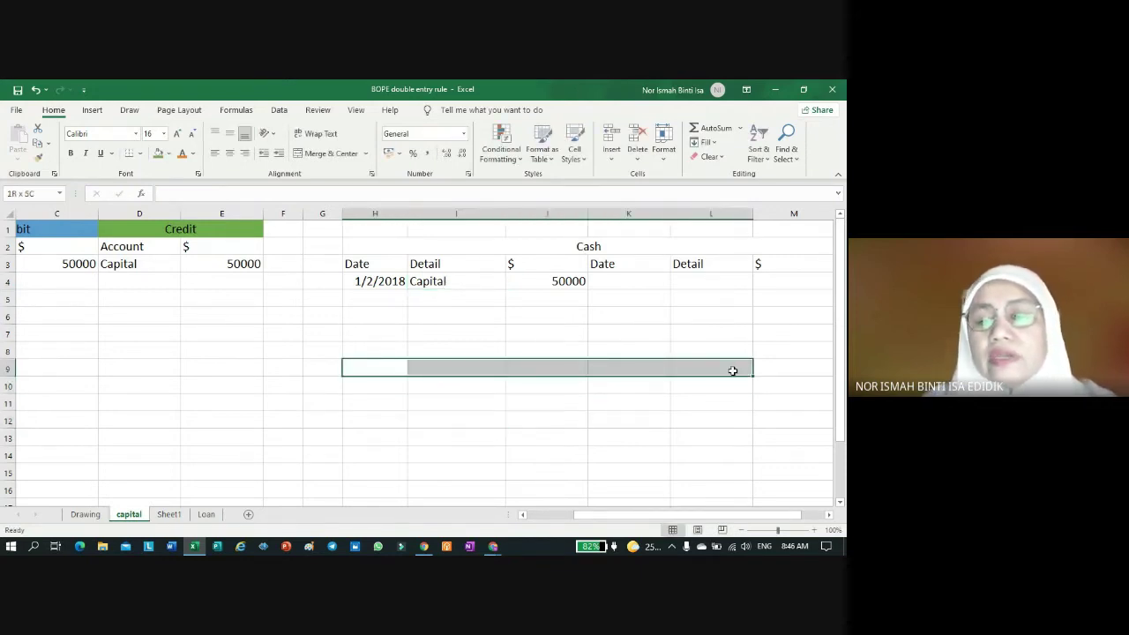
{"action": "left_click", "coordinate": [344, 162]}
{"action": "left_click", "coordinate": [622, 402]}
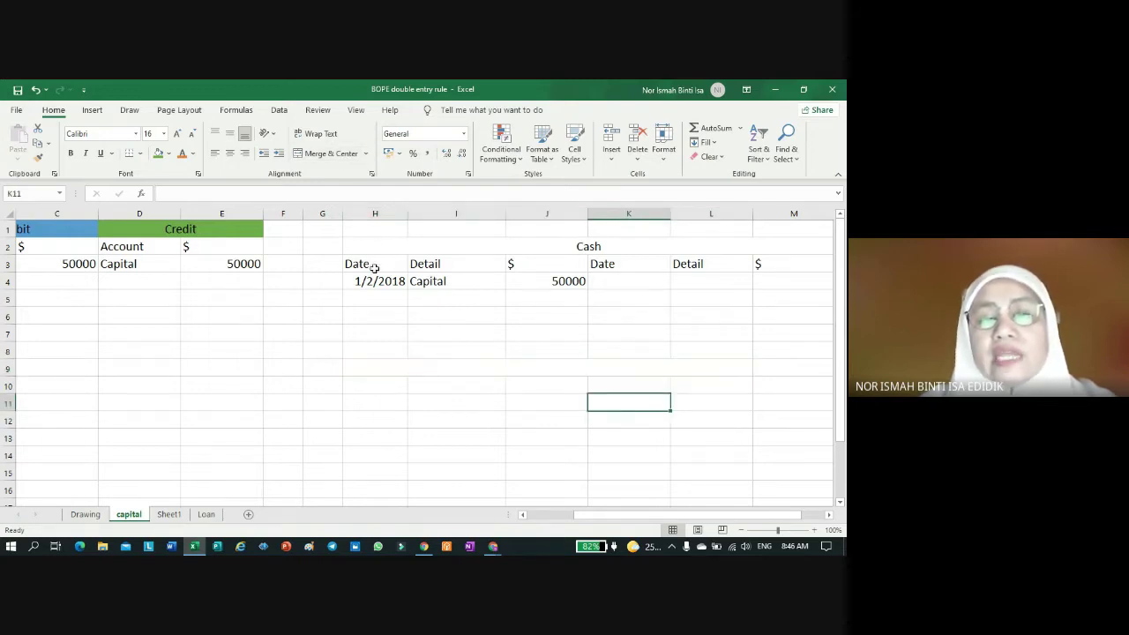
{"action": "left_click", "coordinate": [465, 361]}
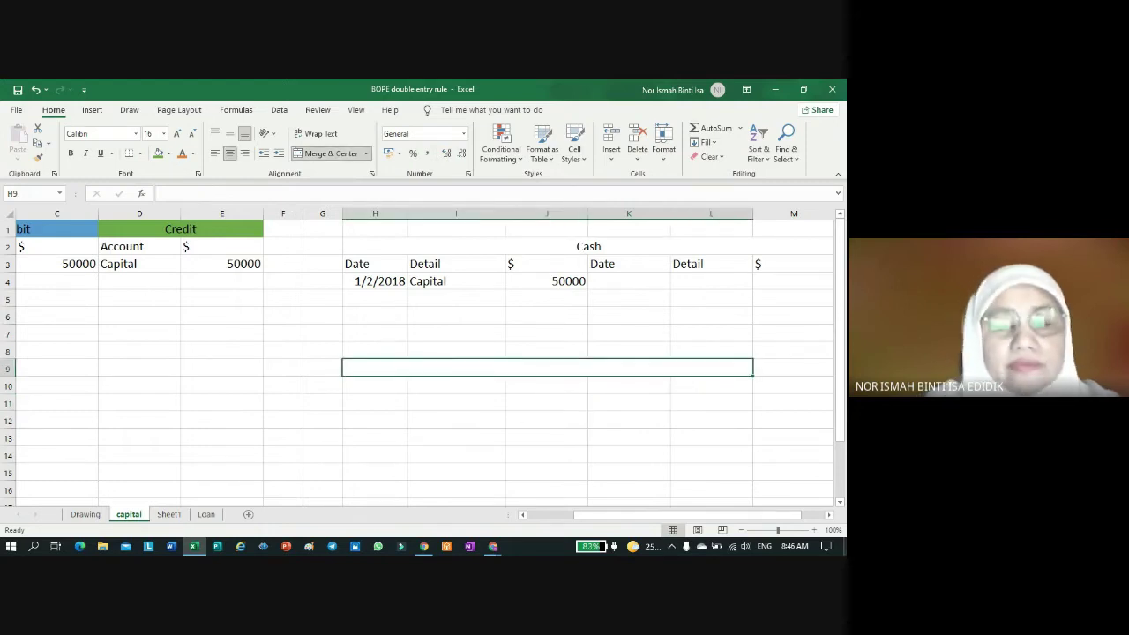
{"action": "type", "text": "Capita"}
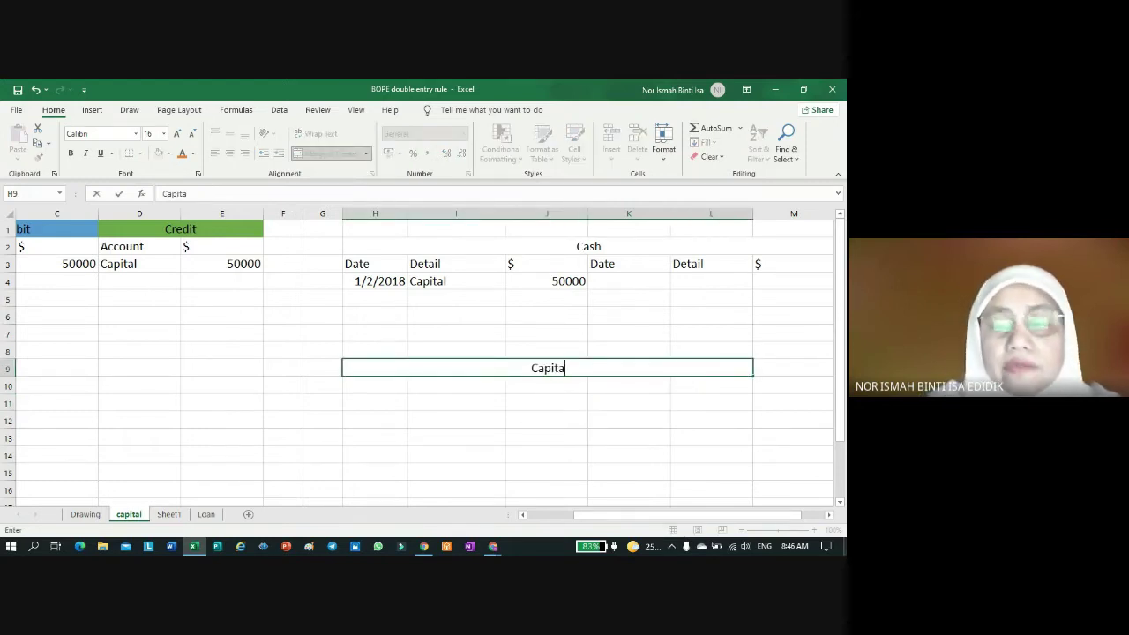
{"action": "type", "text": "l"}
{"action": "key", "text": "Return"}
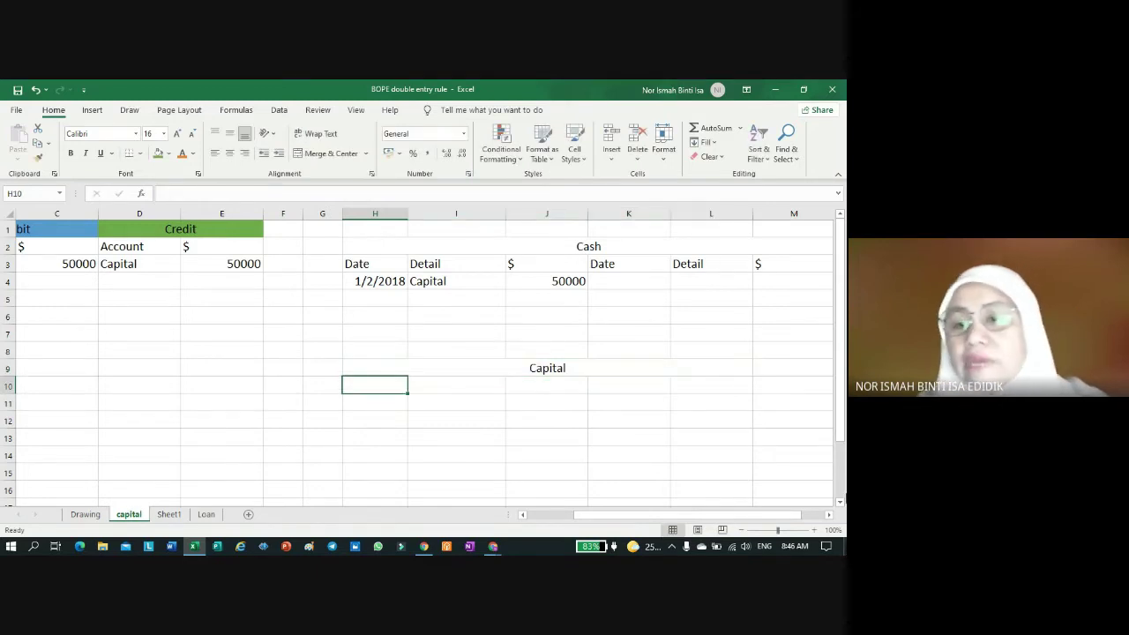
Step: Enter the formula +H4 in K10 to bring the transaction date into the credit side of the Capital account
{"action": "left_click", "coordinate": [629, 386]}
{"action": "type", "text": "+"}
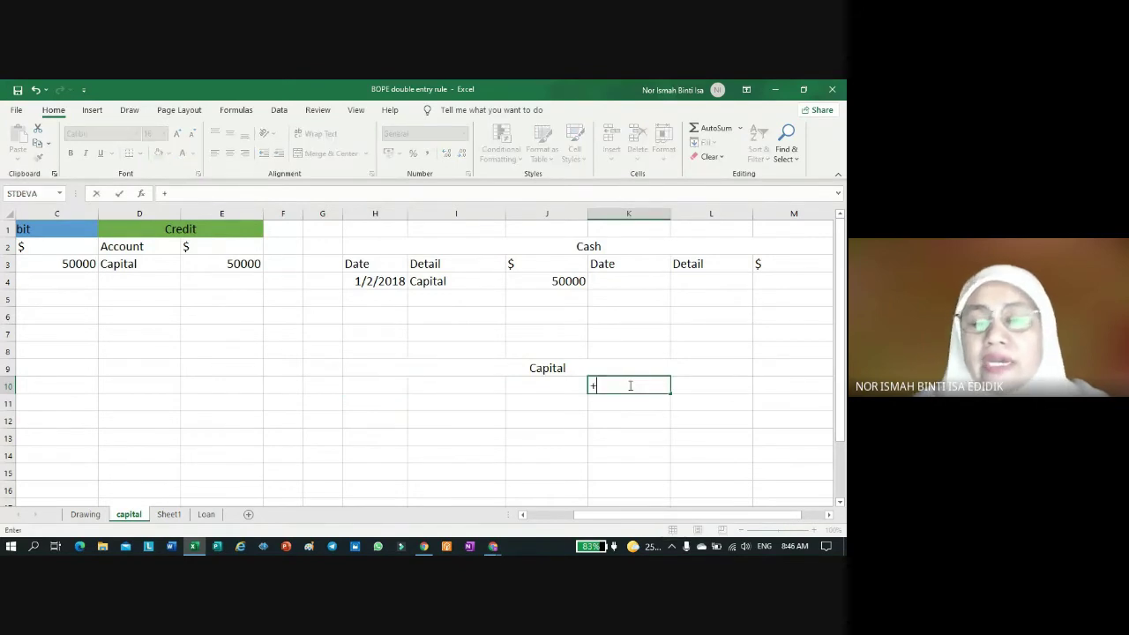
{"action": "left_click", "coordinate": [374, 282]}
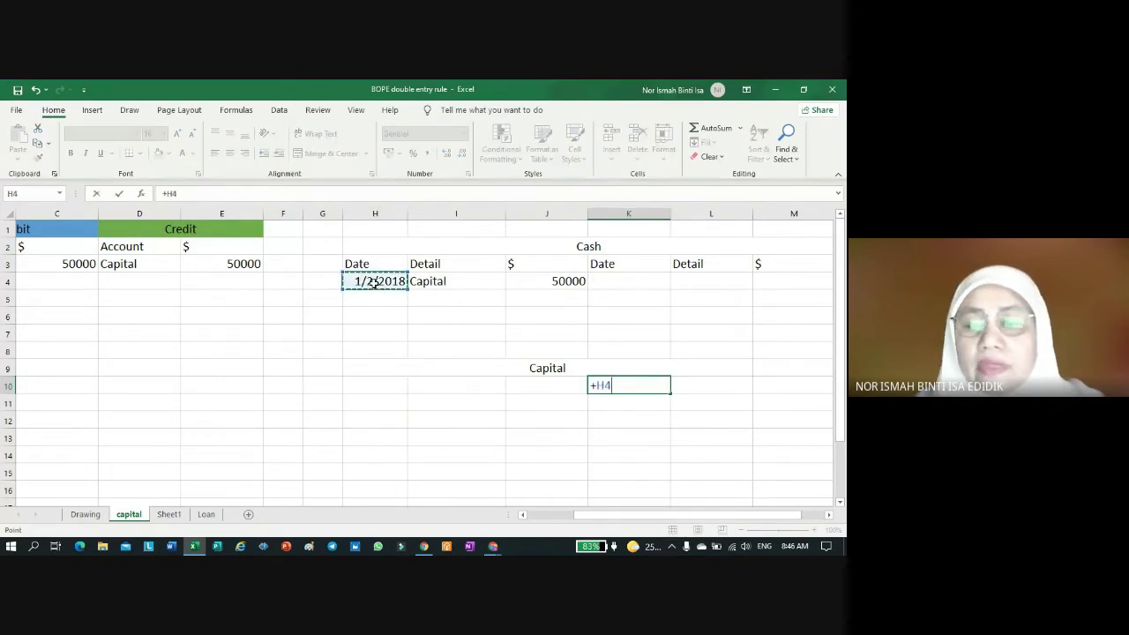
{"action": "key", "text": "Return"}
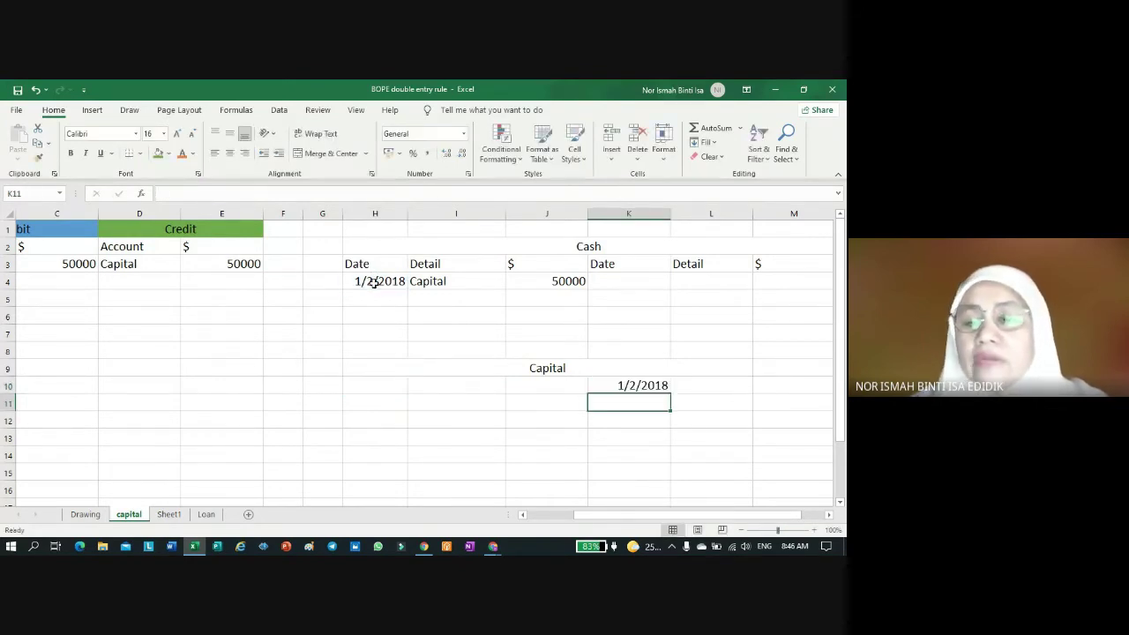
Step: Enter the amount 50000 in M10 and the detail Cash in L10 on the credit side of the Capital account
{"action": "left_click", "coordinate": [776, 386]}
{"action": "type", "text": "50000"}
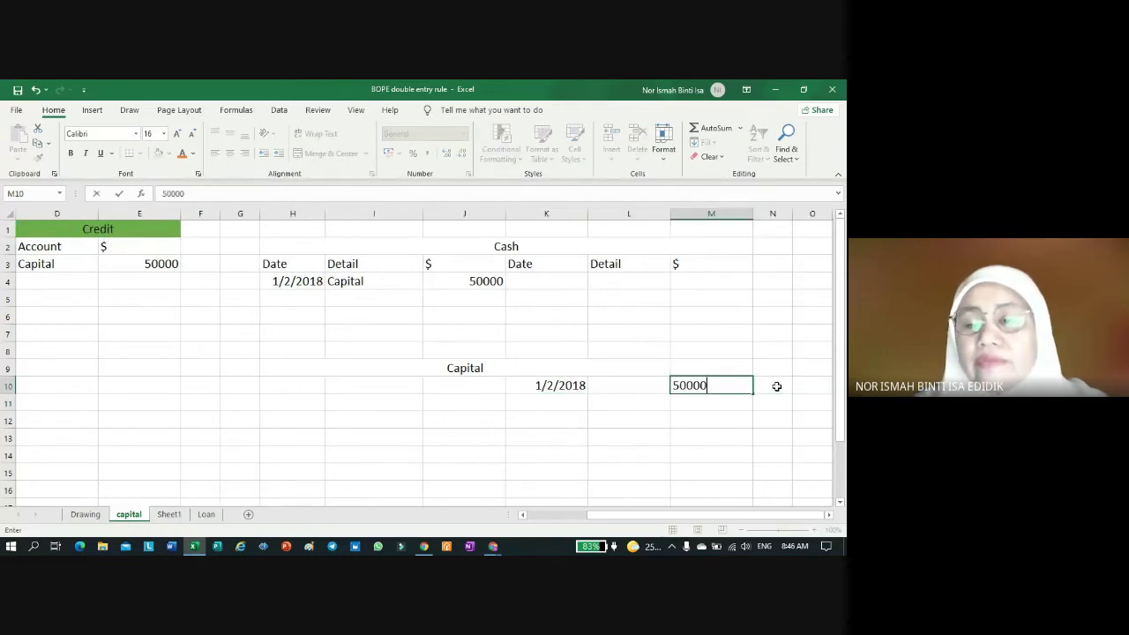
{"action": "key", "text": "Return"}
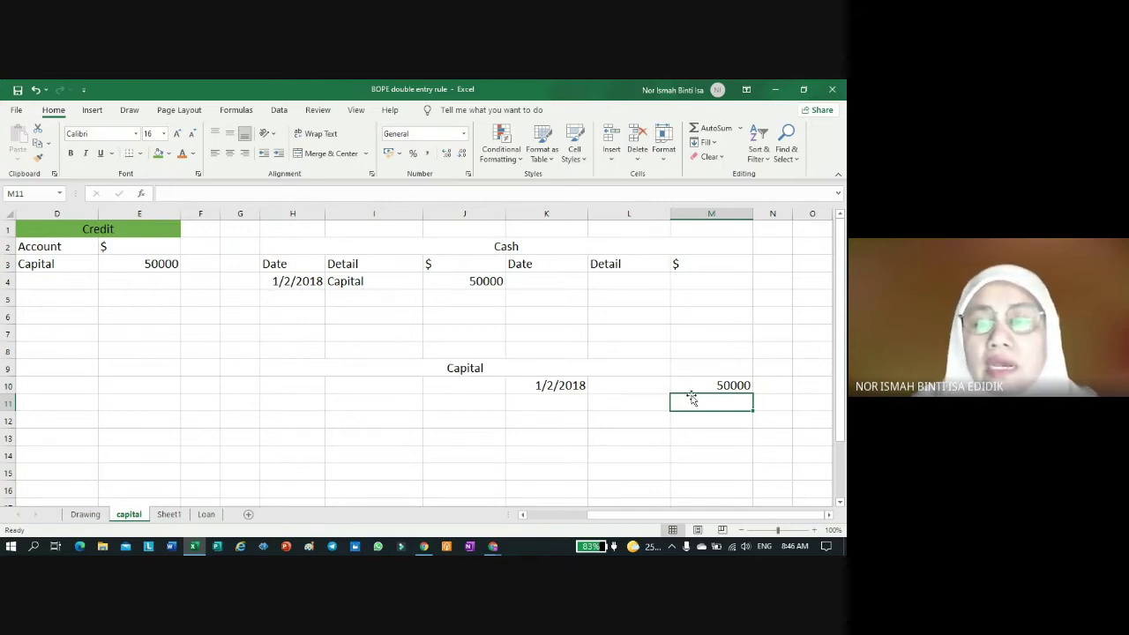
{"action": "left_click", "coordinate": [631, 388]}
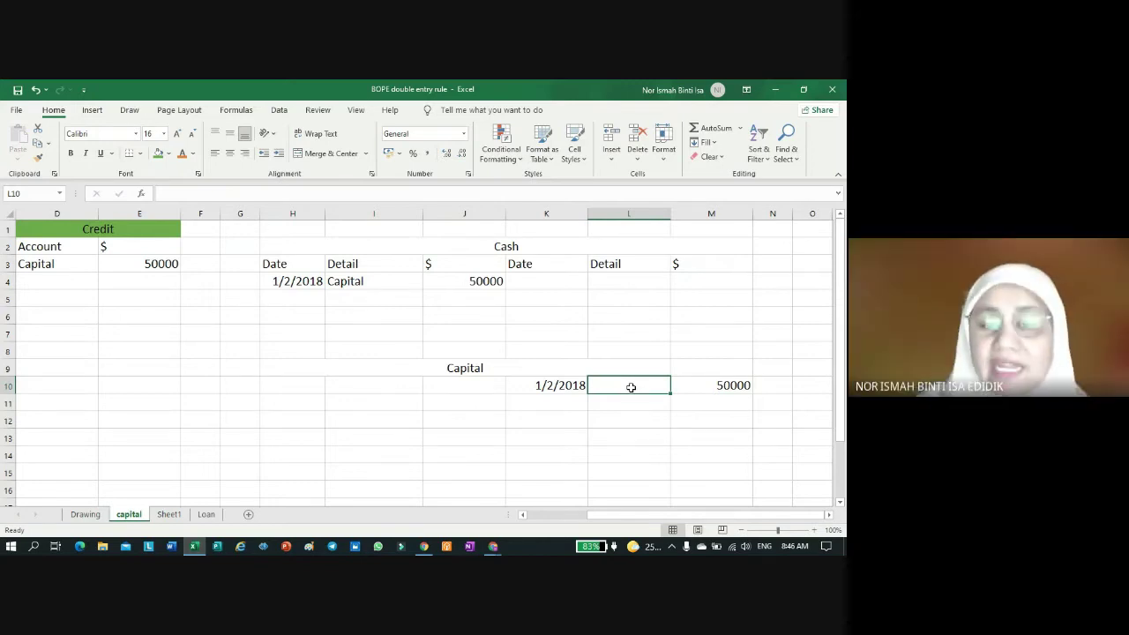
{"action": "type", "text": "Cash"}
Step: Add a bottom border to the Cash title in row 2 and the Capital title in row 9
{"action": "left_click", "coordinate": [353, 247]}
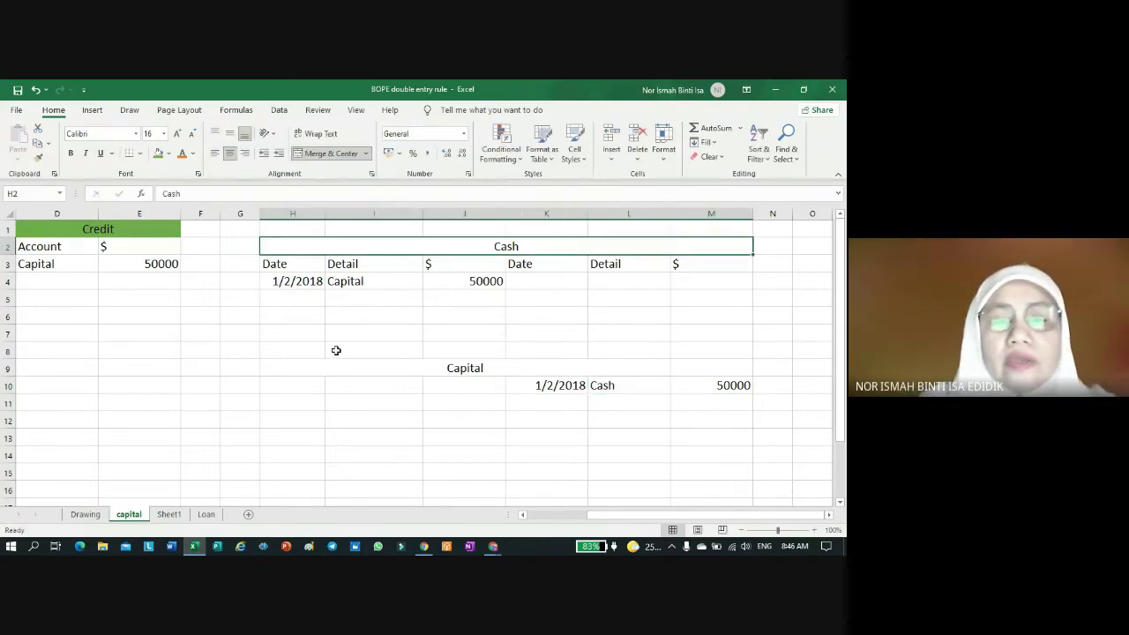
{"action": "left_click", "coordinate": [318, 366]}
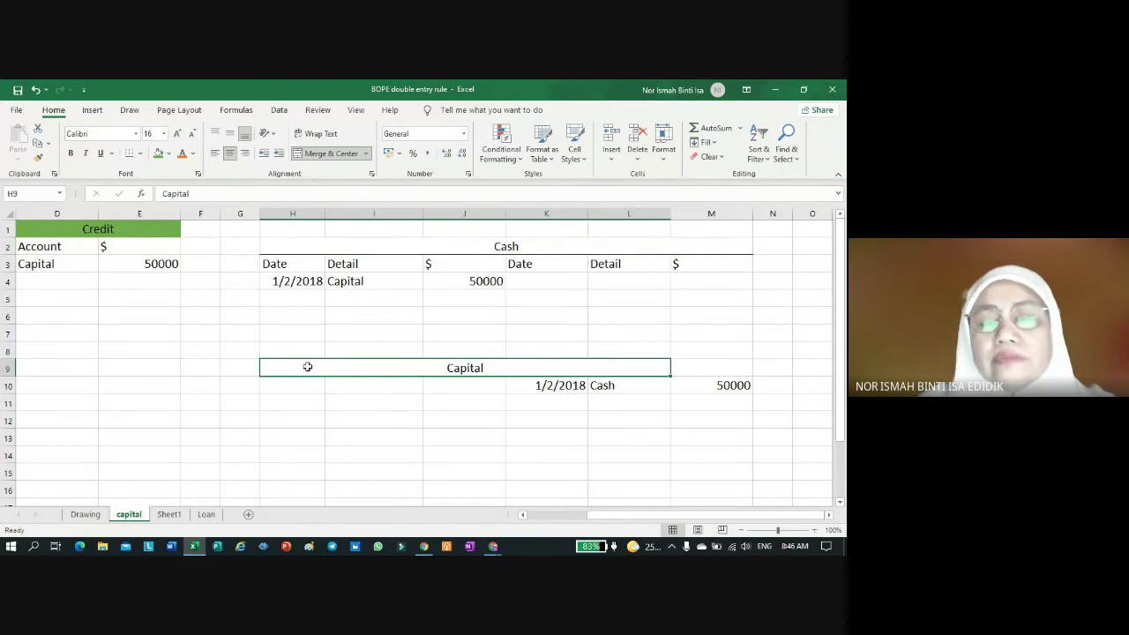
{"action": "key", "text": "ctrl+z"}
{"action": "left_click", "coordinate": [464, 438]}
Step: Change the amounts in the A6 transaction text to $50,000 for the cash and $38,000 for the car
{"action": "scroll", "coordinate": [528, 517], "scroll_direction": "left", "scroll_amount": 3}
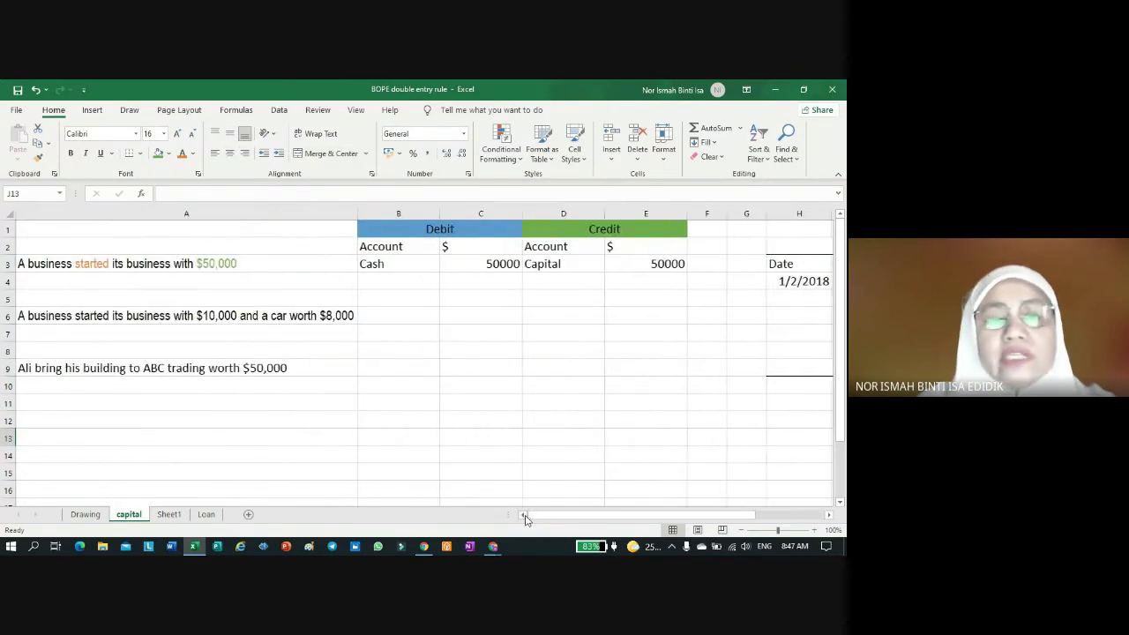
{"action": "left_click", "coordinate": [81, 318]}
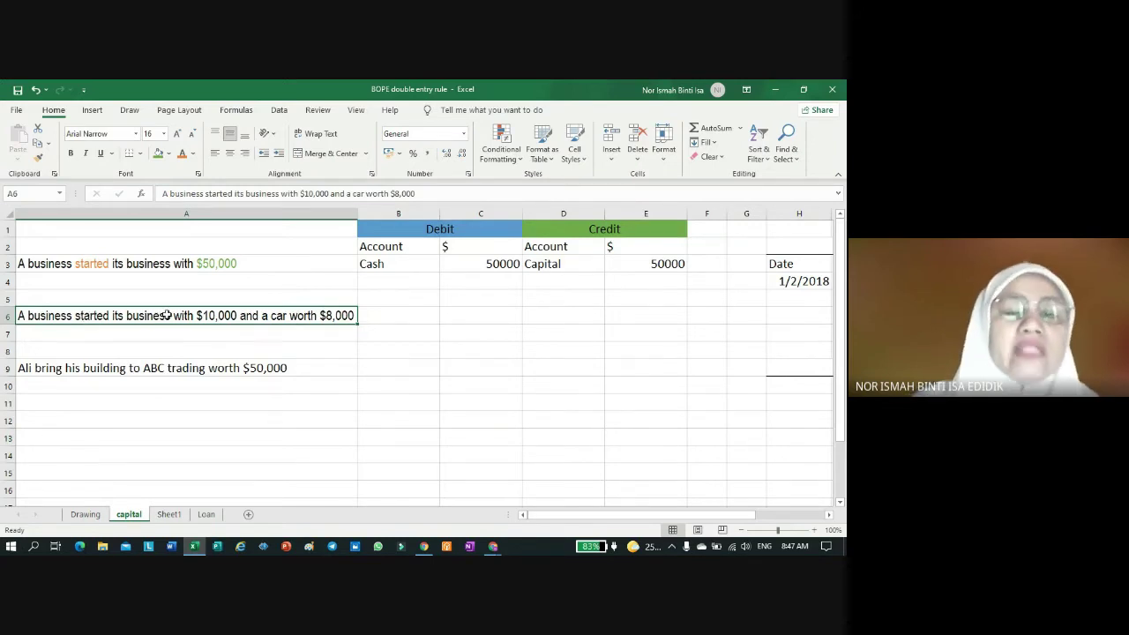
{"action": "left_click", "coordinate": [309, 192]}
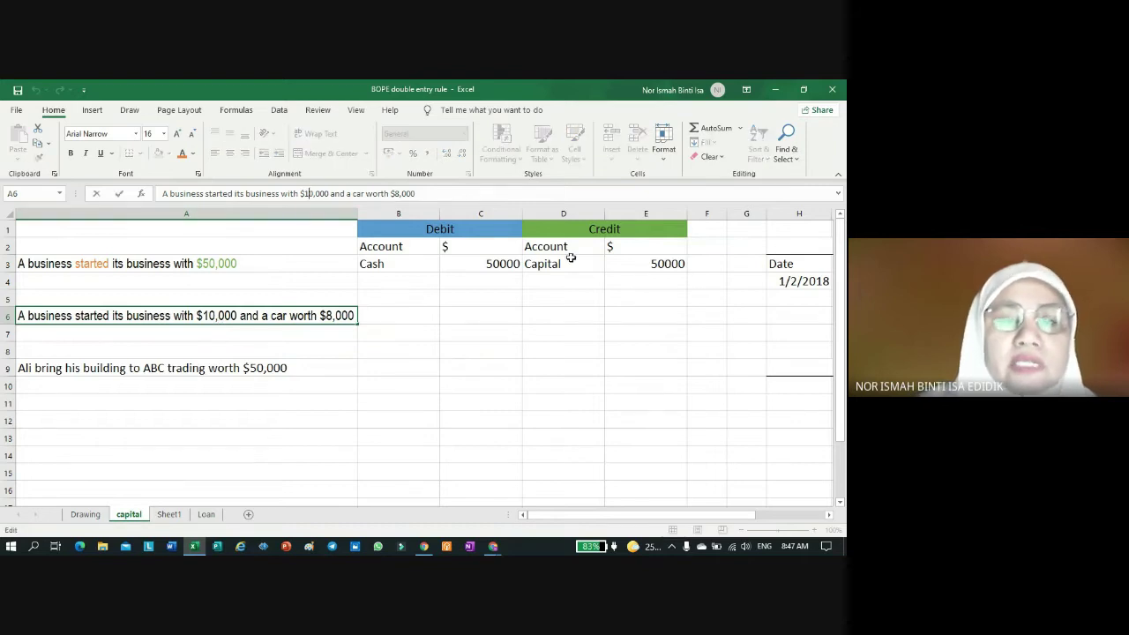
{"action": "key", "text": "BackSpace"}
{"action": "type", "text": "5"}
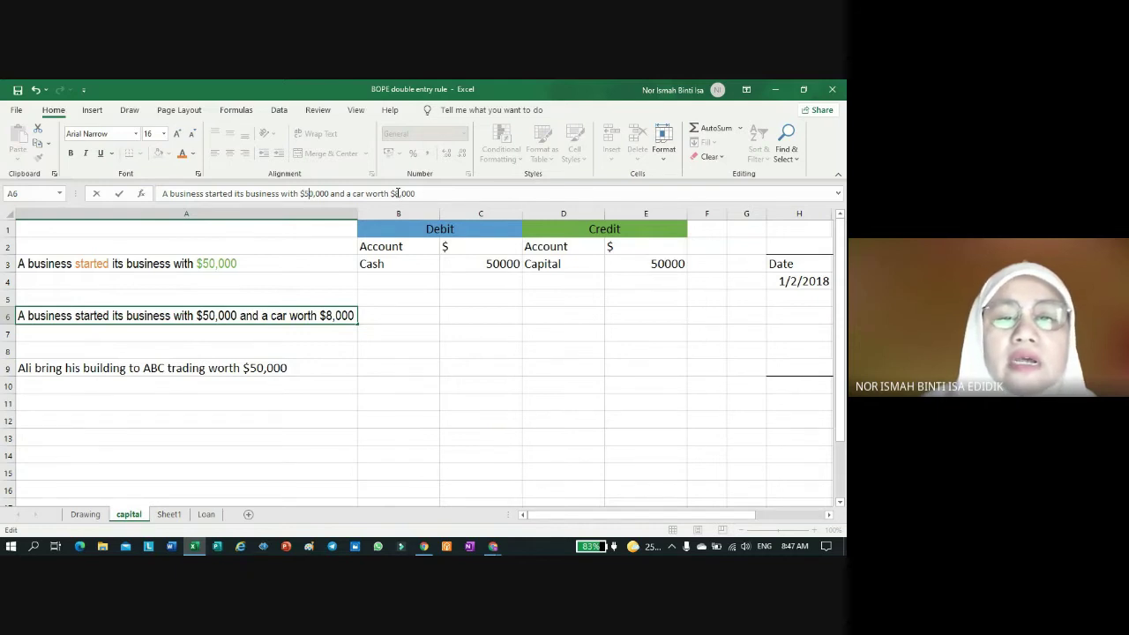
{"action": "type", "text": "3"}
{"action": "key", "text": "Return"}
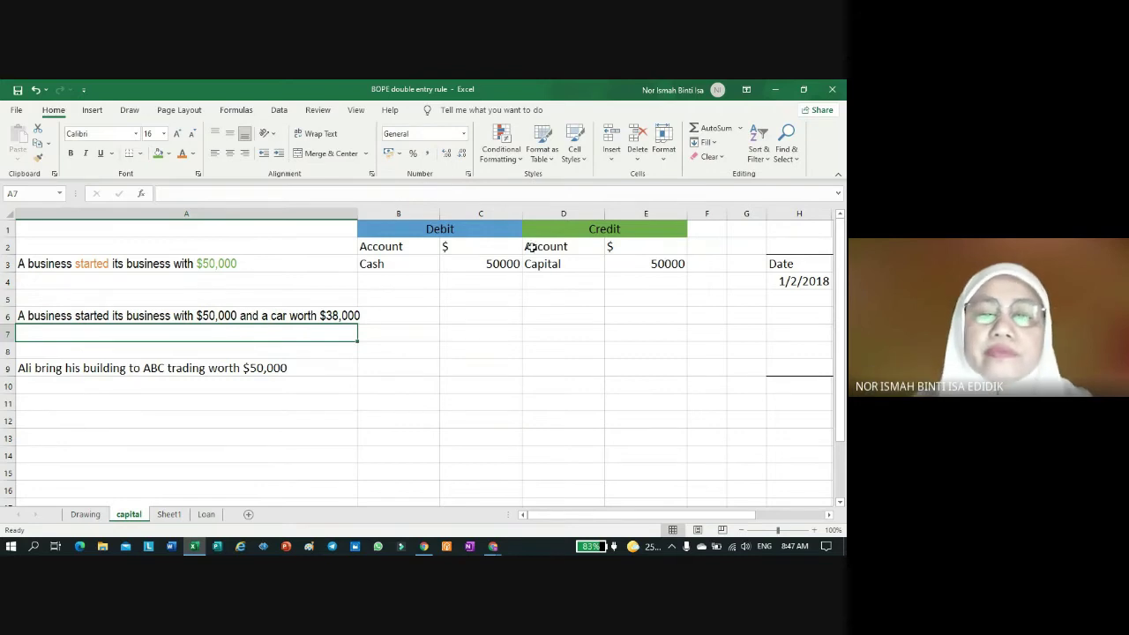
Step: Widen column A slightly so the A6 transaction text fits within its cell
{"action": "left_click", "coordinate": [480, 281]}
{"action": "left_click_drag", "start_coordinate": [351, 213], "coordinate": [357, 213]}
{"action": "left_click", "coordinate": [410, 403]}
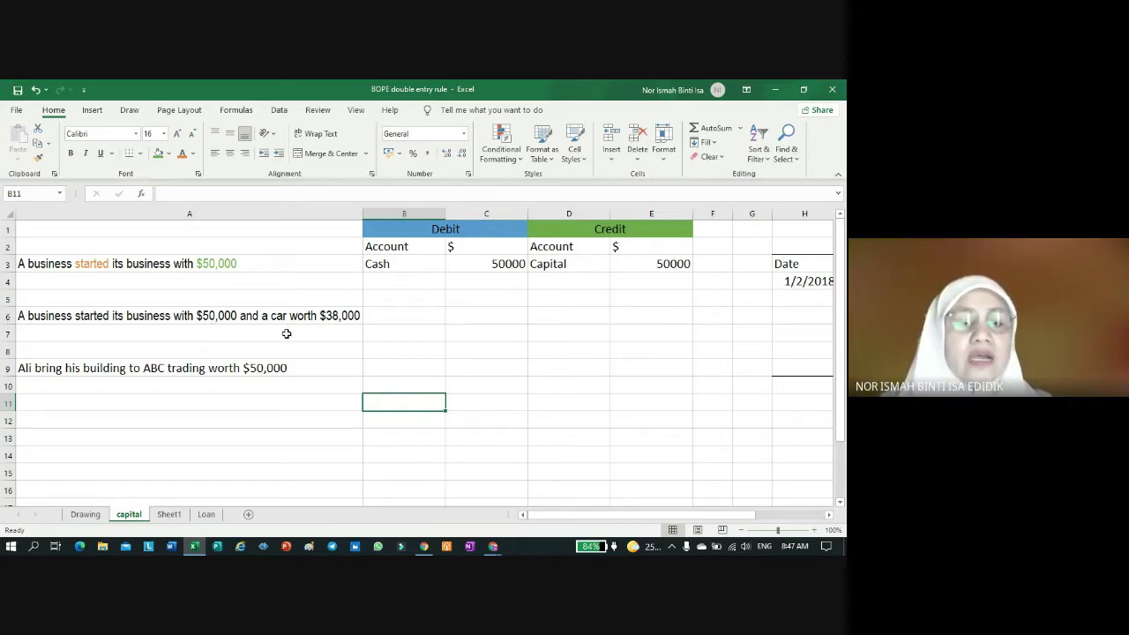
Step: Color the $50,000 amount in the A6 transaction text green
{"action": "left_click", "coordinate": [212, 314]}
{"action": "left_click_drag", "start_coordinate": [301, 194], "coordinate": [325, 194]}
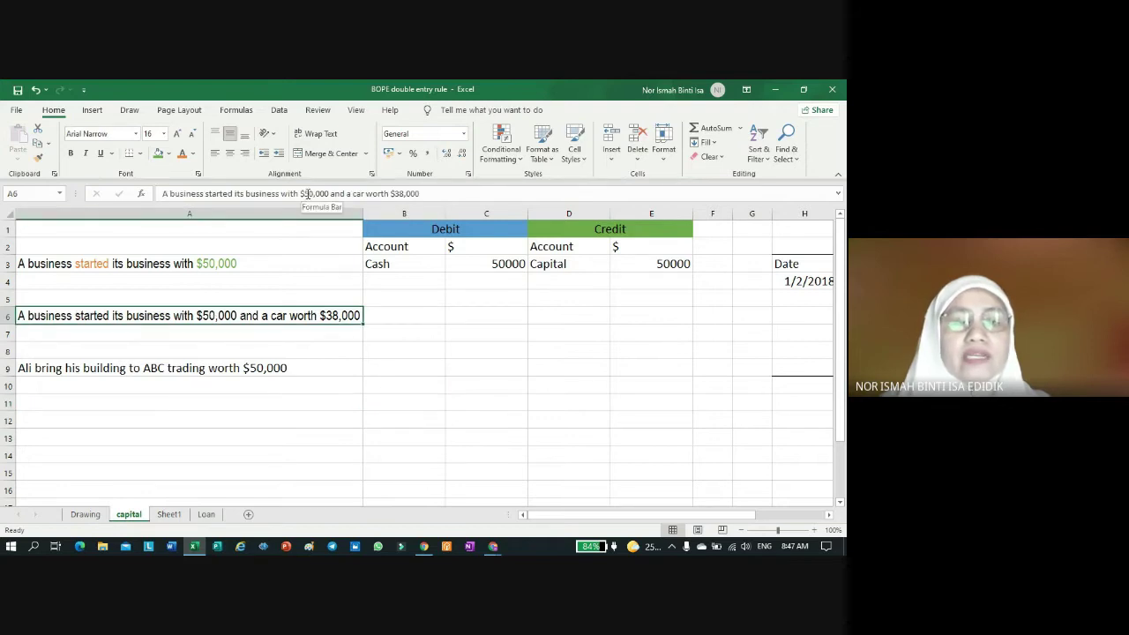
{"action": "left_click", "coordinate": [192, 153]}
{"action": "left_click", "coordinate": [273, 199]}
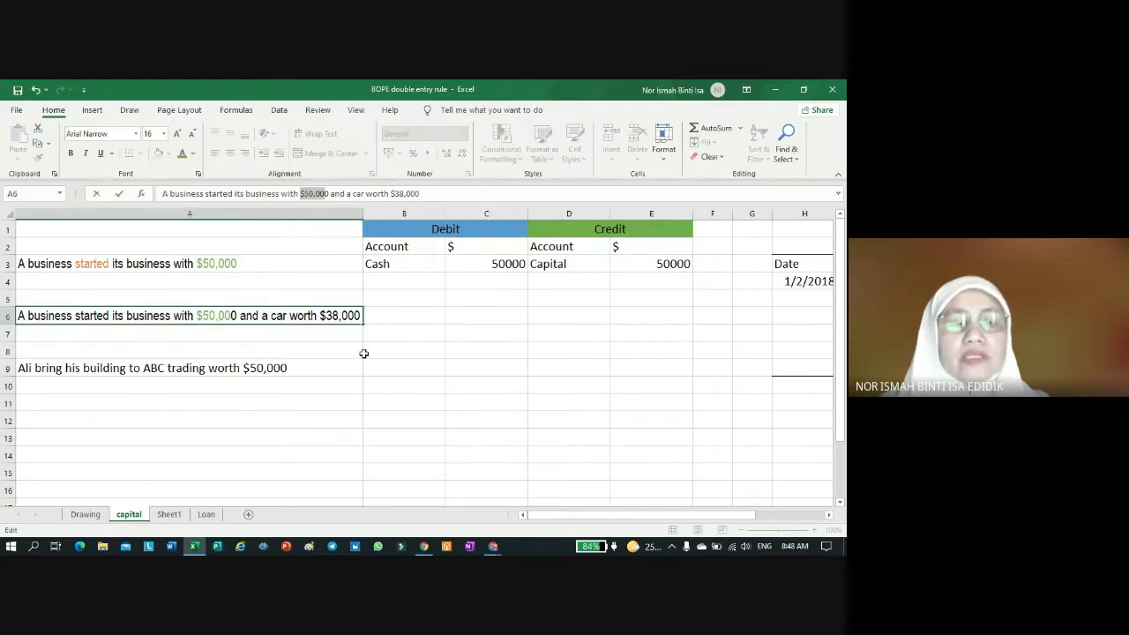
Step: Color the word "car" in the A6 transaction text green
{"action": "left_click", "coordinate": [275, 315]}
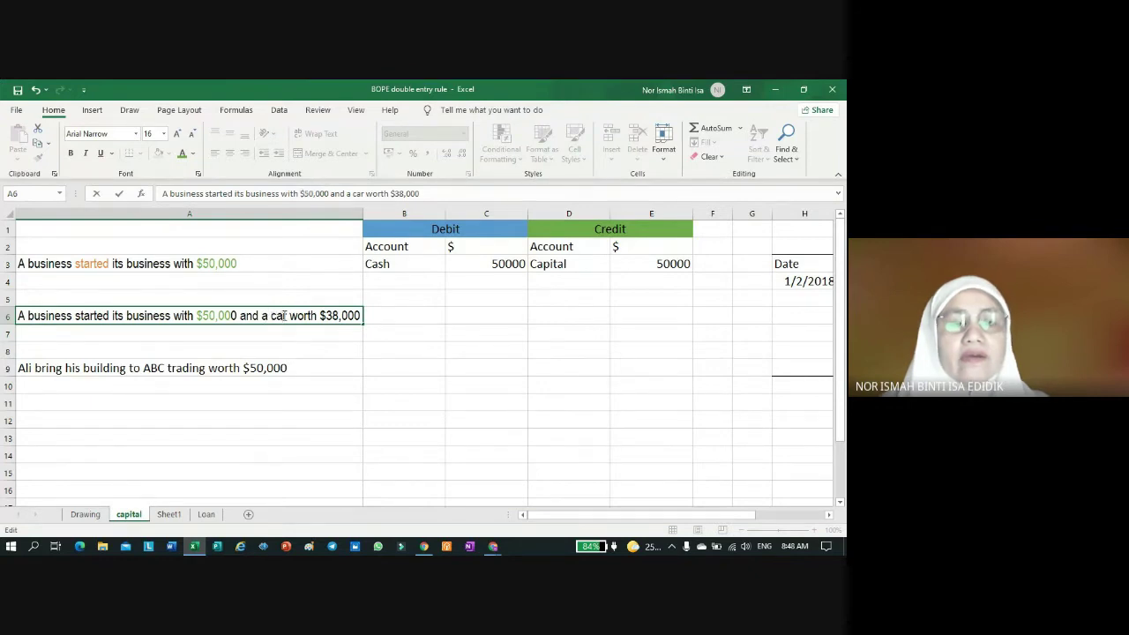
{"action": "left_click_drag", "start_coordinate": [272, 315], "coordinate": [288, 314]}
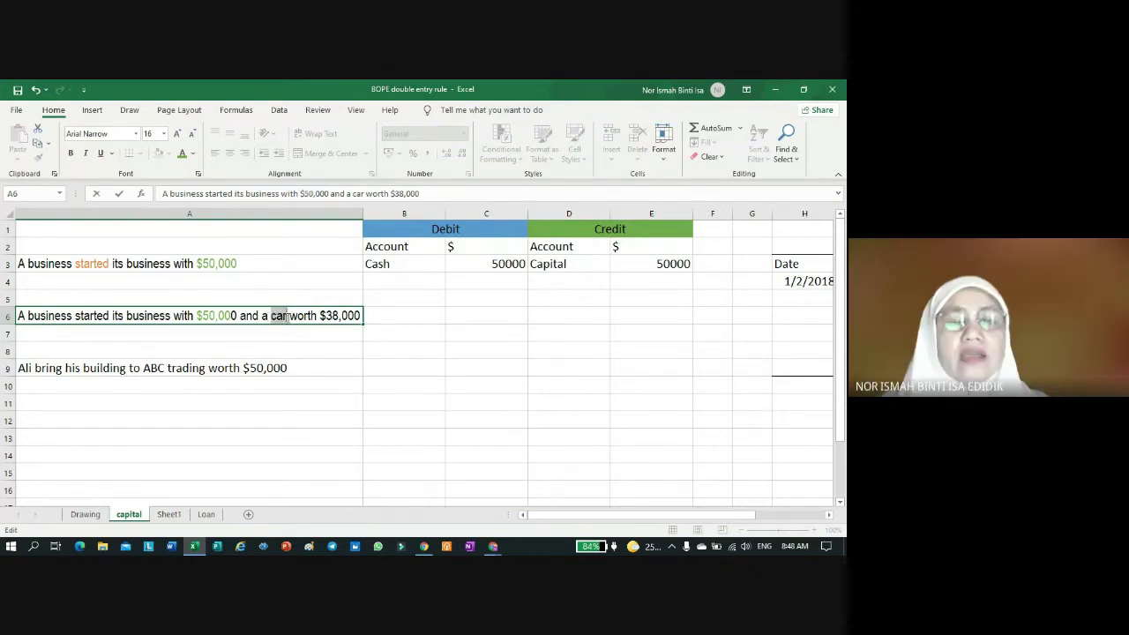
{"action": "left_click", "coordinate": [288, 314]}
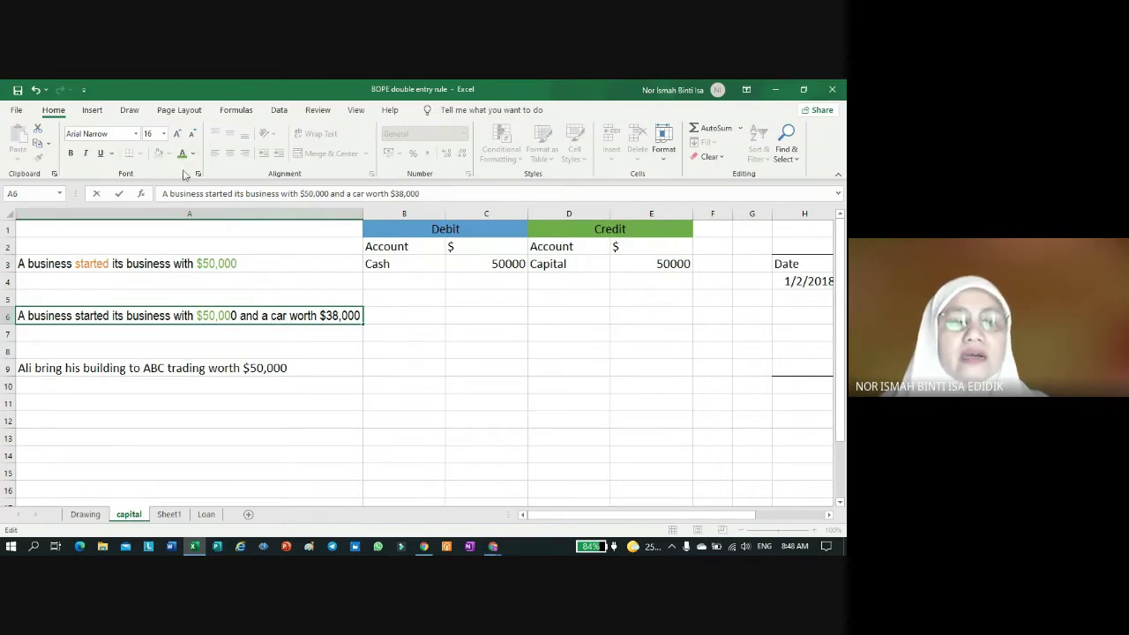
{"action": "left_click_drag", "start_coordinate": [271, 314], "coordinate": [285, 314]}
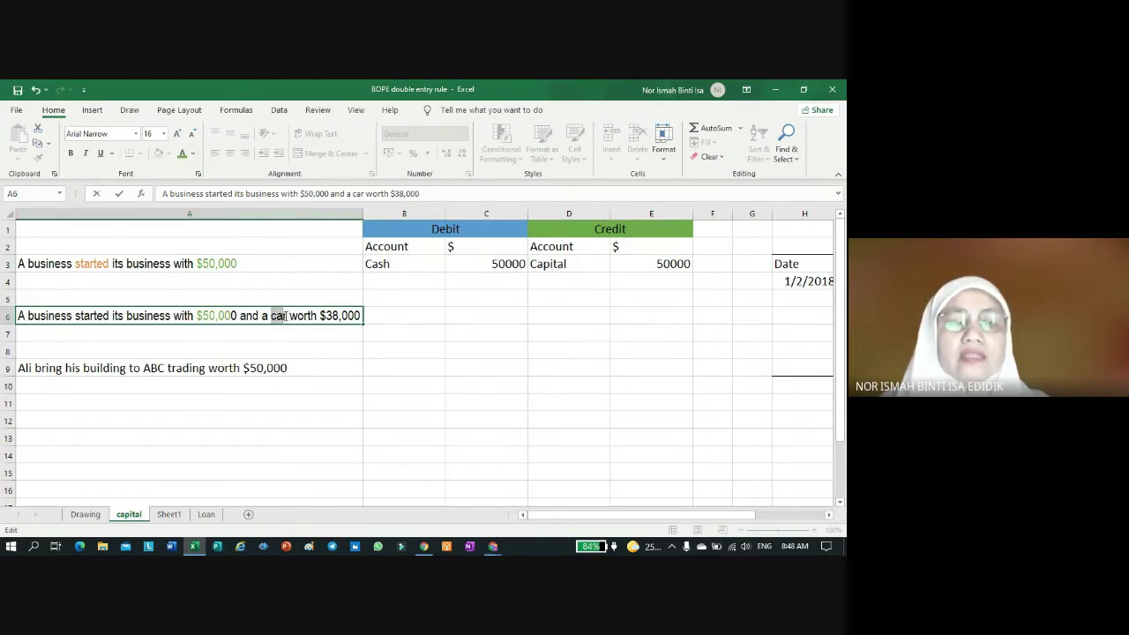
{"action": "left_click", "coordinate": [182, 153]}
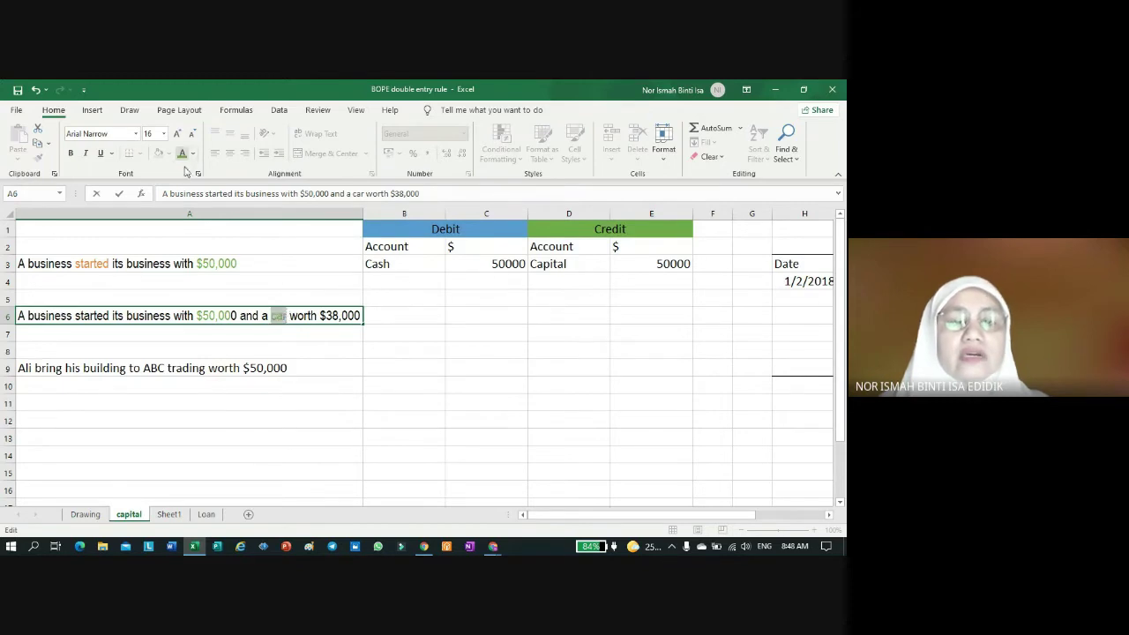
{"action": "left_click", "coordinate": [323, 396]}
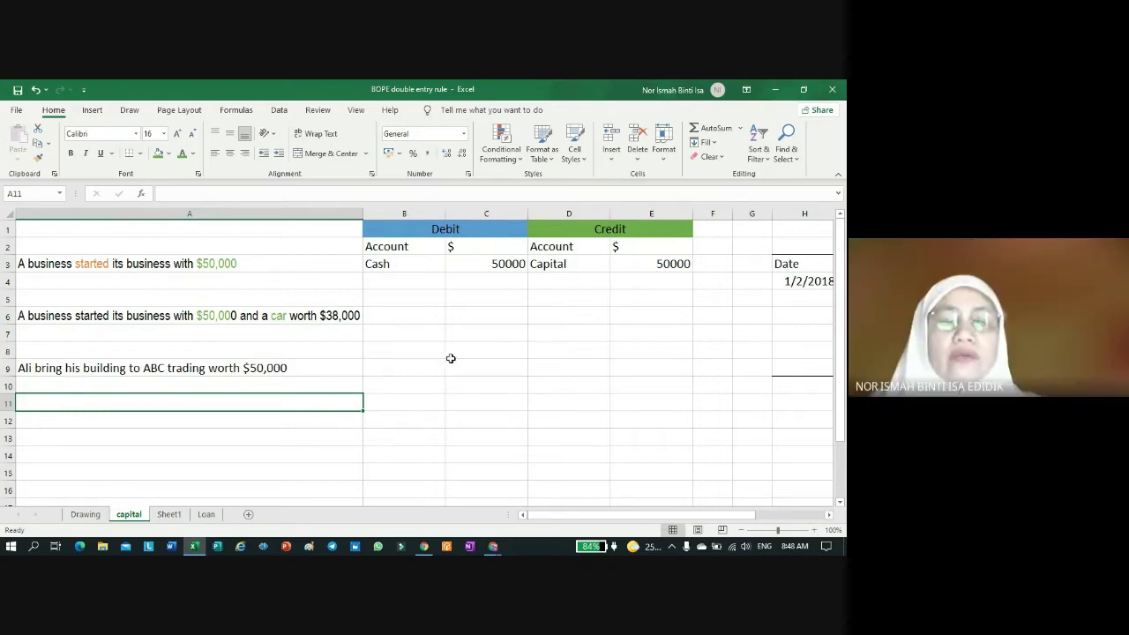
Step: Enter the debit accounts Cash in B6 and Vehicle in B7 for the cash-and-car transaction
{"action": "left_click", "coordinate": [399, 318]}
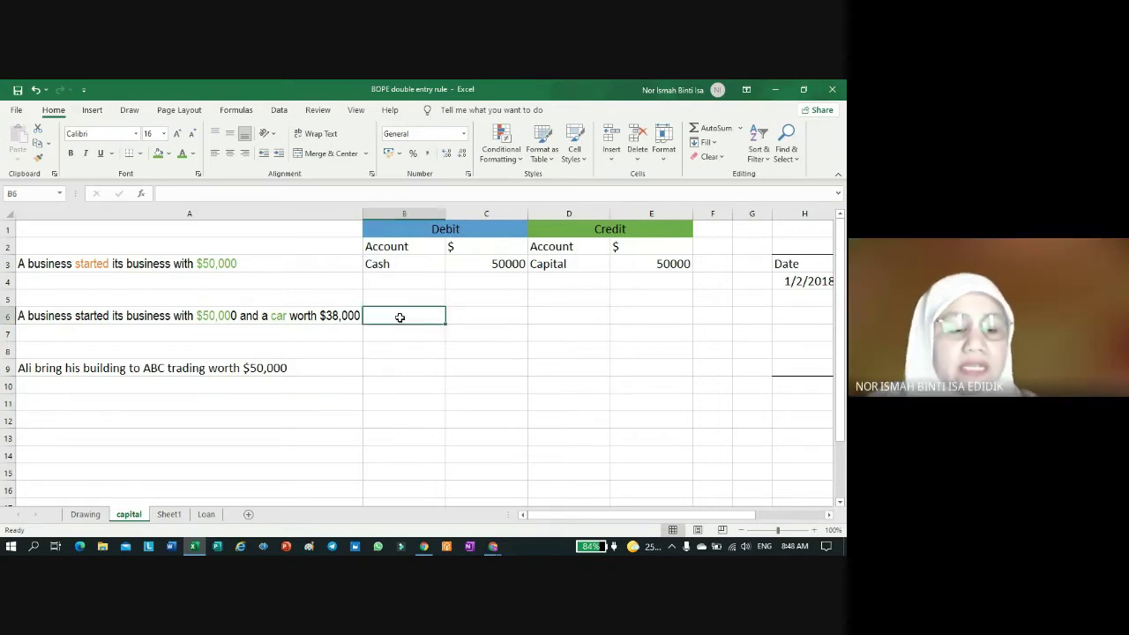
{"action": "type", "text": "Cas"}
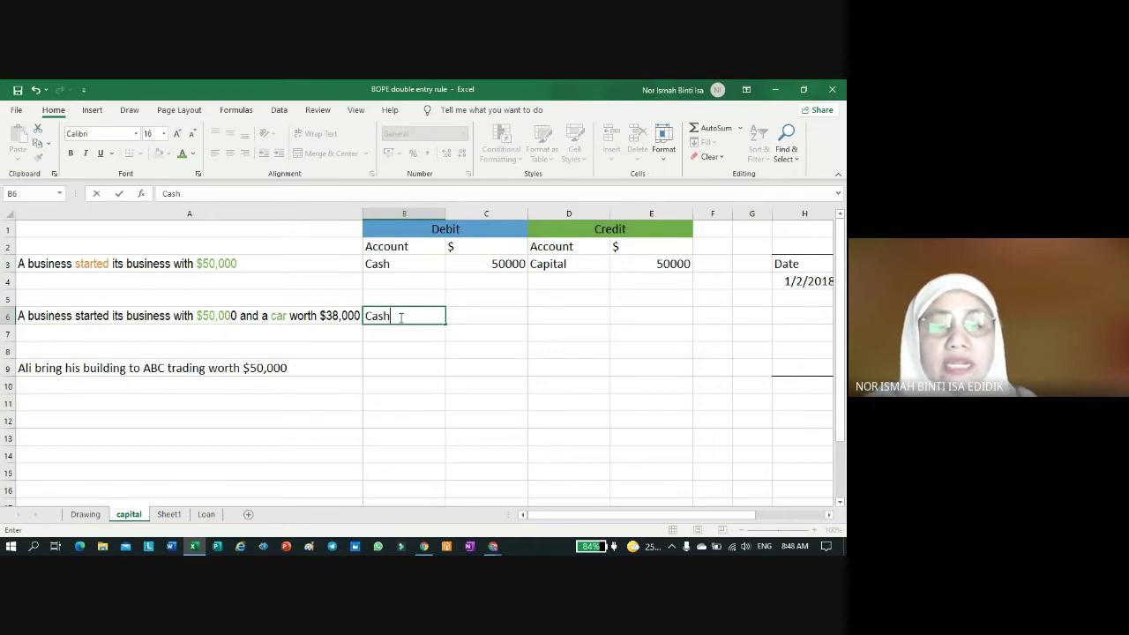
{"action": "type", "text": "h"}
{"action": "key", "text": "Return"}
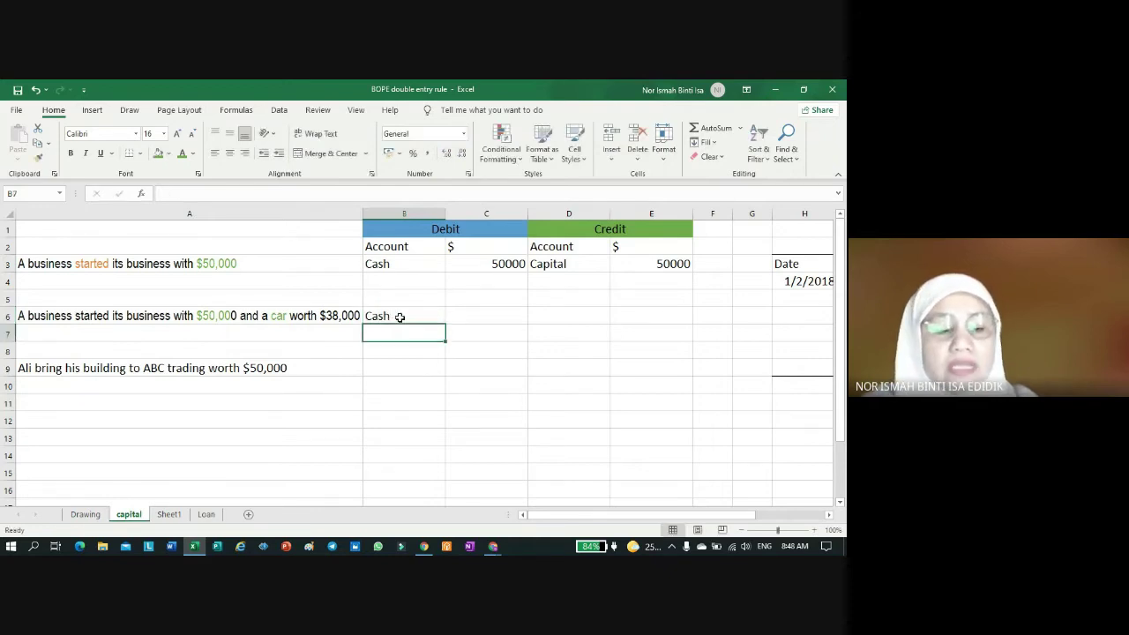
{"action": "type", "text": "Vehi"}
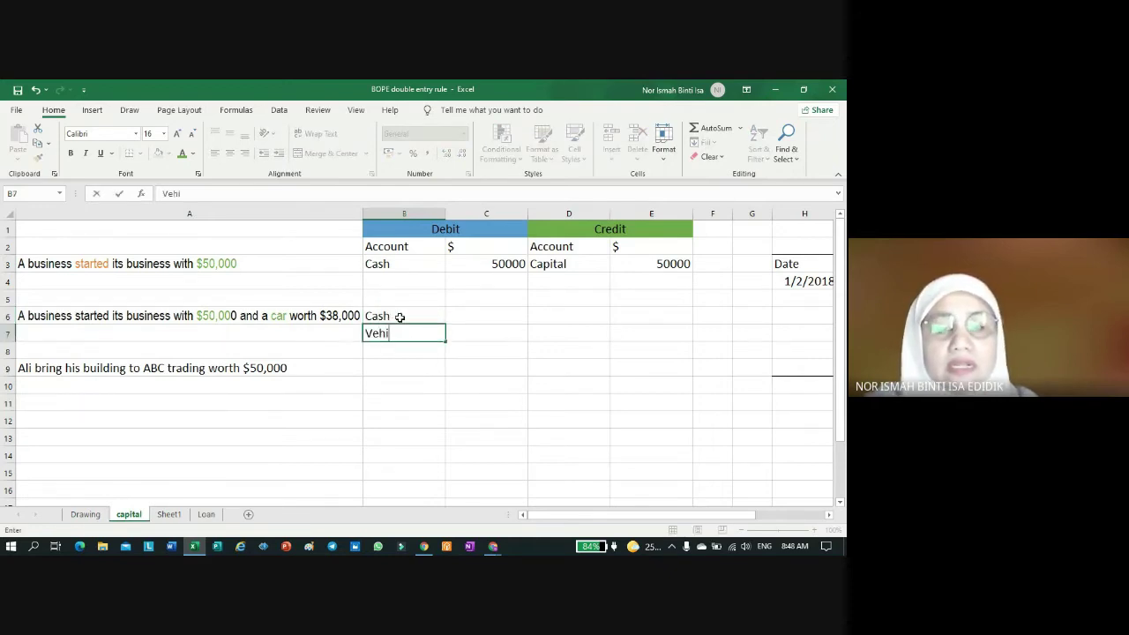
{"action": "type", "text": "cle"}
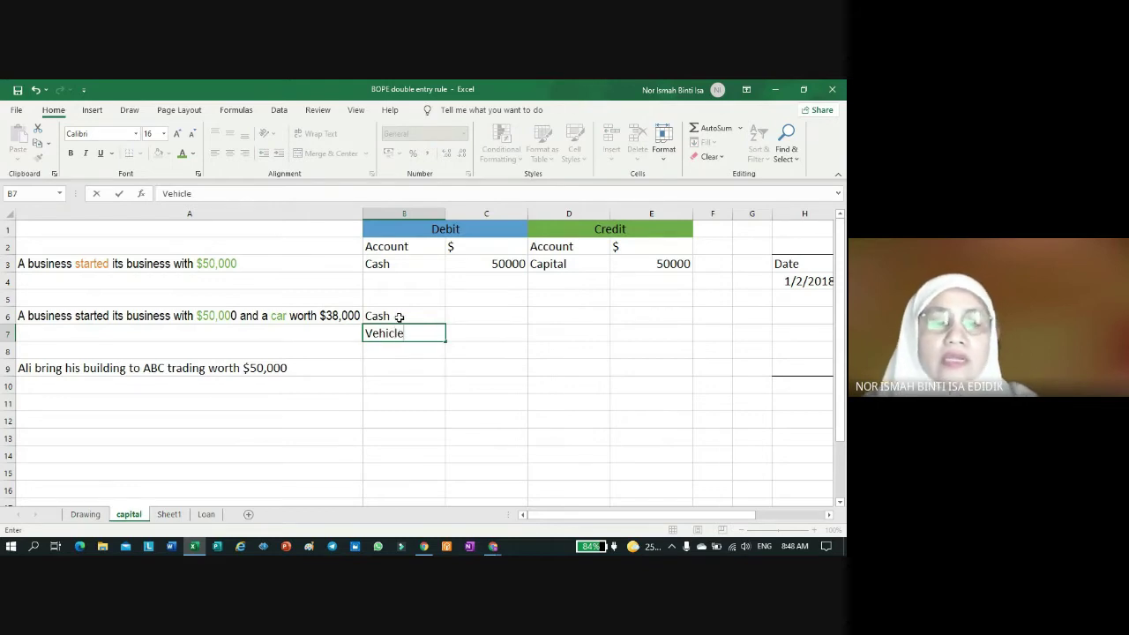
Step: Enter the debit amounts 50000 for Cash in C6 and 38000 for Vehicle in C7
{"action": "left_click", "coordinate": [484, 318]}
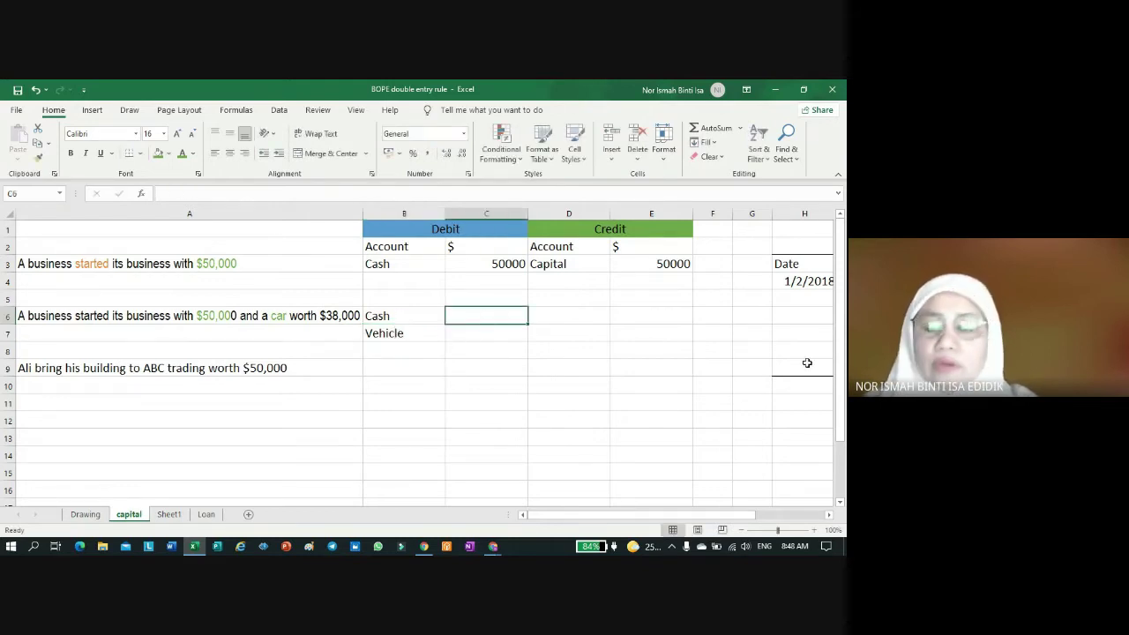
{"action": "type", "text": "50000"}
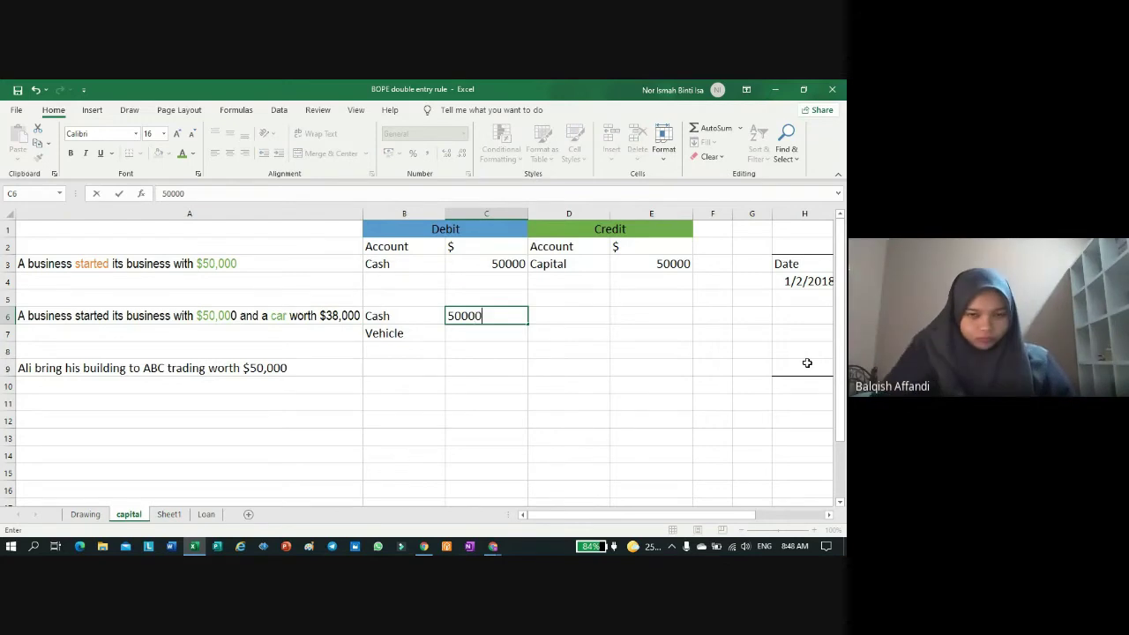
{"action": "key", "text": "Tab"}
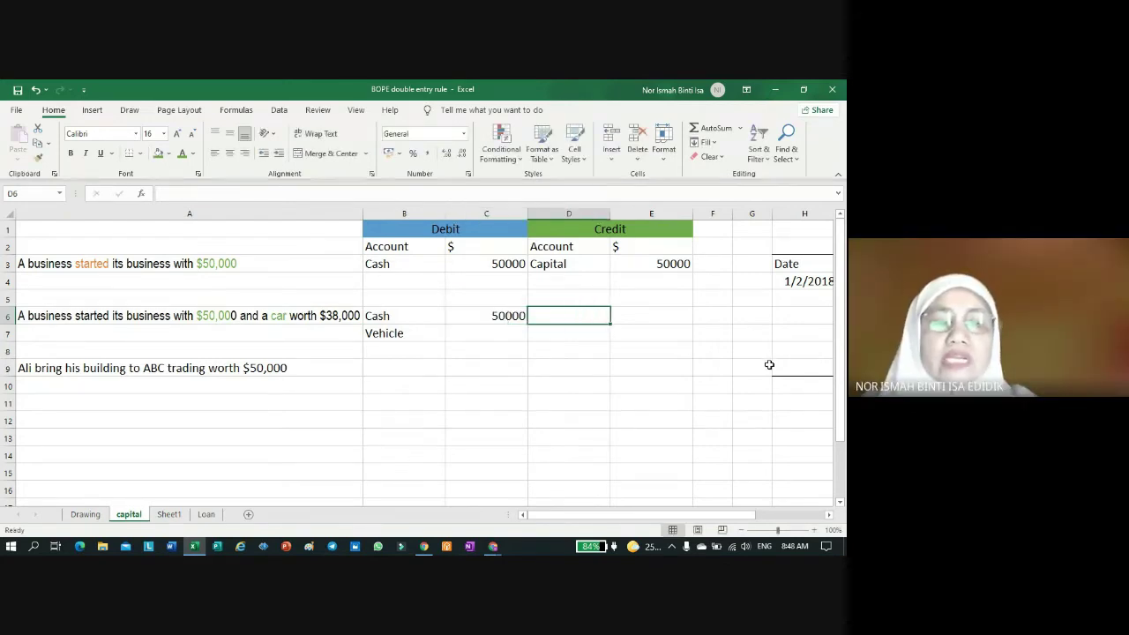
{"action": "left_click", "coordinate": [509, 333]}
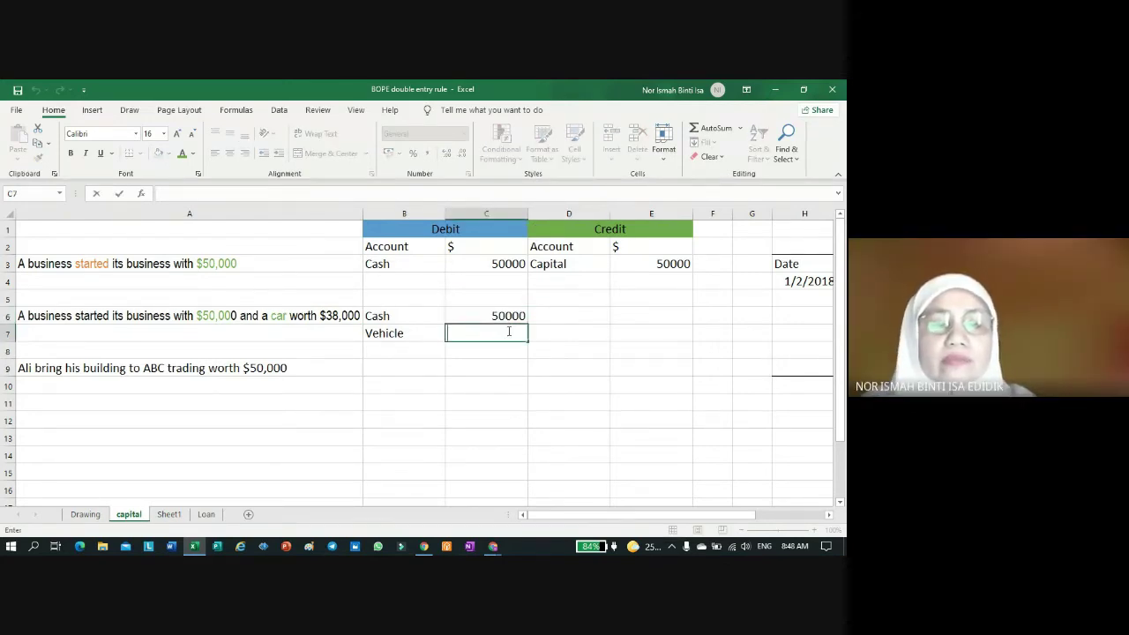
{"action": "type", "text": "38000"}
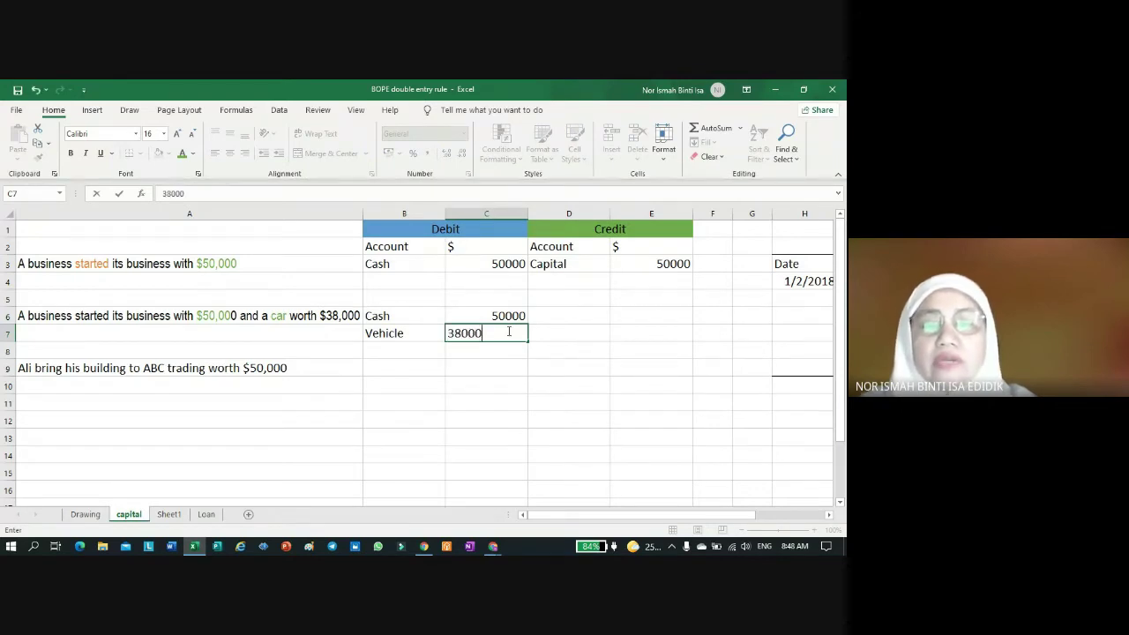
{"action": "key", "text": "Return"}
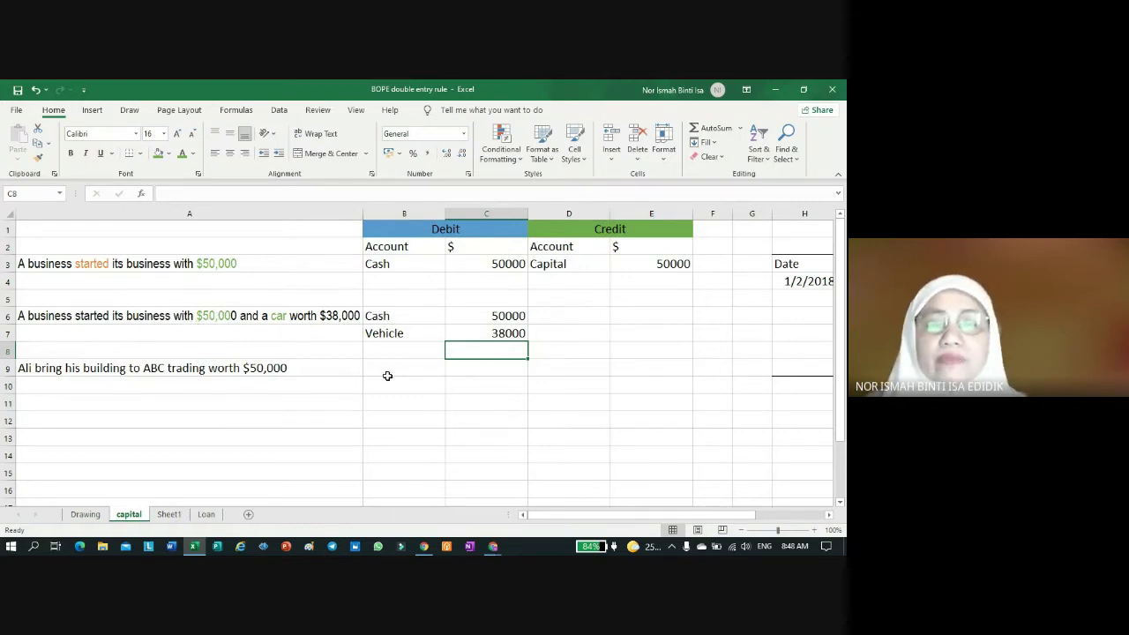
Step: Enter Capital as the credit account in D6 for the cash-and-car transaction
{"action": "left_click", "coordinate": [577, 318]}
{"action": "type", "text": "Capita"}
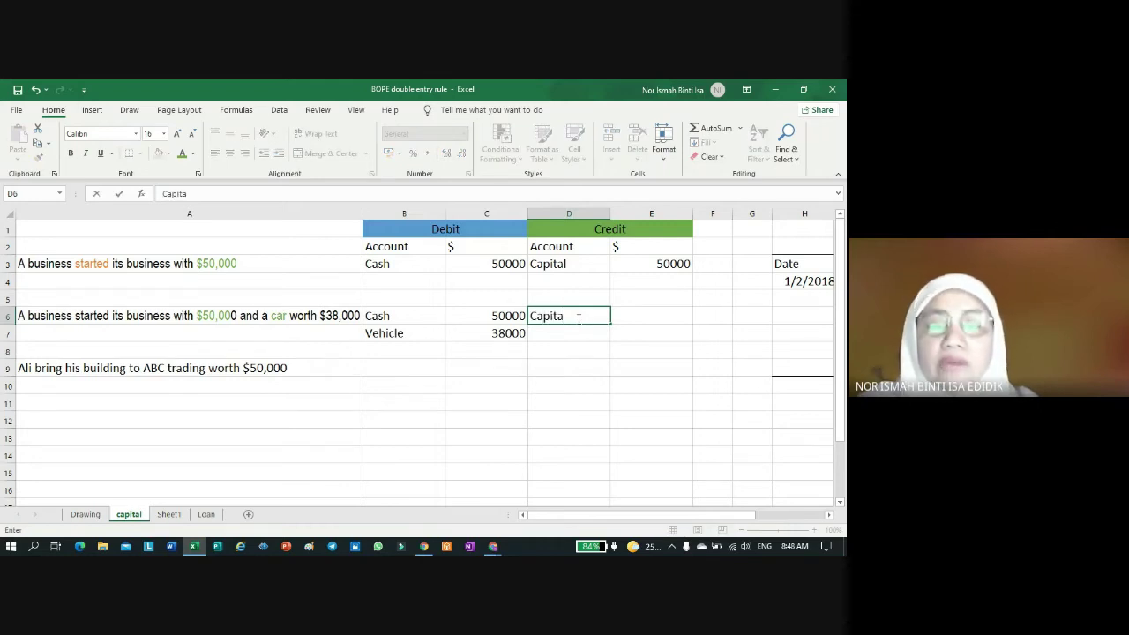
{"action": "type", "text": "l"}
{"action": "left_click", "coordinate": [660, 364]}
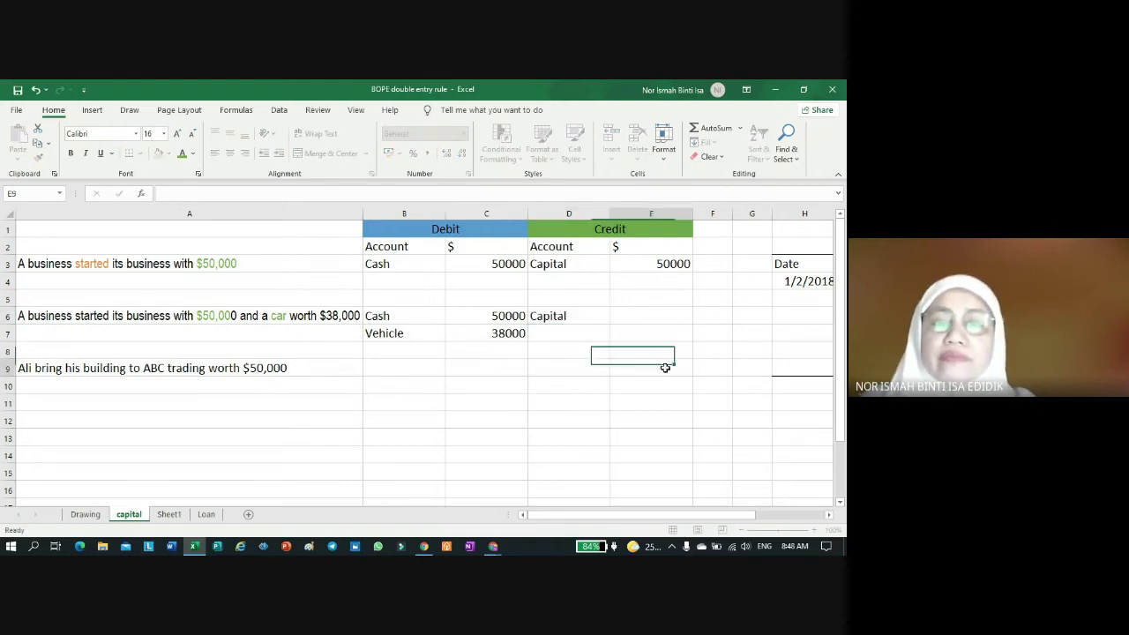
Step: Calculate the Capital credit amount in E6 with the formula +C6+C7
{"action": "left_click", "coordinate": [664, 312]}
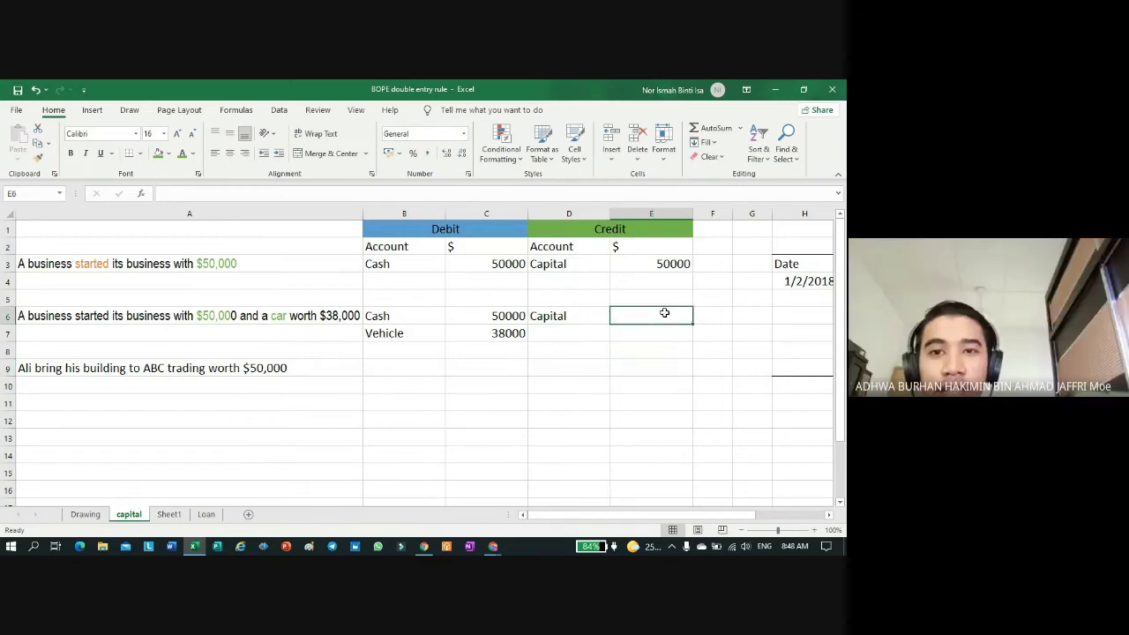
{"action": "type", "text": "+"}
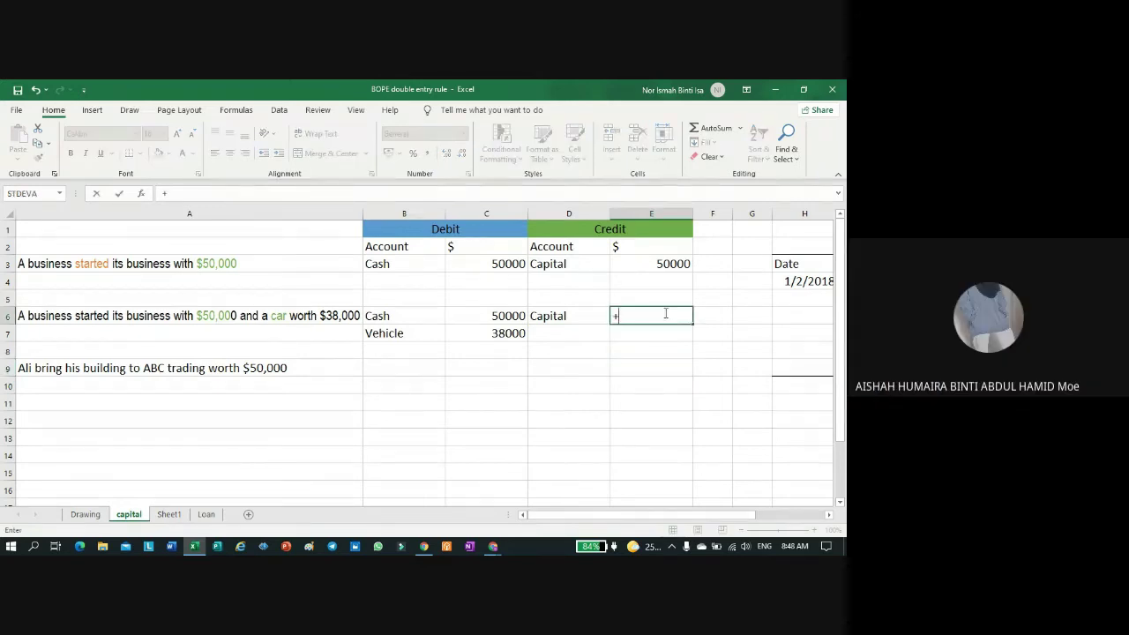
{"action": "left_click", "coordinate": [495, 315]}
{"action": "type", "text": "+"}
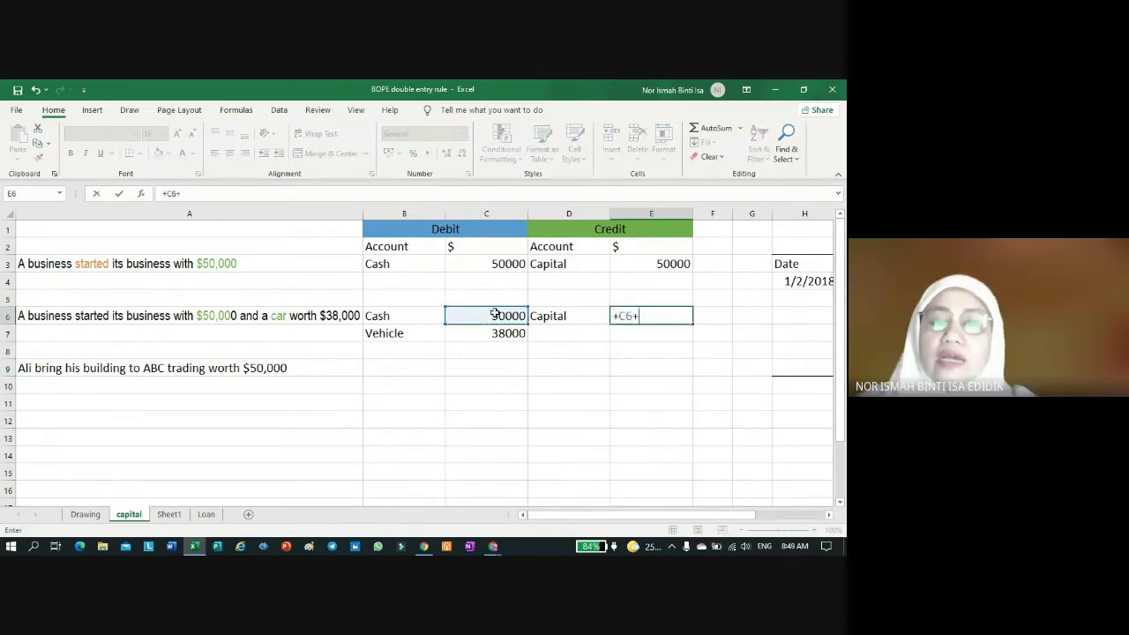
{"action": "left_click", "coordinate": [504, 332]}
{"action": "key", "text": "Return"}
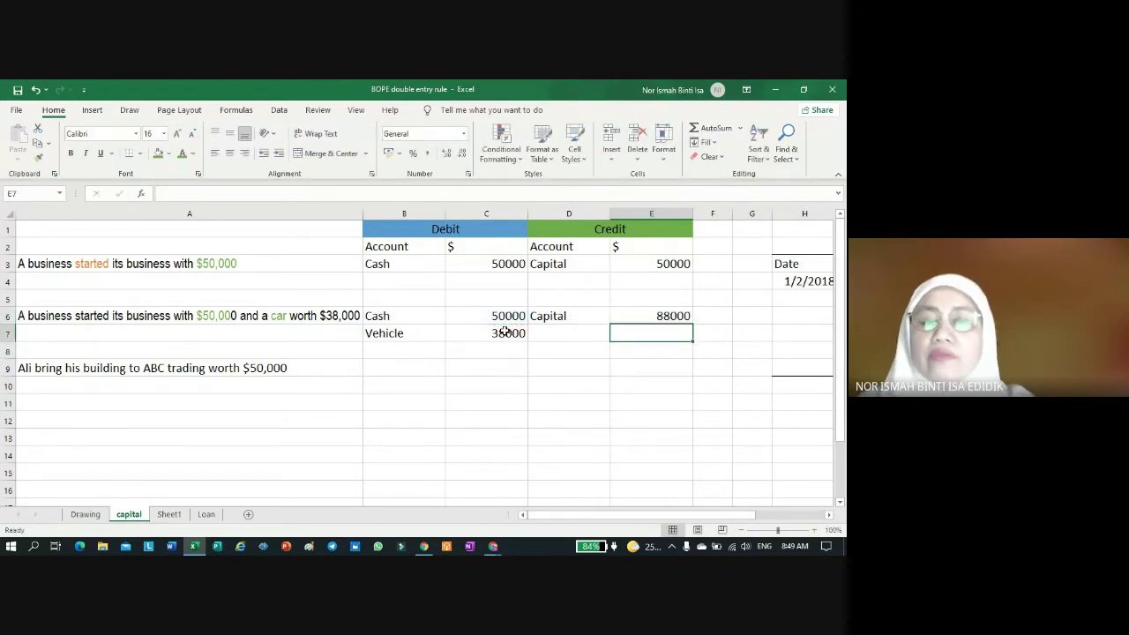
Step: Apply a bottom double border to the debit amount in J4 of the Cash ledger account
{"action": "scroll", "coordinate": [829, 520], "scroll_direction": "right", "scroll_amount": 3}
{"action": "left_click", "coordinate": [828, 517]}
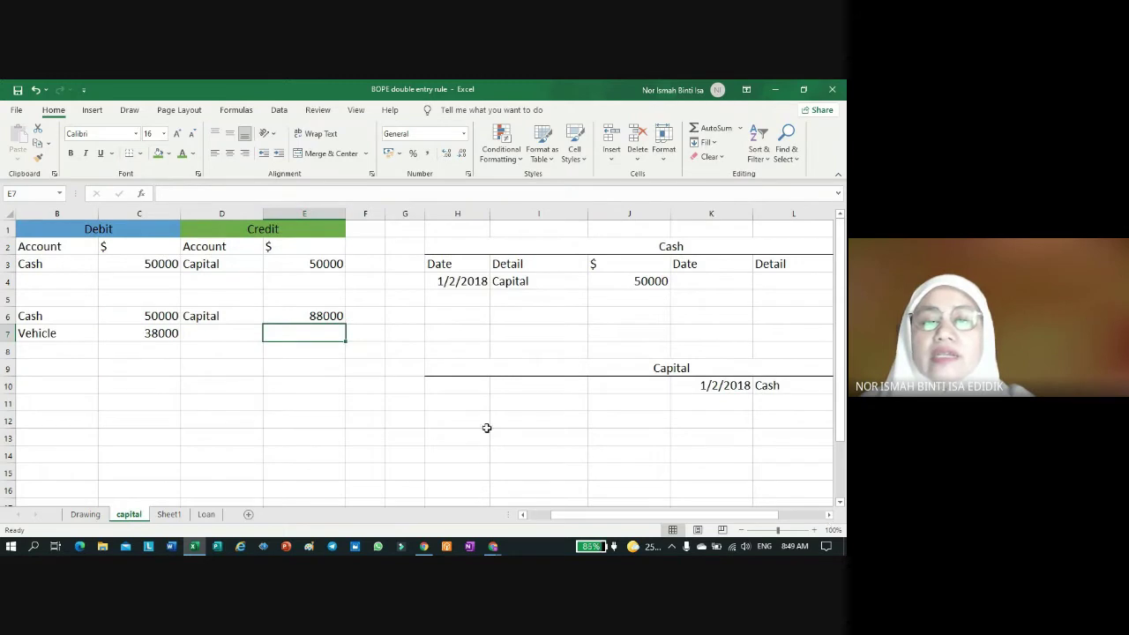
{"action": "left_click", "coordinate": [456, 299]}
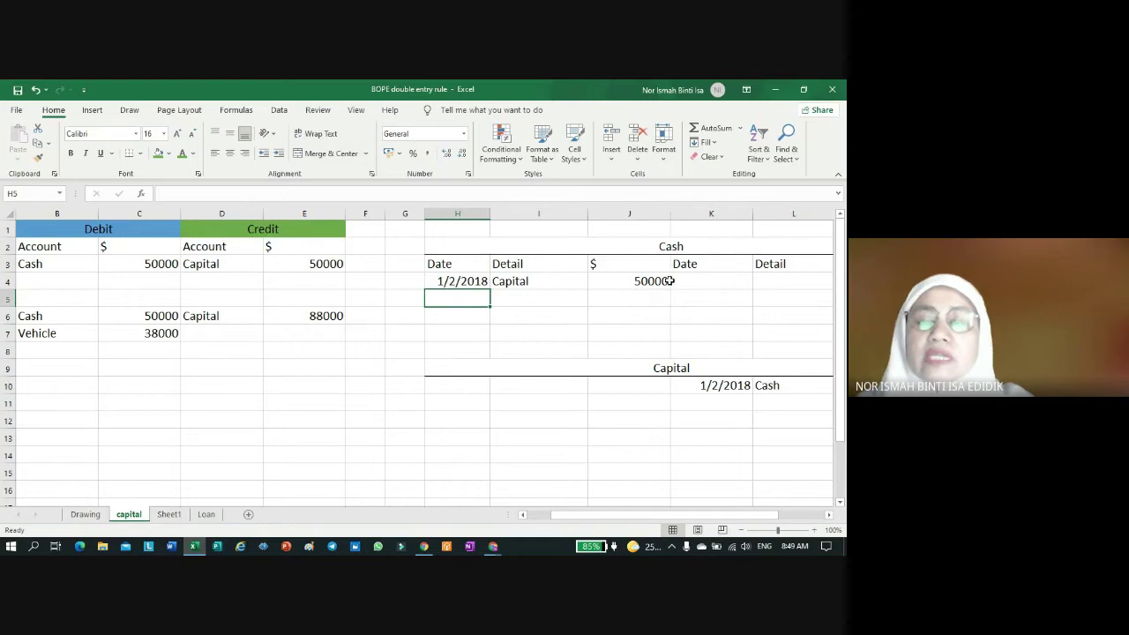
{"action": "left_click", "coordinate": [626, 279]}
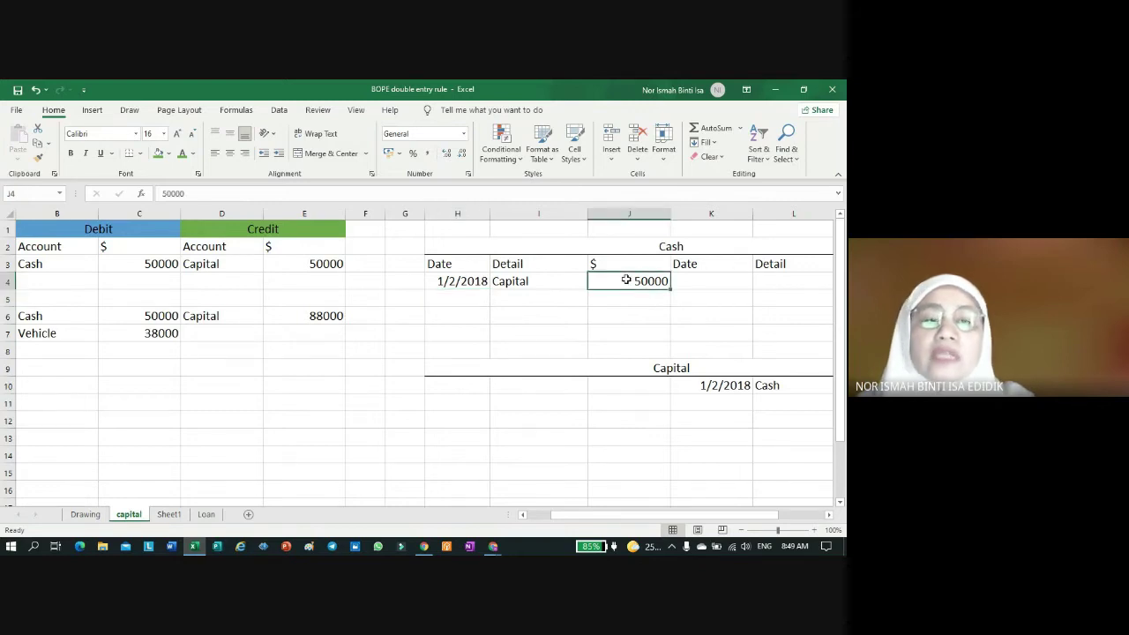
{"action": "left_click", "coordinate": [139, 153]}
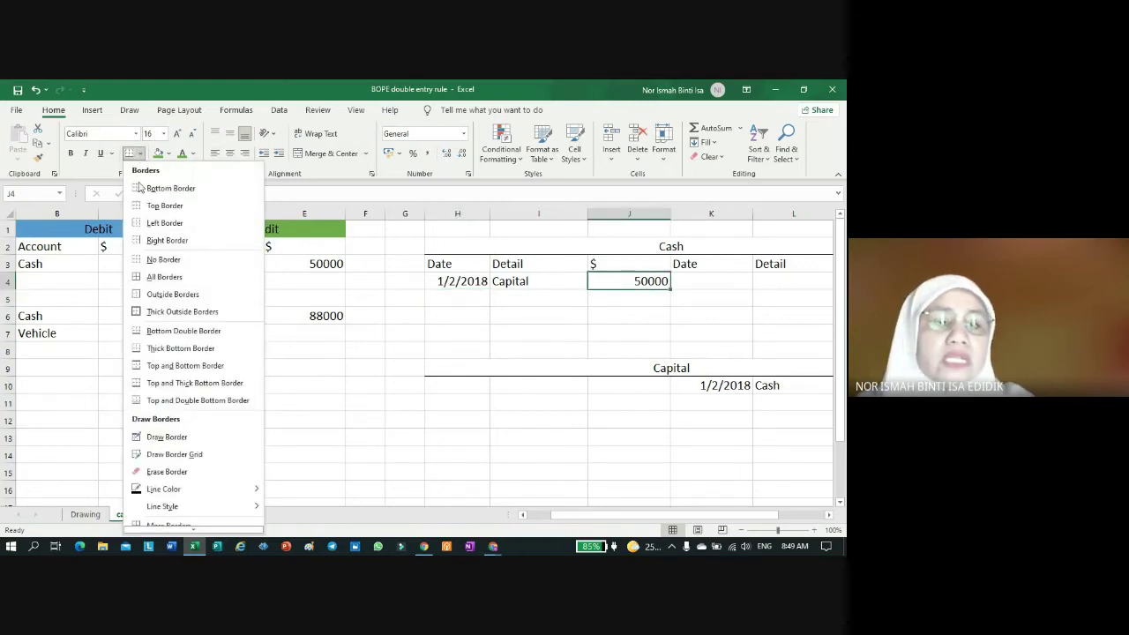
{"action": "left_click", "coordinate": [144, 338]}
{"action": "left_click", "coordinate": [784, 281]}
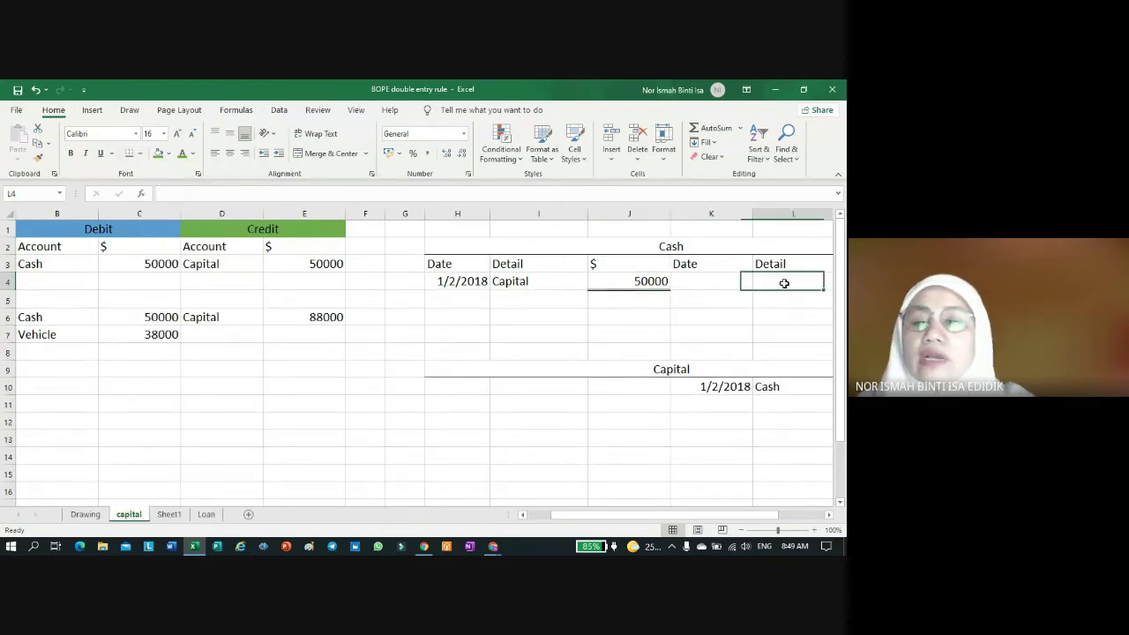
{"action": "scroll", "coordinate": [448, 275], "scroll_direction": "right", "scroll_amount": 3}
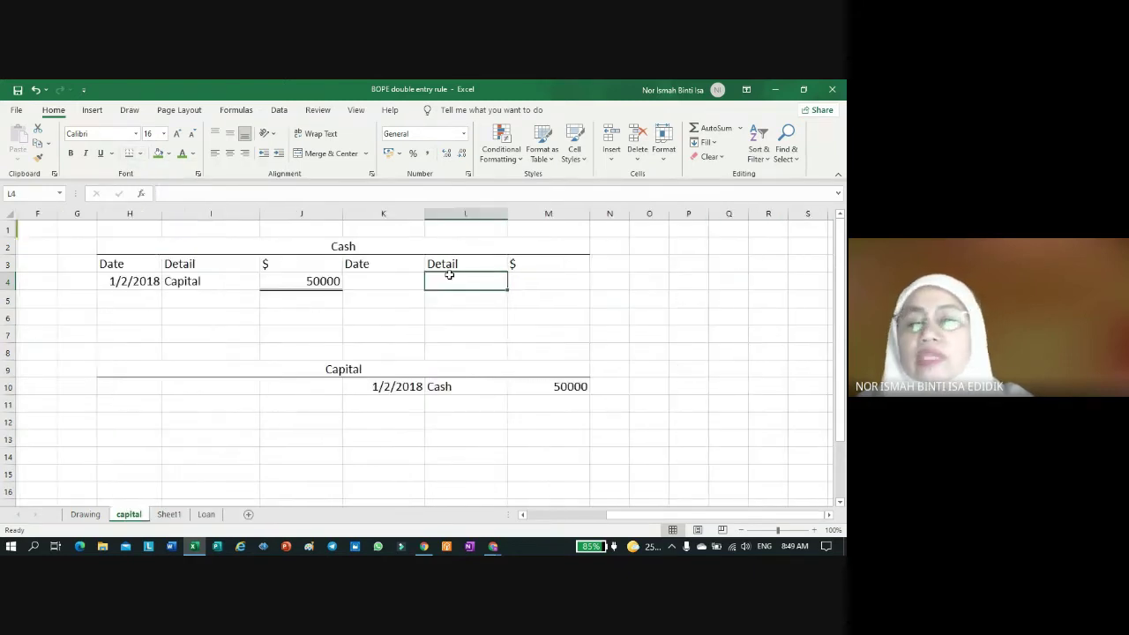
{"action": "left_click", "coordinate": [128, 153]}
{"action": "left_click", "coordinate": [586, 322]}
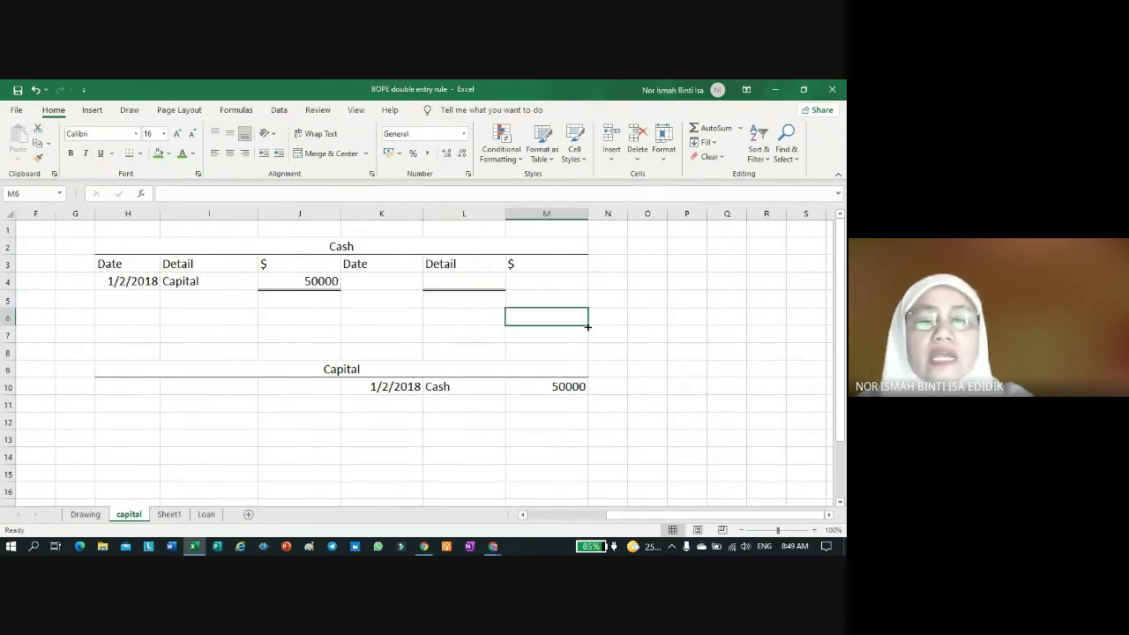
{"action": "left_click", "coordinate": [34, 89]}
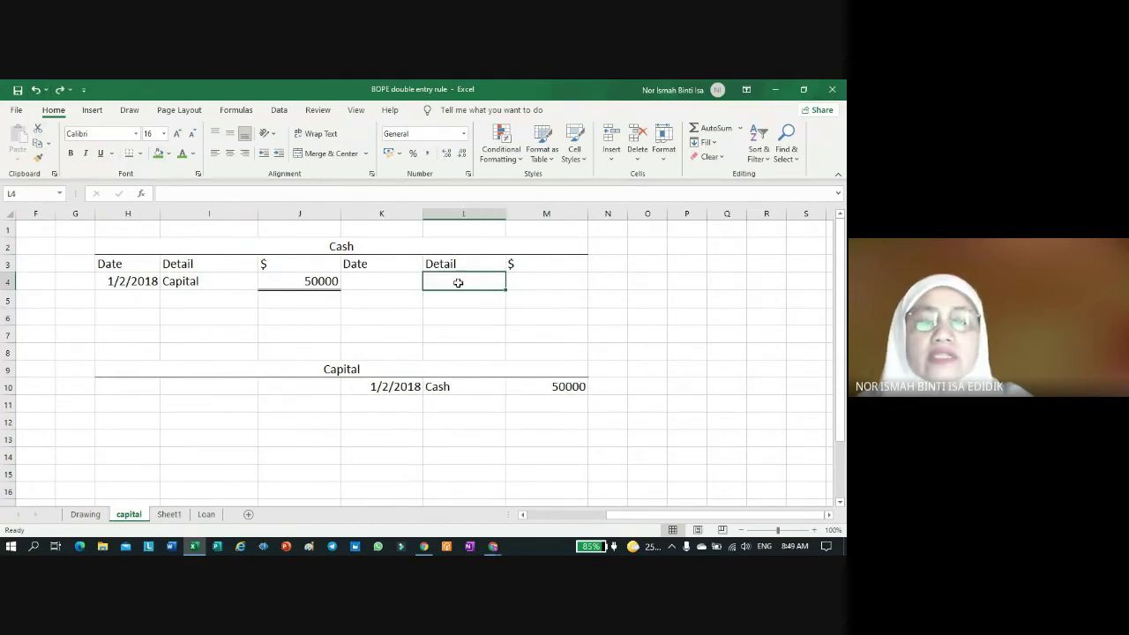
Step: Apply a bottom double border to credit amount cell M4 of the Cash account and enter 50000 in it
{"action": "left_click", "coordinate": [540, 287]}
{"action": "left_click", "coordinate": [129, 153]}
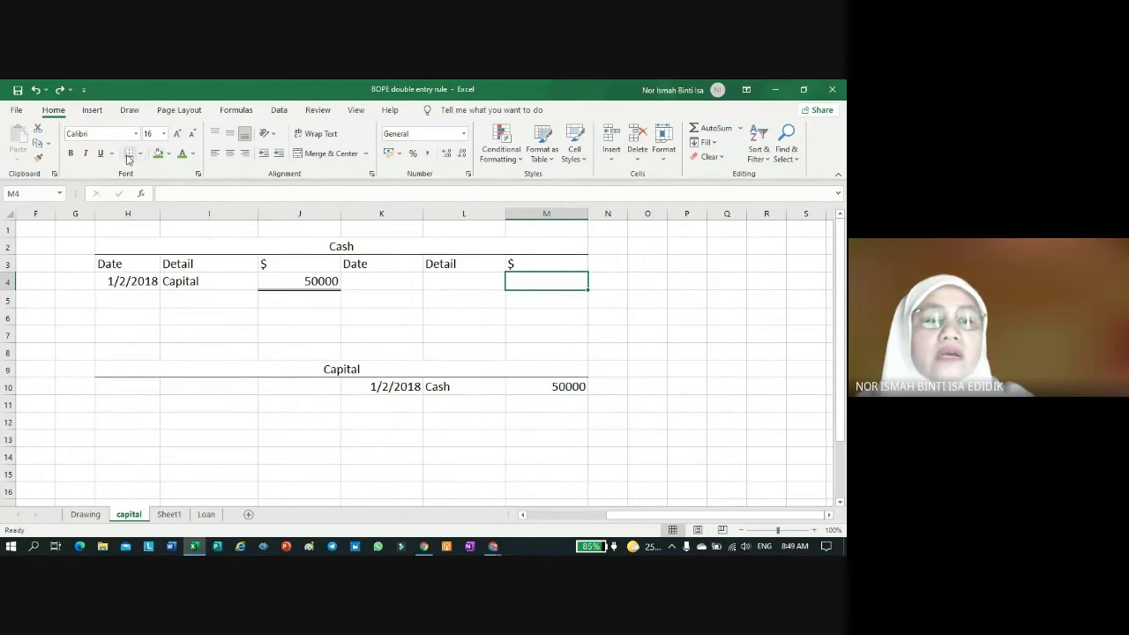
{"action": "left_click", "coordinate": [609, 337]}
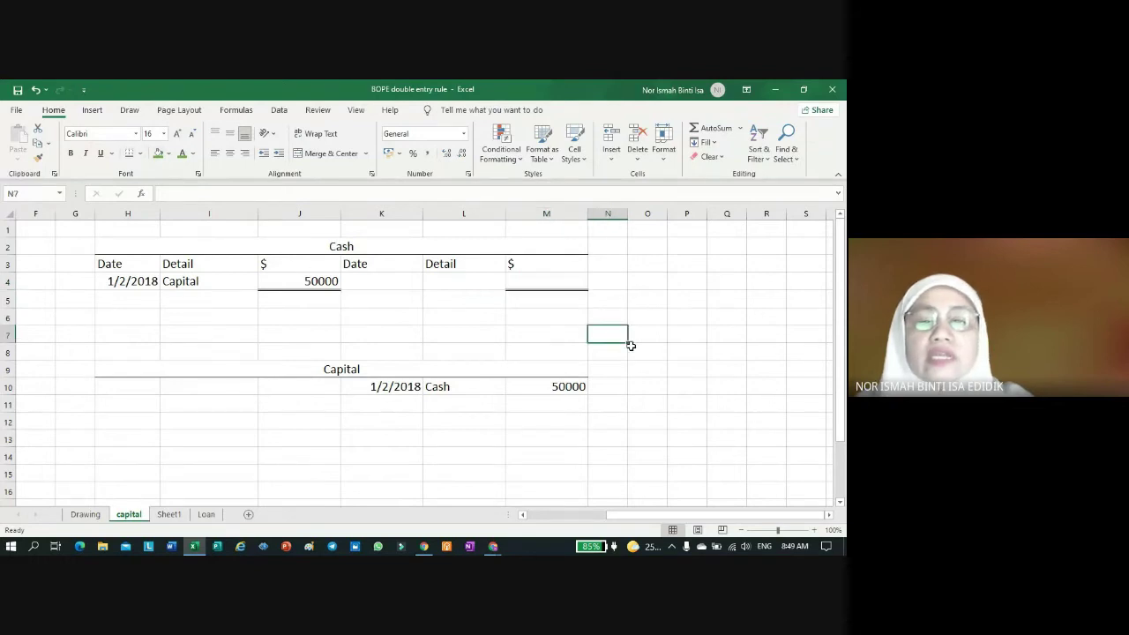
{"action": "left_click", "coordinate": [559, 284]}
{"action": "type", "text": "50000"}
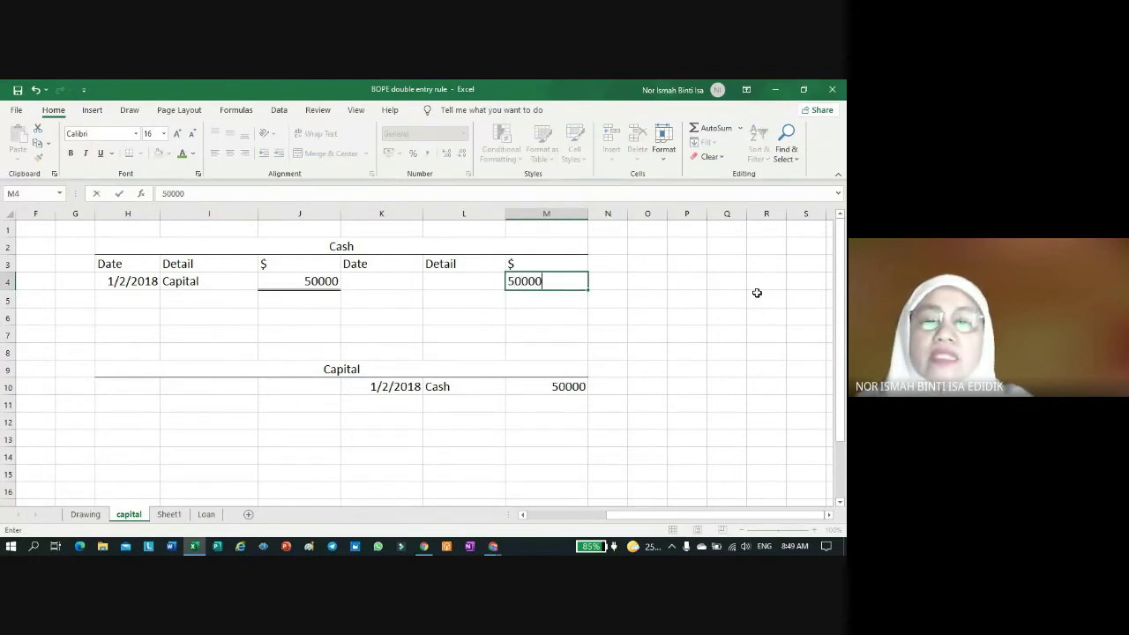
{"action": "key", "text": "Return"}
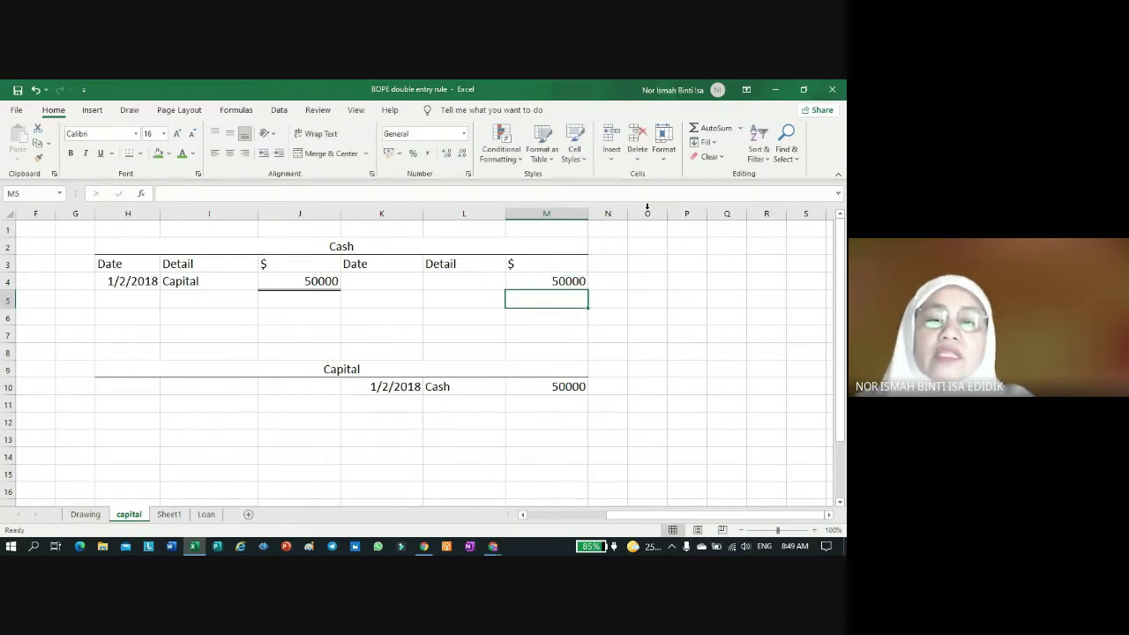
Step: Enter "bal c/d" as the credit-side detail in L4 of the Cash account
{"action": "left_click", "coordinate": [477, 277]}
{"action": "type", "text": "bal"}
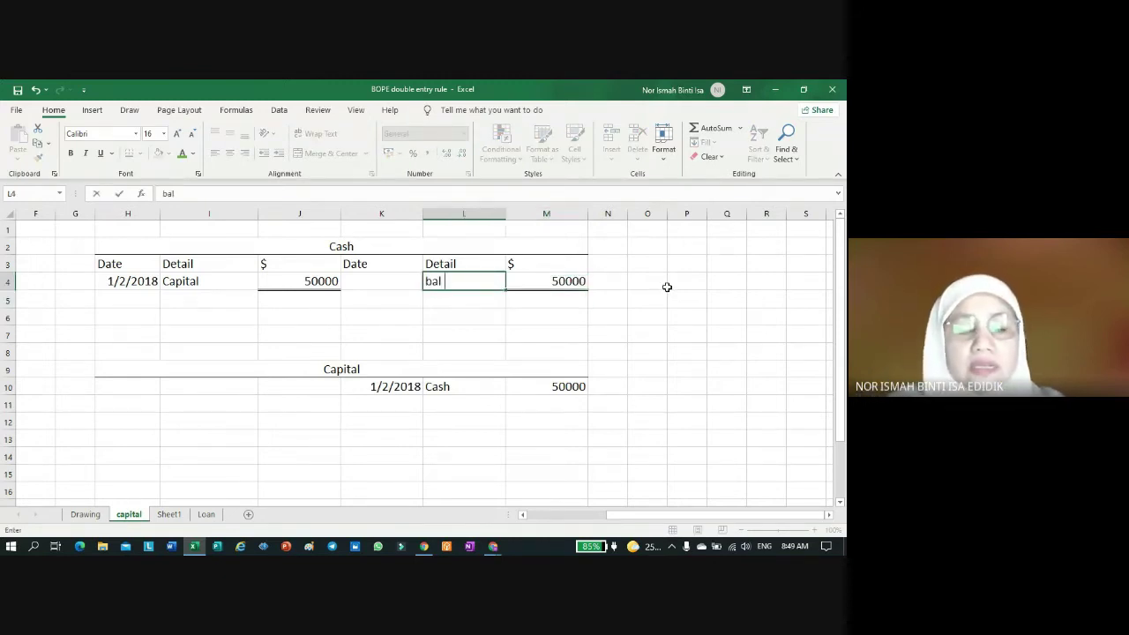
{"action": "type", "text": " c/"}
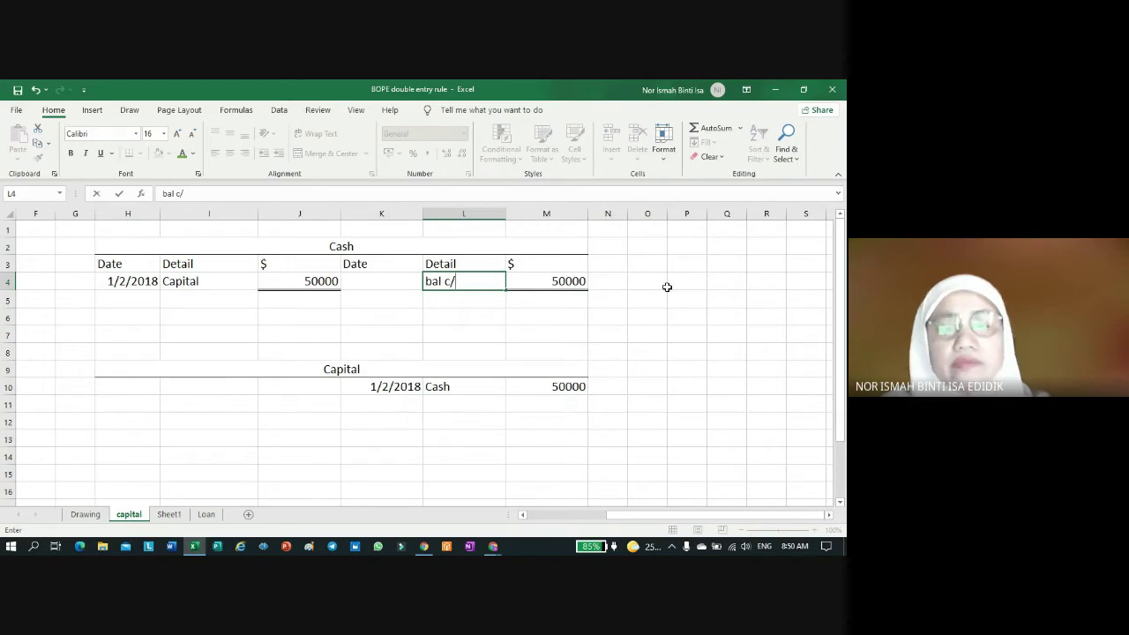
{"action": "type", "text": "d"}
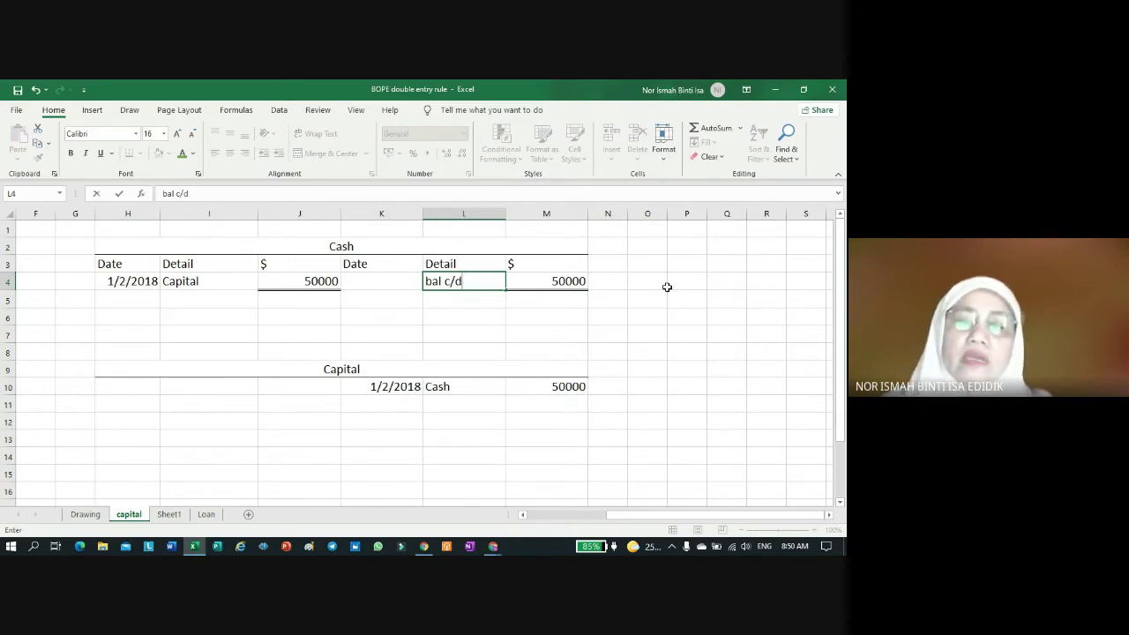
{"action": "left_click", "coordinate": [675, 328]}
Step: Enter 28/2/2018 in K4 as the date of the Cash account's "bal c/d" entry
{"action": "left_click", "coordinate": [390, 280]}
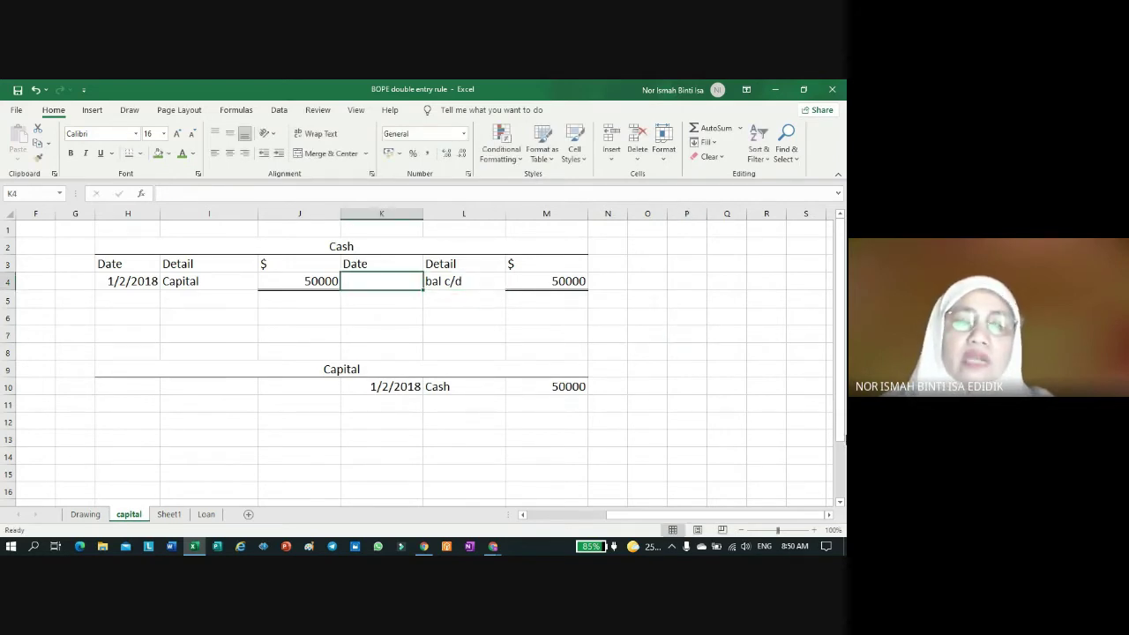
{"action": "type", "text": "28/"}
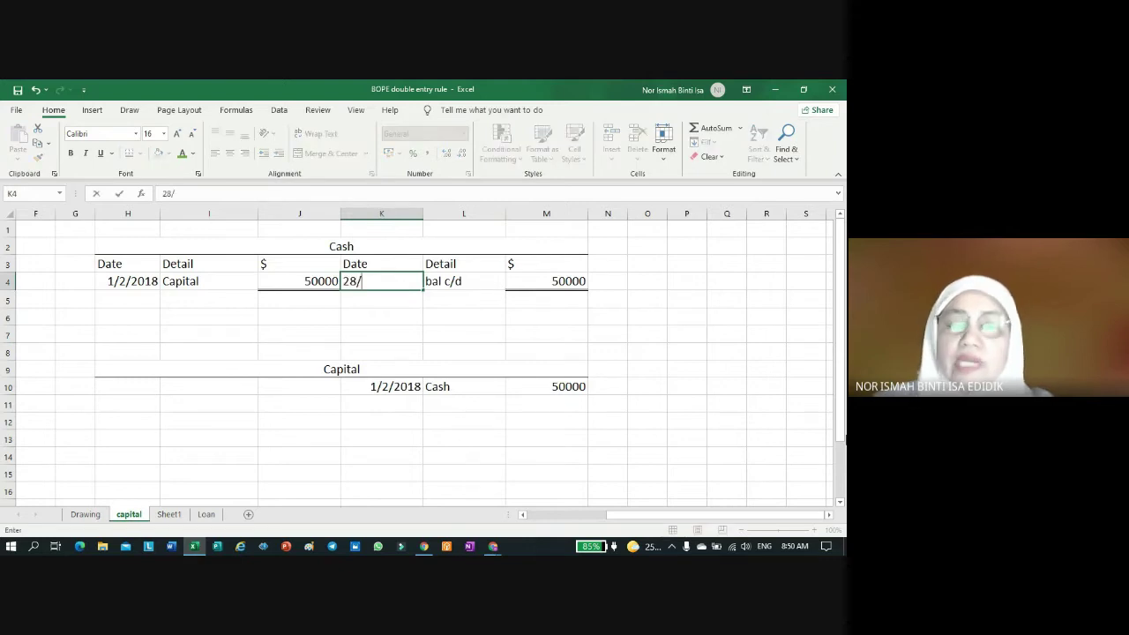
{"action": "type", "text": "2/"}
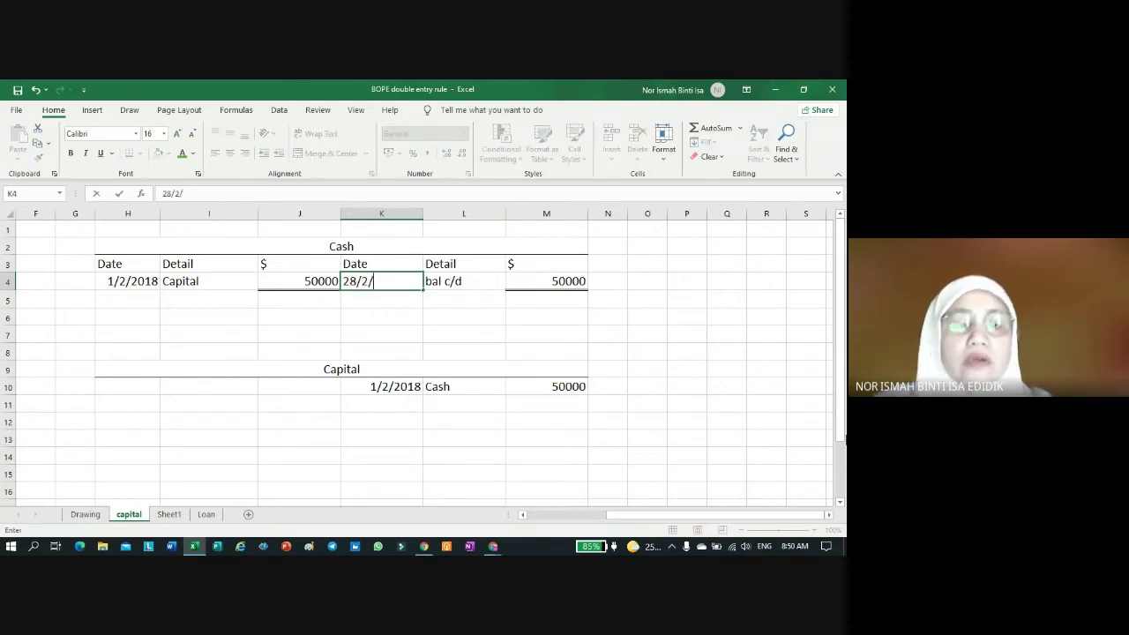
{"action": "type", "text": "2018"}
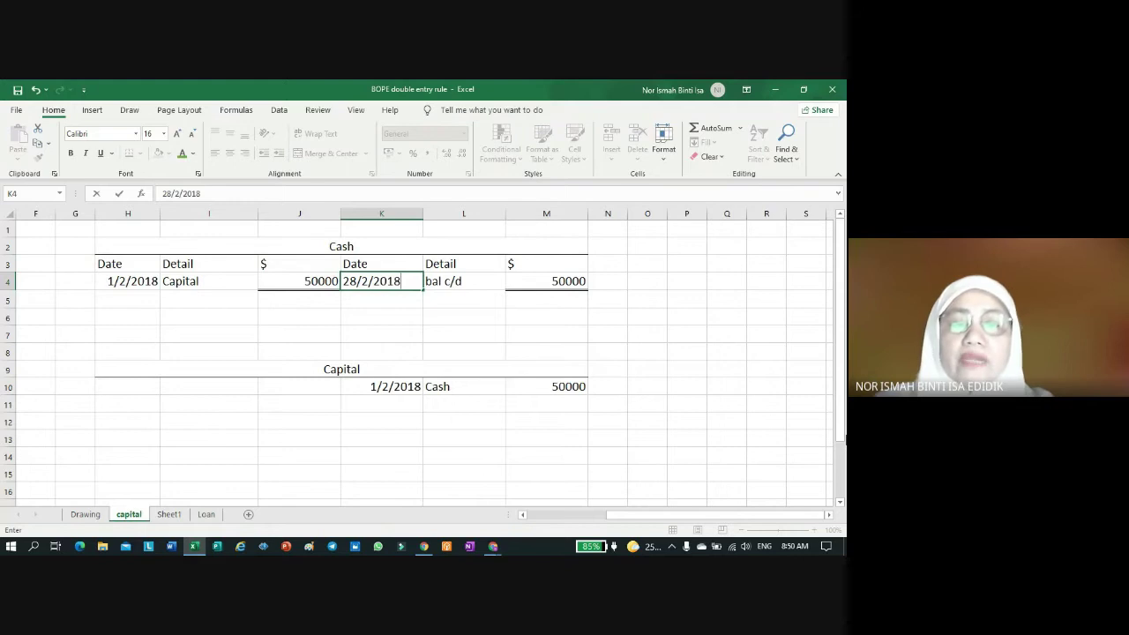
{"action": "key", "text": "Return"}
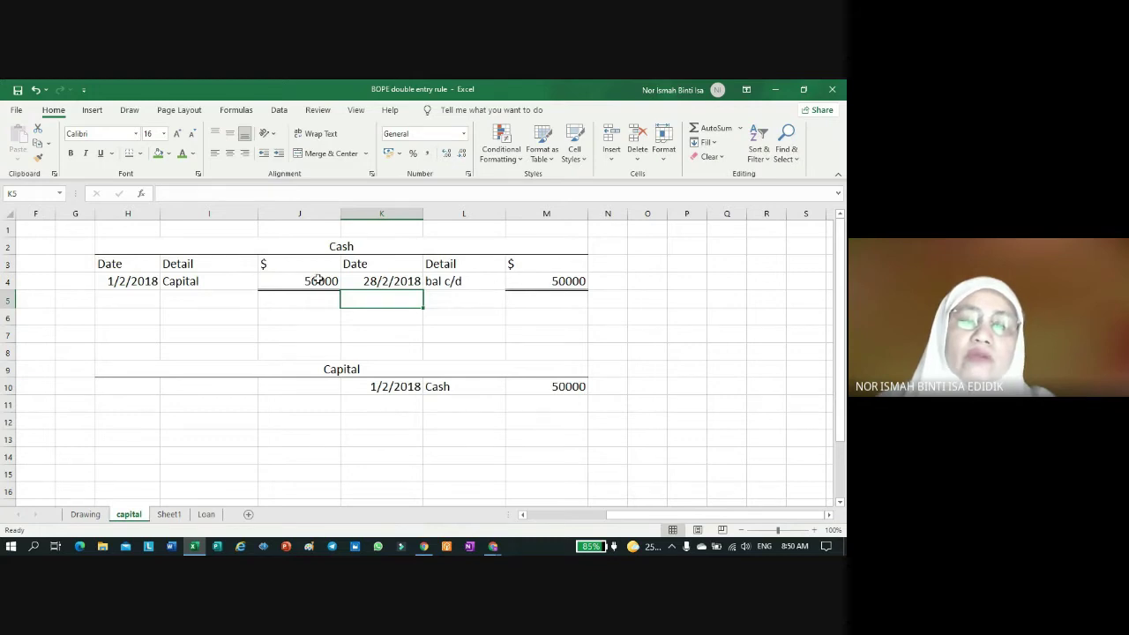
{"action": "left_click", "coordinate": [445, 317]}
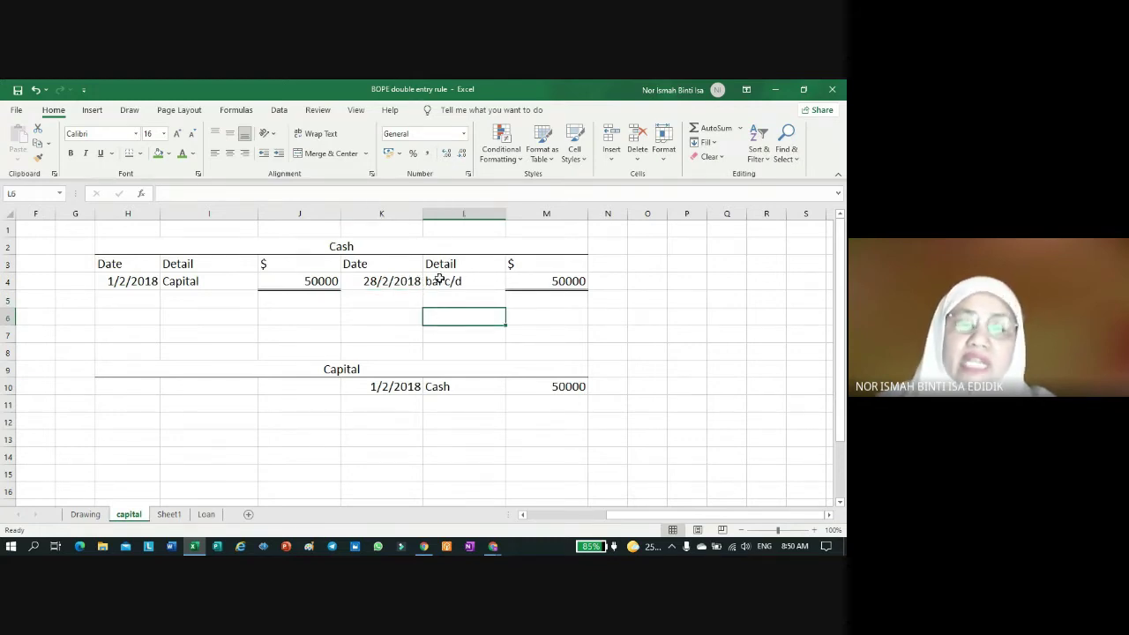
Step: Enter the date 1/3/2018 in H5 and the detail "Bal b/d" in I5 of the Cash account
{"action": "left_click", "coordinate": [133, 298]}
{"action": "type", "text": "1/3/"}
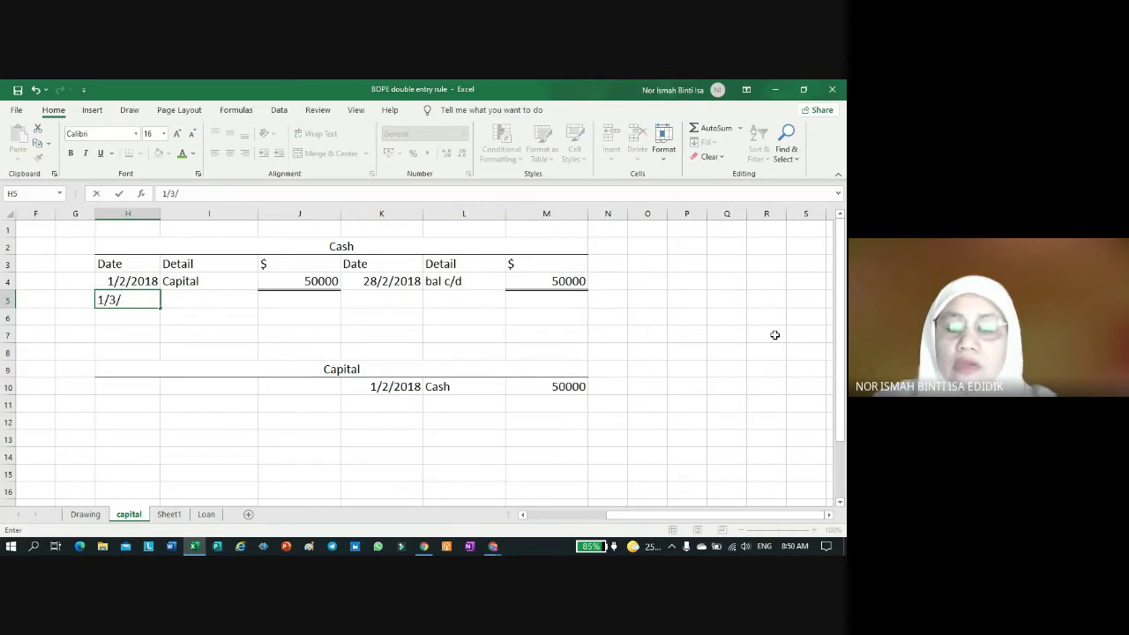
{"action": "type", "text": "2018"}
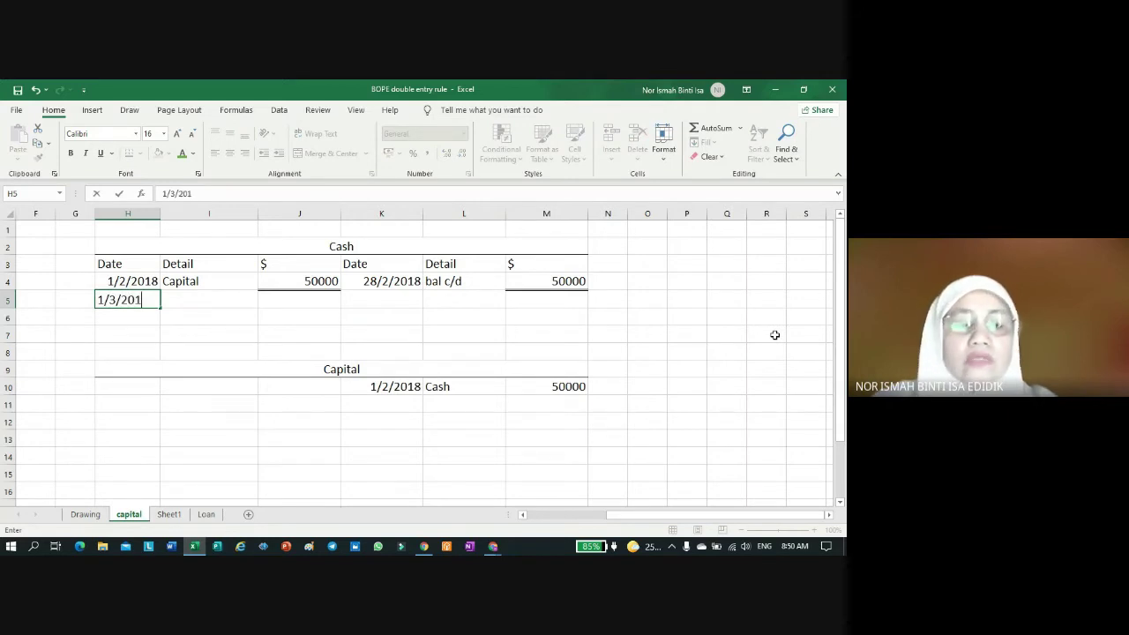
{"action": "left_click", "coordinate": [232, 303]}
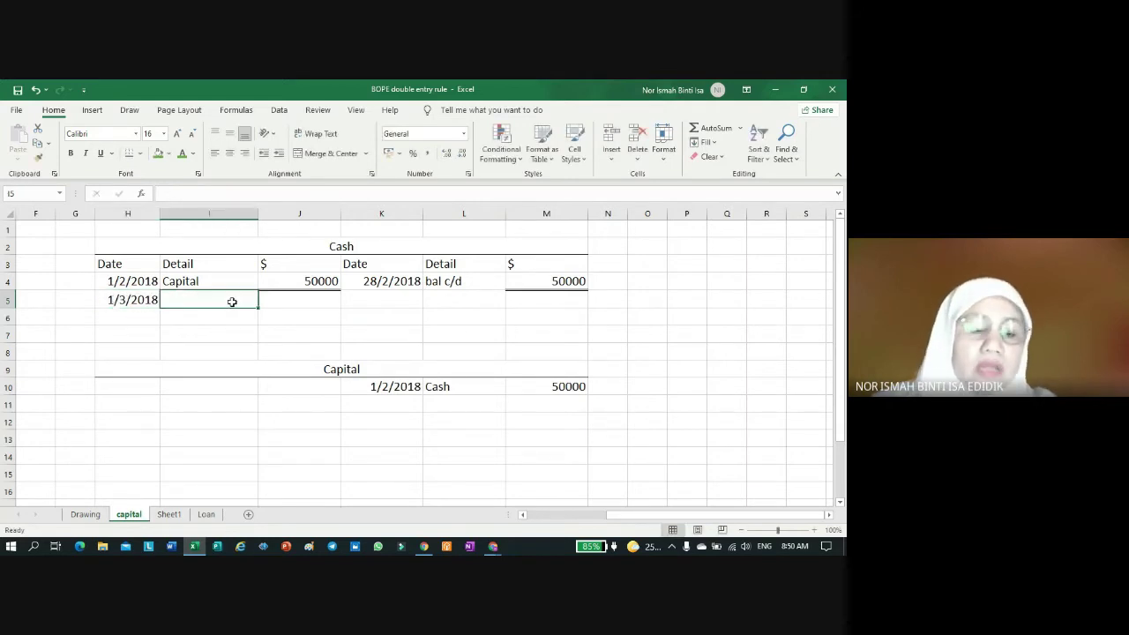
{"action": "type", "text": "Bal "}
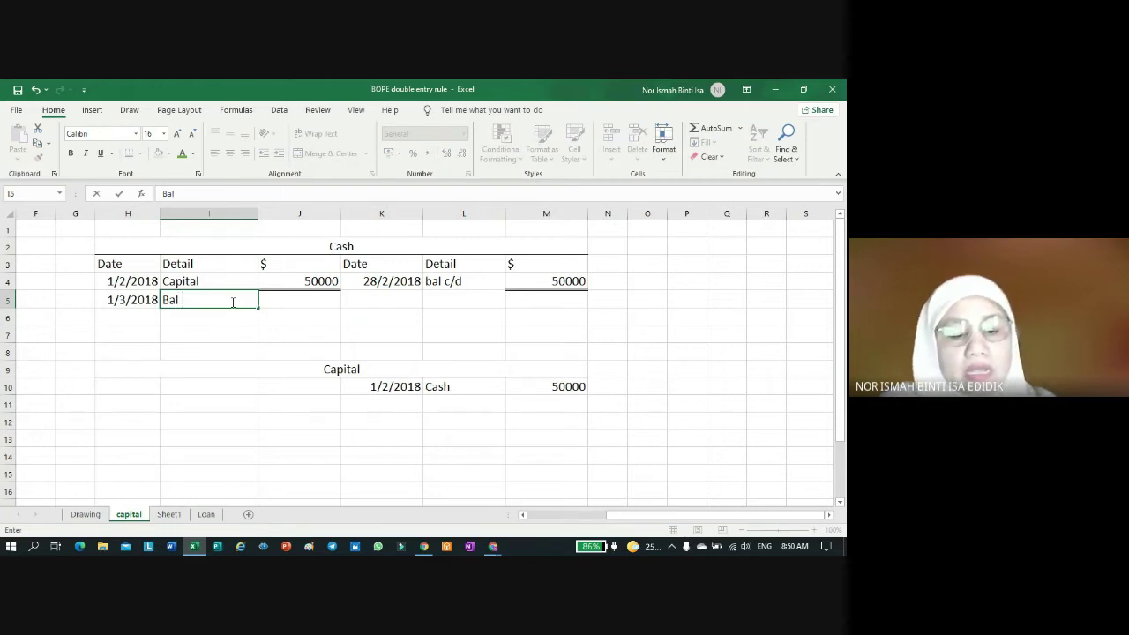
{"action": "type", "text": "b/"}
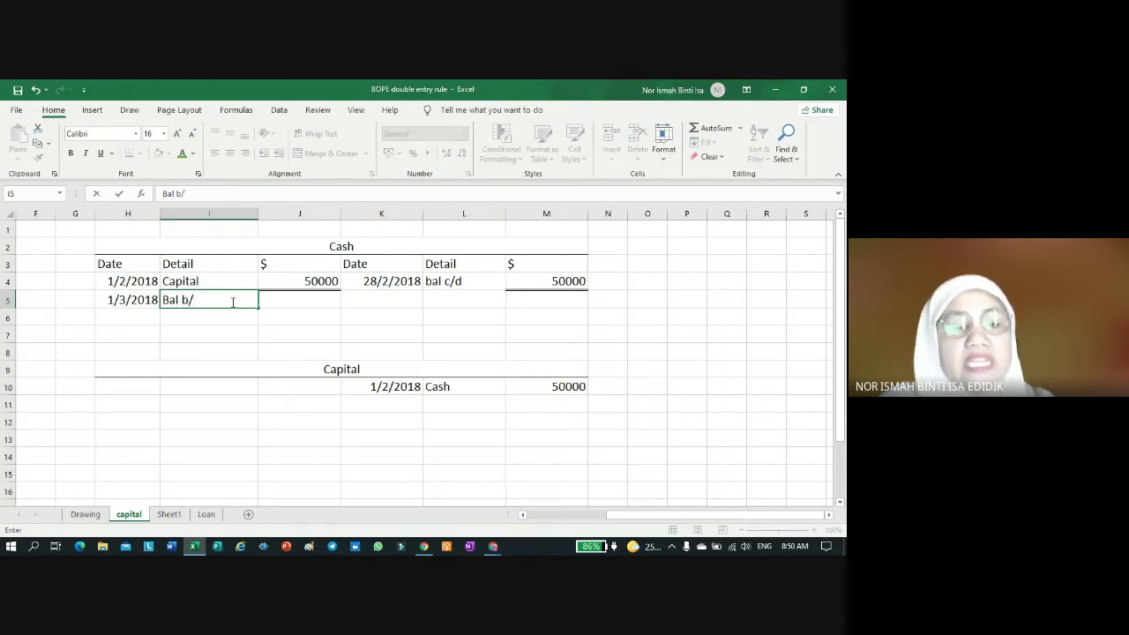
{"action": "type", "text": "d"}
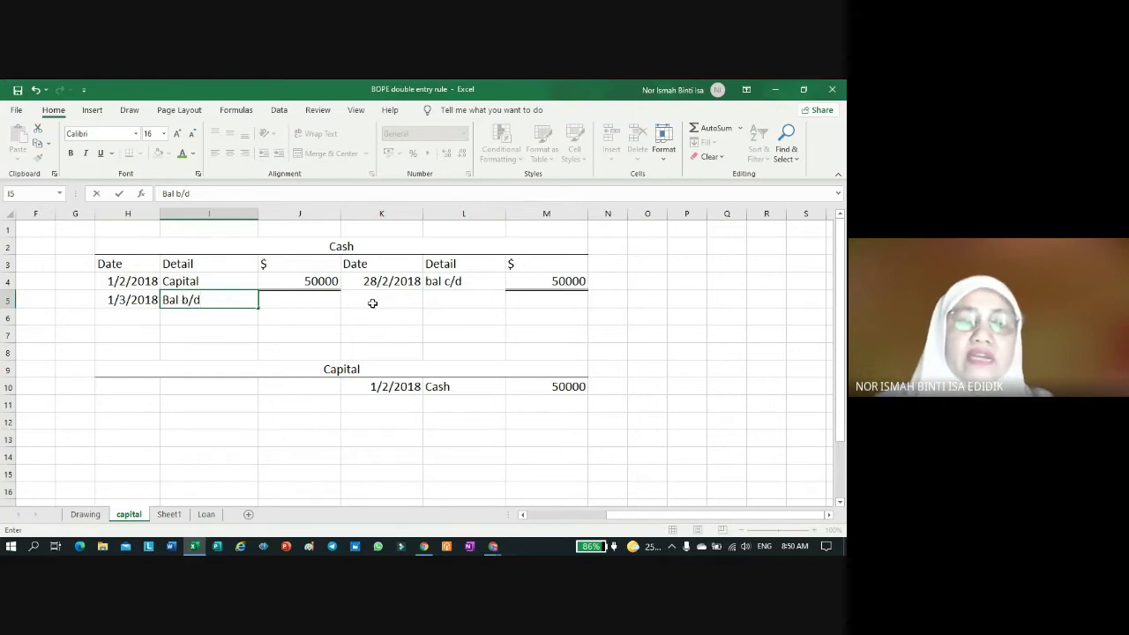
Step: Bring the Cash account's opening balance into J5 with the formula +M4
{"action": "left_click", "coordinate": [327, 299]}
{"action": "type", "text": "+"}
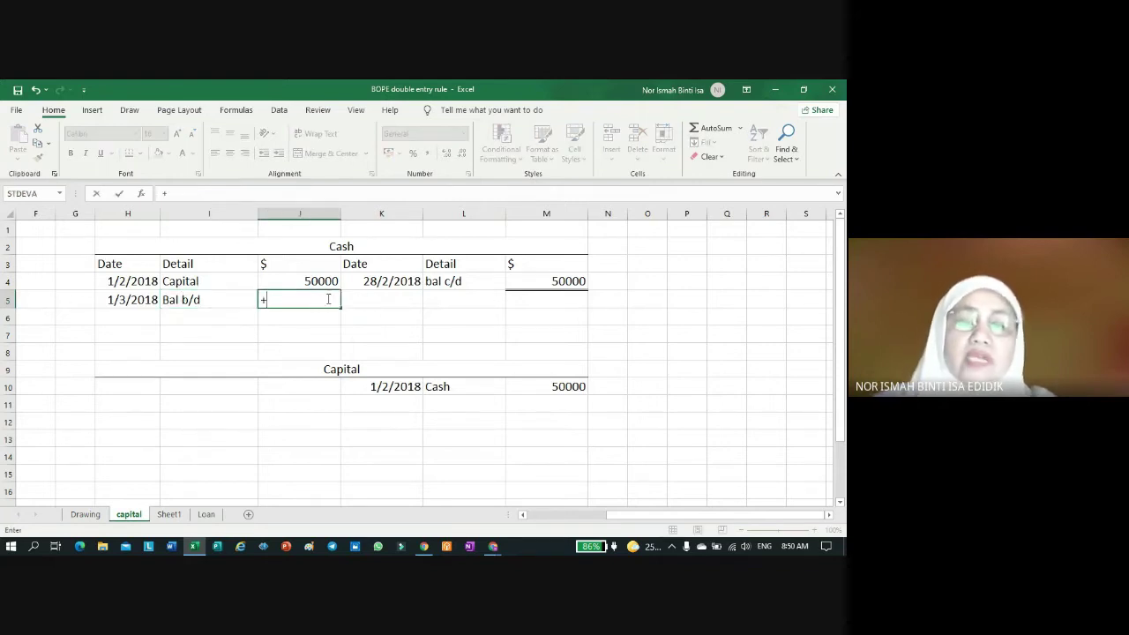
{"action": "left_click", "coordinate": [569, 282]}
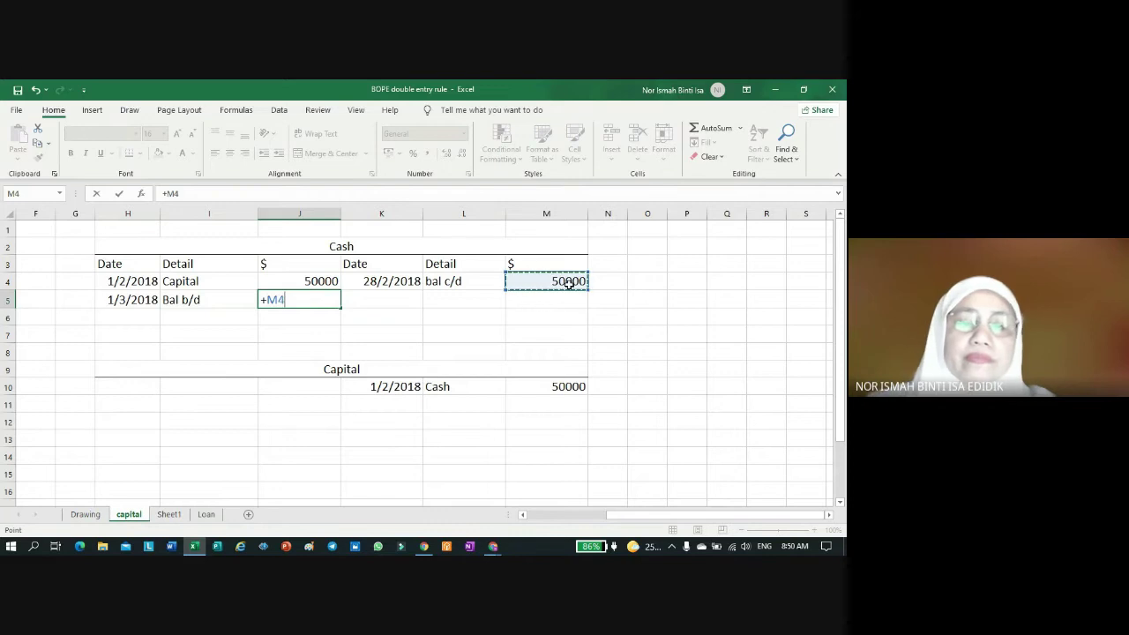
{"action": "key", "text": "Return"}
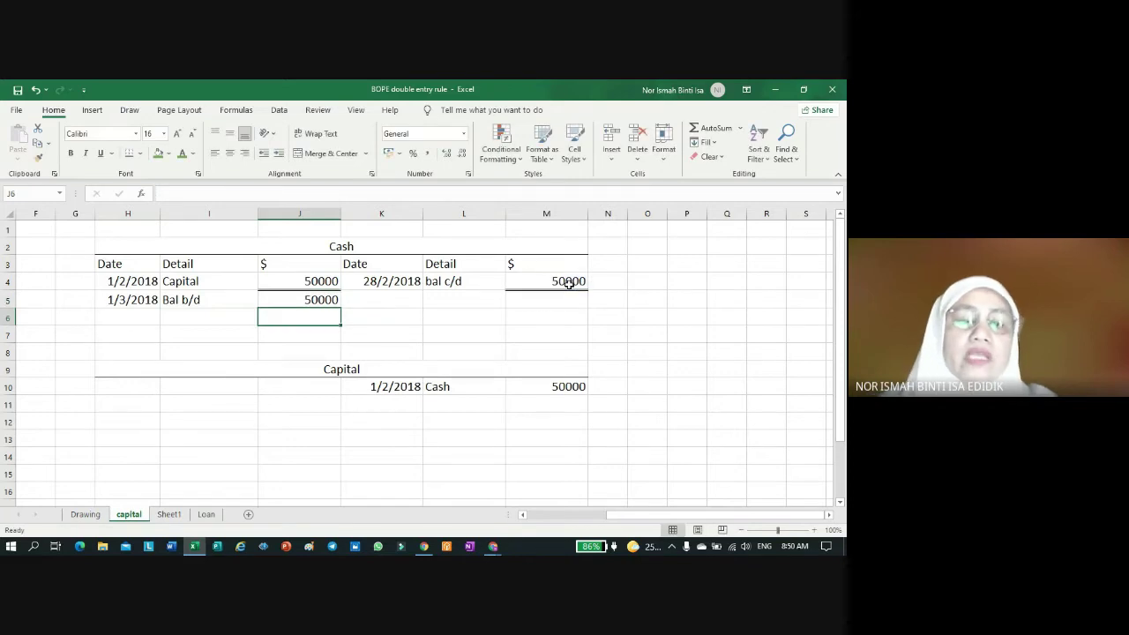
{"action": "left_click", "coordinate": [134, 315]}
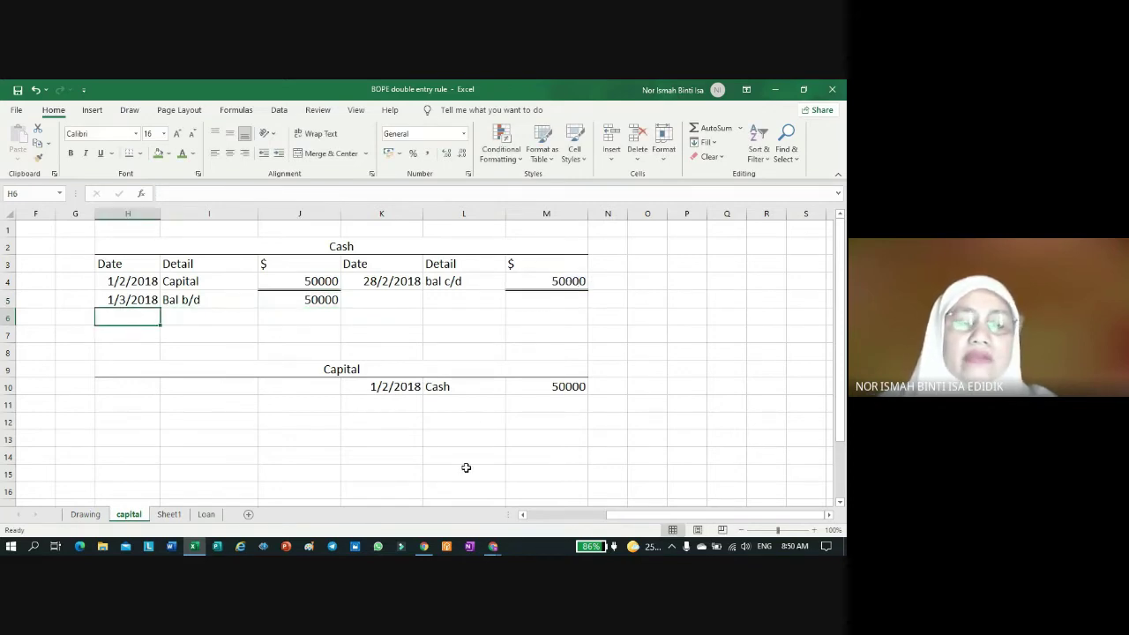
Step: Try to reword the transaction in A6 by replacing "started" with "introduced another"
{"action": "left_click", "coordinate": [527, 516]}
{"action": "left_click", "coordinate": [527, 517]}
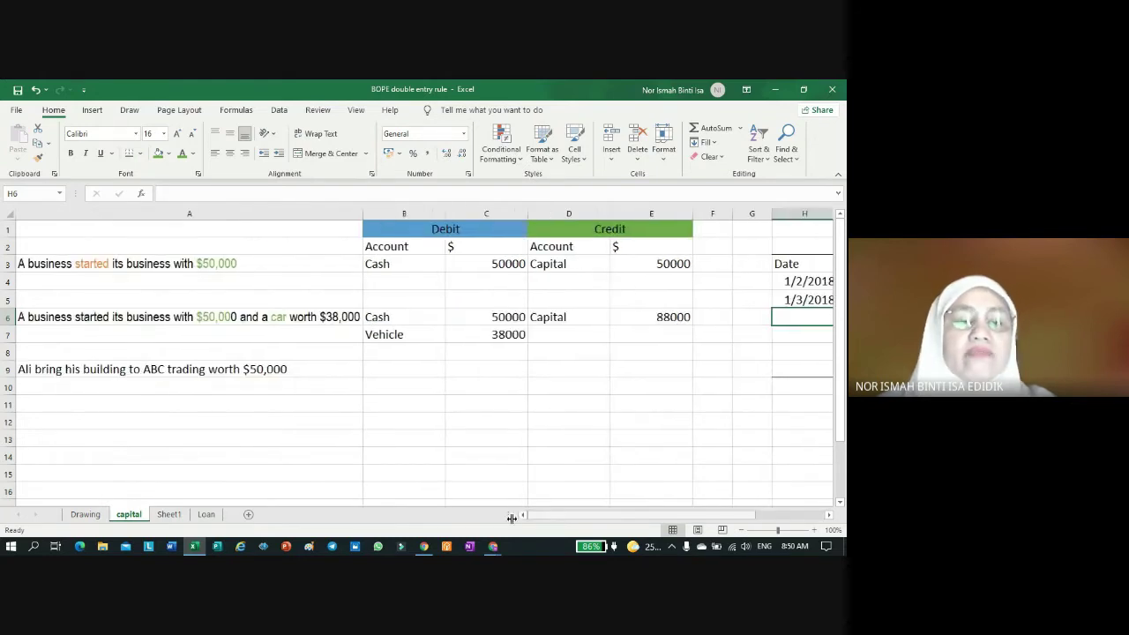
{"action": "left_click", "coordinate": [66, 319]}
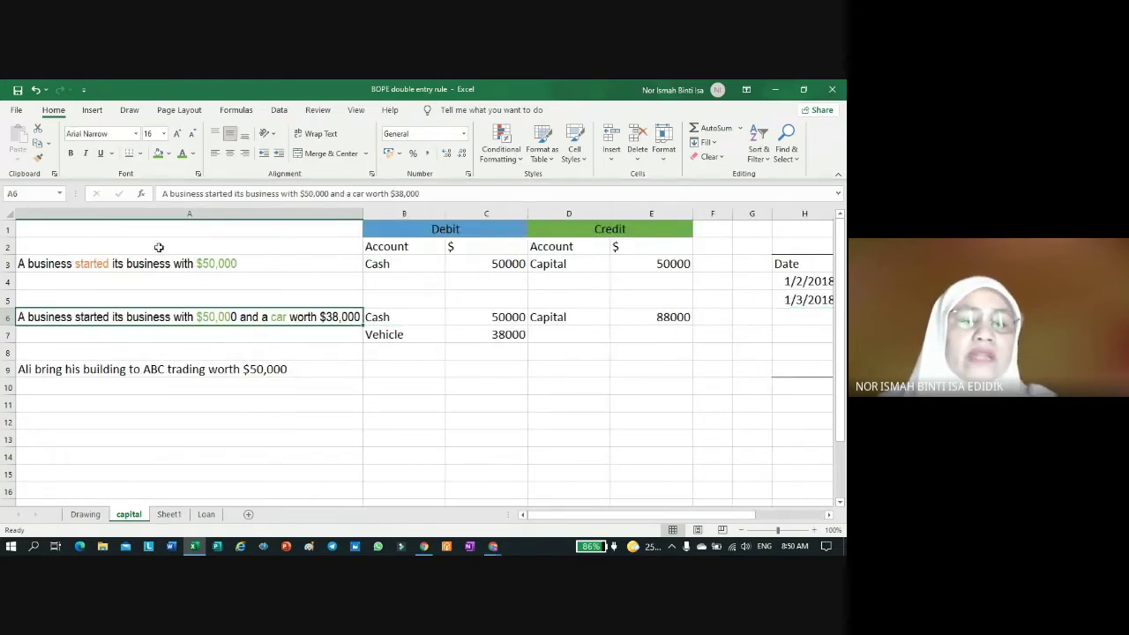
{"action": "double_click", "coordinate": [233, 193]}
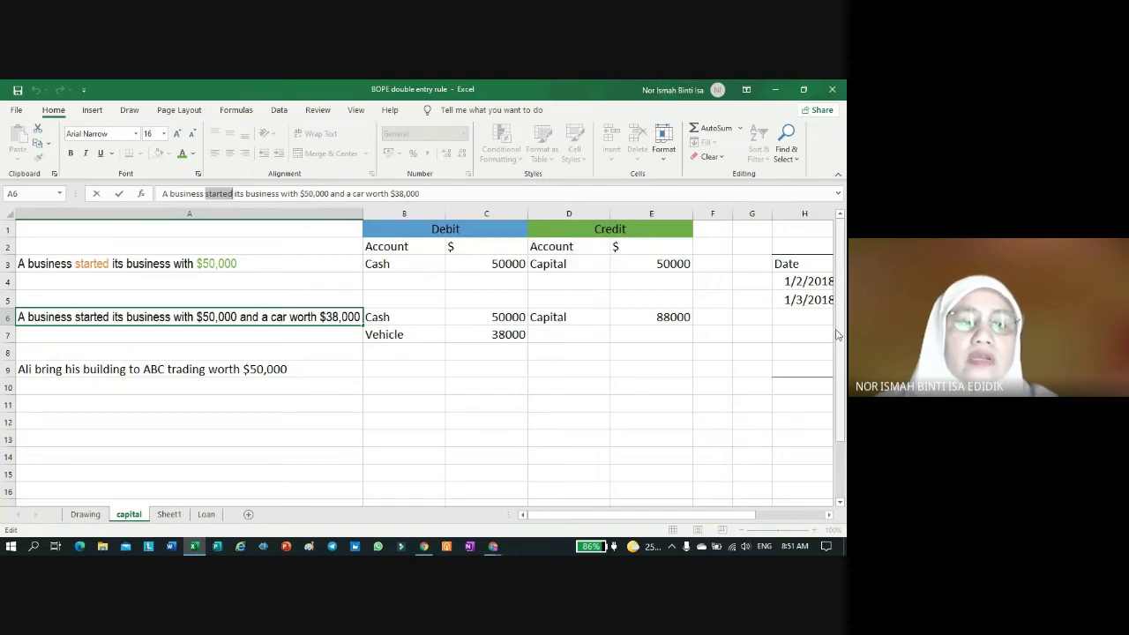
{"action": "type", "text": "intr"}
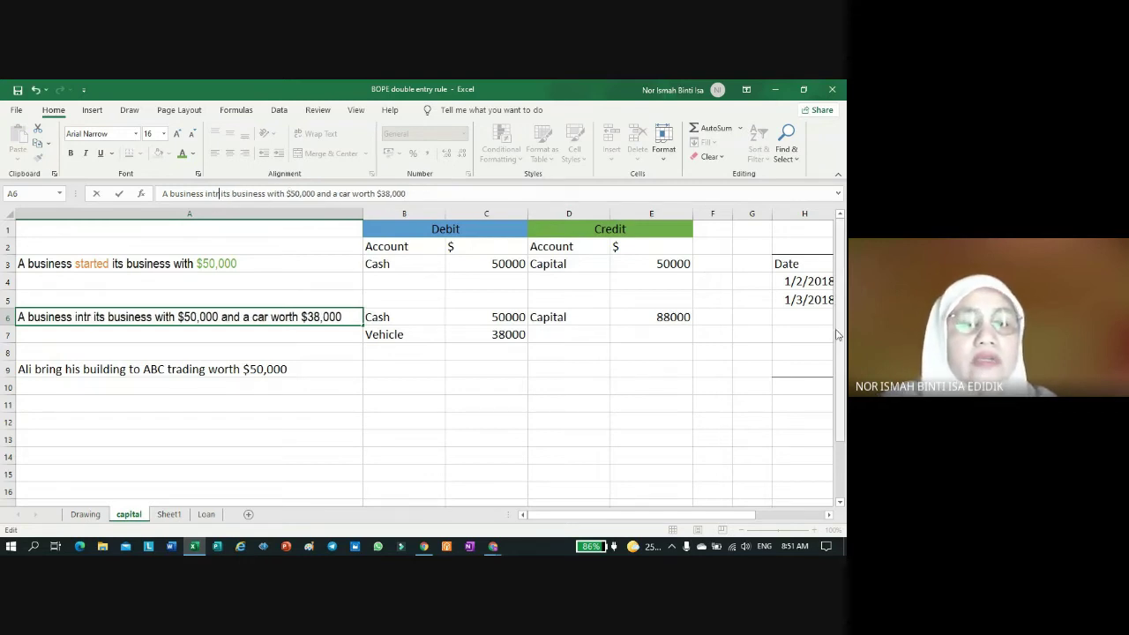
{"action": "type", "text": "odue"}
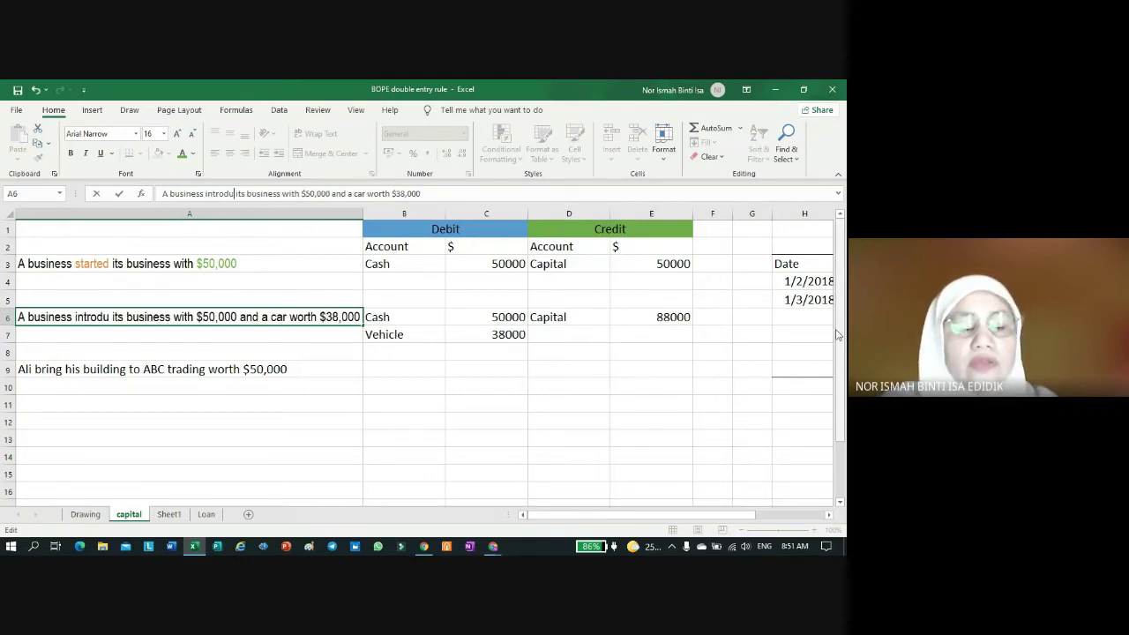
{"action": "type", "text": "ed"}
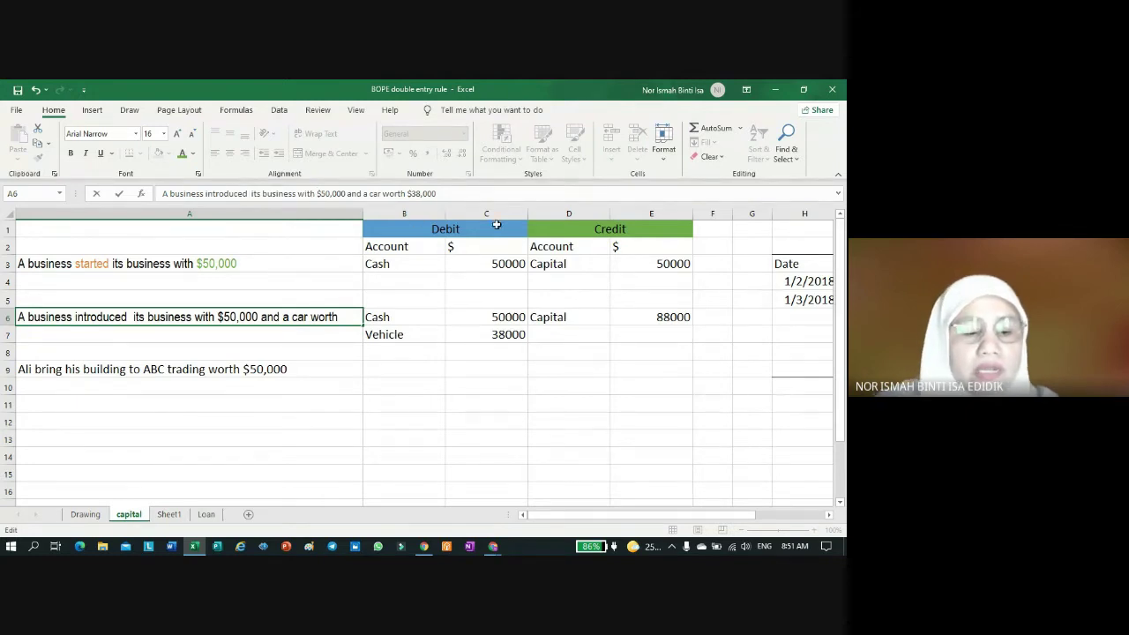
{"action": "type", "text": " anothe"}
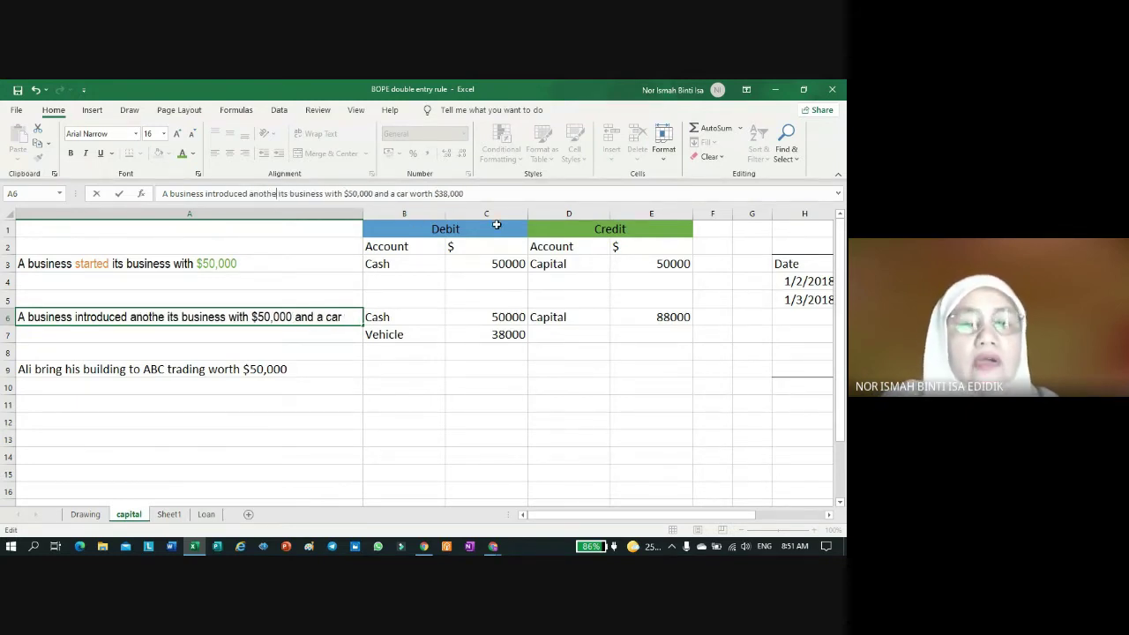
{"action": "type", "text": "r"}
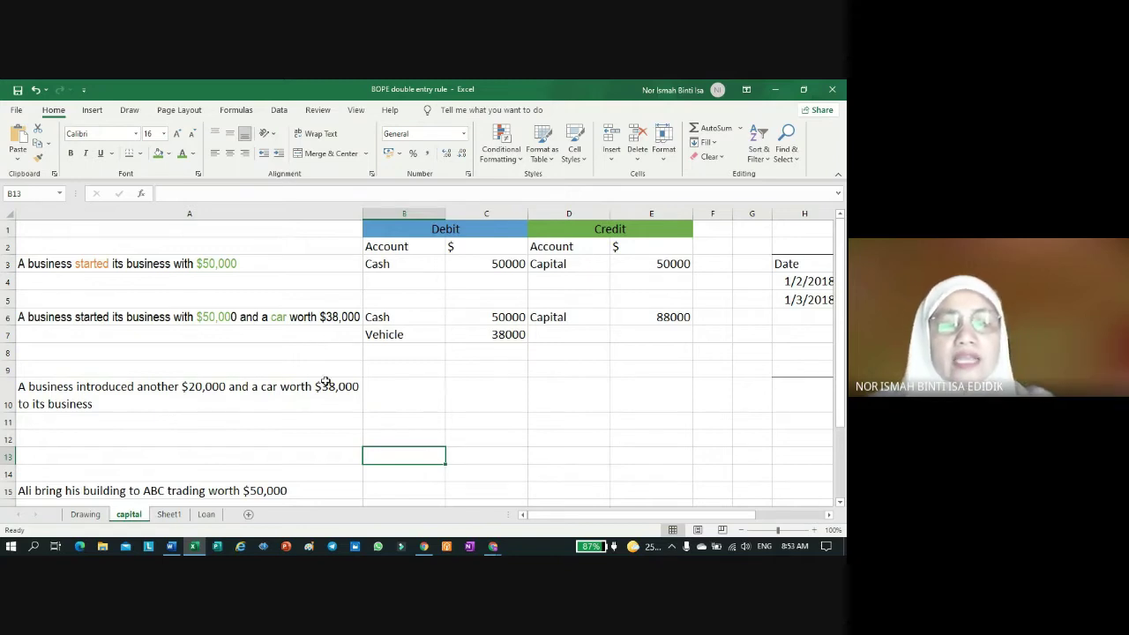
Step: Change the car in the A10 transaction to a machine worth $40,000, and widen column A slightly
{"action": "double_click", "coordinate": [283, 388]}
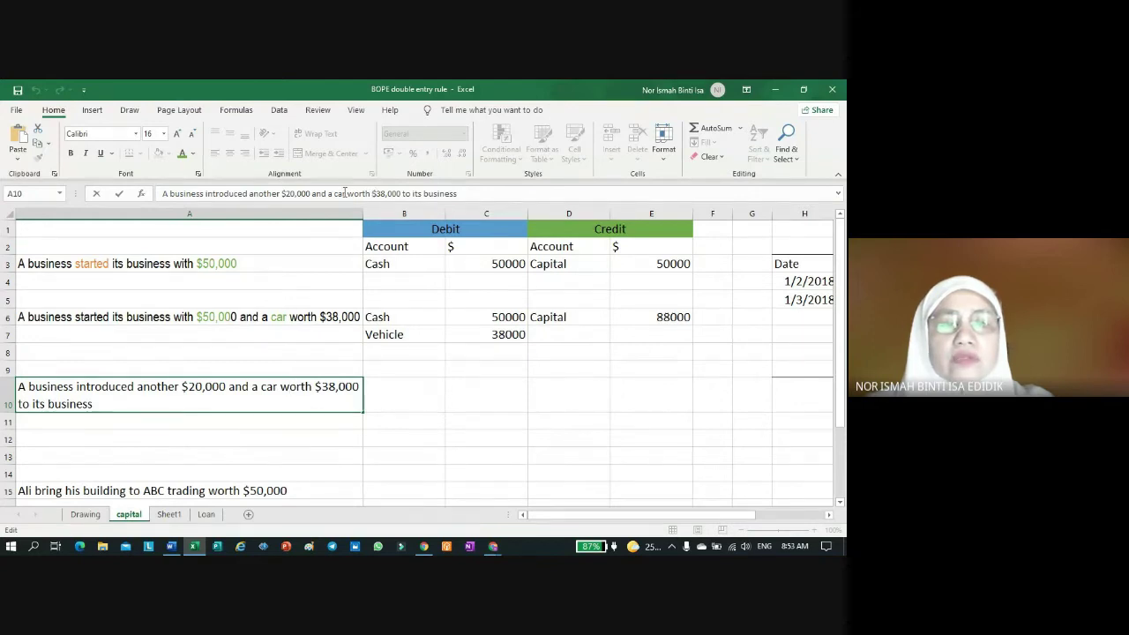
{"action": "double_click", "coordinate": [348, 193]}
{"action": "type", "text": "machine"}
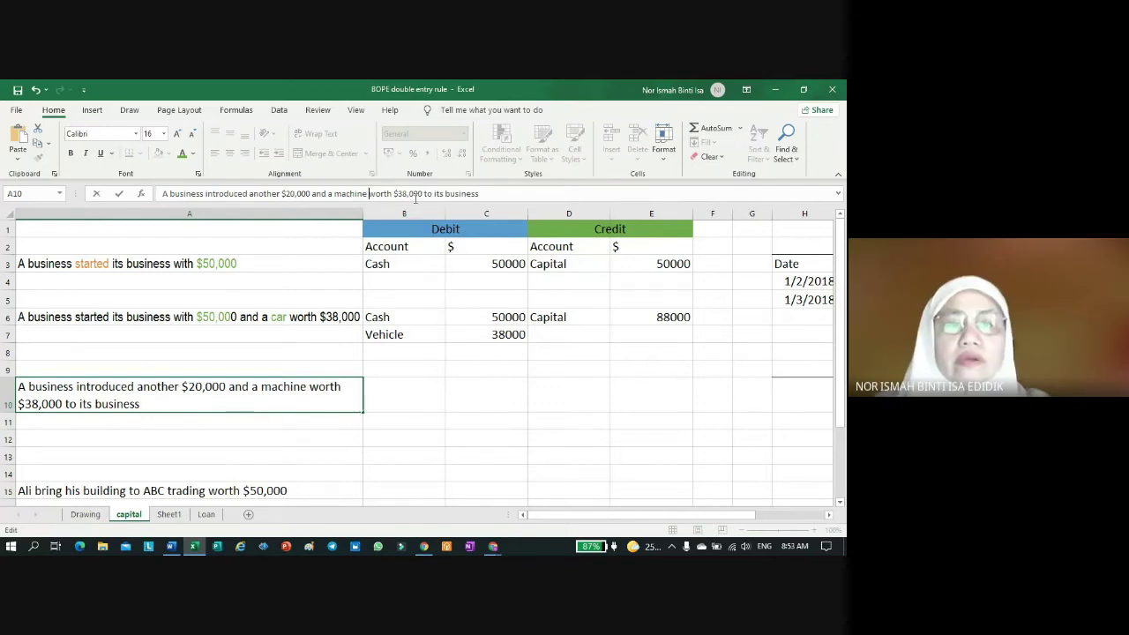
{"action": "left_click", "coordinate": [408, 194]}
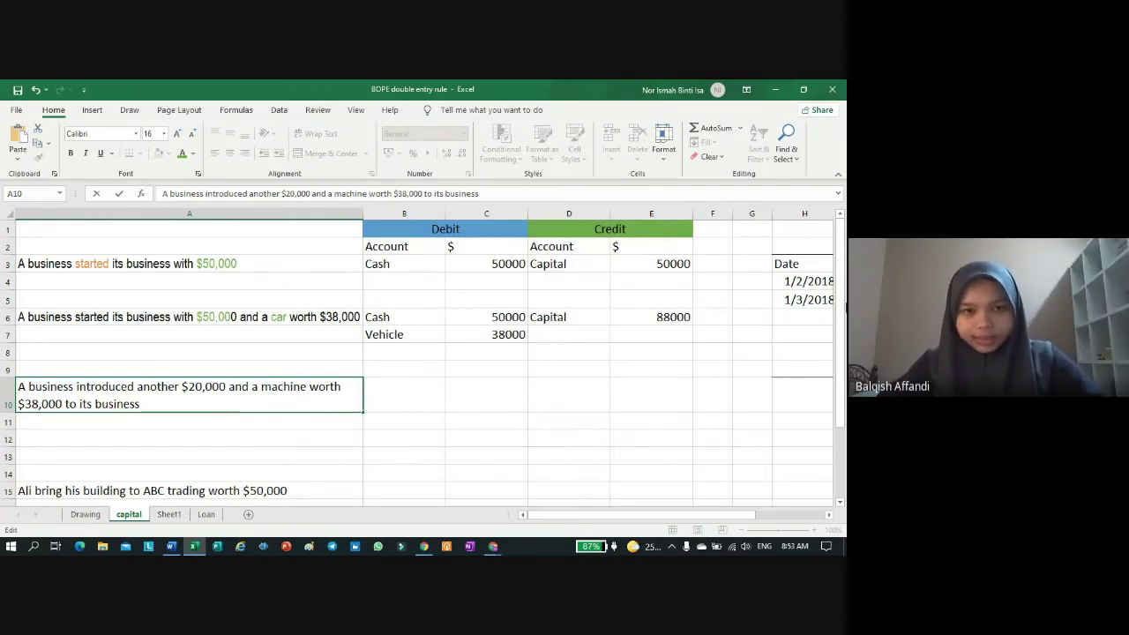
{"action": "key", "text": "BackSpace"}
{"action": "key", "text": "BackSpace"}
{"action": "type", "text": "40"}
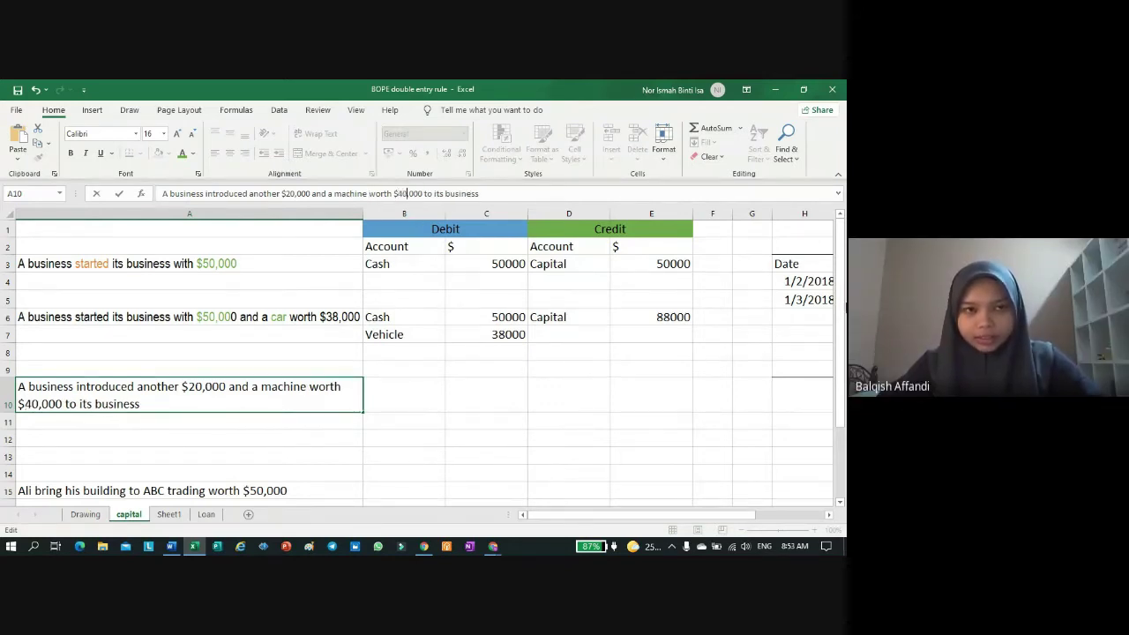
{"action": "key", "text": "Return"}
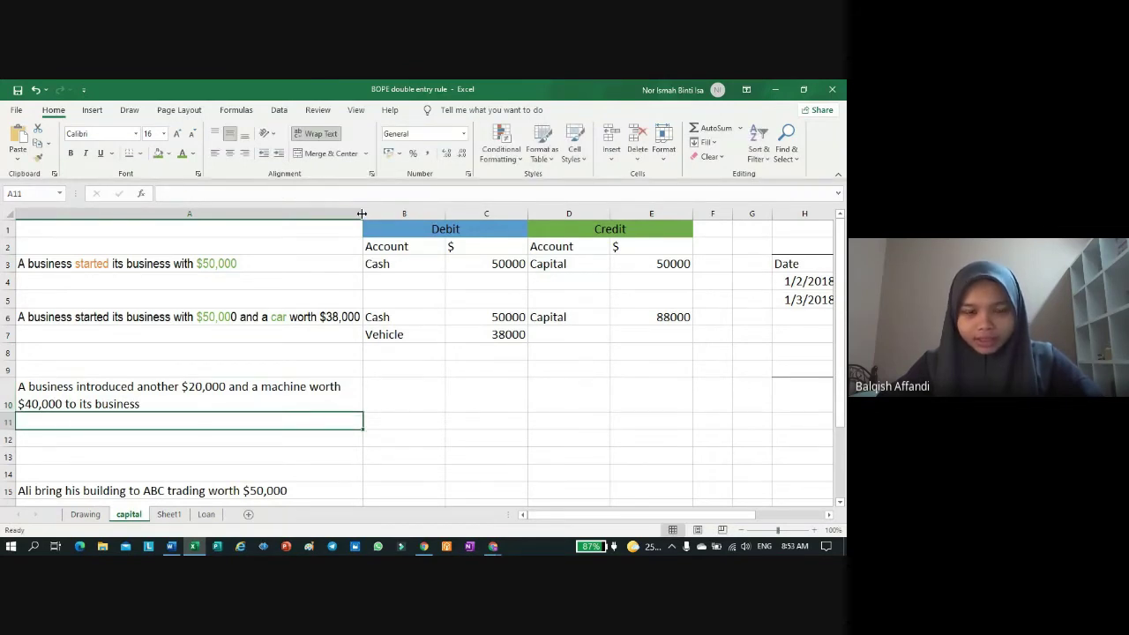
{"action": "left_click_drag", "start_coordinate": [362, 215], "coordinate": [373, 214]}
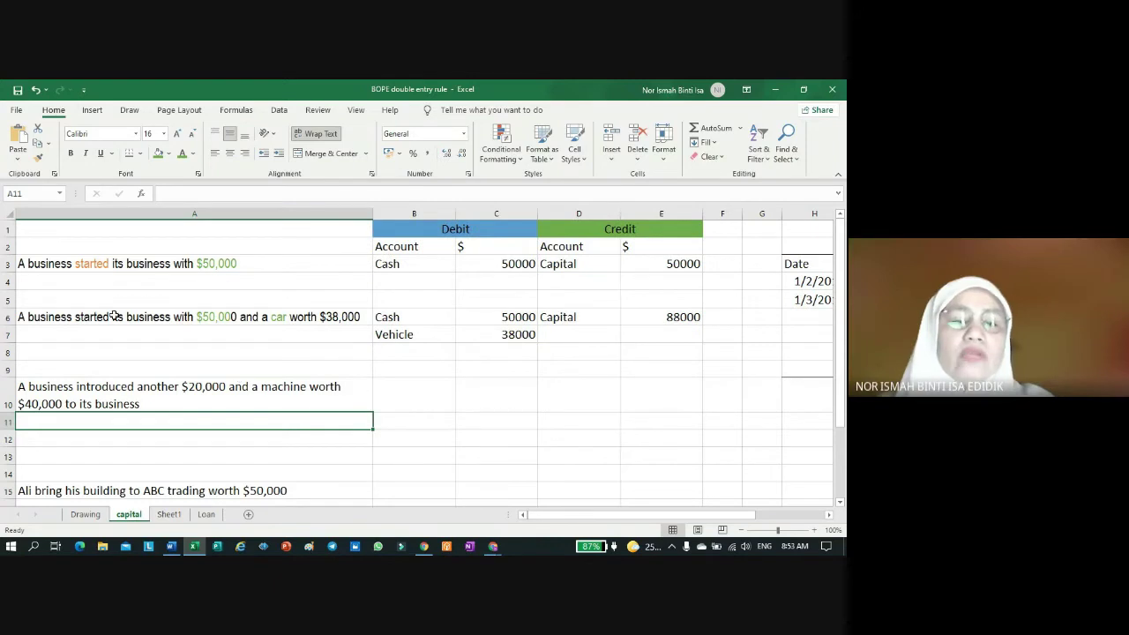
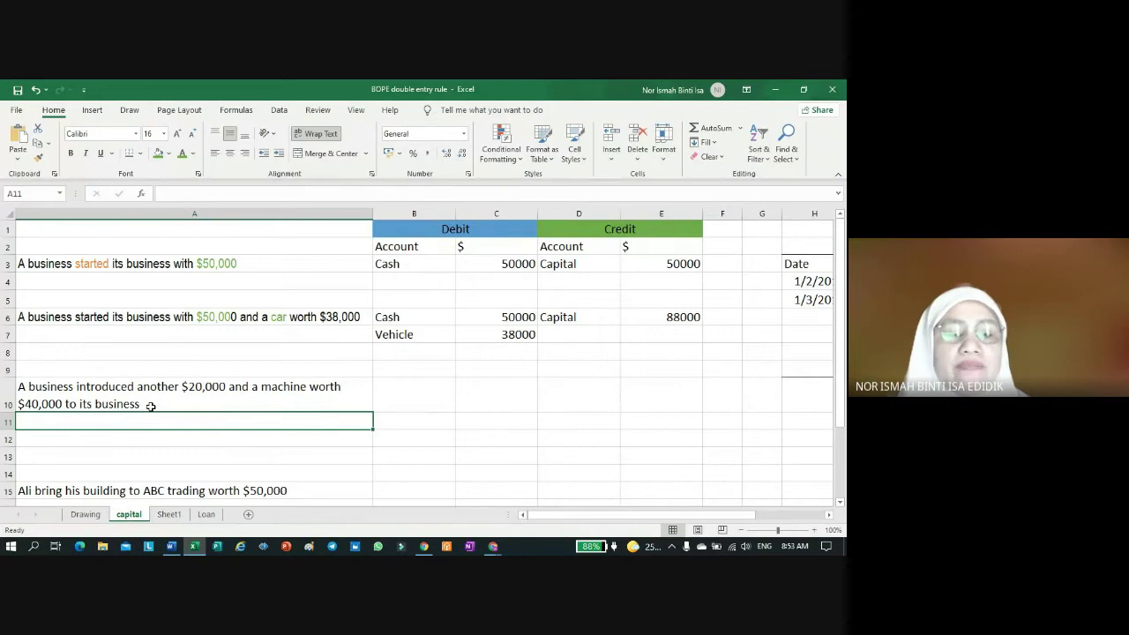
Step: Enter Cash in B10 and Machine in B11 as the debit accounts for the introduced-capital transaction
{"action": "left_click", "coordinate": [412, 396]}
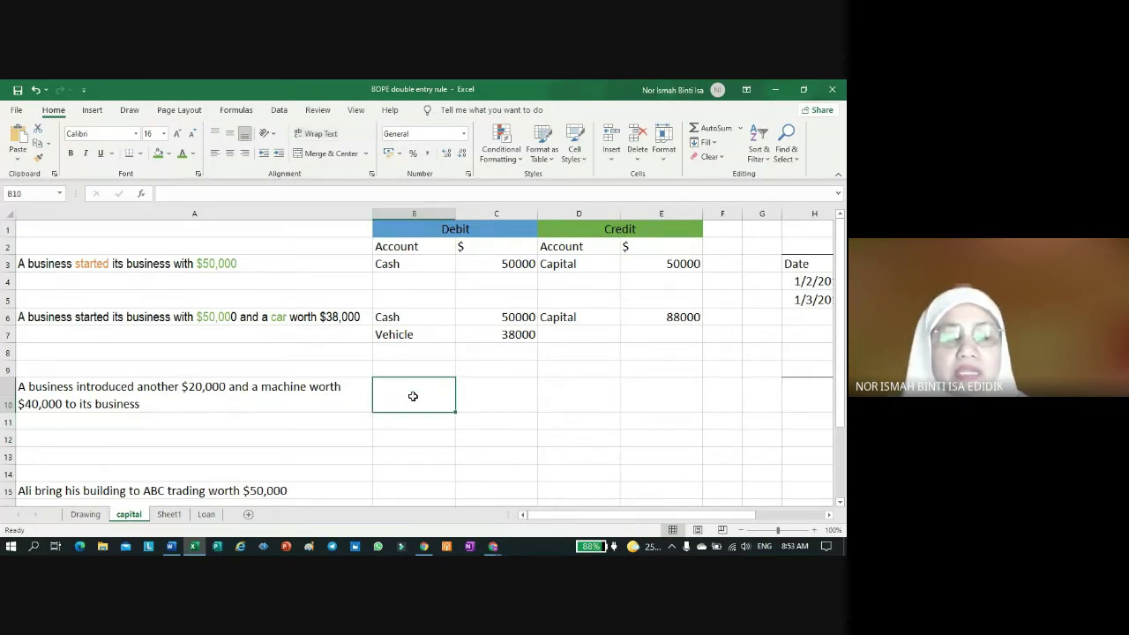
{"action": "type", "text": "Cas"}
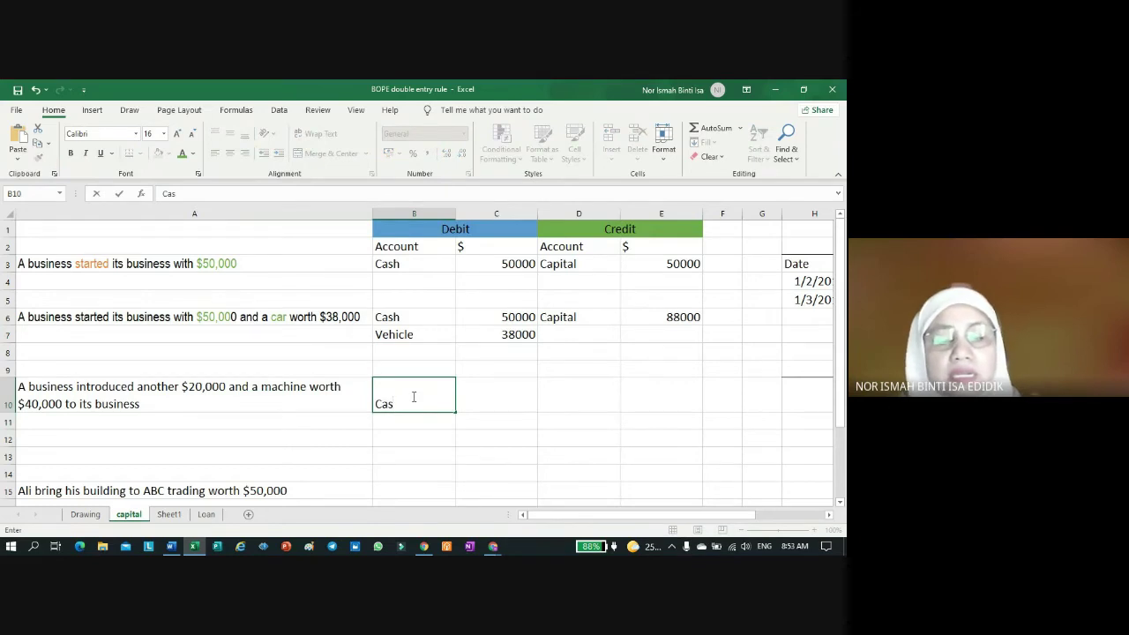
{"action": "type", "text": "h"}
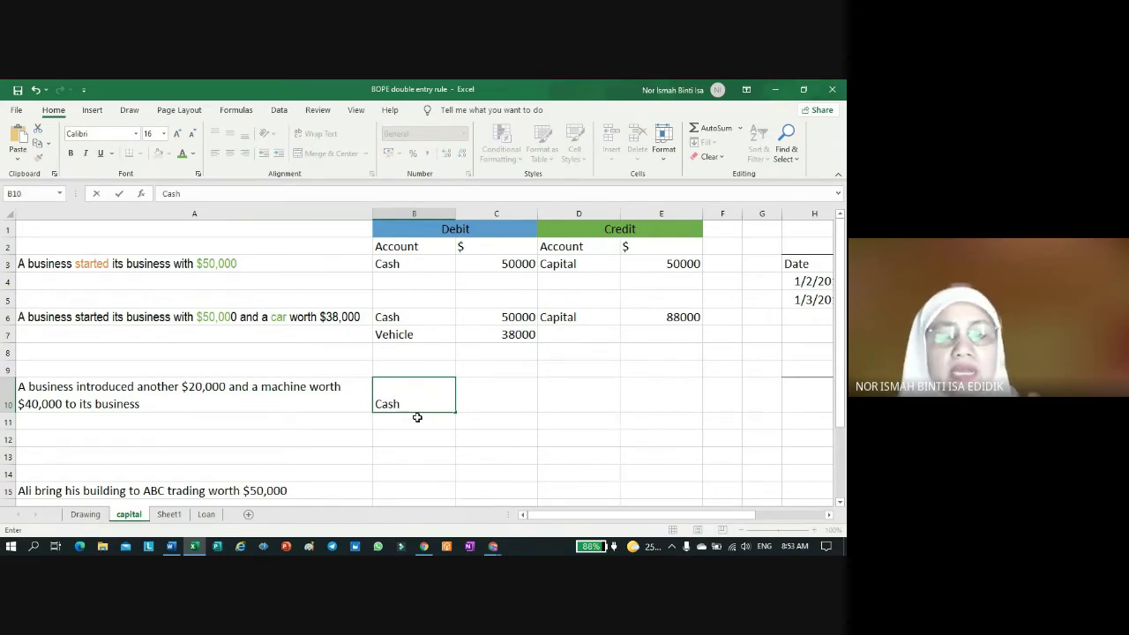
{"action": "left_click", "coordinate": [417, 418]}
{"action": "type", "text": "Ma"}
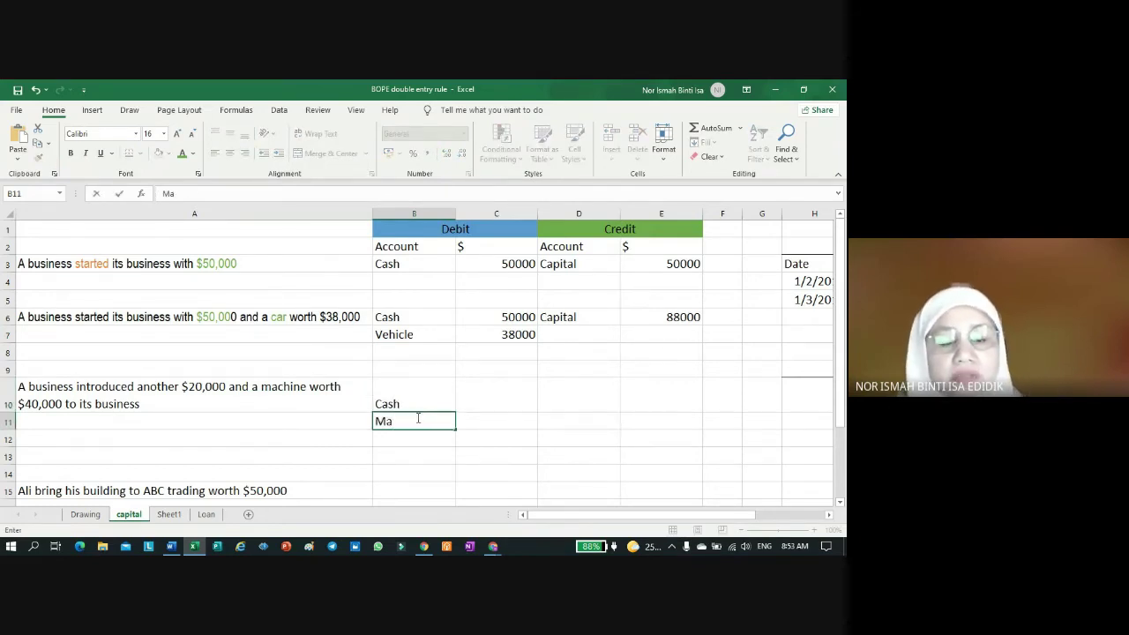
{"action": "type", "text": "chine"}
Step: Enter the debit amounts 20000 for Cash in C10 and 40000 for Machine in C11
{"action": "left_click", "coordinate": [513, 396]}
{"action": "type", "text": "2"}
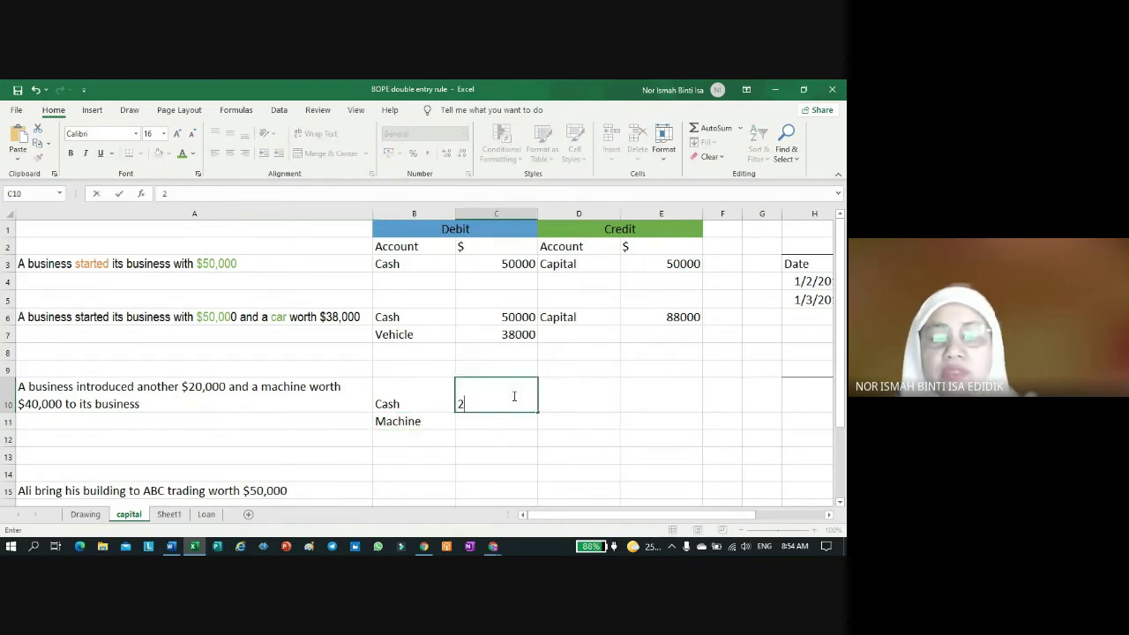
{"action": "type", "text": "0000"}
{"action": "key", "text": "Return"}
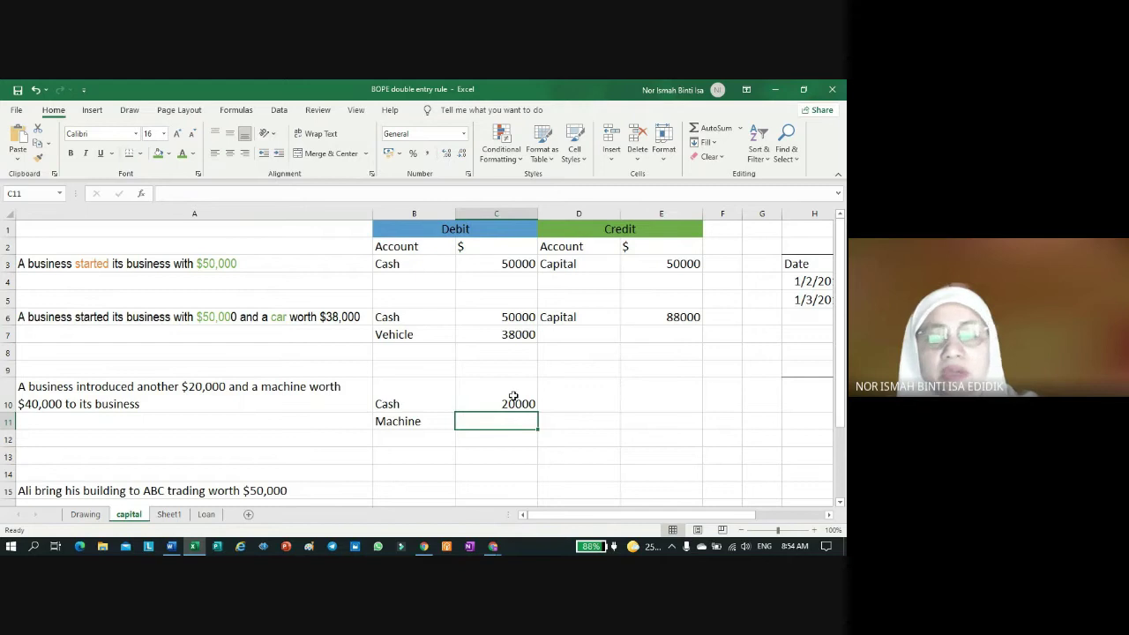
{"action": "type", "text": "40000"}
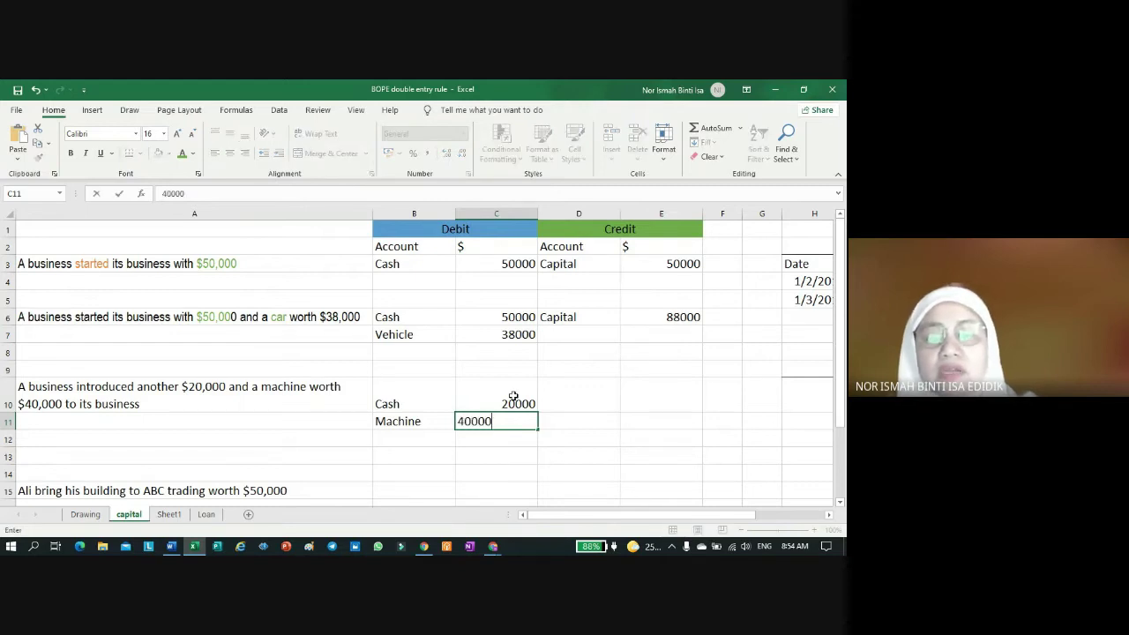
{"action": "key", "text": "Return"}
Step: Record the credit side of the transaction with Capital in D10 and 60000 in E10
{"action": "left_click", "coordinate": [589, 396]}
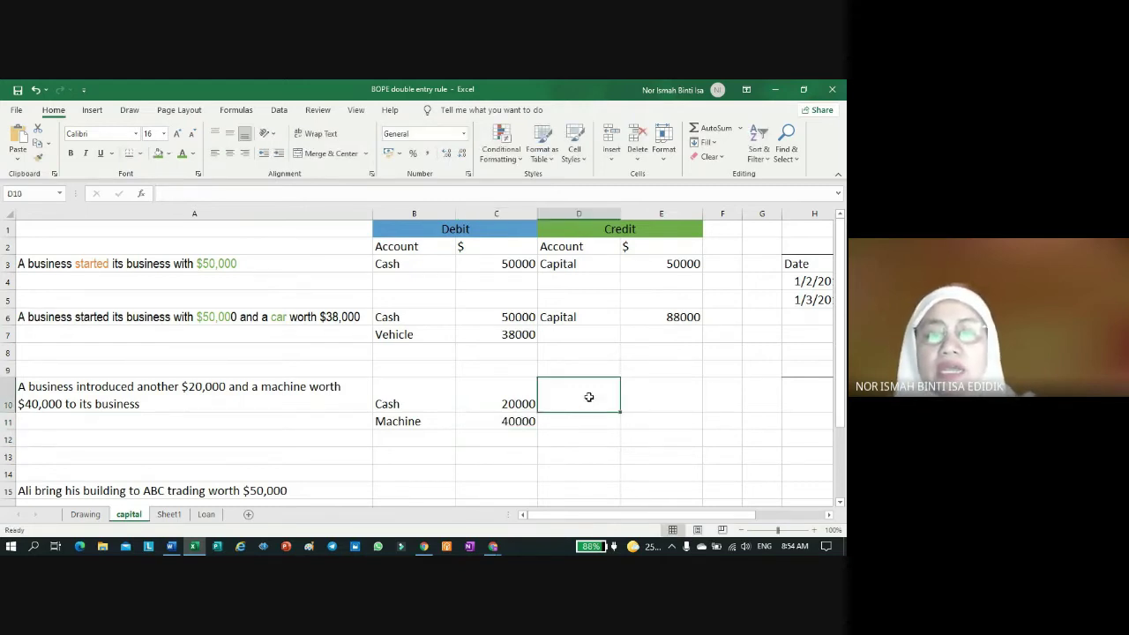
{"action": "type", "text": "Cap"}
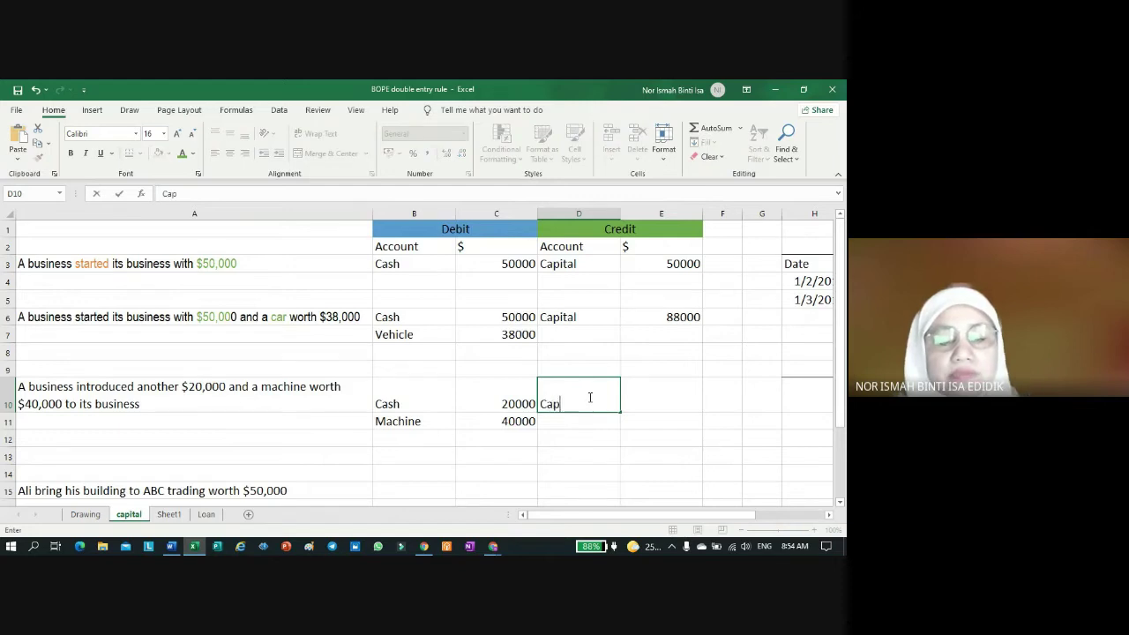
{"action": "type", "text": "ital"}
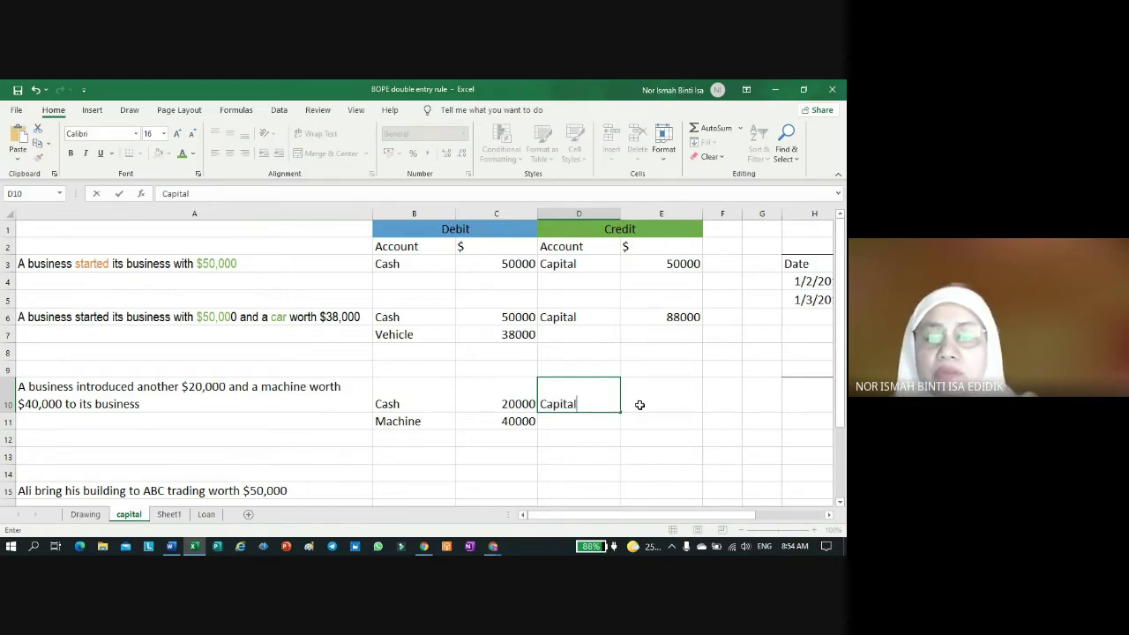
{"action": "left_click", "coordinate": [639, 404]}
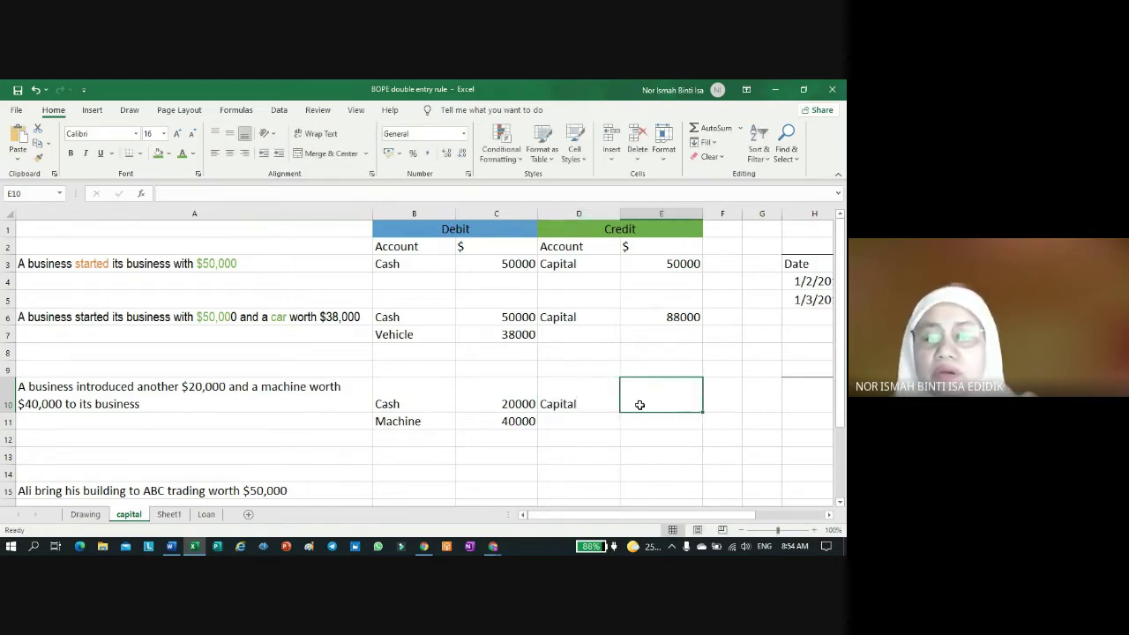
{"action": "type", "text": "60000"}
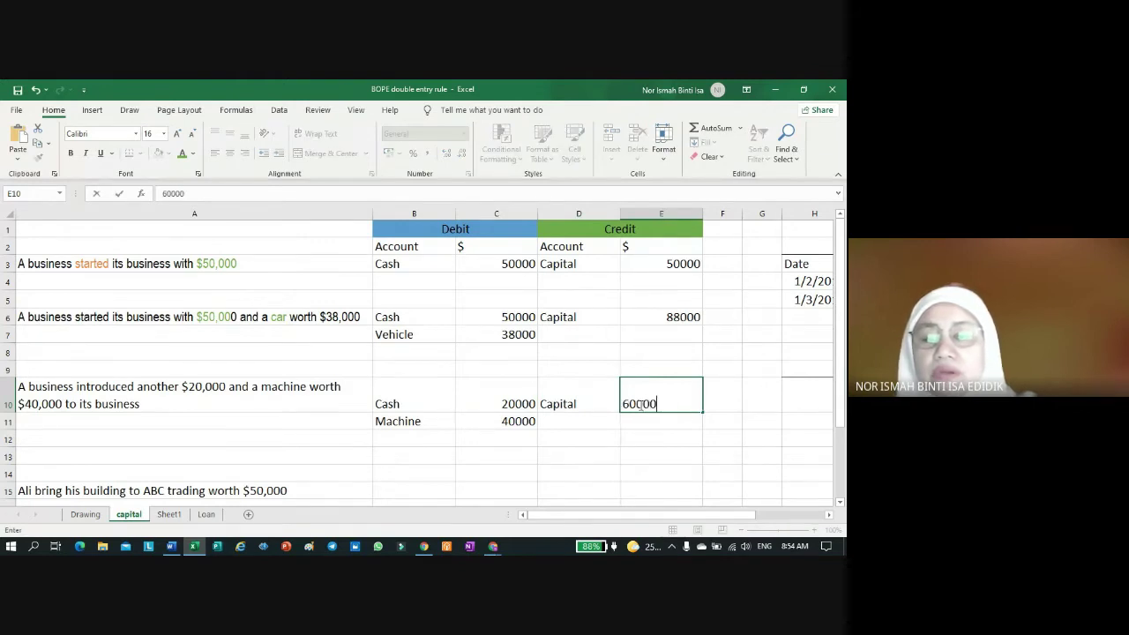
{"action": "key", "text": "Return"}
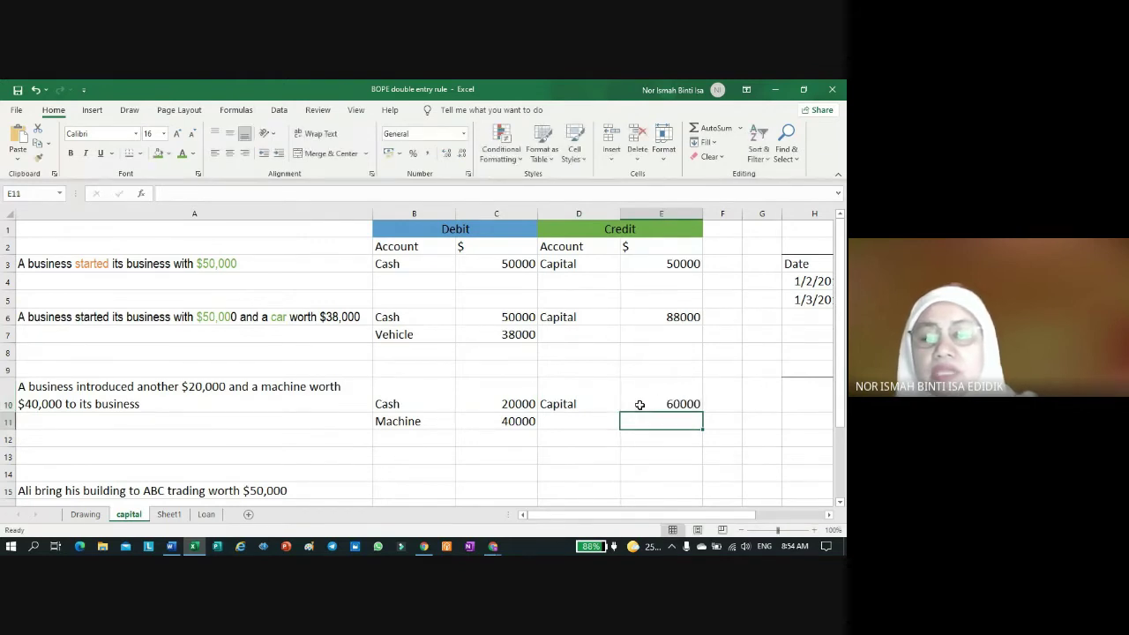
Step: Insert two blank rows above the Capital account heading to leave more space under the Cash account
{"action": "left_click", "coordinate": [828, 518]}
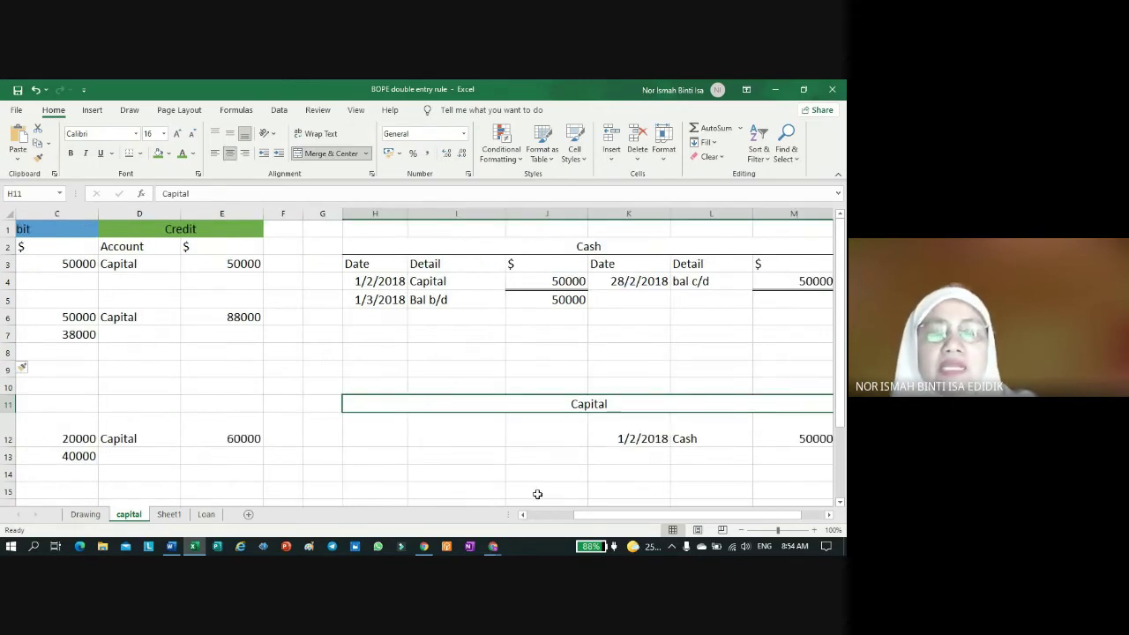
{"action": "scroll", "coordinate": [529, 518], "scroll_direction": "left", "scroll_amount": 5}
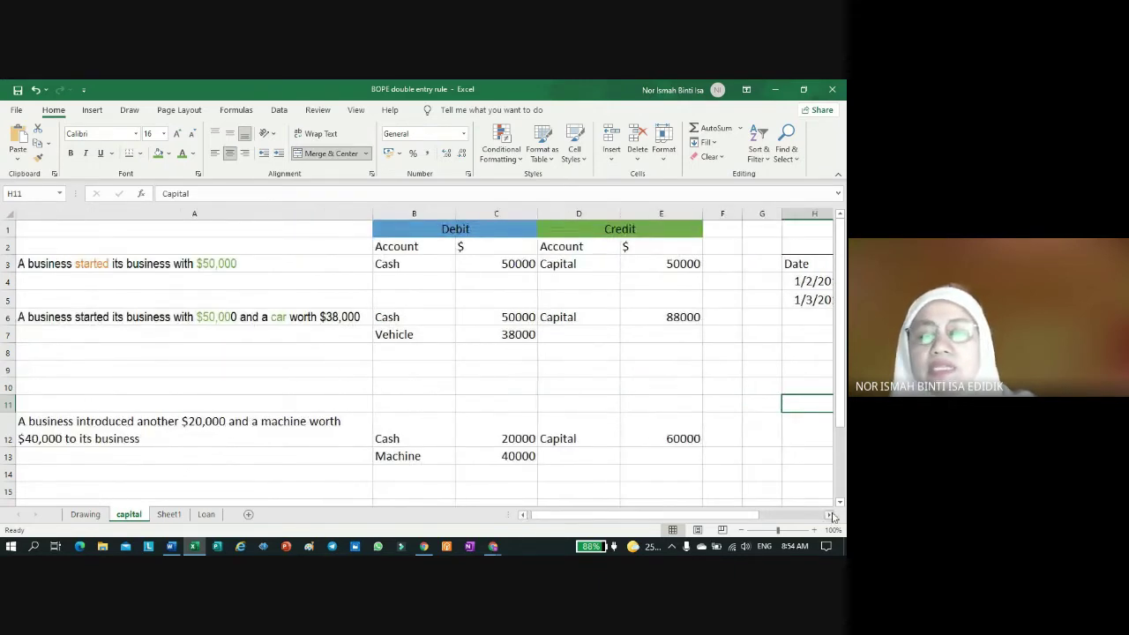
Step: Enter the date 2/3/2018 in K5 of the Cash account and move it to H6 on the debit side
{"action": "left_click", "coordinate": [829, 515]}
{"action": "left_click", "coordinate": [829, 514]}
{"action": "left_click", "coordinate": [829, 514]}
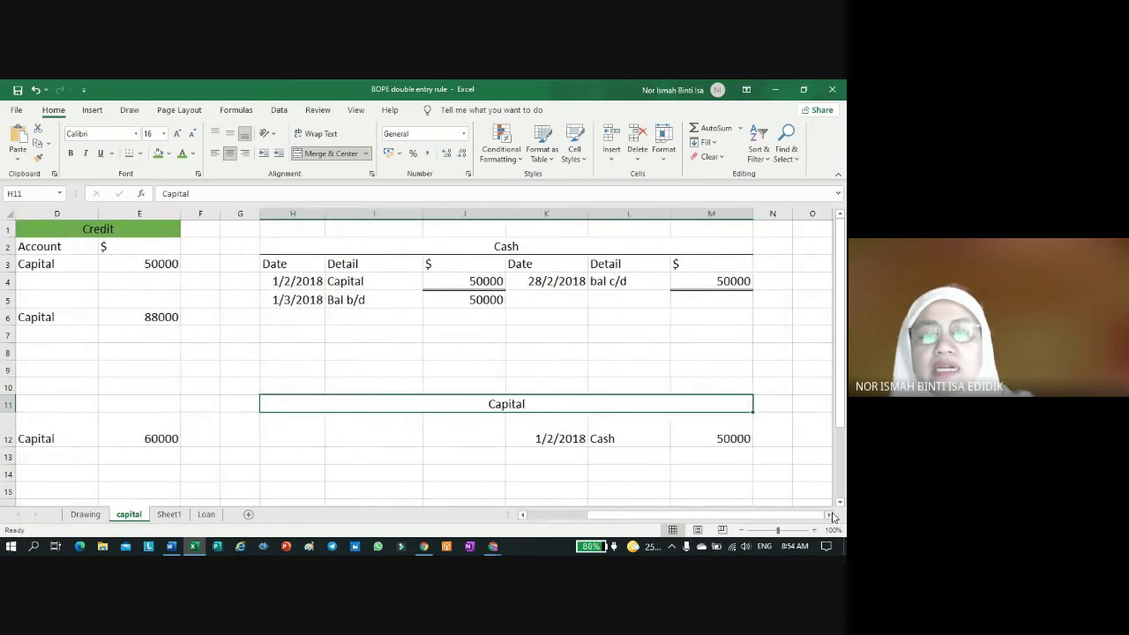
{"action": "left_click", "coordinate": [538, 300]}
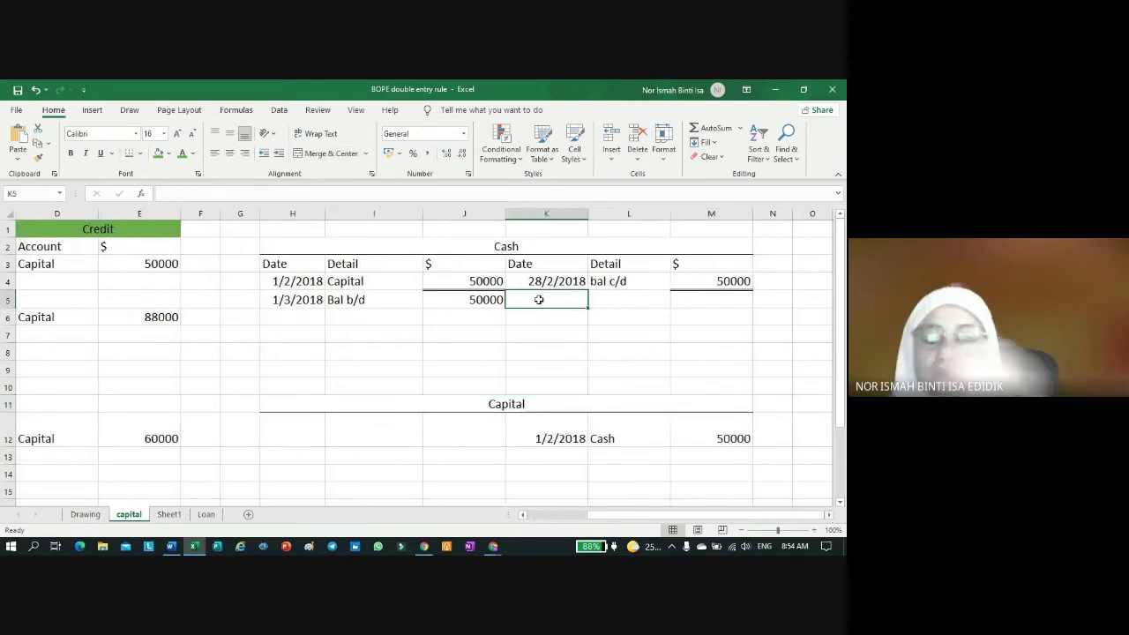
{"action": "type", "text": "2/"}
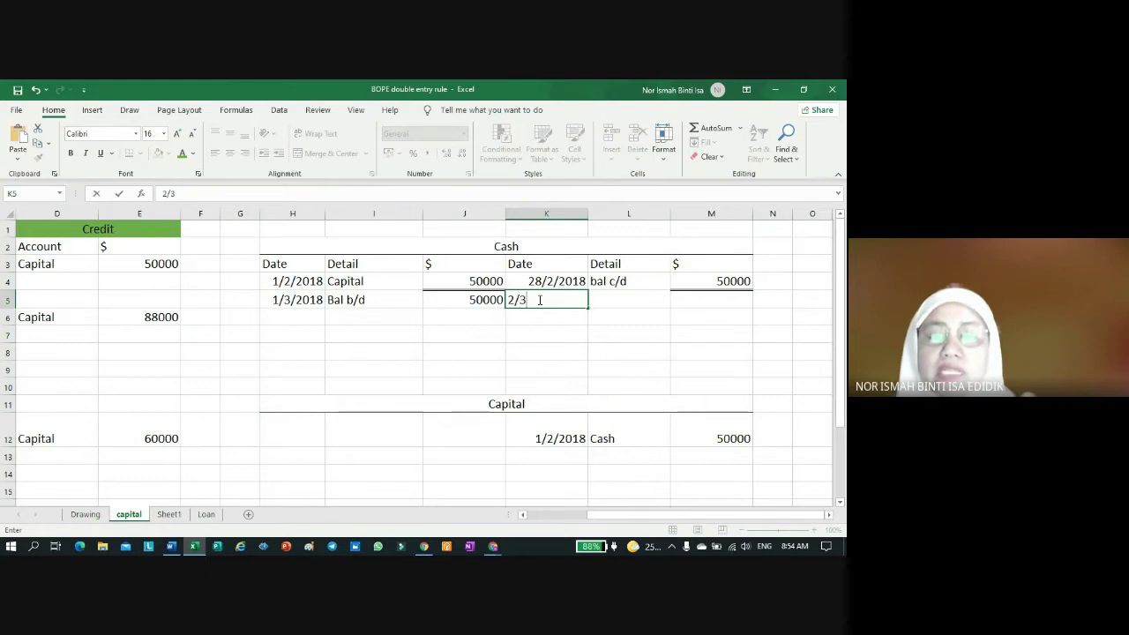
{"action": "type", "text": "3/2018"}
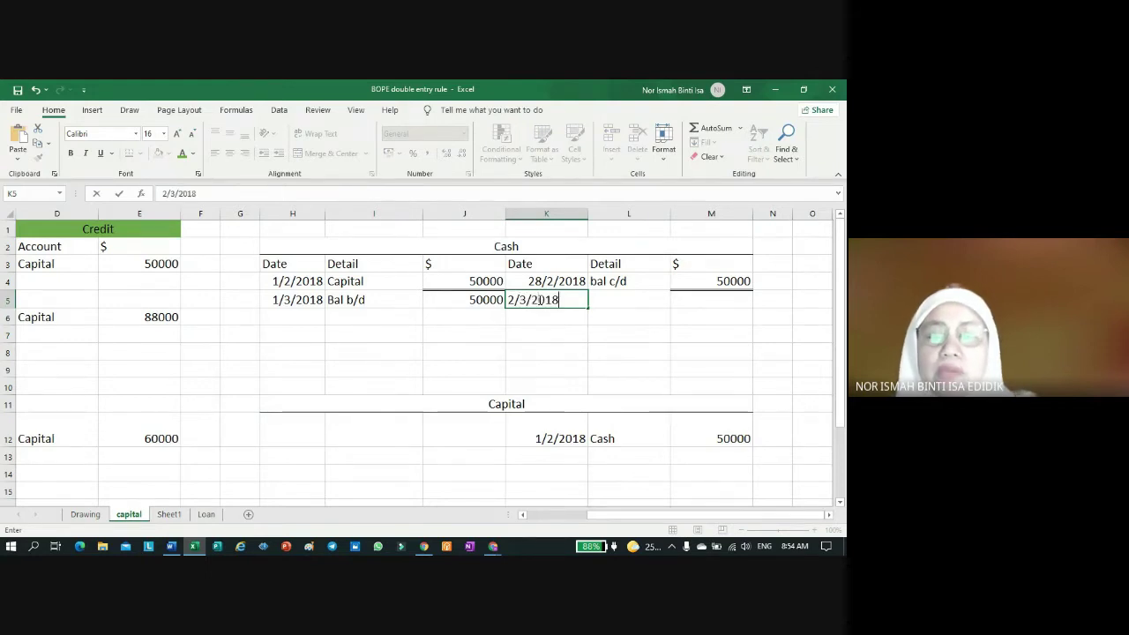
{"action": "key", "text": "Return"}
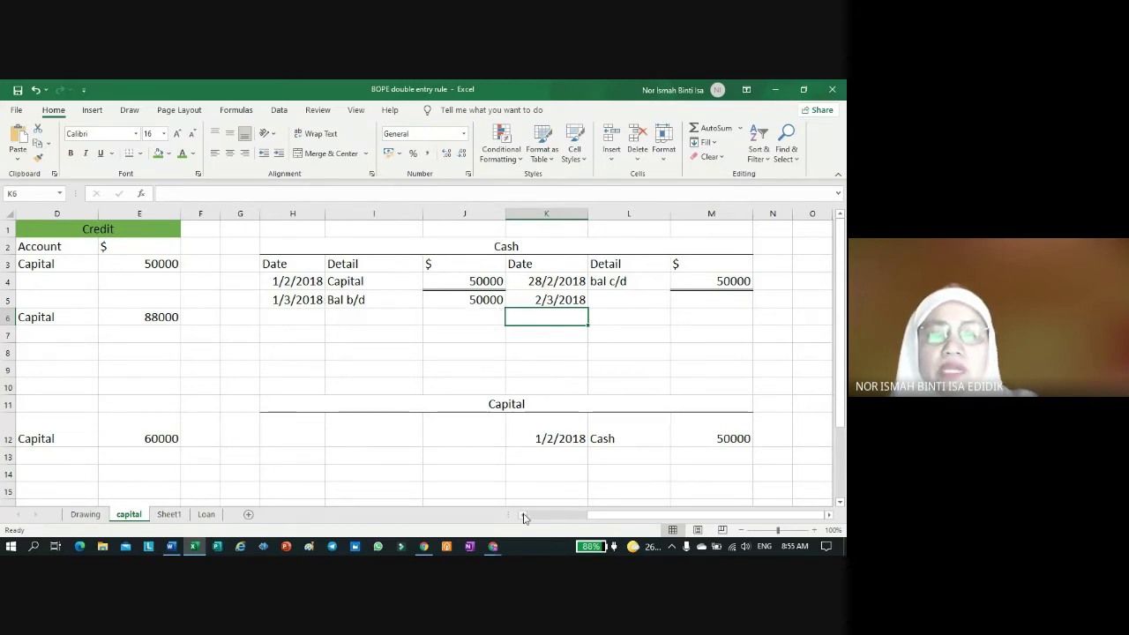
{"action": "scroll", "coordinate": [524, 517], "scroll_direction": "left", "scroll_amount": 1}
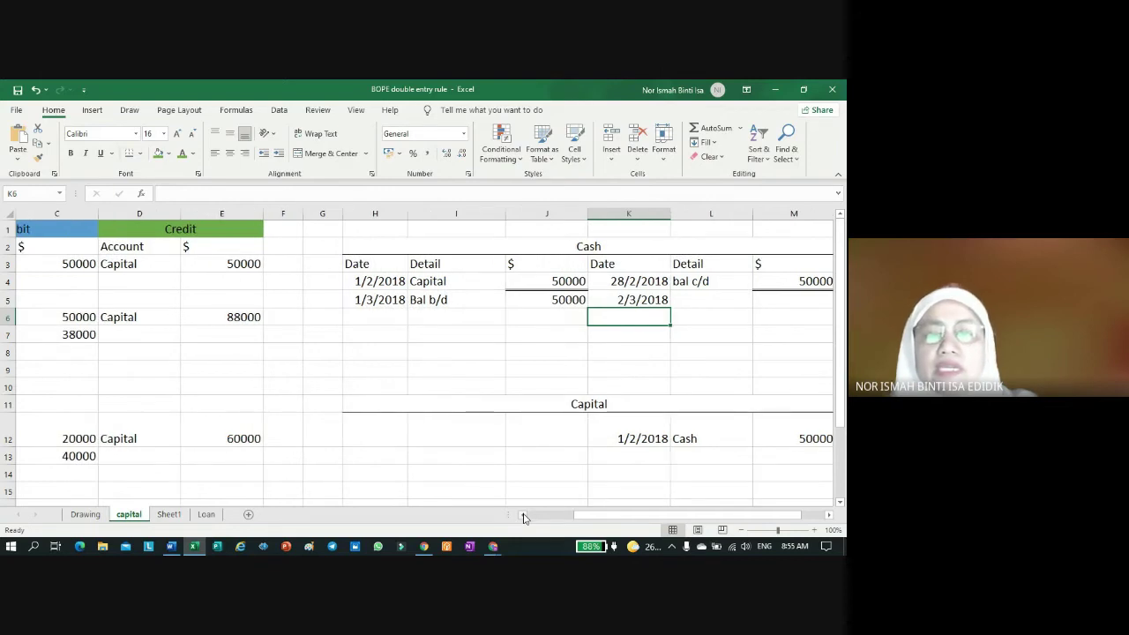
Step: Complete the 2/3/2018 debit entry in the Cash account with the detail Capital in I6 and 20000 in J6
{"action": "left_click", "coordinate": [457, 316]}
{"action": "type", "text": "Ca"}
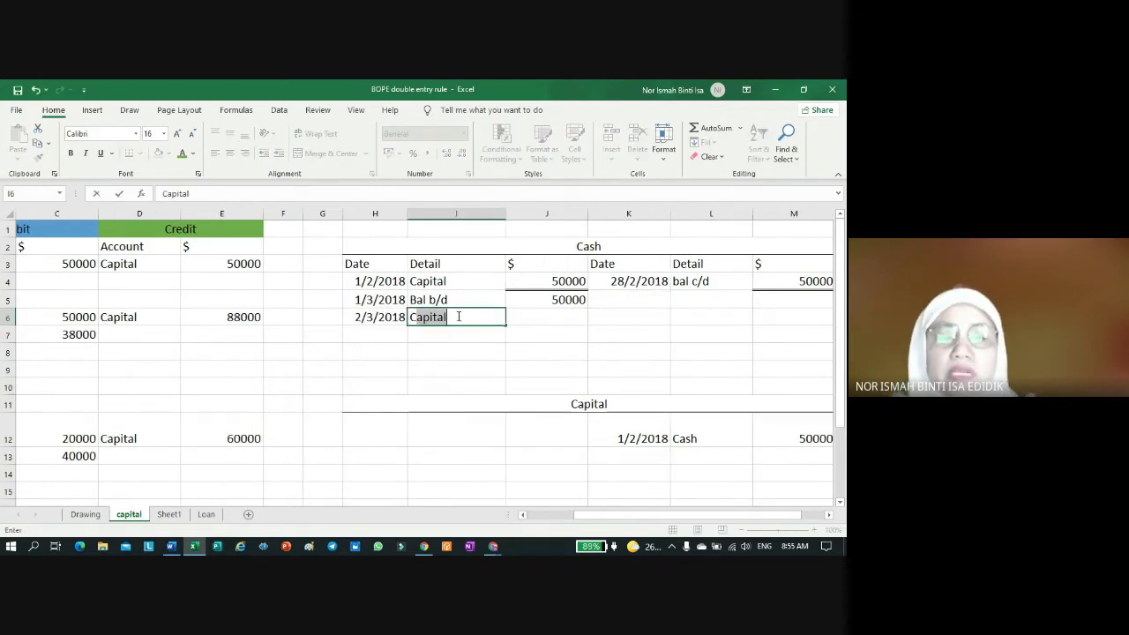
{"action": "type", "text": "pi"}
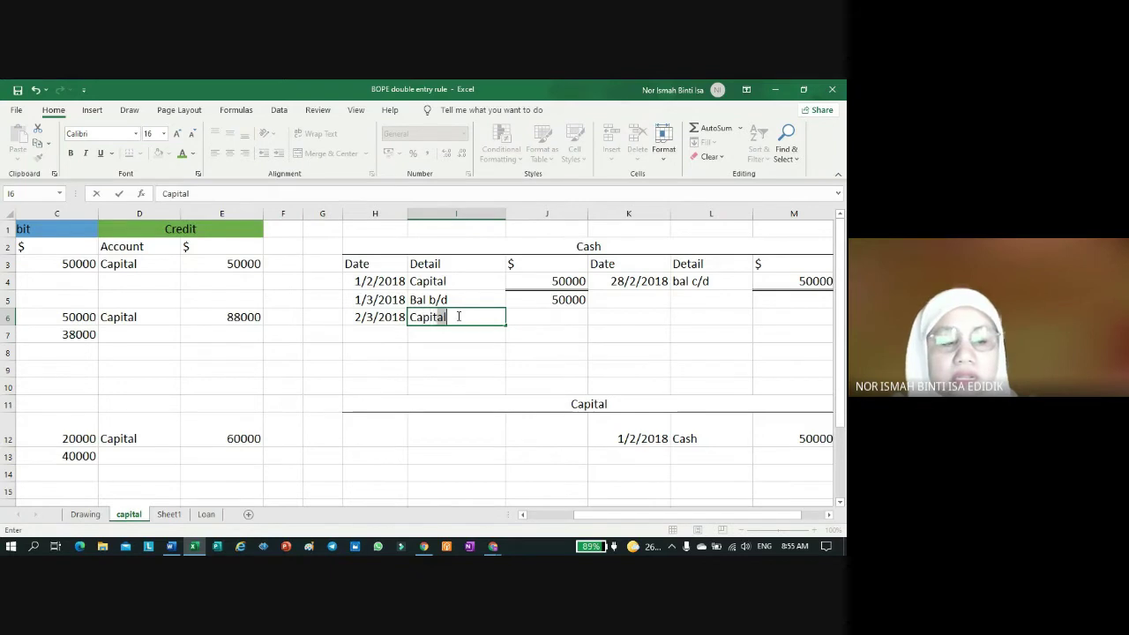
{"action": "type", "text": "tal"}
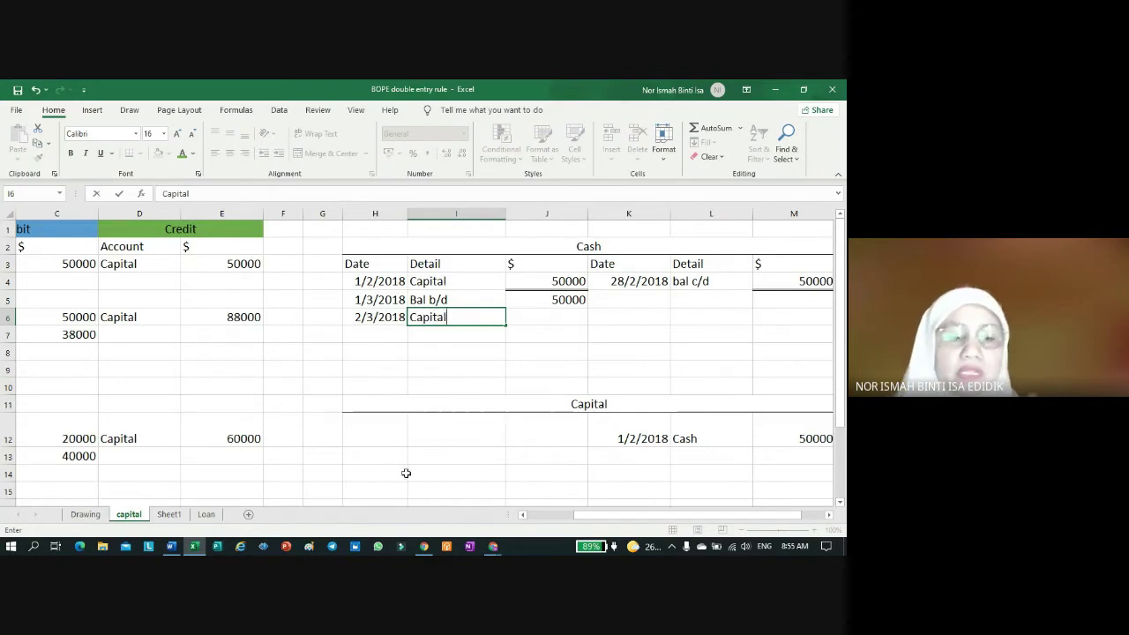
{"action": "left_click", "coordinate": [522, 517]}
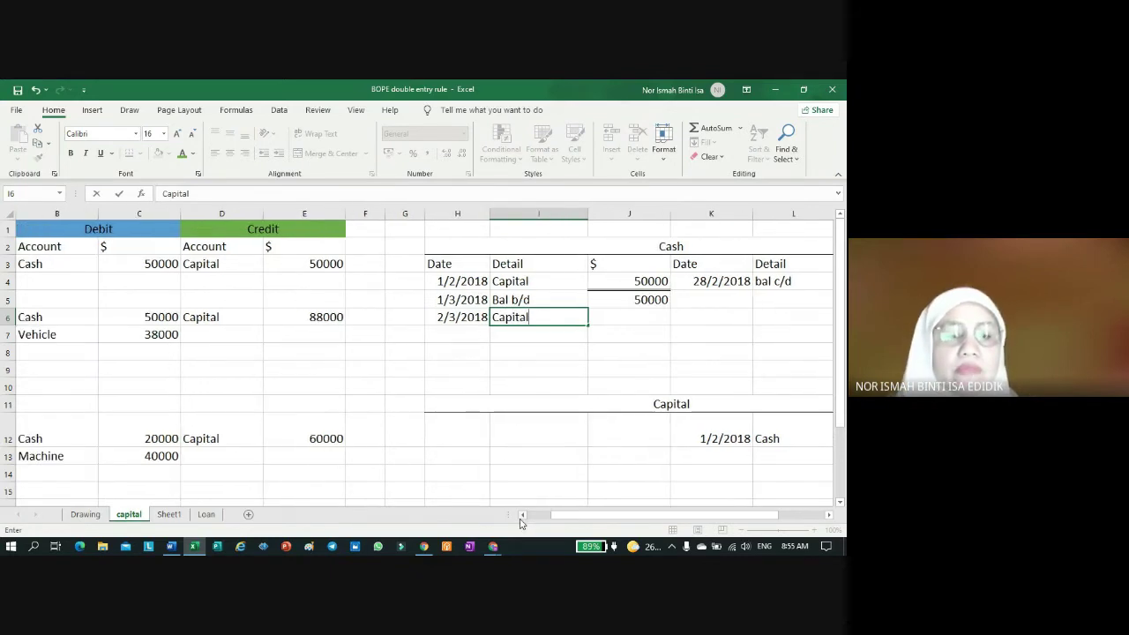
{"action": "left_click", "coordinate": [521, 517]}
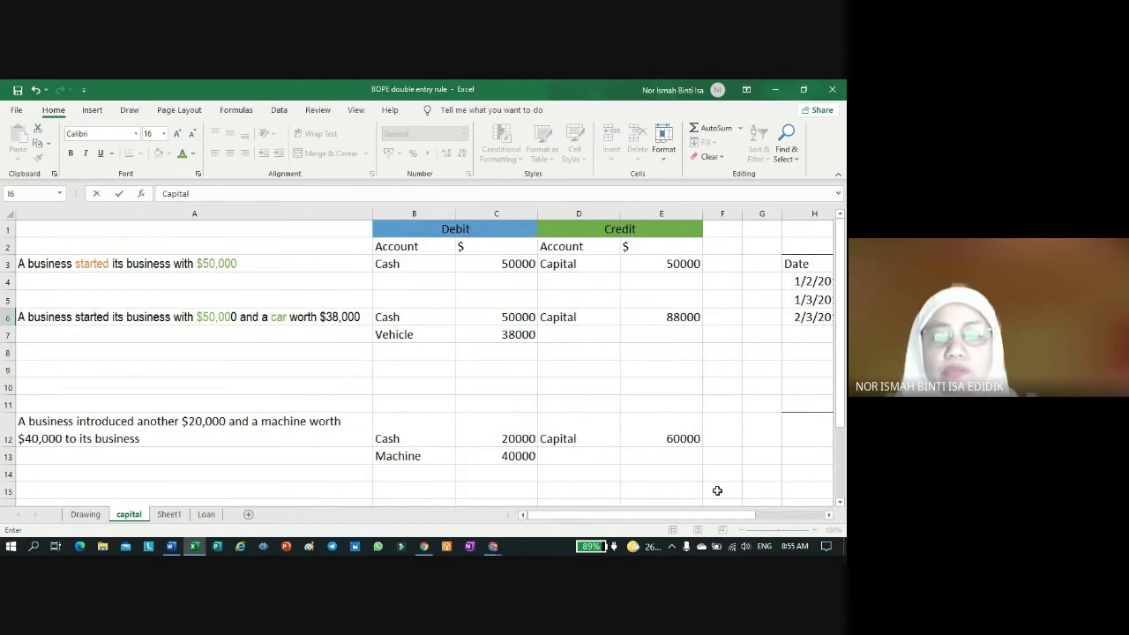
{"action": "left_click", "coordinate": [829, 517]}
{"action": "left_click", "coordinate": [828, 518]}
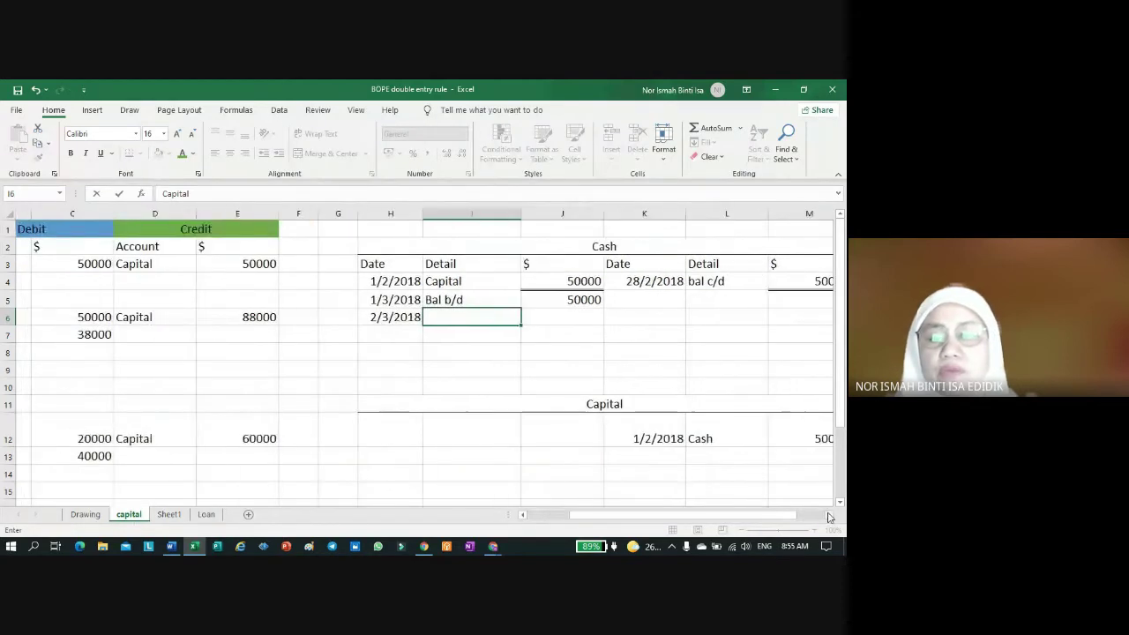
{"action": "left_click", "coordinate": [551, 317]}
{"action": "type", "text": "20000"}
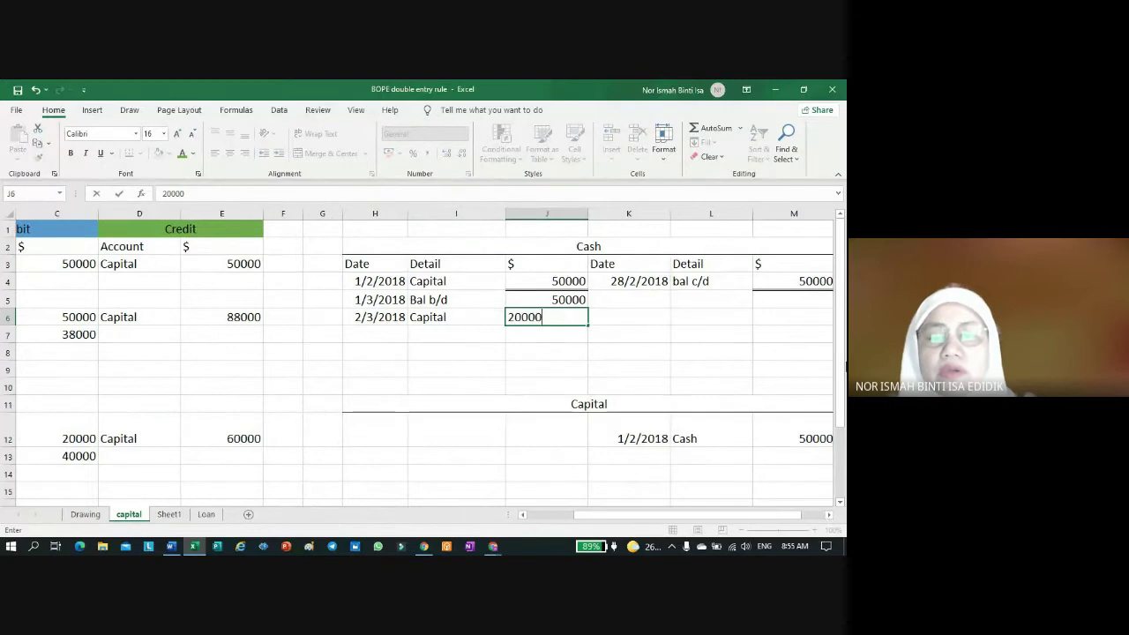
{"action": "key", "text": "Return"}
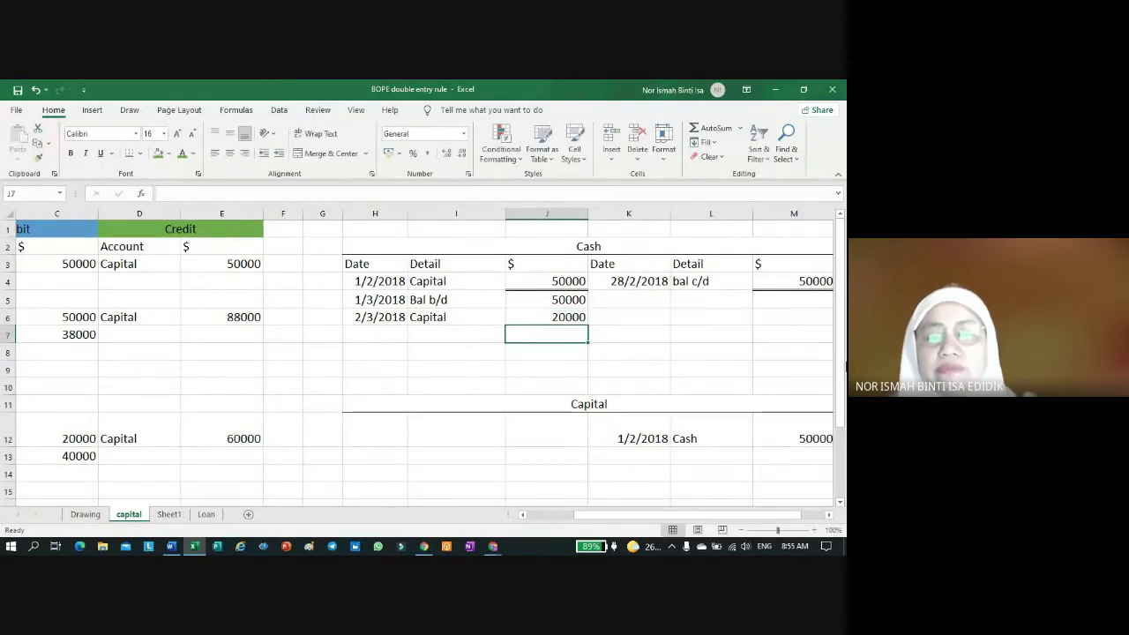
Step: Apply the same total border used for the Cash account totals to the Capital account's amount in M12
{"action": "scroll", "coordinate": [721, 456], "scroll_direction": "down", "scroll_amount": 1}
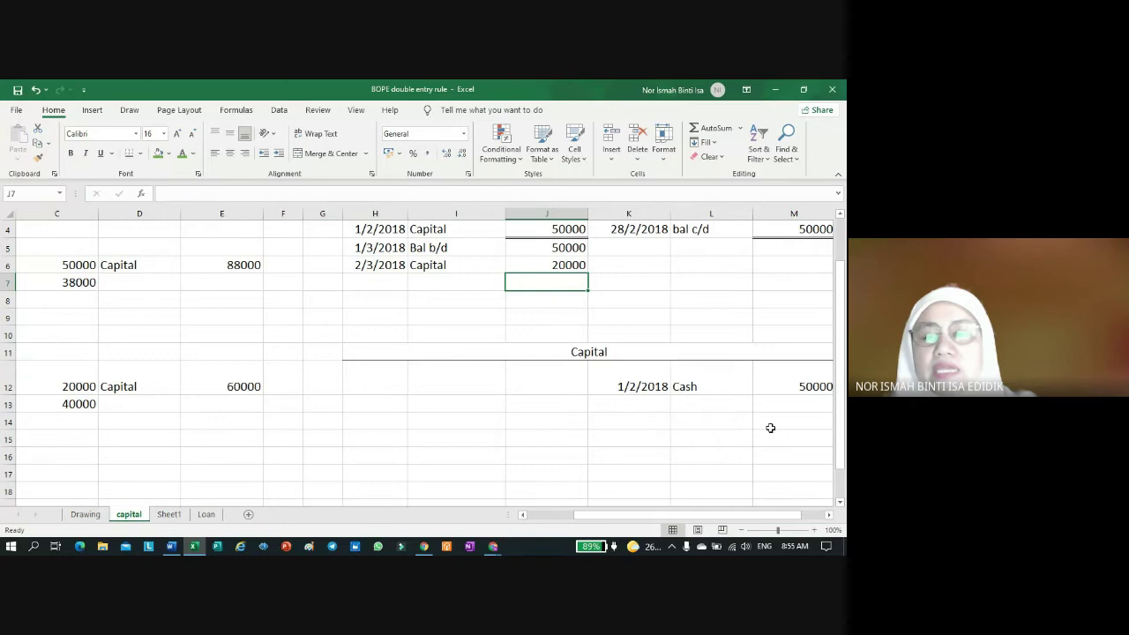
{"action": "left_click", "coordinate": [828, 514]}
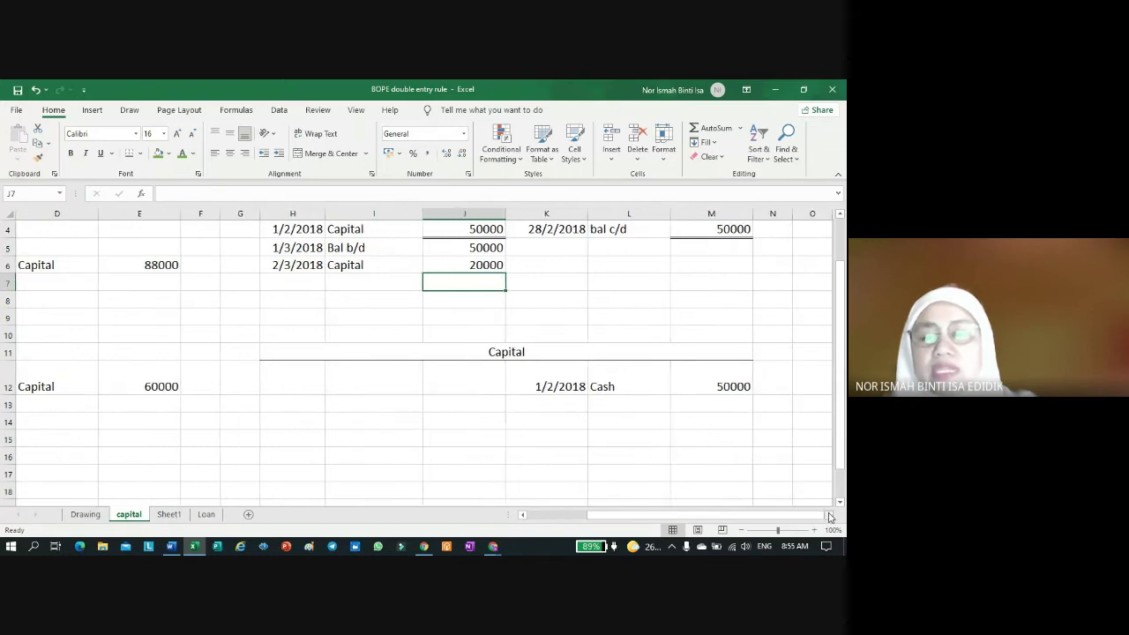
{"action": "left_click", "coordinate": [710, 386]}
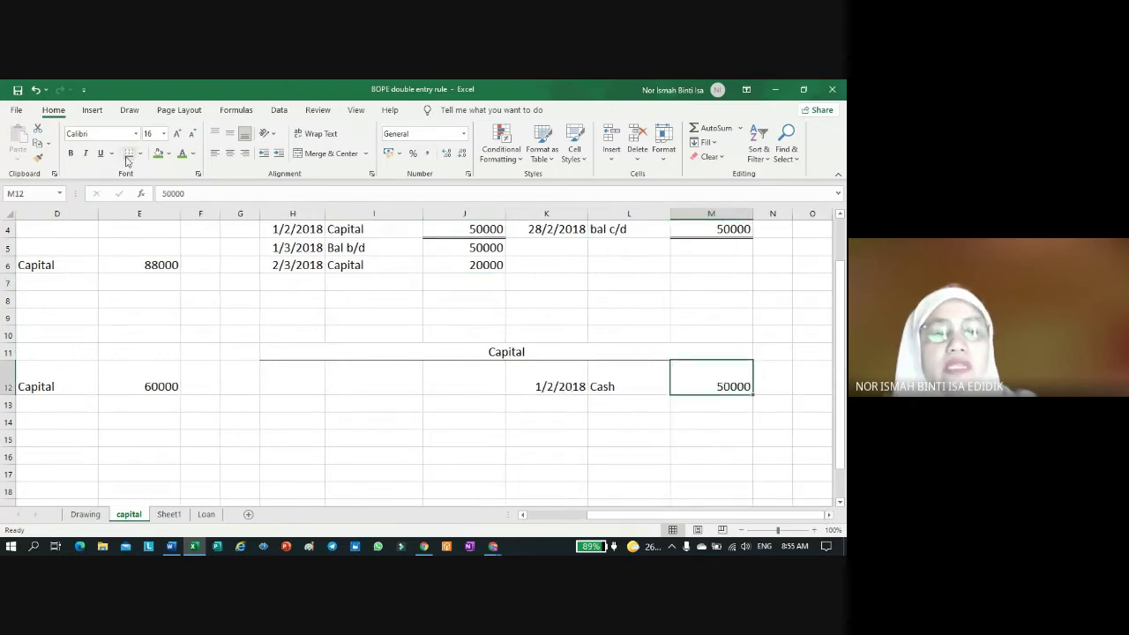
{"action": "left_click", "coordinate": [701, 442]}
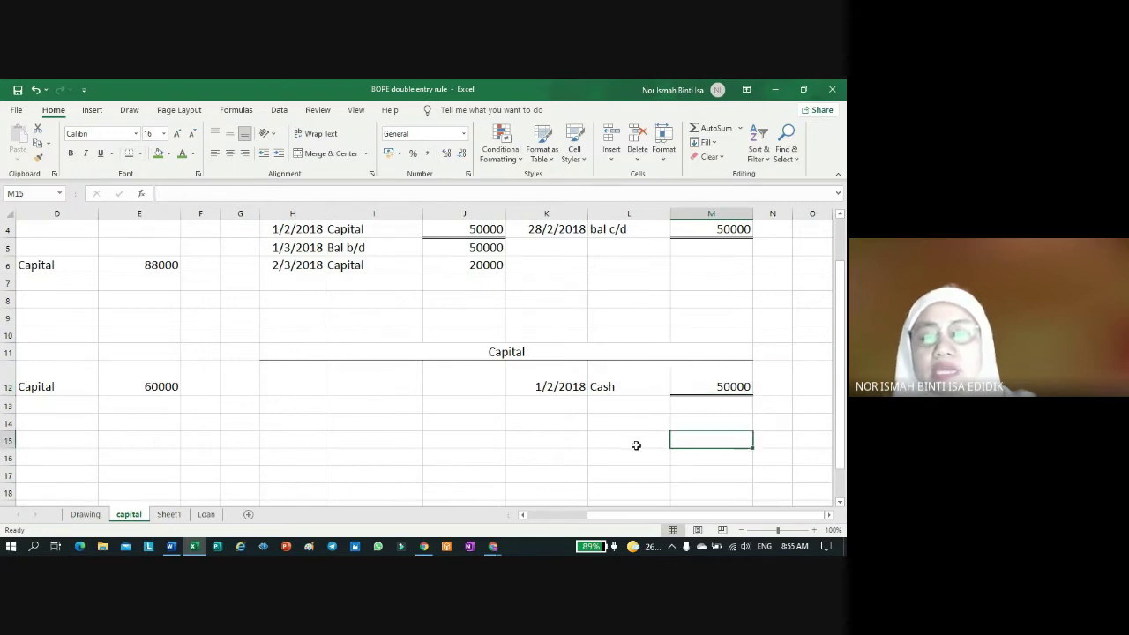
Step: Balance off the Capital account on its debit side in row 12 with date 28/2/2018, detail bal c/d and amount 50000
{"action": "left_click", "coordinate": [462, 384]}
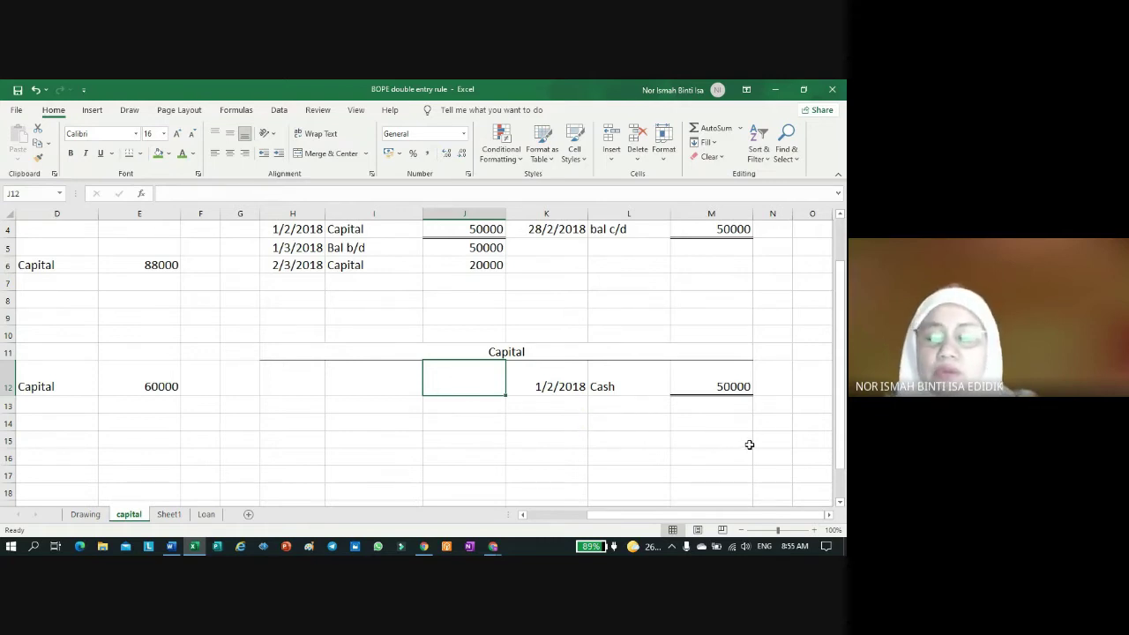
{"action": "type", "text": "50000"}
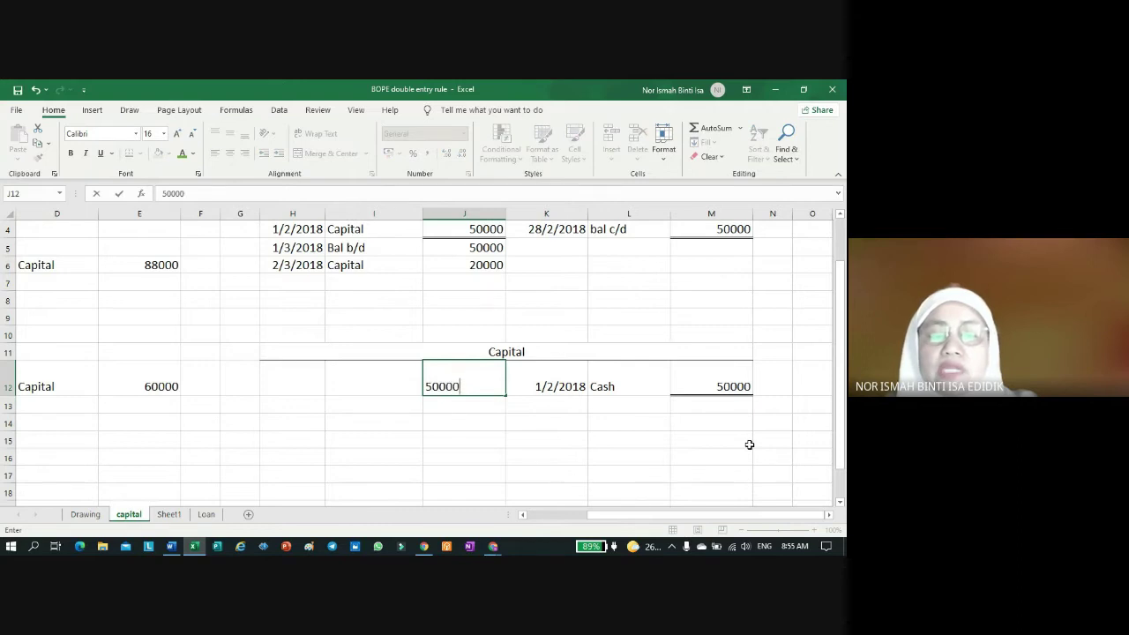
{"action": "key", "text": "Return"}
{"action": "left_click", "coordinate": [385, 376]}
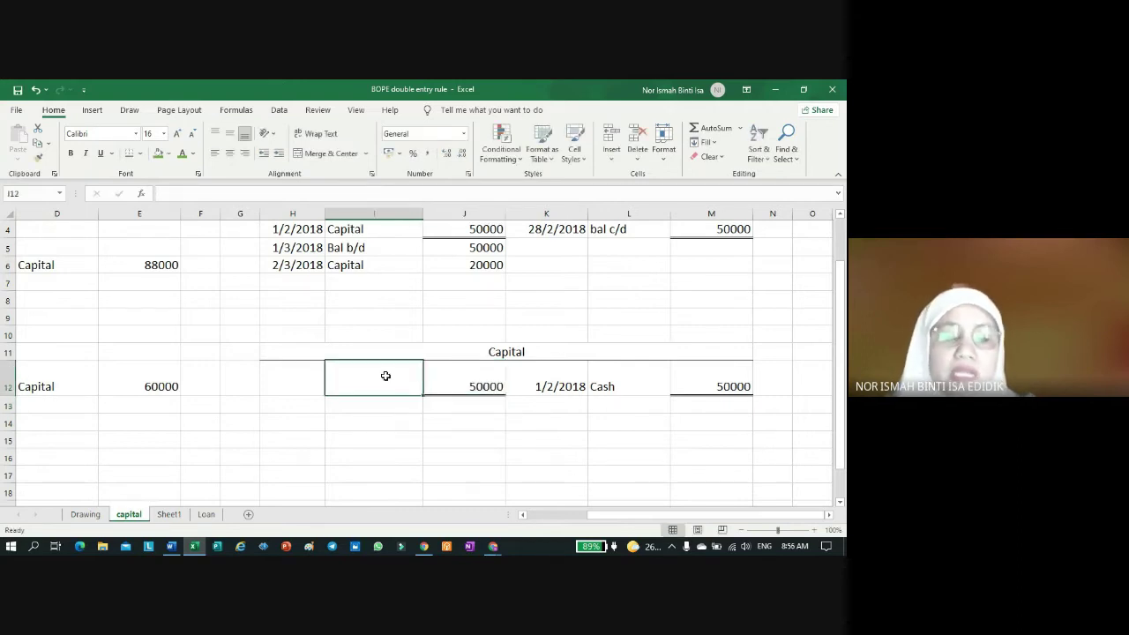
{"action": "type", "text": "bal c/d"}
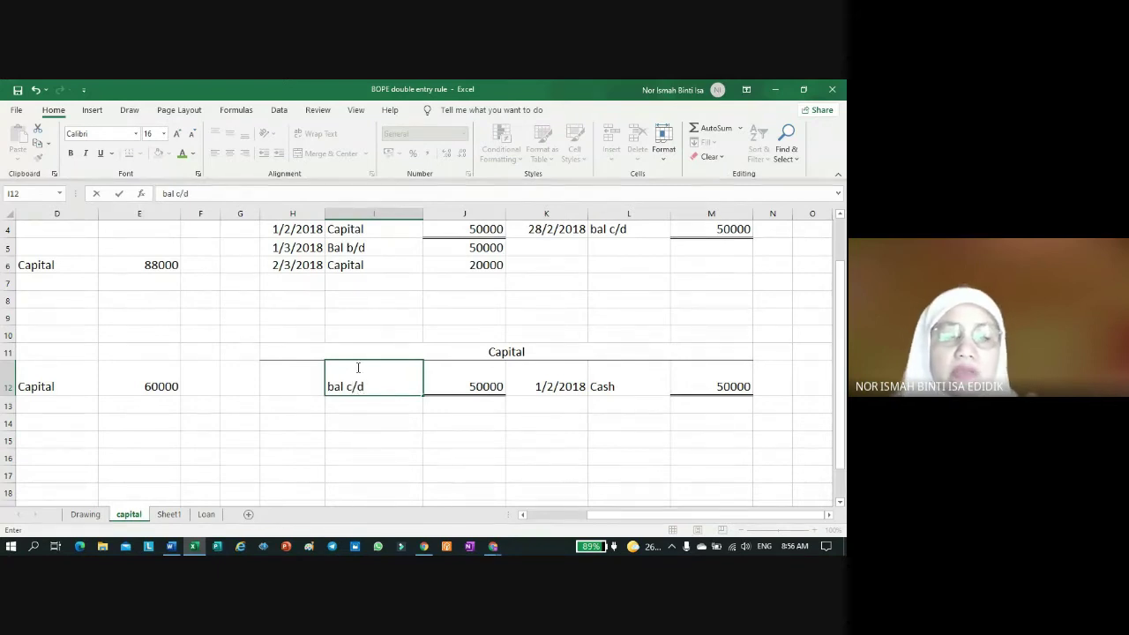
{"action": "key", "text": "Return"}
{"action": "left_click", "coordinate": [302, 375]}
{"action": "type", "text": "28/2/"}
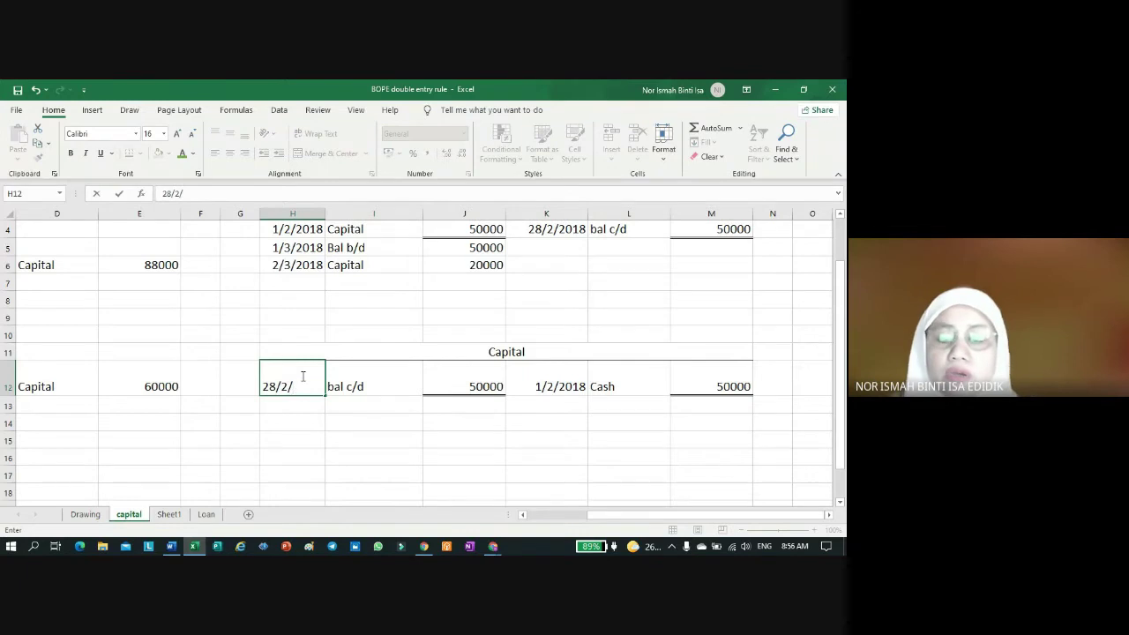
{"action": "type", "text": "2018"}
{"action": "key", "text": "Return"}
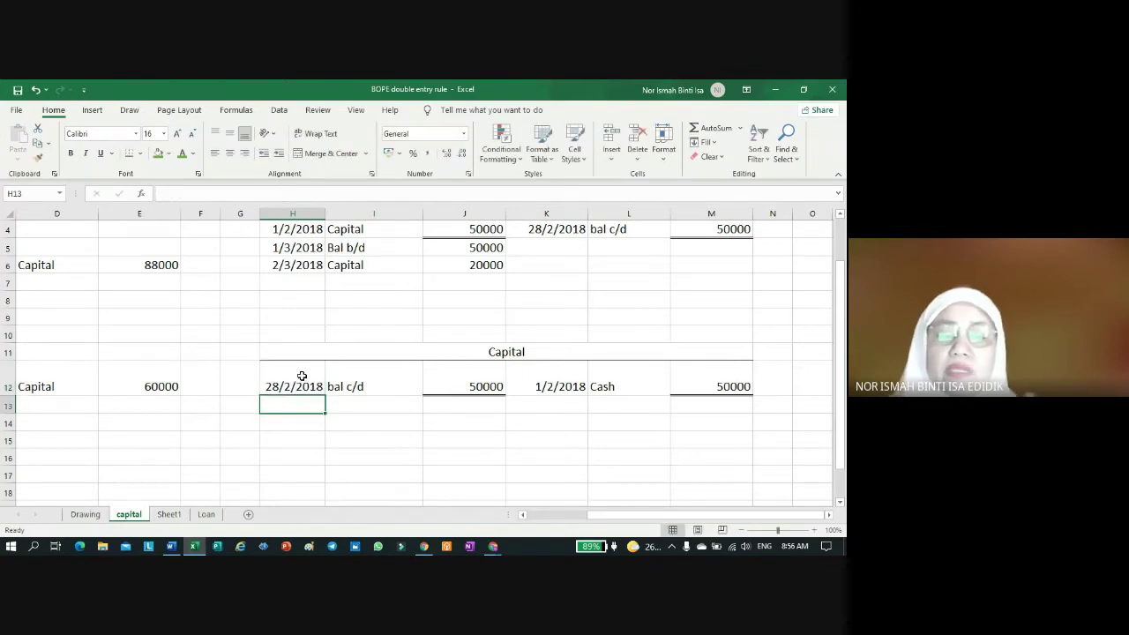
Step: Bring down the Capital balance on the credit side in row 13 with 1/3/2018, bal b/d and the formula =+J12
{"action": "left_click", "coordinate": [552, 408]}
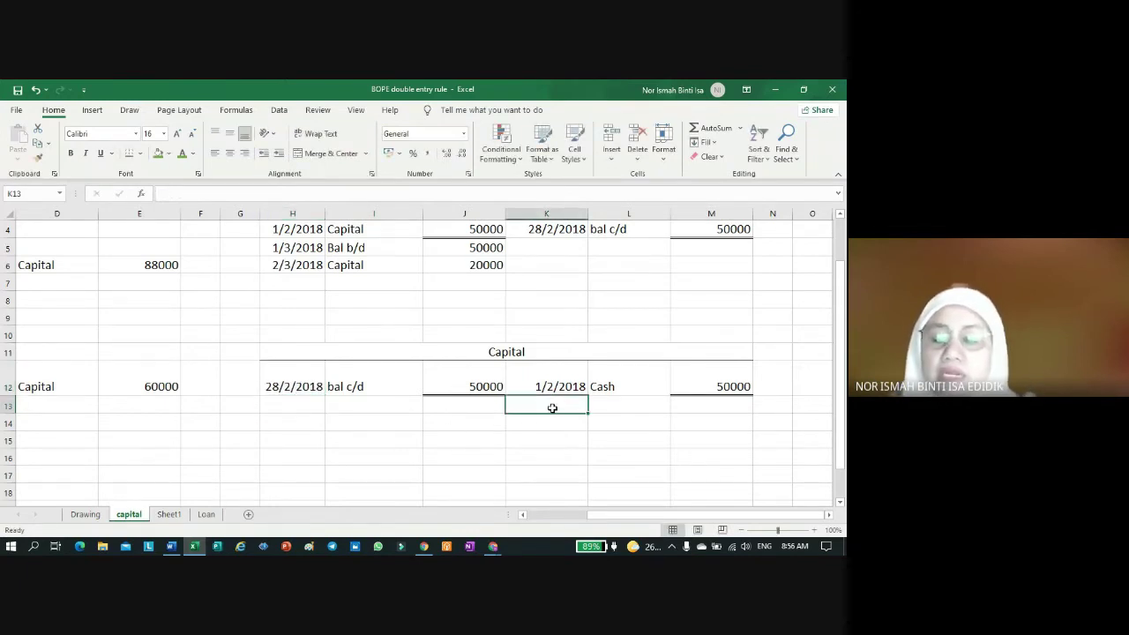
{"action": "type", "text": "1/3/20"}
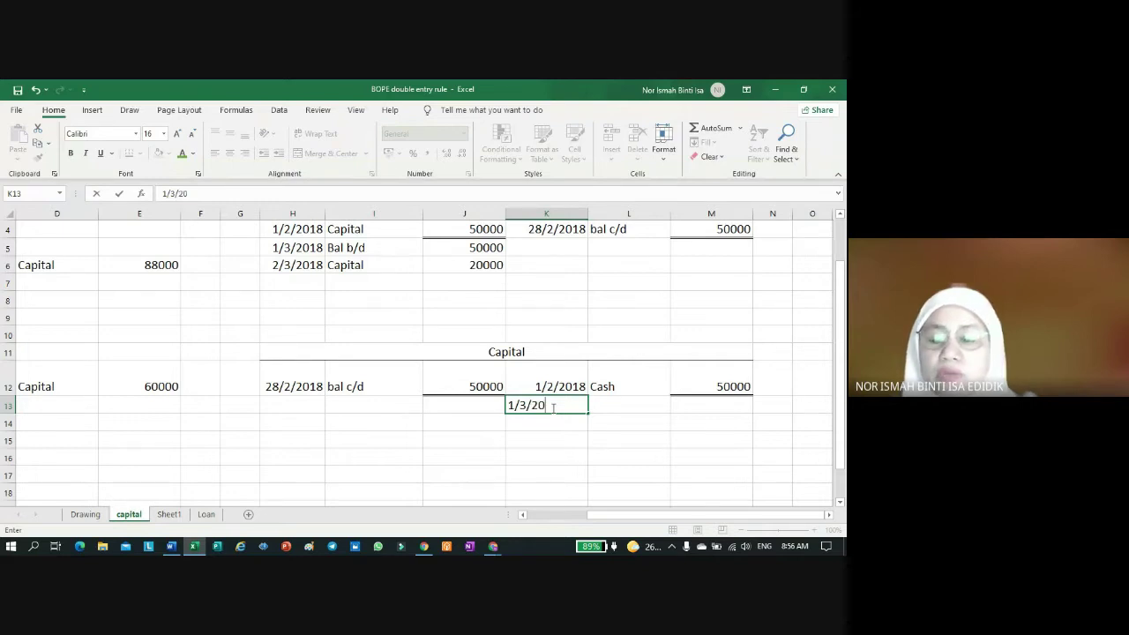
{"action": "type", "text": "18"}
{"action": "left_click", "coordinate": [639, 403]}
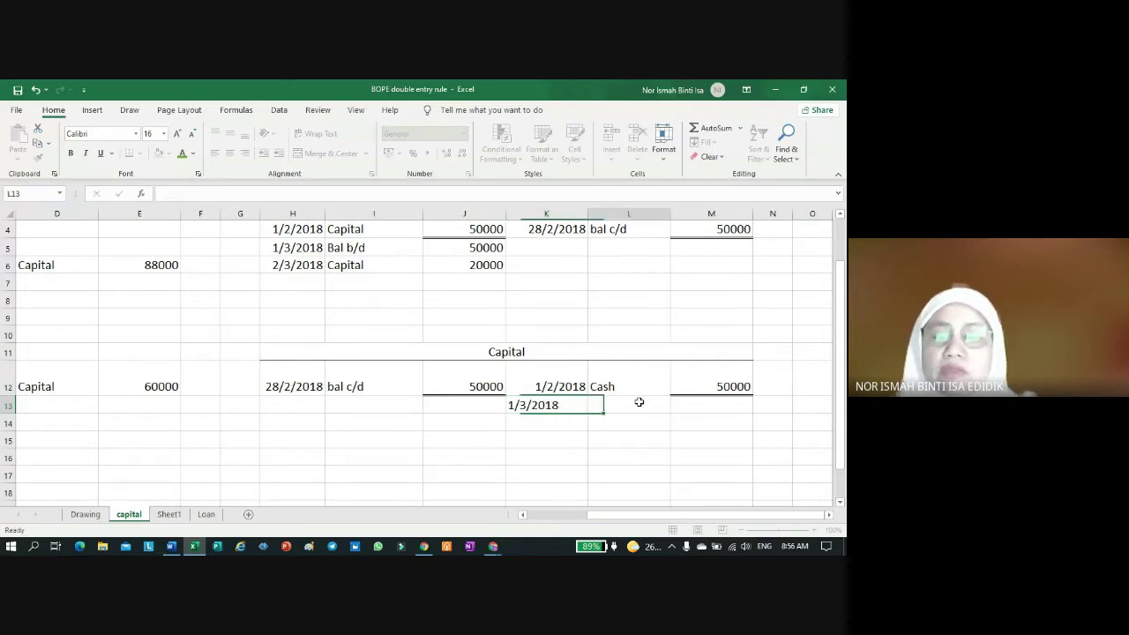
{"action": "type", "text": "bal b/d"}
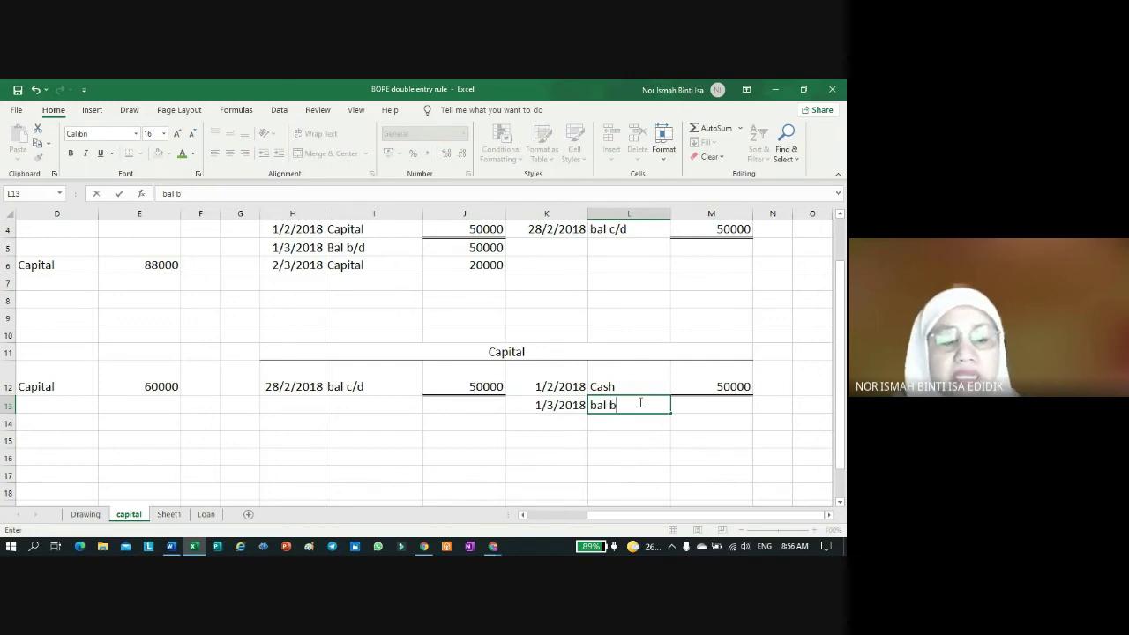
{"action": "left_click", "coordinate": [715, 413]}
{"action": "type", "text": "+"}
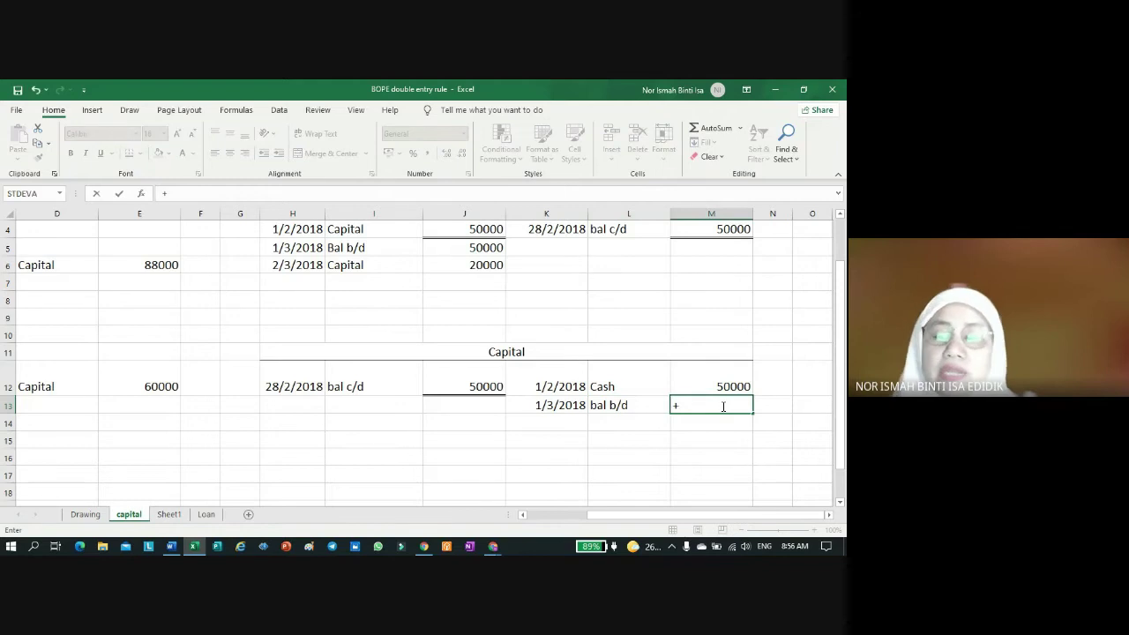
{"action": "left_click", "coordinate": [462, 365]}
{"action": "key", "text": "Return"}
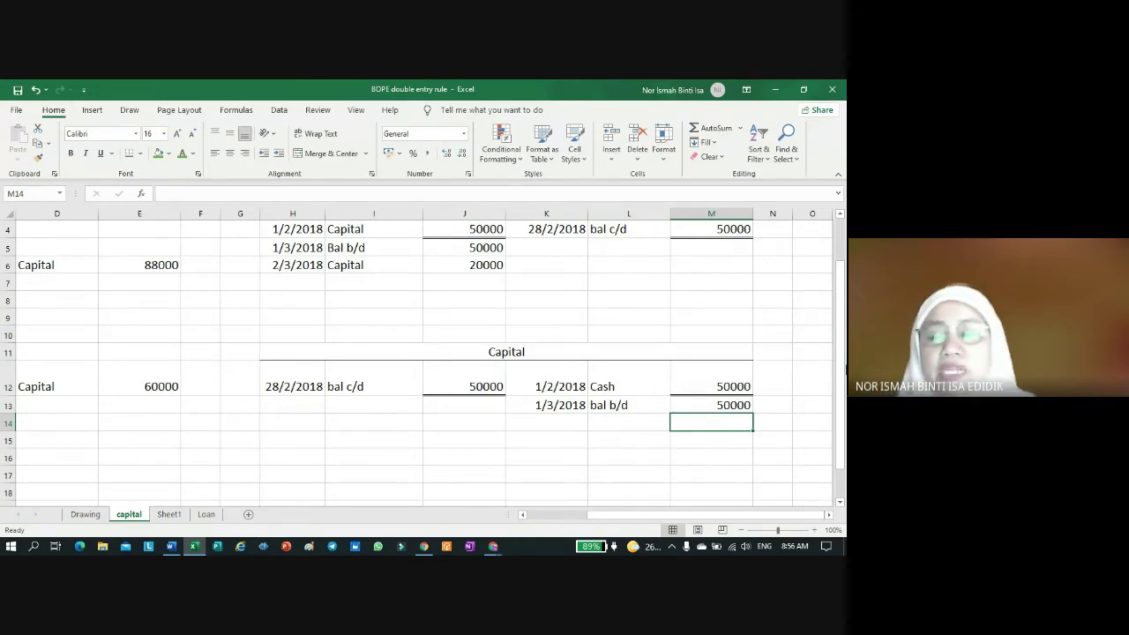
{"action": "left_click", "coordinate": [736, 406]}
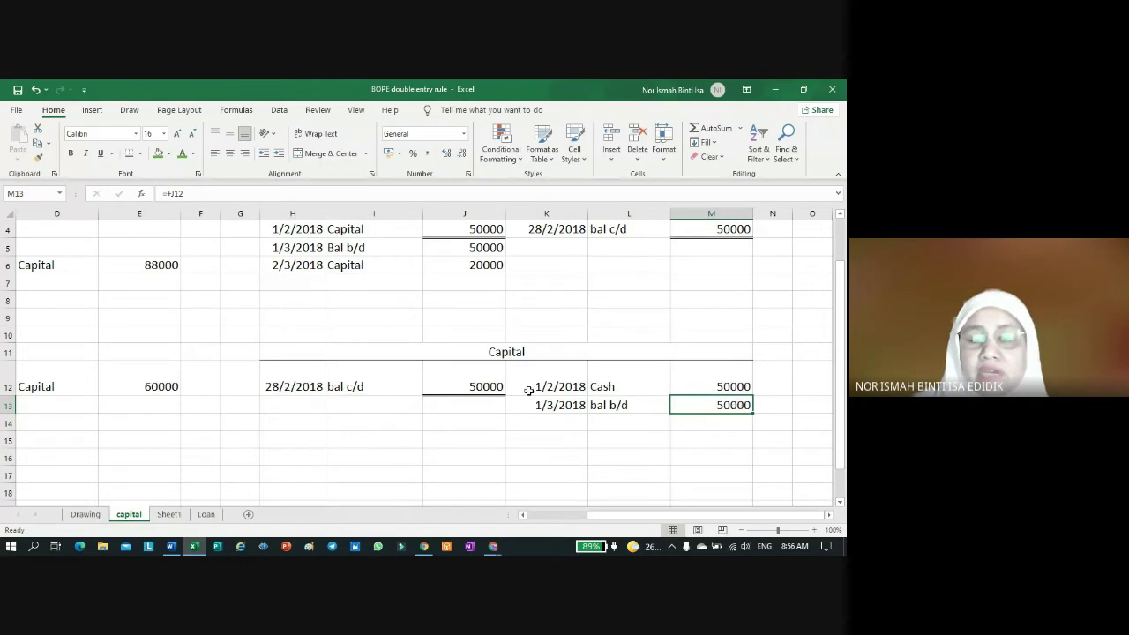
{"action": "left_click", "coordinate": [751, 420]}
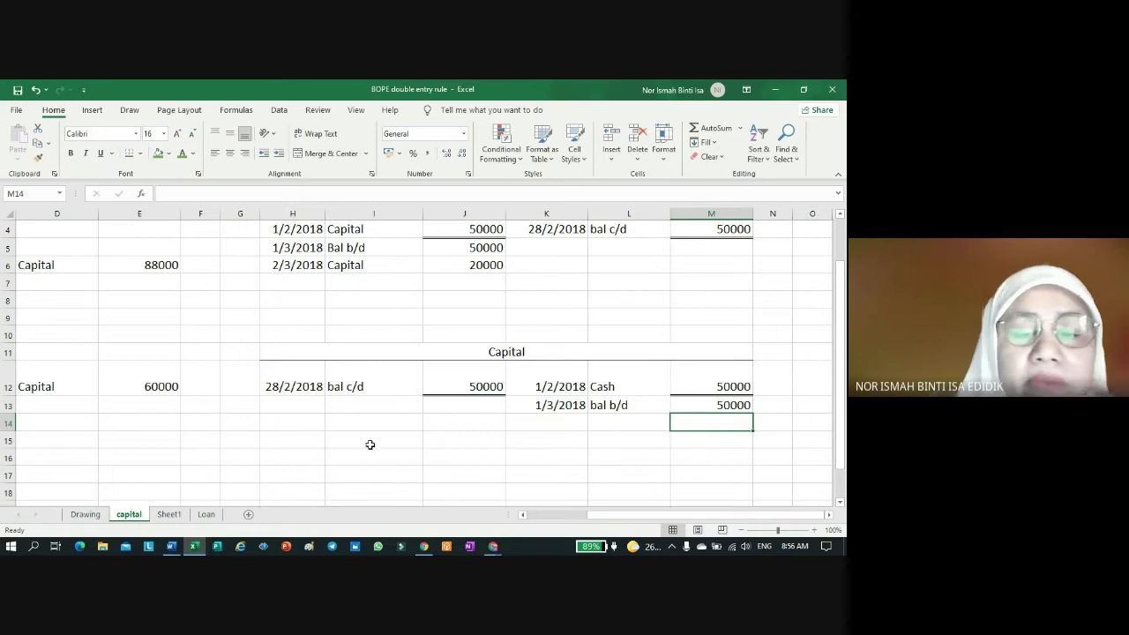
Step: Start the further capital entry on the Capital account's credit side with date 2/3/2018 in K14 and detail Cash in L14
{"action": "left_click", "coordinate": [522, 514]}
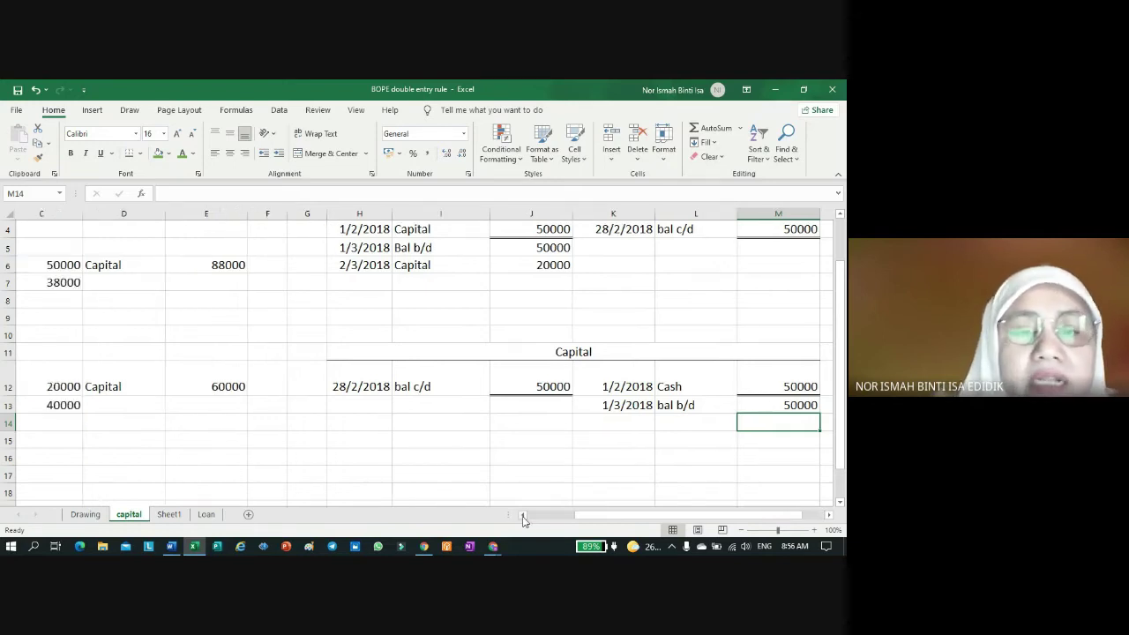
{"action": "scroll", "coordinate": [527, 456], "scroll_direction": "up", "scroll_amount": 1}
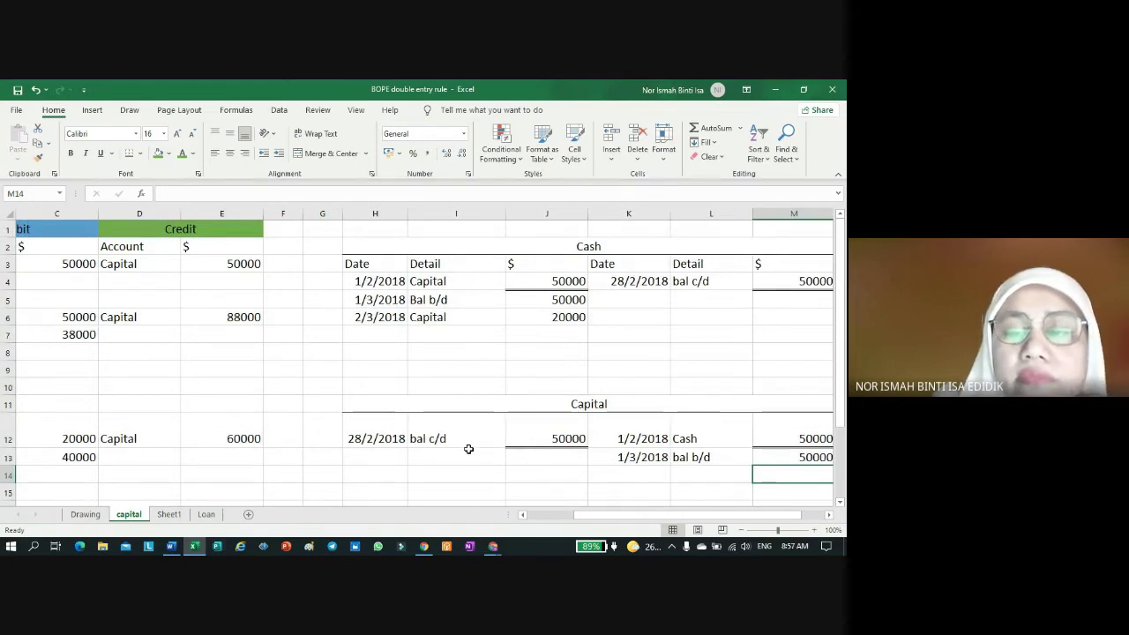
{"action": "scroll", "coordinate": [375, 415], "scroll_direction": "down", "scroll_amount": 1}
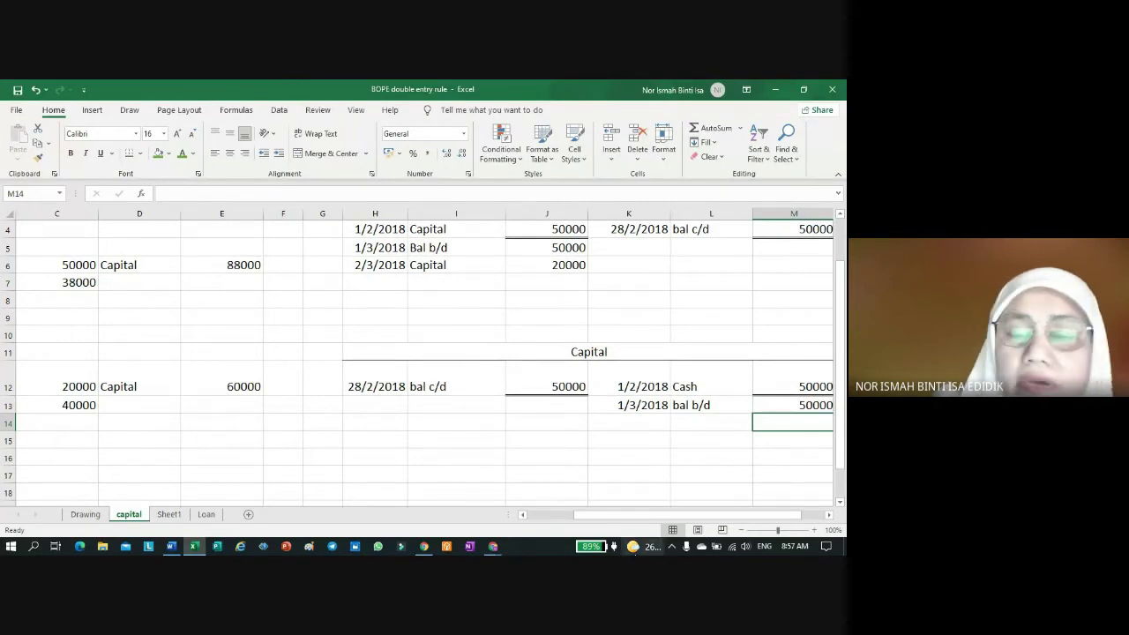
{"action": "left_click", "coordinate": [522, 514]}
{"action": "scroll", "coordinate": [525, 519], "scroll_direction": "down", "scroll_amount": 1}
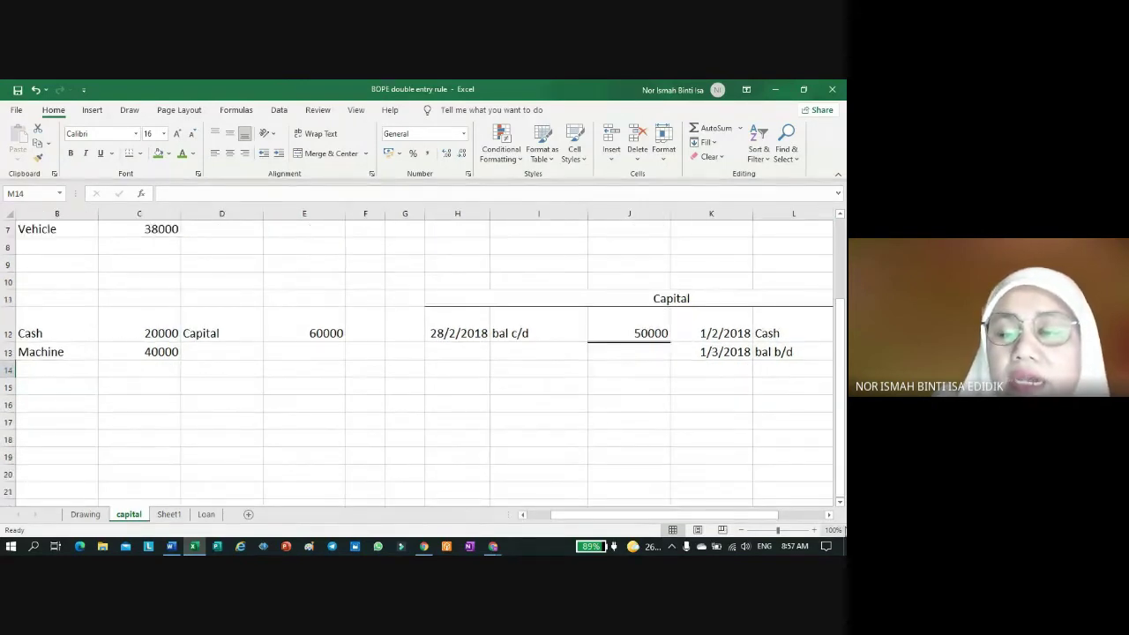
{"action": "scroll", "coordinate": [676, 423], "scroll_direction": "right", "scroll_amount": 2}
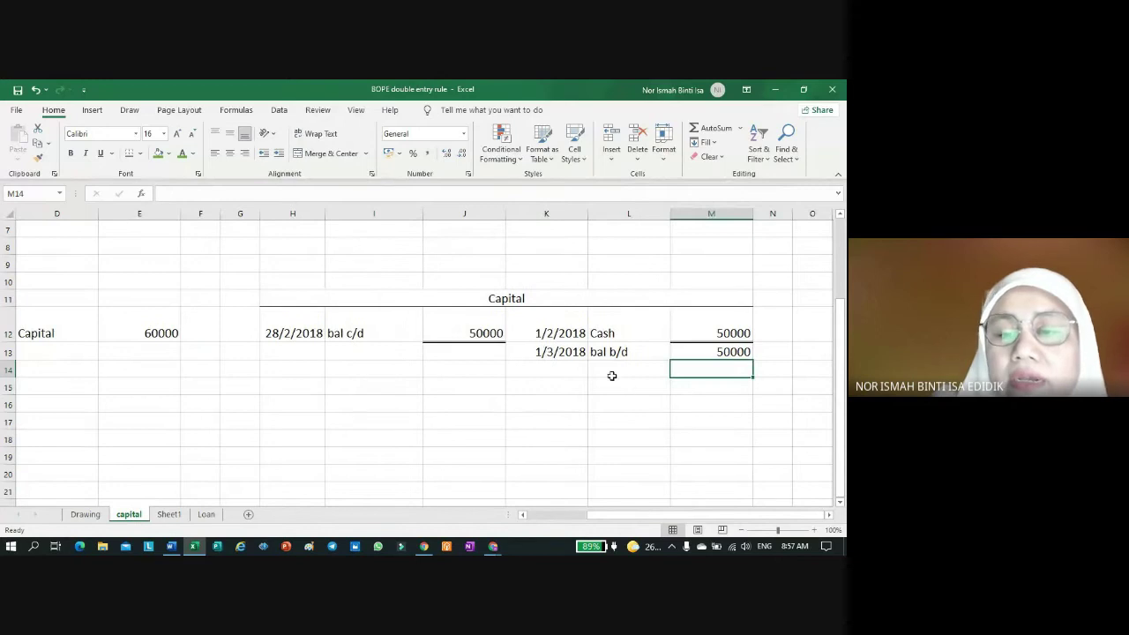
{"action": "left_click", "coordinate": [611, 371]}
{"action": "left_click", "coordinate": [564, 369]}
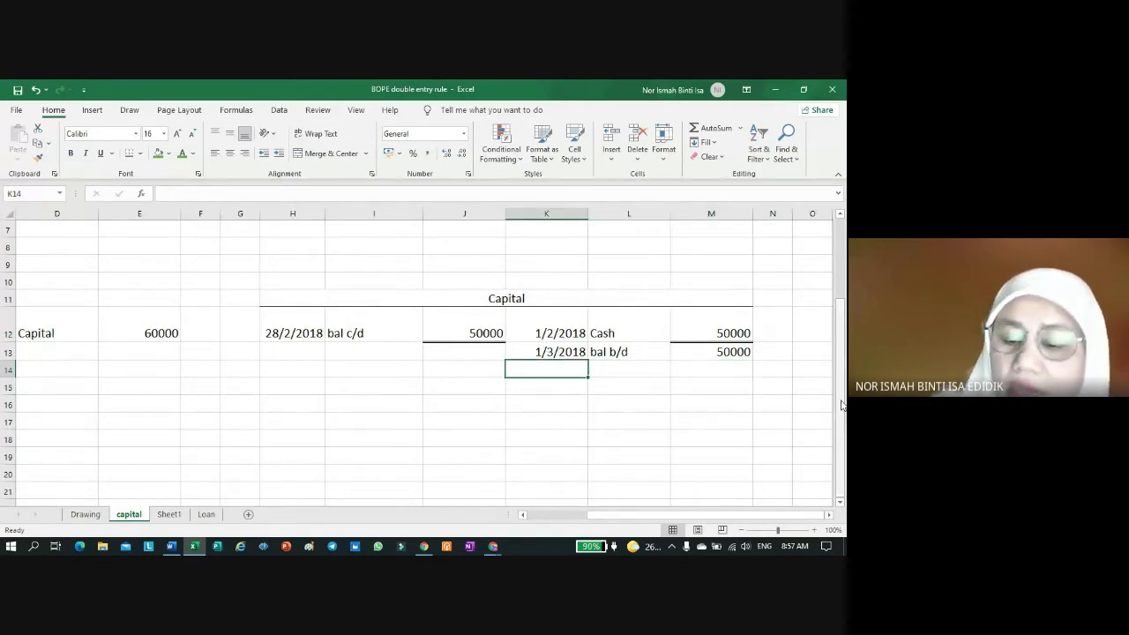
{"action": "type", "text": "2"}
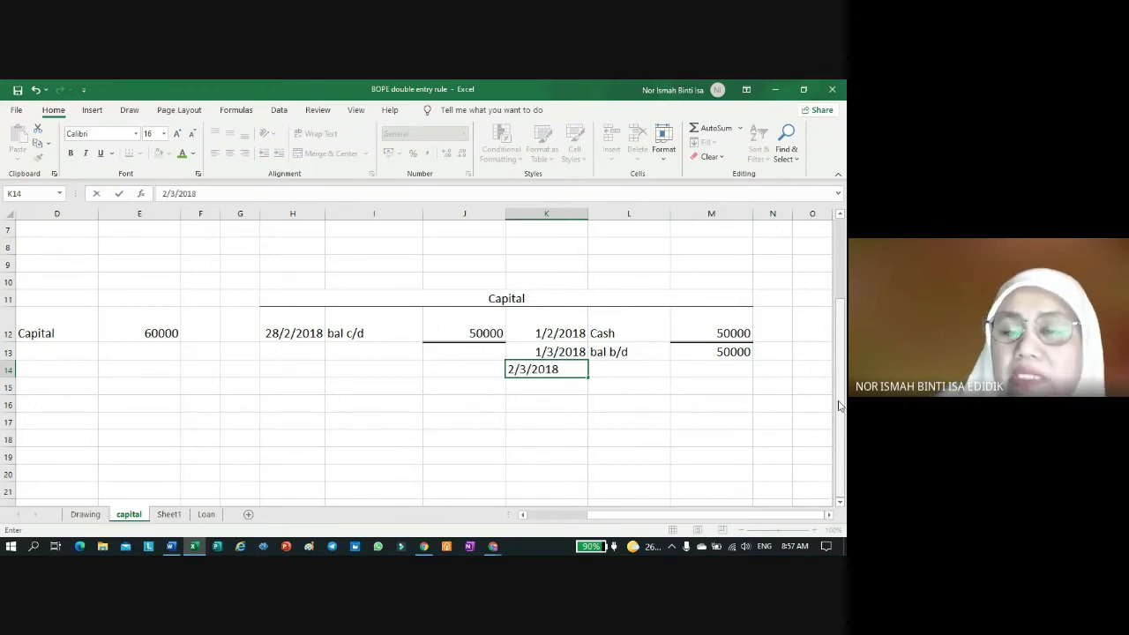
{"action": "type", "text": "/3/2018"}
{"action": "left_click", "coordinate": [630, 371]}
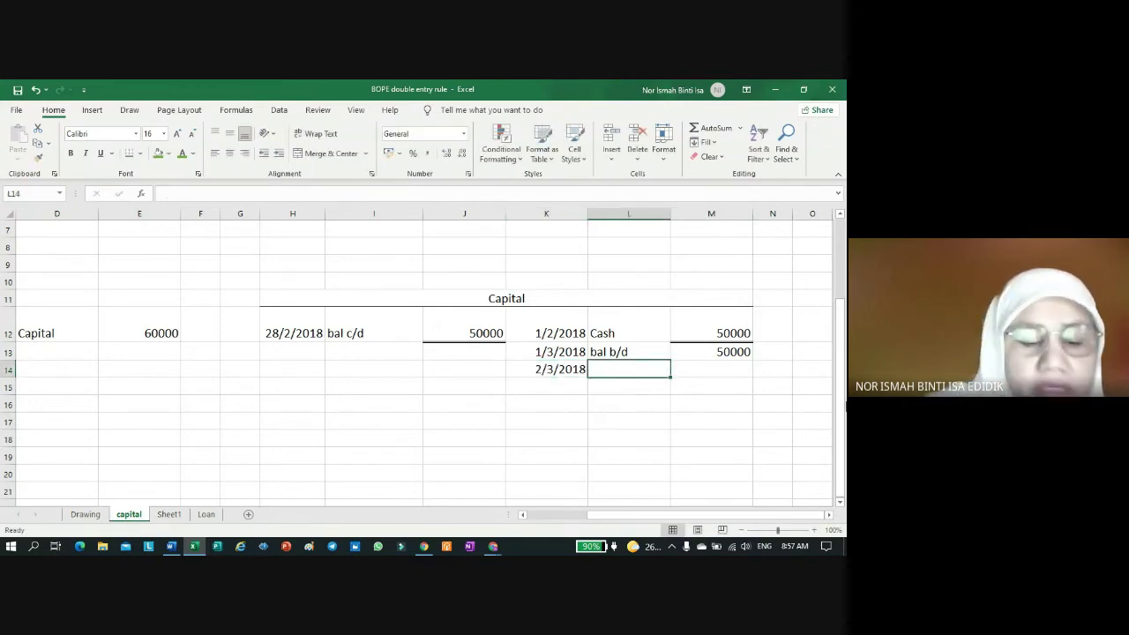
{"action": "type", "text": "Cash"}
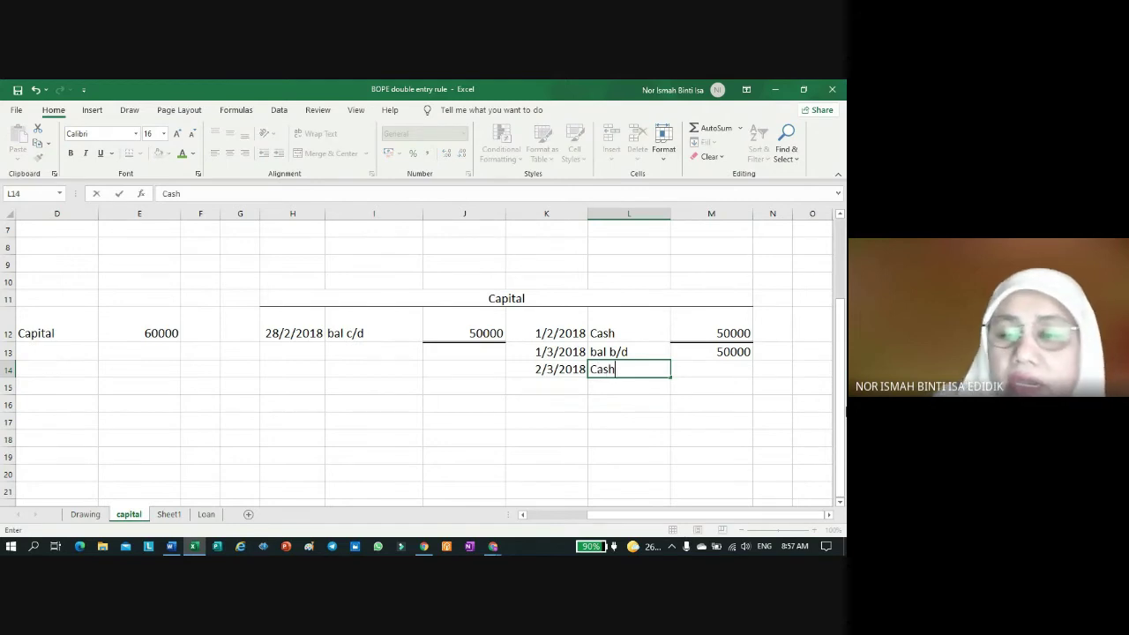
Step: Link the Cash entry's amount in M14 to the 2/3/2018 Capital amount in J6 of the Cash account
{"action": "left_click", "coordinate": [728, 390]}
{"action": "left_click", "coordinate": [729, 372]}
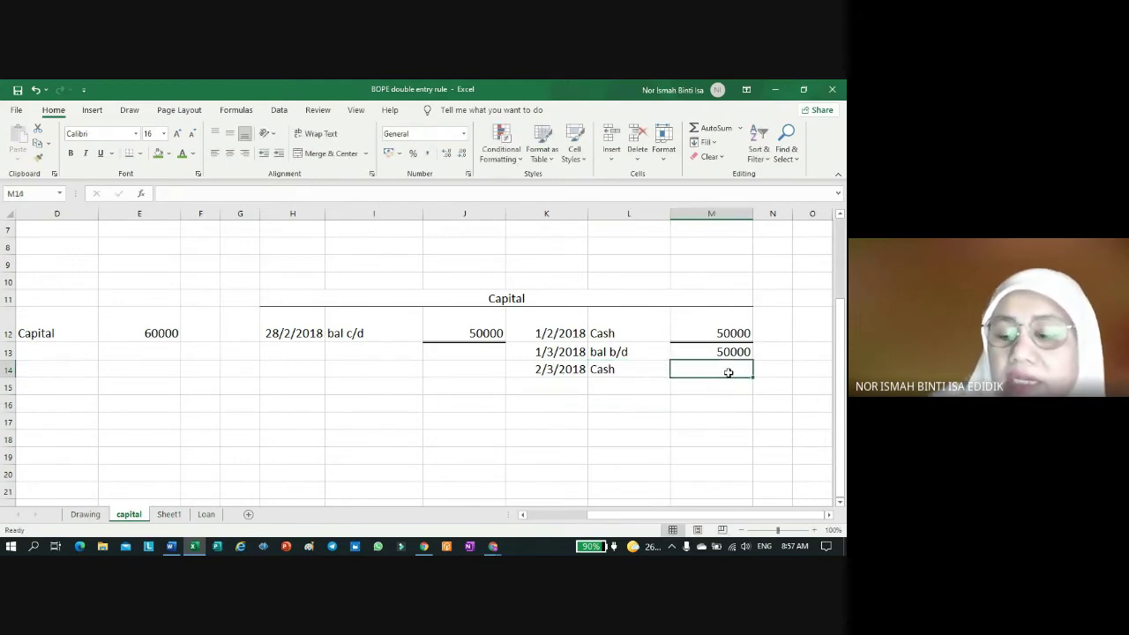
{"action": "type", "text": "+"}
{"action": "scroll", "coordinate": [582, 291], "scroll_direction": "up", "scroll_amount": 2}
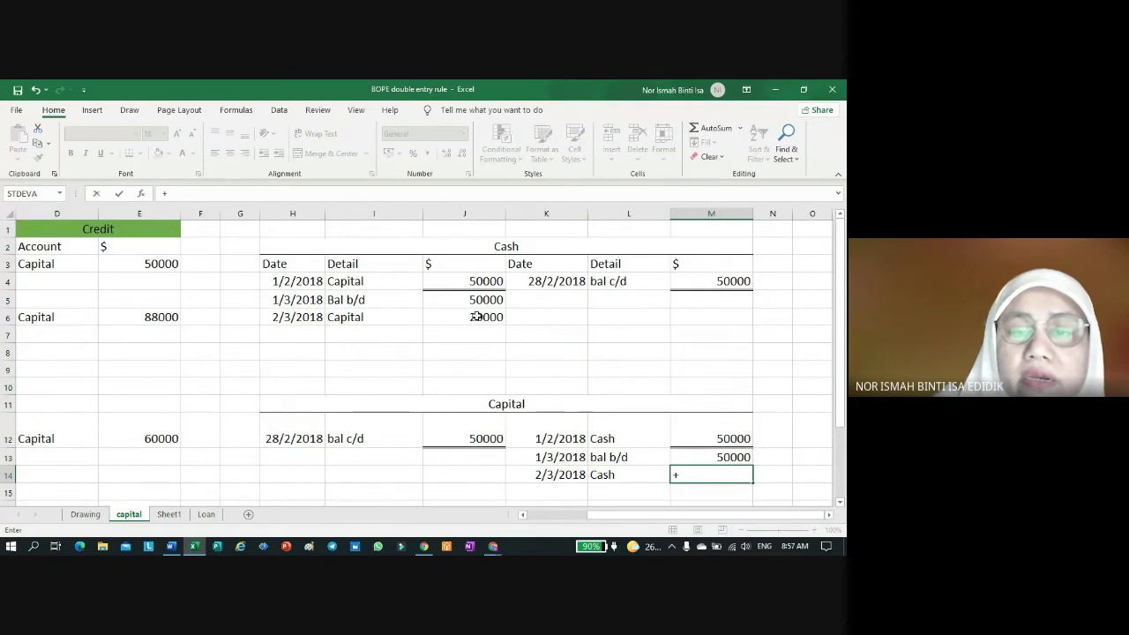
{"action": "left_click", "coordinate": [476, 316]}
{"action": "key", "text": "Return"}
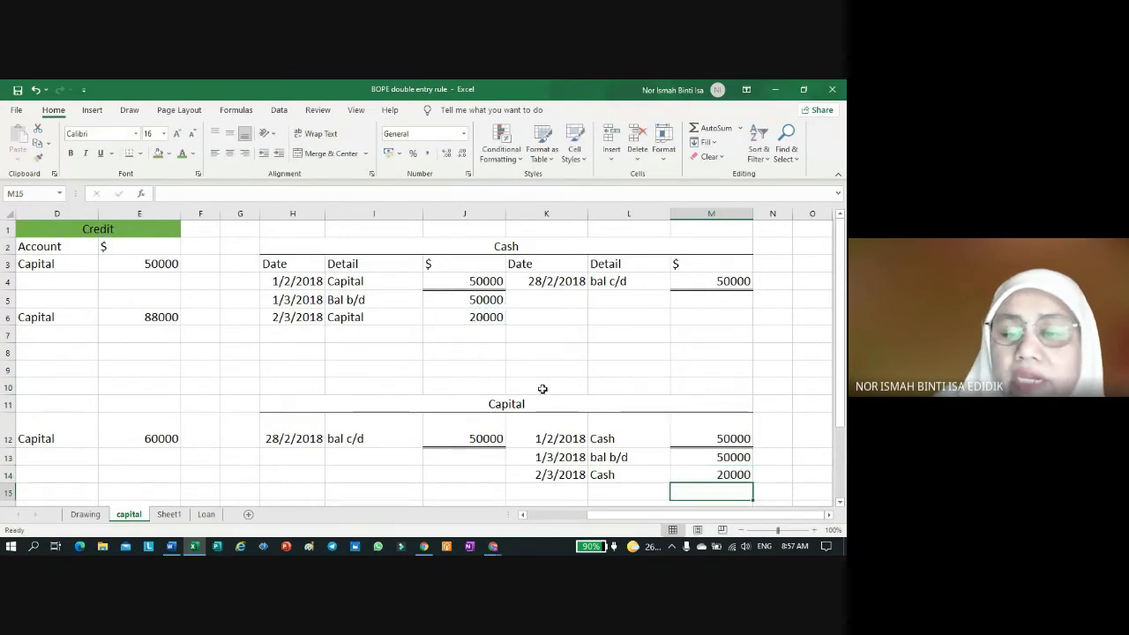
Step: Start the machine entry on the Capital account's credit side with date 2/3/2018 in K15 and detail Machine in L15
{"action": "scroll", "coordinate": [565, 439], "scroll_direction": "down", "scroll_amount": 1}
{"action": "left_click", "coordinate": [566, 440]}
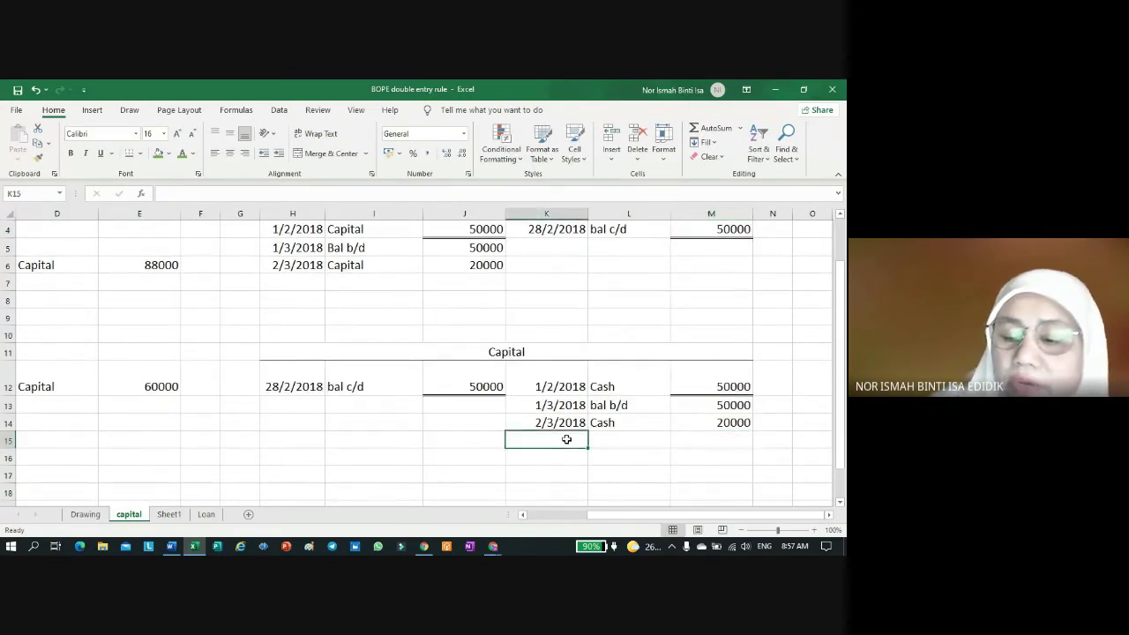
{"action": "type", "text": "2/3/"}
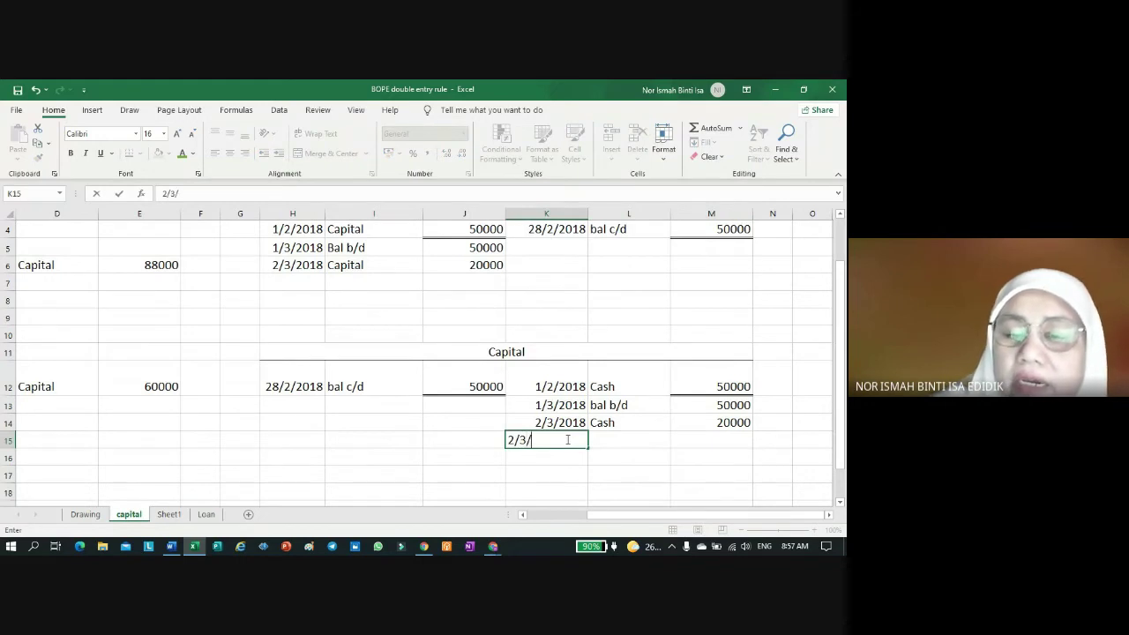
{"action": "type", "text": "2018"}
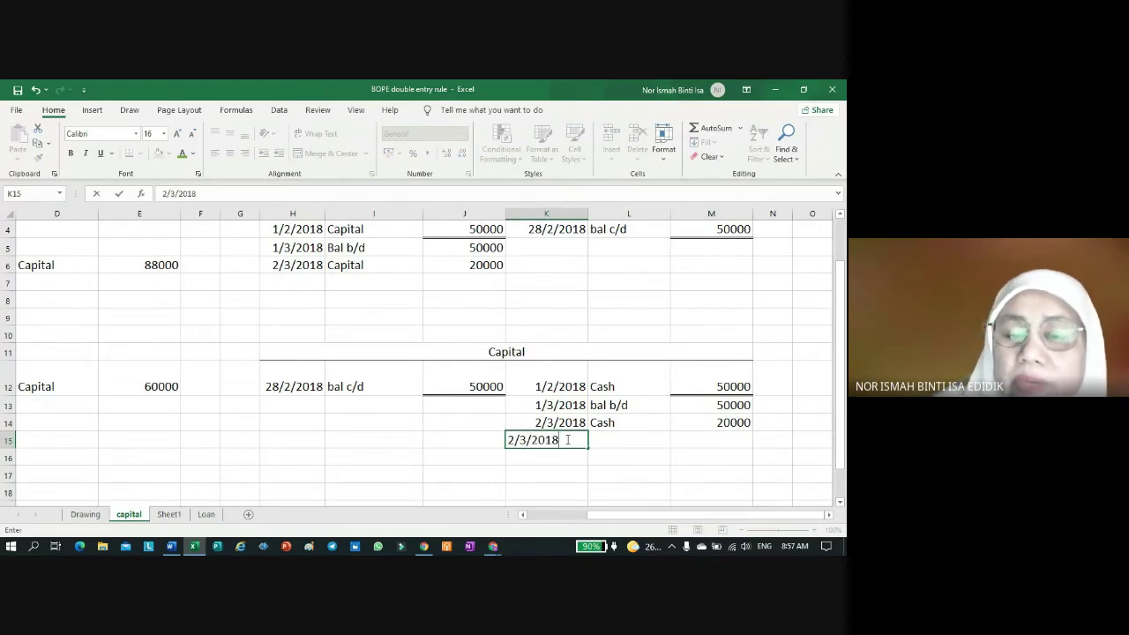
{"action": "key", "text": "Return"}
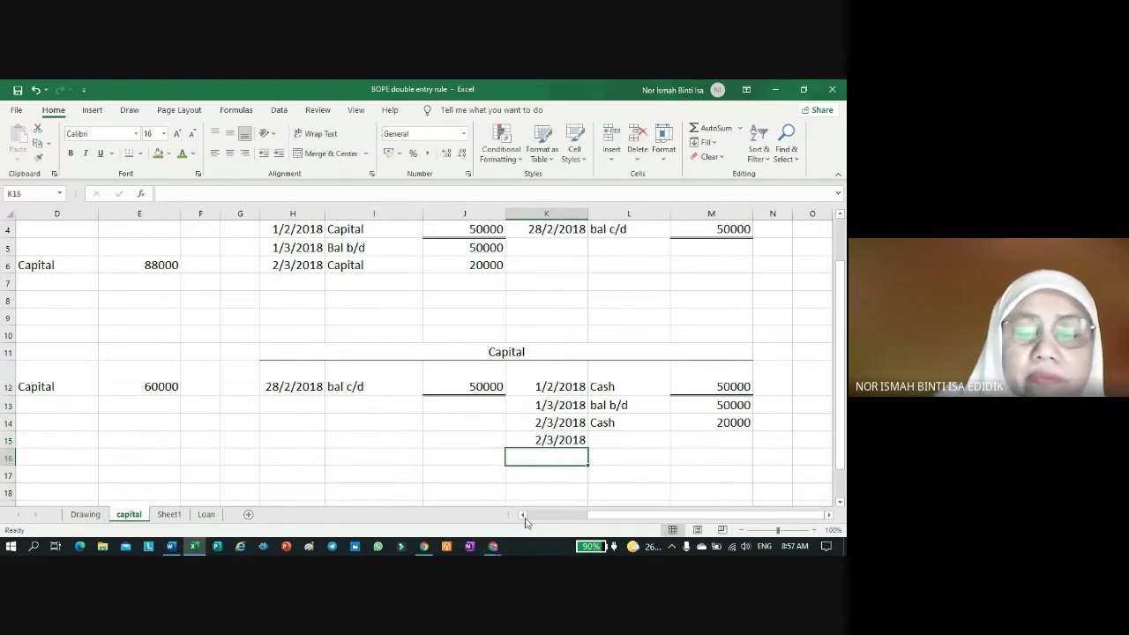
{"action": "scroll", "coordinate": [525, 519], "scroll_direction": "left", "scroll_amount": 3}
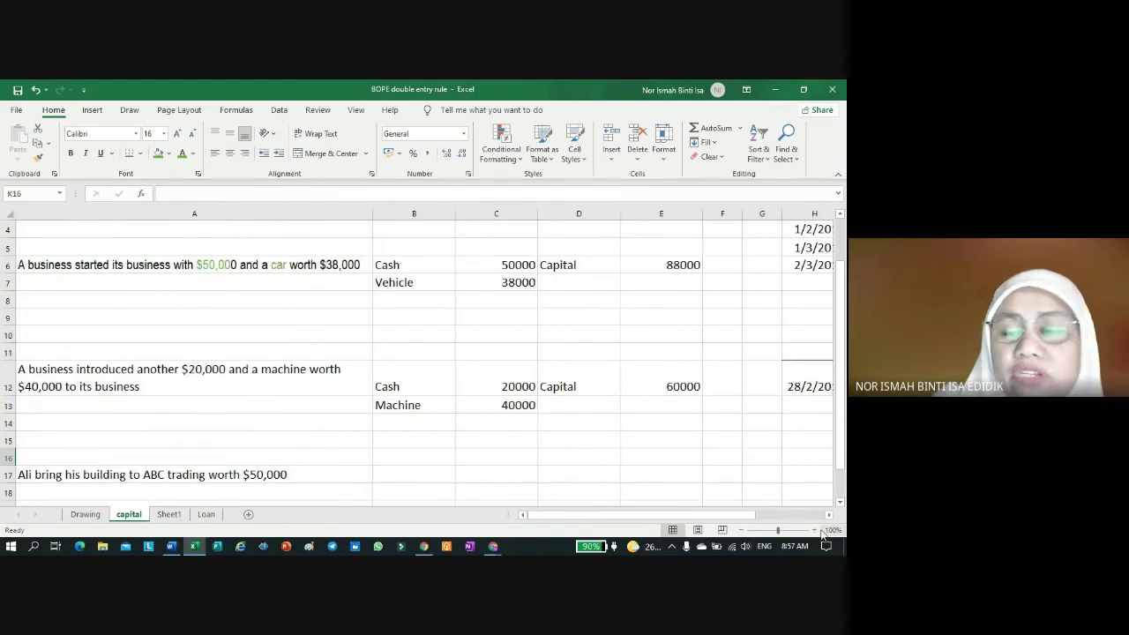
{"action": "scroll", "coordinate": [815, 507], "scroll_direction": "right", "scroll_amount": 4}
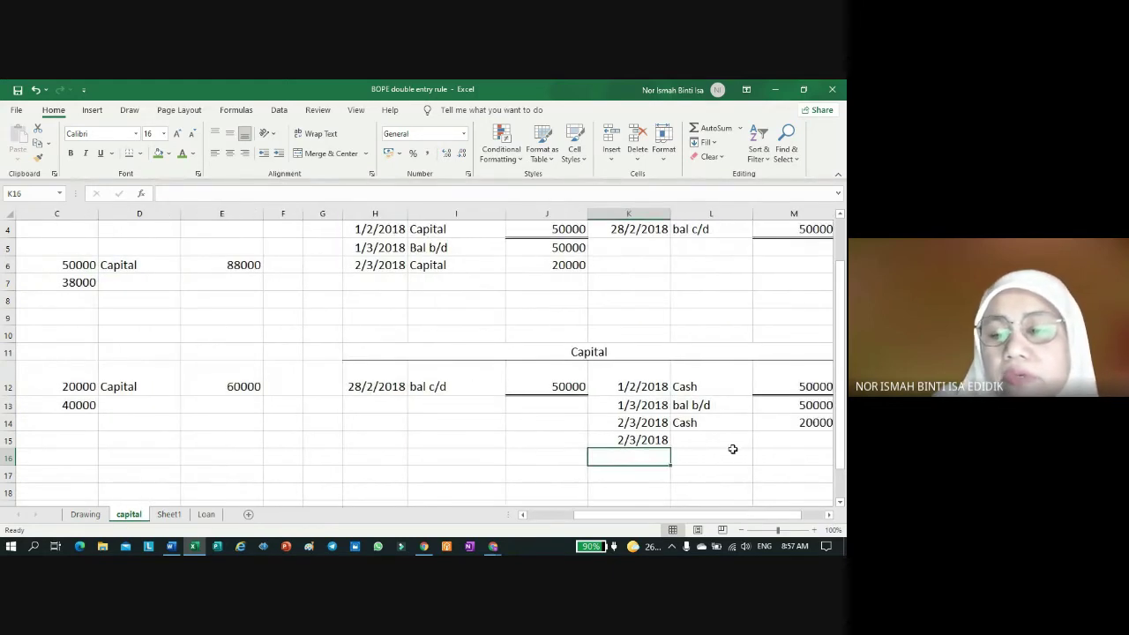
{"action": "left_click", "coordinate": [736, 444]}
{"action": "type", "text": "Machine"}
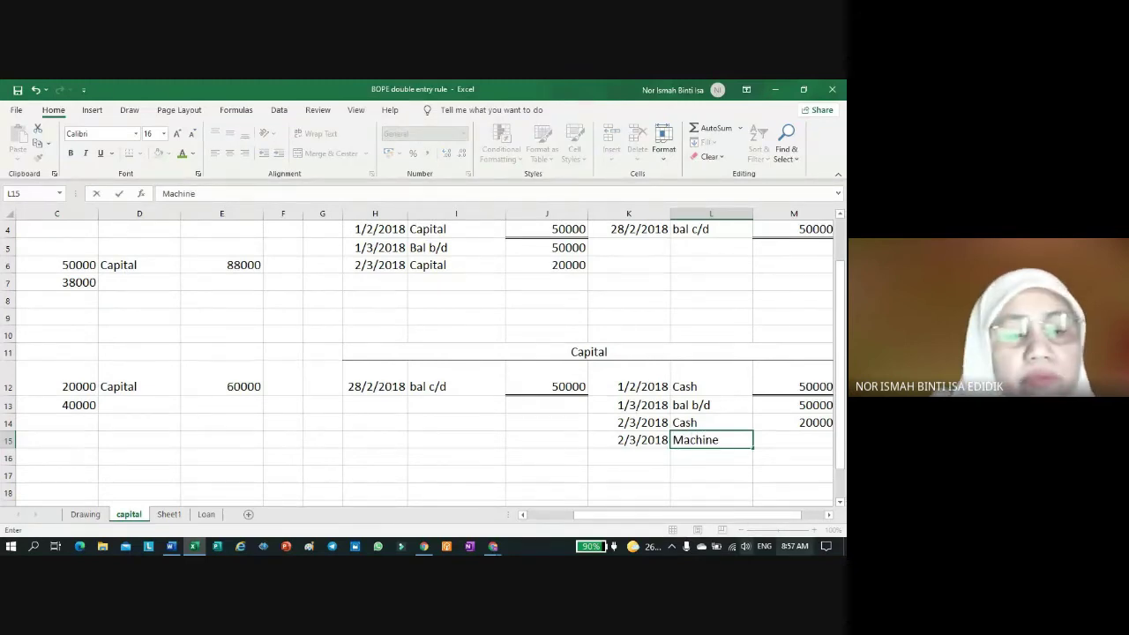
Step: Enter 40000 in M15 as the amount of the Machine entry in the Capital account
{"action": "left_click", "coordinate": [824, 516]}
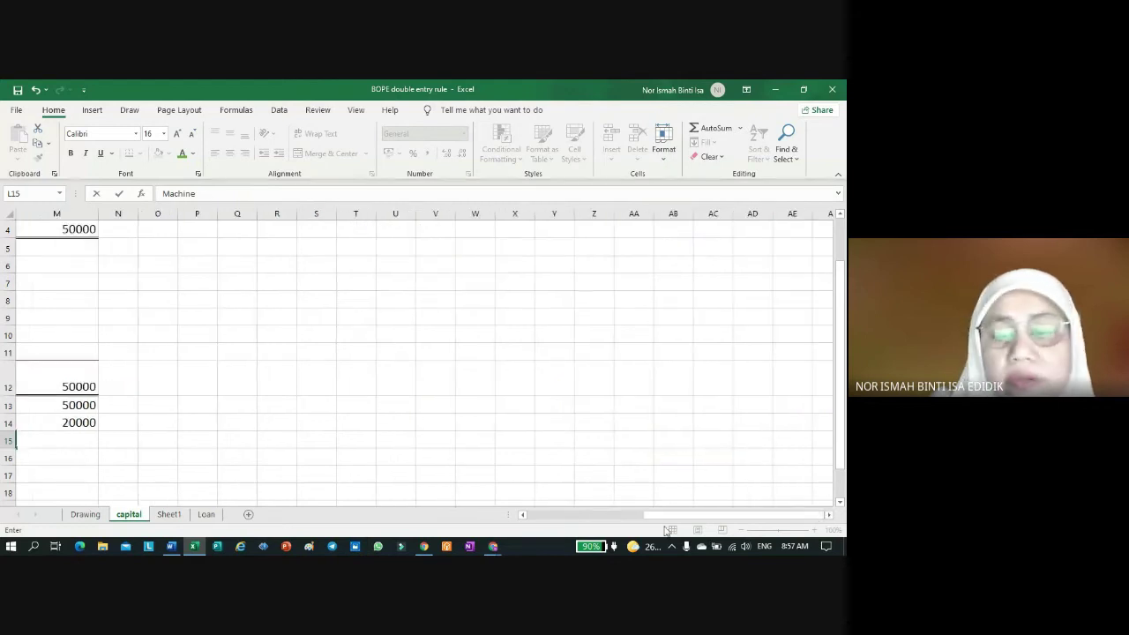
{"action": "left_click", "coordinate": [523, 518]}
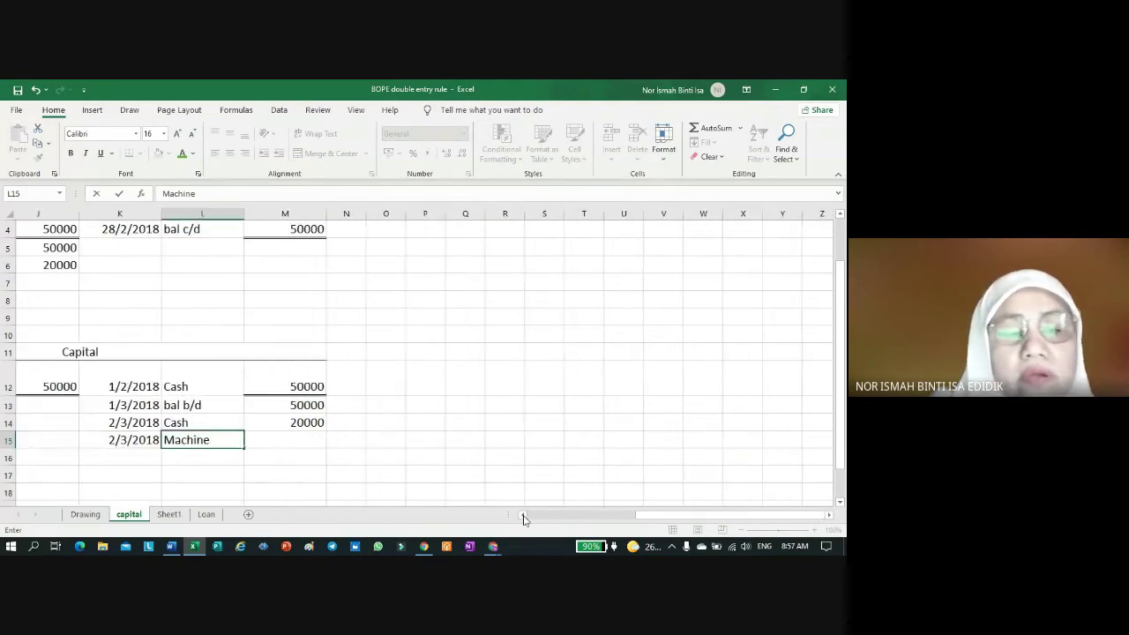
{"action": "left_click", "coordinate": [305, 440]}
{"action": "type", "text": "40"}
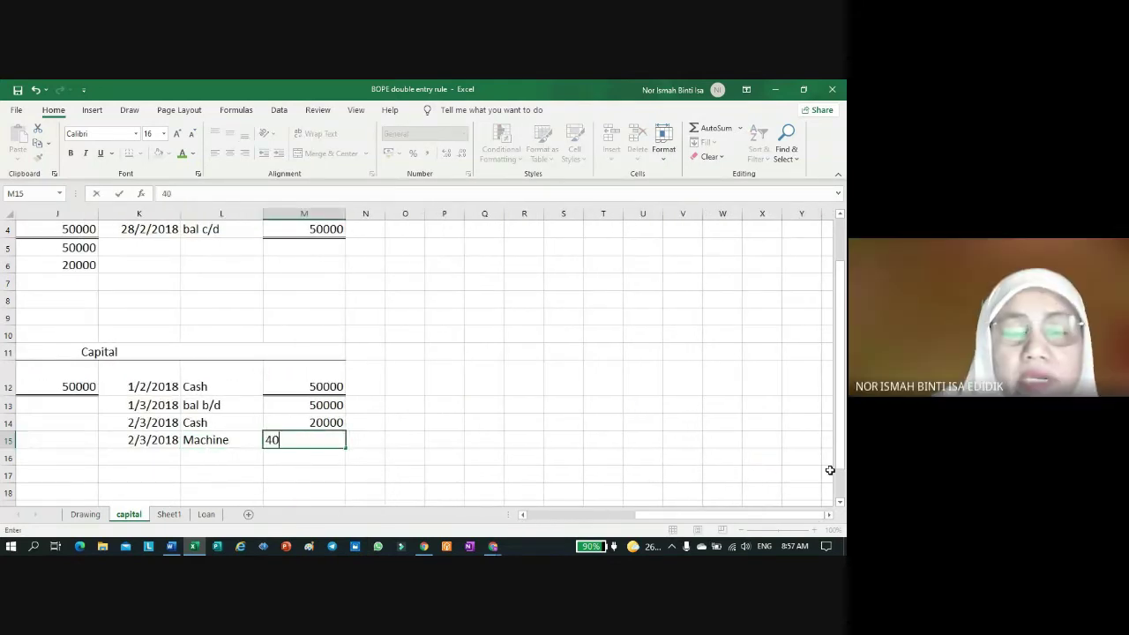
{"action": "type", "text": "000"}
{"action": "key", "text": "Return"}
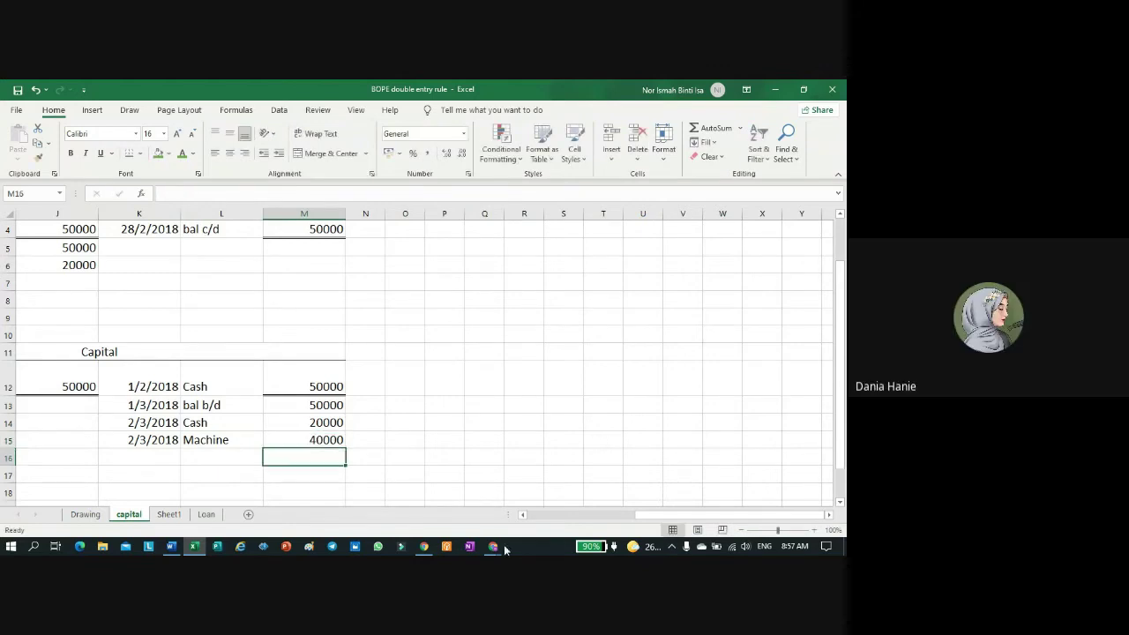
Step: Review the capital transactions and their debit and credit entries in columns A to E
{"action": "scroll", "coordinate": [173, 378], "scroll_direction": "up", "scroll_amount": 1}
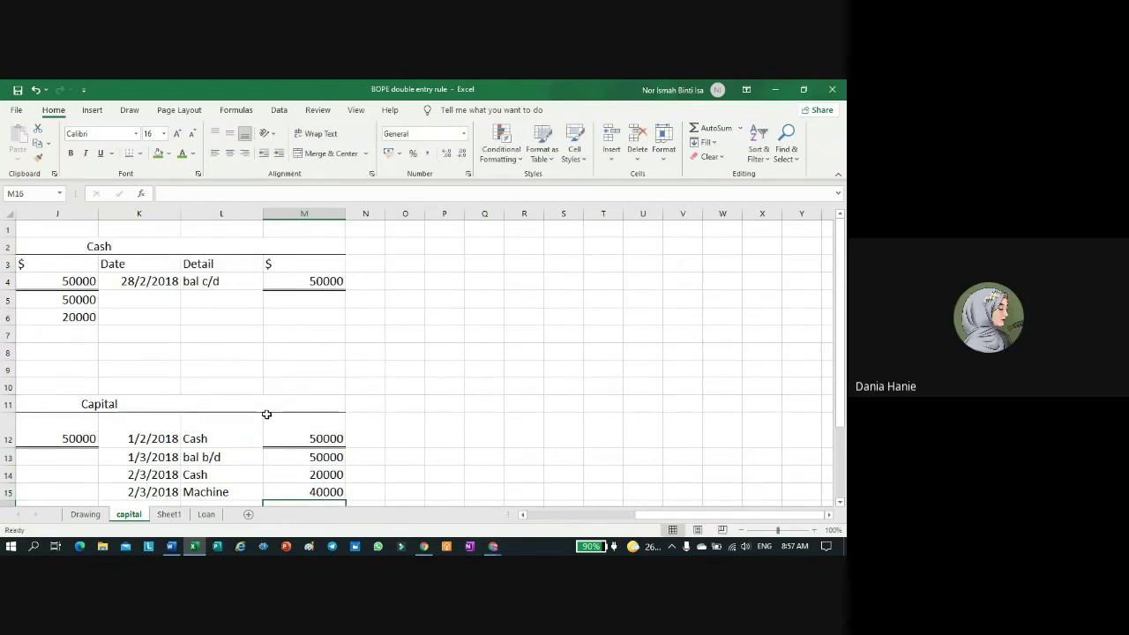
{"action": "left_click", "coordinate": [523, 515]}
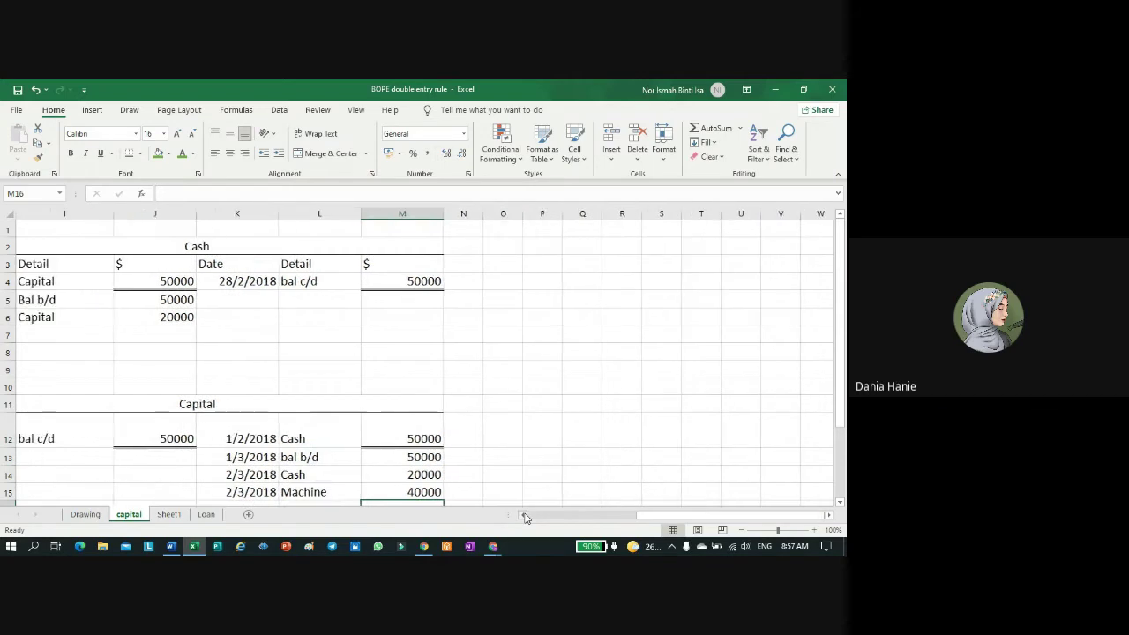
{"action": "left_click", "coordinate": [523, 515]}
{"action": "left_click", "coordinate": [523, 515]}
{"action": "left_click", "coordinate": [523, 515]}
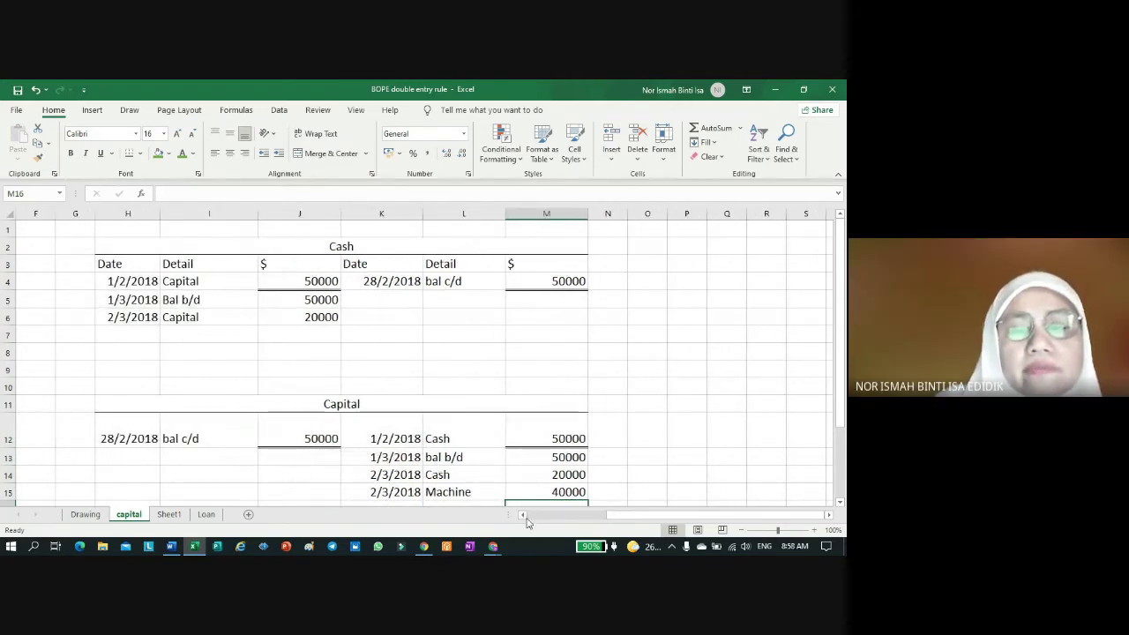
{"action": "left_click", "coordinate": [523, 515]}
{"action": "left_click", "coordinate": [523, 515]}
{"action": "left_click", "coordinate": [523, 515]}
{"action": "left_click", "coordinate": [523, 515]}
{"action": "left_click", "coordinate": [523, 515]}
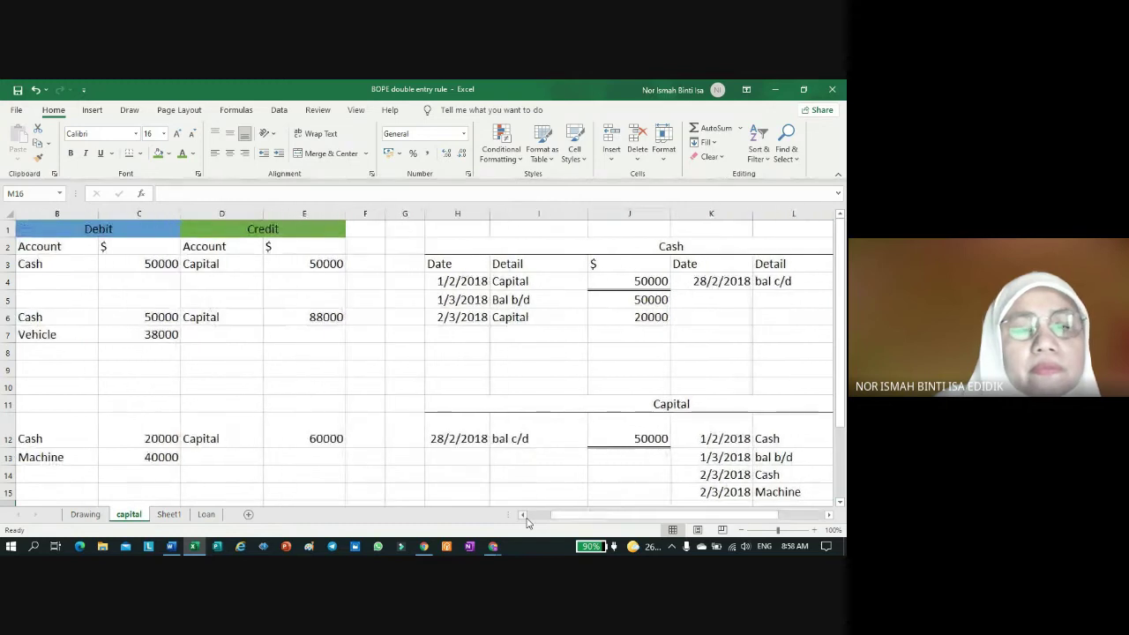
{"action": "left_click", "coordinate": [523, 515]}
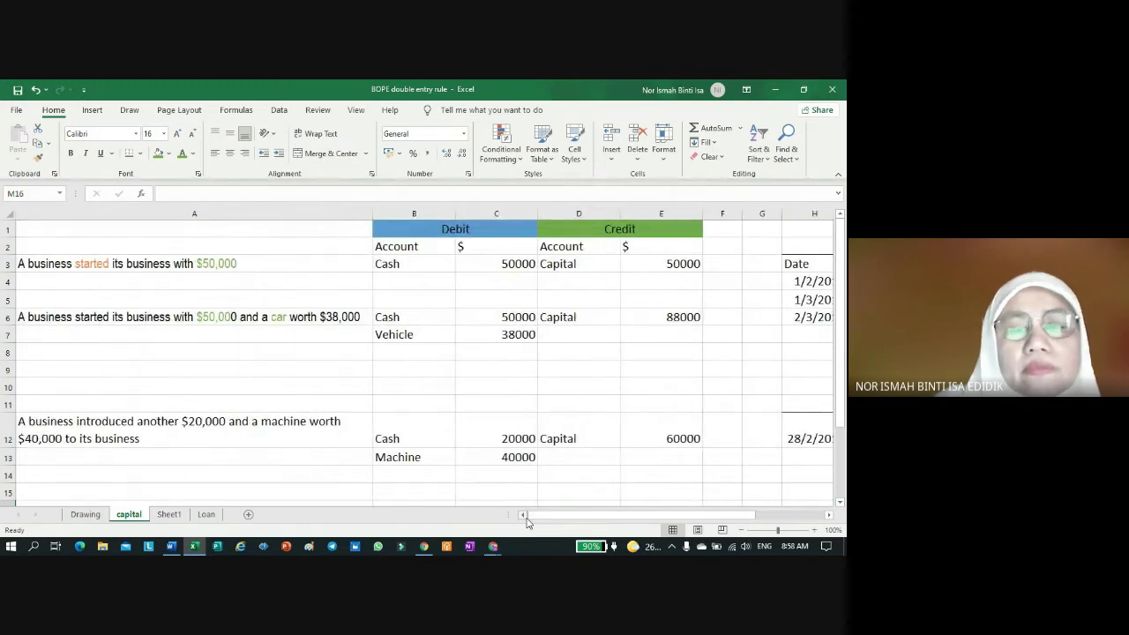
{"action": "left_click", "coordinate": [500, 316]}
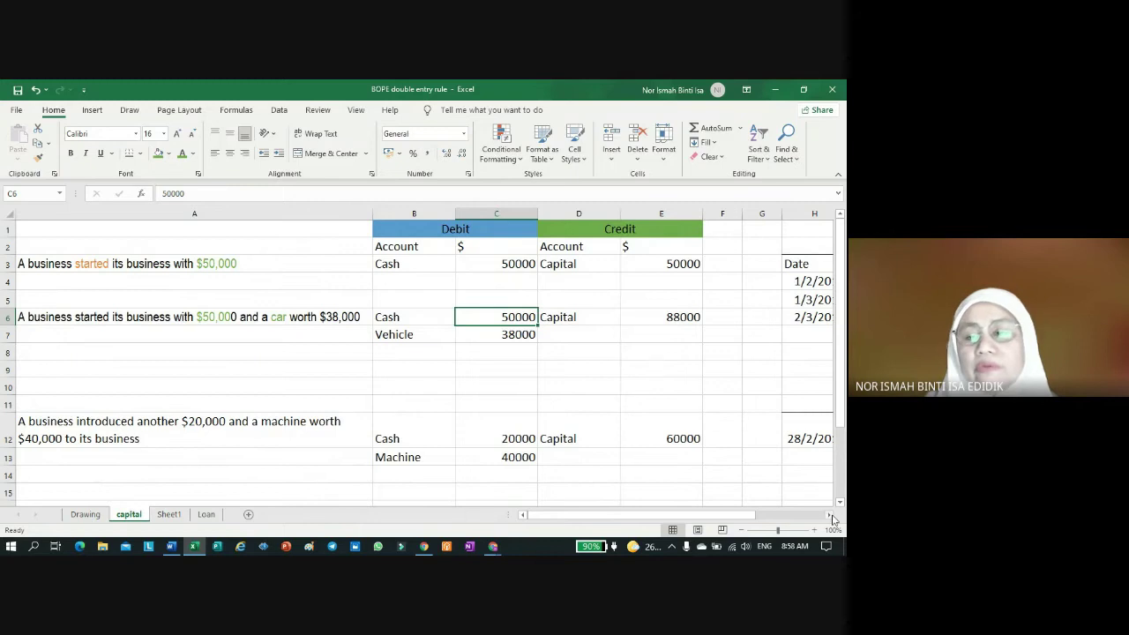
Step: Compare the further $20,000 cash and $40,000 machine transaction with its postings in the Cash and Capital accounts
{"action": "scroll", "coordinate": [832, 518], "scroll_direction": "right", "scroll_amount": 3}
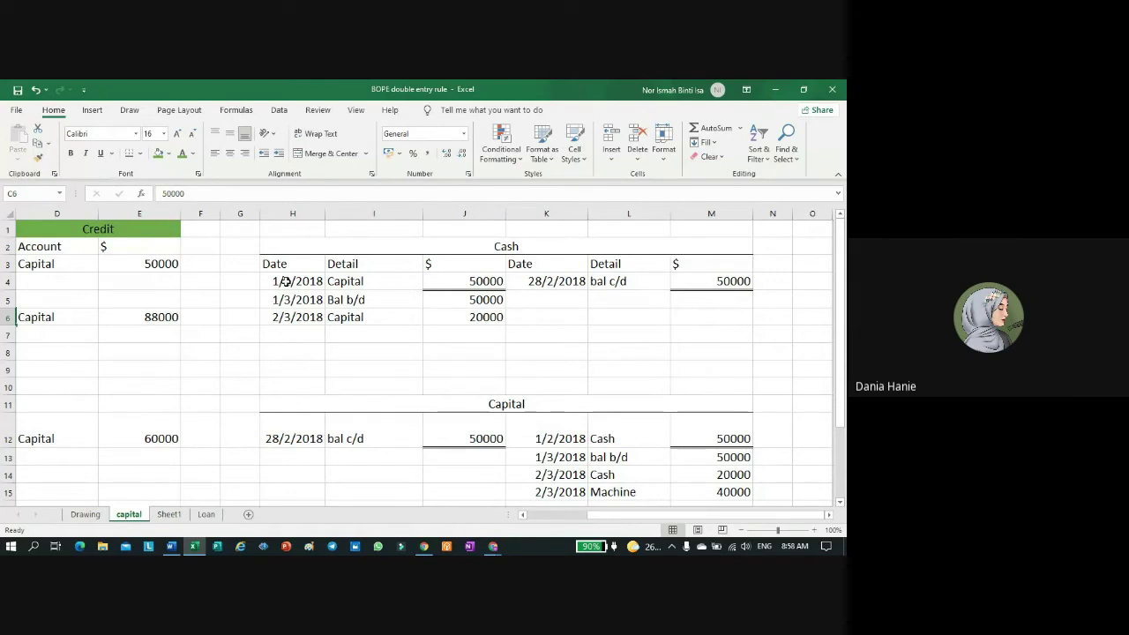
{"action": "left_click", "coordinate": [525, 515]}
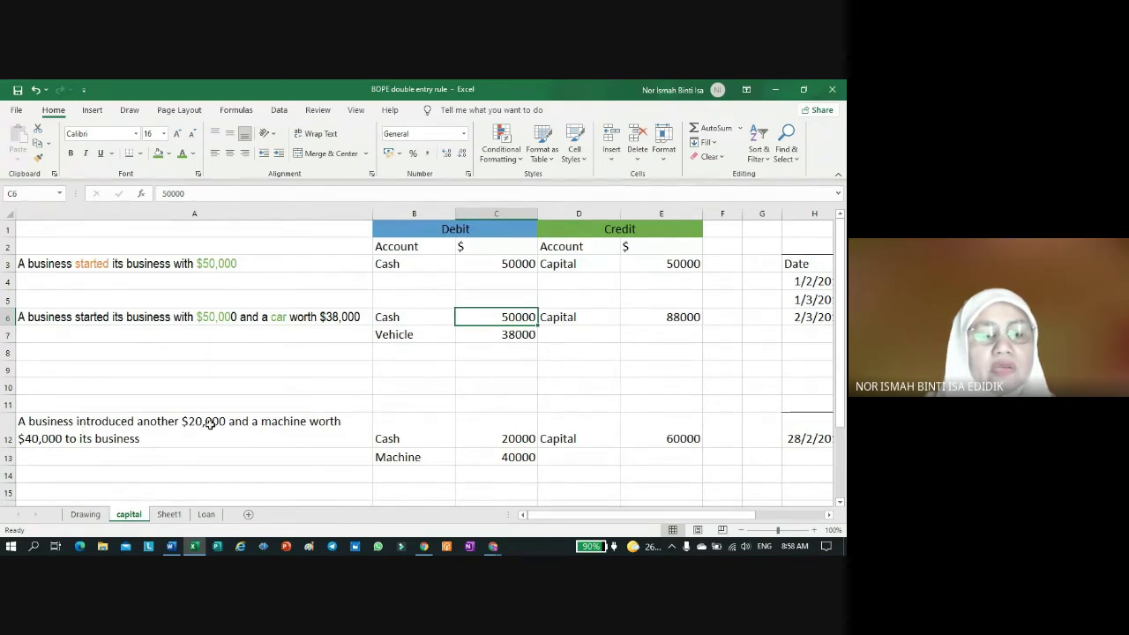
{"action": "left_click", "coordinate": [830, 516]}
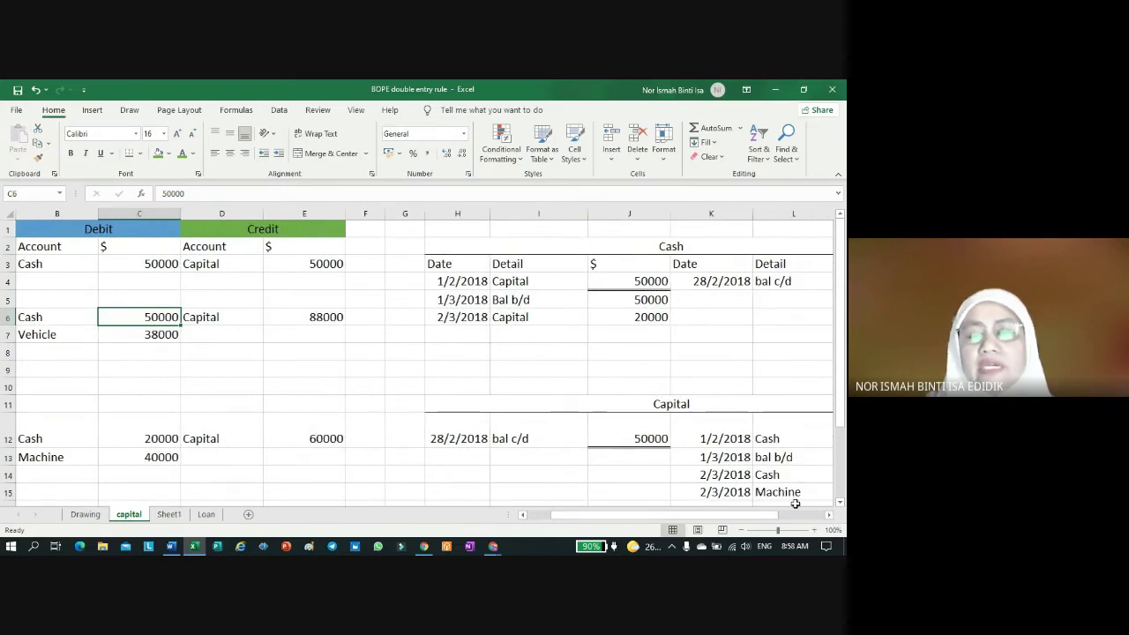
{"action": "left_click", "coordinate": [829, 517]}
{"action": "left_click", "coordinate": [829, 517]}
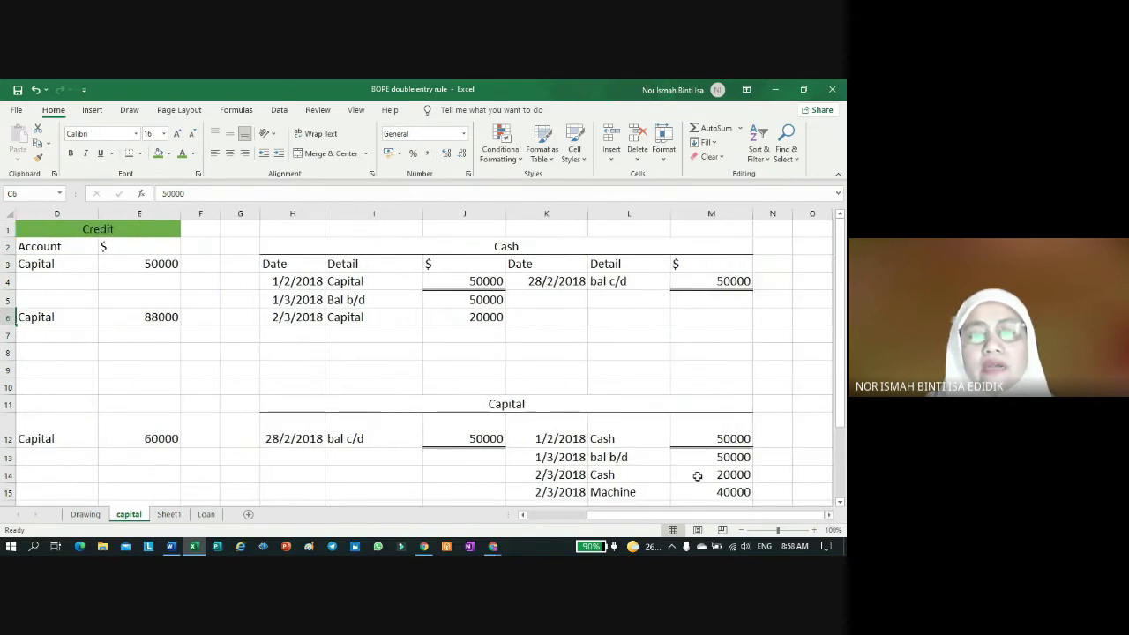
{"action": "left_click", "coordinate": [475, 319]}
{"action": "left_click", "coordinate": [530, 519]}
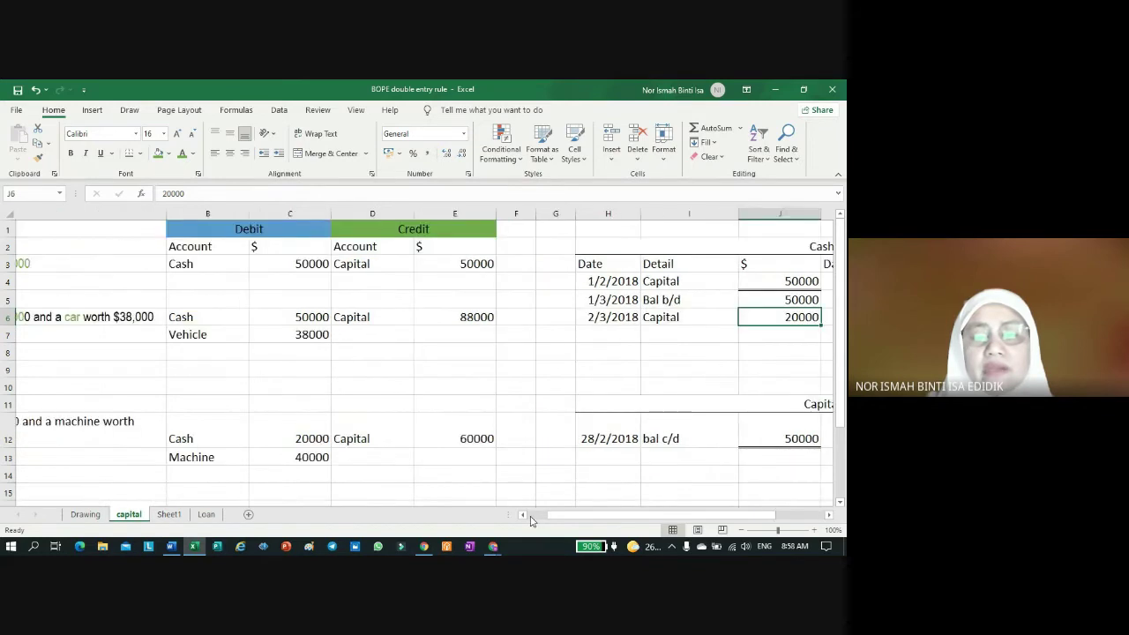
{"action": "left_click", "coordinate": [530, 519]}
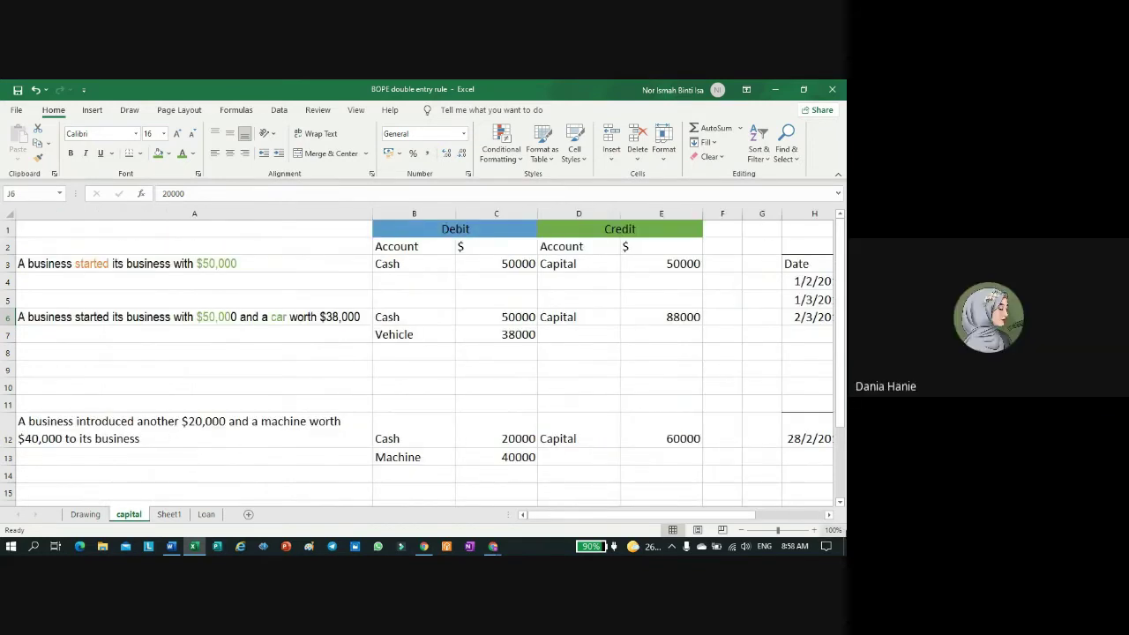
{"action": "left_click", "coordinate": [829, 516]}
{"action": "left_click", "coordinate": [829, 516]}
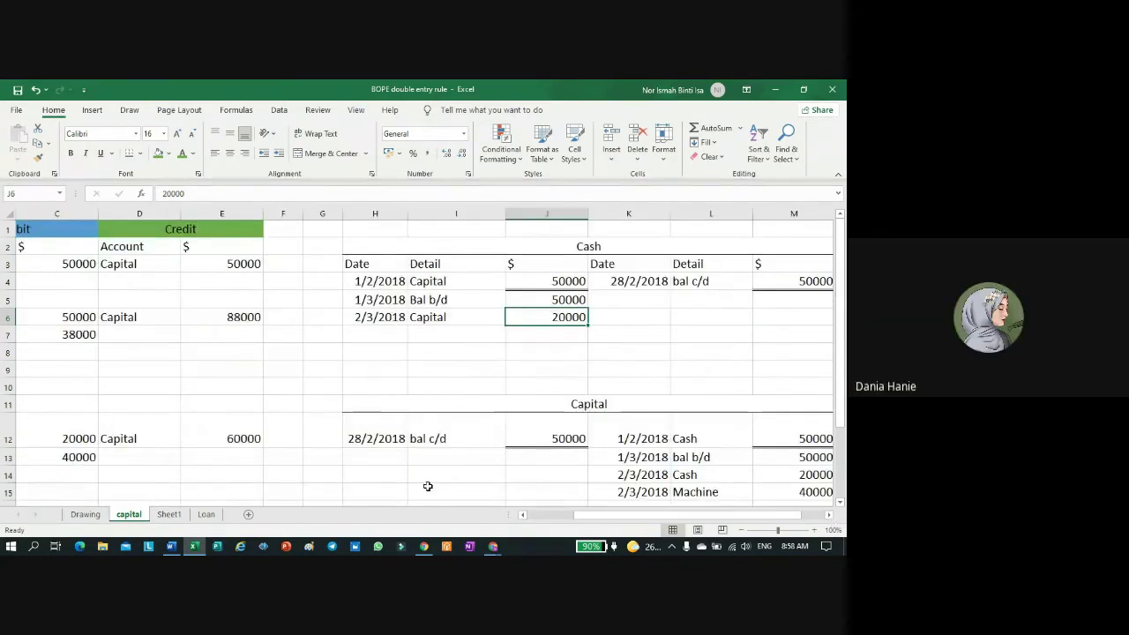
{"action": "left_click", "coordinate": [522, 516]}
{"action": "left_click", "coordinate": [522, 516]}
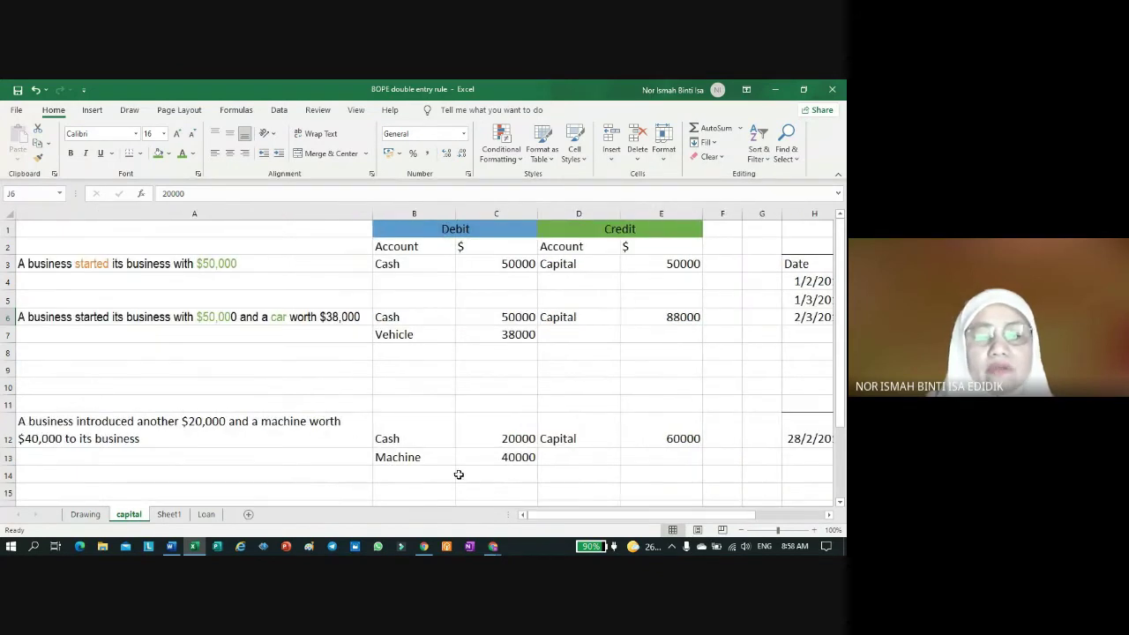
{"action": "left_click", "coordinate": [829, 516]}
{"action": "left_click", "coordinate": [829, 516]}
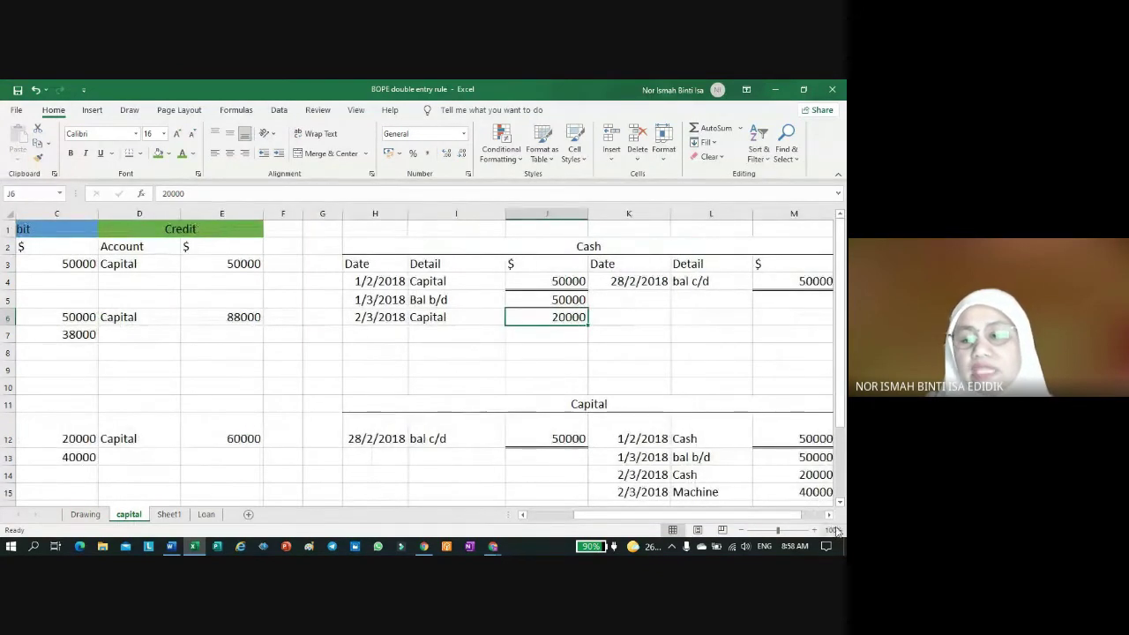
{"action": "left_click", "coordinate": [839, 503]}
{"action": "left_click", "coordinate": [840, 505]}
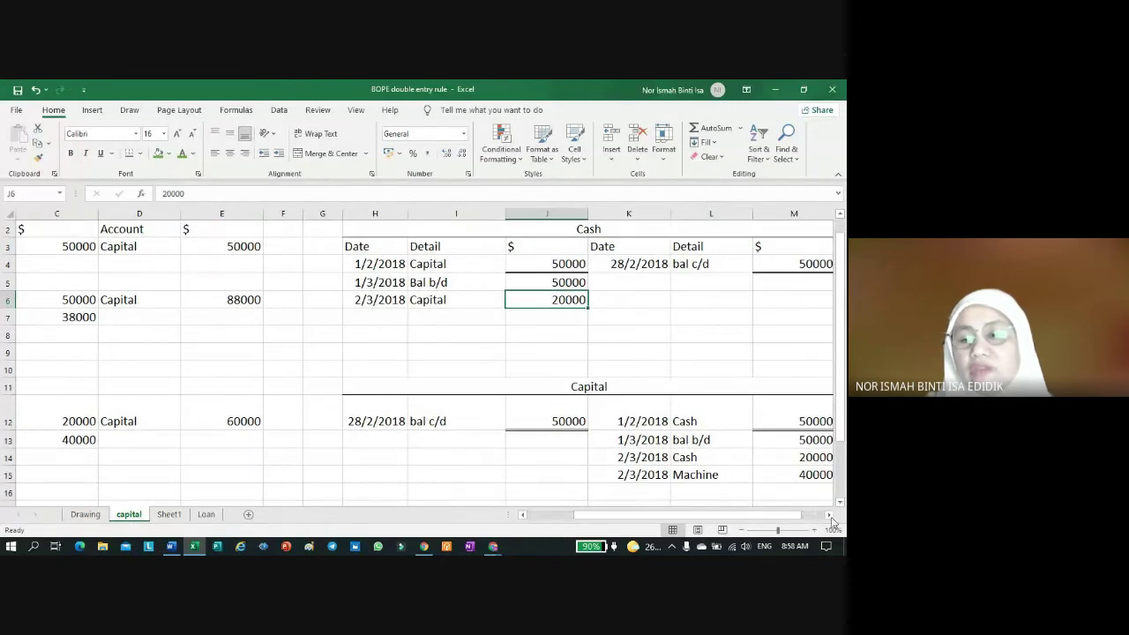
{"action": "left_click", "coordinate": [829, 516]}
{"action": "left_click", "coordinate": [829, 516]}
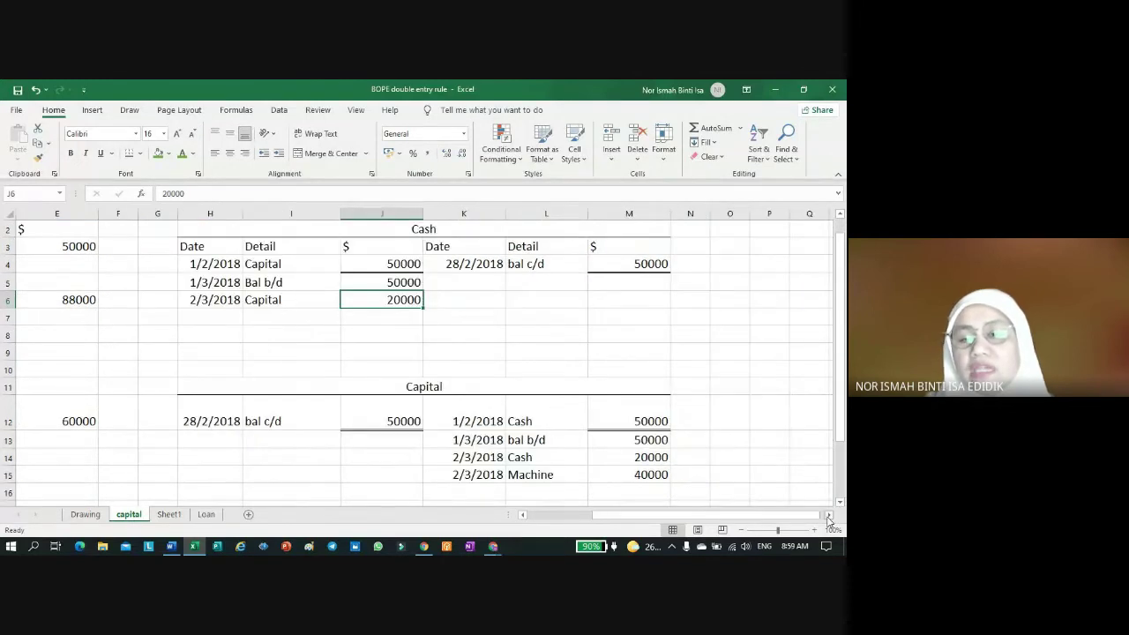
{"action": "left_click", "coordinate": [523, 515]}
{"action": "left_click", "coordinate": [523, 515]}
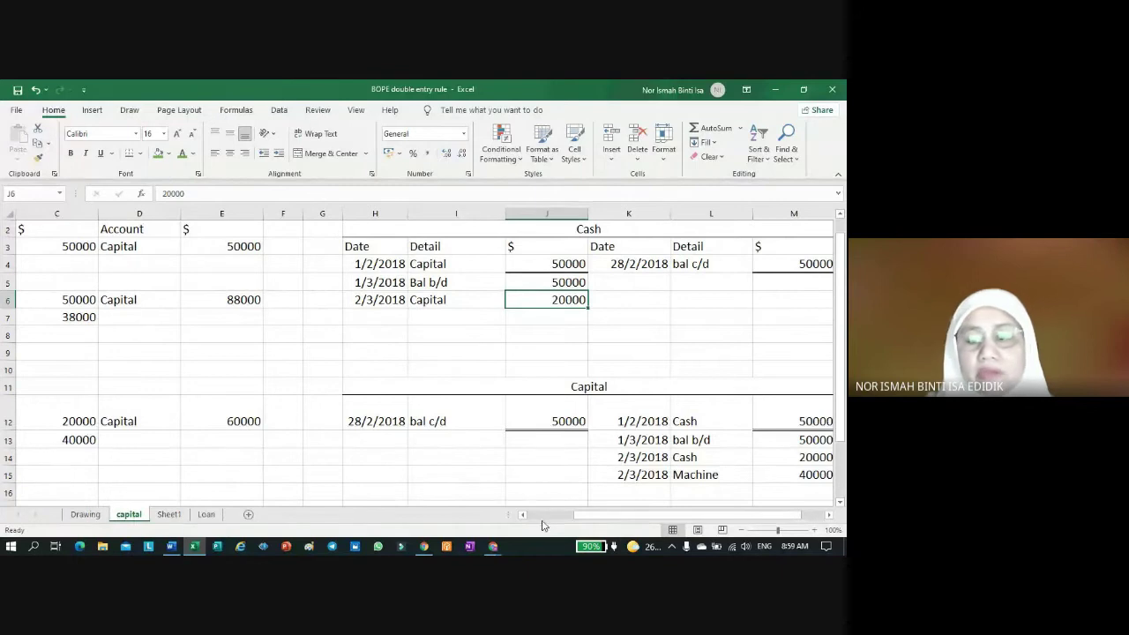
{"action": "left_click", "coordinate": [828, 516]}
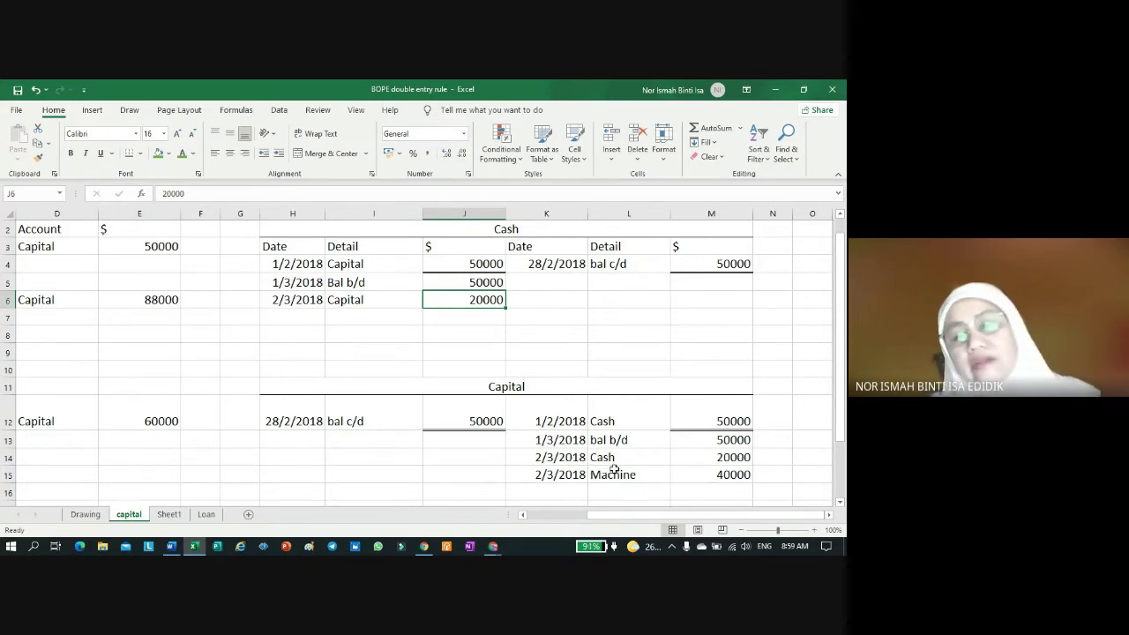
Step: Merge and center H21:M21 below the Capital account and enter the account title Machine
{"action": "scroll", "coordinate": [614, 470], "scroll_direction": "down", "scroll_amount": 2}
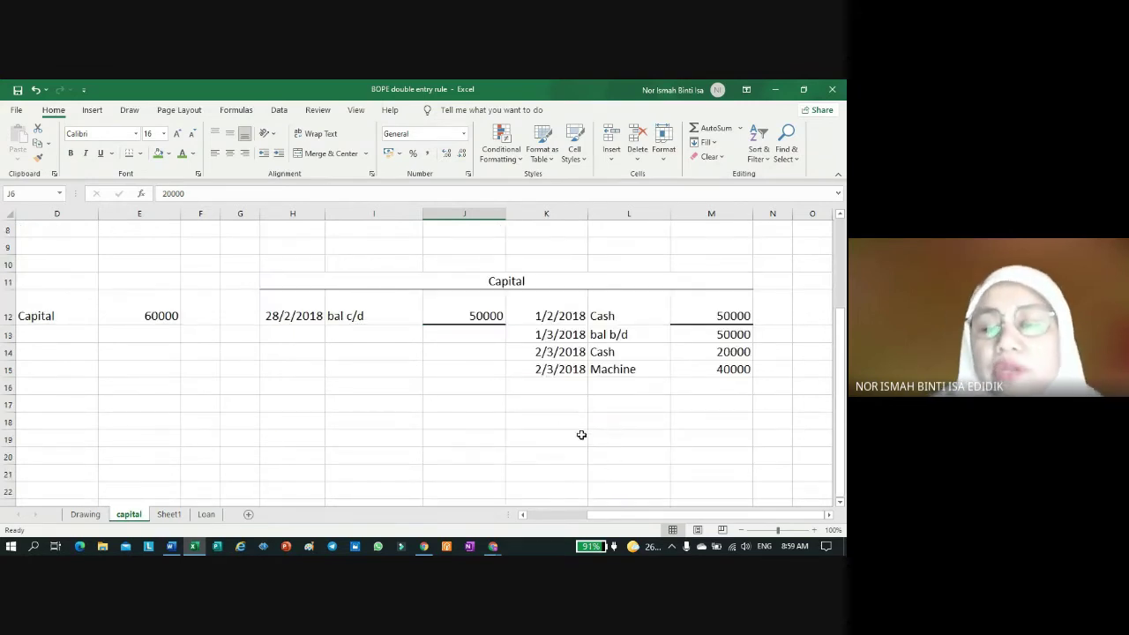
{"action": "left_click_drag", "start_coordinate": [293, 477], "coordinate": [722, 481]}
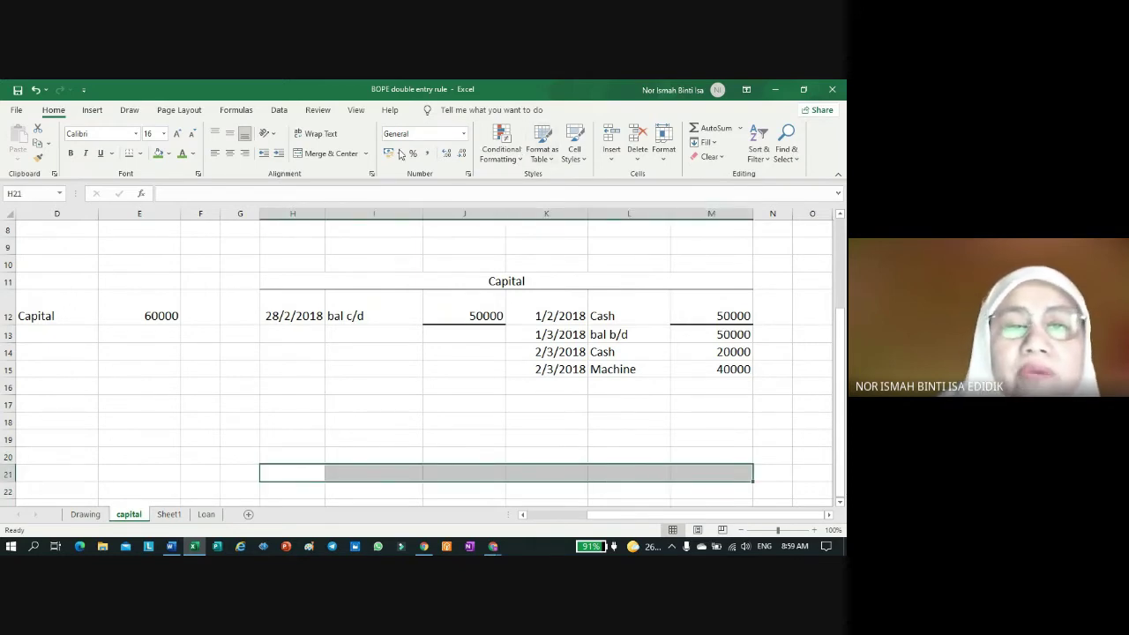
{"action": "left_click", "coordinate": [326, 153]}
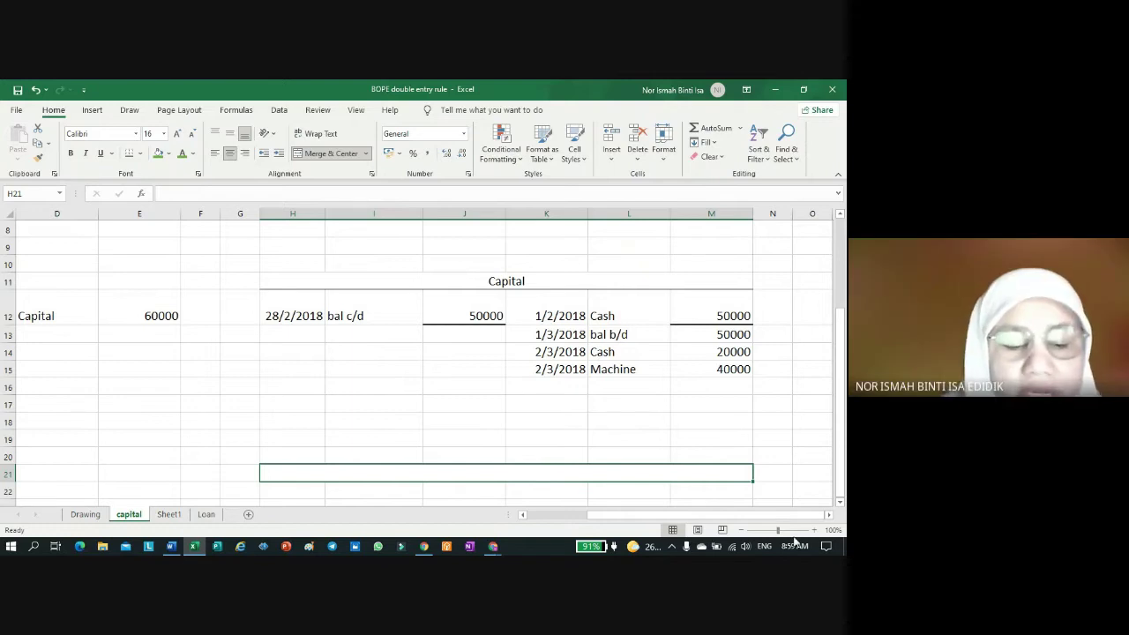
{"action": "type", "text": "Machine"}
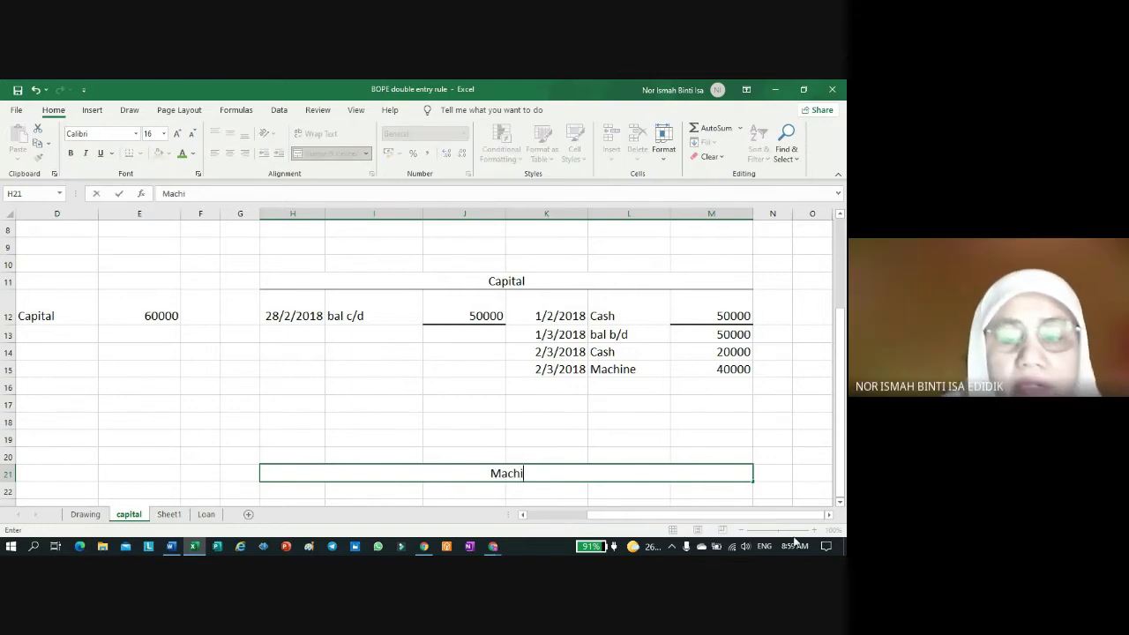
{"action": "left_click", "coordinate": [707, 477]}
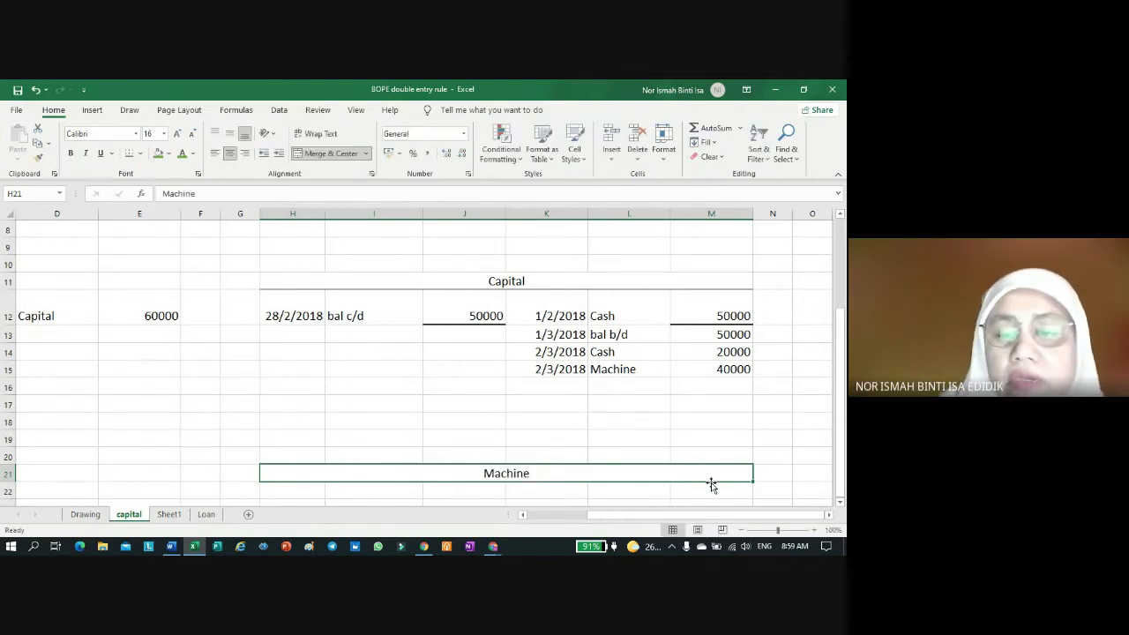
Step: Link the date in H22 of the Machine account to K15 and enter Capital as the detail in I22
{"action": "scroll", "coordinate": [649, 443], "scroll_direction": "down", "scroll_amount": 2}
{"action": "left_click", "coordinate": [298, 371]}
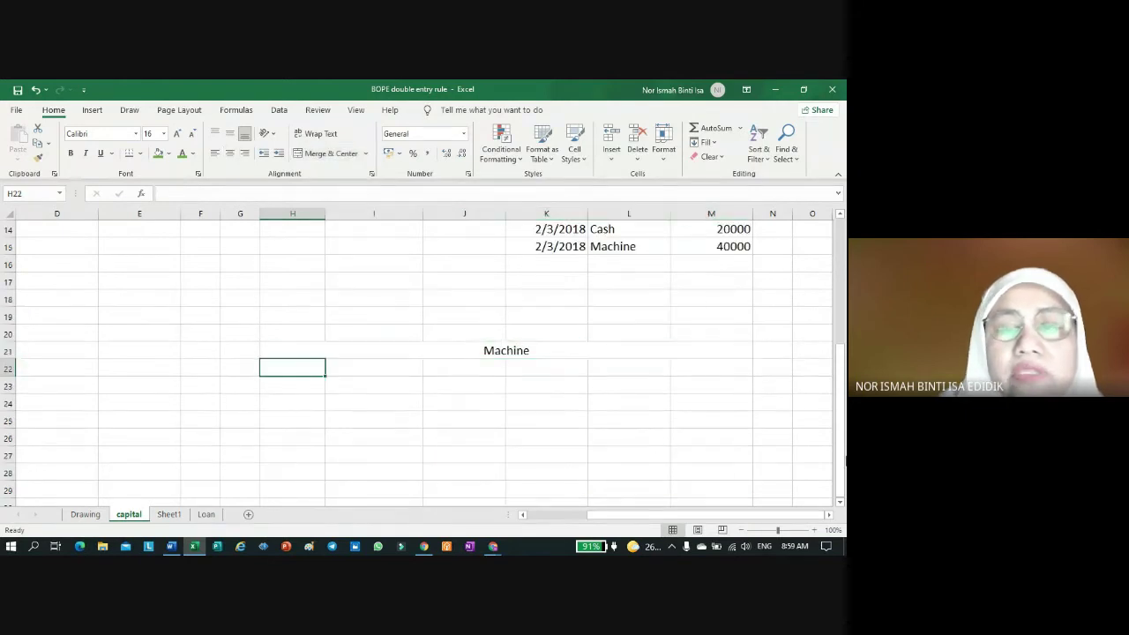
{"action": "type", "text": "+"}
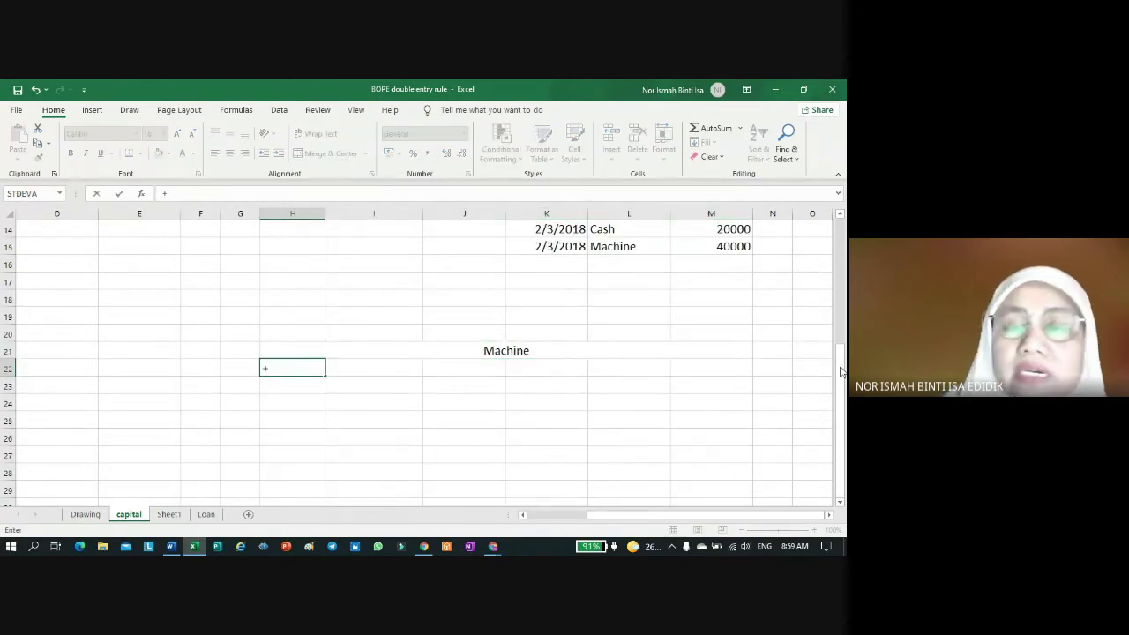
{"action": "left_click", "coordinate": [554, 246]}
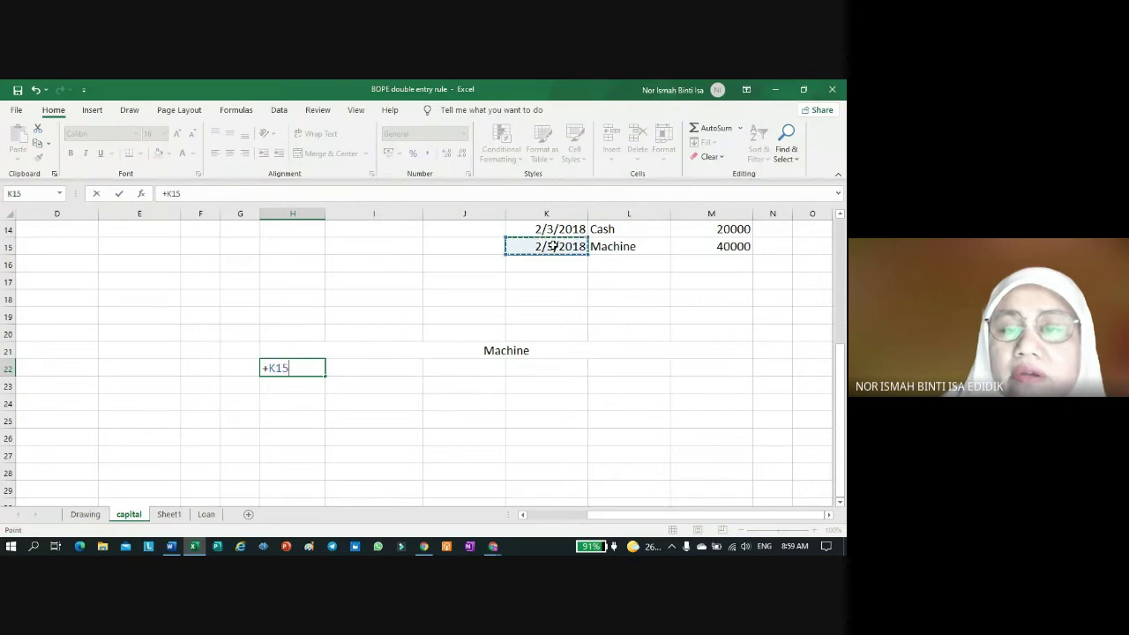
{"action": "key", "text": "Return"}
{"action": "left_click", "coordinate": [394, 367]}
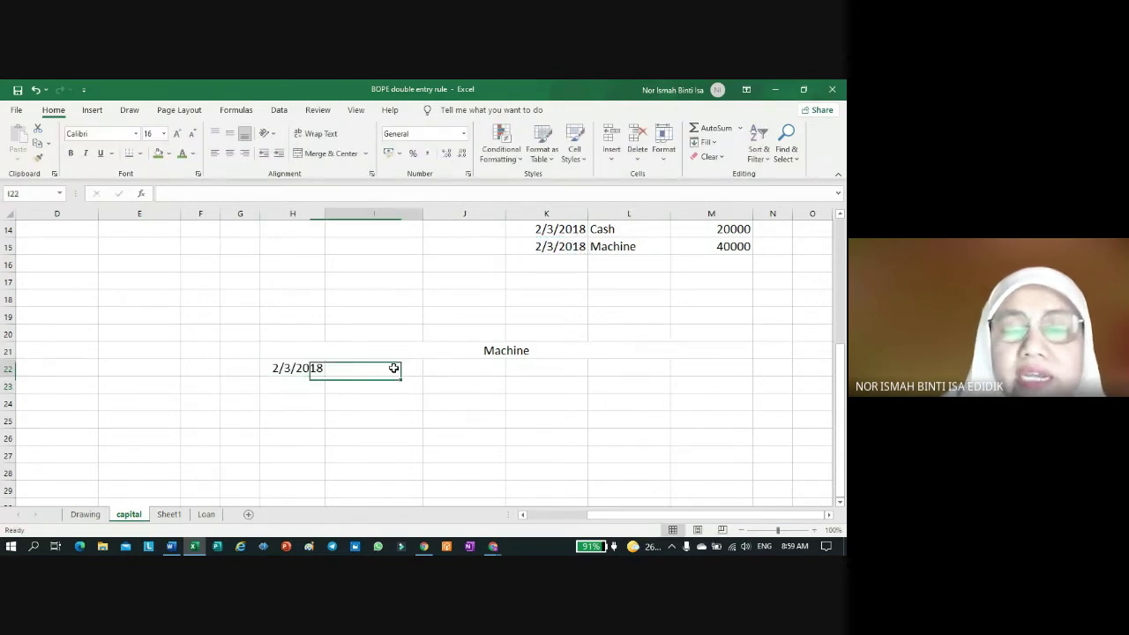
{"action": "type", "text": "C"}
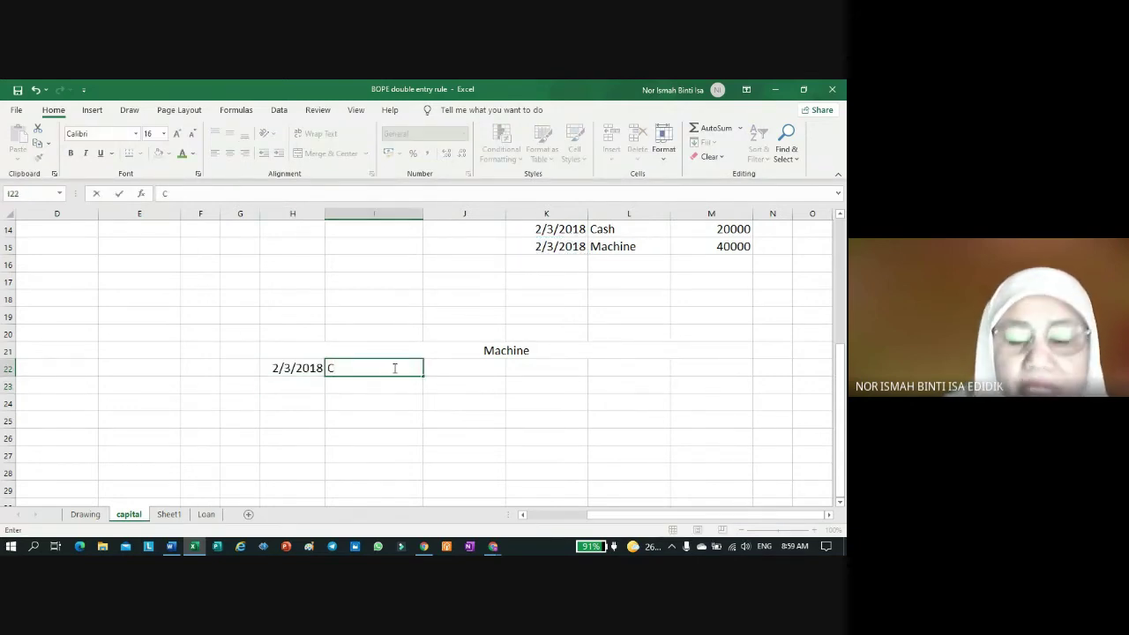
{"action": "type", "text": "apital"}
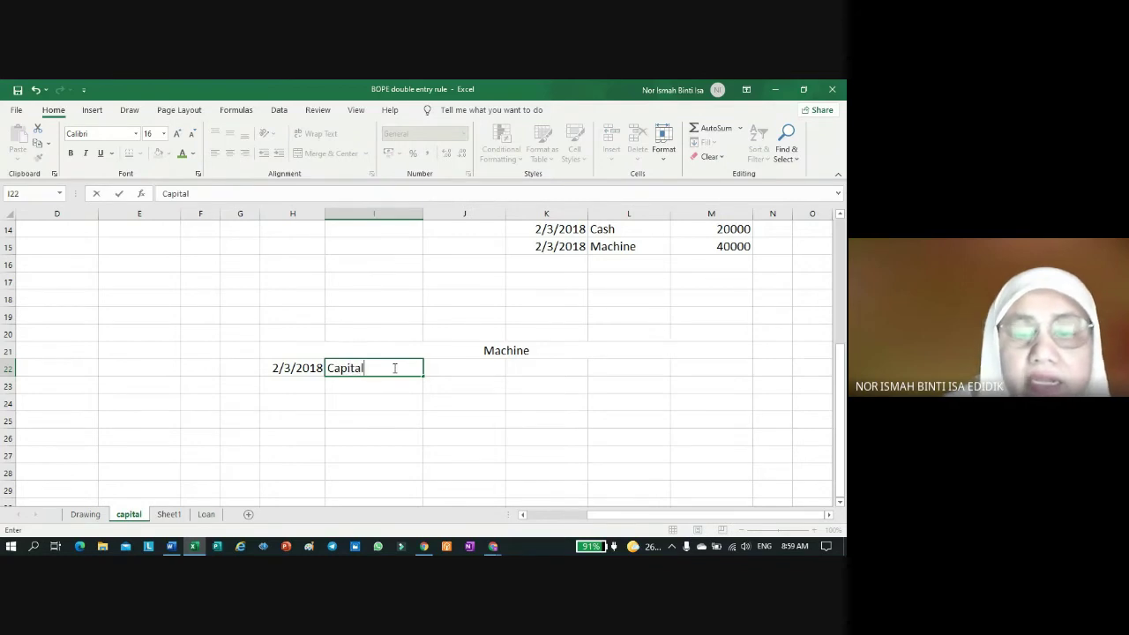
{"action": "left_click", "coordinate": [529, 388]}
Step: Link the amount in J22 of the Machine account to the Capital account's Machine entry in M15
{"action": "scroll", "coordinate": [545, 334], "scroll_direction": "up", "scroll_amount": 3}
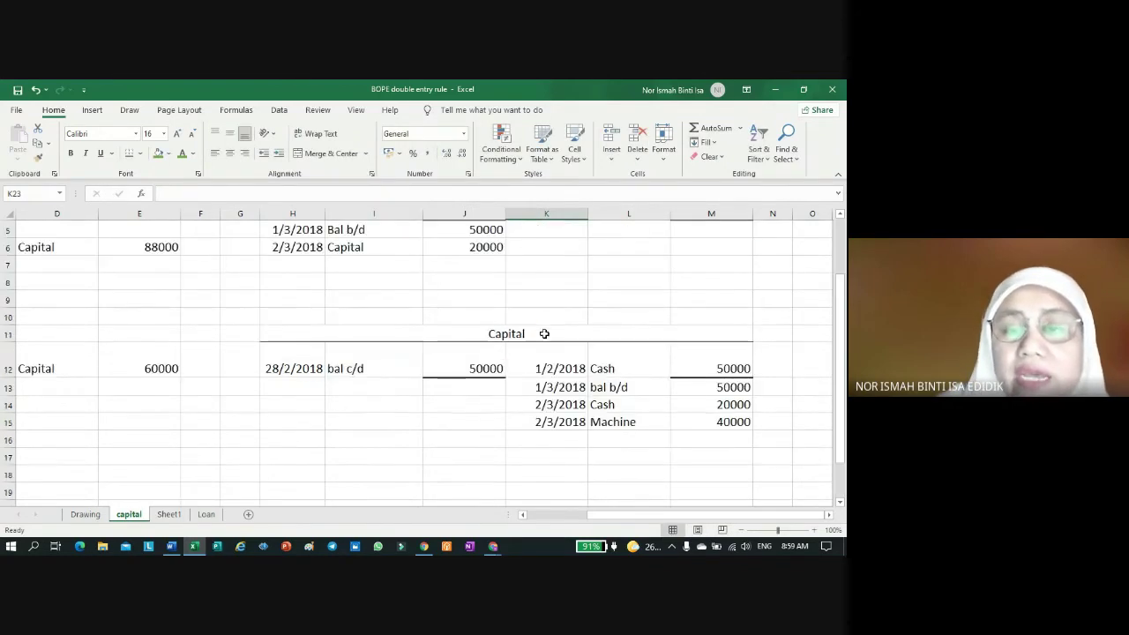
{"action": "scroll", "coordinate": [535, 366], "scroll_direction": "down", "scroll_amount": 2}
{"action": "left_click", "coordinate": [468, 438]}
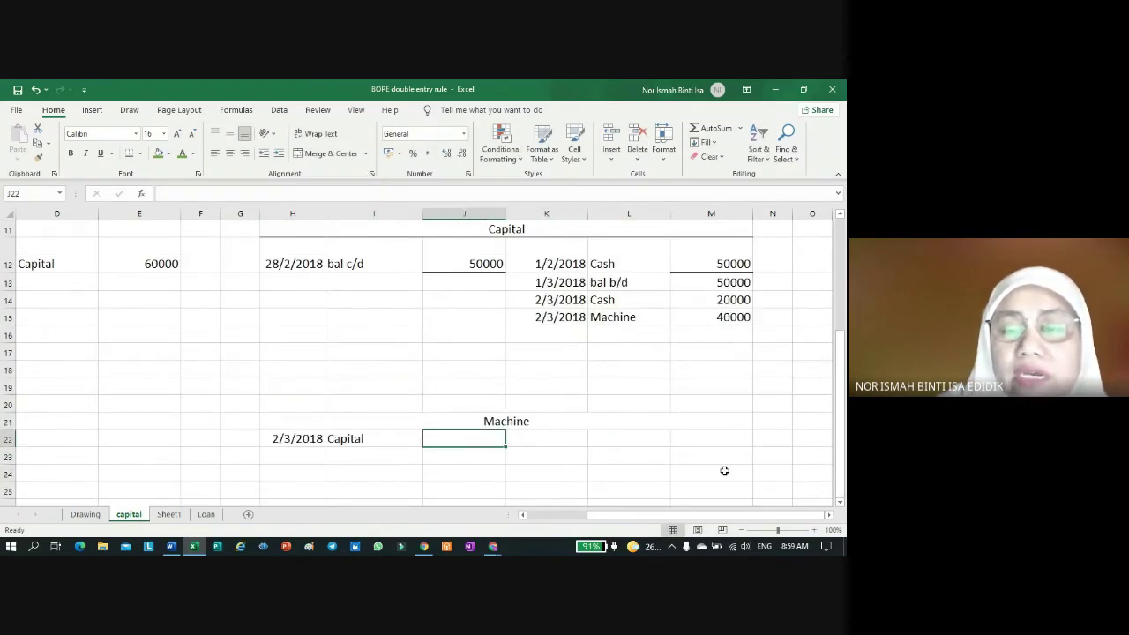
{"action": "type", "text": "+"}
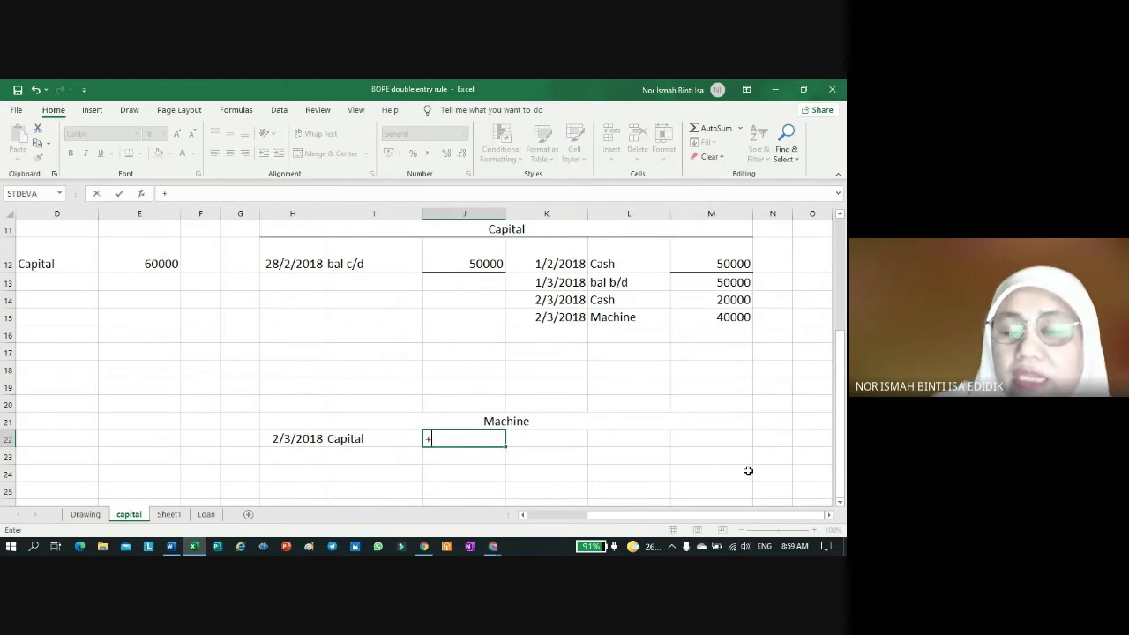
{"action": "left_click", "coordinate": [739, 316]}
{"action": "key", "text": "Return"}
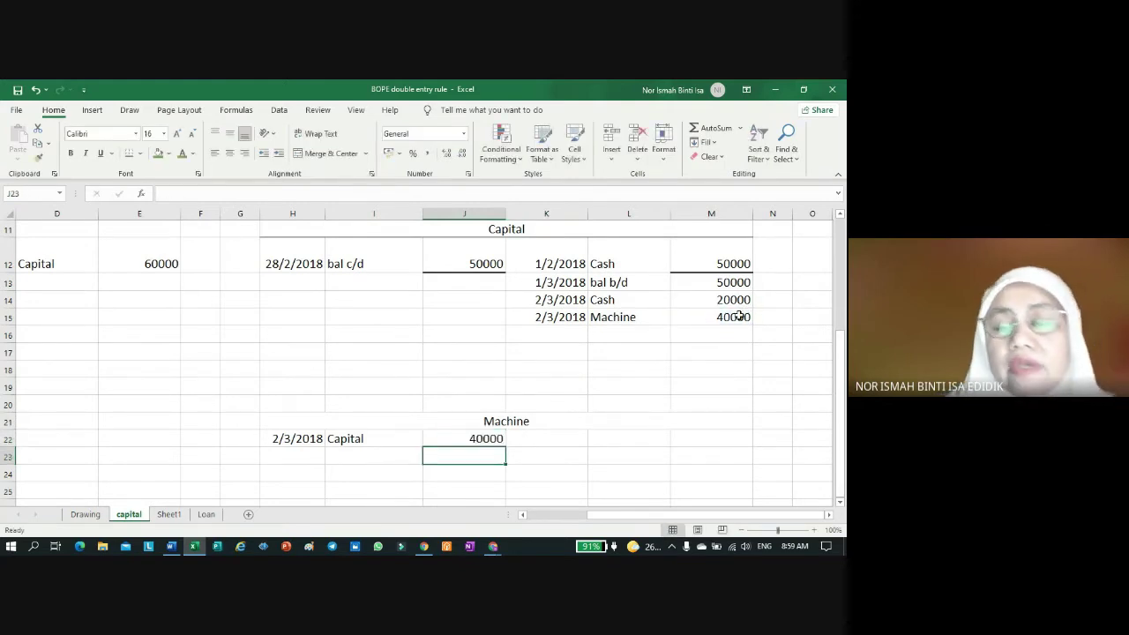
Step: Add a bottom border under the Machine account title in H21:M21
{"action": "scroll", "coordinate": [718, 381], "scroll_direction": "up", "scroll_amount": 4}
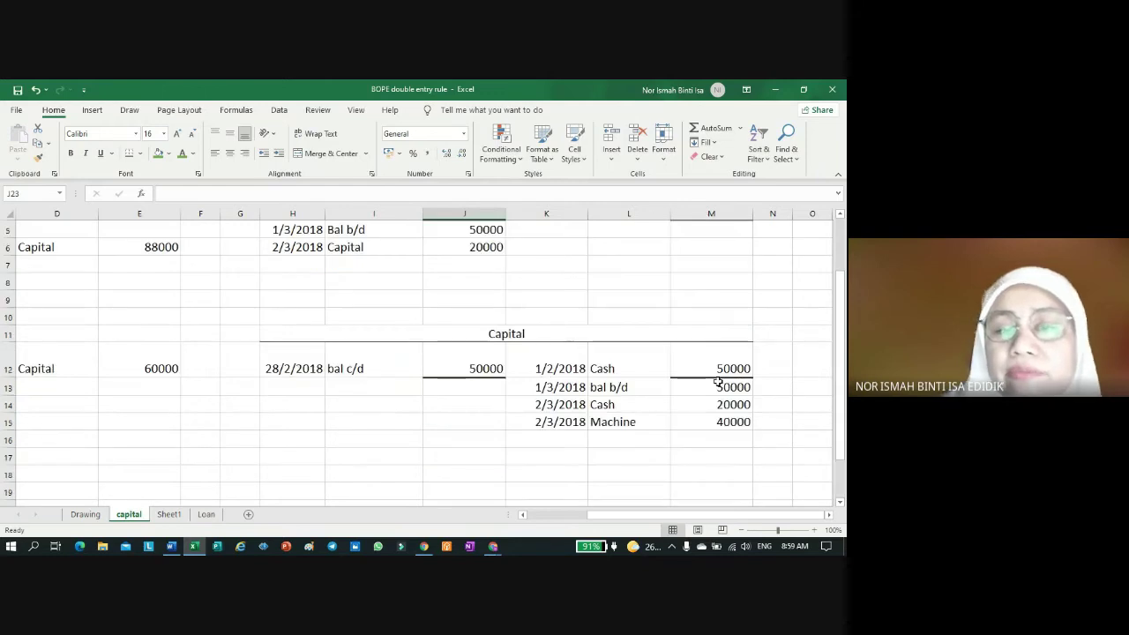
{"action": "scroll", "coordinate": [718, 381], "scroll_direction": "down", "scroll_amount": 2}
{"action": "scroll", "coordinate": [718, 386], "scroll_direction": "down", "scroll_amount": 2}
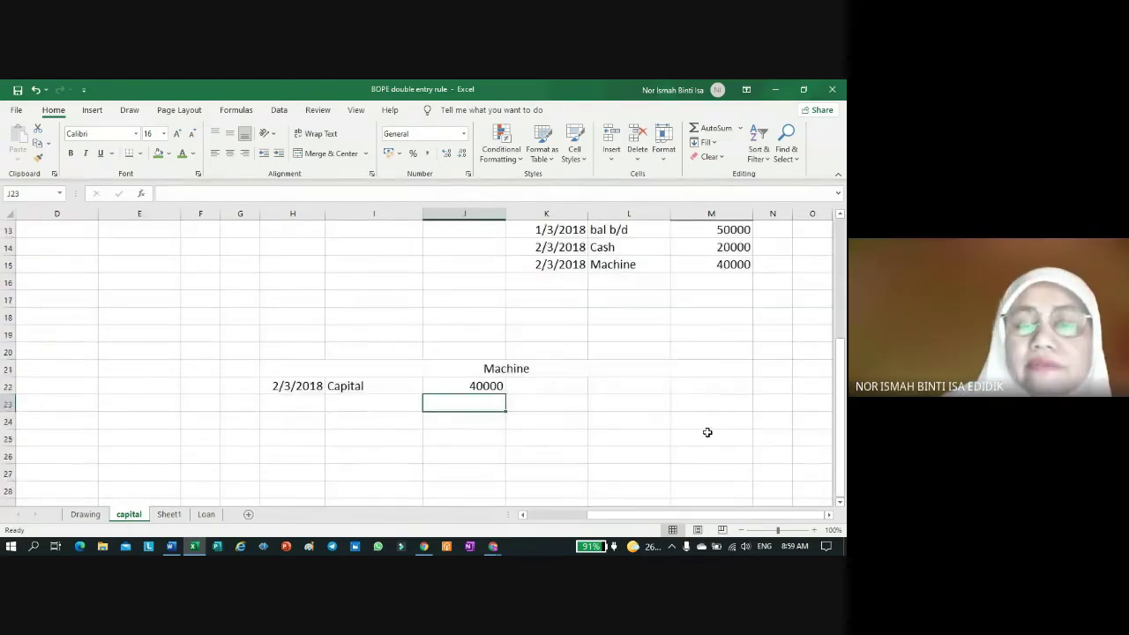
{"action": "left_click", "coordinate": [462, 361]}
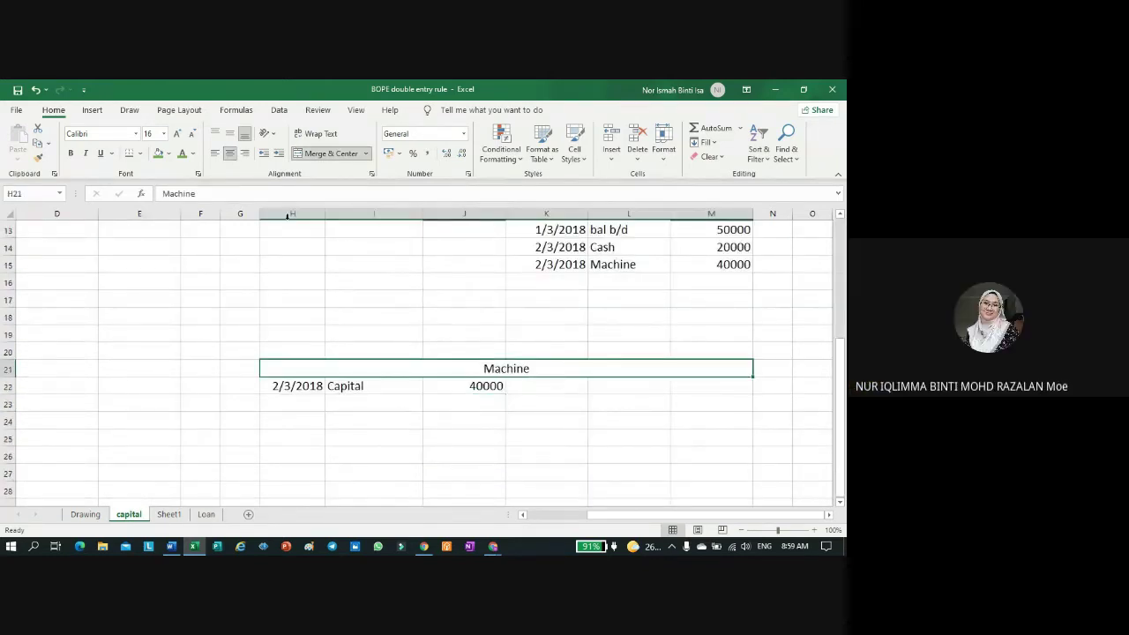
{"action": "left_click", "coordinate": [139, 153]}
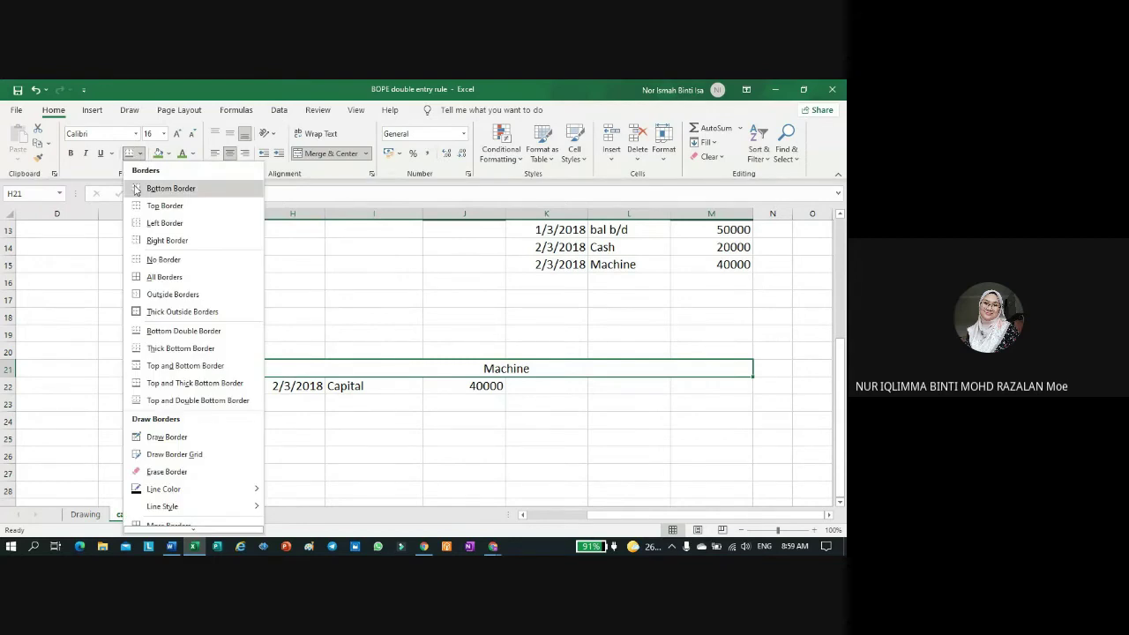
{"action": "left_click", "coordinate": [154, 187]}
{"action": "left_click", "coordinate": [443, 434]}
Step: Highlight A6:E8 to review the transaction of starting a business with $50,000 and a car worth $38,000
{"action": "scroll", "coordinate": [164, 341], "scroll_direction": "up", "scroll_amount": 4}
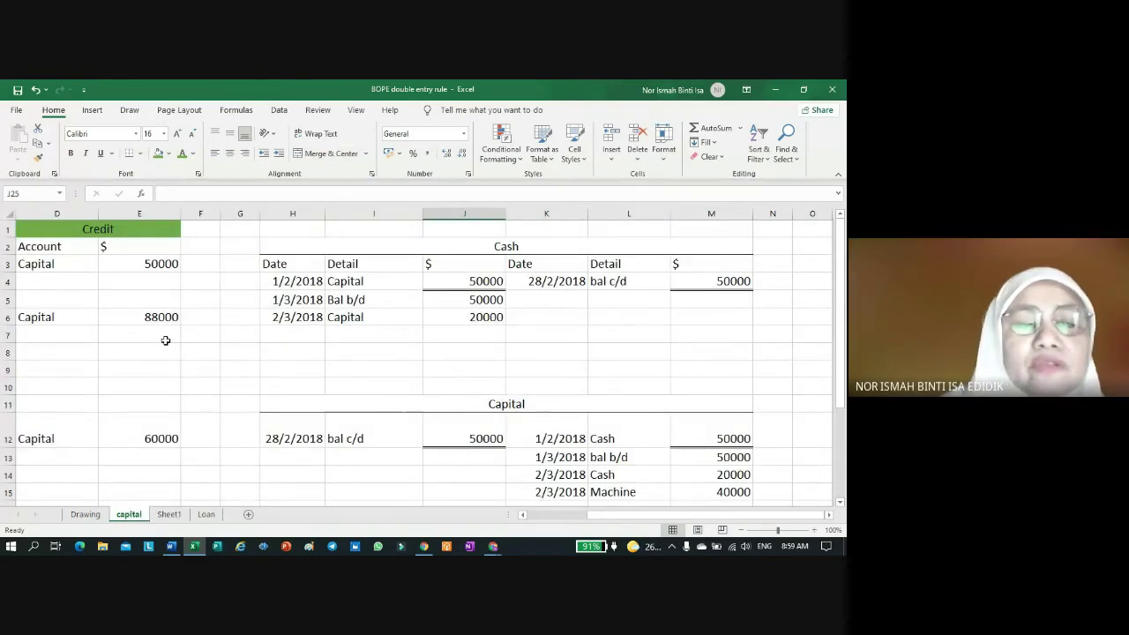
{"action": "left_click", "coordinate": [524, 516]}
{"action": "left_click", "coordinate": [524, 516]}
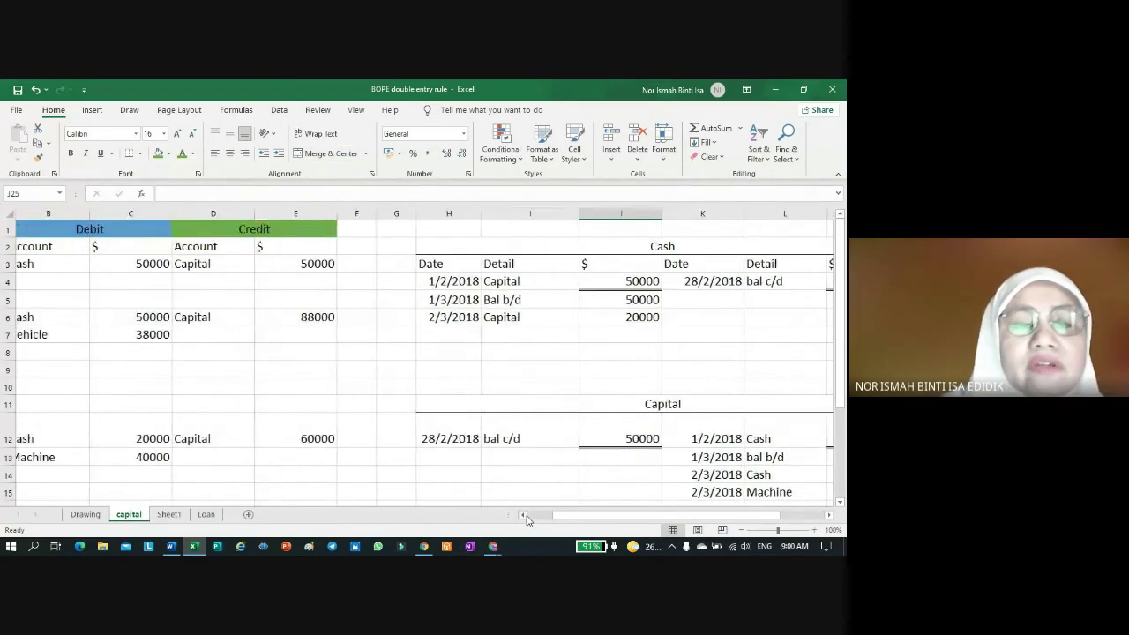
{"action": "left_click", "coordinate": [524, 516]}
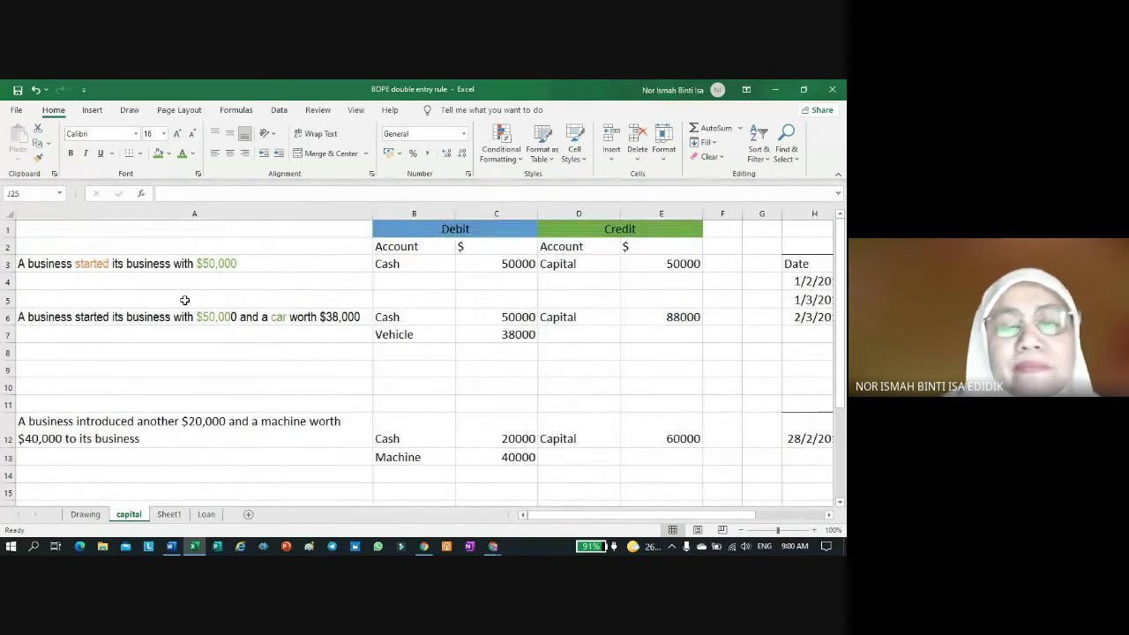
{"action": "left_click_drag", "start_coordinate": [51, 321], "coordinate": [672, 343]}
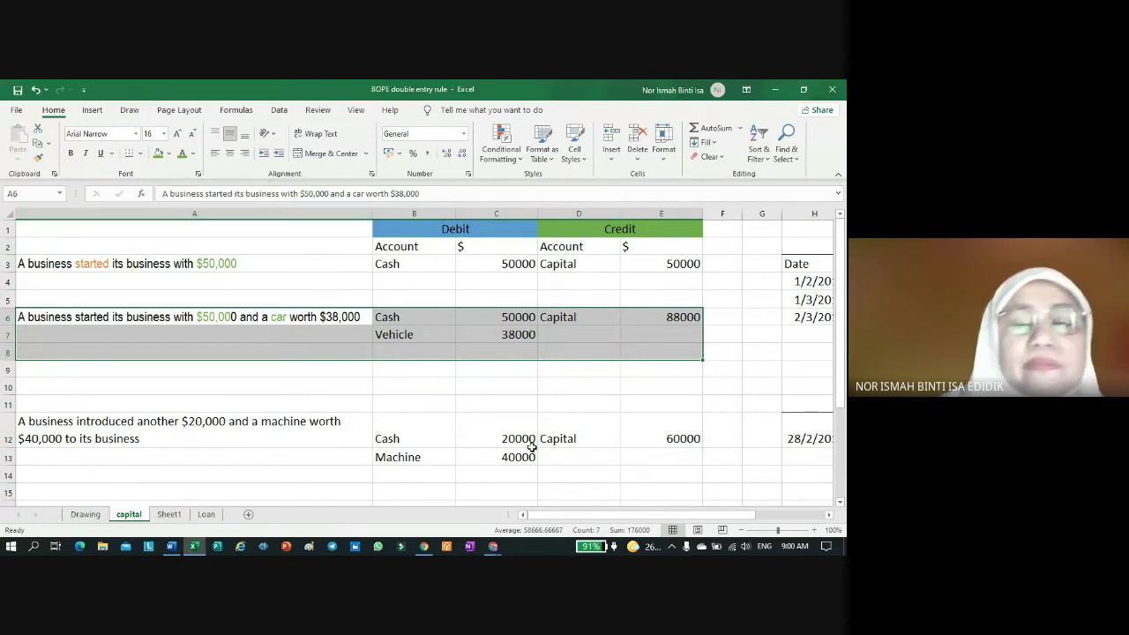
Step: Highlight the first and third transaction blocks, A2:E3 and A12:E14, with an orange fill
{"action": "left_click", "coordinate": [568, 411]}
{"action": "left_click_drag", "start_coordinate": [62, 247], "coordinate": [663, 262]}
{"action": "key", "text": "ctrl+z"}
{"action": "left_click", "coordinate": [673, 372]}
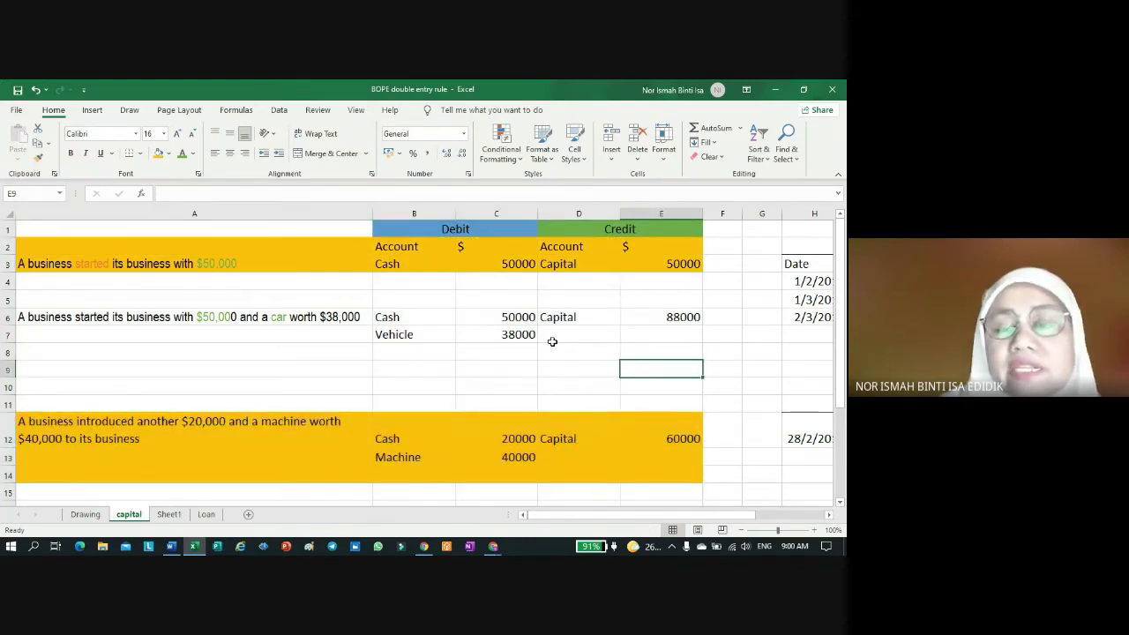
Step: Review the entries in the Cash, Capital and Machine ledger accounts beside the transaction table
{"action": "left_click", "coordinate": [830, 517]}
{"action": "left_click", "coordinate": [830, 516]}
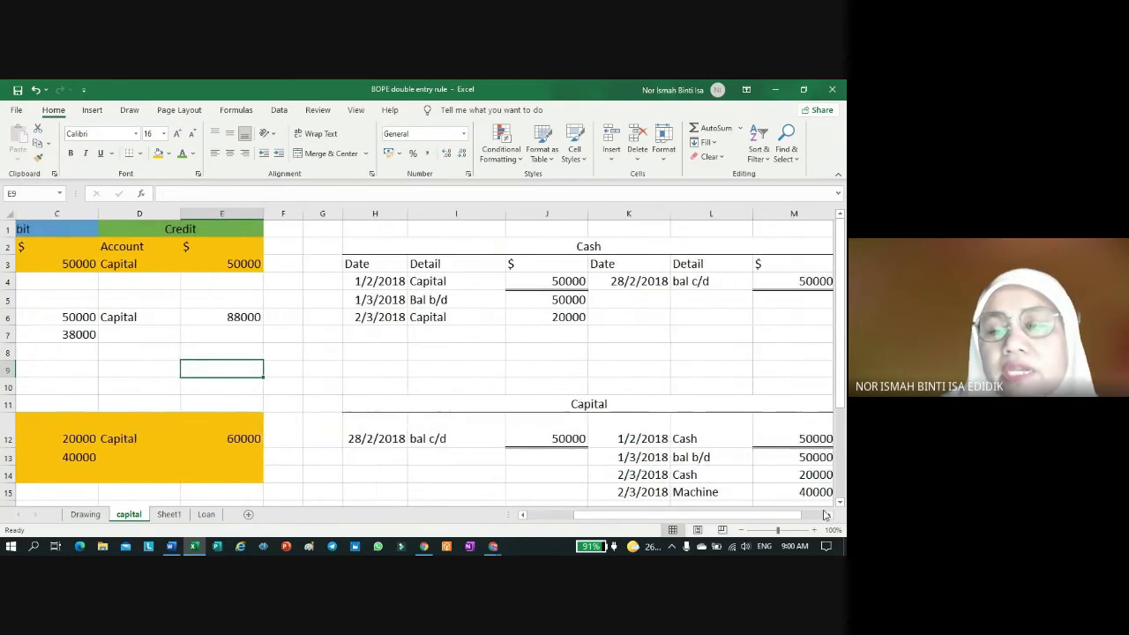
{"action": "left_click", "coordinate": [827, 518]}
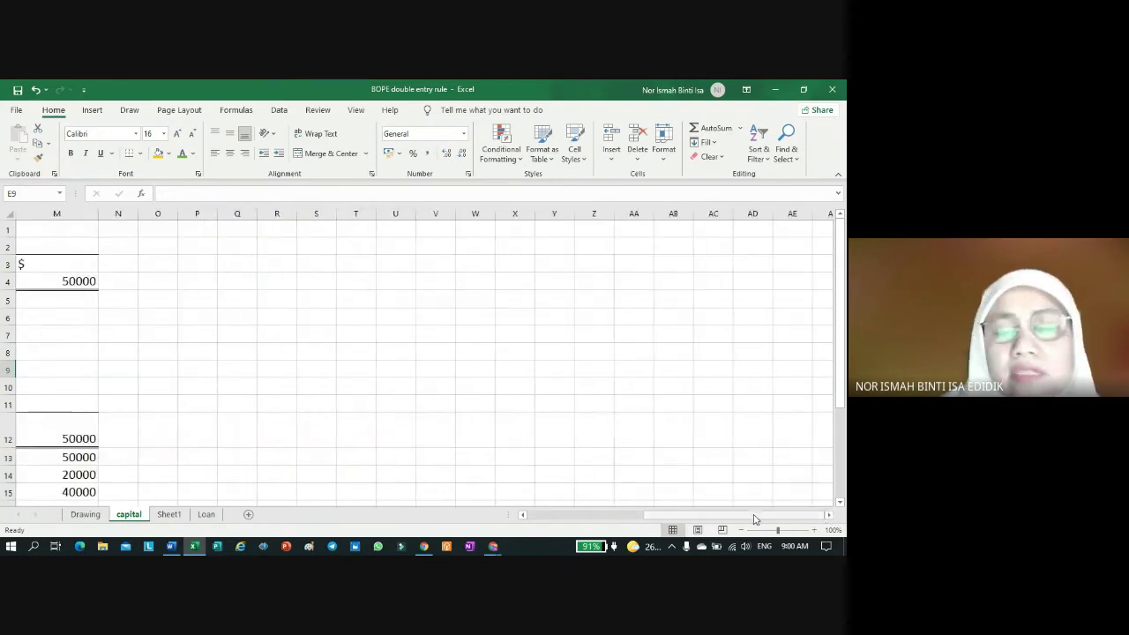
{"action": "left_click", "coordinate": [524, 516]}
{"action": "left_click", "coordinate": [524, 516]}
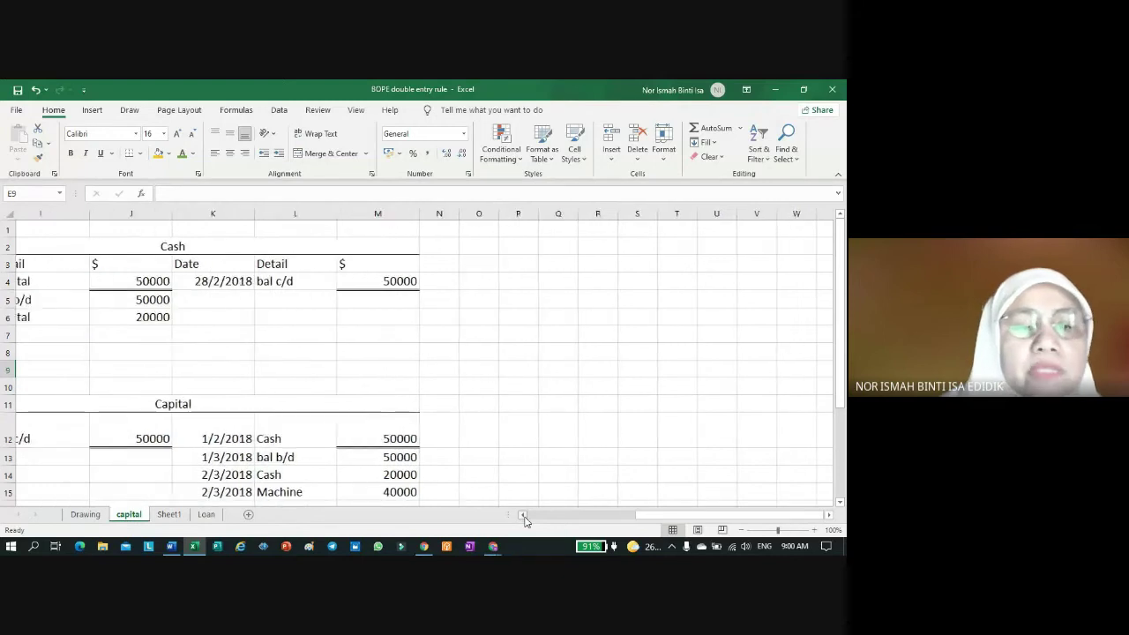
{"action": "left_click", "coordinate": [524, 516]}
{"action": "scroll", "coordinate": [403, 379], "scroll_direction": "down", "scroll_amount": 3}
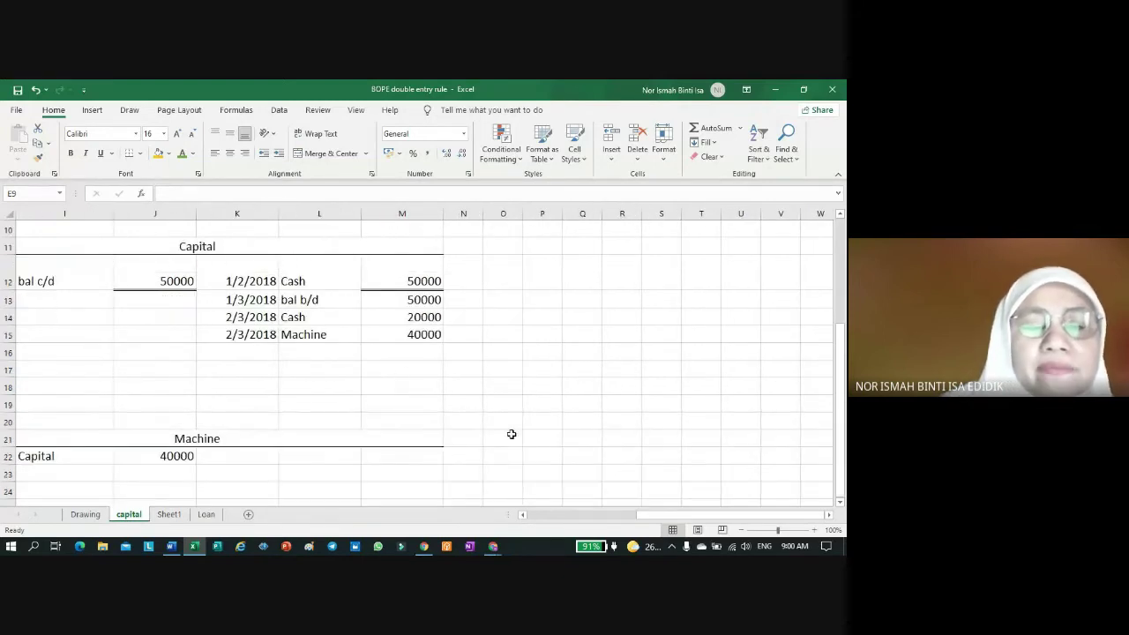
{"action": "scroll", "coordinate": [512, 434], "scroll_direction": "up", "scroll_amount": 3}
{"action": "scroll", "coordinate": [508, 431], "scroll_direction": "down", "scroll_amount": 2}
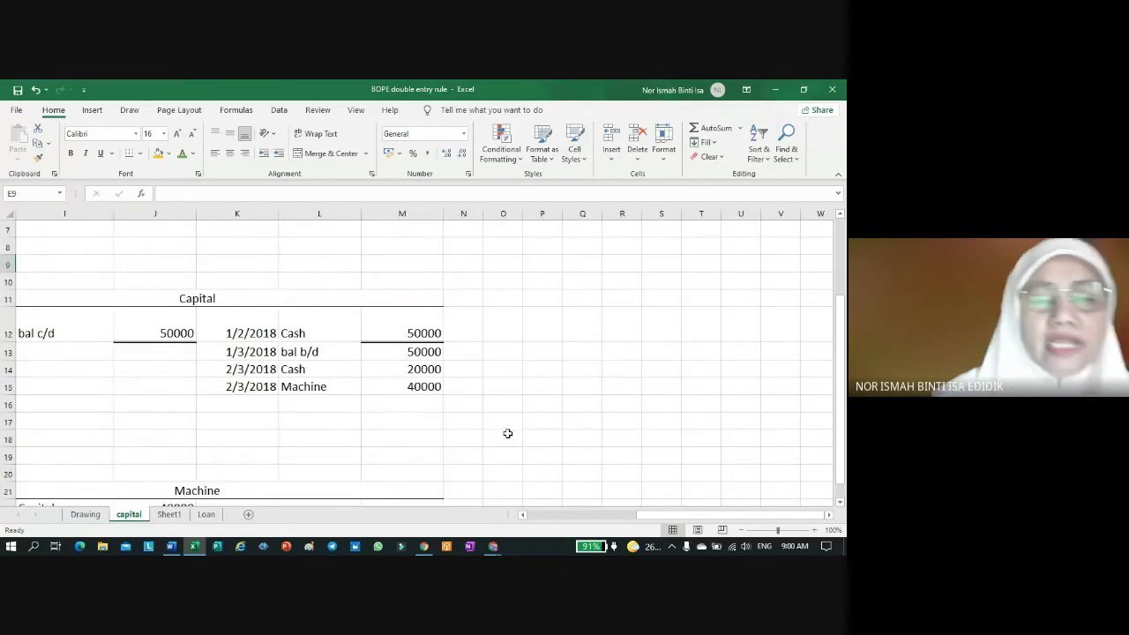
{"action": "scroll", "coordinate": [508, 431], "scroll_direction": "up", "scroll_amount": 2}
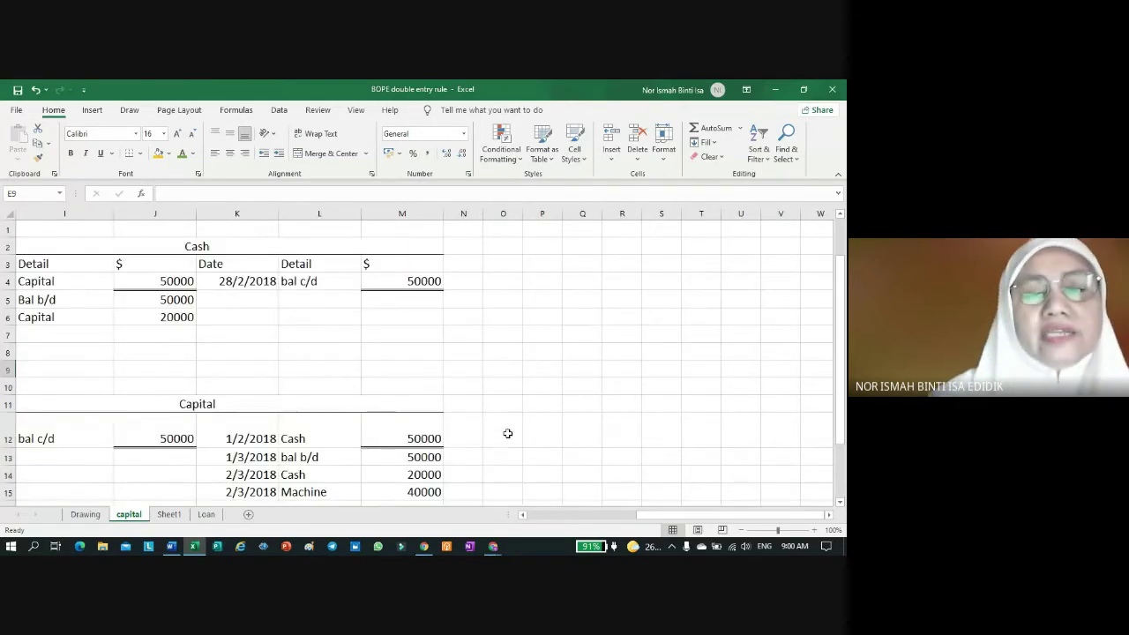
{"action": "left_click", "coordinate": [523, 514]}
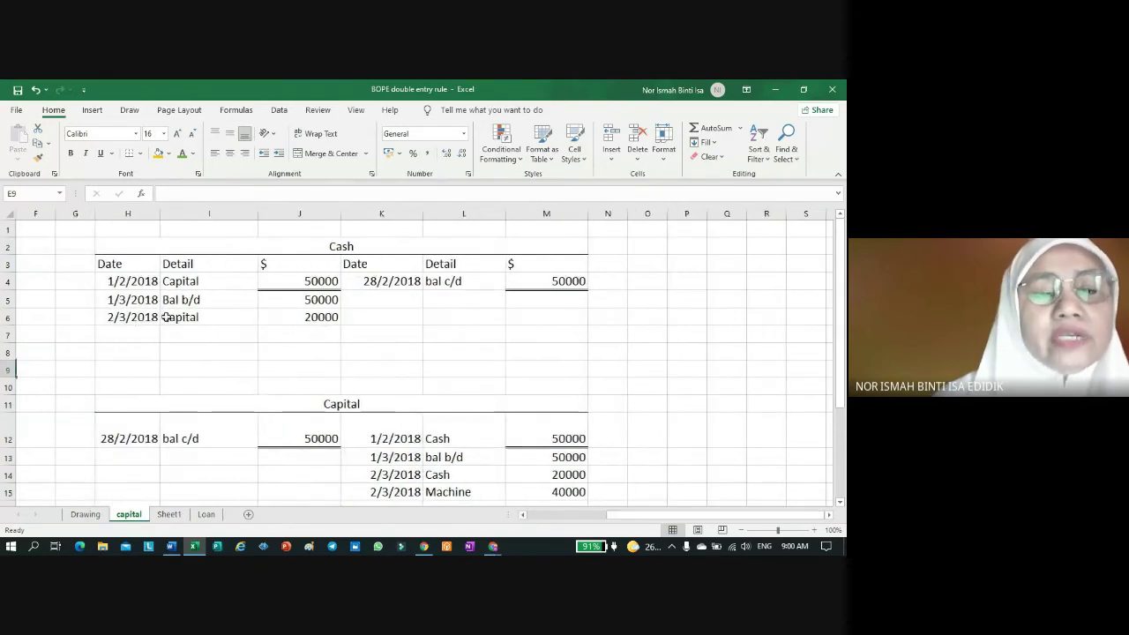
Step: Total the debit side of the Cash account in J7 by summing J5:J6
{"action": "left_click", "coordinate": [323, 330]}
{"action": "left_click", "coordinate": [713, 132]}
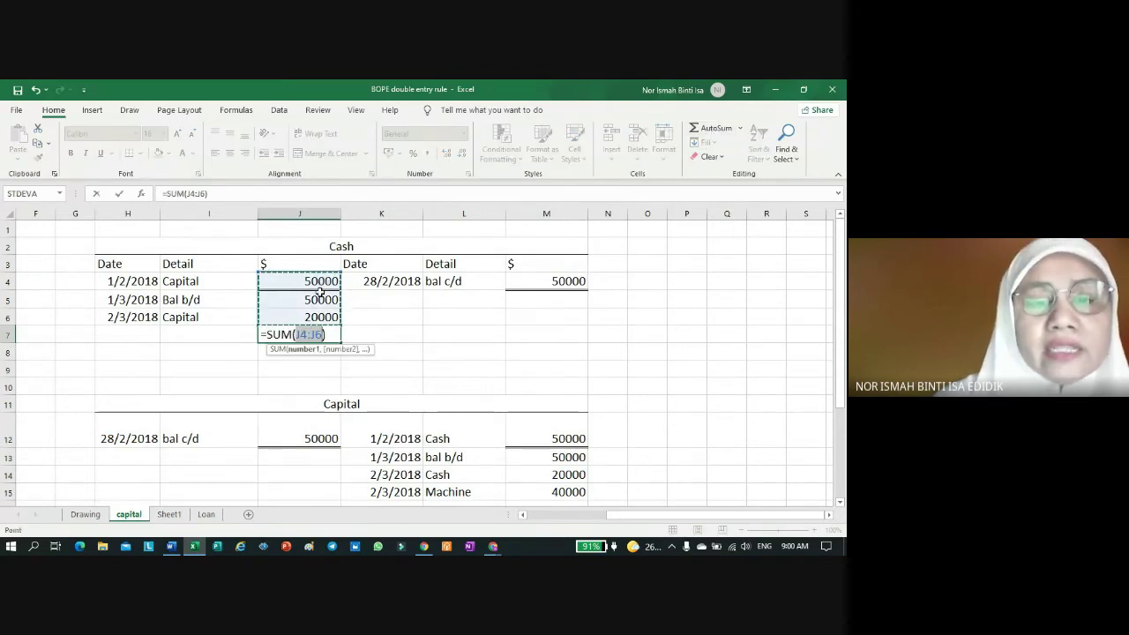
{"action": "left_click", "coordinate": [319, 299]}
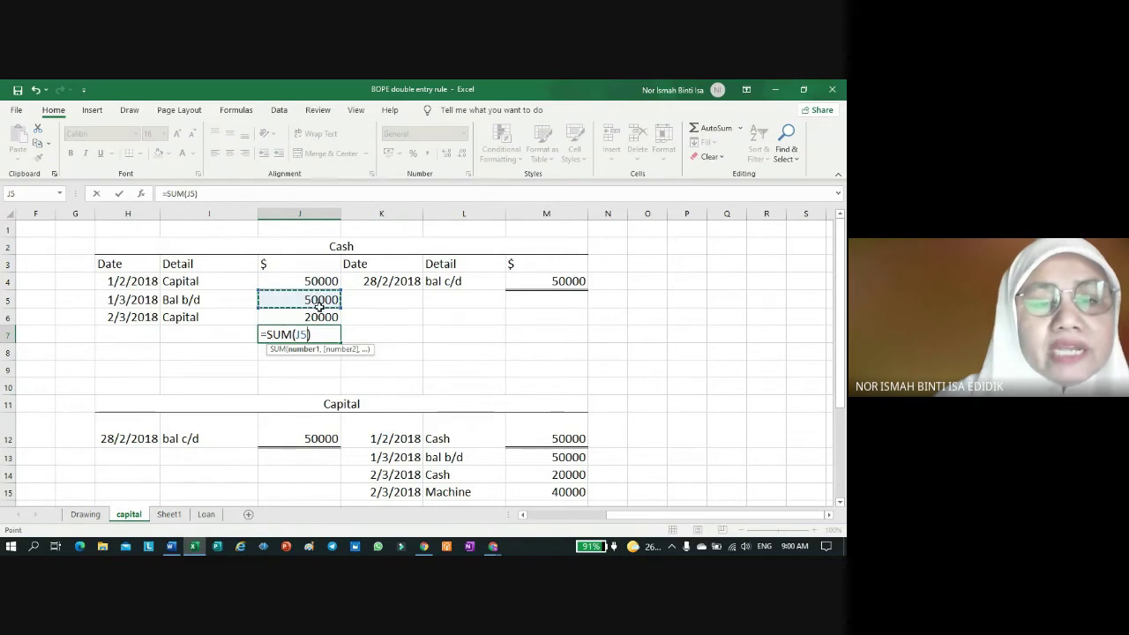
{"action": "left_click_drag", "start_coordinate": [319, 300], "coordinate": [319, 316]}
{"action": "key", "text": "Return"}
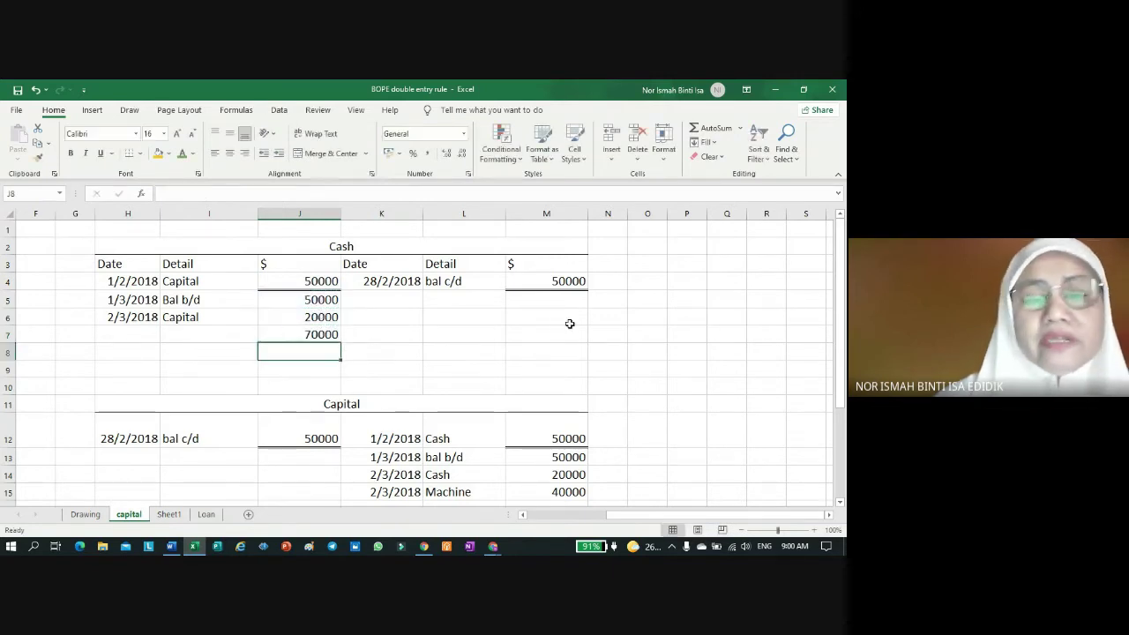
Step: Link the Cash account's credit total in M7 to the debit total in J7
{"action": "left_click", "coordinate": [570, 333]}
{"action": "type", "text": "+"}
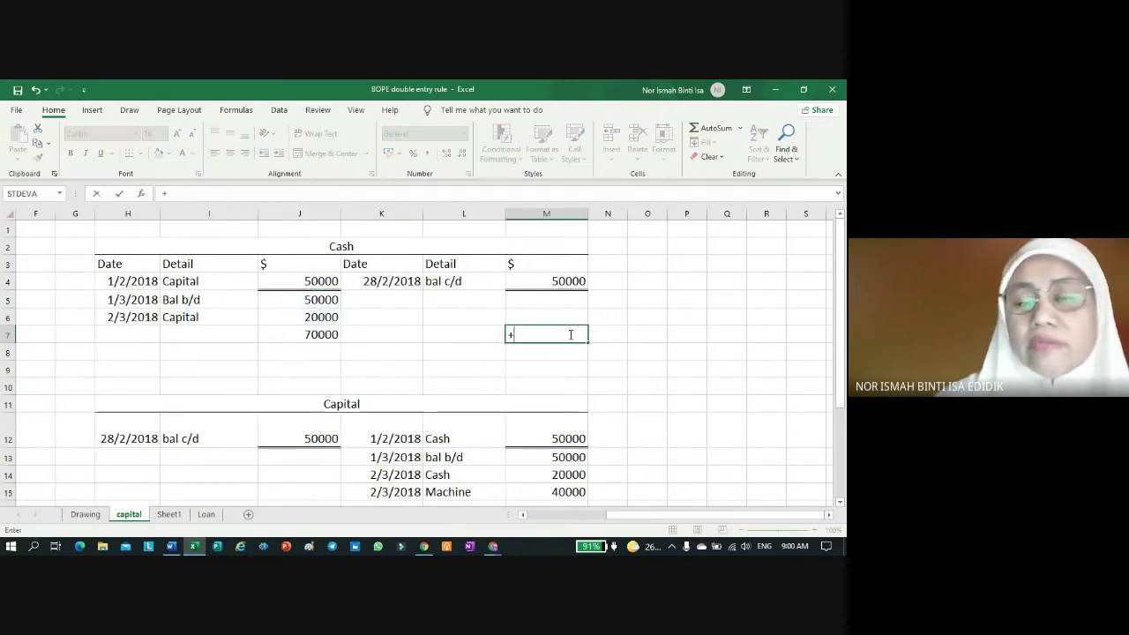
{"action": "left_click", "coordinate": [314, 331]}
{"action": "key", "text": "Return"}
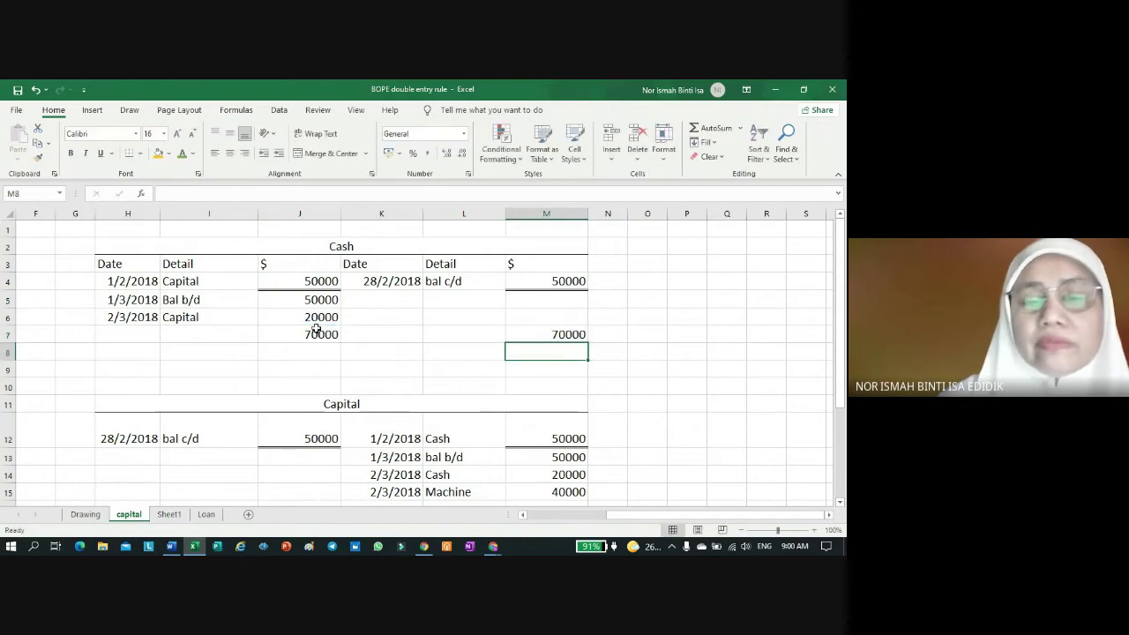
Step: Apply top and bottom total borders to the Cash account totals in J7 and M7
{"action": "left_click", "coordinate": [310, 329]}
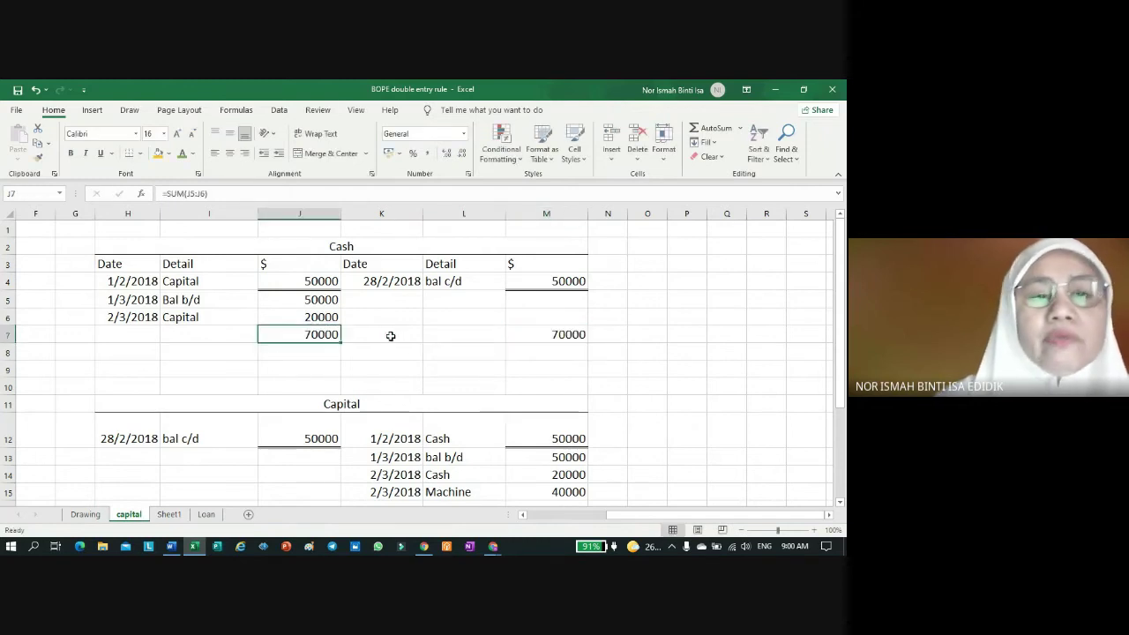
{"action": "left_click", "coordinate": [141, 153]}
{"action": "left_click", "coordinate": [167, 382]}
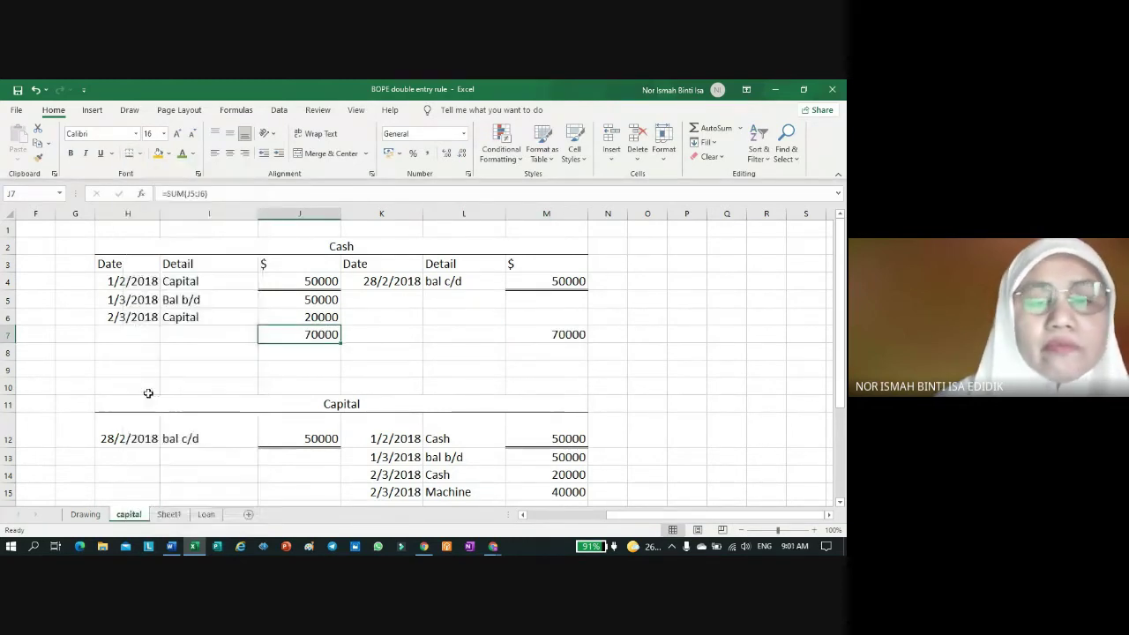
{"action": "left_click", "coordinate": [547, 344]}
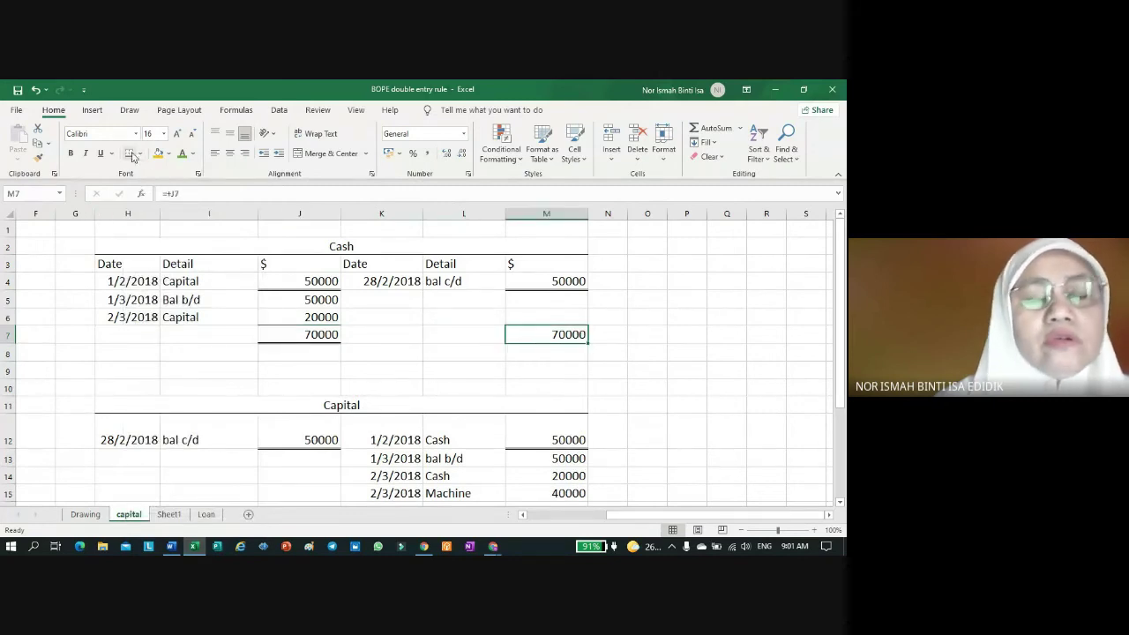
{"action": "left_click", "coordinate": [608, 367]}
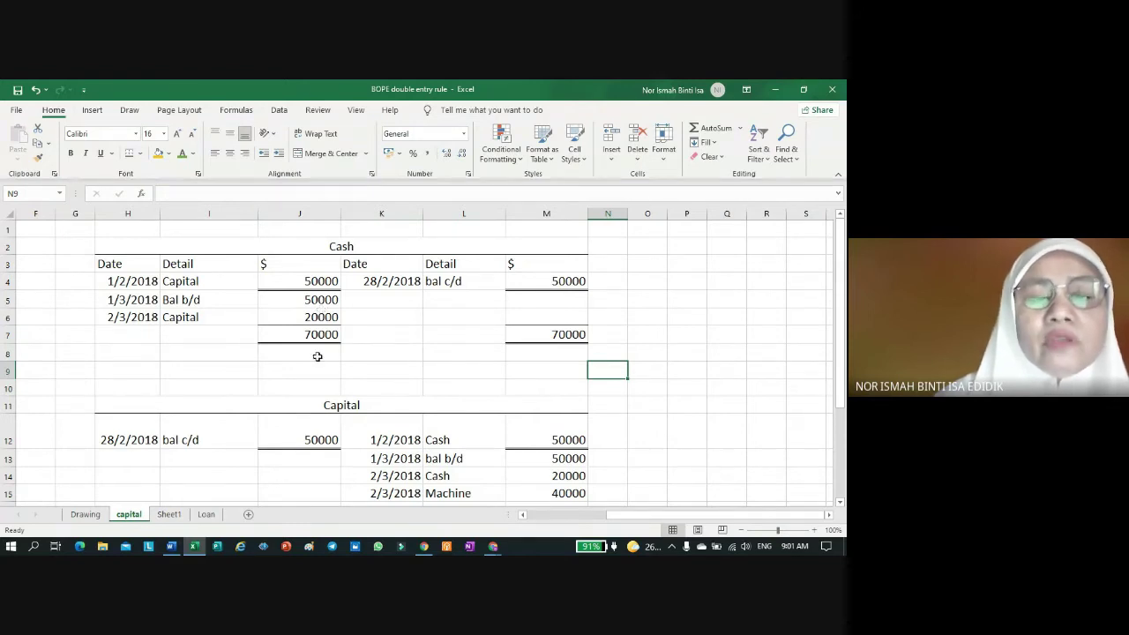
Step: Enter the Cash account's closing balance in M5 as a reference to the total in M7
{"action": "left_click", "coordinate": [556, 300]}
{"action": "type", "text": "+"}
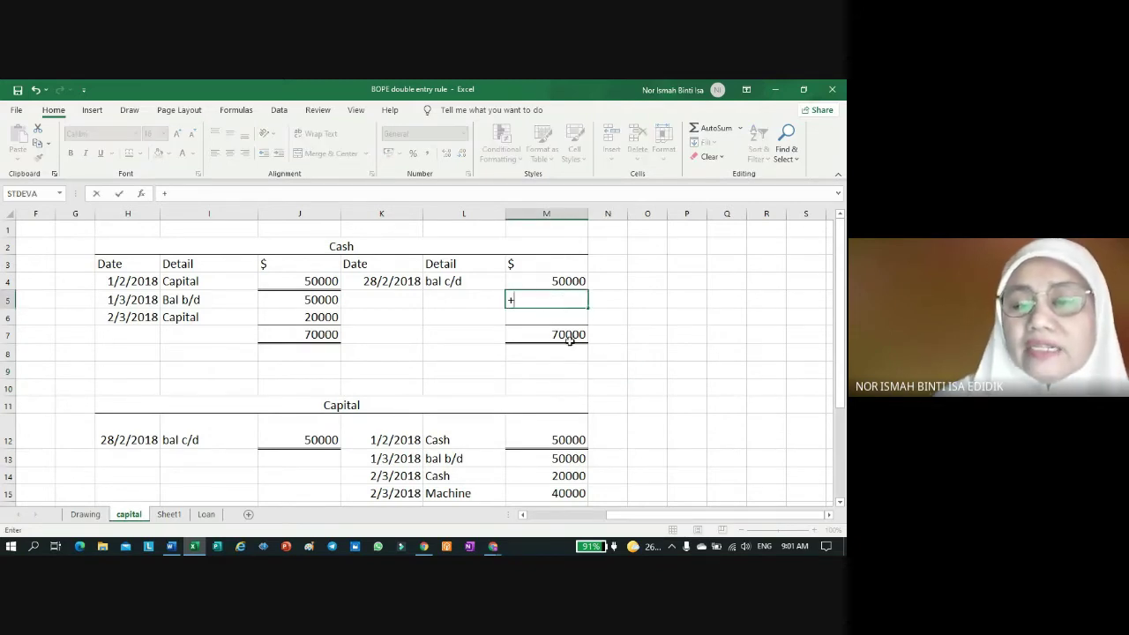
{"action": "left_click", "coordinate": [568, 338]}
{"action": "key", "text": "Return"}
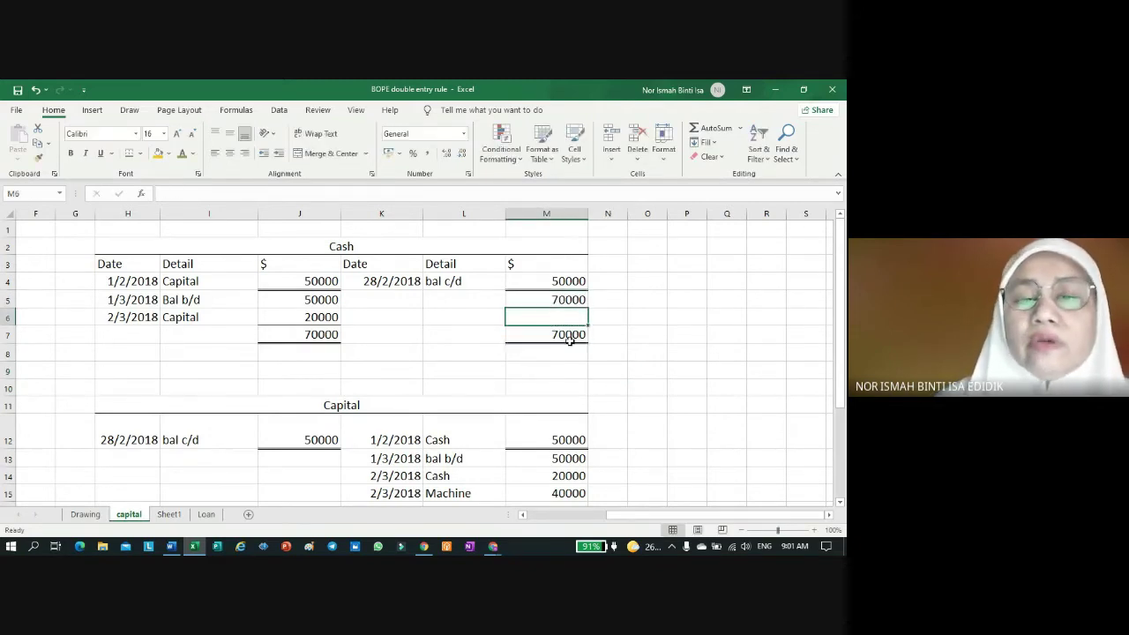
Step: Label the Cash closing balance with the date 31/3/2018 in K5 and the detail "bal c/d" in L5
{"action": "left_click", "coordinate": [397, 300]}
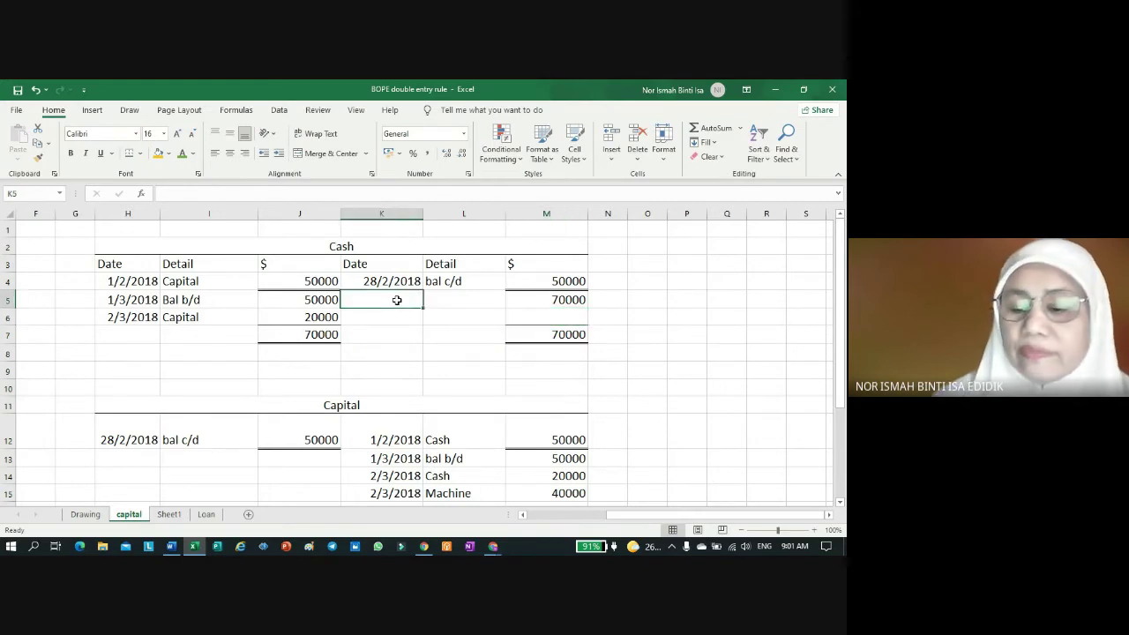
{"action": "type", "text": "31/"}
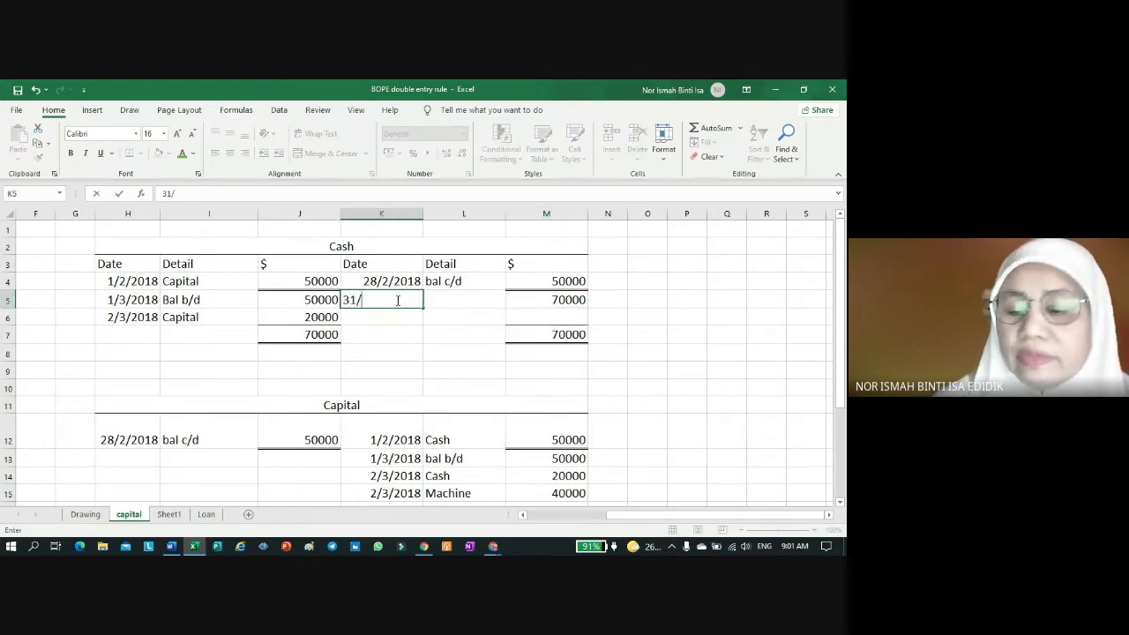
{"action": "type", "text": "3/2018"}
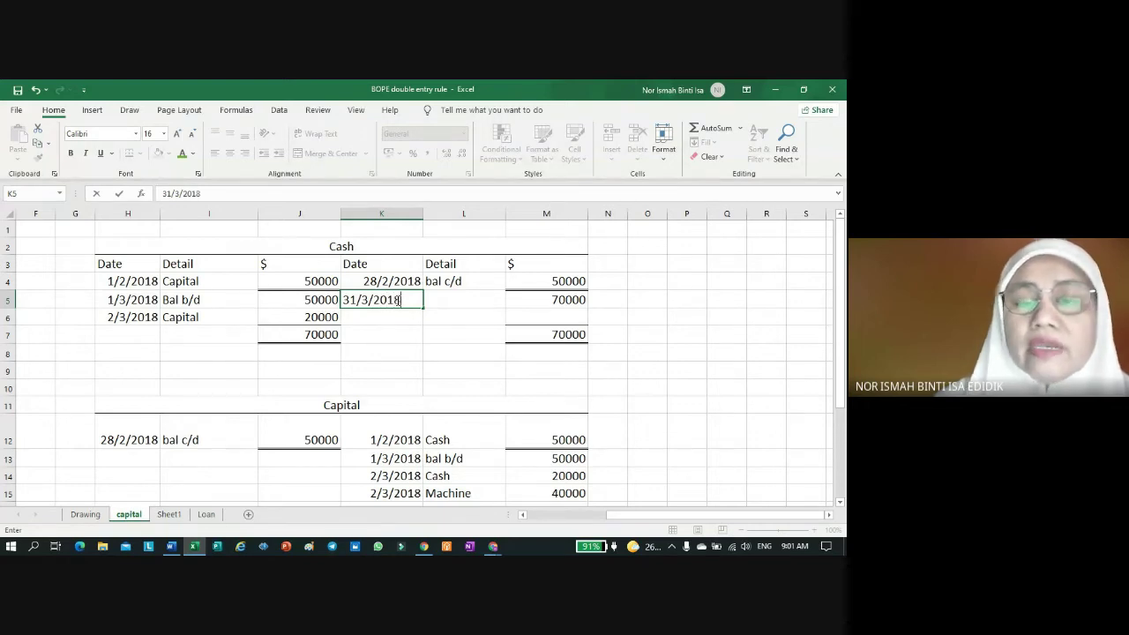
{"action": "left_click", "coordinate": [451, 299]}
{"action": "type", "text": "bal c/d"}
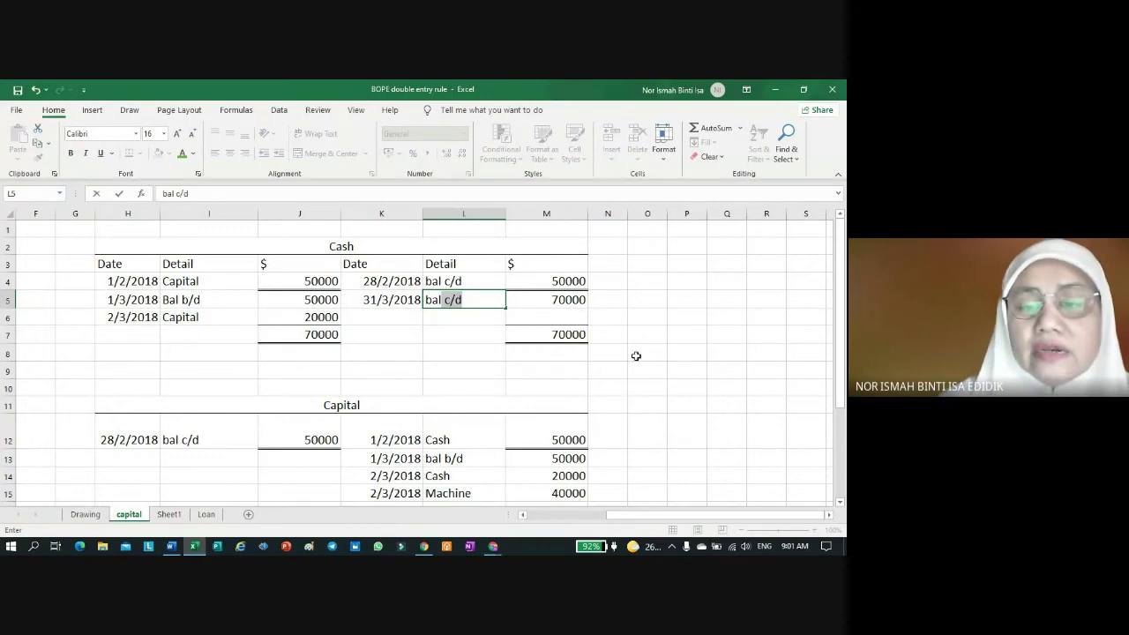
{"action": "left_click", "coordinate": [635, 356]}
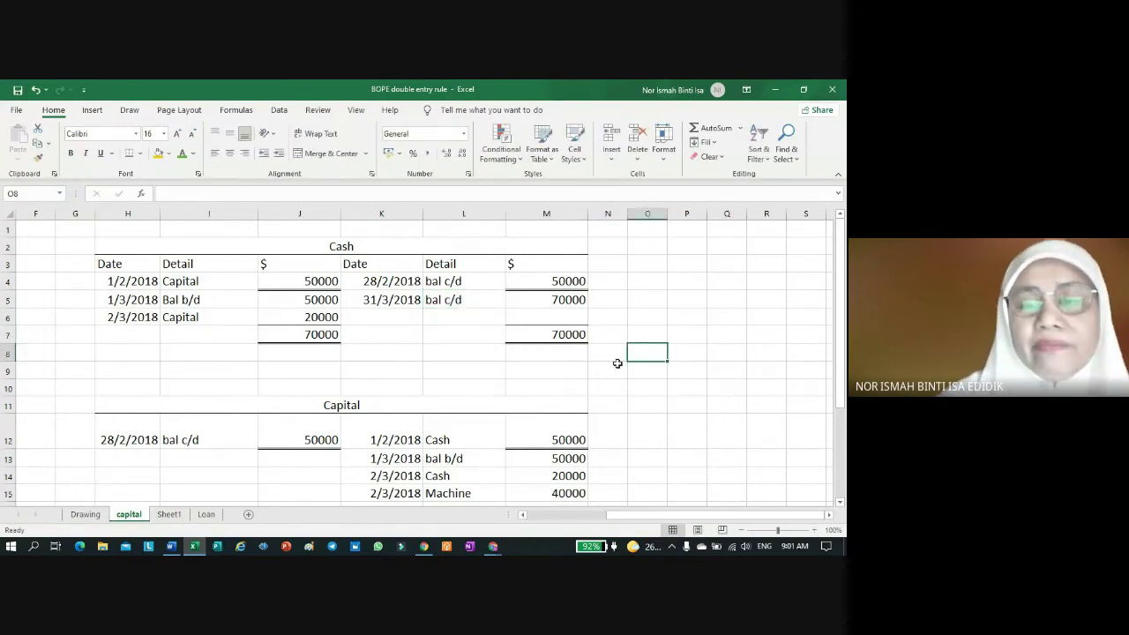
Step: Total the credit side of the Capital account in M16 by summing M13:M15
{"action": "scroll", "coordinate": [614, 362], "scroll_direction": "down", "scroll_amount": 2}
{"action": "left_click", "coordinate": [557, 406]}
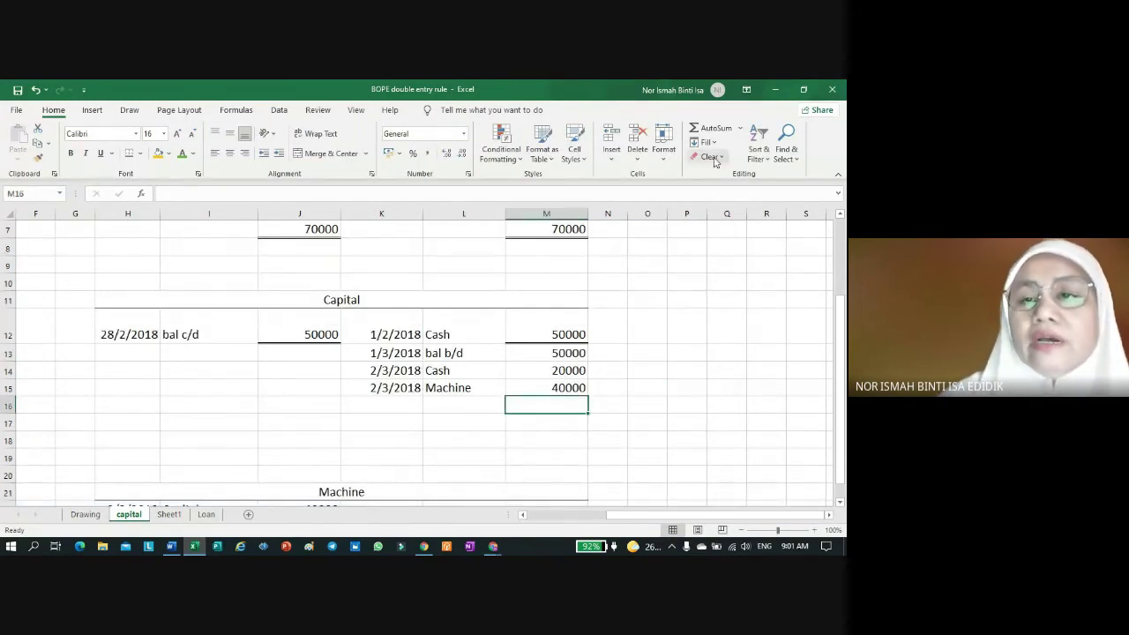
{"action": "left_click", "coordinate": [710, 132]}
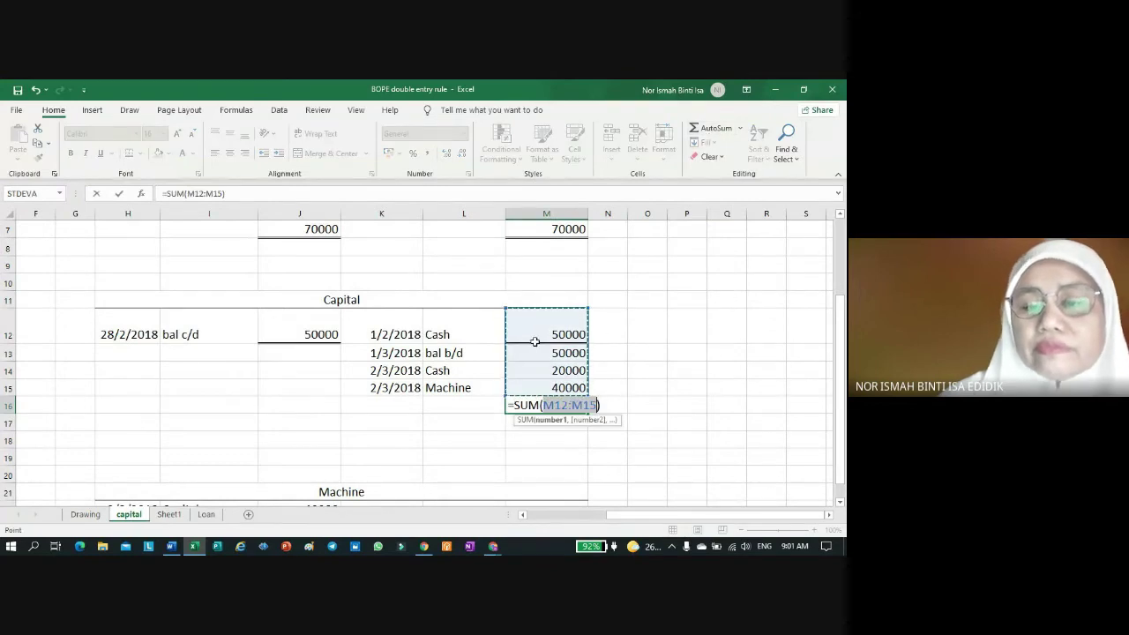
{"action": "left_click_drag", "start_coordinate": [533, 355], "coordinate": [549, 387]}
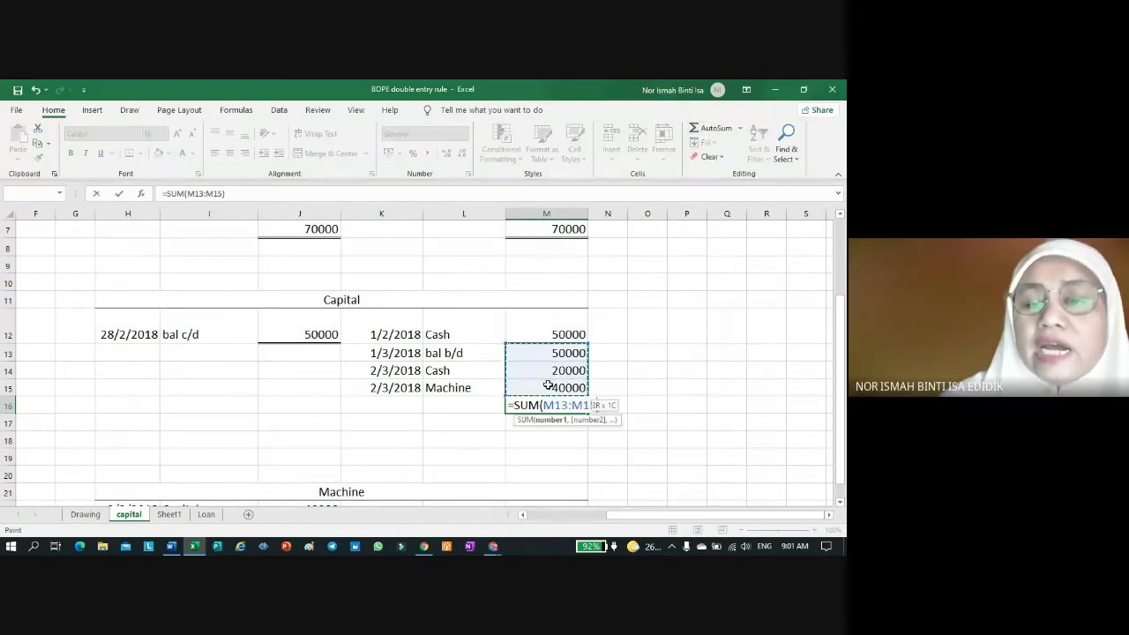
{"action": "key", "text": "Return"}
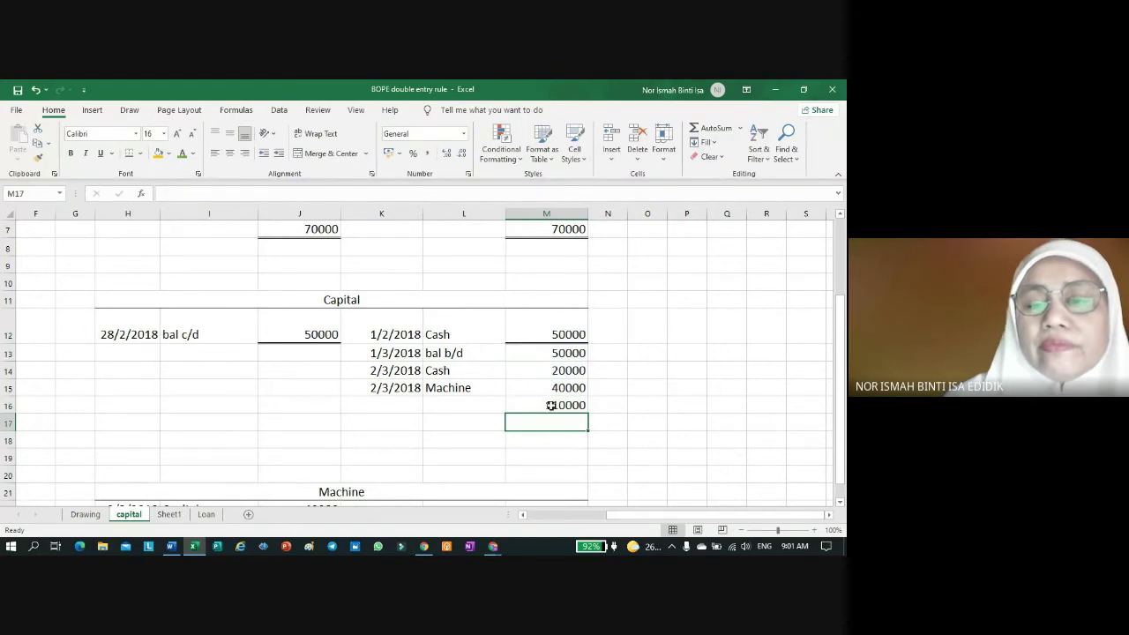
Step: Apply top and bottom total borders to the Capital account's total cells M16 and J16
{"action": "left_click", "coordinate": [551, 405]}
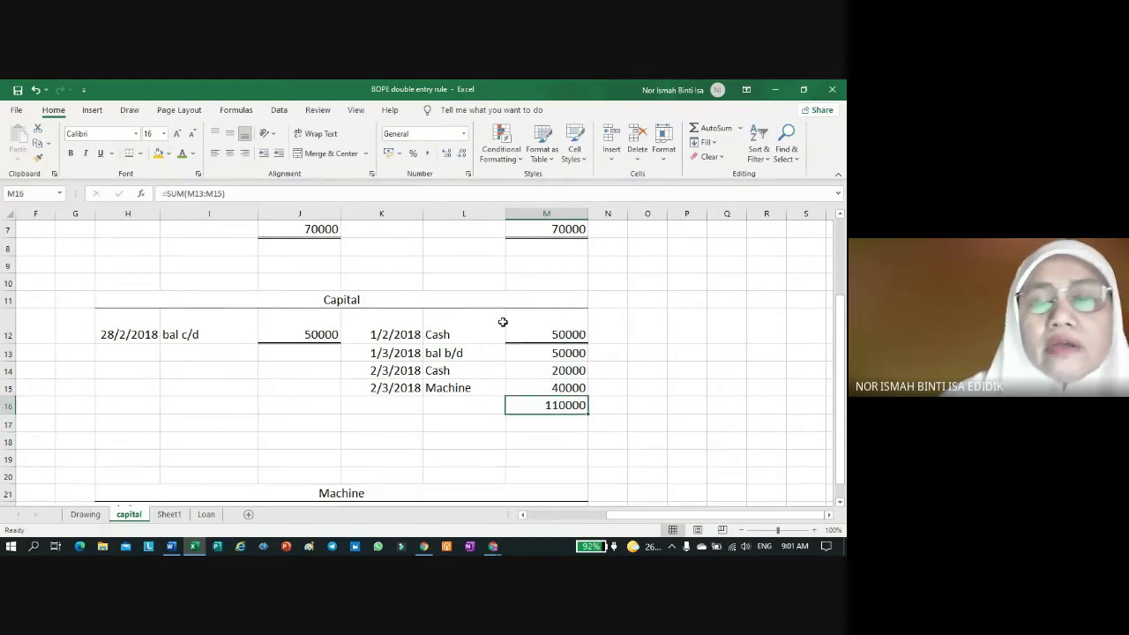
{"action": "left_click", "coordinate": [311, 407]}
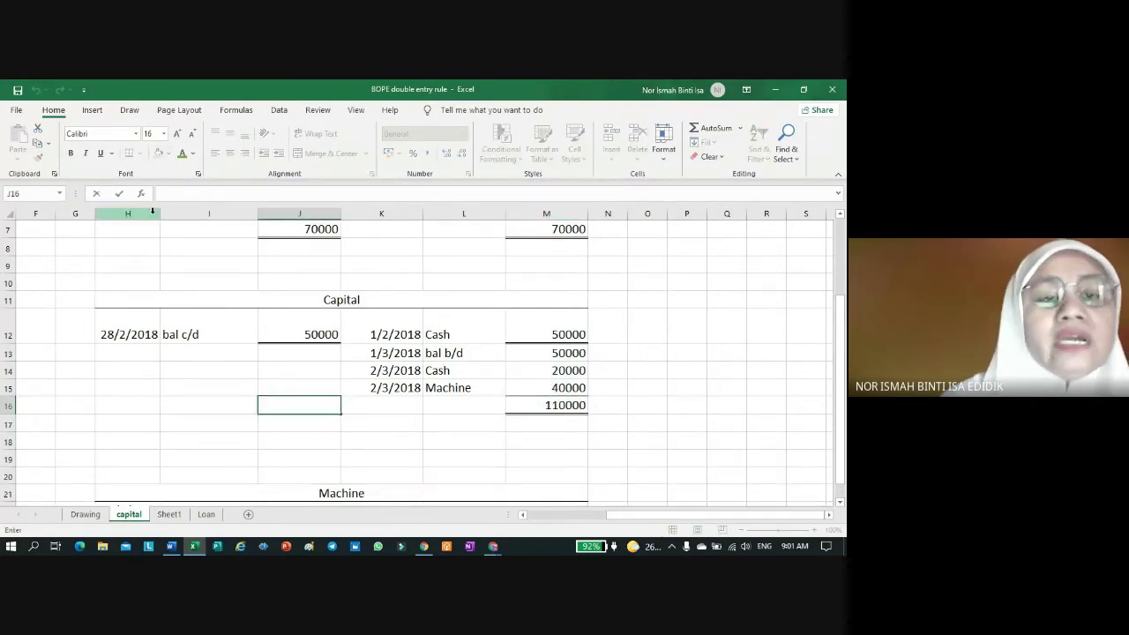
{"action": "left_click", "coordinate": [463, 438]}
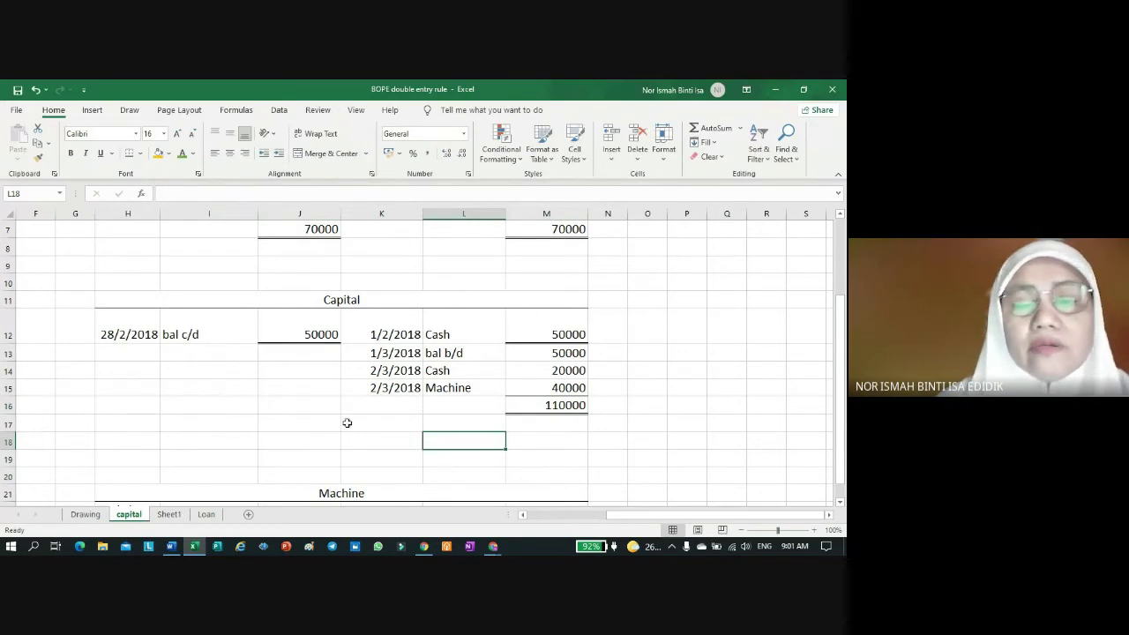
{"action": "left_click", "coordinate": [324, 410]}
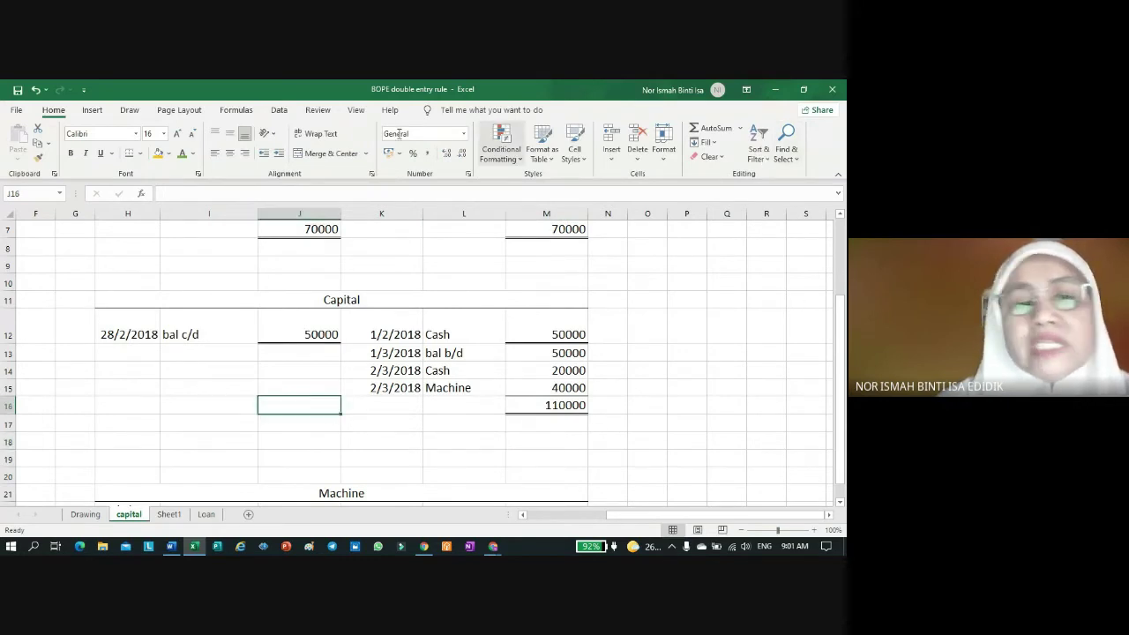
{"action": "left_click", "coordinate": [398, 463]}
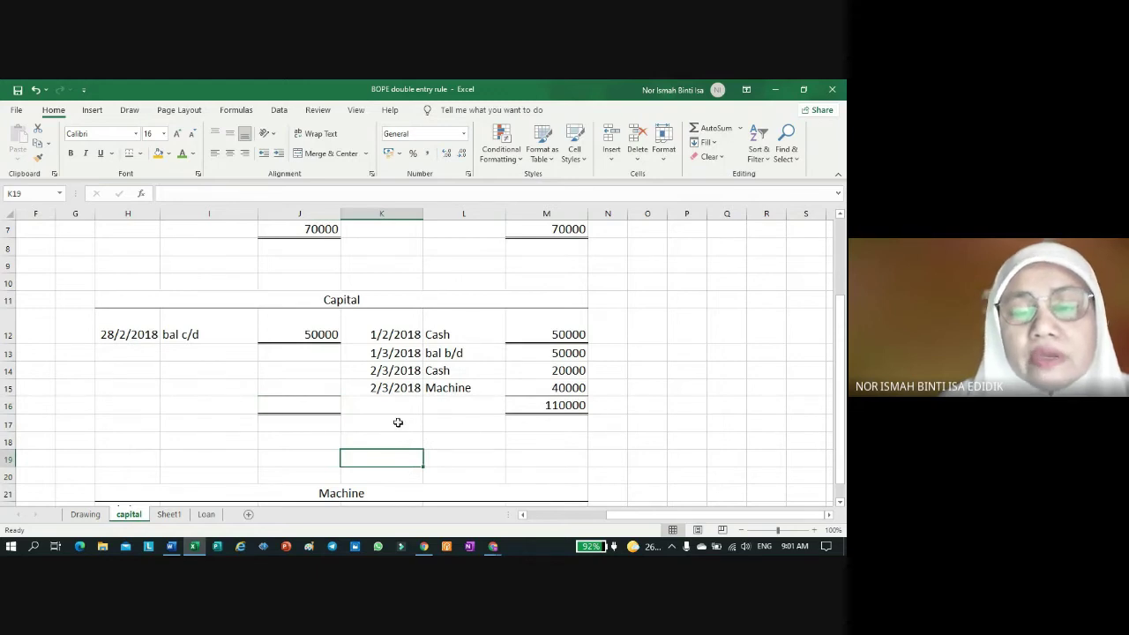
Step: Link the Capital account's debit total in J16 to the credit total in M16
{"action": "left_click", "coordinate": [319, 410]}
{"action": "type", "text": "+"}
{"action": "left_click", "coordinate": [533, 403]}
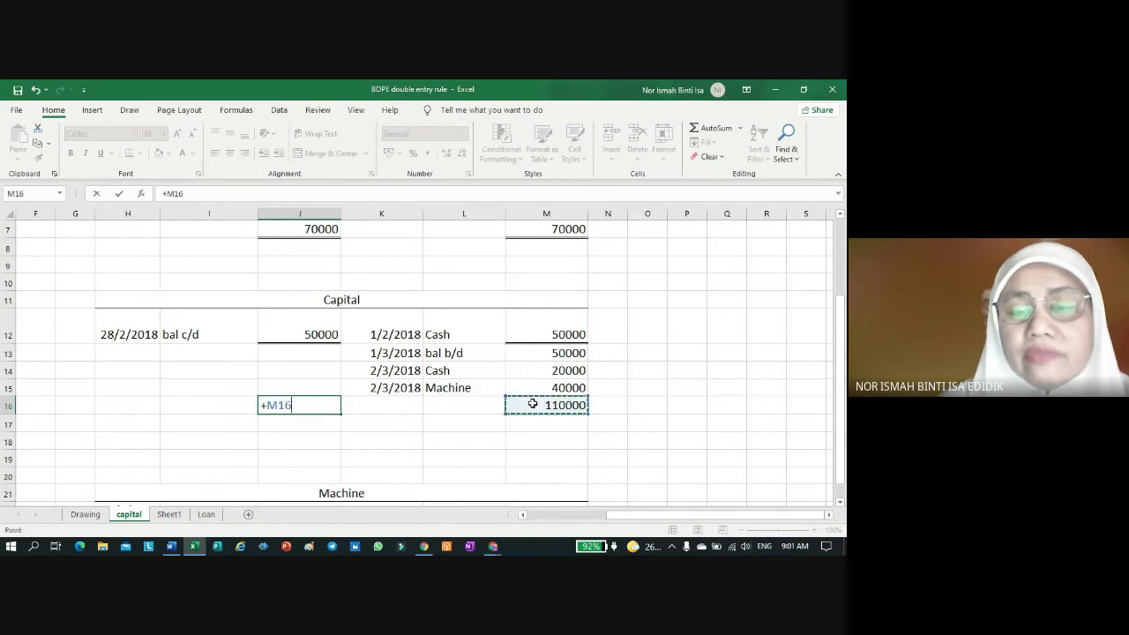
{"action": "key", "text": "Return"}
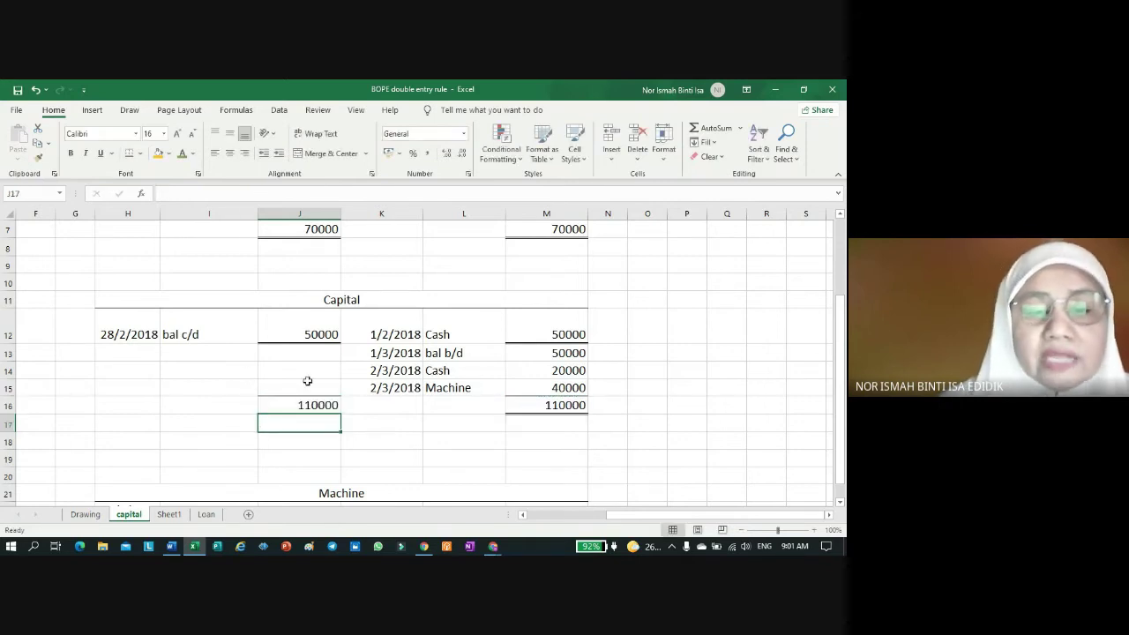
Step: Enter the Capital account's closing balance in J13 by linking it to the debit total in J16
{"action": "left_click", "coordinate": [314, 354]}
{"action": "type", "text": "+"}
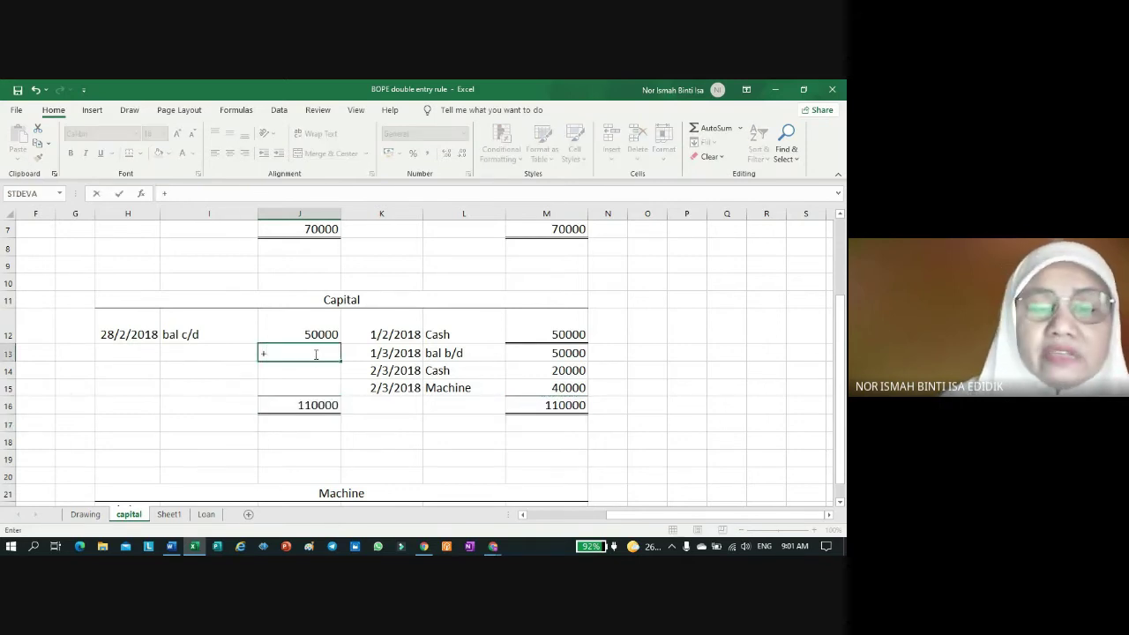
{"action": "left_click", "coordinate": [308, 406]}
{"action": "key", "text": "Return"}
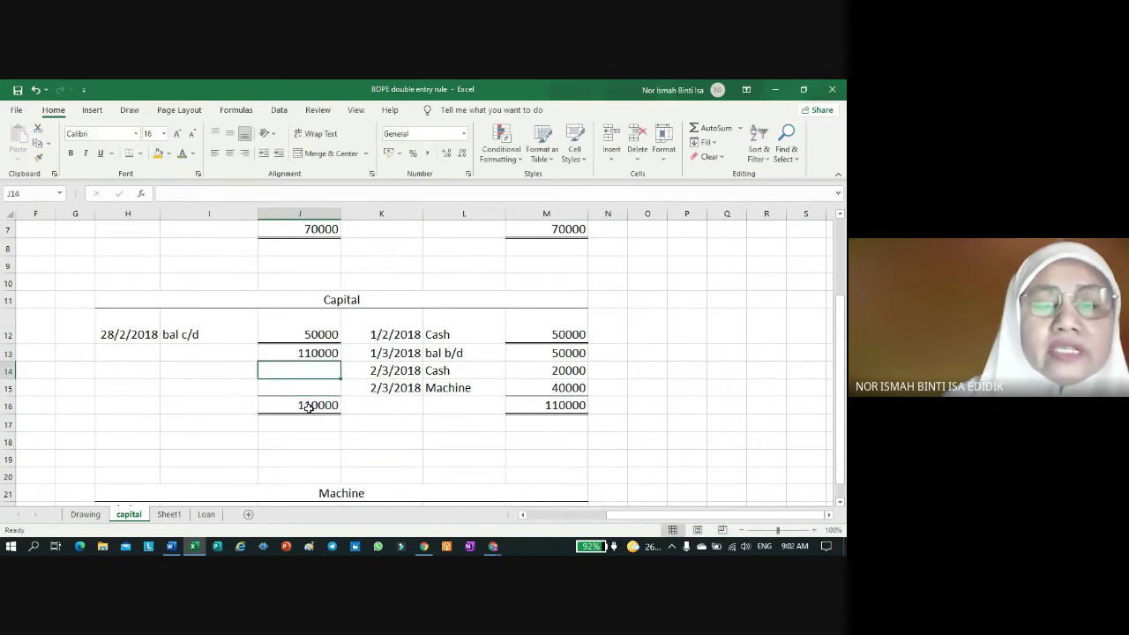
Step: Label the Capital closing balance with the date 31/3/2018 in H13 and the detail "bal c/d" in I13
{"action": "double_click", "coordinate": [128, 353]}
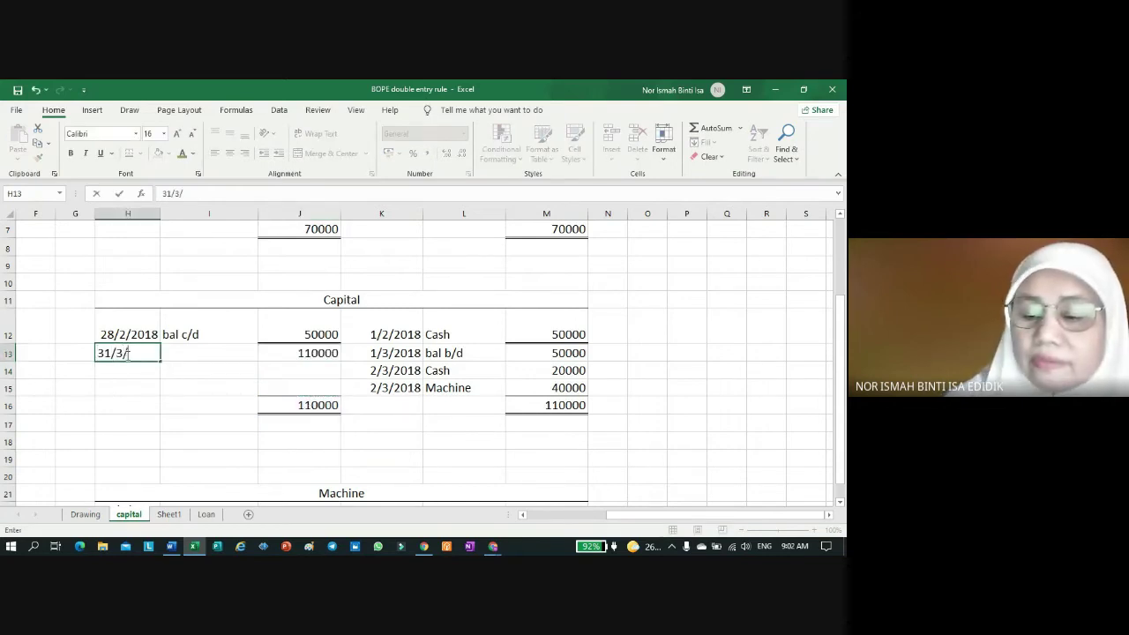
{"action": "type", "text": "31/3/2018"}
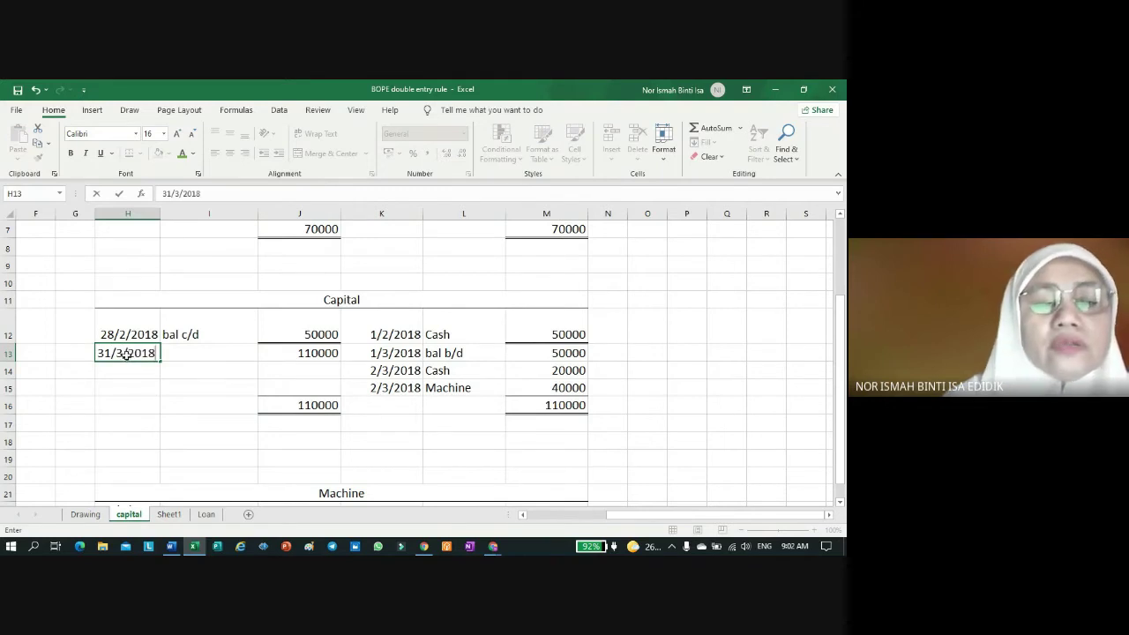
{"action": "key", "text": "Return"}
{"action": "left_click", "coordinate": [186, 351]}
{"action": "type", "text": "bal c/d"}
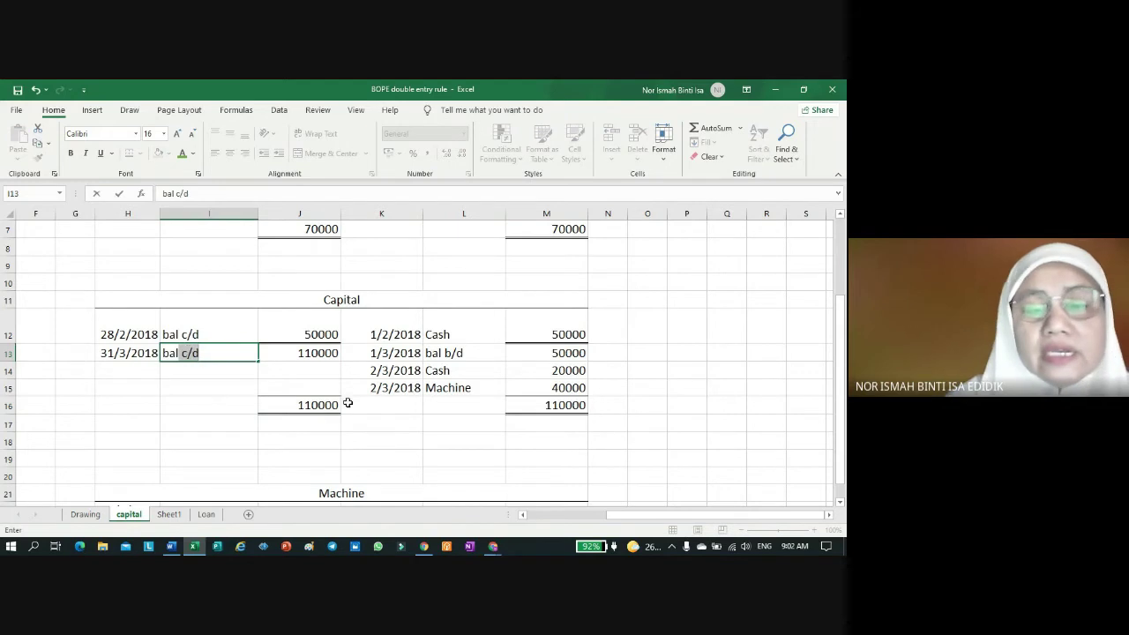
{"action": "left_click", "coordinate": [383, 437]}
Step: Enter the Cash account's opening balance label in row 8, with the date 1/4/2018 in K8 and "bal b/d" in L8
{"action": "scroll", "coordinate": [502, 265], "scroll_direction": "up", "scroll_amount": 2}
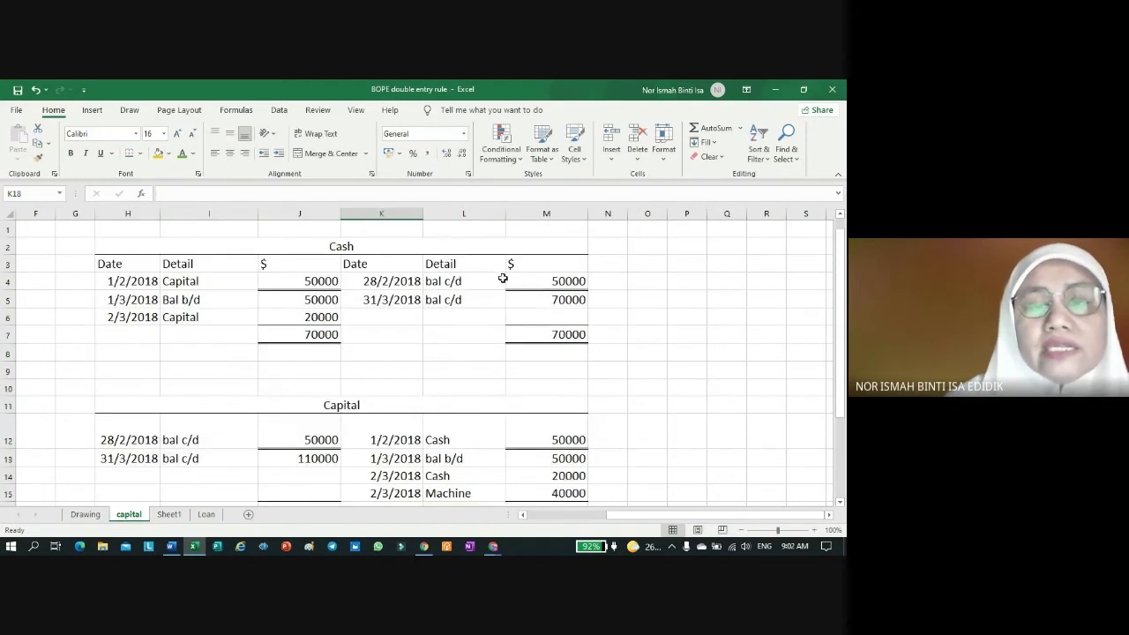
{"action": "left_click", "coordinate": [391, 352]}
{"action": "type", "text": "1/4/2018"}
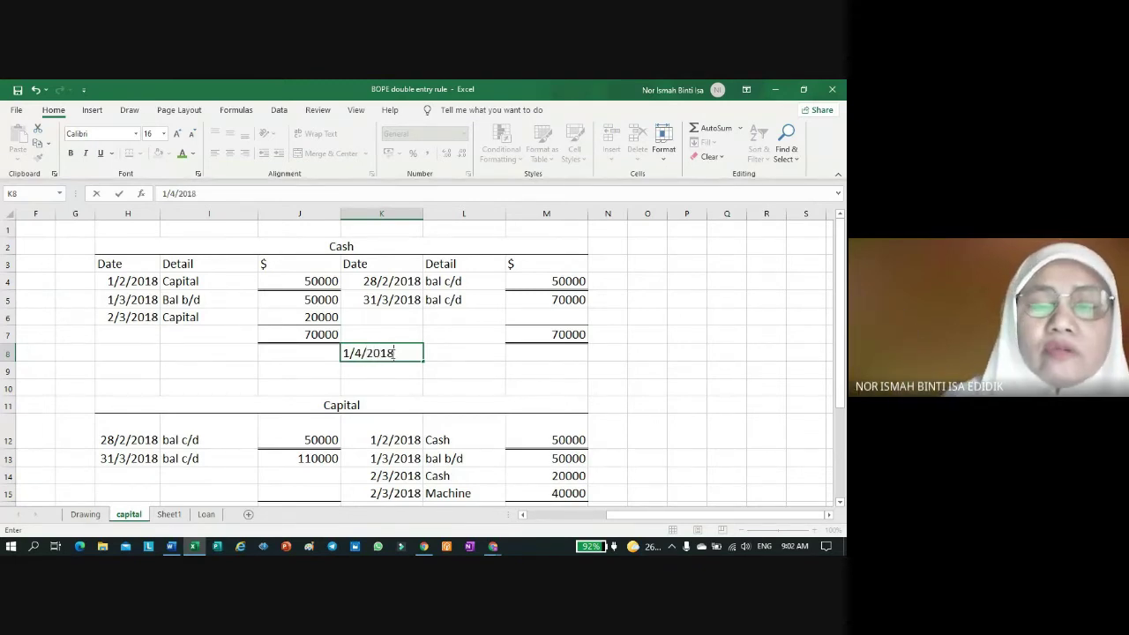
{"action": "key", "text": "Return"}
{"action": "left_click", "coordinate": [453, 354]}
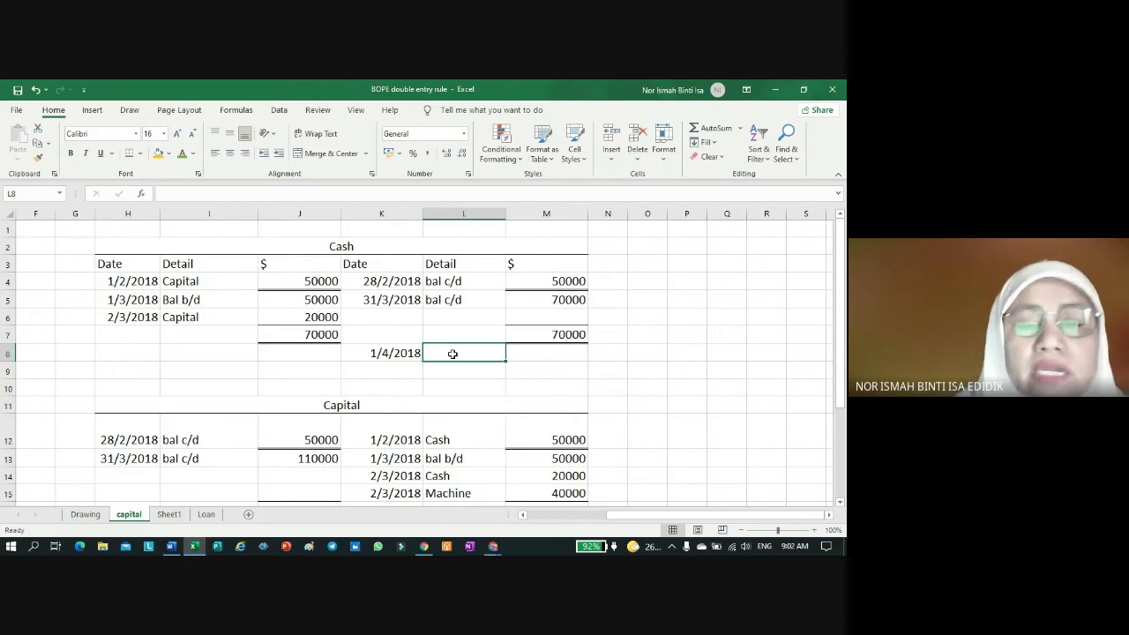
{"action": "type", "text": "bal c/d"}
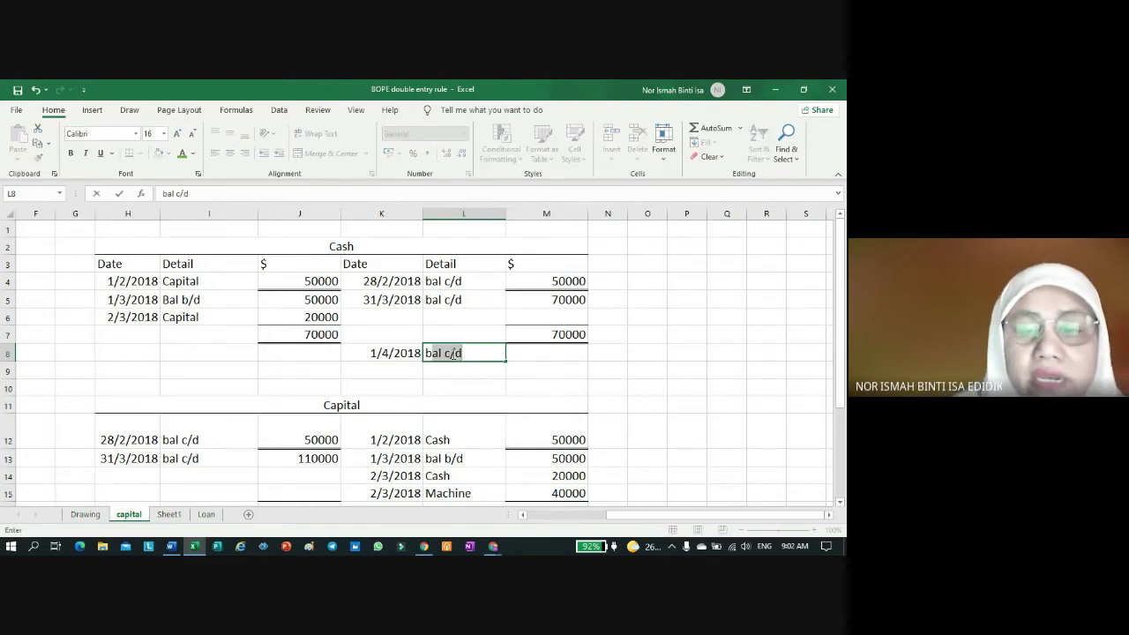
{"action": "left_click", "coordinate": [179, 195]}
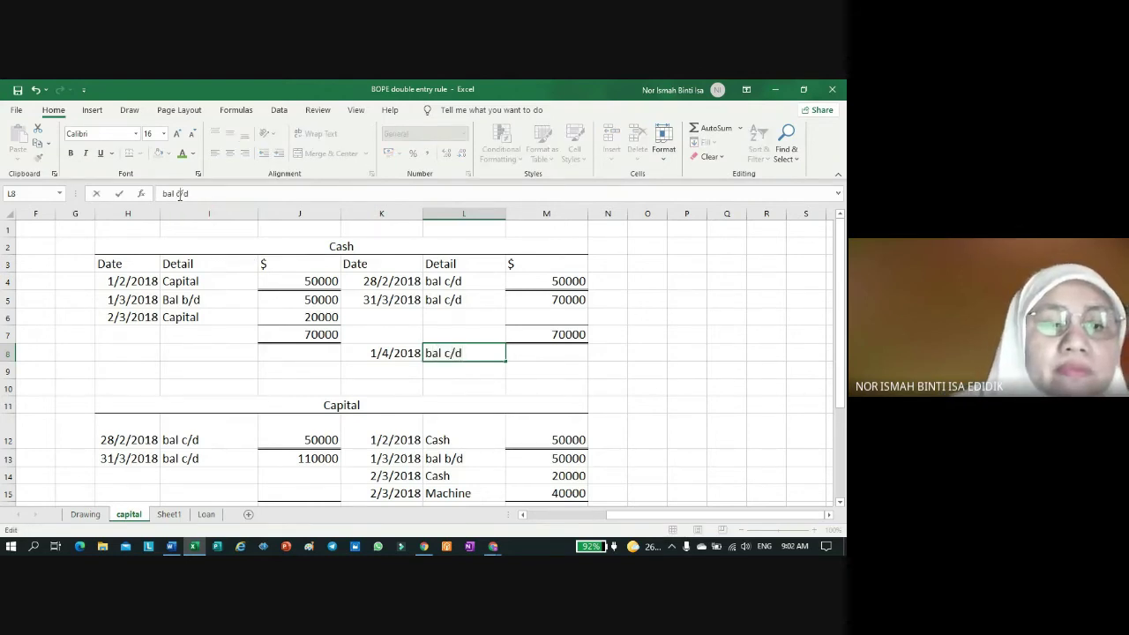
{"action": "key", "text": "BackSpace"}
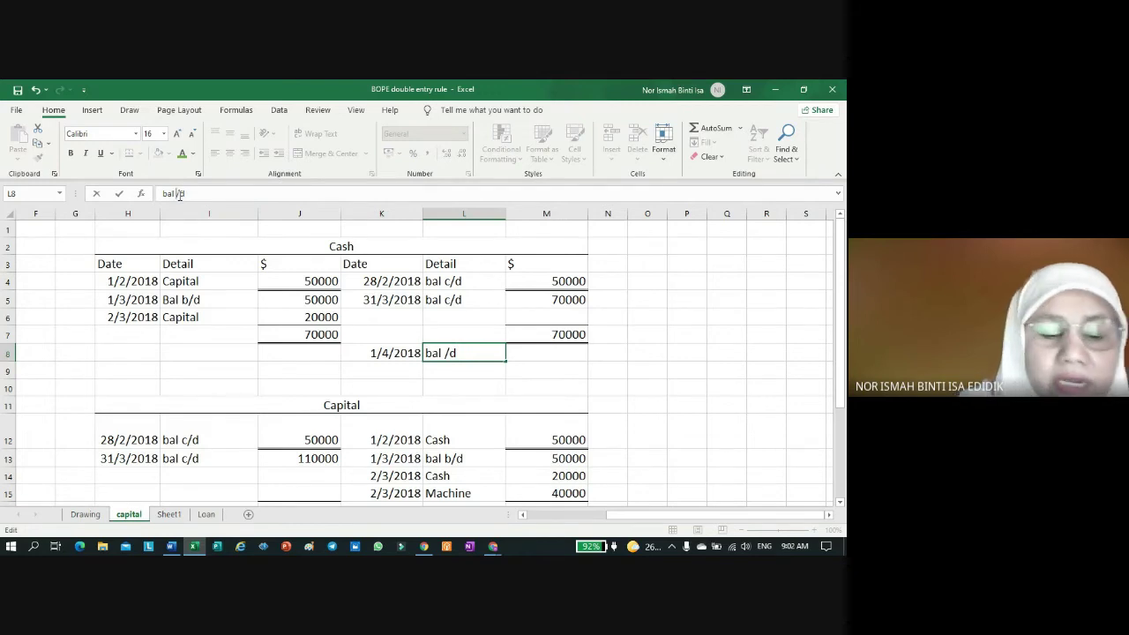
{"action": "type", "text": "d"}
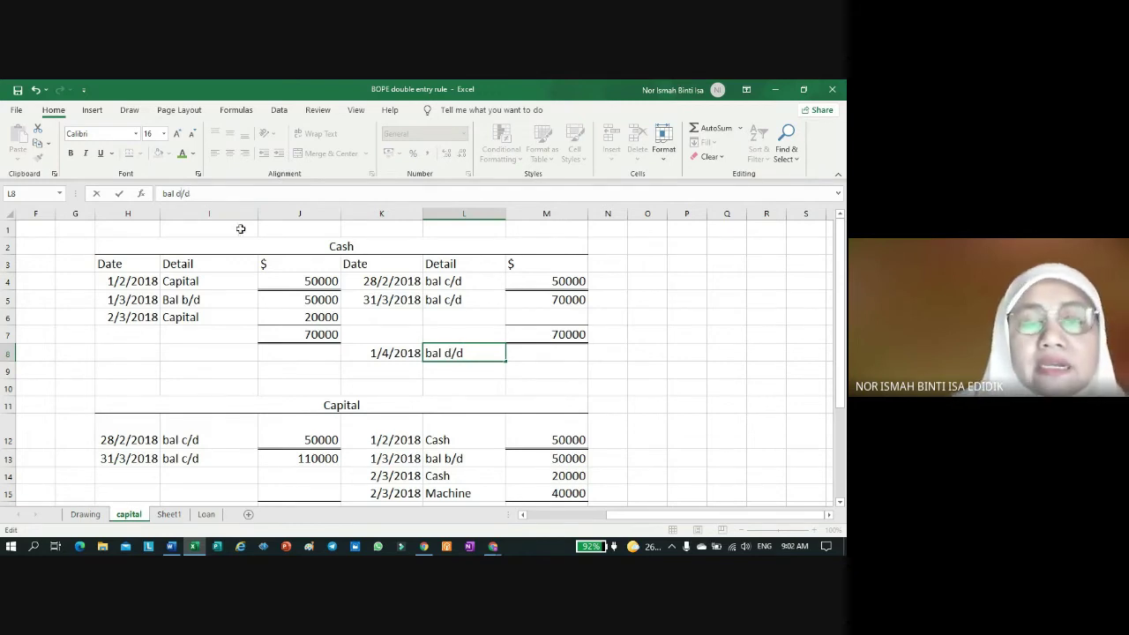
{"action": "key", "text": "BackSpace"}
{"action": "type", "text": "b"}
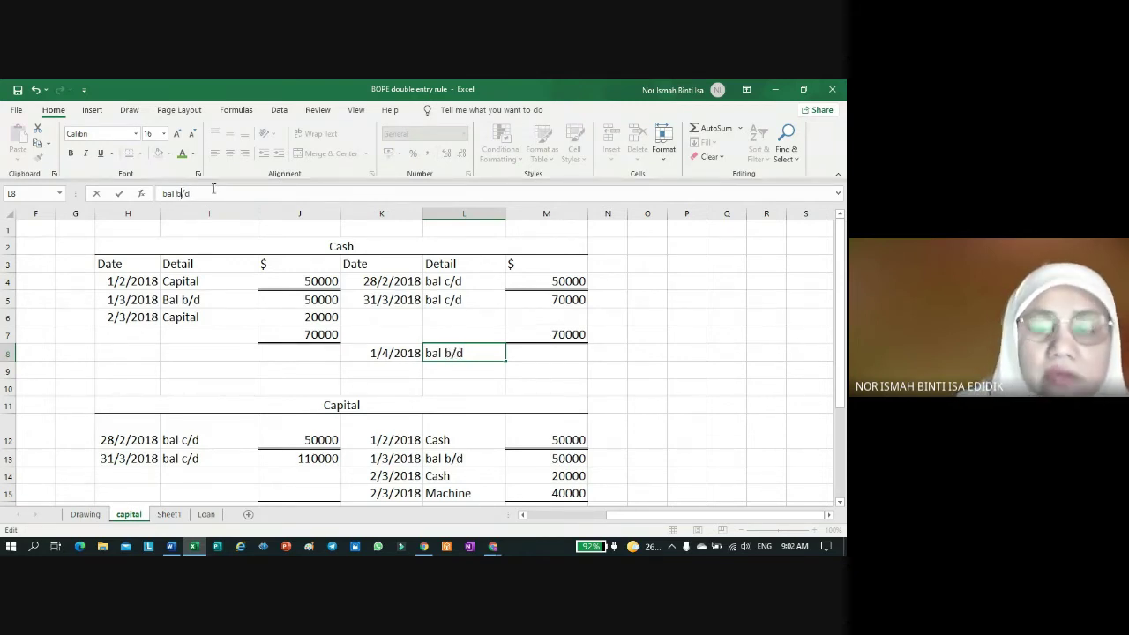
{"action": "left_click", "coordinate": [541, 354]}
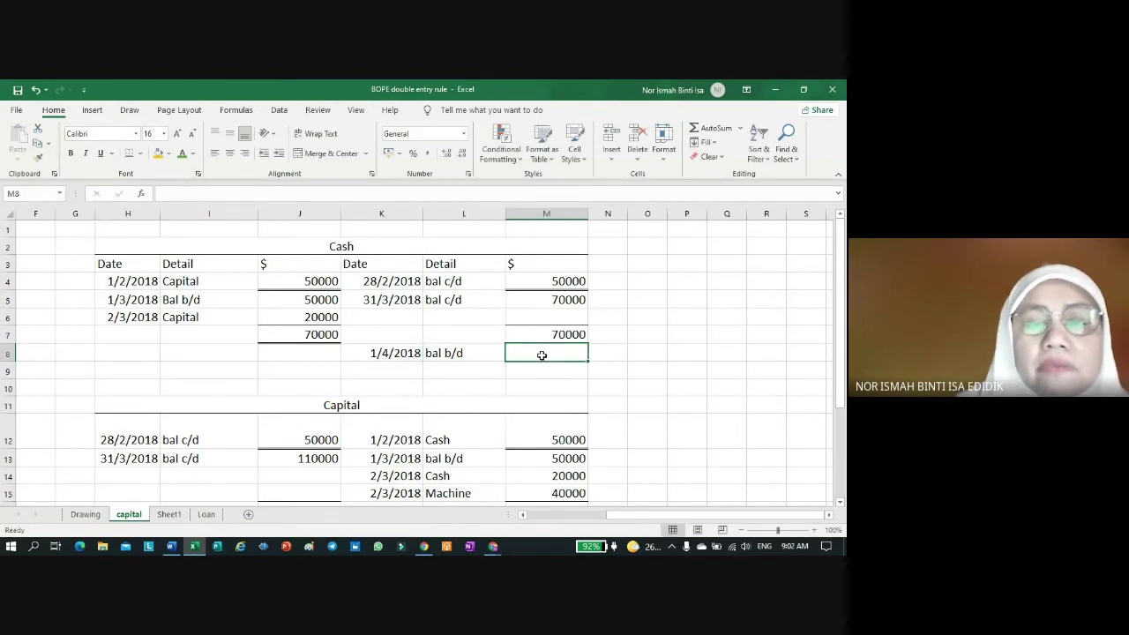
Step: Move the opening balance date and detail from K8:L8 to the Cash account's debit side in H8:I8
{"action": "left_click_drag", "start_coordinate": [381, 353], "coordinate": [498, 353]}
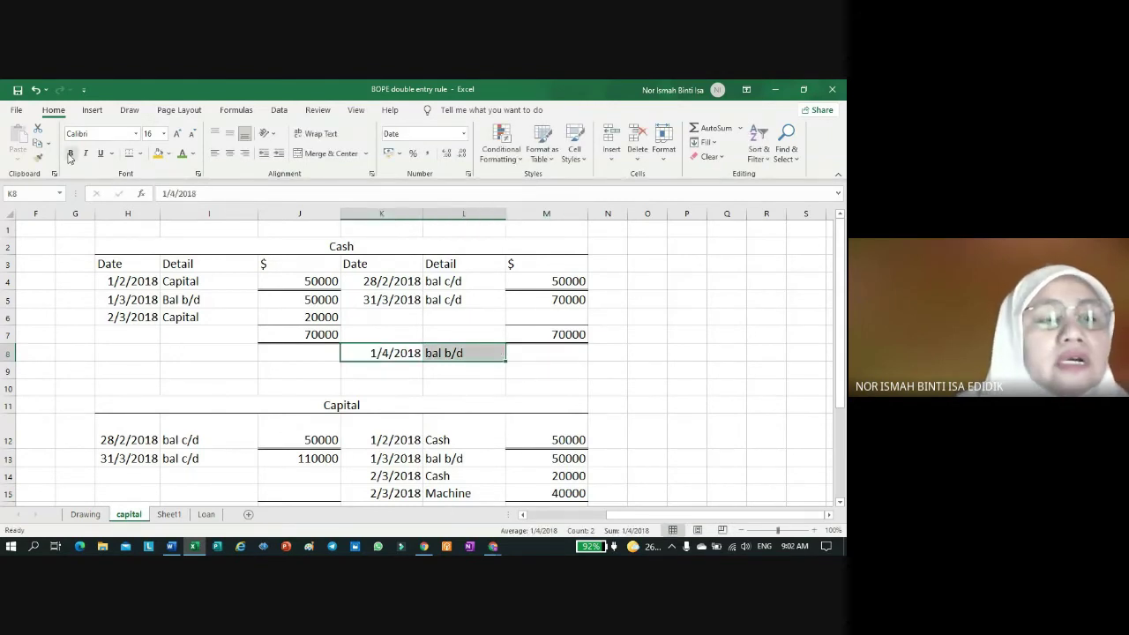
{"action": "left_click", "coordinate": [38, 141]}
{"action": "left_click", "coordinate": [136, 351]}
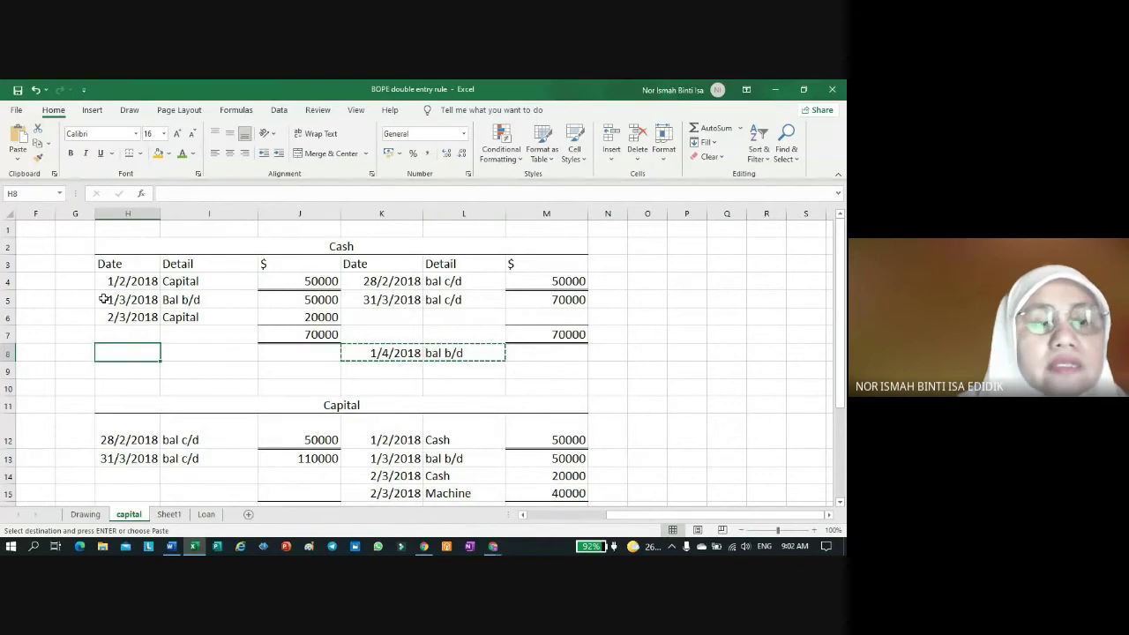
{"action": "left_click", "coordinate": [18, 137]}
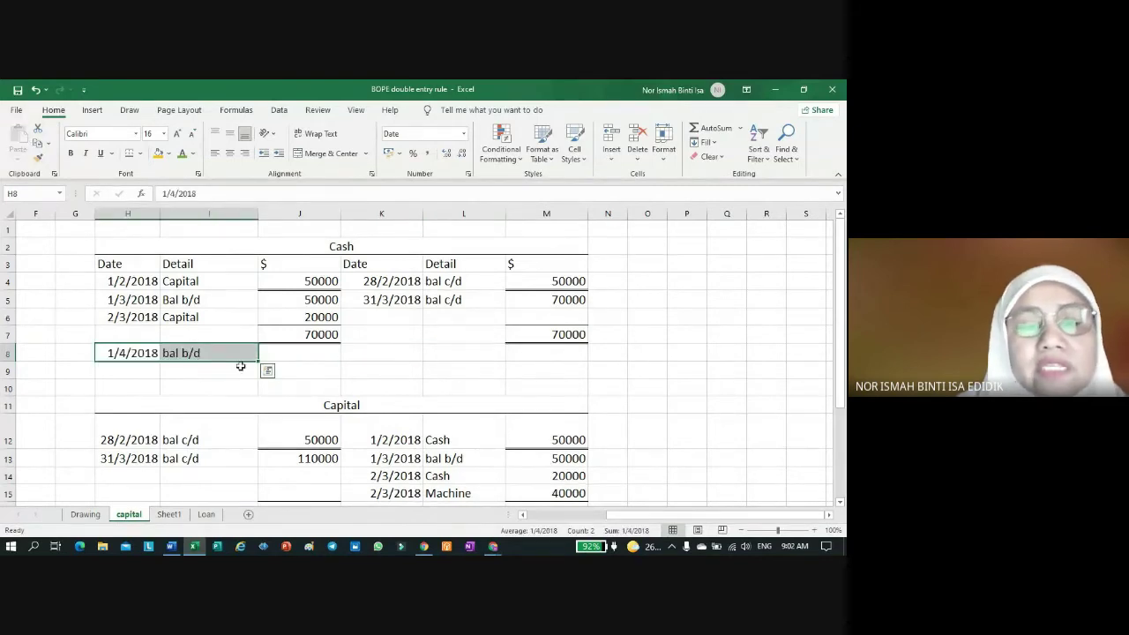
Step: Bring down the Cash opening balance in J8 by linking it to the closing balance in M5
{"action": "left_click", "coordinate": [300, 351]}
{"action": "type", "text": "+"}
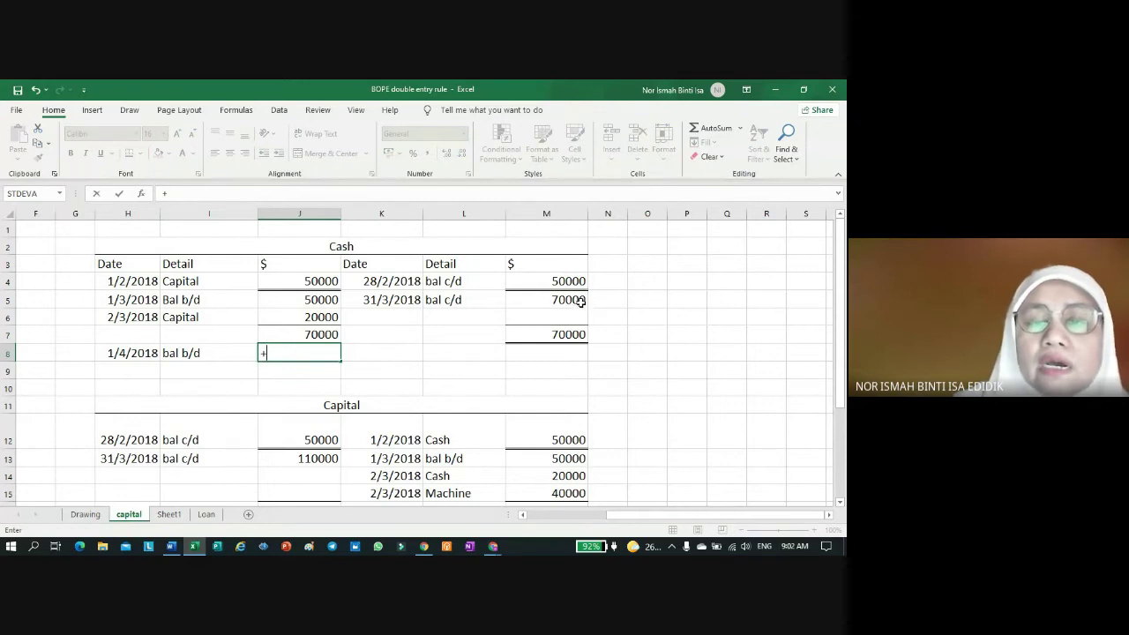
{"action": "left_click", "coordinate": [581, 301]}
{"action": "key", "text": "Return"}
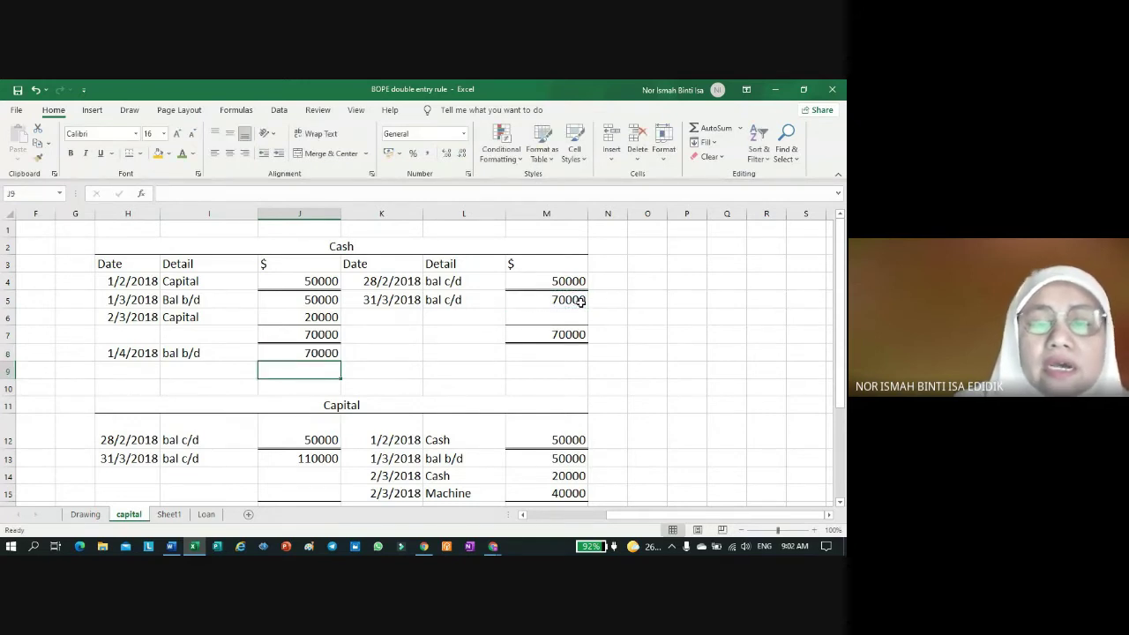
Step: Copy the 1/4/2018 "bal b/d" label from H8:I8 to the Capital account's credit side in K17:L17
{"action": "scroll", "coordinate": [501, 433], "scroll_direction": "down", "scroll_amount": 2}
{"action": "scroll", "coordinate": [502, 433], "scroll_direction": "down", "scroll_amount": 1}
{"action": "scroll", "coordinate": [483, 420], "scroll_direction": "up", "scroll_amount": 3}
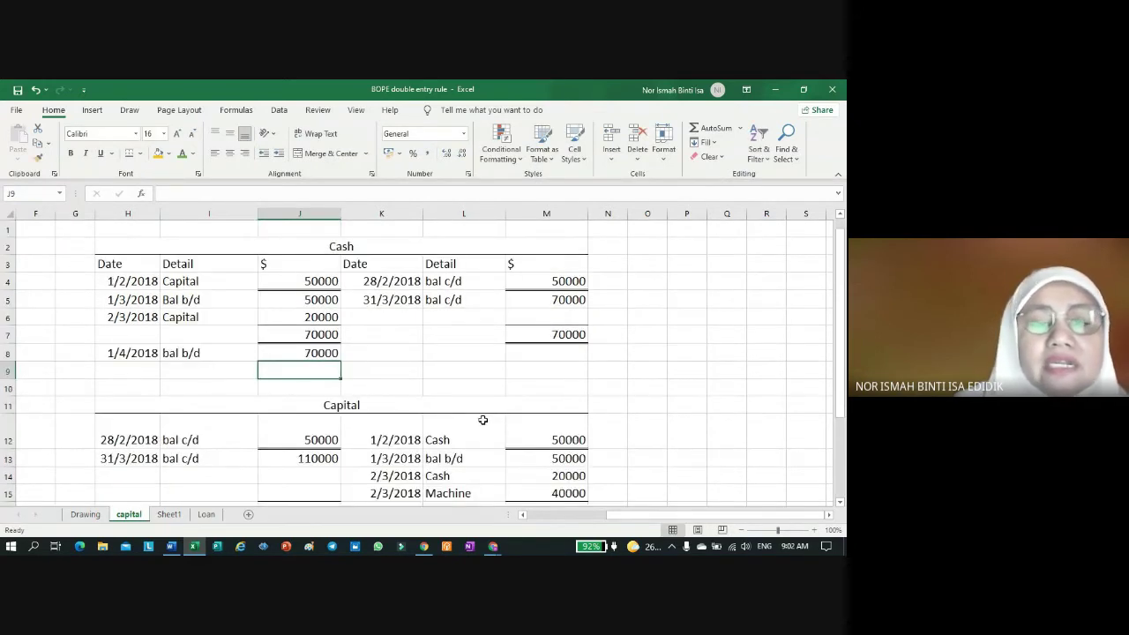
{"action": "left_click_drag", "start_coordinate": [126, 352], "coordinate": [189, 353]}
{"action": "left_click", "coordinate": [38, 146]}
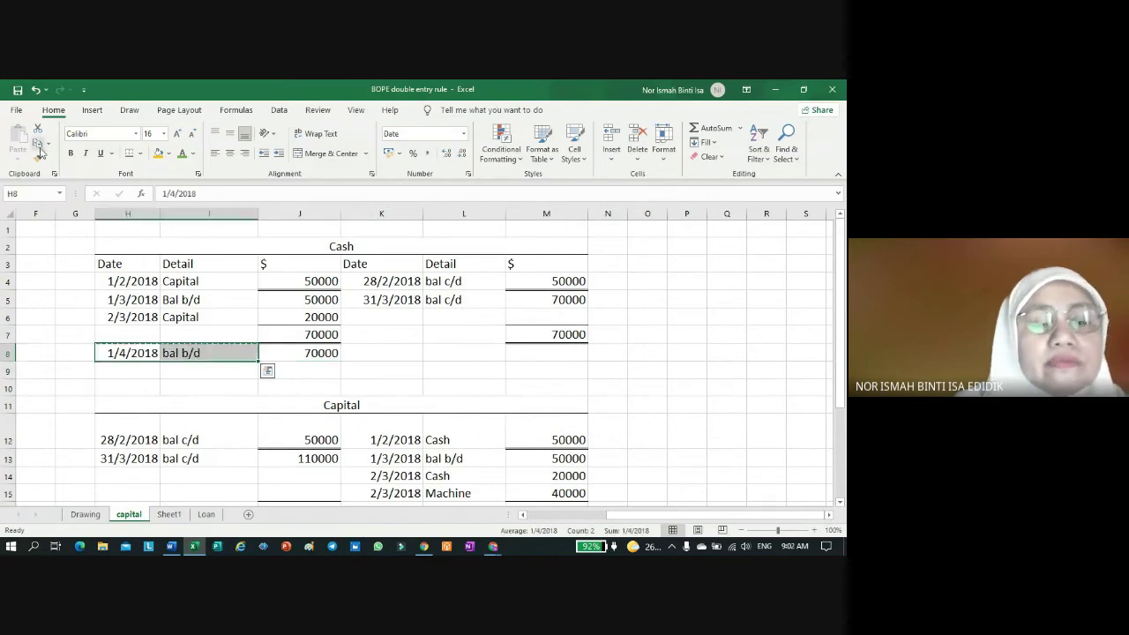
{"action": "scroll", "coordinate": [476, 423], "scroll_direction": "down", "scroll_amount": 3}
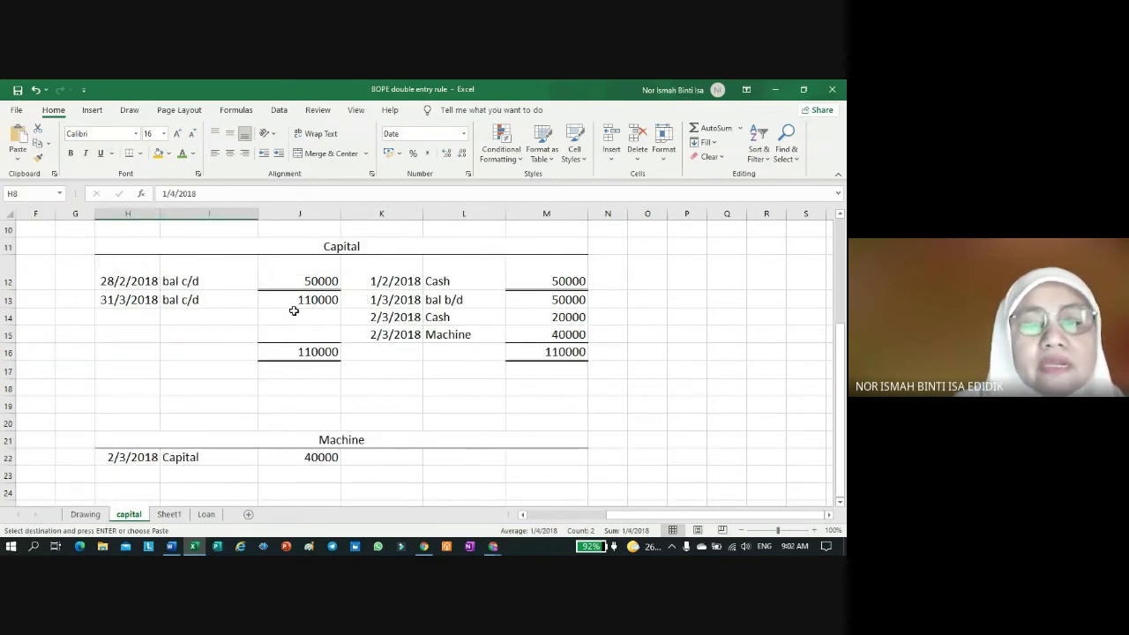
{"action": "left_click", "coordinate": [399, 372]}
{"action": "left_click", "coordinate": [18, 137]}
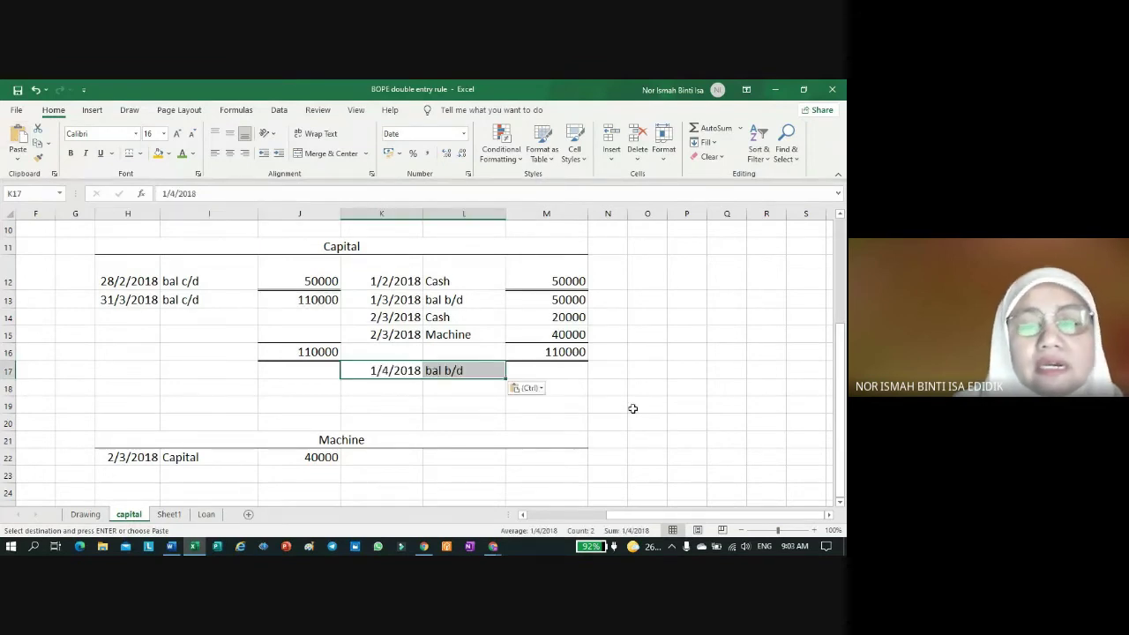
Step: Bring down the Capital opening balance in M17 by linking it to the closing balance in J13
{"action": "double_click", "coordinate": [565, 372]}
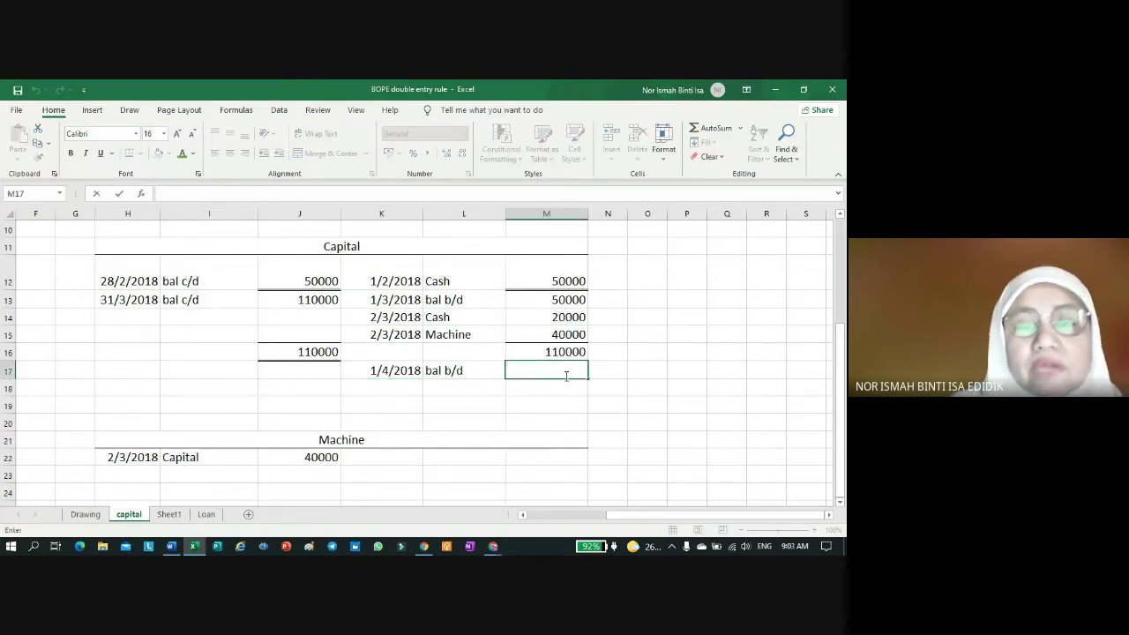
{"action": "type", "text": "+"}
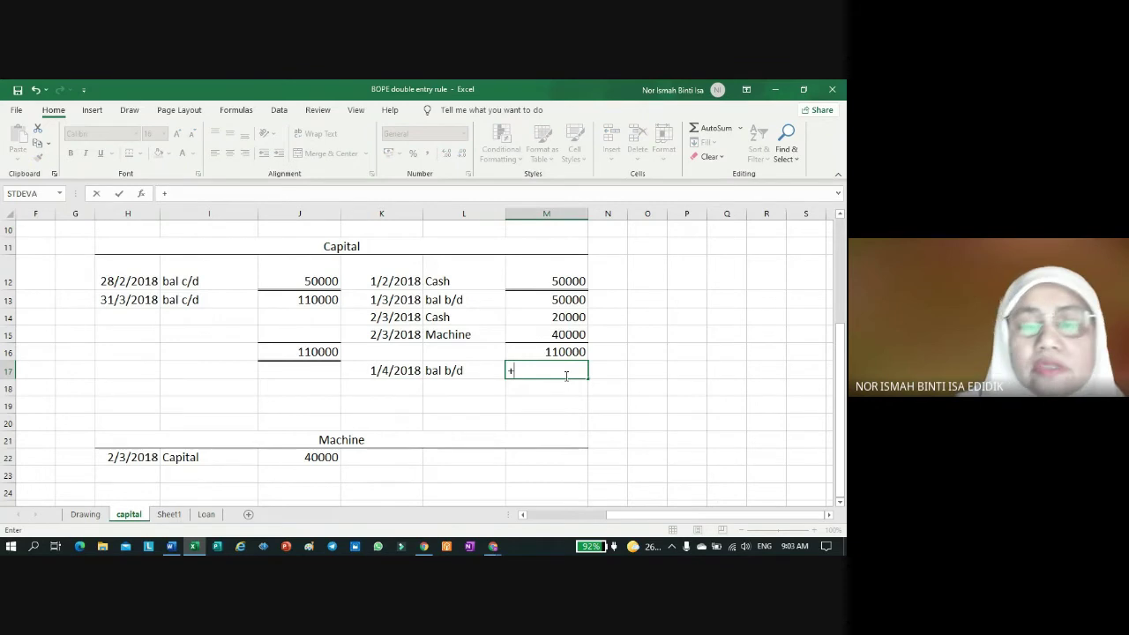
{"action": "left_click", "coordinate": [298, 300]}
{"action": "key", "text": "Return"}
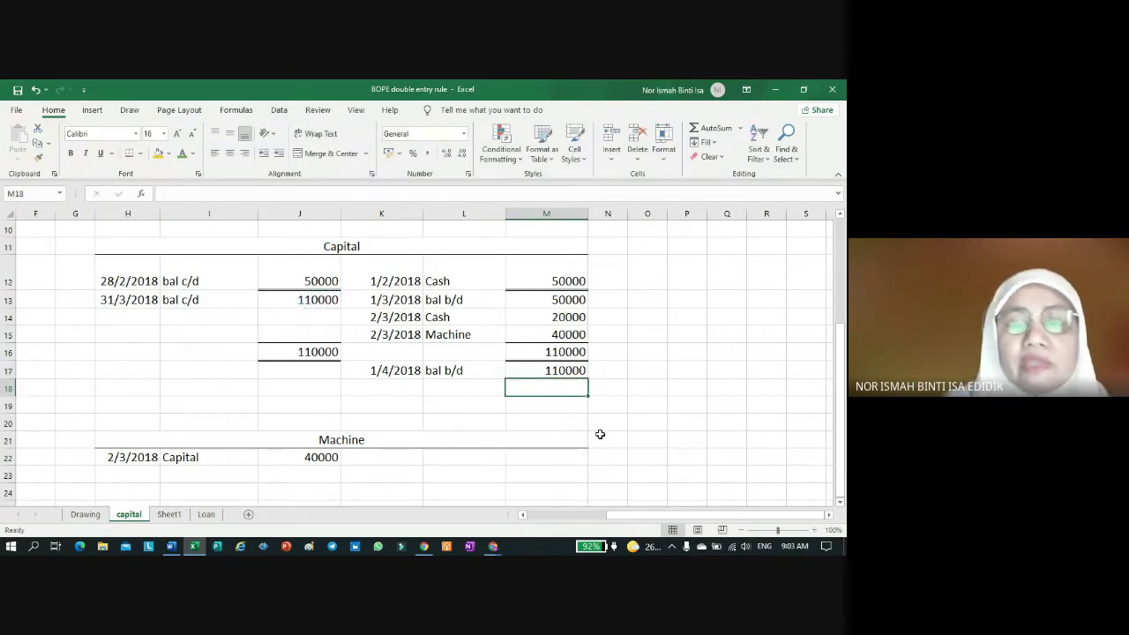
Step: Apply a bottom double border to the Machine account's amount cells J22 and M22
{"action": "scroll", "coordinate": [600, 434], "scroll_direction": "down", "scroll_amount": 2}
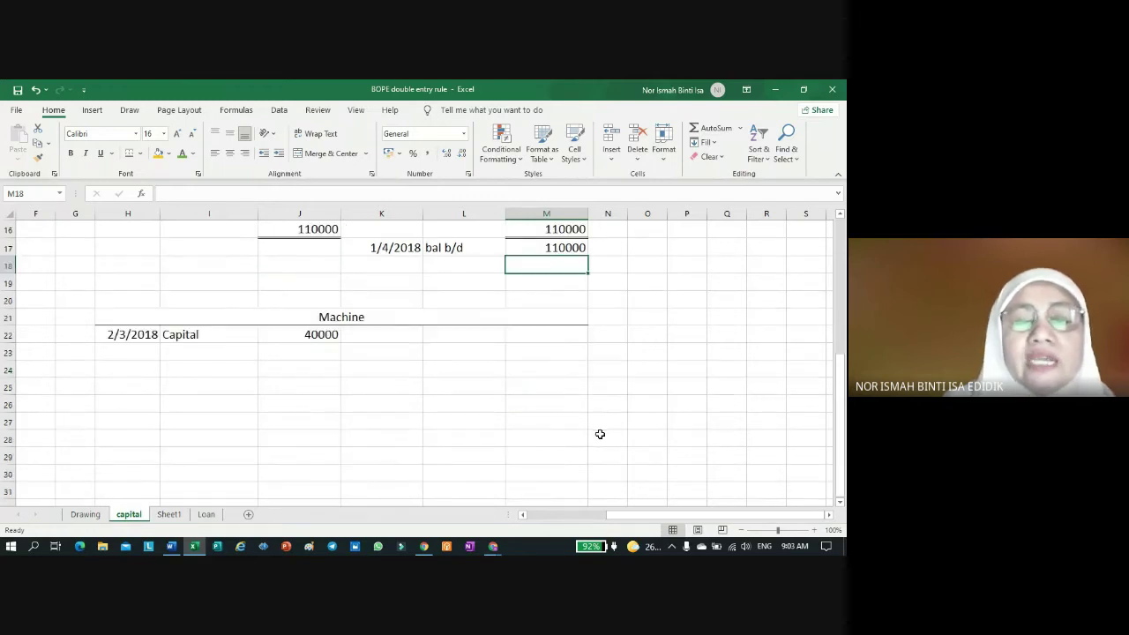
{"action": "left_click", "coordinate": [308, 340]}
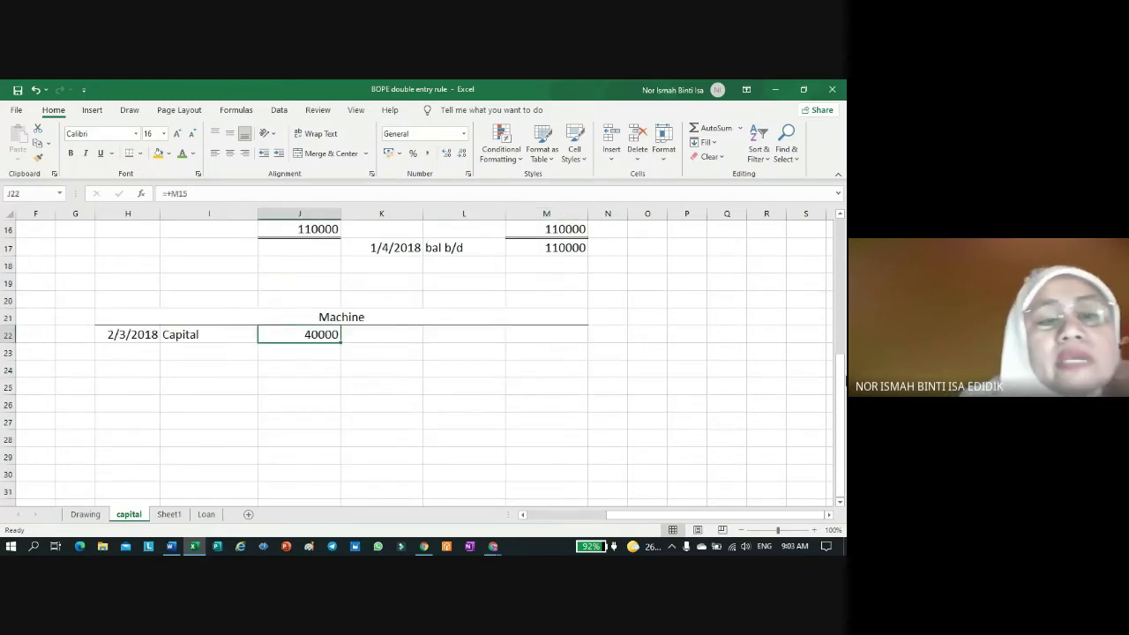
{"action": "left_click", "coordinate": [139, 154]}
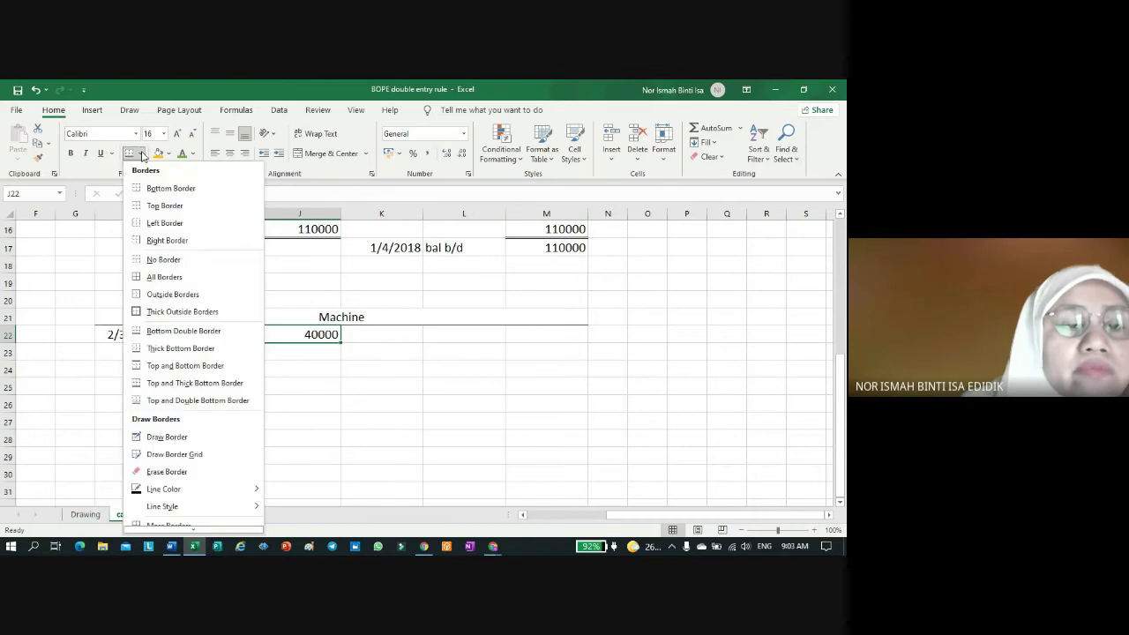
{"action": "left_click", "coordinate": [146, 333]}
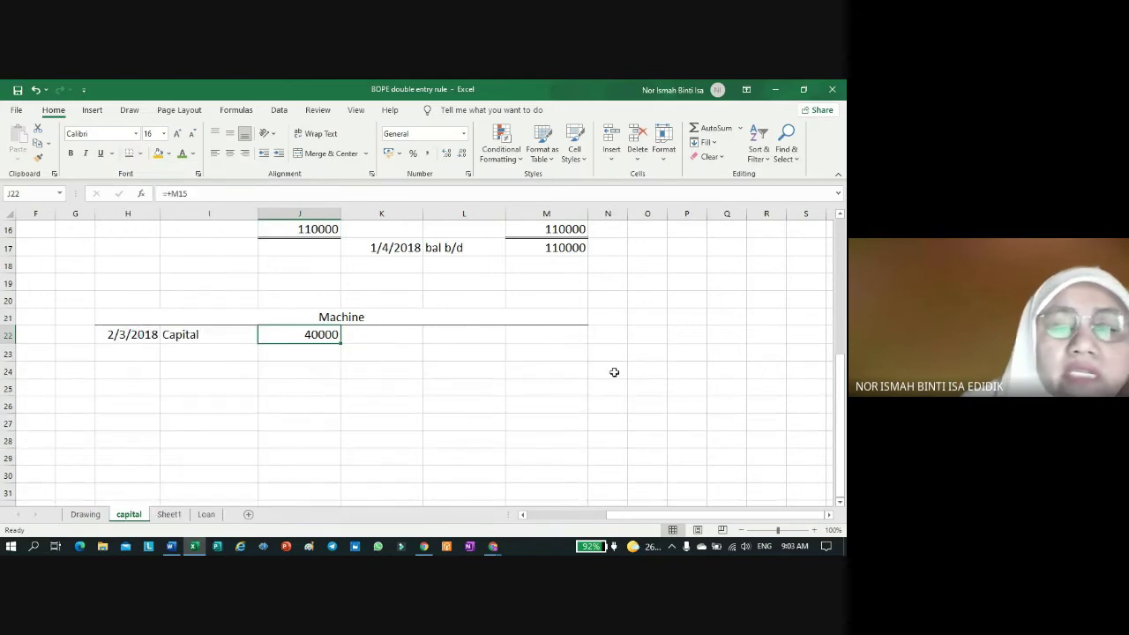
{"action": "left_click", "coordinate": [573, 340]}
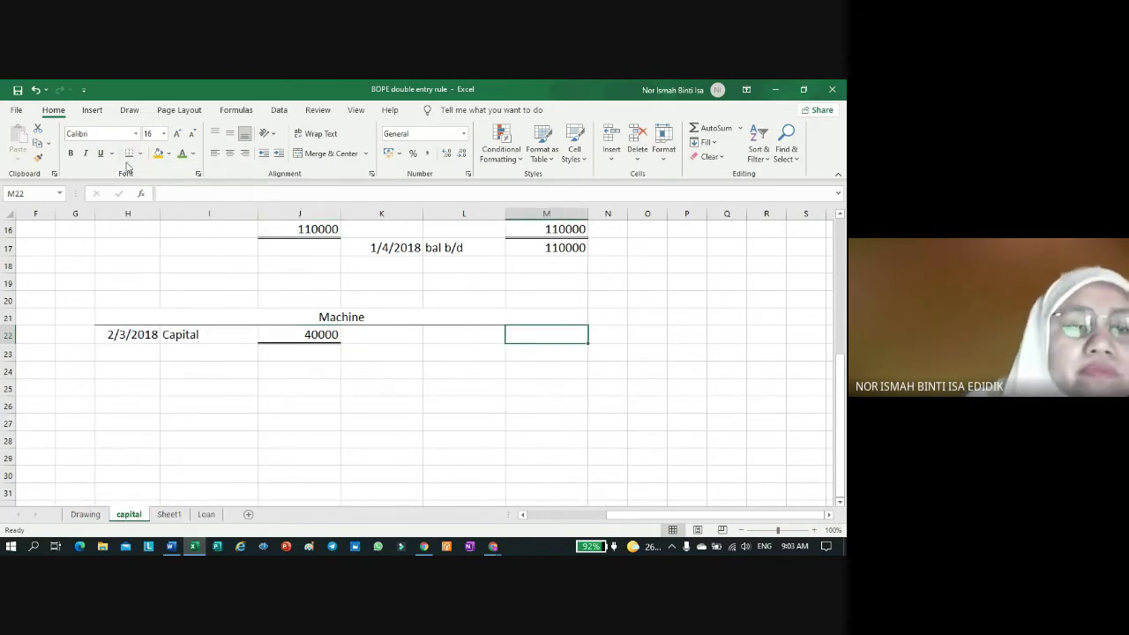
Step: Copy the 31/3/2018 "bal c/d" label from H13:I13 to the Machine account's credit side in K22:L22
{"action": "left_click", "coordinate": [403, 248]}
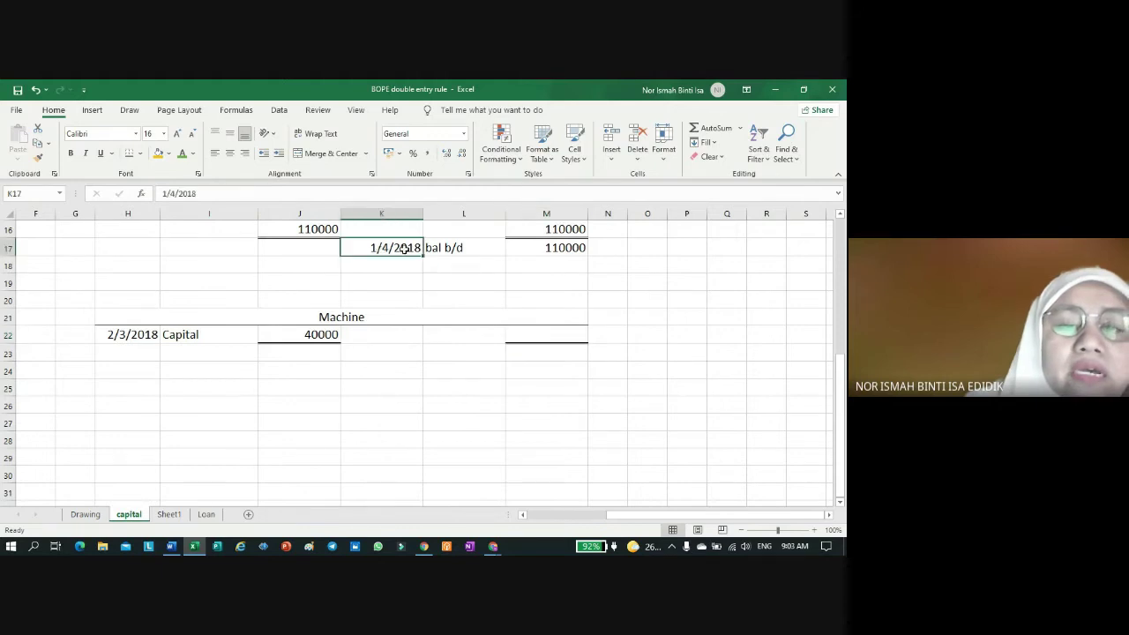
{"action": "scroll", "coordinate": [394, 282], "scroll_direction": "up", "scroll_amount": 2}
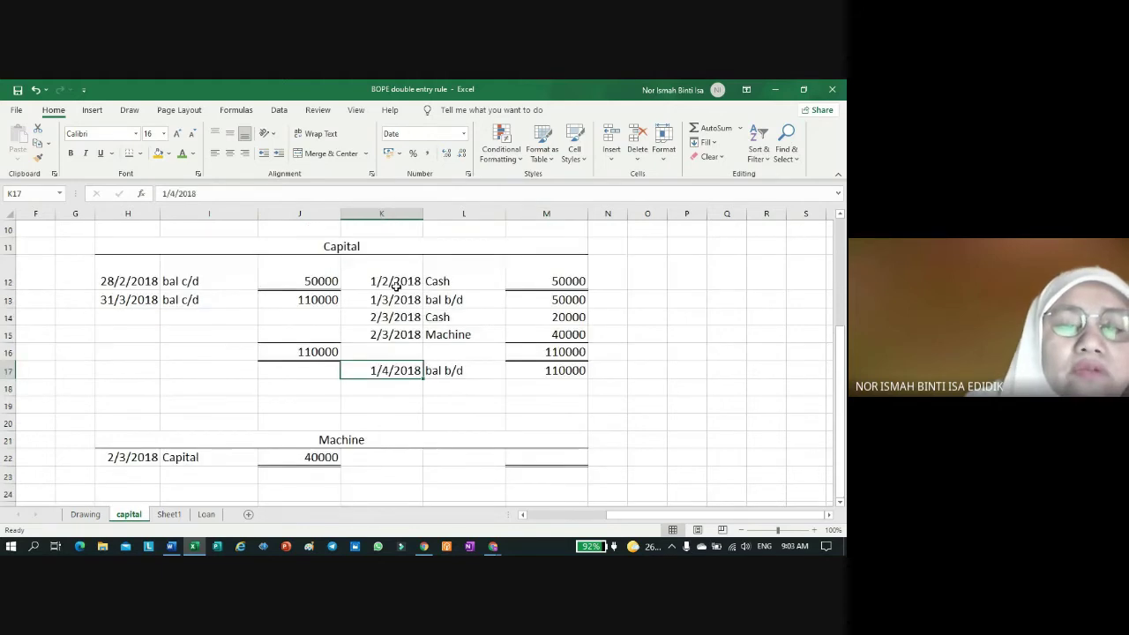
{"action": "left_click", "coordinate": [130, 298]}
{"action": "left_click_drag", "start_coordinate": [130, 298], "coordinate": [190, 302]}
{"action": "key", "text": "ctrl+c"}
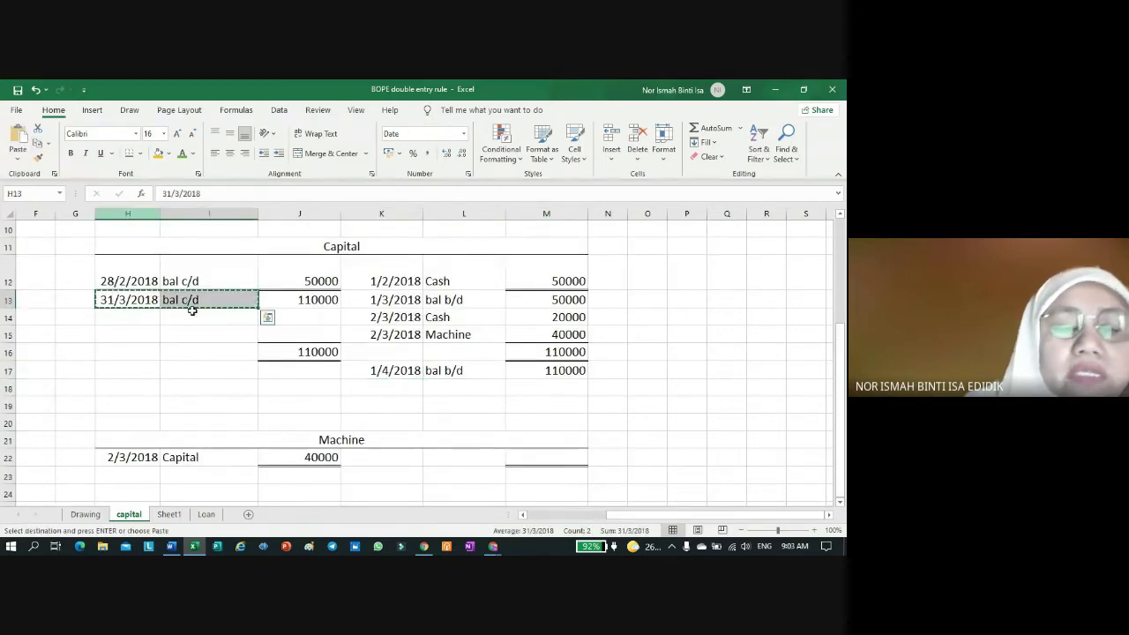
{"action": "left_click", "coordinate": [397, 458]}
{"action": "key", "text": "ctrl+v"}
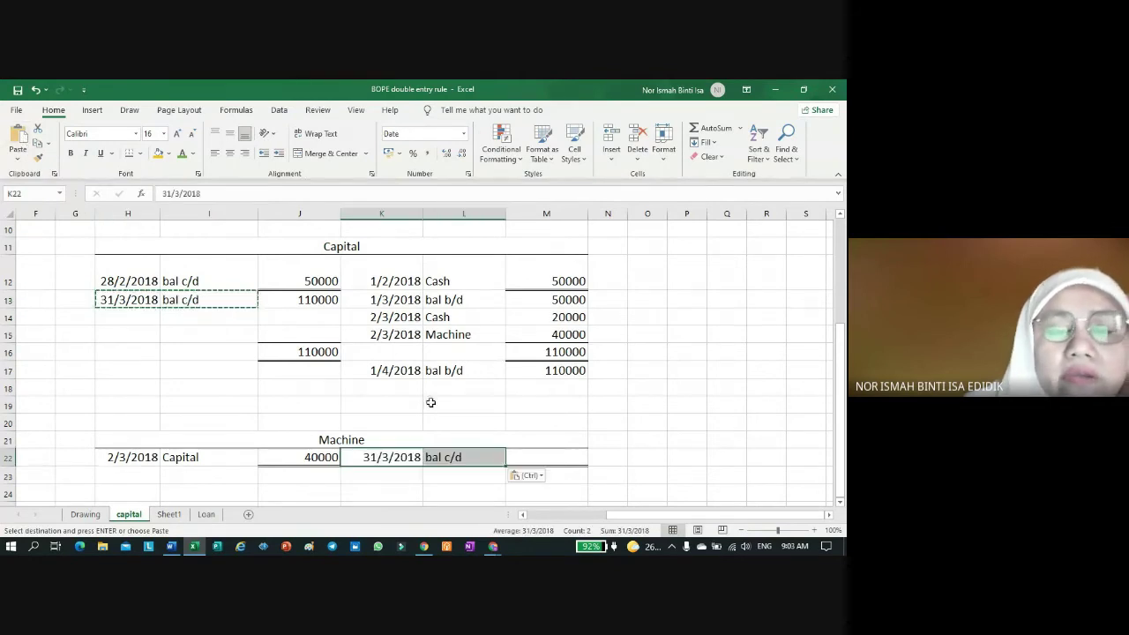
Step: Enter the Machine account's closing balance in M22 by linking it to the debit amount in J22
{"action": "left_click", "coordinate": [522, 449]}
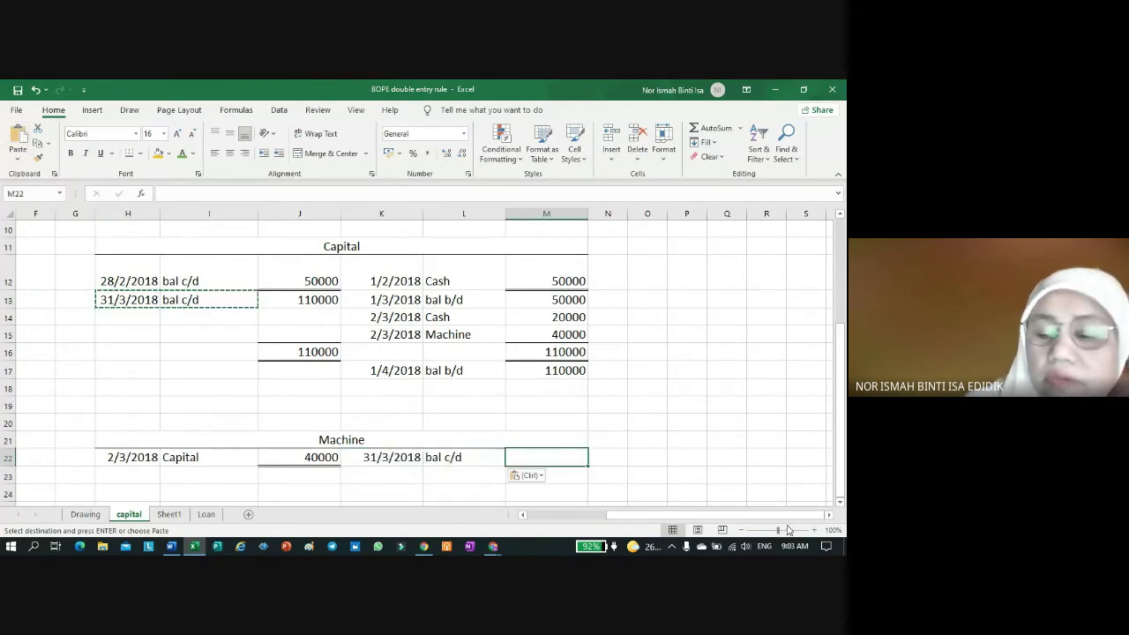
{"action": "type", "text": "+"}
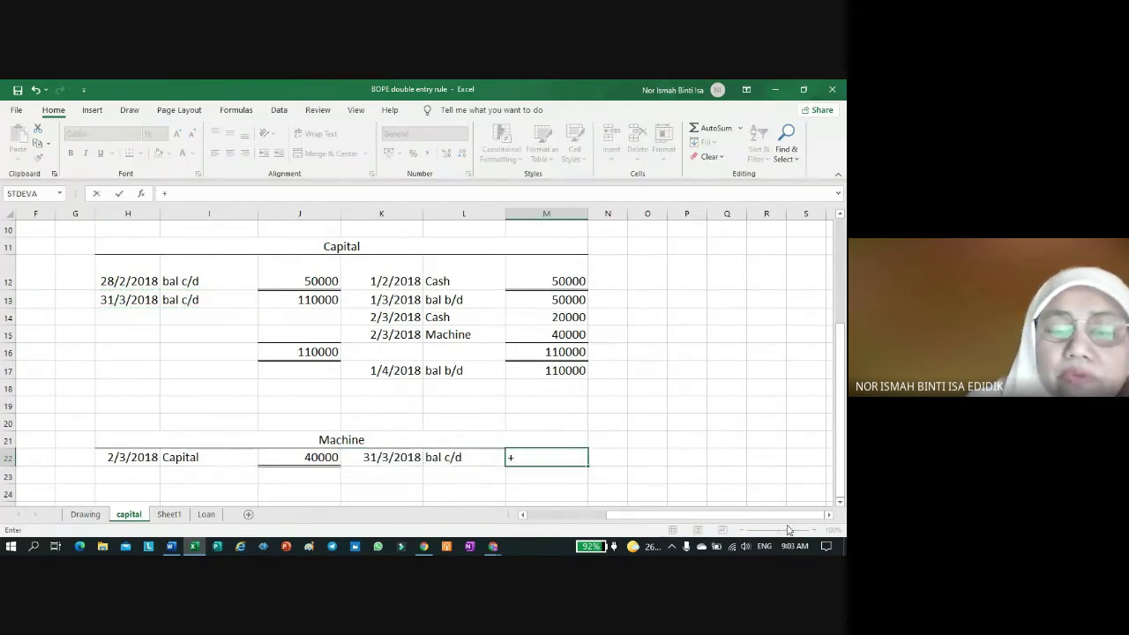
{"action": "left_click", "coordinate": [325, 456]}
{"action": "key", "text": "Return"}
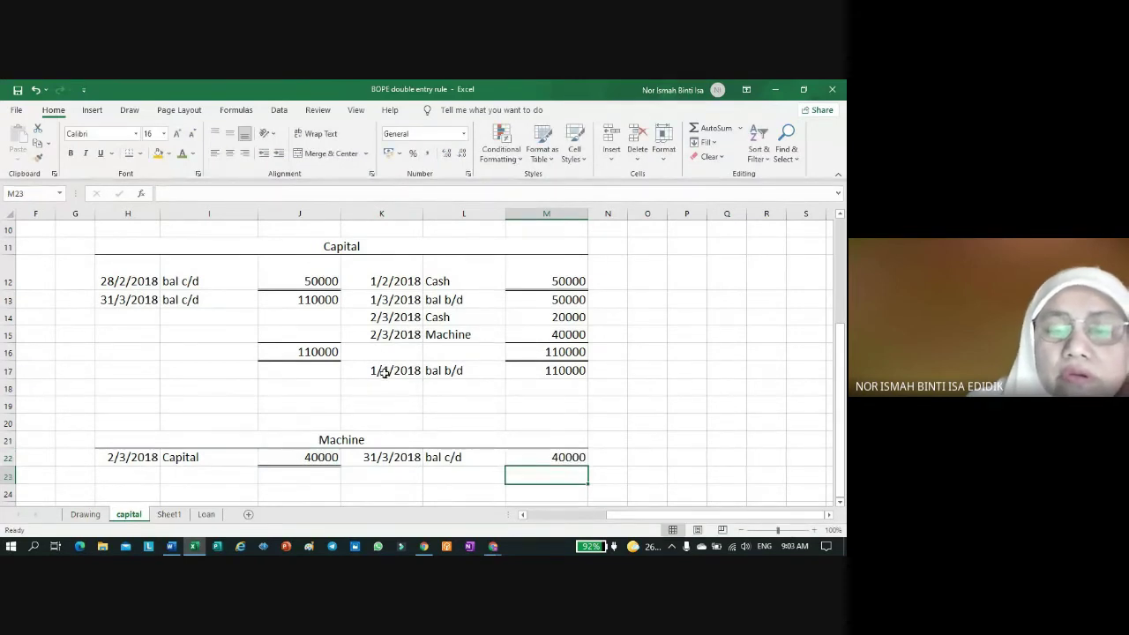
Step: Copy the 1/4/2018 "bal b/d" label from K17:L17 to the Machine account's debit side in H23:I23
{"action": "left_click_drag", "start_coordinate": [385, 370], "coordinate": [460, 370]}
{"action": "left_click", "coordinate": [37, 143]}
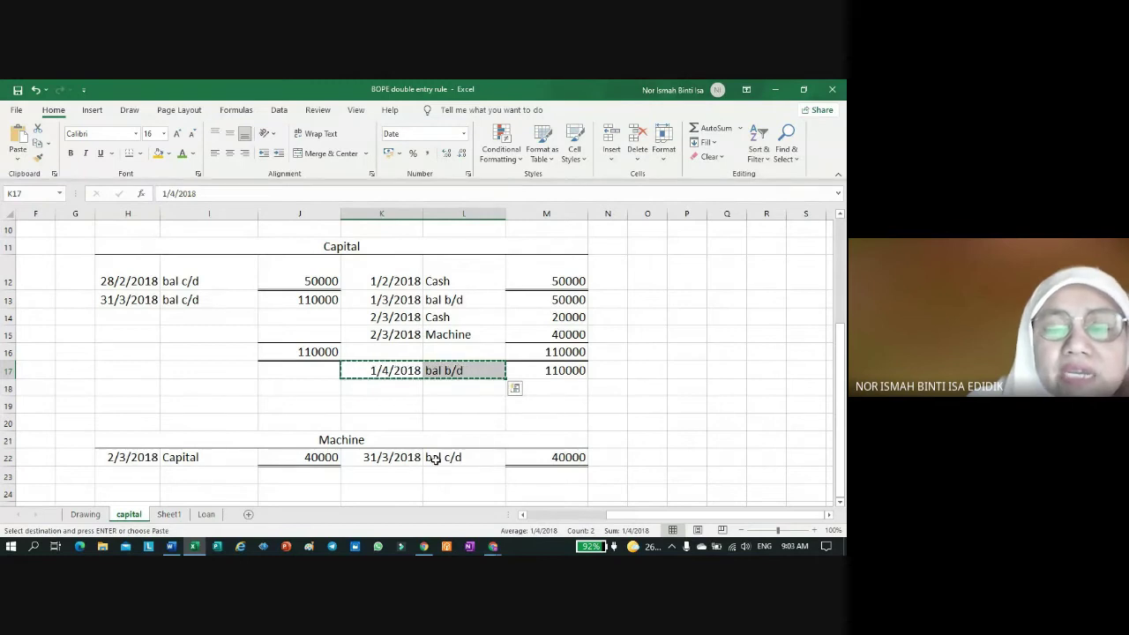
{"action": "left_click", "coordinate": [121, 481]}
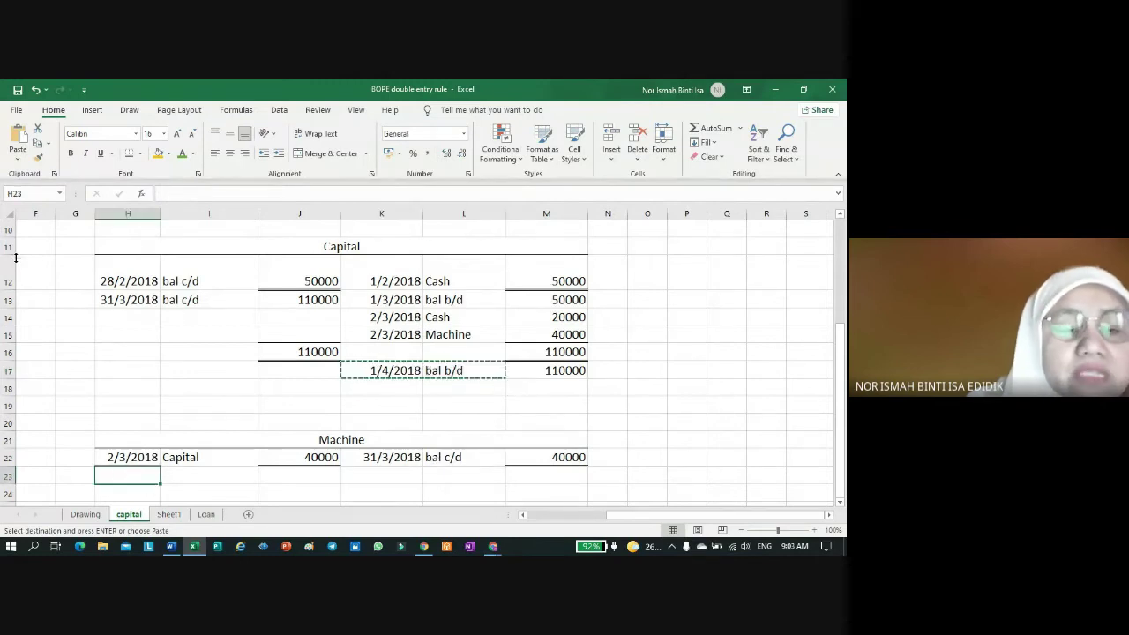
{"action": "left_click", "coordinate": [18, 137]}
Step: Bring down the Machine opening balance in J23 by linking it to the closing balance in M22
{"action": "left_click", "coordinate": [328, 476]}
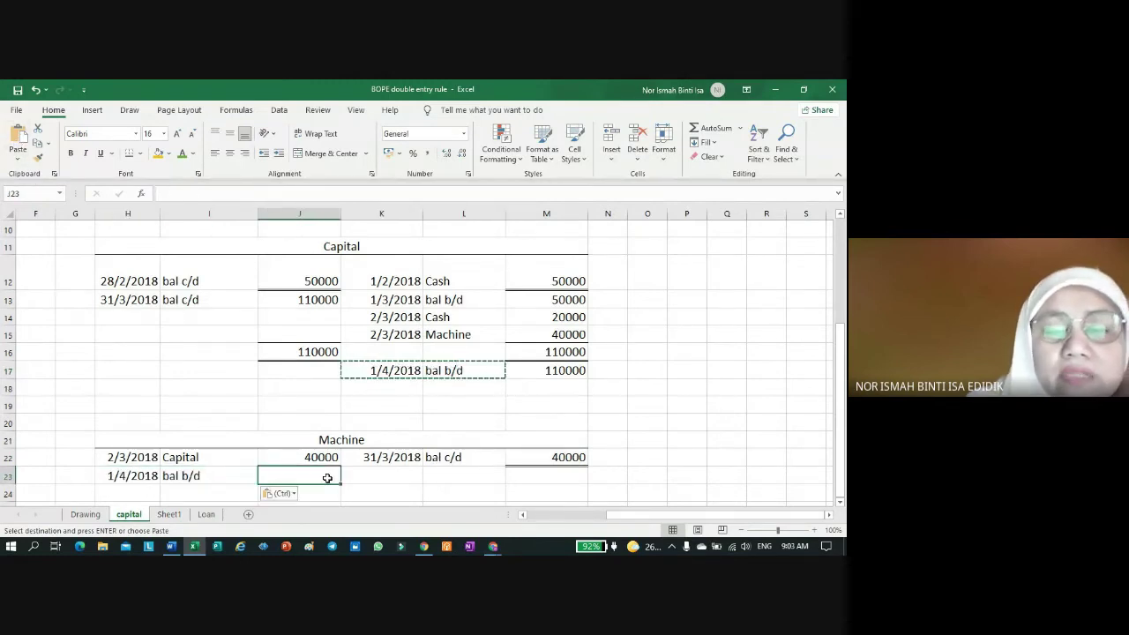
{"action": "type", "text": "+"}
{"action": "left_click", "coordinate": [539, 458]}
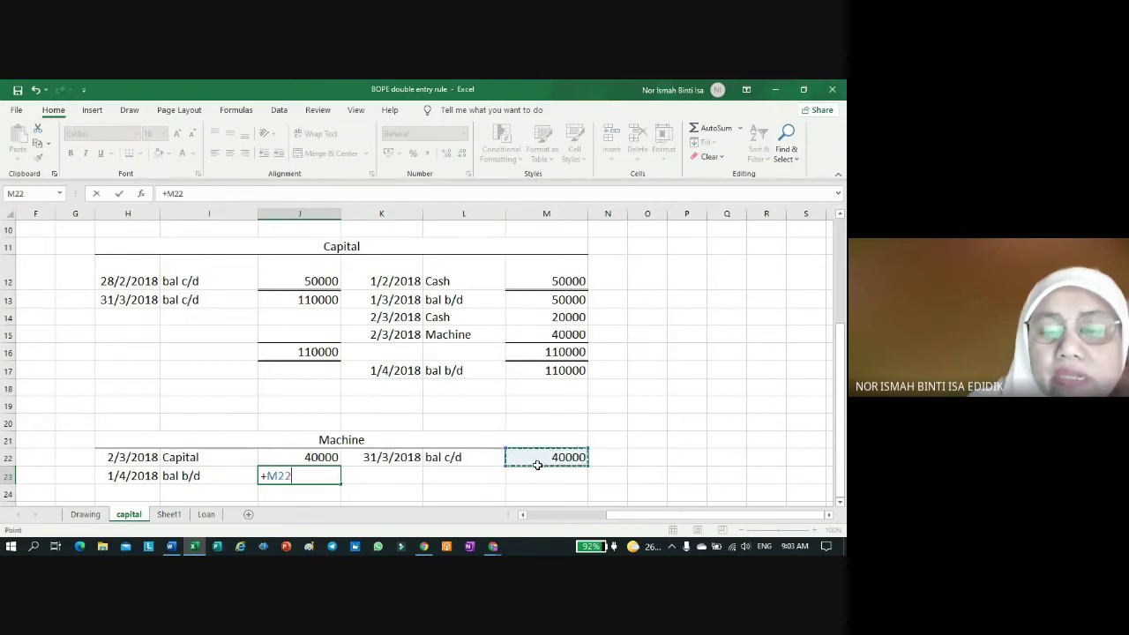
{"action": "key", "text": "Return"}
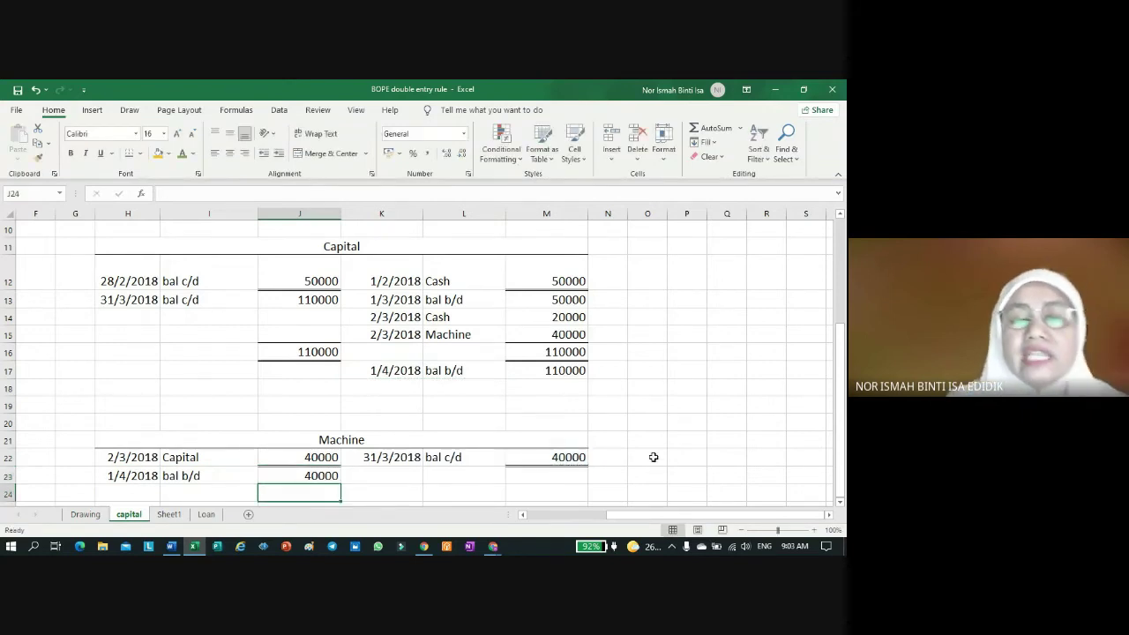
{"action": "scroll", "coordinate": [653, 456], "scroll_direction": "up", "scroll_amount": 2}
{"action": "scroll", "coordinate": [653, 457], "scroll_direction": "up", "scroll_amount": 1}
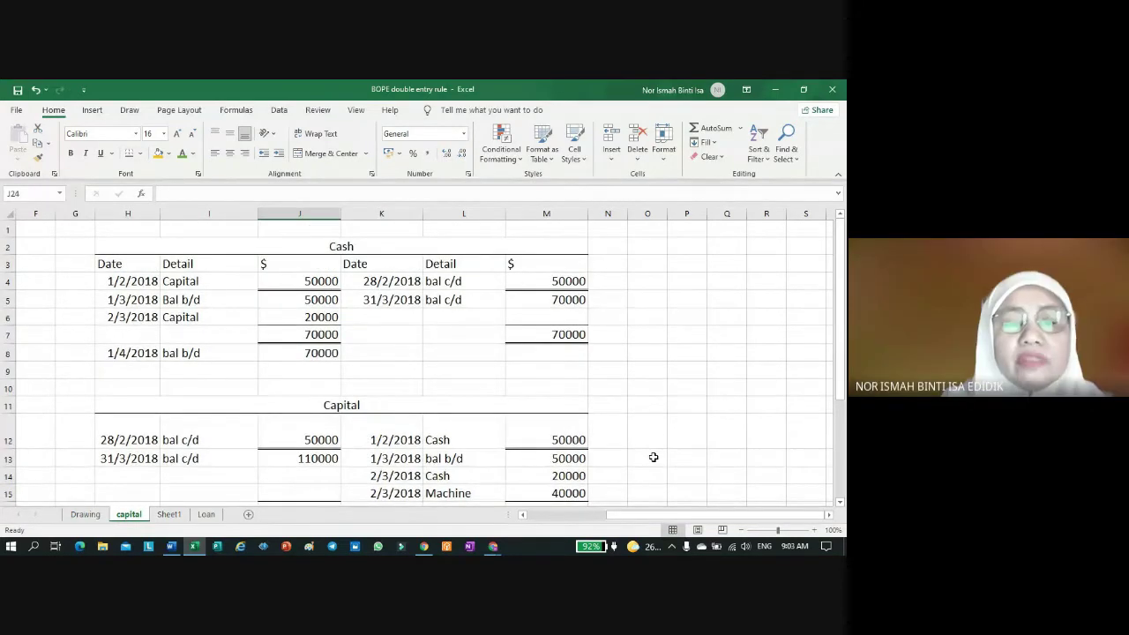
{"action": "scroll", "coordinate": [654, 457], "scroll_direction": "down", "scroll_amount": 1}
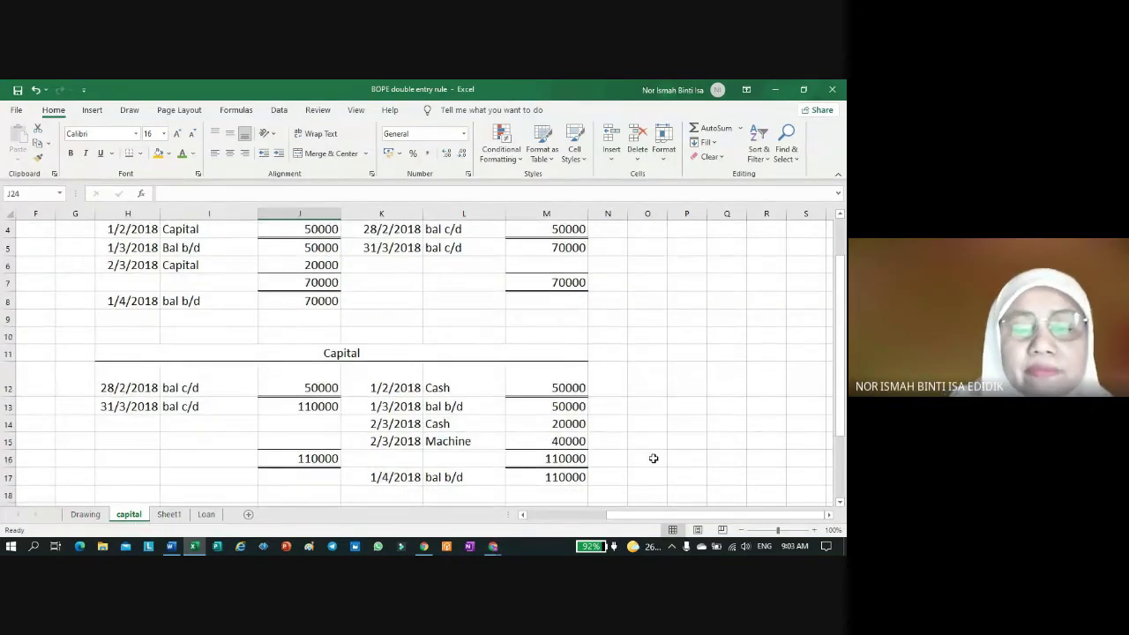
{"action": "scroll", "coordinate": [707, 424], "scroll_direction": "up", "scroll_amount": 1}
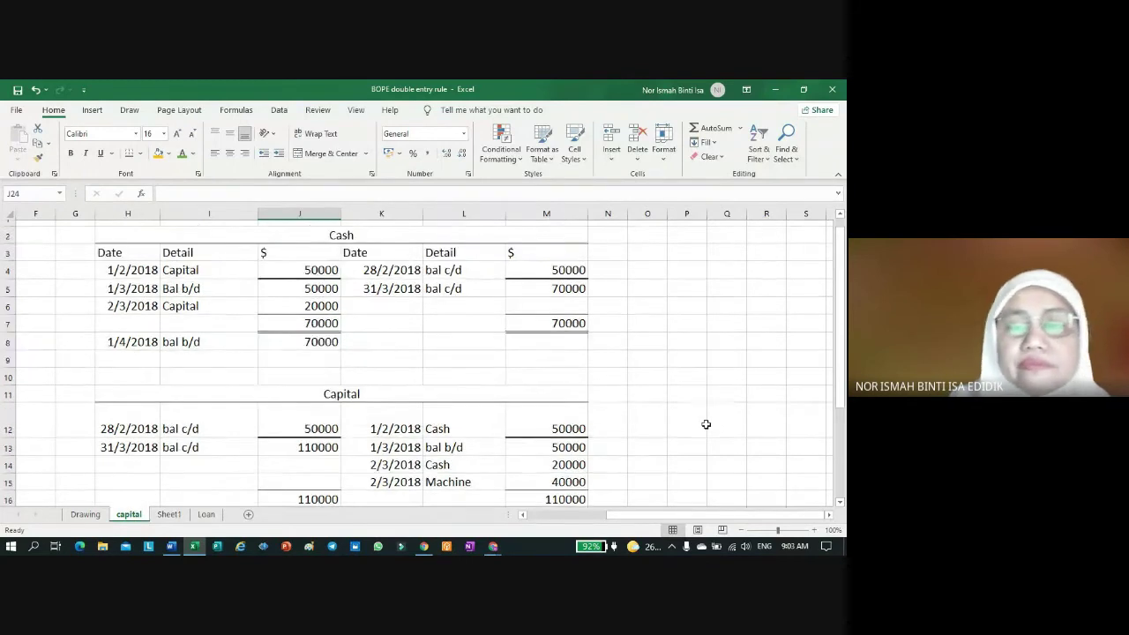
{"action": "scroll", "coordinate": [706, 424], "scroll_direction": "up", "scroll_amount": 1}
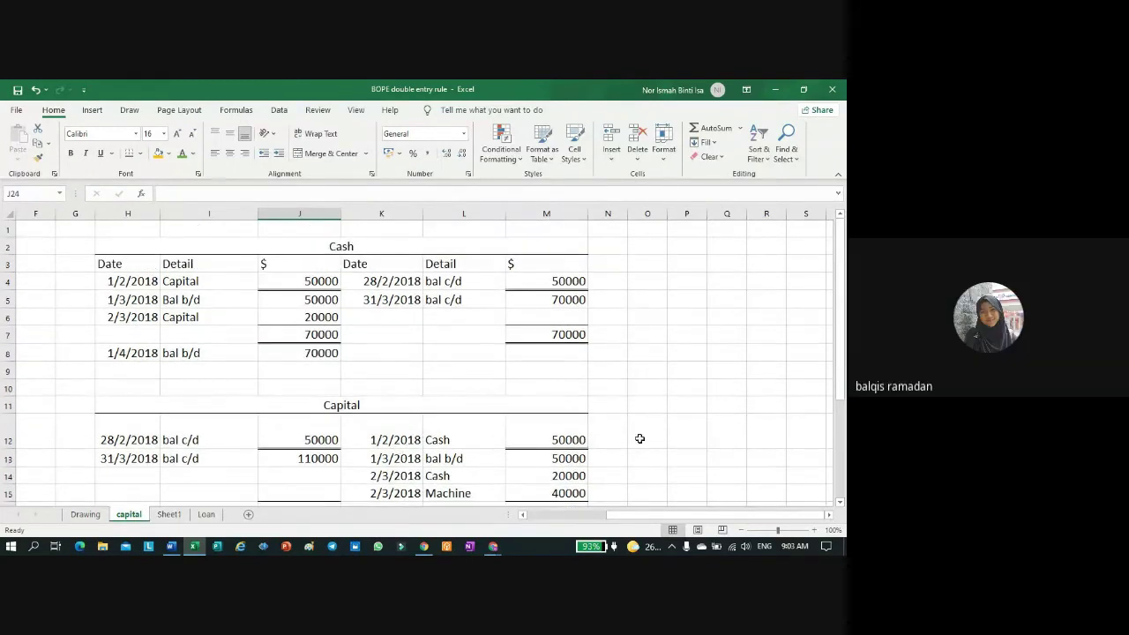
{"action": "scroll", "coordinate": [639, 439], "scroll_direction": "down", "scroll_amount": 1}
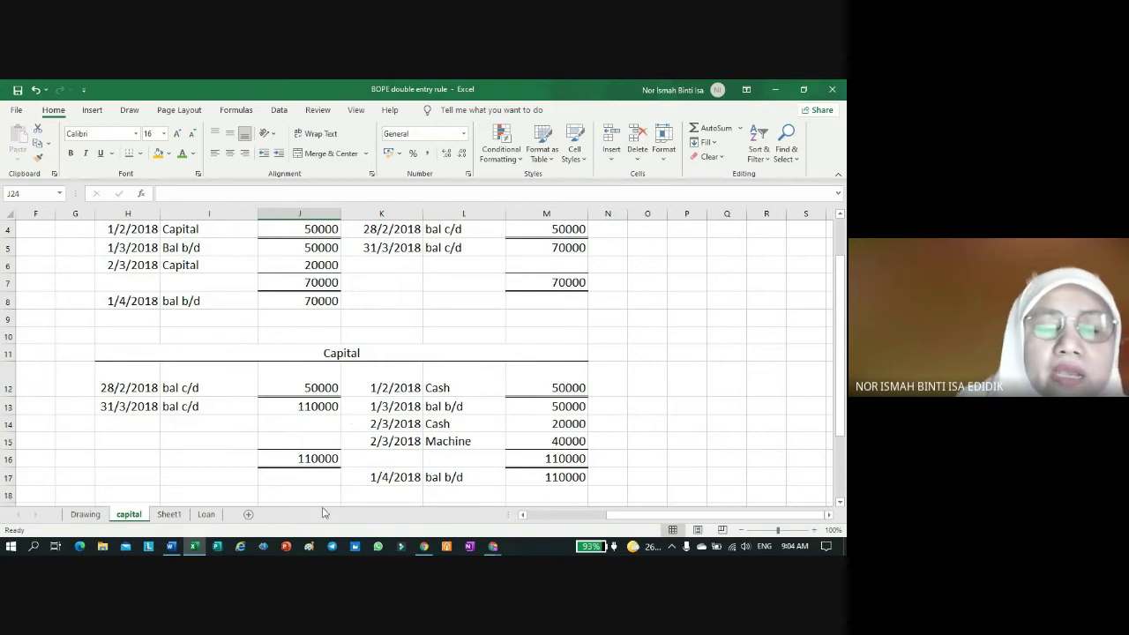
Step: Add a new worksheet named Inventory after the capital sheet and rename the Loan sheet as loan
{"action": "left_click", "coordinate": [249, 516]}
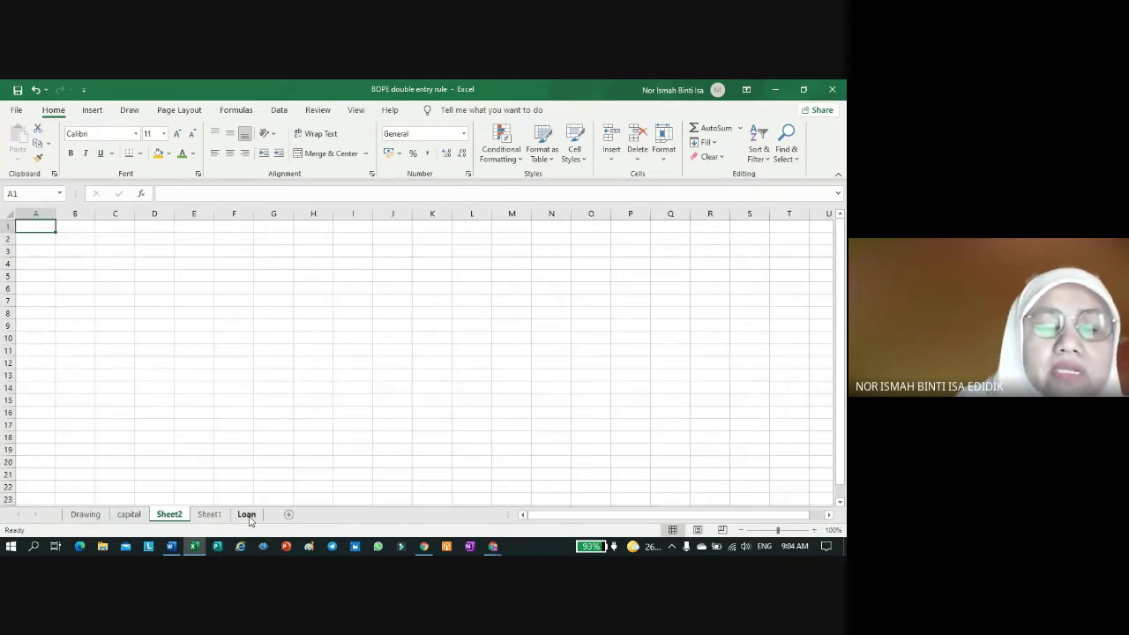
{"action": "right_click", "coordinate": [248, 516]}
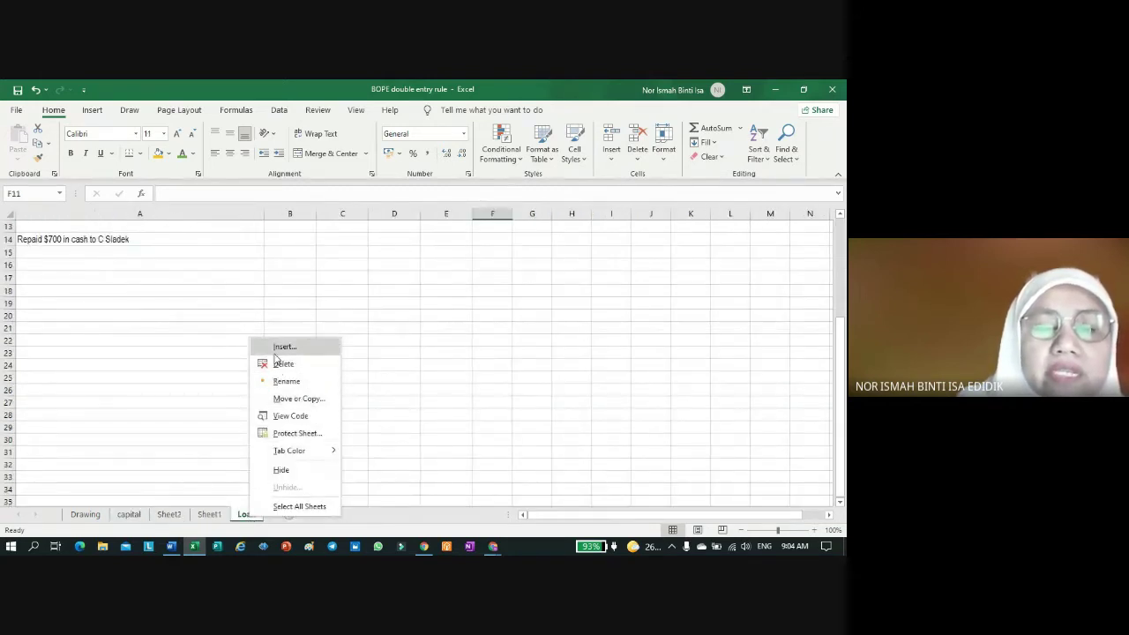
{"action": "left_click", "coordinate": [287, 381]}
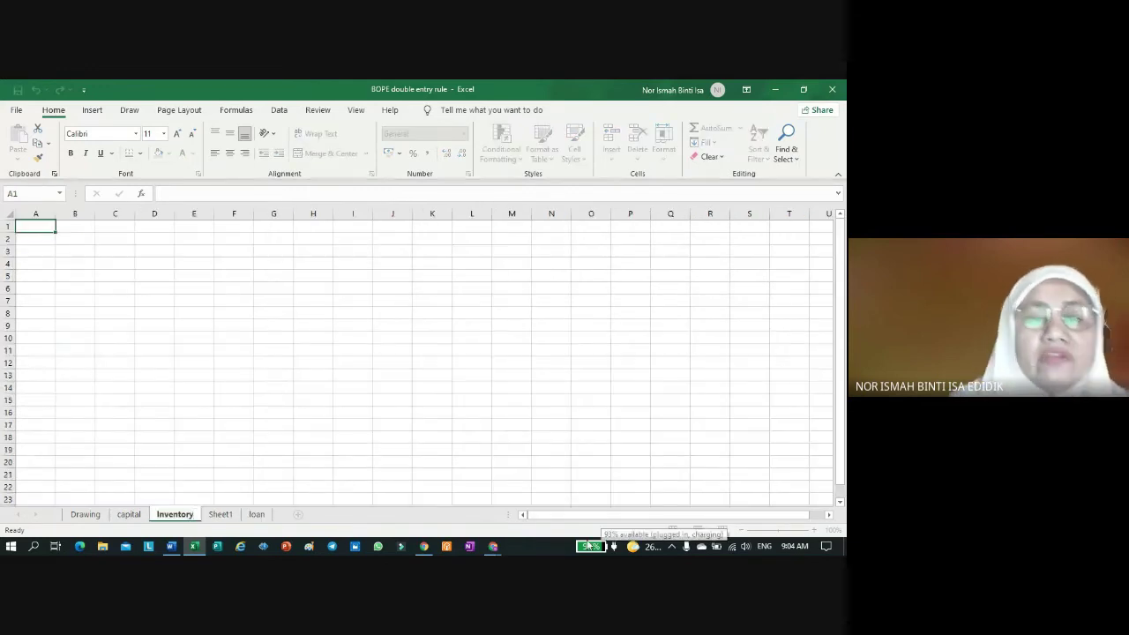
{"action": "left_click", "coordinate": [621, 411]}
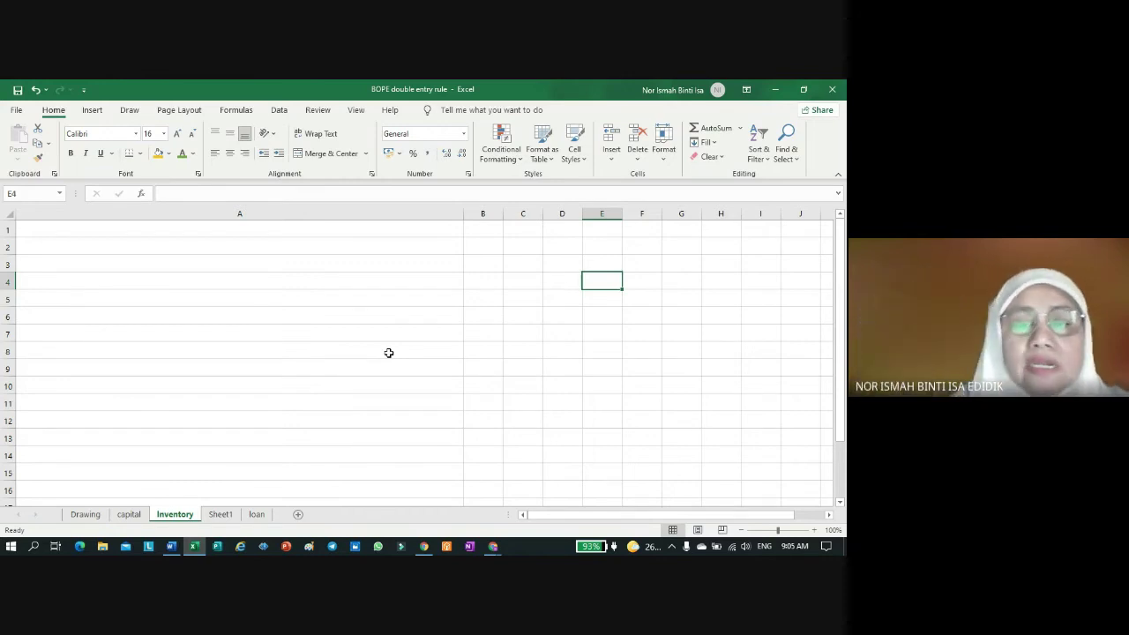
Step: Start the transaction description in A4 of the Inventory sheet with "ABC bought CD co for $100,000, which"
{"action": "left_click", "coordinate": [147, 281]}
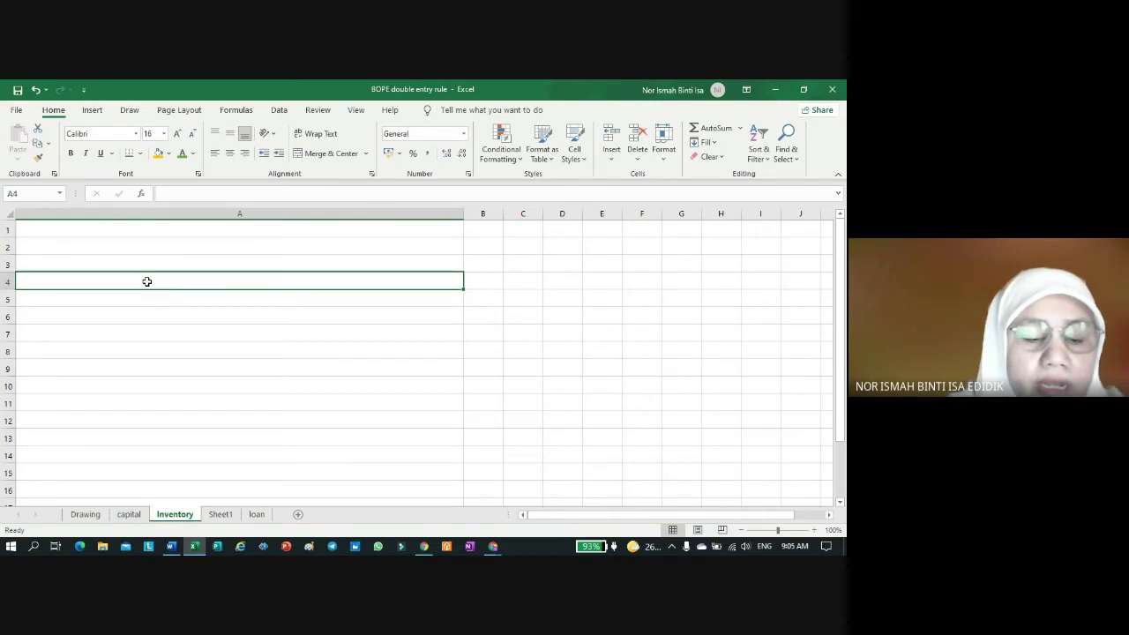
{"action": "type", "text": "ABC"}
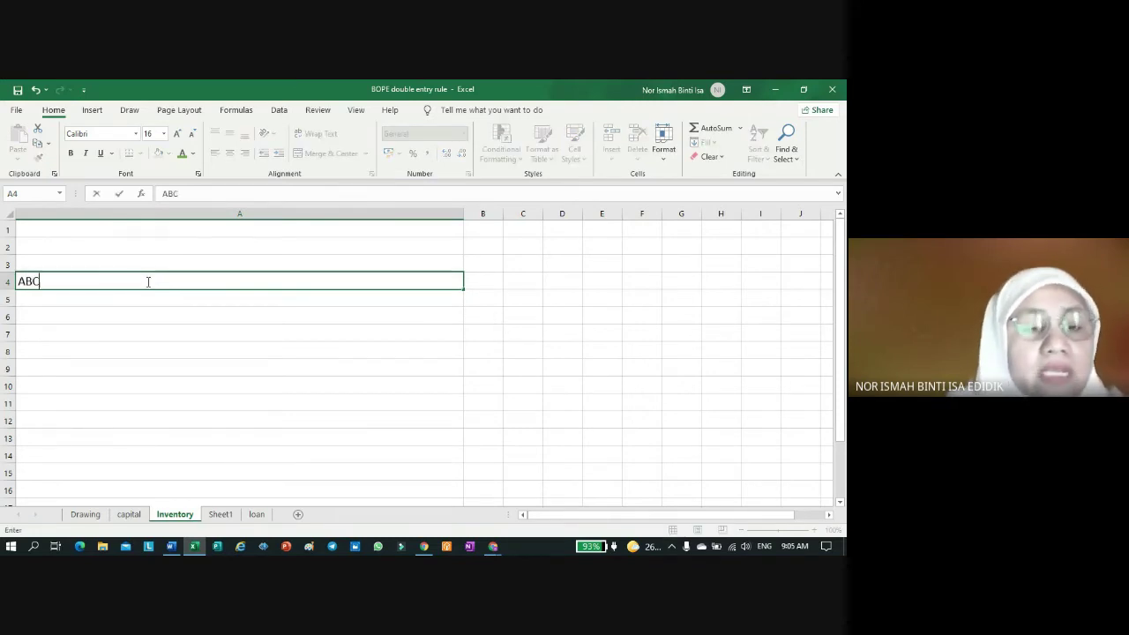
{"action": "type", "text": " bought"}
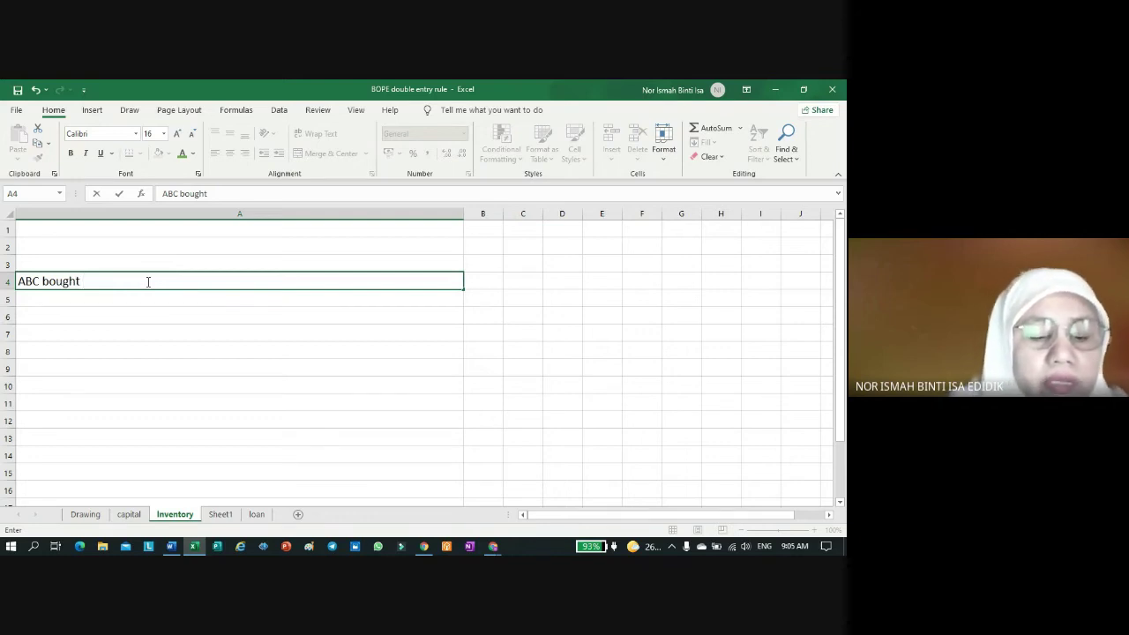
{"action": "type", "text": " CD co"}
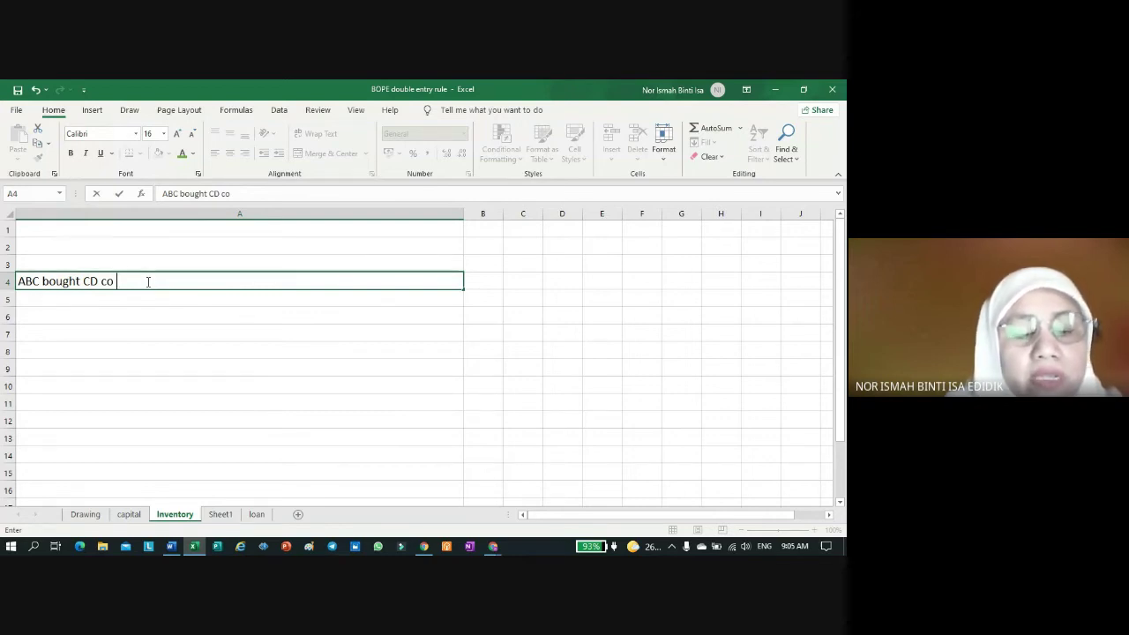
{"action": "type", "text": "F"}
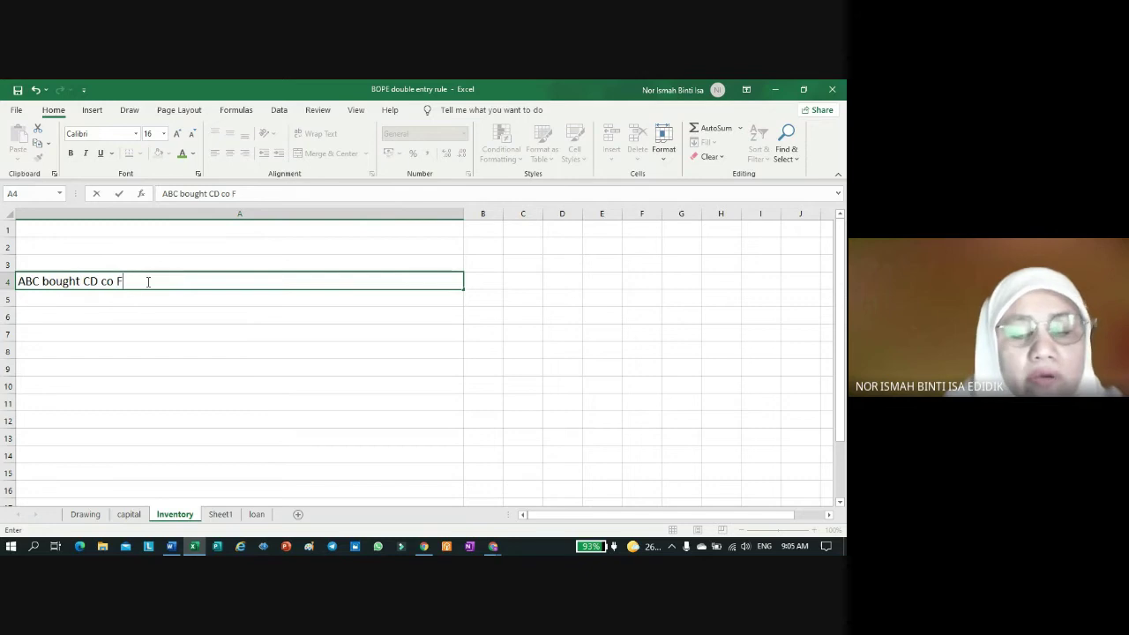
{"action": "key", "text": "BackSpace"}
{"action": "type", "text": "for"}
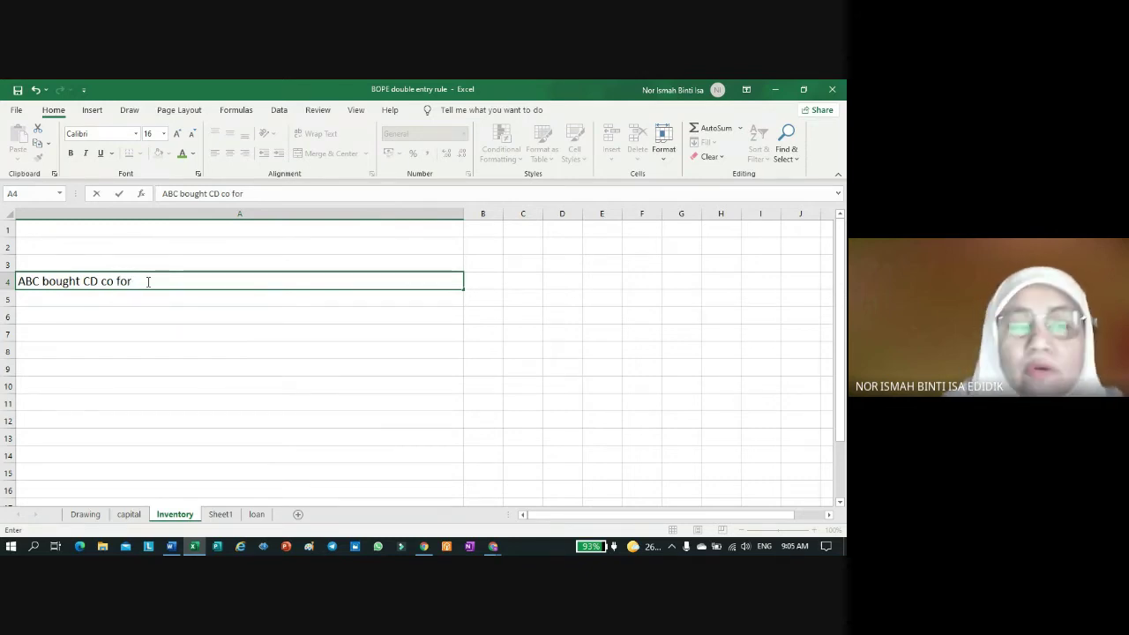
{"action": "type", "text": " $100,000."}
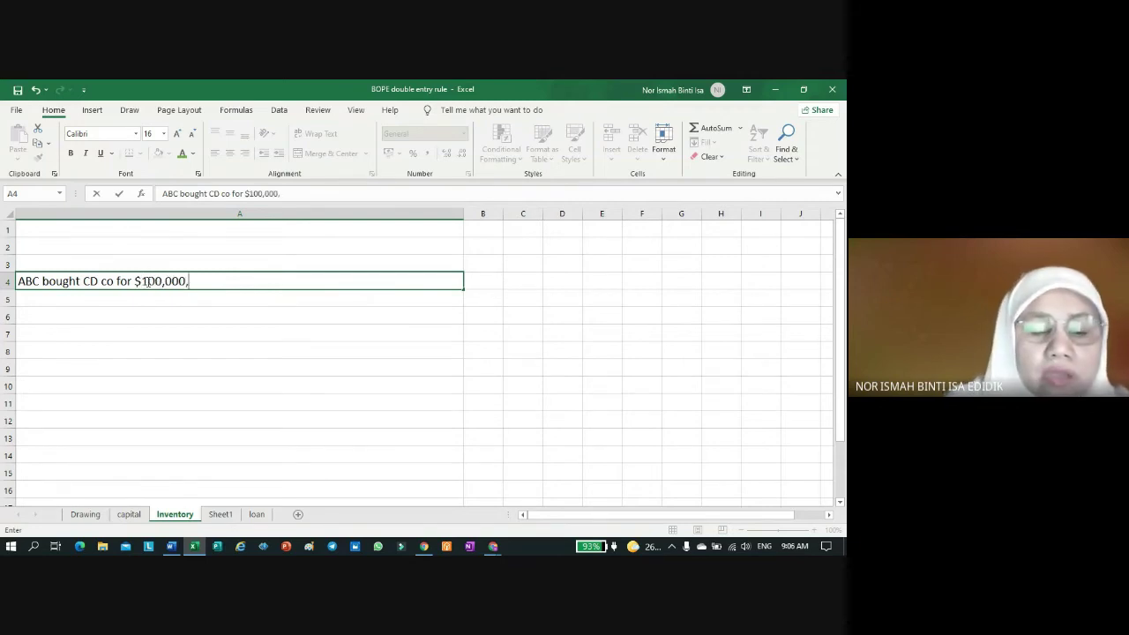
{"action": "key", "text": "BackSpace"}
{"action": "type", "text": ", wh"}
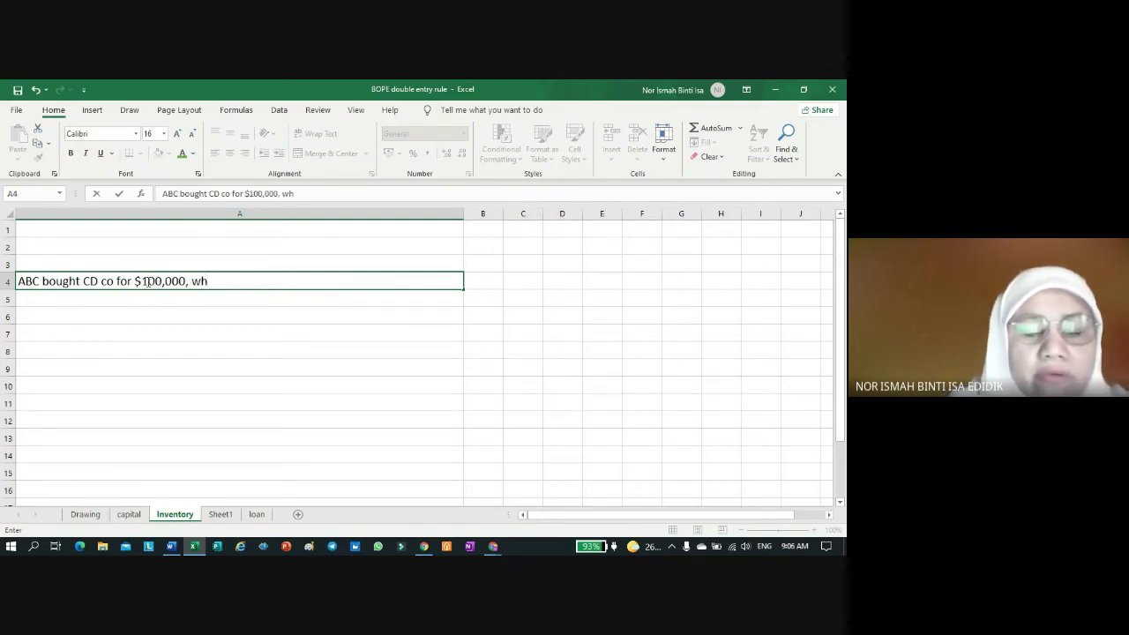
{"action": "type", "text": "ich"}
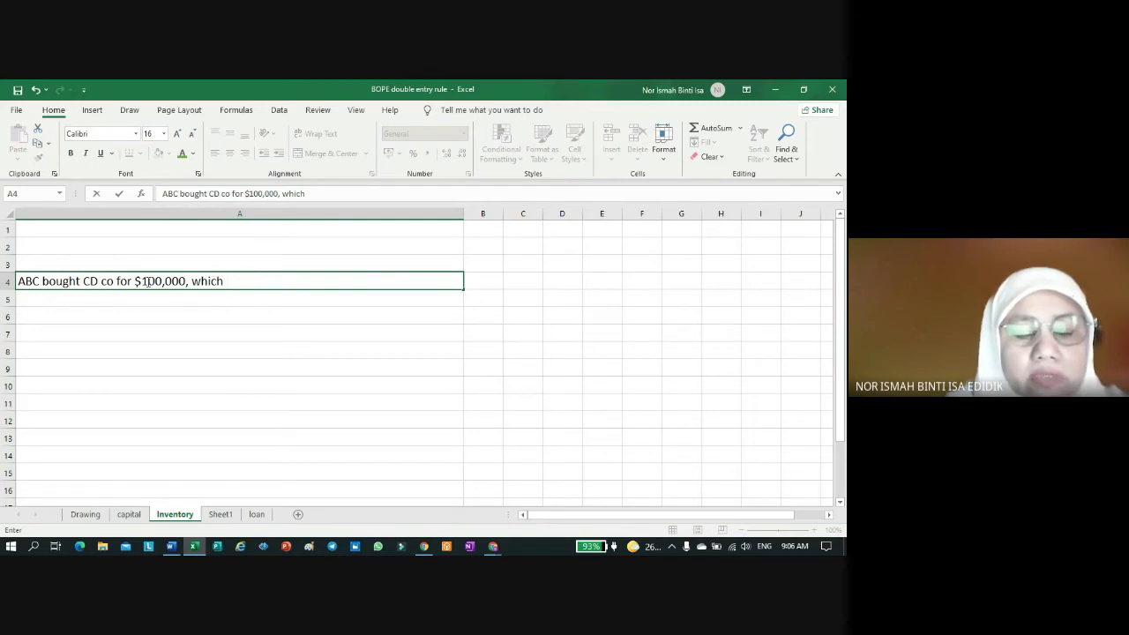
Step: Complete the A4 description with "consist of building $50000, Inventory $20000 and $30000 office Equipment", wrapped and left-aligned across merged A4:A5
{"action": "type", "text": " consist of "}
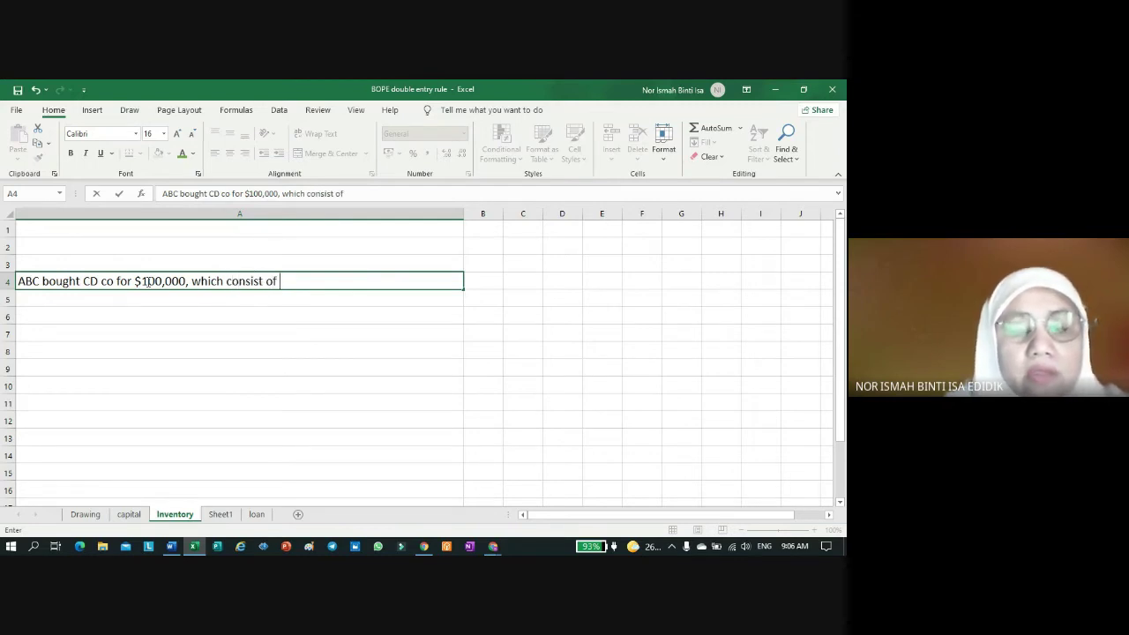
{"action": "type", "text": "buil"}
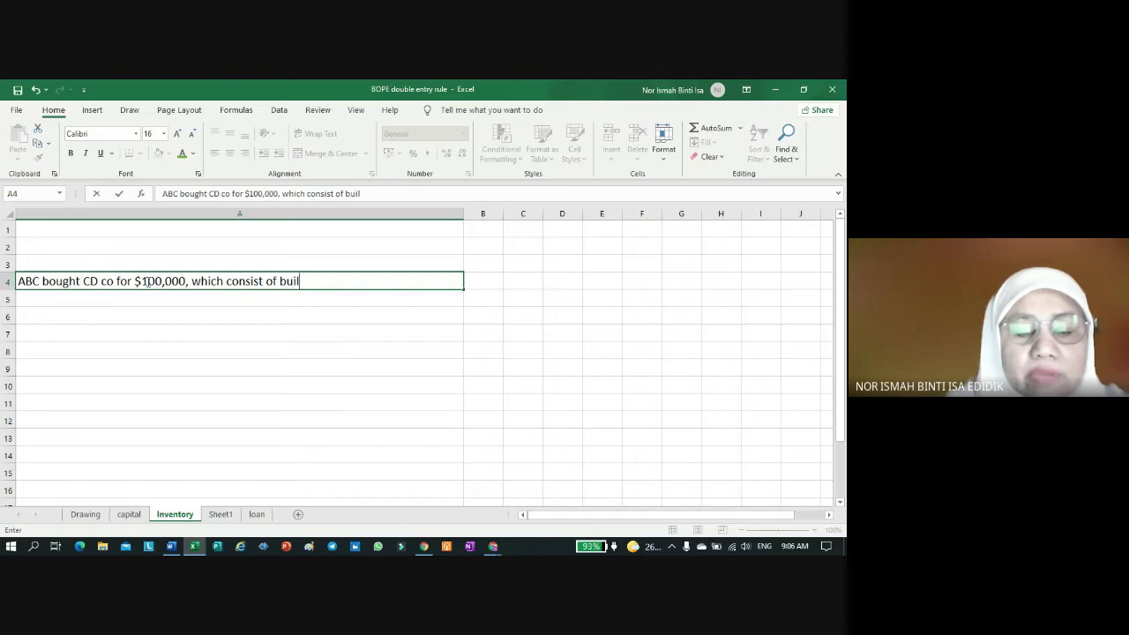
{"action": "type", "text": "ding"}
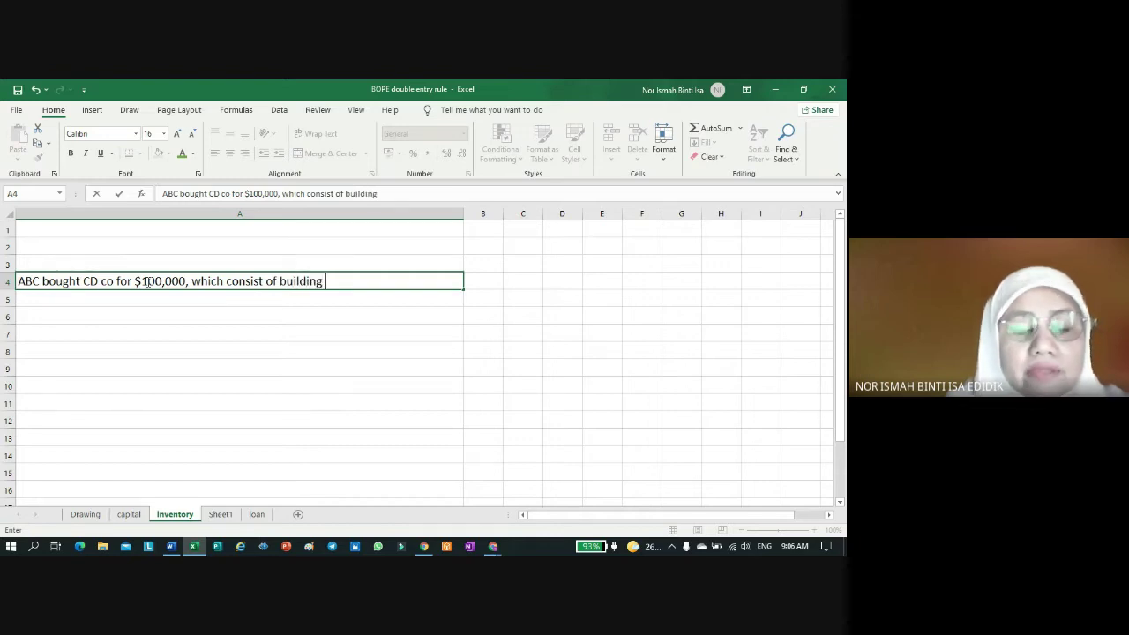
{"action": "type", "text": " $50000"}
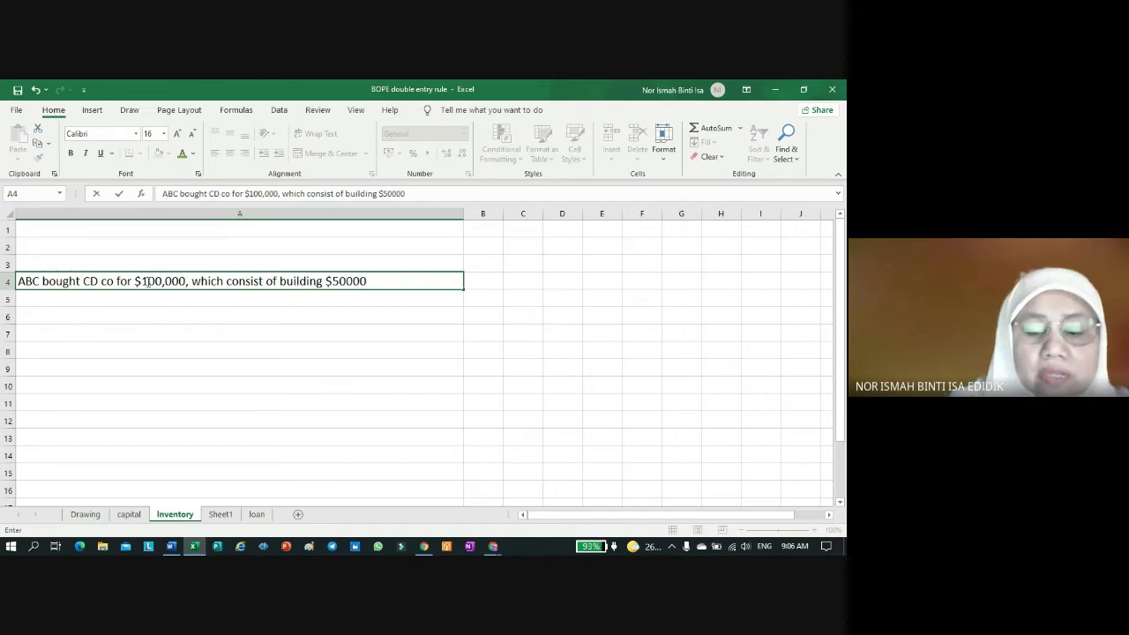
{"action": "type", "text": ", Inventory"}
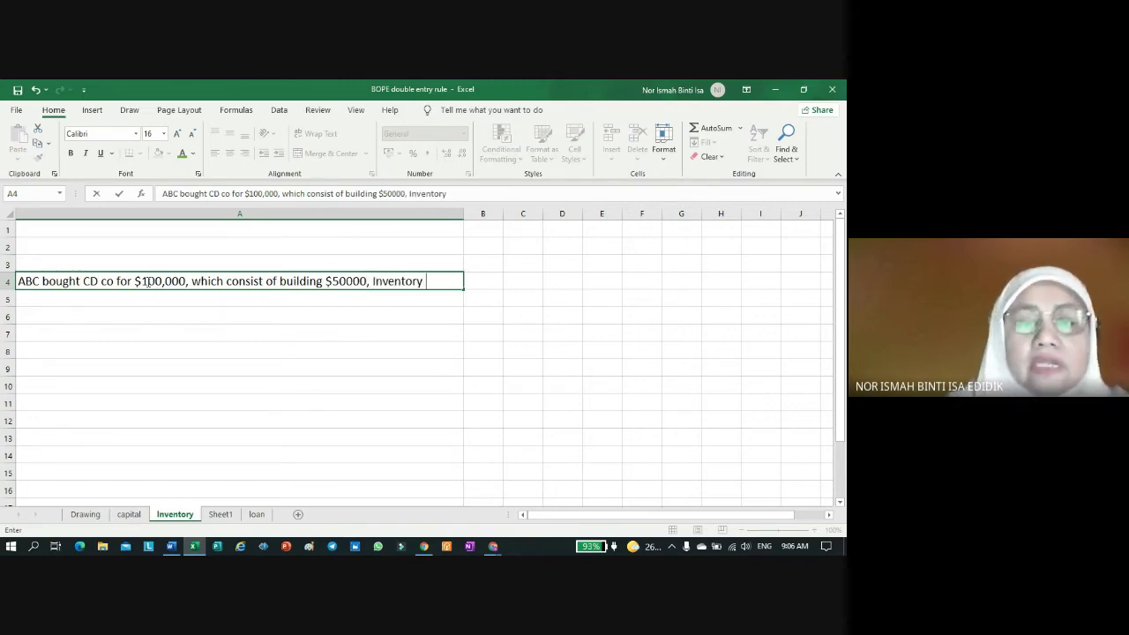
{"action": "type", "text": " $20000 and "}
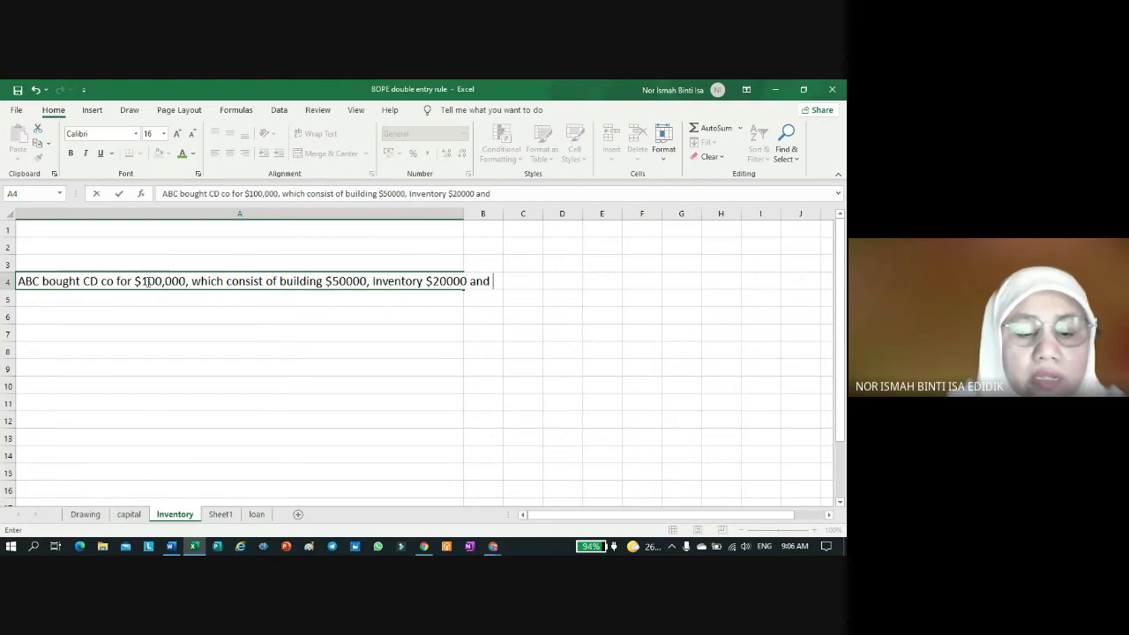
{"action": "type", "text": "$30"}
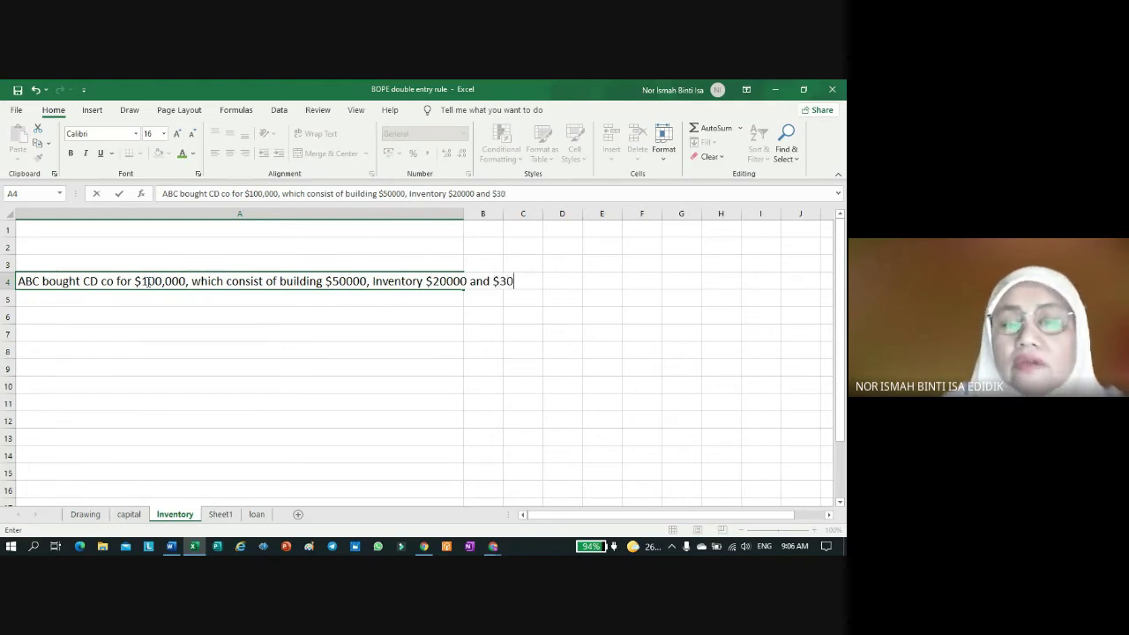
{"action": "type", "text": "000 o"}
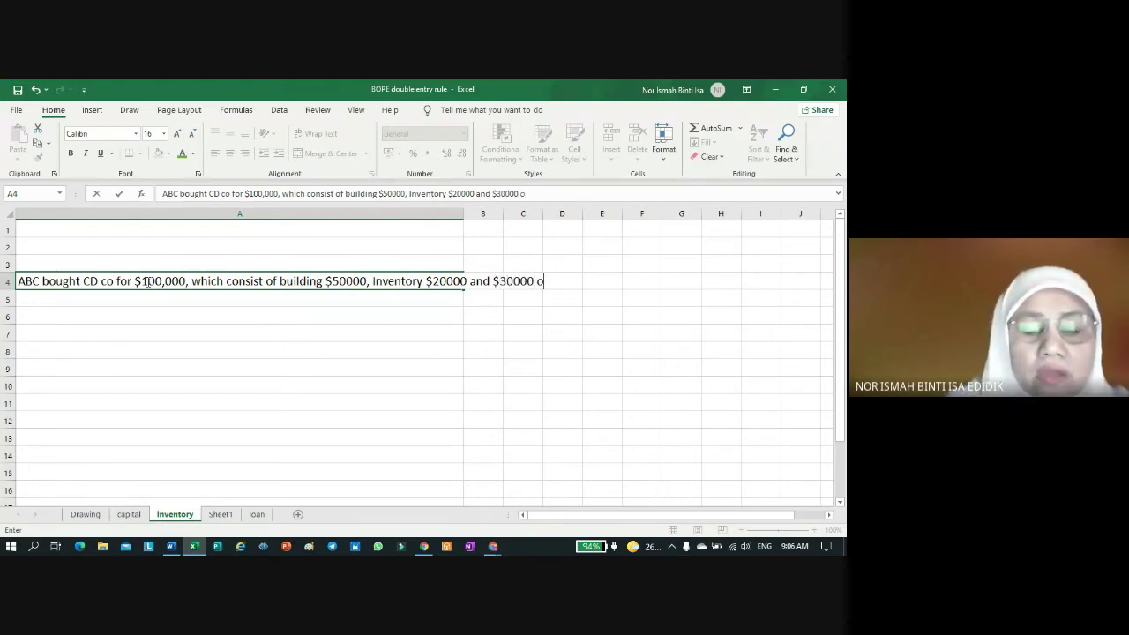
{"action": "type", "text": "ffice "}
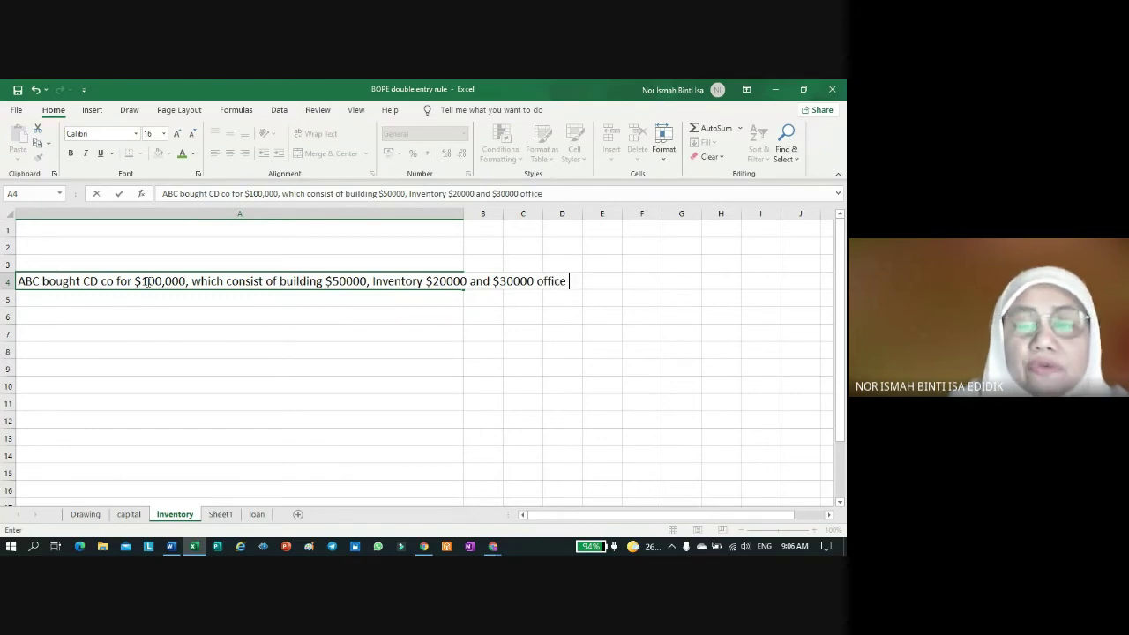
{"action": "type", "text": "Equipment"}
{"action": "key", "text": "Return"}
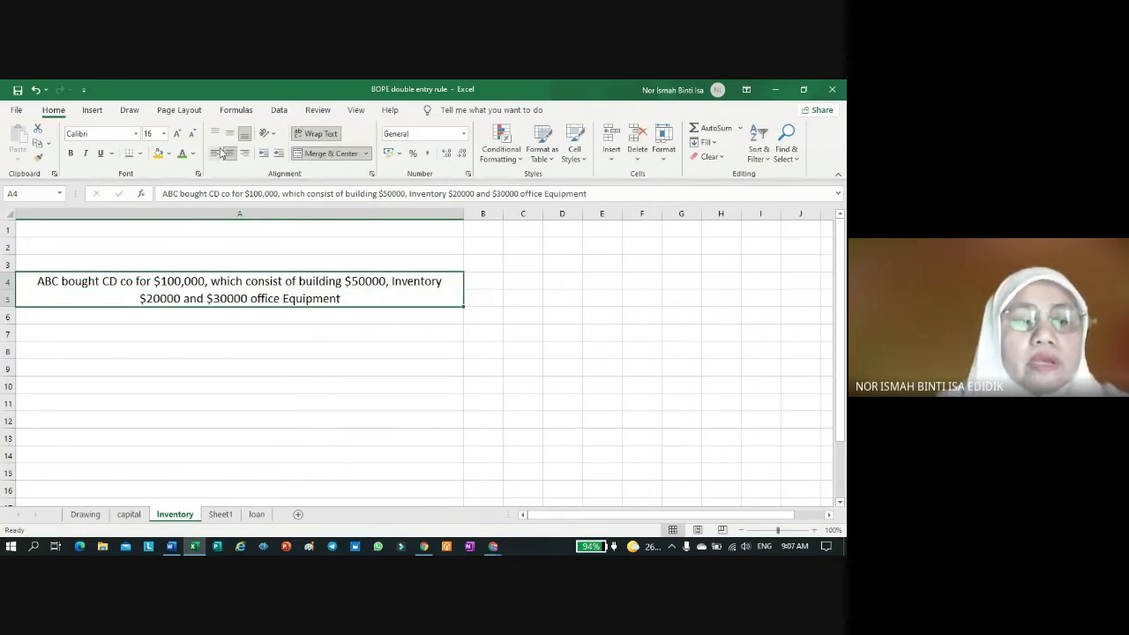
{"action": "left_click", "coordinate": [239, 383]}
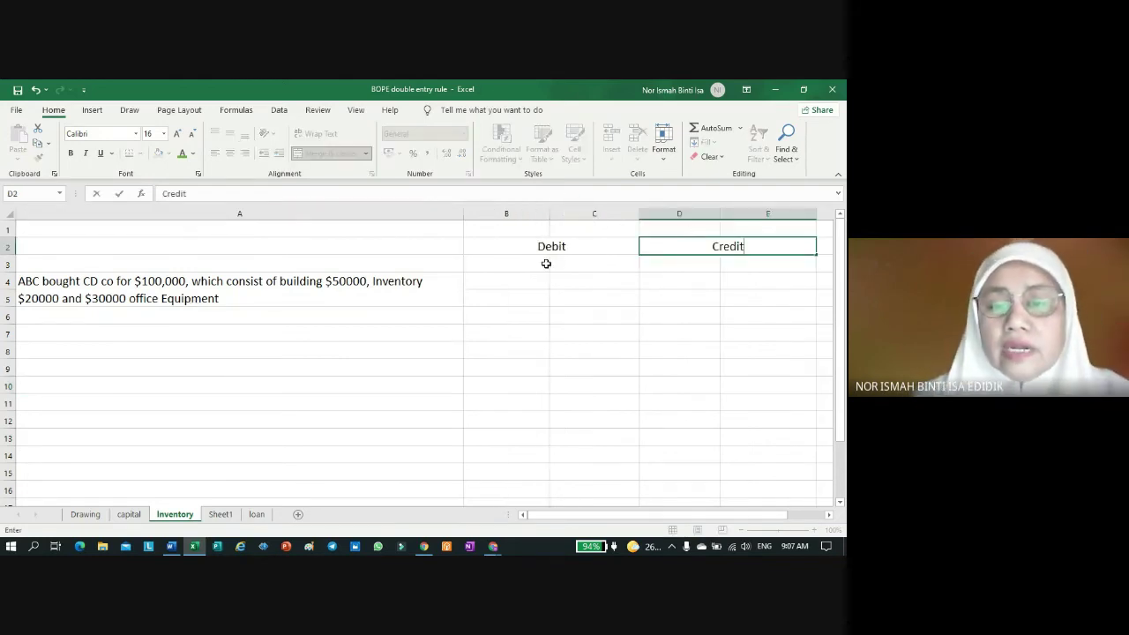
Step: Add the subheadings Account and $ in B3:C3 under Debit and copy them to D3:E3 under Credit
{"action": "left_click", "coordinate": [532, 260]}
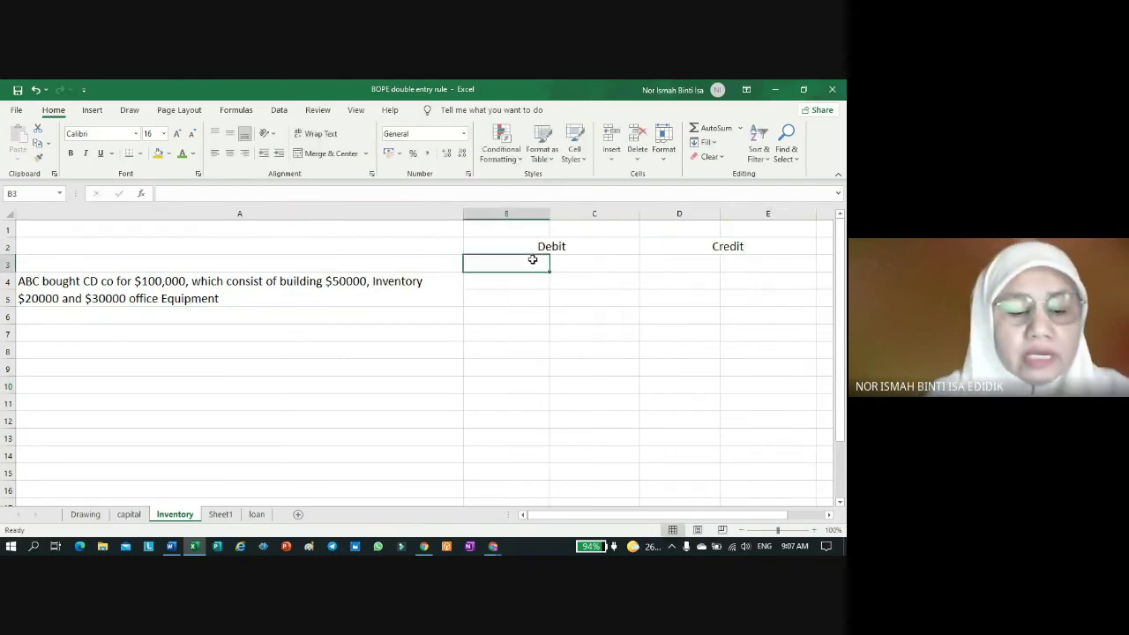
{"action": "type", "text": "Accou"}
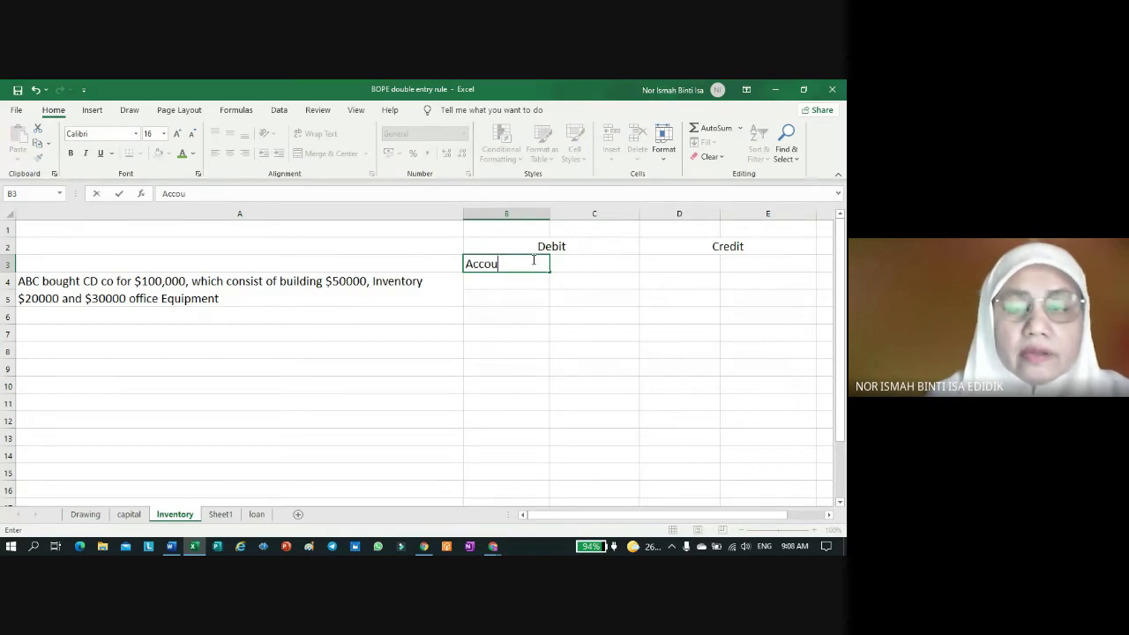
{"action": "type", "text": "nt"}
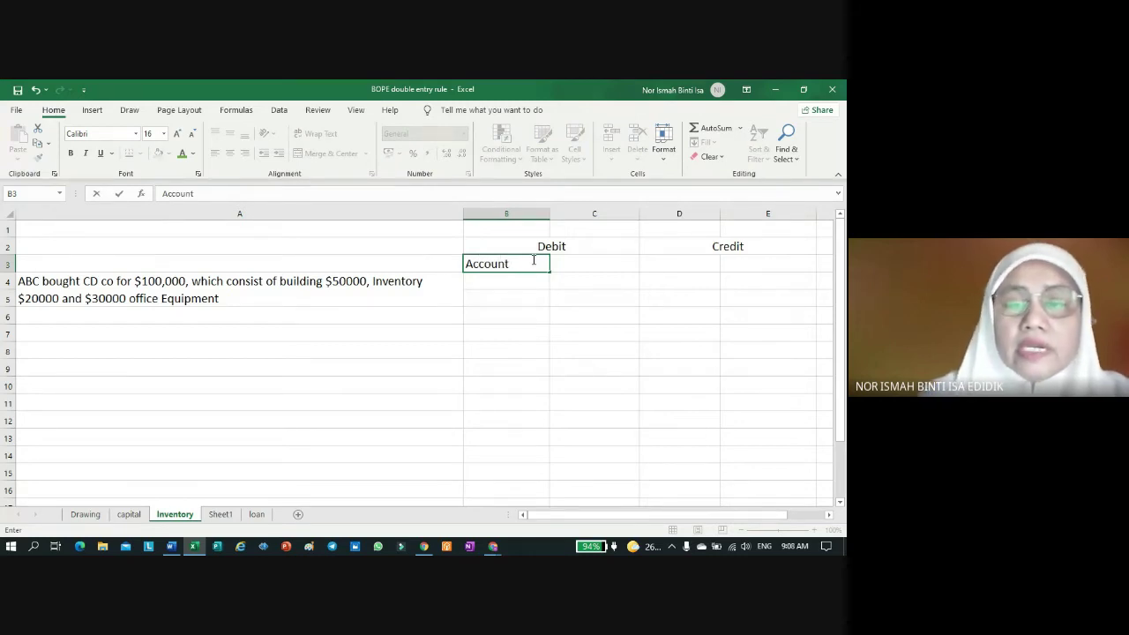
{"action": "left_click", "coordinate": [584, 264]}
{"action": "type", "text": "$"}
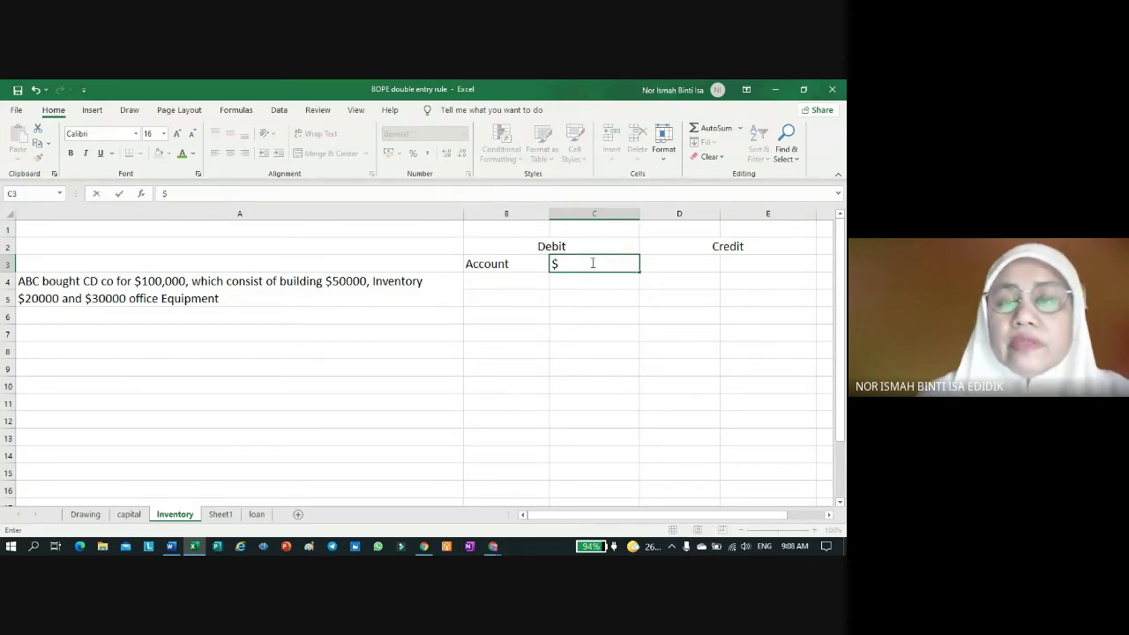
{"action": "key", "text": "Return"}
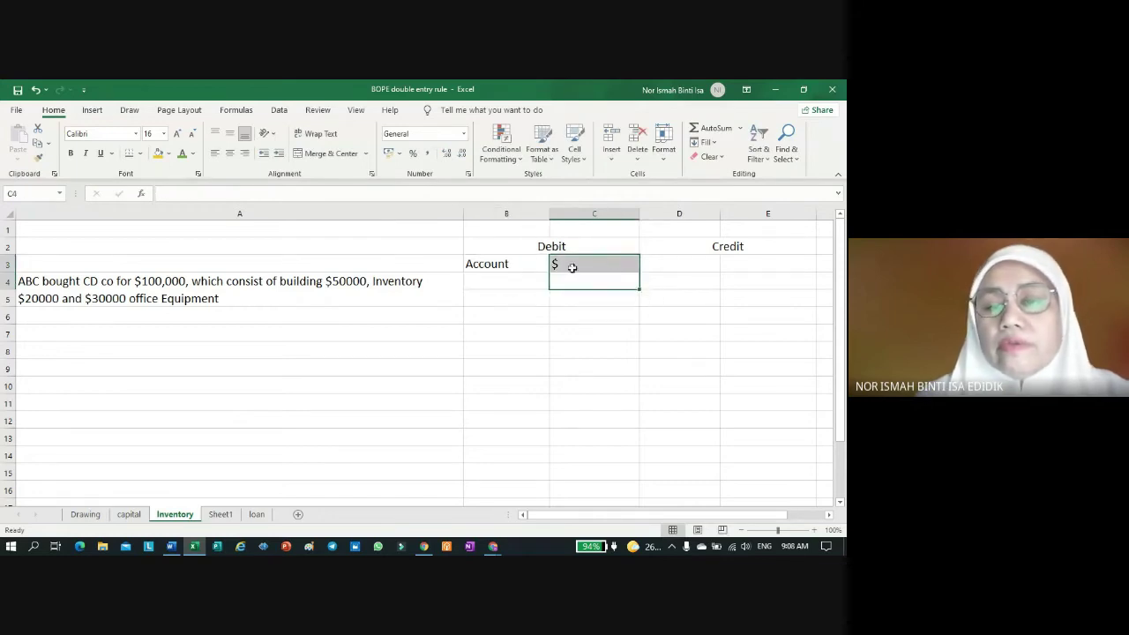
{"action": "left_click_drag", "start_coordinate": [491, 267], "coordinate": [809, 288]}
{"action": "left_click", "coordinate": [667, 388]}
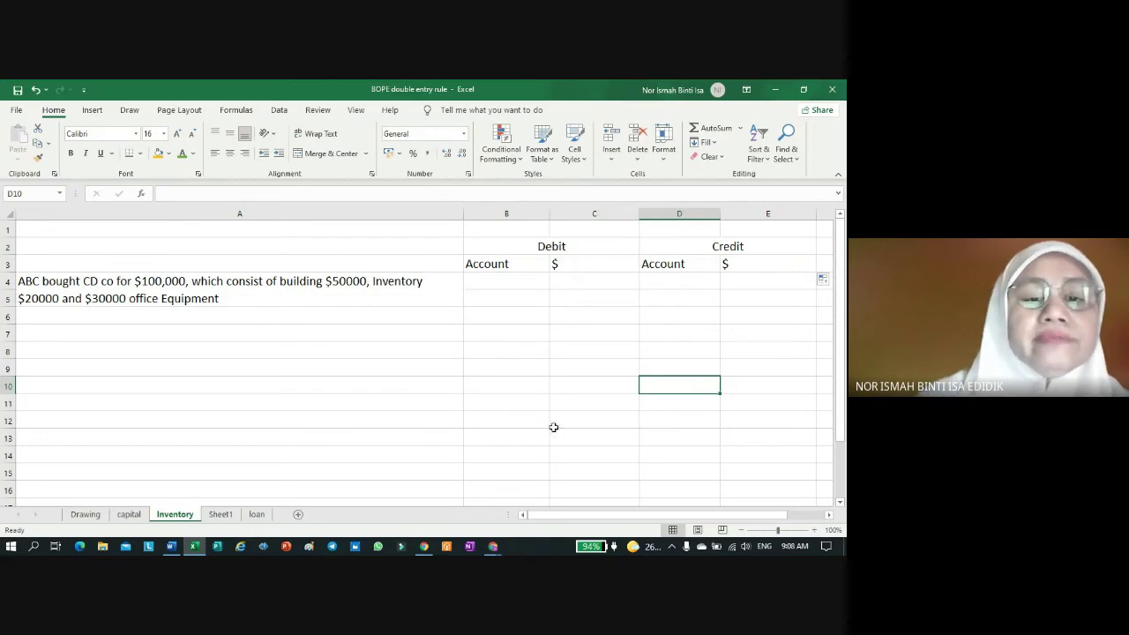
Step: Replace the buyer ABC at the start of the transaction description in A4 with the owner's first name
{"action": "left_click", "coordinate": [335, 291]}
{"action": "left_click", "coordinate": [157, 193]}
{"action": "key", "text": "BackSpace"}
{"action": "key", "text": "BackSpace"}
{"action": "type", "text": "li"}
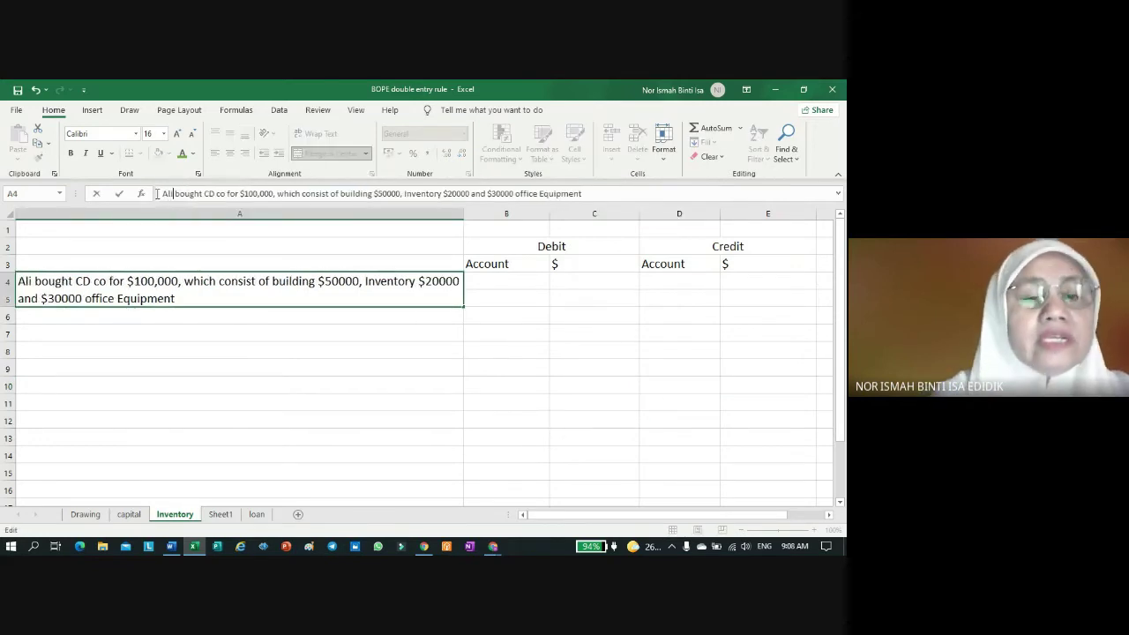
{"action": "left_click", "coordinate": [220, 393]}
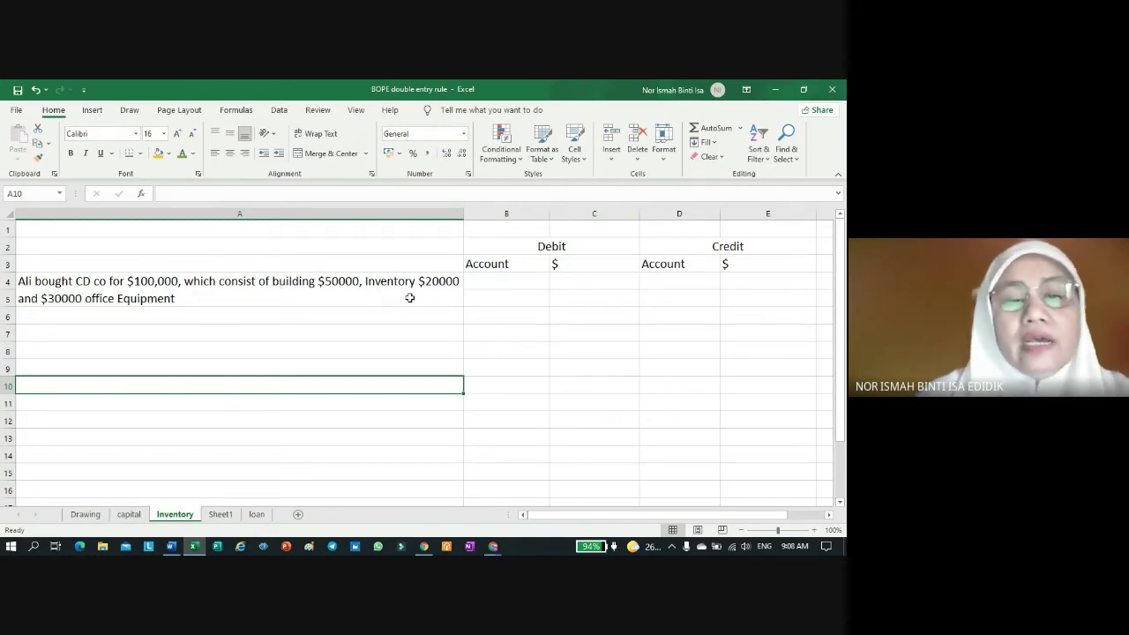
Step: Enter Building as the first debit account in B4
{"action": "left_click", "coordinate": [494, 287]}
{"action": "type", "text": "Bu"}
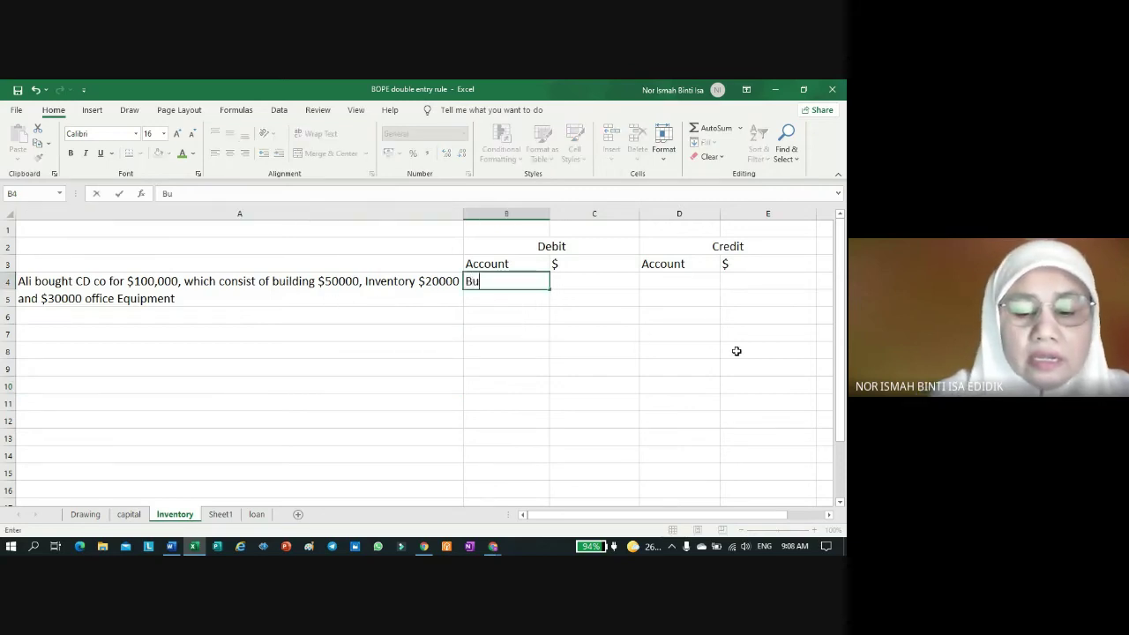
{"action": "type", "text": "ilding"}
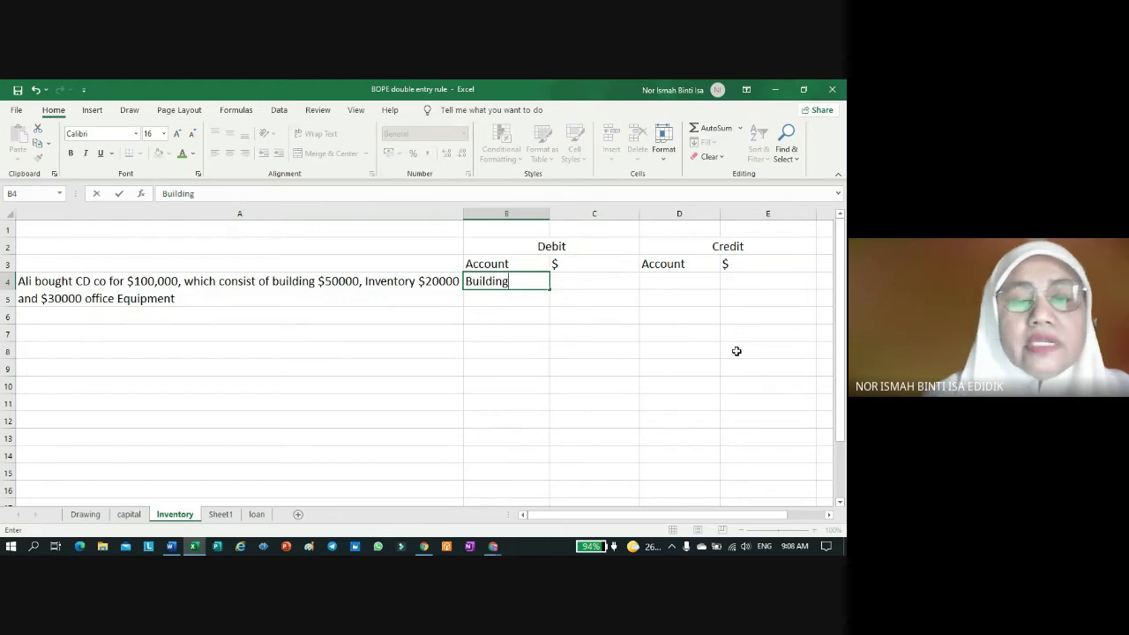
{"action": "left_click_drag", "start_coordinate": [735, 353], "coordinate": [672, 373]}
{"action": "left_click_drag", "start_coordinate": [605, 326], "coordinate": [497, 297]}
Step: List Inventory in B5 and office Equipment in B6 as debit accounts, widening column B to fit
{"action": "left_click", "coordinate": [499, 300]}
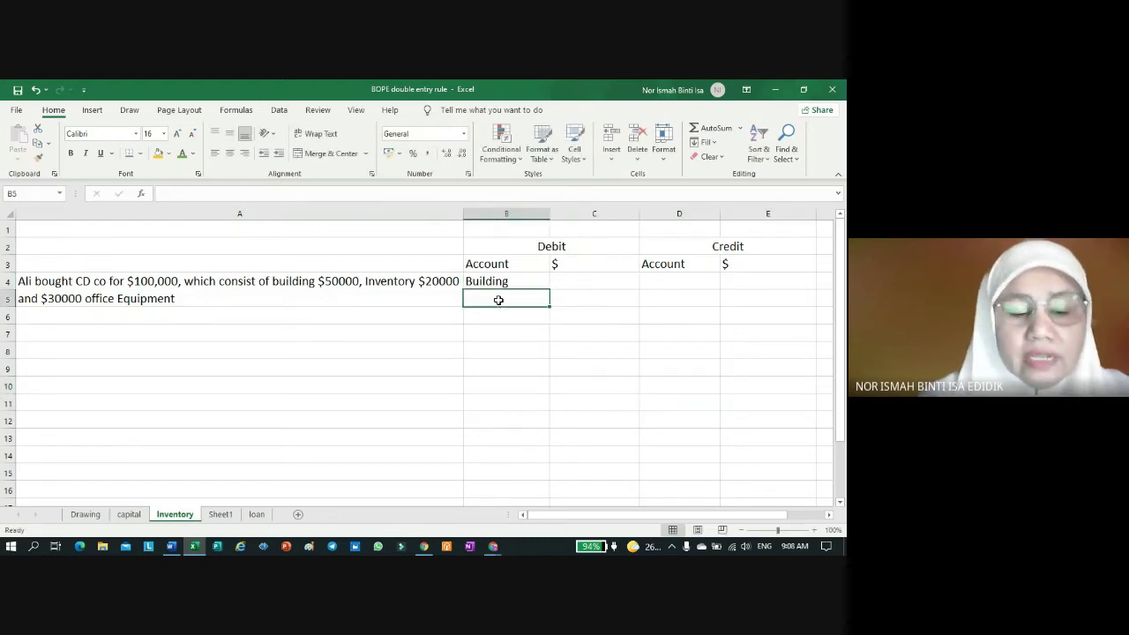
{"action": "type", "text": "Iv"}
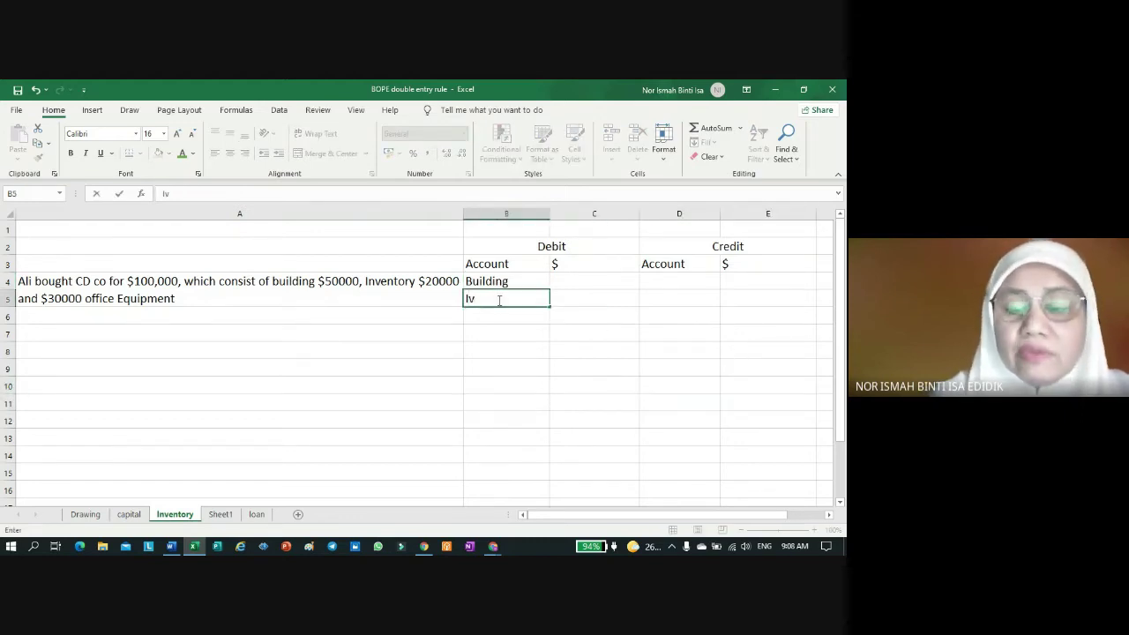
{"action": "key", "text": "BackSpace"}
{"action": "type", "text": "nve"}
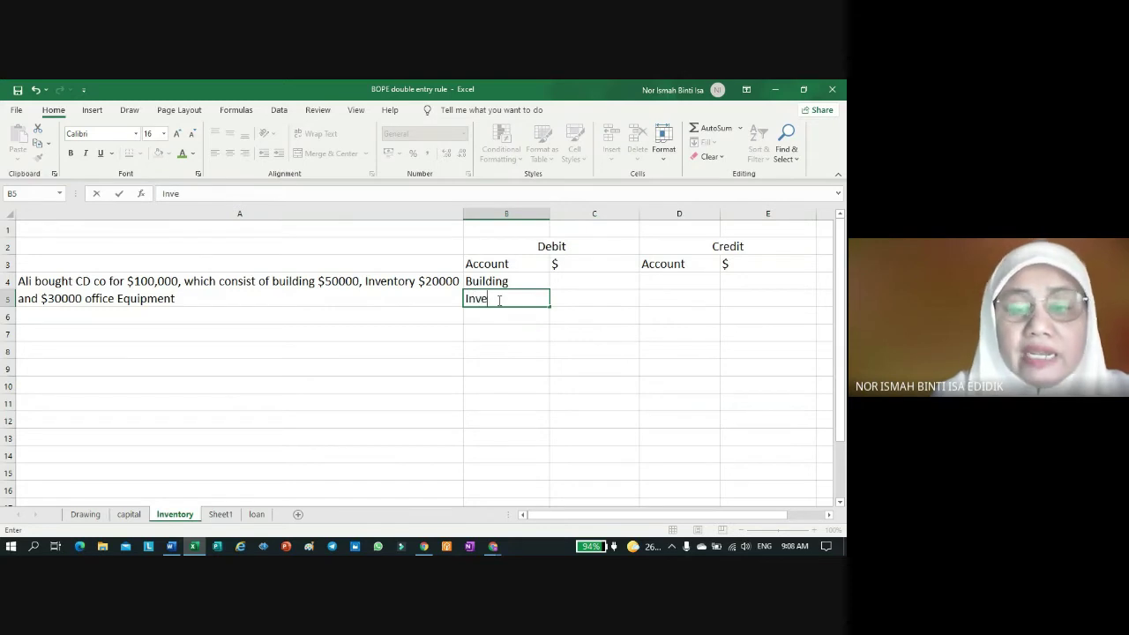
{"action": "type", "text": "mtroy"}
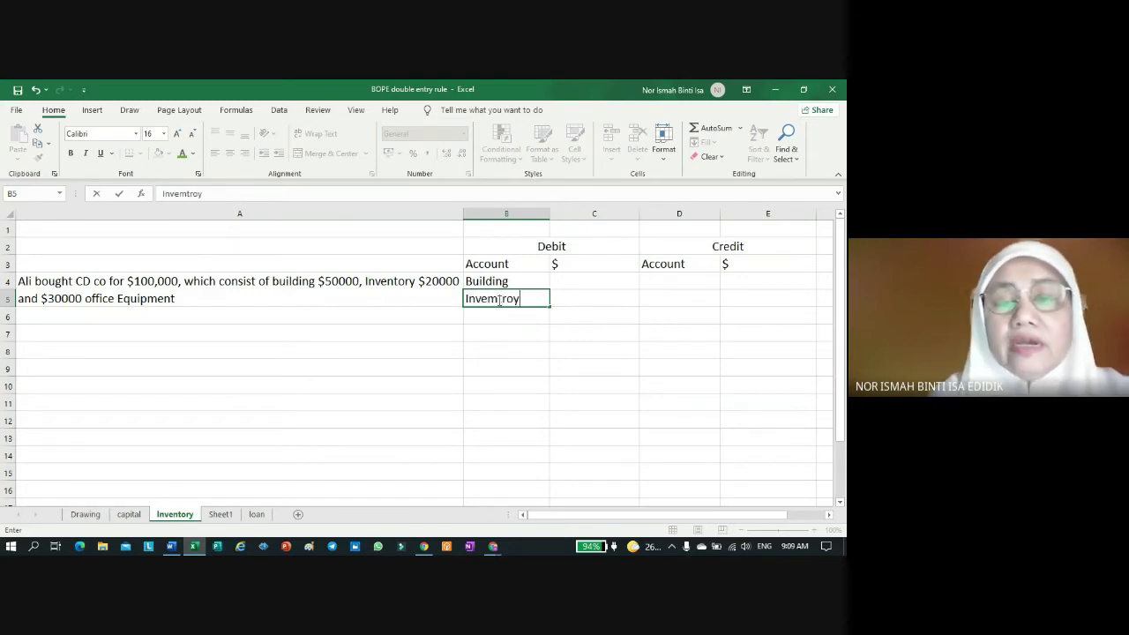
{"action": "left_click", "coordinate": [499, 300]}
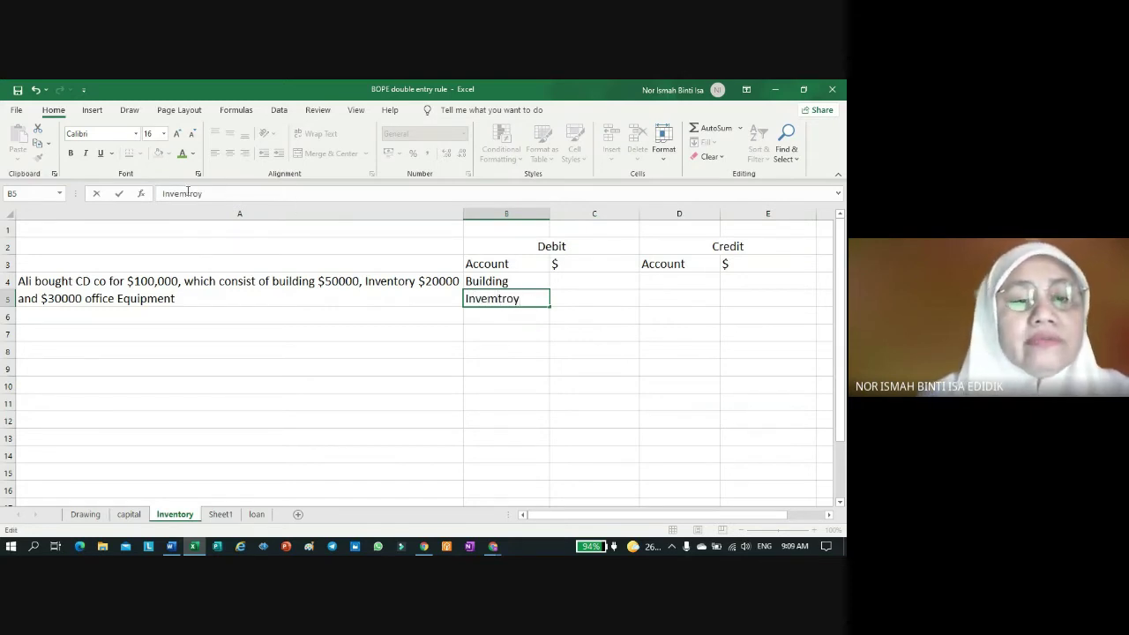
{"action": "key", "text": "BackSpace"}
{"action": "type", "text": "n"}
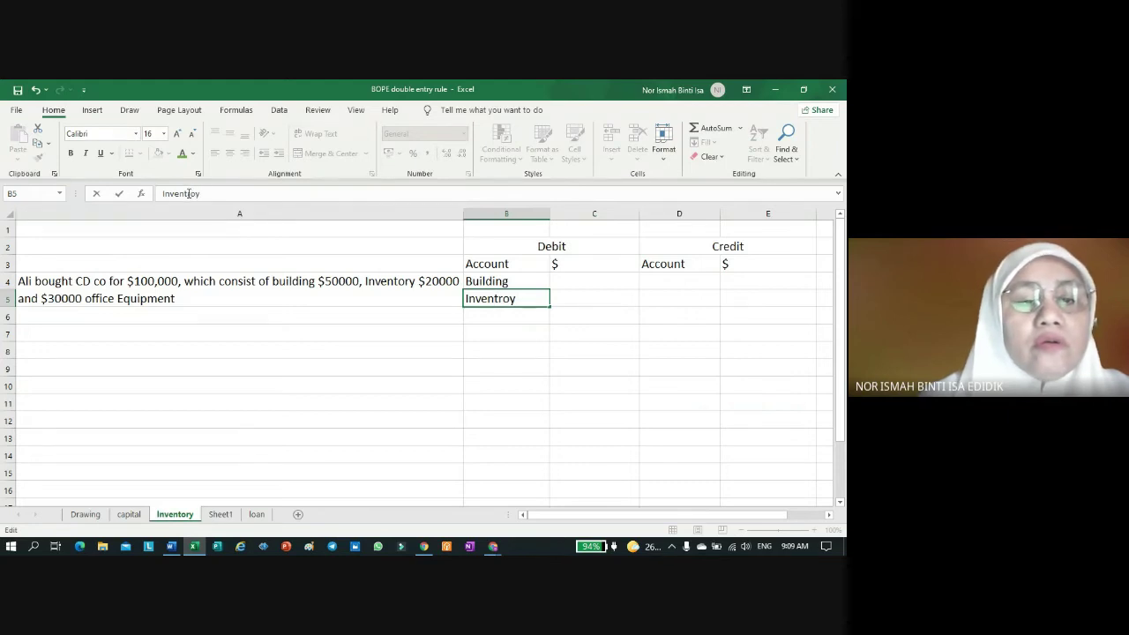
{"action": "left_click", "coordinate": [188, 193]}
{"action": "type", "text": "o"}
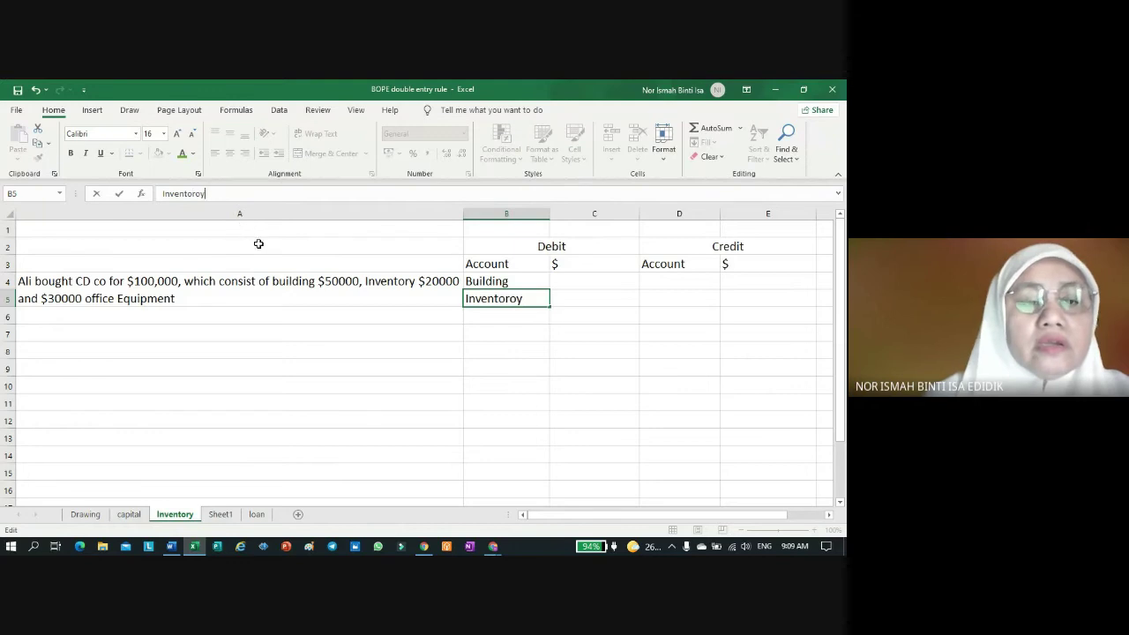
{"action": "key", "text": "BackSpace"}
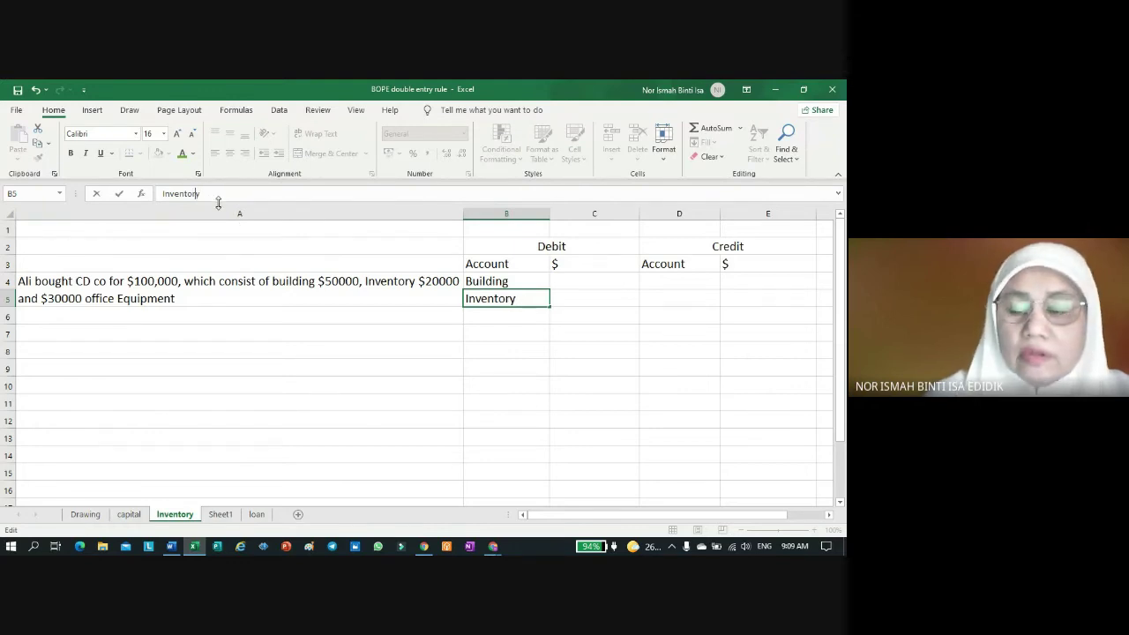
{"action": "key", "text": "Return"}
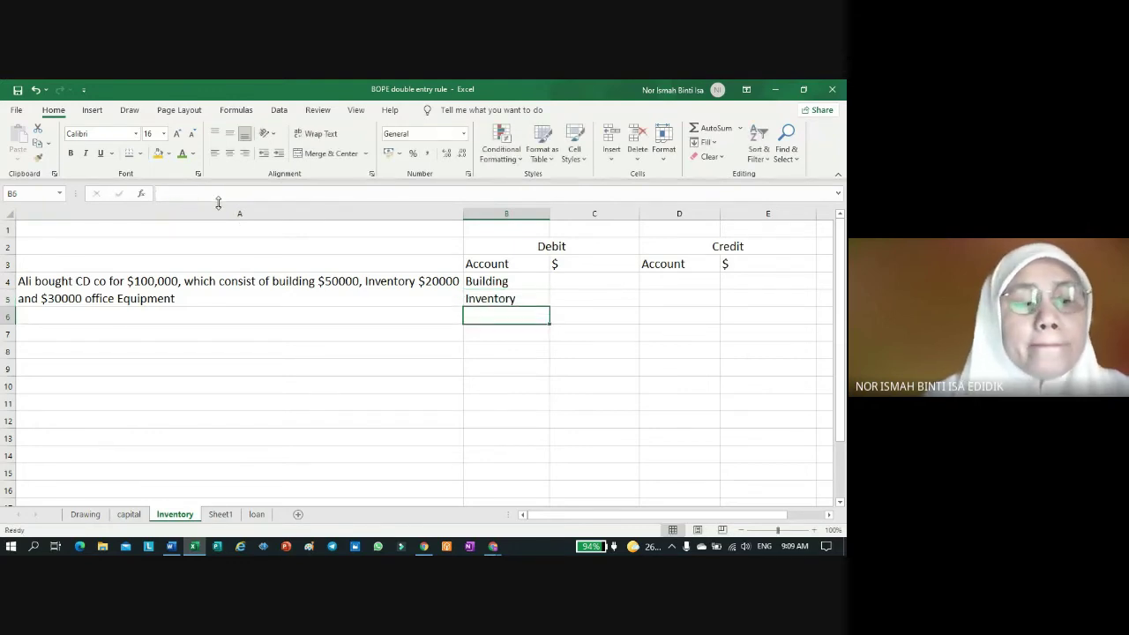
{"action": "left_click", "coordinate": [106, 304]}
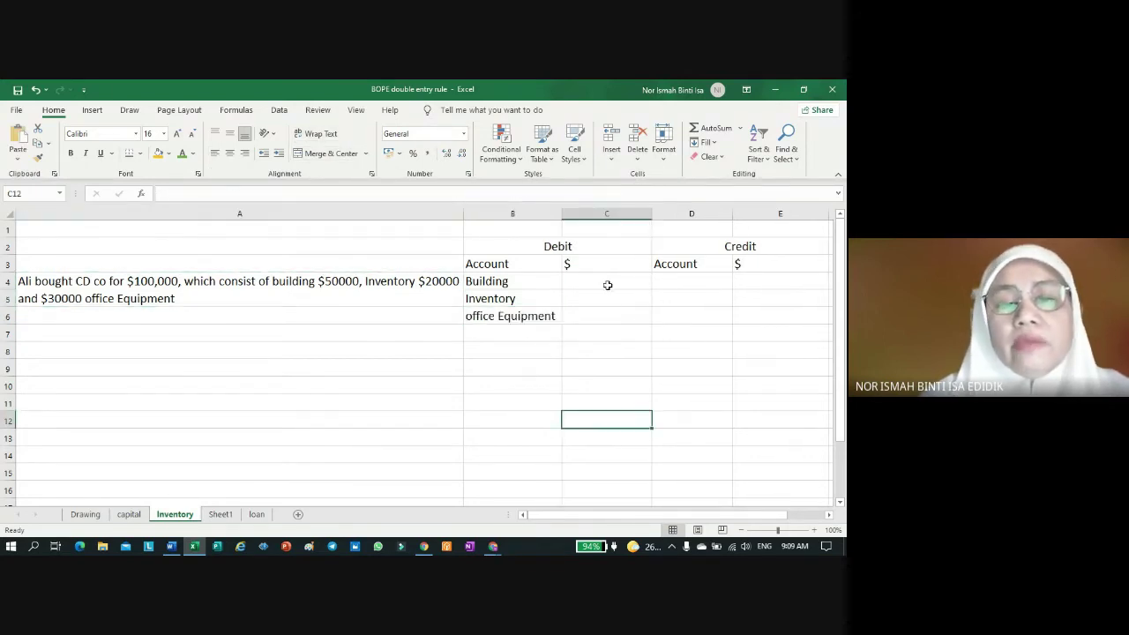
Step: Enter the debit amounts 50000 for Building in C4 and 20000 for Inventory in C5
{"action": "left_click", "coordinate": [605, 281]}
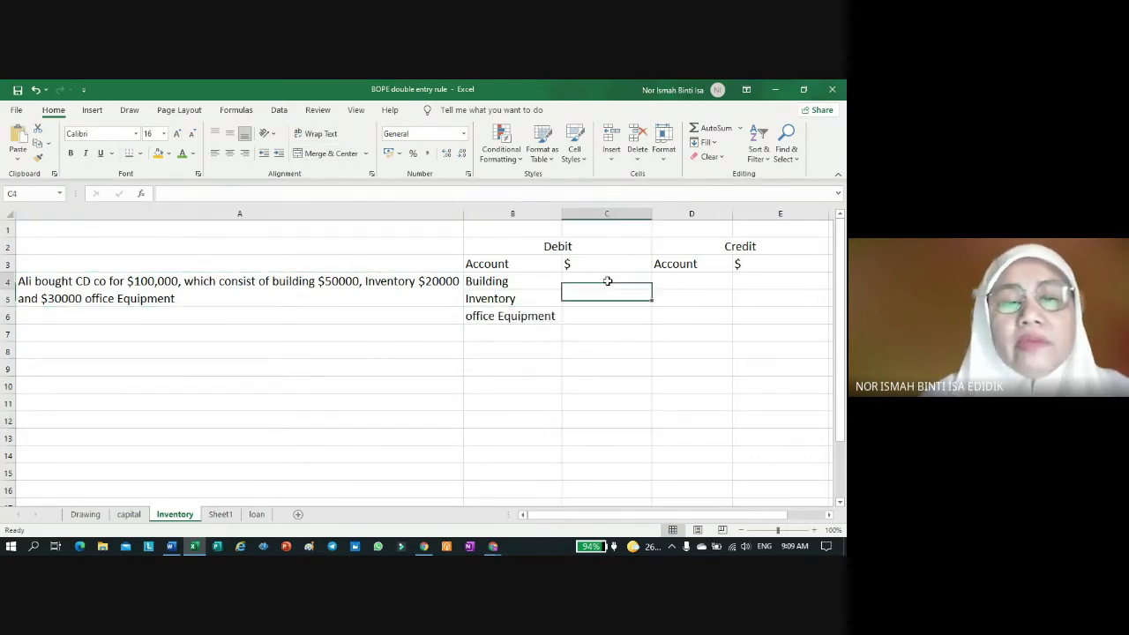
{"action": "type", "text": "50000"}
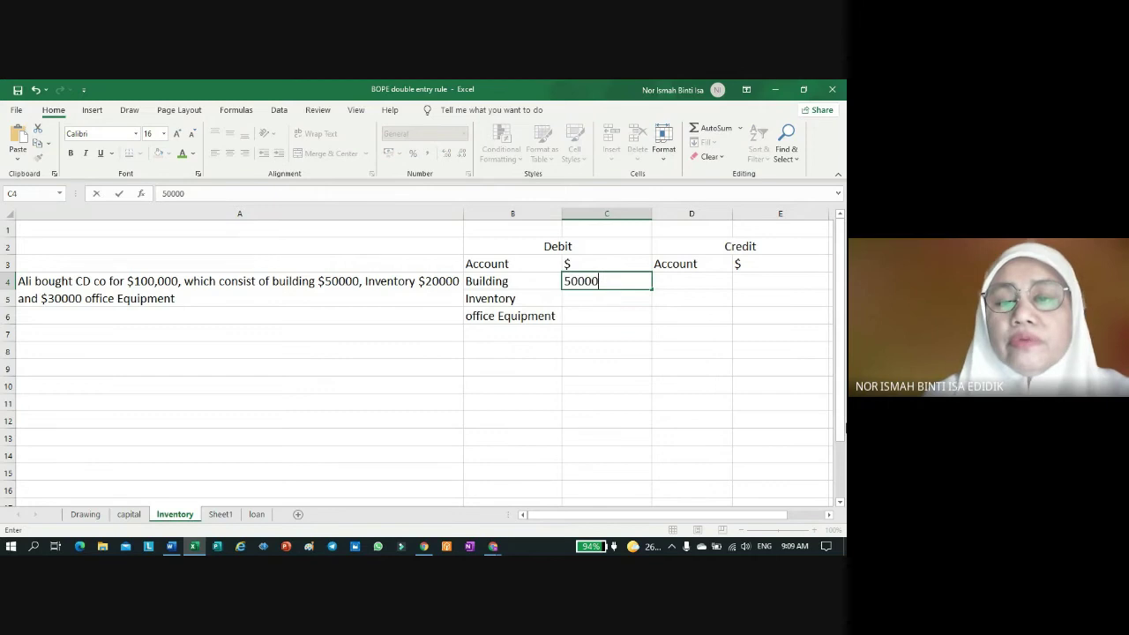
{"action": "key", "text": "Return"}
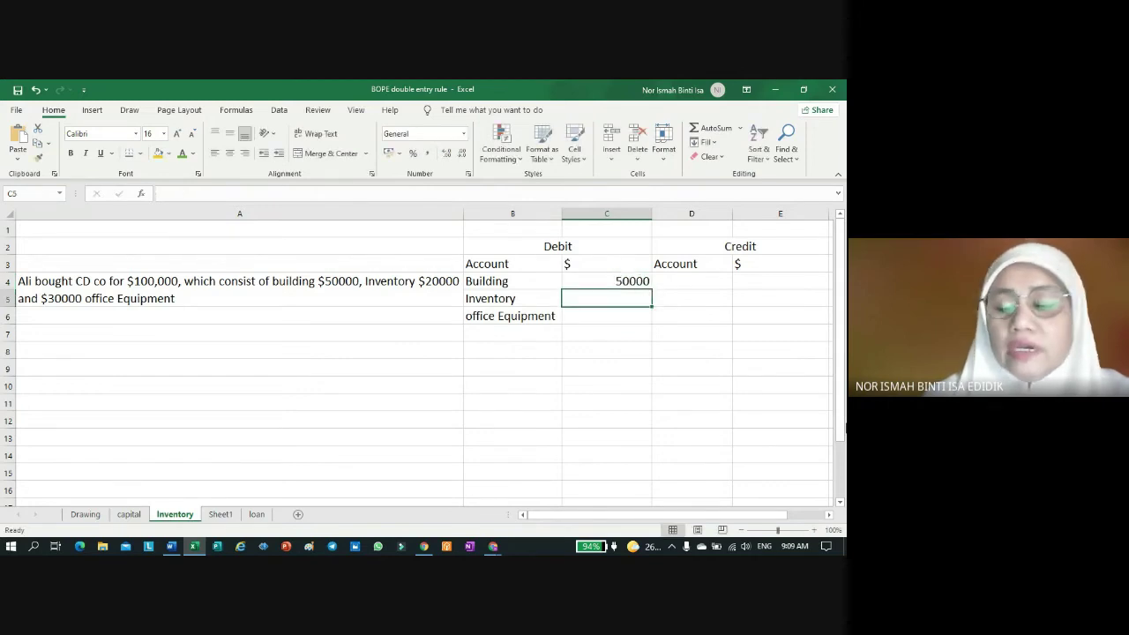
{"action": "type", "text": "20000"}
{"action": "key", "text": "Return"}
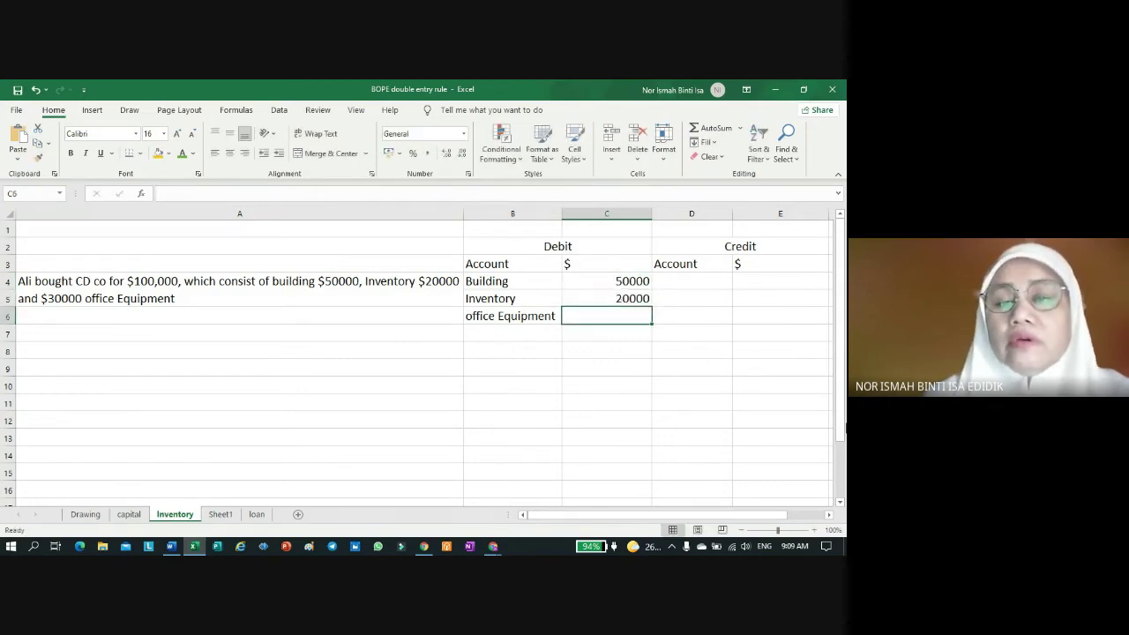
Step: Enter the debit amount 30000 for office Equipment in C6 and Capital as the credit account in D4
{"action": "type", "text": "30000"}
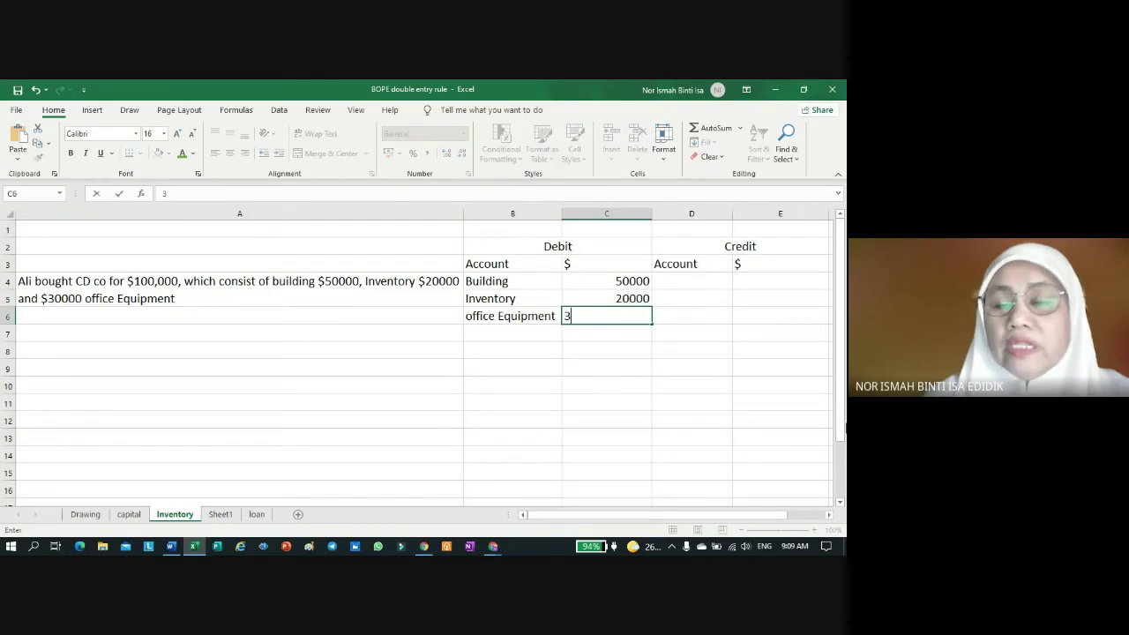
{"action": "key", "text": "Return"}
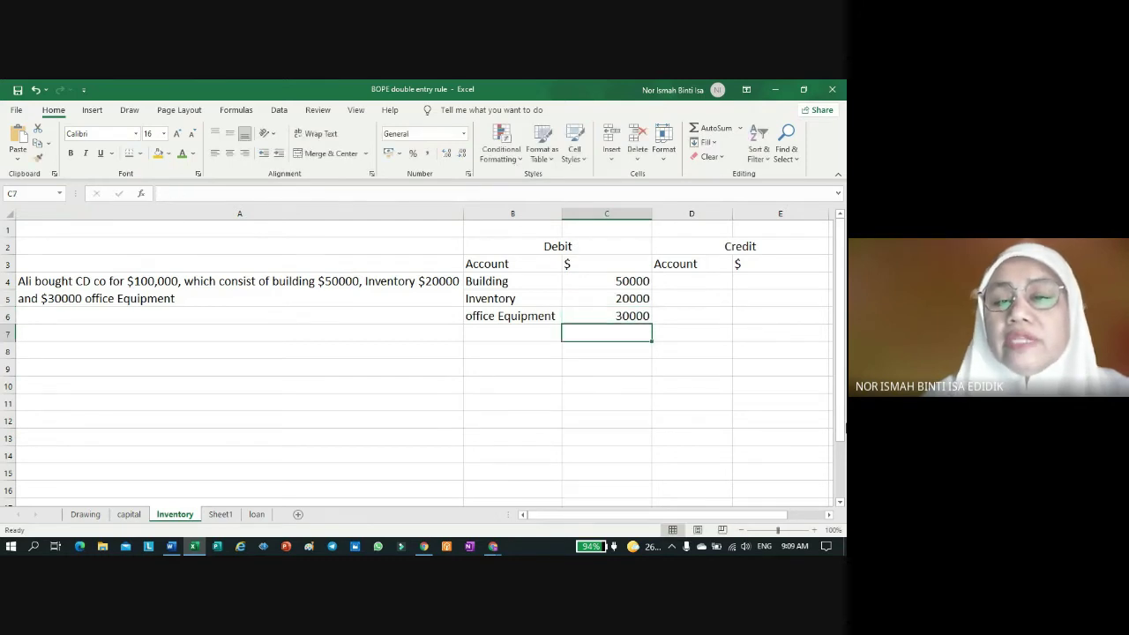
{"action": "left_click", "coordinate": [689, 283]}
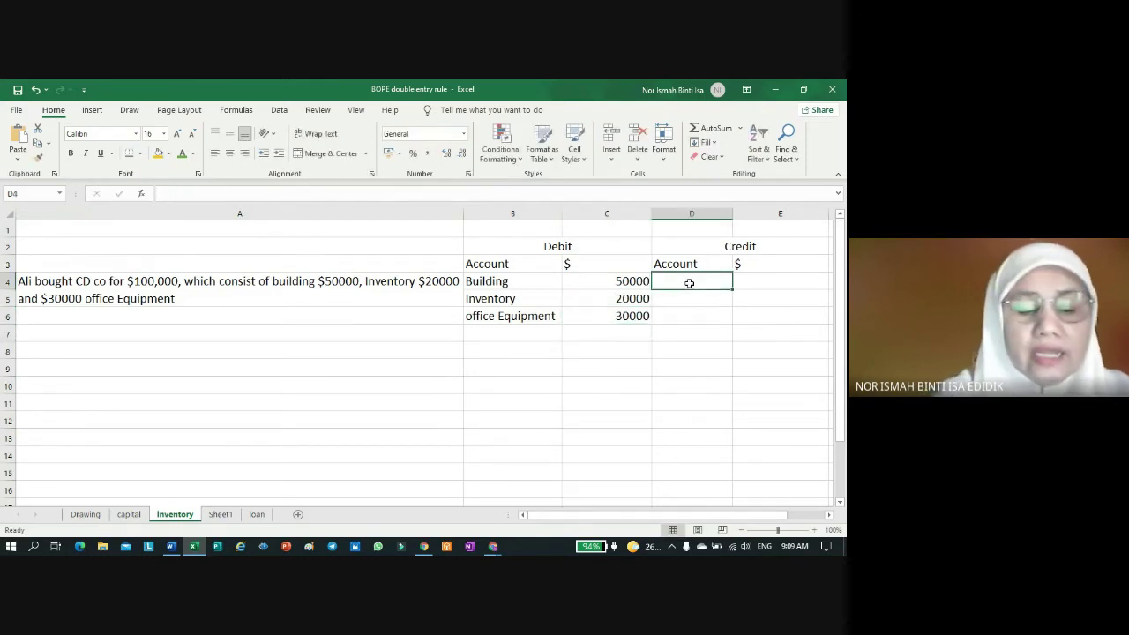
{"action": "type", "text": "Capi"}
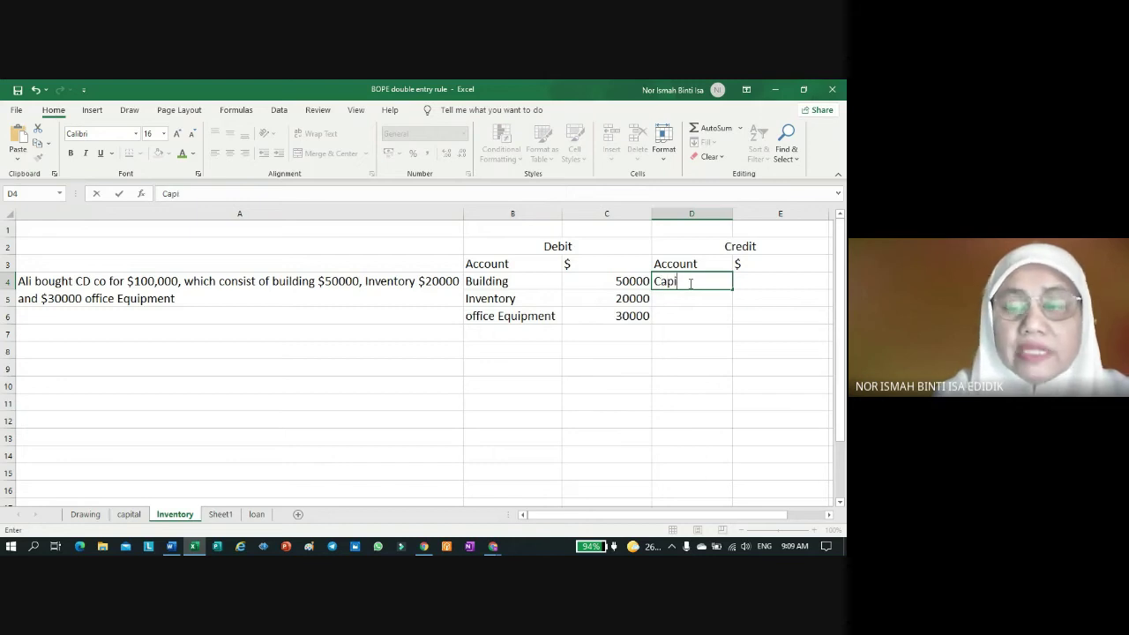
{"action": "type", "text": "tl"}
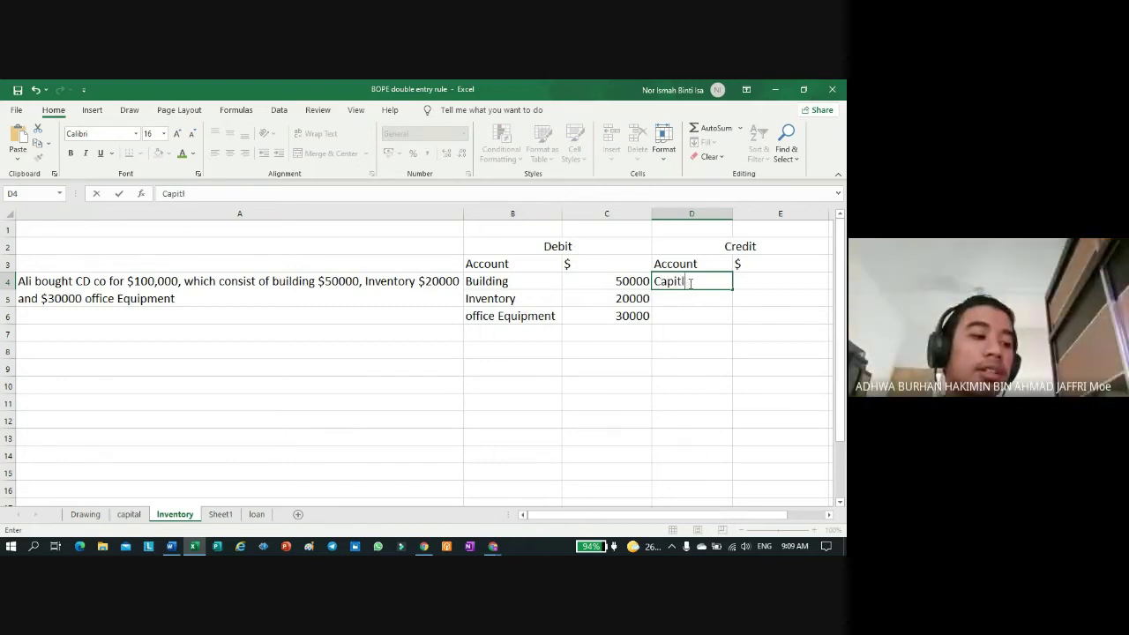
{"action": "key", "text": "BackSpace"}
{"action": "key", "text": "BackSpace"}
{"action": "type", "text": "tal"}
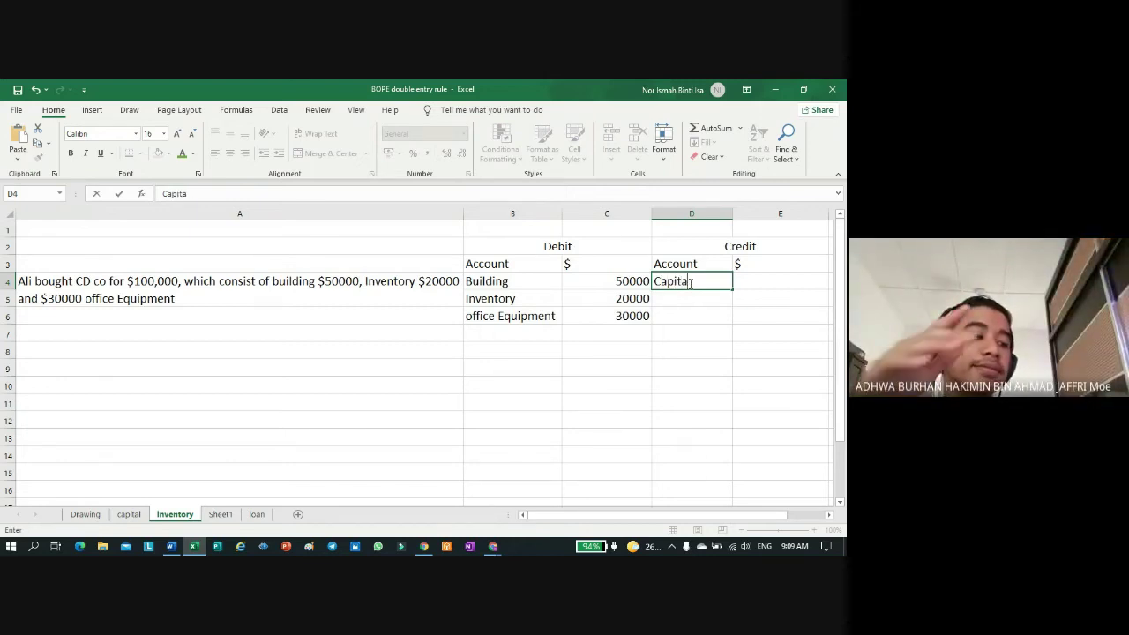
Step: Enter 100000 as the credit amount for Capital in E4
{"action": "left_click", "coordinate": [763, 282]}
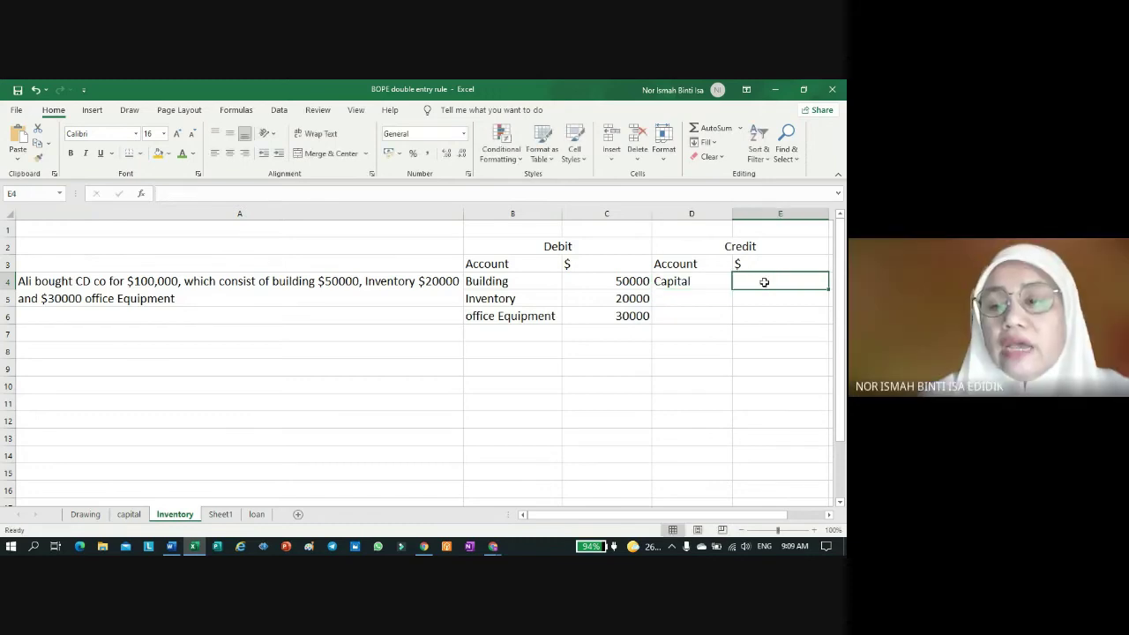
{"action": "type", "text": "100000"}
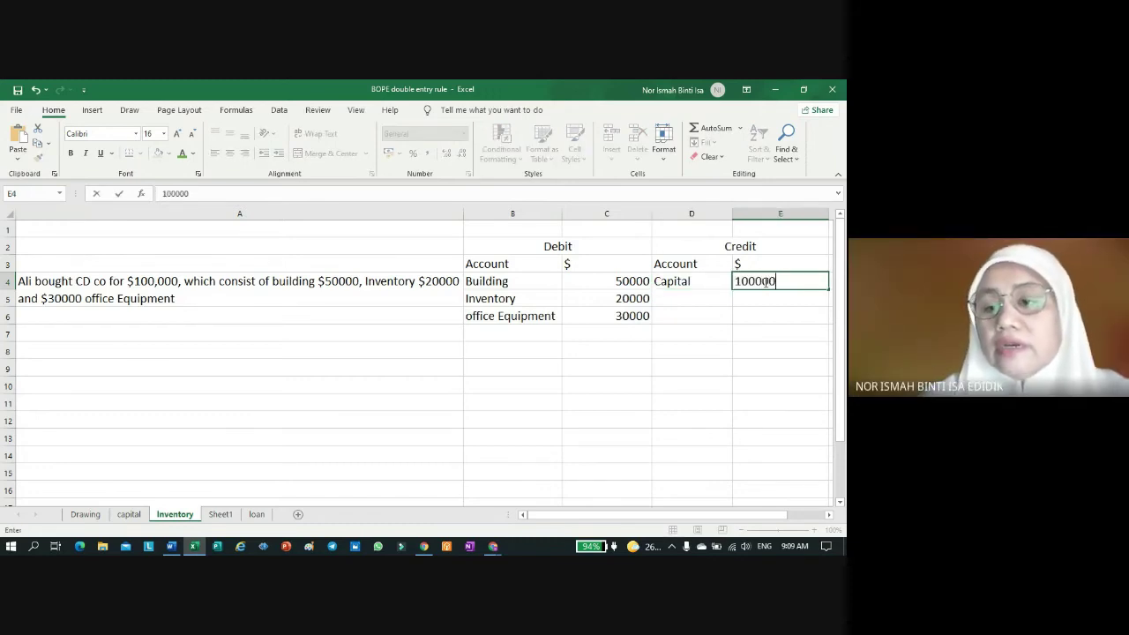
{"action": "left_click", "coordinate": [777, 379]}
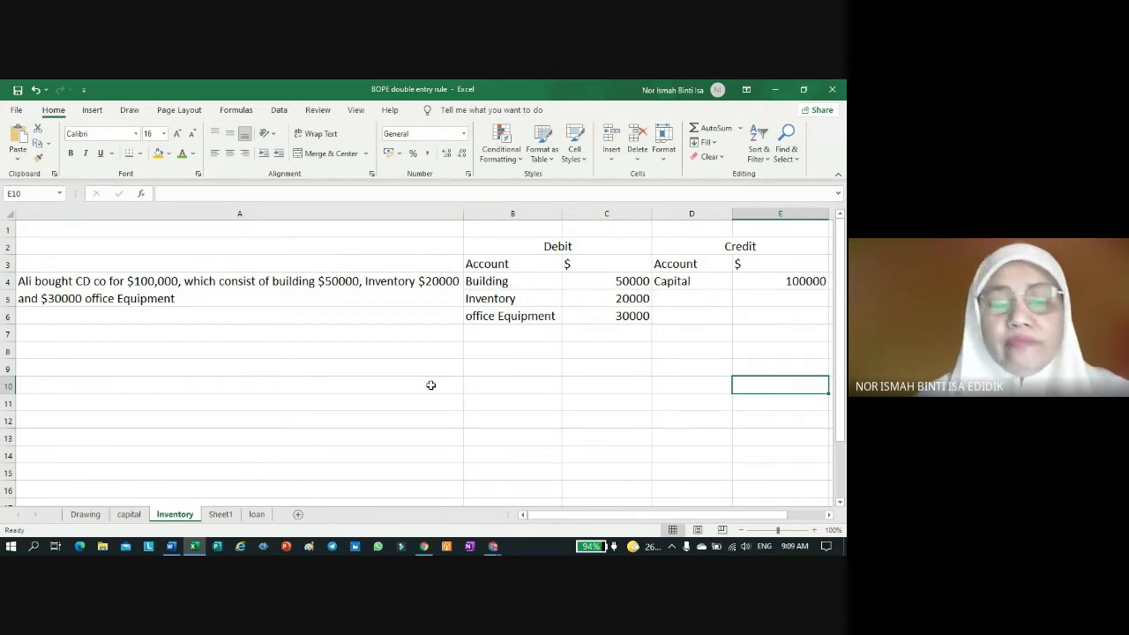
Step: Review the Capital ledger account on the capital sheet and return to the Inventory sheet
{"action": "left_click", "coordinate": [129, 514]}
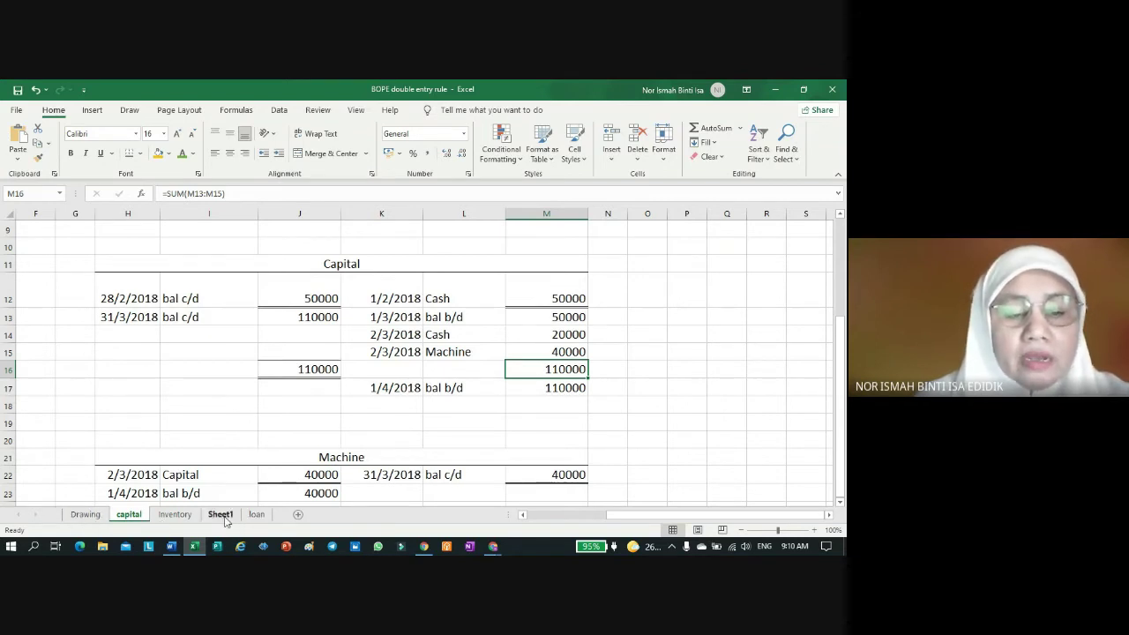
{"action": "left_click", "coordinate": [181, 516]}
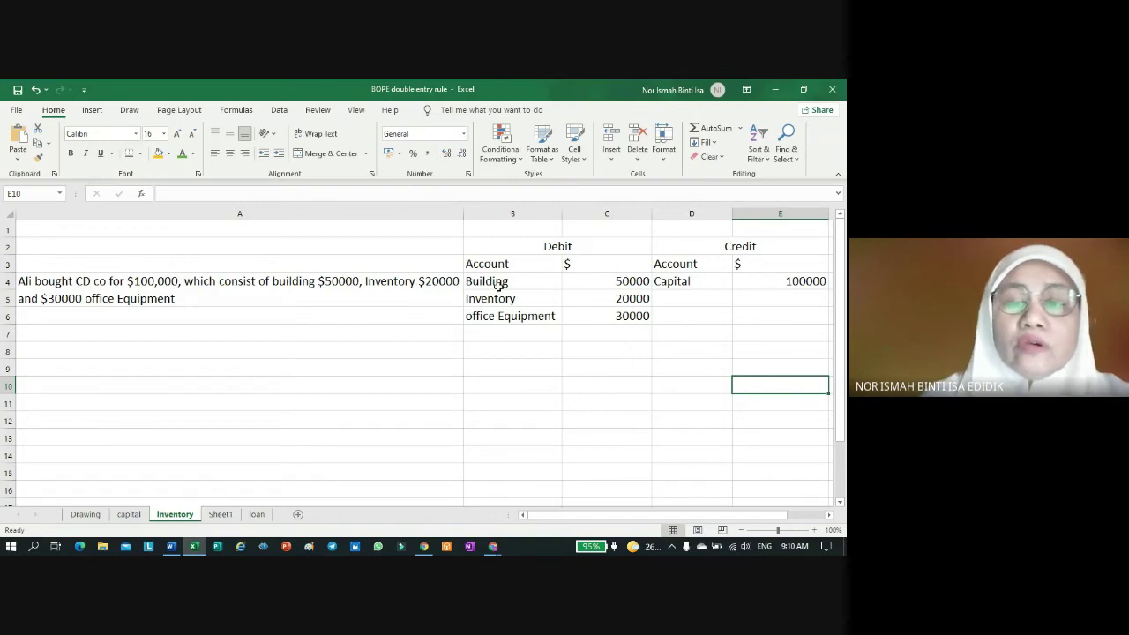
{"action": "left_click", "coordinate": [576, 433]}
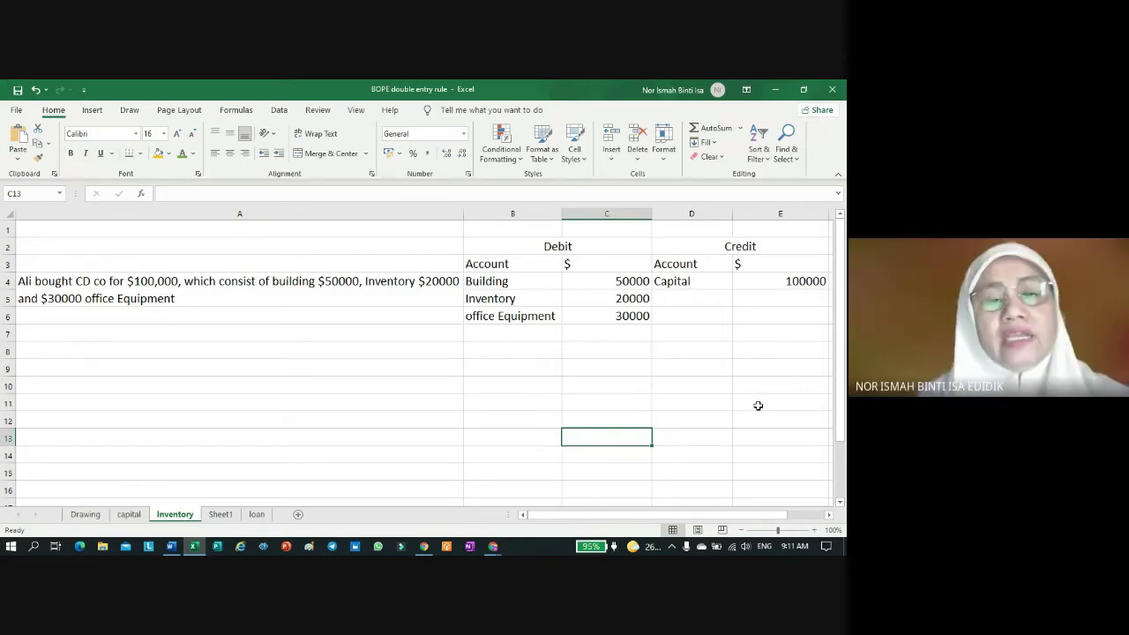
{"action": "left_click", "coordinate": [73, 366]}
{"action": "type", "text": "Dr Invent"}
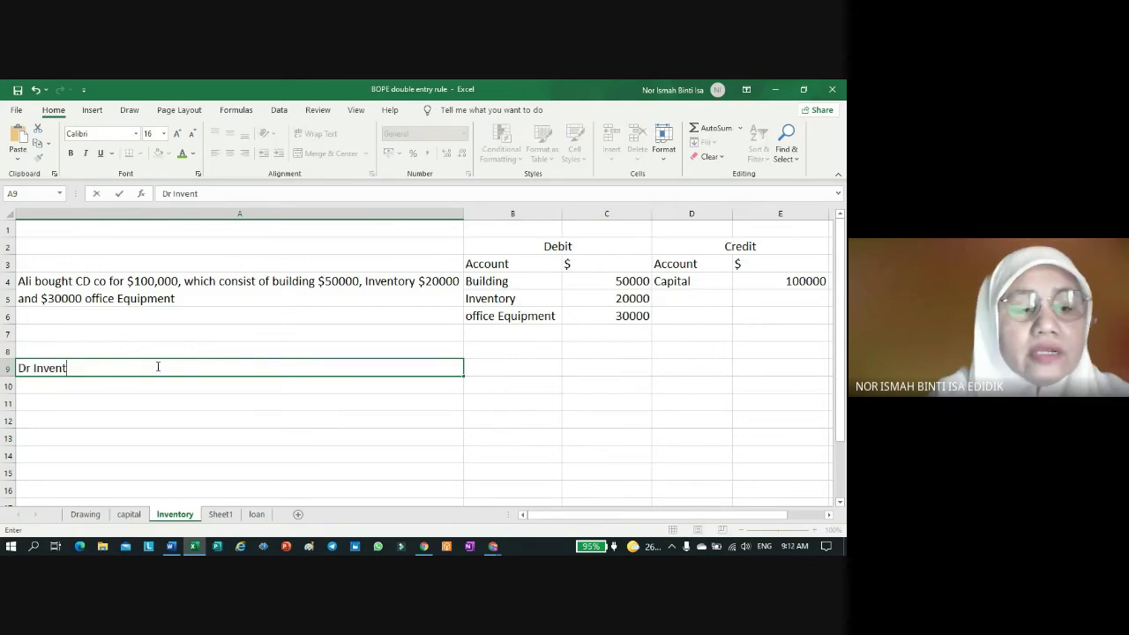
{"action": "key", "text": "BackSpace"}
{"action": "key", "text": "BackSpace"}
{"action": "key", "text": "BackSpace"}
{"action": "key", "text": "BackSpace"}
{"action": "key", "text": "BackSpace"}
{"action": "key", "text": "BackSpace"}
{"action": "key", "text": "BackSpace"}
{"action": "key", "text": "BackSpace"}
{"action": "key", "text": "BackSpace"}
Step: Enter the transaction description "Closing inventory valued at $60000" in A9
{"action": "type", "text": "Cl"}
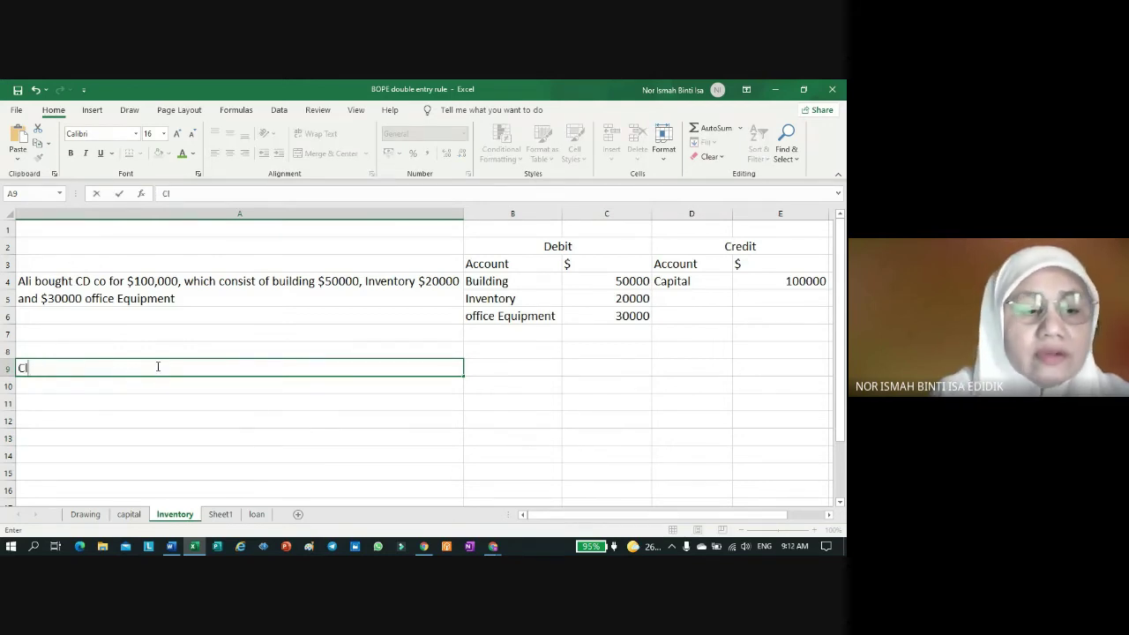
{"action": "type", "text": "osing inventory valued at $"}
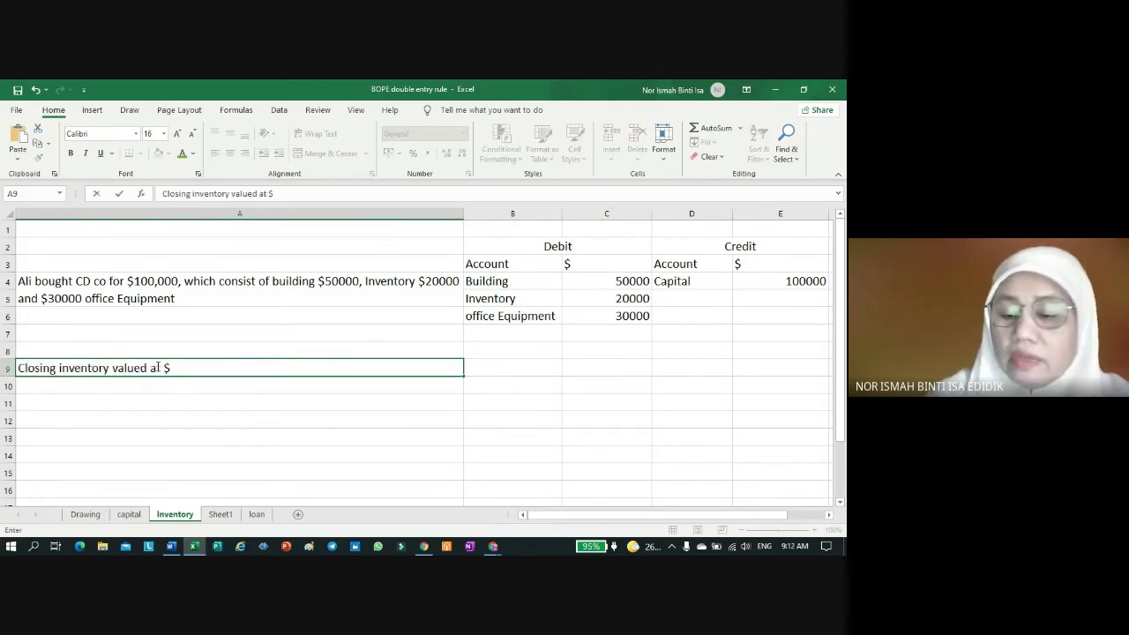
{"action": "type", "text": "60000"}
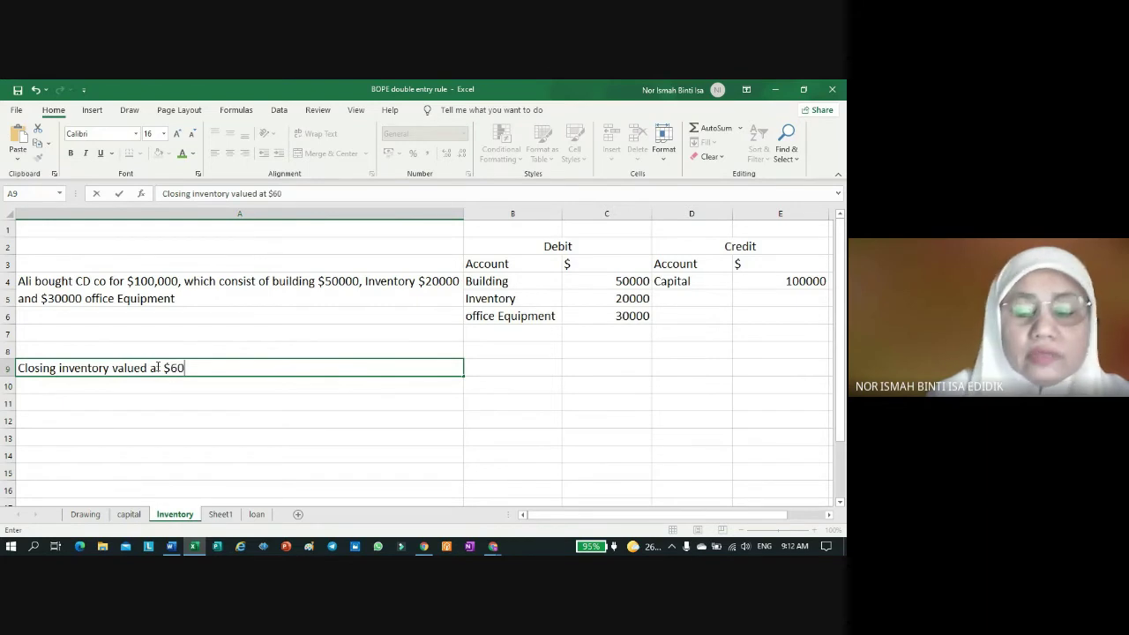
{"action": "left_click", "coordinate": [212, 417]}
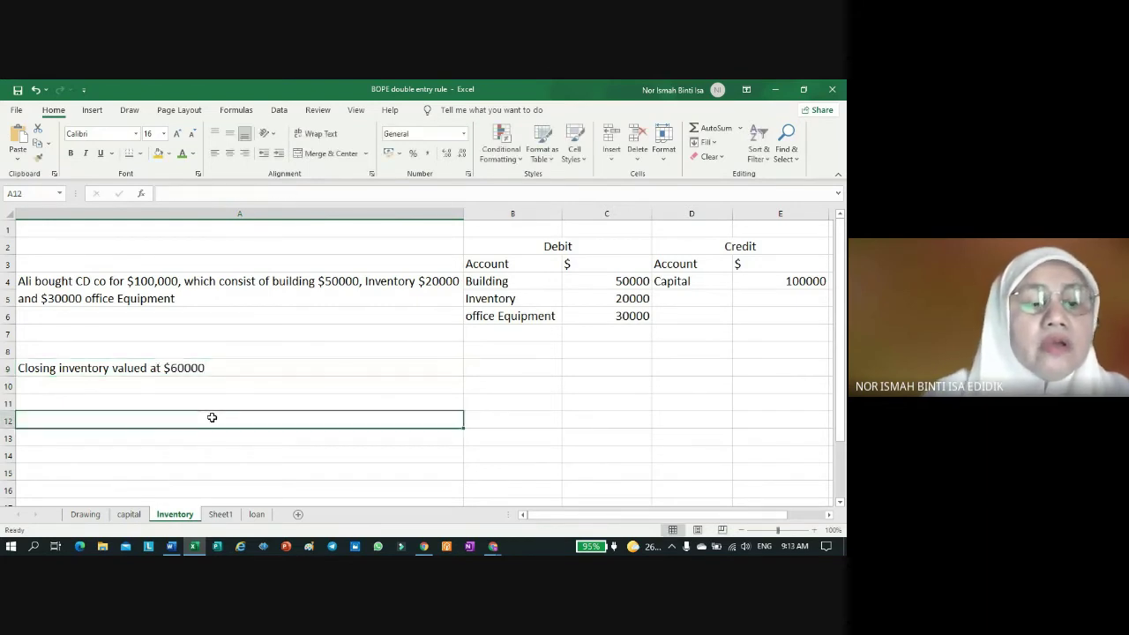
Step: Enter Inventory as the debit account in B9 and Cost of Sales as the credit account in D9
{"action": "left_click", "coordinate": [503, 371]}
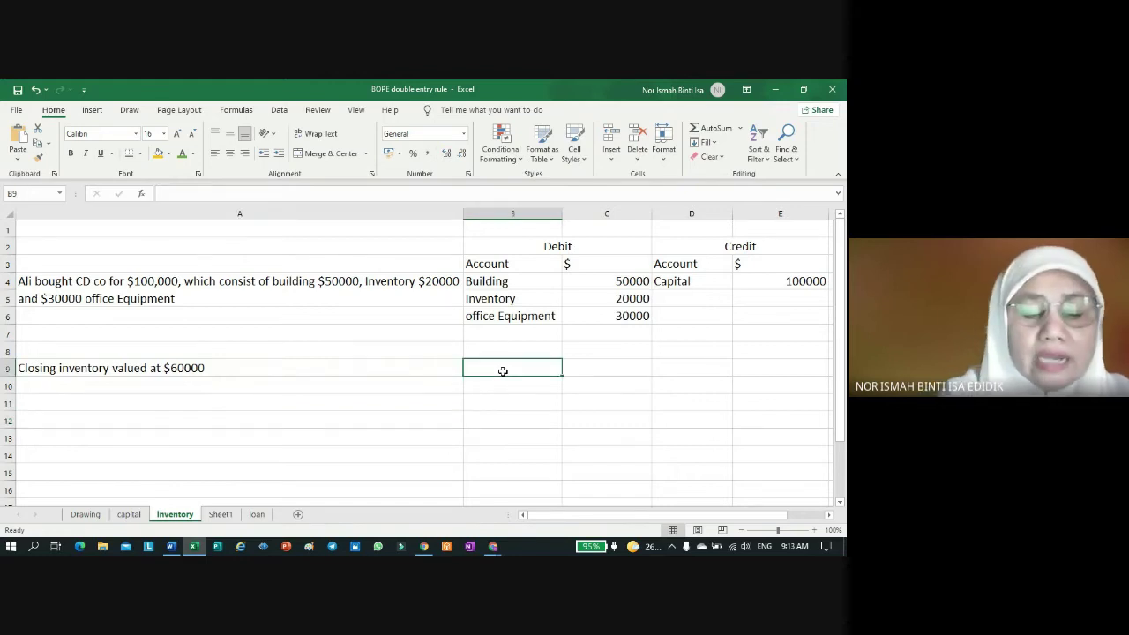
{"action": "type", "text": "Inve"}
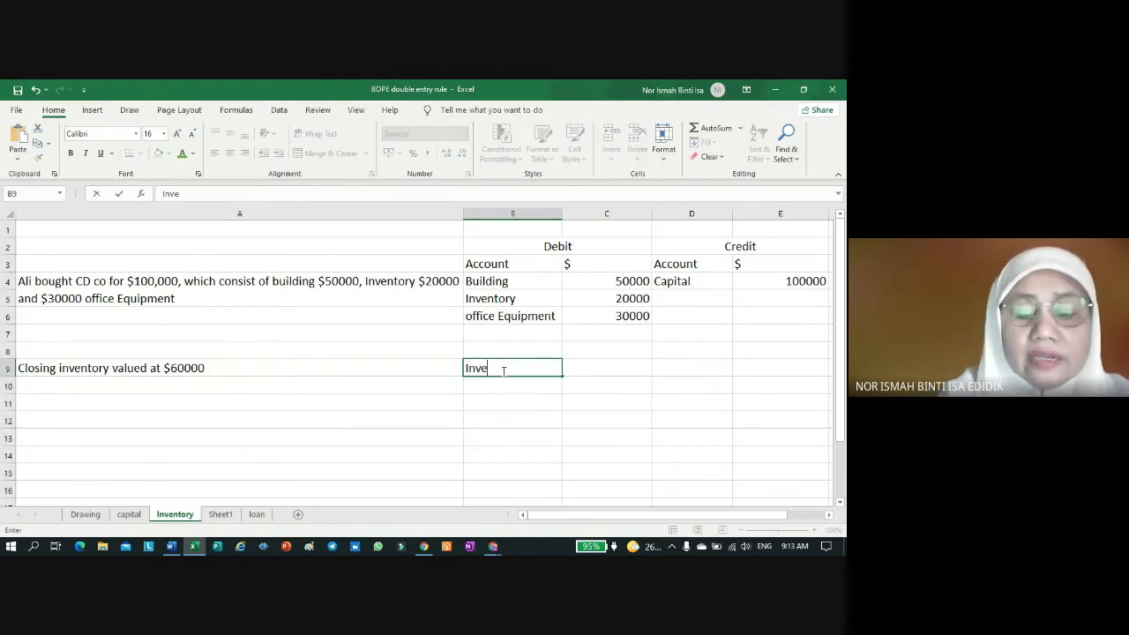
{"action": "type", "text": "ntory"}
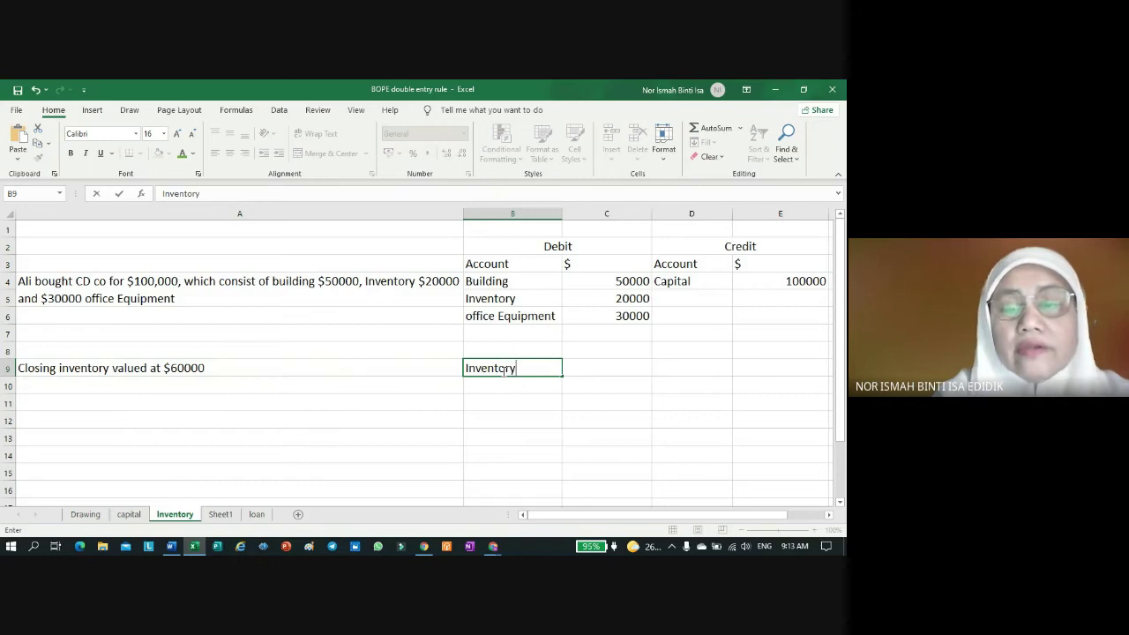
{"action": "left_click", "coordinate": [691, 371]}
{"action": "type", "text": "Cost of Sales"}
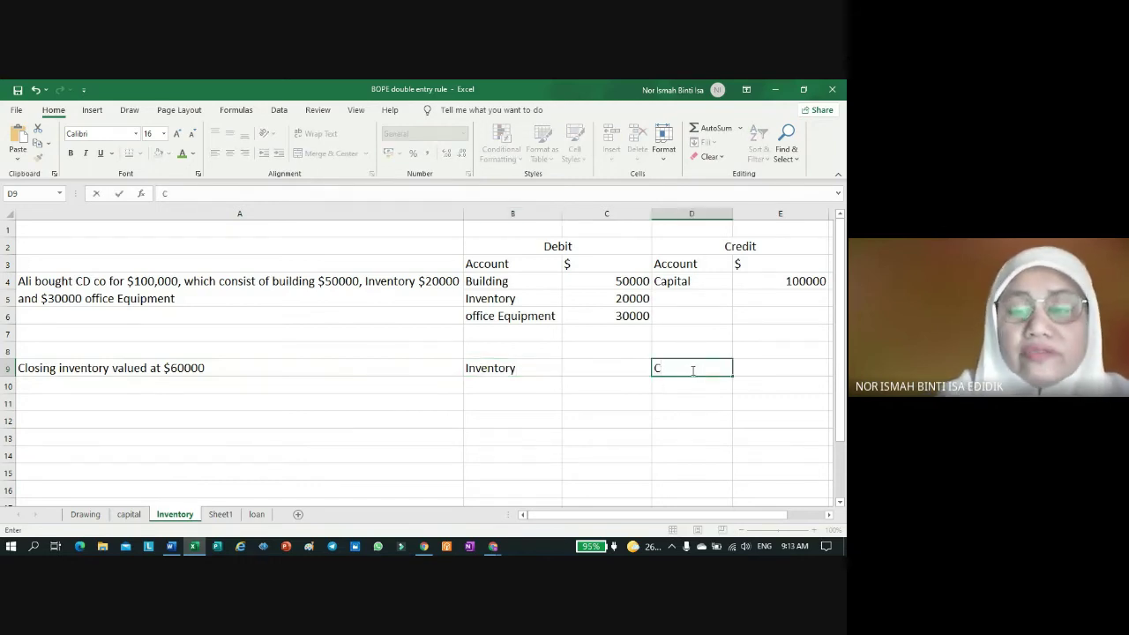
Step: Enter 60000 as both the debit amount in C9 and the credit amount in E9
{"action": "left_click", "coordinate": [618, 371]}
{"action": "type", "text": "60000"}
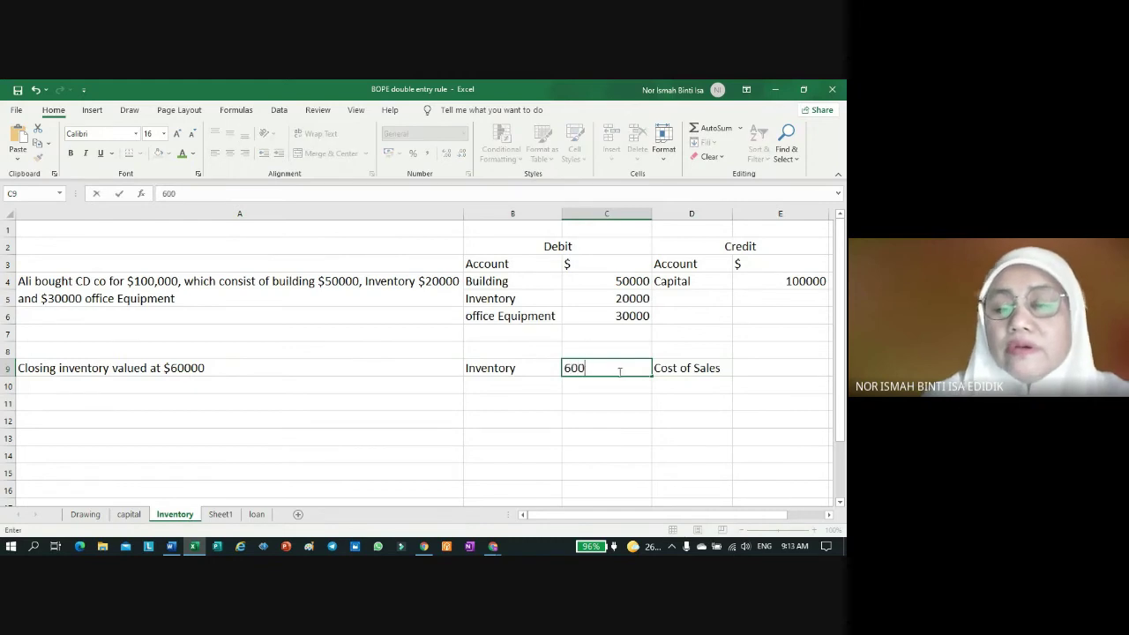
{"action": "left_click", "coordinate": [756, 369]}
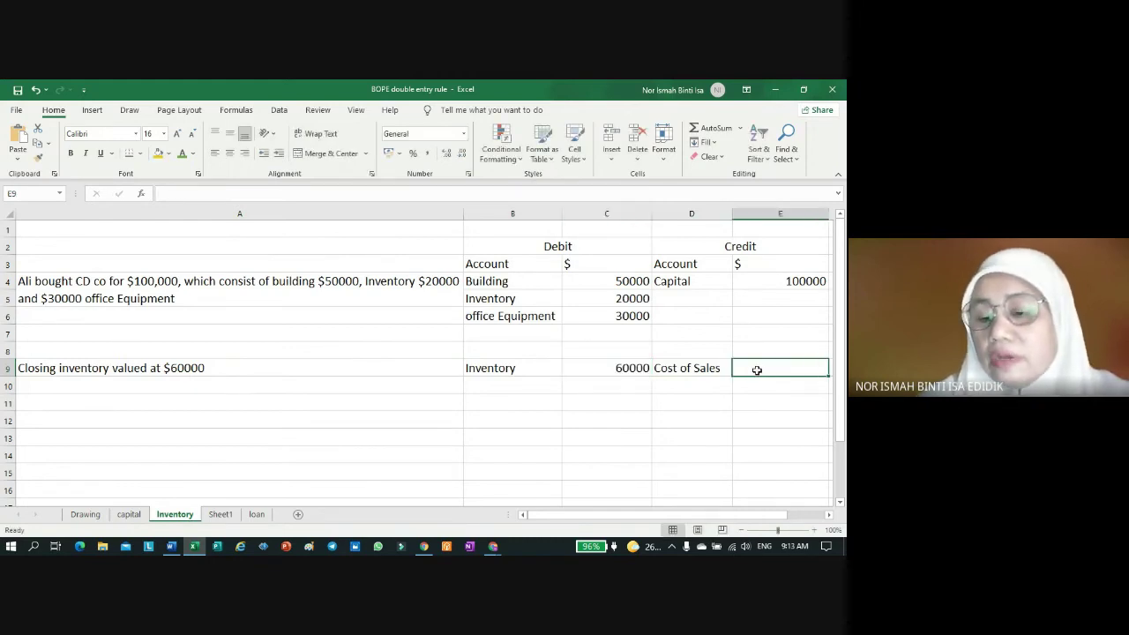
{"action": "type", "text": "60000"}
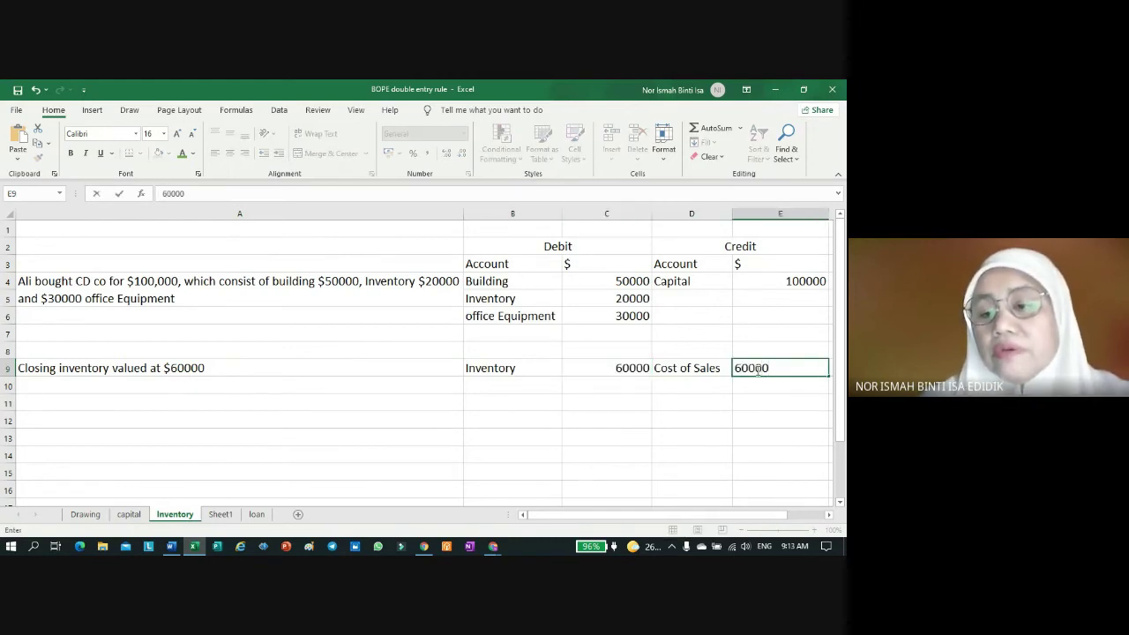
{"action": "key", "text": "Return"}
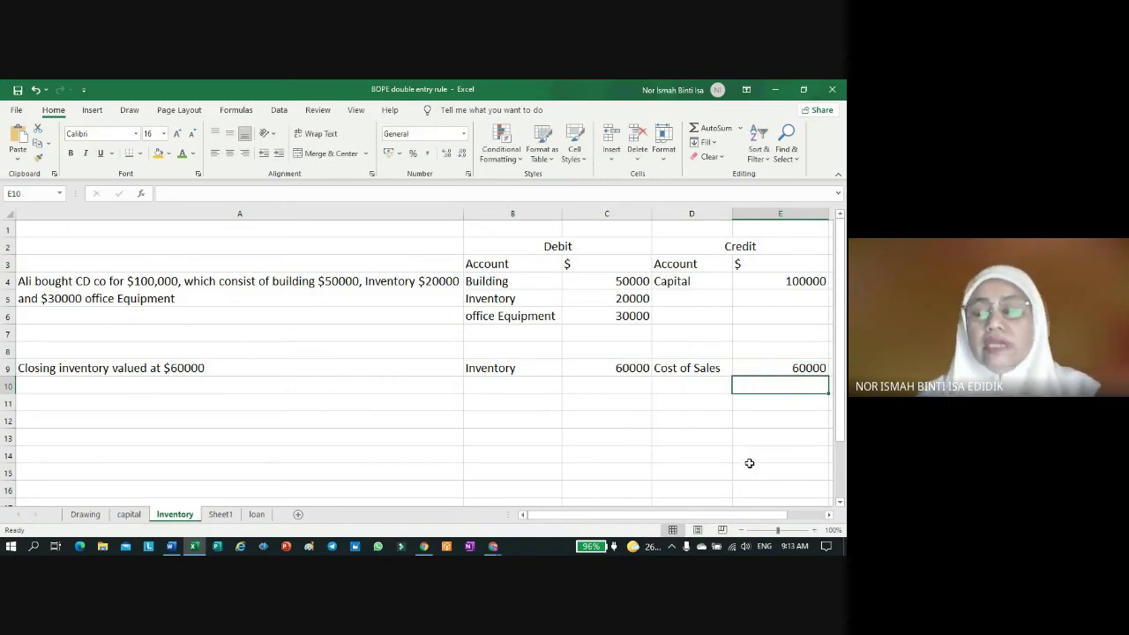
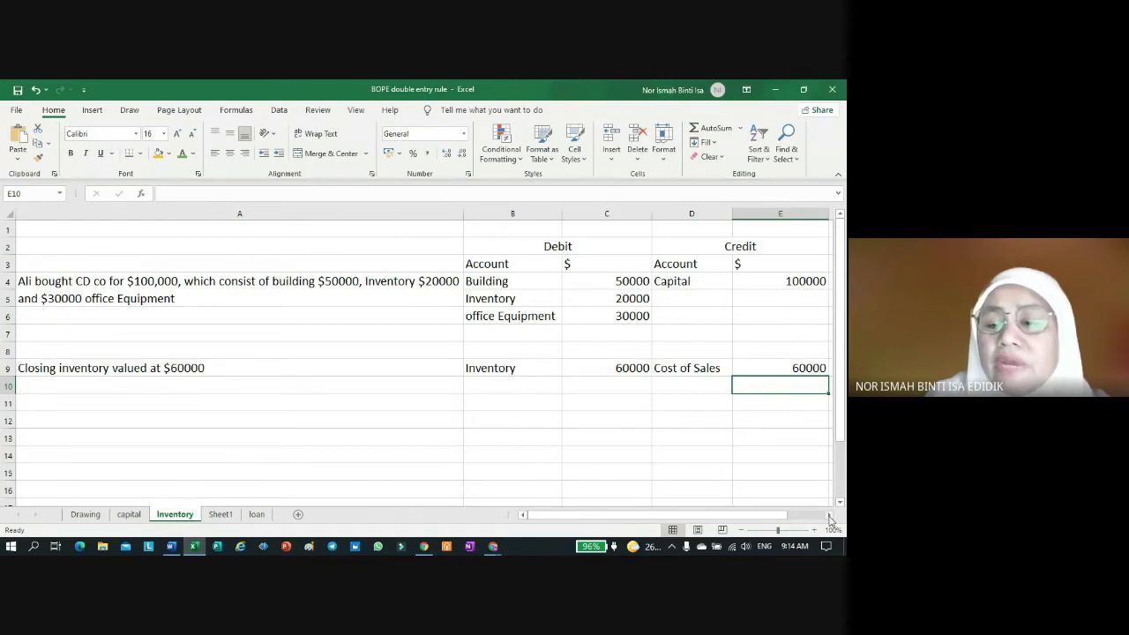
Step: Widen columns G to L beside the credit entries to make room for a ledger account
{"action": "left_click", "coordinate": [829, 518]}
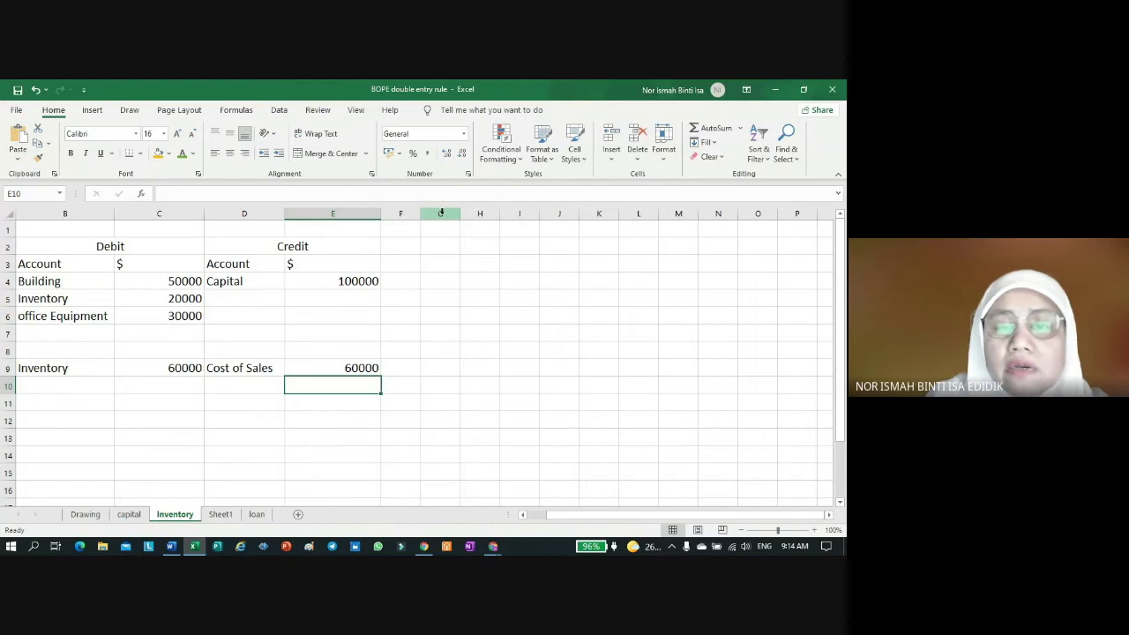
{"action": "left_click_drag", "start_coordinate": [441, 214], "coordinate": [708, 223]}
{"action": "left_click", "coordinate": [726, 319]}
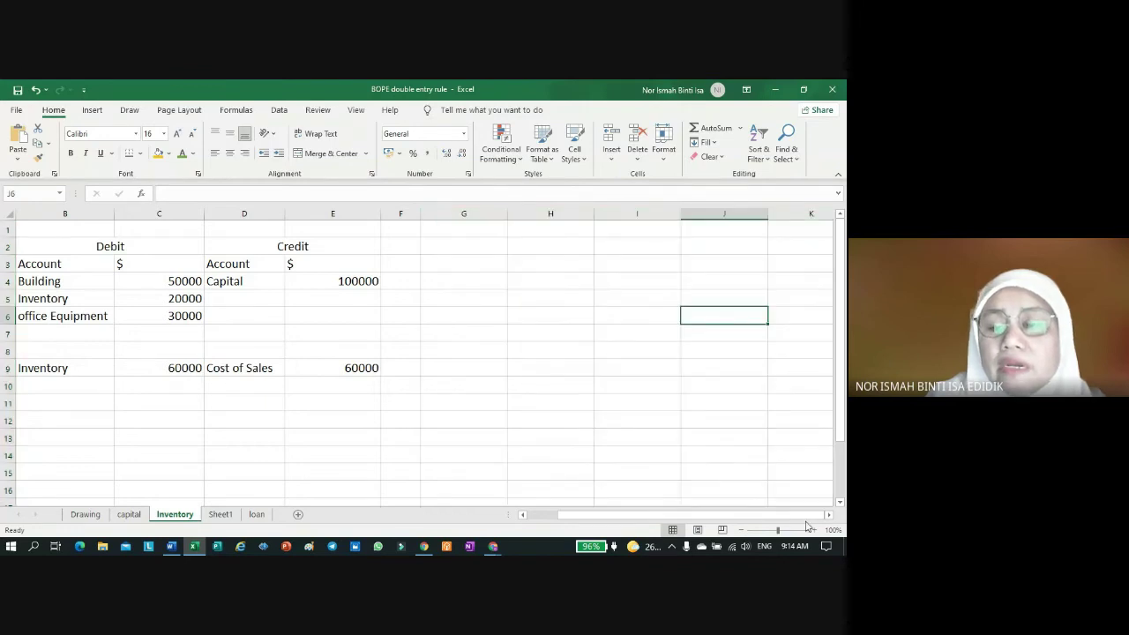
Step: Merge and center G9:K9 and enter Inventory as the ledger account heading
{"action": "left_click", "coordinate": [831, 514]}
{"action": "left_click", "coordinate": [831, 514]}
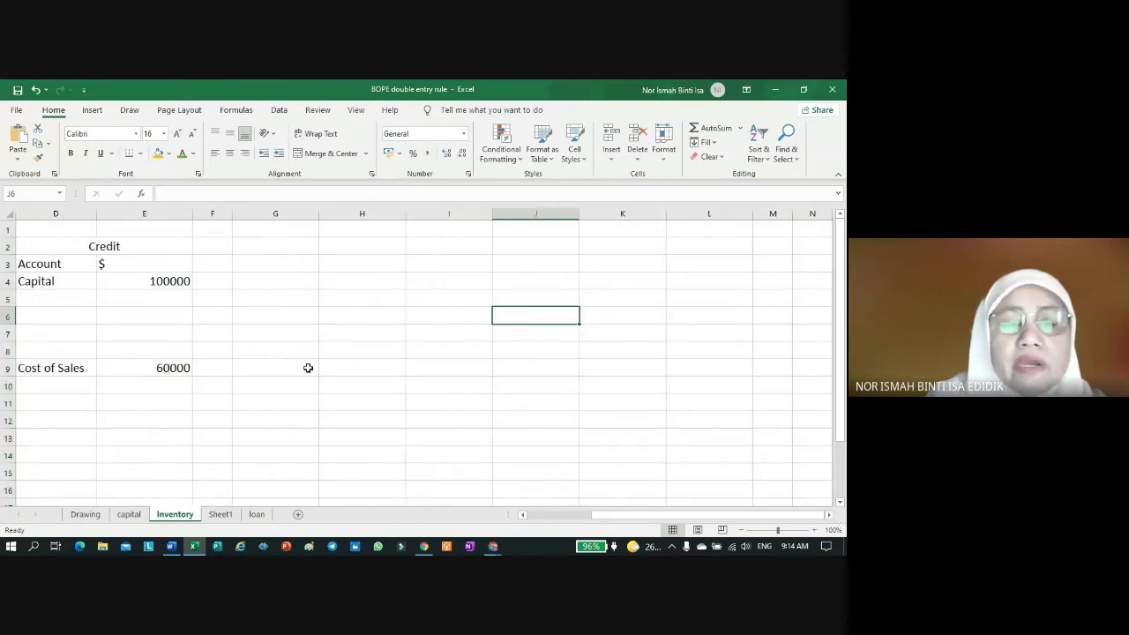
{"action": "left_click_drag", "start_coordinate": [308, 368], "coordinate": [627, 371]}
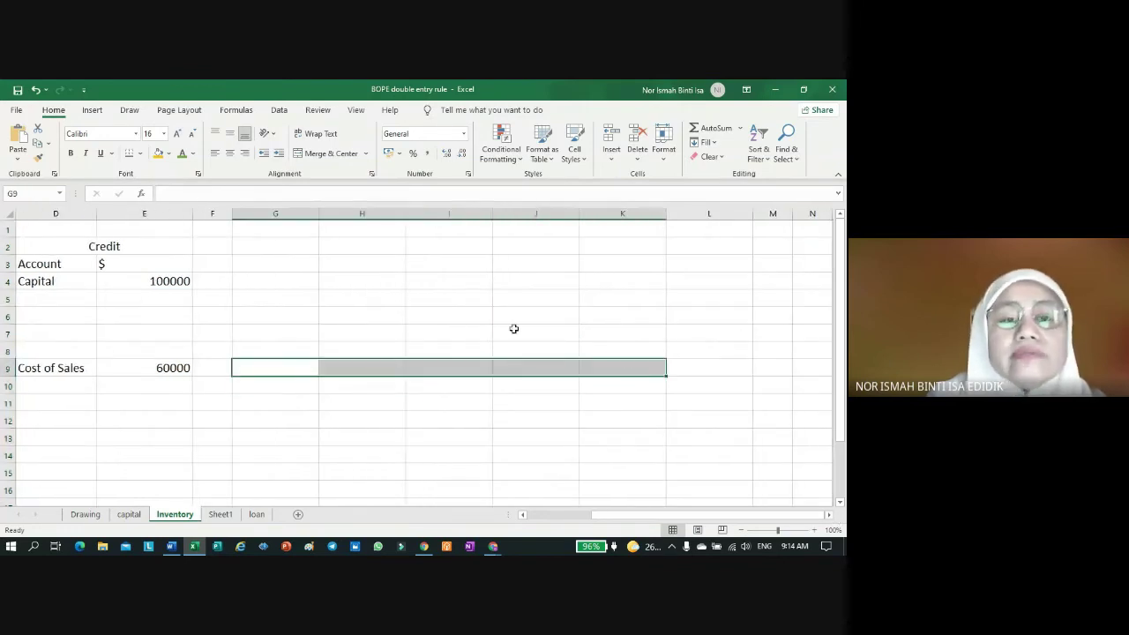
{"action": "type", "text": "Inventory"}
{"action": "left_click", "coordinate": [483, 425]}
Step: Enter the debit line of the Inventory account in G10:I10 as 31/12/2018, COS and 60000
{"action": "left_click", "coordinate": [276, 388]}
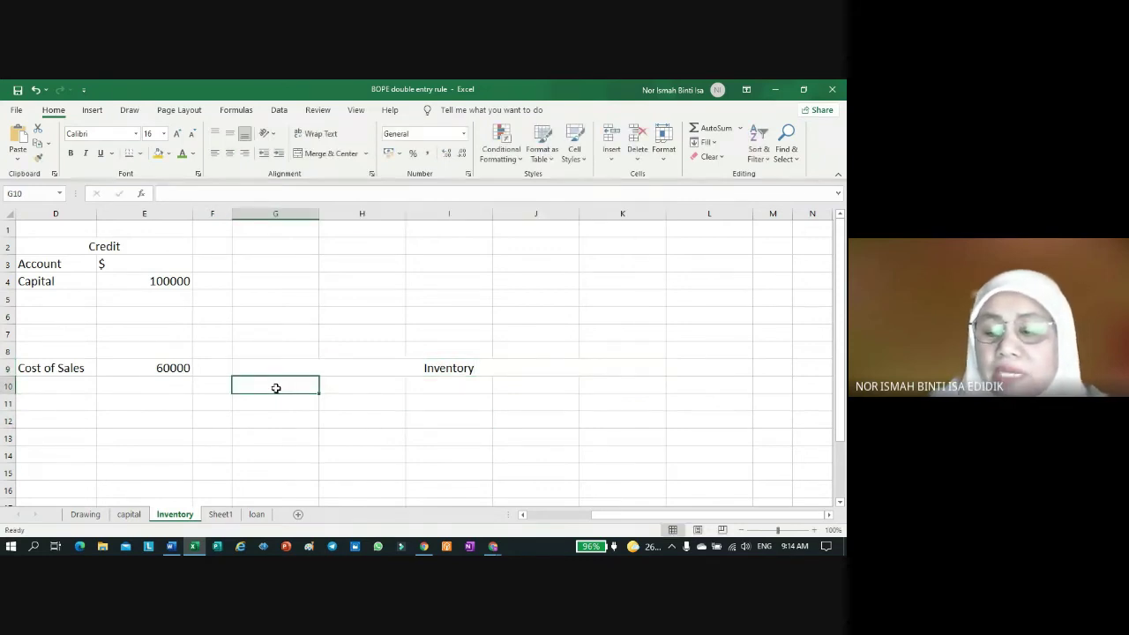
{"action": "type", "text": "31/12/2018"}
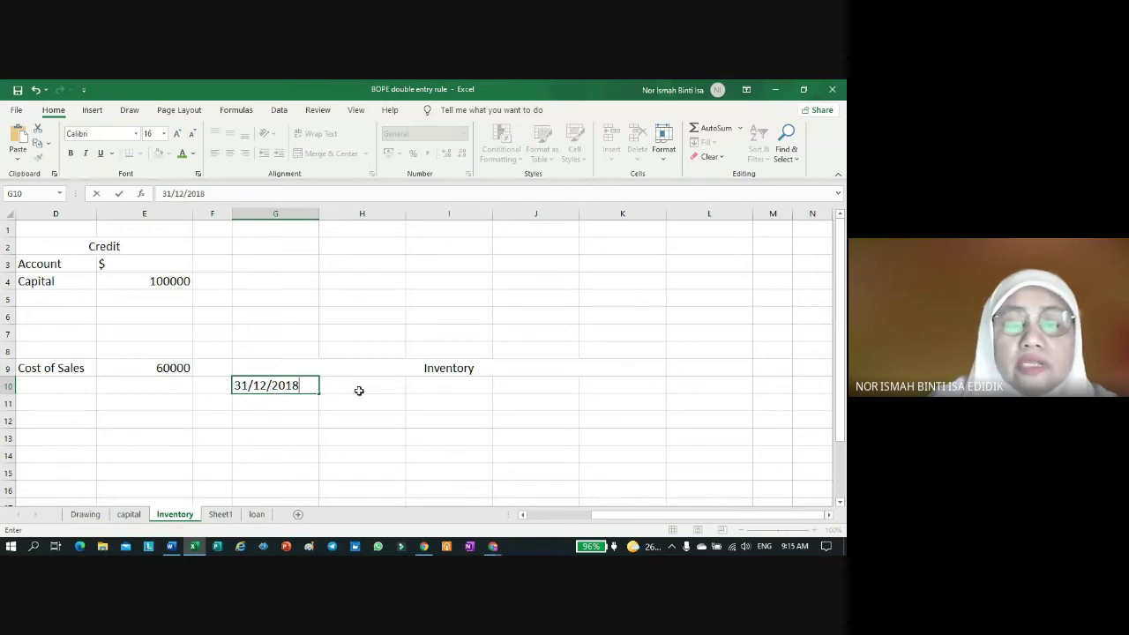
{"action": "left_click", "coordinate": [363, 388]}
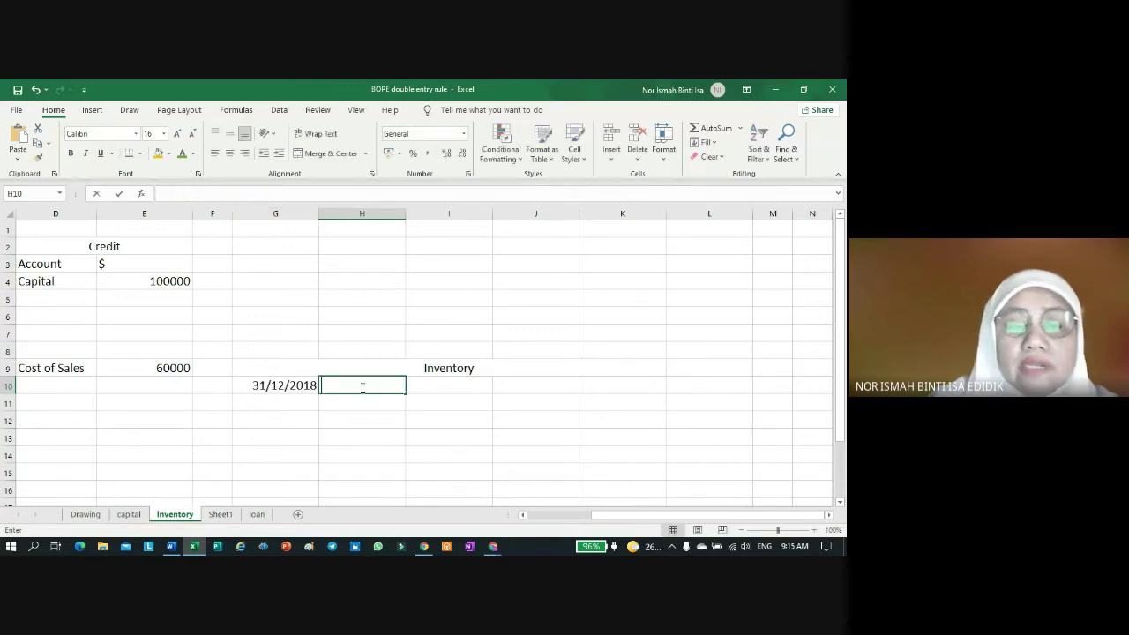
{"action": "type", "text": "CO"}
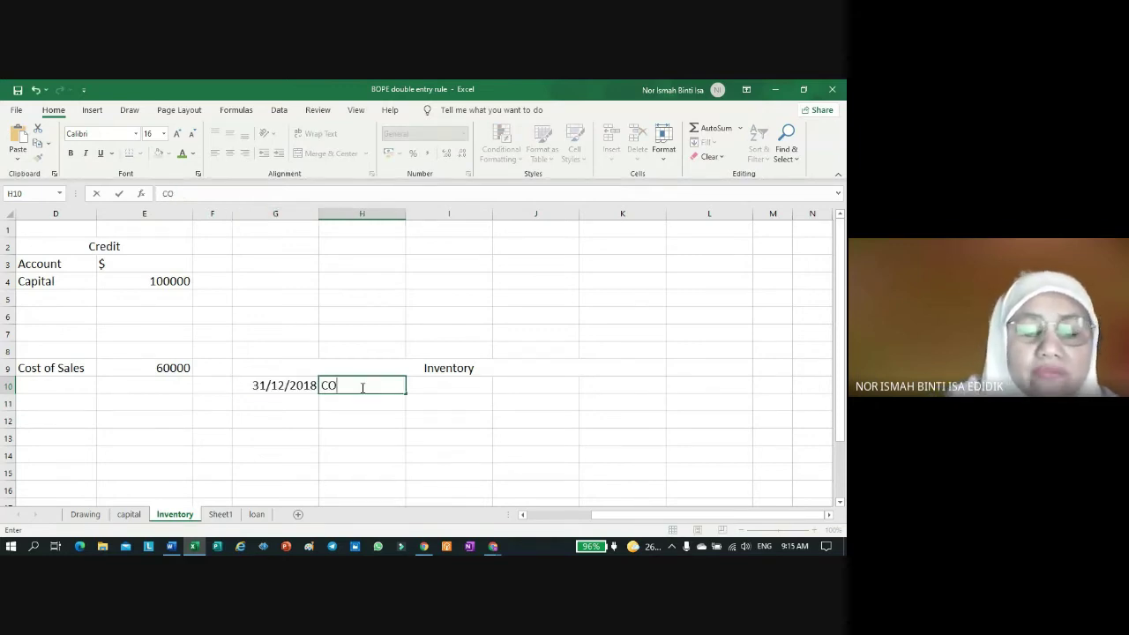
{"action": "type", "text": "S"}
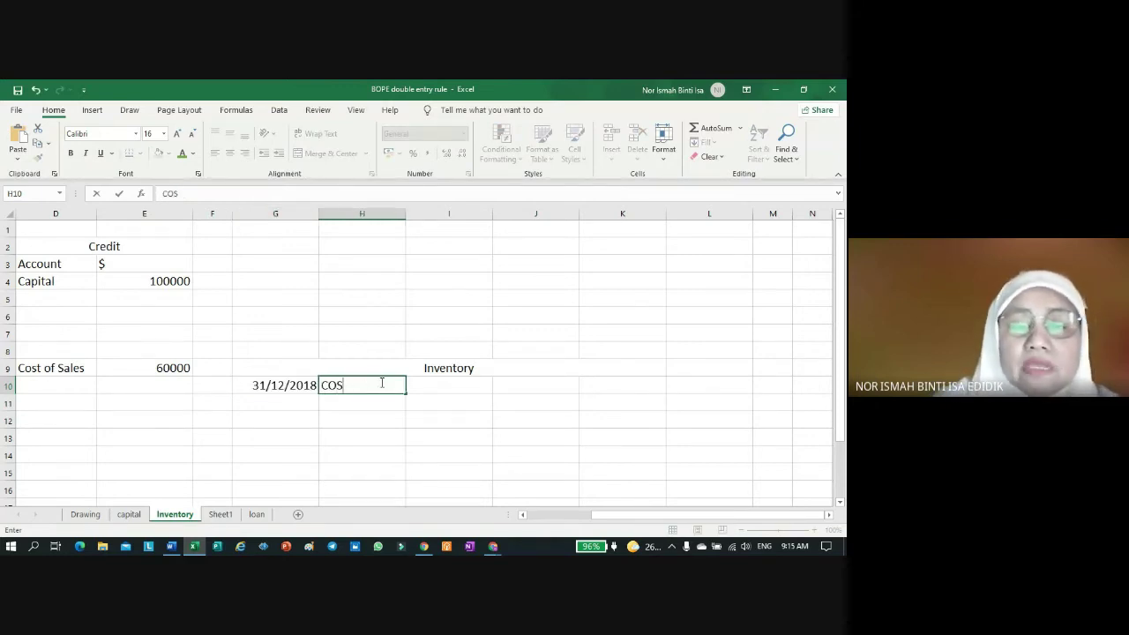
{"action": "left_click", "coordinate": [459, 385]}
{"action": "type", "text": "60000"}
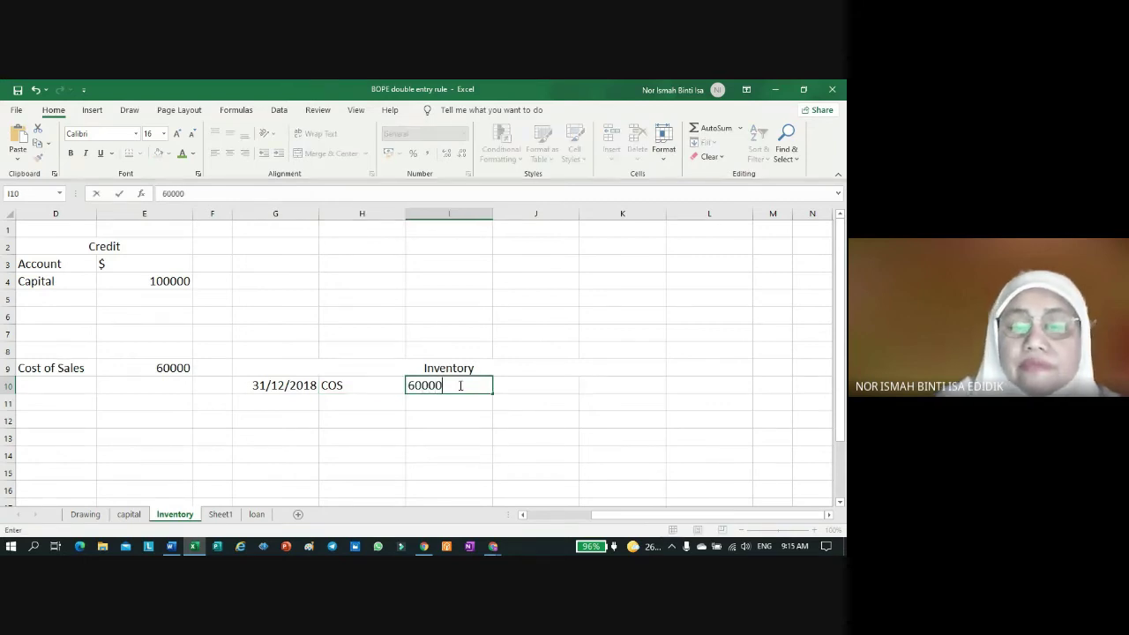
{"action": "left_click", "coordinate": [470, 432]}
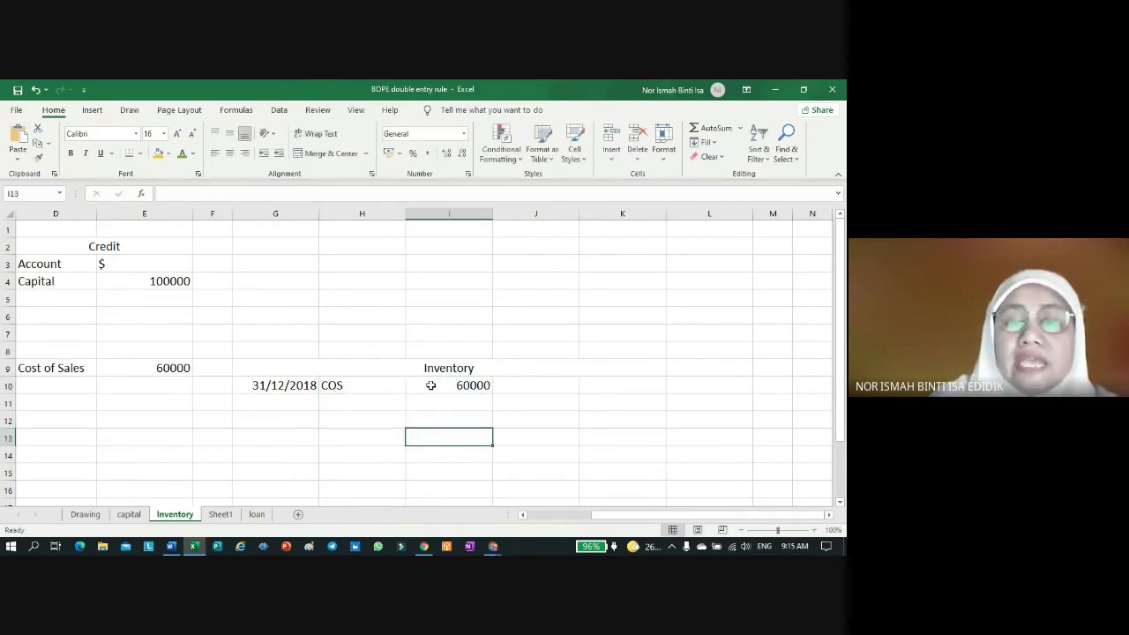
Step: Extend the merged and centered Inventory heading in row 9 to span G9:L9
{"action": "left_click", "coordinate": [323, 366]}
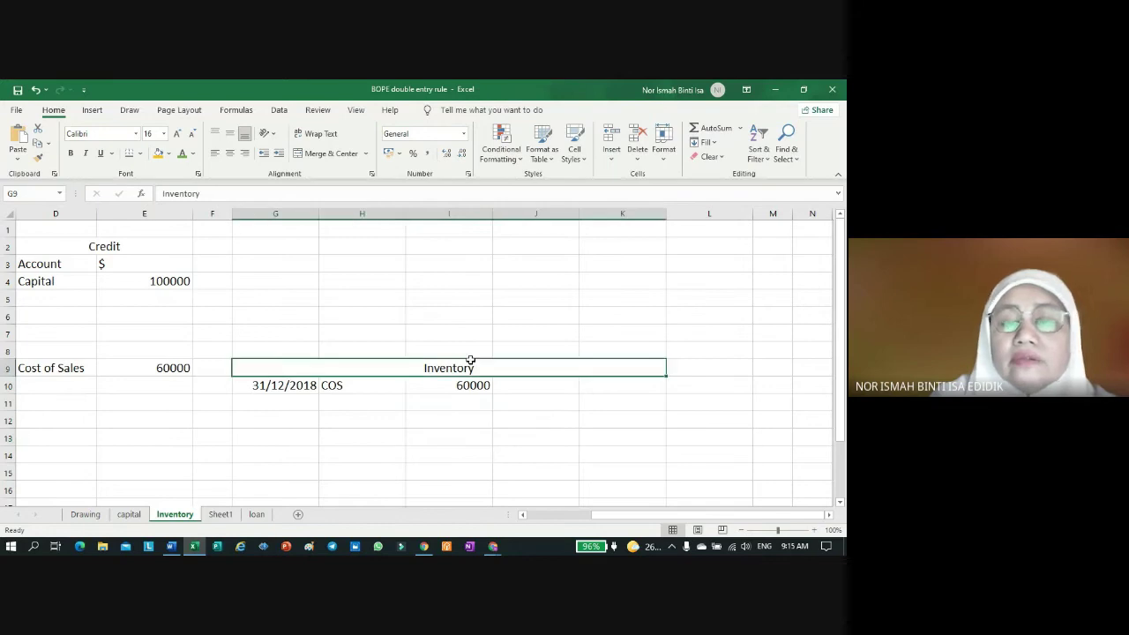
{"action": "left_click_drag", "start_coordinate": [668, 371], "coordinate": [711, 370]}
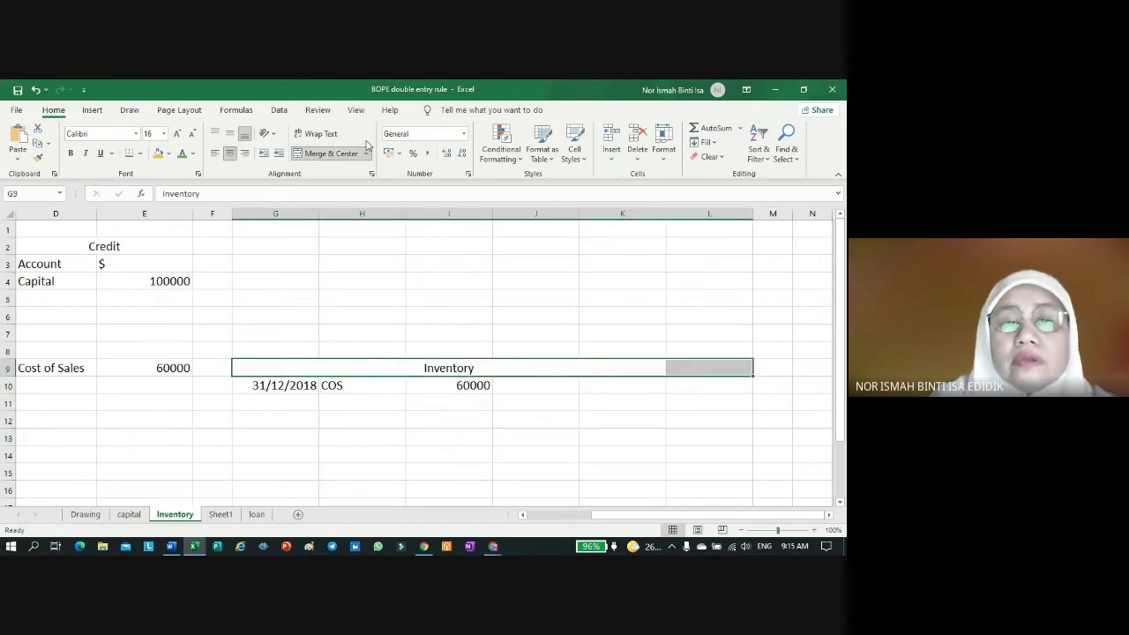
{"action": "left_click", "coordinate": [332, 155]}
{"action": "left_click", "coordinate": [332, 155]}
{"action": "left_click", "coordinate": [570, 432]}
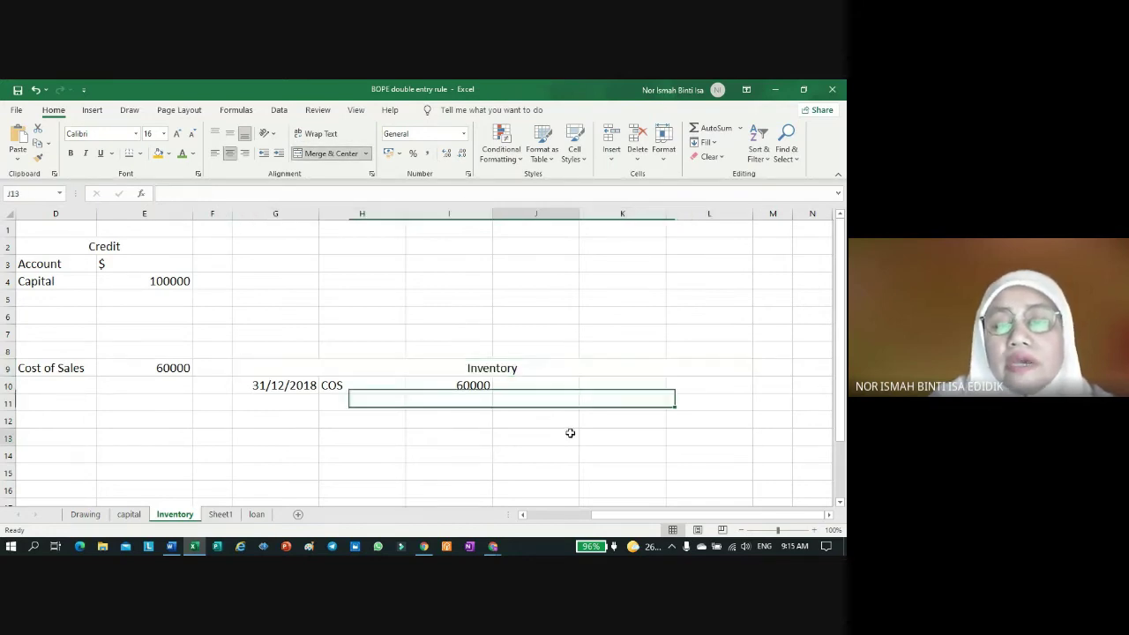
Step: Fill the Inventory credit line with a reference to the G10 date in J10, bal c/d in K10 and 60000 in L10
{"action": "left_click", "coordinate": [544, 390]}
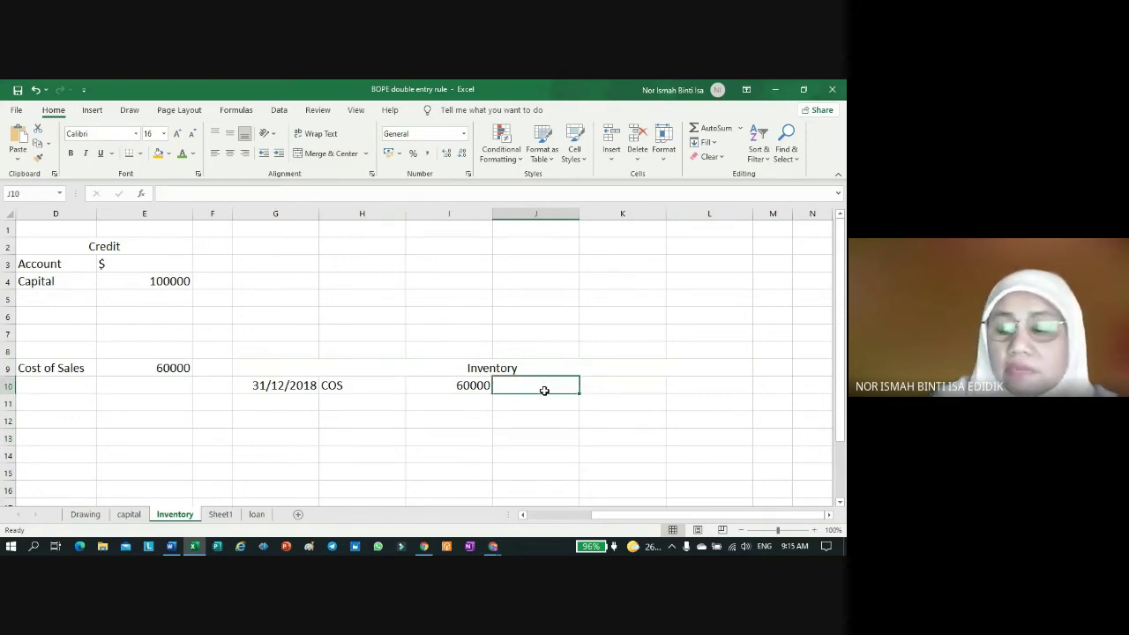
{"action": "type", "text": "3"}
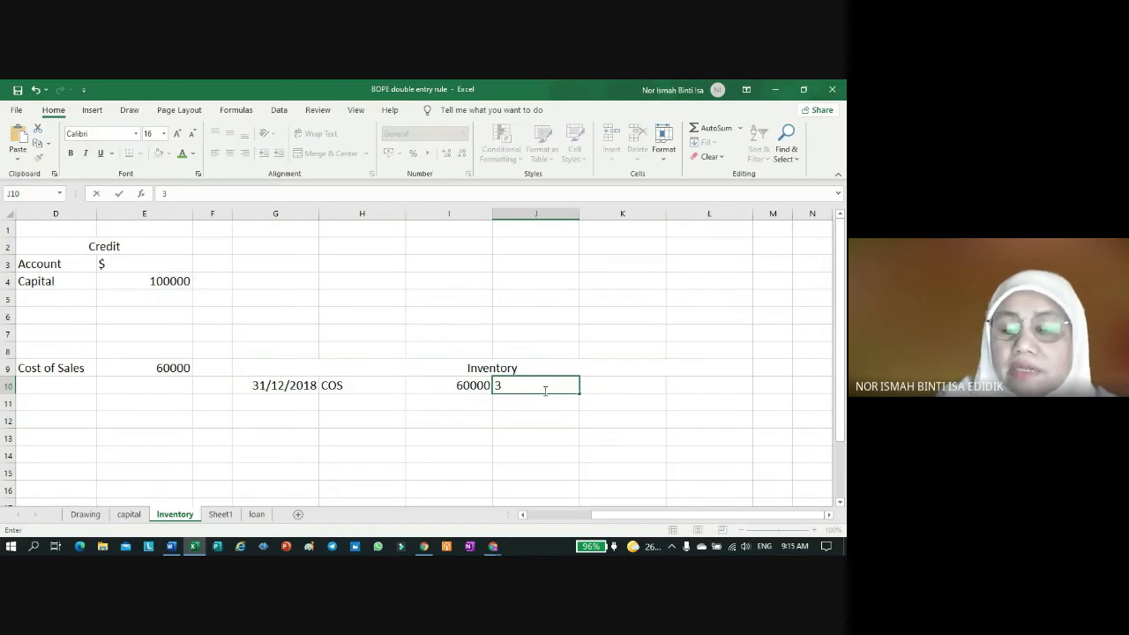
{"action": "type", "text": "+"}
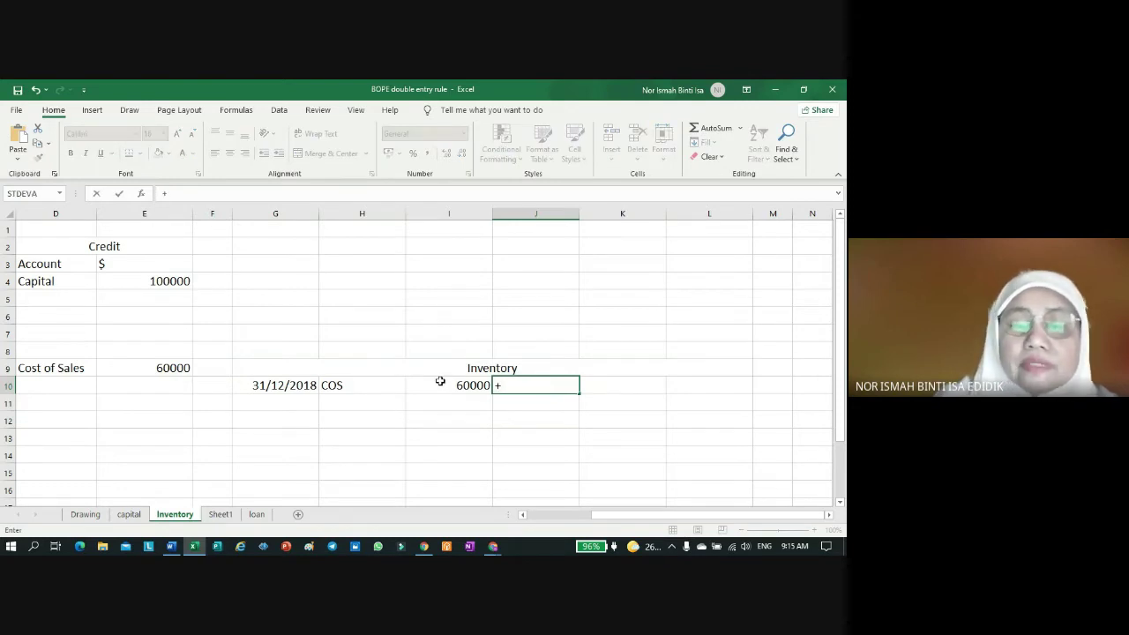
{"action": "left_click", "coordinate": [278, 382]}
{"action": "key", "text": "Return"}
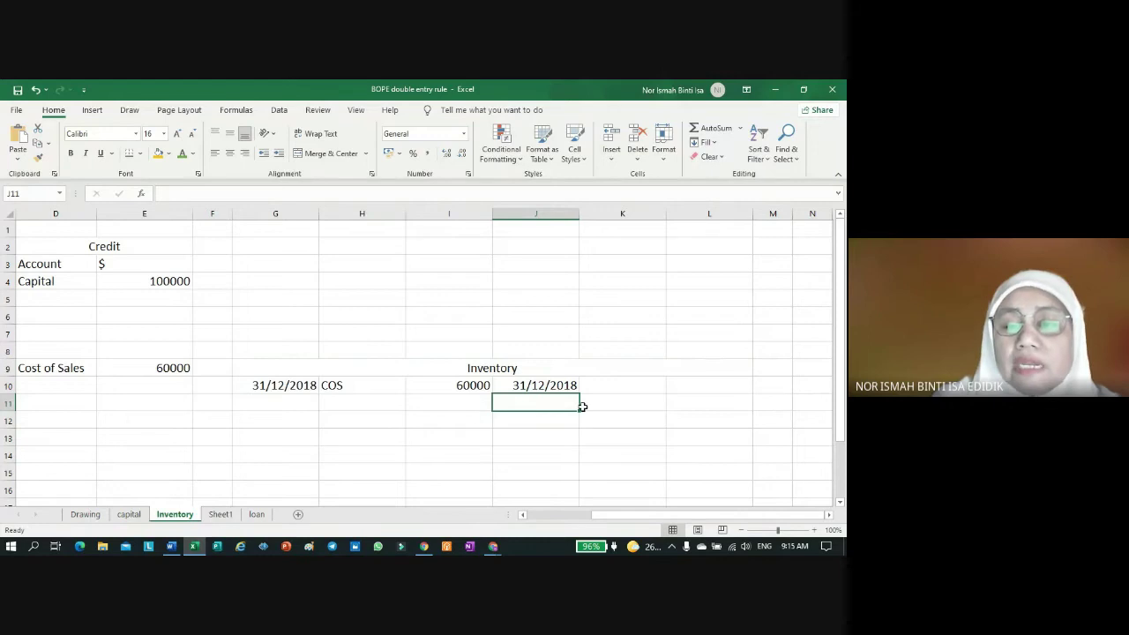
{"action": "left_click", "coordinate": [614, 383]}
{"action": "type", "text": "bal c/d"}
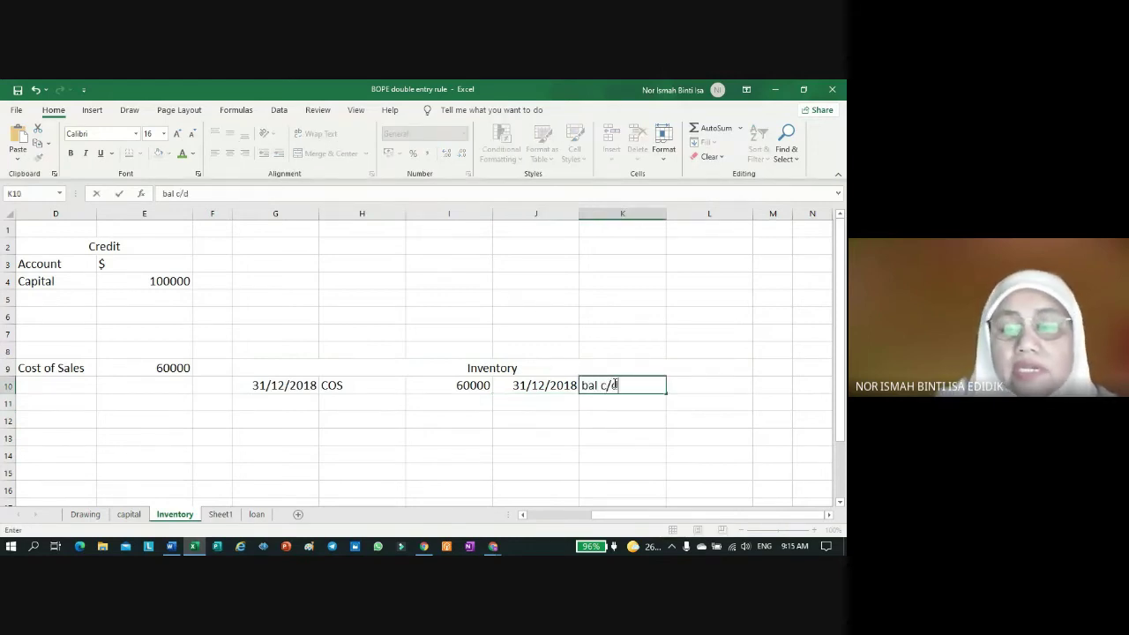
{"action": "left_click", "coordinate": [712, 390]}
{"action": "type", "text": "60000"}
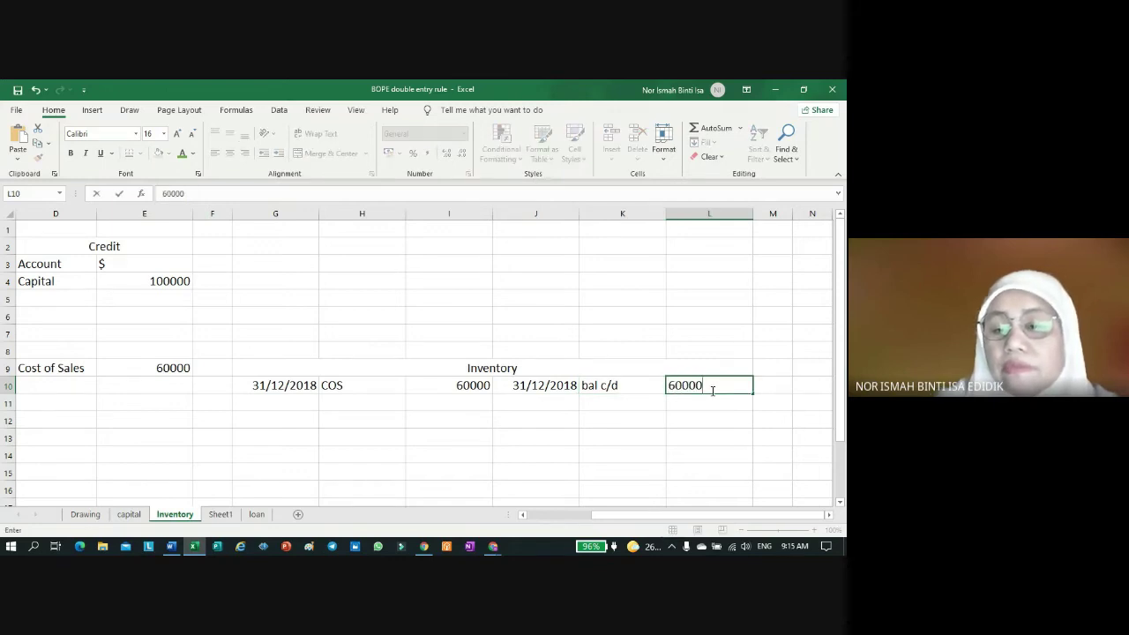
{"action": "key", "text": "Return"}
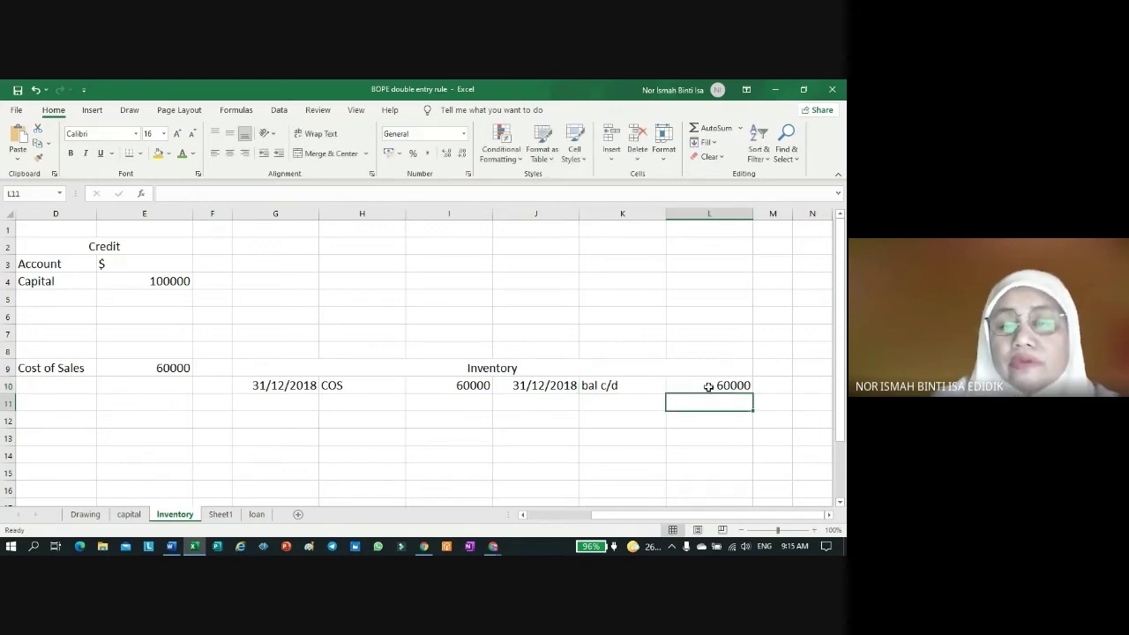
Step: Apply a bottom border to the debit amount in I10 and the credit amount in L10
{"action": "left_click", "coordinate": [470, 389]}
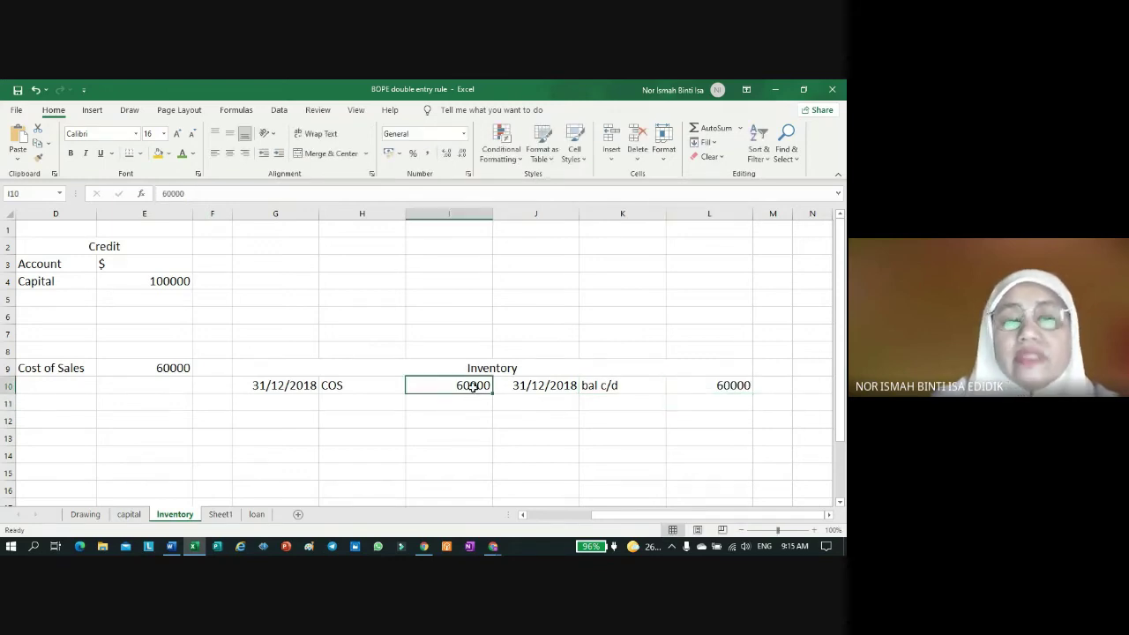
{"action": "left_click", "coordinate": [128, 161]}
{"action": "left_click", "coordinate": [713, 386]}
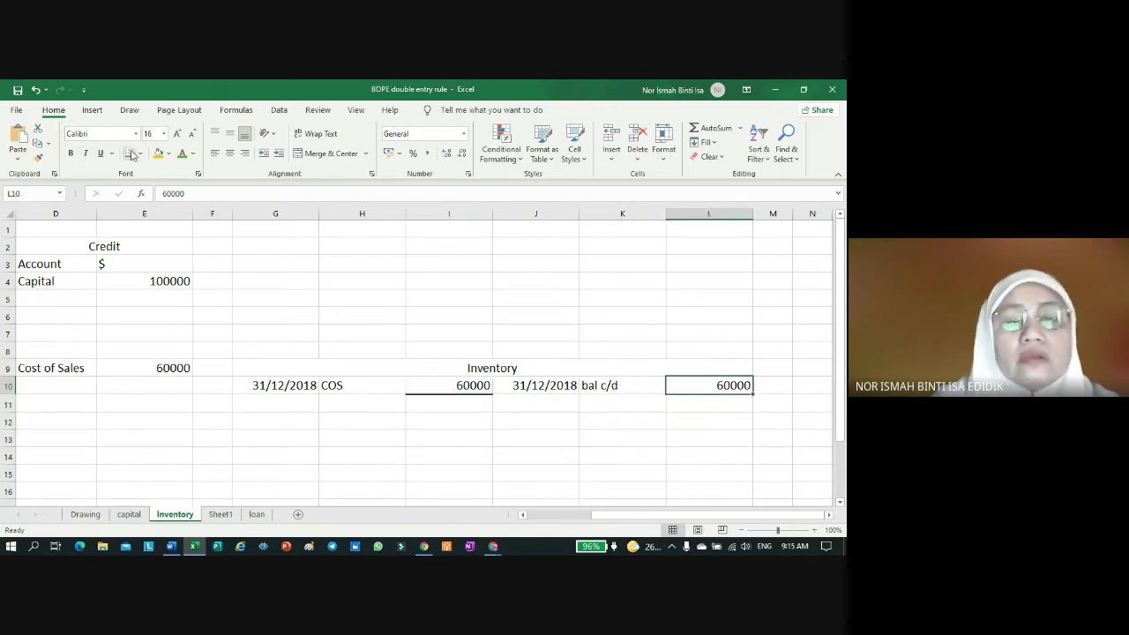
{"action": "left_click", "coordinate": [130, 155]}
{"action": "left_click", "coordinate": [607, 452]}
Step: Merge and center G18:L18 below the Inventory account for a second ledger account heading
{"action": "scroll", "coordinate": [551, 453], "scroll_direction": "down", "scroll_amount": 2}
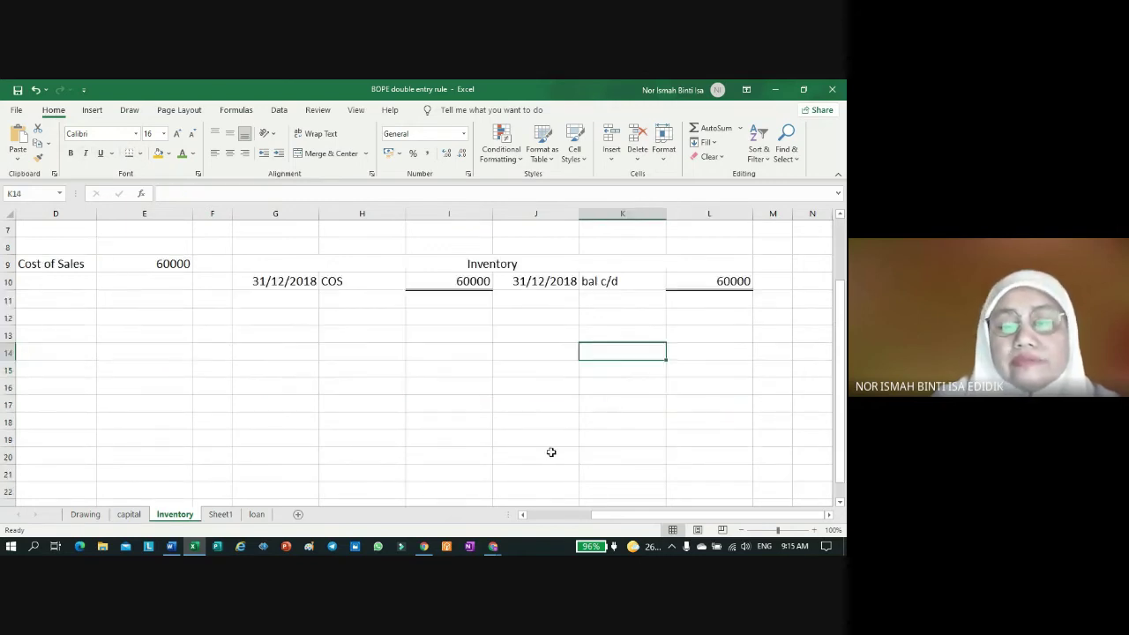
{"action": "scroll", "coordinate": [551, 452], "scroll_direction": "down", "scroll_amount": 1}
{"action": "left_click_drag", "start_coordinate": [270, 370], "coordinate": [717, 369]}
{"action": "left_click", "coordinate": [326, 153]}
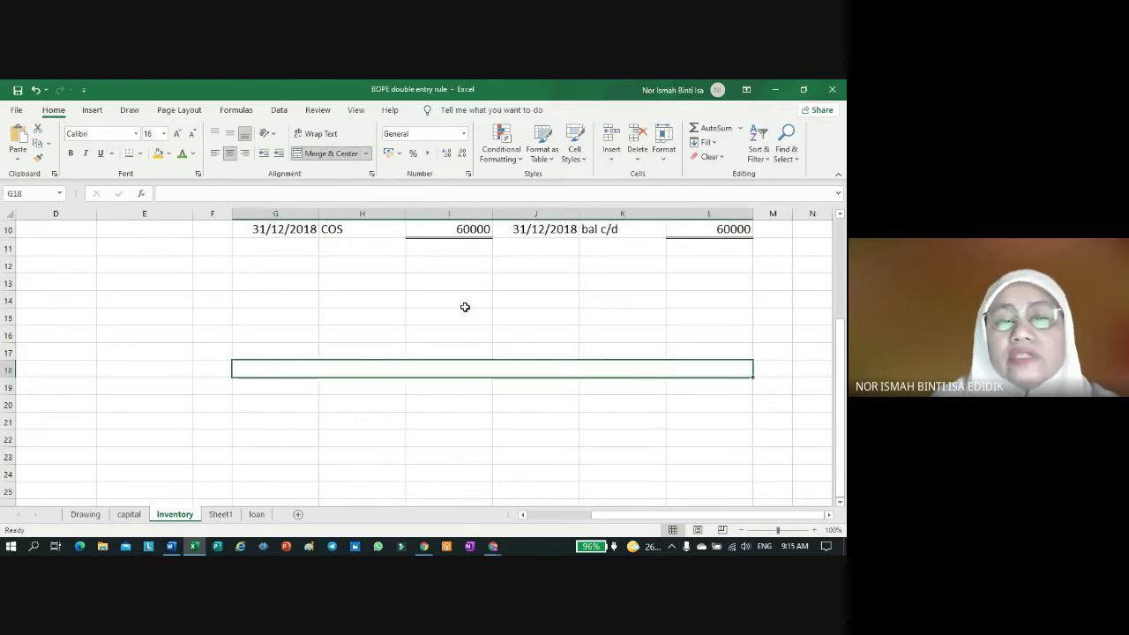
{"action": "left_click", "coordinate": [573, 416]}
Step: Enter the opening balance line in row 11 with 1/1/2019 in G11, bal b/d in H11 and the formula +L10 in I11
{"action": "scroll", "coordinate": [509, 270], "scroll_direction": "up", "scroll_amount": 2}
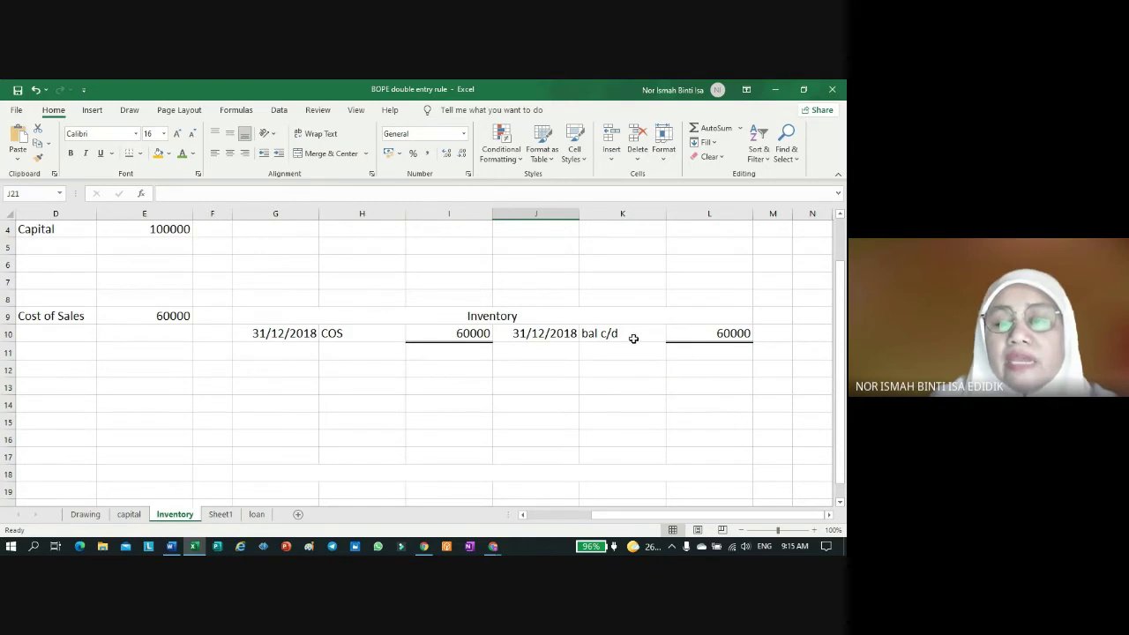
{"action": "left_click", "coordinate": [305, 351]}
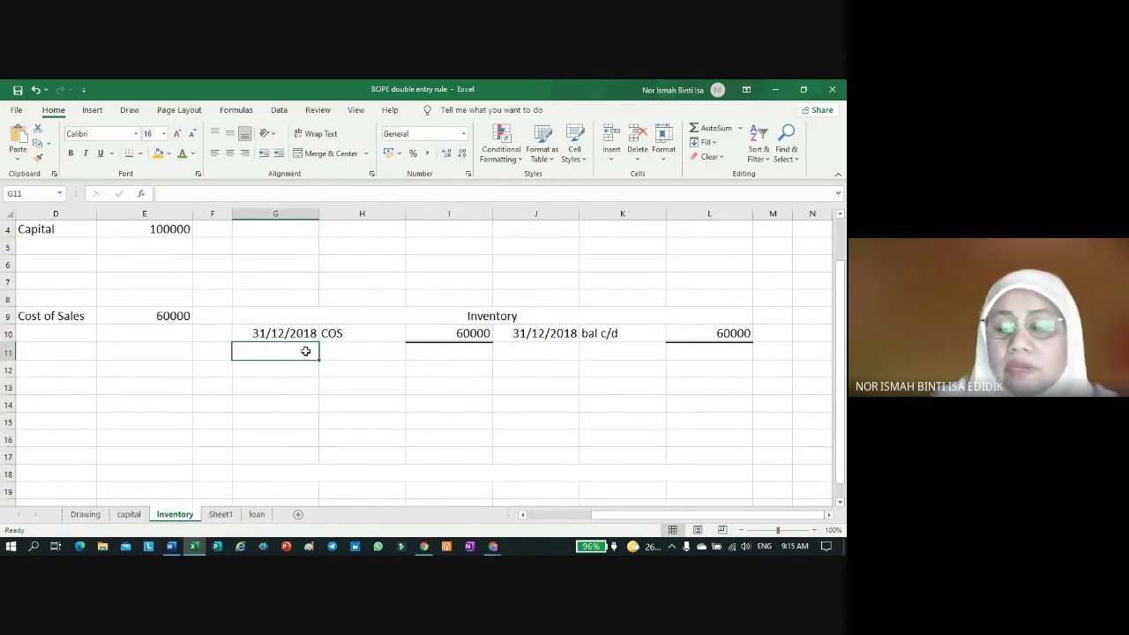
{"action": "type", "text": "1/1/2"}
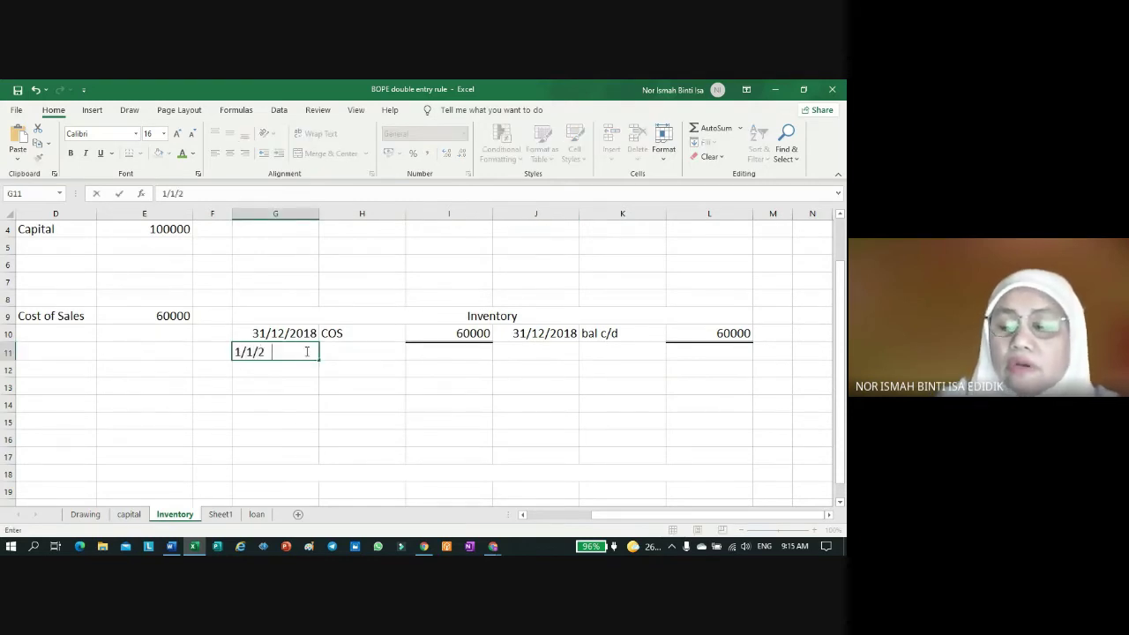
{"action": "type", "text": "019"}
{"action": "left_click", "coordinate": [350, 349]}
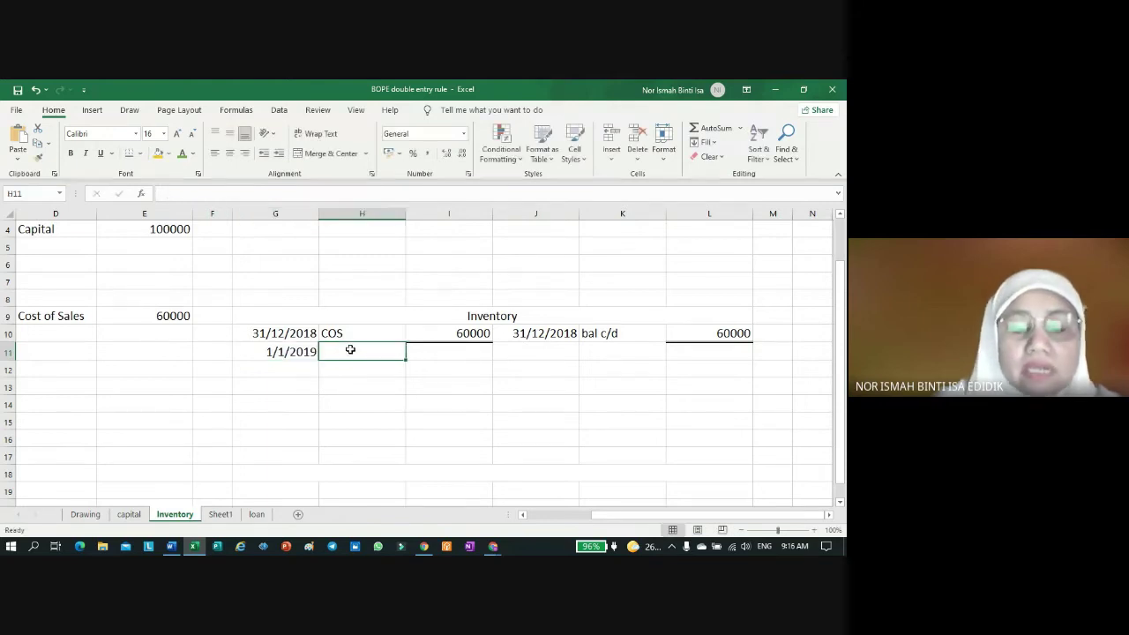
{"action": "type", "text": "bal b/d"}
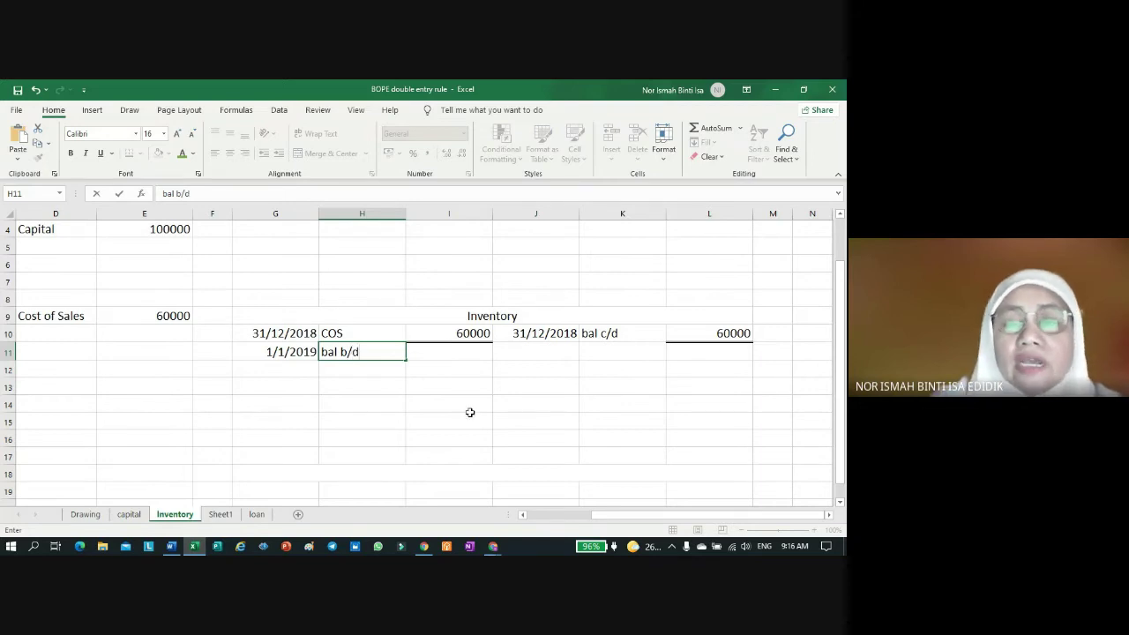
{"action": "left_click", "coordinate": [470, 412]}
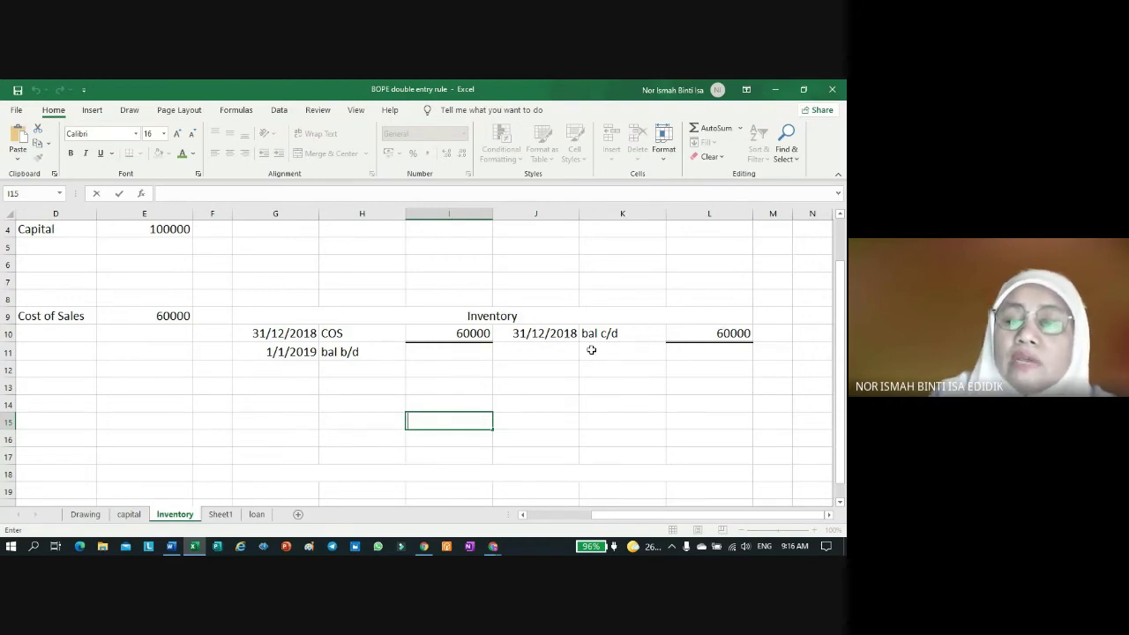
{"action": "left_click", "coordinate": [470, 355]}
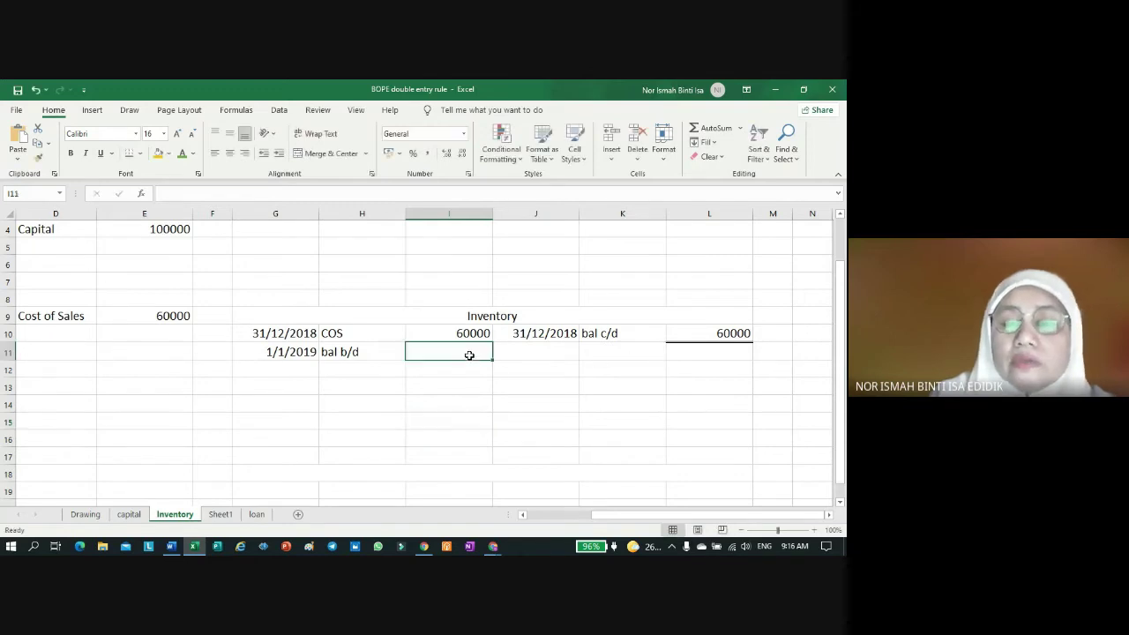
{"action": "type", "text": "=+"}
{"action": "left_click", "coordinate": [701, 338]}
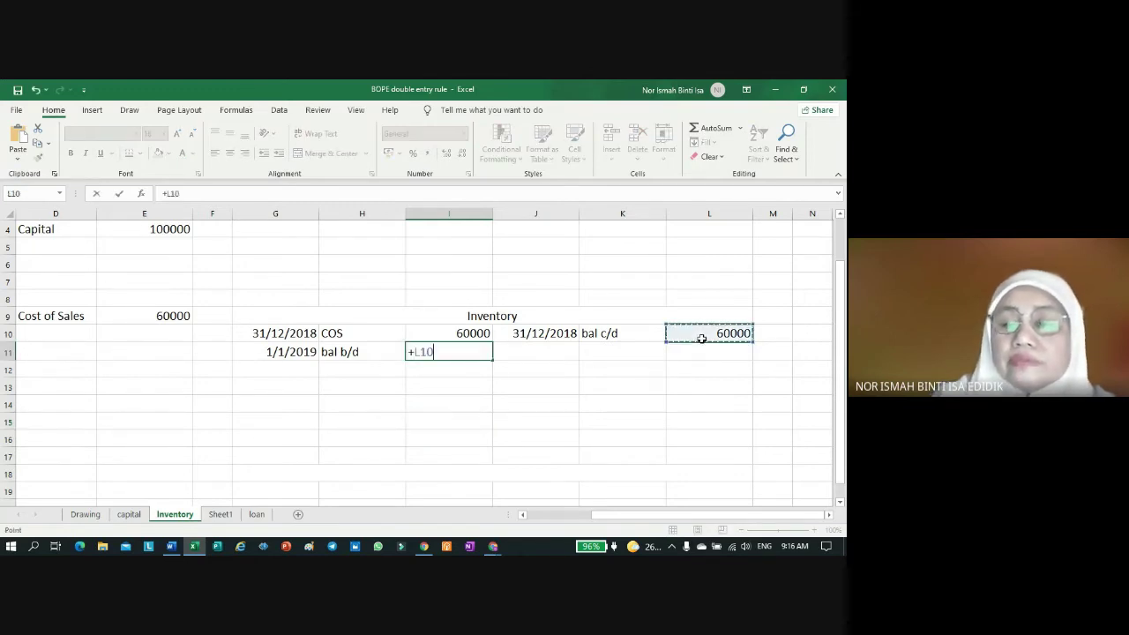
{"action": "key", "text": "Return"}
Step: Enter COS as the second ledger account's heading in the merged row 18 cell
{"action": "scroll", "coordinate": [661, 362], "scroll_direction": "down", "scroll_amount": 1}
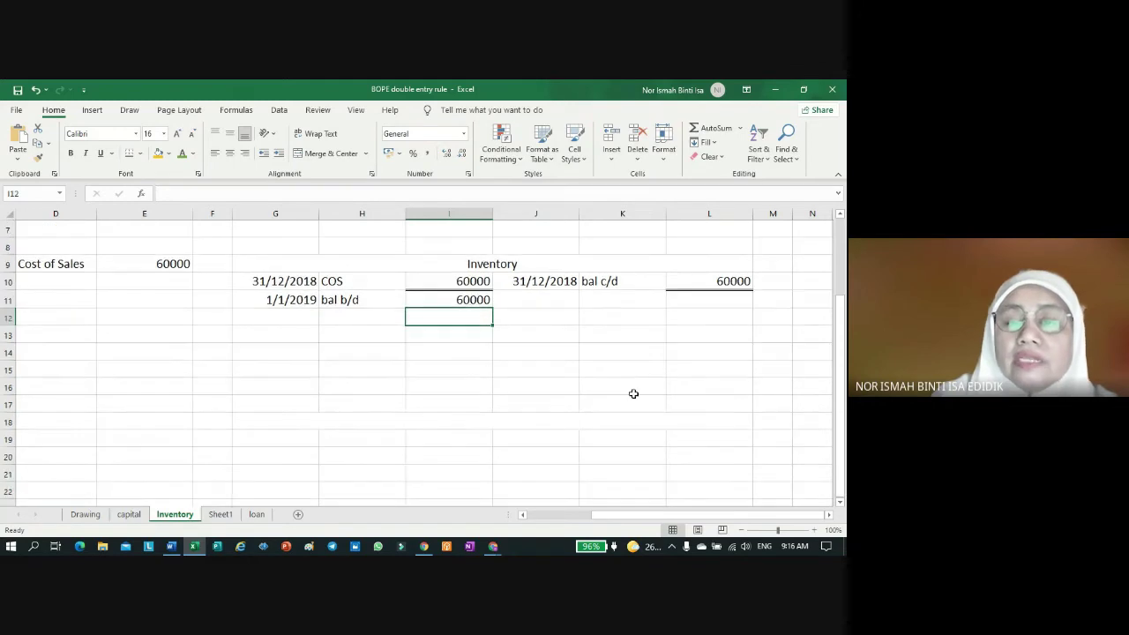
{"action": "left_click", "coordinate": [503, 426]}
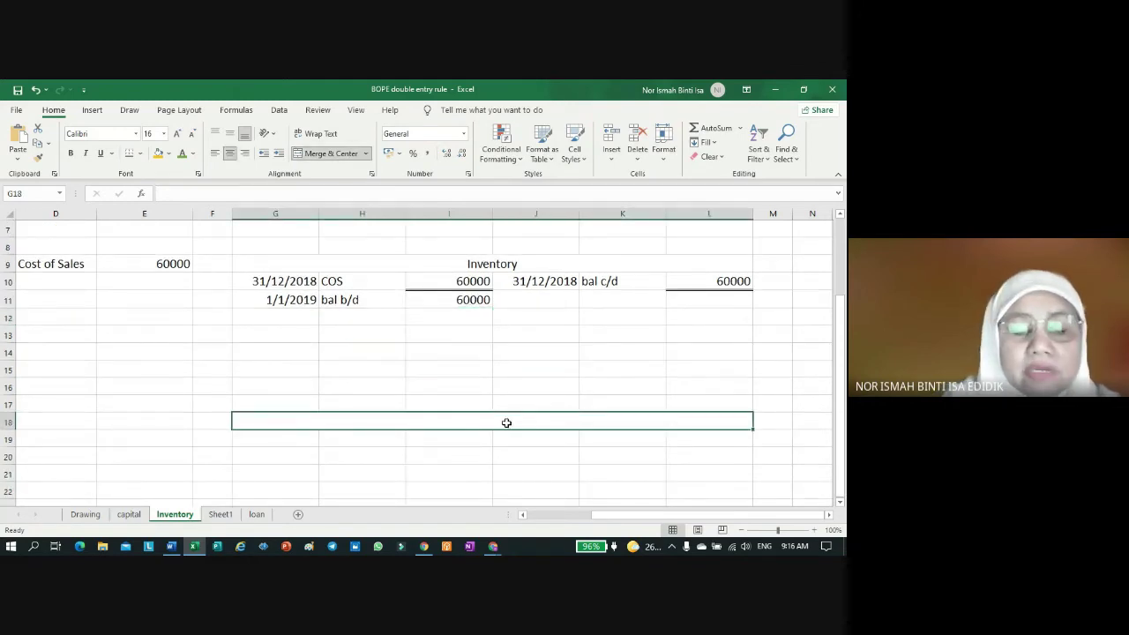
{"action": "type", "text": "COS"}
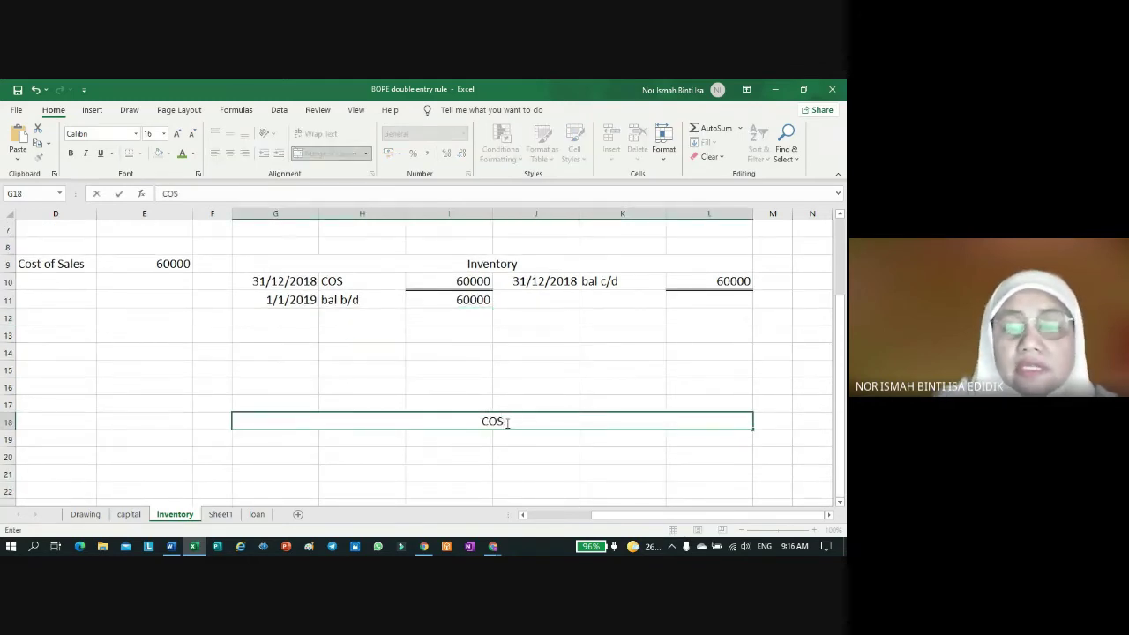
{"action": "left_click", "coordinate": [534, 453]}
Step: Date the COS account's credit side in J19 with a formula referencing the date in G10
{"action": "left_click", "coordinate": [539, 437]}
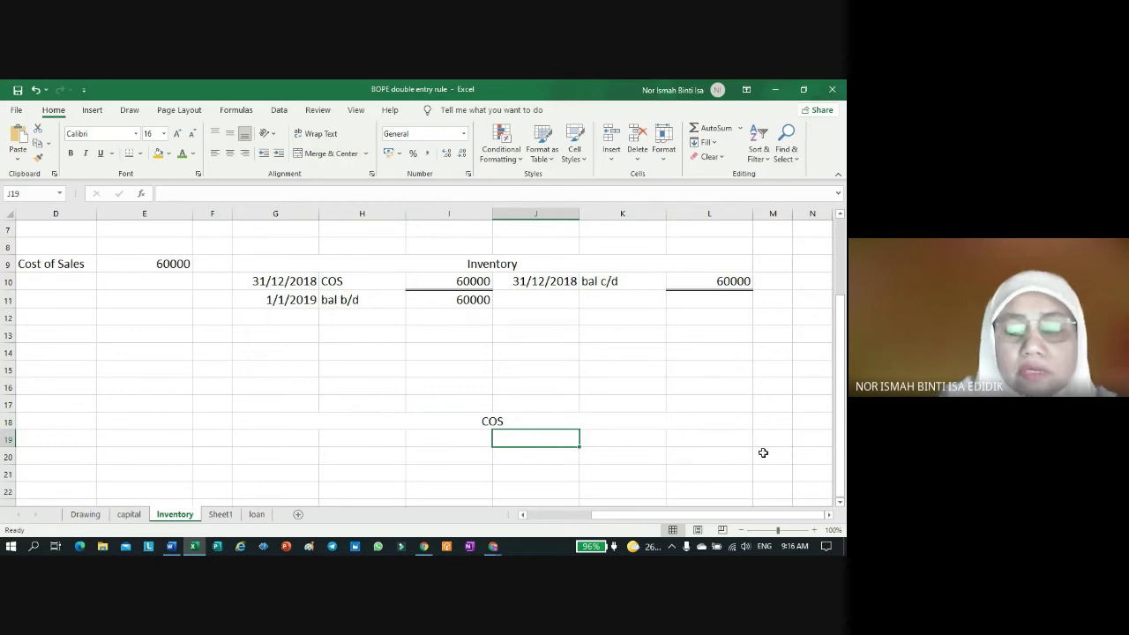
{"action": "type", "text": "+"}
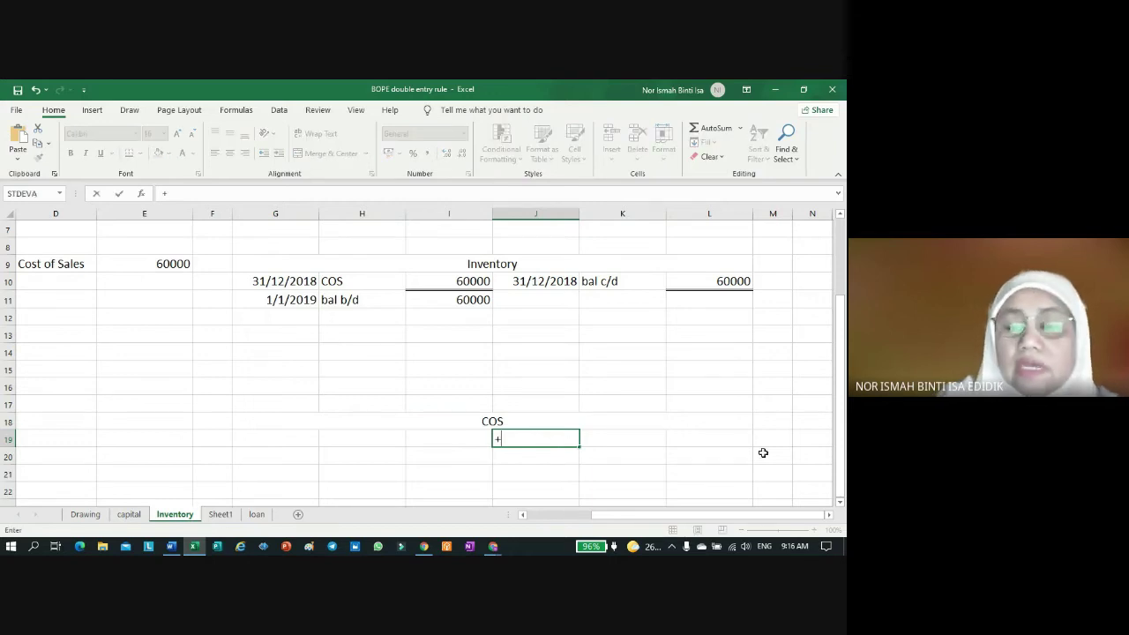
{"action": "left_click", "coordinate": [282, 281]}
{"action": "key", "text": "Return"}
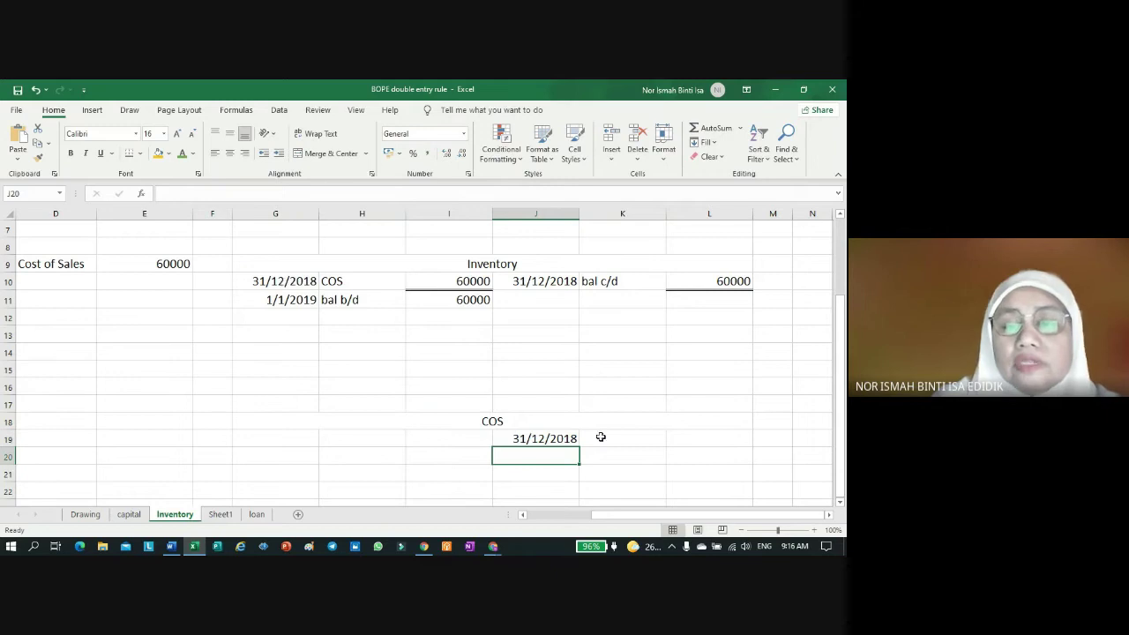
Step: Complete the COS account's credit line with Inventory in K19 and the formula +I10 in L19
{"action": "left_click", "coordinate": [619, 438]}
{"action": "type", "text": "Inv"}
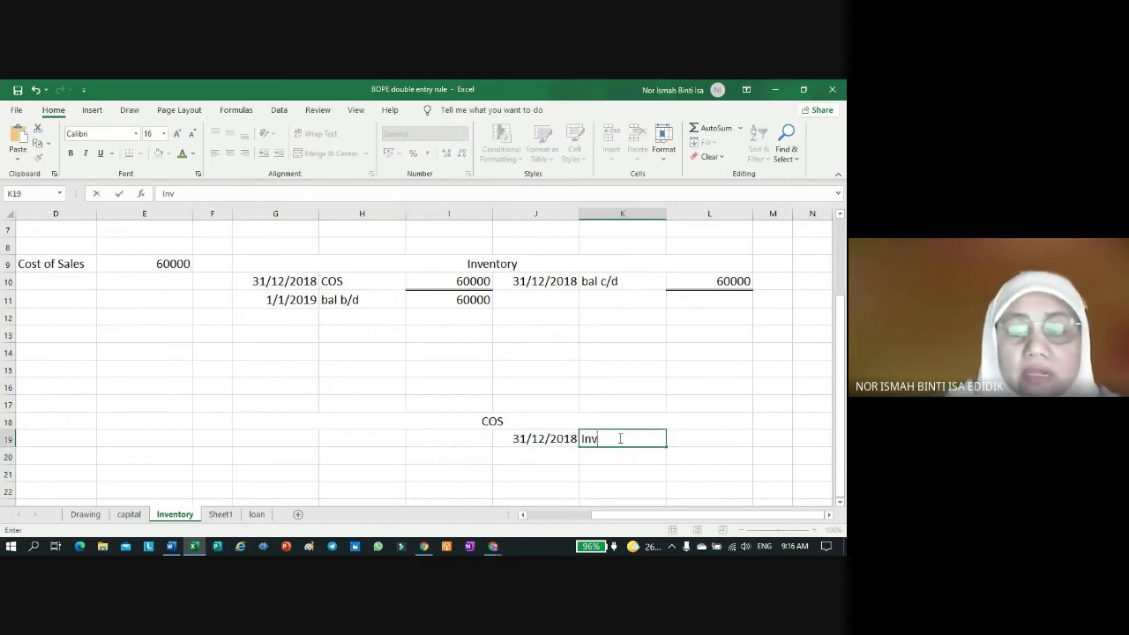
{"action": "type", "text": "em"}
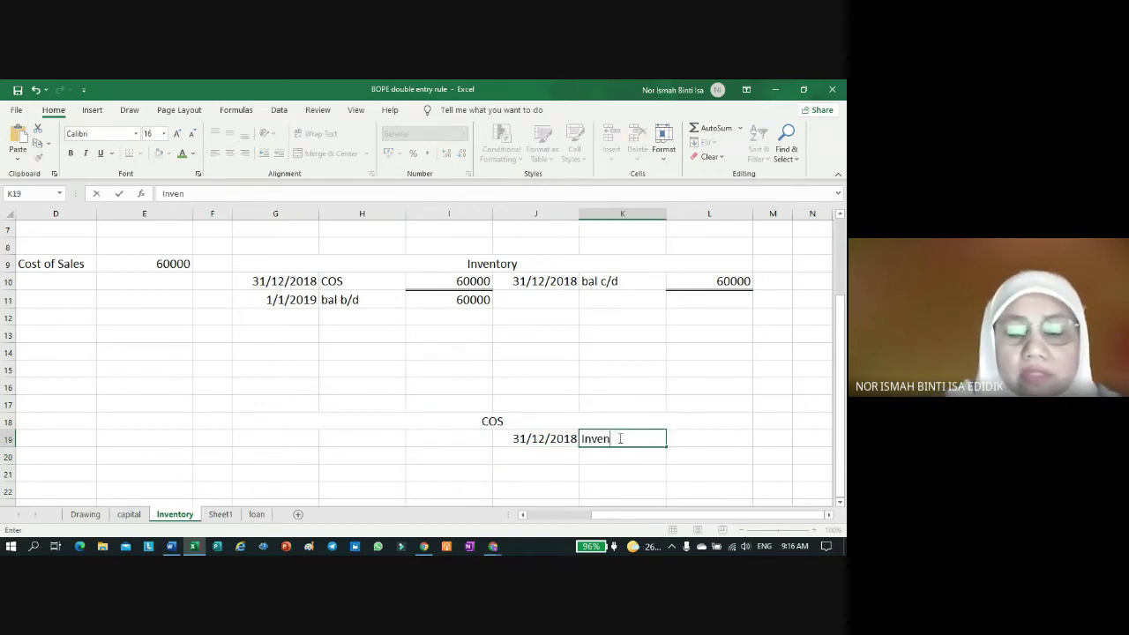
{"action": "type", "text": "tory"}
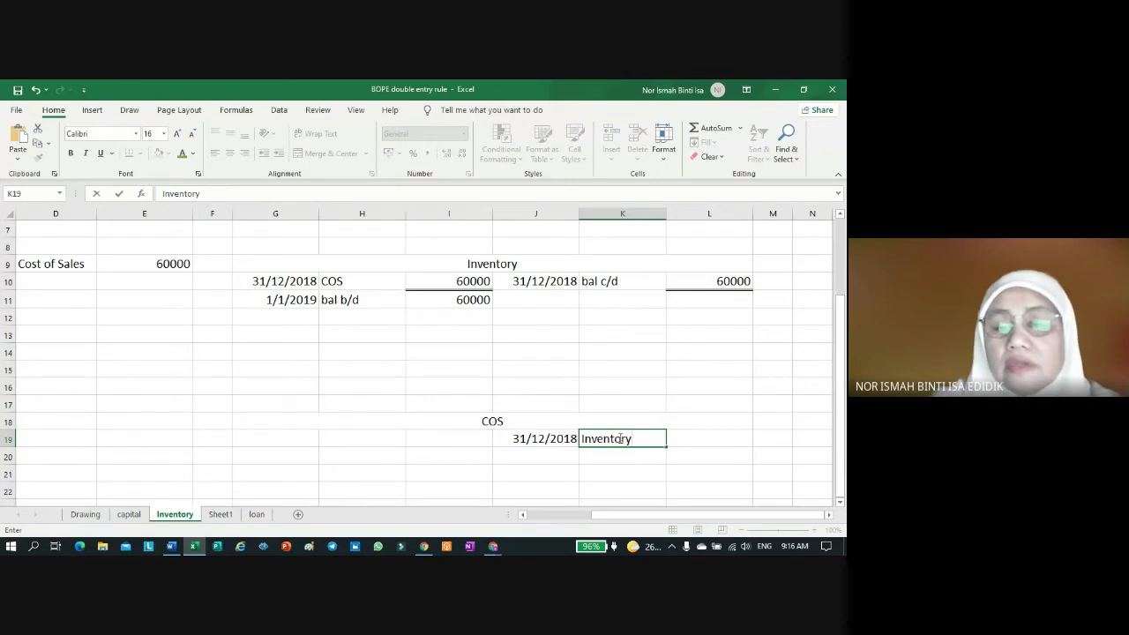
{"action": "left_click", "coordinate": [700, 431]}
{"action": "type", "text": "+"}
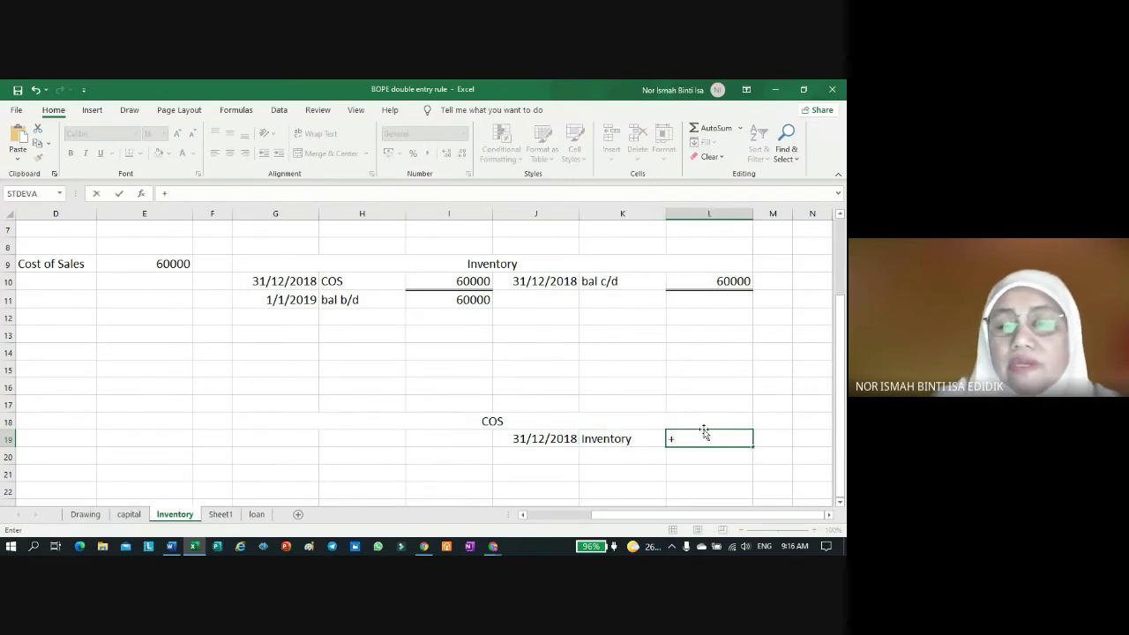
{"action": "left_click", "coordinate": [428, 288]}
{"action": "key", "text": "Return"}
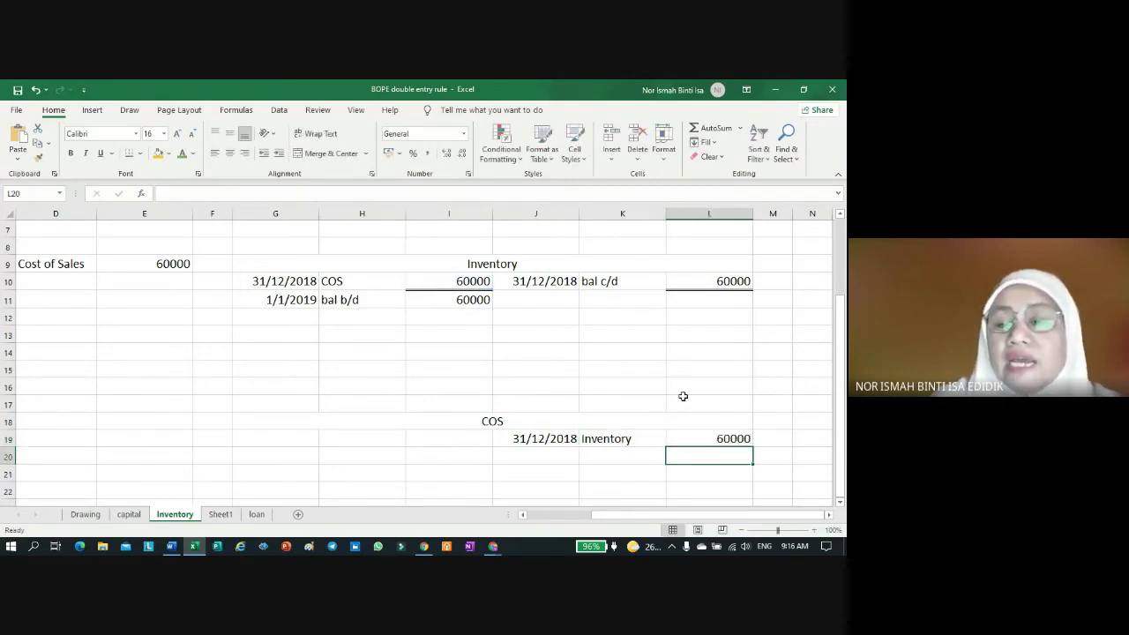
Step: Give the COS credit amount in L19 the same total border as the Inventory account's amounts
{"action": "left_click", "coordinate": [716, 430]}
{"action": "left_click", "coordinate": [128, 153]}
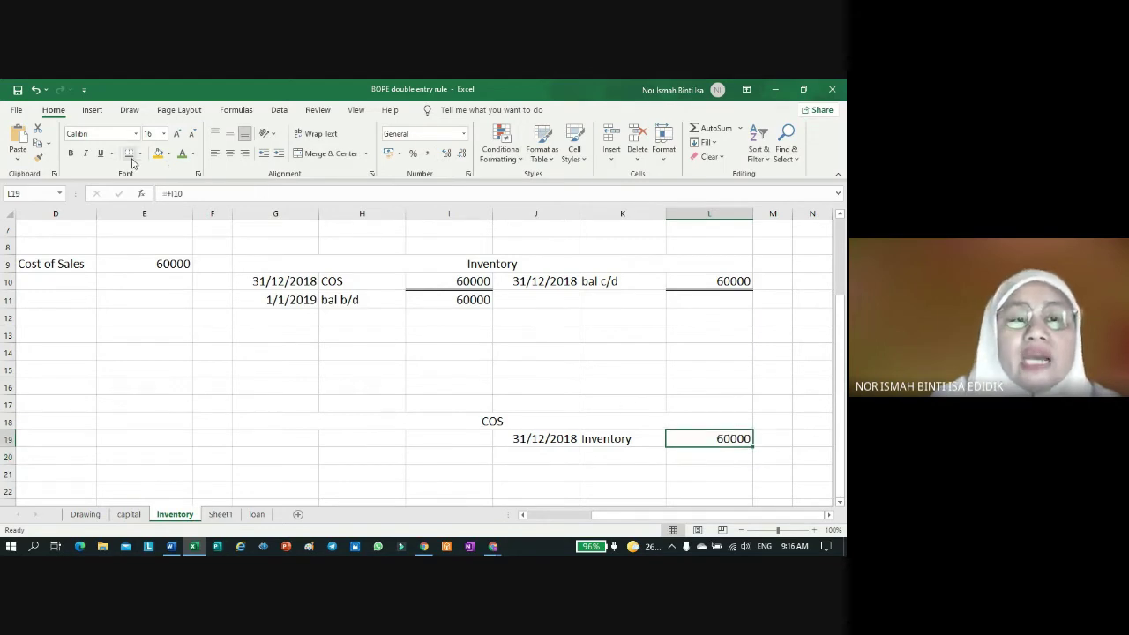
{"action": "left_click", "coordinate": [756, 470]}
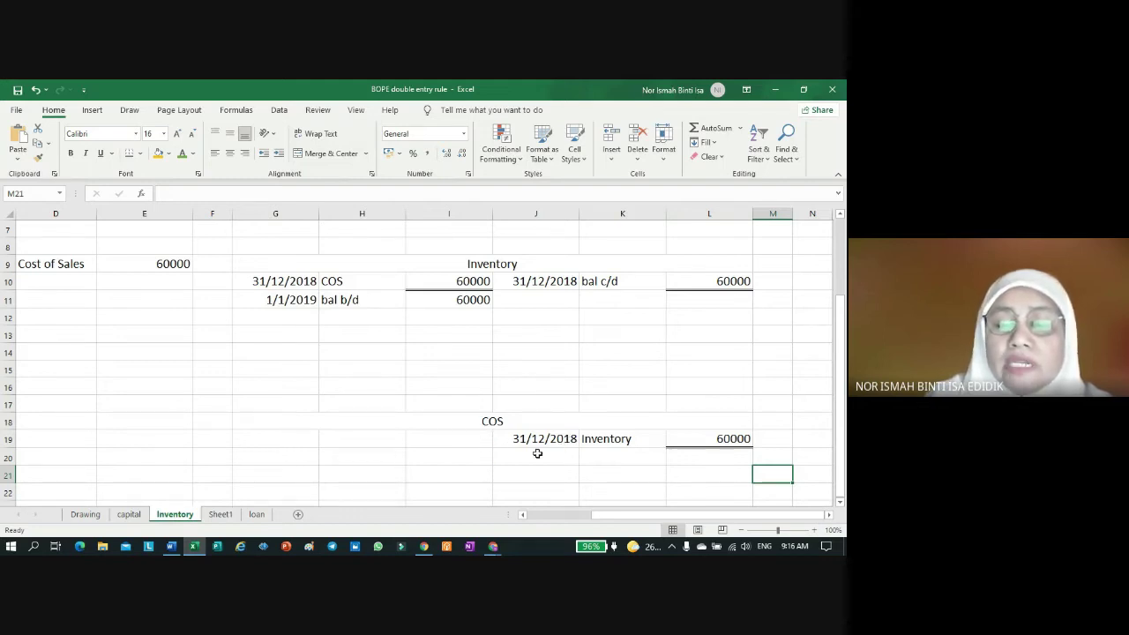
Step: Start the COS account's debit line with a date formula referencing J19 in G19 and SOPL in H19
{"action": "left_click", "coordinate": [286, 444]}
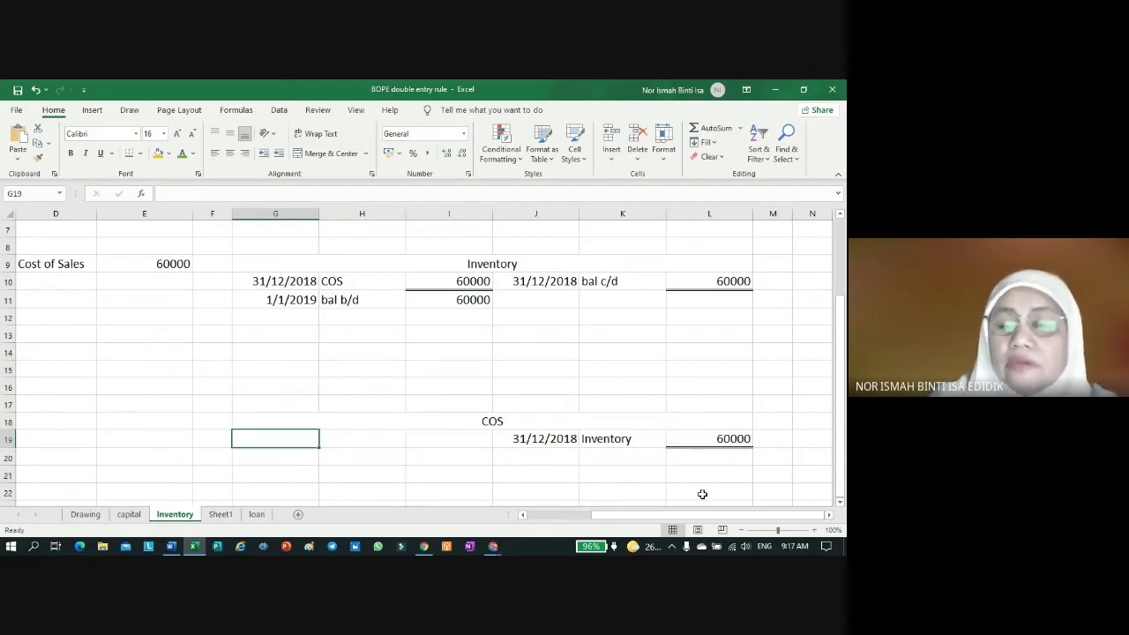
{"action": "type", "text": "="}
{"action": "left_click", "coordinate": [569, 439]}
{"action": "key", "text": "Return"}
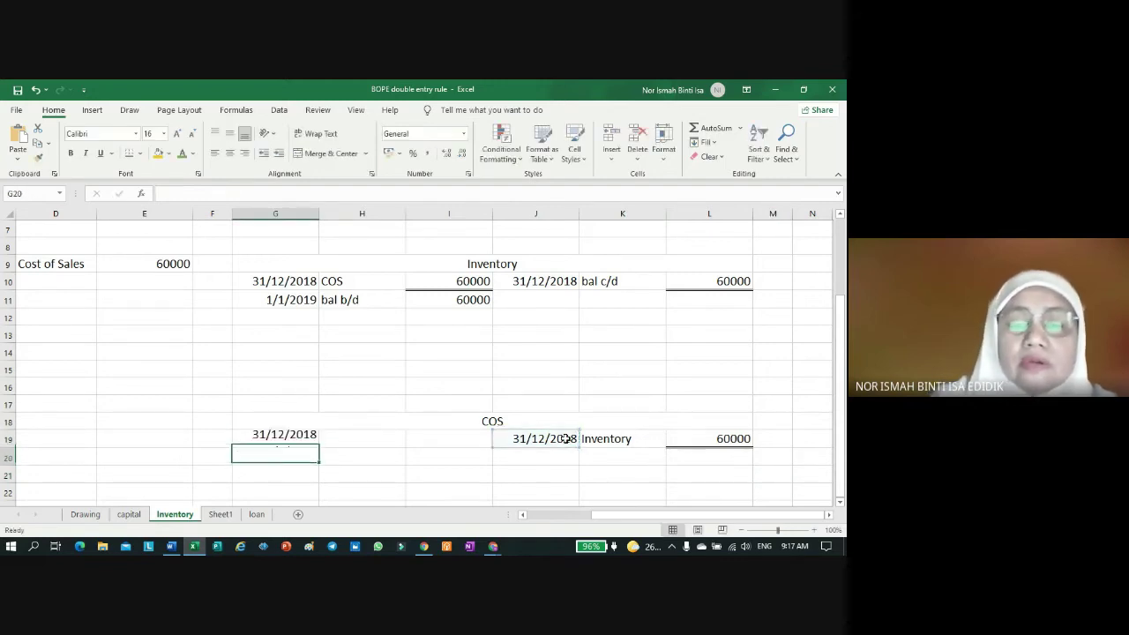
{"action": "left_click", "coordinate": [340, 439]}
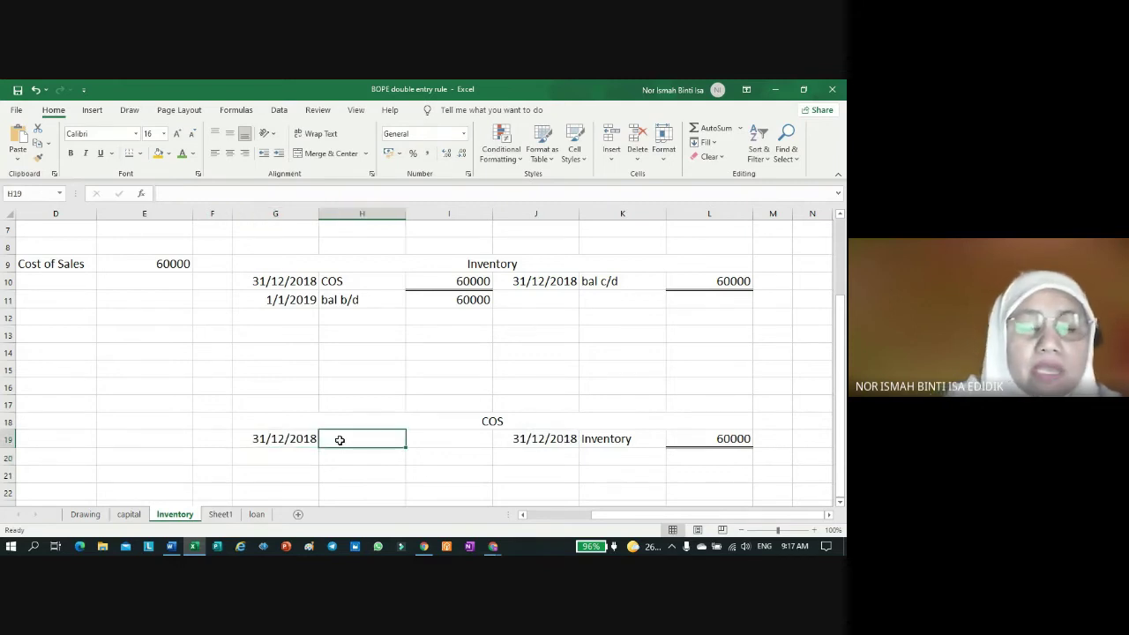
{"action": "type", "text": "SOPL"}
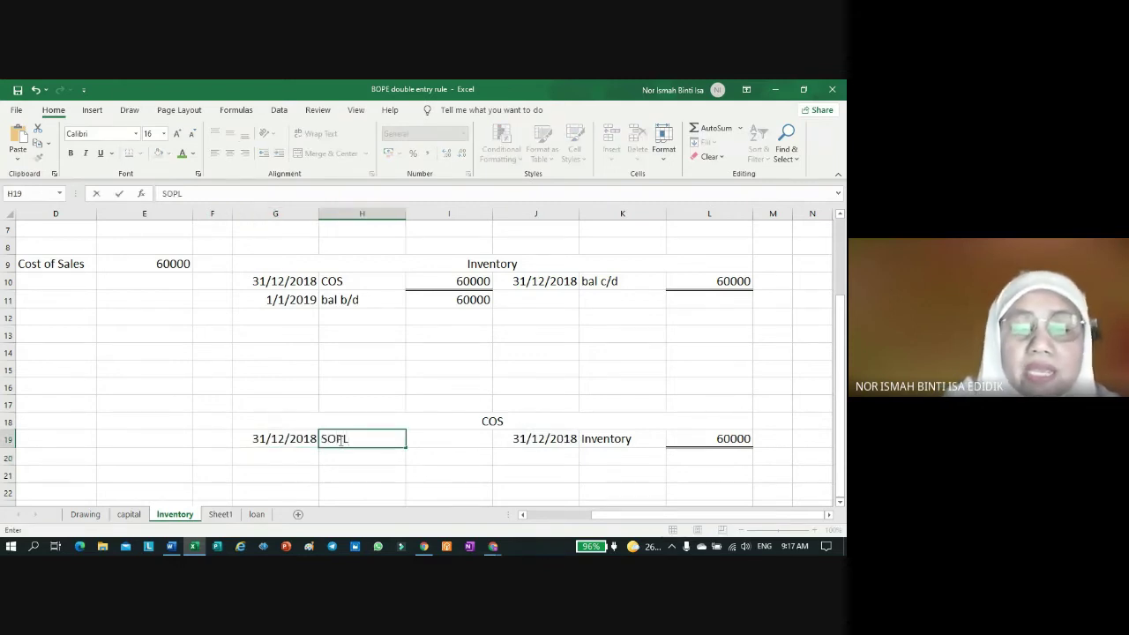
Step: Enter 60000 as the COS debit amount in I19 and apply the same total border as L19
{"action": "left_click", "coordinate": [442, 438]}
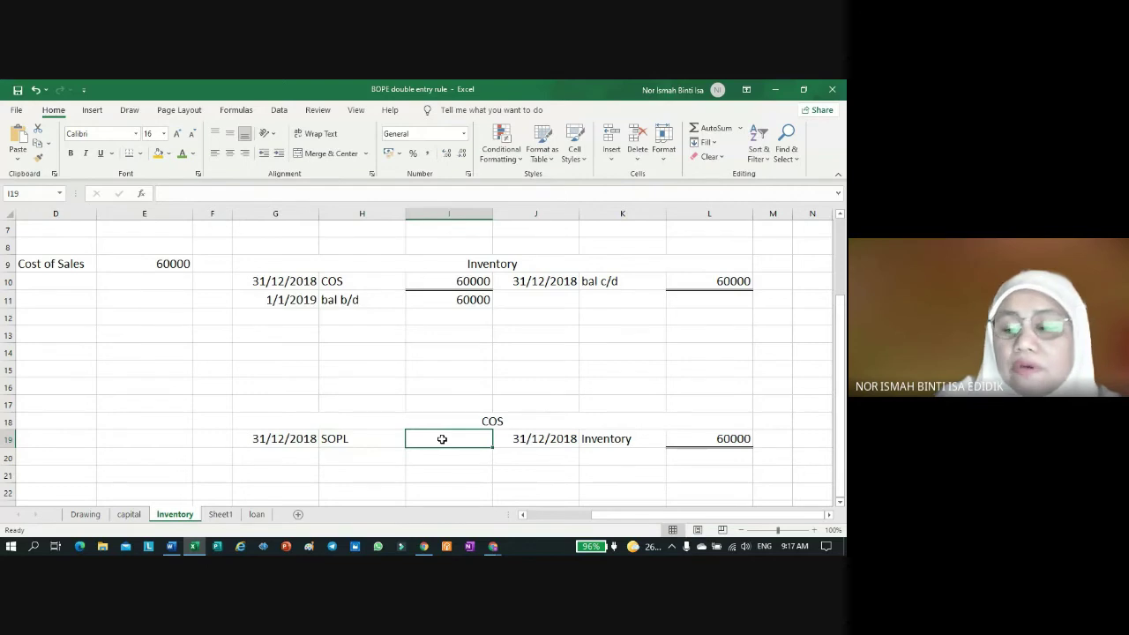
{"action": "type", "text": "60000"}
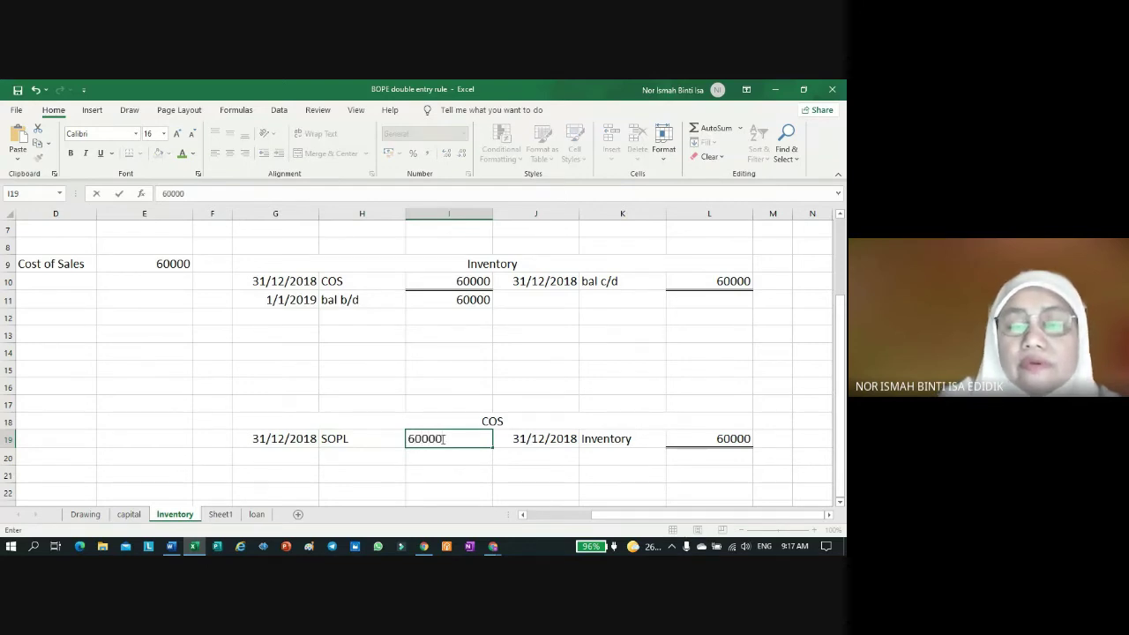
{"action": "key", "text": "Return"}
{"action": "left_click", "coordinate": [455, 431]}
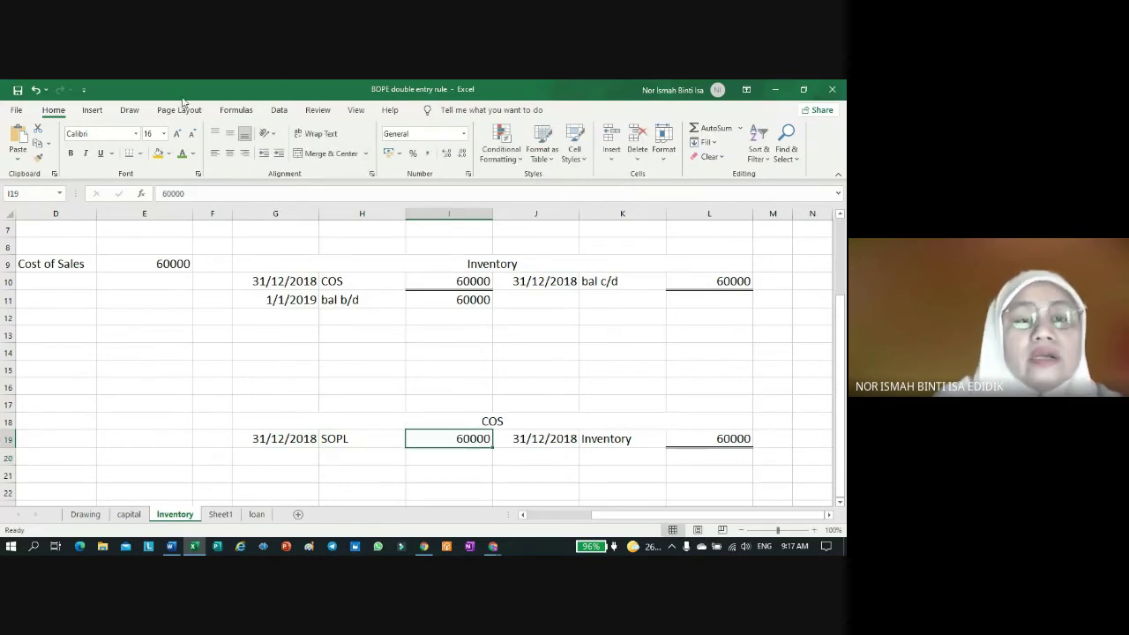
{"action": "left_click", "coordinate": [568, 464]}
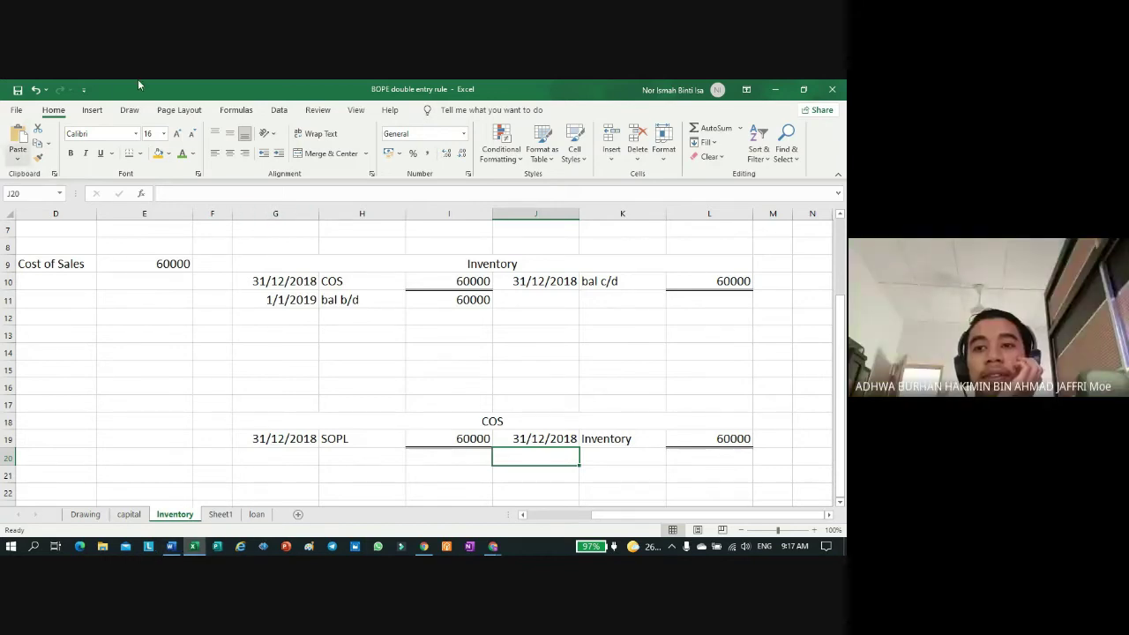
Step: Open the recent workbook ff015 financial statement soletrader ans
{"action": "left_click", "coordinate": [21, 111]}
{"action": "left_click", "coordinate": [23, 111]}
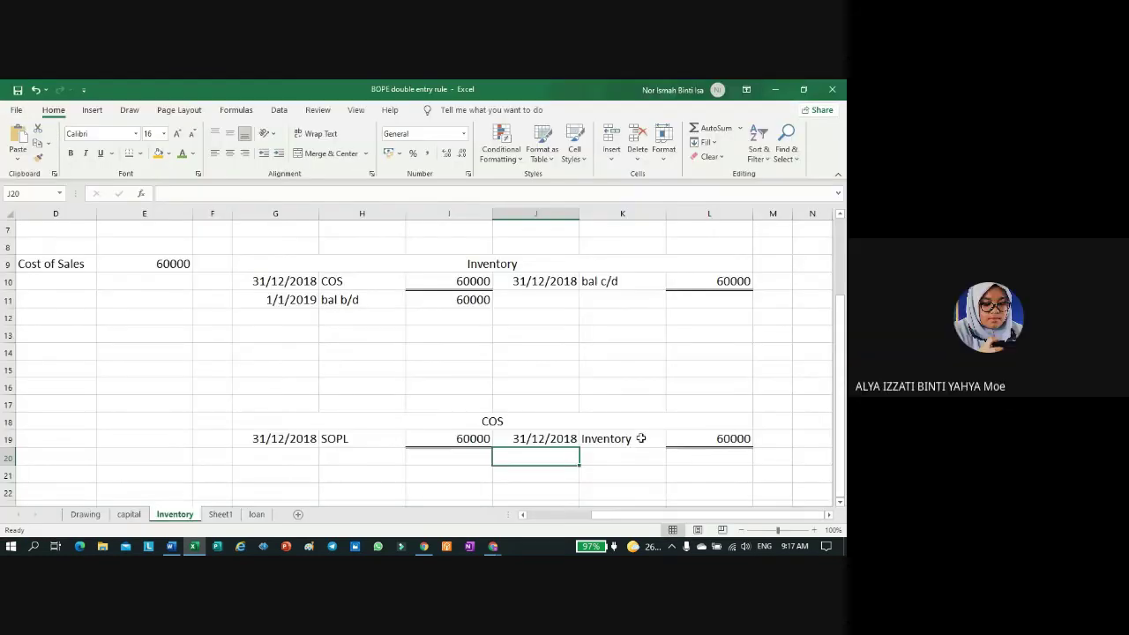
{"action": "left_click", "coordinate": [16, 109]}
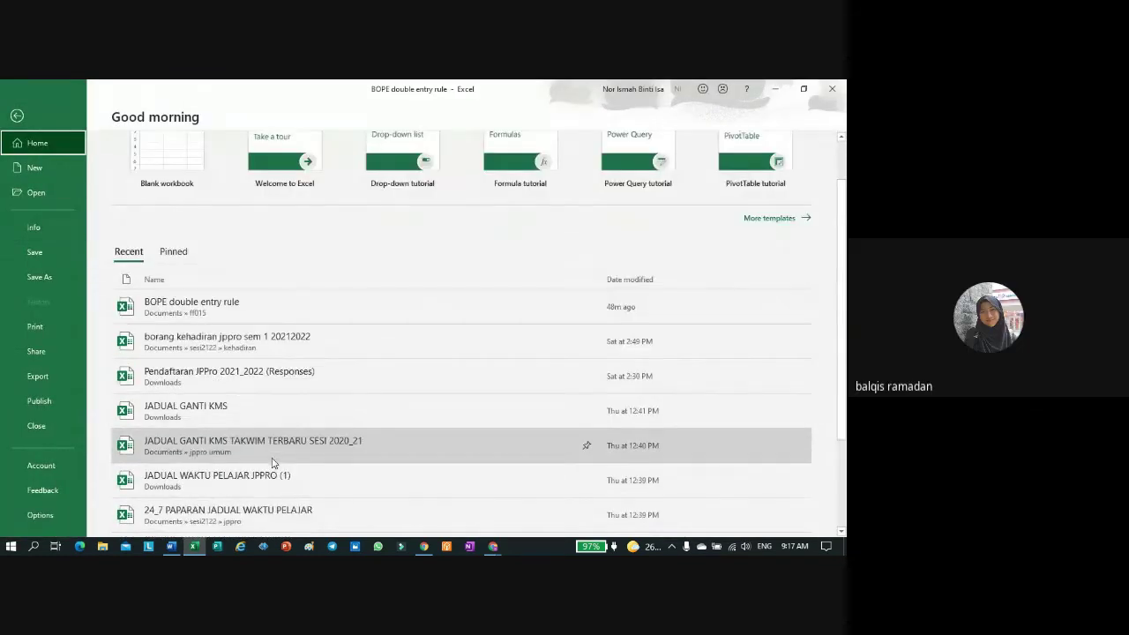
{"action": "scroll", "coordinate": [273, 462], "scroll_direction": "down", "scroll_amount": 1}
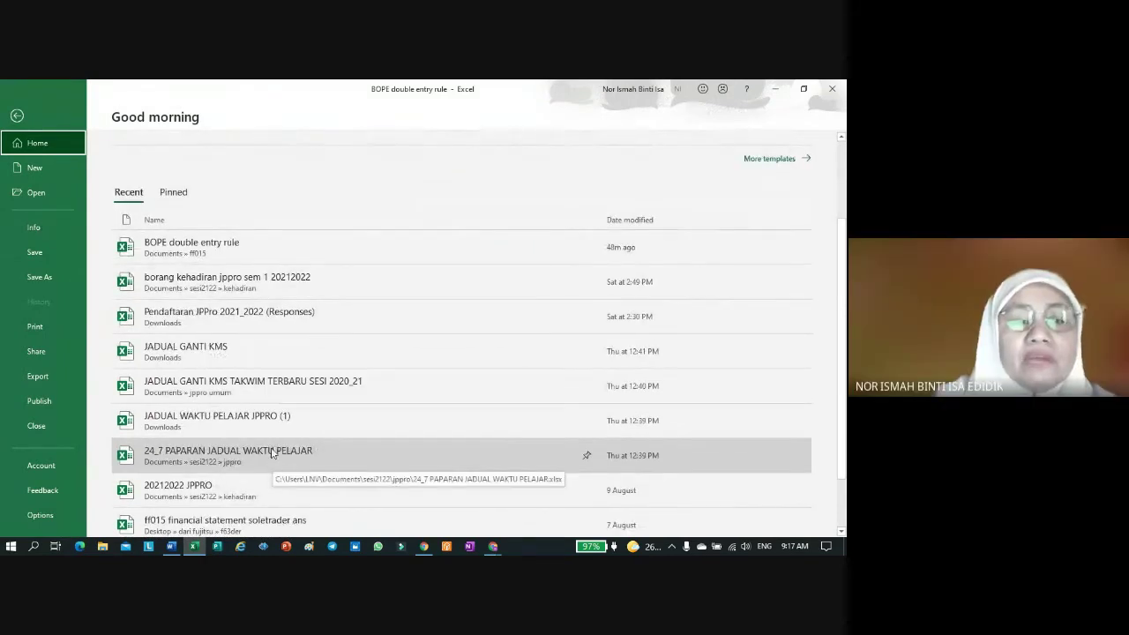
{"action": "scroll", "coordinate": [337, 462], "scroll_direction": "down", "scroll_amount": 1}
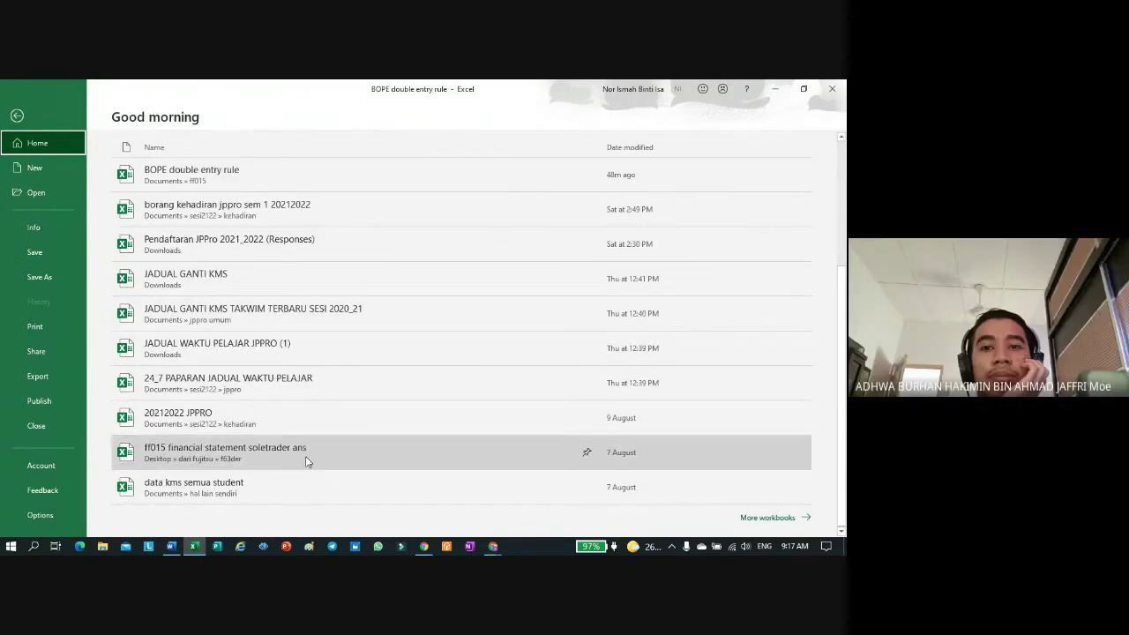
{"action": "left_click", "coordinate": [305, 456]}
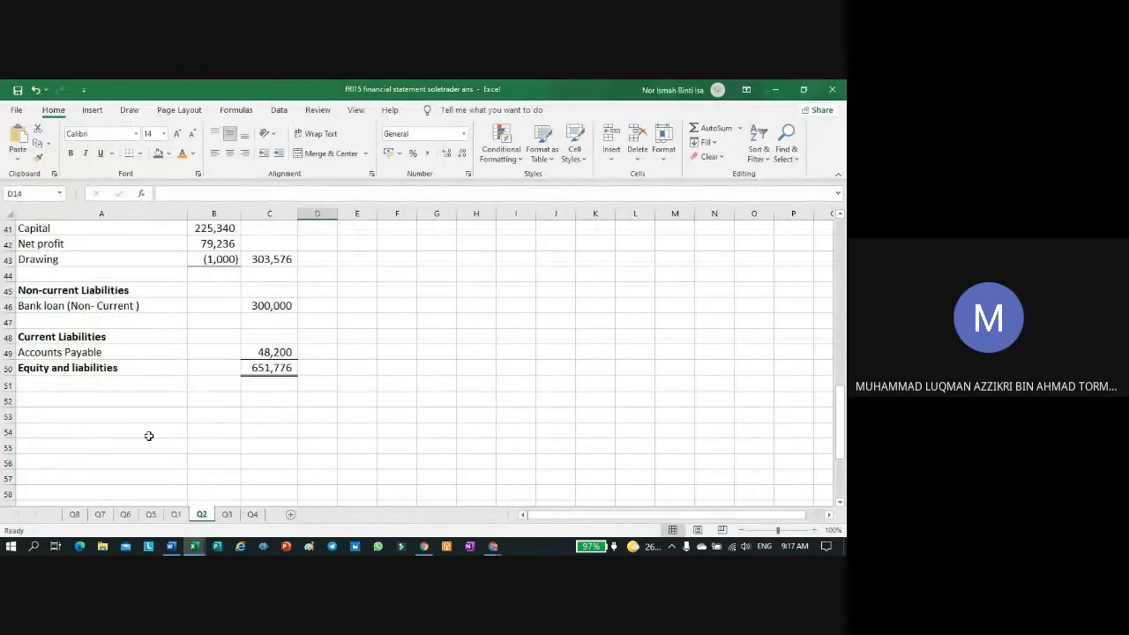
Step: Locate the Closing Inventory line under cost of sales in the Q2 sheet's statement of profit or loss
{"action": "scroll", "coordinate": [147, 433], "scroll_direction": "up", "scroll_amount": 8}
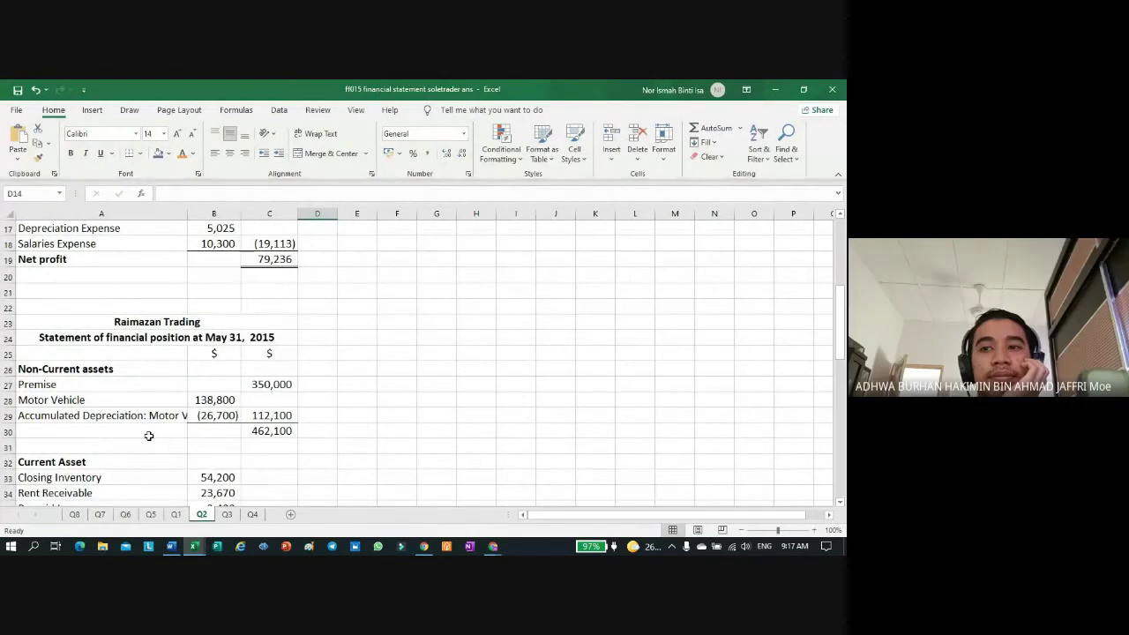
{"action": "scroll", "coordinate": [149, 436], "scroll_direction": "up", "scroll_amount": 5}
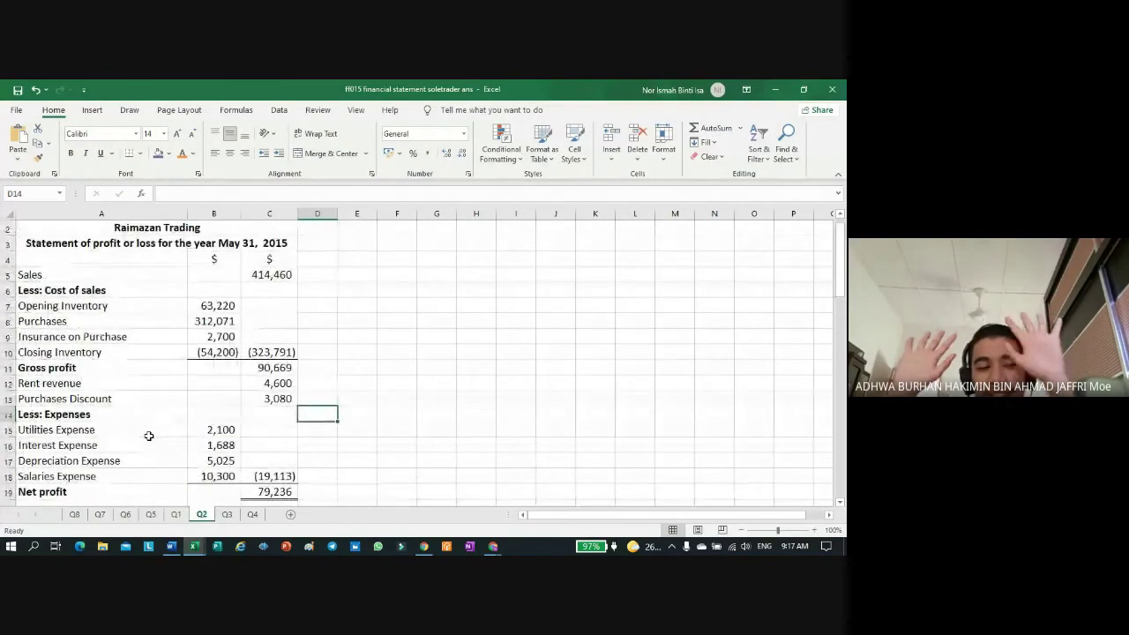
{"action": "scroll", "coordinate": [149, 436], "scroll_direction": "up", "scroll_amount": 1}
{"action": "left_click", "coordinate": [45, 369]}
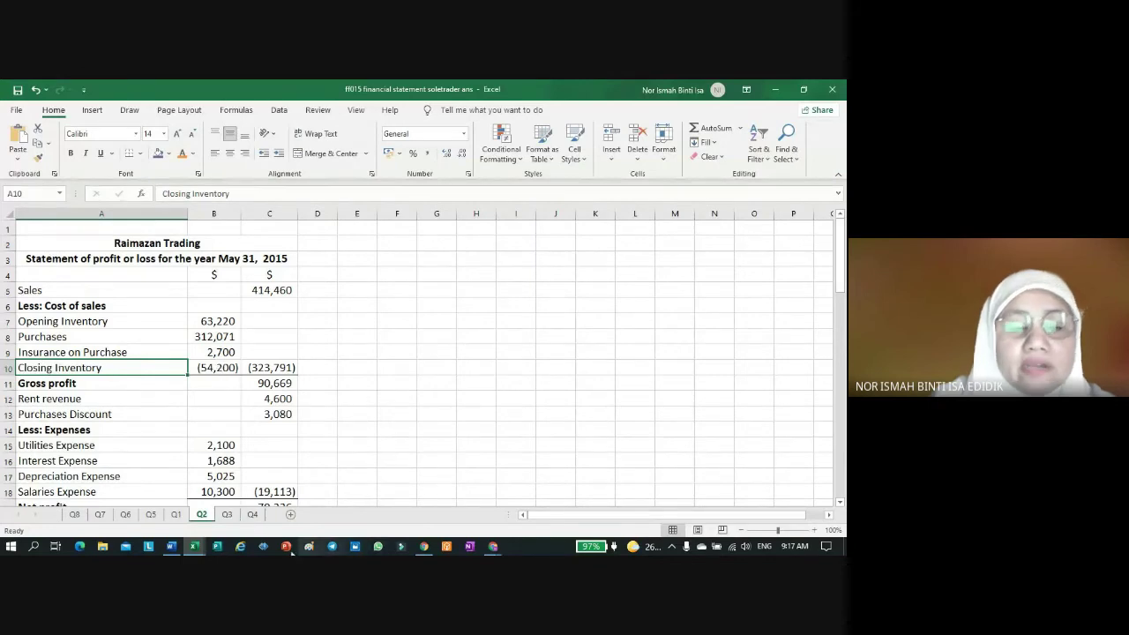
Step: Compare the COS ledger account in BOPE double entry rule with the Closing Inventory line in the ff015 workbook's profit or loss statement
{"action": "left_click", "coordinate": [196, 545]}
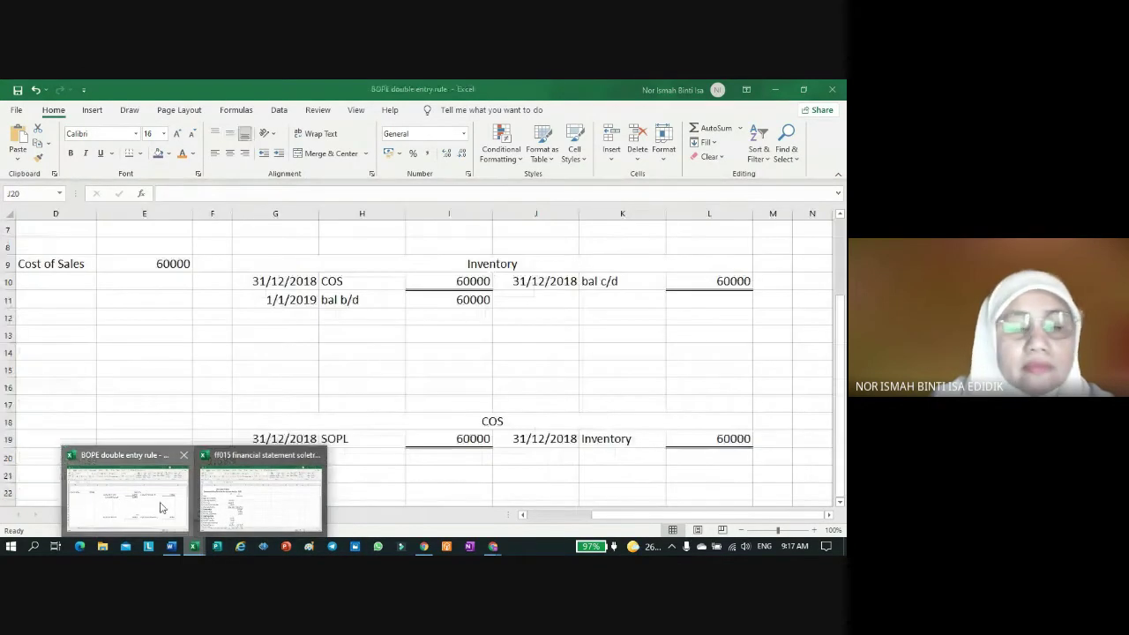
{"action": "left_click", "coordinate": [161, 507]}
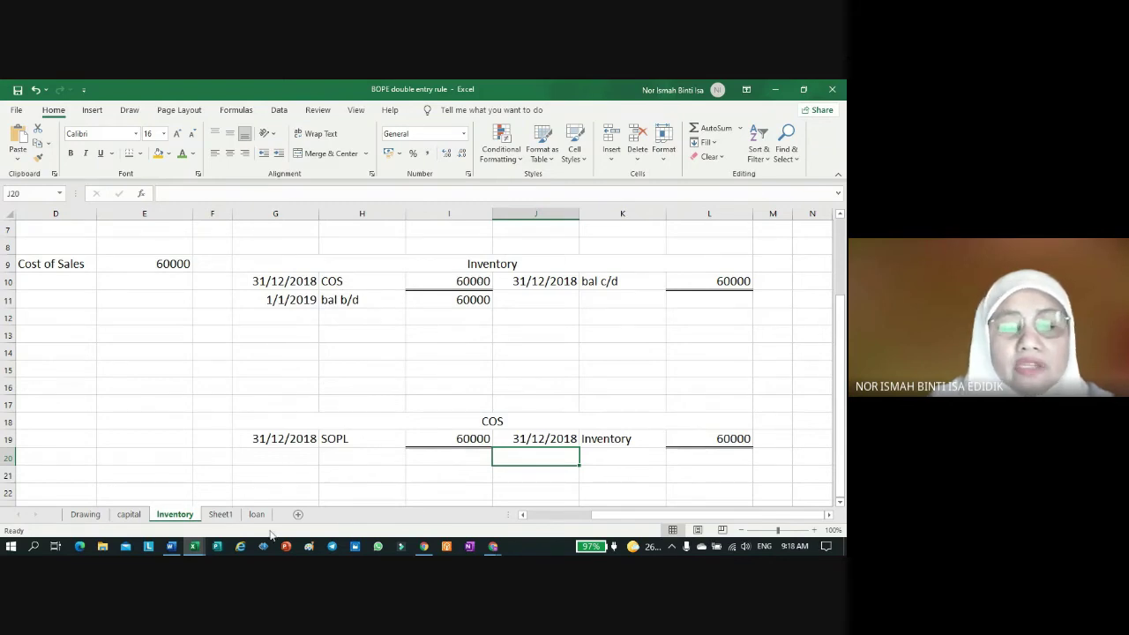
{"action": "left_click", "coordinate": [194, 546]}
{"action": "left_click", "coordinate": [260, 497]}
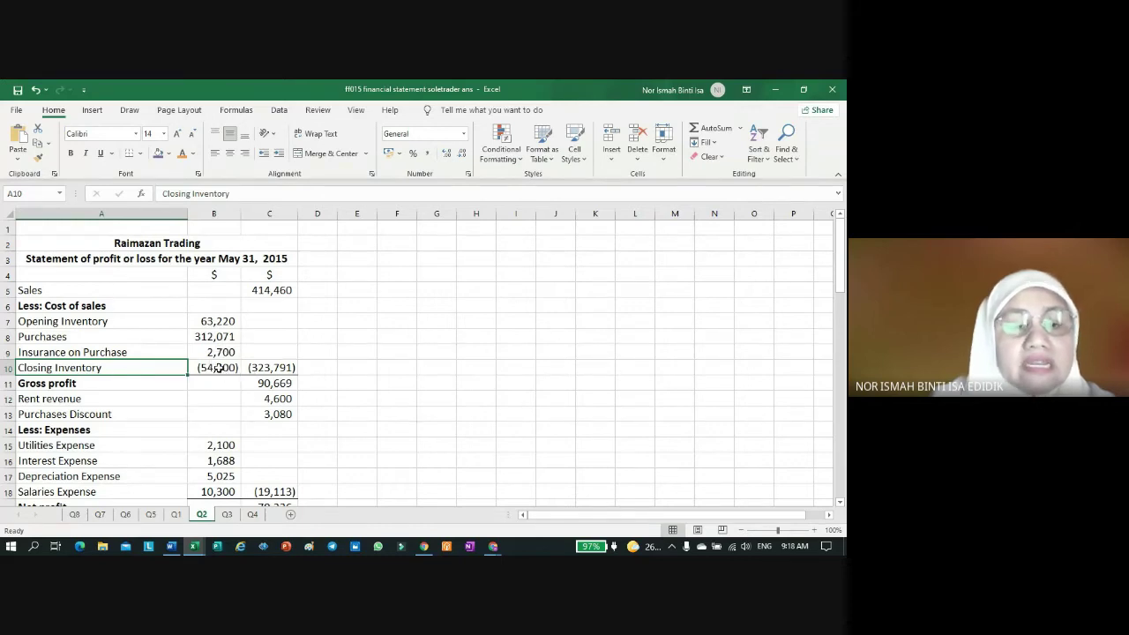
{"action": "mouse_move", "coordinate": [196, 547]}
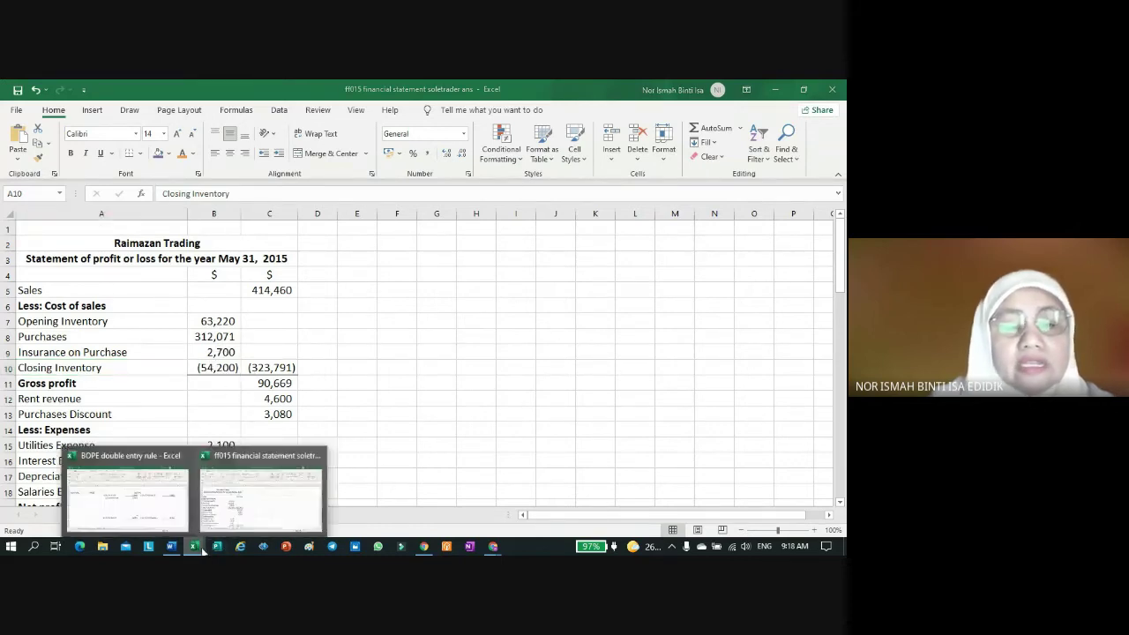
{"action": "left_click", "coordinate": [265, 503]}
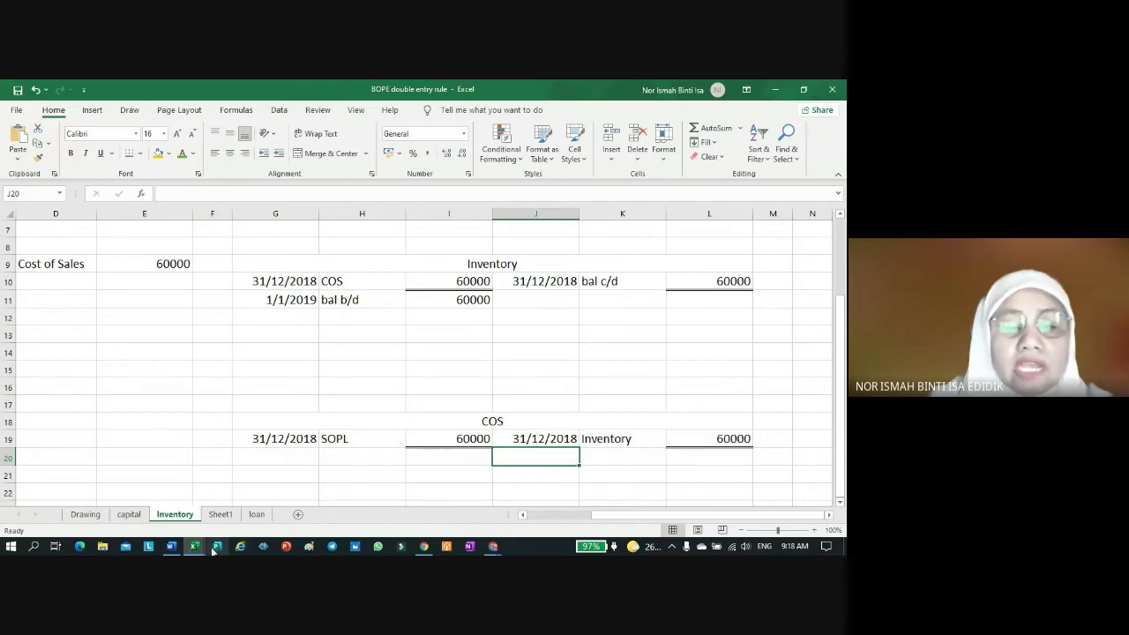
Step: Switch back to the ff015 financial statement soletrader ans workbook and show its Q2 sheet
{"action": "mouse_move", "coordinate": [194, 545]}
{"action": "left_click", "coordinate": [243, 514]}
{"action": "left_click", "coordinate": [251, 514]}
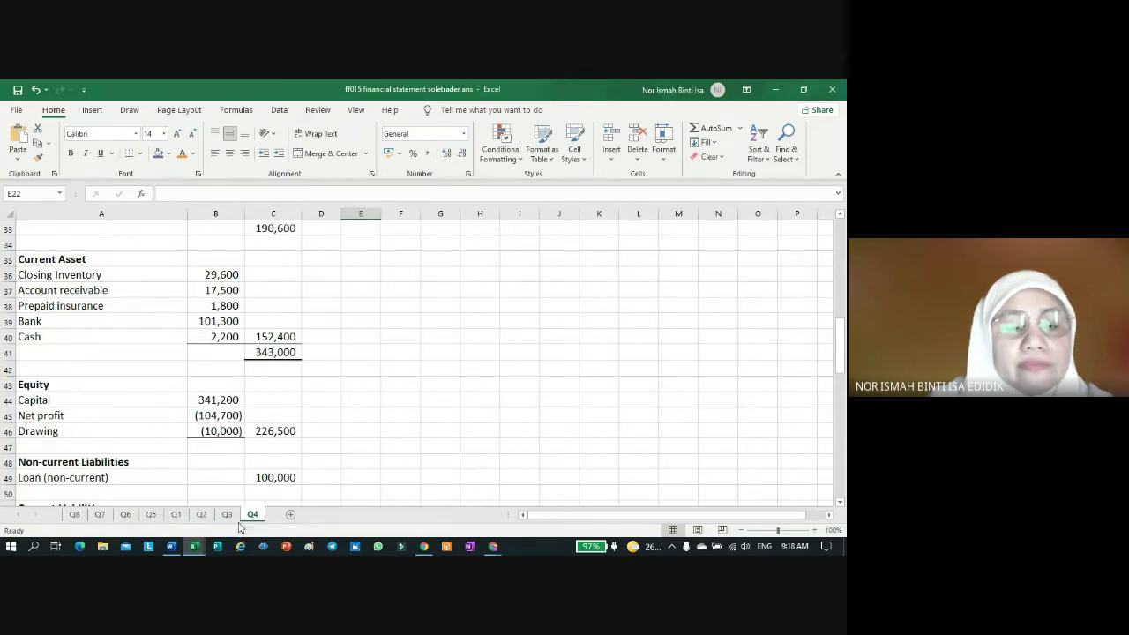
{"action": "left_click", "coordinate": [202, 514]}
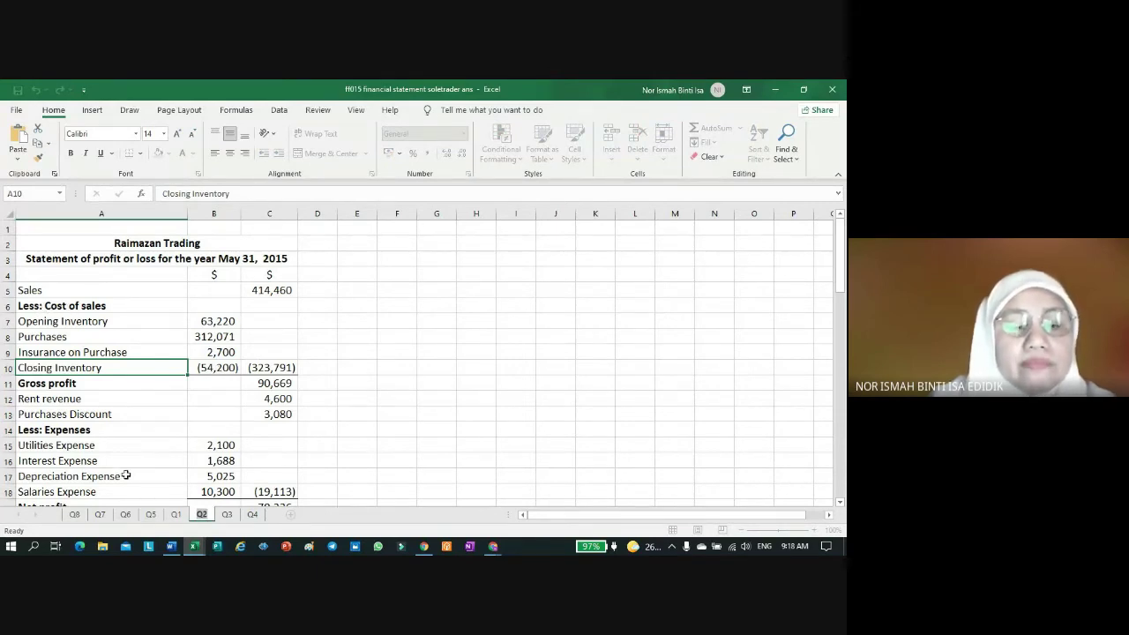
Step: Examine the Closing Inventory amount under current assets in Q2's statement of financial position and relate it to the profit or loss statement
{"action": "left_click", "coordinate": [249, 427]}
{"action": "scroll", "coordinate": [249, 426], "scroll_direction": "down", "scroll_amount": 7}
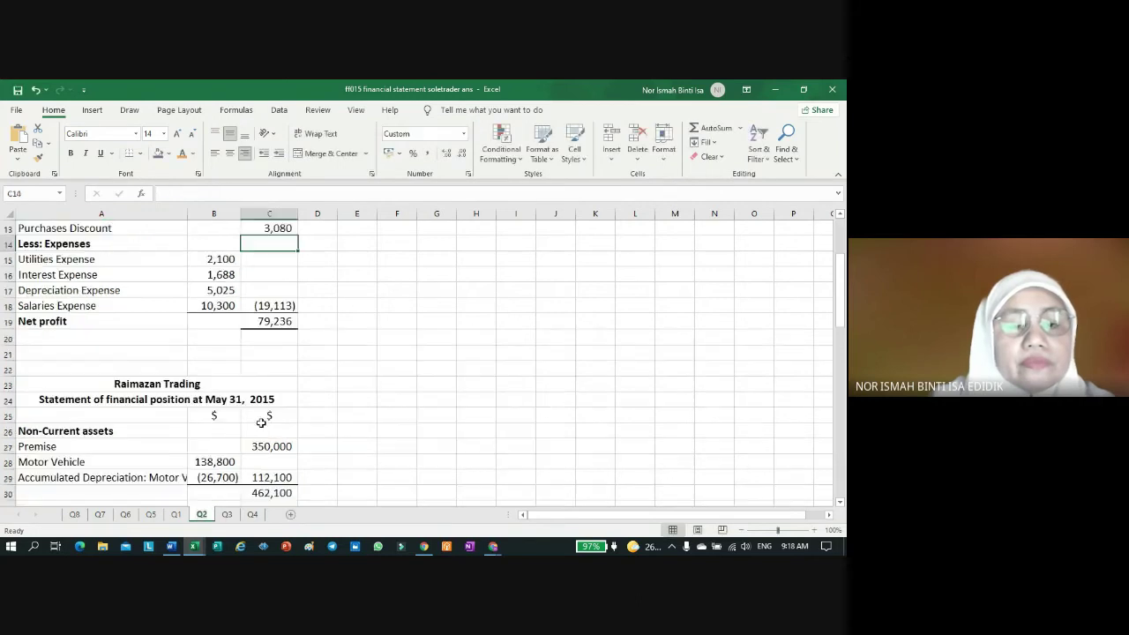
{"action": "scroll", "coordinate": [261, 424], "scroll_direction": "down", "scroll_amount": 2}
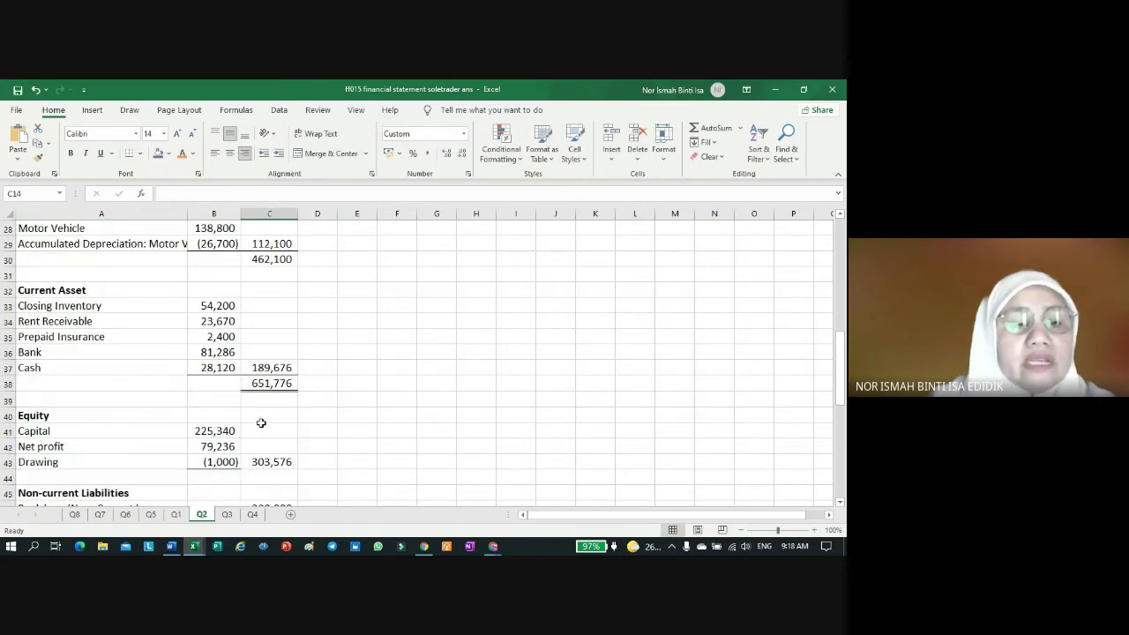
{"action": "left_click", "coordinate": [209, 305]}
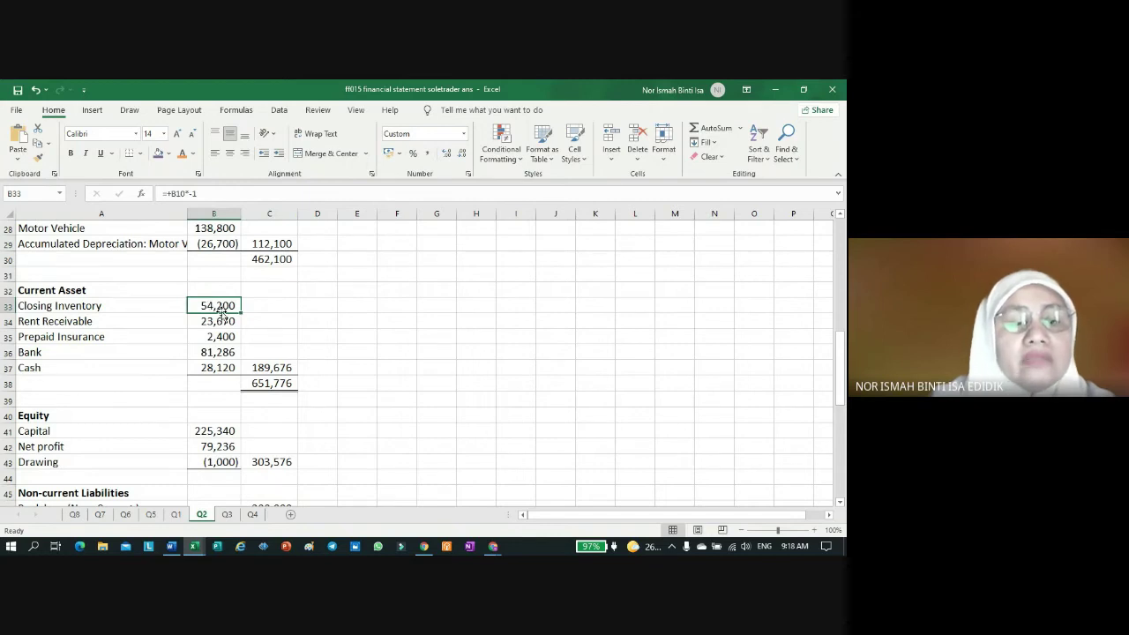
{"action": "scroll", "coordinate": [225, 315], "scroll_direction": "up", "scroll_amount": 1}
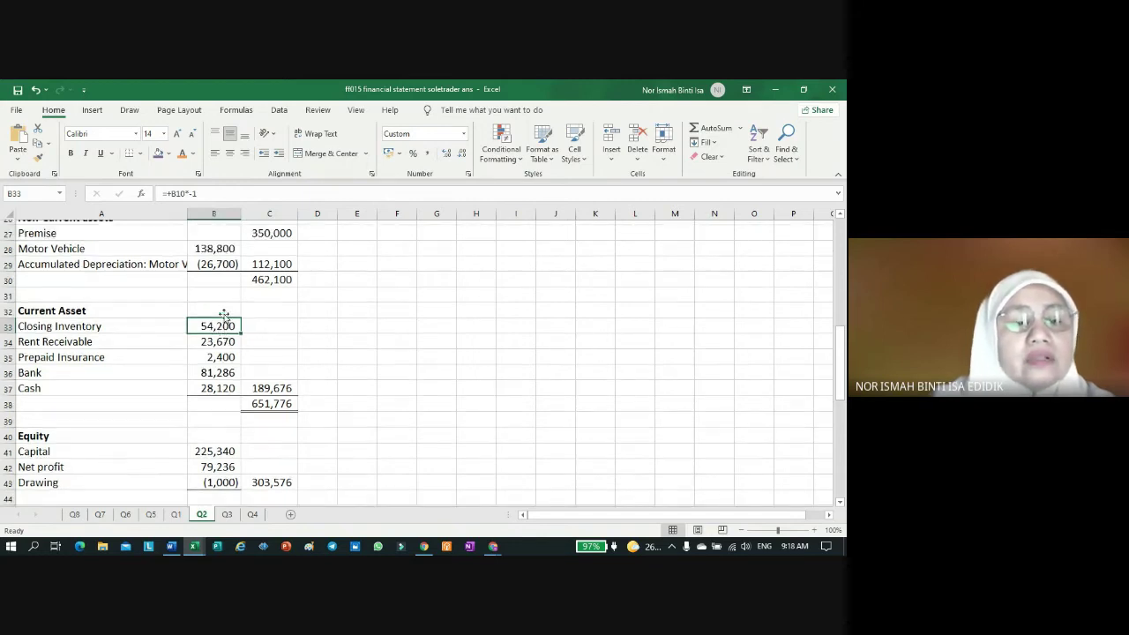
{"action": "scroll", "coordinate": [225, 316], "scroll_direction": "up", "scroll_amount": 2}
{"action": "scroll", "coordinate": [227, 349], "scroll_direction": "up", "scroll_amount": 4}
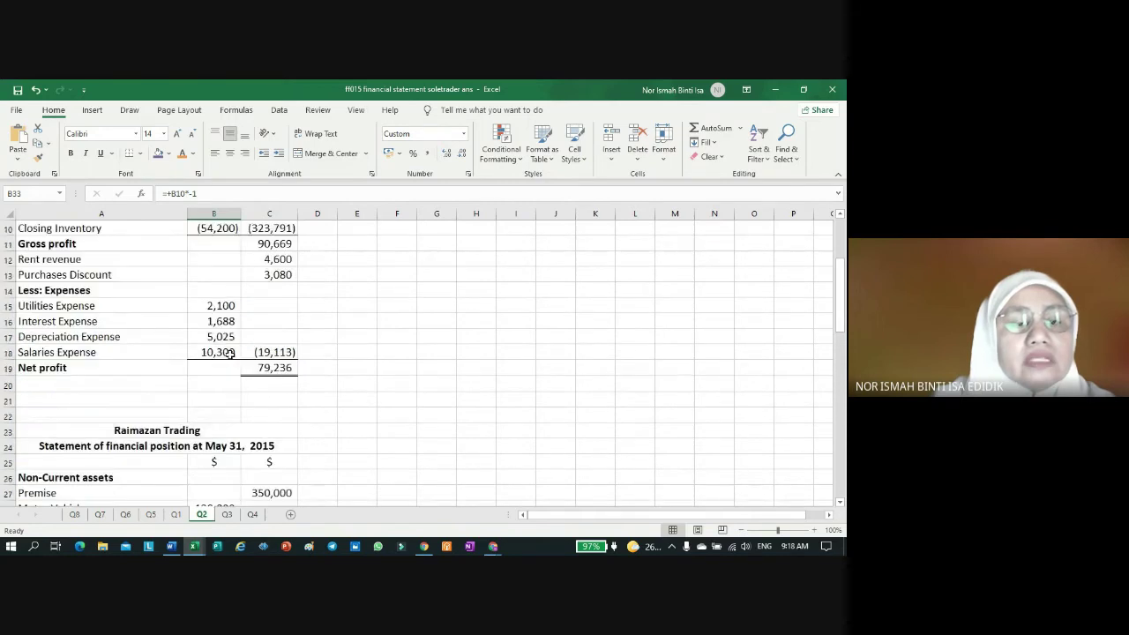
Step: Compare the Inventory ledger account in BOPE double entry rule with Closing Inventory under current assets in Q2's statement of financial position
{"action": "scroll", "coordinate": [300, 348], "scroll_direction": "down", "scroll_amount": 2}
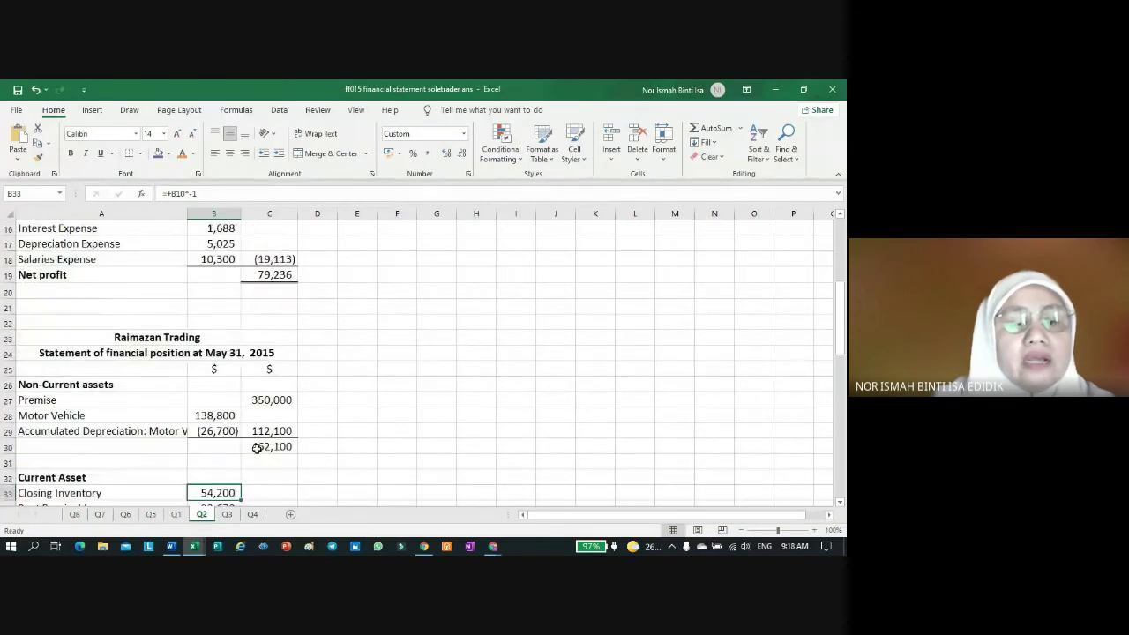
{"action": "scroll", "coordinate": [202, 414], "scroll_direction": "down", "scroll_amount": 1}
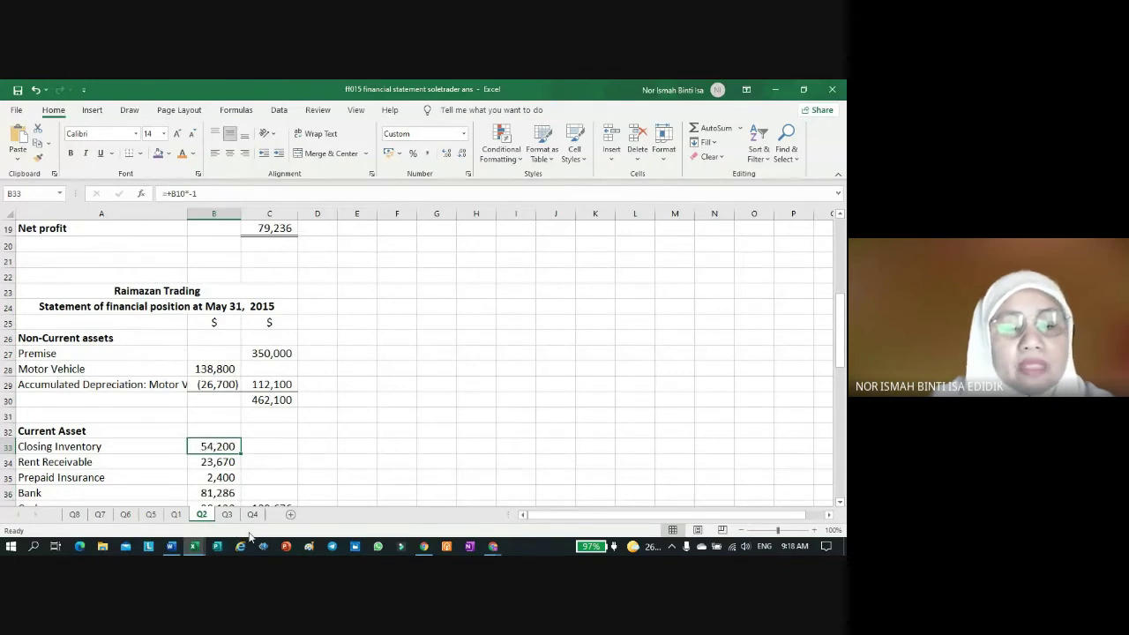
{"action": "left_click", "coordinate": [194, 546]}
{"action": "left_click", "coordinate": [128, 493]}
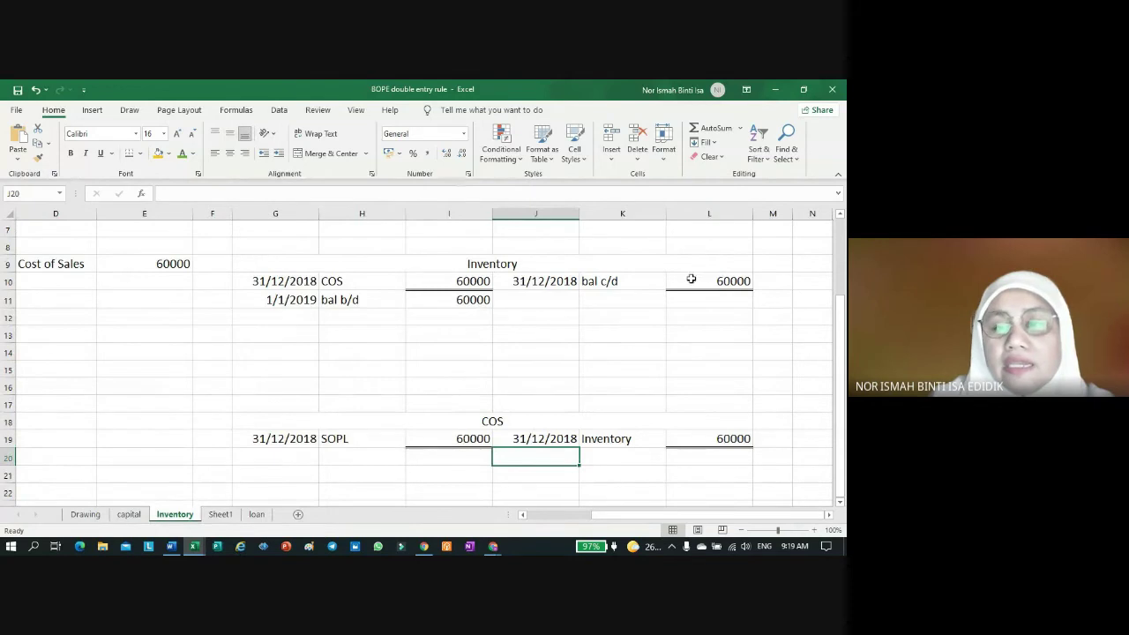
{"action": "left_click", "coordinate": [193, 545]}
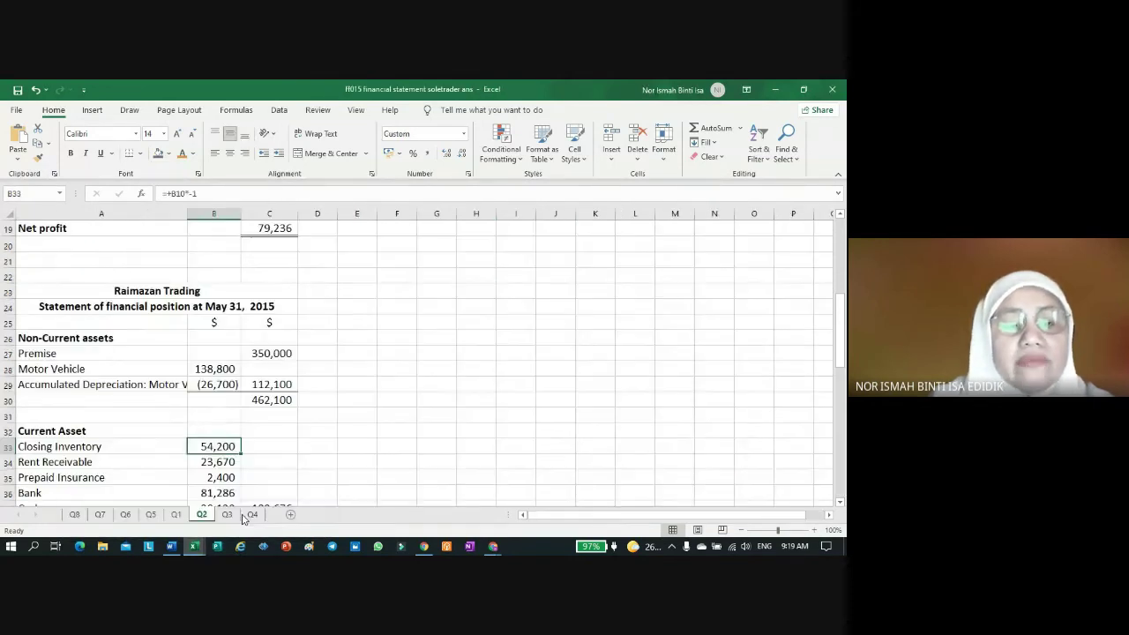
{"action": "left_click", "coordinate": [247, 520]}
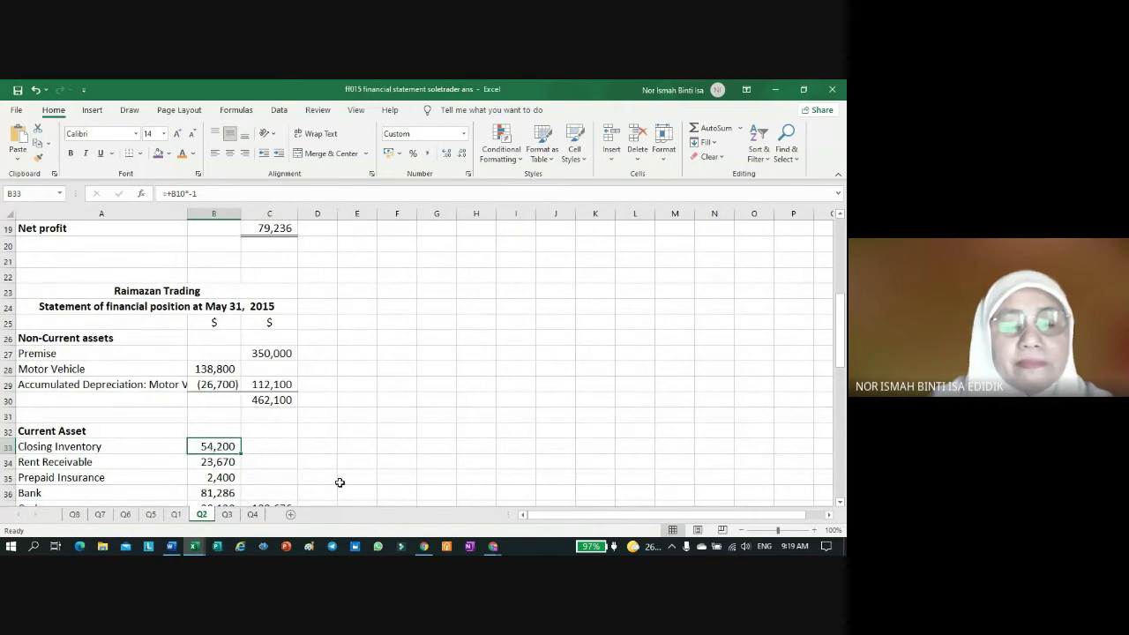
Step: Switch back to the BOPE double entry rule workbook and review the closing inventory journal entry alongside its Inventory and COS accounts
{"action": "left_click", "coordinate": [193, 548]}
{"action": "left_click", "coordinate": [154, 521]}
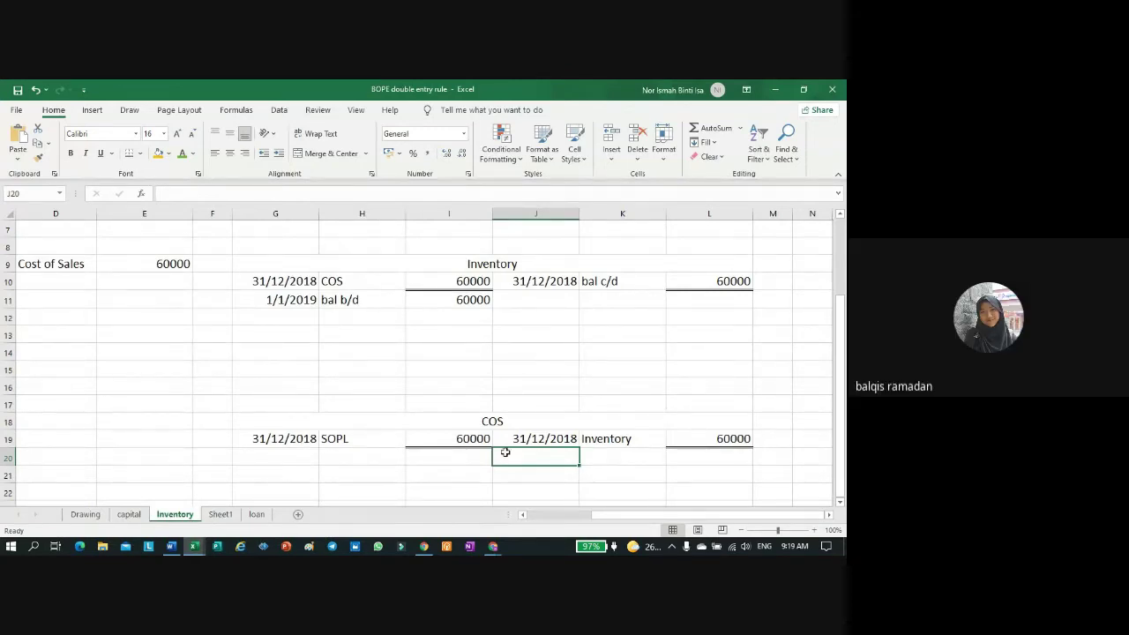
{"action": "left_click", "coordinate": [522, 515]}
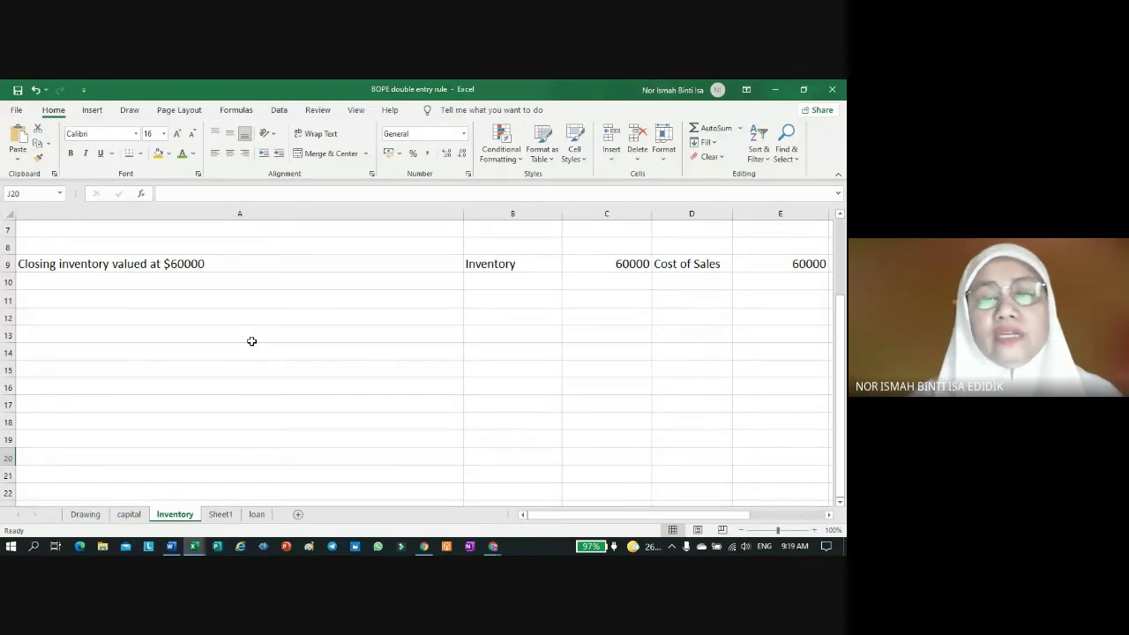
{"action": "left_click", "coordinate": [829, 515]}
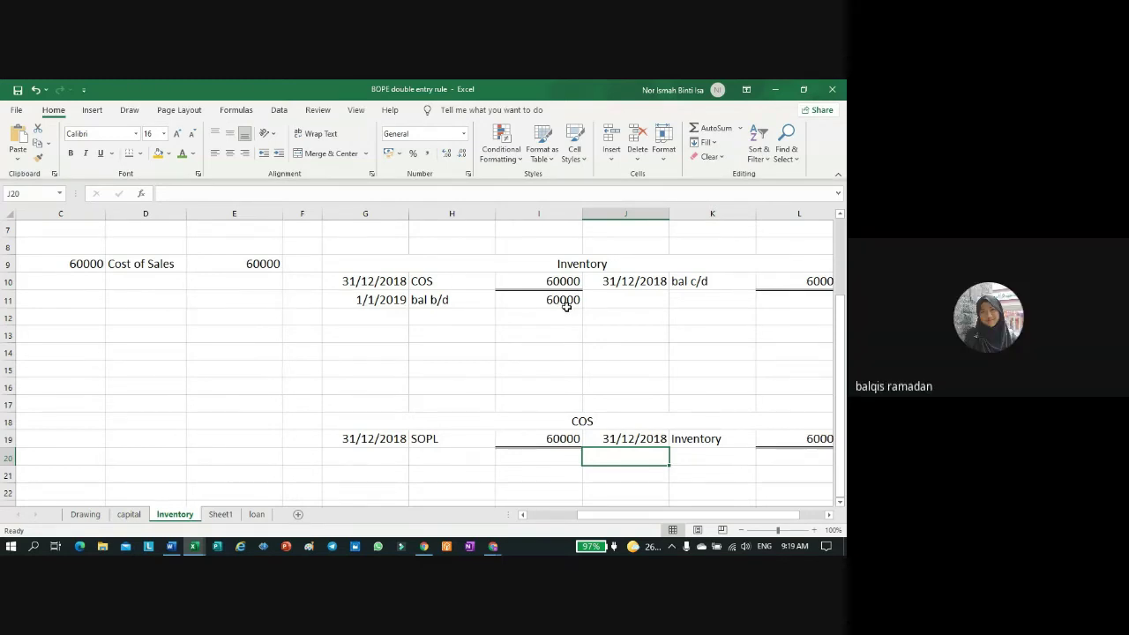
Step: Add a credit line to the Inventory account in row 11 dated 31/12/2019, described COS, with the amount linked to the bal b/d figure
{"action": "left_click", "coordinate": [609, 299]}
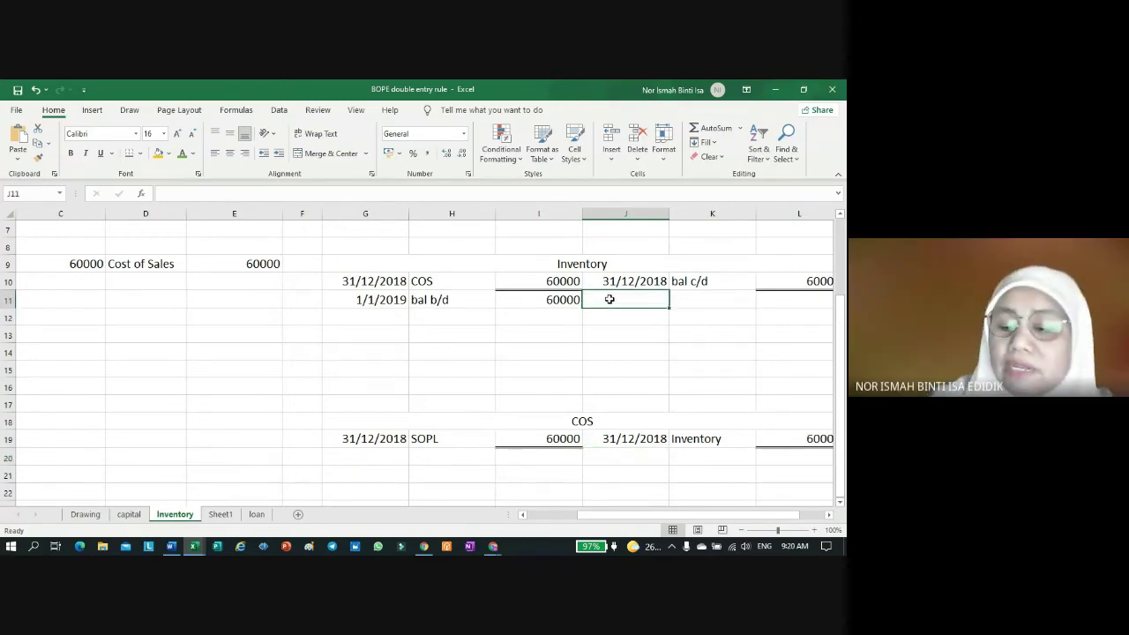
{"action": "type", "text": "31/12/2019"}
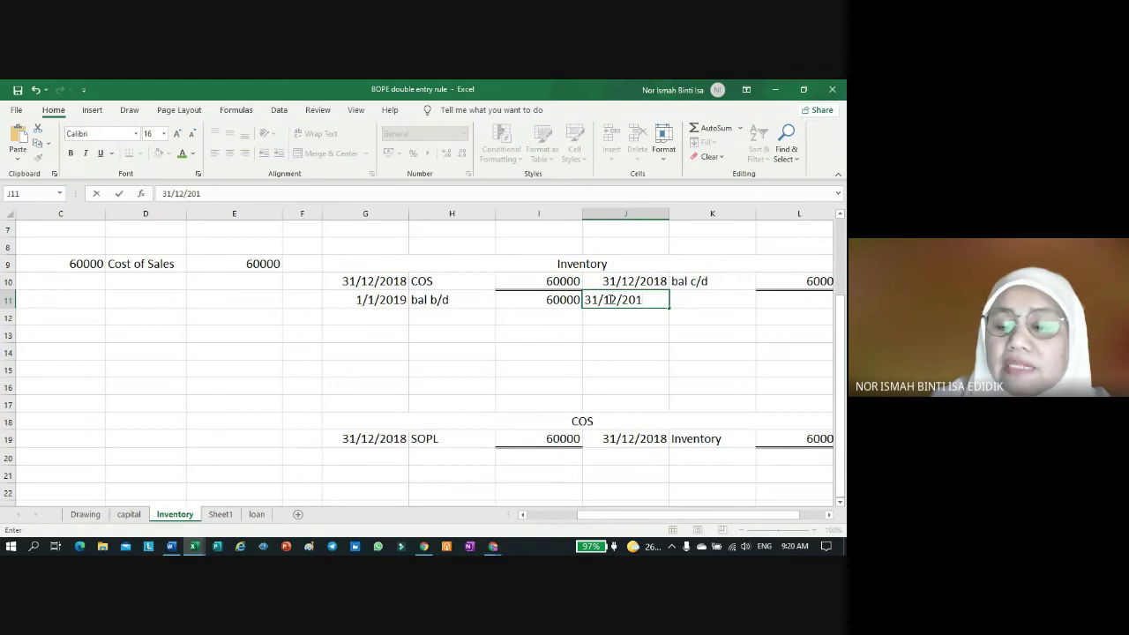
{"action": "left_click", "coordinate": [511, 301]}
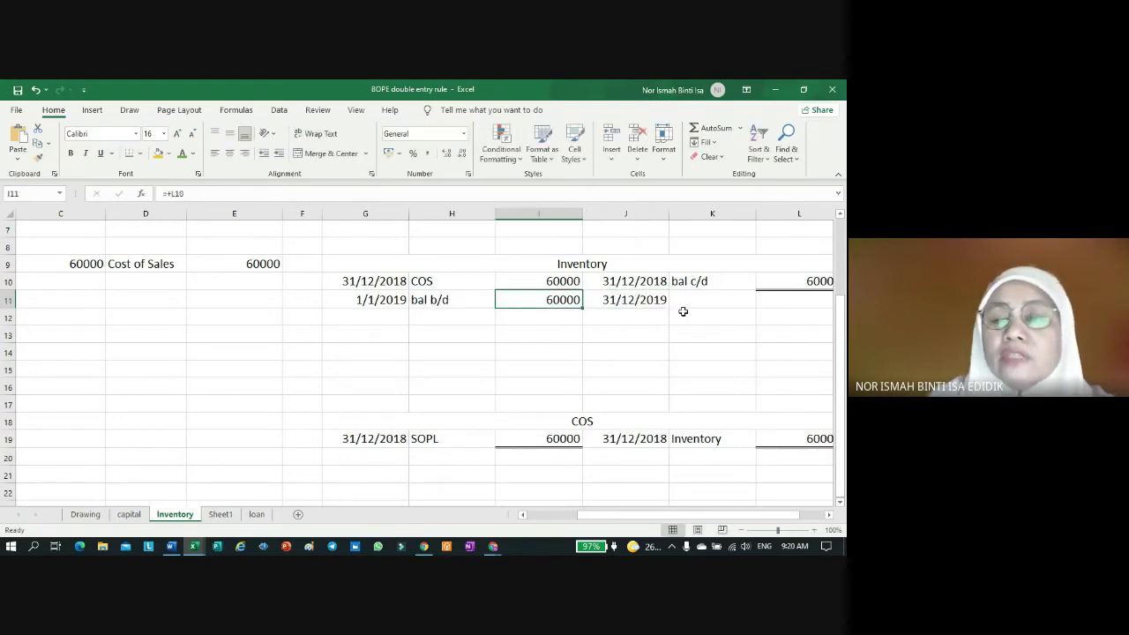
{"action": "left_click", "coordinate": [732, 303]}
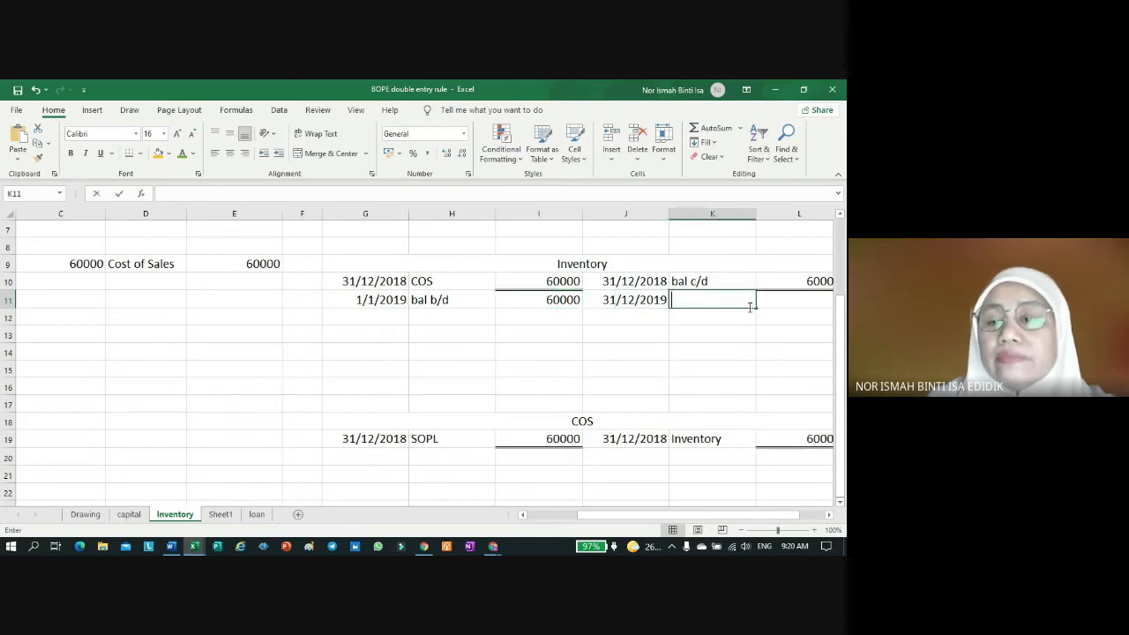
{"action": "left_click", "coordinate": [788, 302]}
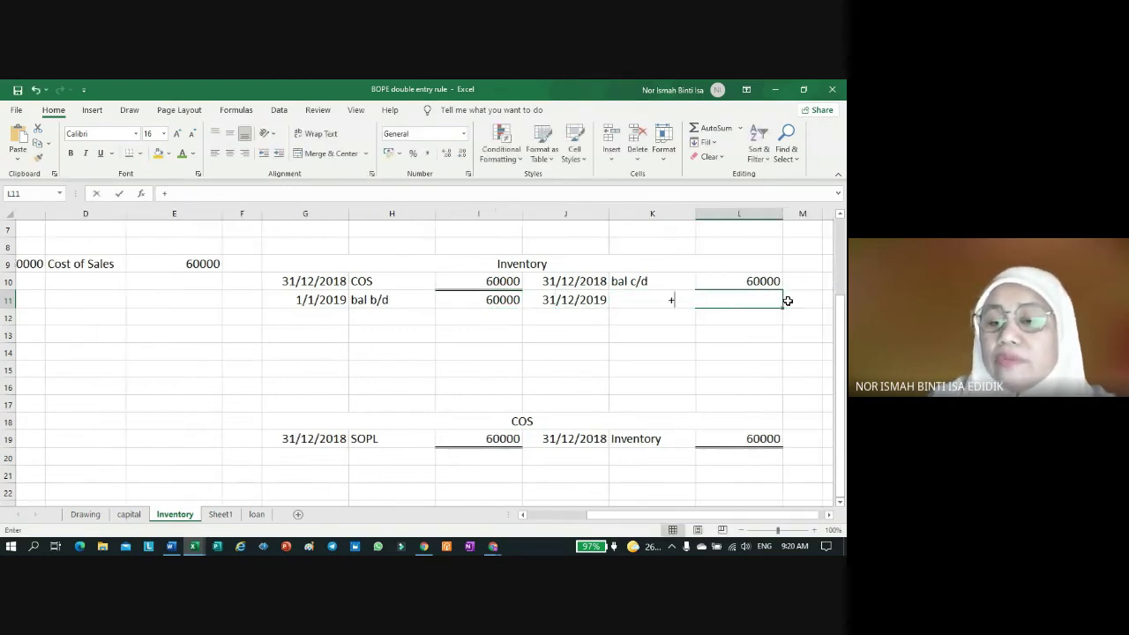
{"action": "type", "text": "+"}
{"action": "left_click", "coordinate": [473, 301]}
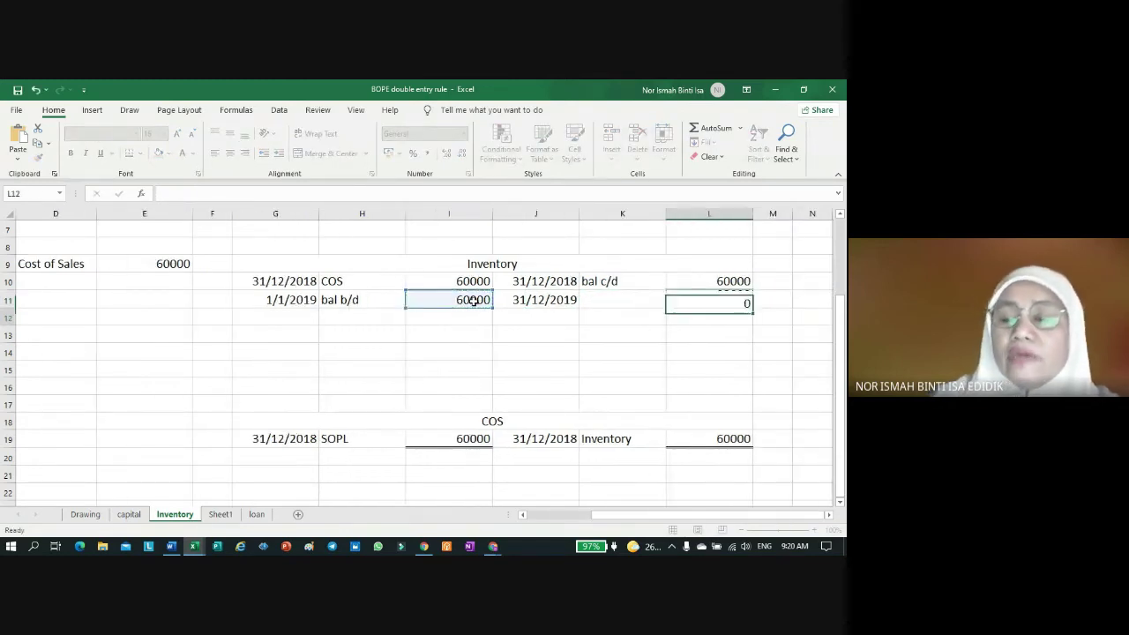
{"action": "key", "text": "Return"}
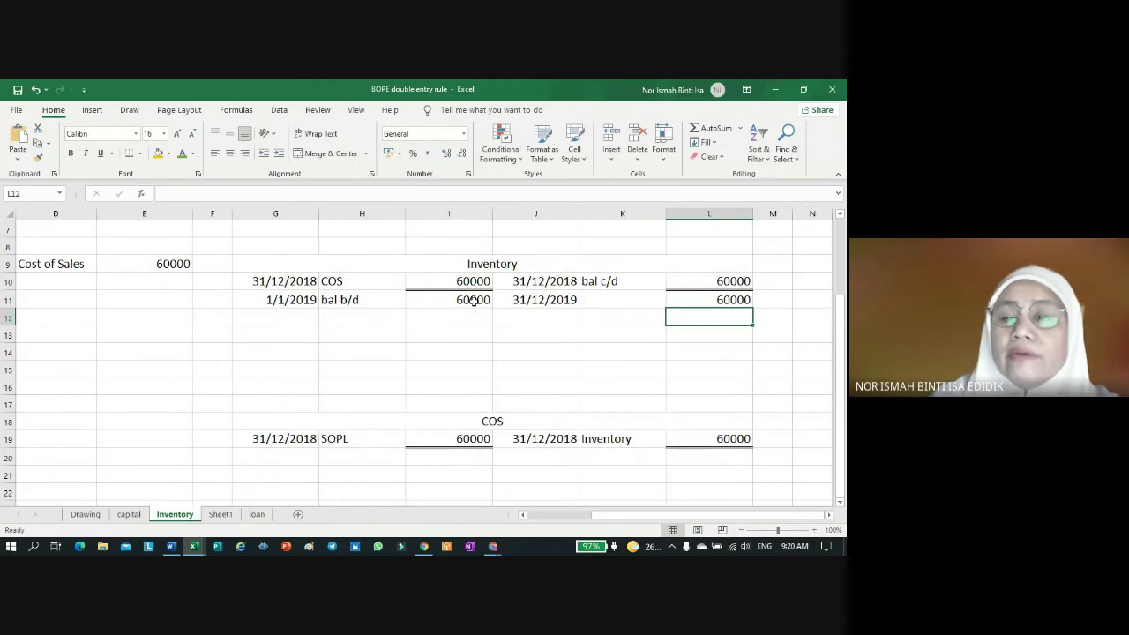
{"action": "left_click", "coordinate": [641, 300]}
{"action": "type", "text": "COS"}
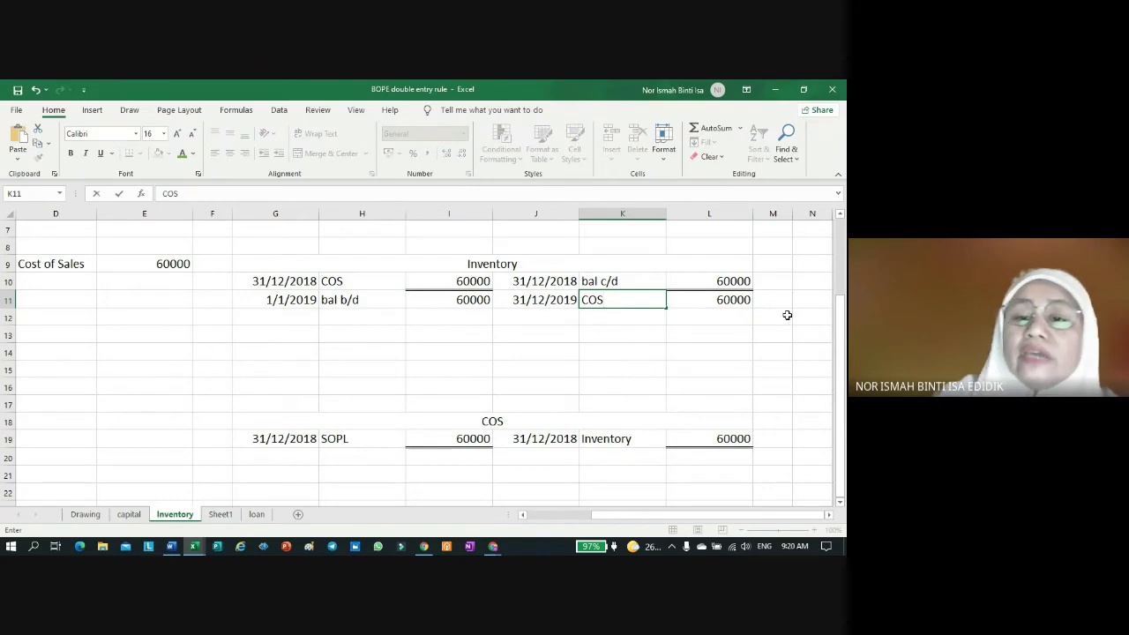
{"action": "left_click", "coordinate": [582, 386]}
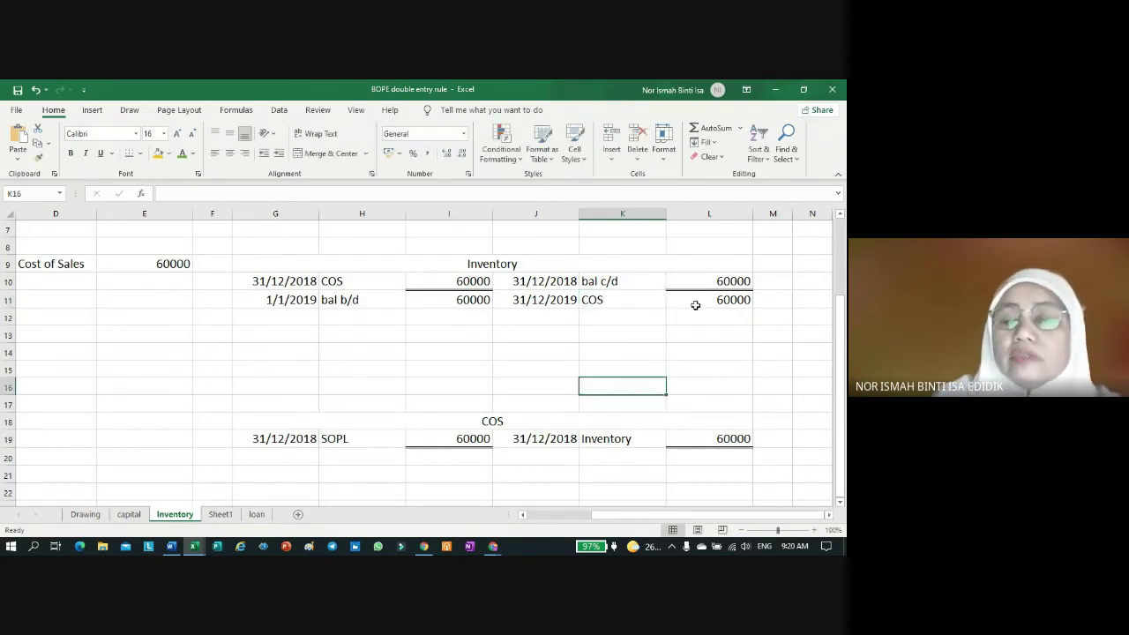
Step: Date a new debit line in row 20 of the COS account by linking it to the 31/12/2019 date in J11
{"action": "scroll", "coordinate": [526, 408], "scroll_direction": "down", "scroll_amount": 2}
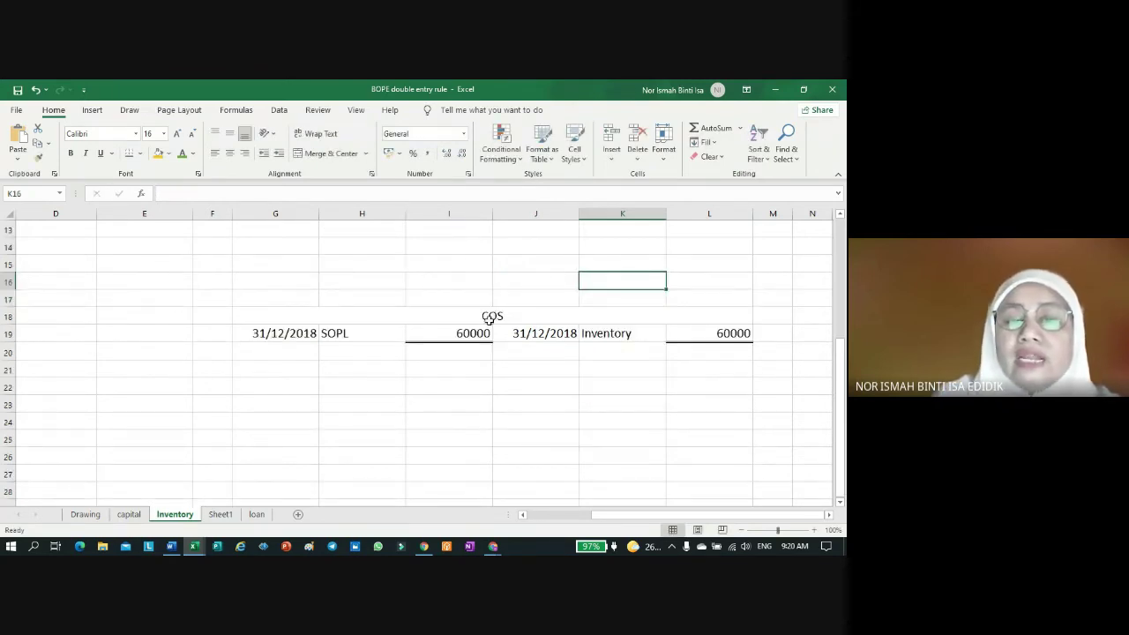
{"action": "left_click", "coordinate": [269, 351]}
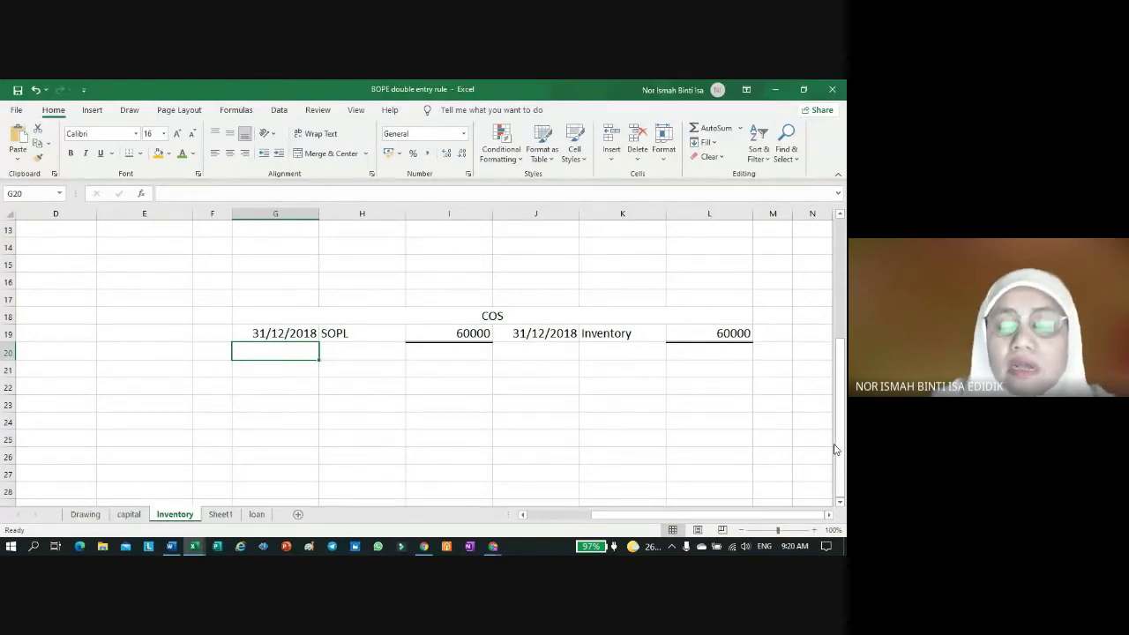
{"action": "type", "text": "+"}
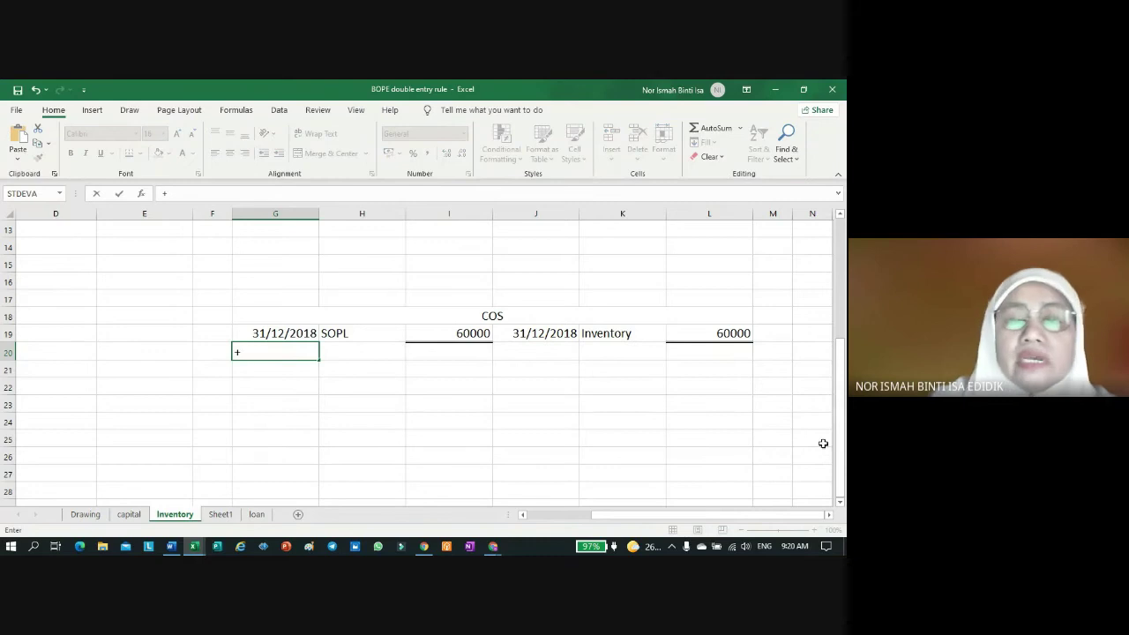
{"action": "scroll", "coordinate": [678, 408], "scroll_direction": "up", "scroll_amount": 3}
{"action": "left_click", "coordinate": [548, 352]}
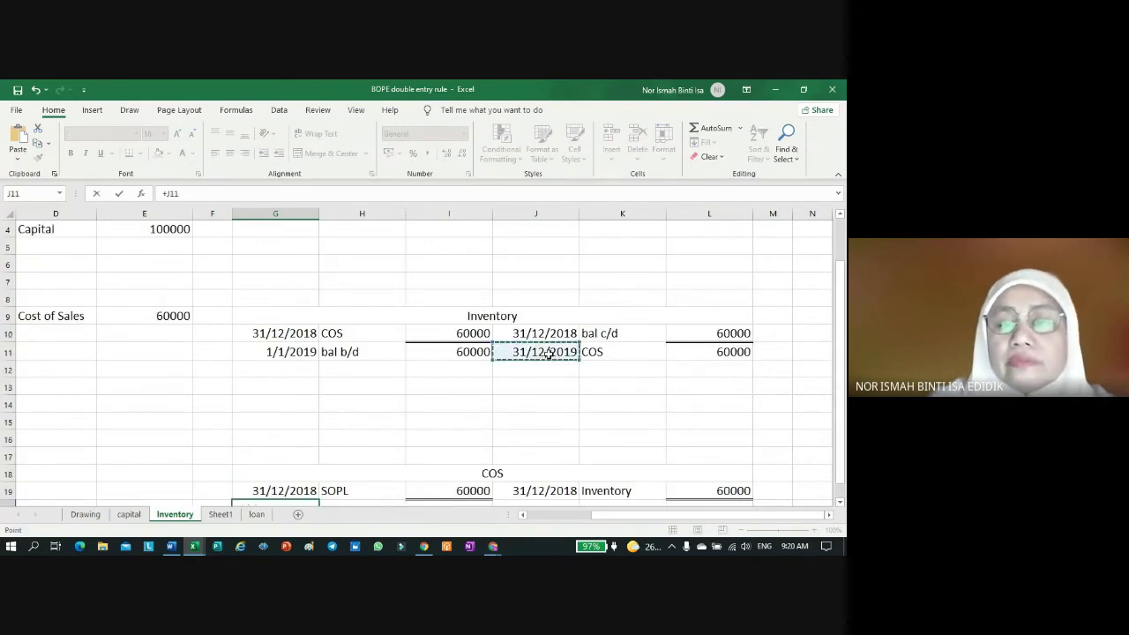
{"action": "key", "text": "Return"}
Step: Describe the COS account's new debit line as Inventory and link its amount to the COS credit amount in L11
{"action": "left_click", "coordinate": [384, 476]}
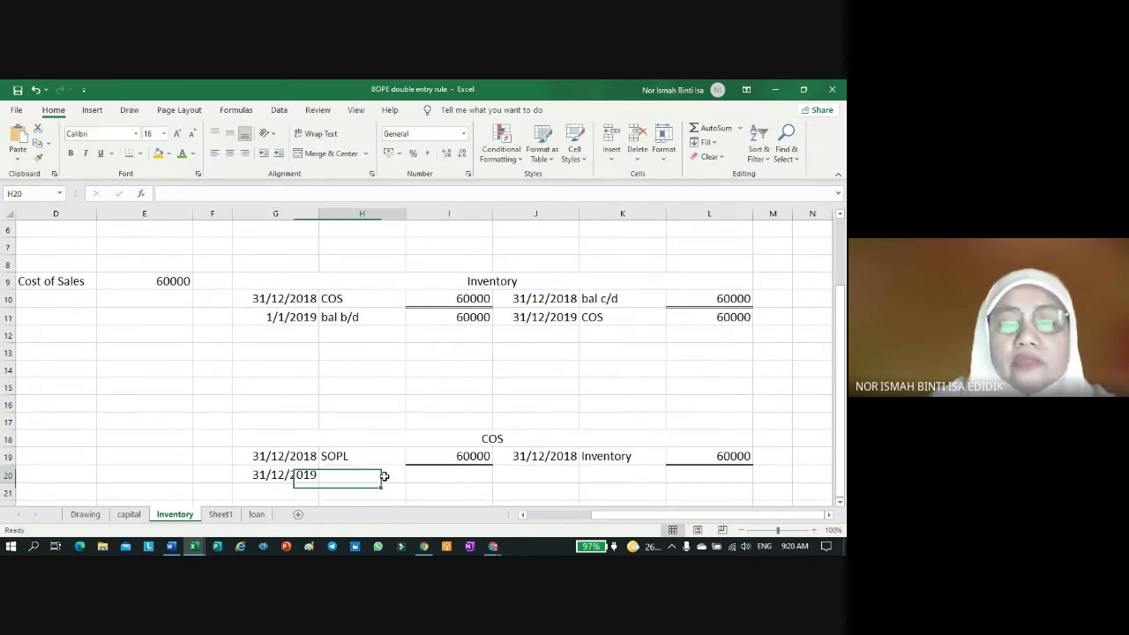
{"action": "type", "text": "In"}
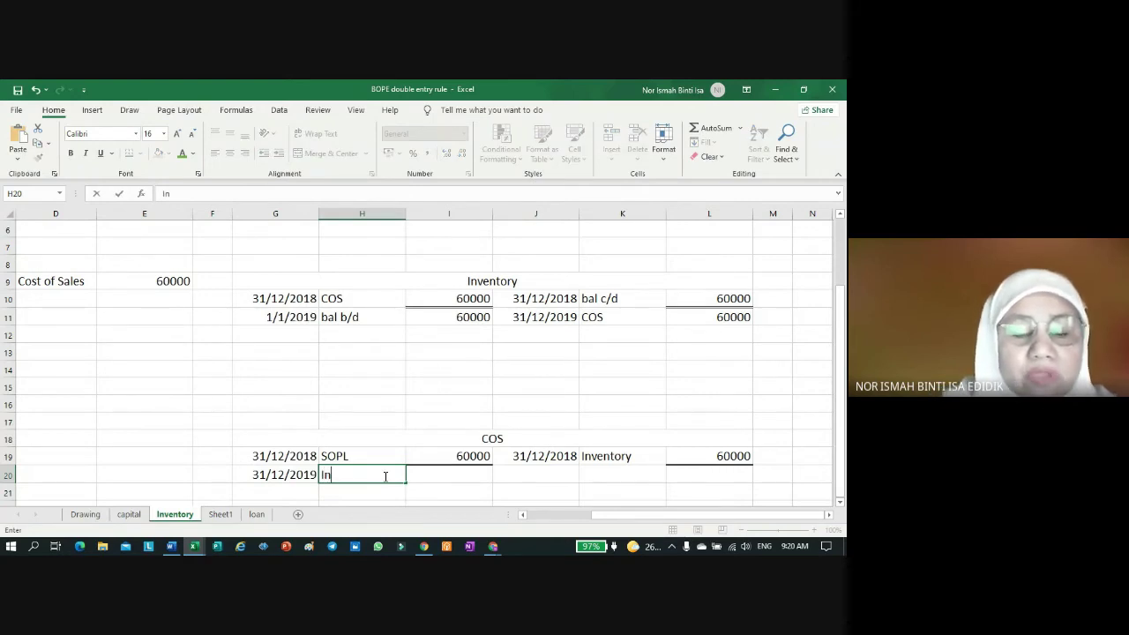
{"action": "type", "text": "ventory"}
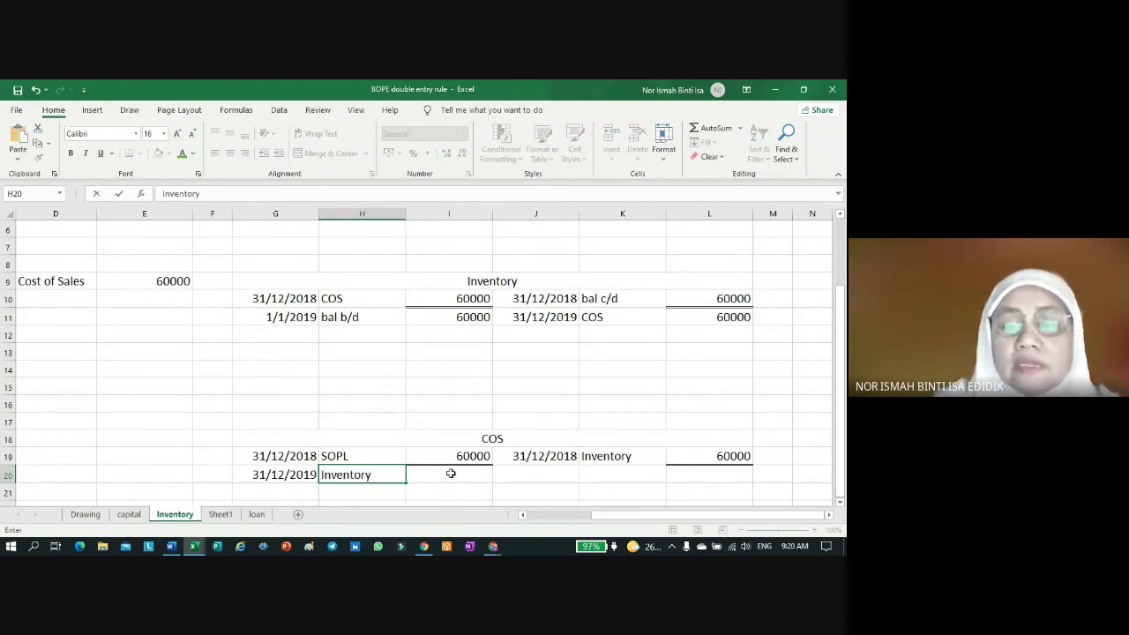
{"action": "left_click", "coordinate": [450, 473]}
{"action": "type", "text": "+"}
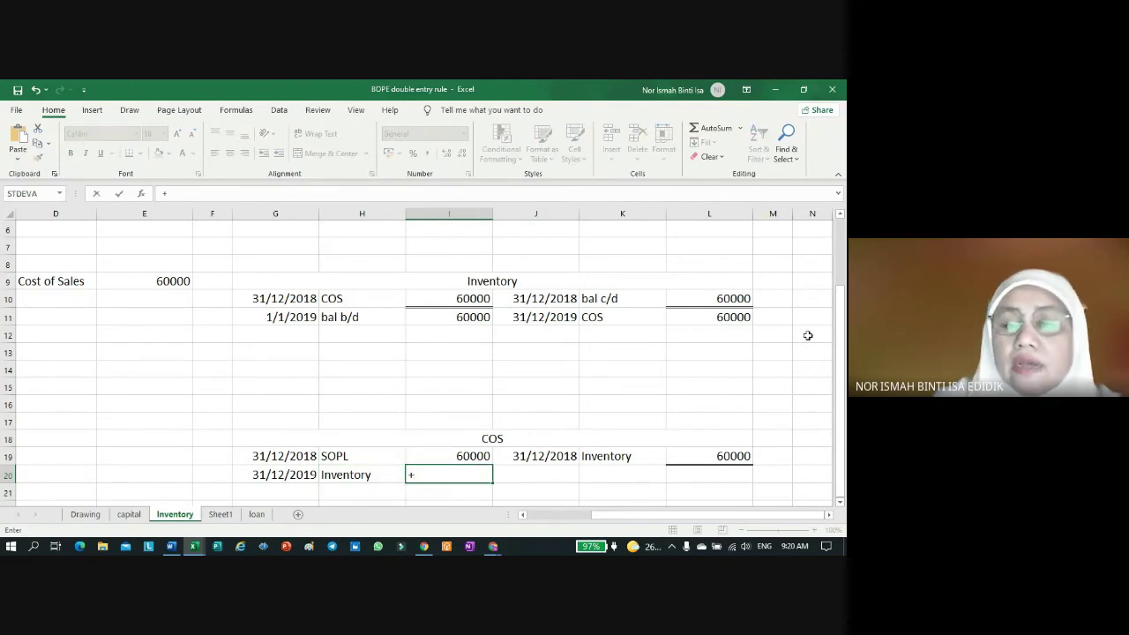
{"action": "left_click", "coordinate": [746, 319]}
{"action": "key", "text": "Return"}
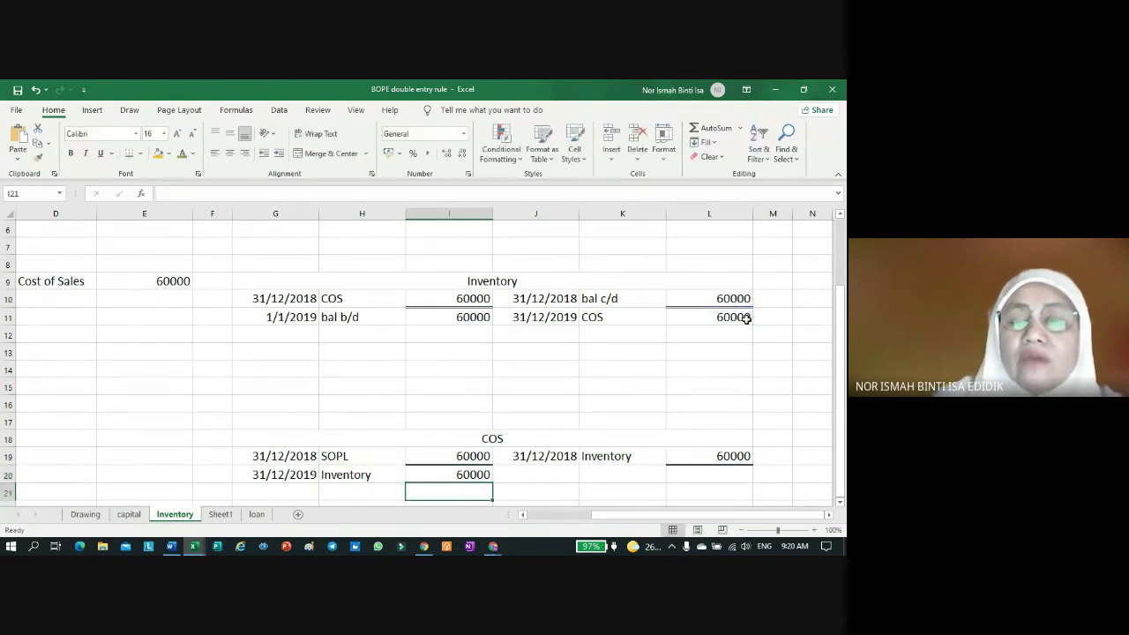
Step: Enter the transaction description "Adjustment for opening inventory" in cell A12, below the closing inventory entry
{"action": "left_click", "coordinate": [522, 515]}
{"action": "left_click", "coordinate": [522, 515]}
{"action": "left_click", "coordinate": [523, 515]}
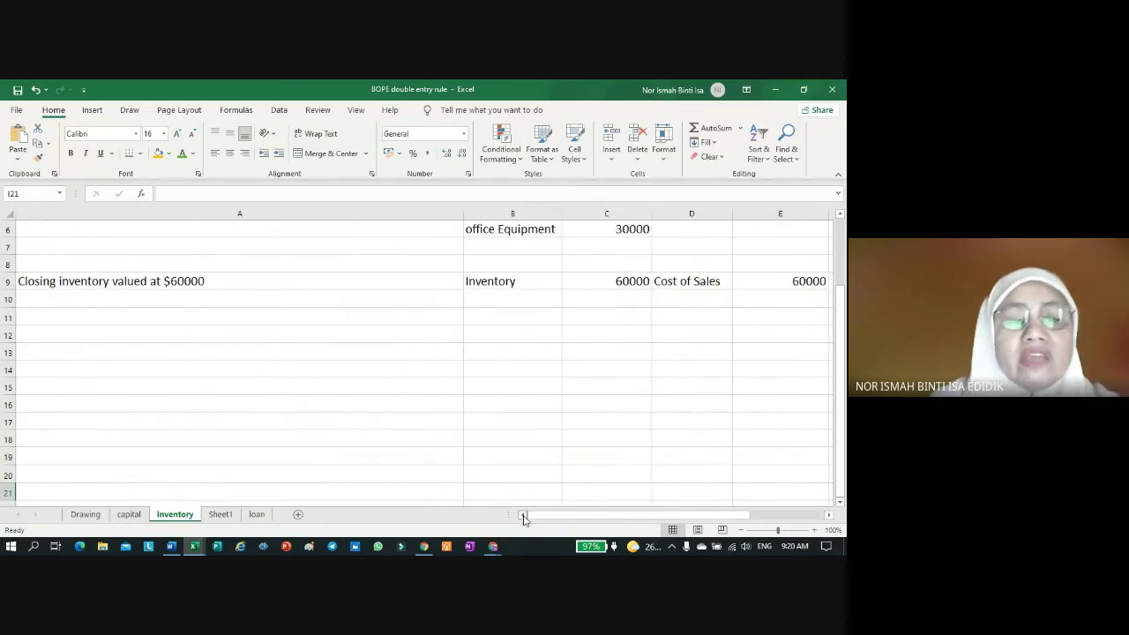
{"action": "left_click", "coordinate": [56, 335]}
{"action": "type", "text": "Ad"}
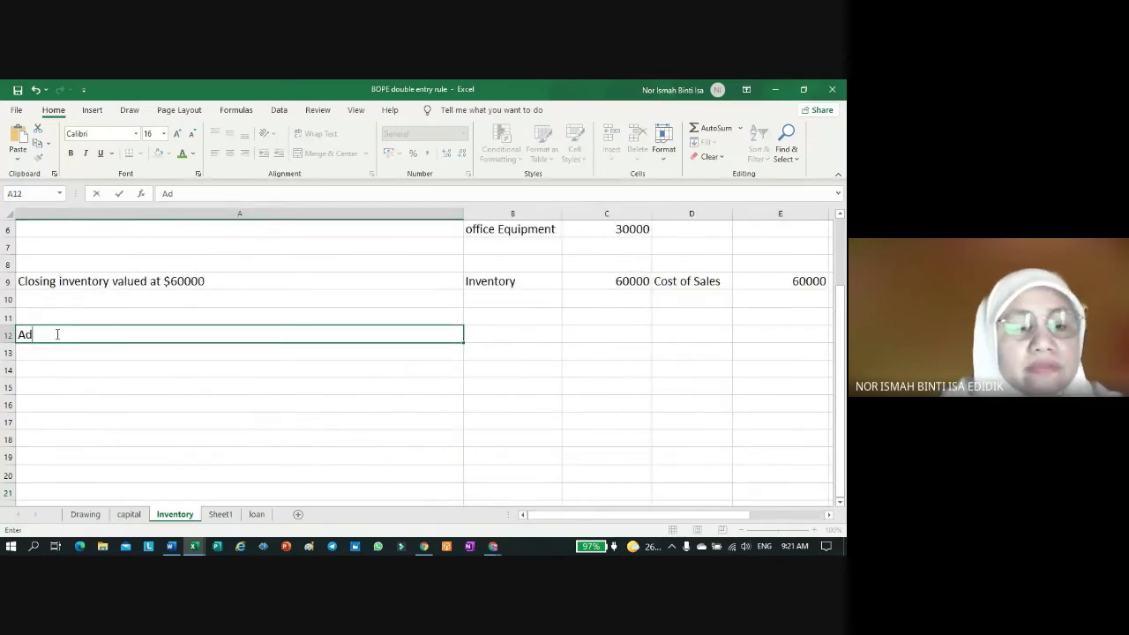
{"action": "type", "text": "juesment for openin"}
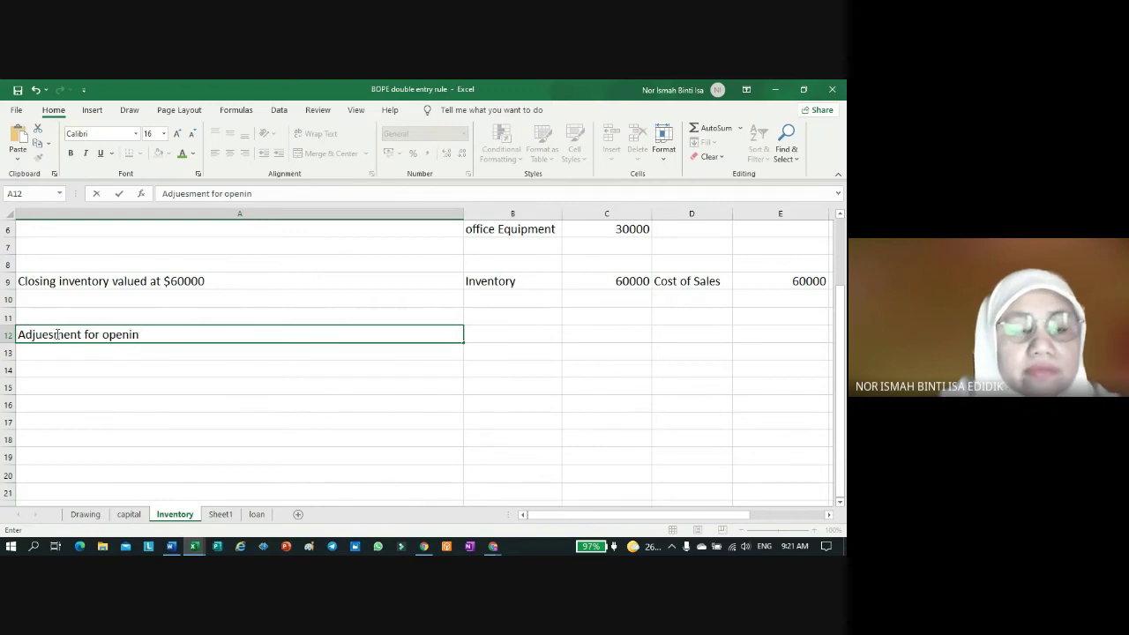
{"action": "type", "text": "g inventory"}
{"action": "key", "text": "Return"}
Step: Fill the debit side of the opening inventory adjustment in row 12 by linking B12 to Cost of Sales in D9 and C12 to E9
{"action": "left_click", "coordinate": [526, 335]}
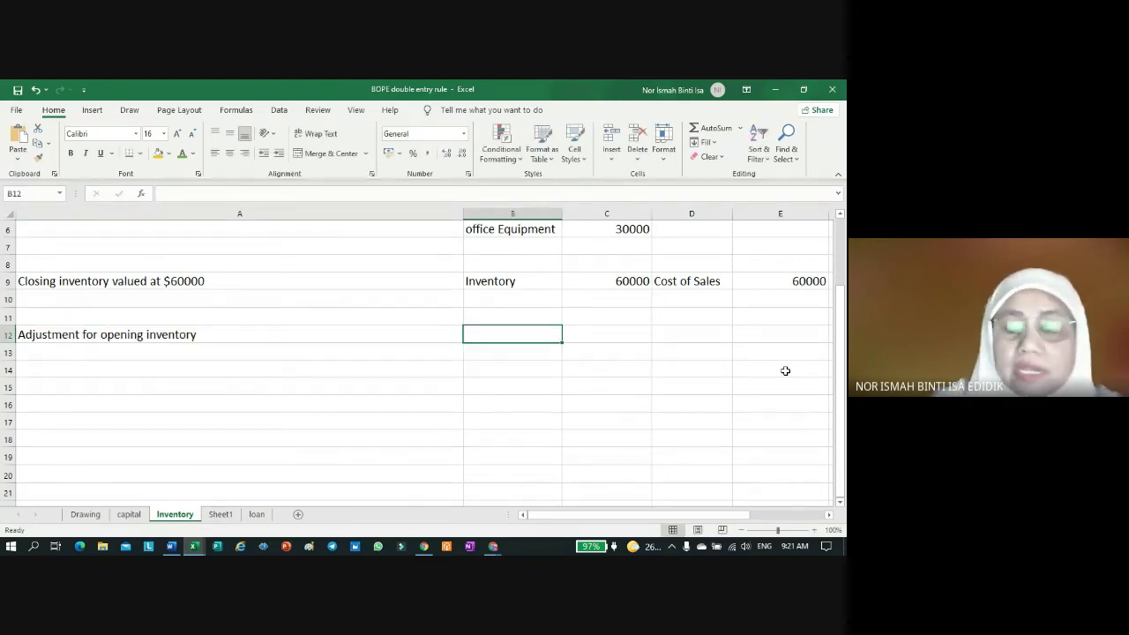
{"action": "type", "text": "+"}
{"action": "left_click", "coordinate": [706, 280]}
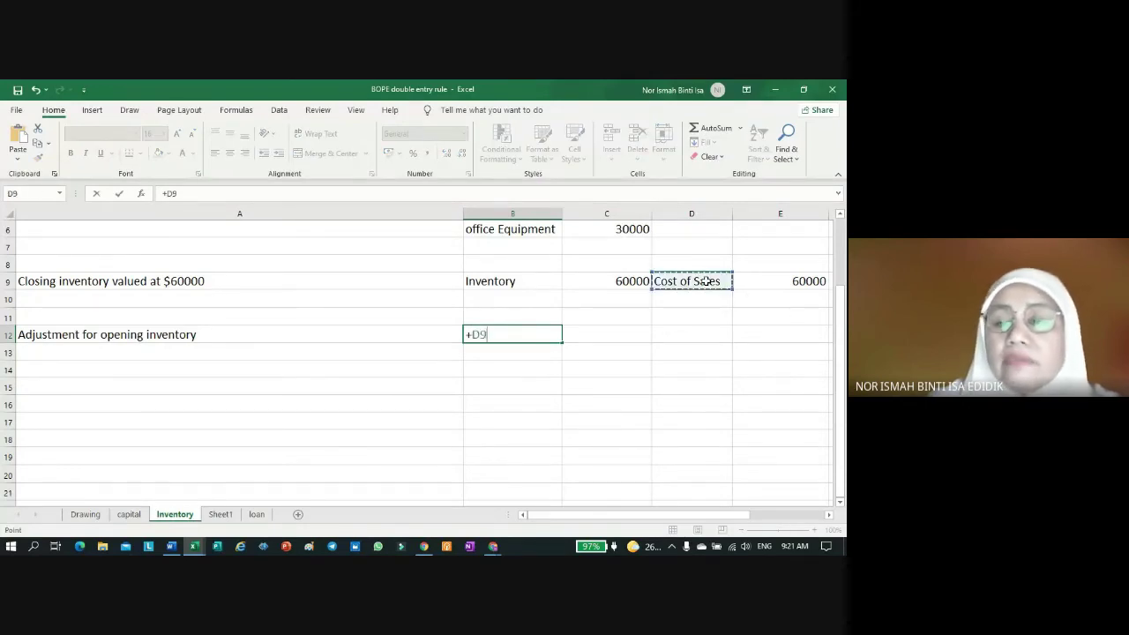
{"action": "key", "text": "Return"}
{"action": "left_click", "coordinate": [621, 328]}
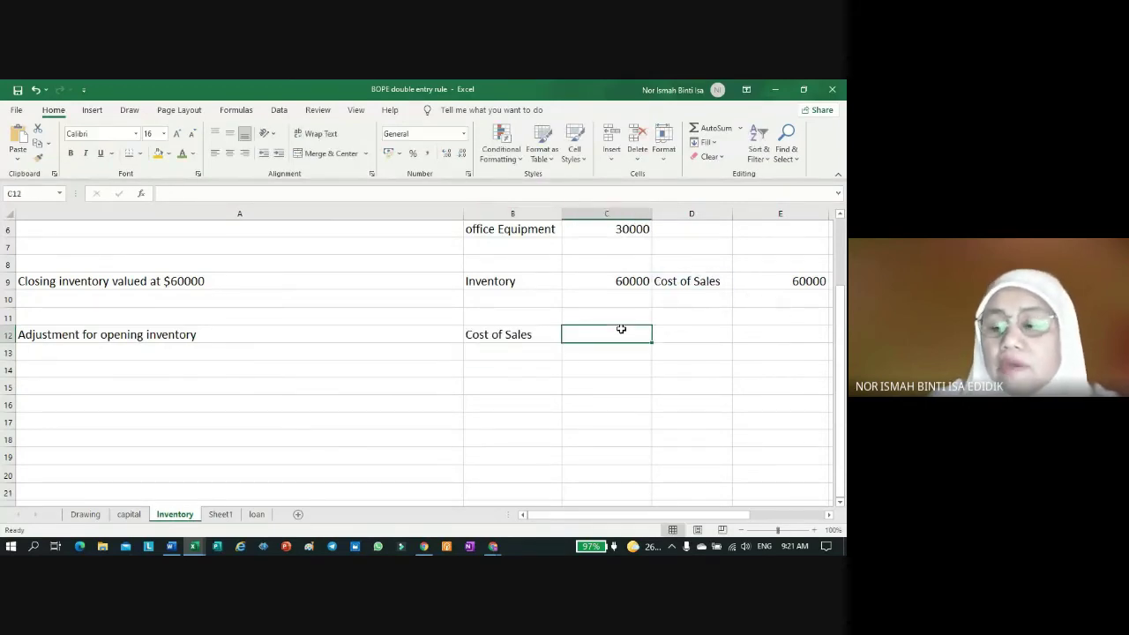
{"action": "type", "text": "+"}
{"action": "left_click", "coordinate": [758, 280]}
{"action": "key", "text": "Return"}
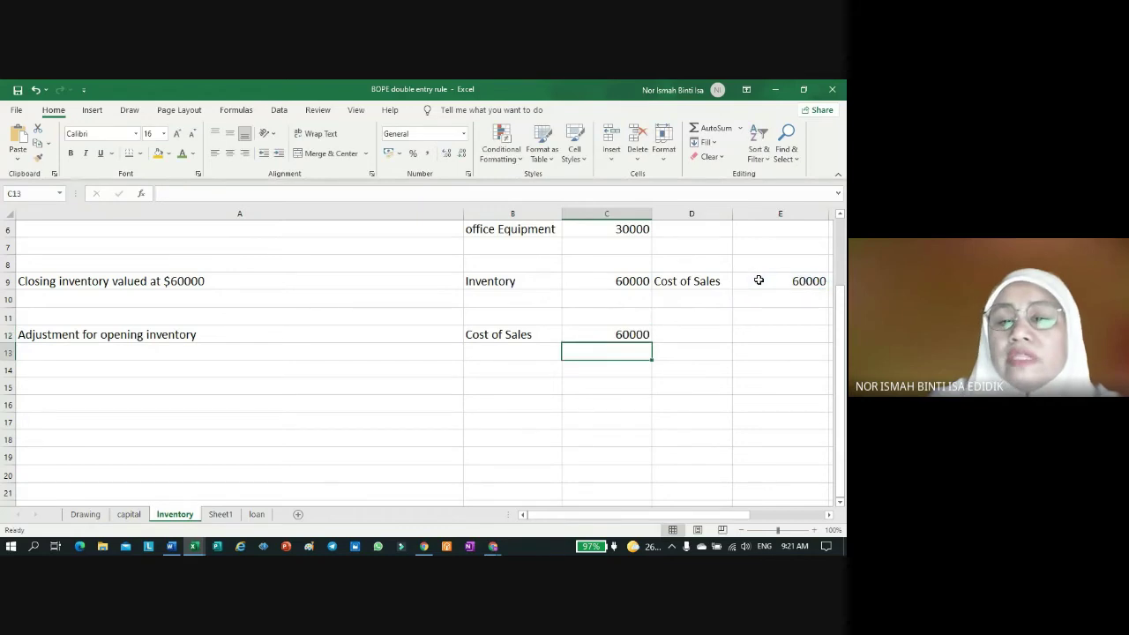
Step: Fill the credit side of the opening inventory adjustment in row 12 by linking D12 to Inventory in B9 and E12 to C9
{"action": "left_click", "coordinate": [703, 329]}
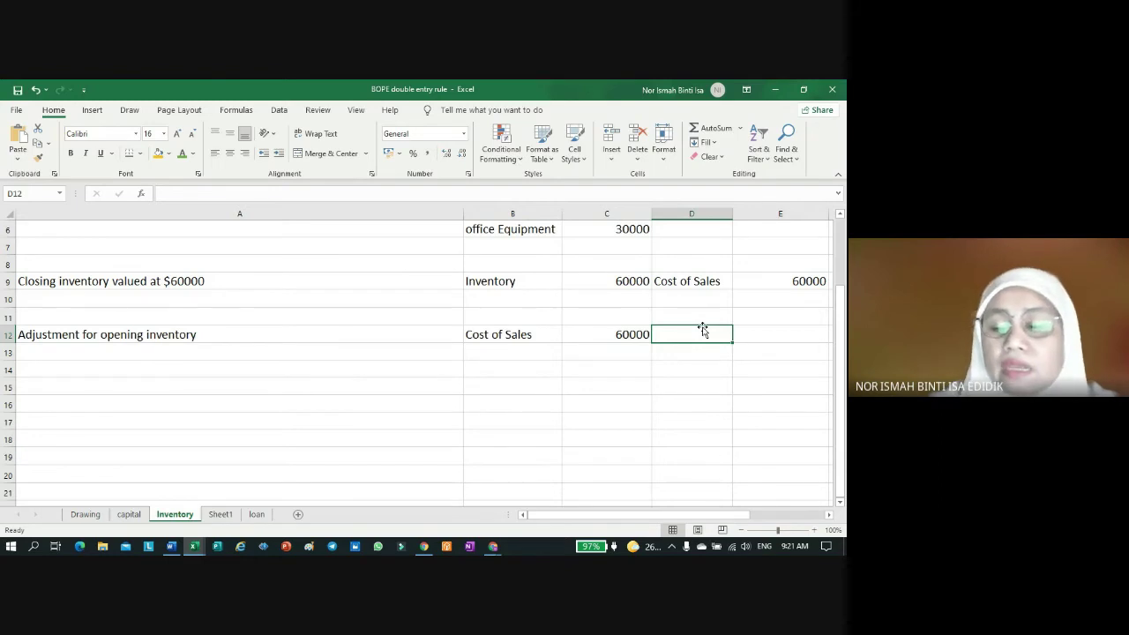
{"action": "type", "text": "+"}
{"action": "left_click", "coordinate": [504, 283]}
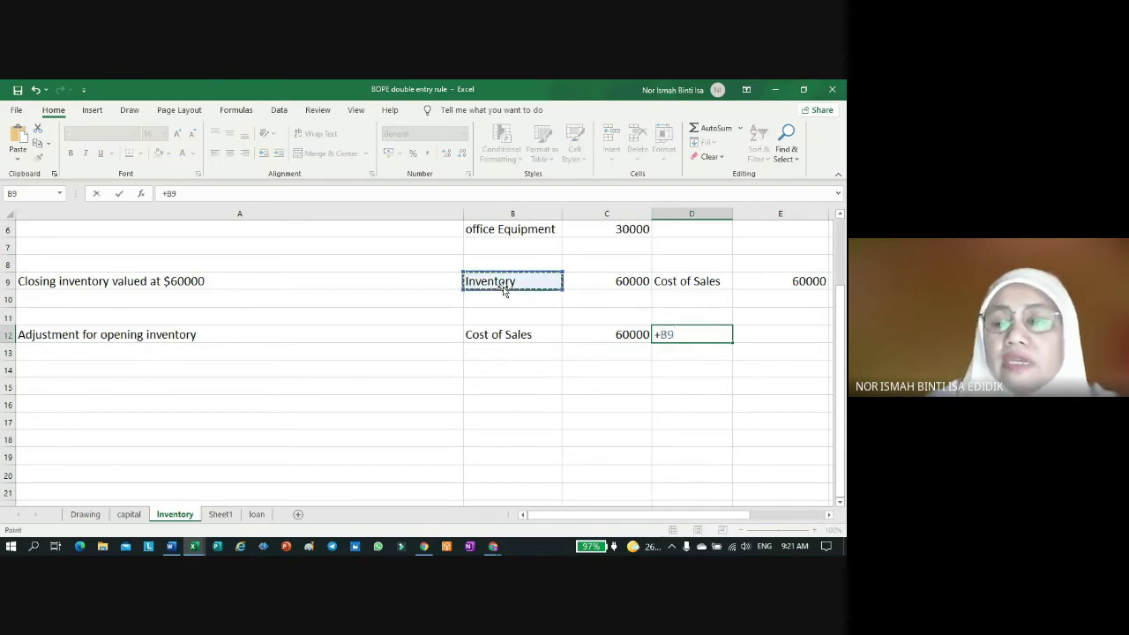
{"action": "key", "text": "Return"}
{"action": "left_click", "coordinate": [773, 333]}
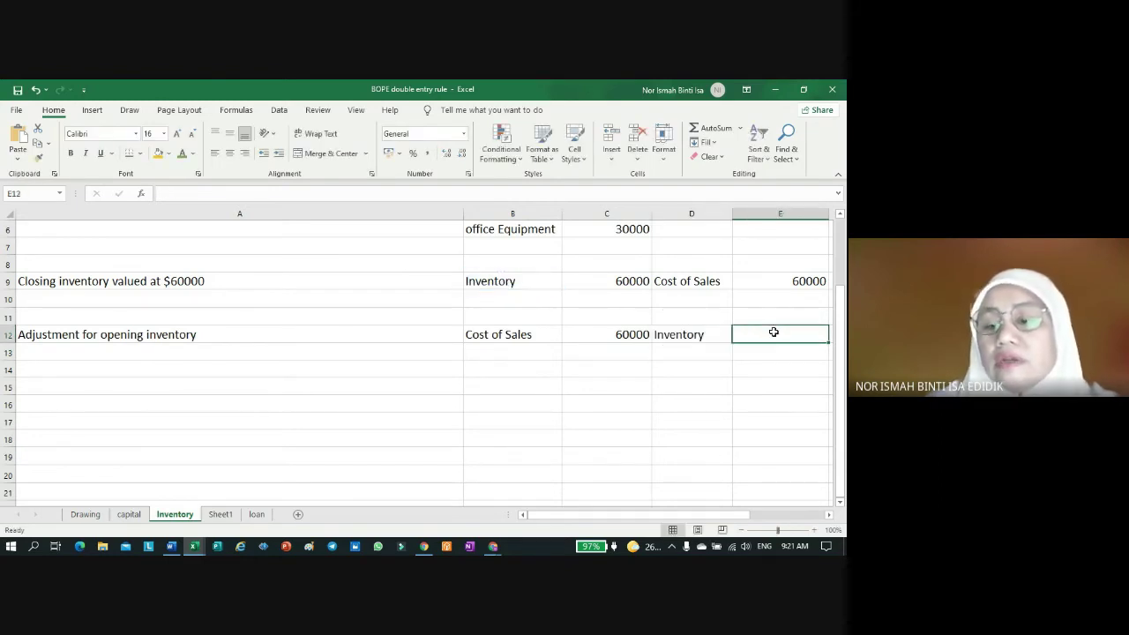
{"action": "type", "text": "+"}
{"action": "left_click", "coordinate": [633, 284]}
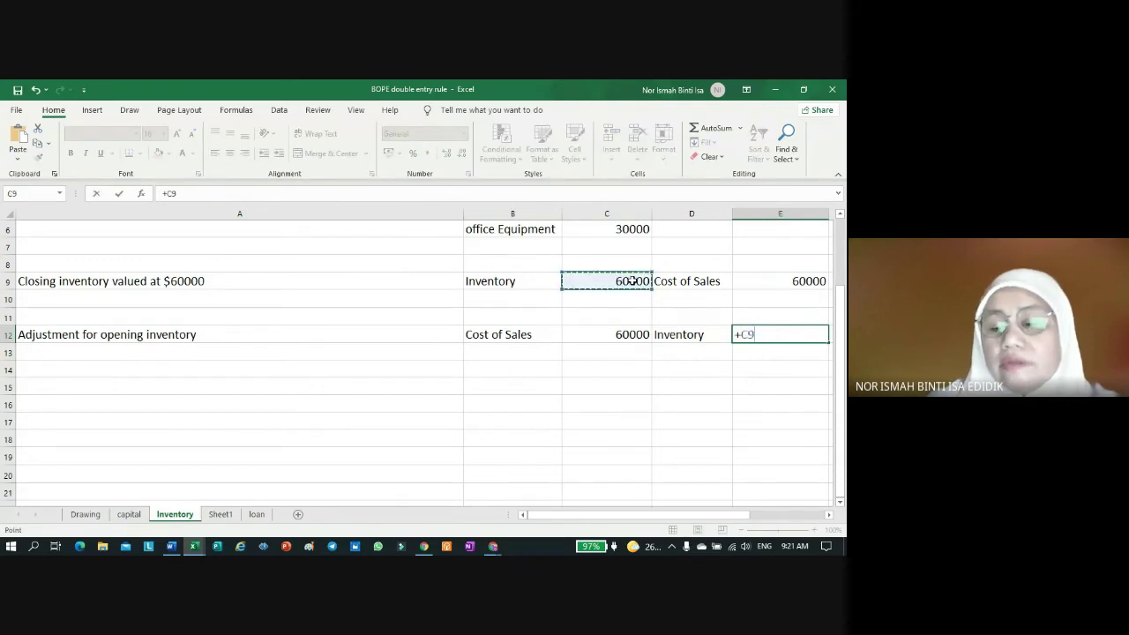
{"action": "key", "text": "Return"}
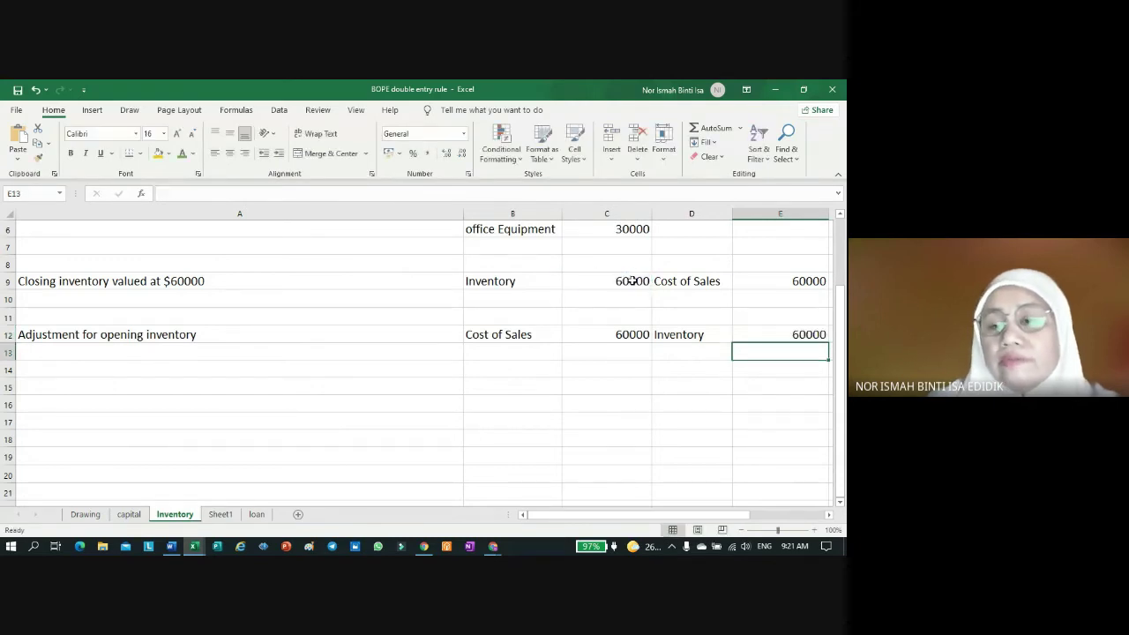
Step: Copy the closing inventory description from A9 to A16 and change its amount so it reads "Closing inventory valued at $65000"
{"action": "left_click", "coordinate": [830, 515]}
{"action": "left_click", "coordinate": [829, 515]}
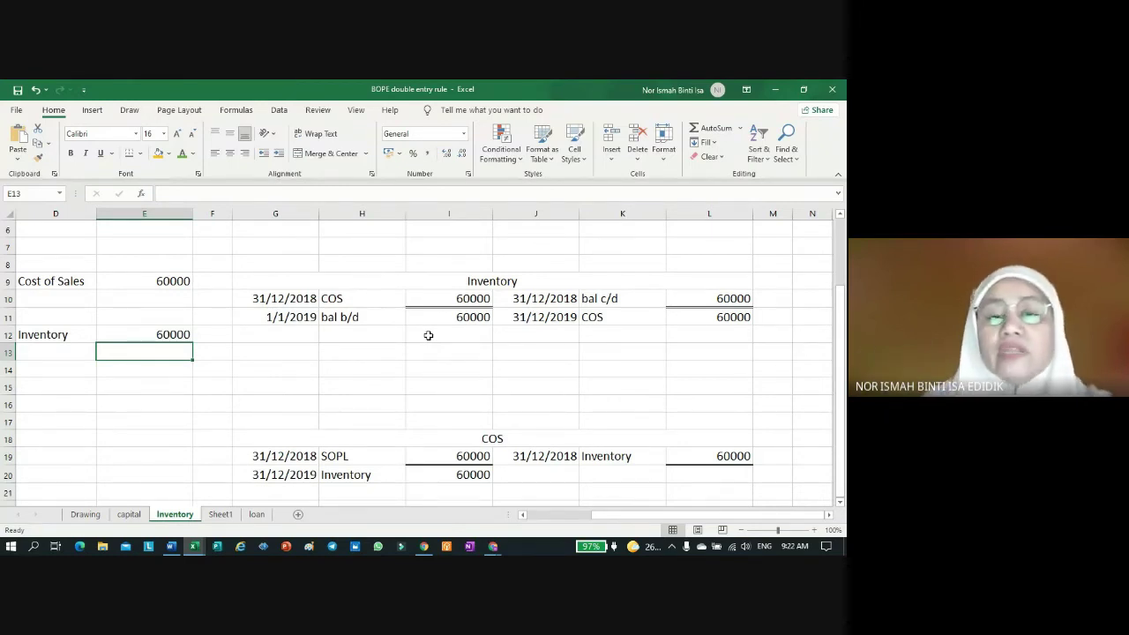
{"action": "left_click", "coordinate": [521, 515]}
{"action": "left_click", "coordinate": [522, 515]}
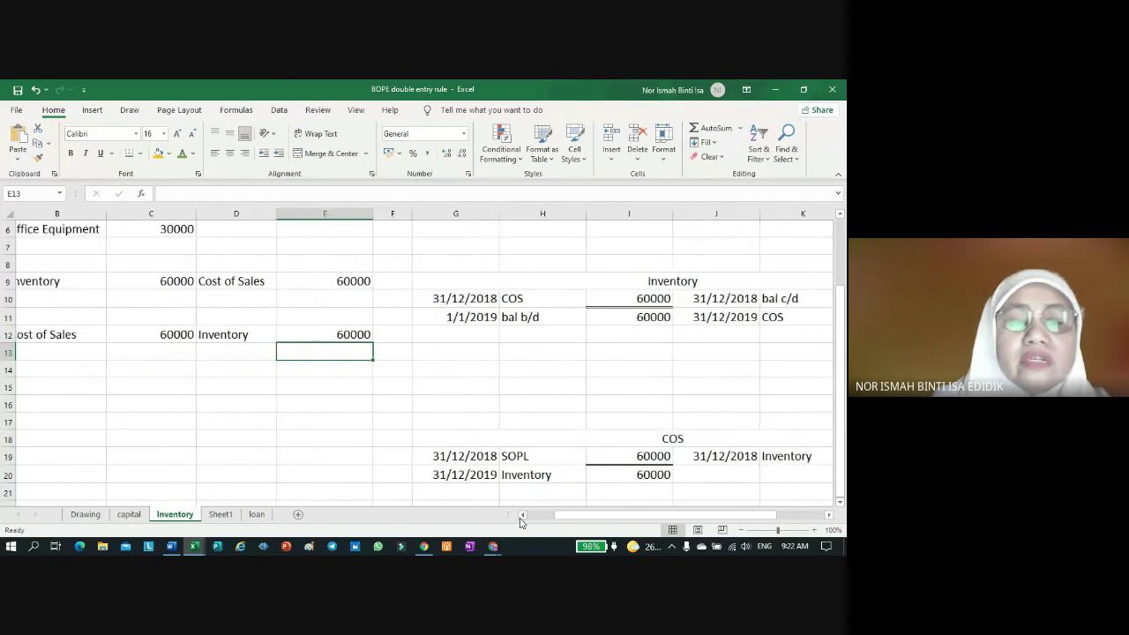
{"action": "left_click", "coordinate": [521, 515]}
{"action": "left_click", "coordinate": [105, 283]}
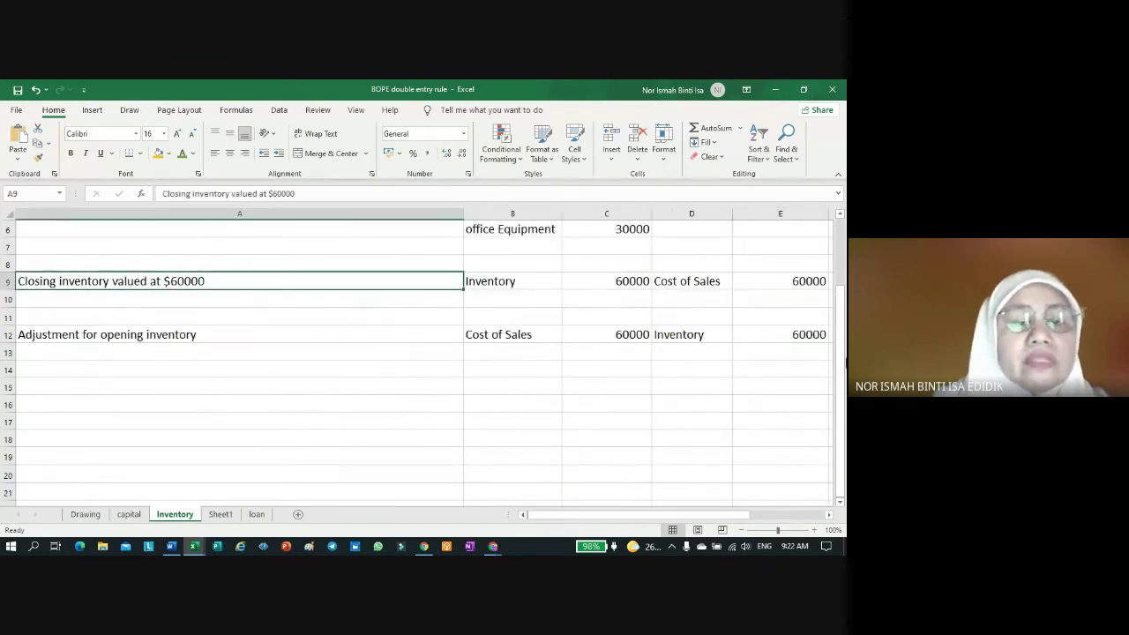
{"action": "left_click", "coordinate": [22, 138]}
{"action": "key", "text": "ctrl+z"}
{"action": "left_click", "coordinate": [178, 335]}
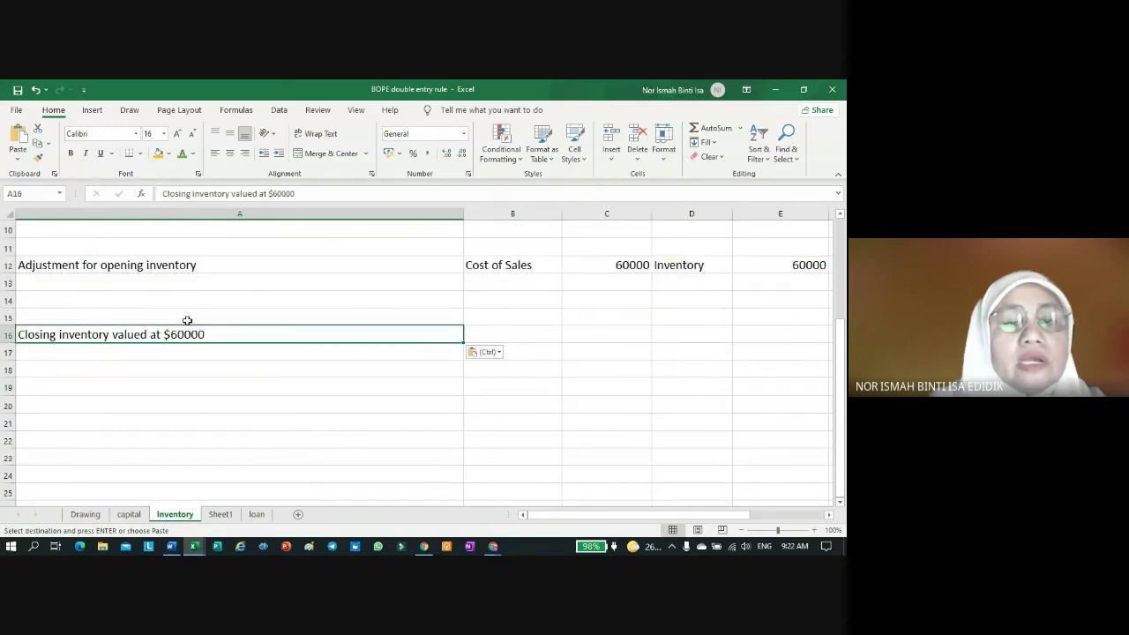
{"action": "left_click", "coordinate": [282, 193]}
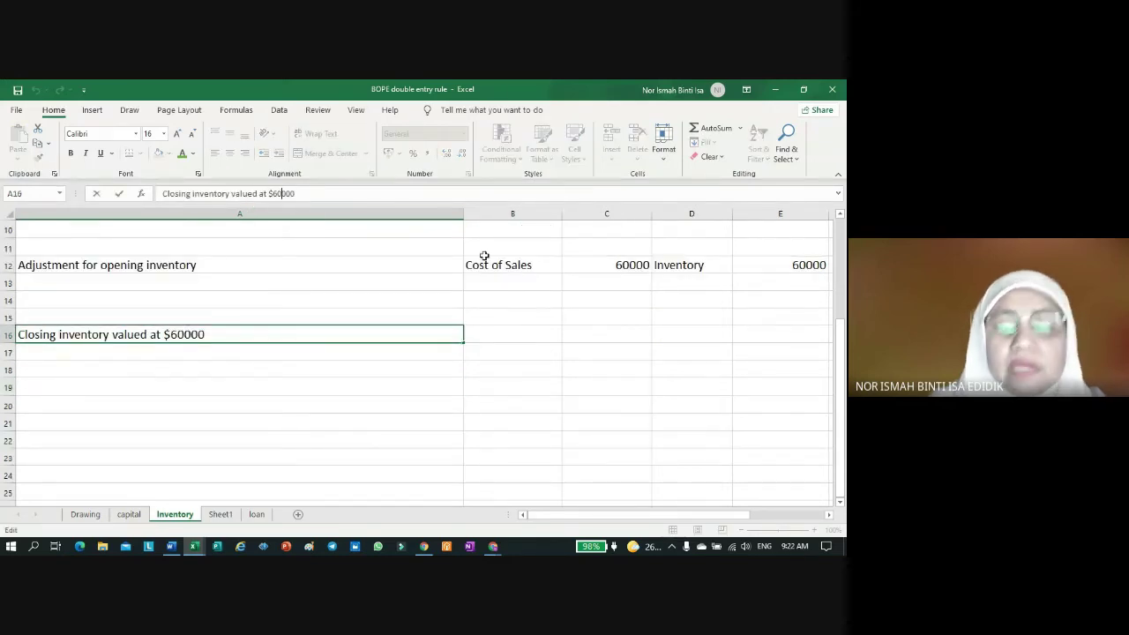
{"action": "type", "text": "5"}
{"action": "key", "text": "Return"}
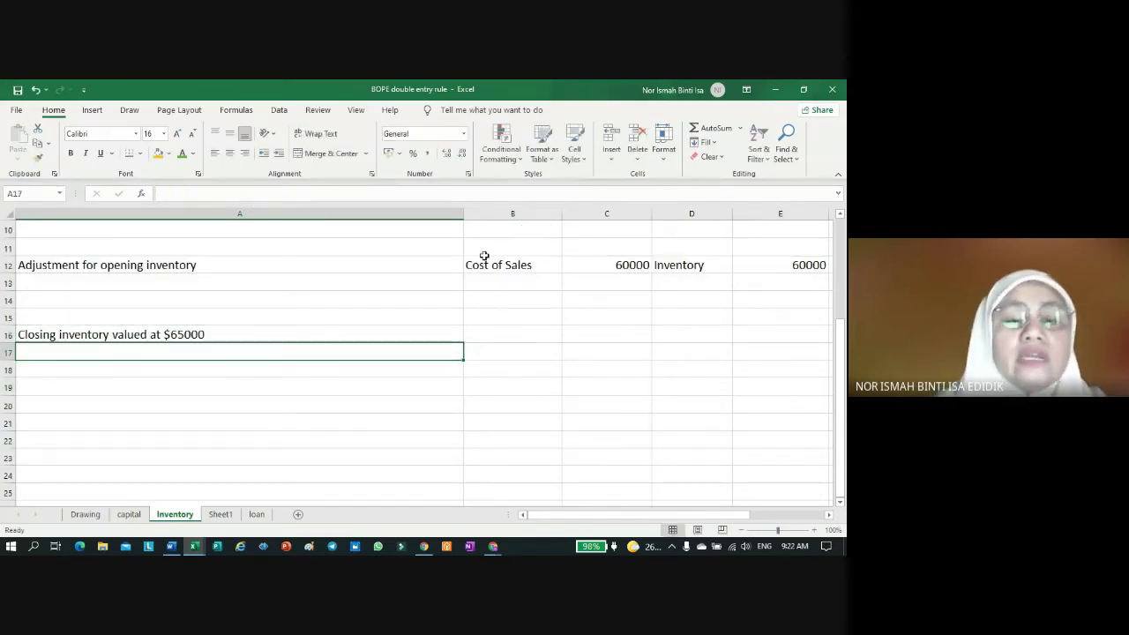
Step: Copy the Inventory and Cost of Sales double entry from B9:E9 to row 16, beside the new closing inventory description
{"action": "scroll", "coordinate": [591, 411], "scroll_direction": "up", "scroll_amount": 1}
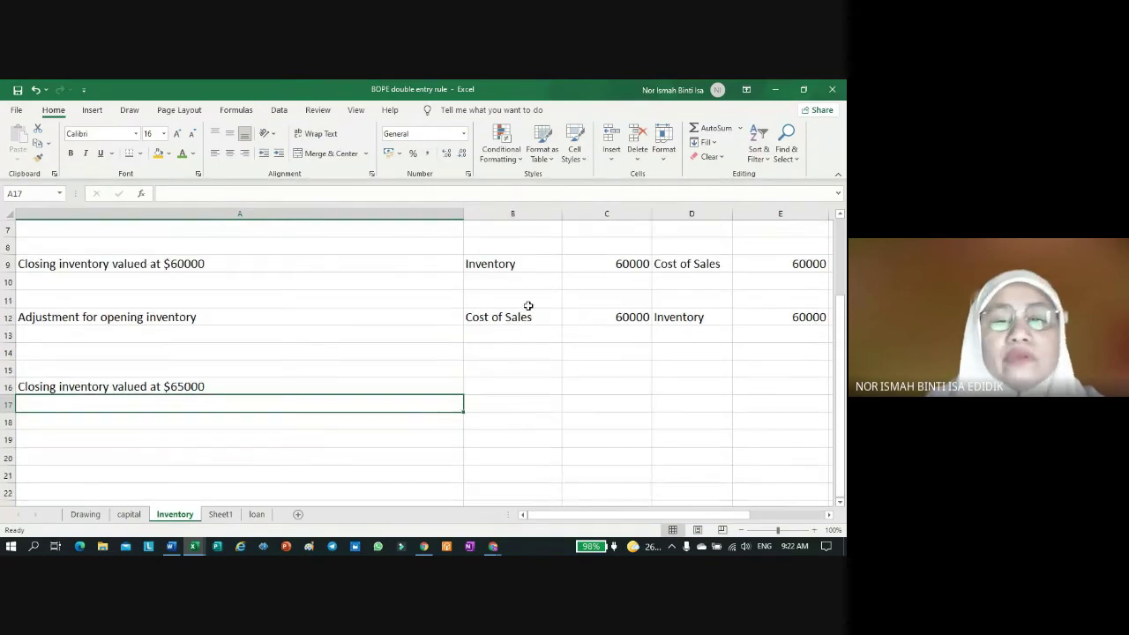
{"action": "scroll", "coordinate": [617, 370], "scroll_direction": "right", "scroll_amount": 3}
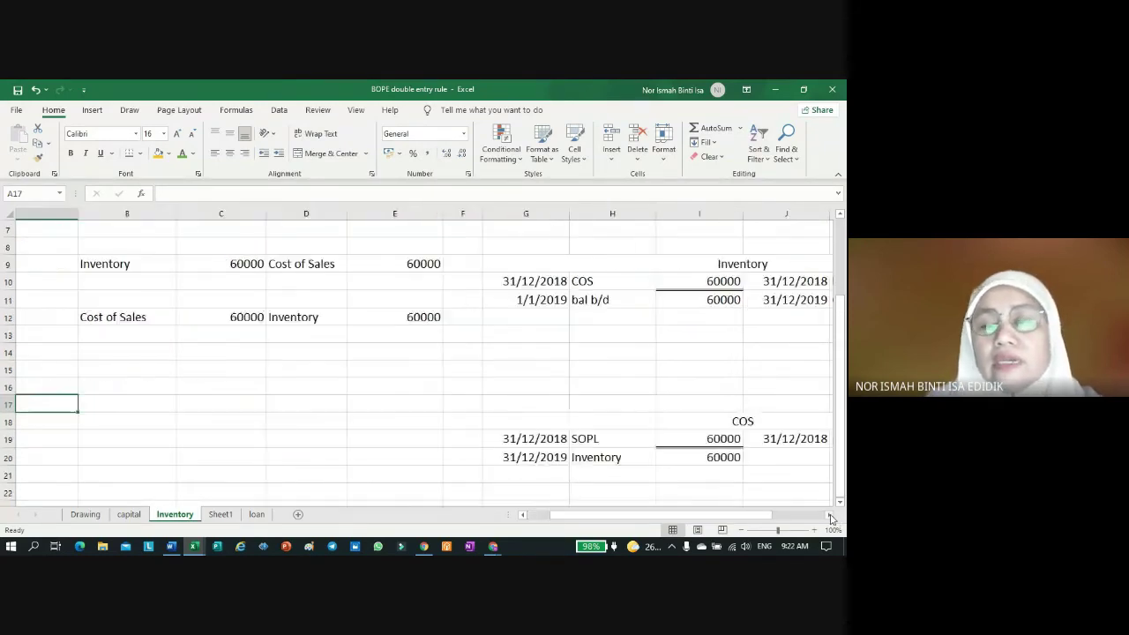
{"action": "scroll", "coordinate": [617, 370], "scroll_direction": "left", "scroll_amount": 3}
{"action": "left_click_drag", "start_coordinate": [489, 263], "coordinate": [808, 264]}
{"action": "key", "text": "ctrl+c"}
{"action": "left_click", "coordinate": [494, 387]}
{"action": "key", "text": "ctrl+v"}
Step: Set both the Inventory debit and the Cost of Sales credit amounts in row 16 to 65000
{"action": "left_click", "coordinate": [641, 391]}
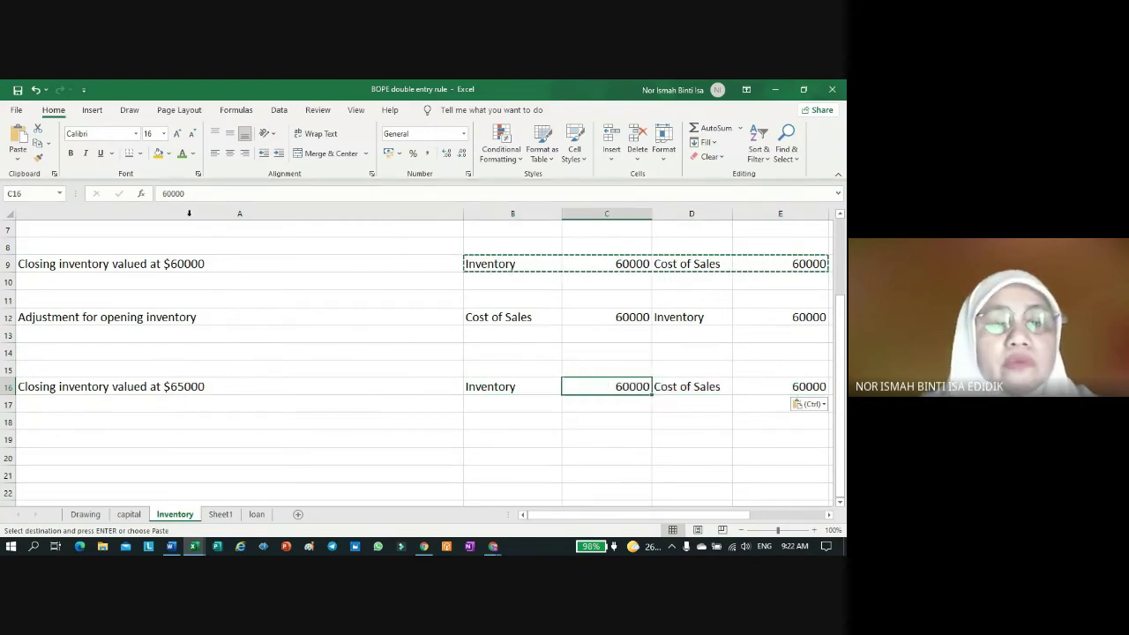
{"action": "type", "text": "65000"}
{"action": "key", "text": "Tab"}
{"action": "key", "text": "Tab"}
{"action": "type", "text": "65000"}
{"action": "key", "text": "Return"}
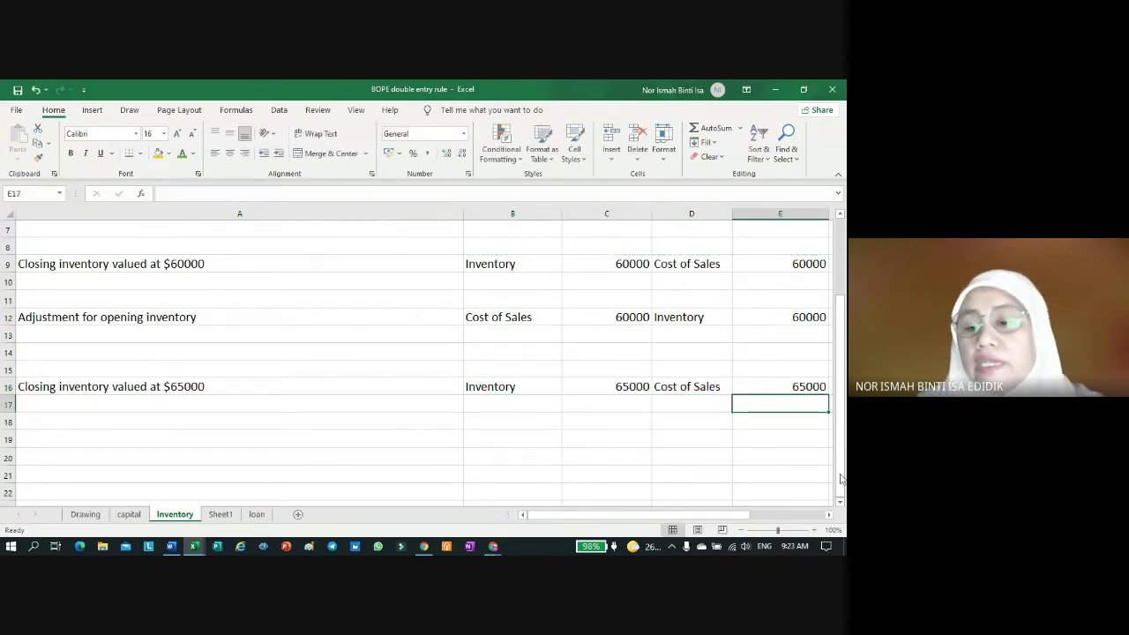
Step: Date a new debit line in row 12 of the Inventory account 31/12/2019
{"action": "left_click", "coordinate": [828, 516]}
{"action": "left_click", "coordinate": [828, 516]}
{"action": "left_click", "coordinate": [828, 516]}
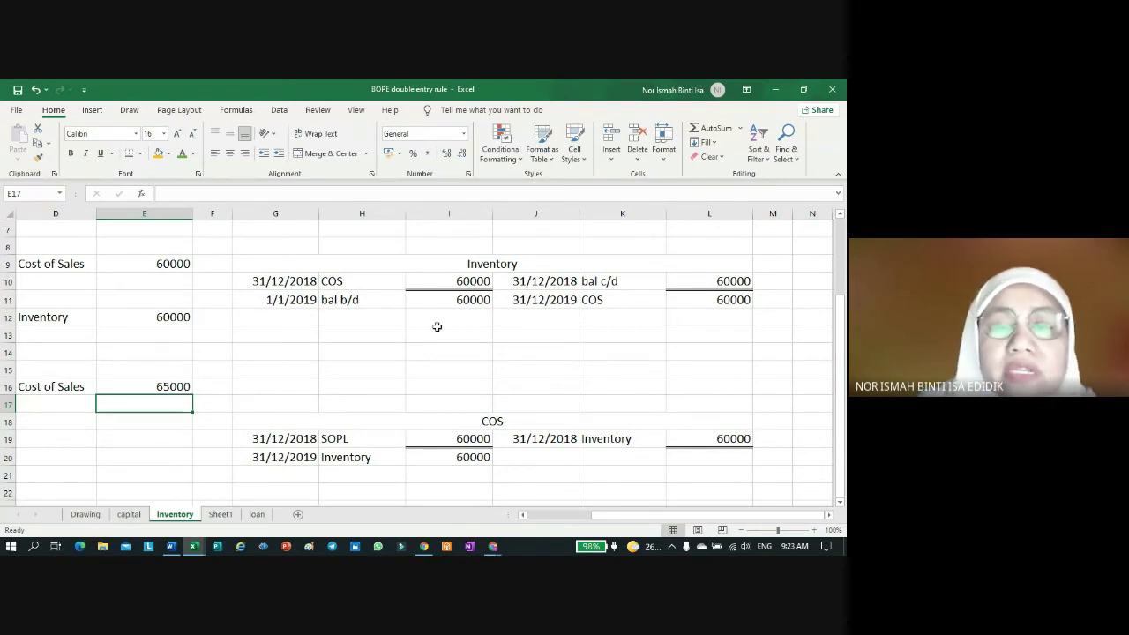
{"action": "left_click", "coordinate": [299, 313]}
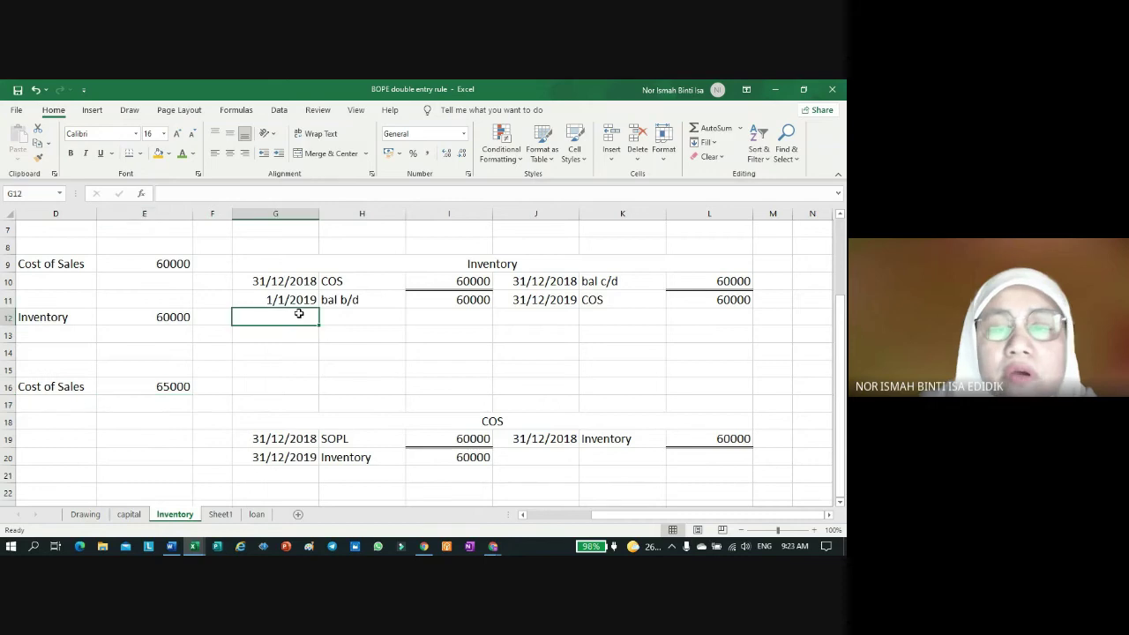
{"action": "type", "text": "31/12/2019"}
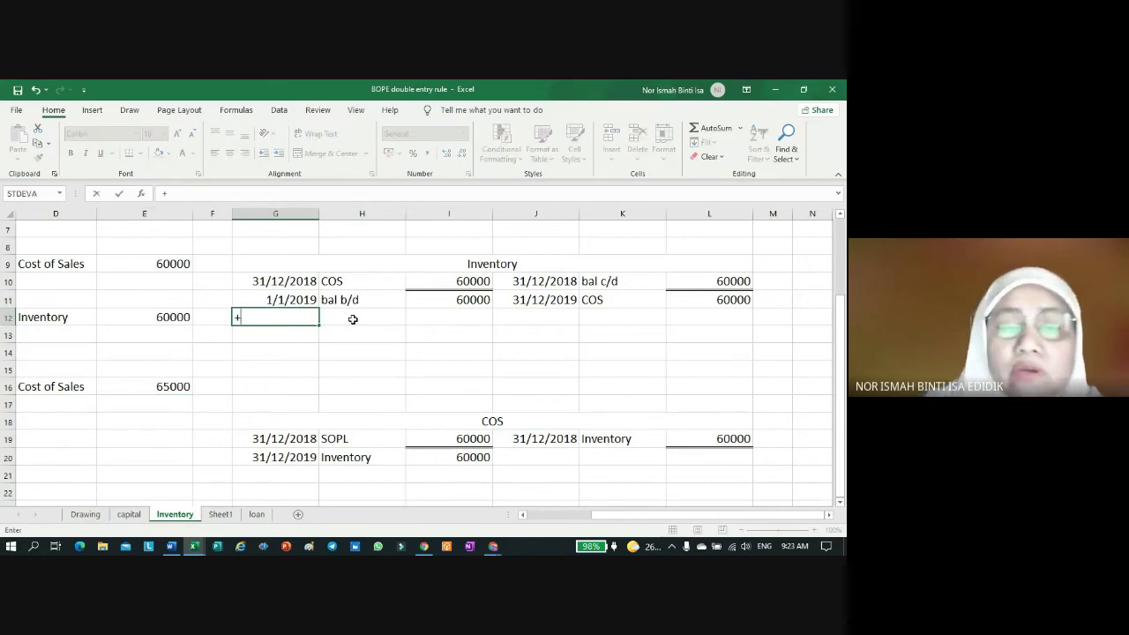
{"action": "key", "text": "Return"}
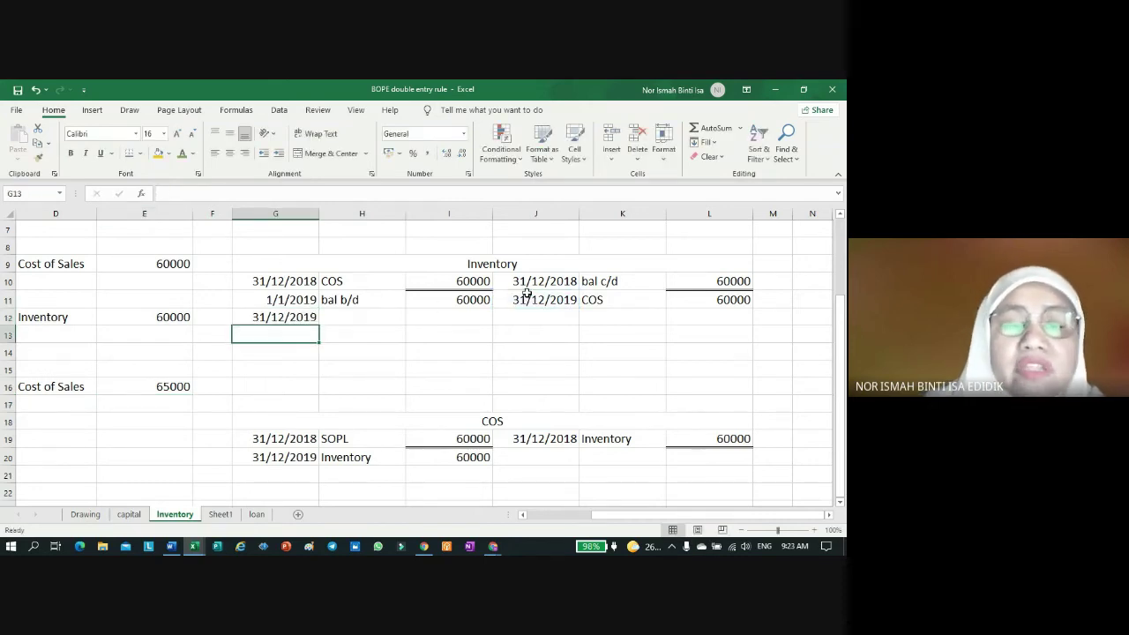
Step: Describe the Inventory account's new debit line in row 12 as COS and enter 65000 as its amount
{"action": "left_click", "coordinate": [347, 317]}
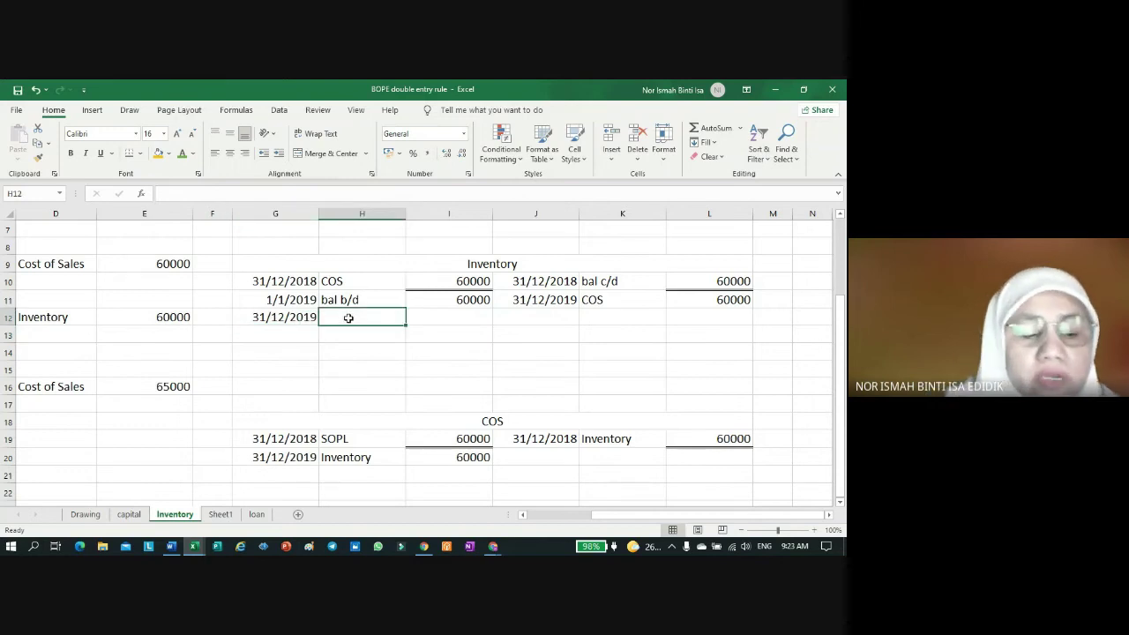
{"action": "type", "text": "c"}
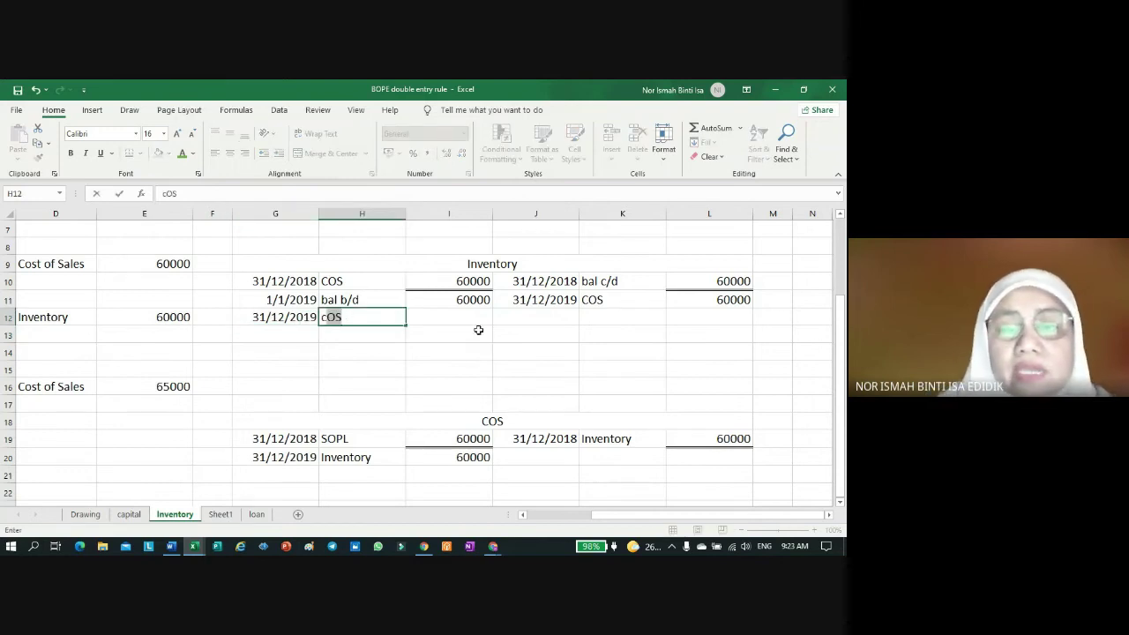
{"action": "key", "text": "Tab"}
{"action": "type", "text": "6500"}
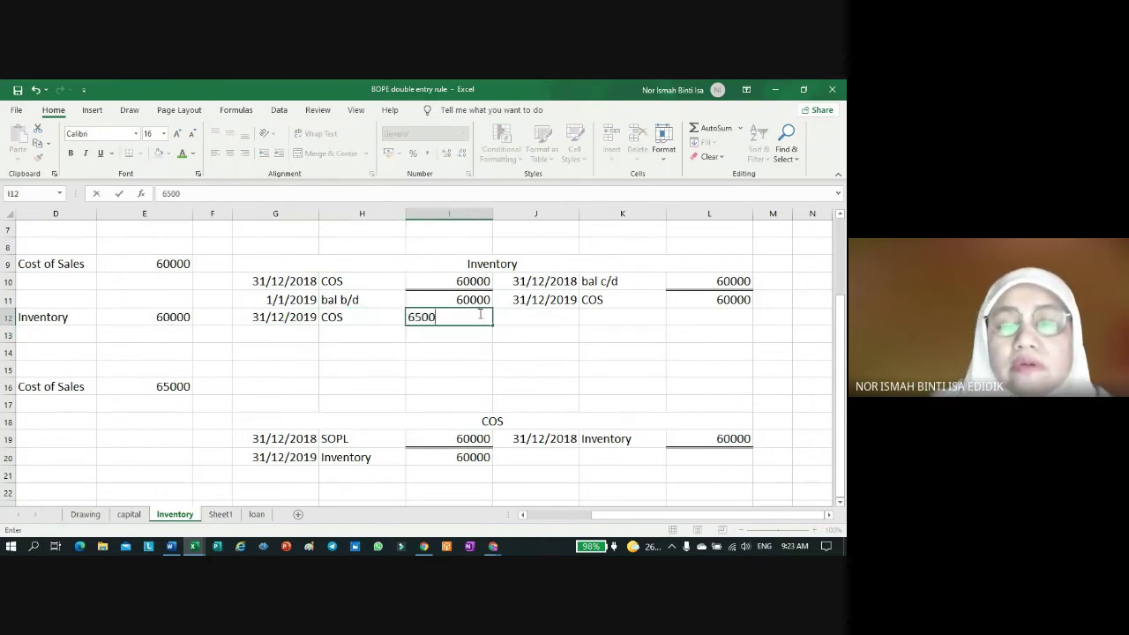
{"action": "key", "text": "Return"}
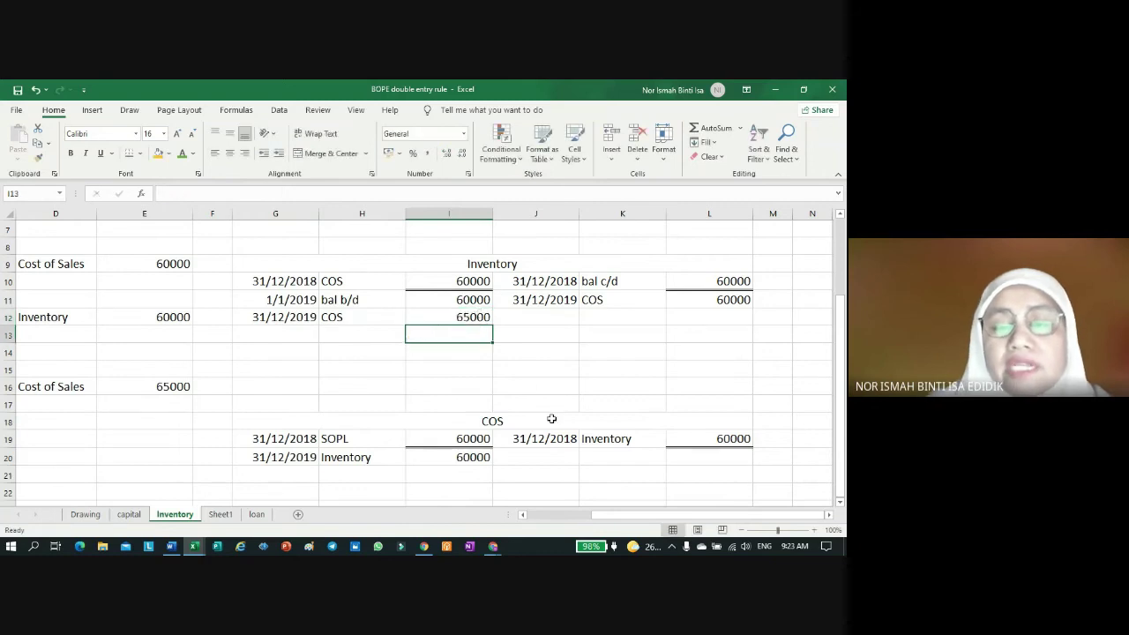
Step: Add a credit line in row 20 of the COS account dated 31/12/2019, described as Inventory, with amount 65000
{"action": "scroll", "coordinate": [651, 469], "scroll_direction": "down", "scroll_amount": 1}
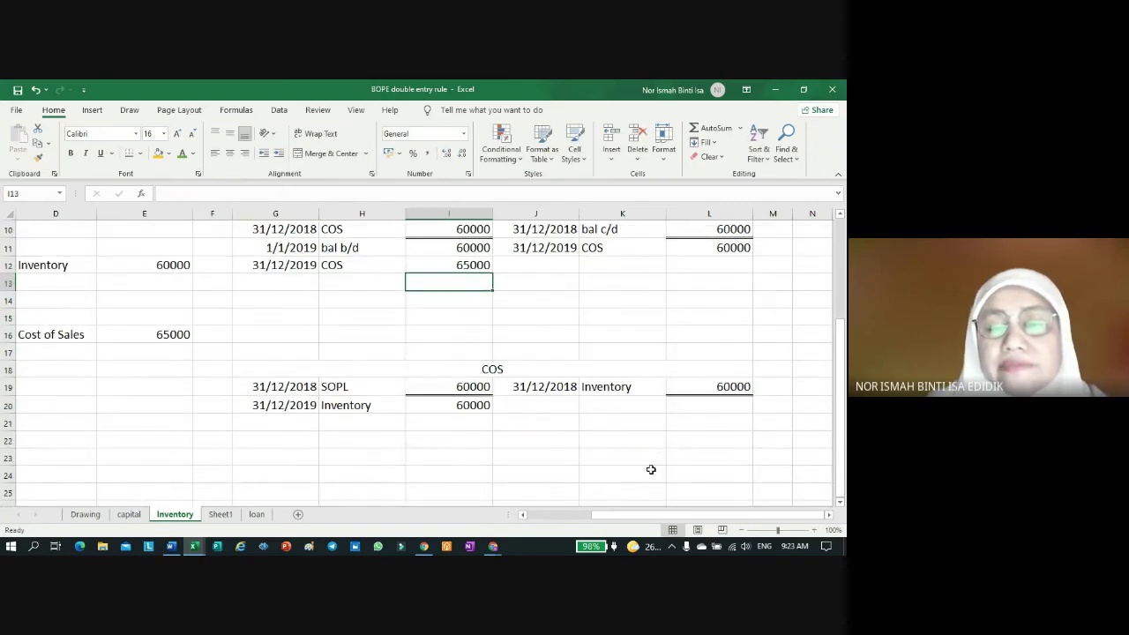
{"action": "left_click", "coordinate": [536, 405]}
{"action": "type", "text": "31/12/2019"}
{"action": "left_click", "coordinate": [593, 403]}
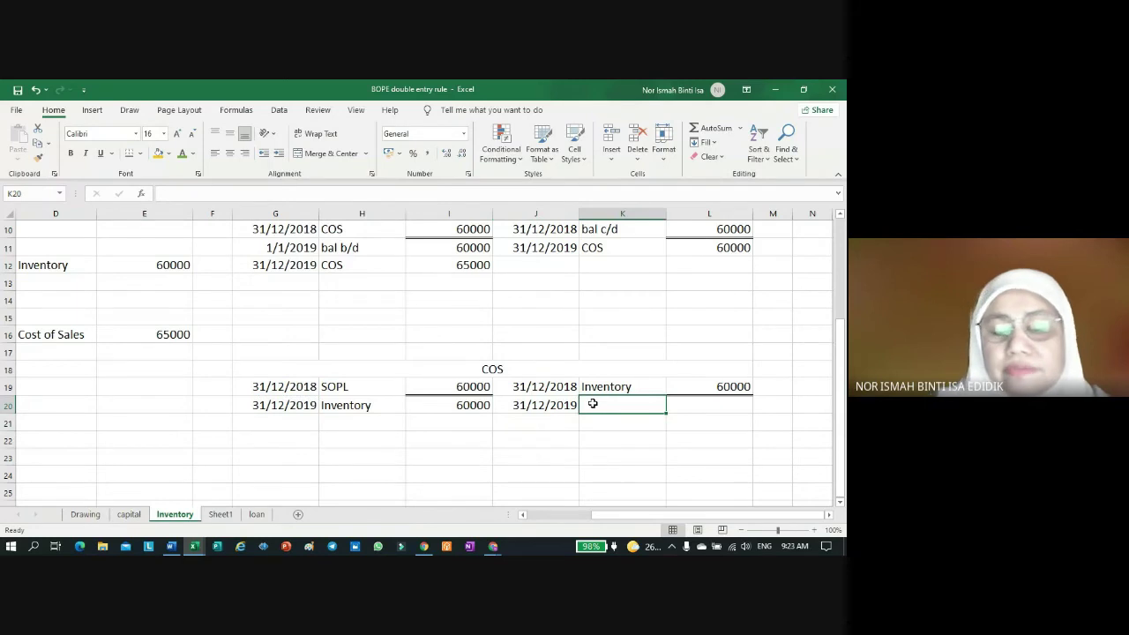
{"action": "type", "text": "inventory"}
{"action": "left_click", "coordinate": [701, 404]}
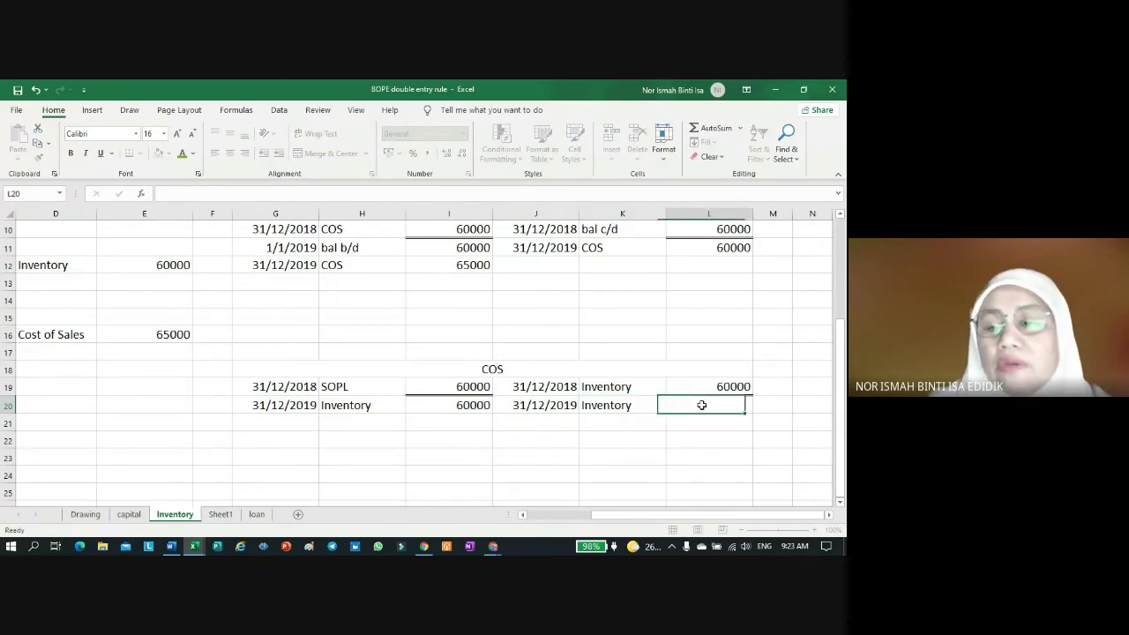
{"action": "type", "text": "65000"}
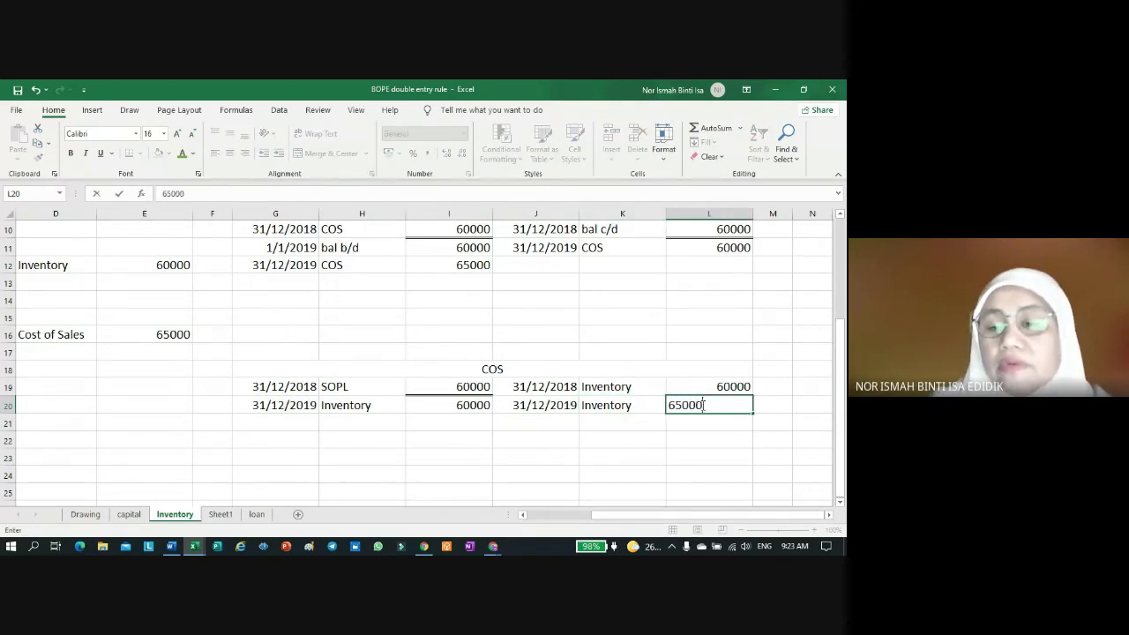
{"action": "key", "text": "Return"}
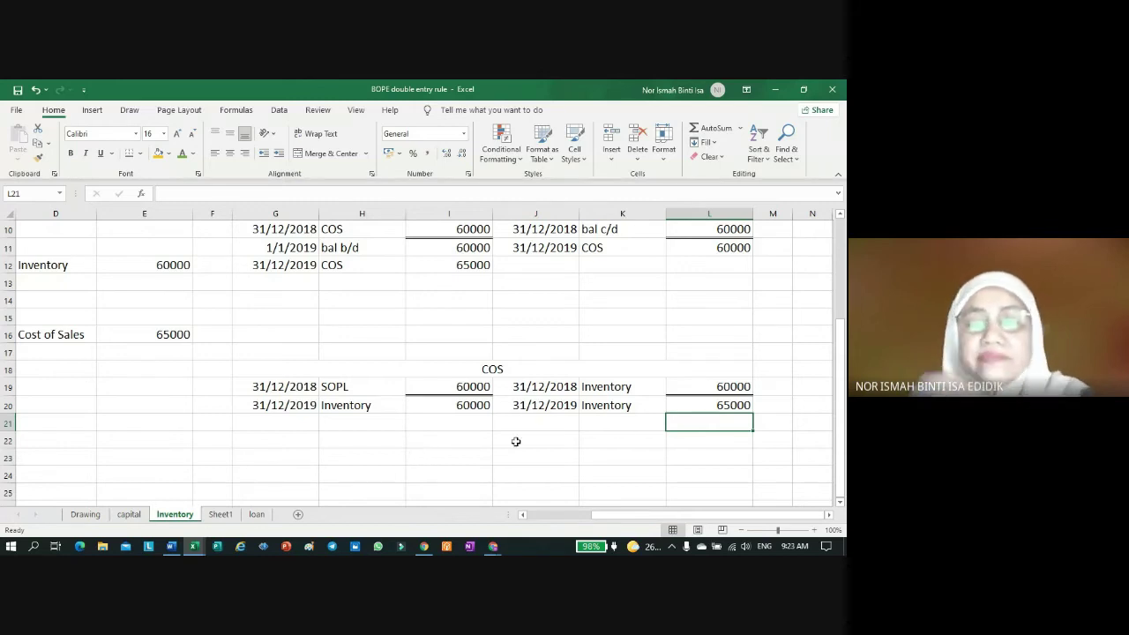
Step: Total the COS account's 2019 credit side in L22 with AutoSum over L20:L21
{"action": "scroll", "coordinate": [642, 375], "scroll_direction": "up", "scroll_amount": 1}
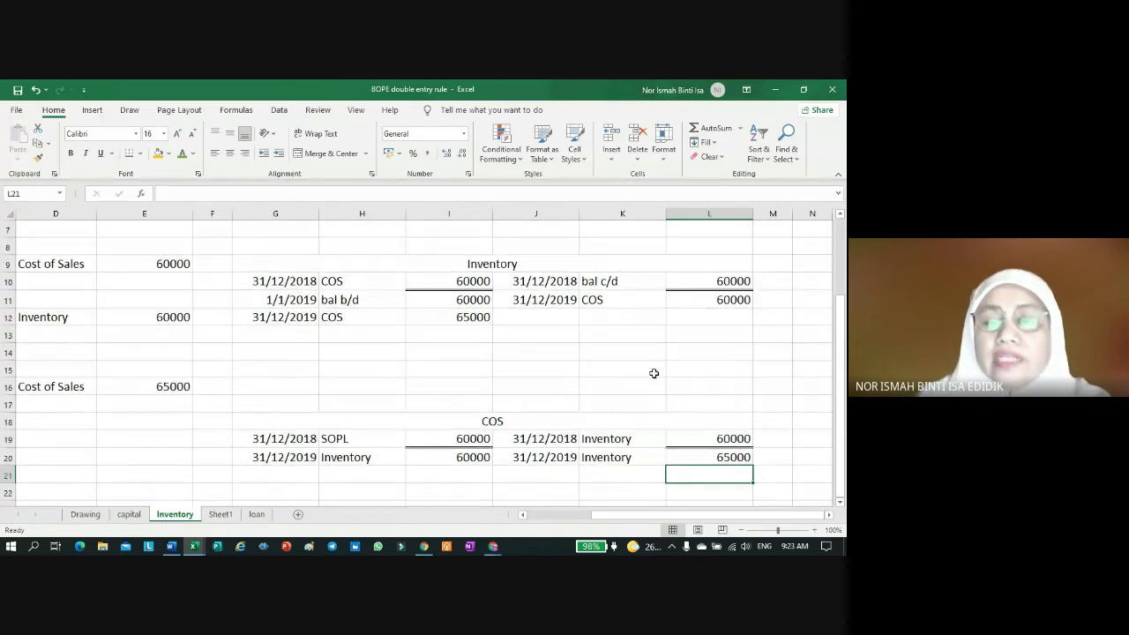
{"action": "scroll", "coordinate": [693, 305], "scroll_direction": "down", "scroll_amount": 1}
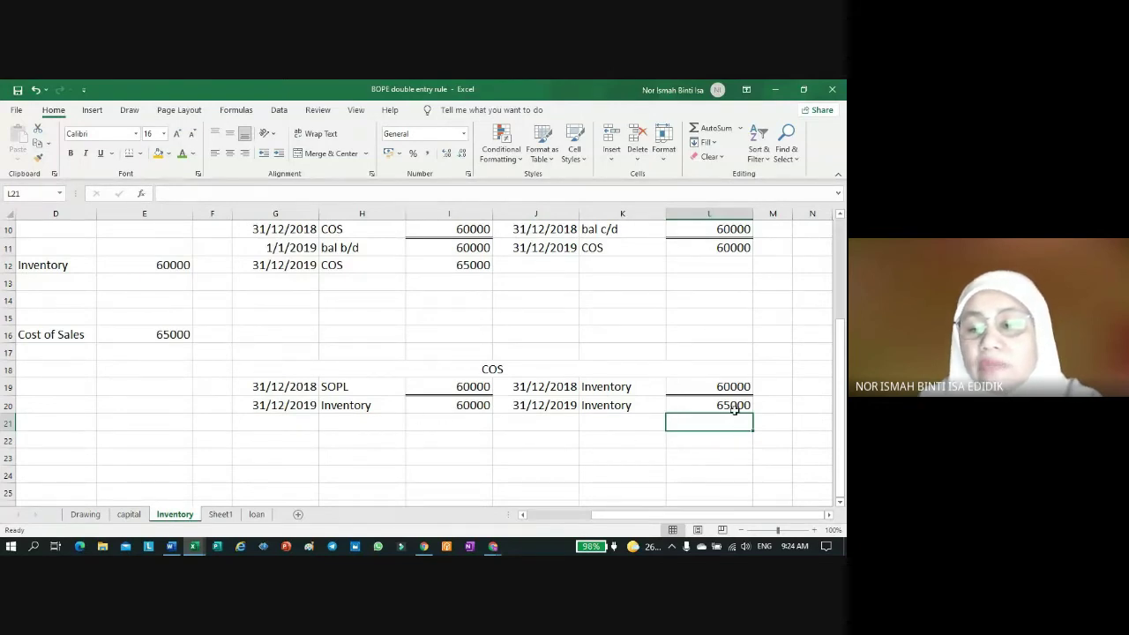
{"action": "left_click", "coordinate": [733, 444]}
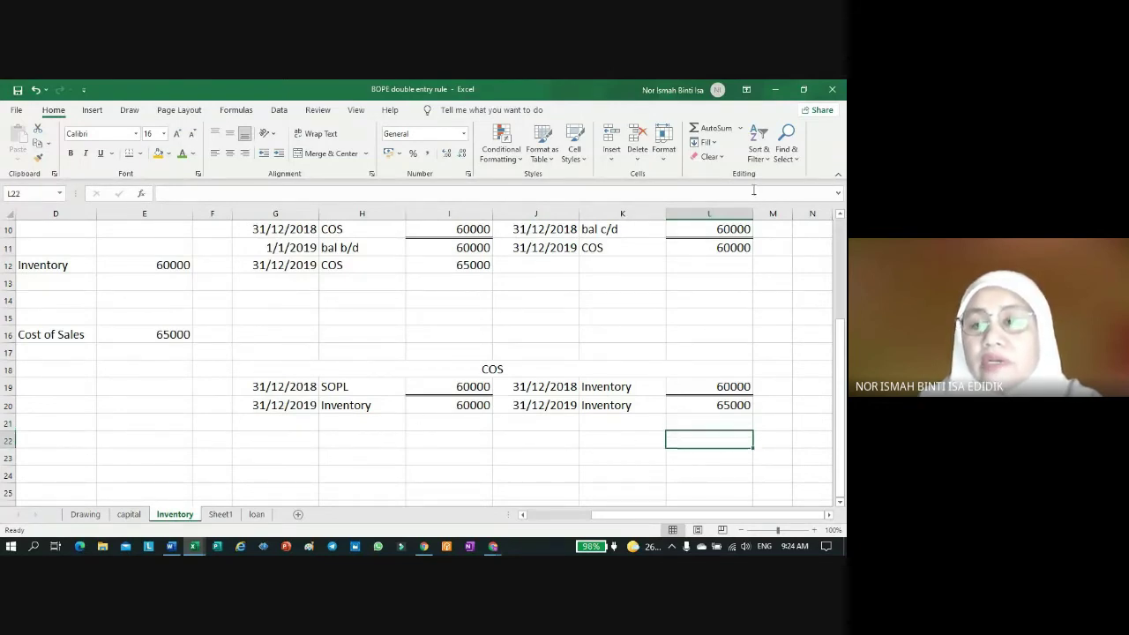
{"action": "left_click", "coordinate": [706, 128]}
{"action": "left_click_drag", "start_coordinate": [737, 404], "coordinate": [742, 422]}
{"action": "key", "text": "Return"}
Step: Link the COS account's debit total in I22 to the credit total in L22 and rule both totals with top and bottom borders
{"action": "left_click", "coordinate": [451, 433]}
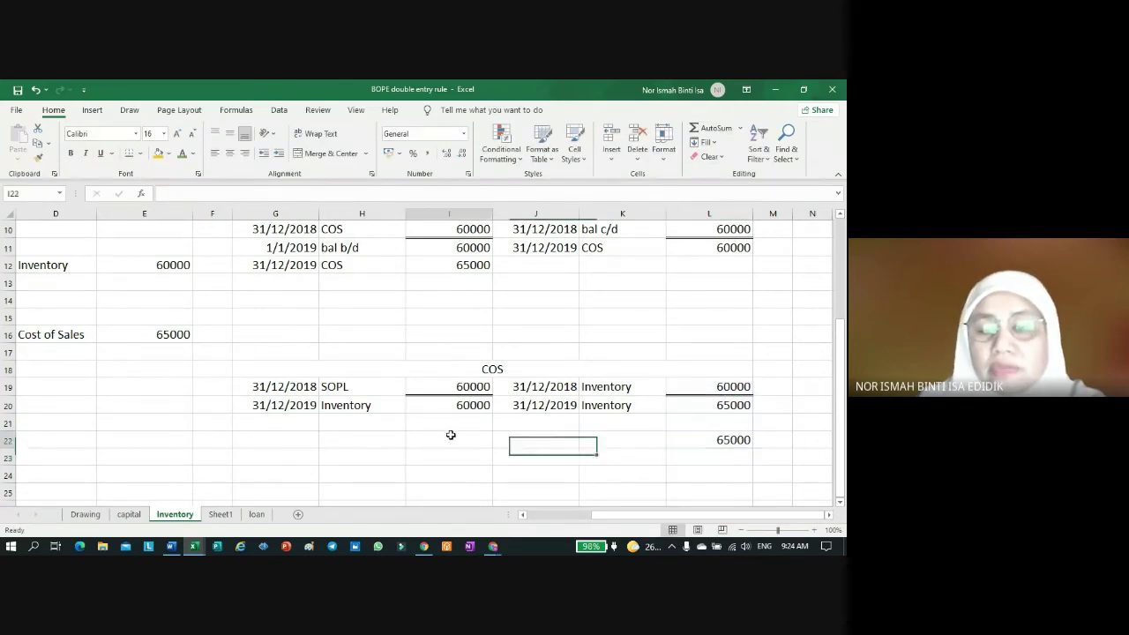
{"action": "type", "text": "+"}
{"action": "left_click", "coordinate": [711, 440]}
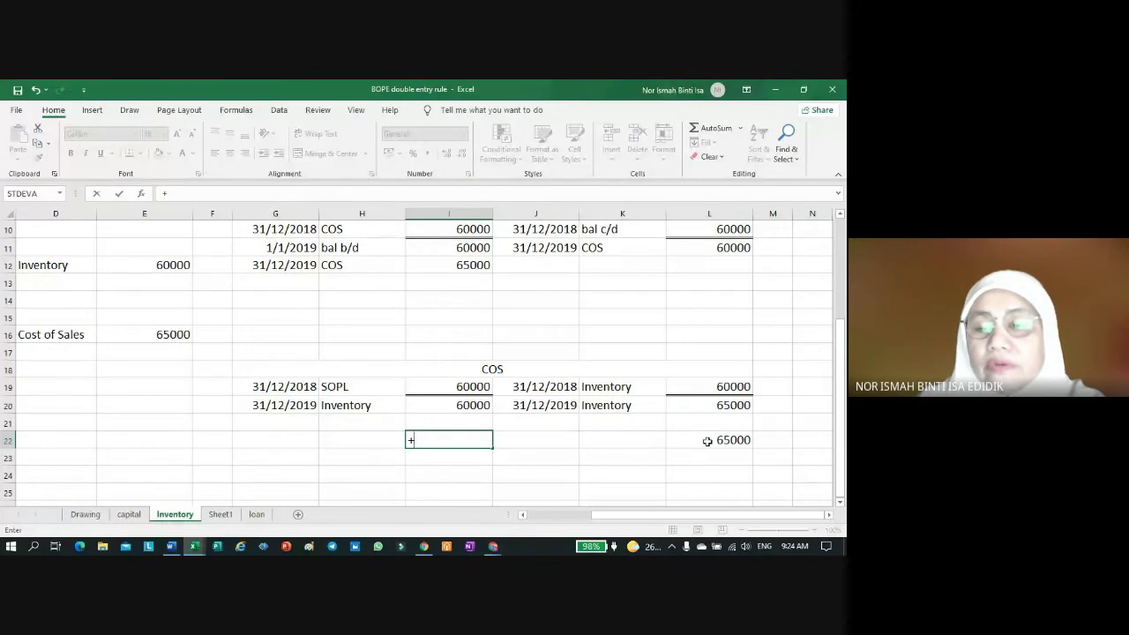
{"action": "key", "text": "Return"}
{"action": "left_click", "coordinate": [720, 474]}
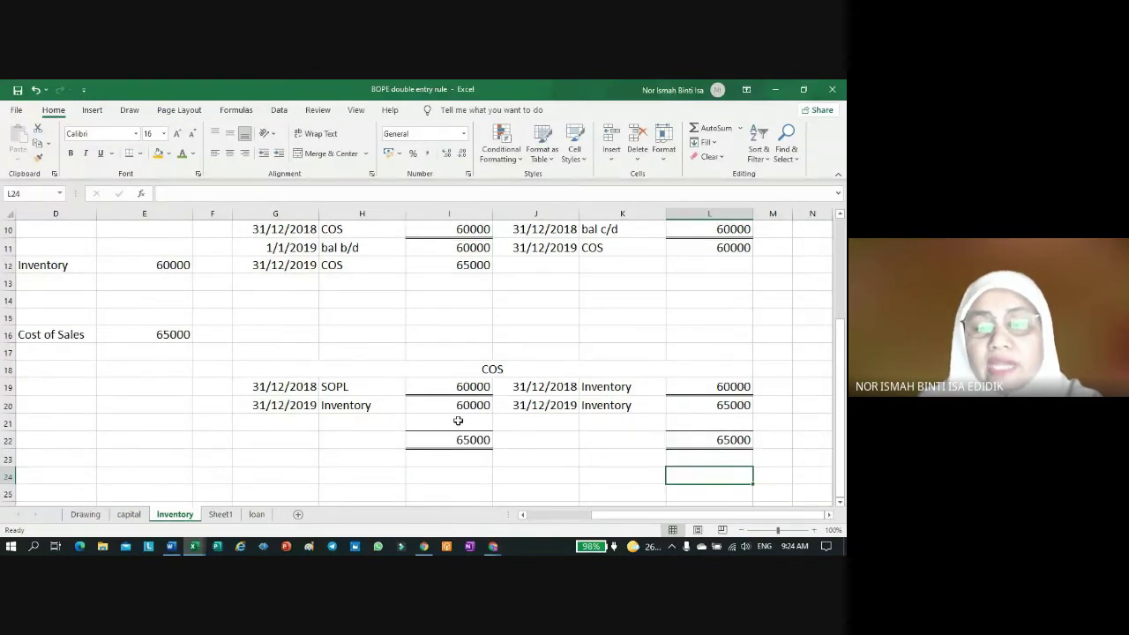
Step: Add a debit line in row 21 of the COS account with its date linked to G20, described as SOPL, with amount 5000
{"action": "left_click", "coordinate": [295, 423]}
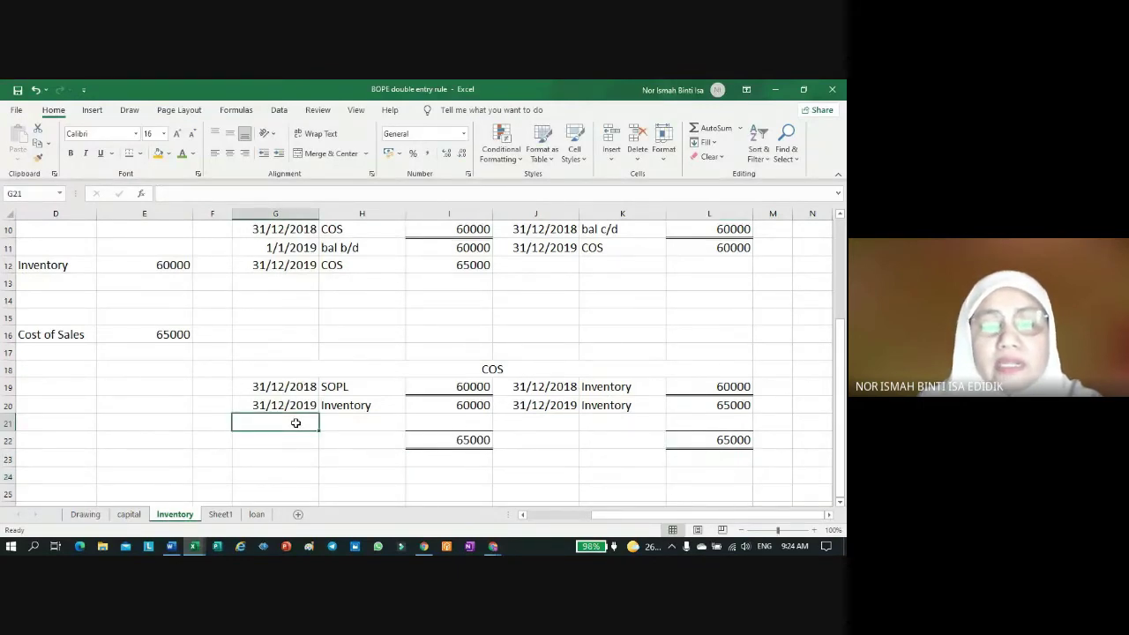
{"action": "type", "text": "+"}
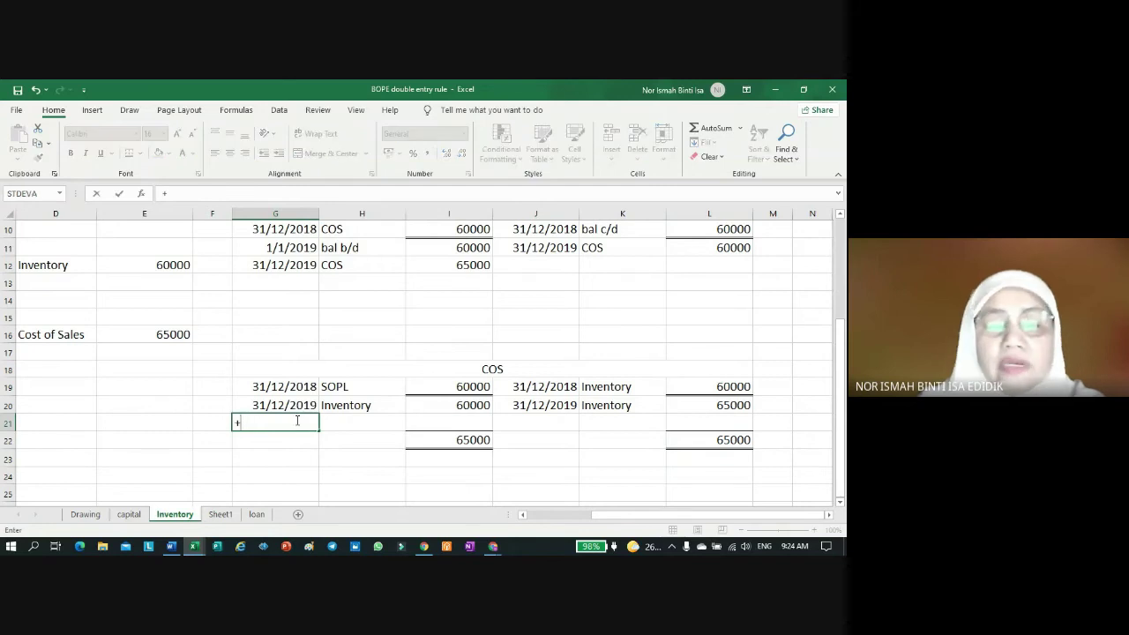
{"action": "left_click", "coordinate": [298, 407]}
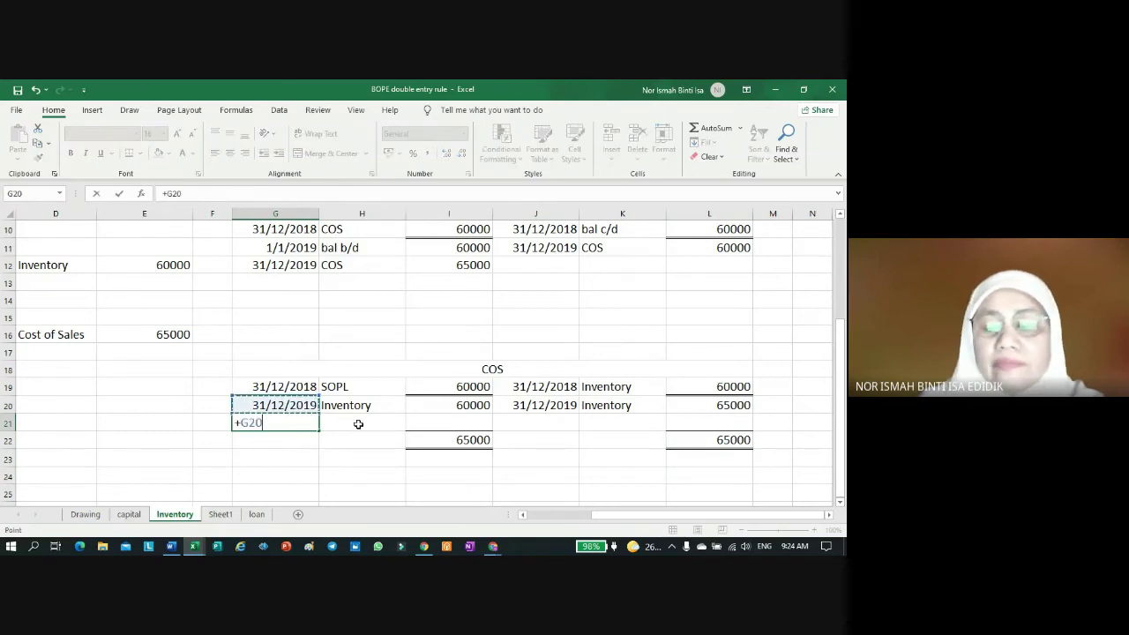
{"action": "key", "text": "Return"}
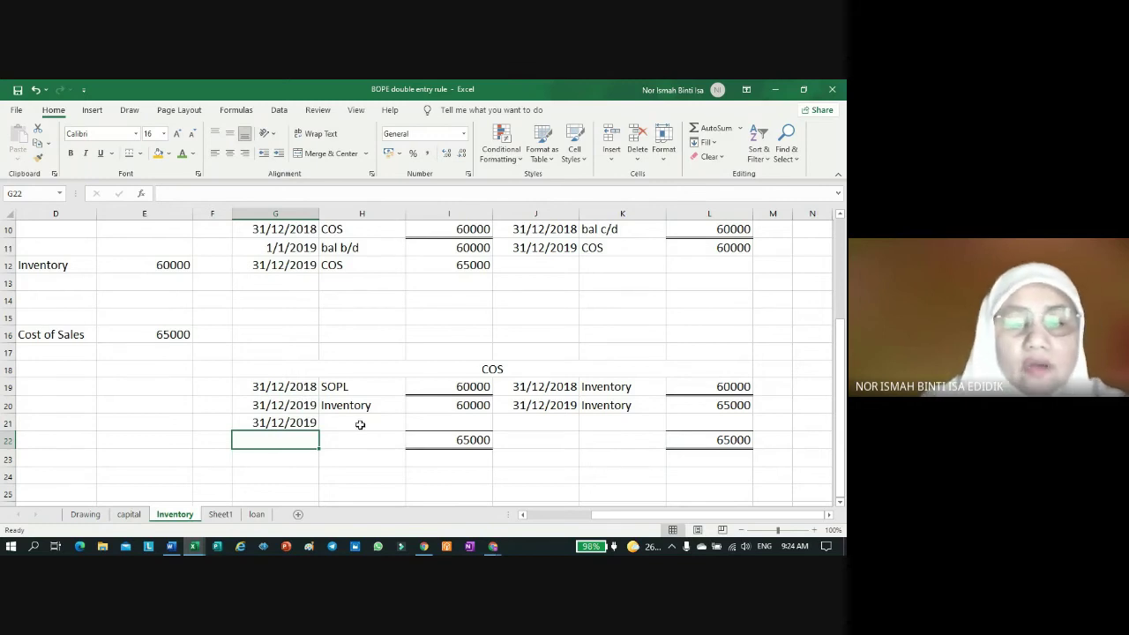
{"action": "left_click", "coordinate": [360, 424]}
{"action": "type", "text": "SOPL"}
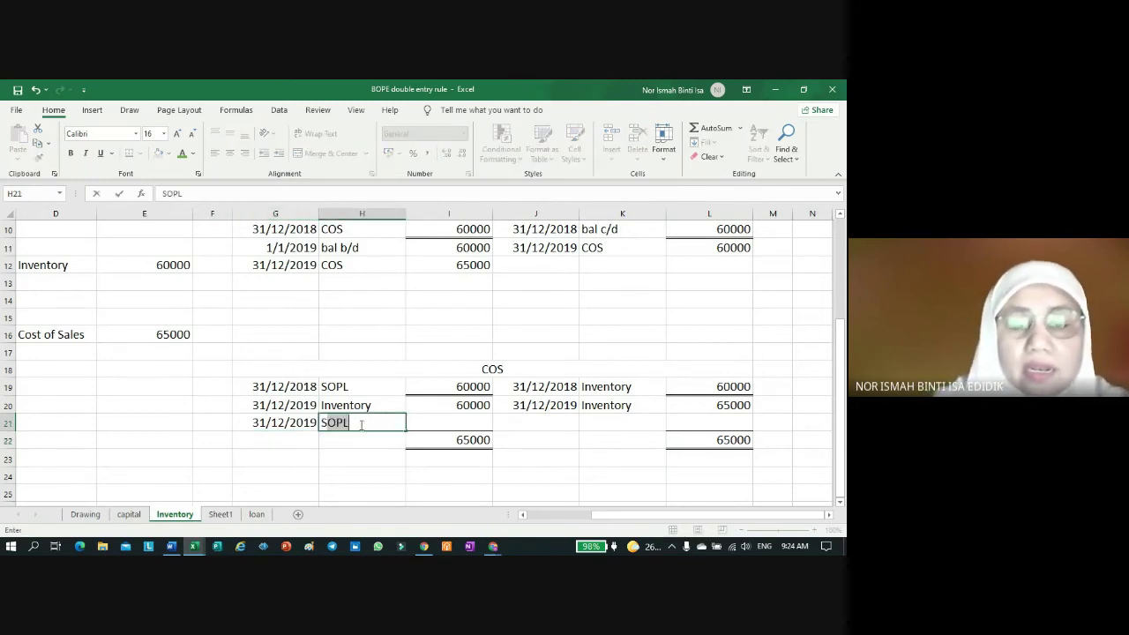
{"action": "left_click", "coordinate": [476, 425]}
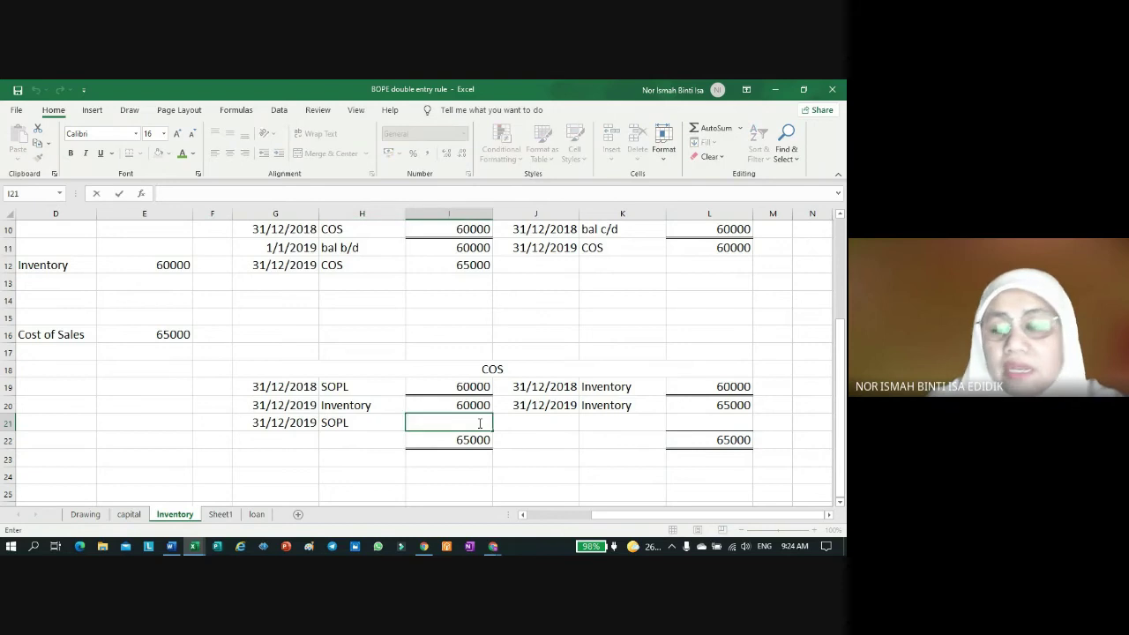
{"action": "type", "text": "5000"}
{"action": "key", "text": "Return"}
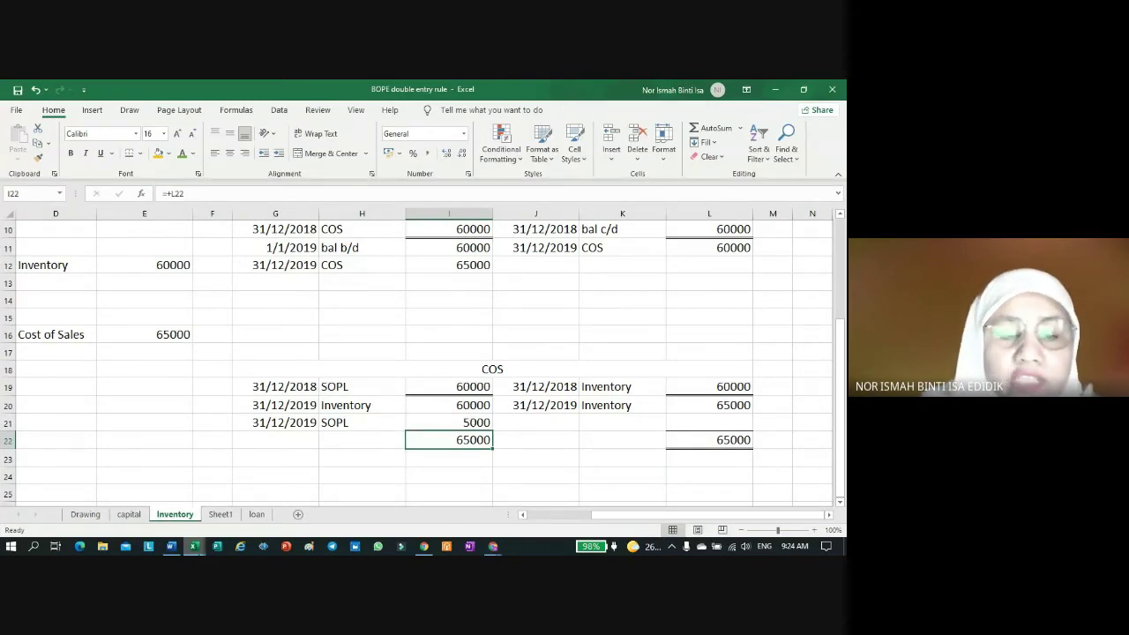
Step: Switch to the ff015 financial statement workbook and examine Raimazan Trading's closing inventory in both statements on sheet Q2
{"action": "left_click", "coordinate": [261, 498]}
{"action": "left_click", "coordinate": [213, 447]}
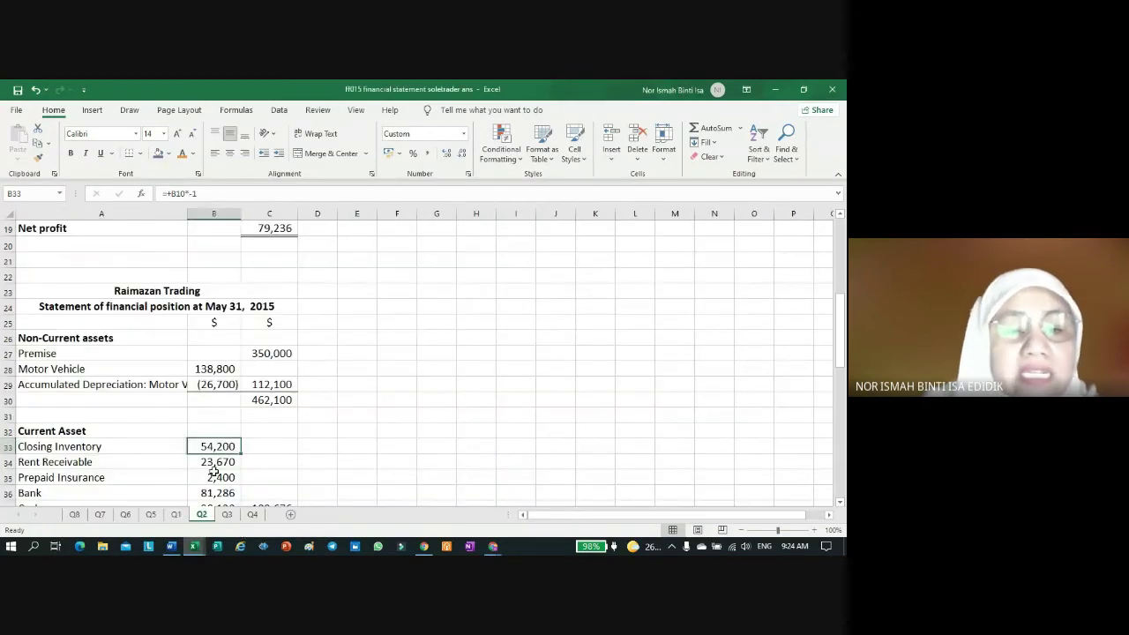
{"action": "scroll", "coordinate": [274, 403], "scroll_direction": "down", "scroll_amount": 1}
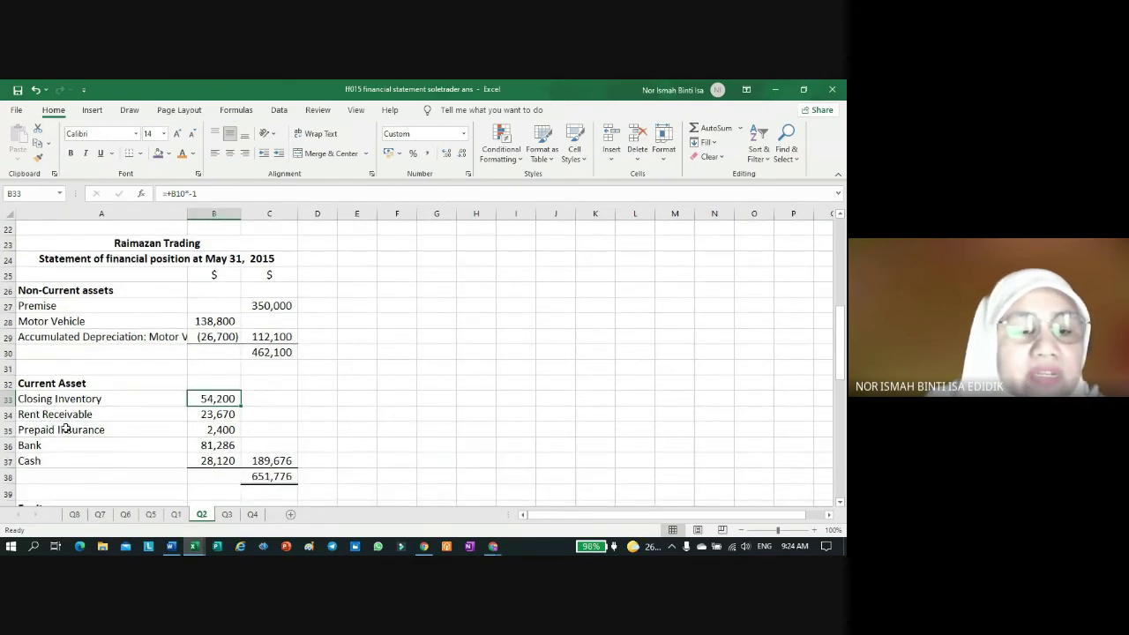
{"action": "scroll", "coordinate": [93, 383], "scroll_direction": "up", "scroll_amount": 7}
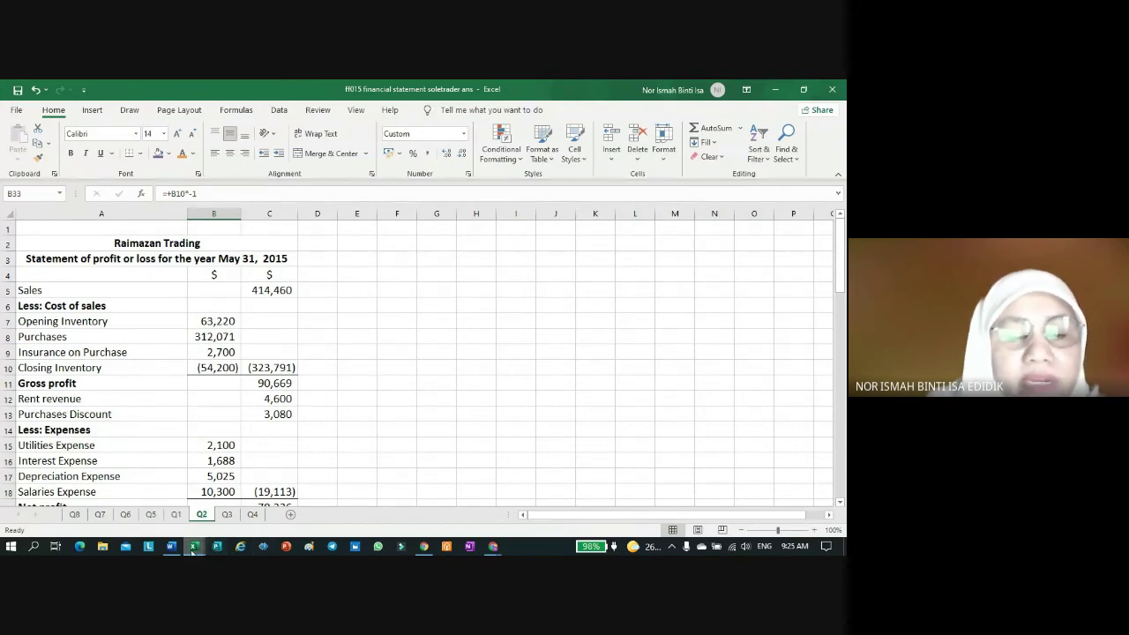
{"action": "mouse_move", "coordinate": [192, 551]}
{"action": "left_click", "coordinate": [260, 490]}
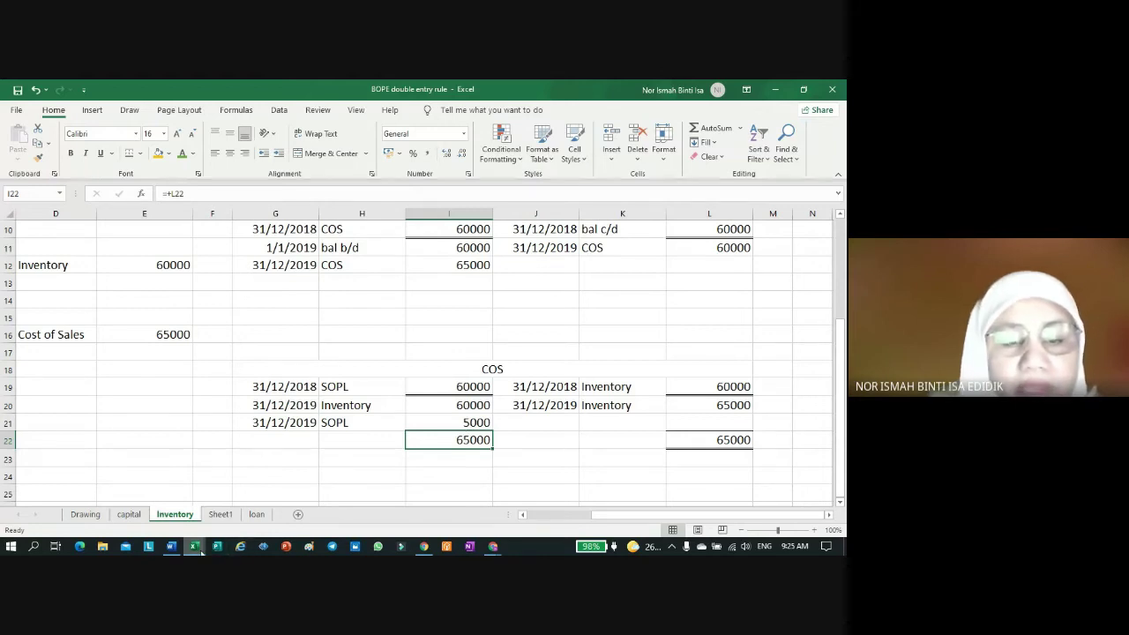
Step: Compare the COS account's 2019 SOPL line and total with the cost of sales section of Raimazan Trading's statement of profit or loss
{"action": "mouse_move", "coordinate": [196, 547]}
{"action": "left_click", "coordinate": [258, 516]}
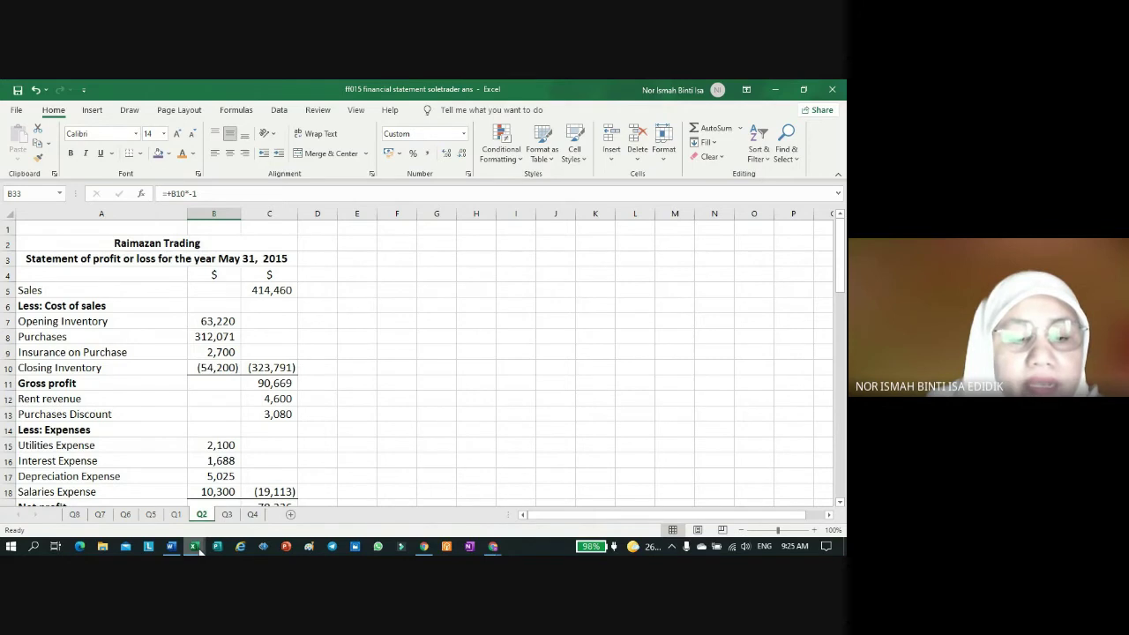
{"action": "mouse_move", "coordinate": [200, 548]}
{"action": "left_click", "coordinate": [259, 490]}
{"action": "left_click", "coordinate": [468, 440]}
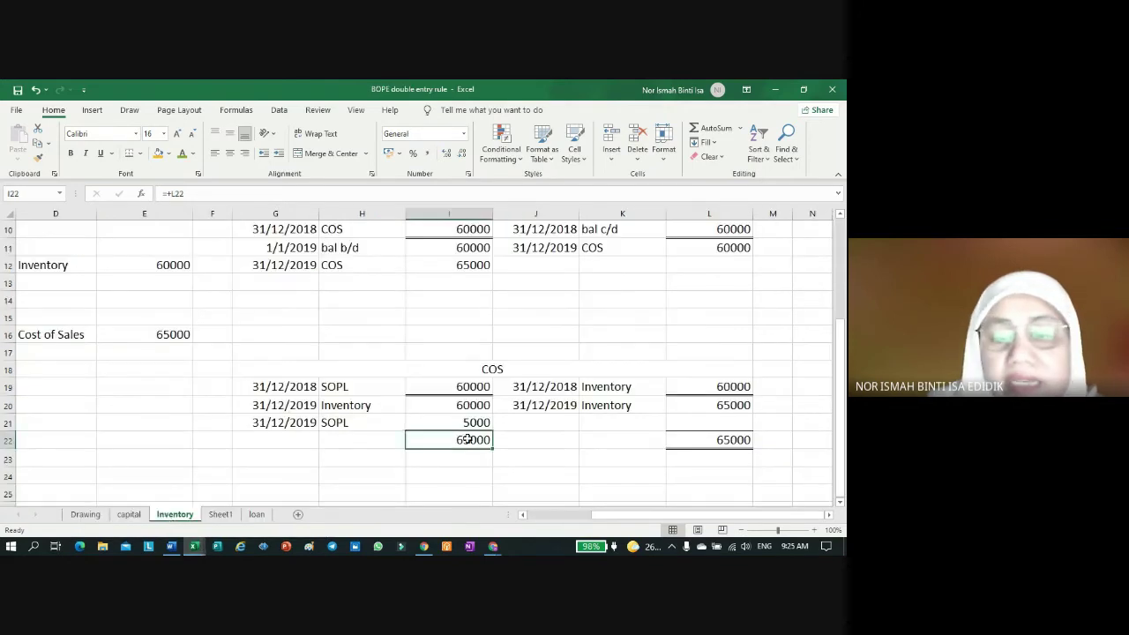
{"action": "left_click", "coordinate": [469, 424]}
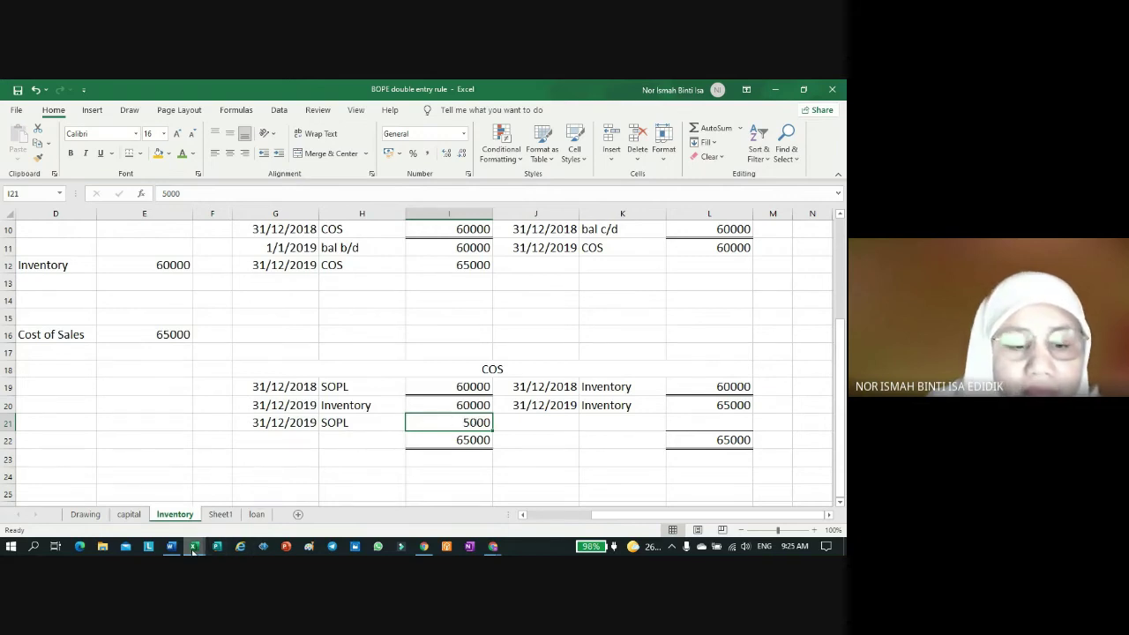
{"action": "mouse_move", "coordinate": [200, 549]}
{"action": "left_click", "coordinate": [238, 498]}
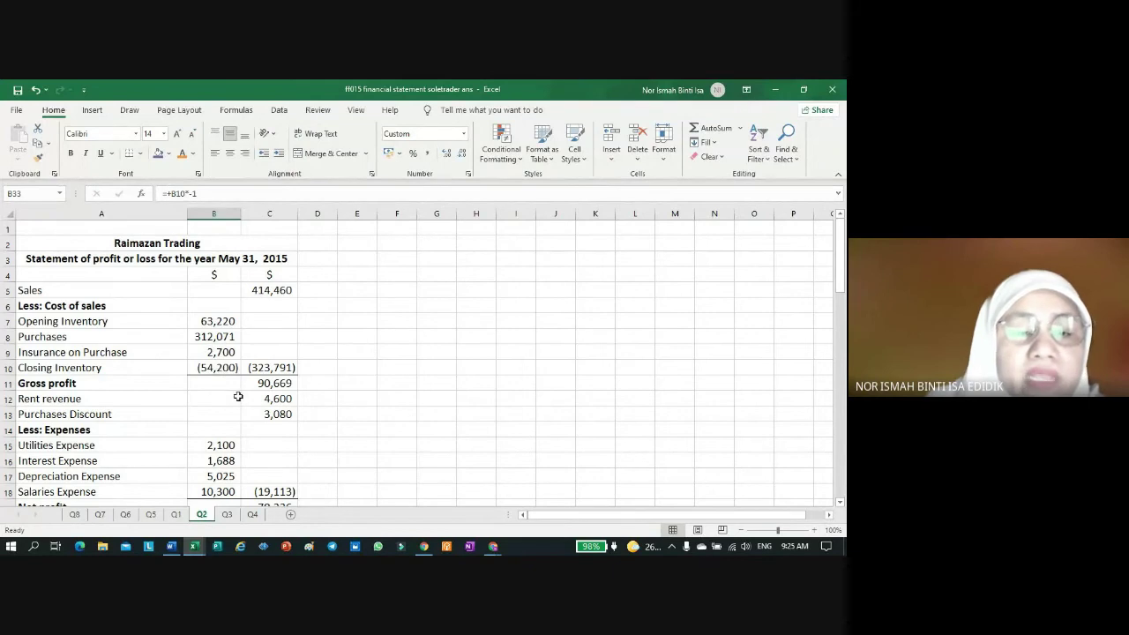
{"action": "left_click", "coordinate": [196, 546]}
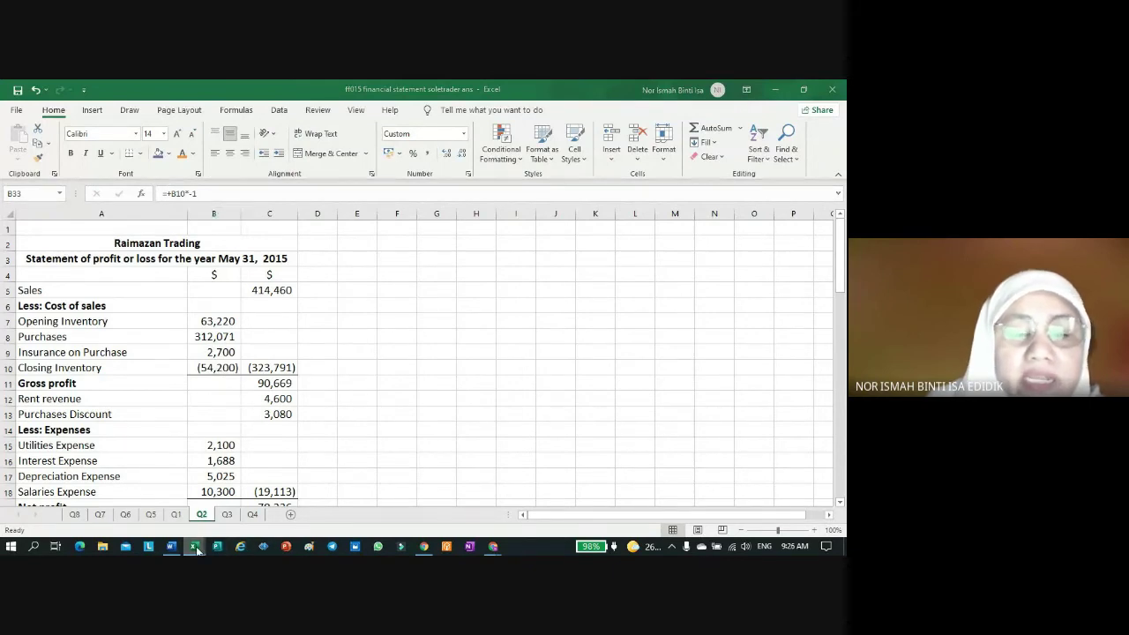
{"action": "left_click", "coordinate": [162, 516]}
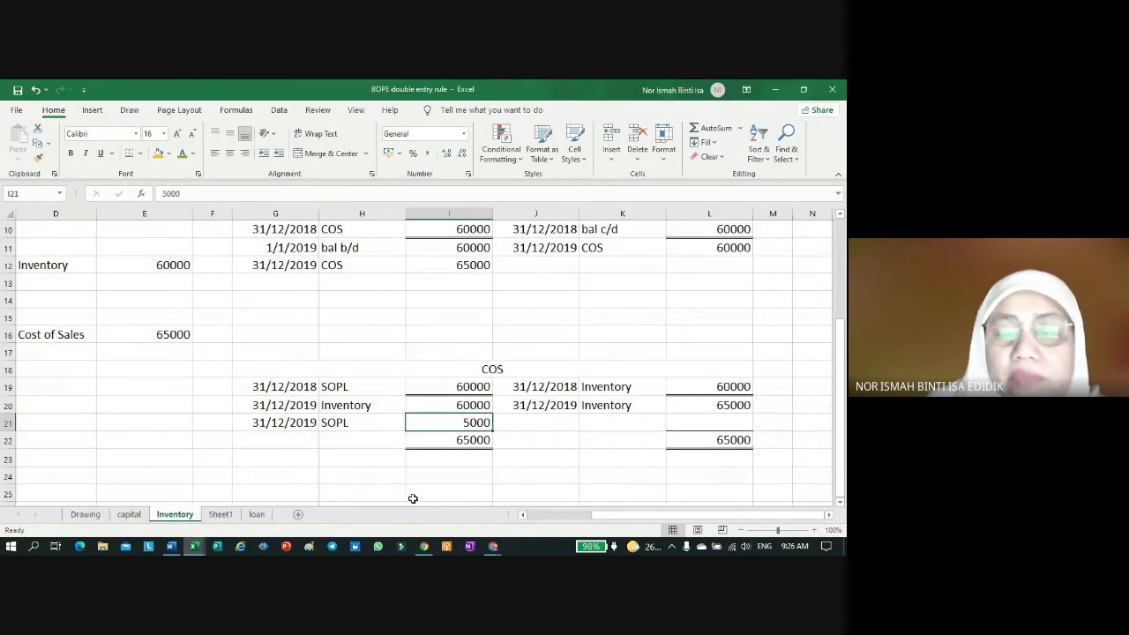
{"action": "left_click", "coordinate": [622, 477]}
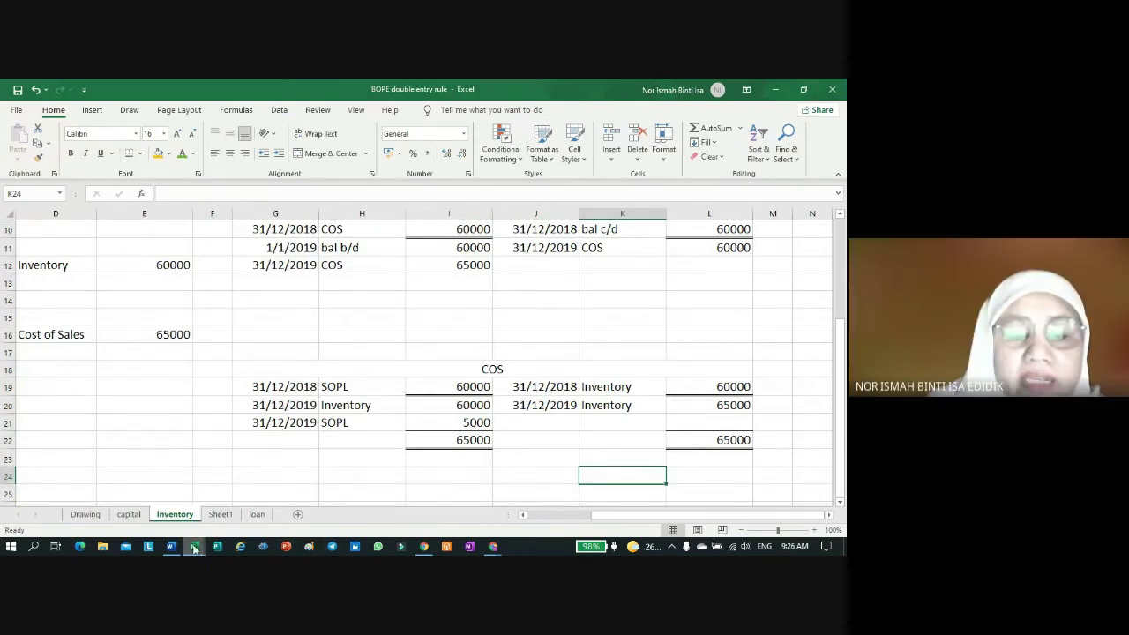
Step: Compare the Inventory account's entries with closing inventory under current assets in Raimazan Trading's statement of financial position
{"action": "mouse_move", "coordinate": [194, 547]}
{"action": "left_click", "coordinate": [242, 448]}
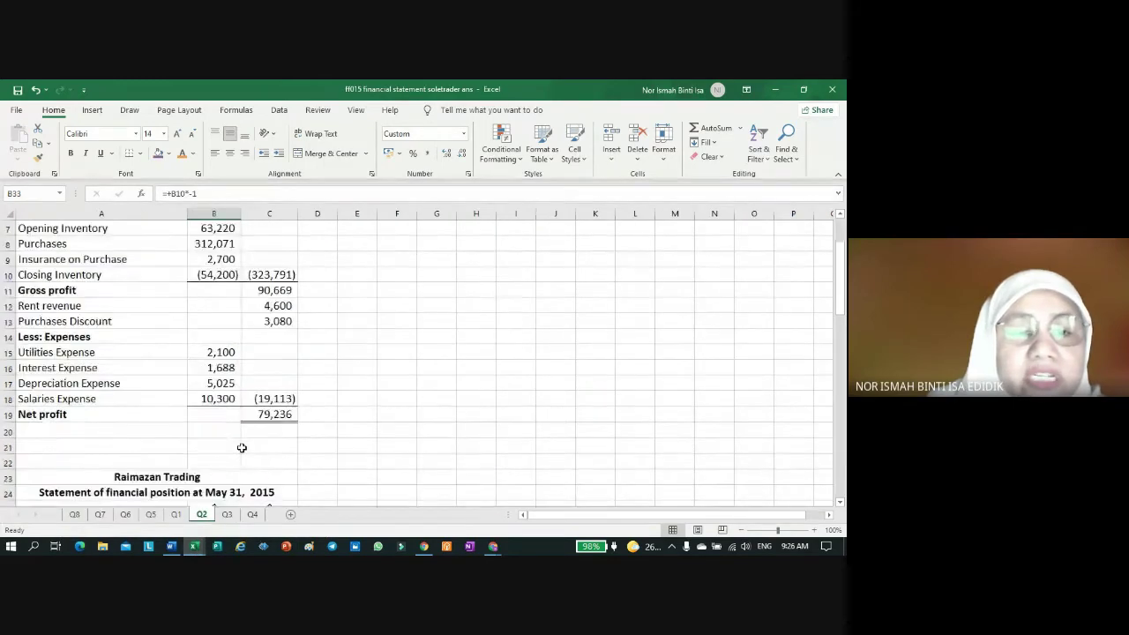
{"action": "scroll", "coordinate": [242, 448], "scroll_direction": "down", "scroll_amount": 6}
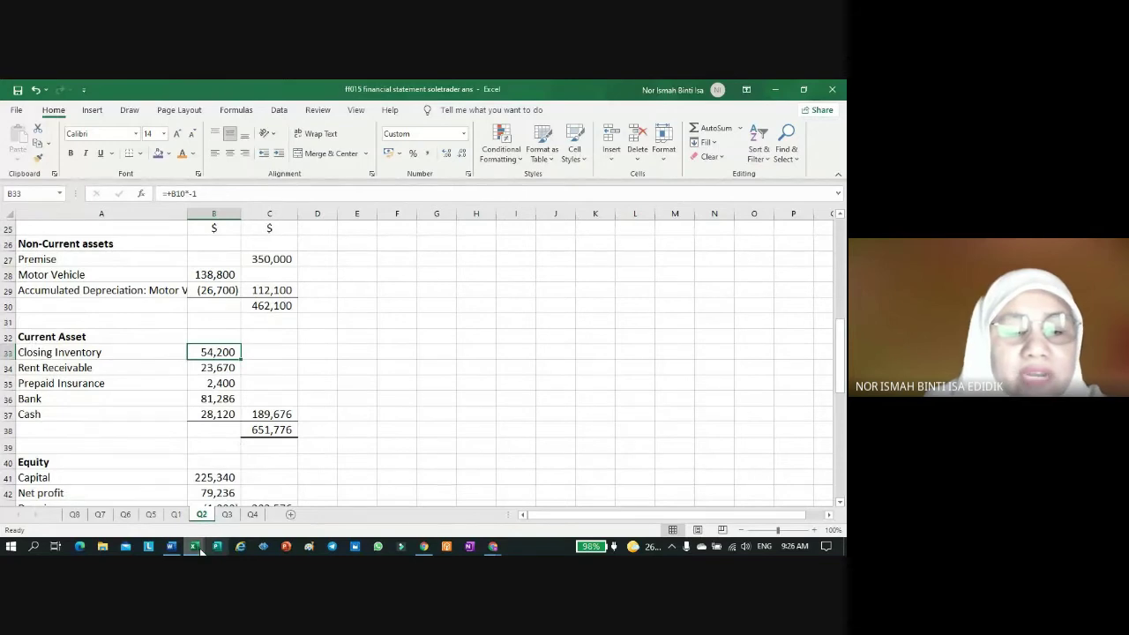
{"action": "mouse_move", "coordinate": [212, 536]}
{"action": "left_click", "coordinate": [141, 515]}
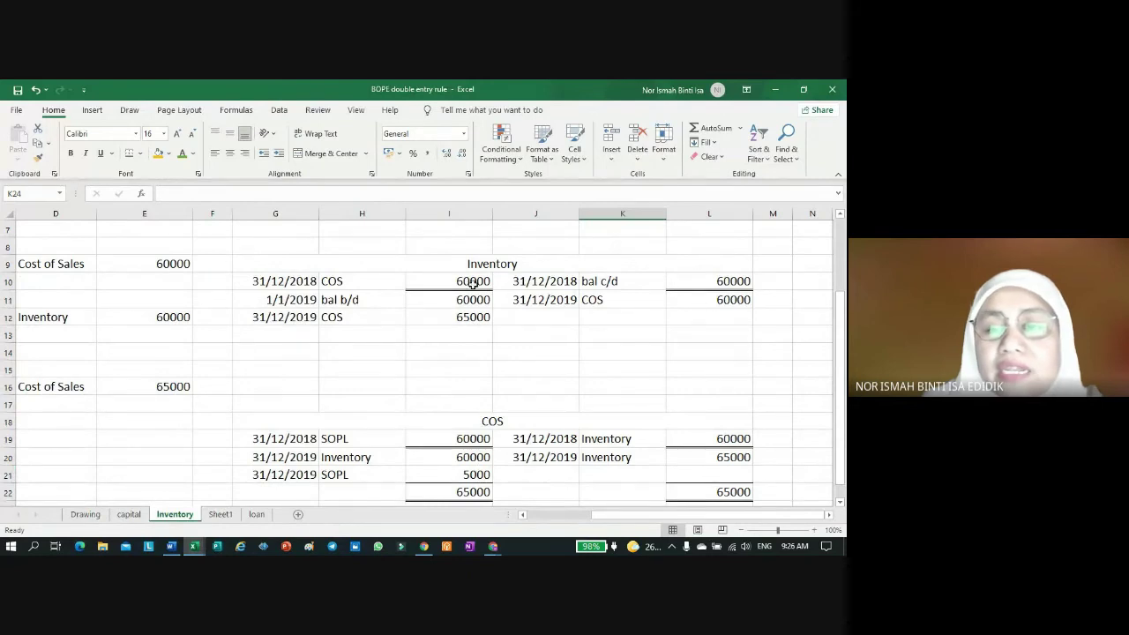
{"action": "mouse_move", "coordinate": [194, 546]}
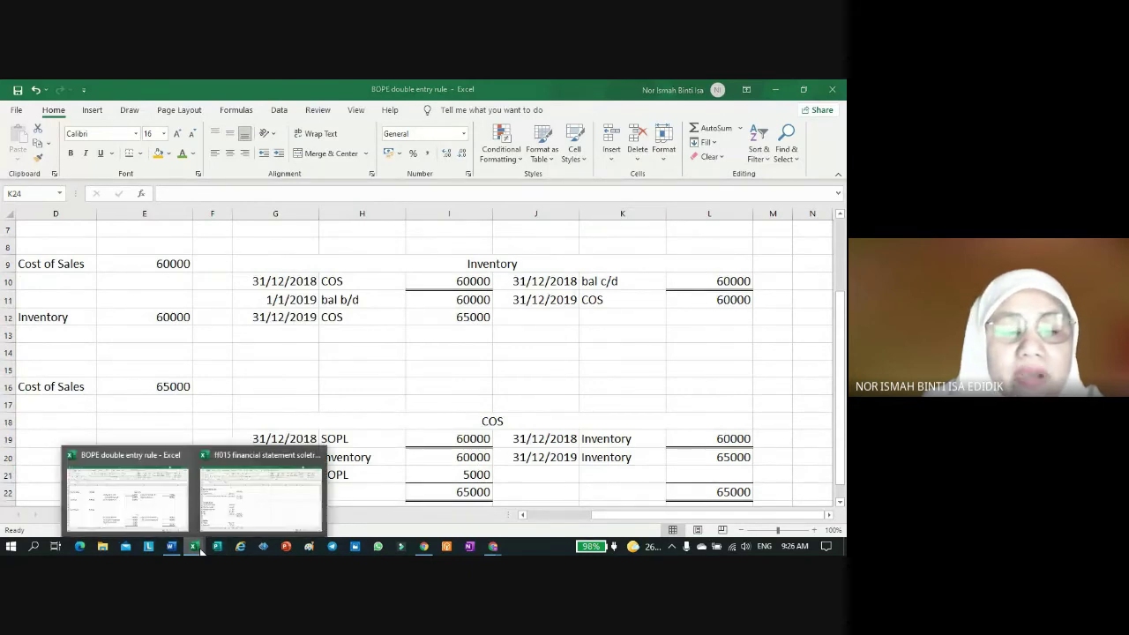
{"action": "left_click", "coordinate": [232, 514]}
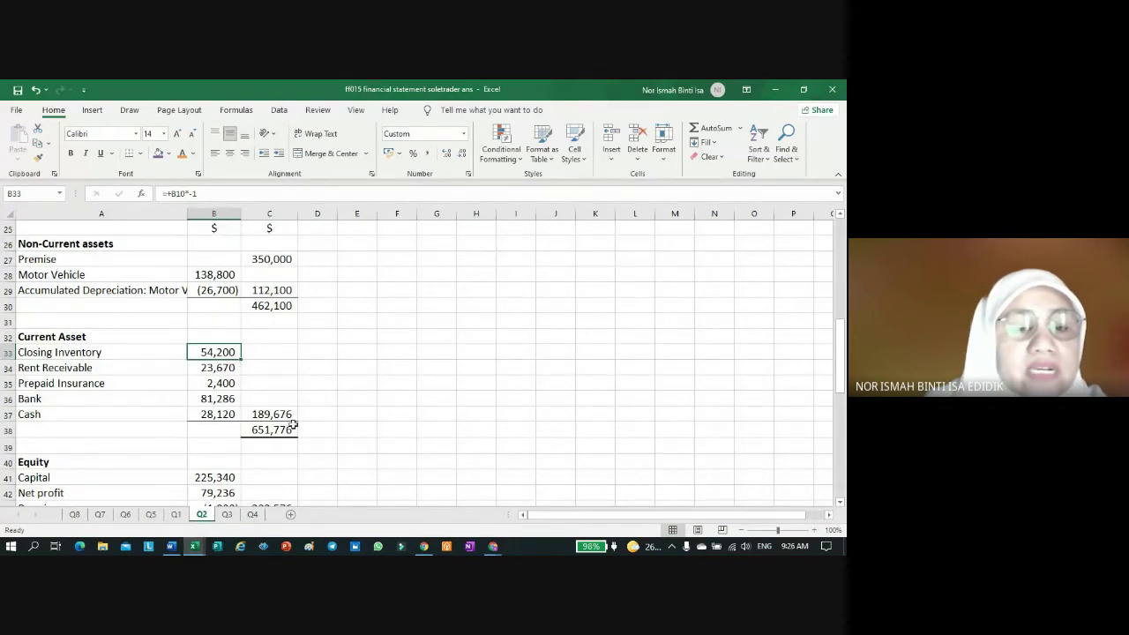
{"action": "scroll", "coordinate": [295, 421], "scroll_direction": "down", "scroll_amount": 1}
{"action": "scroll", "coordinate": [295, 421], "scroll_direction": "down", "scroll_amount": 2}
{"action": "scroll", "coordinate": [295, 418], "scroll_direction": "up", "scroll_amount": 3}
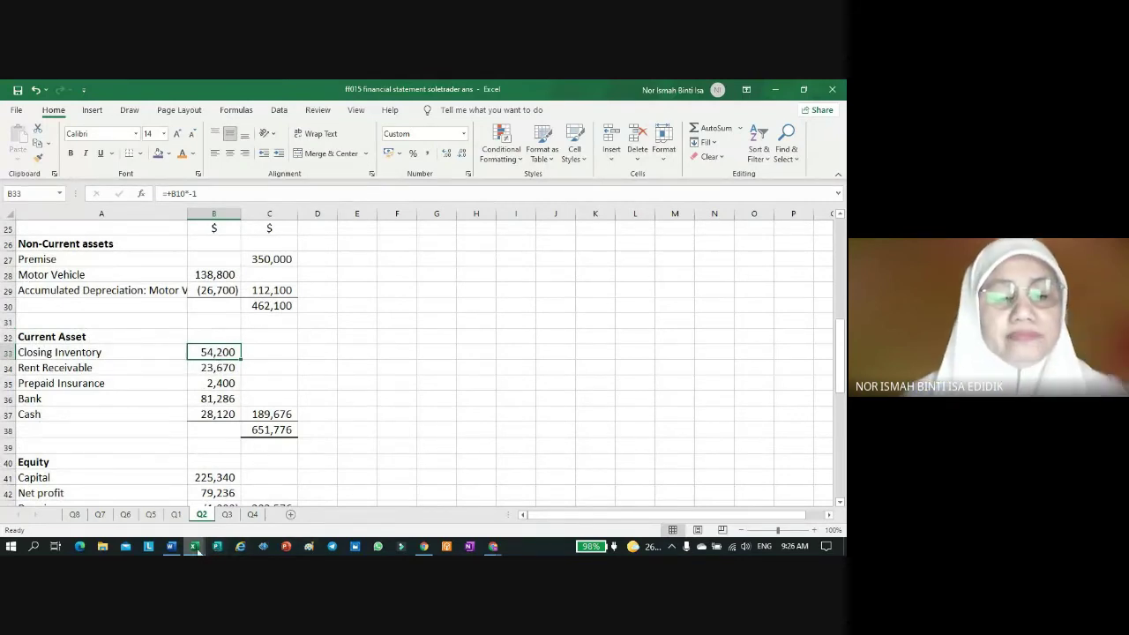
Step: Return to the BOPE double entry rule workbook and review the inventory journal entries against the Inventory and COS accounts
{"action": "mouse_move", "coordinate": [194, 543]}
{"action": "left_click", "coordinate": [141, 490]}
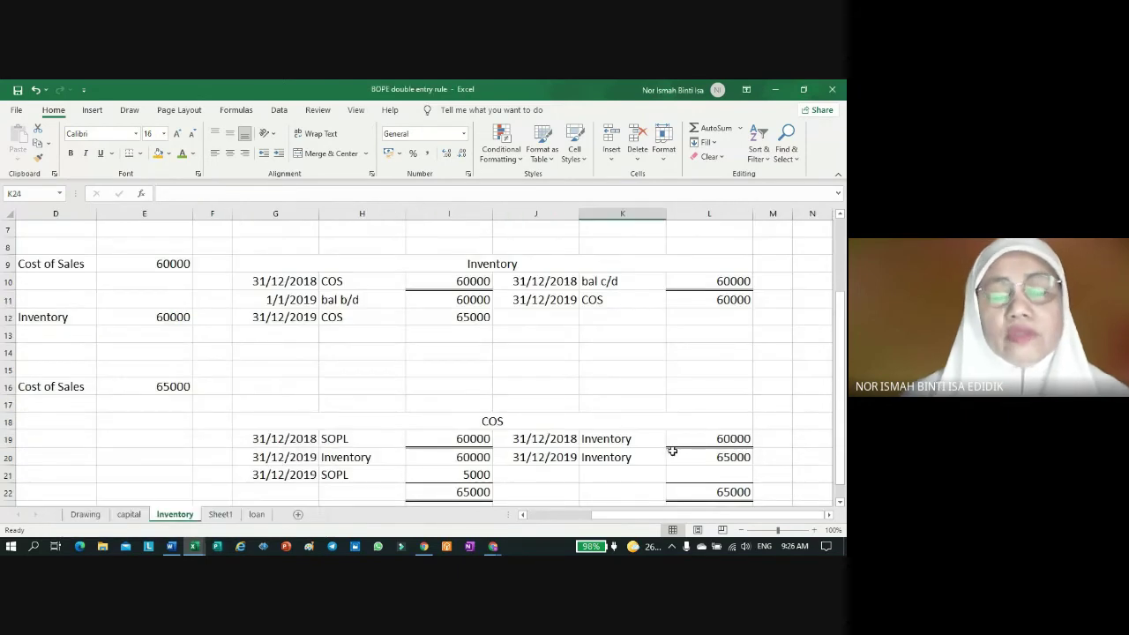
{"action": "scroll", "coordinate": [313, 392], "scroll_direction": "left", "scroll_amount": 3}
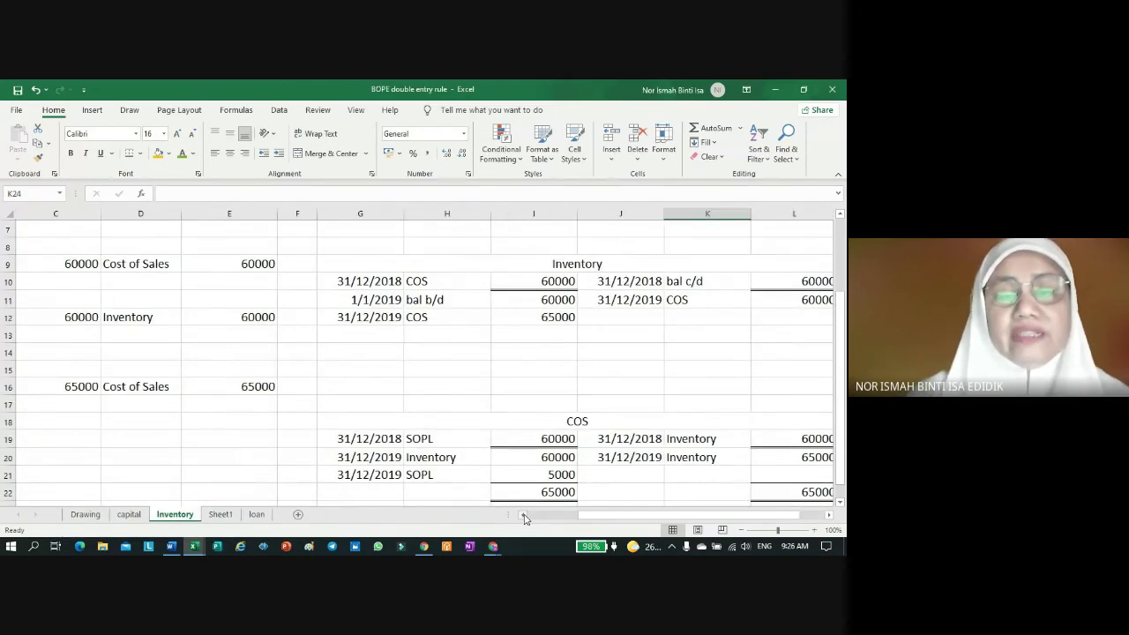
{"action": "scroll", "coordinate": [313, 392], "scroll_direction": "up", "scroll_amount": 2}
{"action": "scroll", "coordinate": [313, 392], "scroll_direction": "down", "scroll_amount": 5}
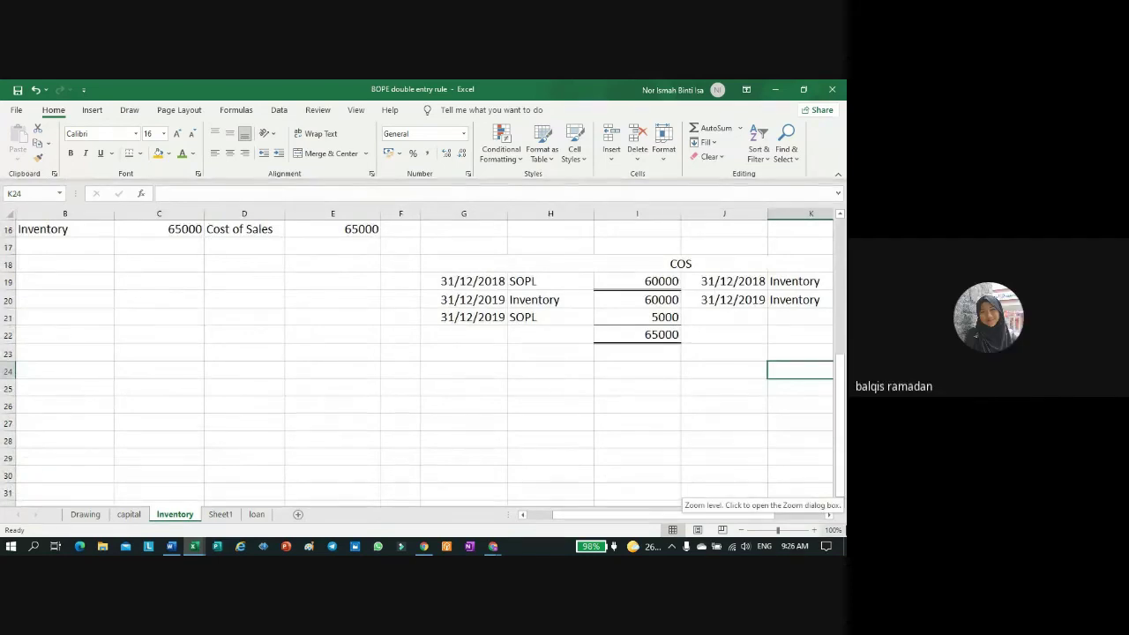
{"action": "scroll", "coordinate": [499, 391], "scroll_direction": "up", "scroll_amount": 2}
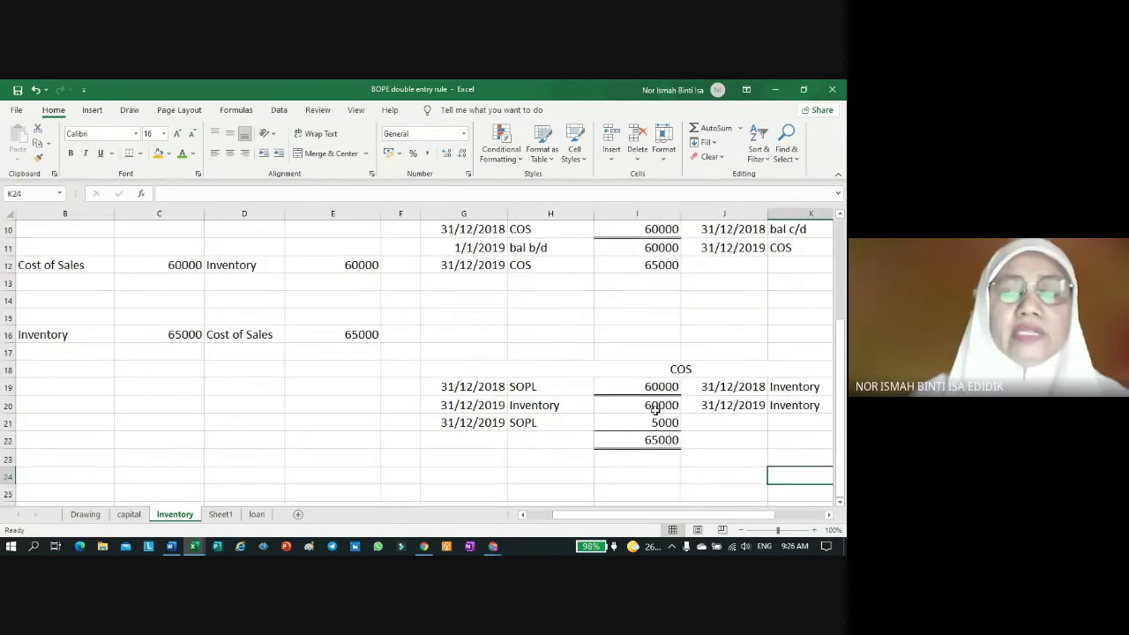
{"action": "scroll", "coordinate": [707, 411], "scroll_direction": "up", "scroll_amount": 2}
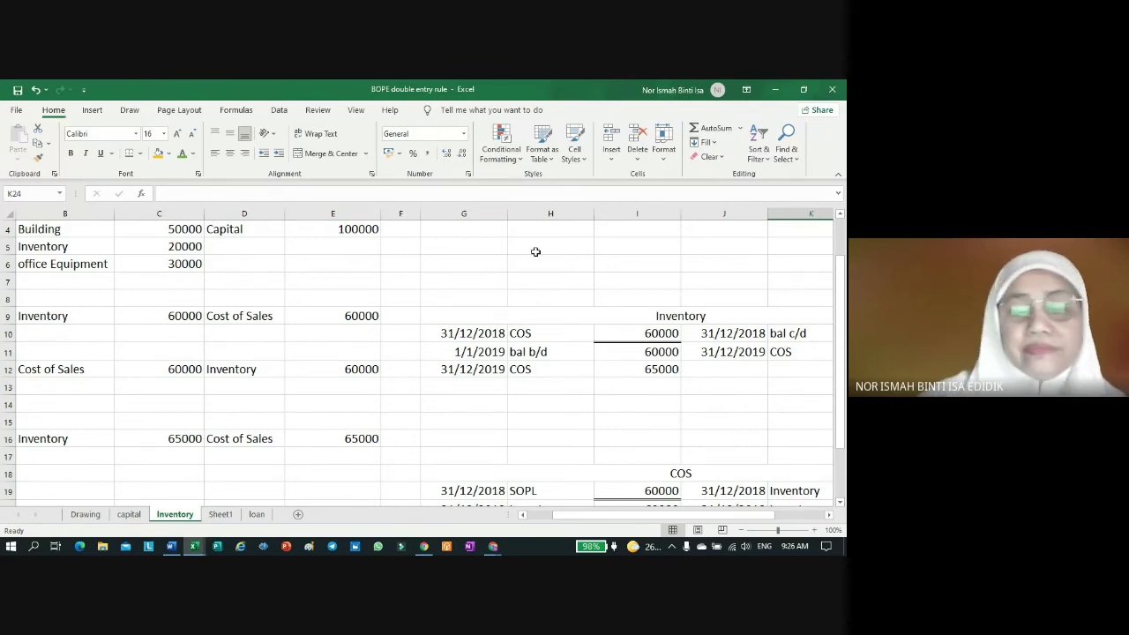
Step: Look over the Drawing sheet and the capital sheet's Capital and Machine accounts, then open the loan sheet's transactions
{"action": "left_click", "coordinate": [256, 514]}
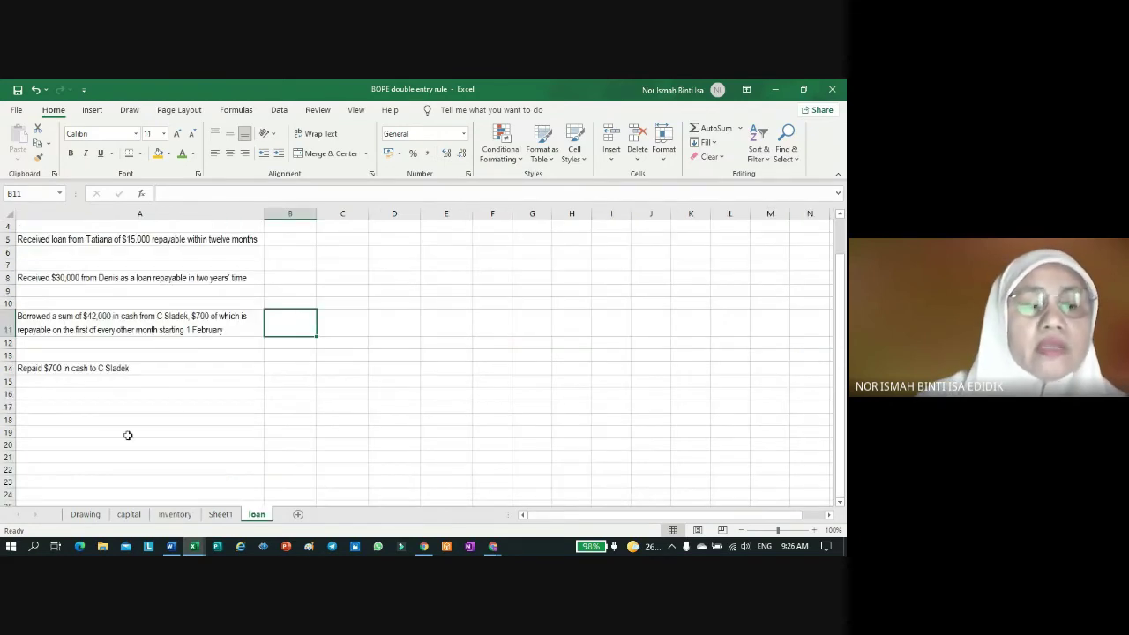
{"action": "left_click", "coordinate": [9, 214]}
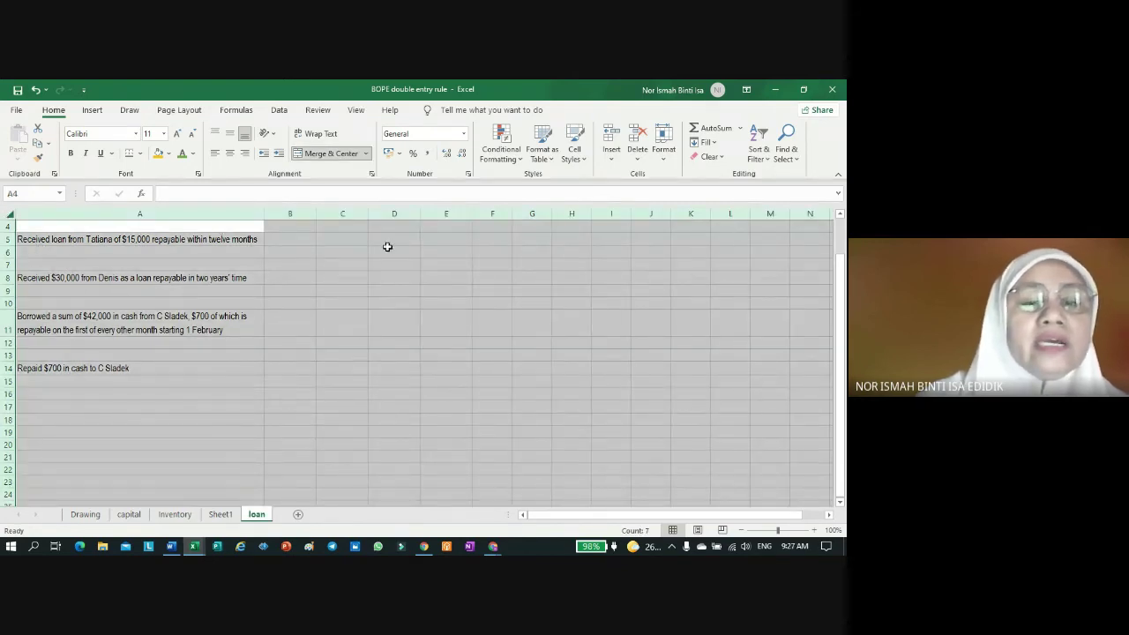
{"action": "left_click", "coordinate": [89, 521]}
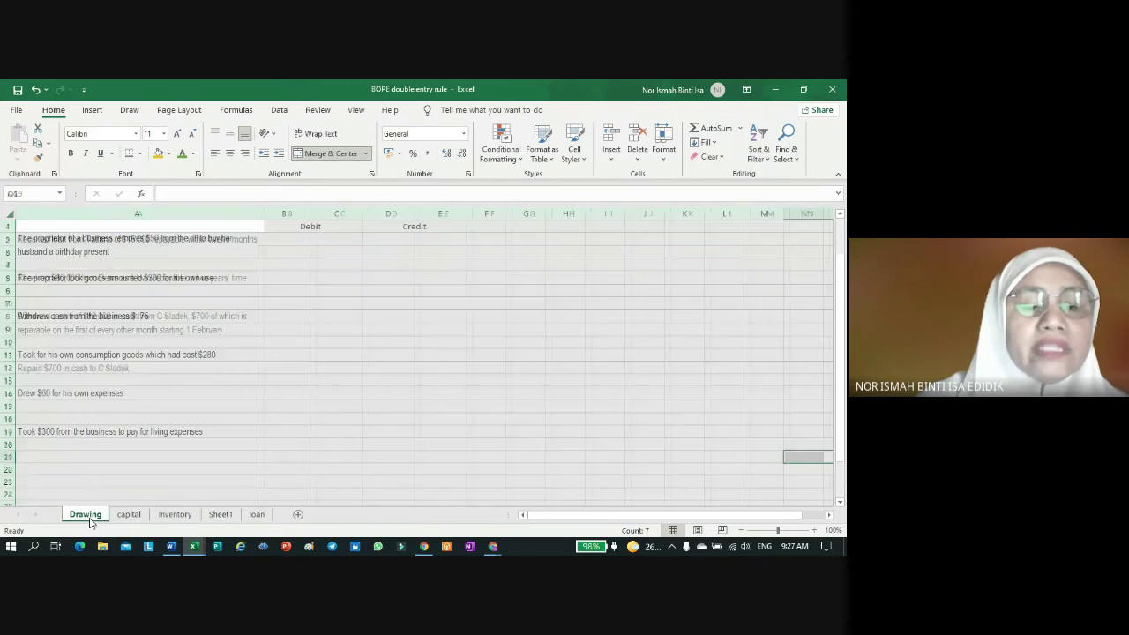
{"action": "left_click", "coordinate": [128, 514]}
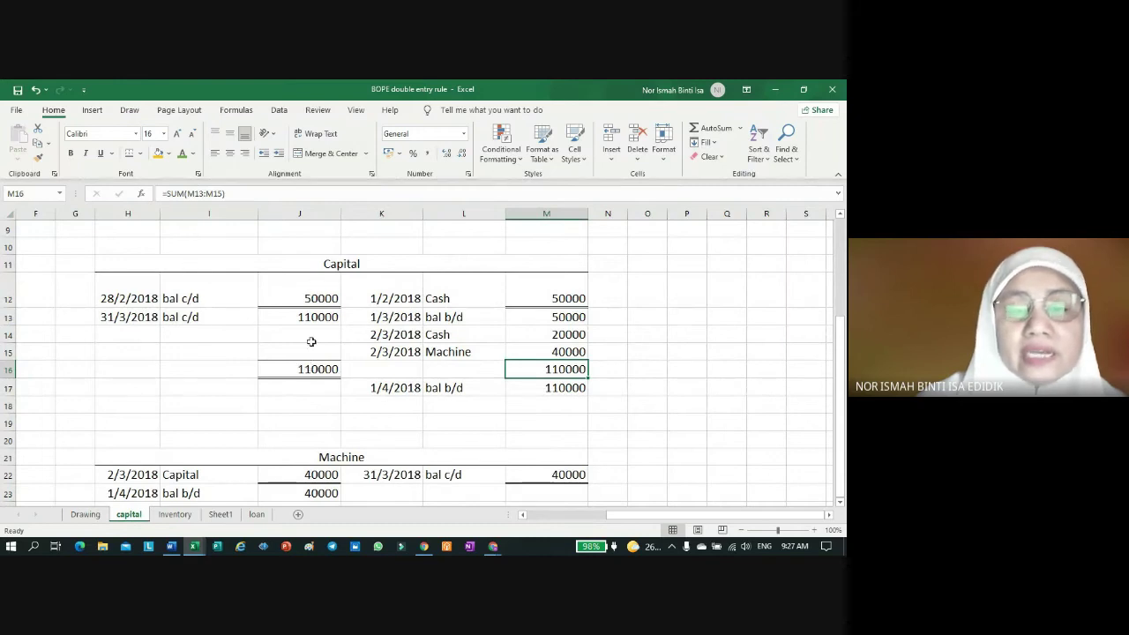
{"action": "scroll", "coordinate": [312, 335], "scroll_direction": "down", "scroll_amount": 3}
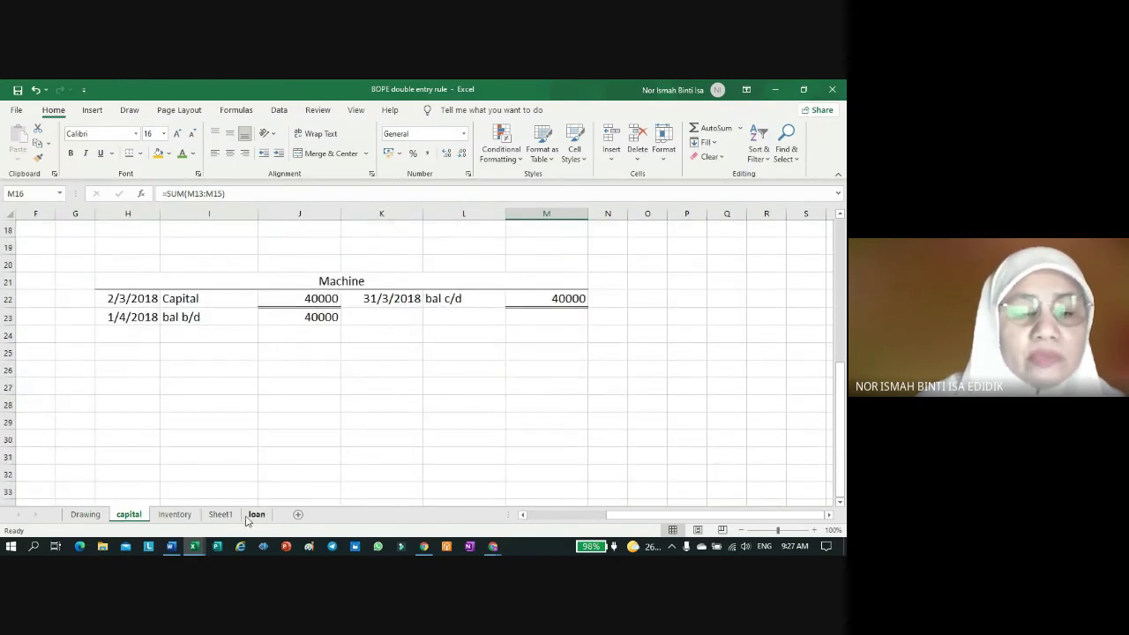
{"action": "left_click", "coordinate": [257, 515]}
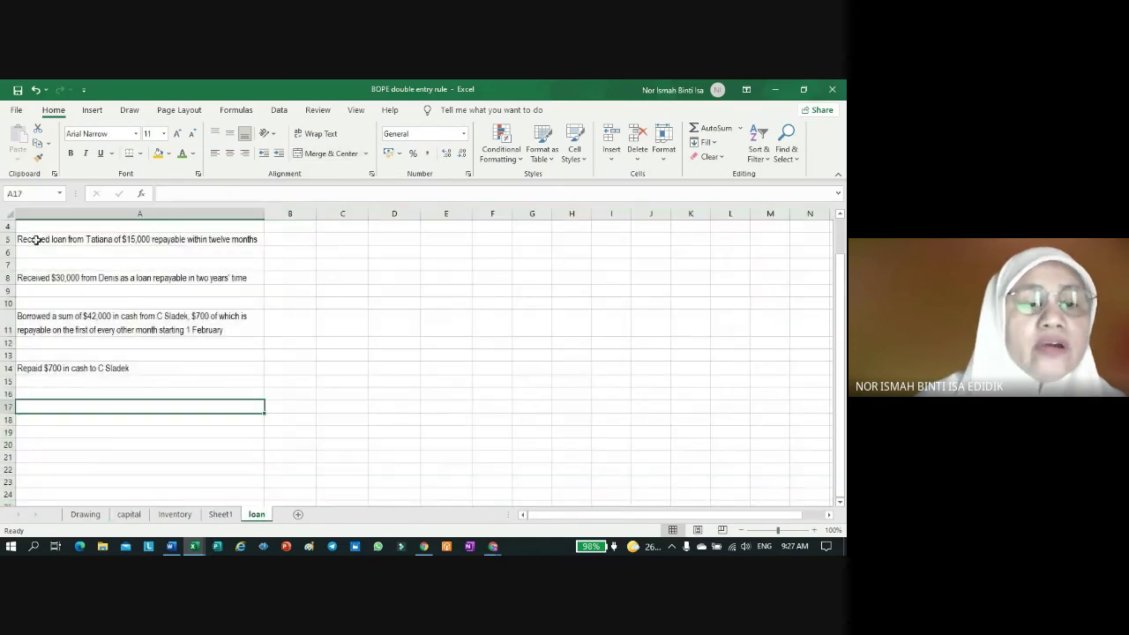
Step: Enter Cash under Dr and Loan under Cr for the $15,000 loan repayable within twelve months
{"action": "left_click", "coordinate": [582, 310]}
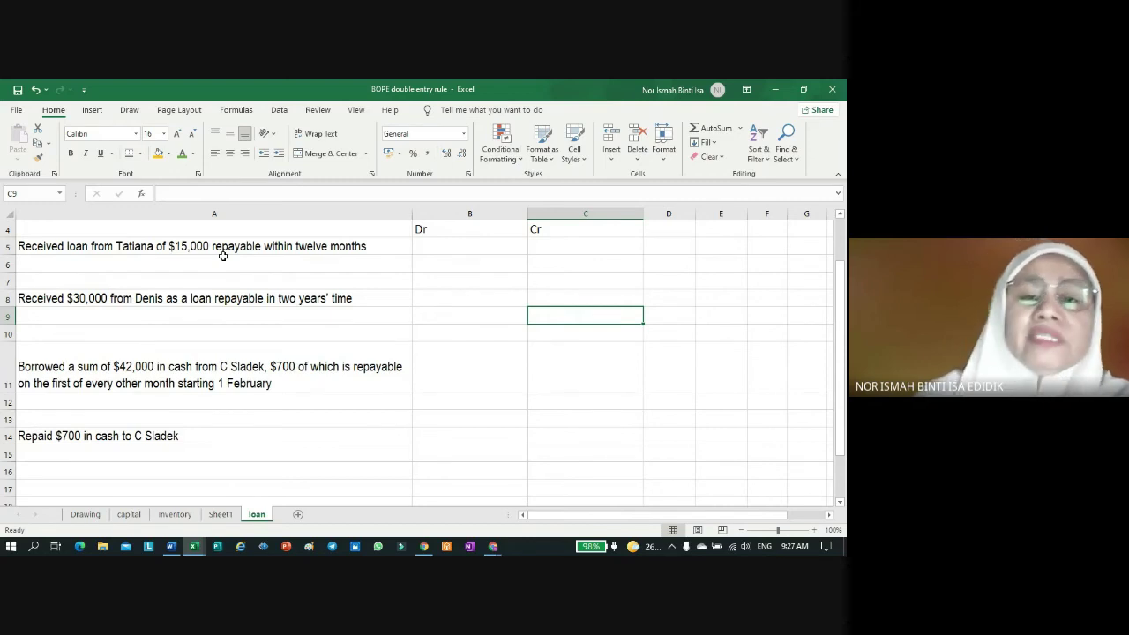
{"action": "left_click", "coordinate": [416, 246]}
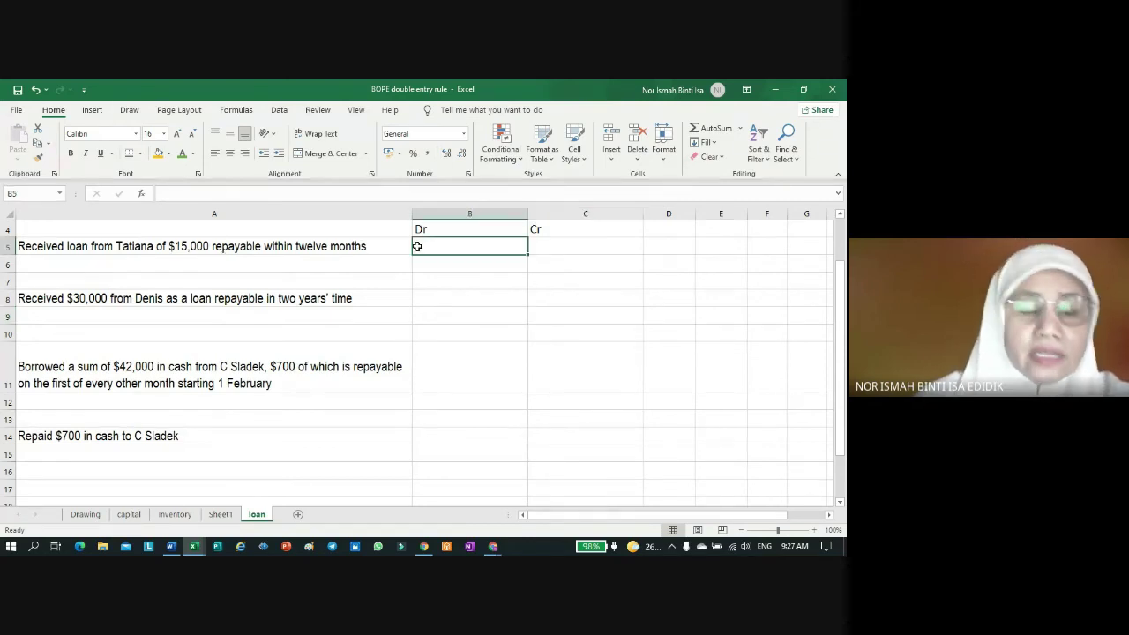
{"action": "type", "text": "Cas"}
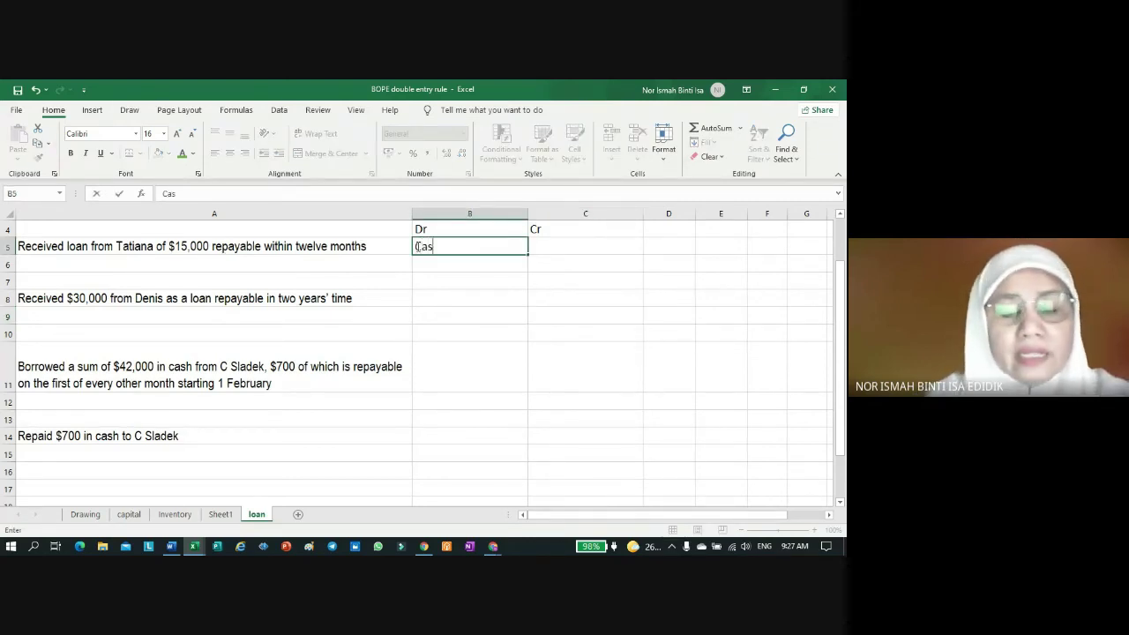
{"action": "type", "text": "h"}
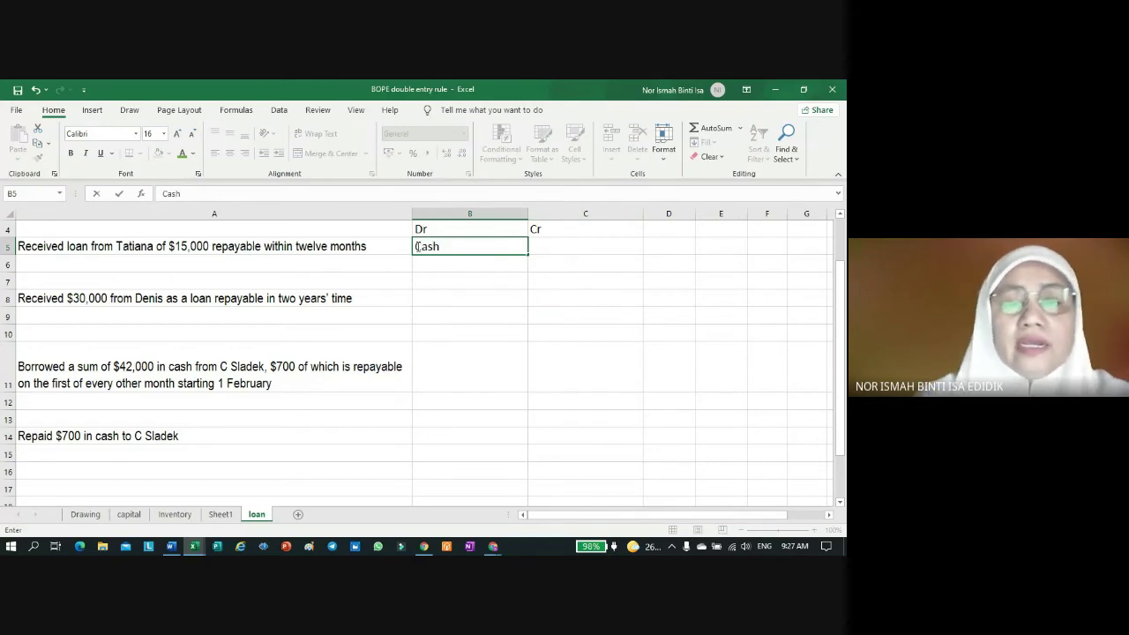
{"action": "left_click", "coordinate": [587, 251]}
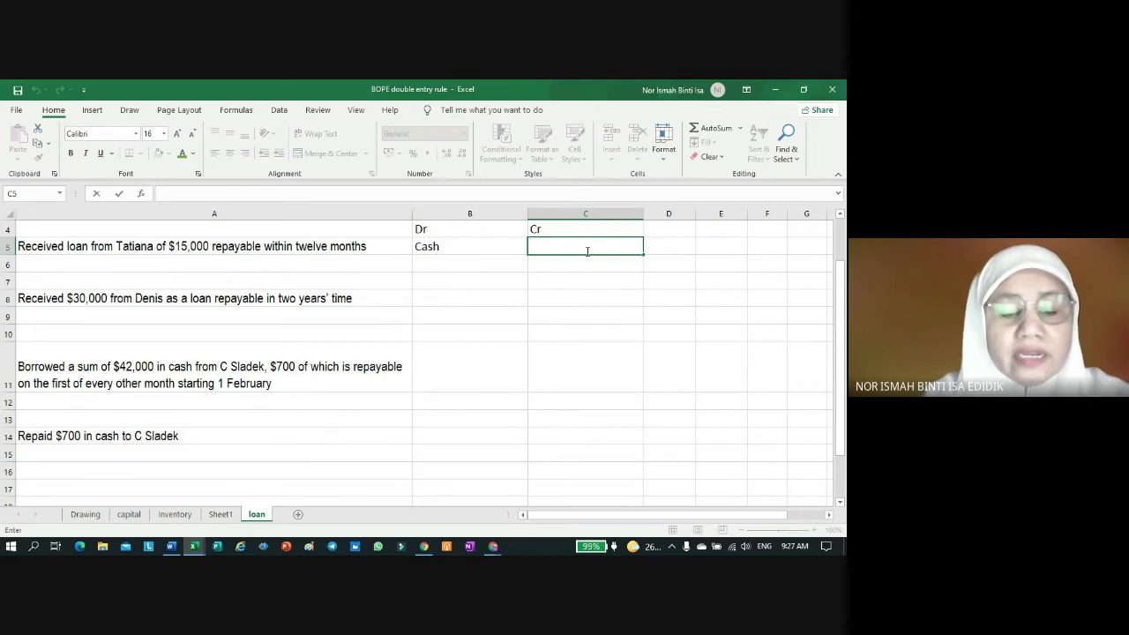
{"action": "type", "text": "Lo"}
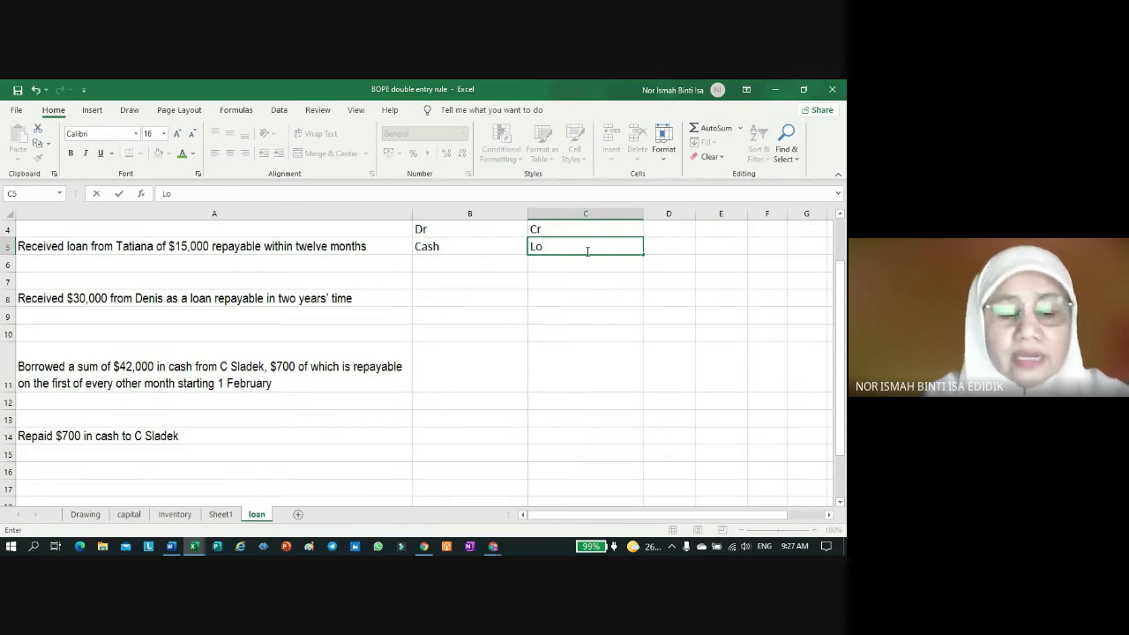
{"action": "type", "text": "a"}
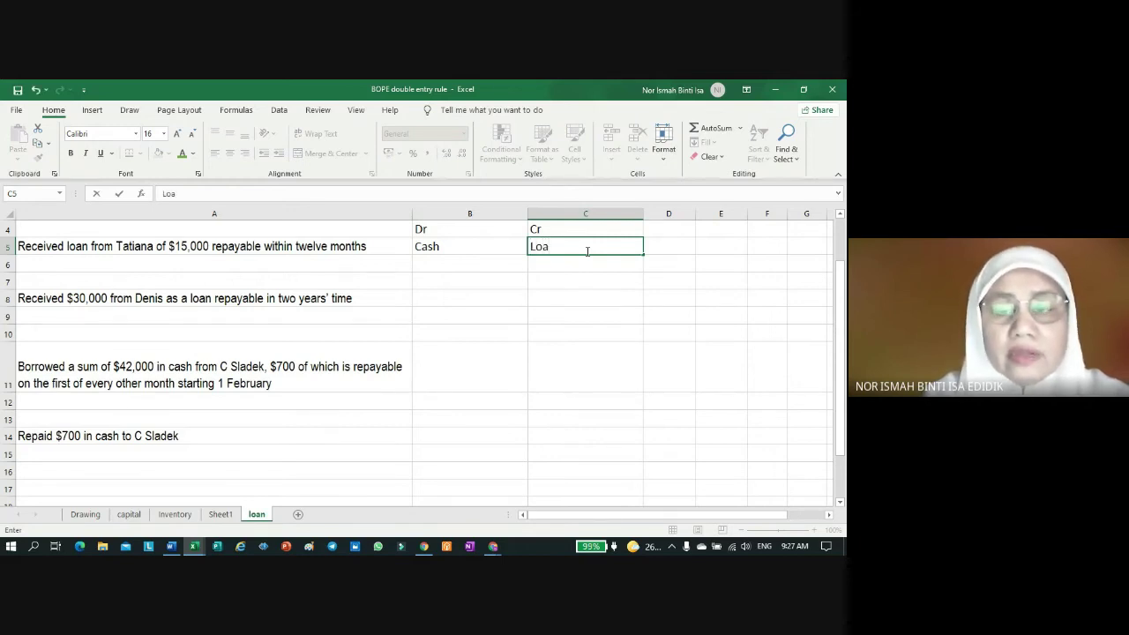
{"action": "type", "text": "n"}
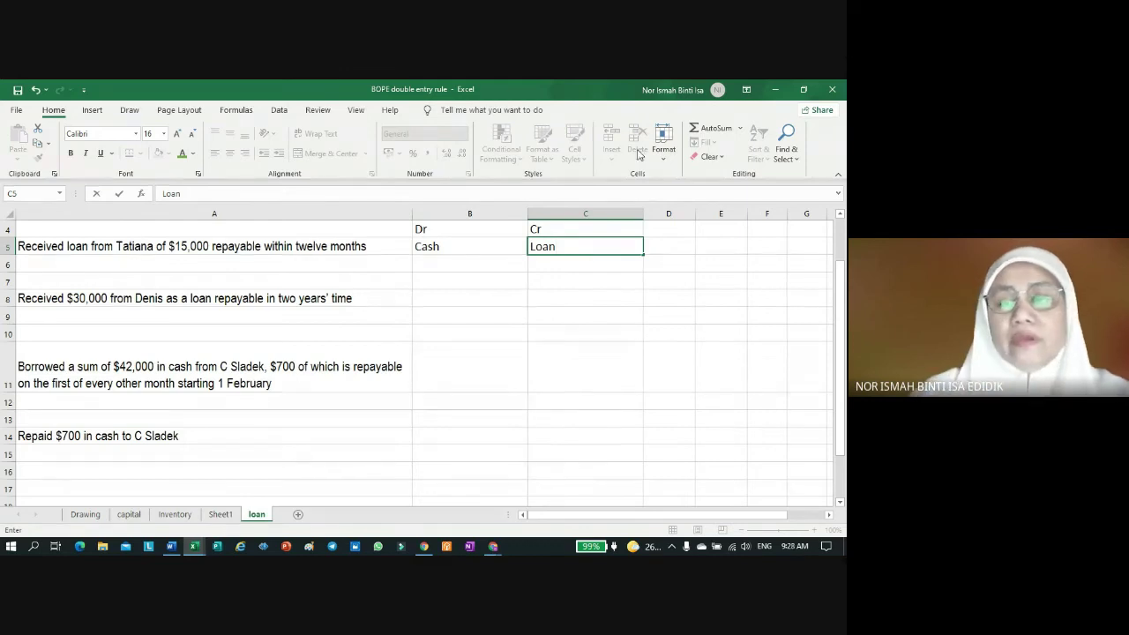
{"action": "left_click", "coordinate": [720, 400]}
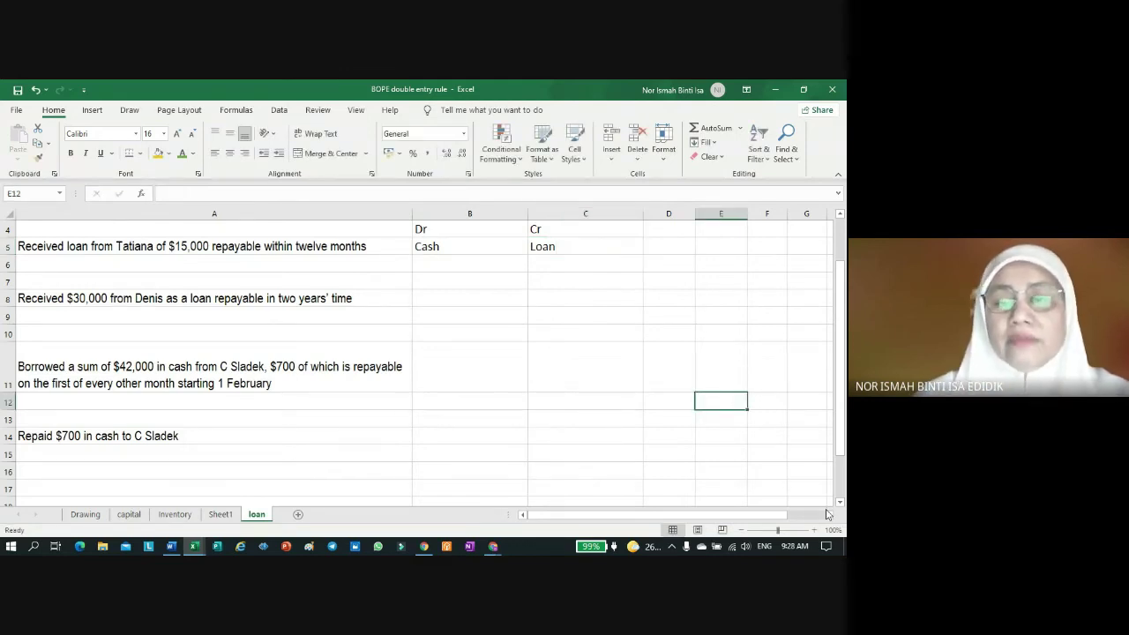
Step: Review the Loan credit entry and the repayment terms of the $15,000 and $30,000 loans
{"action": "double_click", "coordinate": [568, 247]}
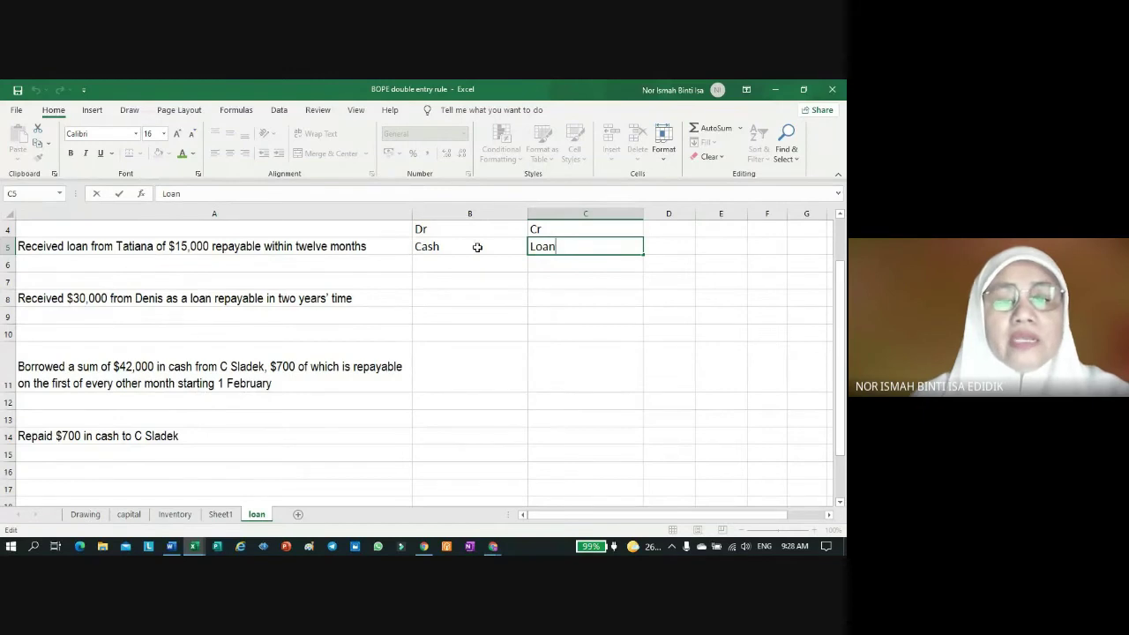
{"action": "left_click", "coordinate": [564, 351]}
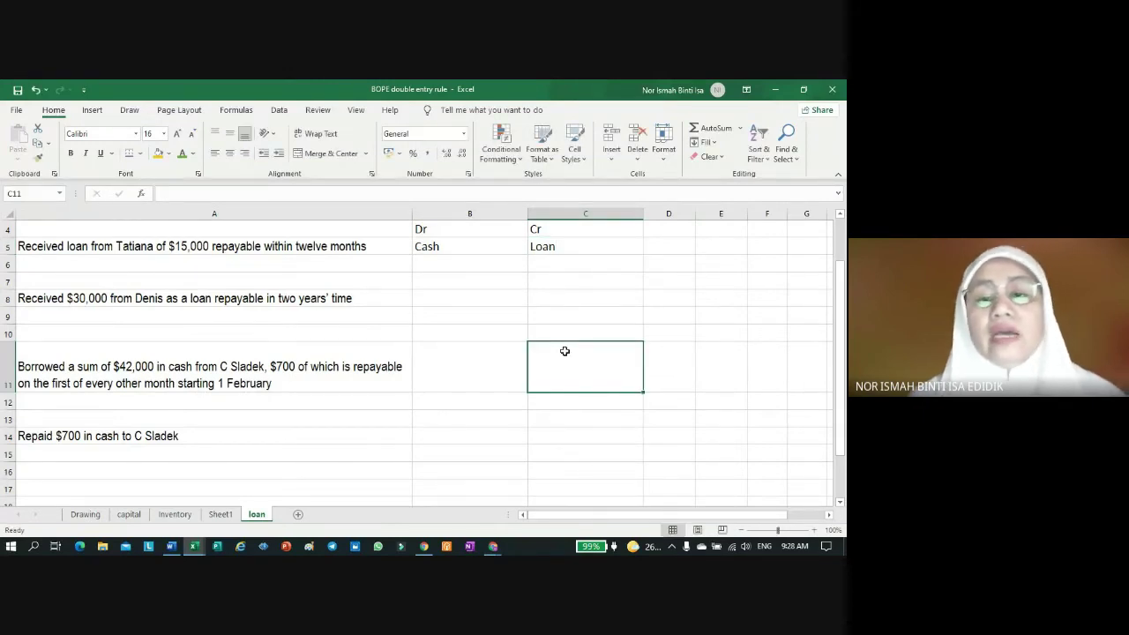
{"action": "left_click", "coordinate": [62, 246]}
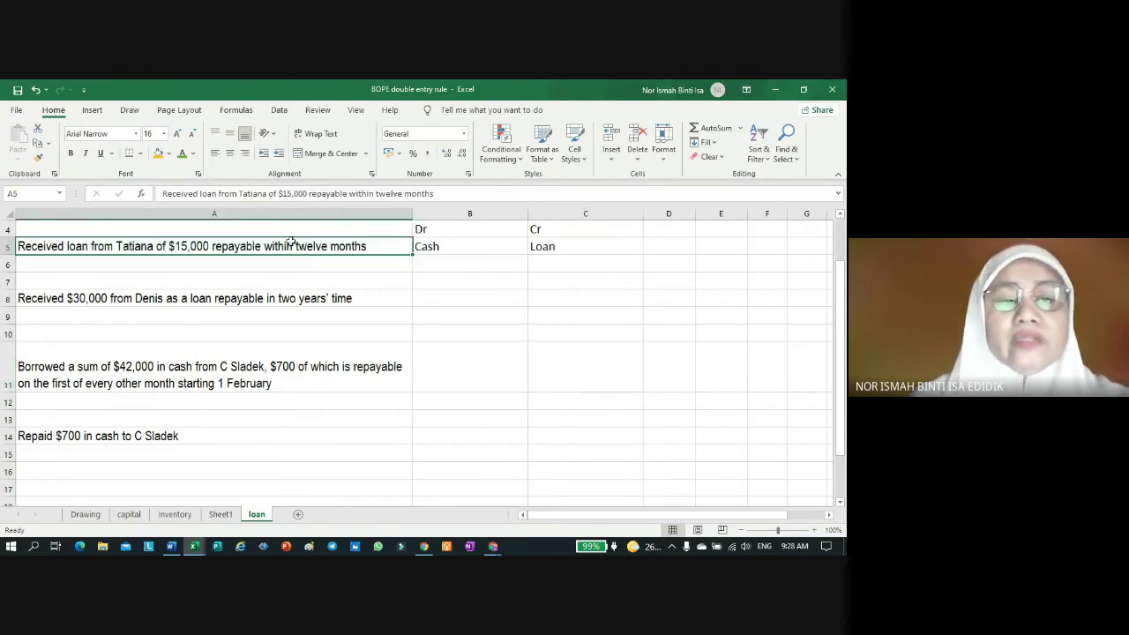
{"action": "left_click", "coordinate": [270, 266]}
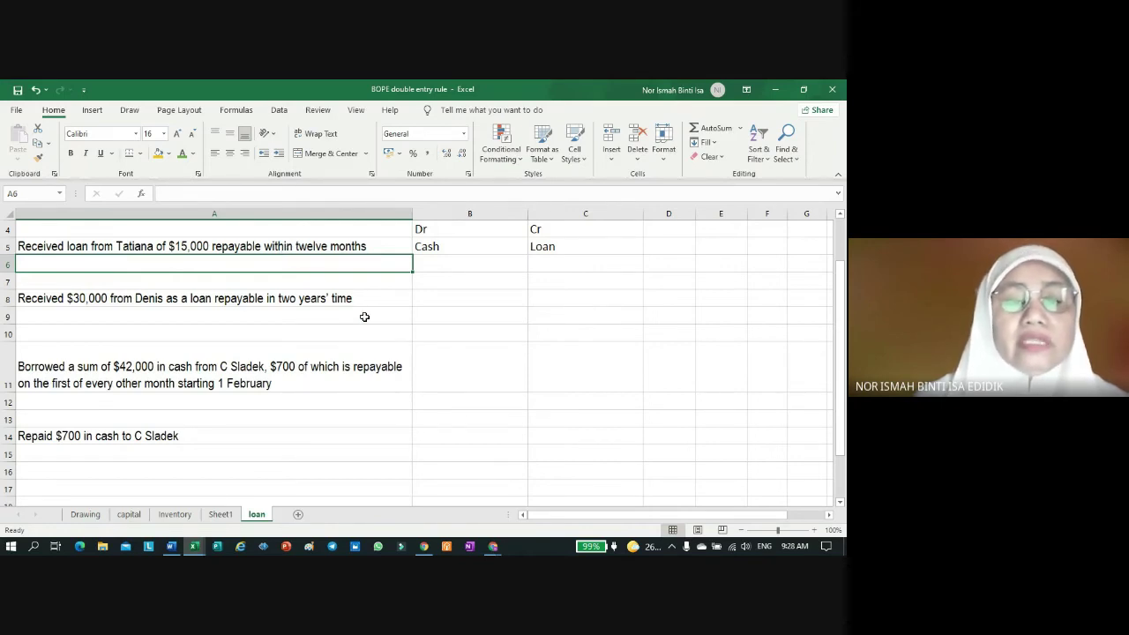
{"action": "left_click", "coordinate": [81, 298]}
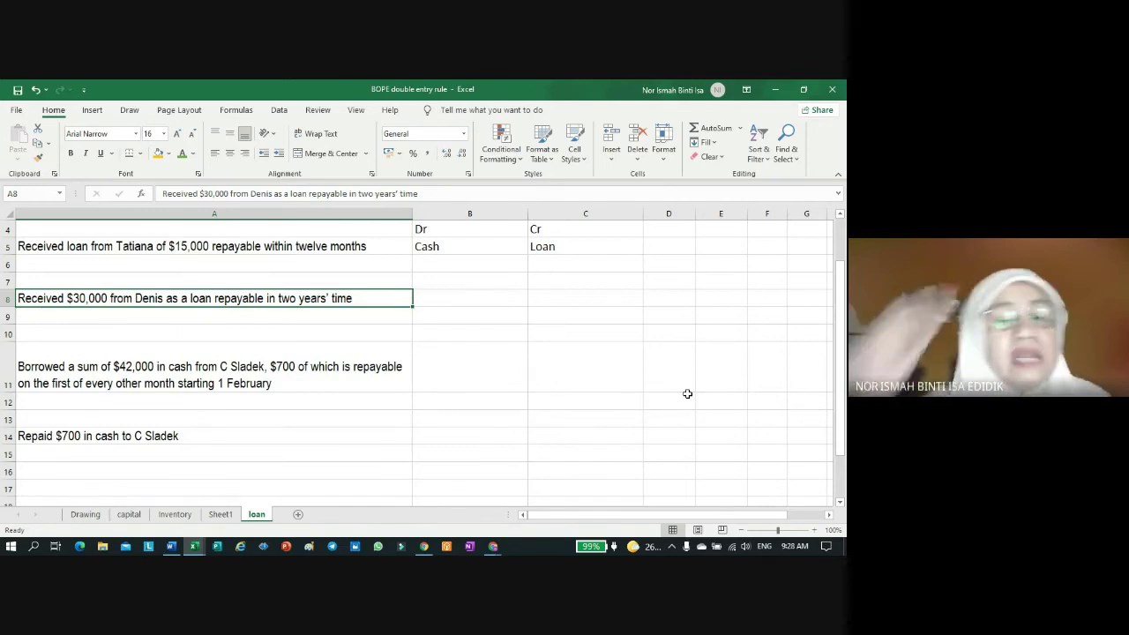
Step: Enter 42000 under both Dr and Cr for the cash borrowing repayable in $700 instalments
{"action": "left_click", "coordinate": [91, 374]}
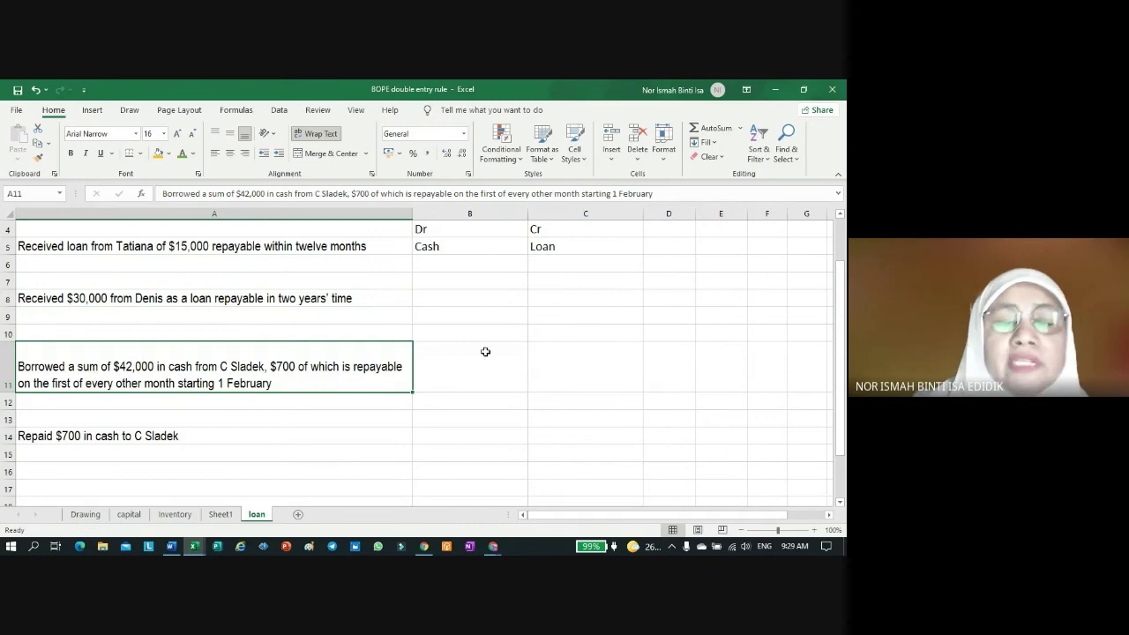
{"action": "left_click", "coordinate": [507, 372]}
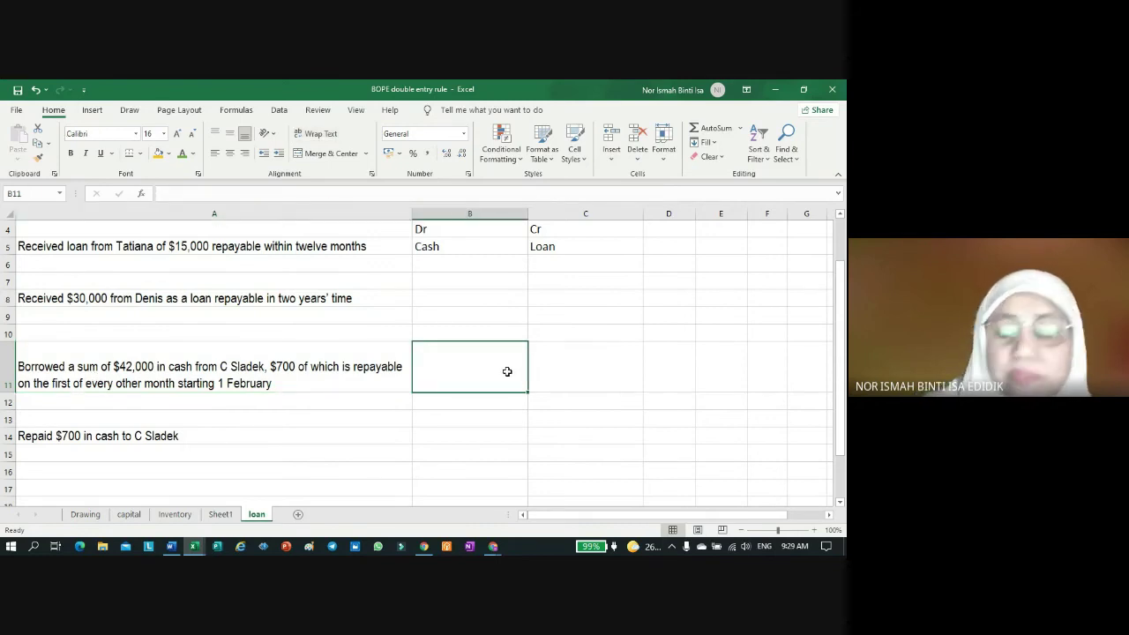
{"action": "type", "text": "42000"}
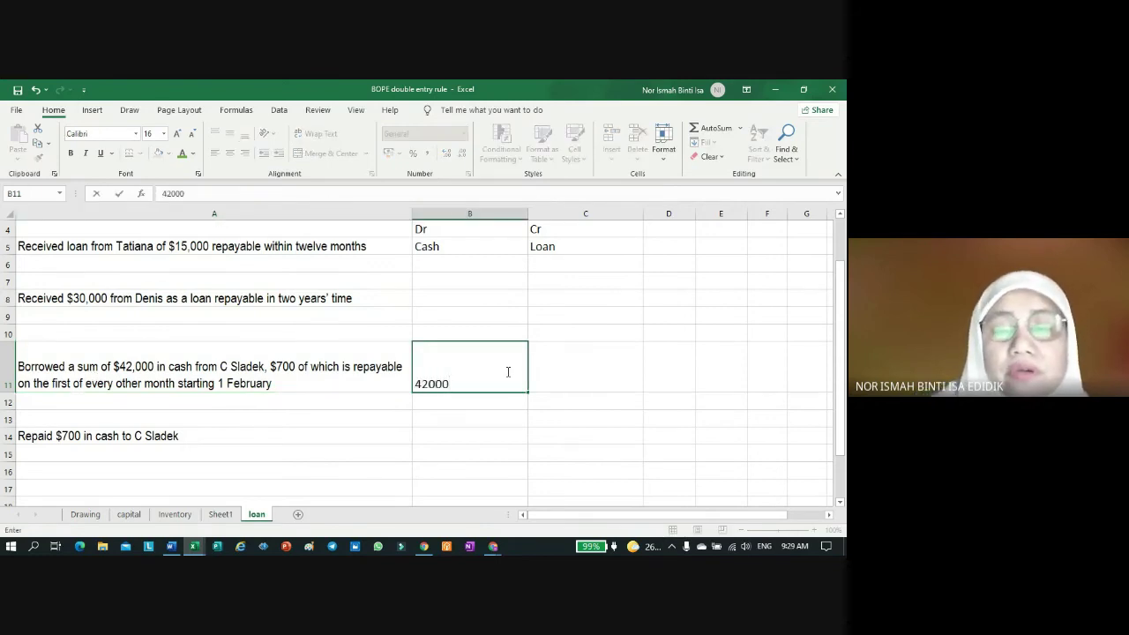
{"action": "left_click", "coordinate": [586, 372]}
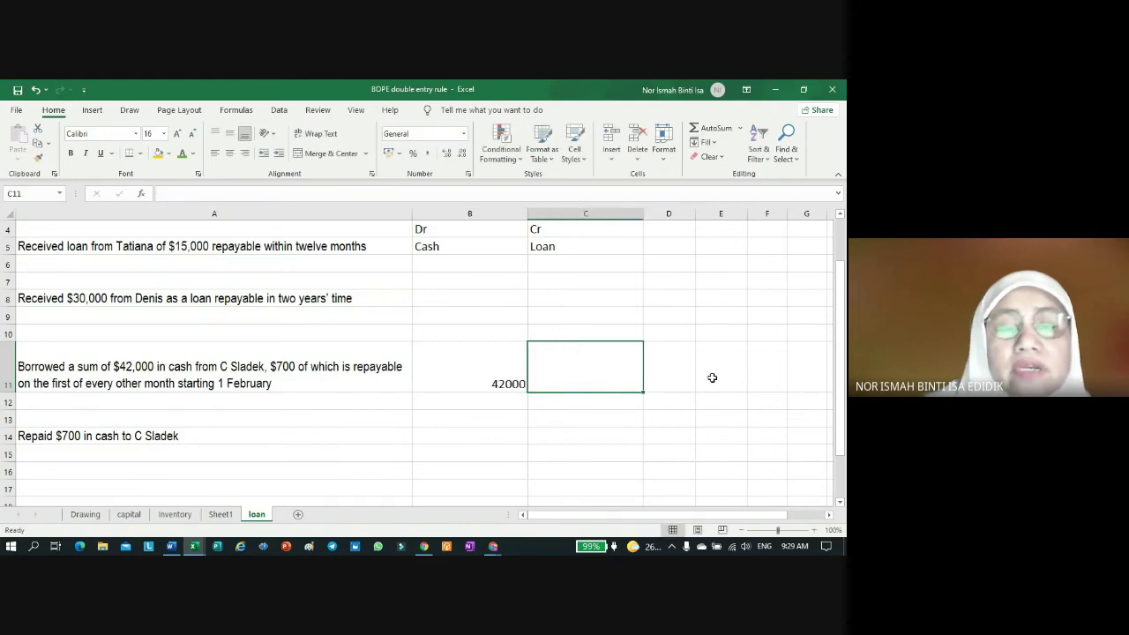
{"action": "type", "text": "400"}
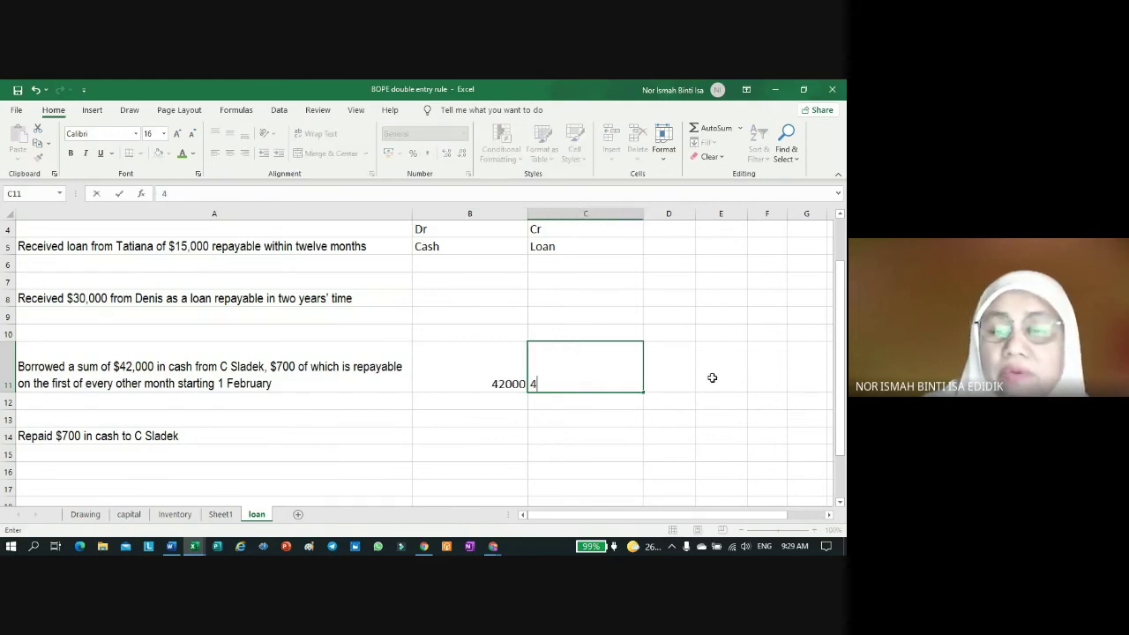
{"action": "key", "text": "BackSpace"}
{"action": "key", "text": "BackSpace"}
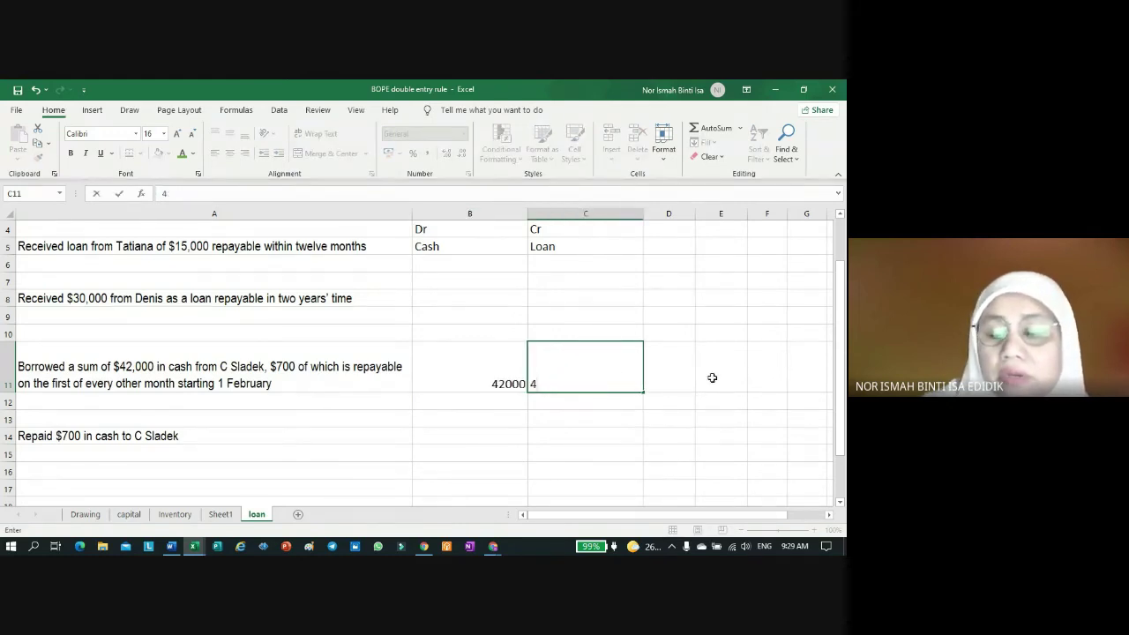
{"action": "type", "text": "2000"}
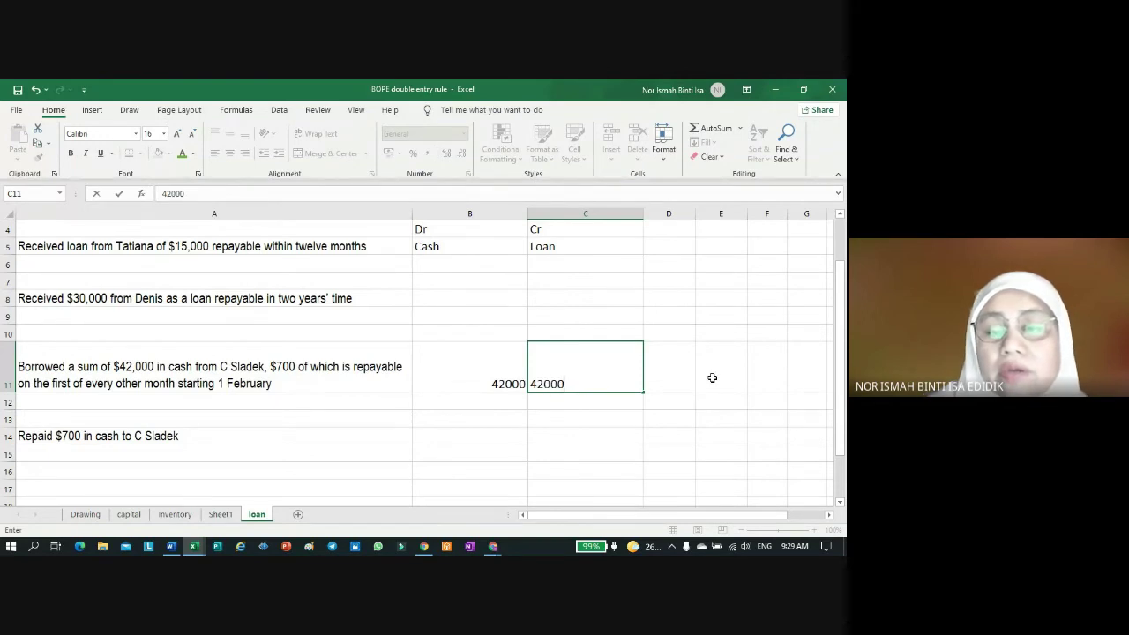
{"action": "key", "text": "Return"}
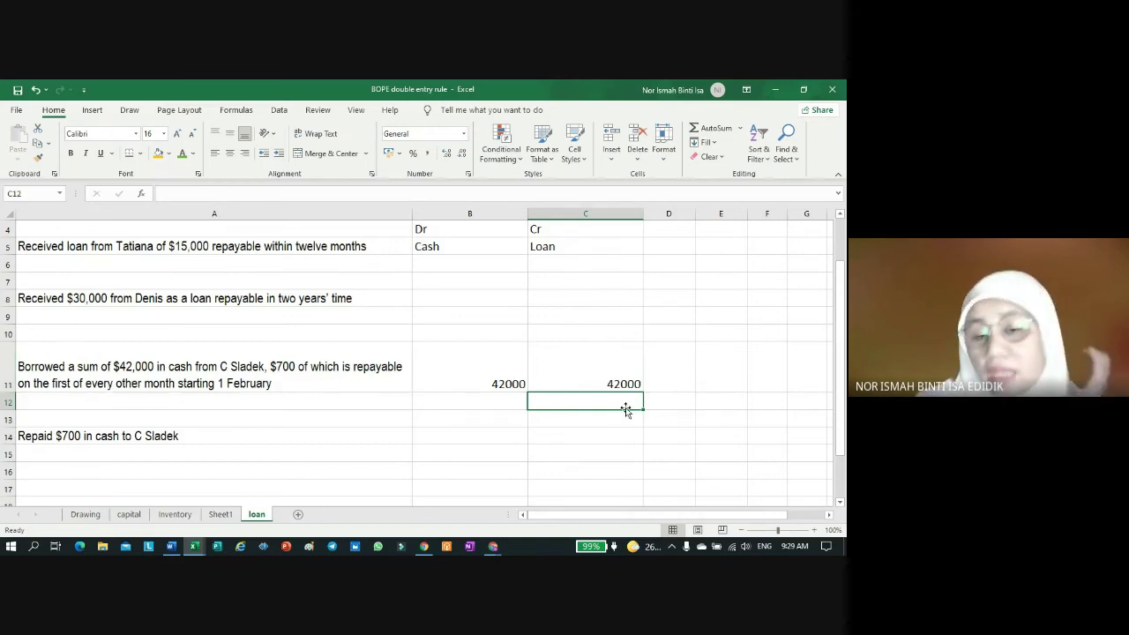
Step: Merge and center cells E12:J12 beside the journal entries and title the account Loan
{"action": "left_click", "coordinate": [830, 519]}
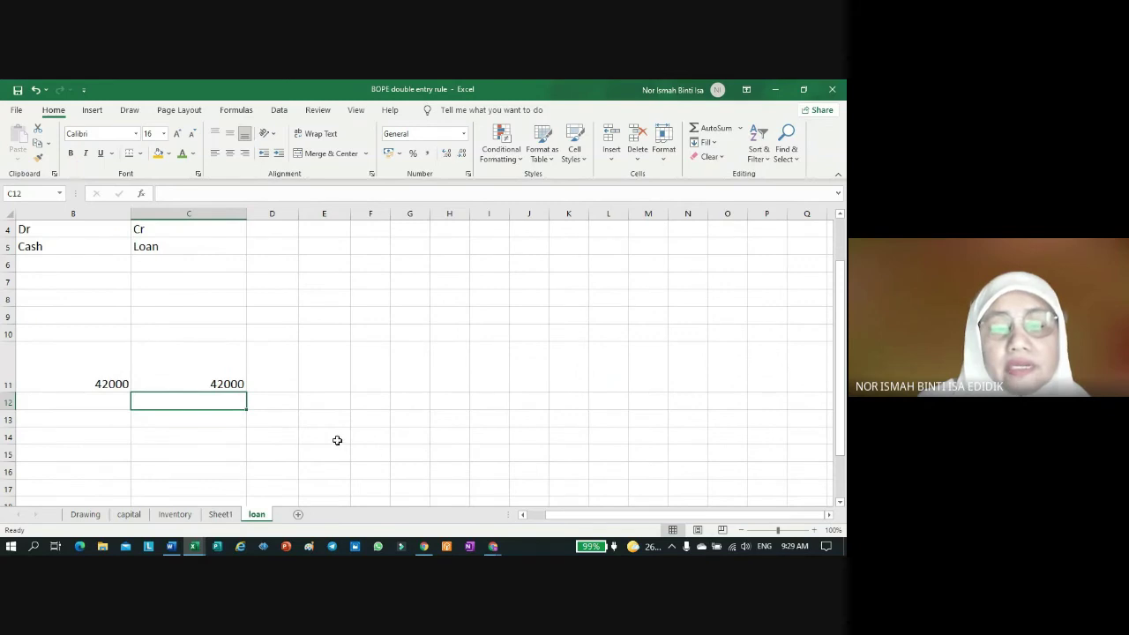
{"action": "left_click_drag", "start_coordinate": [337, 440], "coordinate": [514, 435]}
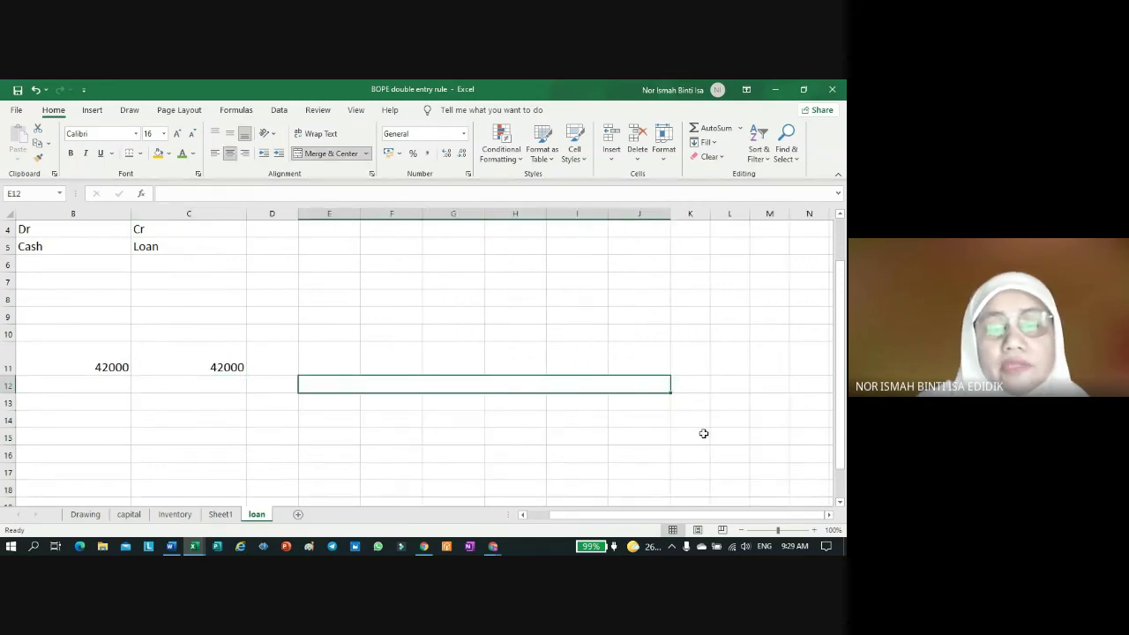
{"action": "type", "text": "Loan"}
Step: Record the Loan account's credit entry dated 1/1/2018 with the description Cash and amount 42000
{"action": "left_click", "coordinate": [510, 399]}
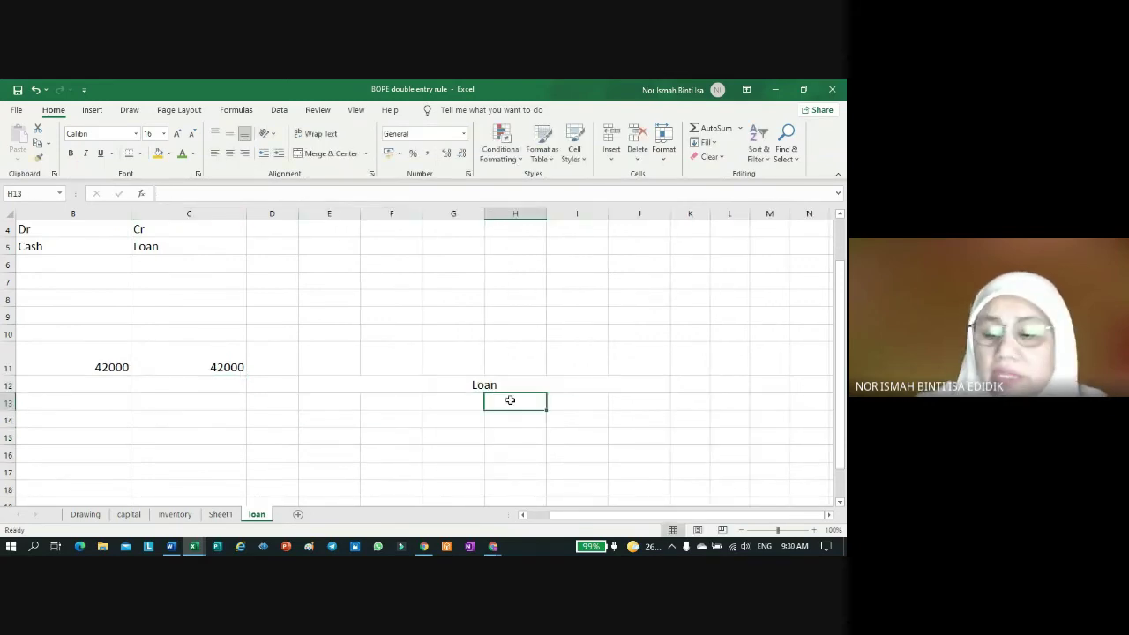
{"action": "type", "text": "1/1"}
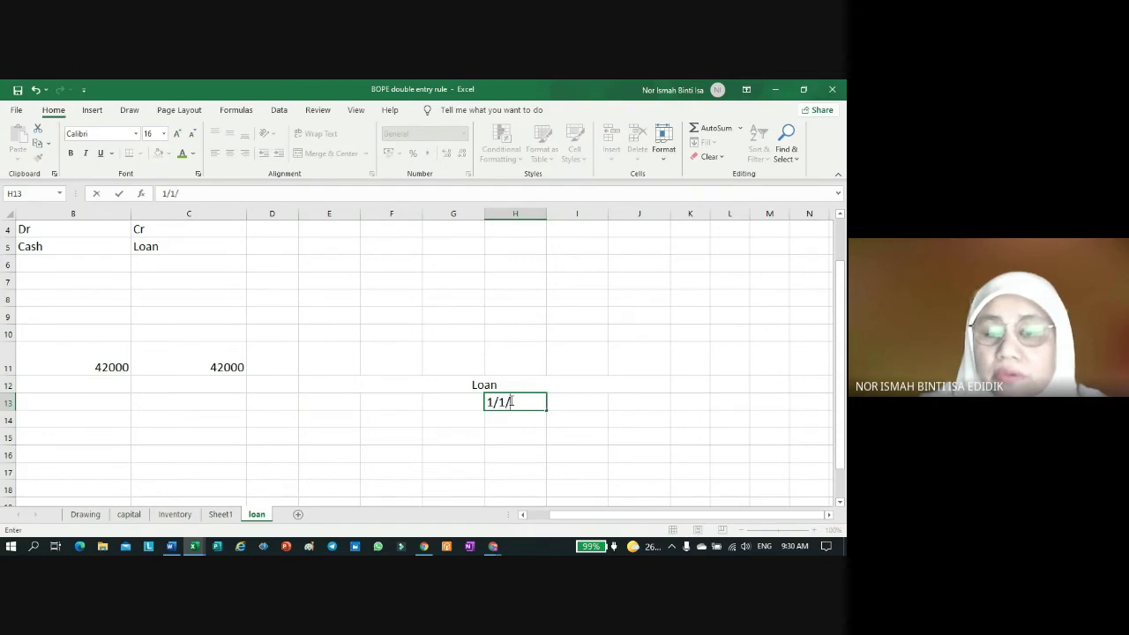
{"action": "type", "text": "/2018"}
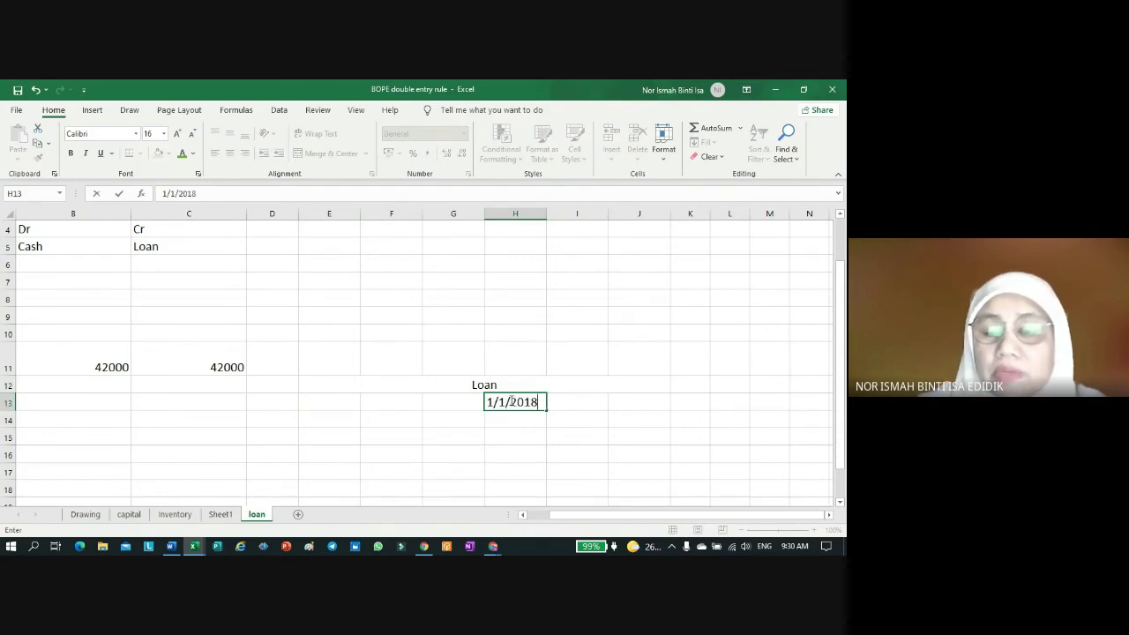
{"action": "left_click", "coordinate": [589, 405]}
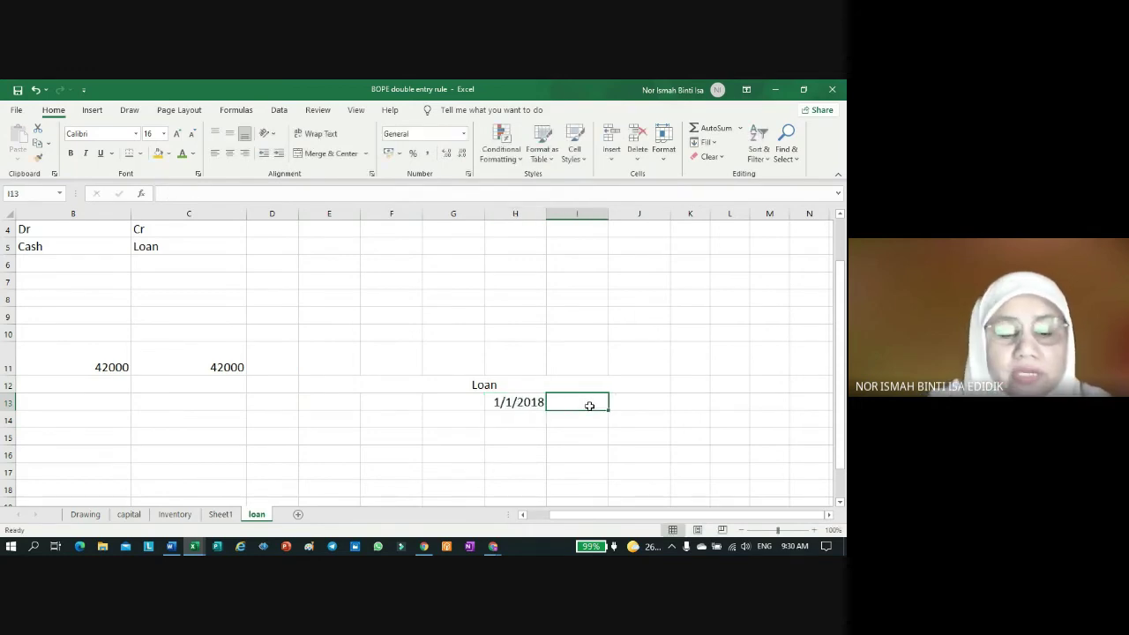
{"action": "type", "text": "Cash"}
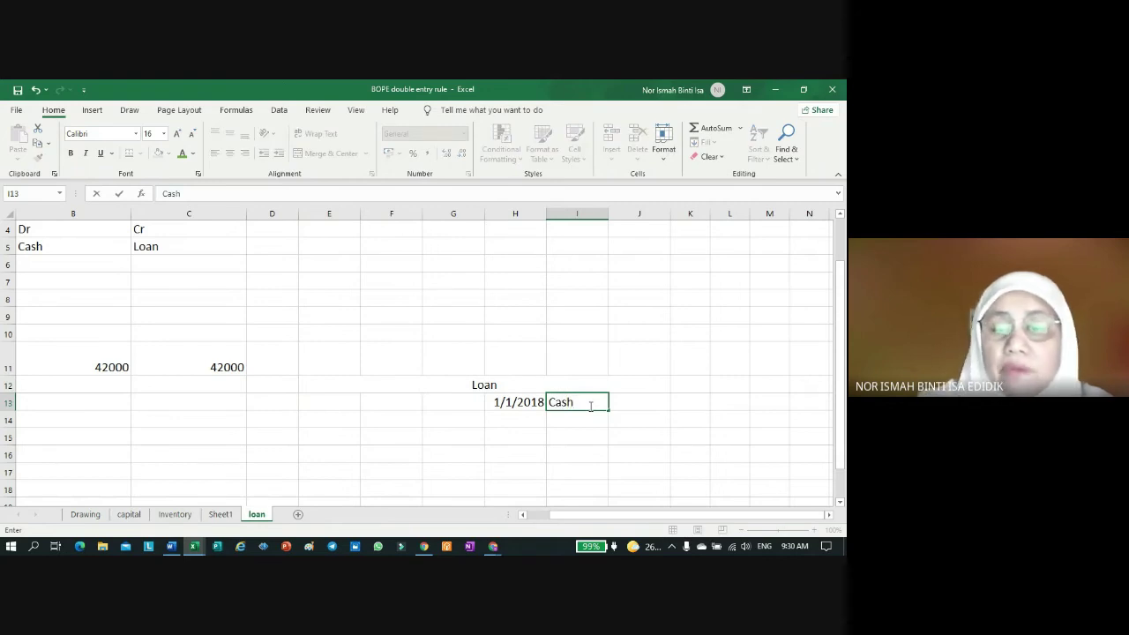
{"action": "left_click", "coordinate": [640, 402]}
{"action": "type", "text": "42000"}
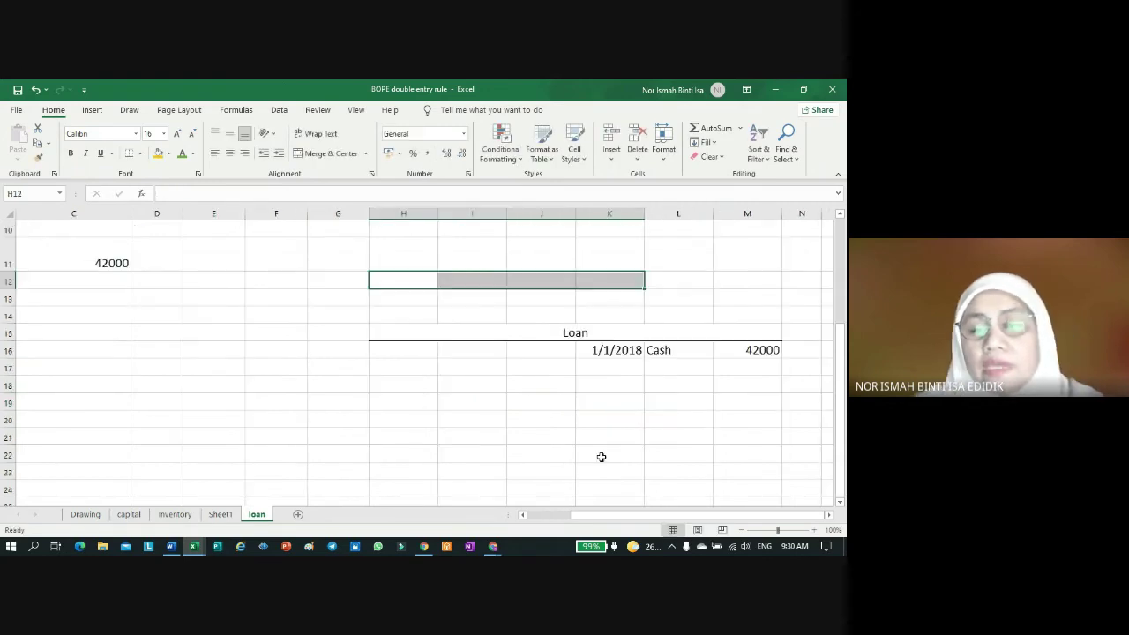
Step: Duplicate the Loan account beside the original, starting at column O, and title the copy Cash
{"action": "scroll", "coordinate": [831, 523], "scroll_direction": "right", "scroll_amount": 4}
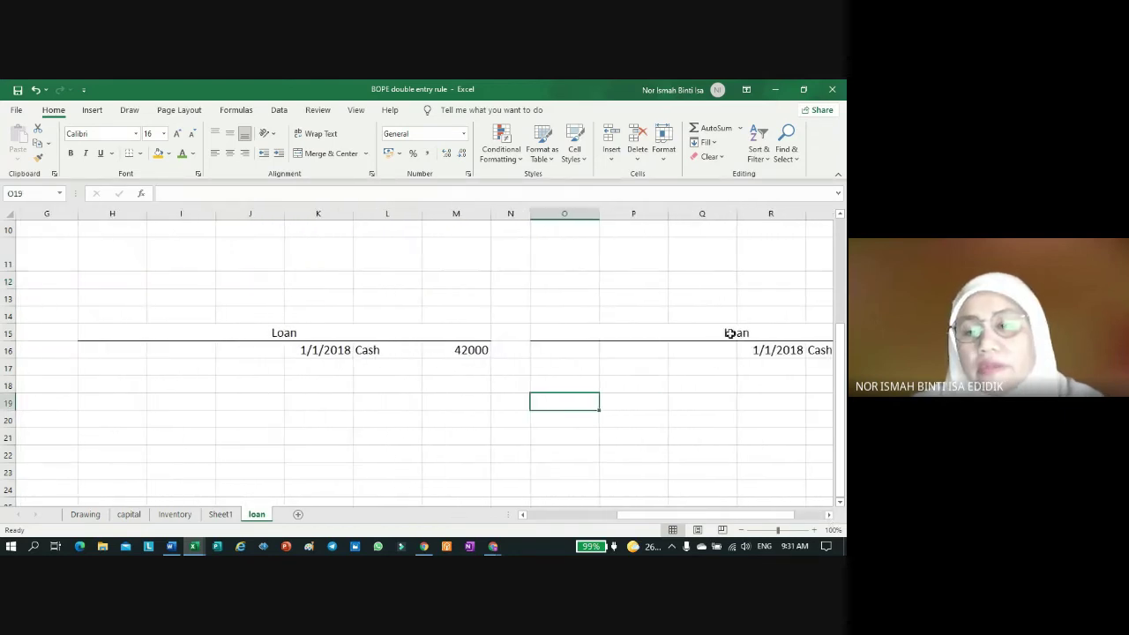
{"action": "left_click", "coordinate": [731, 332]}
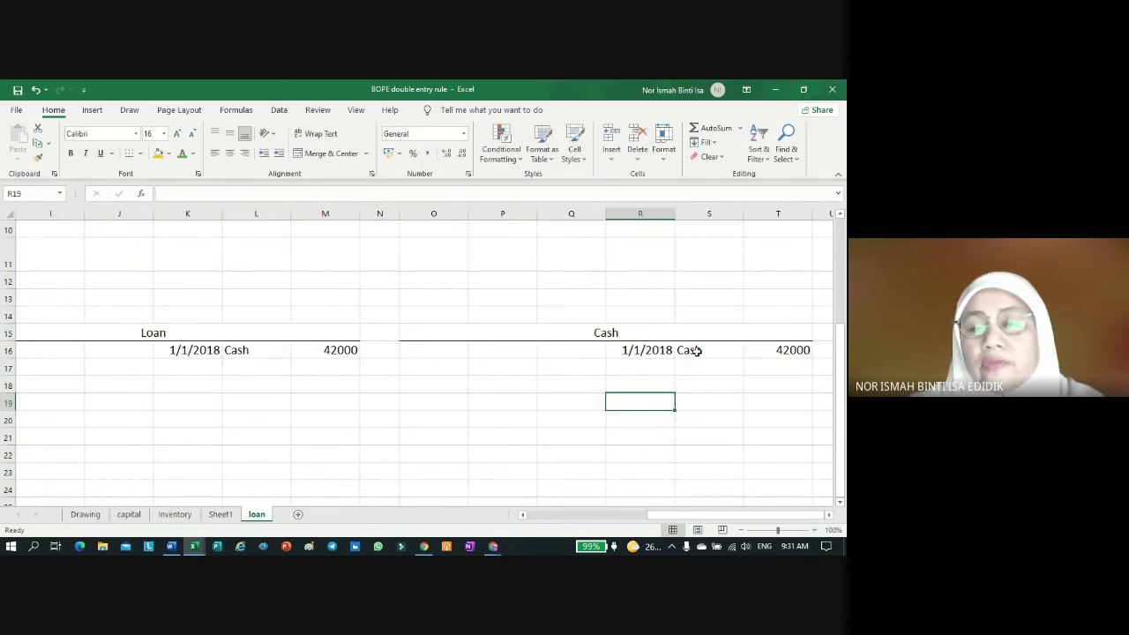
{"action": "left_click", "coordinate": [697, 350]}
Step: Record the Cash account's opening debit entry dated 1/1/2018 with the description bal and amount 25000
{"action": "left_click", "coordinate": [449, 349]}
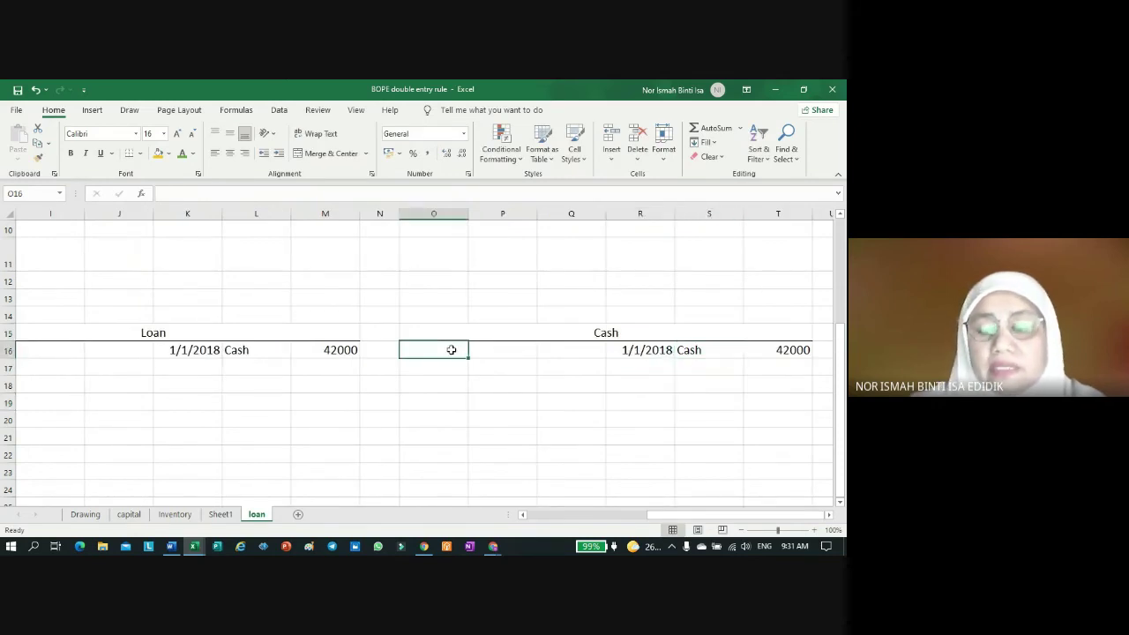
{"action": "type", "text": "1/1/"}
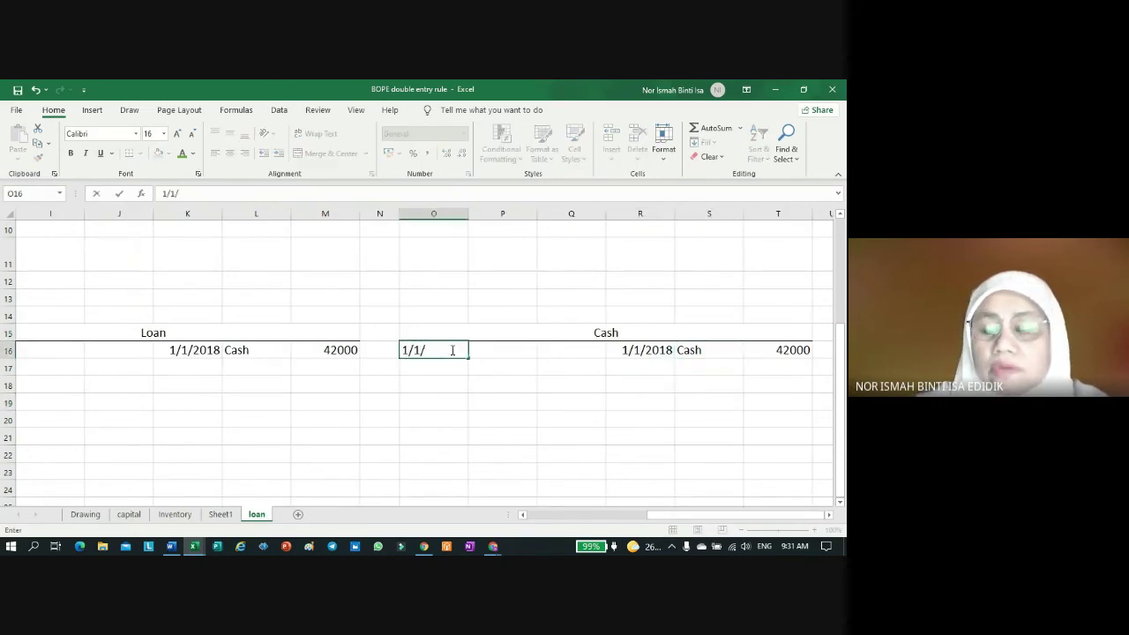
{"action": "type", "text": "2018"}
{"action": "left_click", "coordinate": [490, 347]}
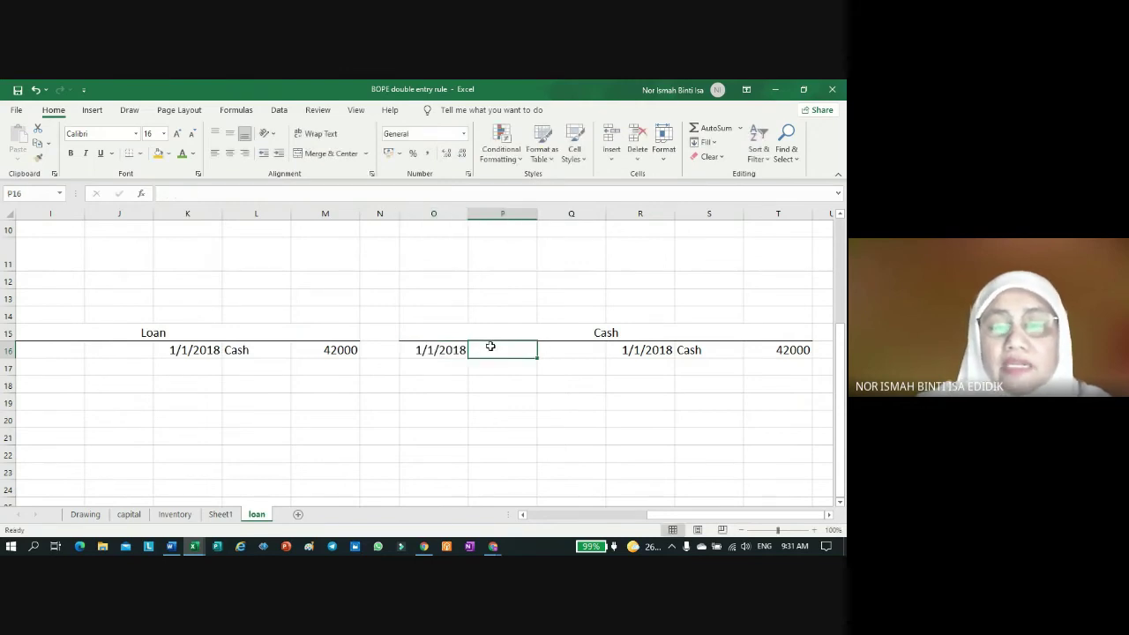
{"action": "type", "text": "bal"}
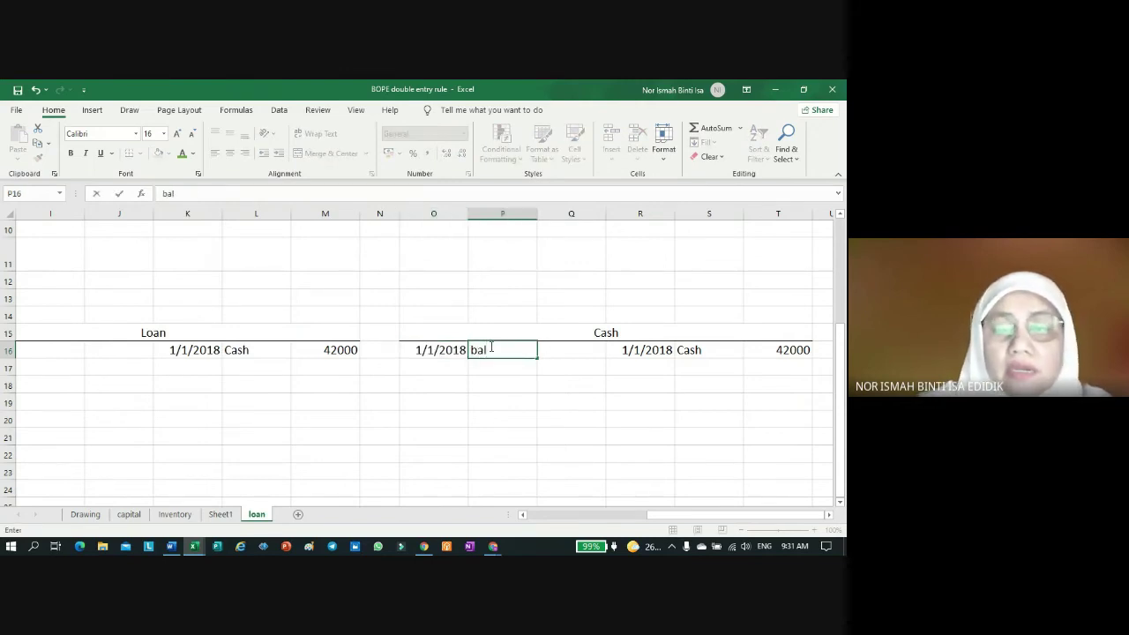
{"action": "left_click", "coordinate": [553, 346]}
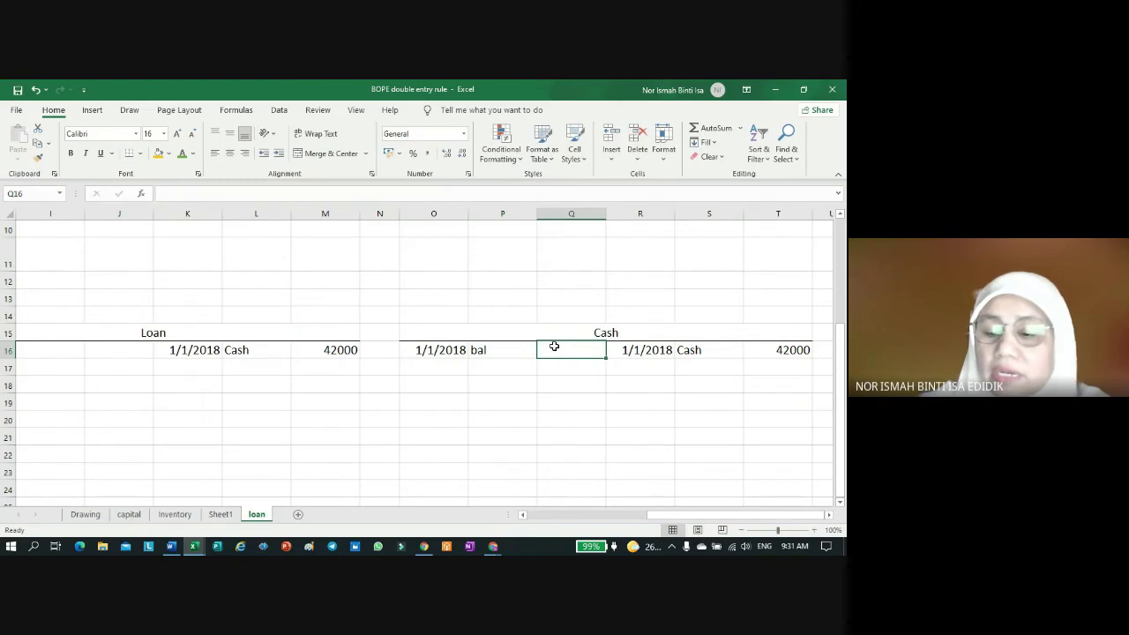
{"action": "type", "text": "25000"}
{"action": "key", "text": "Return"}
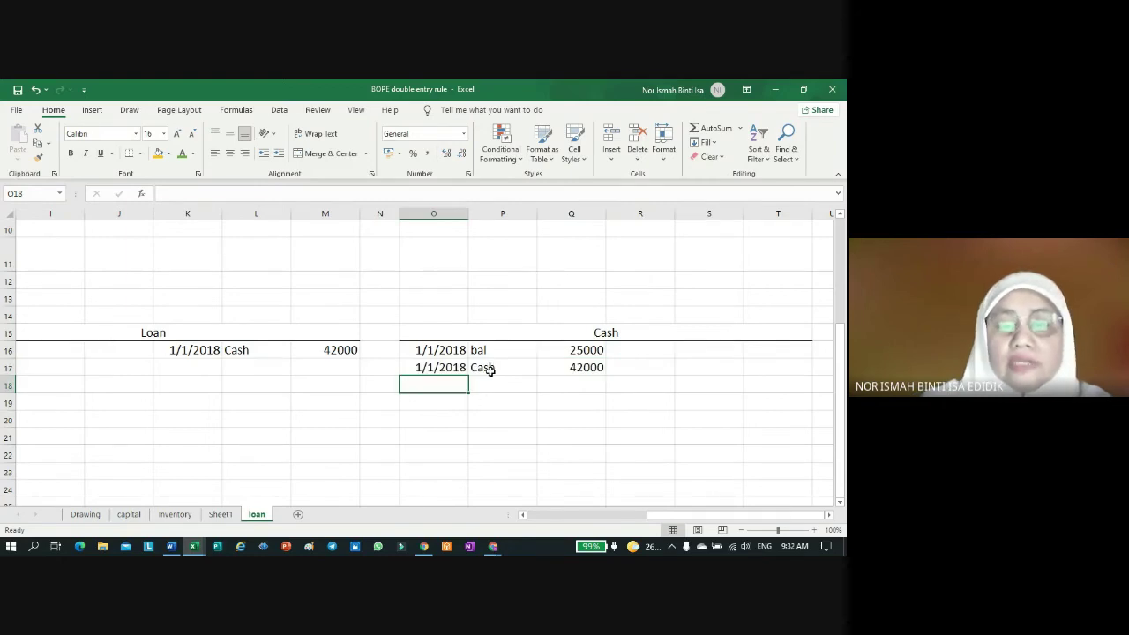
Step: Place the copied 42000 entry on the Cash account's debit side in row 17 and change its description to loan
{"action": "left_click", "coordinate": [491, 370]}
{"action": "type", "text": "loan"}
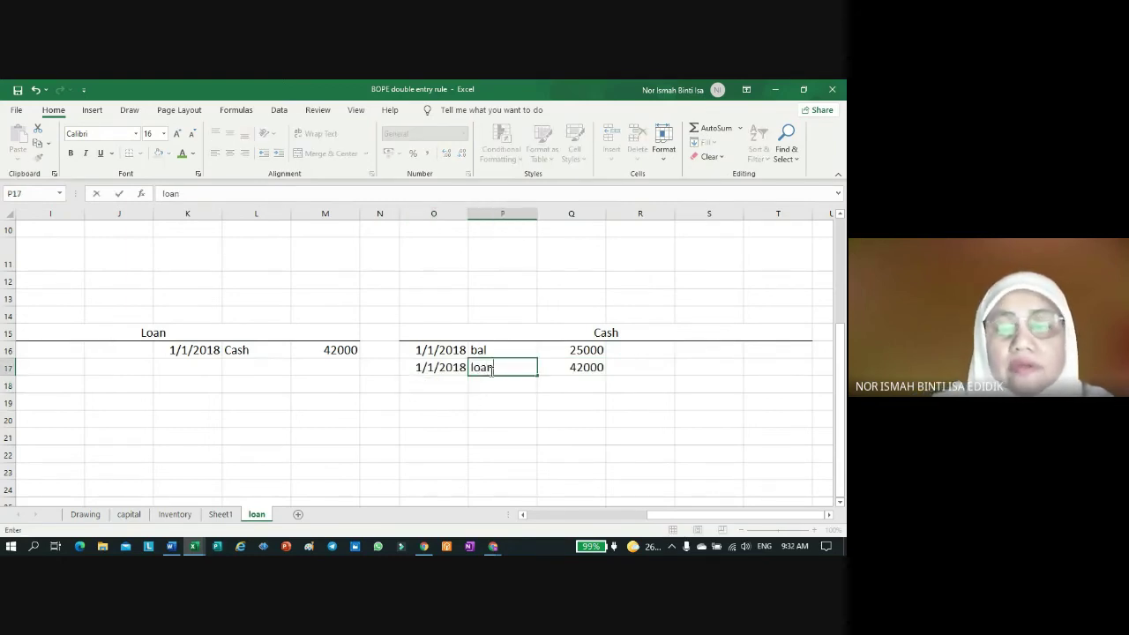
{"action": "key", "text": "Return"}
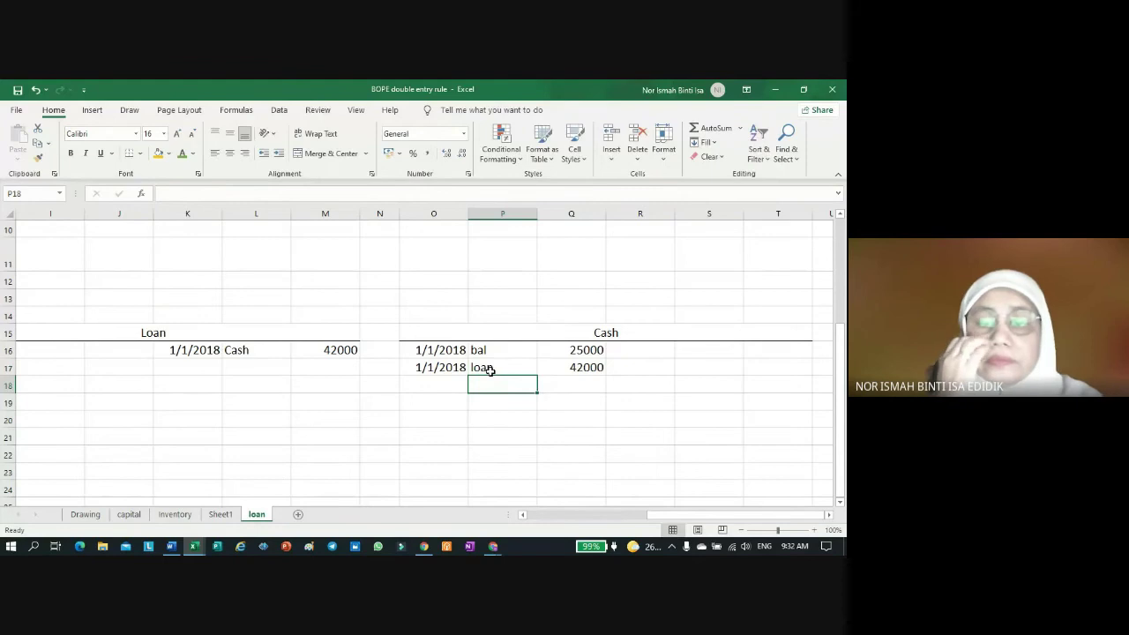
Step: Review the Loan and Cash postings against the $42,000 borrowing and its $700 repayment terms
{"action": "left_click", "coordinate": [524, 515]}
{"action": "left_click", "coordinate": [523, 515]}
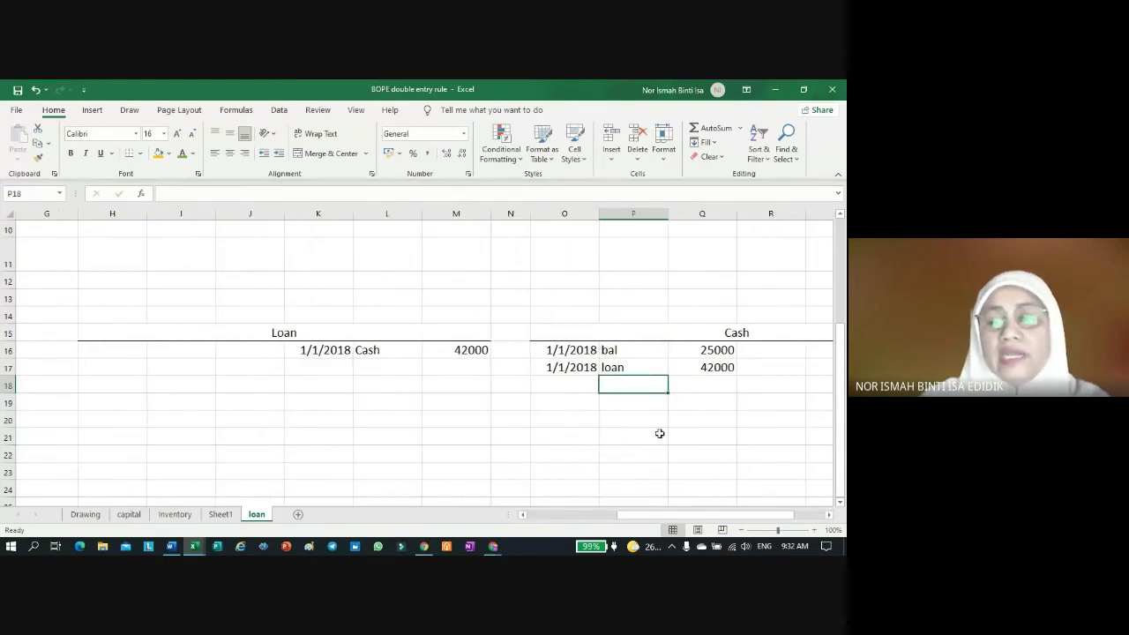
{"action": "left_click", "coordinate": [829, 515]}
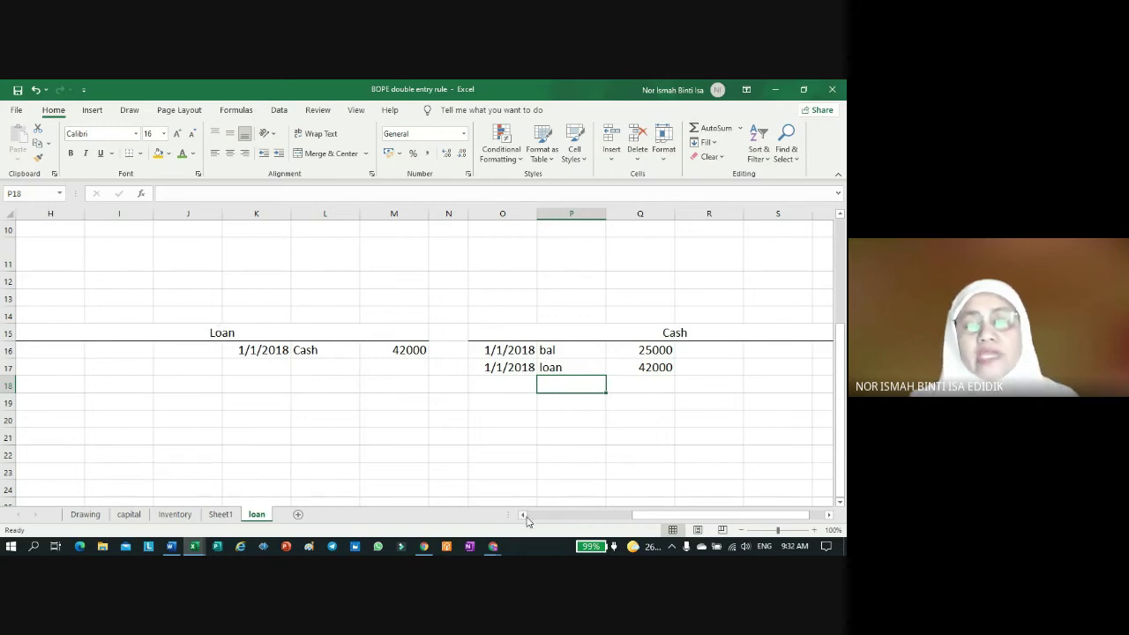
{"action": "left_click_drag", "start_coordinate": [523, 516], "coordinate": [520, 515]}
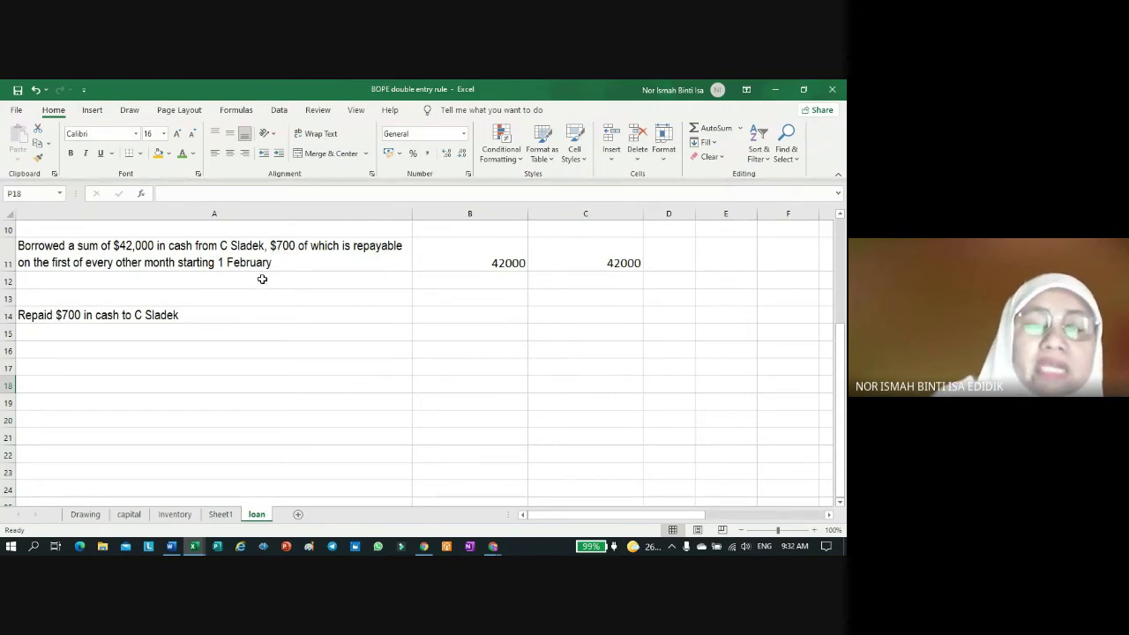
{"action": "left_click", "coordinate": [829, 515]}
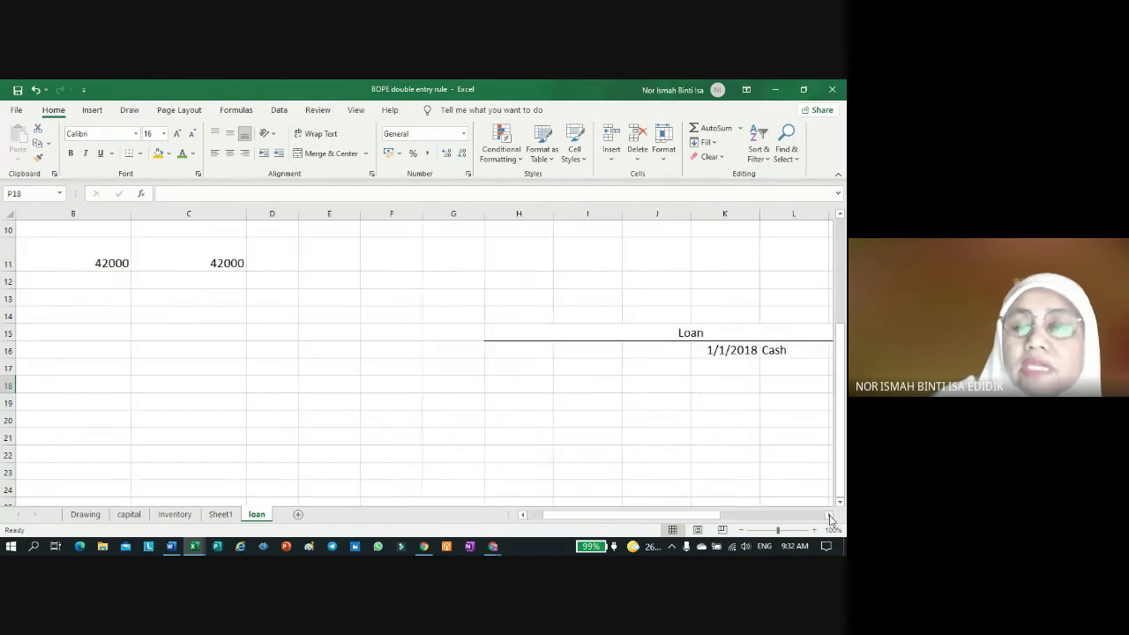
{"action": "left_click", "coordinate": [829, 517]}
{"action": "left_click", "coordinate": [828, 516]}
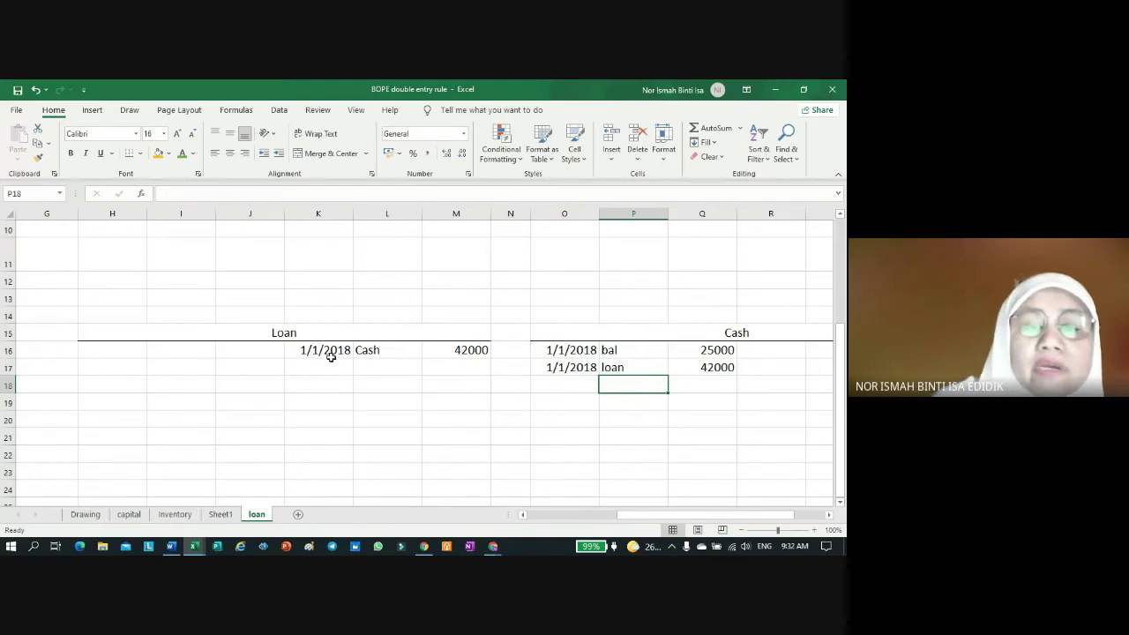
Step: Enter the date 1/2/2018 and the description cash for the repayment on the Loan account's debit side
{"action": "left_click", "coordinate": [113, 351]}
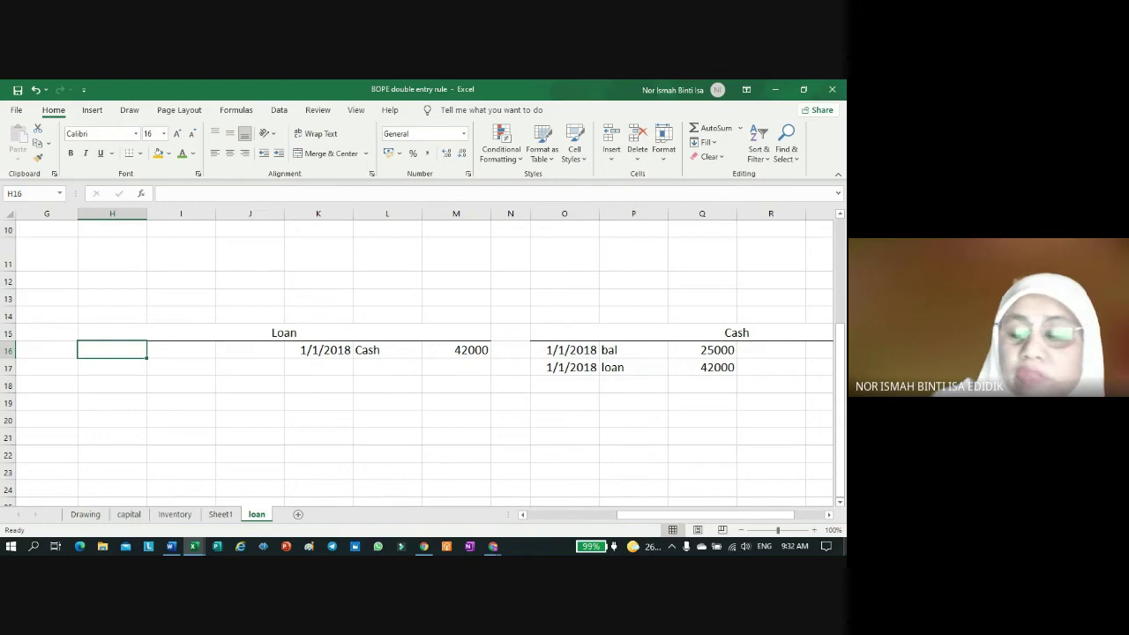
{"action": "type", "text": "1/2"}
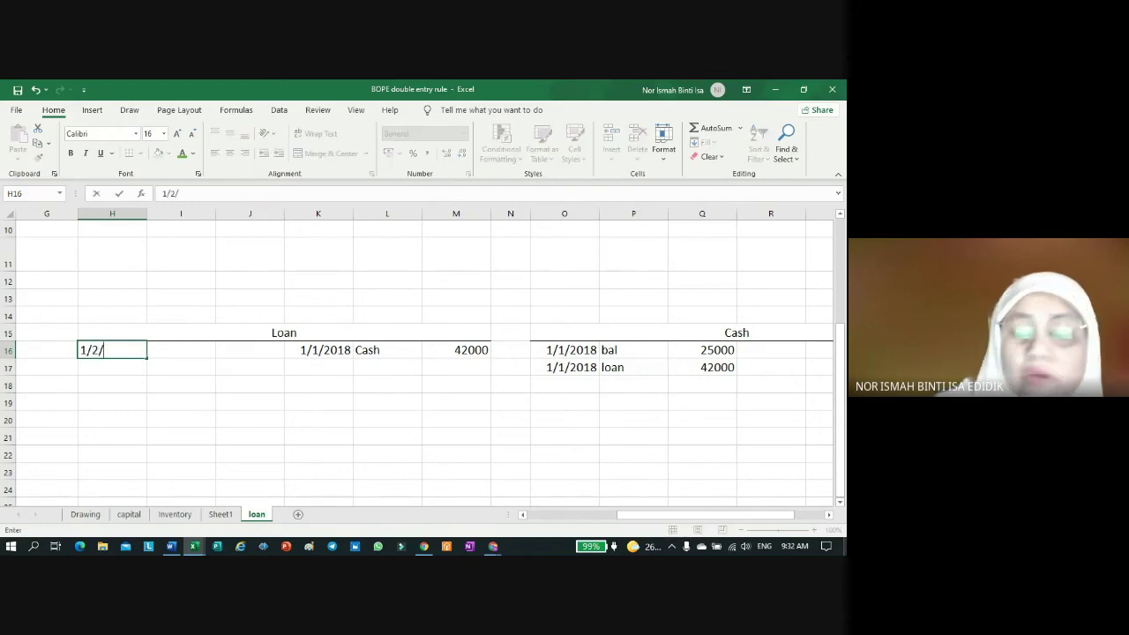
{"action": "type", "text": "/2018"}
{"action": "key", "text": "Return"}
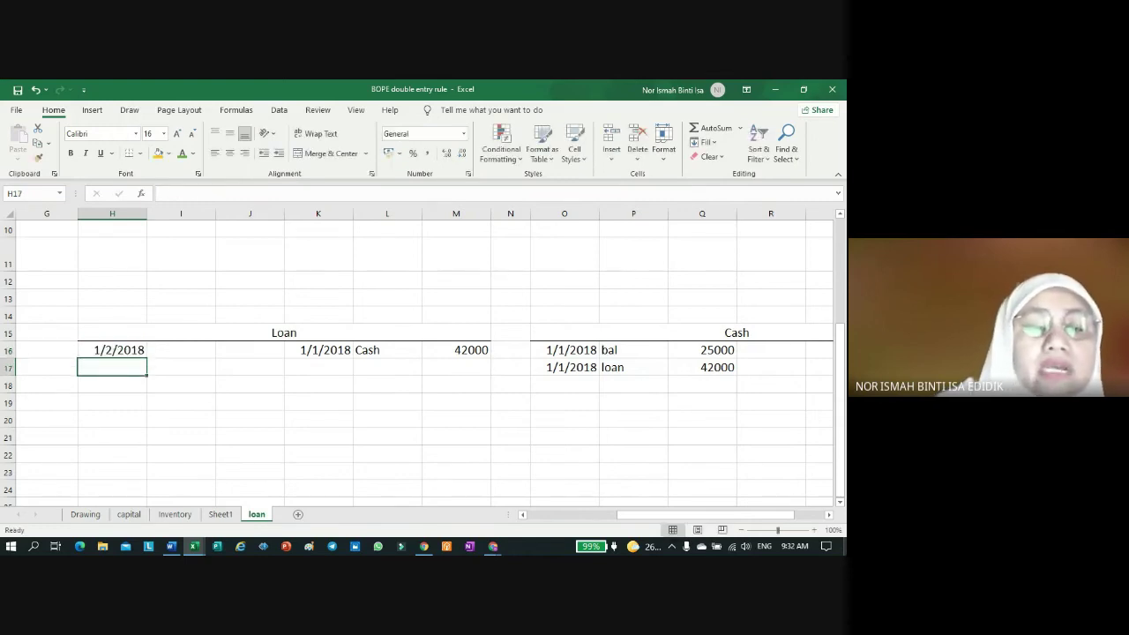
{"action": "left_click", "coordinate": [188, 344]}
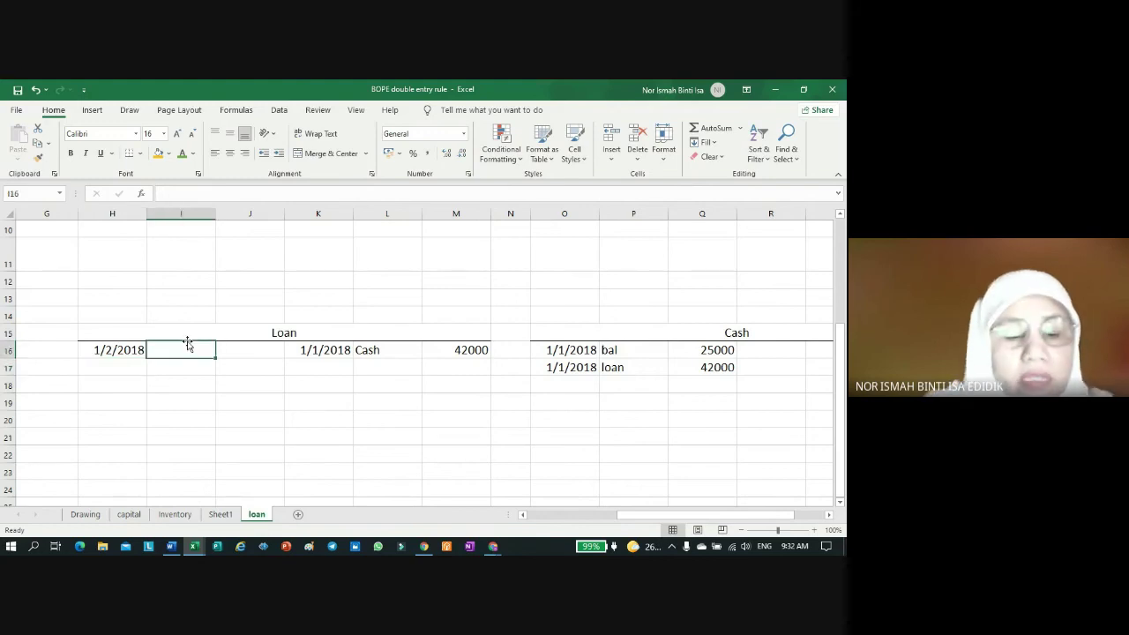
{"action": "type", "text": "cash"}
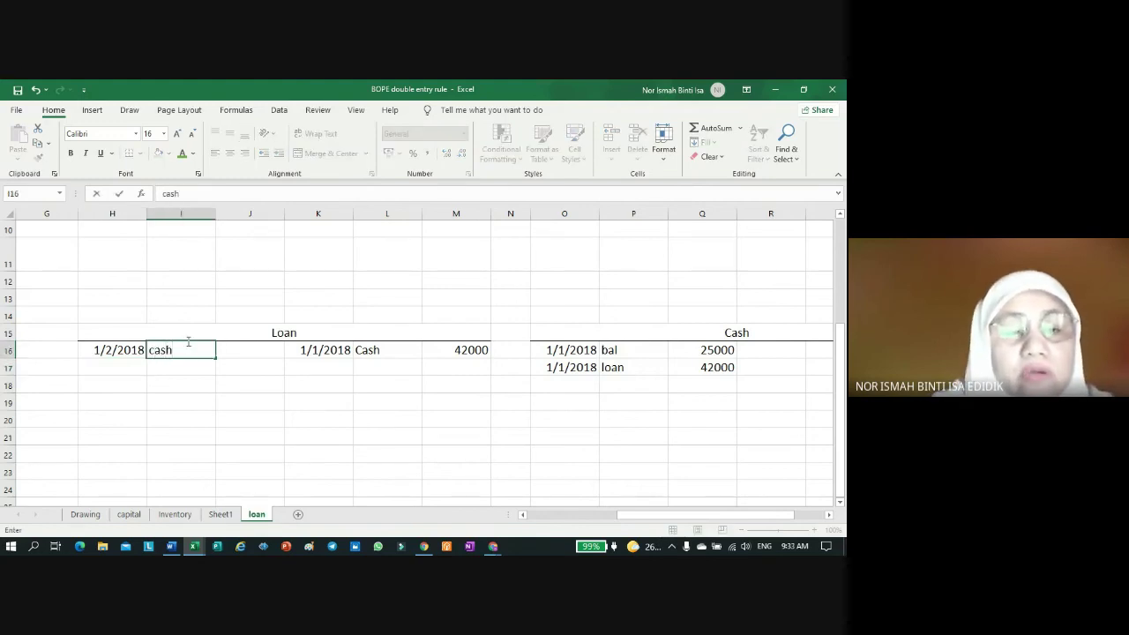
Step: Enter 700 in J16 as the amount of the Loan account's 1/2/2018 cash entry
{"action": "left_click", "coordinate": [264, 346]}
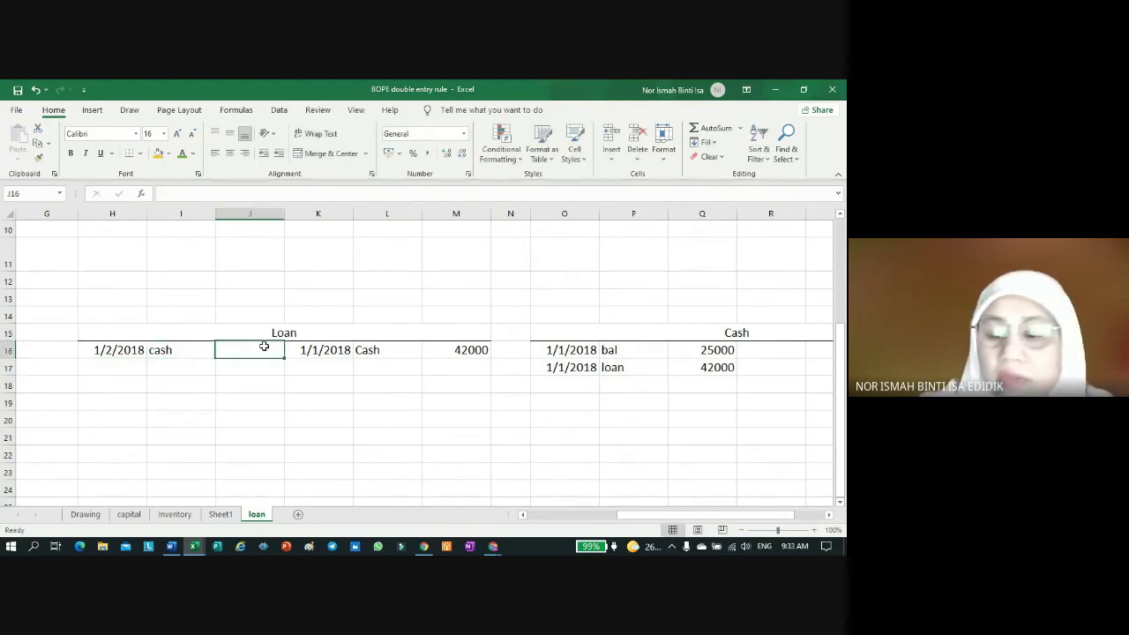
{"action": "type", "text": "7000"}
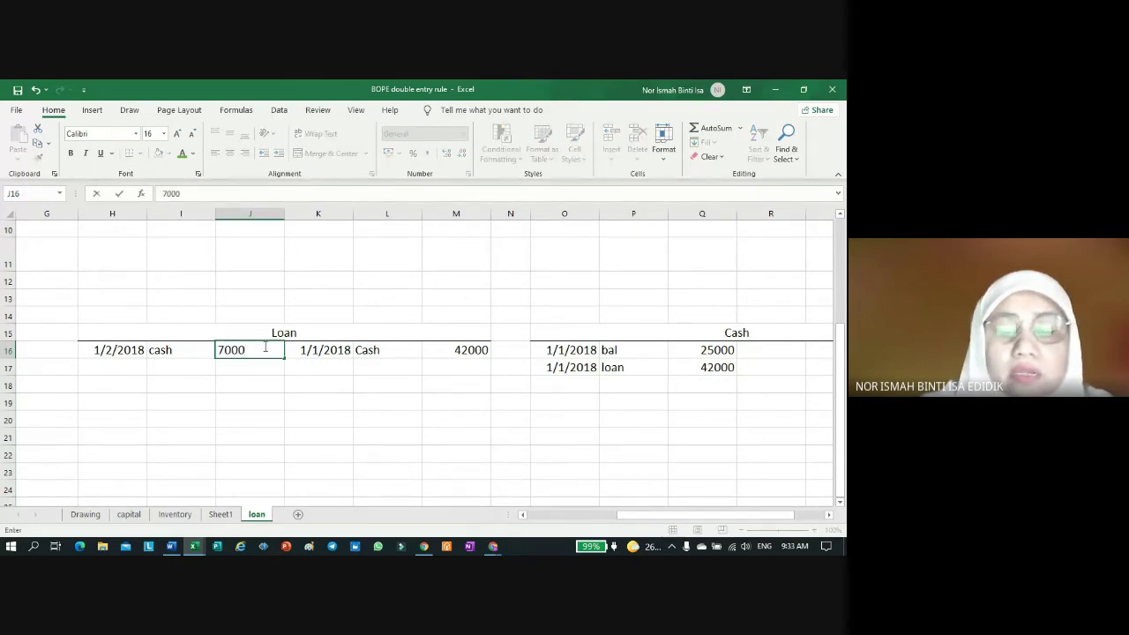
{"action": "key", "text": "Return"}
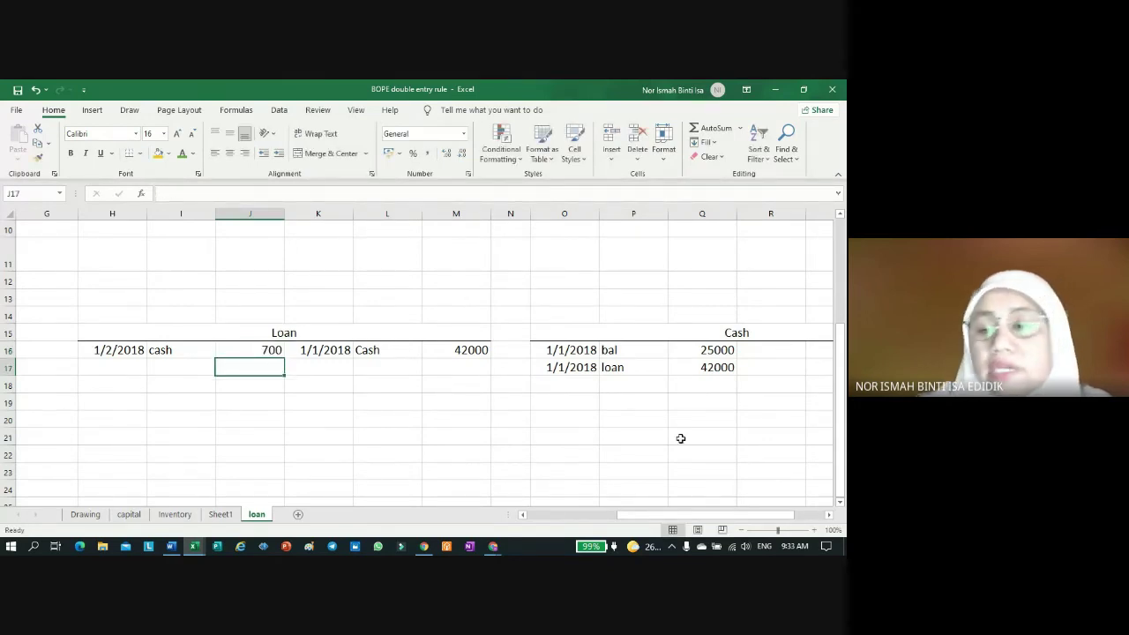
Step: Set the first credit-side date of the Cash account in R16 with a reference to the Loan account's 1/2/2018 date in H16
{"action": "left_click", "coordinate": [833, 517]}
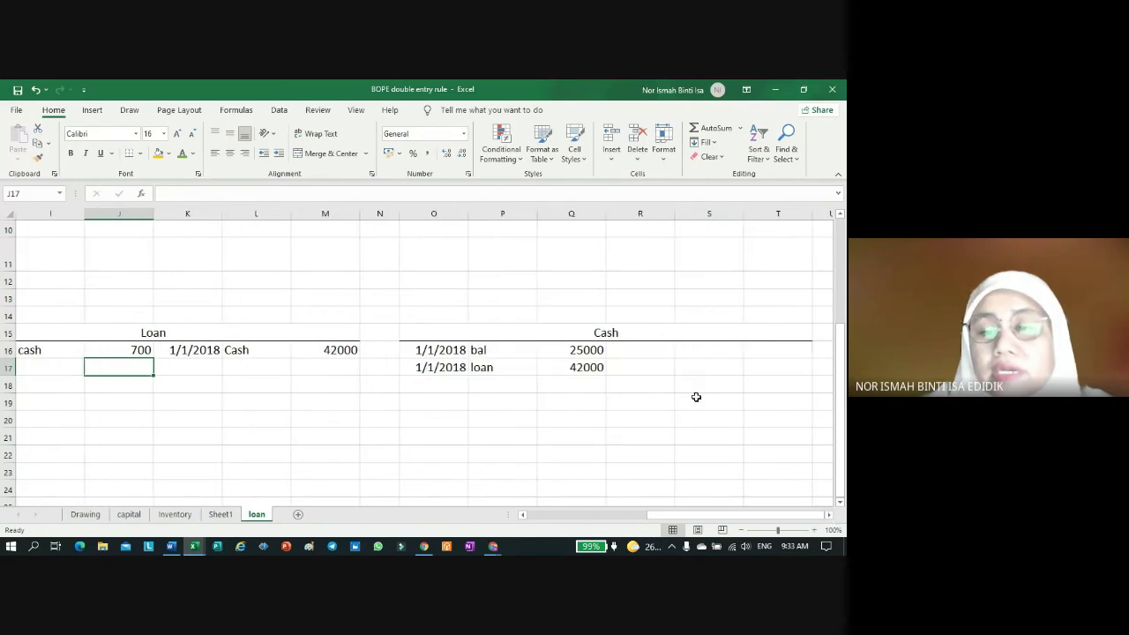
{"action": "left_click", "coordinate": [654, 350]}
{"action": "type", "text": "+"}
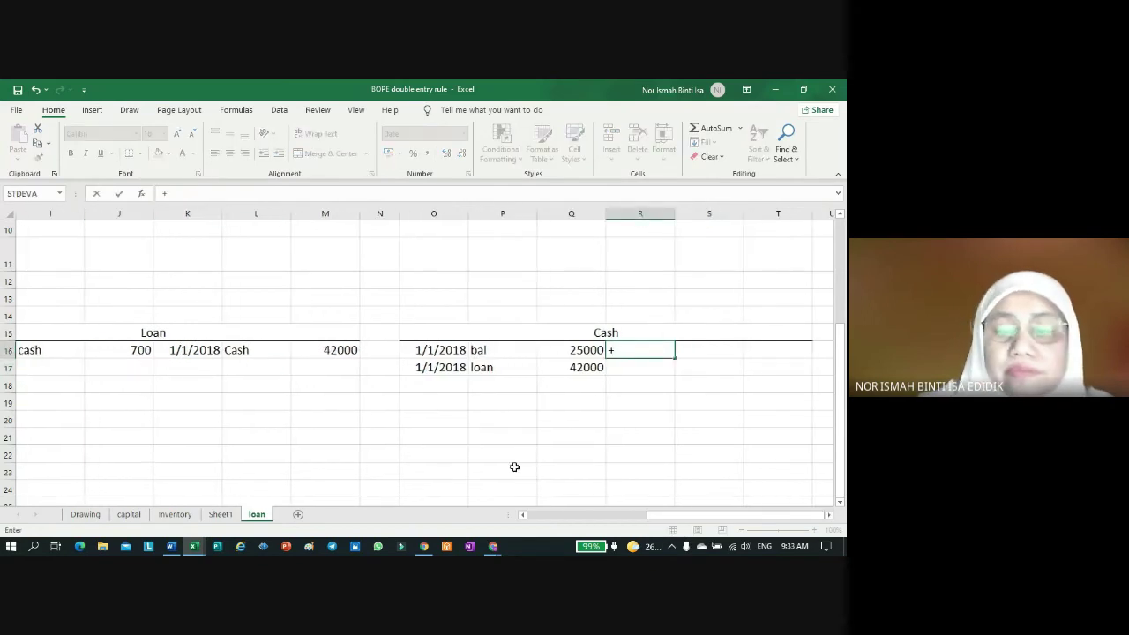
{"action": "left_click", "coordinate": [524, 515]}
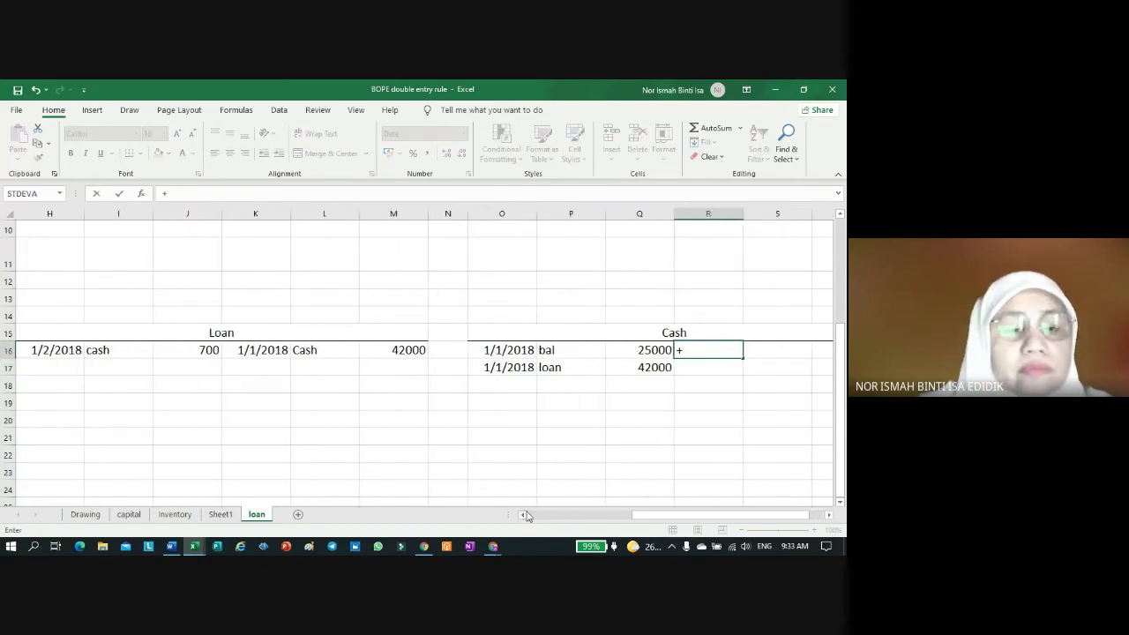
{"action": "left_click", "coordinate": [56, 350]}
{"action": "key", "text": "Return"}
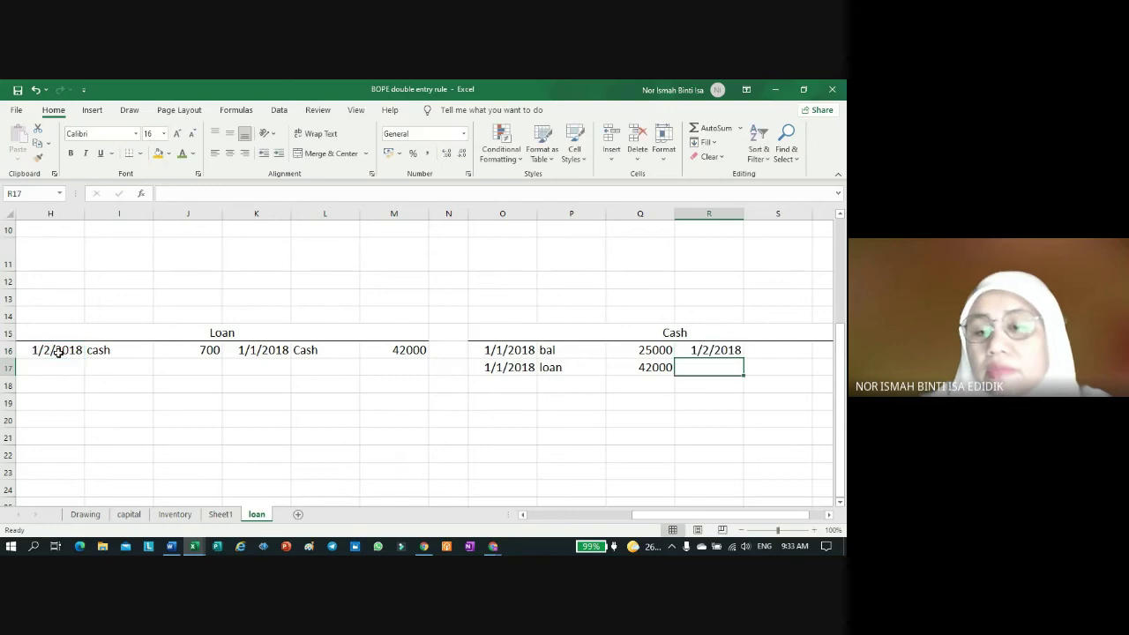
Step: Complete the Cash account's credit entry in row 16 with the description "loan" and the amount 700
{"action": "left_click", "coordinate": [804, 353]}
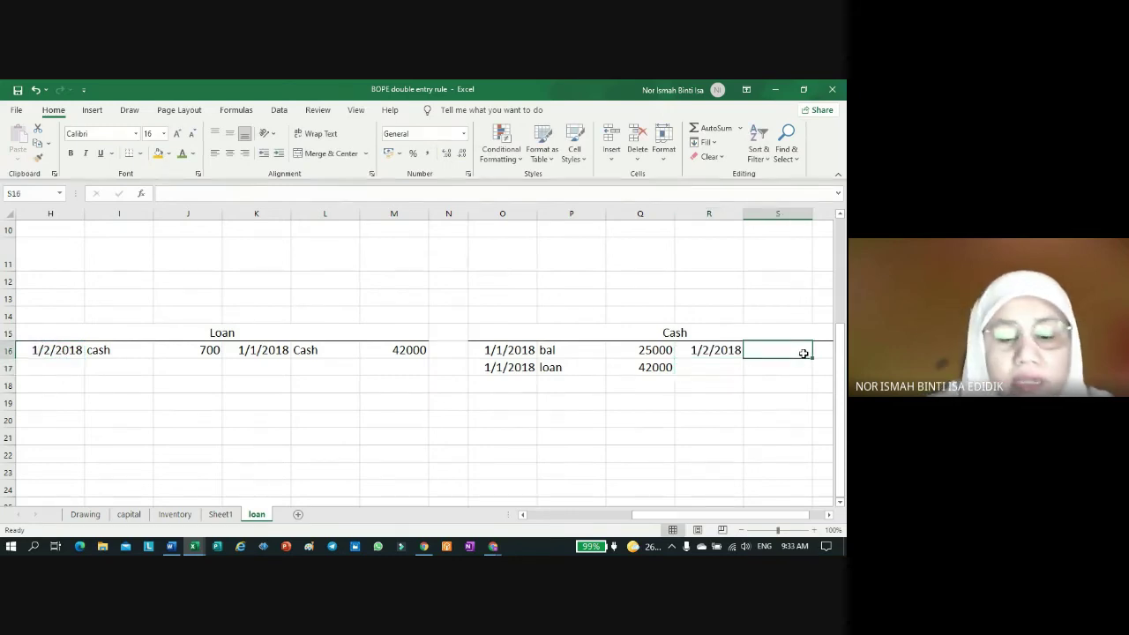
{"action": "type", "text": "loan"}
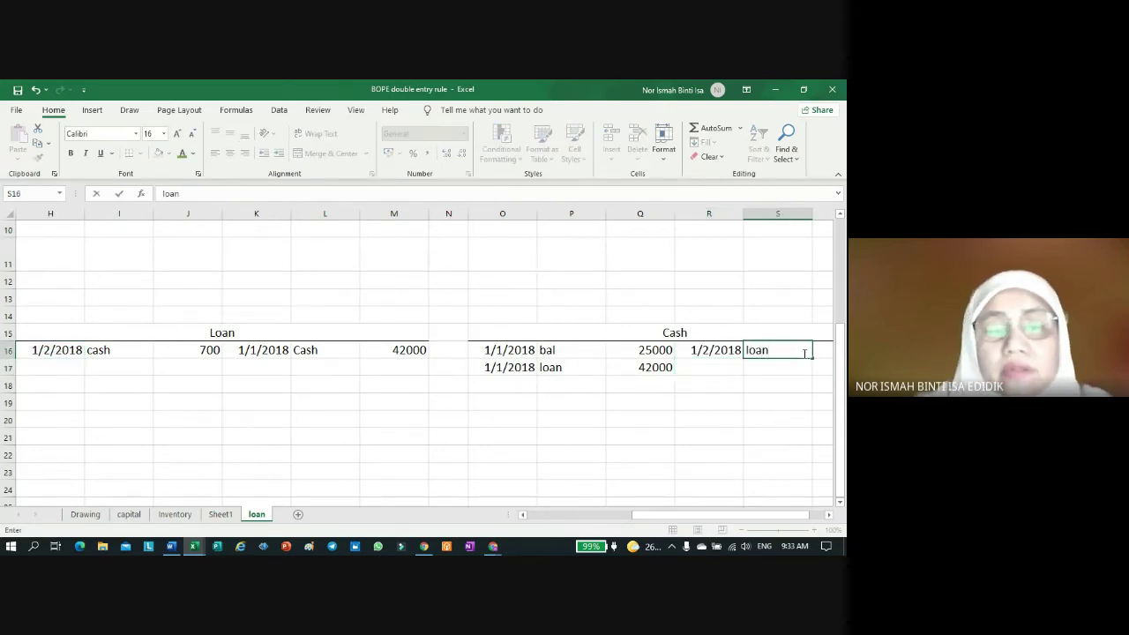
{"action": "key", "text": "Tab"}
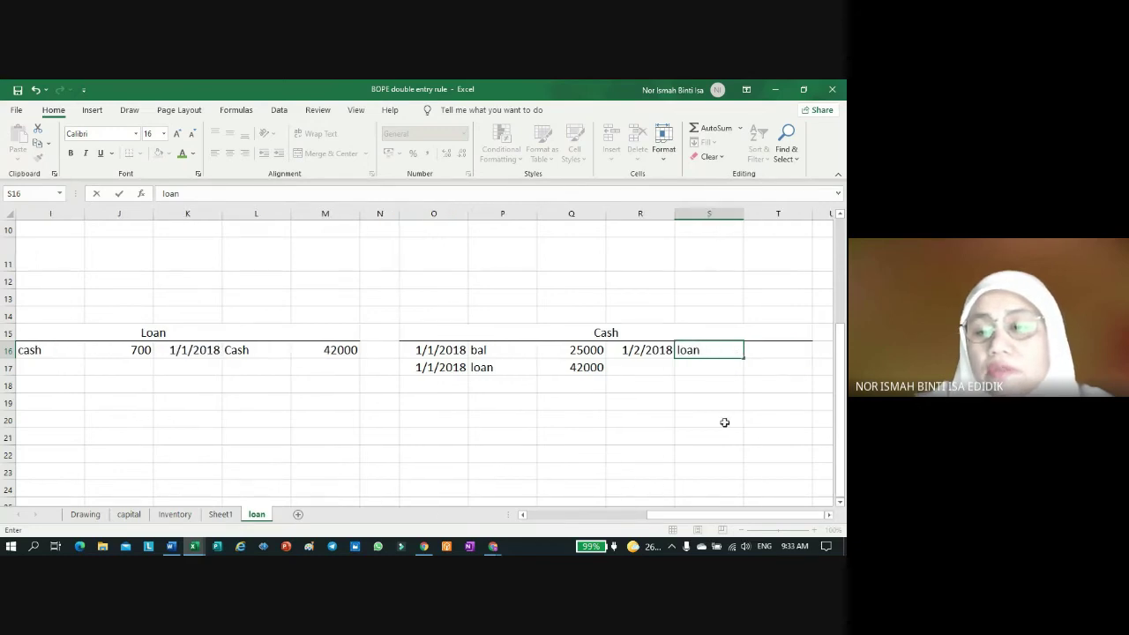
{"action": "type", "text": "7"}
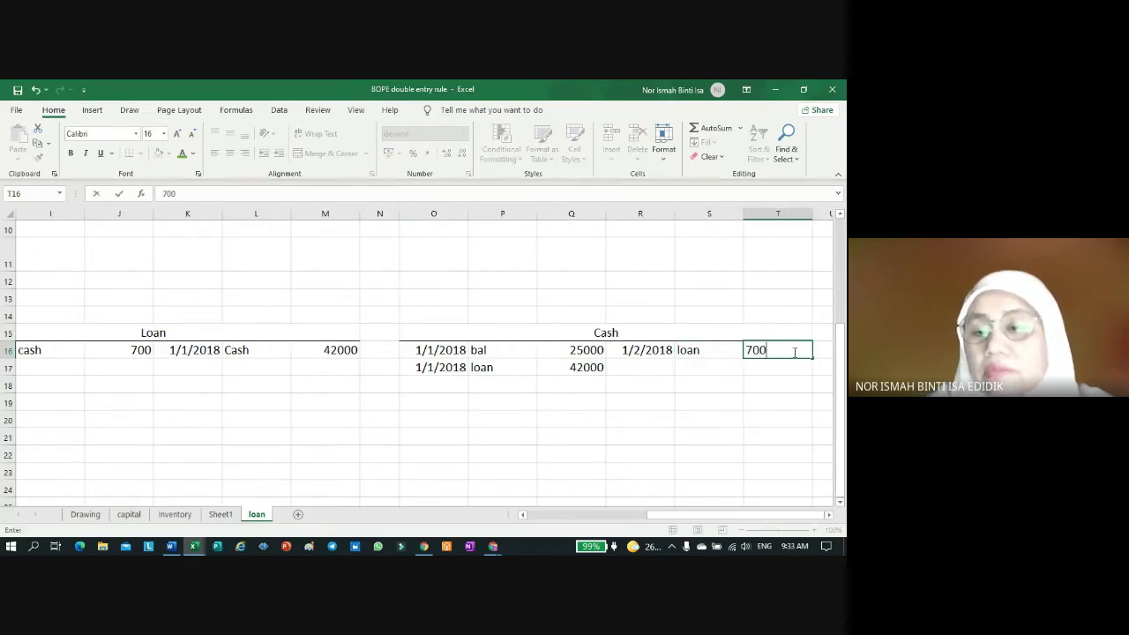
{"action": "type", "text": "00"}
{"action": "key", "text": "Return"}
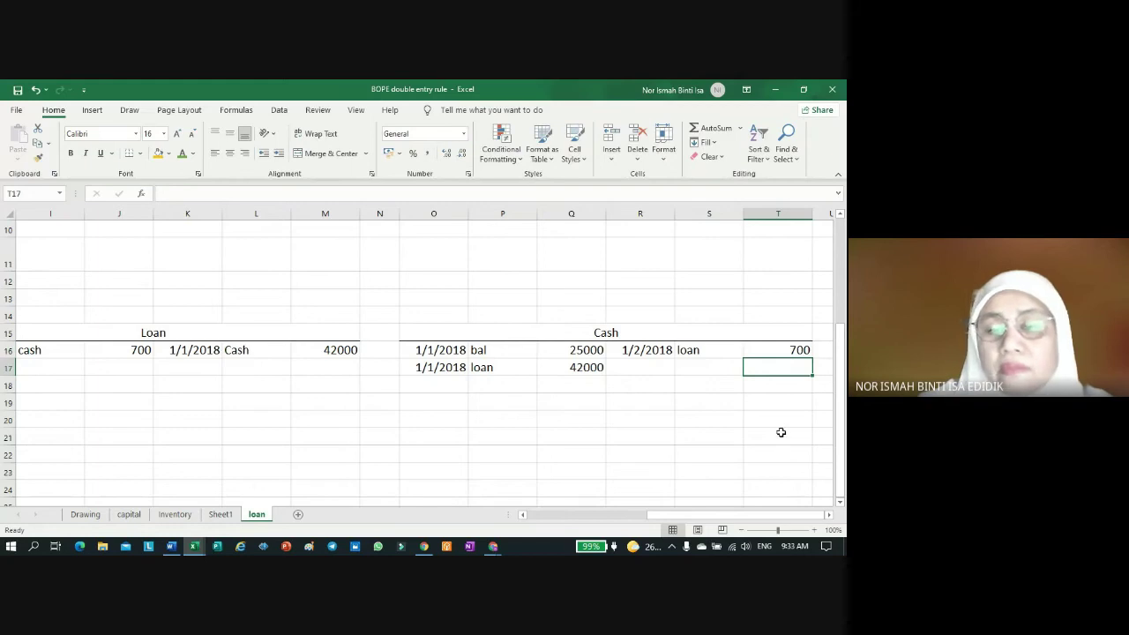
Step: Enter the repayment dates 1/4/2018 and 1/6/2018 in H17 and H18 on the Loan account's debit side
{"action": "left_click", "coordinate": [522, 514]}
{"action": "left_click", "coordinate": [522, 514]}
{"action": "left_click", "coordinate": [522, 514]}
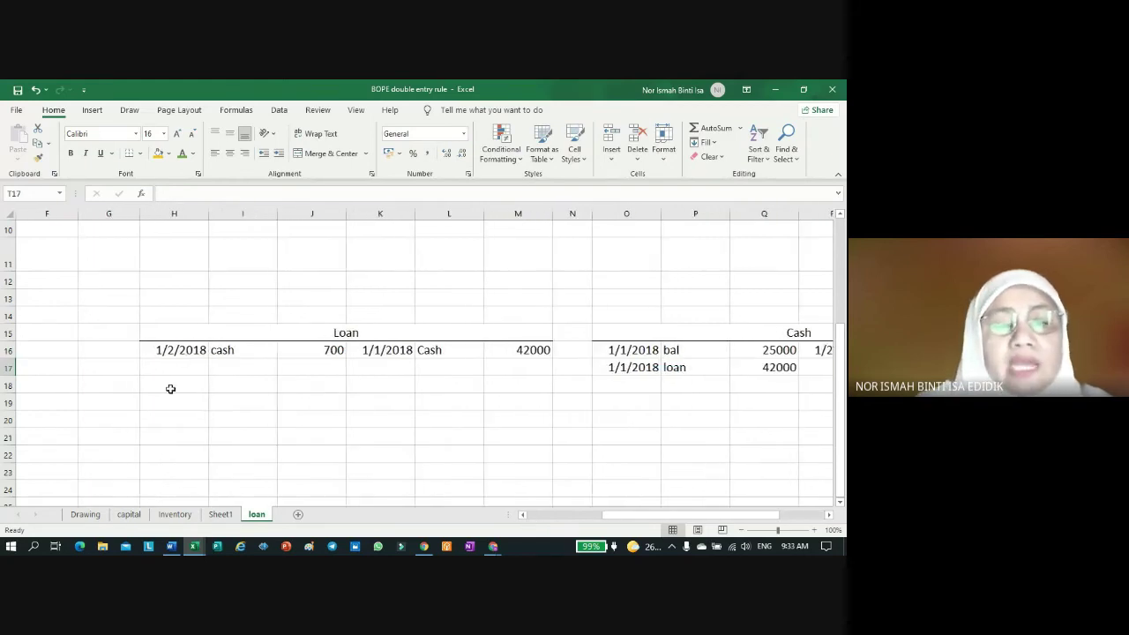
{"action": "left_click", "coordinate": [191, 350]}
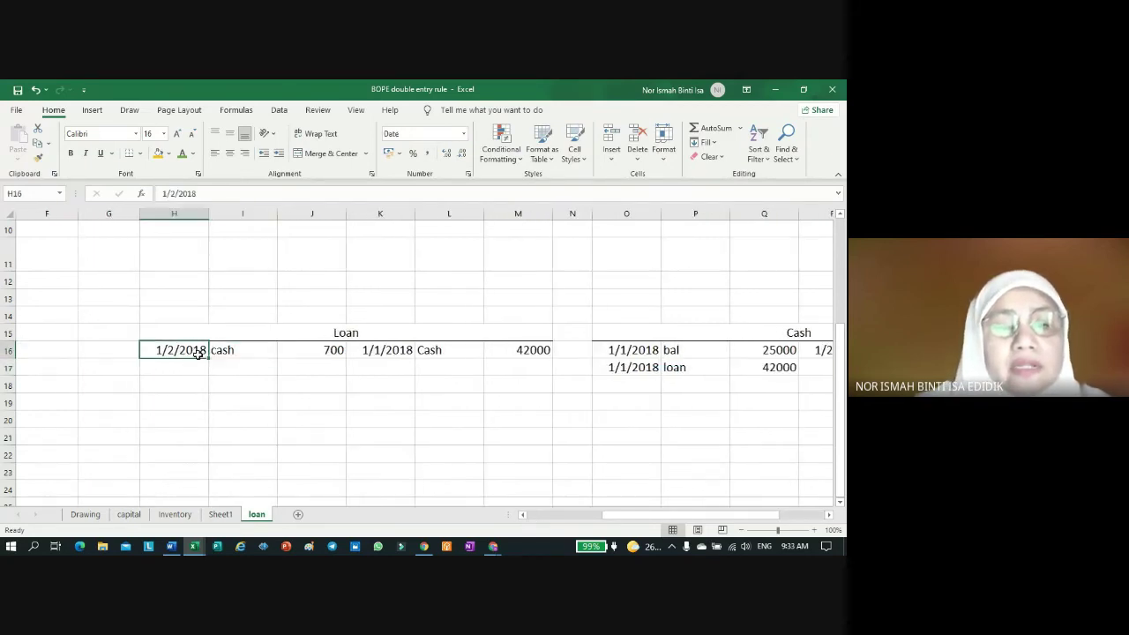
{"action": "left_click", "coordinate": [188, 364]}
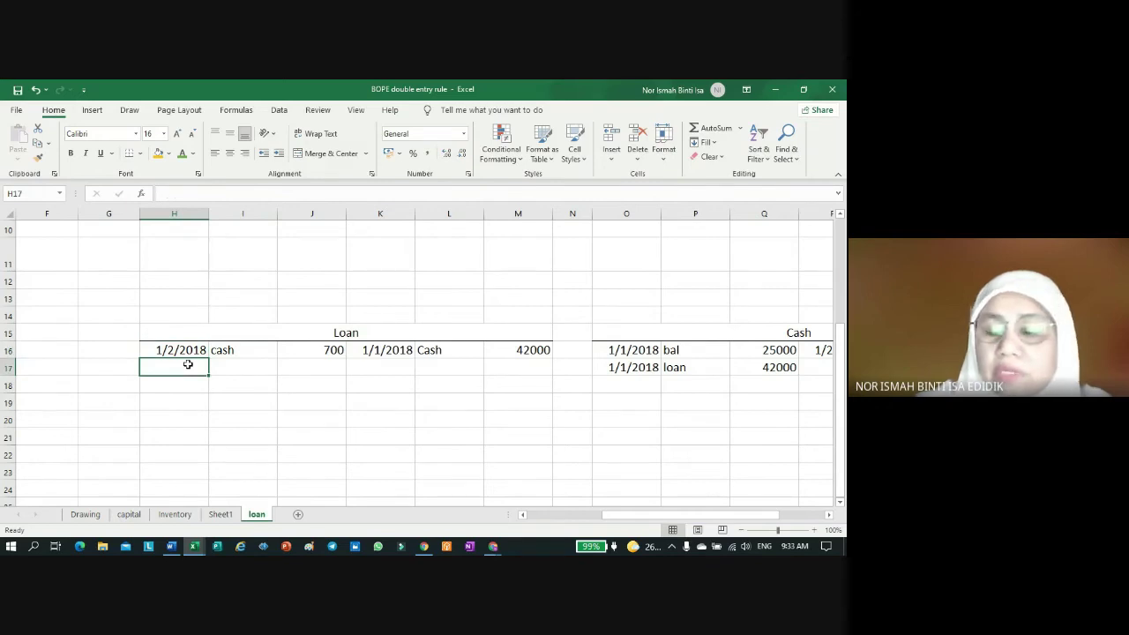
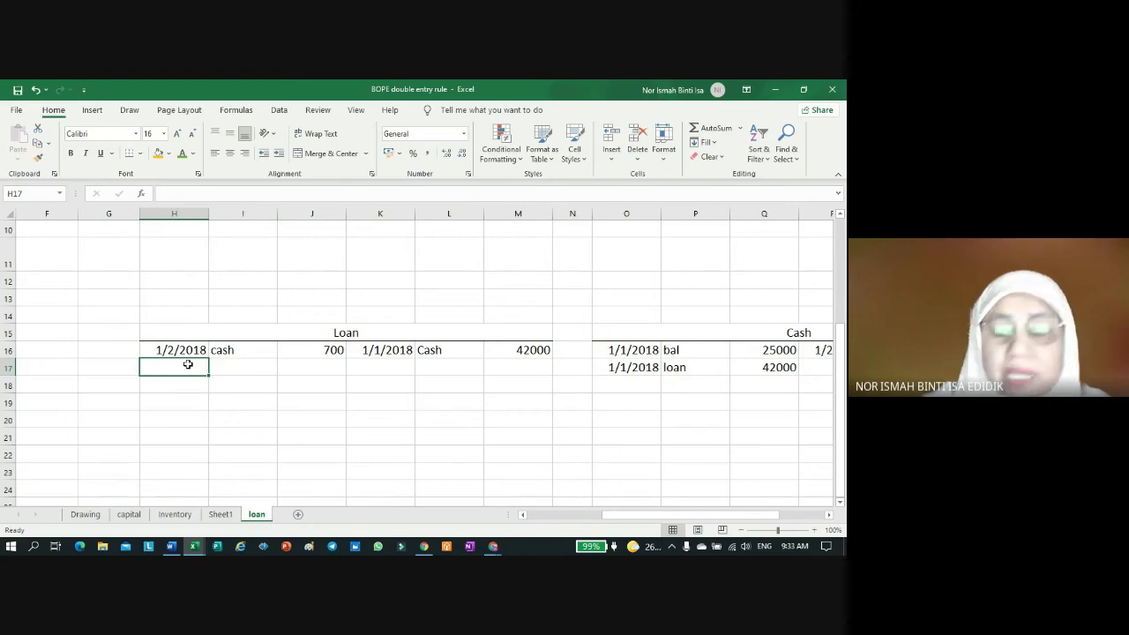
{"action": "type", "text": "1/"}
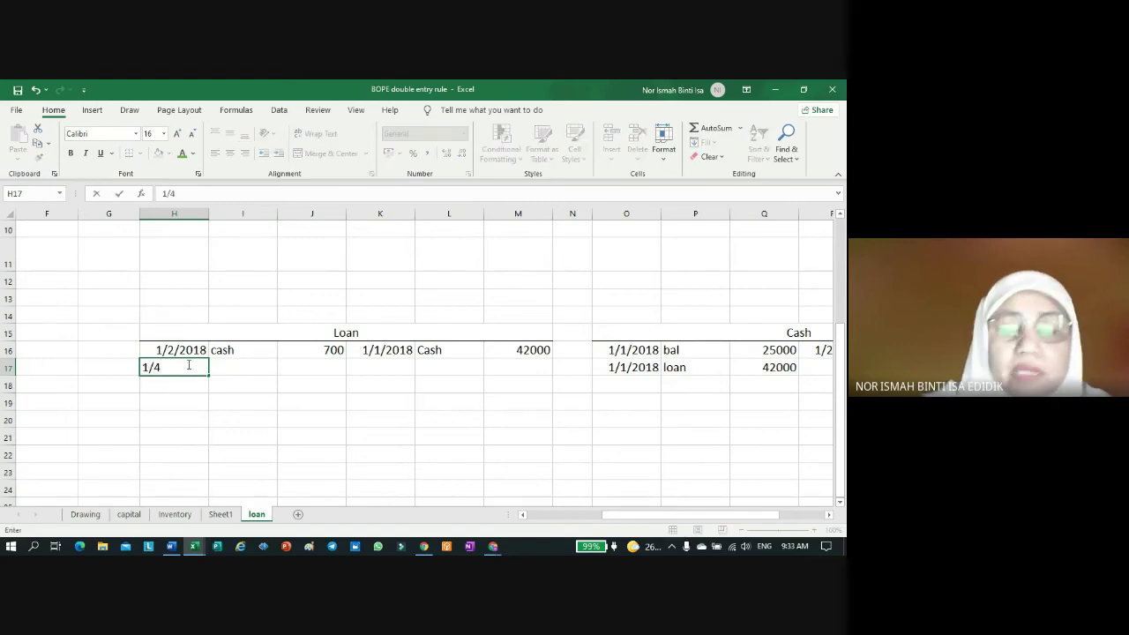
{"action": "type", "text": "4/2018"}
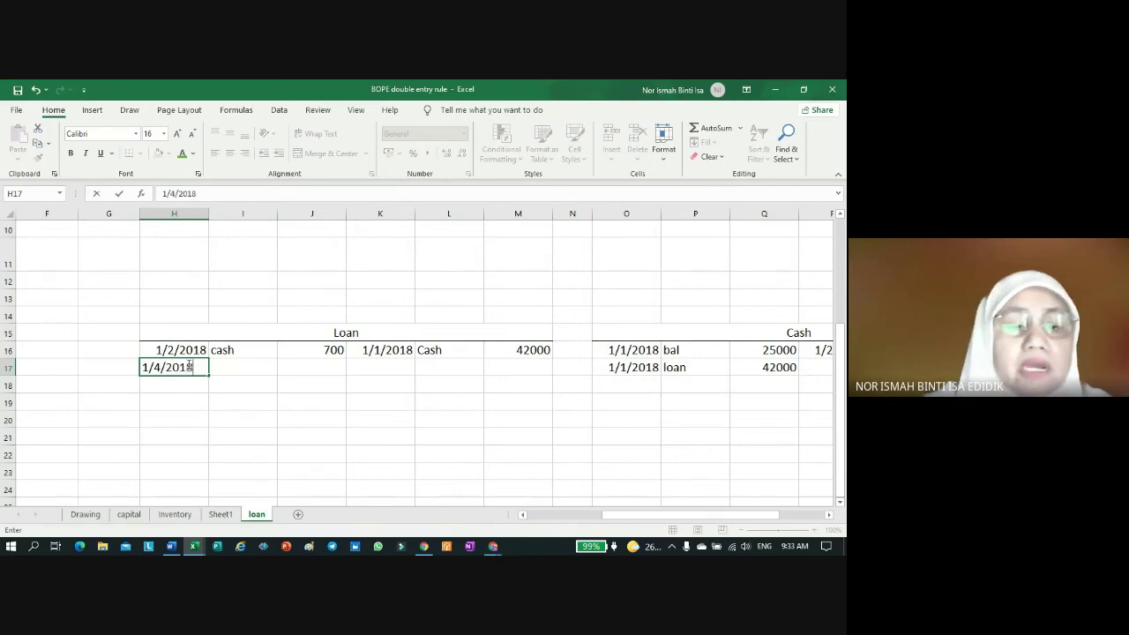
{"action": "key", "text": "Return"}
{"action": "type", "text": "1/"}
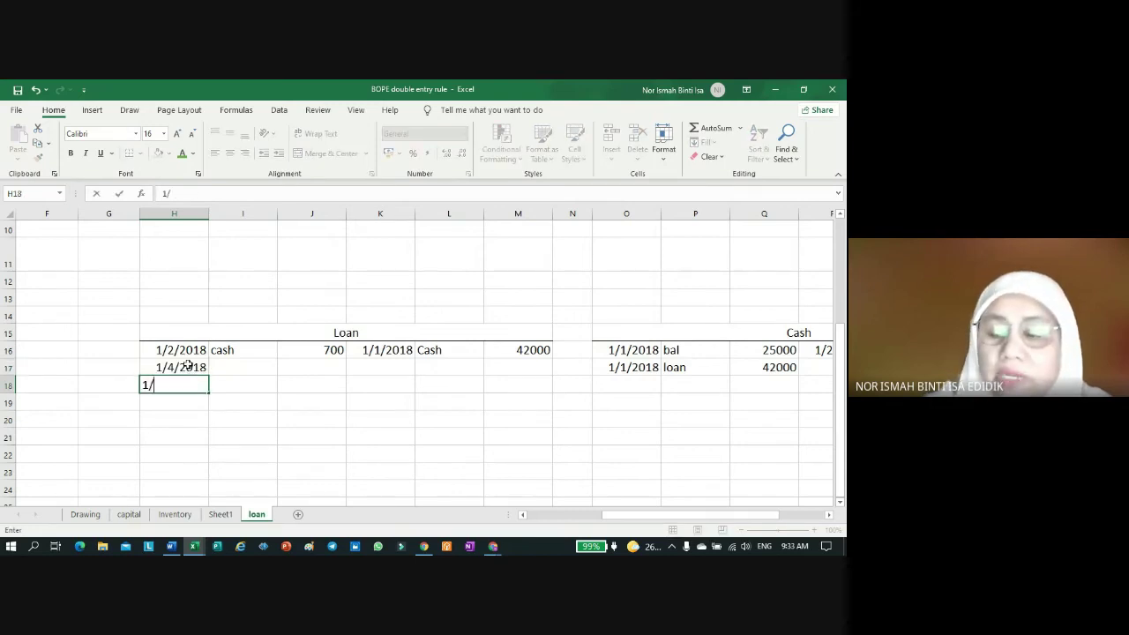
{"action": "type", "text": "6/2018"}
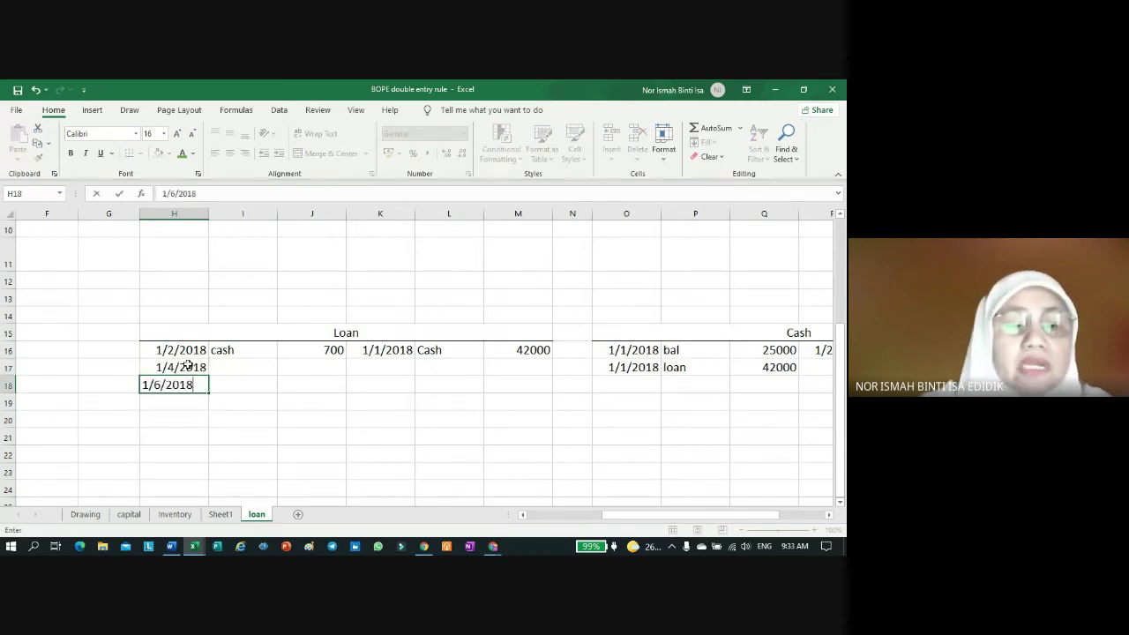
{"action": "key", "text": "Return"}
Step: Enter the repayment dates 1/8/2018, 1/10/2018 and 1/12/2018 in H19 to H21 of the Loan account
{"action": "type", "text": "1/8"}
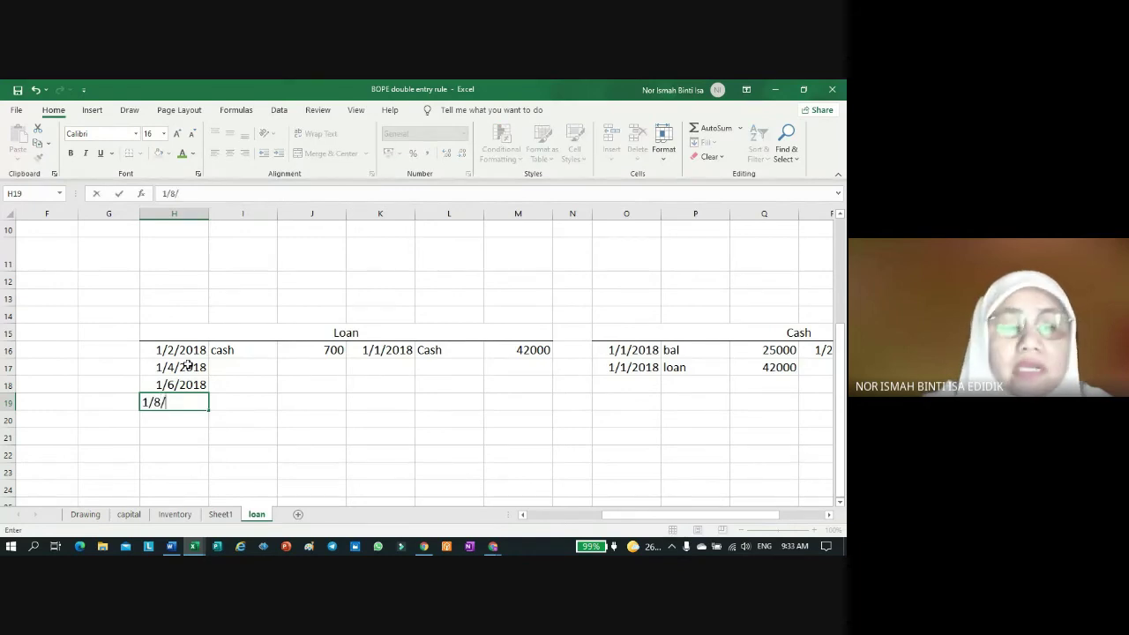
{"action": "type", "text": "/2018"}
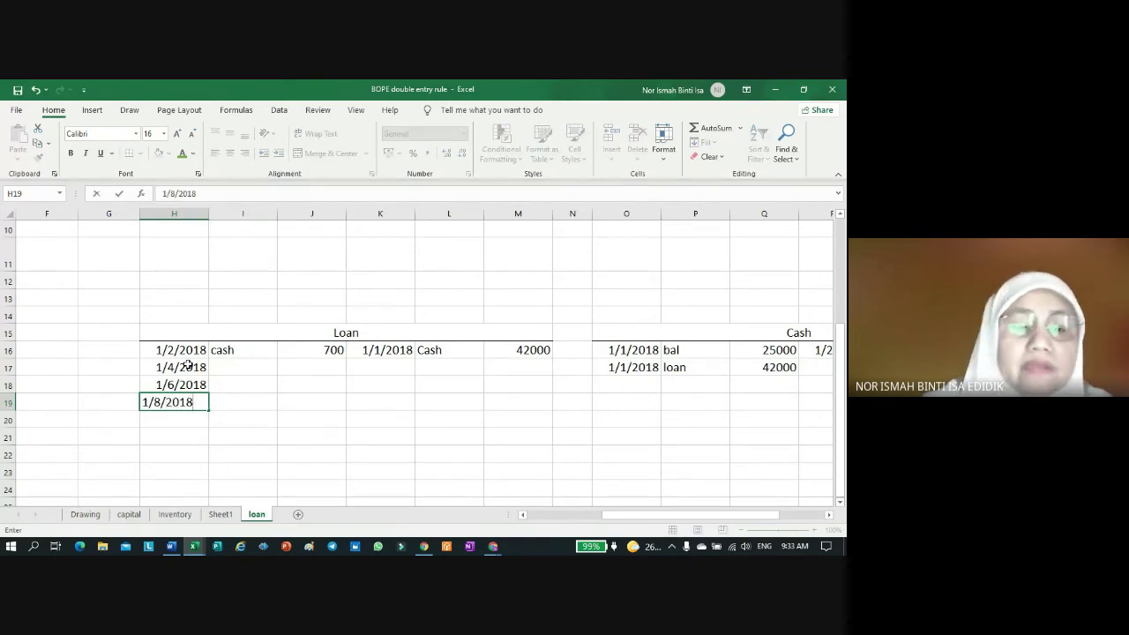
{"action": "key", "text": "Return"}
{"action": "type", "text": "1"}
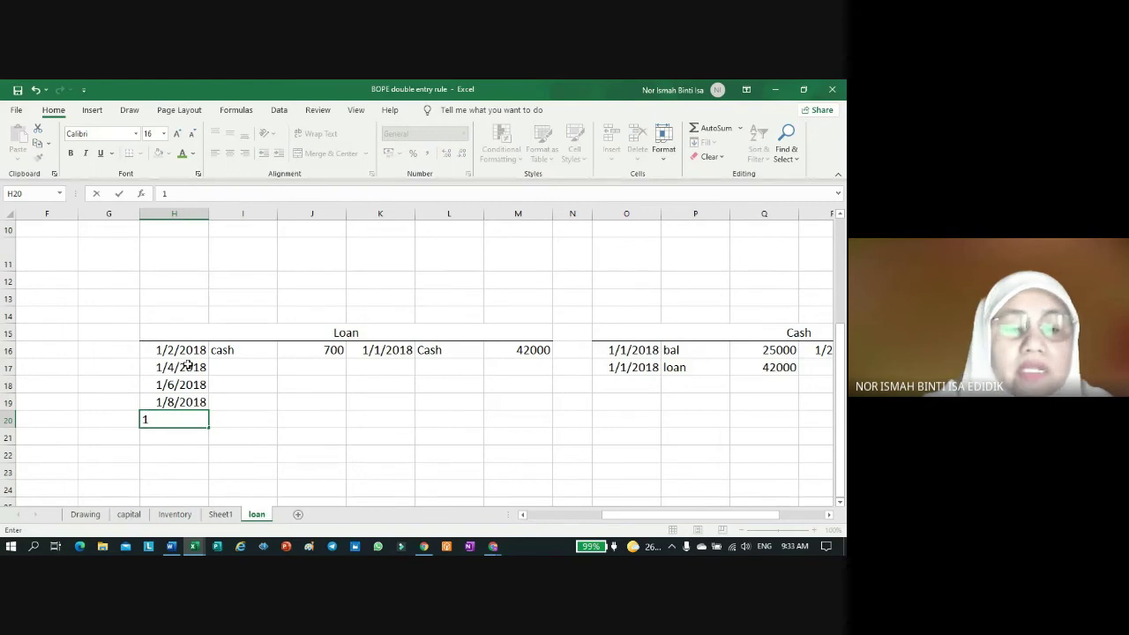
{"action": "type", "text": "/10"}
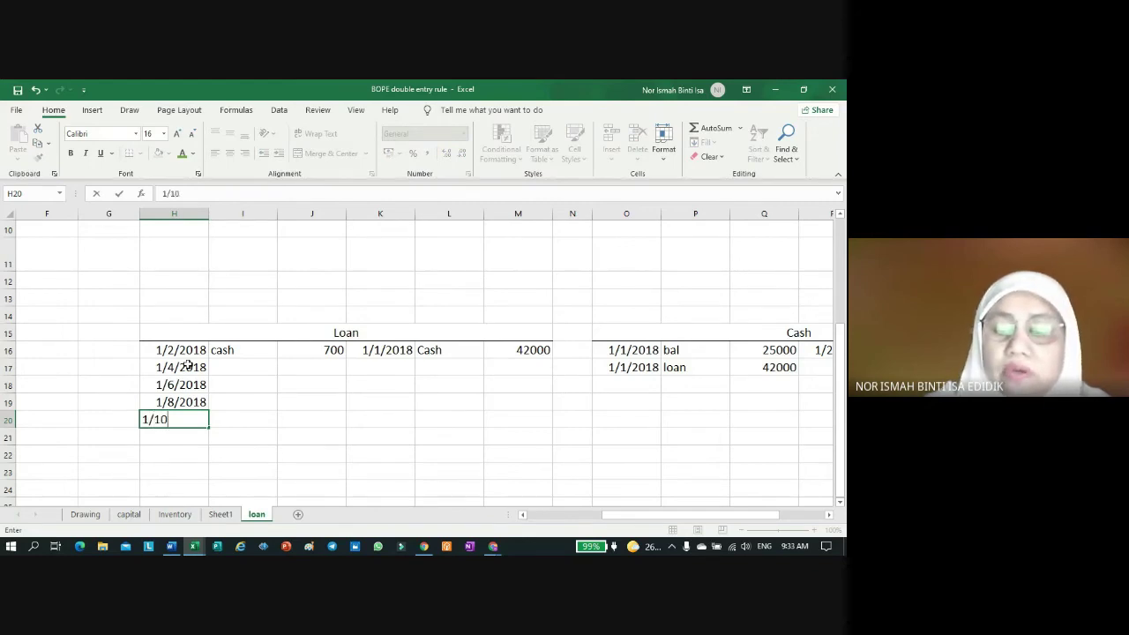
{"action": "type", "text": "/2018"}
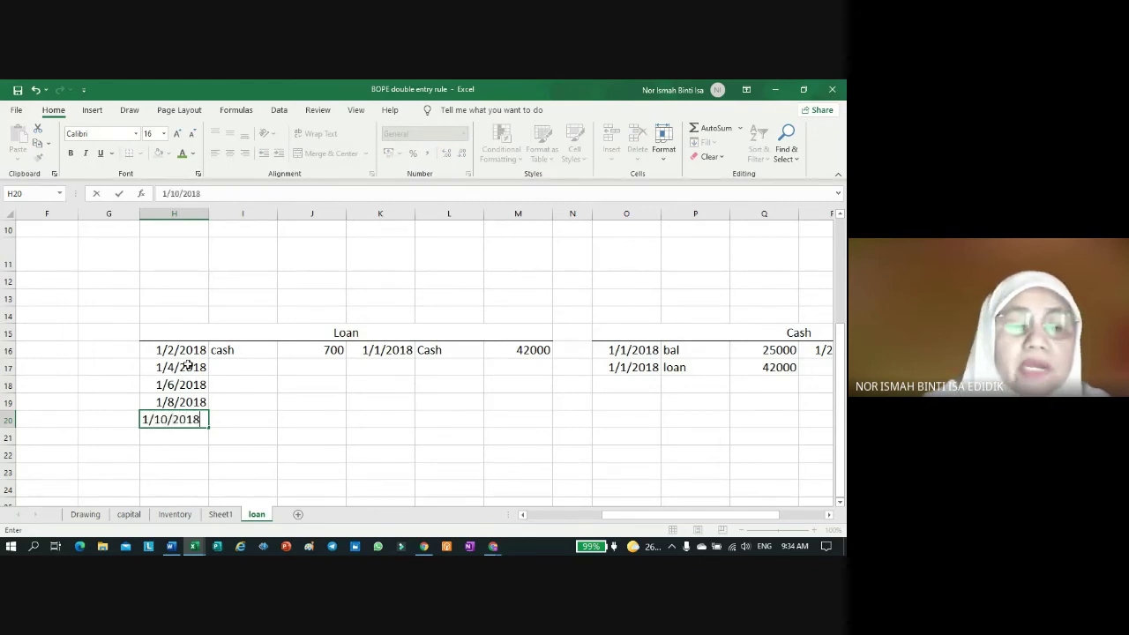
{"action": "key", "text": "Return"}
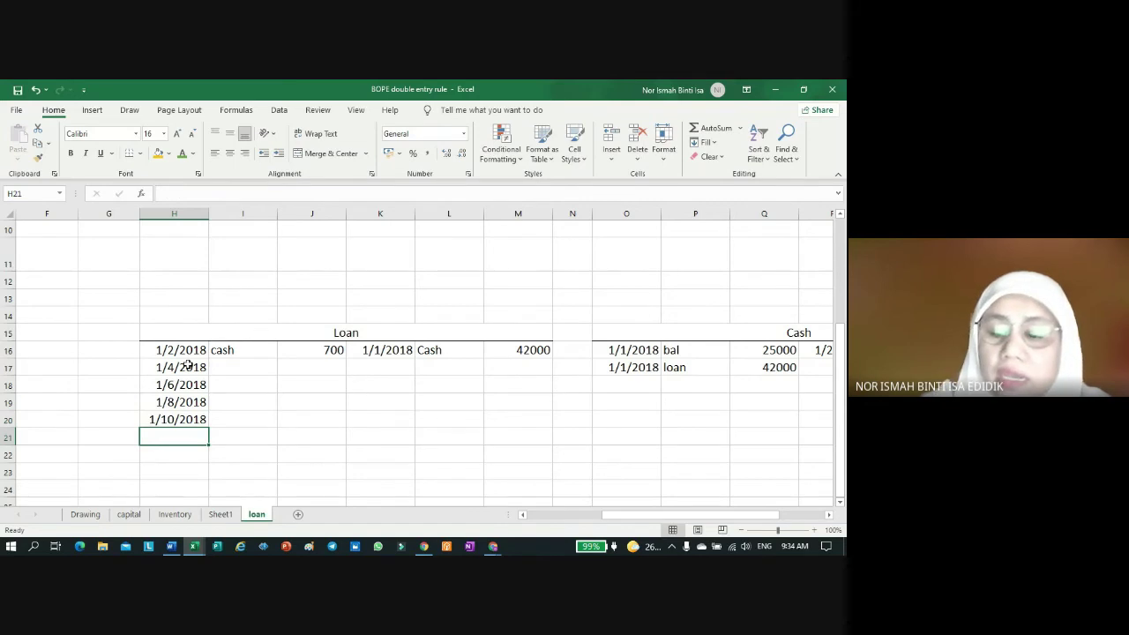
{"action": "type", "text": "1"}
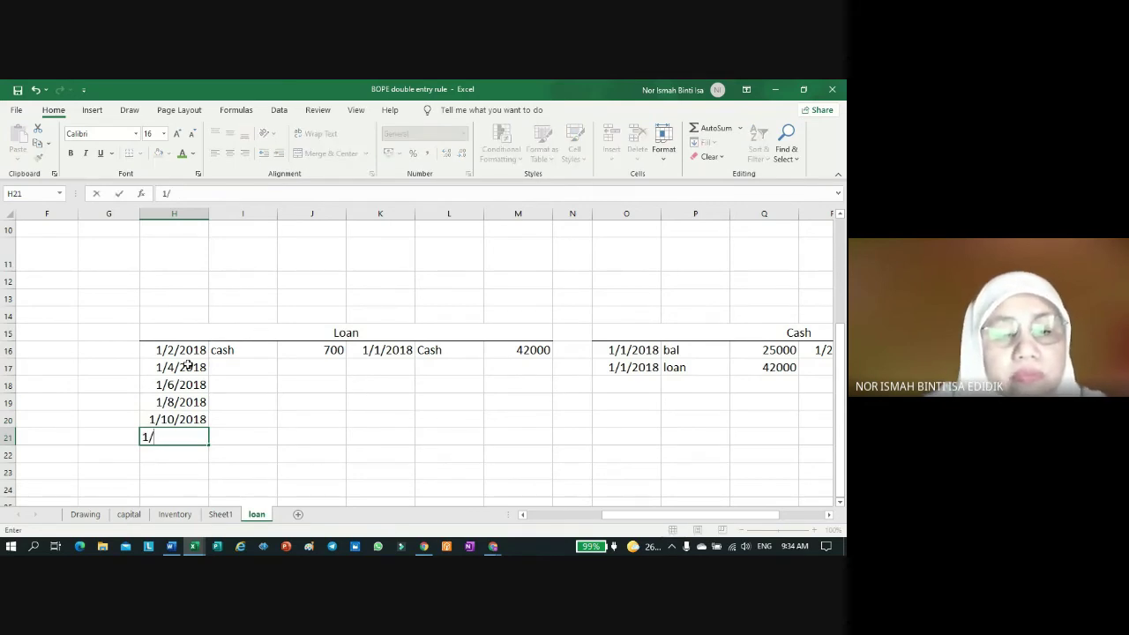
{"action": "type", "text": "/12"}
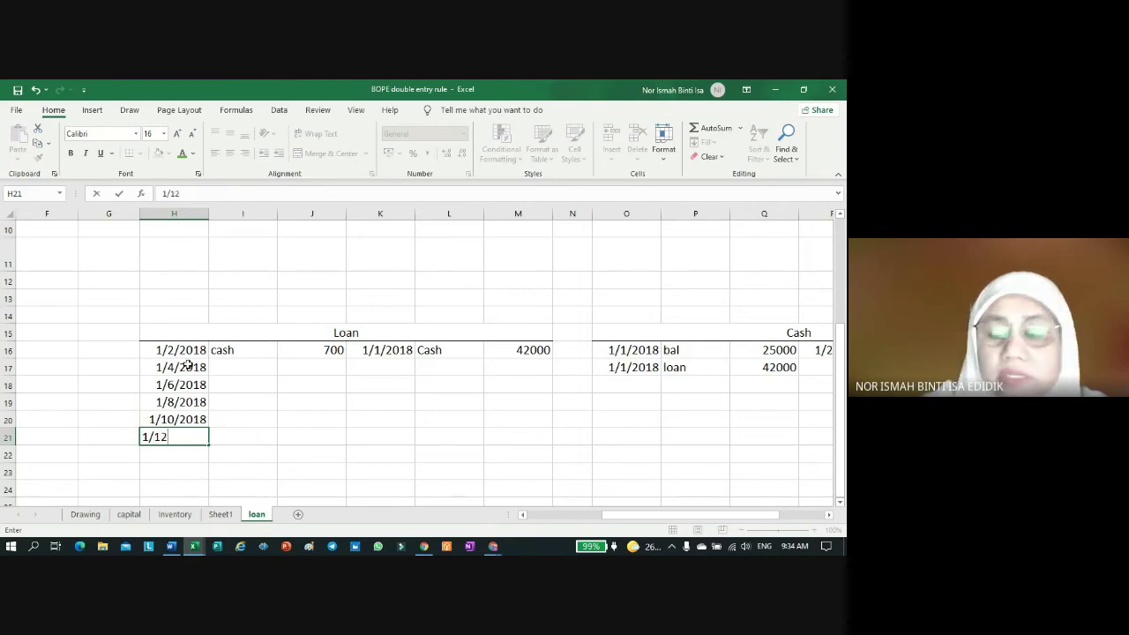
{"action": "type", "text": "/201"}
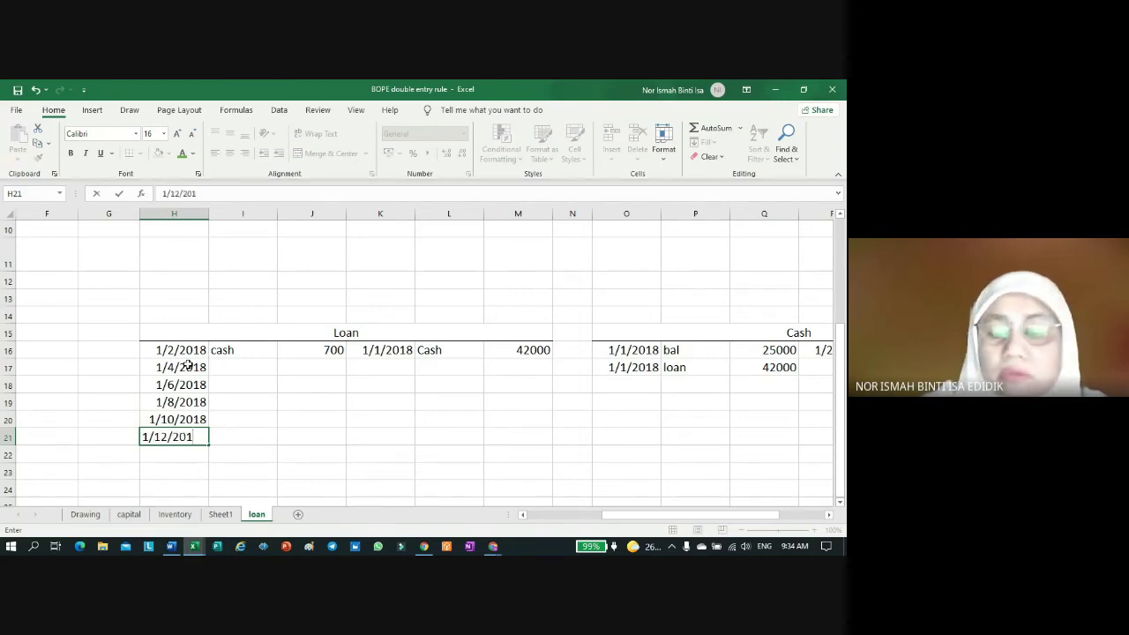
{"action": "type", "text": "8"}
{"action": "key", "text": "Return"}
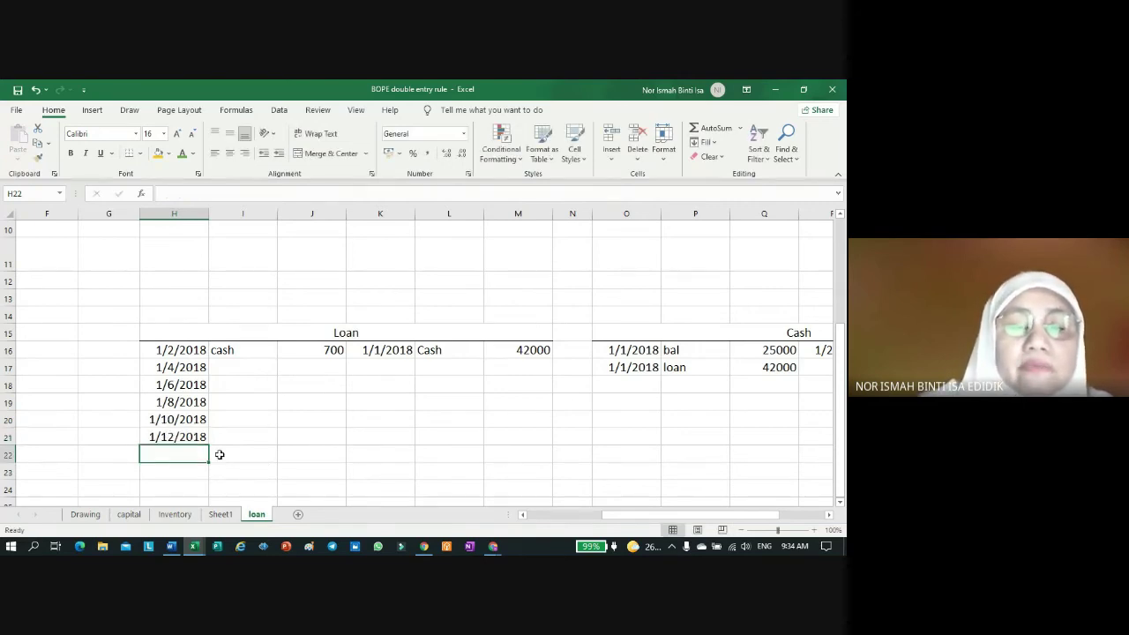
Step: Fill the "cash" description and the 700 amount down to row 21 on the Loan account's debit side
{"action": "left_click", "coordinate": [324, 367]}
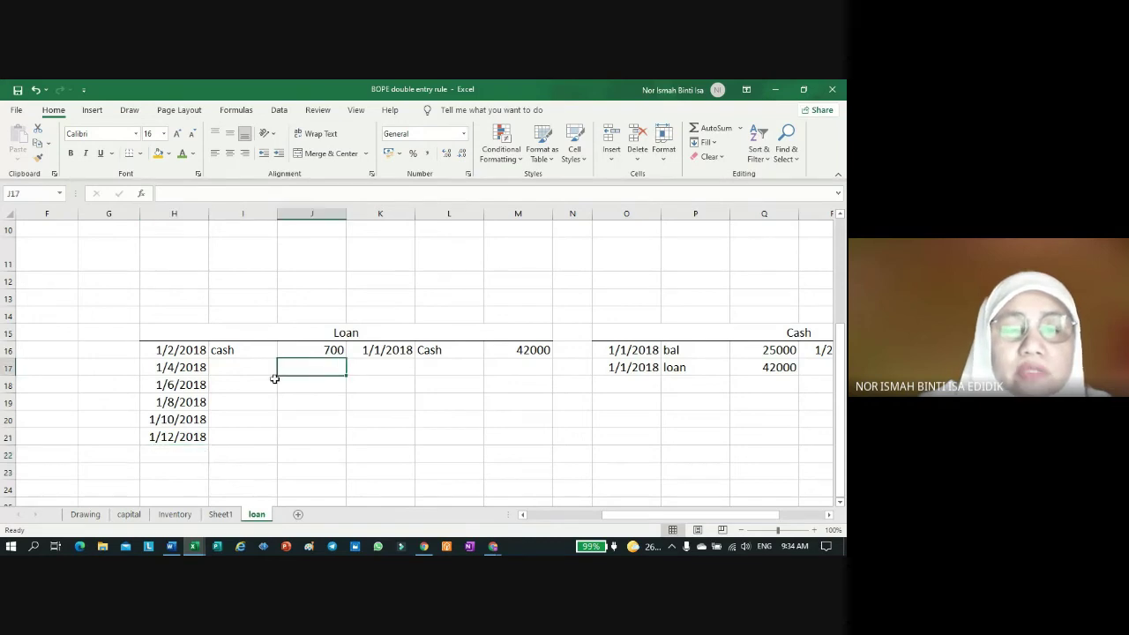
{"action": "left_click", "coordinate": [244, 355]}
{"action": "left_click_drag", "start_coordinate": [277, 358], "coordinate": [290, 446]}
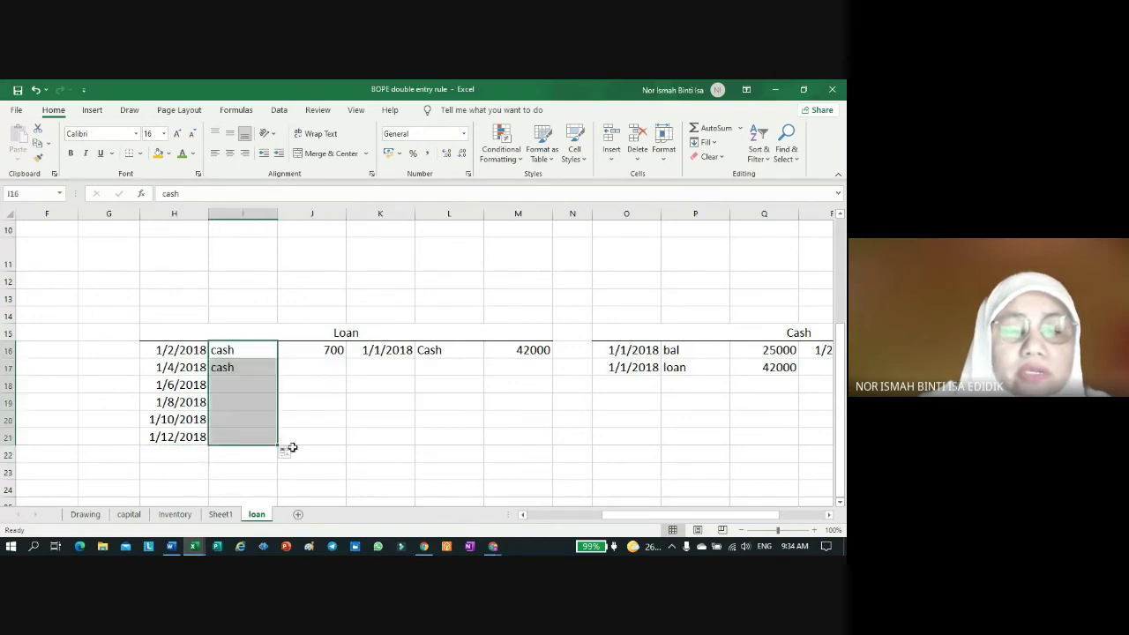
{"action": "left_click", "coordinate": [517, 367]}
{"action": "scroll", "coordinate": [827, 515], "scroll_direction": "right", "scroll_amount": 5}
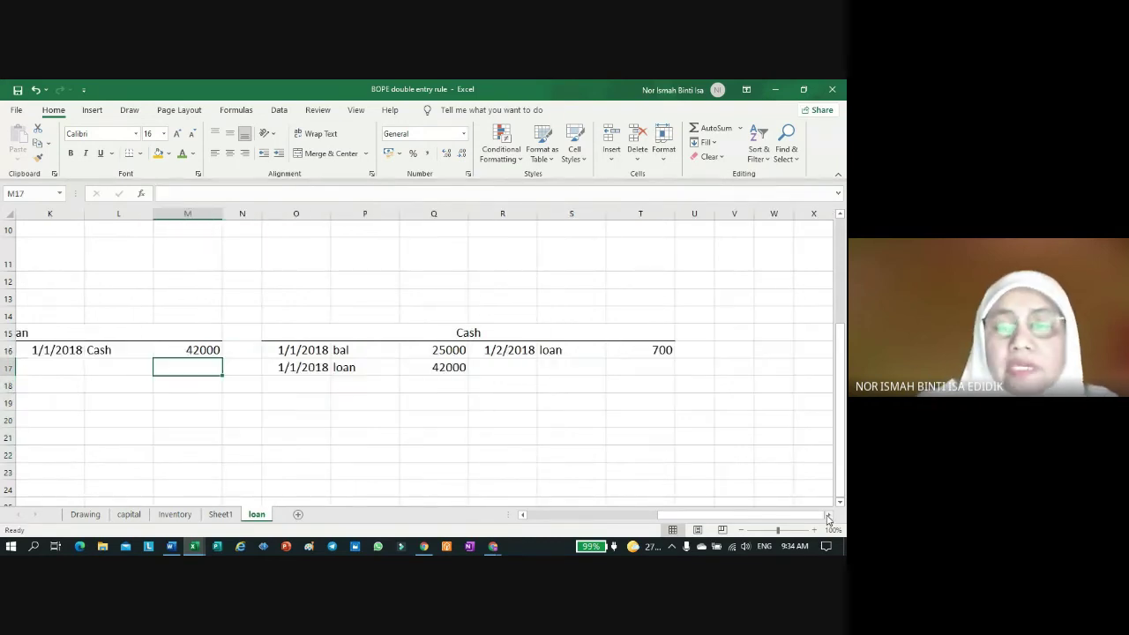
Step: Fill the Cash account's credit side down to row 21 with the repayment dates 1/4/2018 to 1/12/2018, "loan" and 700
{"action": "left_click", "coordinate": [522, 515]}
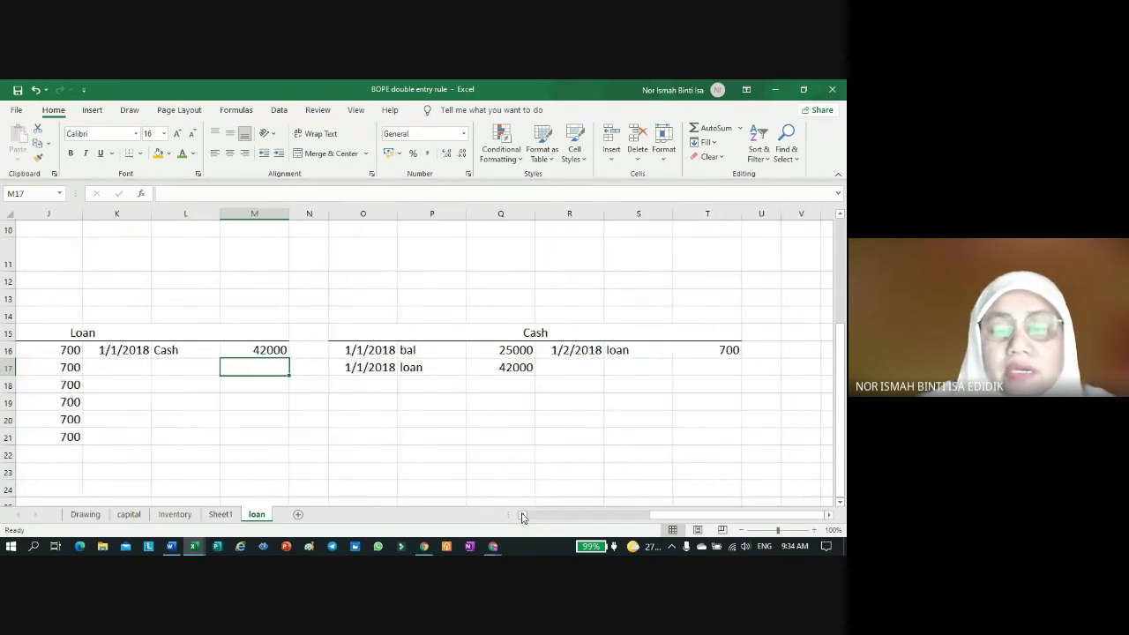
{"action": "left_click", "coordinate": [522, 515]}
{"action": "scroll", "coordinate": [189, 436], "scroll_direction": "left", "scroll_amount": 1}
{"action": "scroll", "coordinate": [406, 468], "scroll_direction": "right", "scroll_amount": 10}
{"action": "left_click", "coordinate": [498, 453]}
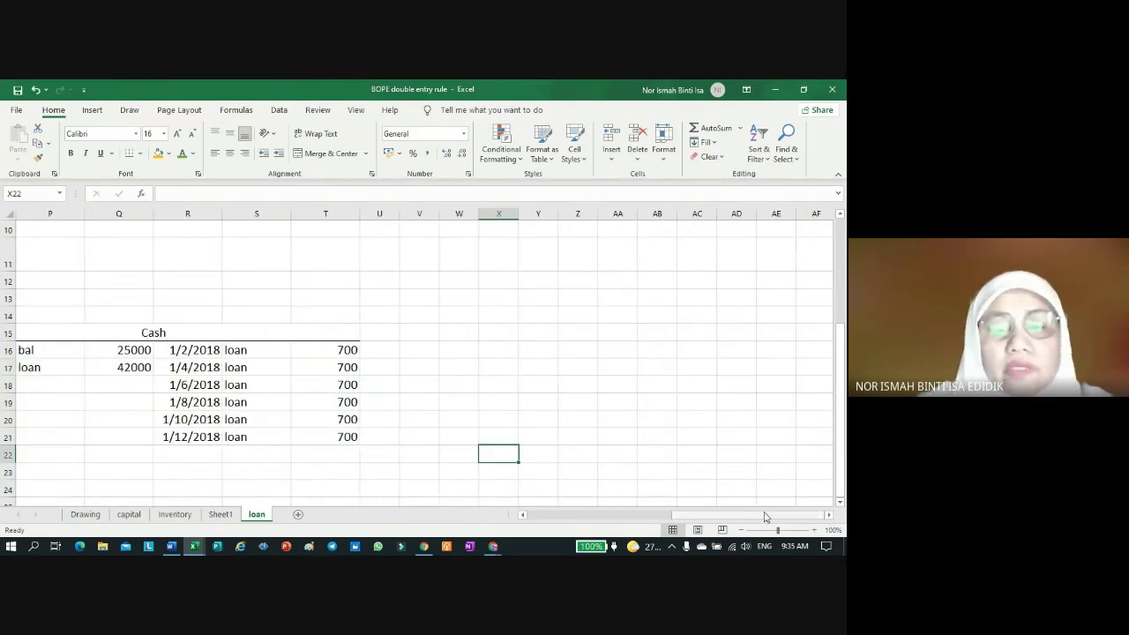
Step: Total the Cash account in Q23 and calculate the 31/12/2018 "bal c/d" in T22 as +T23-(700*6)
{"action": "left_click", "coordinate": [523, 516]}
{"action": "left_click", "coordinate": [523, 516]}
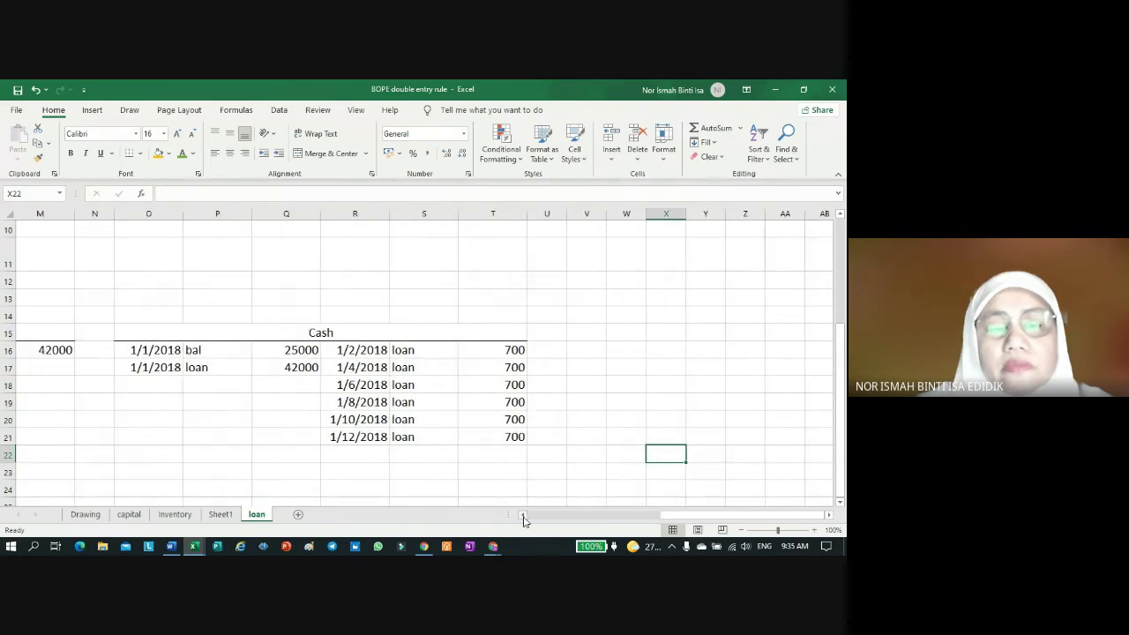
{"action": "left_click", "coordinate": [522, 516]}
{"action": "left_click", "coordinate": [522, 516]}
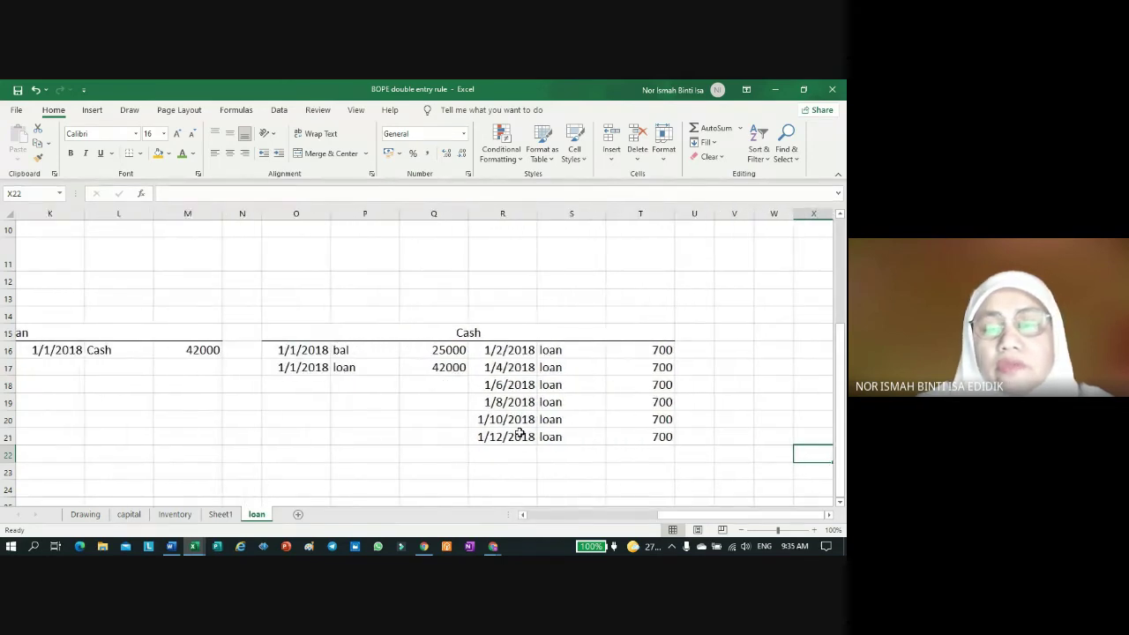
{"action": "left_click", "coordinate": [450, 471]}
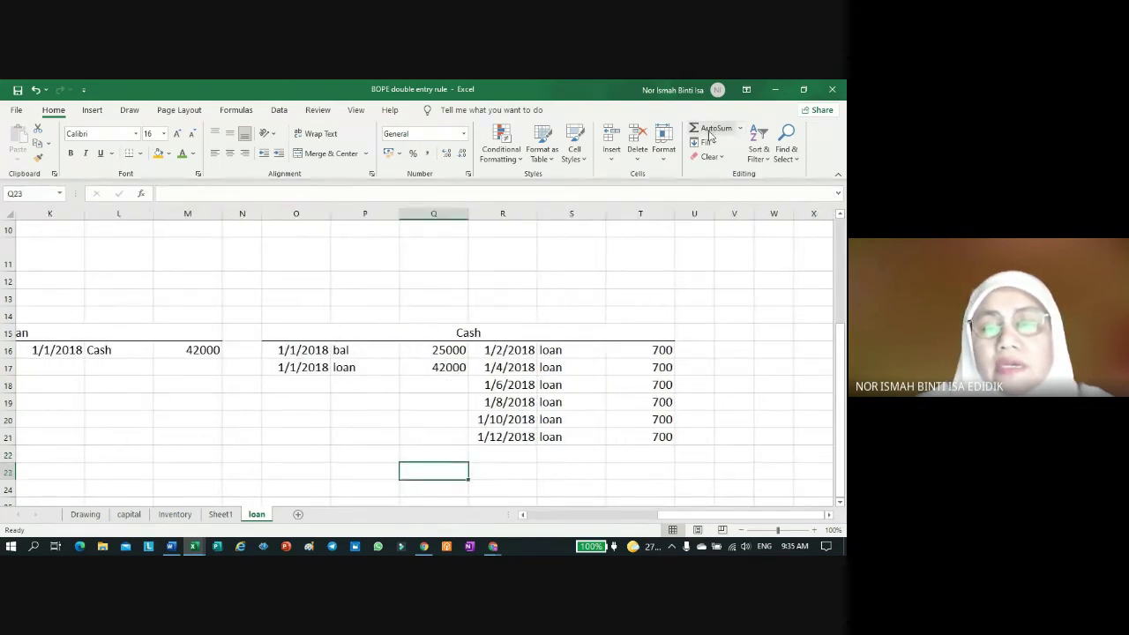
{"action": "left_click", "coordinate": [711, 129]}
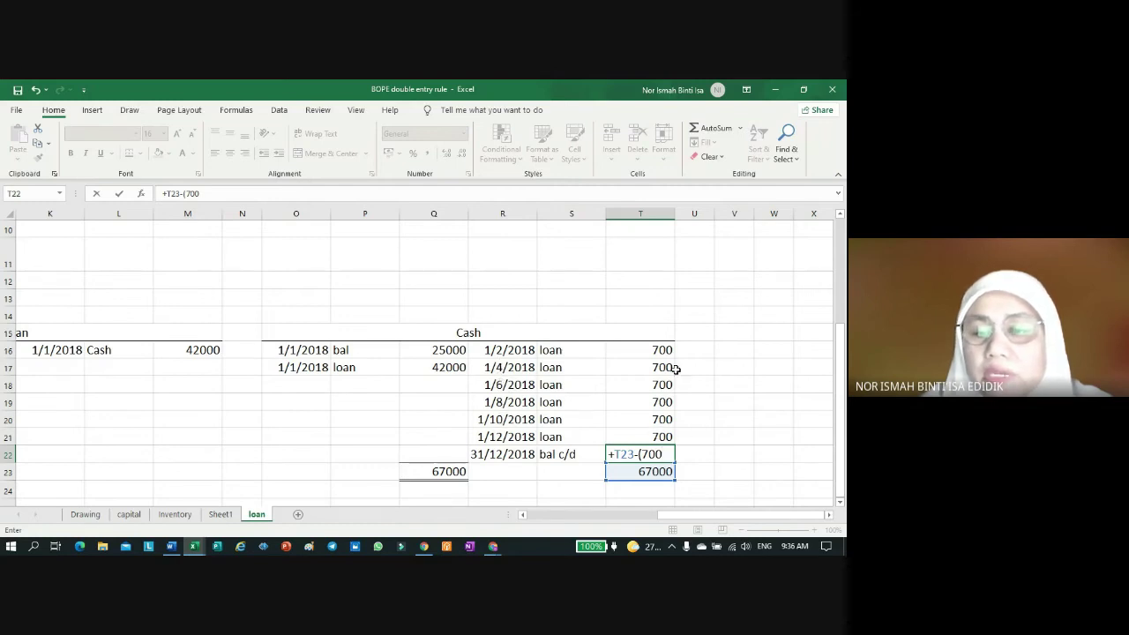
{"action": "type", "text": "6"}
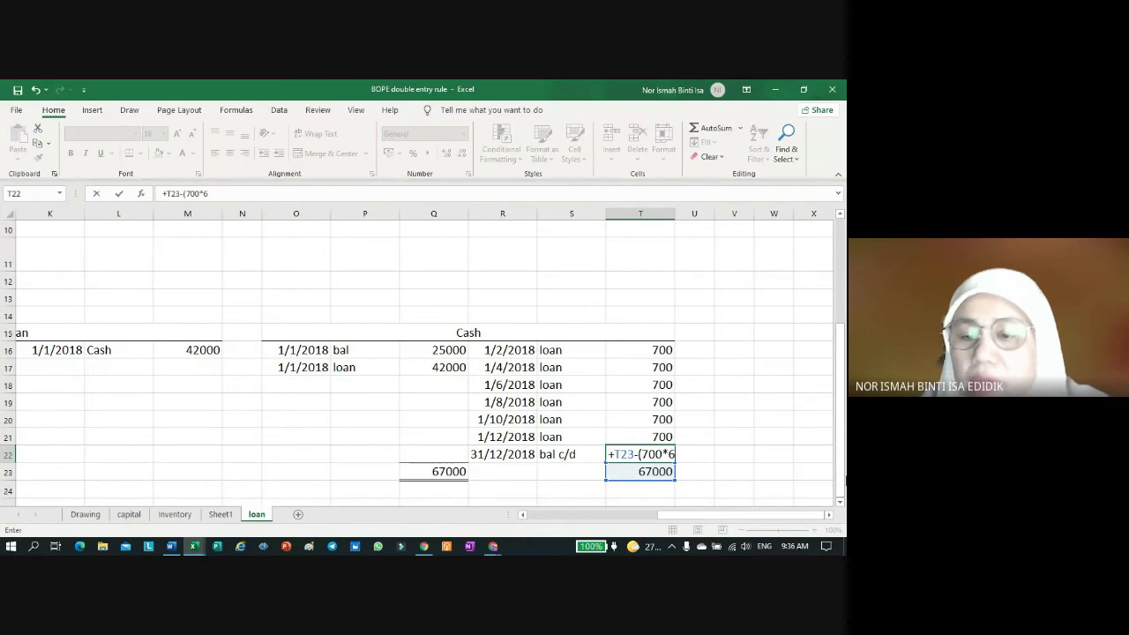
{"action": "key", "text": "Return"}
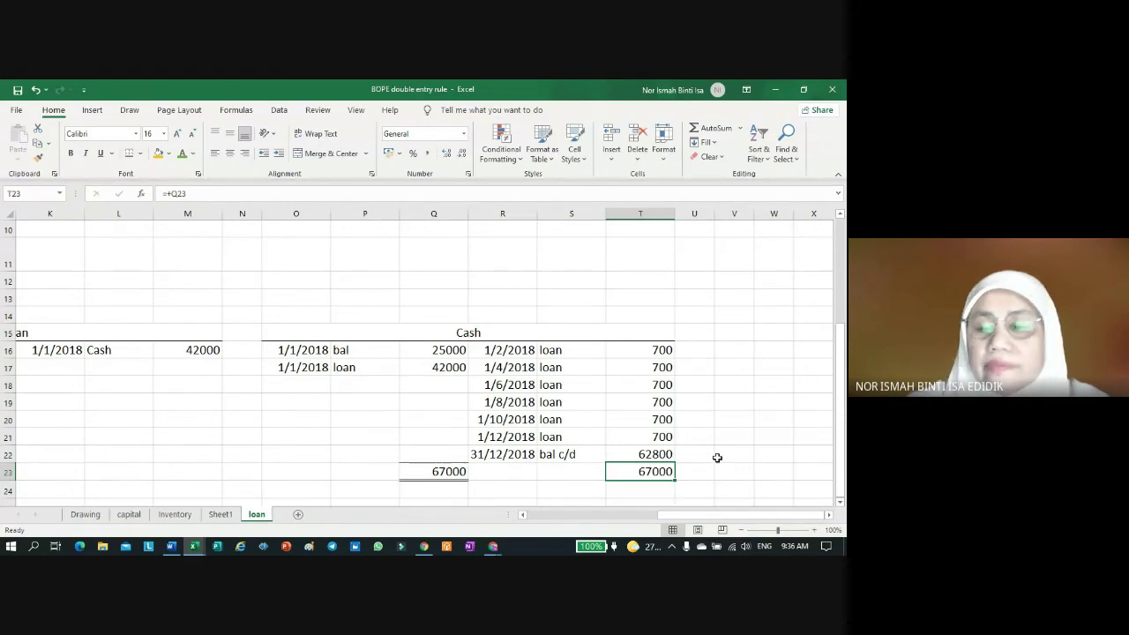
Step: Sum the Cash account's loan repayments T16:T21 in T26, below the account
{"action": "scroll", "coordinate": [710, 482], "scroll_direction": "down", "scroll_amount": 1}
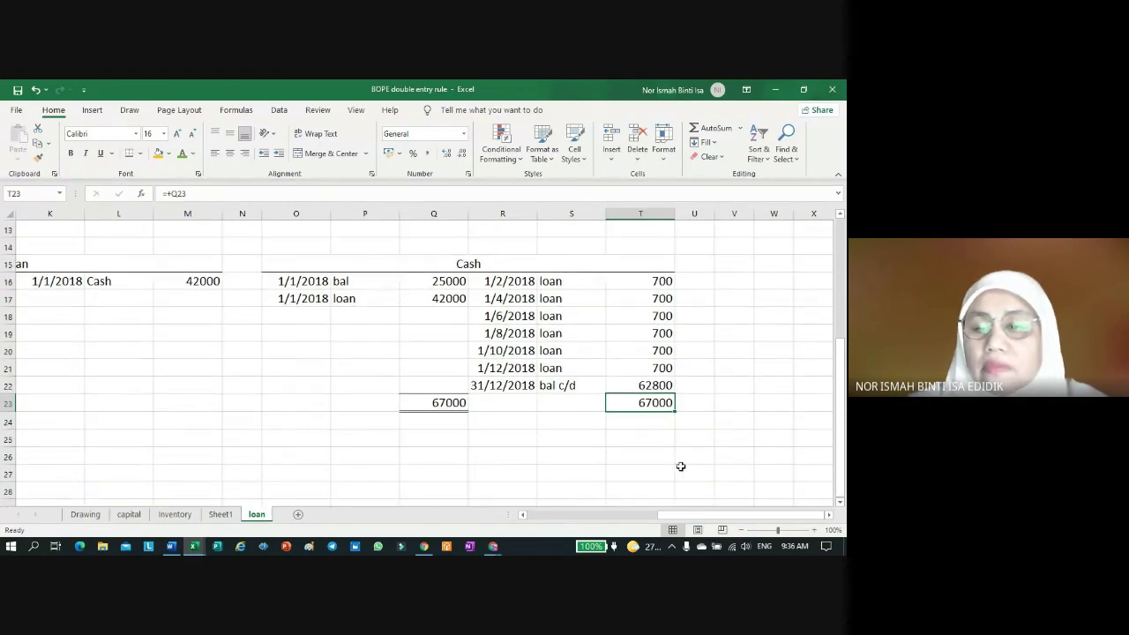
{"action": "left_click", "coordinate": [663, 453]}
{"action": "left_click", "coordinate": [708, 128]}
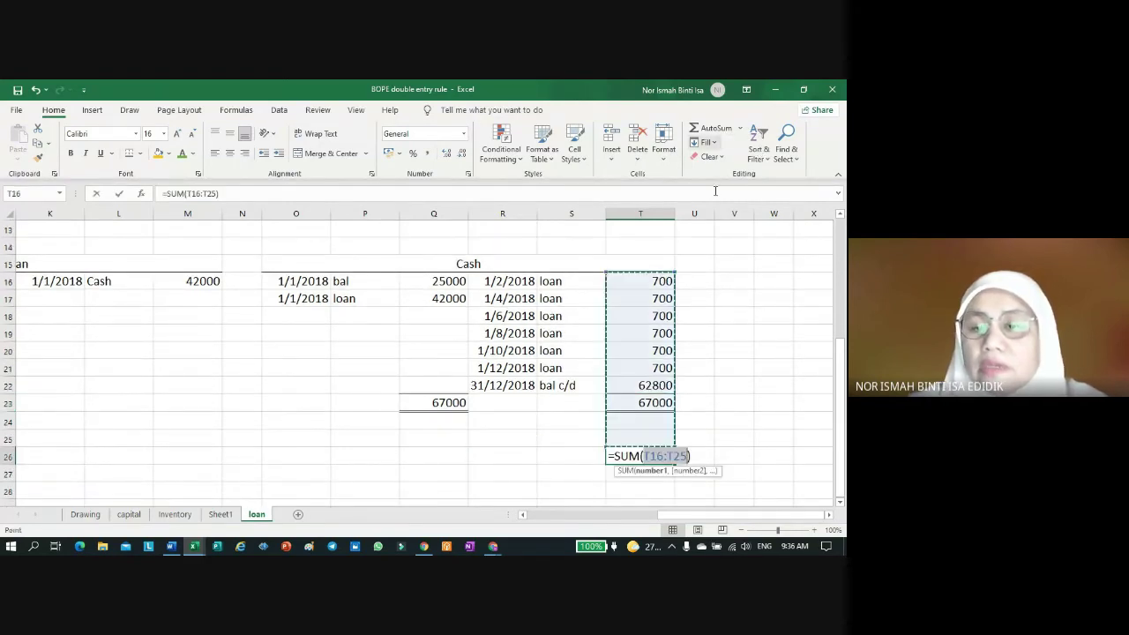
{"action": "left_click_drag", "start_coordinate": [657, 280], "coordinate": [657, 369]}
{"action": "key", "text": "Return"}
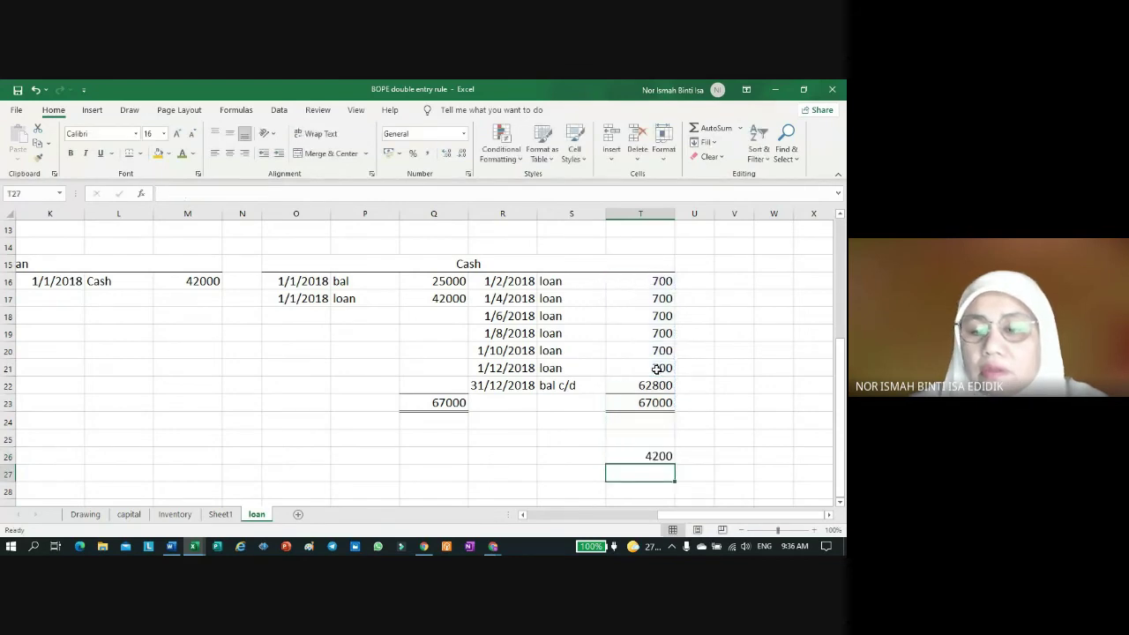
Step: Subtract the repayment sum in T26 from T23 in cell T27, and clear both check cells
{"action": "type", "text": "+"}
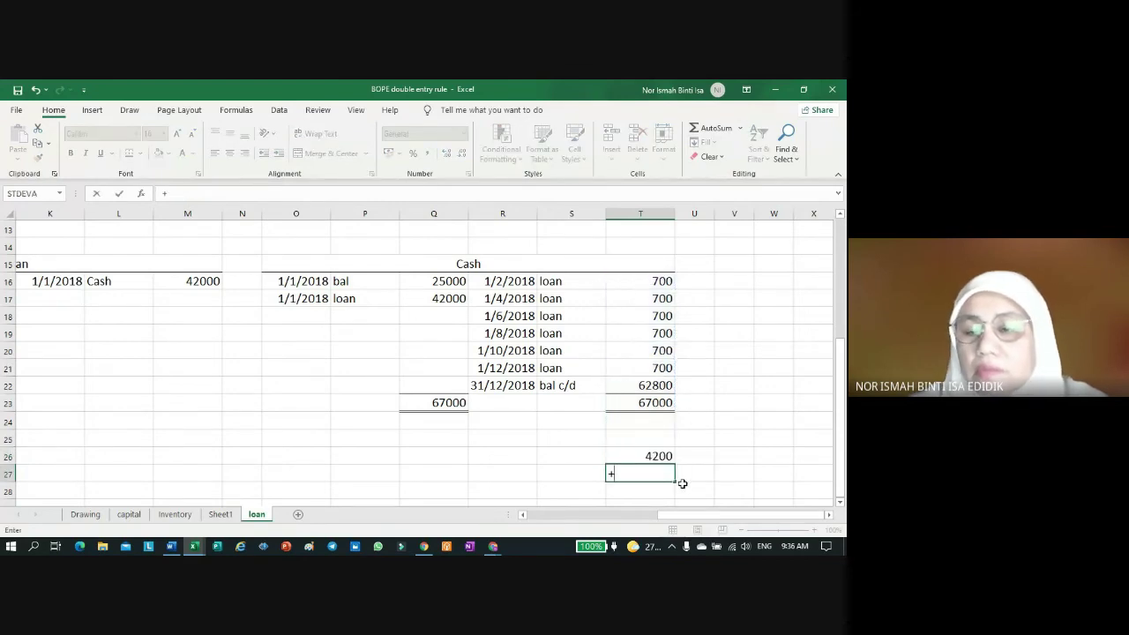
{"action": "left_click", "coordinate": [660, 401]}
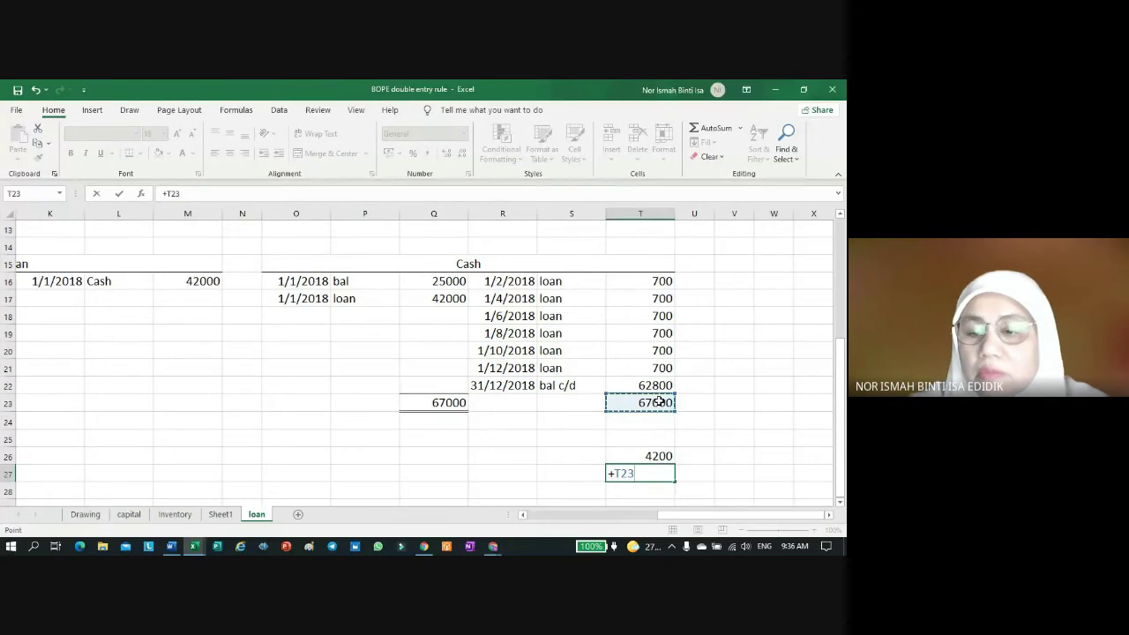
{"action": "type", "text": "-"}
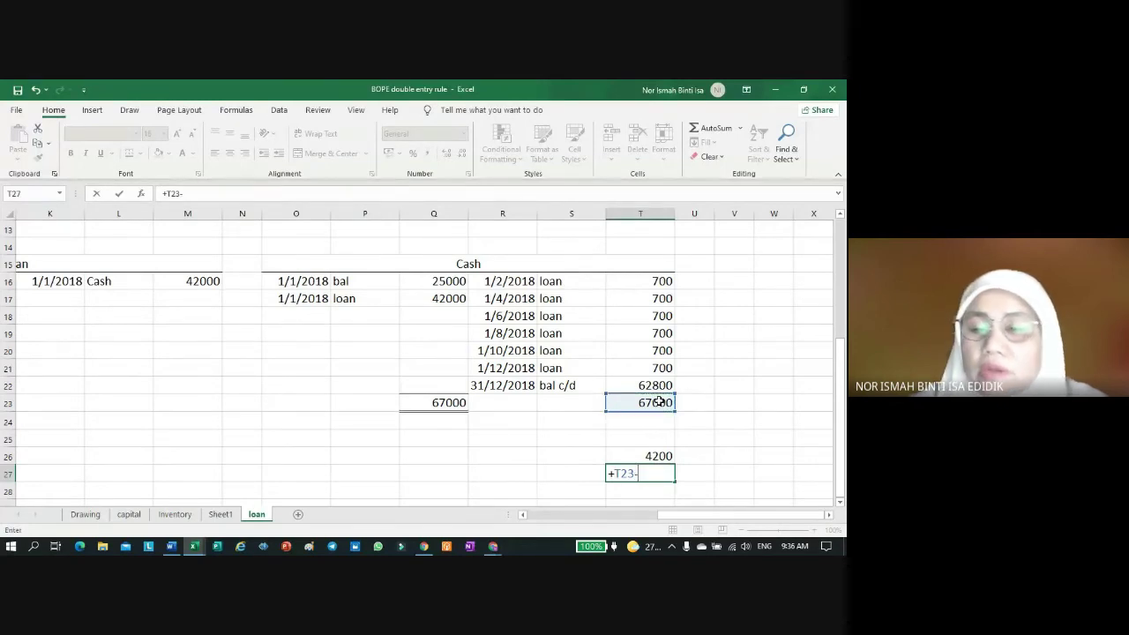
{"action": "left_click", "coordinate": [666, 454]}
{"action": "key", "text": "Return"}
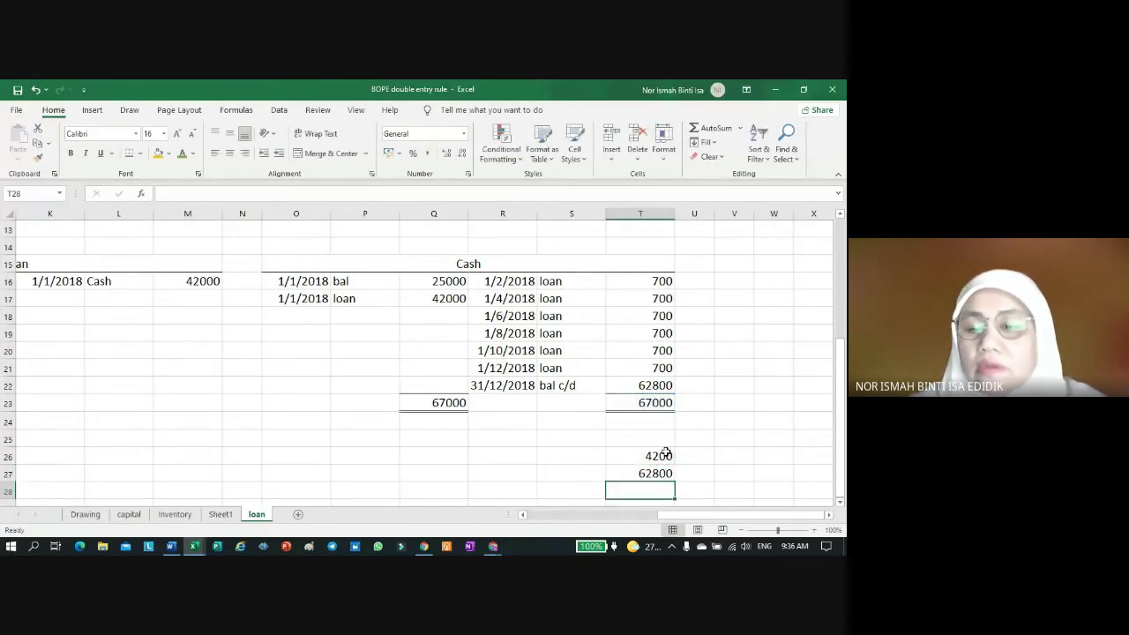
{"action": "left_click_drag", "start_coordinate": [666, 454], "coordinate": [680, 476]}
{"action": "left_click", "coordinate": [547, 450]}
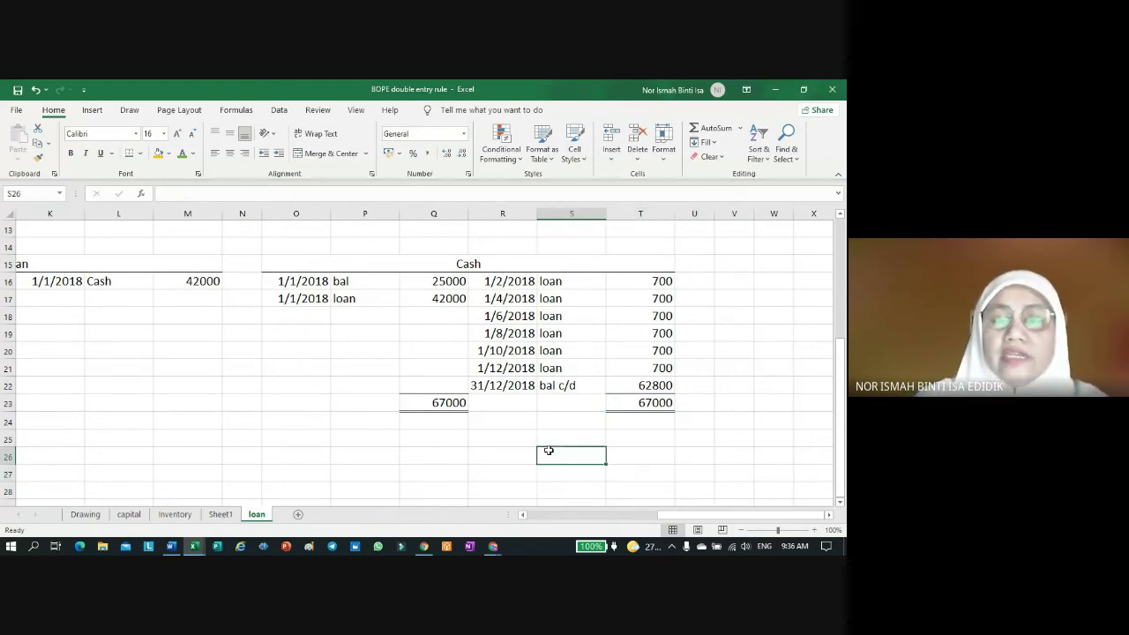
Step: Total the Loan account's credit side in M23 and link the debit side total in J23 to it as +M23
{"action": "left_click", "coordinate": [523, 515]}
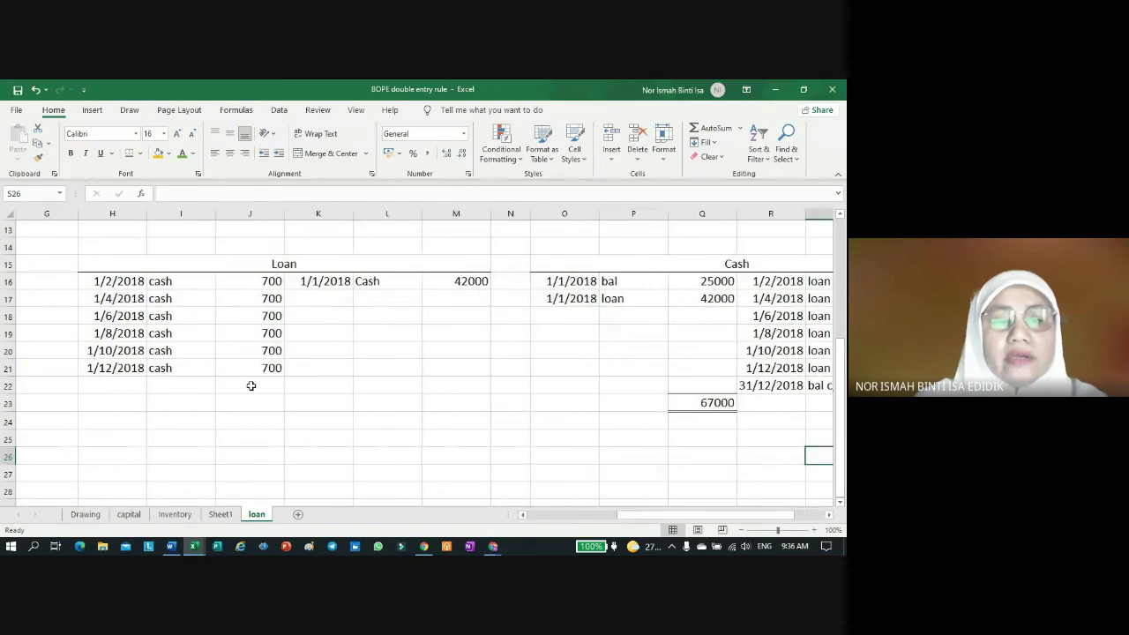
{"action": "left_click", "coordinate": [460, 407]}
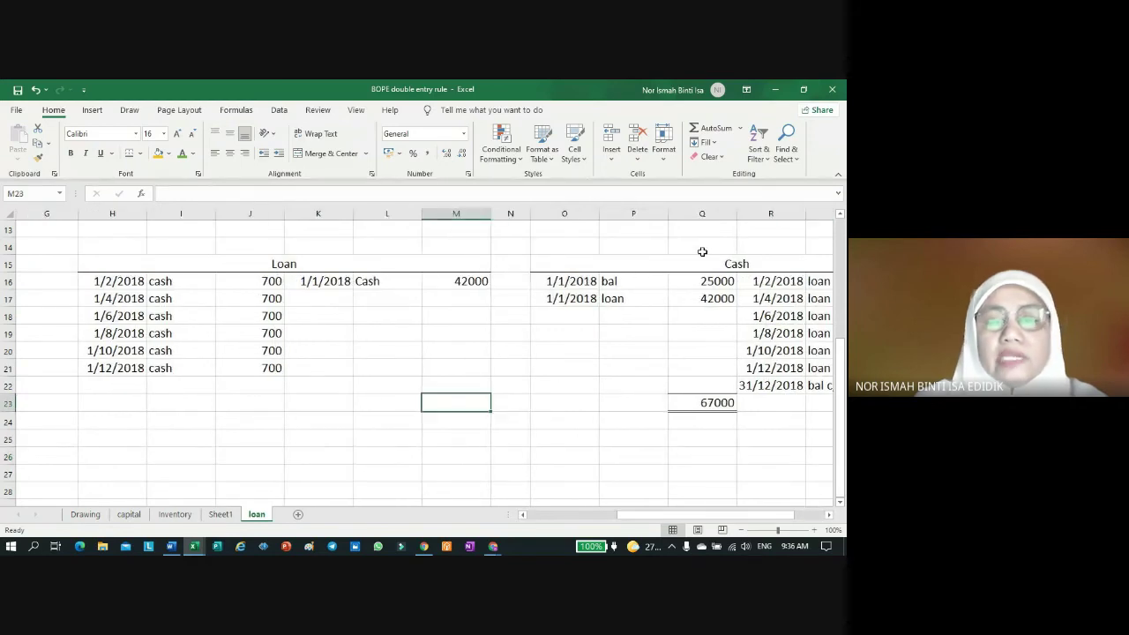
{"action": "left_click", "coordinate": [706, 128]}
{"action": "key", "text": "Return"}
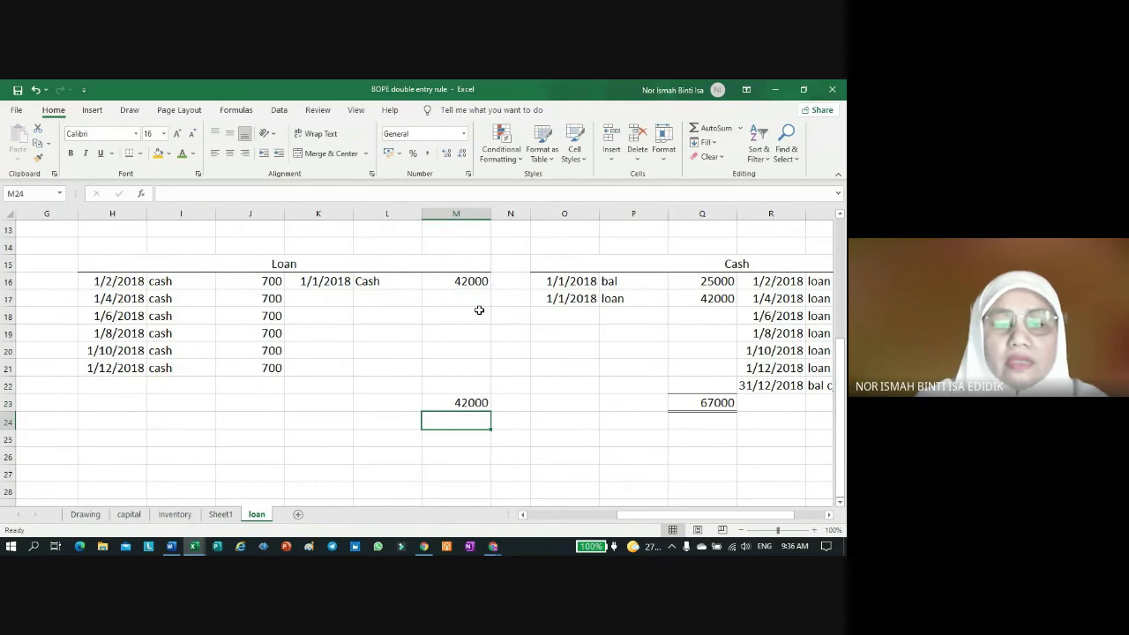
{"action": "left_click", "coordinate": [276, 402]}
{"action": "type", "text": "+"}
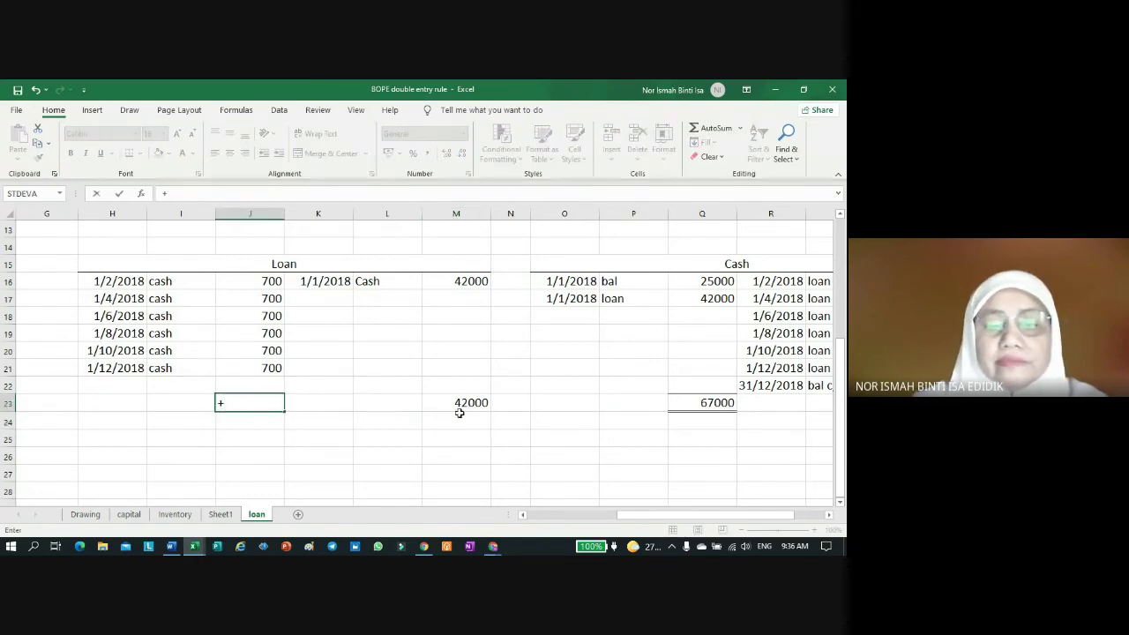
{"action": "left_click", "coordinate": [458, 406]}
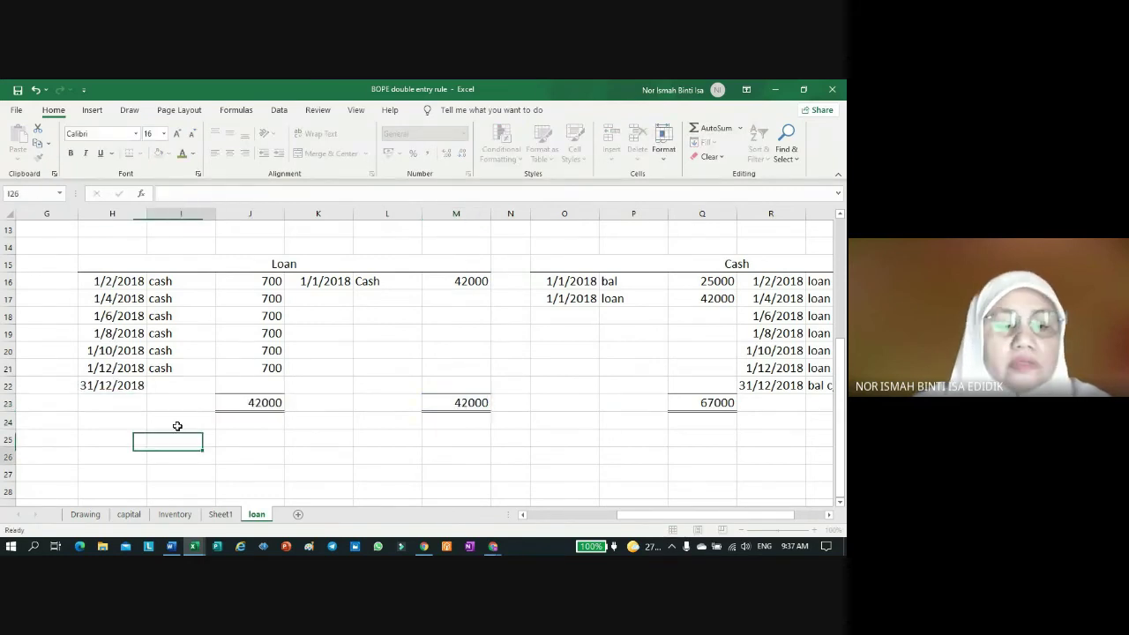
Step: Enter "bal c/d" in I22 as the description of the Loan account's 31/12/2018 entry
{"action": "left_click", "coordinate": [170, 395]}
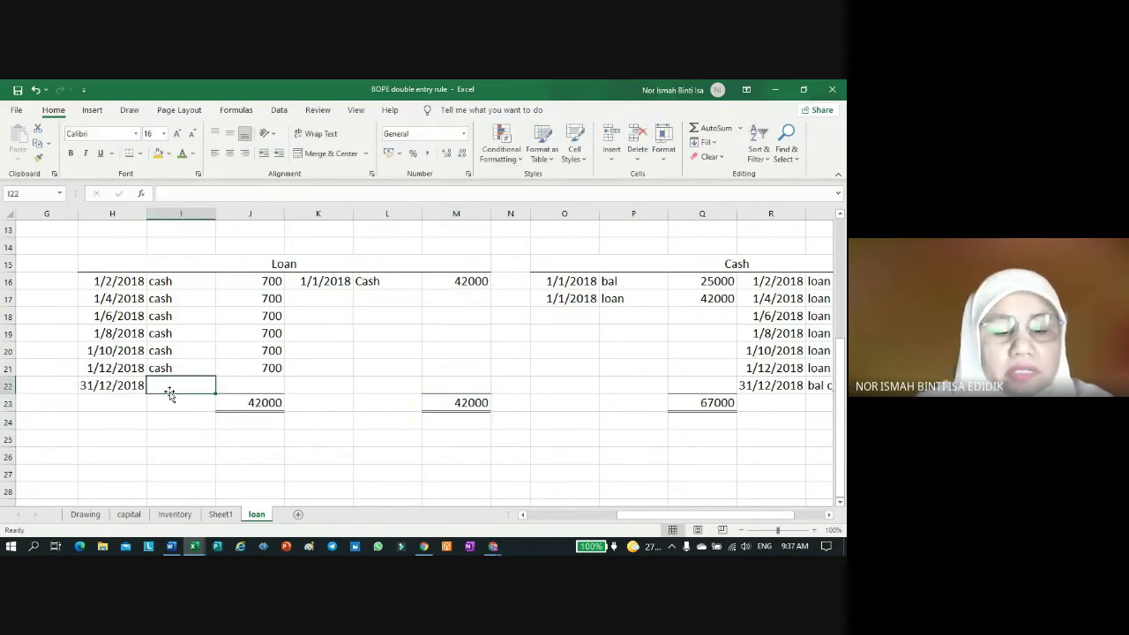
{"action": "type", "text": "bal c/d"}
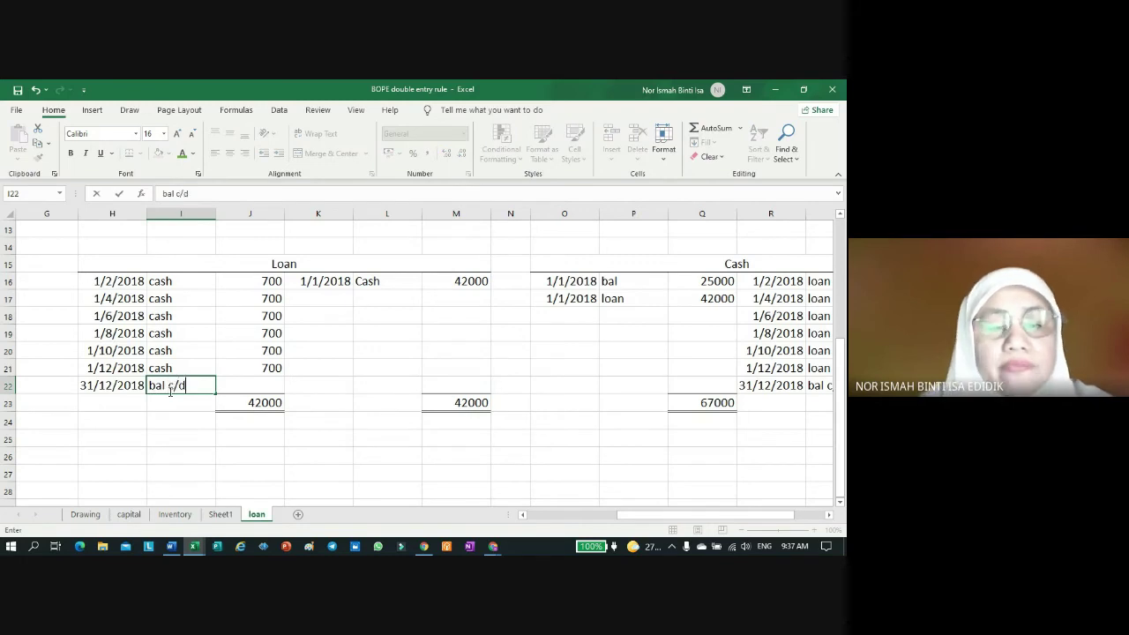
{"action": "left_click", "coordinate": [251, 457]}
{"action": "left_click", "coordinate": [275, 384]}
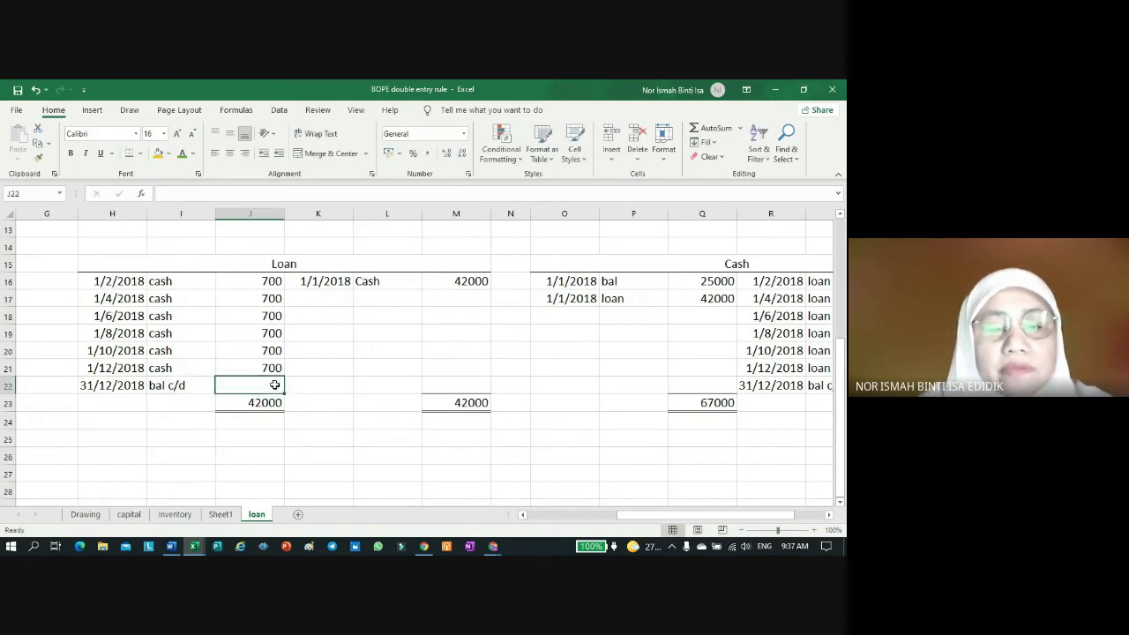
Step: Calculate the Loan account's closing balance in J22 as +J23-(700*6) and make it bold
{"action": "type", "text": "+"}
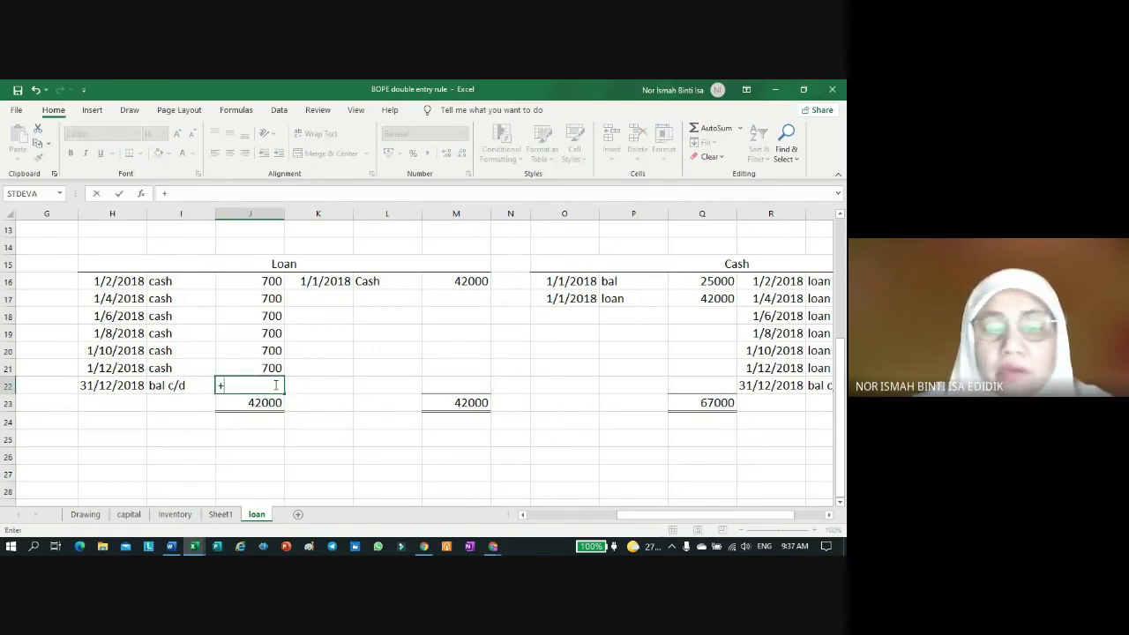
{"action": "left_click", "coordinate": [263, 406]}
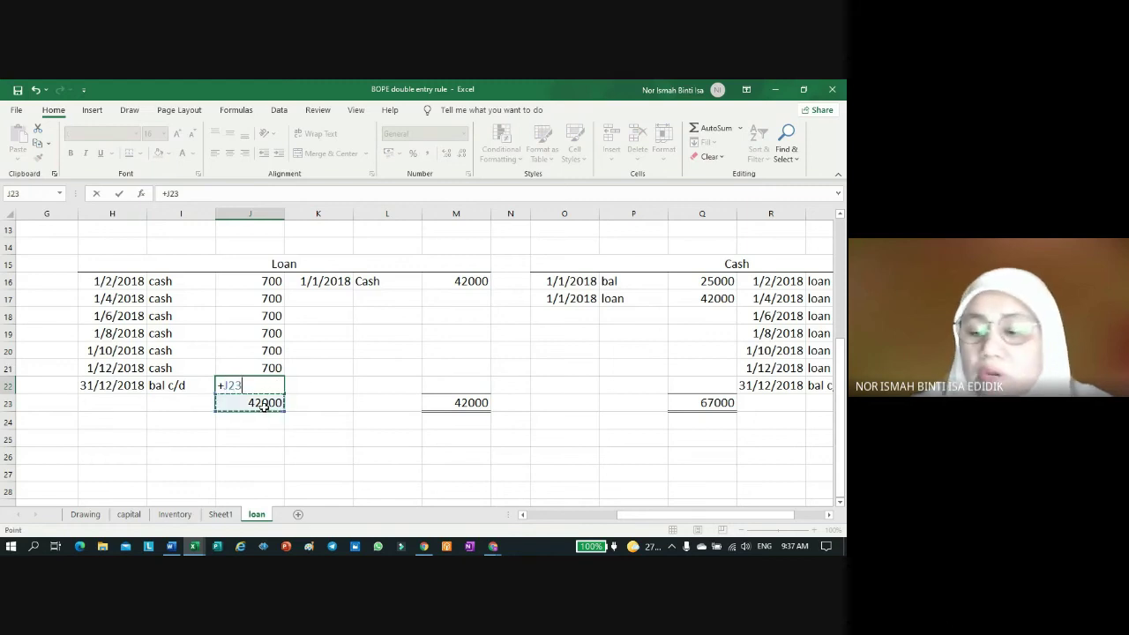
{"action": "type", "text": "-"}
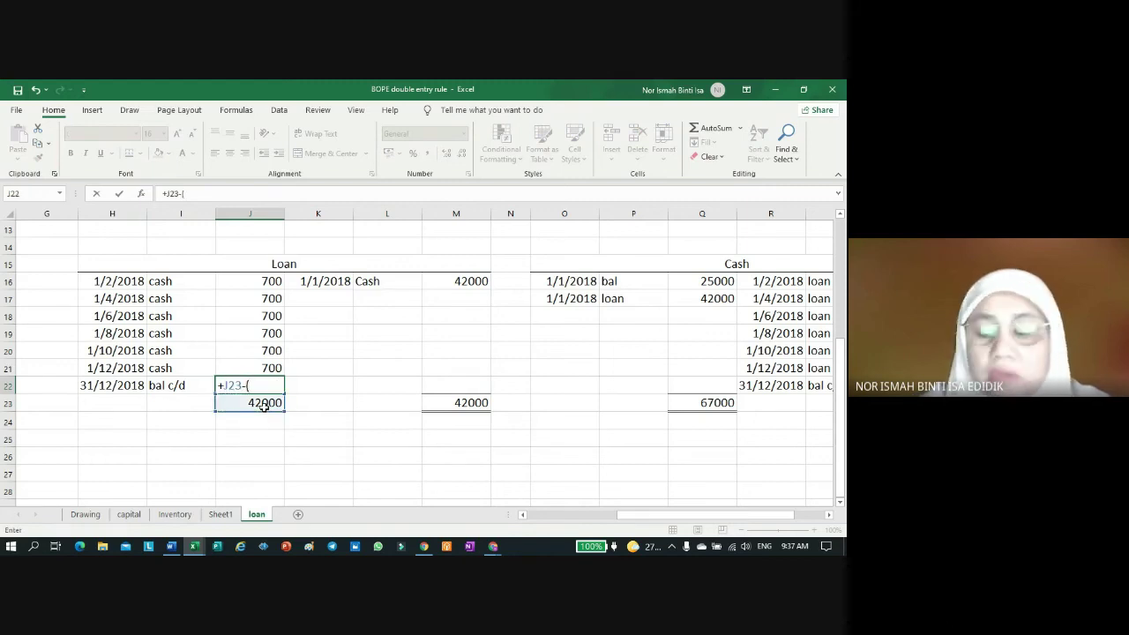
{"action": "type", "text": "(700*"}
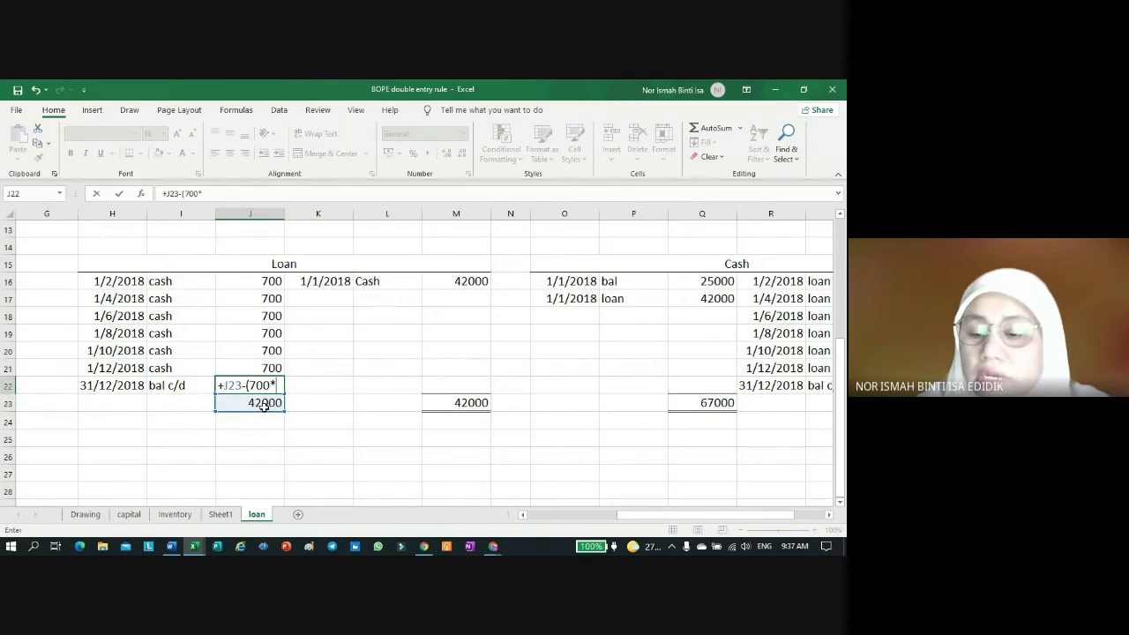
{"action": "type", "text": "6"}
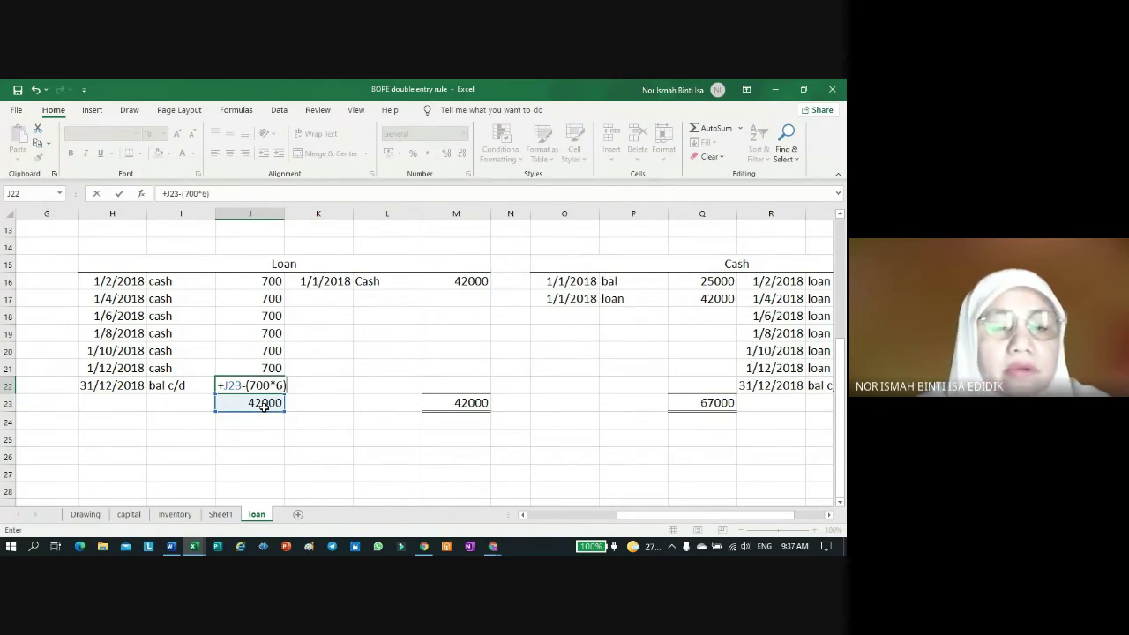
{"action": "key", "text": "Return"}
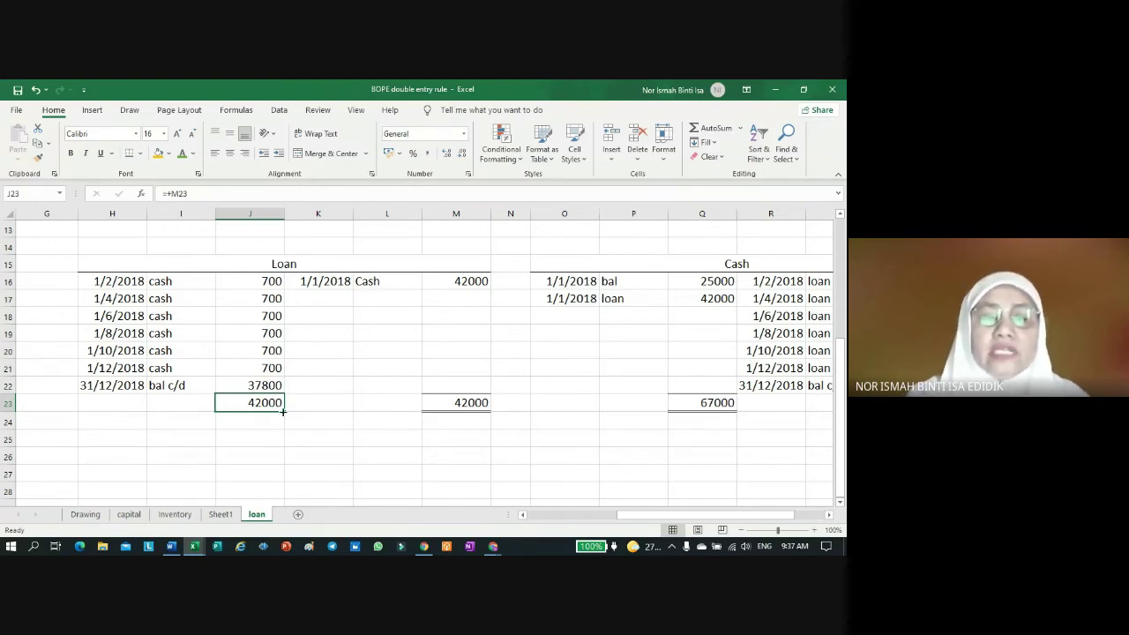
{"action": "left_click", "coordinate": [256, 386]}
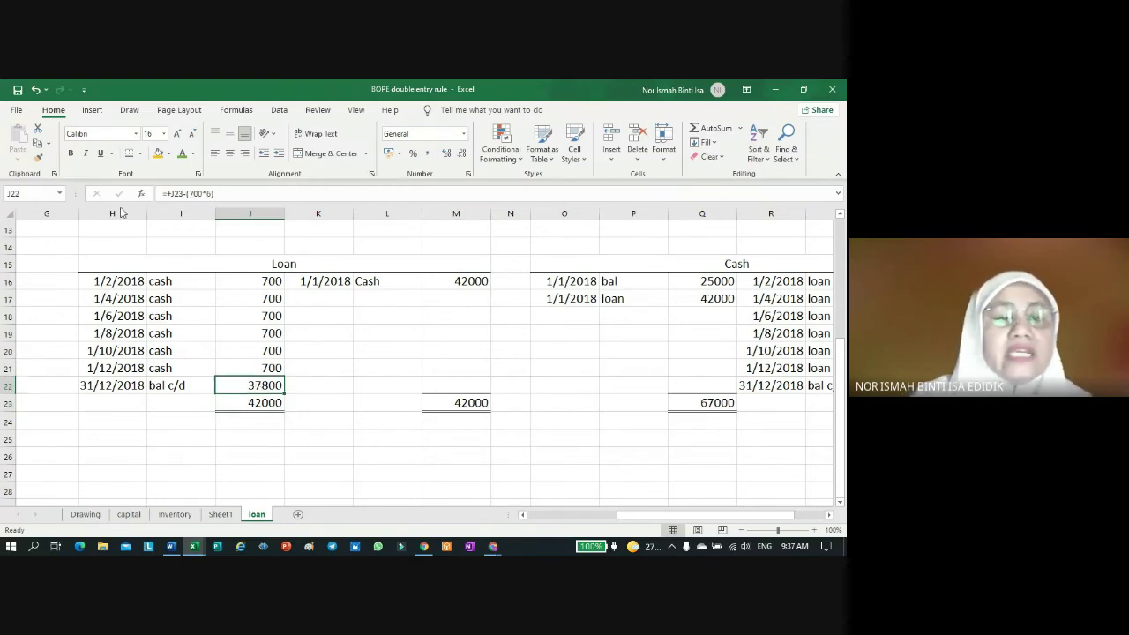
{"action": "left_click", "coordinate": [71, 153]}
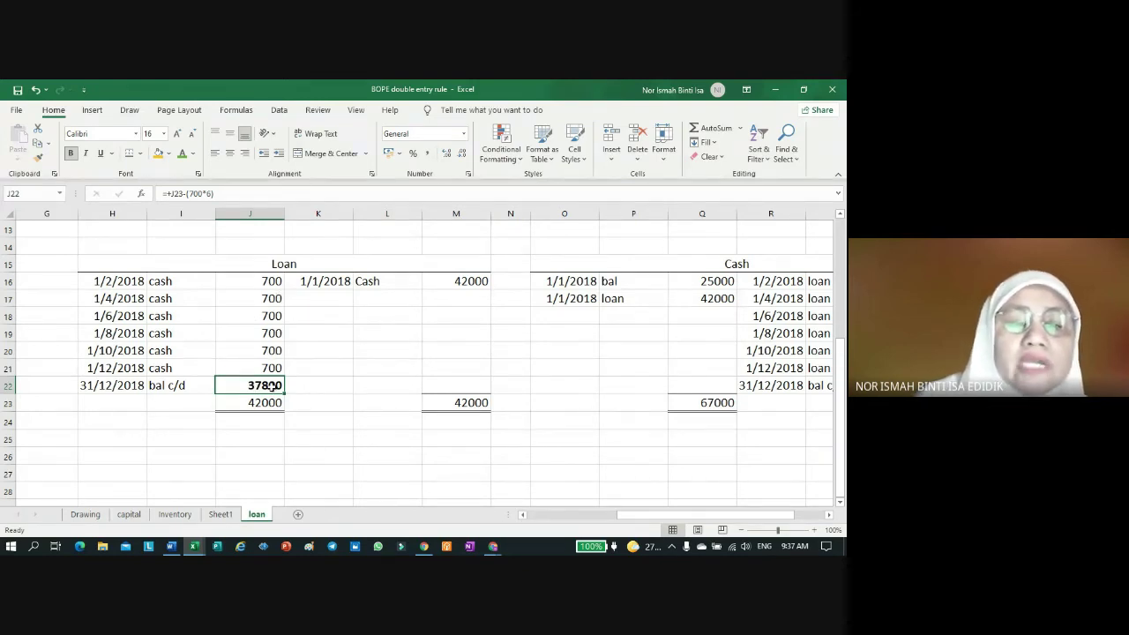
Step: Sum the Loan account's repayments J16:J21 in J26, below the account
{"action": "left_click", "coordinate": [272, 452]}
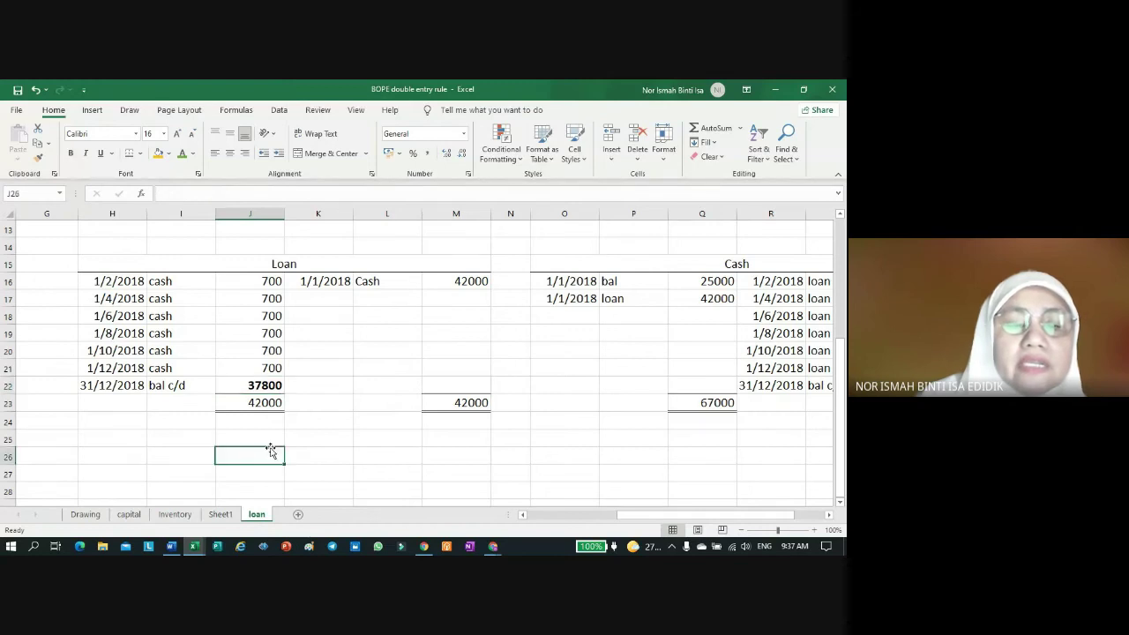
{"action": "left_click", "coordinate": [709, 127]}
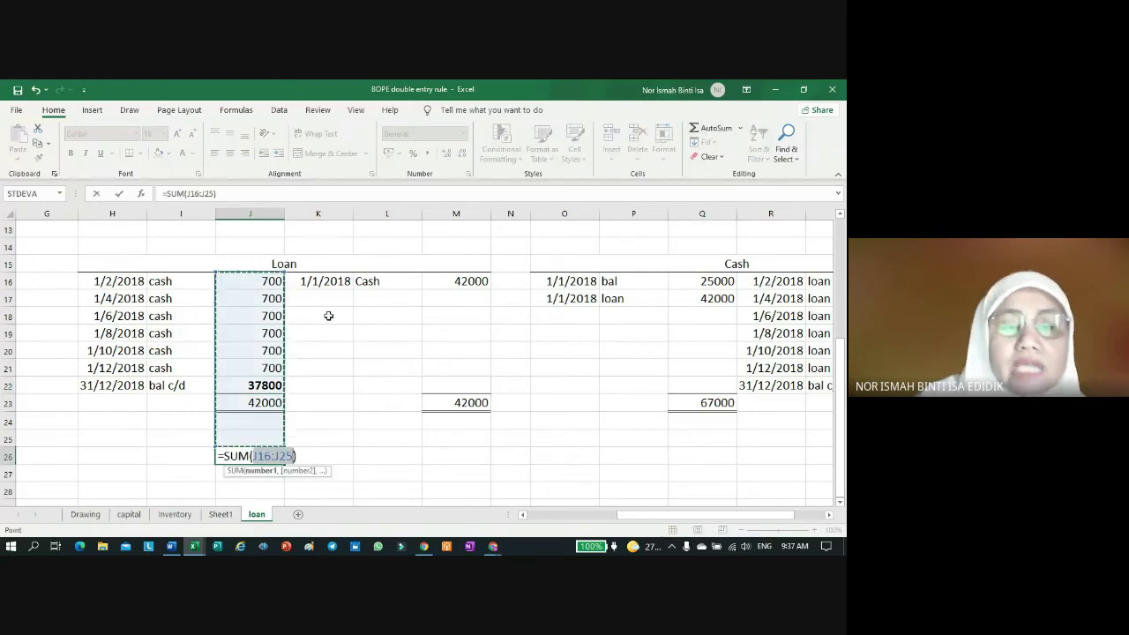
{"action": "left_click_drag", "start_coordinate": [278, 282], "coordinate": [278, 364]}
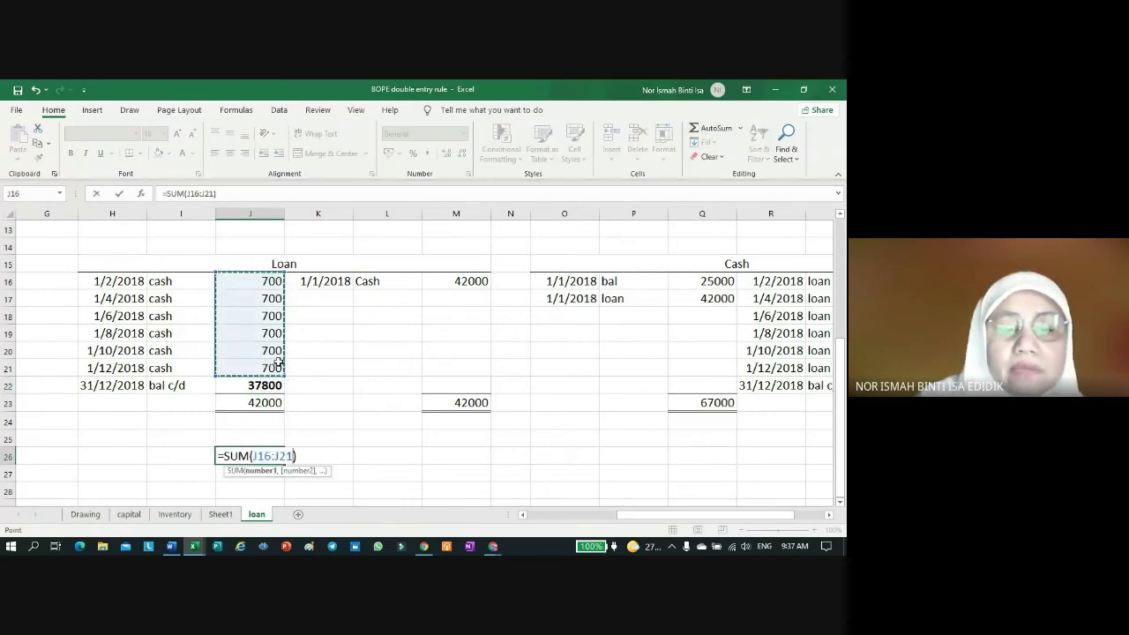
{"action": "key", "text": "Return"}
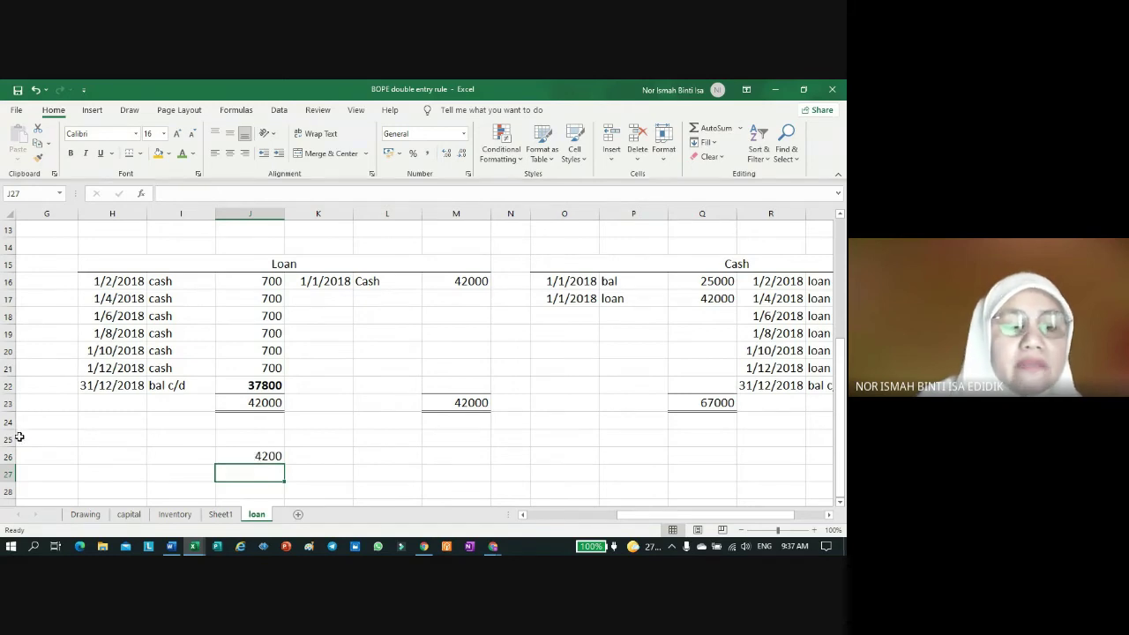
Step: Insert eight blank rows between the Loan account and the repayments sum below it, four above row 25 and four above row 28
{"action": "left_click_drag", "start_coordinate": [9, 438], "coordinate": [9, 494]}
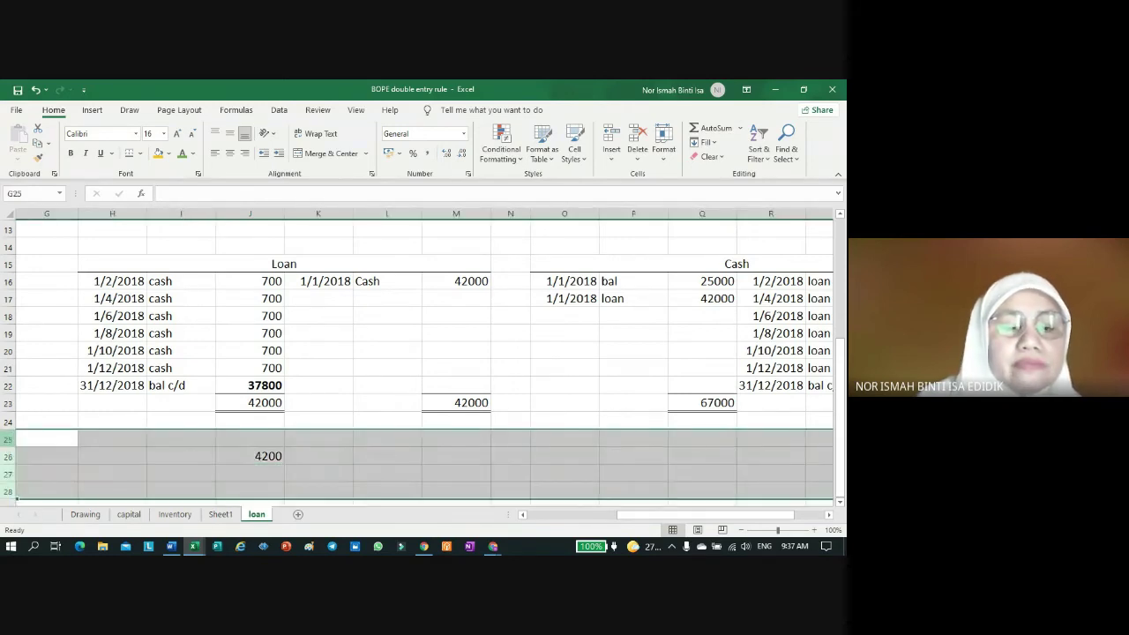
{"action": "right_click", "coordinate": [9, 471]}
{"action": "left_click", "coordinate": [48, 350]}
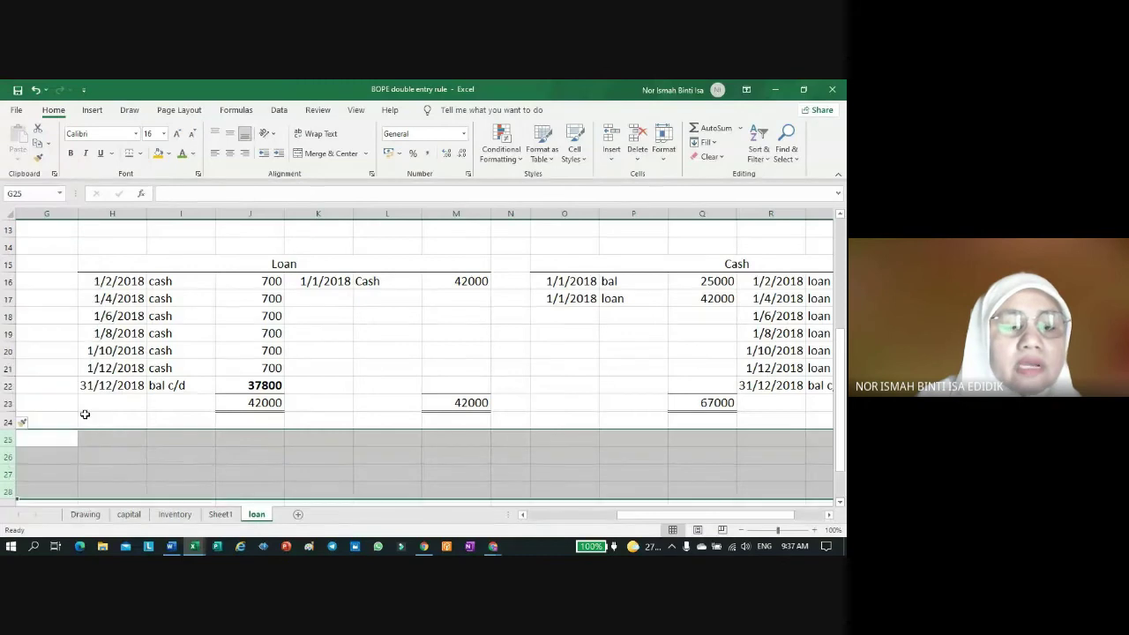
{"action": "left_click", "coordinate": [340, 459]}
{"action": "scroll", "coordinate": [340, 462], "scroll_direction": "down", "scroll_amount": 2}
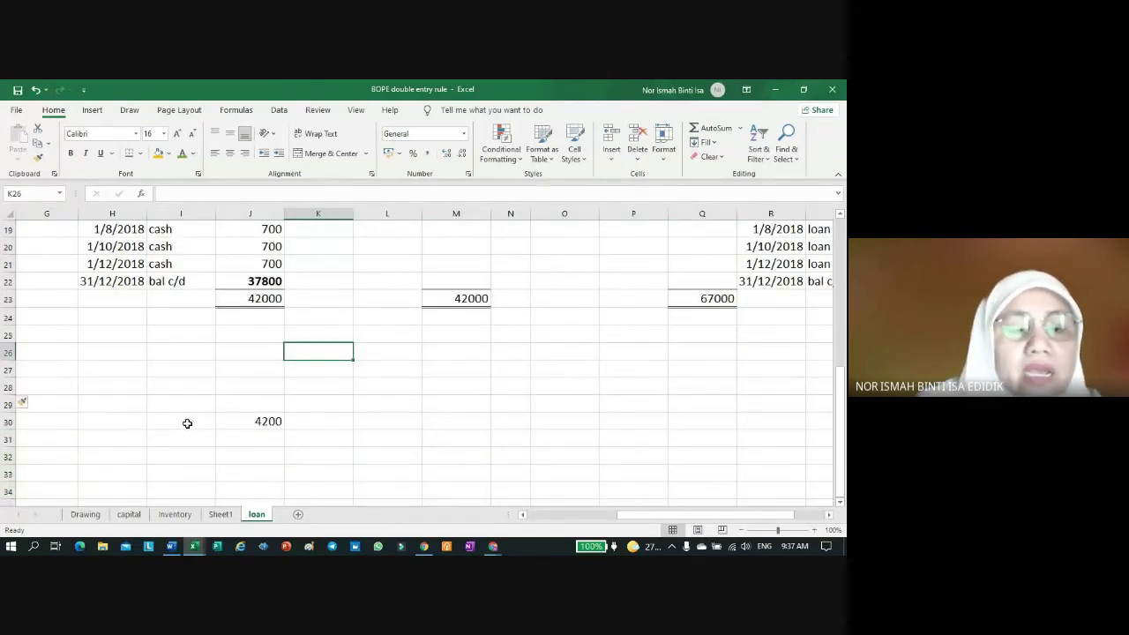
{"action": "left_click_drag", "start_coordinate": [7, 386], "coordinate": [7, 438]}
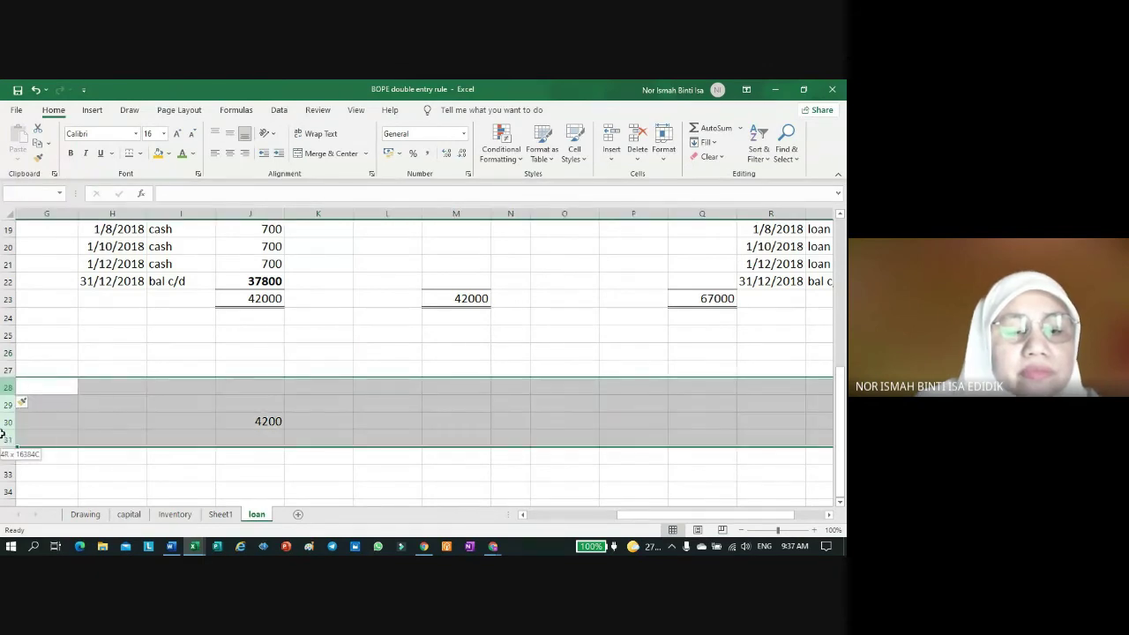
{"action": "right_click", "coordinate": [8, 408]}
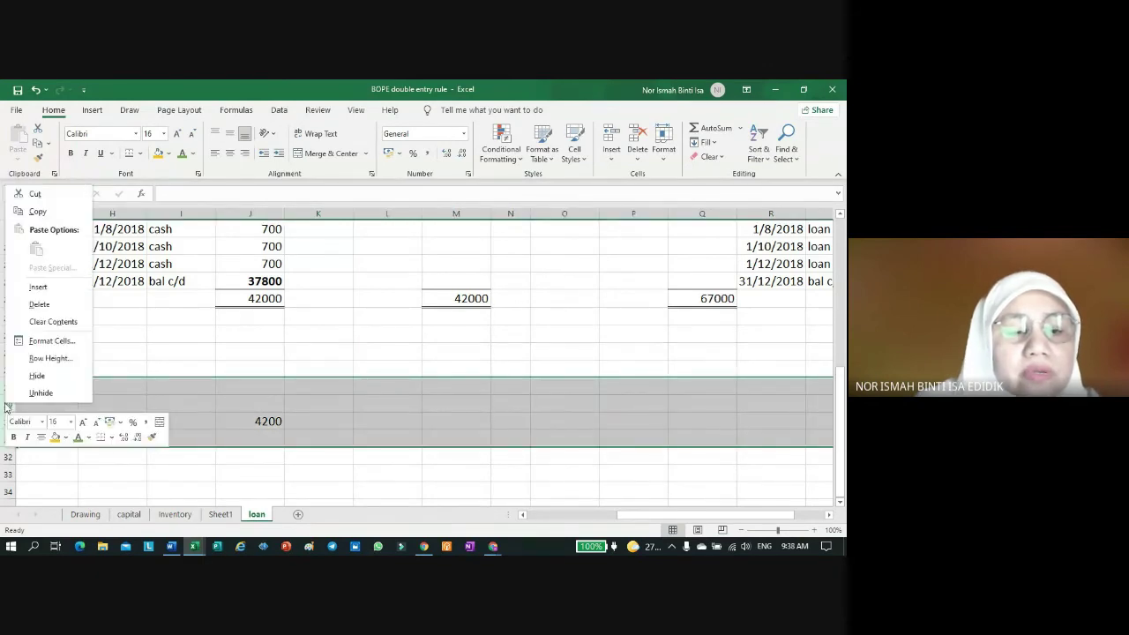
{"action": "left_click", "coordinate": [38, 287]}
{"action": "left_click", "coordinate": [183, 421]}
Step: Label the repayments sum in row 34 with the heading "Current Liabilities" in H33 and "Loan" in H34
{"action": "left_click", "coordinate": [113, 478]}
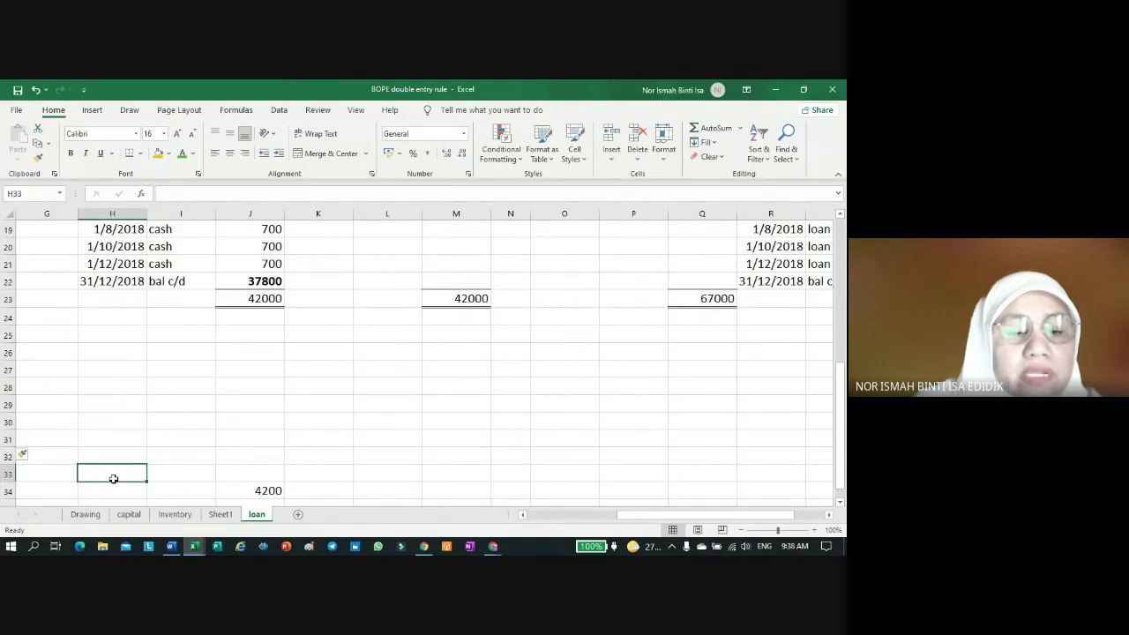
{"action": "type", "text": "c"}
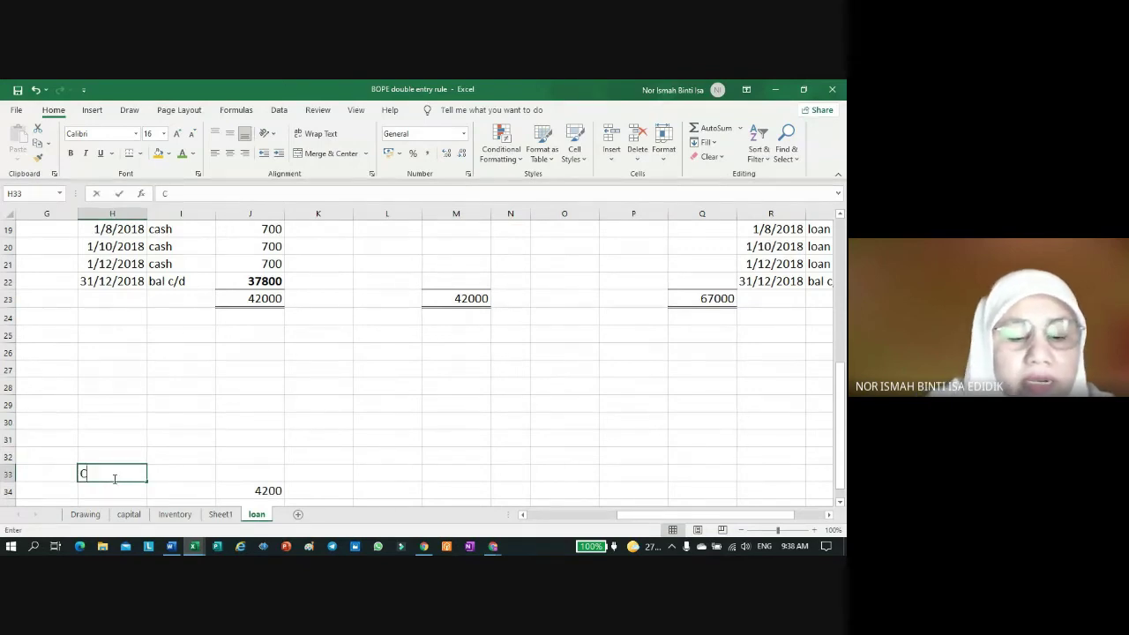
{"action": "type", "text": "urre"}
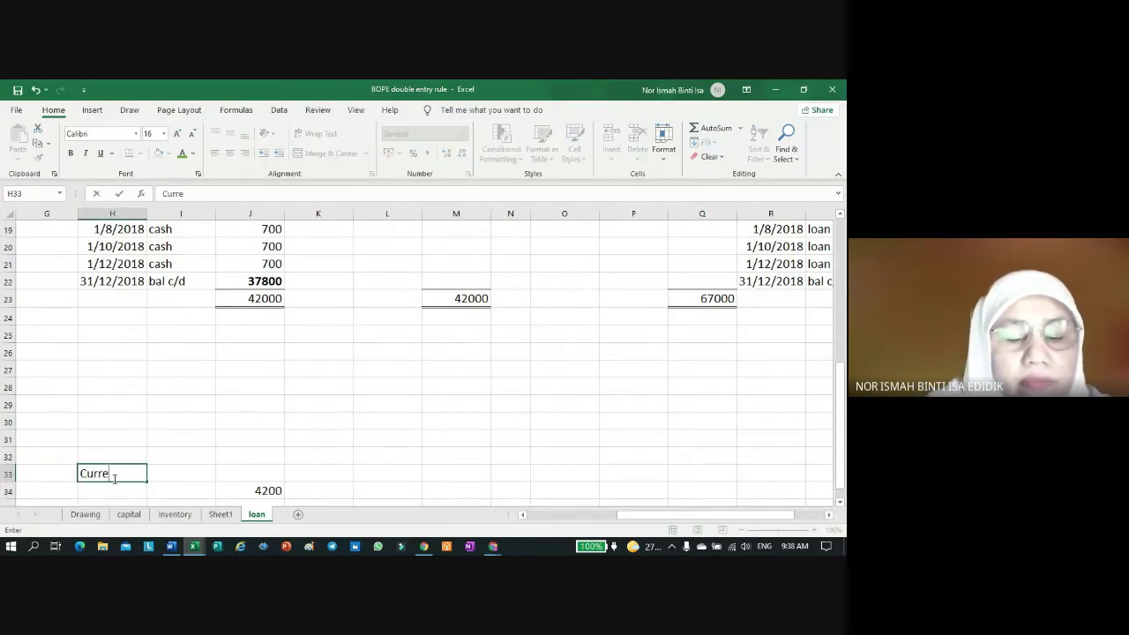
{"action": "type", "text": "nt Li"}
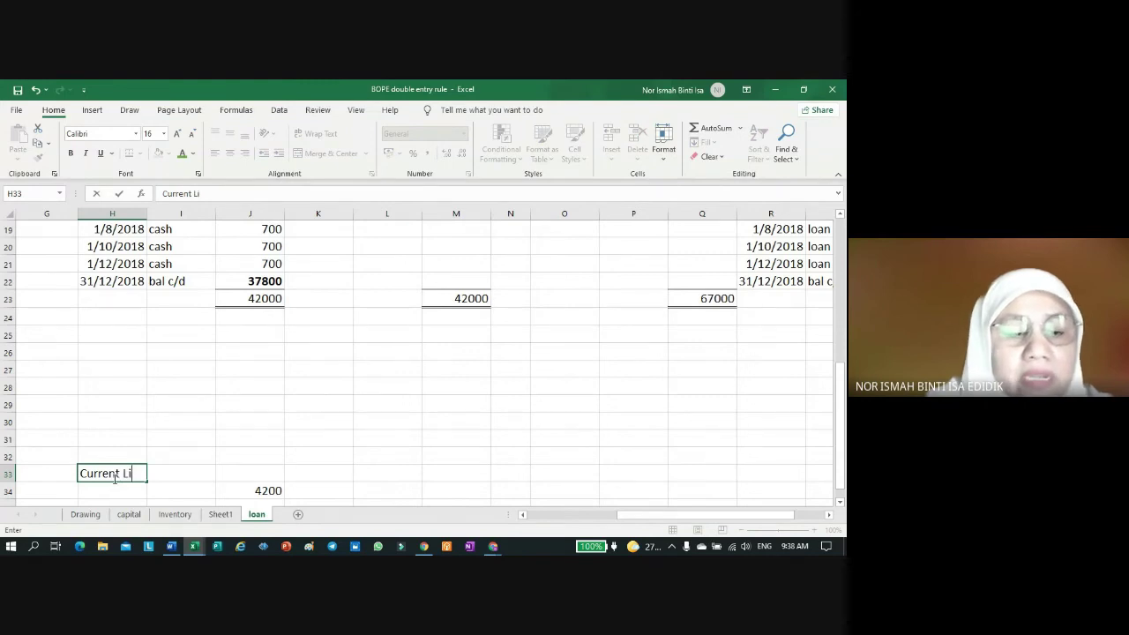
{"action": "type", "text": "abil"}
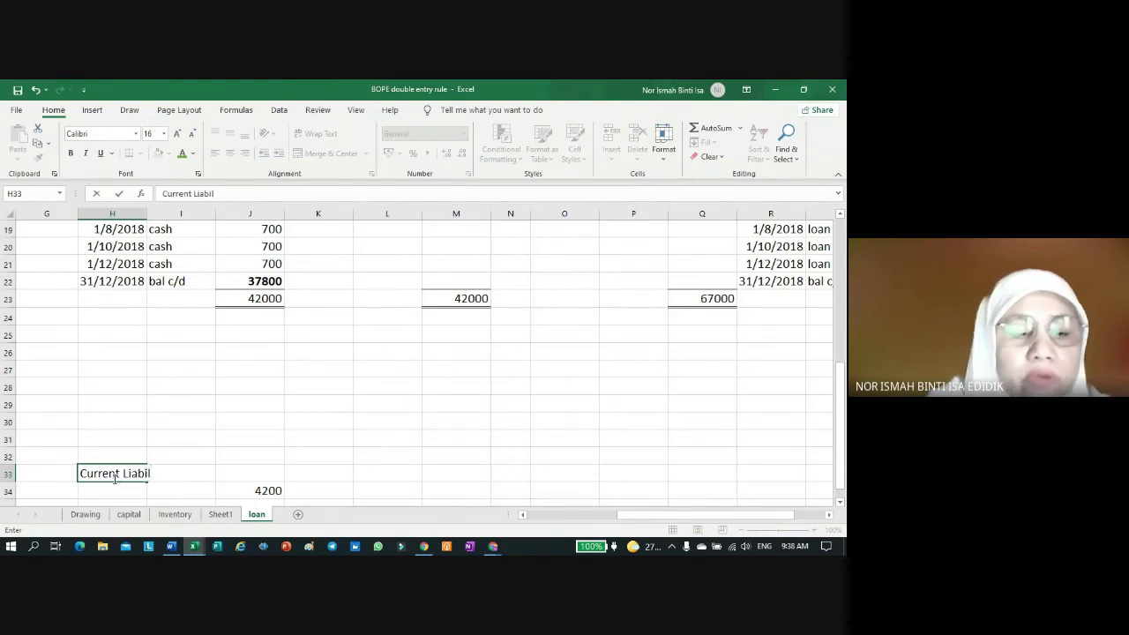
{"action": "type", "text": "ities"}
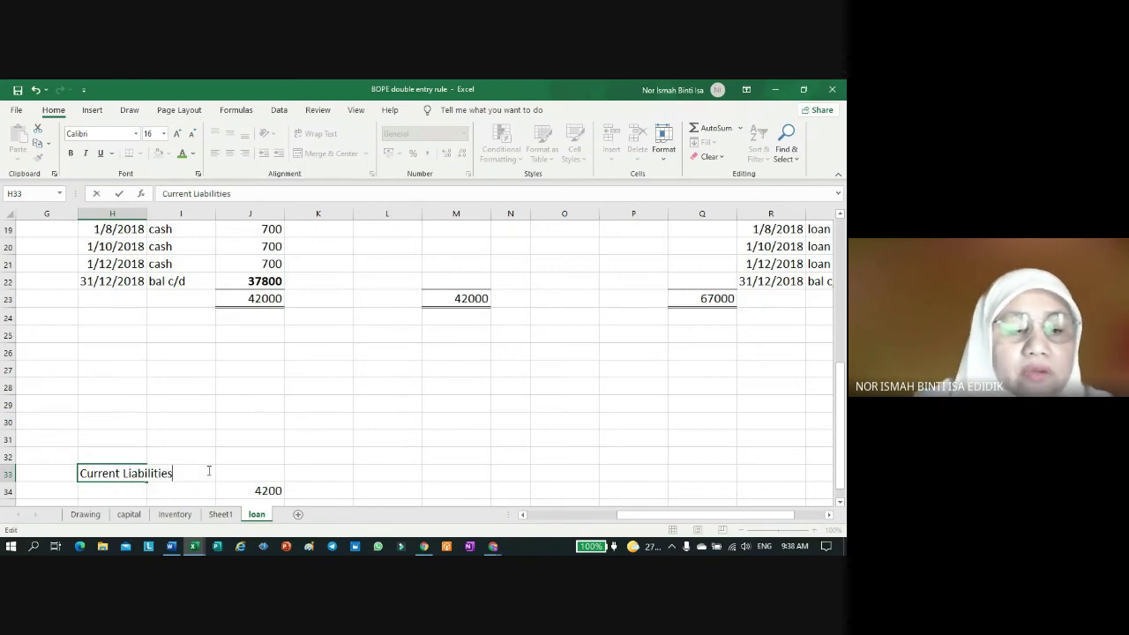
{"action": "left_click", "coordinate": [140, 487]}
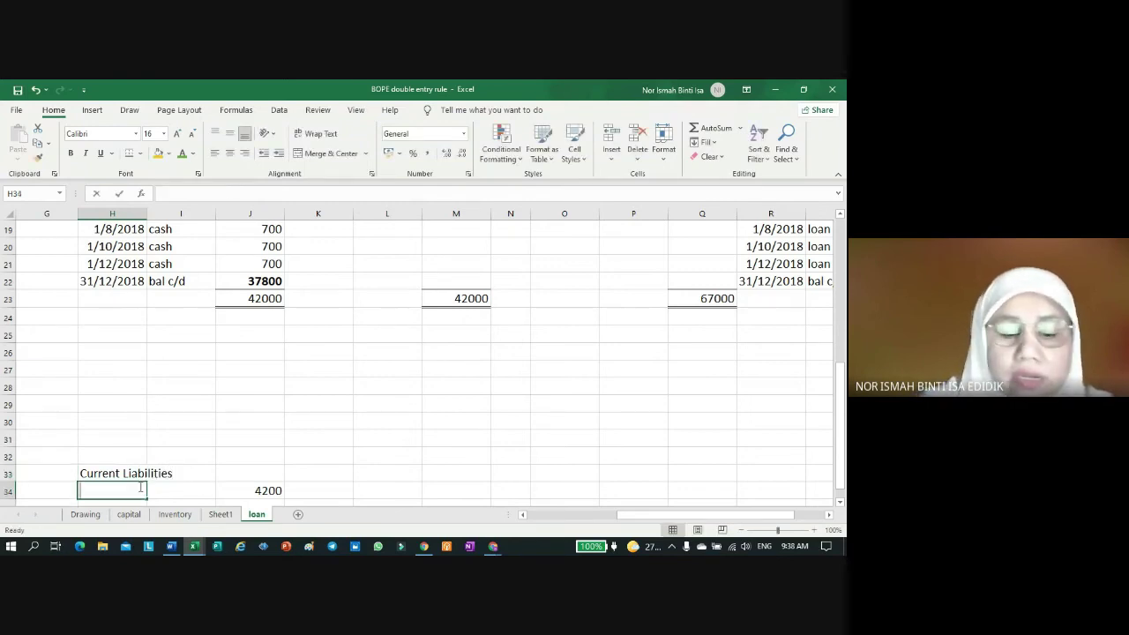
{"action": "type", "text": "Loan"}
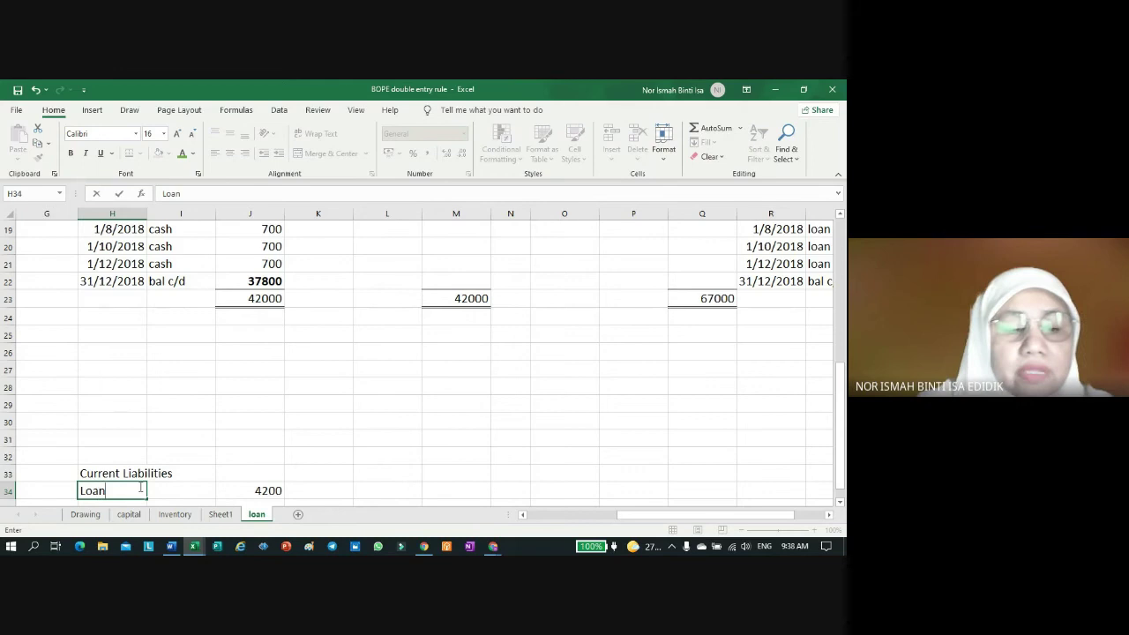
{"action": "left_click", "coordinate": [279, 457]}
Step: Enter the heading "Non Current Liabilities" in H30, above the current liabilities section
{"action": "left_click", "coordinate": [99, 420]}
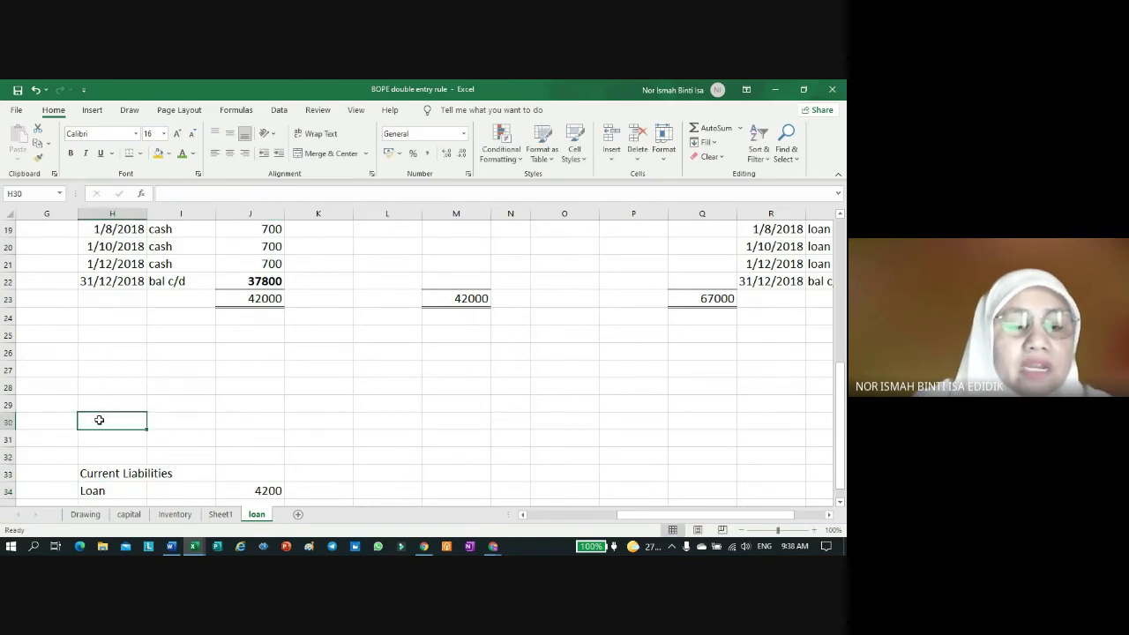
{"action": "type", "text": "N"}
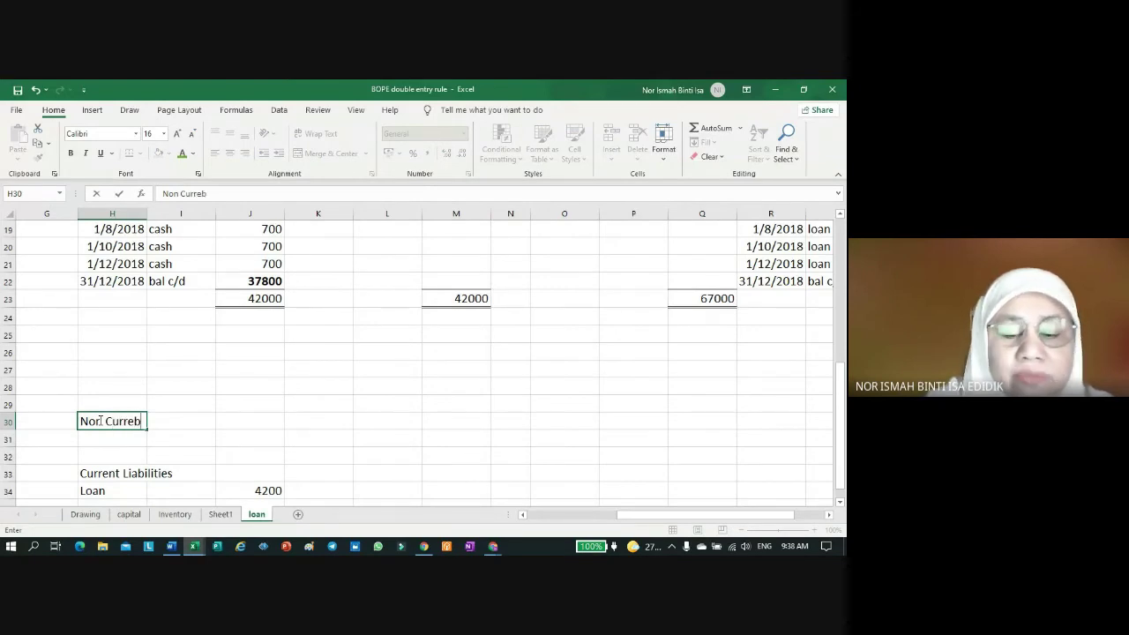
{"action": "type", "text": "on Current Liabilities"}
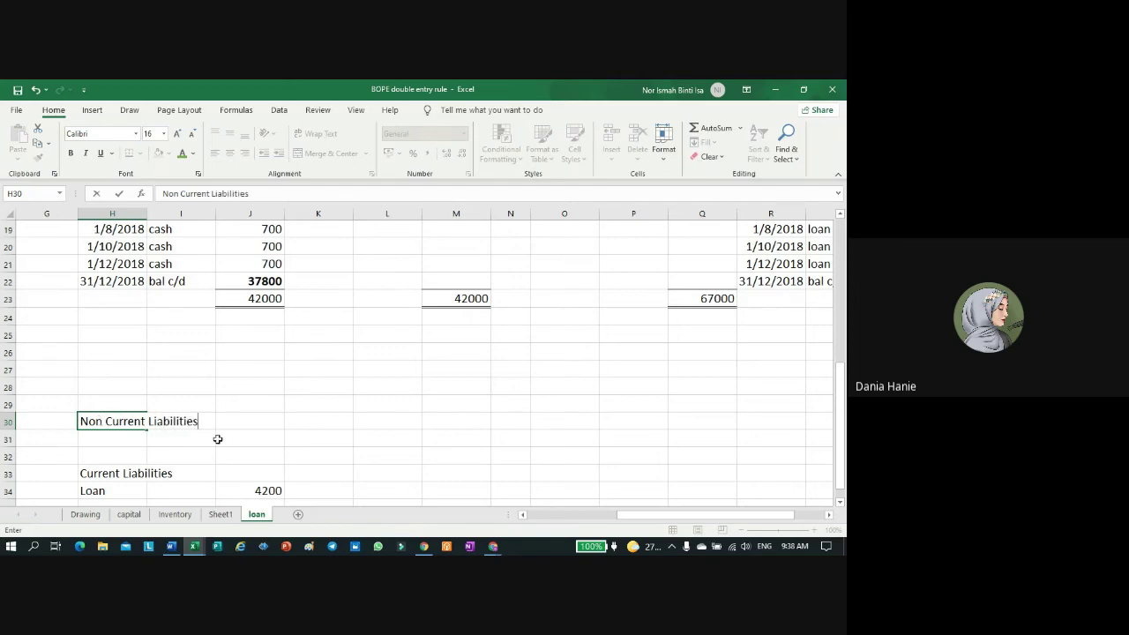
Step: Calculate the non-current portion of the loan in J31 as +J22-J34
{"action": "left_click", "coordinate": [271, 438]}
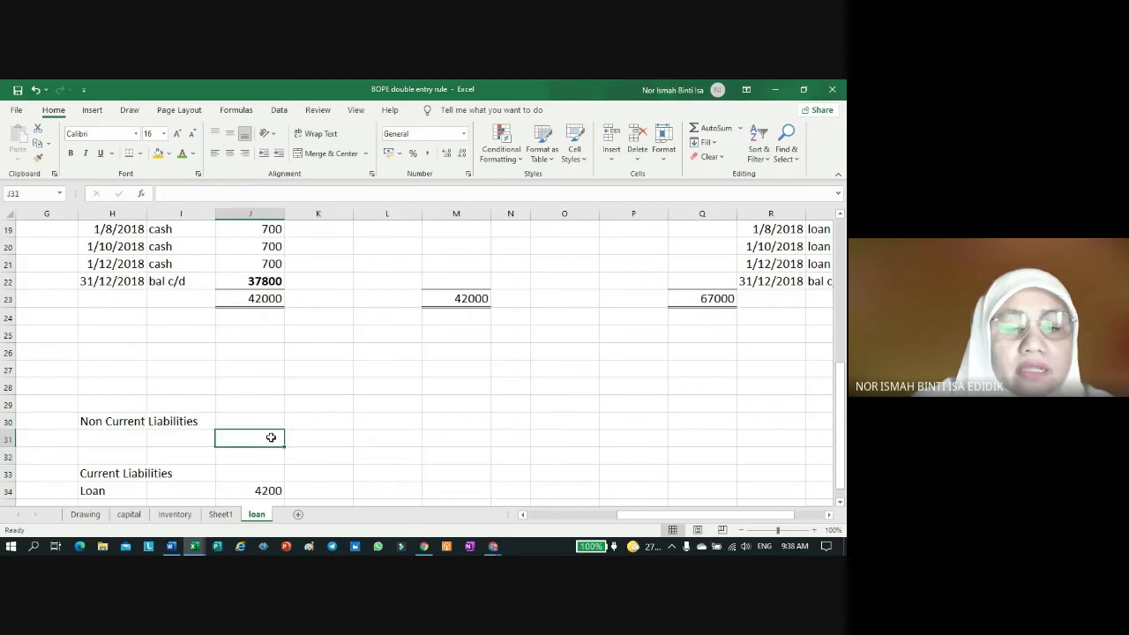
{"action": "type", "text": "+"}
{"action": "left_click", "coordinate": [258, 281]}
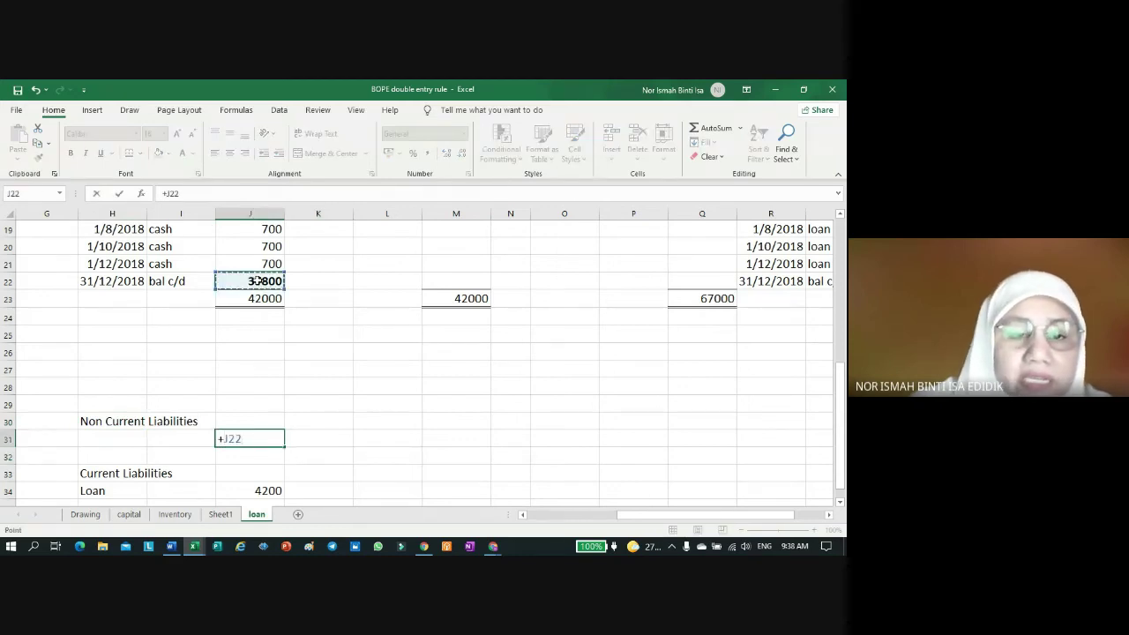
{"action": "type", "text": "-"}
{"action": "scroll", "coordinate": [290, 433], "scroll_direction": "down", "scroll_amount": 1}
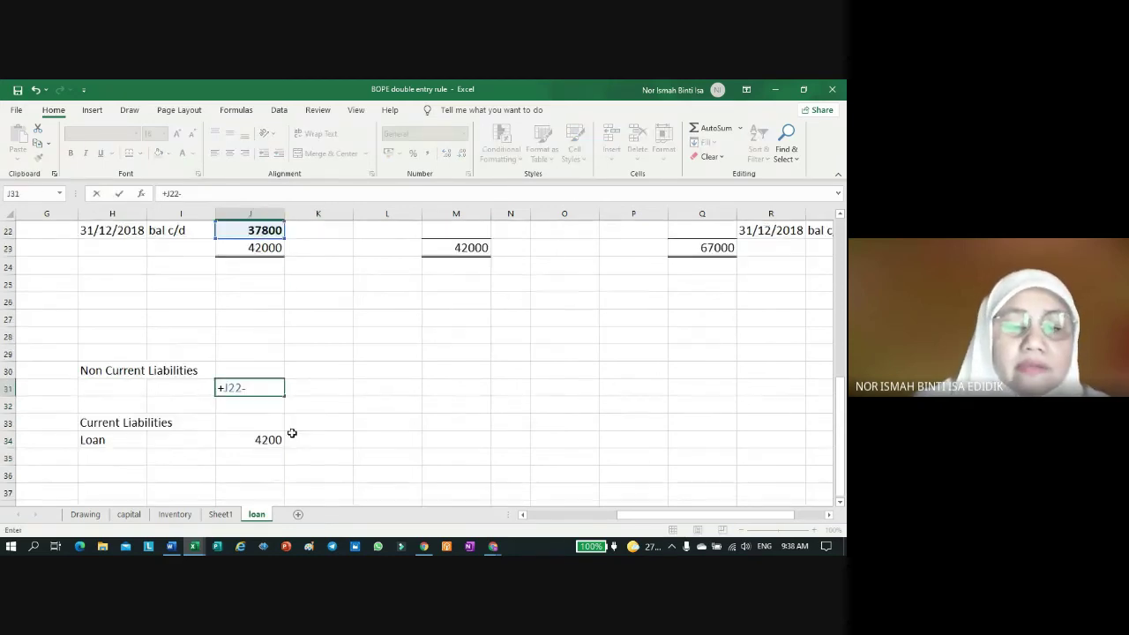
{"action": "left_click", "coordinate": [273, 439]}
{"action": "key", "text": "Return"}
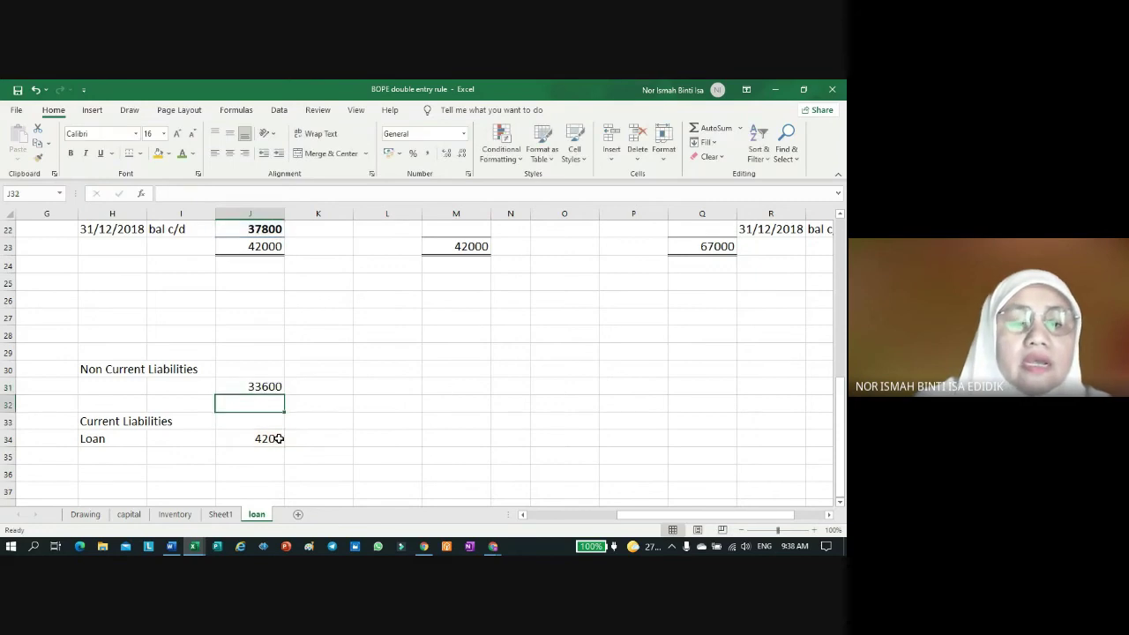
Step: Enter "Loan" in H31 as the description of the non-current liability amount
{"action": "left_click", "coordinate": [116, 389]}
{"action": "type", "text": "Loa"}
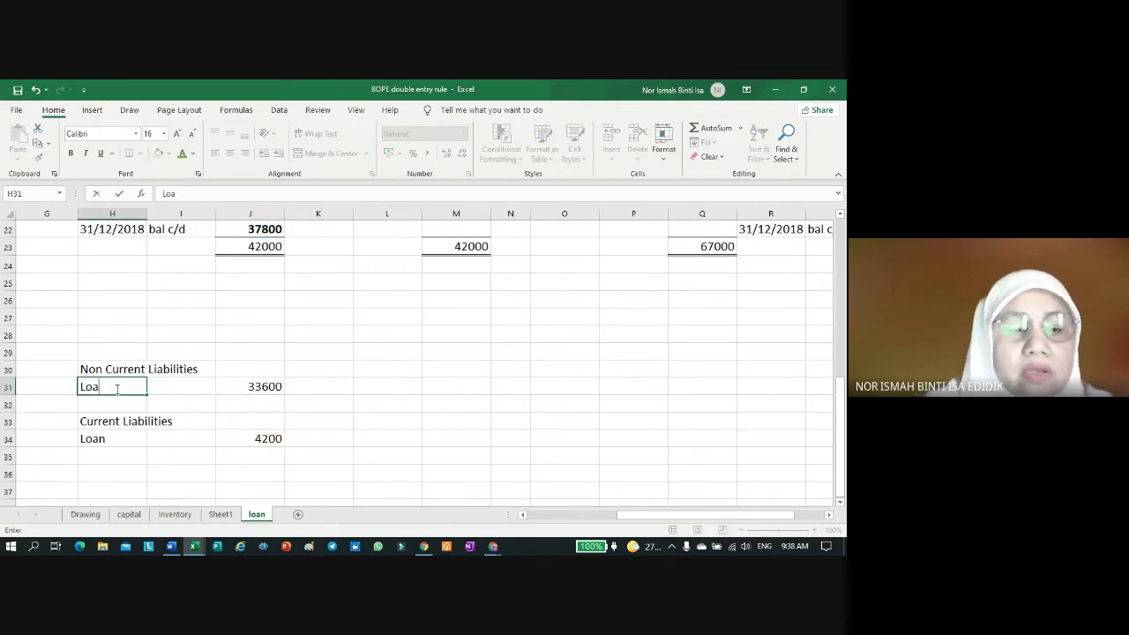
{"action": "type", "text": "n"}
{"action": "left_click", "coordinate": [335, 421]}
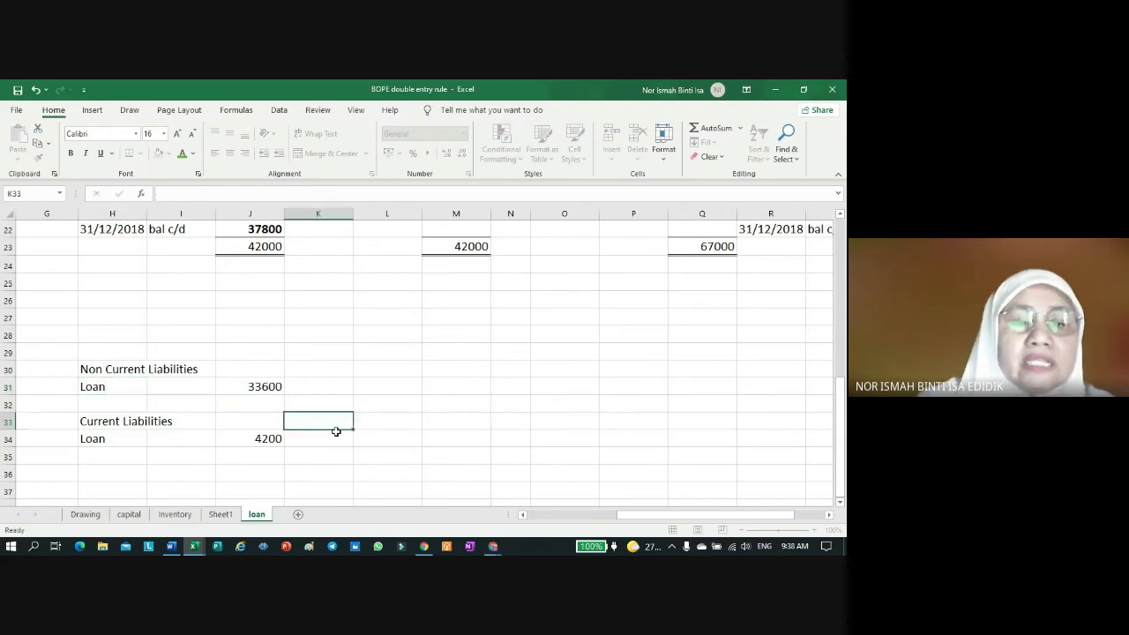
Step: Sum J31:J34 in J36 to check the loan split against the Loan account's closing balance
{"action": "scroll", "coordinate": [320, 259], "scroll_direction": "up", "scroll_amount": 2}
{"action": "scroll", "coordinate": [290, 384], "scroll_direction": "up", "scroll_amount": 3}
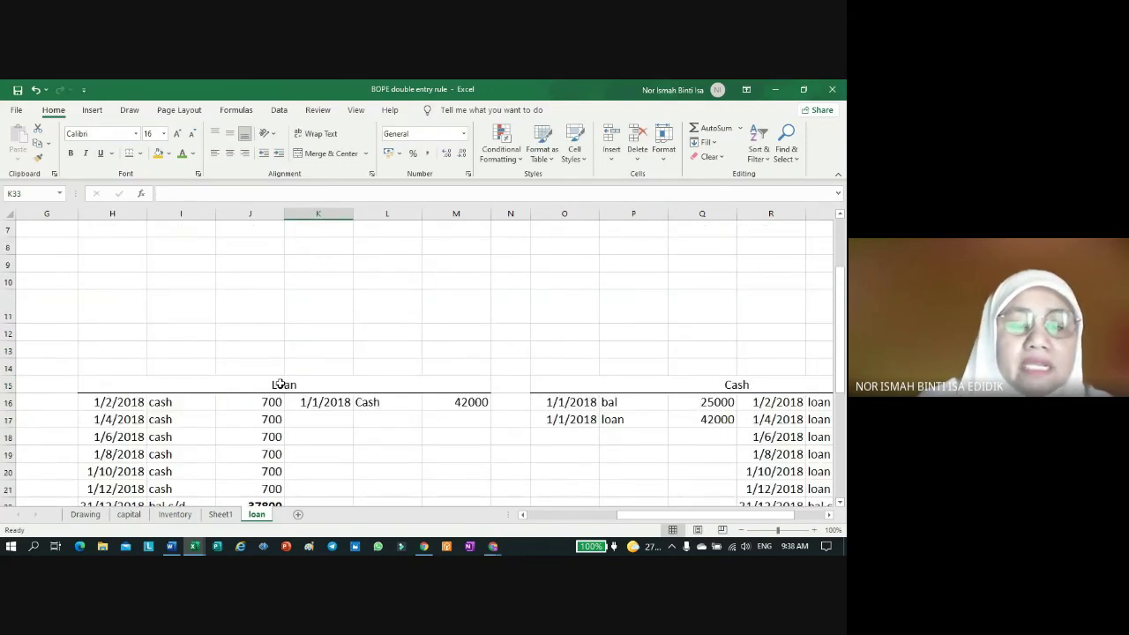
{"action": "scroll", "coordinate": [287, 370], "scroll_direction": "down", "scroll_amount": 2}
{"action": "scroll", "coordinate": [312, 320], "scroll_direction": "down", "scroll_amount": 2}
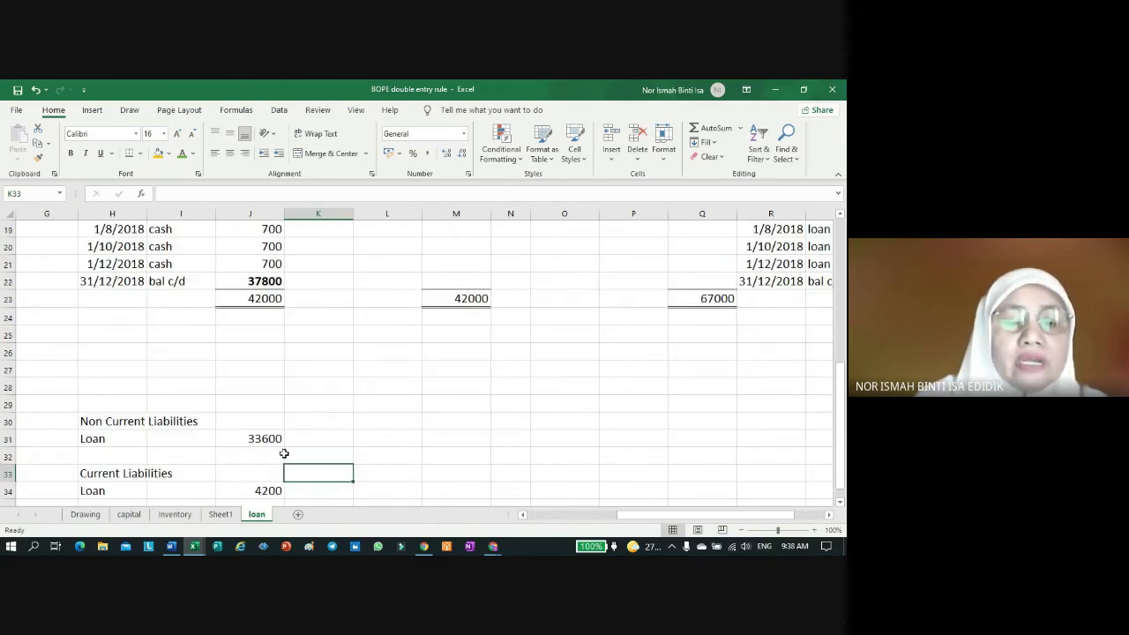
{"action": "scroll", "coordinate": [319, 484], "scroll_direction": "down", "scroll_amount": 2}
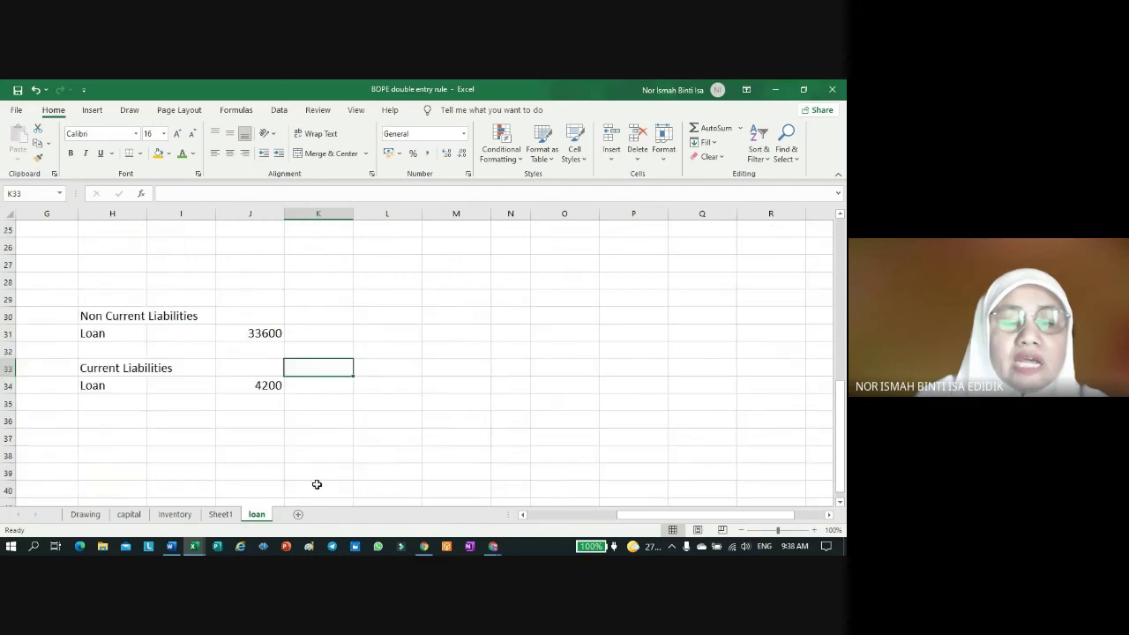
{"action": "left_click", "coordinate": [265, 421]}
{"action": "left_click", "coordinate": [710, 128]}
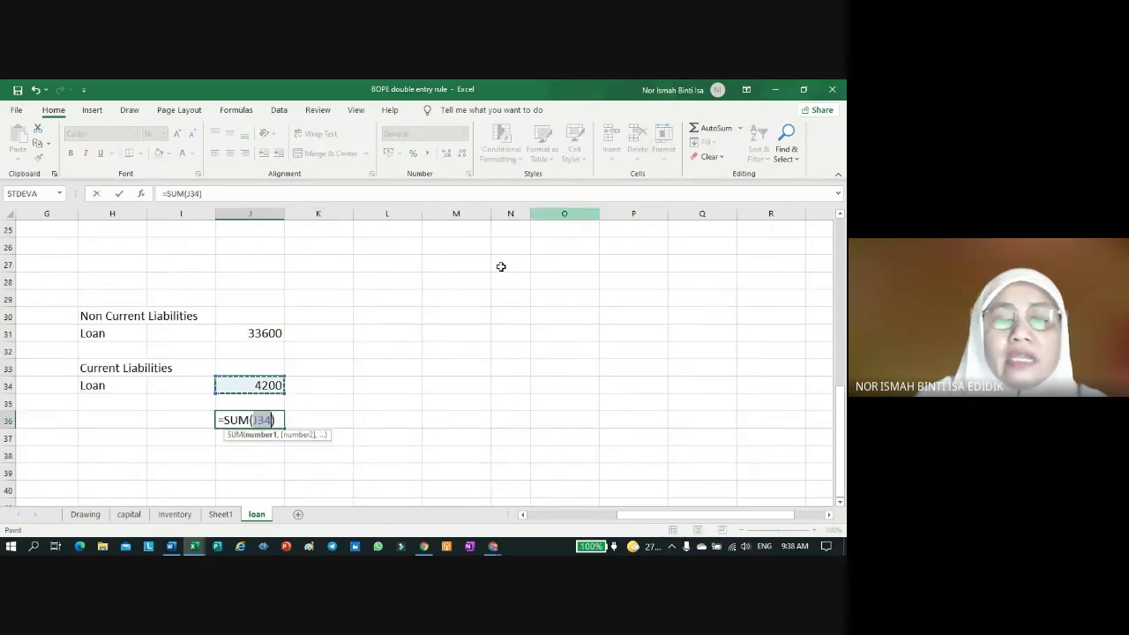
{"action": "left_click_drag", "start_coordinate": [253, 333], "coordinate": [270, 379]}
{"action": "key", "text": "Return"}
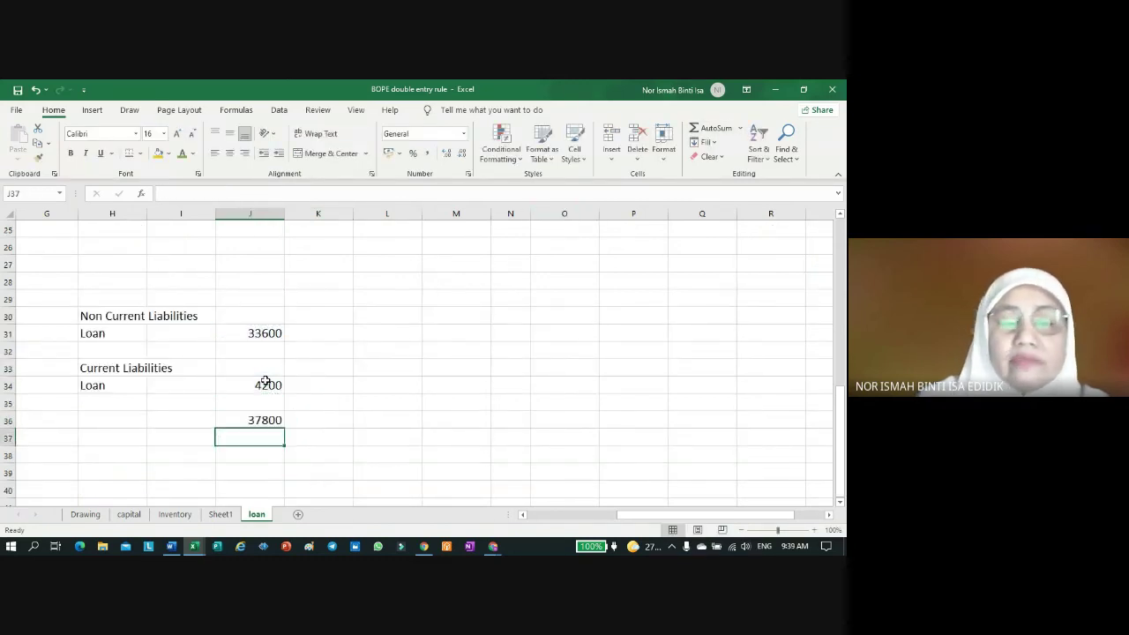
Step: Compare with the Loan account above and clear the check total from J36
{"action": "scroll", "coordinate": [265, 380], "scroll_direction": "up", "scroll_amount": 4}
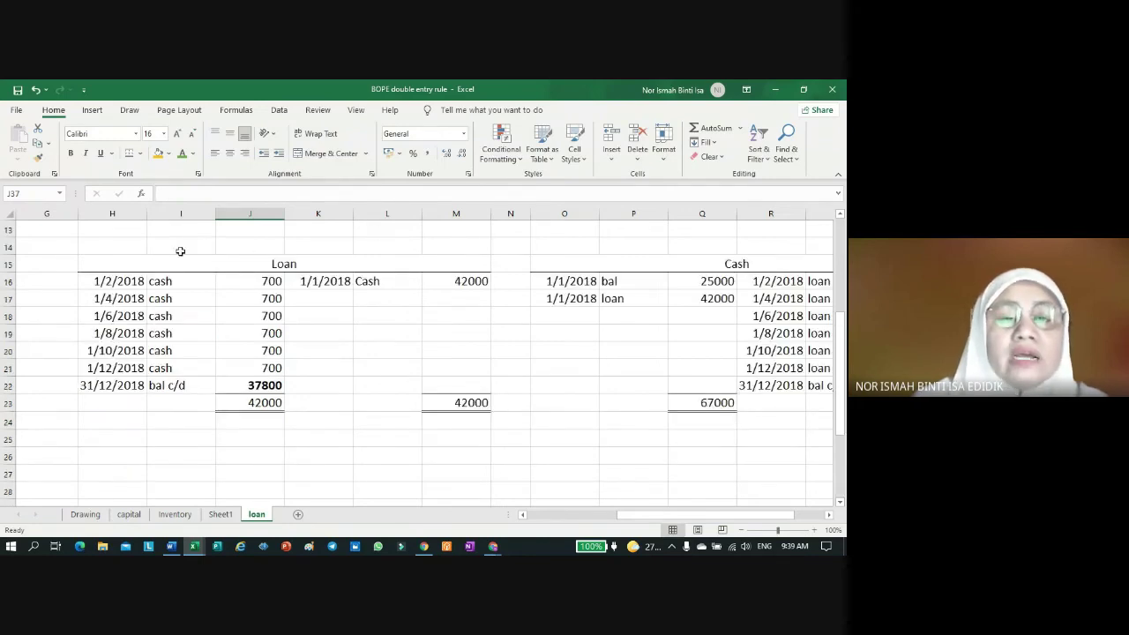
{"action": "scroll", "coordinate": [406, 414], "scroll_direction": "down", "scroll_amount": 5}
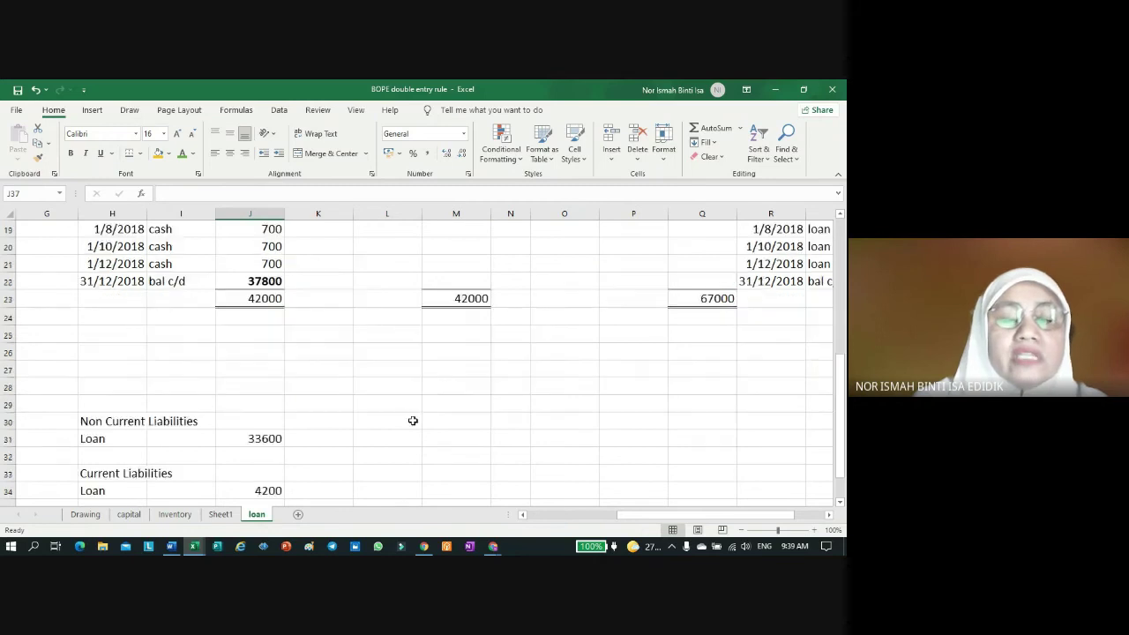
{"action": "left_click", "coordinate": [248, 368]}
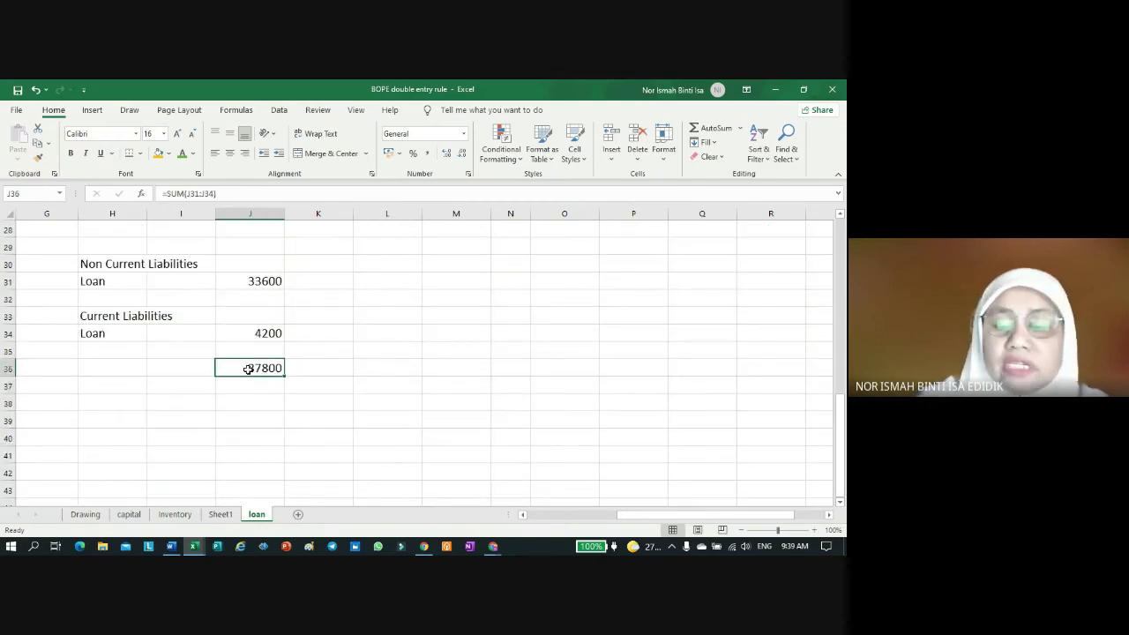
{"action": "key", "text": "Delete"}
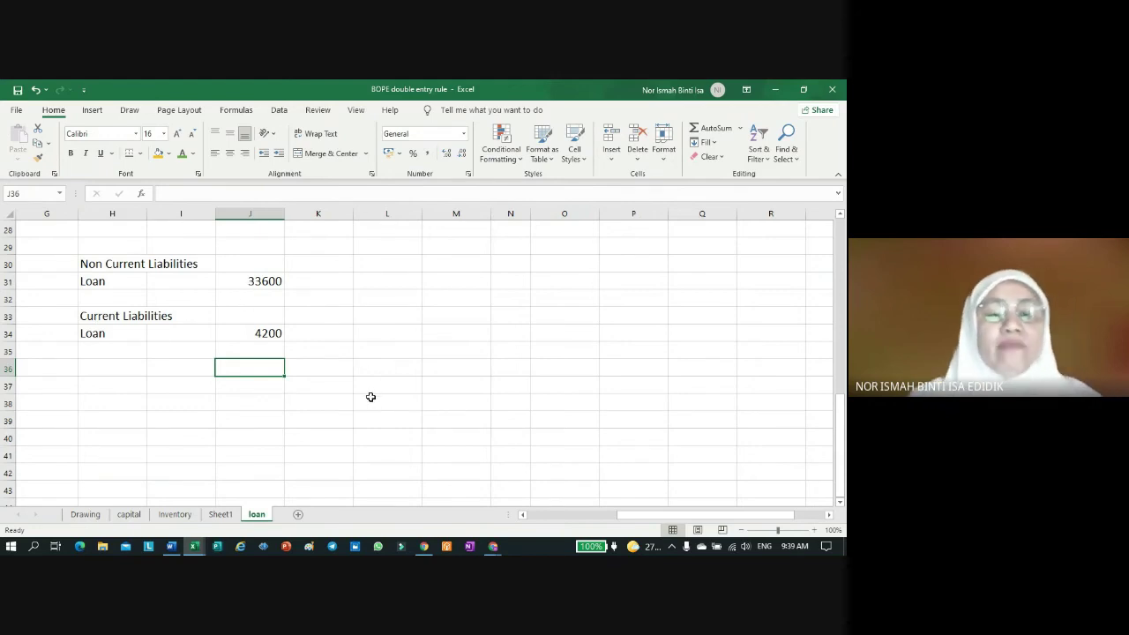
{"action": "scroll", "coordinate": [370, 396], "scroll_direction": "up", "scroll_amount": 2}
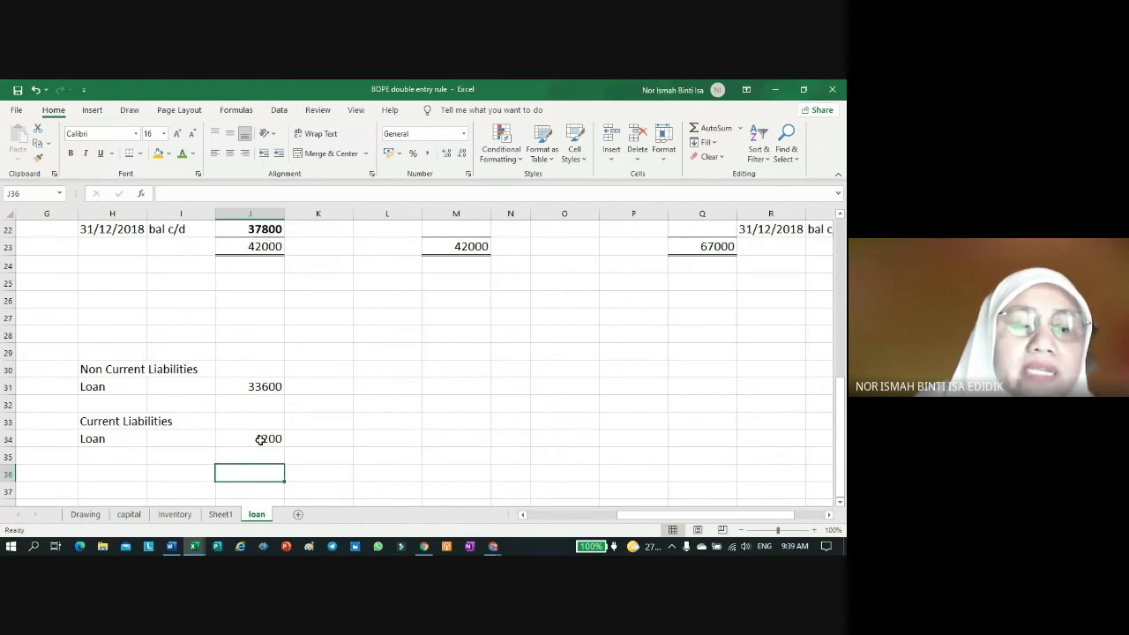
{"action": "scroll", "coordinate": [153, 295], "scroll_direction": "up", "scroll_amount": 1}
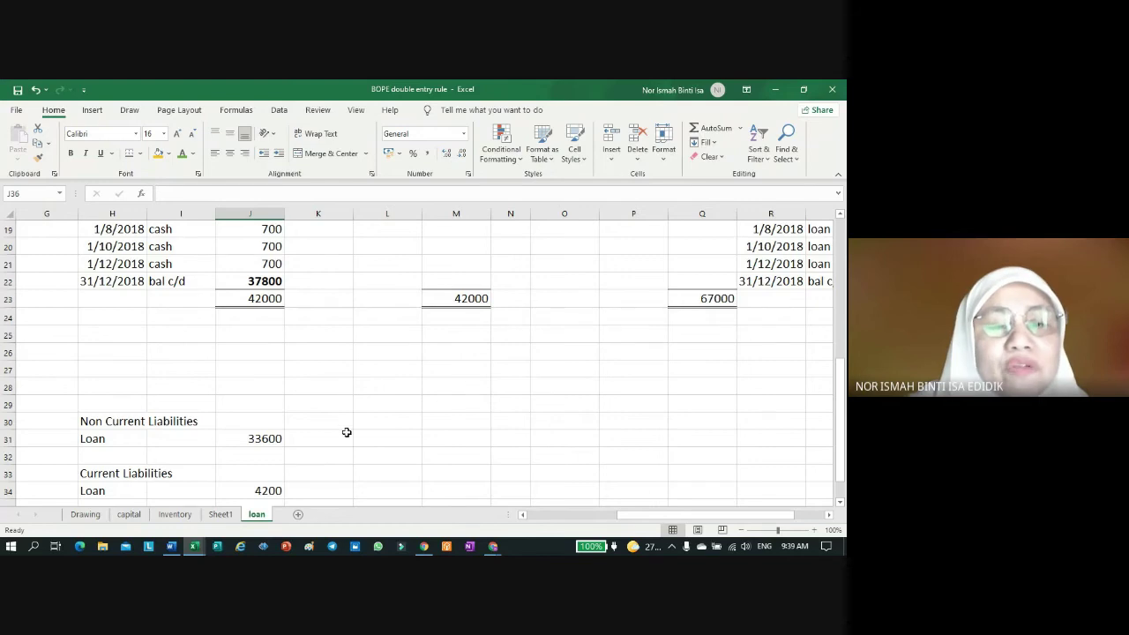
{"action": "left_click", "coordinate": [362, 404]}
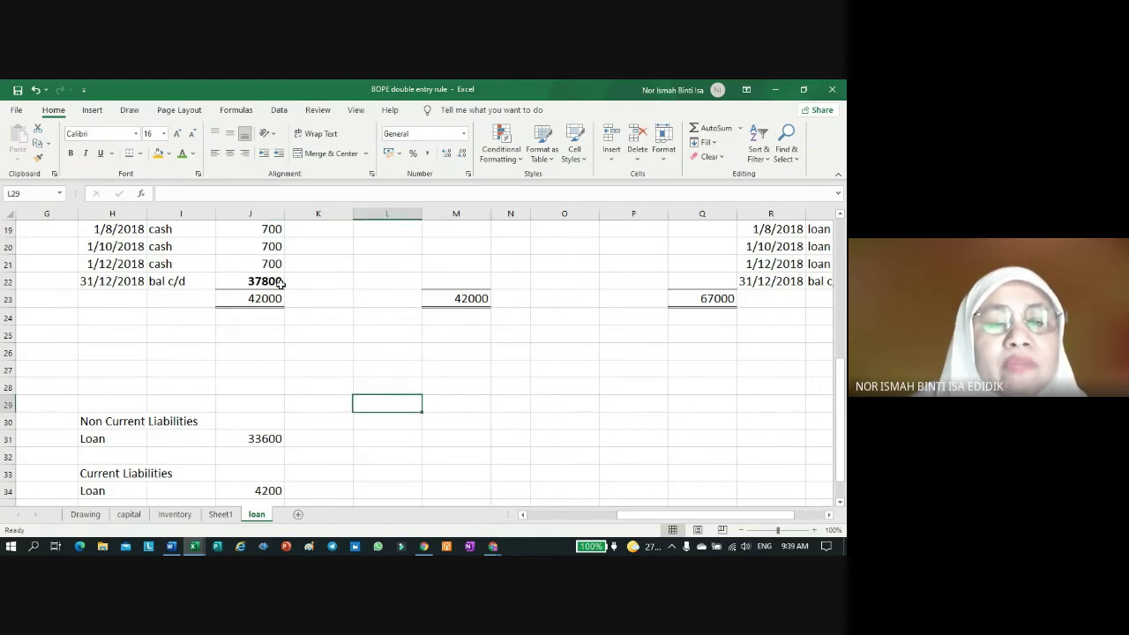
{"action": "scroll", "coordinate": [282, 291], "scroll_direction": "up", "scroll_amount": 2}
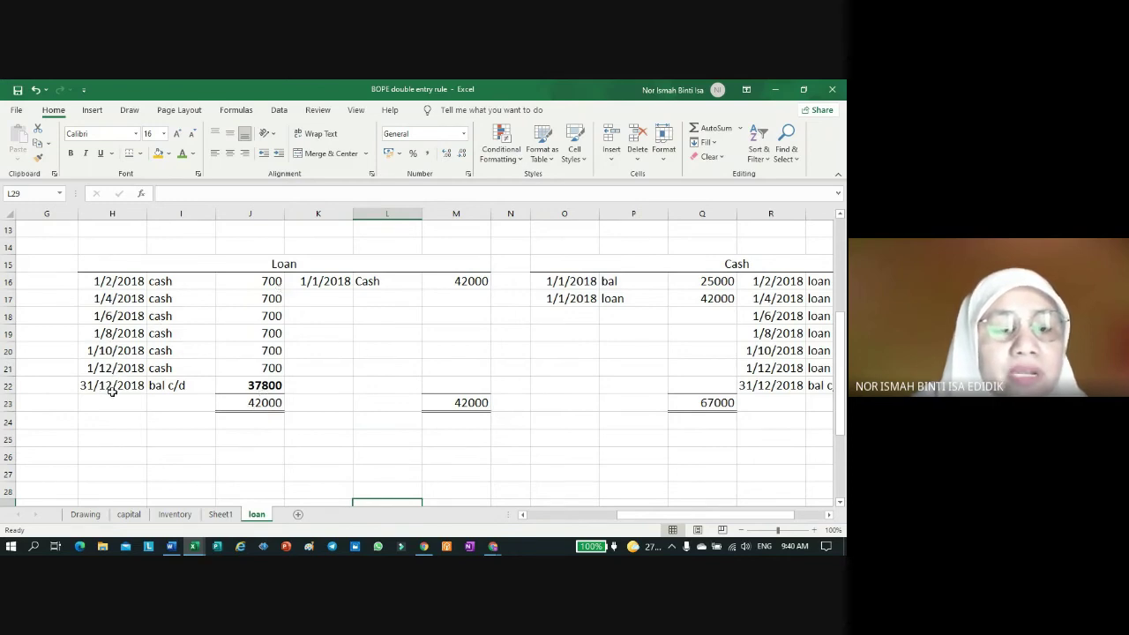
Step: Examine the Loan account's closing balance in J22 against the non-current and current loan amounts in J31 and J34
{"action": "double_click", "coordinate": [253, 386]}
{"action": "key", "text": "Escape"}
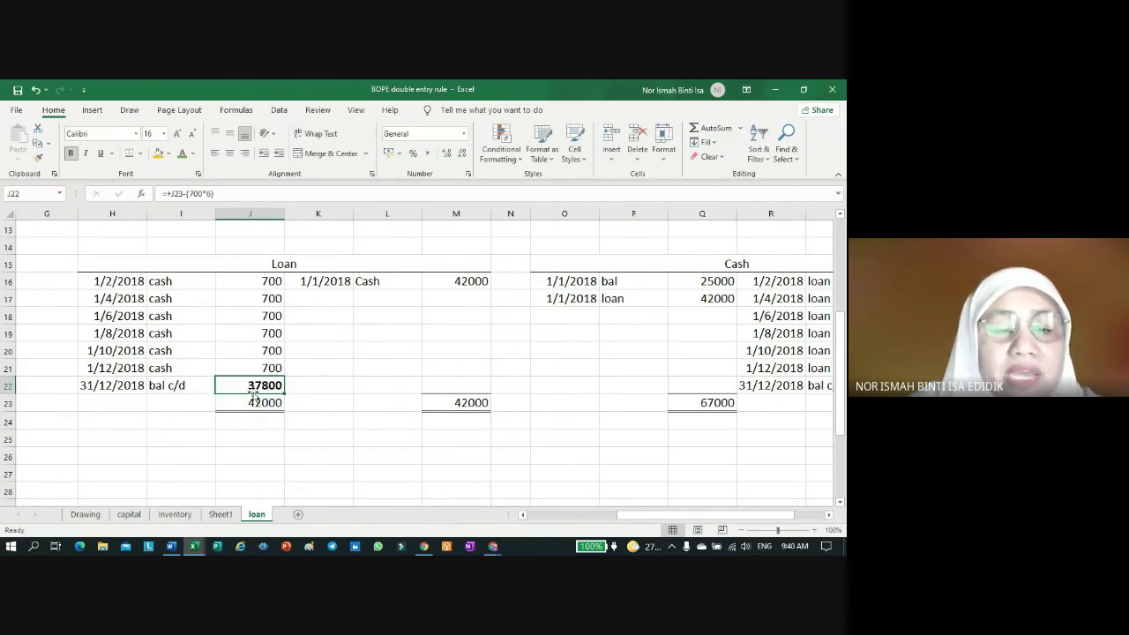
{"action": "scroll", "coordinate": [300, 416], "scroll_direction": "down", "scroll_amount": 2}
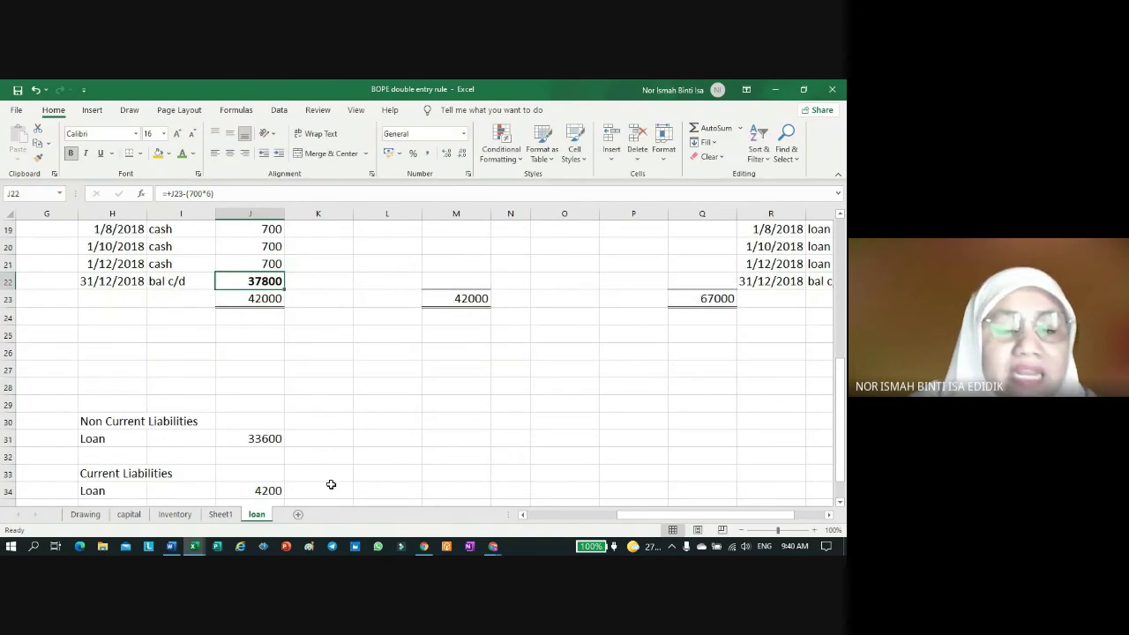
{"action": "scroll", "coordinate": [331, 484], "scroll_direction": "down", "scroll_amount": 1}
{"action": "left_click", "coordinate": [272, 437]}
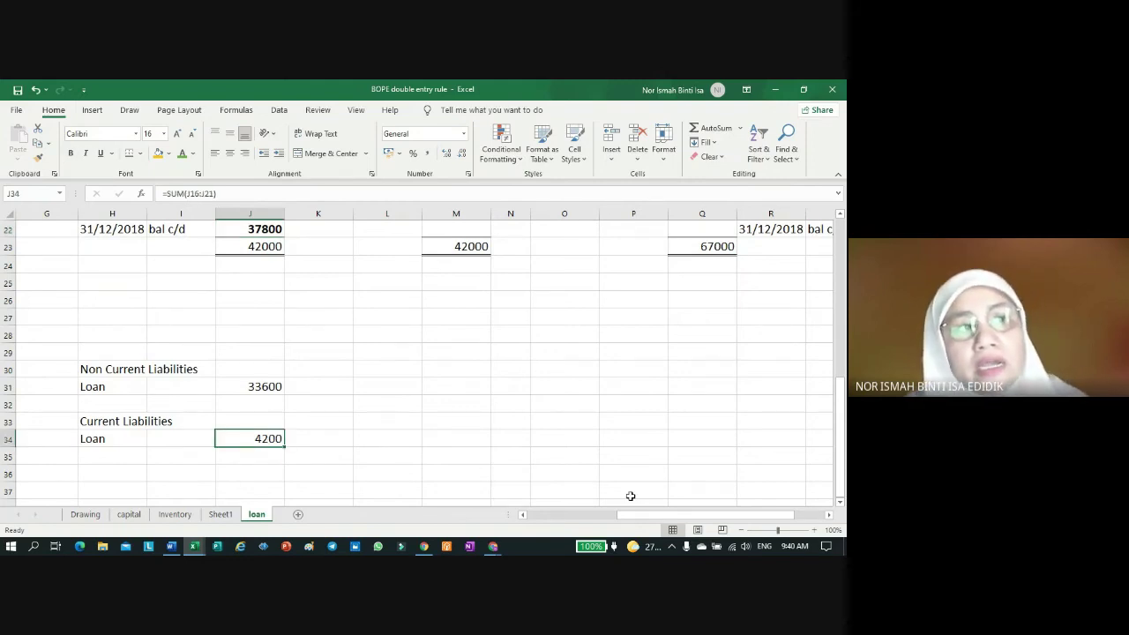
{"action": "scroll", "coordinate": [536, 369], "scroll_direction": "up", "scroll_amount": 3}
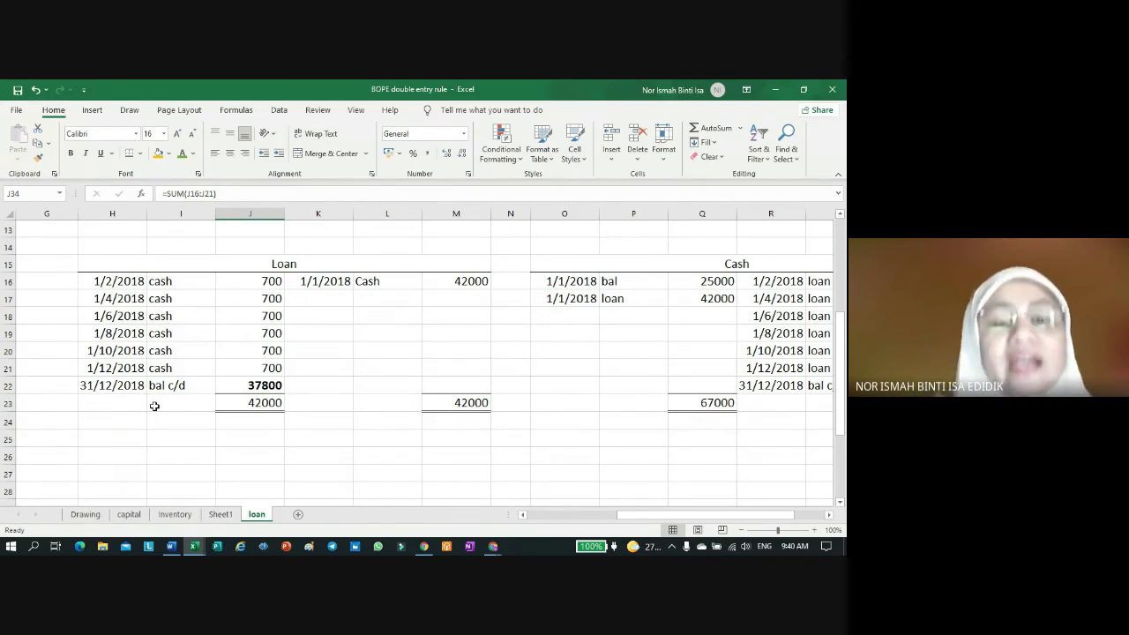
{"action": "scroll", "coordinate": [176, 432], "scroll_direction": "down", "scroll_amount": 4}
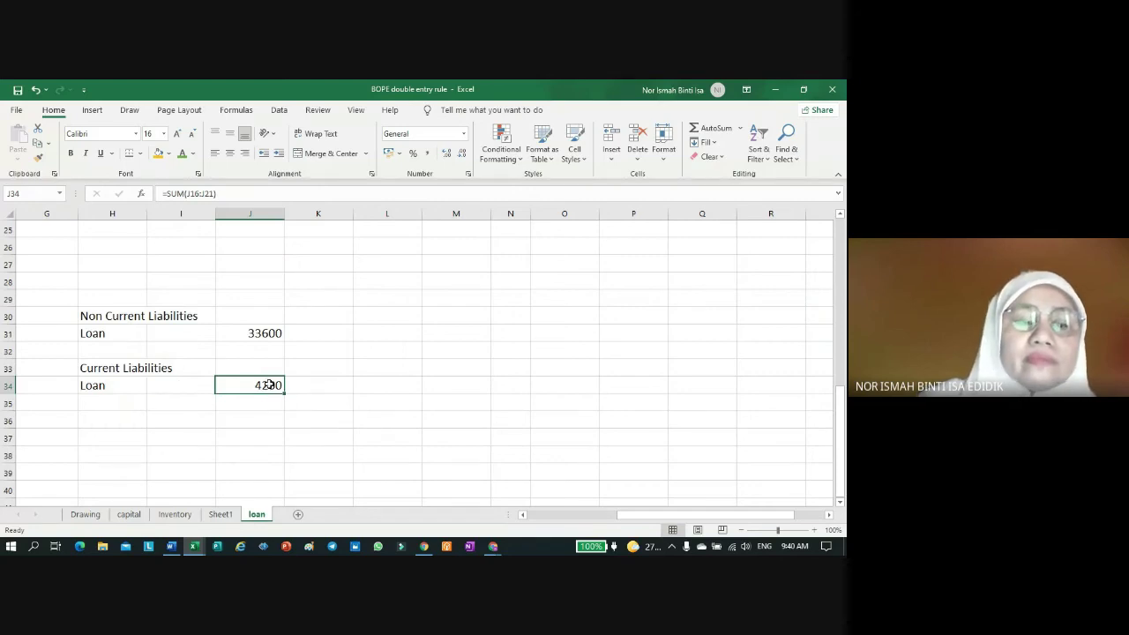
{"action": "scroll", "coordinate": [217, 347], "scroll_direction": "up", "scroll_amount": 2}
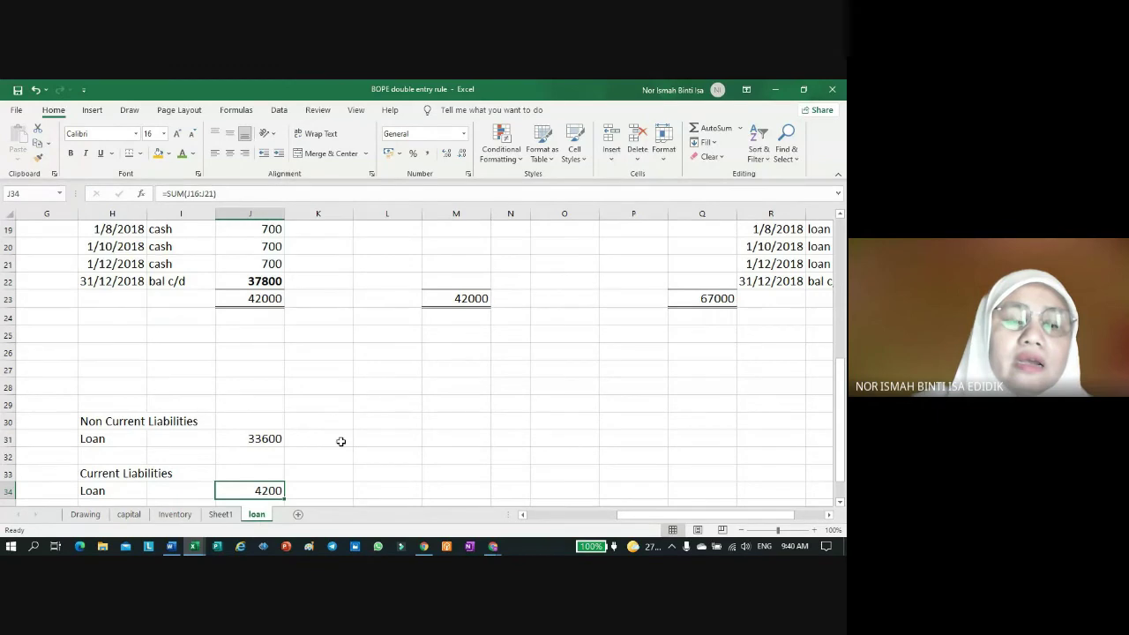
{"action": "scroll", "coordinate": [378, 424], "scroll_direction": "up", "scroll_amount": 2}
{"action": "scroll", "coordinate": [378, 423], "scroll_direction": "down", "scroll_amount": 3}
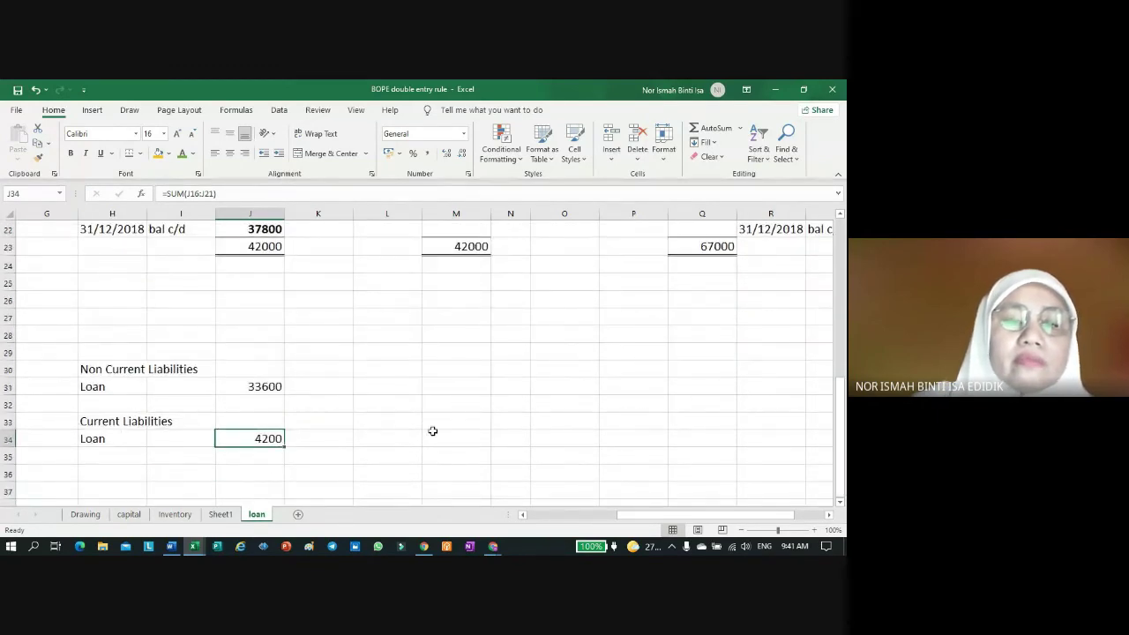
{"action": "scroll", "coordinate": [428, 433], "scroll_direction": "up", "scroll_amount": 1}
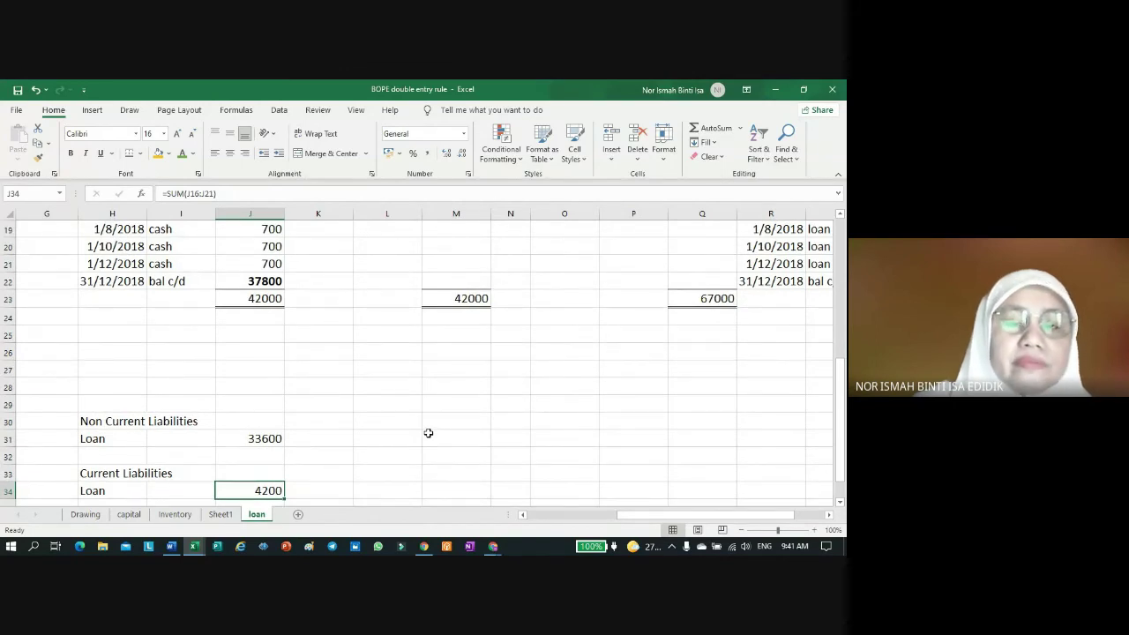
{"action": "scroll", "coordinate": [498, 433], "scroll_direction": "up", "scroll_amount": 2}
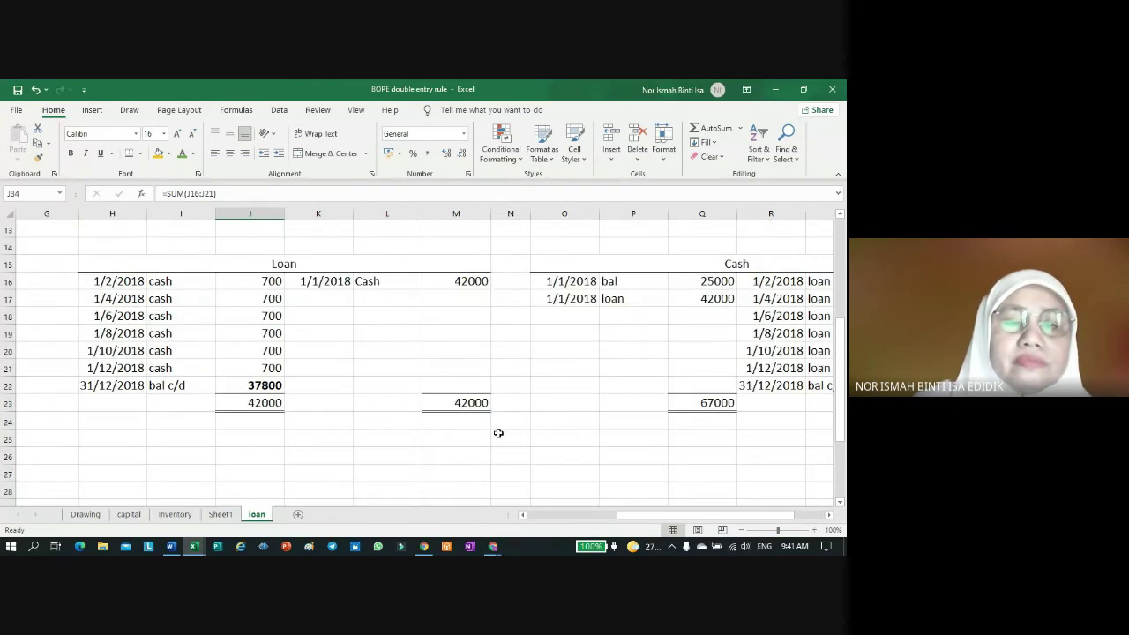
{"action": "scroll", "coordinate": [499, 433], "scroll_direction": "down", "scroll_amount": 1}
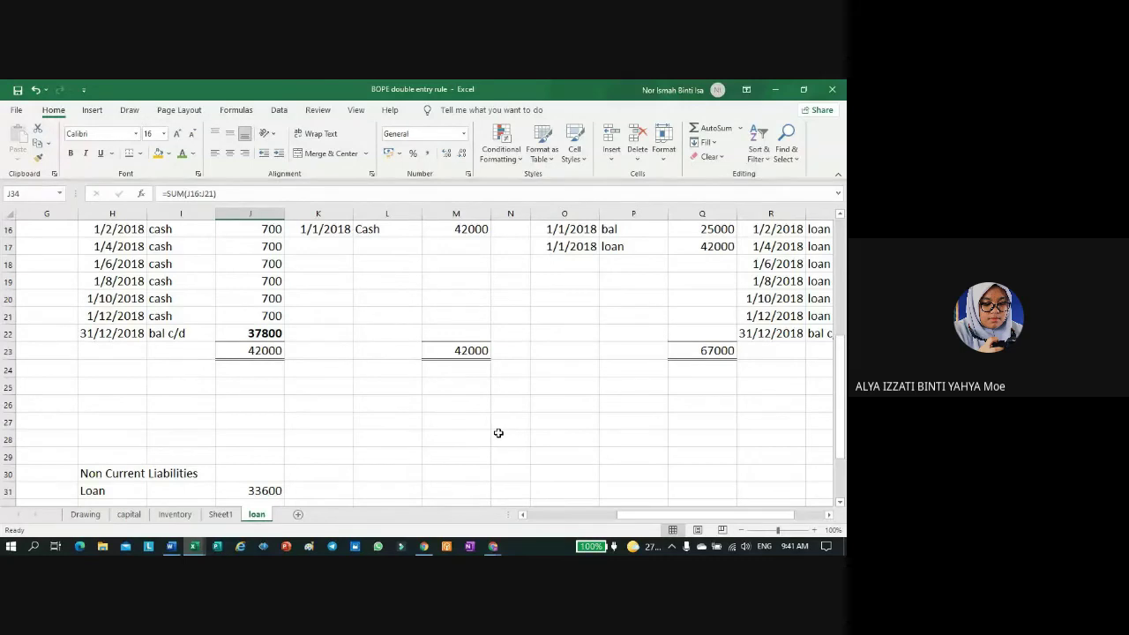
{"action": "scroll", "coordinate": [503, 375], "scroll_direction": "down", "scroll_amount": 2}
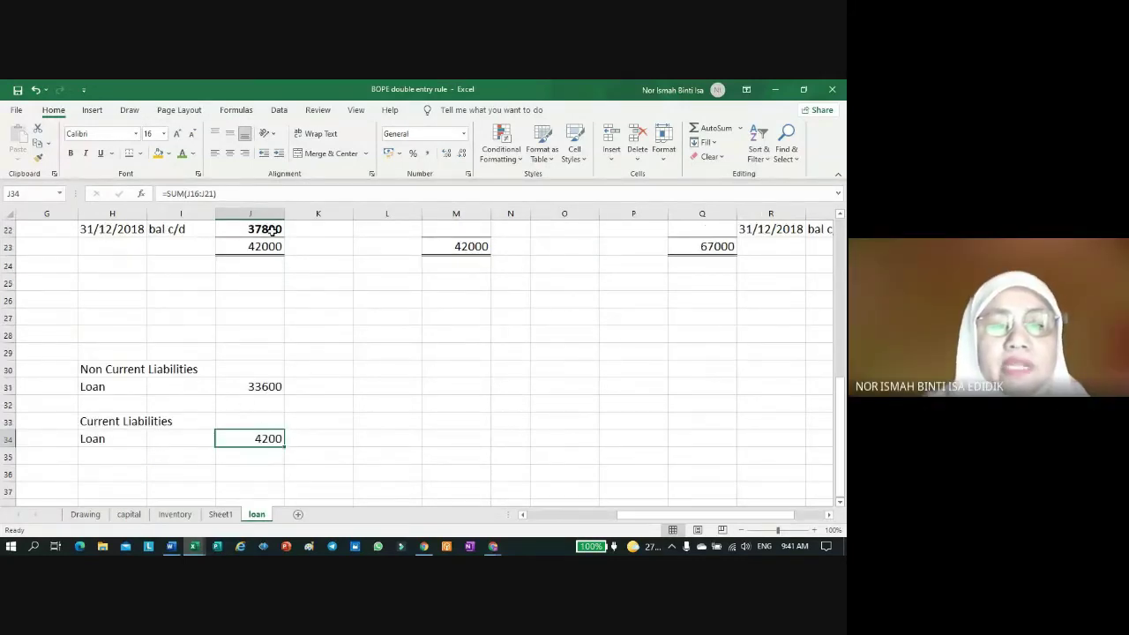
{"action": "left_click", "coordinate": [263, 388]}
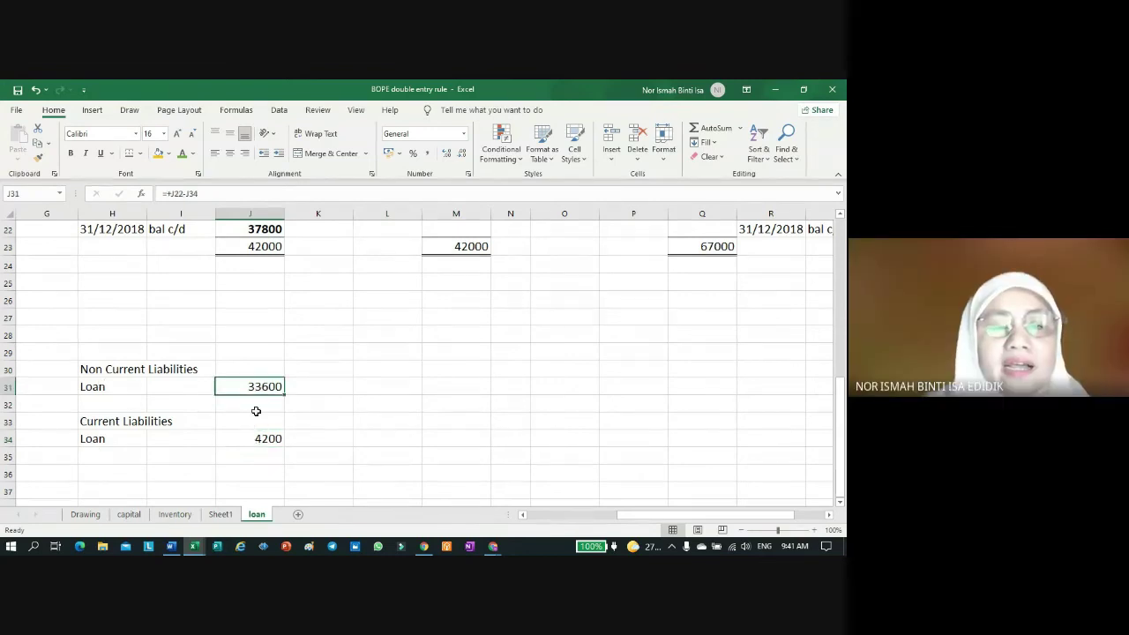
{"action": "left_click", "coordinate": [298, 451]}
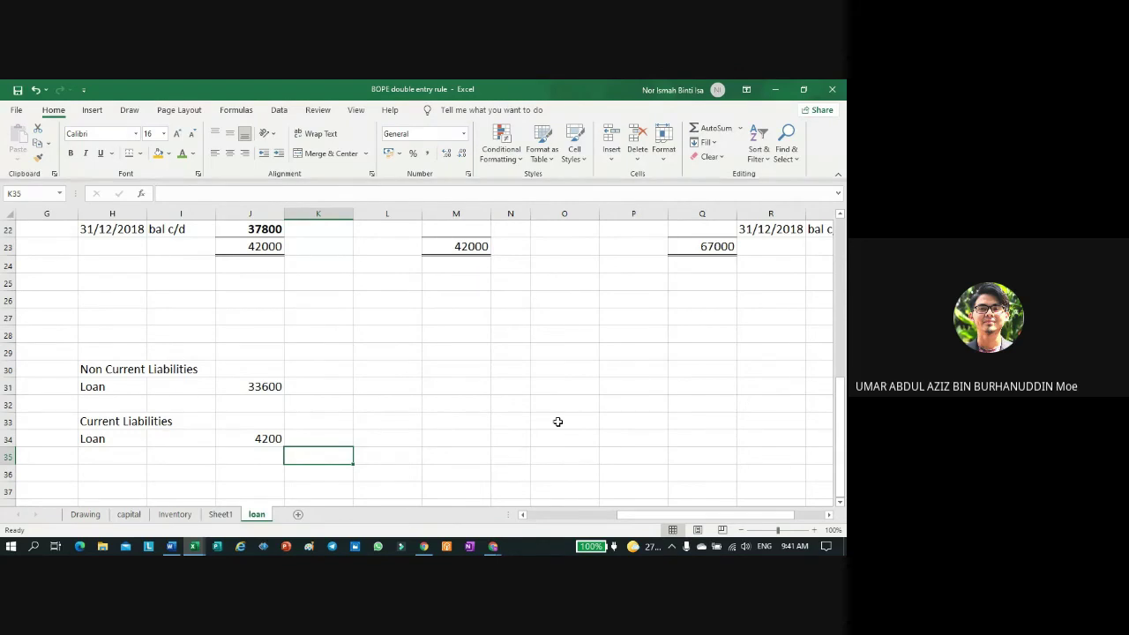
Step: Review the Loan account's repayment entries and totals together with the liabilities section beneath it
{"action": "scroll", "coordinate": [605, 397], "scroll_direction": "up", "scroll_amount": 1}
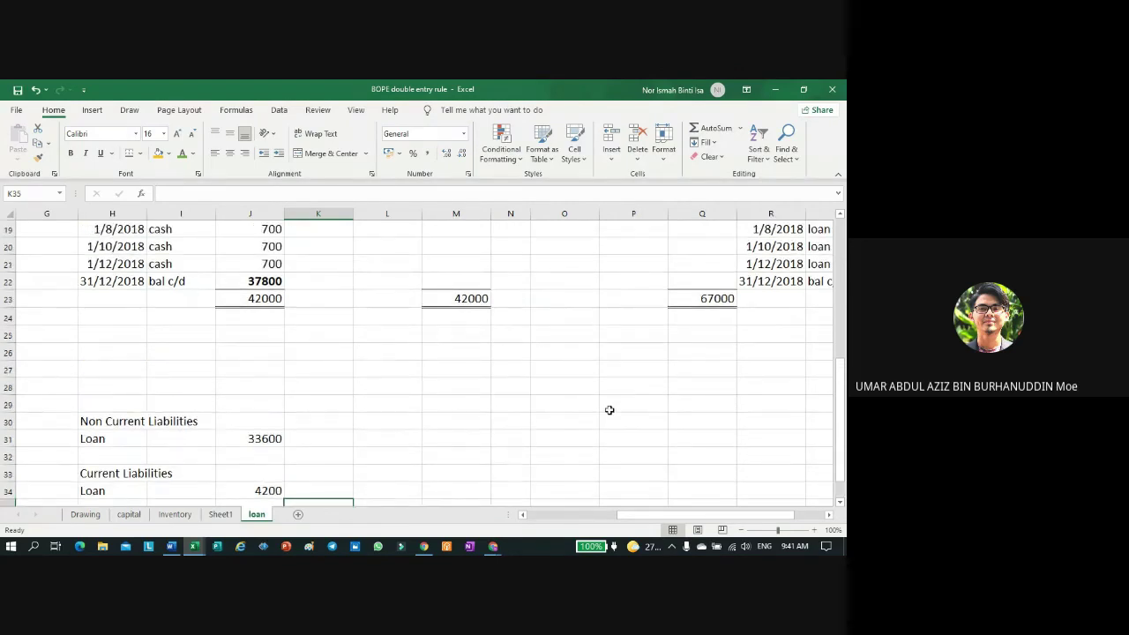
{"action": "scroll", "coordinate": [582, 392], "scroll_direction": "up", "scroll_amount": 2}
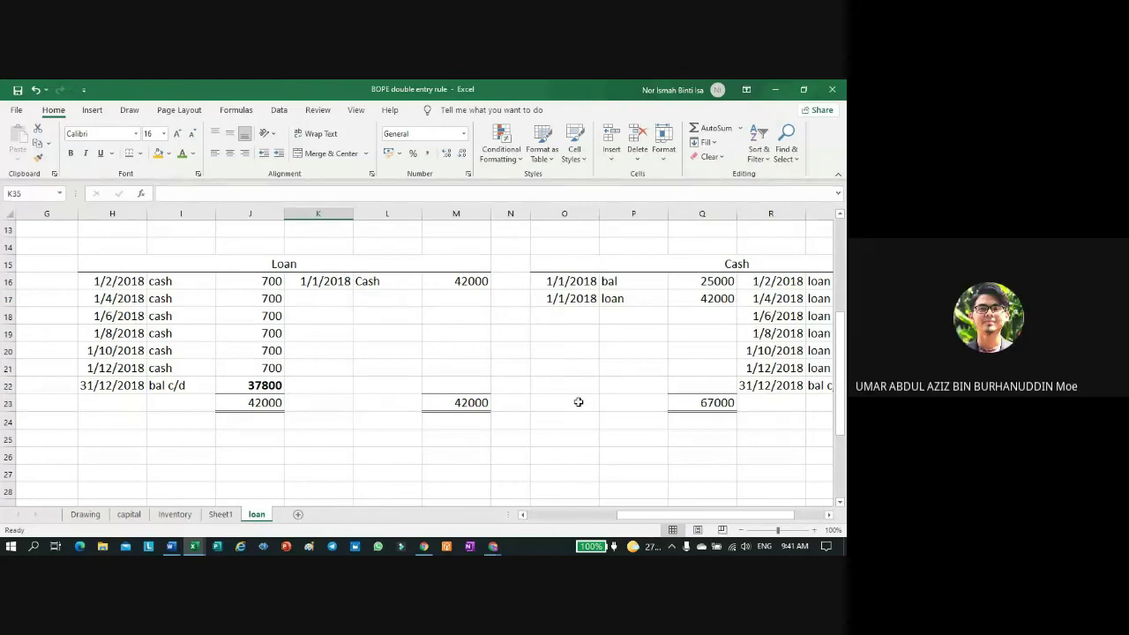
{"action": "scroll", "coordinate": [578, 402], "scroll_direction": "down", "scroll_amount": 2}
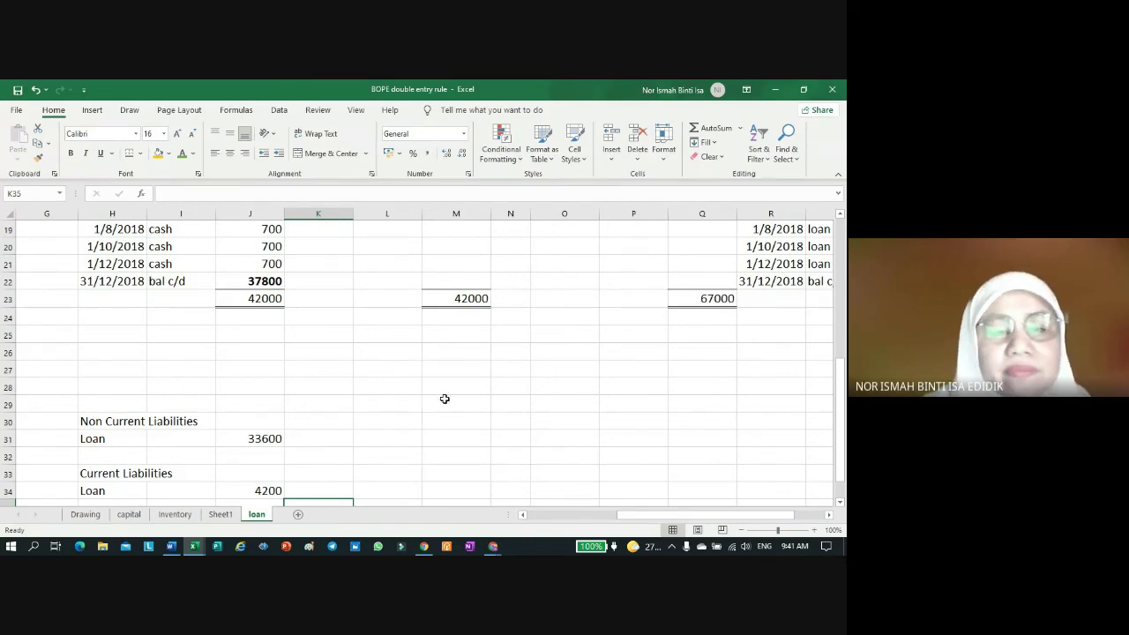
{"action": "scroll", "coordinate": [444, 399], "scroll_direction": "down", "scroll_amount": 3}
{"action": "scroll", "coordinate": [444, 399], "scroll_direction": "up", "scroll_amount": 3}
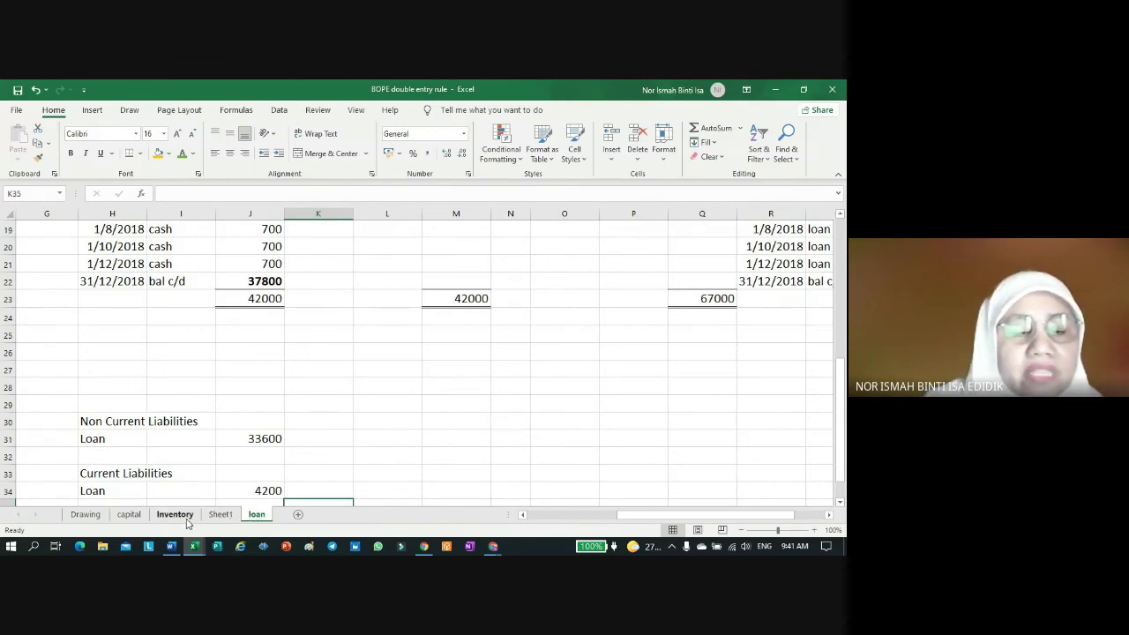
{"action": "scroll", "coordinate": [416, 412], "scroll_direction": "up", "scroll_amount": 2}
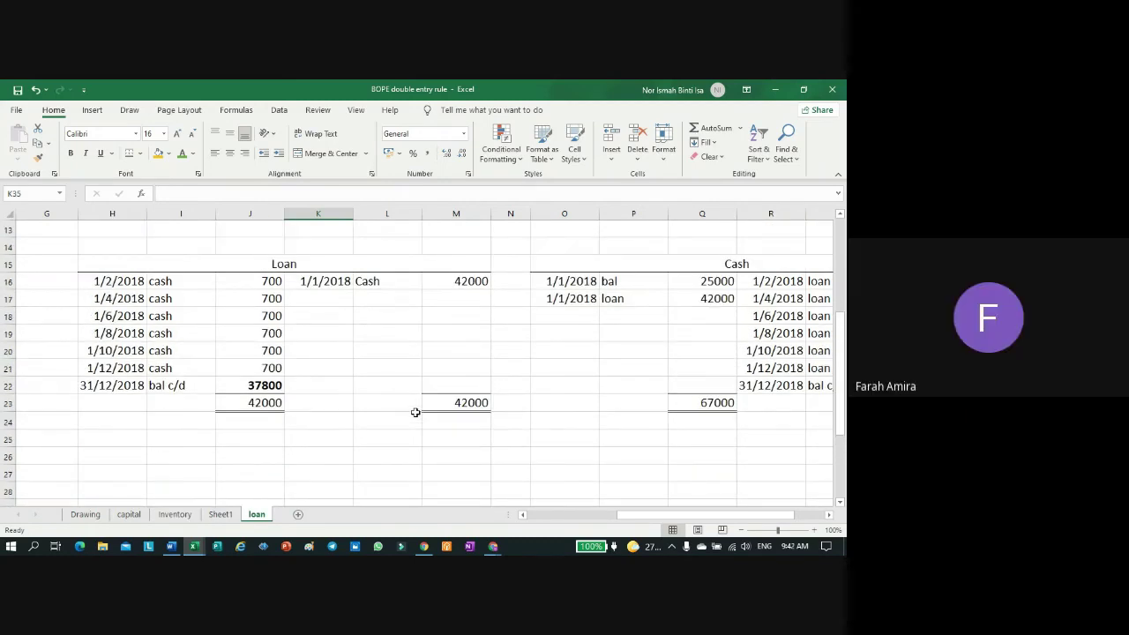
{"action": "left_click", "coordinate": [351, 368]}
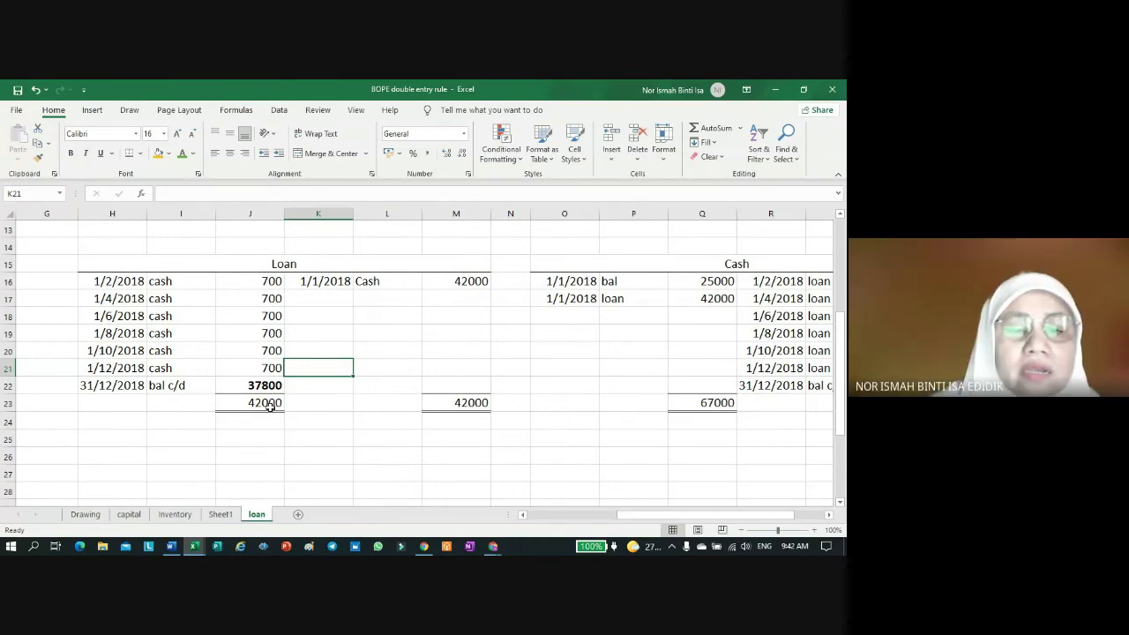
{"action": "scroll", "coordinate": [312, 467], "scroll_direction": "down", "scroll_amount": 2}
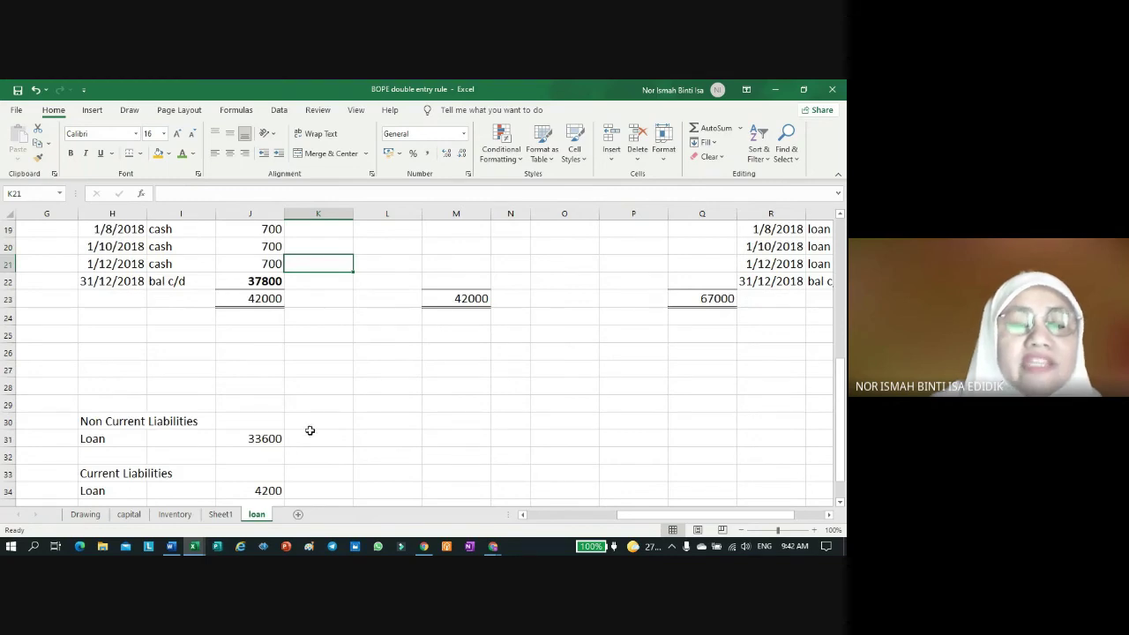
{"action": "scroll", "coordinate": [309, 429], "scroll_direction": "up", "scroll_amount": 3}
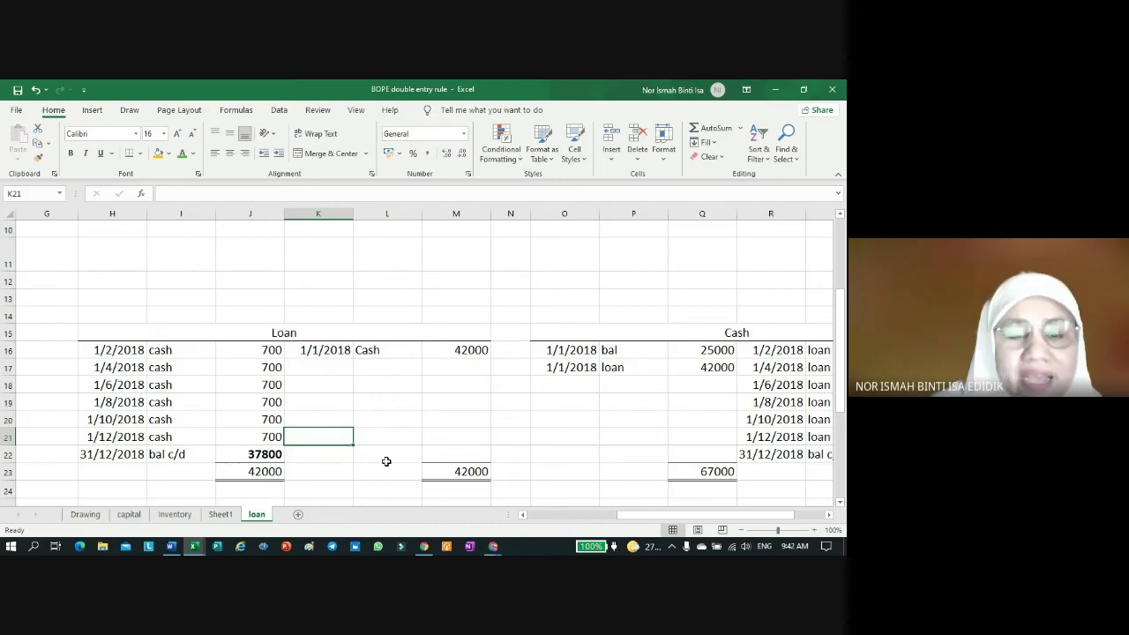
{"action": "scroll", "coordinate": [506, 453], "scroll_direction": "down", "scroll_amount": 2}
{"action": "left_click", "coordinate": [508, 454]}
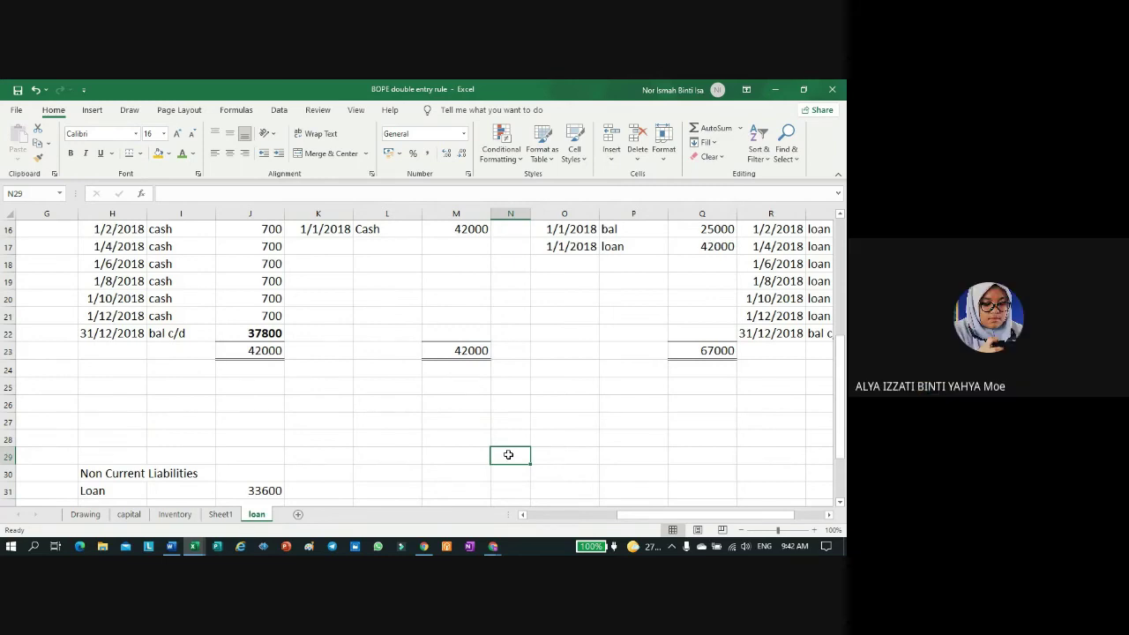
Step: Examine the credit side of the Cash account, including its loan repayments and the balance carried down
{"action": "left_click", "coordinate": [828, 515]}
{"action": "left_click", "coordinate": [828, 515]}
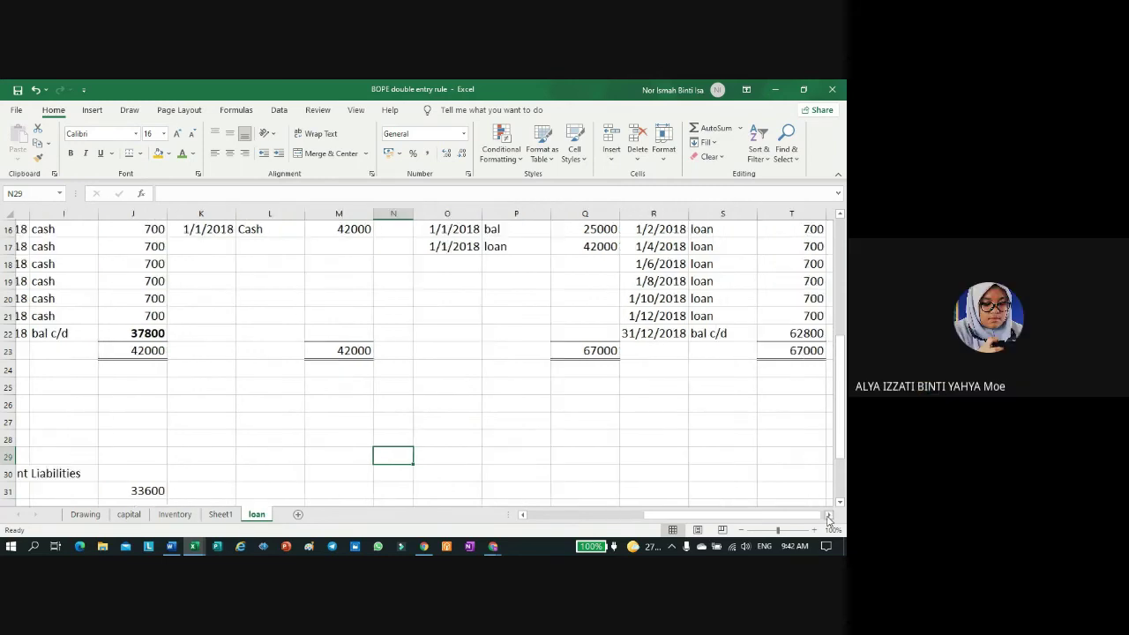
{"action": "left_click", "coordinate": [828, 515]}
{"action": "left_click", "coordinate": [828, 515]}
{"action": "scroll", "coordinate": [782, 468], "scroll_direction": "up", "scroll_amount": 1}
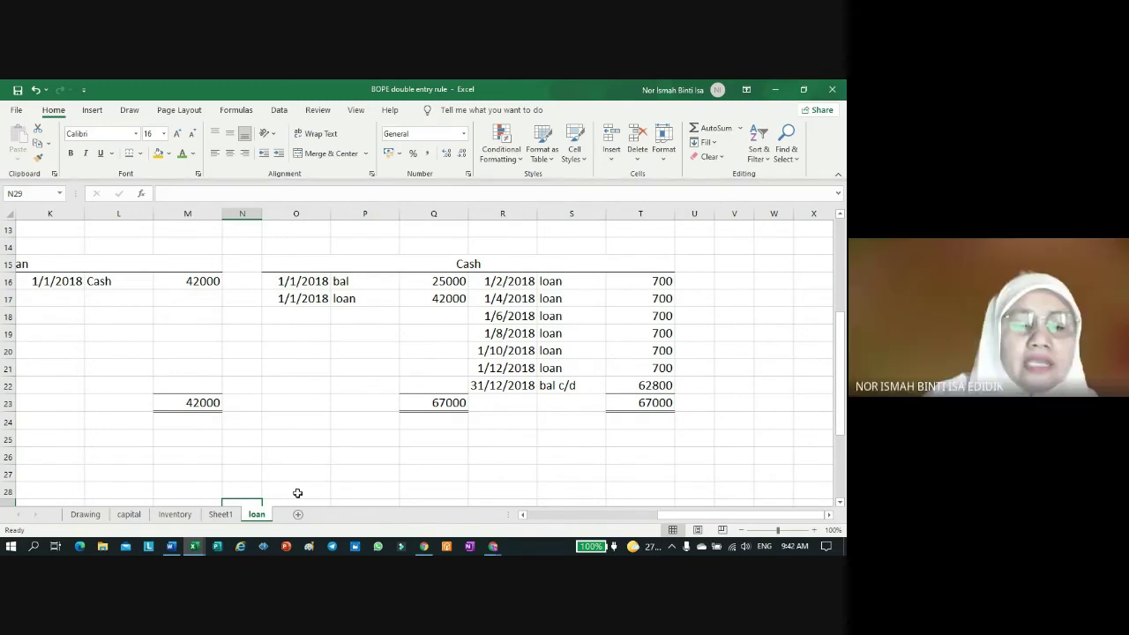
{"action": "left_click", "coordinate": [527, 515]}
{"action": "left_click", "coordinate": [526, 516]}
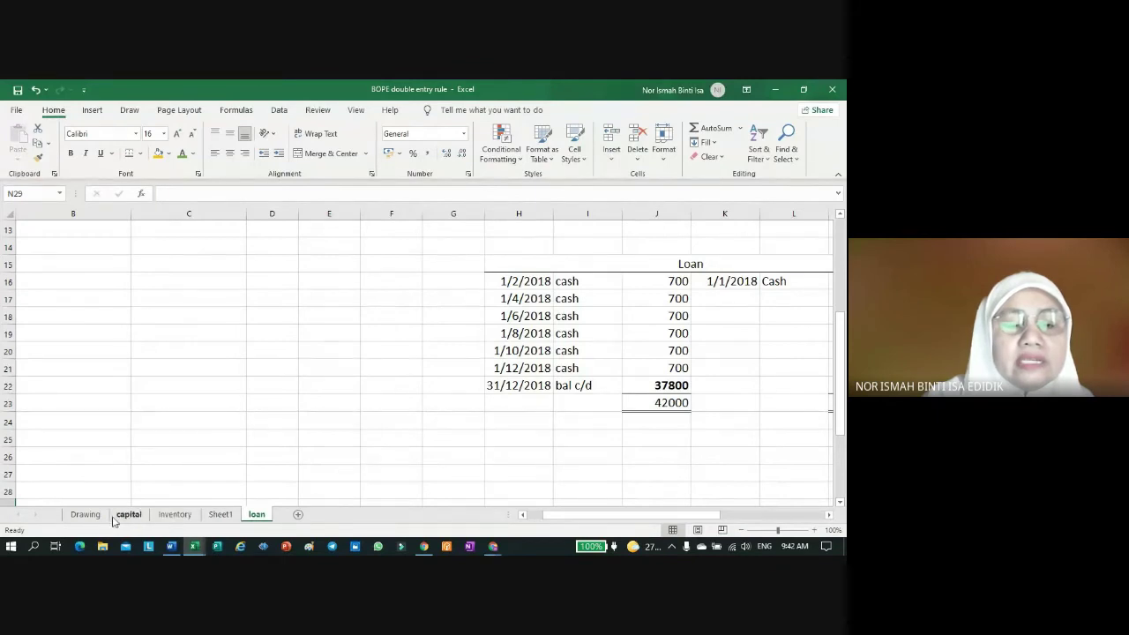
Step: On the Drawing sheet, set the font size of all cells to 16 and widen column A for the transaction descriptions
{"action": "left_click", "coordinate": [85, 515]}
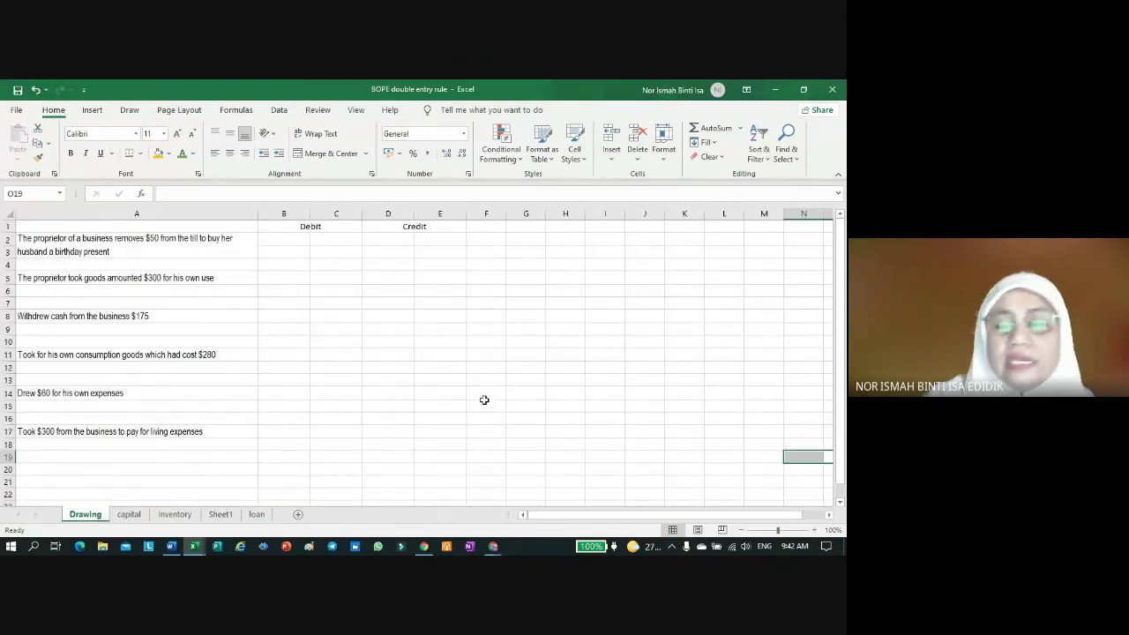
{"action": "left_click", "coordinate": [7, 211]}
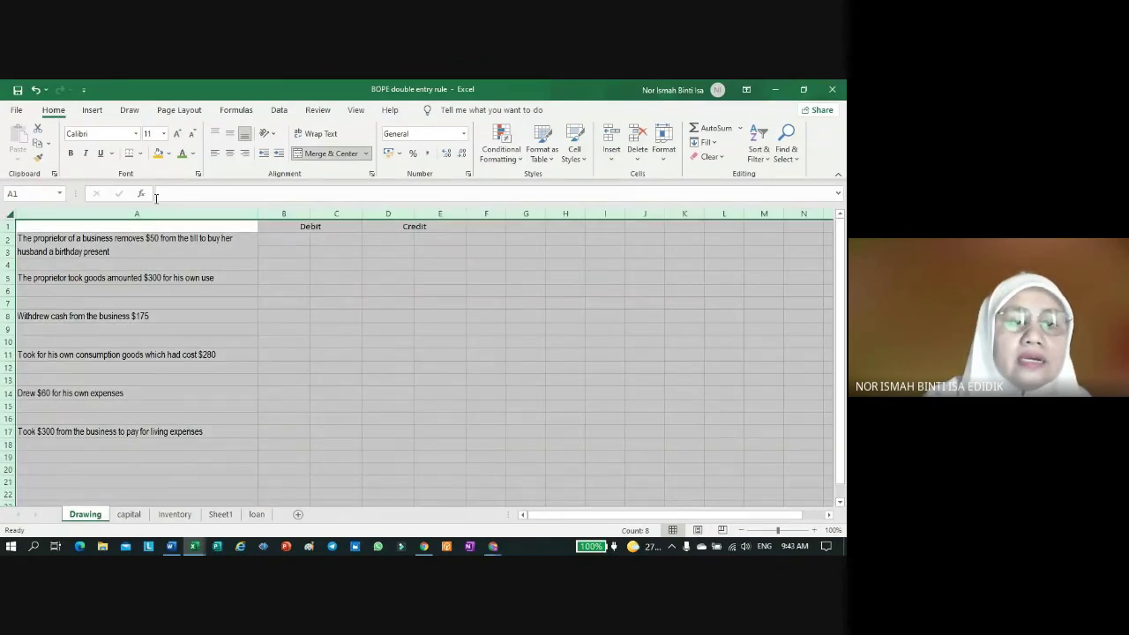
{"action": "left_click", "coordinate": [163, 136]}
{"action": "left_click", "coordinate": [159, 235]}
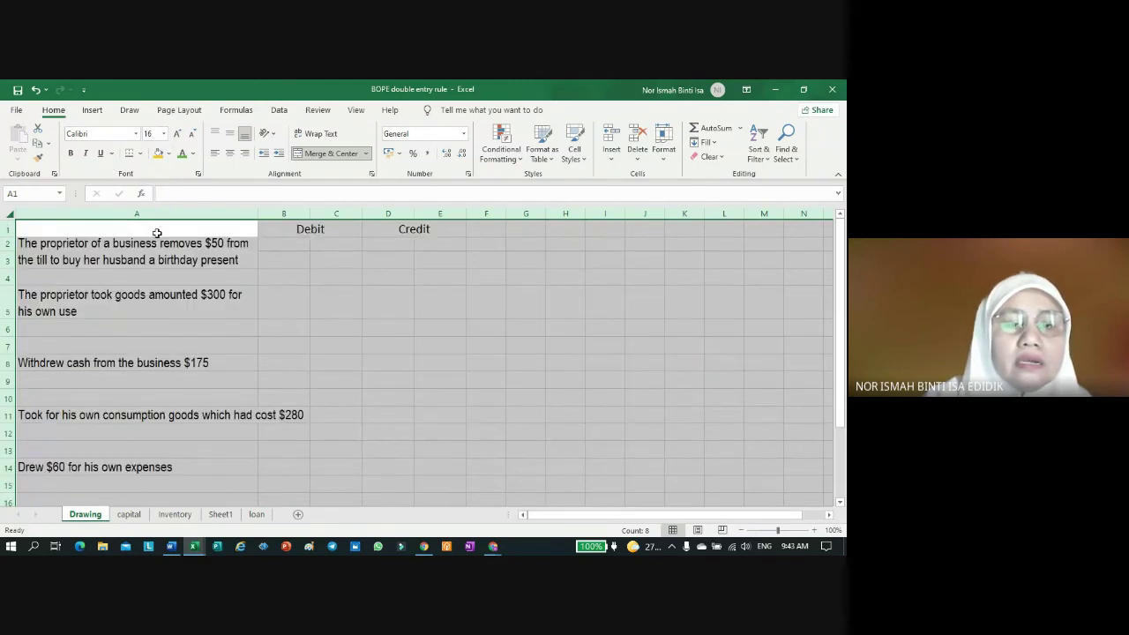
{"action": "left_click", "coordinate": [506, 346]}
{"action": "left_click_drag", "start_coordinate": [258, 213], "coordinate": [344, 218]}
{"action": "left_click", "coordinate": [586, 380]}
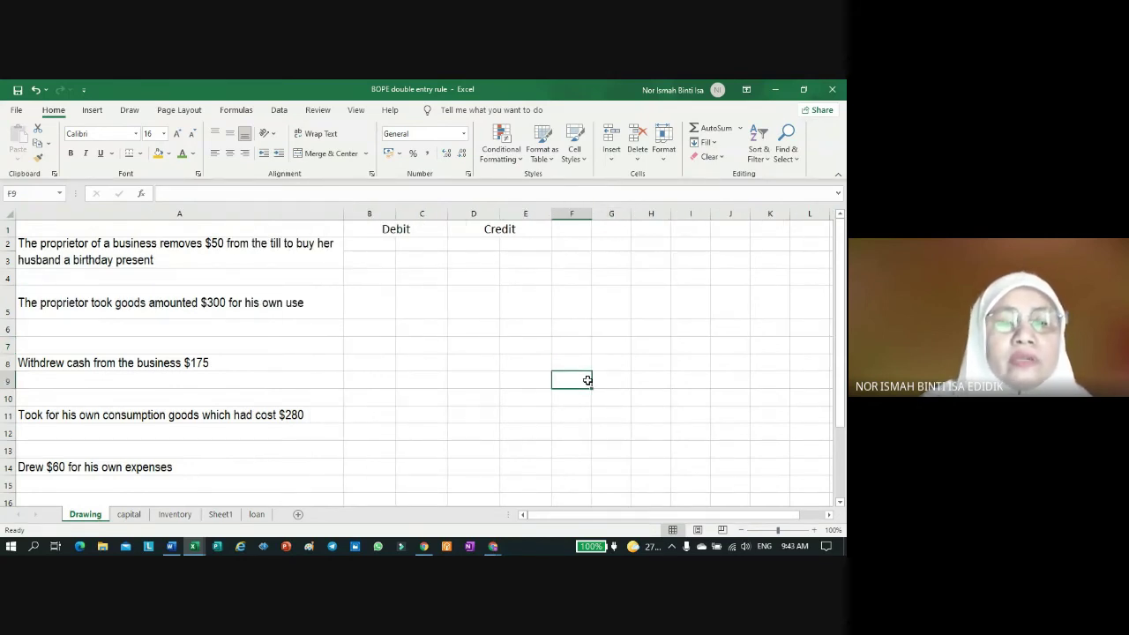
Step: Enter Drawing as the debit account in B2 and Cash as the credit account in D2 for the birthday present transaction
{"action": "left_click", "coordinate": [212, 250]}
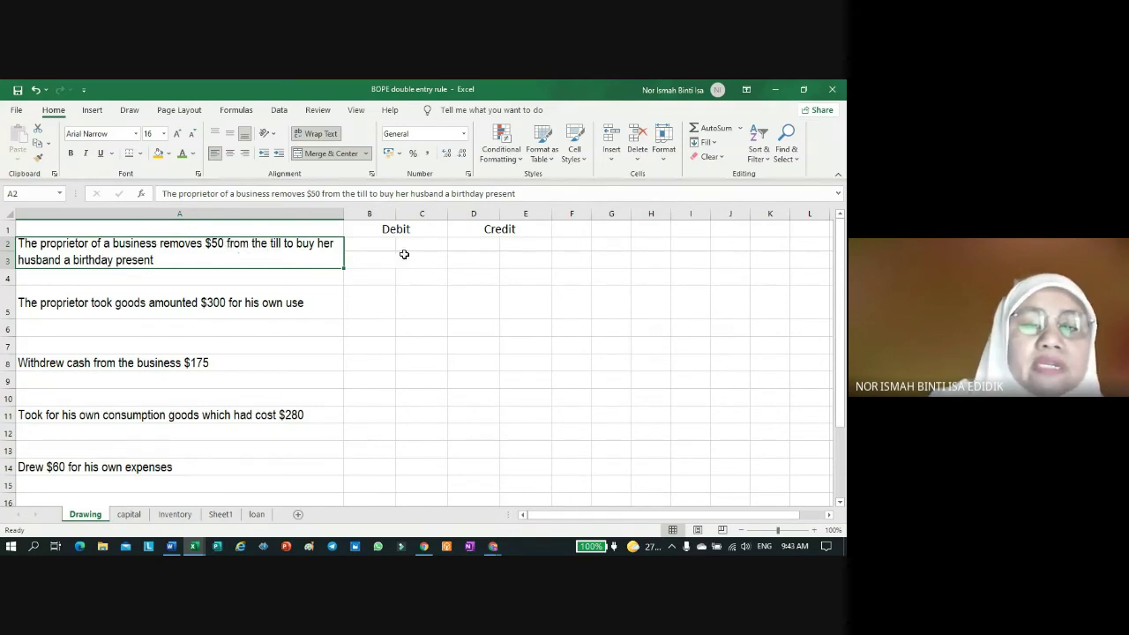
{"action": "left_click", "coordinate": [375, 243]}
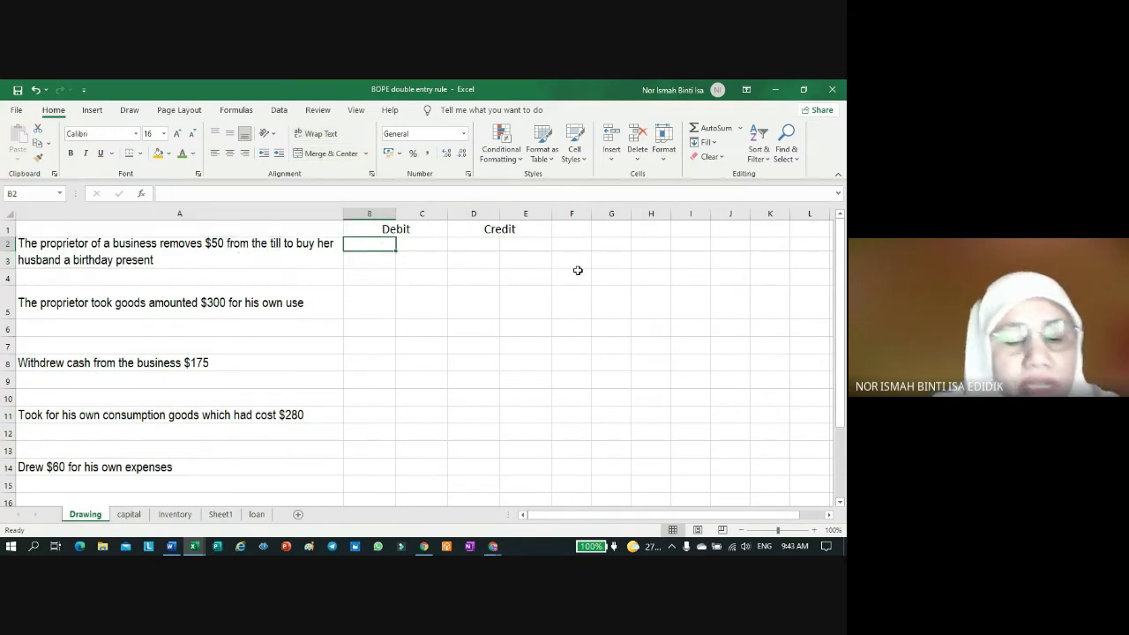
{"action": "type", "text": "Drawai"}
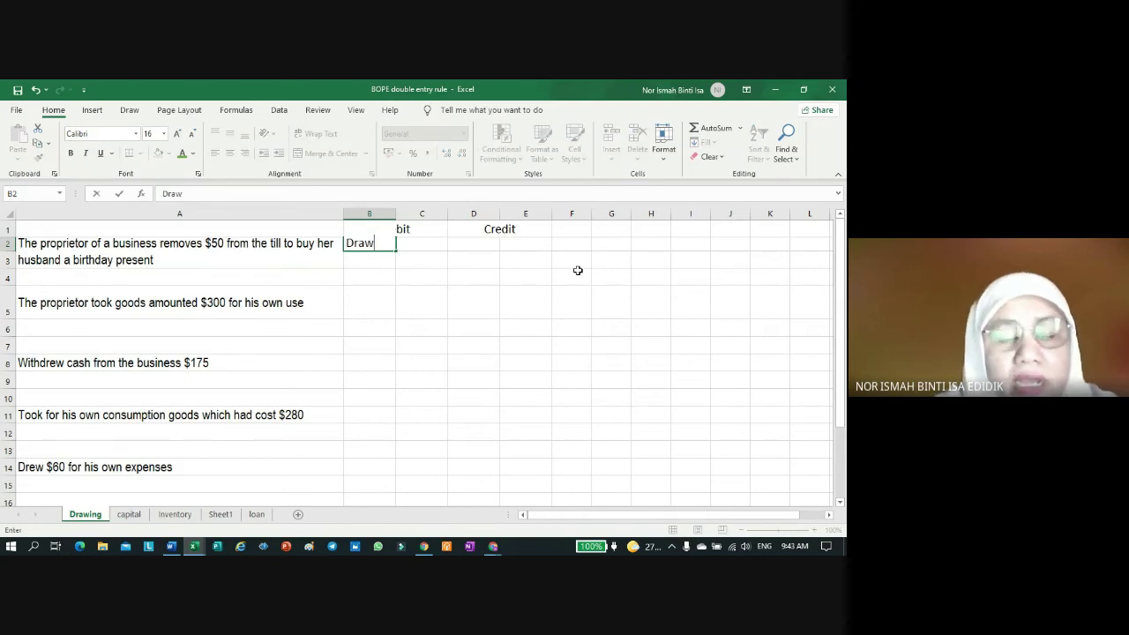
{"action": "key", "text": "BackSpace"}
{"action": "key", "text": "BackSpace"}
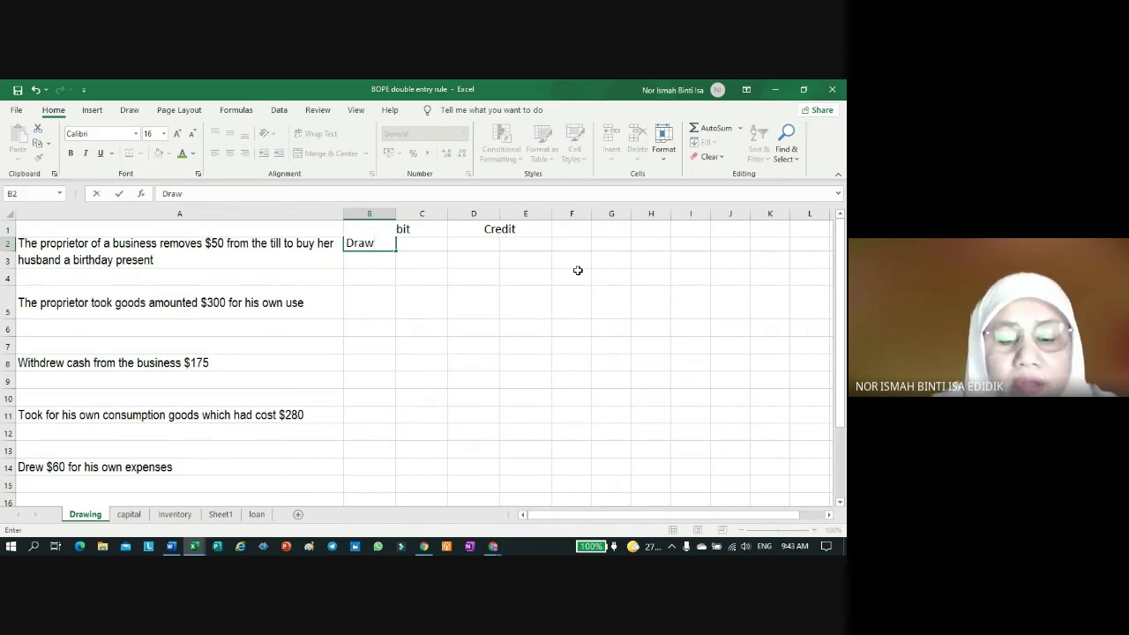
{"action": "type", "text": "ing"}
{"action": "left_click", "coordinate": [559, 351]}
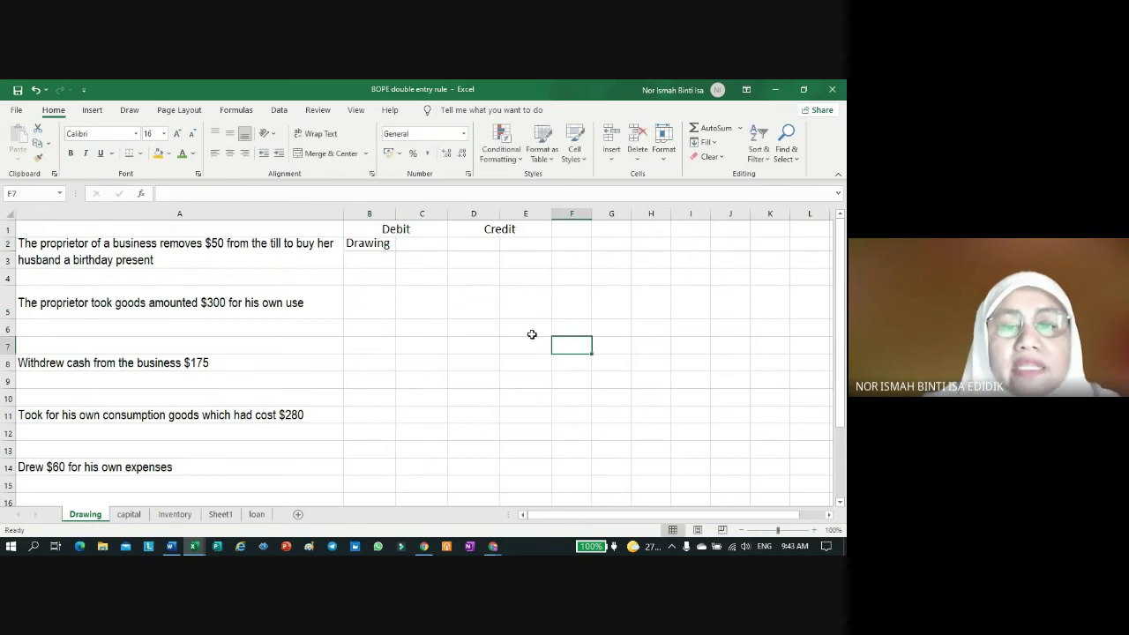
{"action": "left_click", "coordinate": [475, 246]}
{"action": "type", "text": "Cash"}
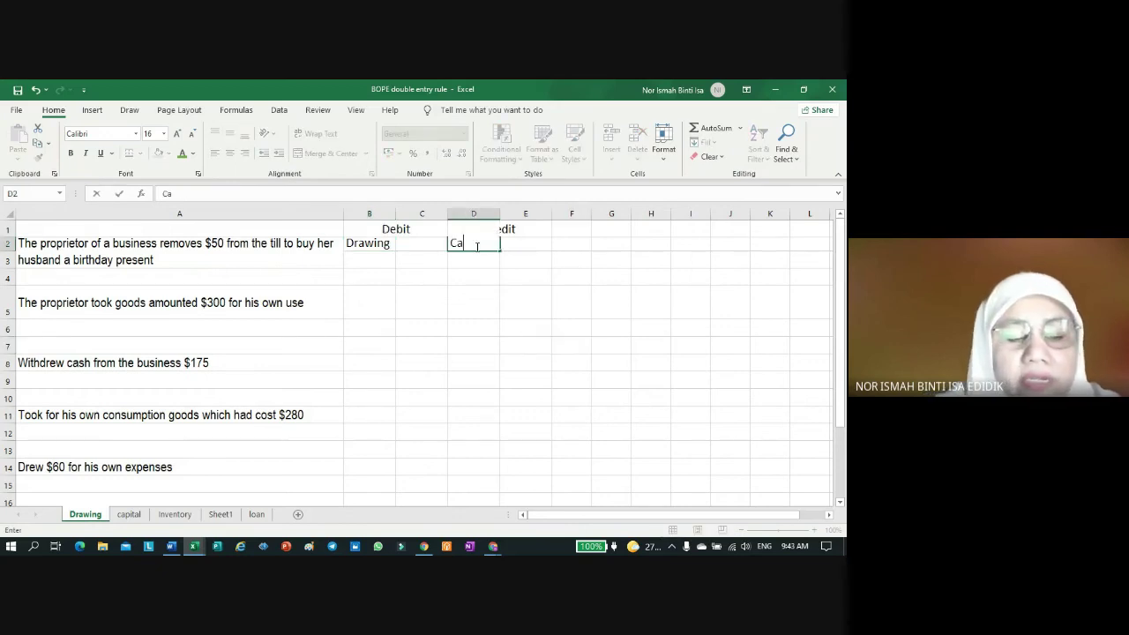
{"action": "left_click", "coordinate": [526, 303]}
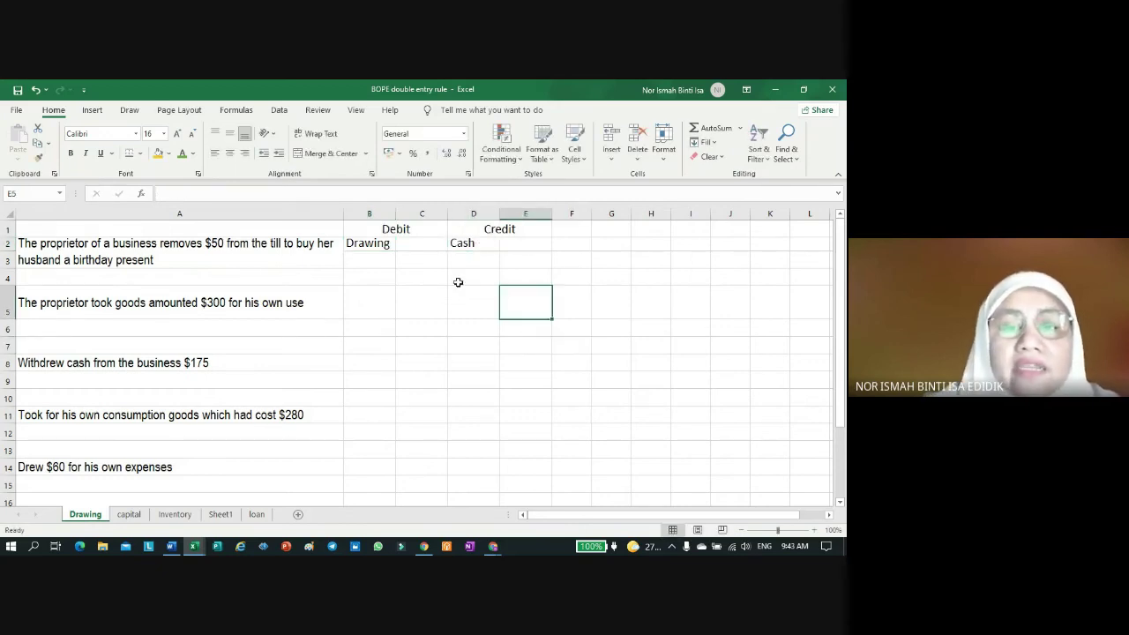
Step: Enter 50 as both the debit amount in C2 and the credit amount in E2 for the birthday present
{"action": "left_click", "coordinate": [415, 244]}
{"action": "type", "text": "50"}
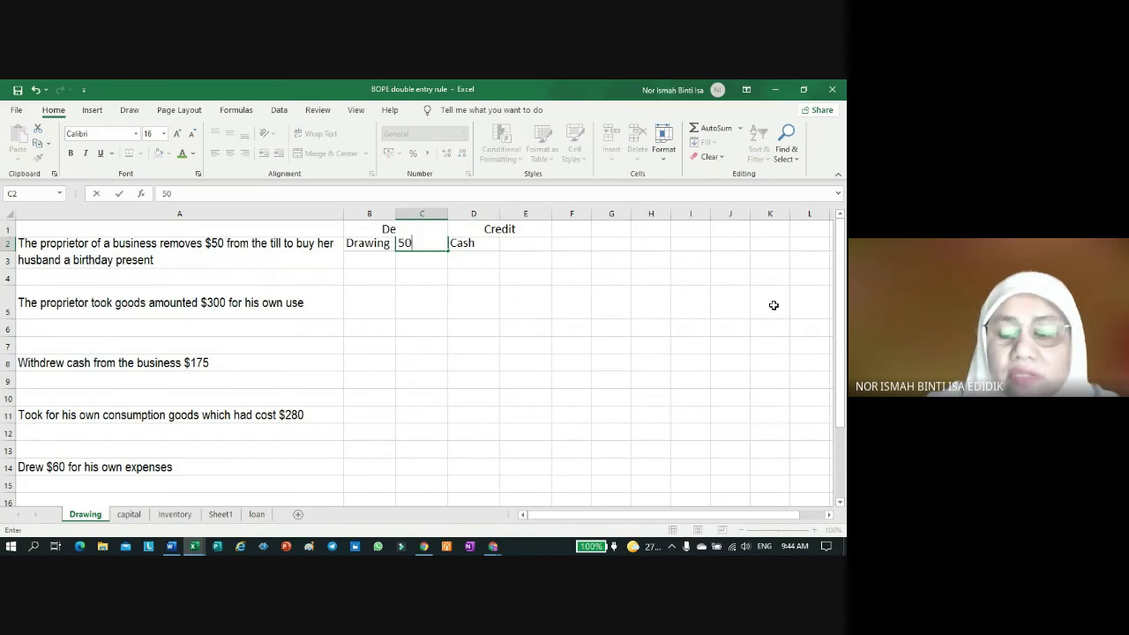
{"action": "key", "text": "Tab"}
{"action": "key", "text": "Tab"}
{"action": "type", "text": "50"}
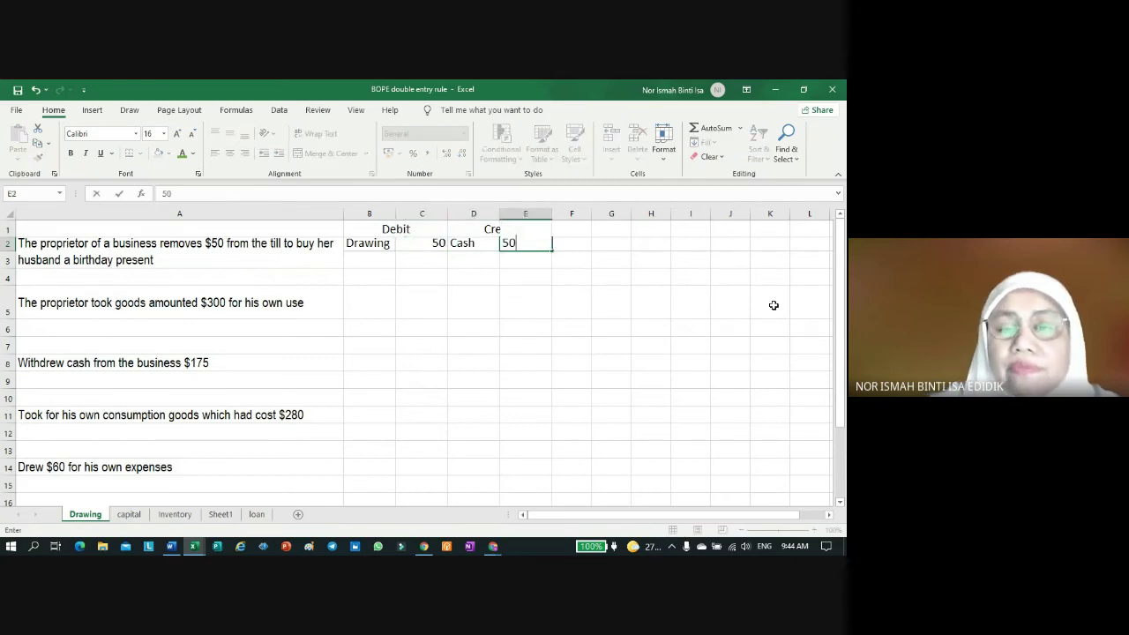
{"action": "key", "text": "Return"}
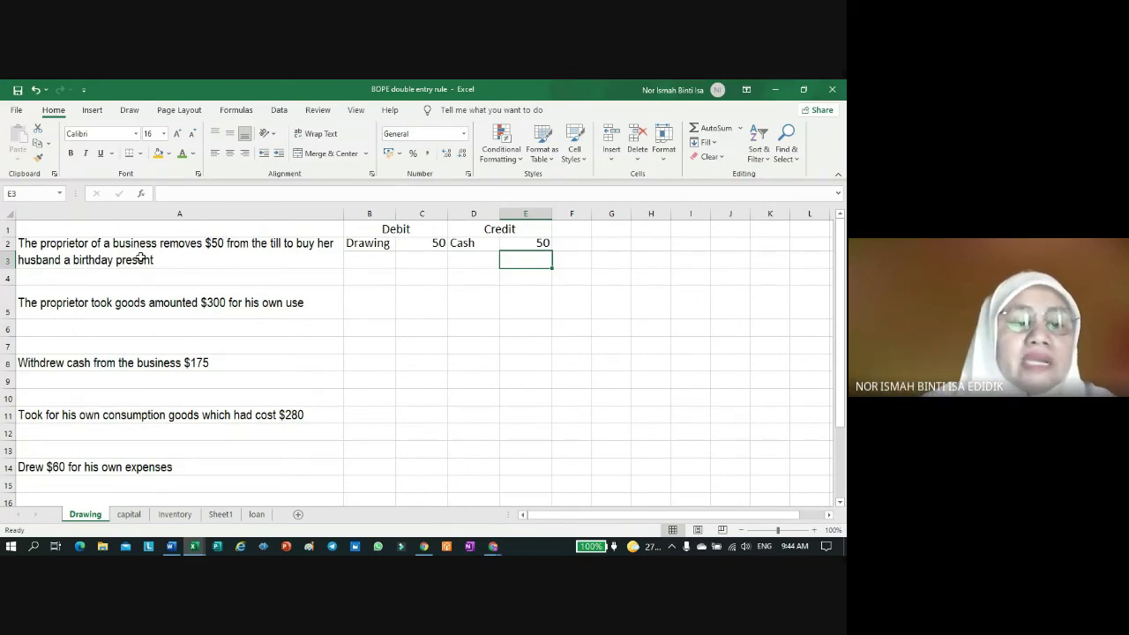
Step: Highlight the word "goods" in A5's transaction description and enter Drawing as its debit account in B5
{"action": "left_click", "coordinate": [115, 302]}
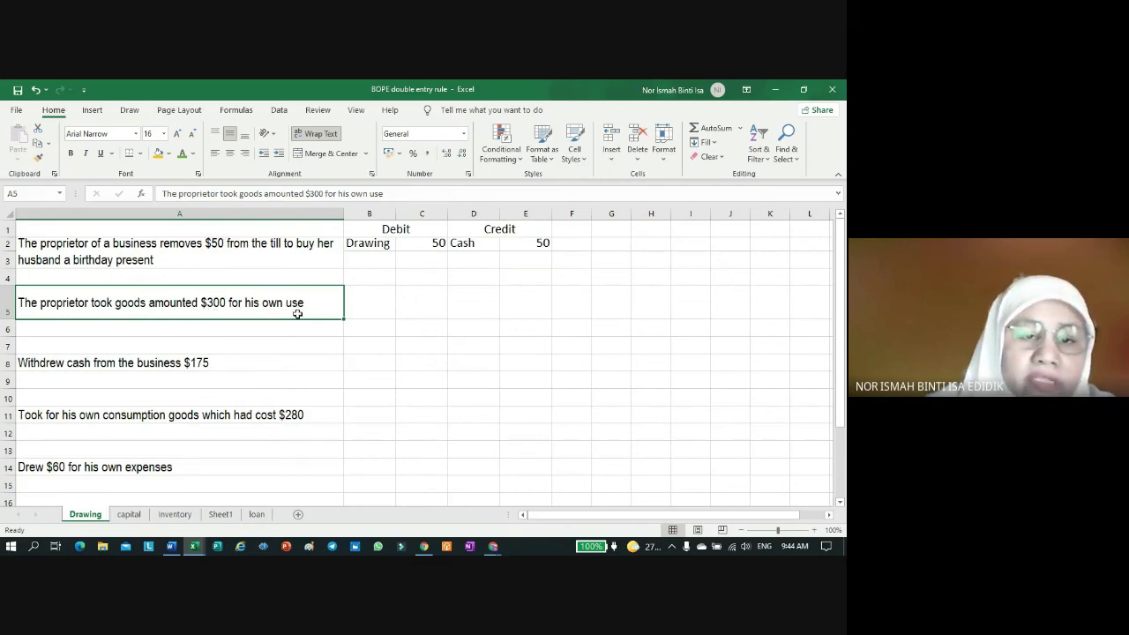
{"action": "left_click", "coordinate": [342, 362]}
{"action": "double_click", "coordinate": [245, 304]}
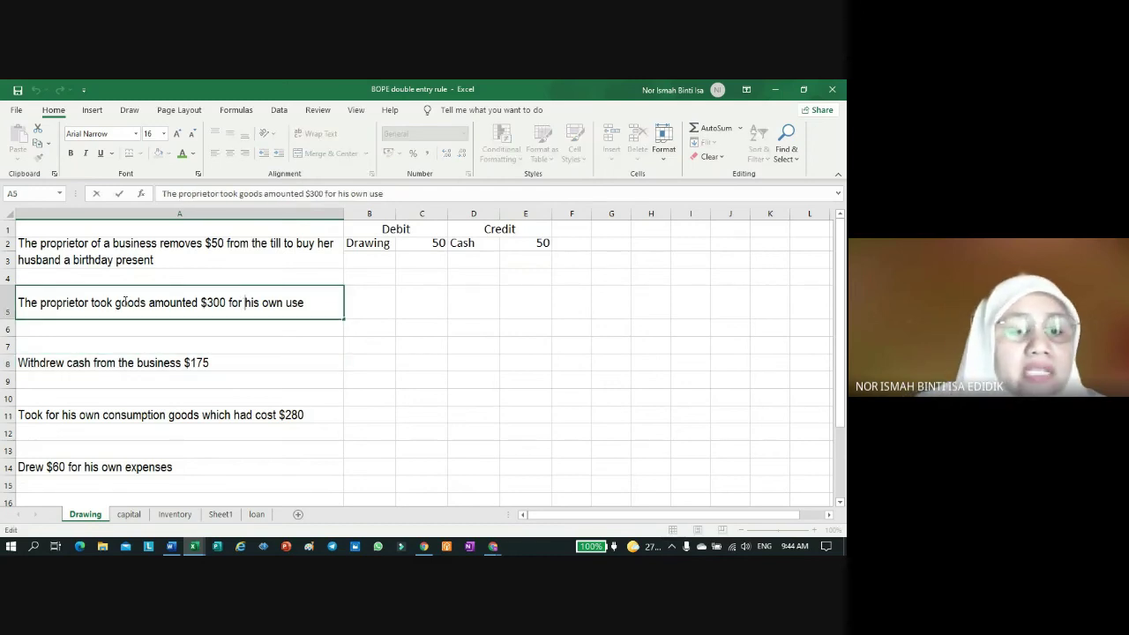
{"action": "left_click_drag", "start_coordinate": [115, 304], "coordinate": [147, 303]}
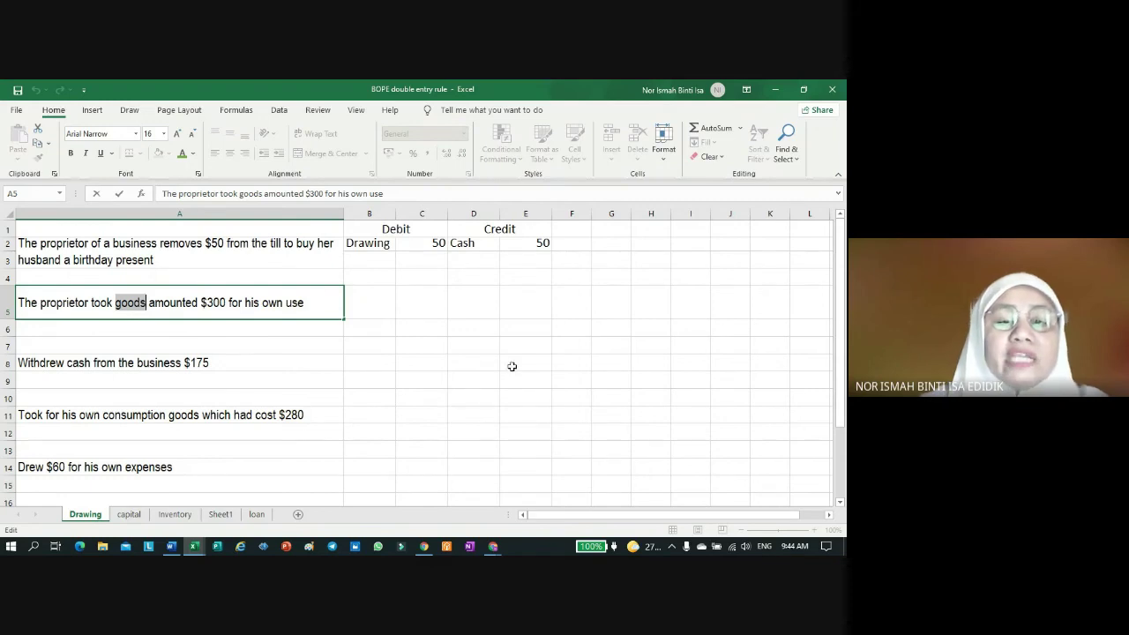
{"action": "left_click", "coordinate": [390, 302]}
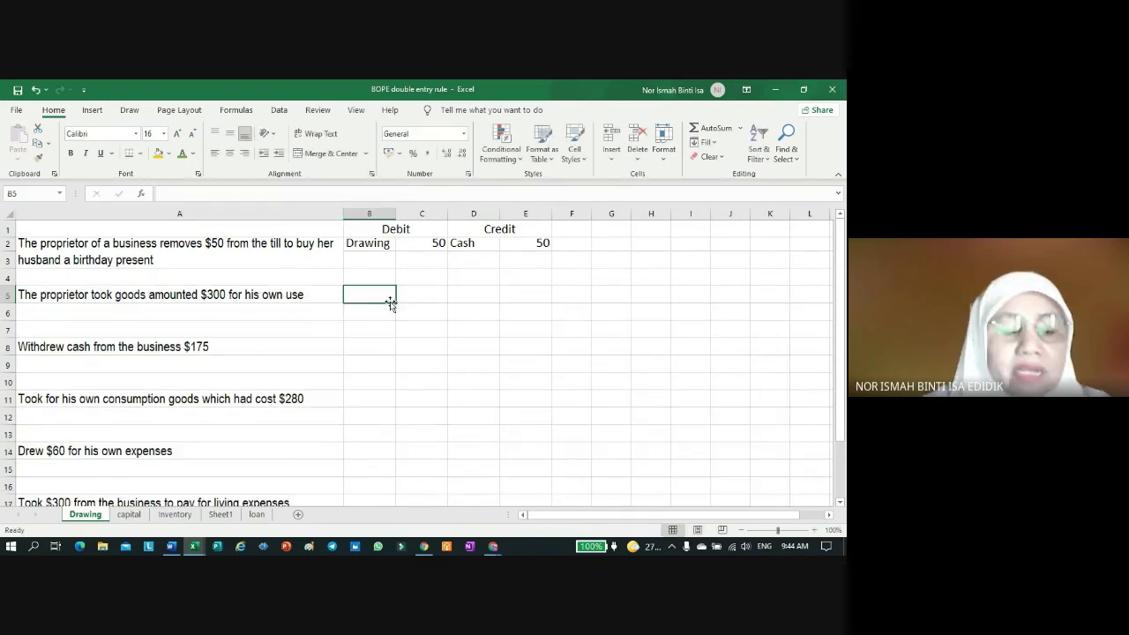
{"action": "type", "text": "Dra"}
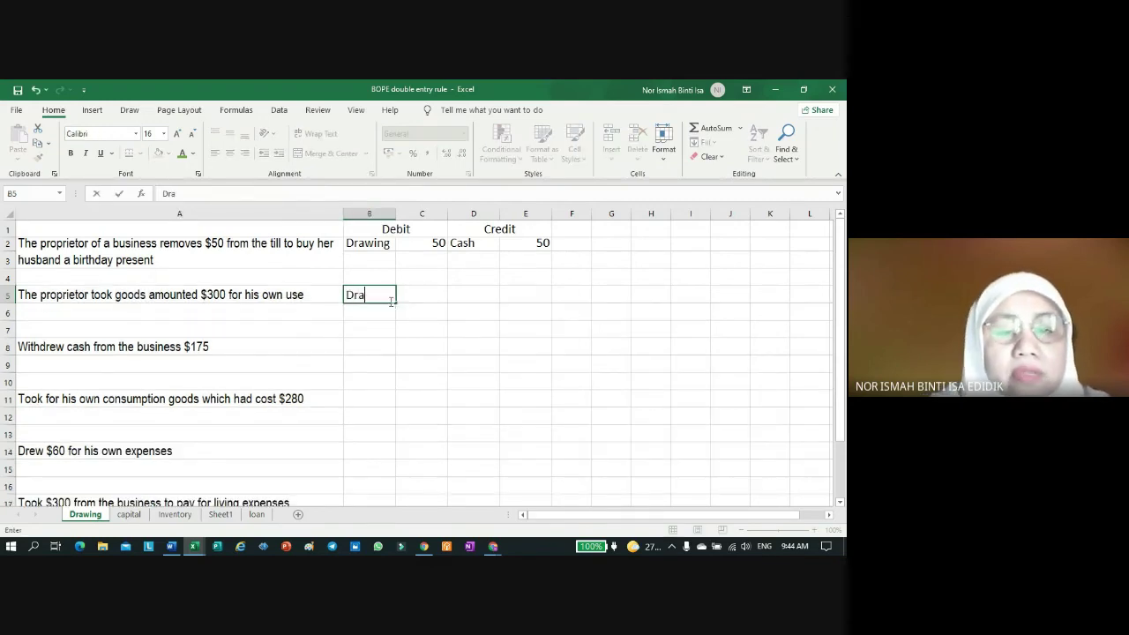
{"action": "type", "text": "waing"}
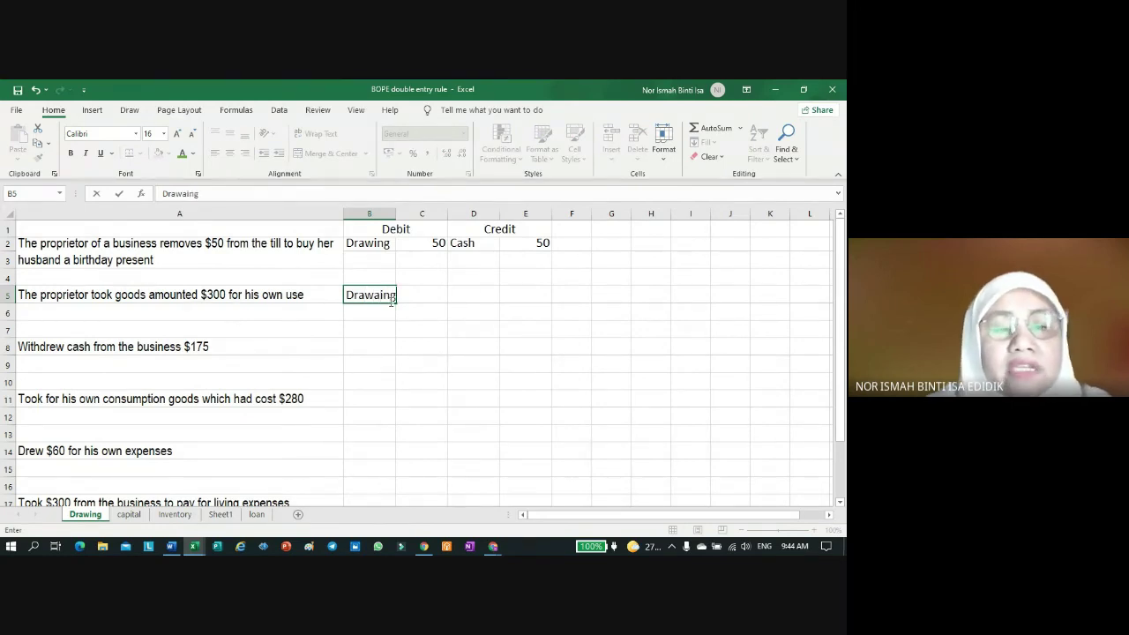
{"action": "key", "text": "BackSpace"}
{"action": "key", "text": "BackSpace"}
{"action": "key", "text": "BackSpace"}
{"action": "key", "text": "BackSpace"}
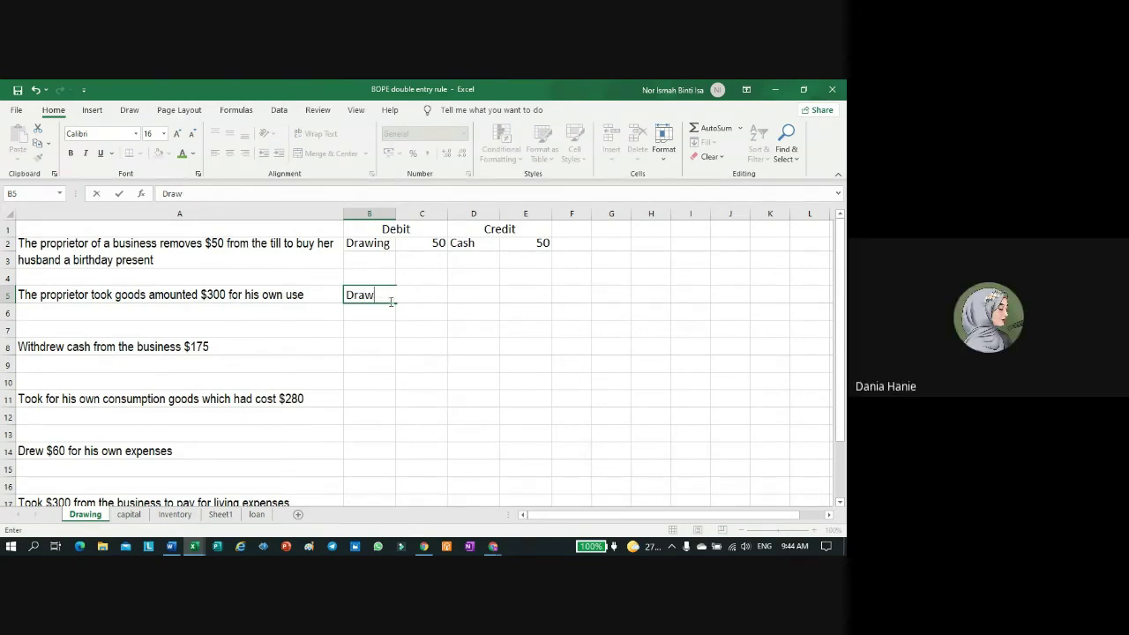
{"action": "type", "text": "ing"}
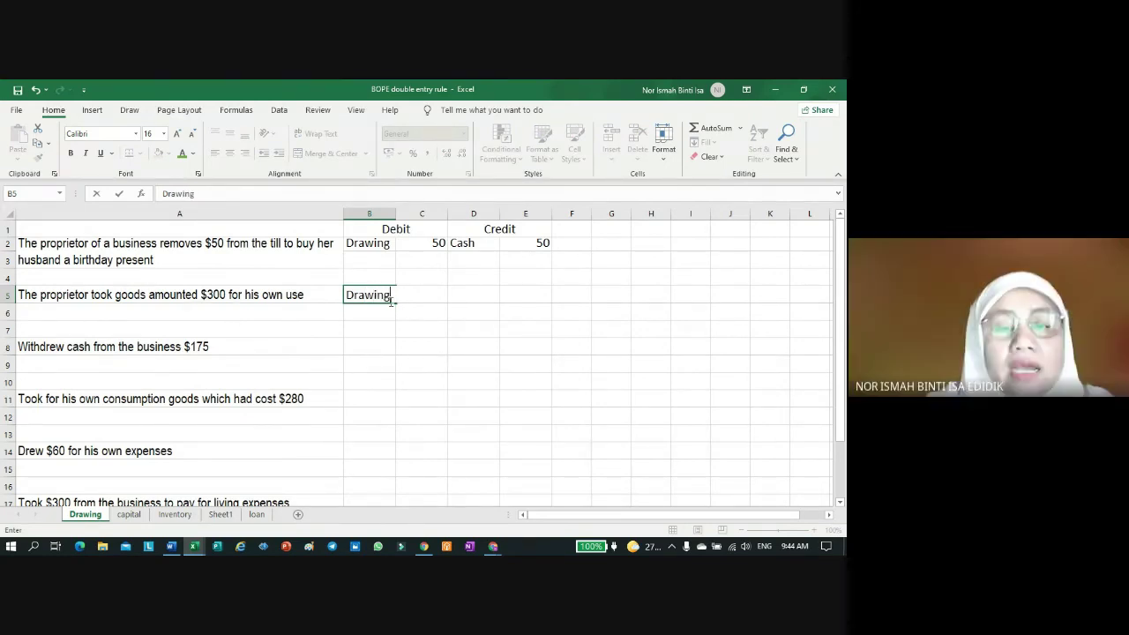
Step: Enter Purchases as the credit account in D5 and widen column D to fit the account name
{"action": "left_click", "coordinate": [468, 298]}
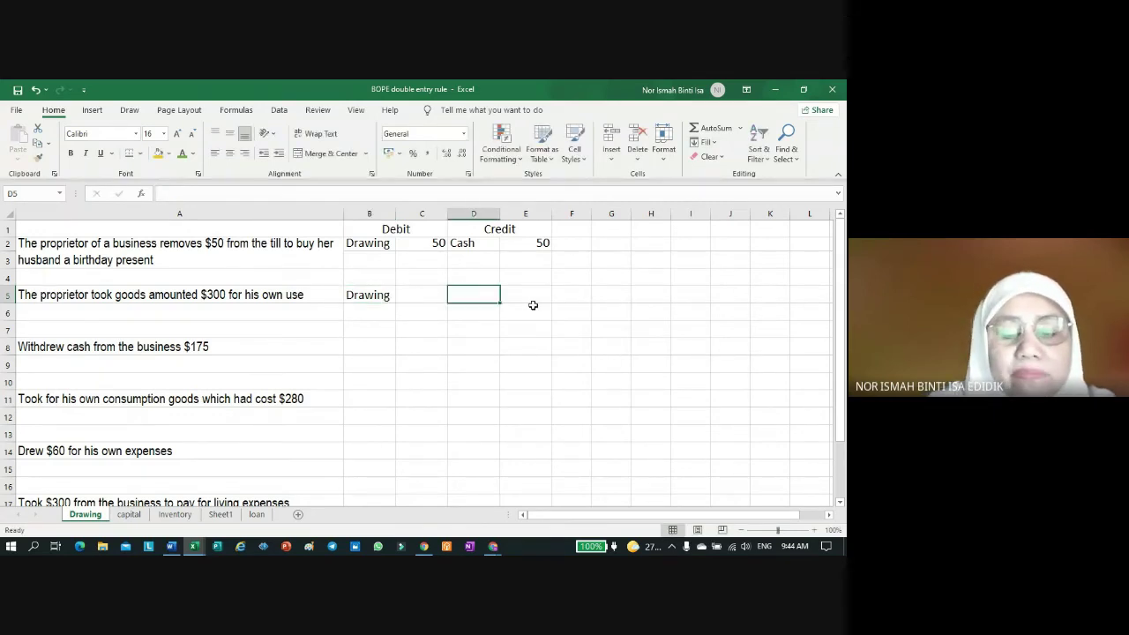
{"action": "type", "text": "Purchases"}
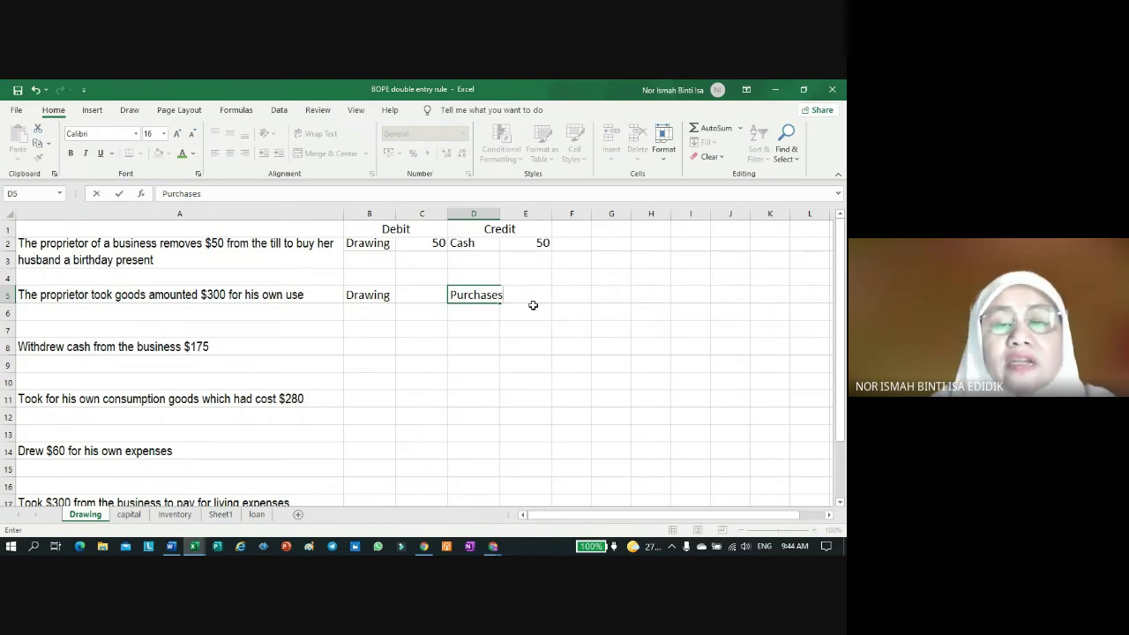
{"action": "left_click", "coordinate": [528, 363]}
{"action": "left_click_drag", "start_coordinate": [500, 215], "coordinate": [507, 214]}
{"action": "left_click", "coordinate": [539, 308]}
Step: Enter 300 as the credit amount in E5 and as the debit amount in C5 for the goods taken
{"action": "left_click", "coordinate": [538, 292]}
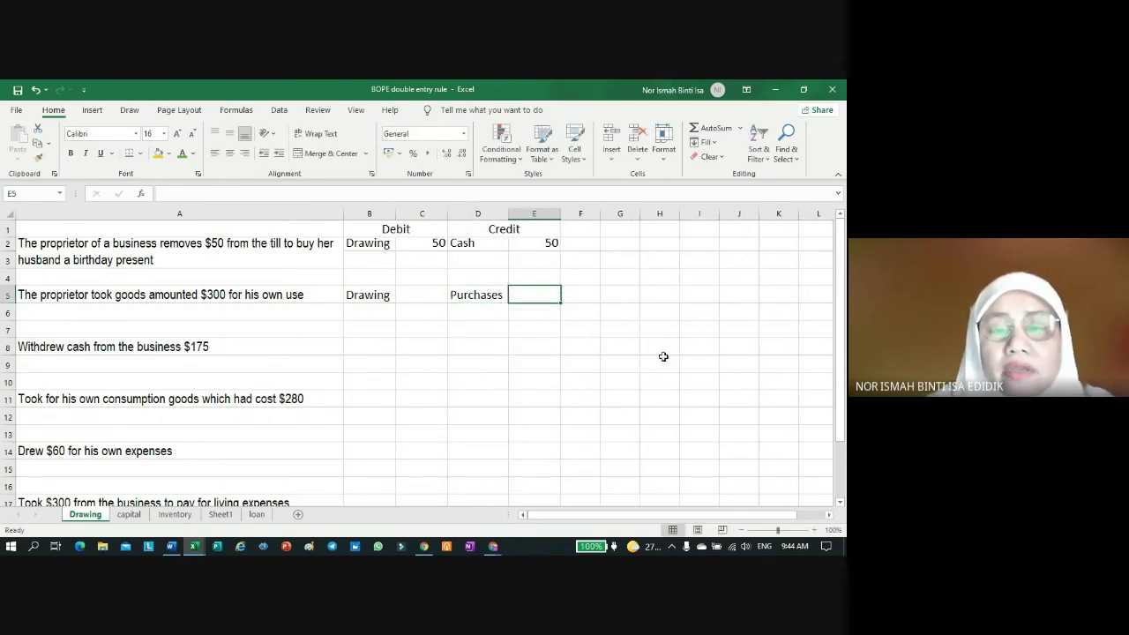
{"action": "type", "text": "300"}
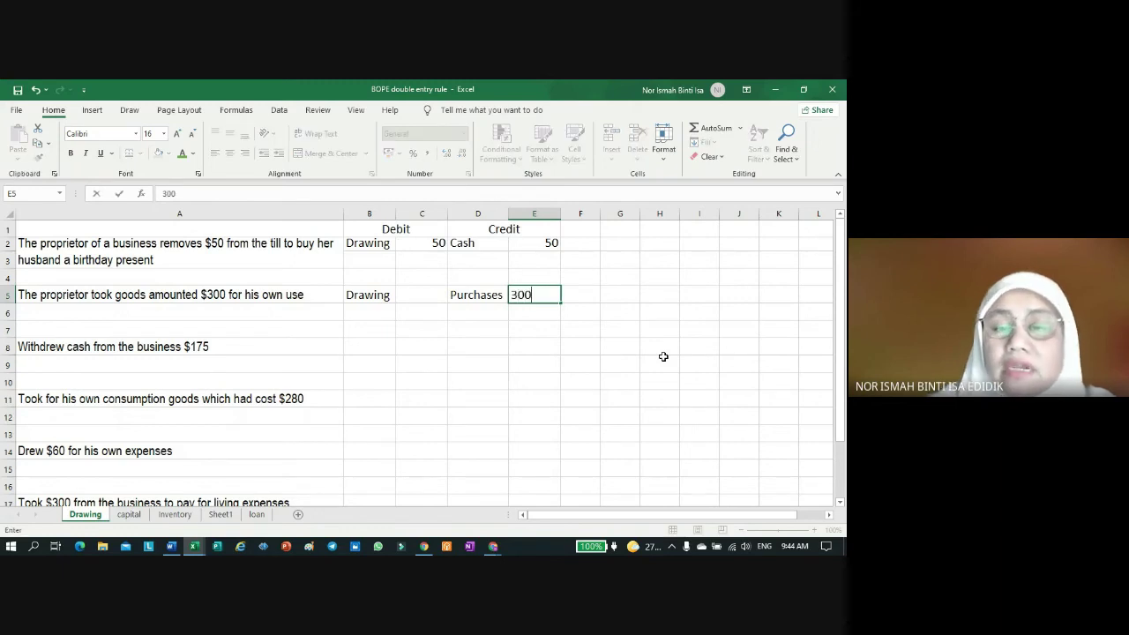
{"action": "key", "text": "Return"}
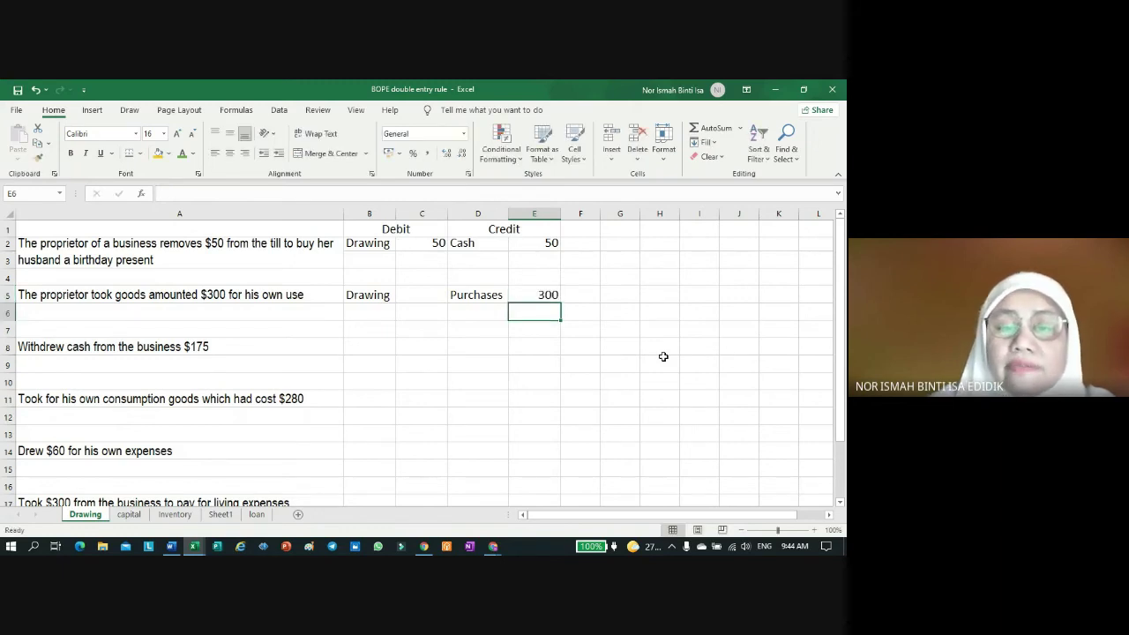
{"action": "left_click", "coordinate": [431, 300]}
{"action": "type", "text": "300"}
{"action": "key", "text": "Return"}
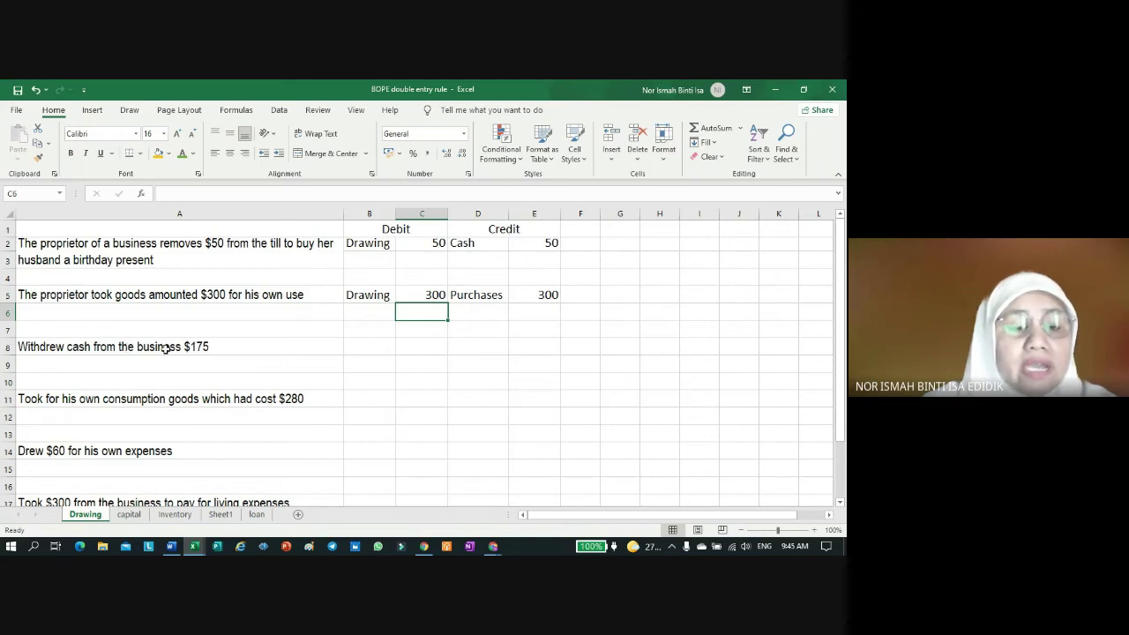
Step: Enter Drawing as the debit account in B11 for the goods taken for the owner's consumption
{"action": "scroll", "coordinate": [178, 401], "scroll_direction": "down", "scroll_amount": 1}
{"action": "scroll", "coordinate": [178, 401], "scroll_direction": "down", "scroll_amount": 1}
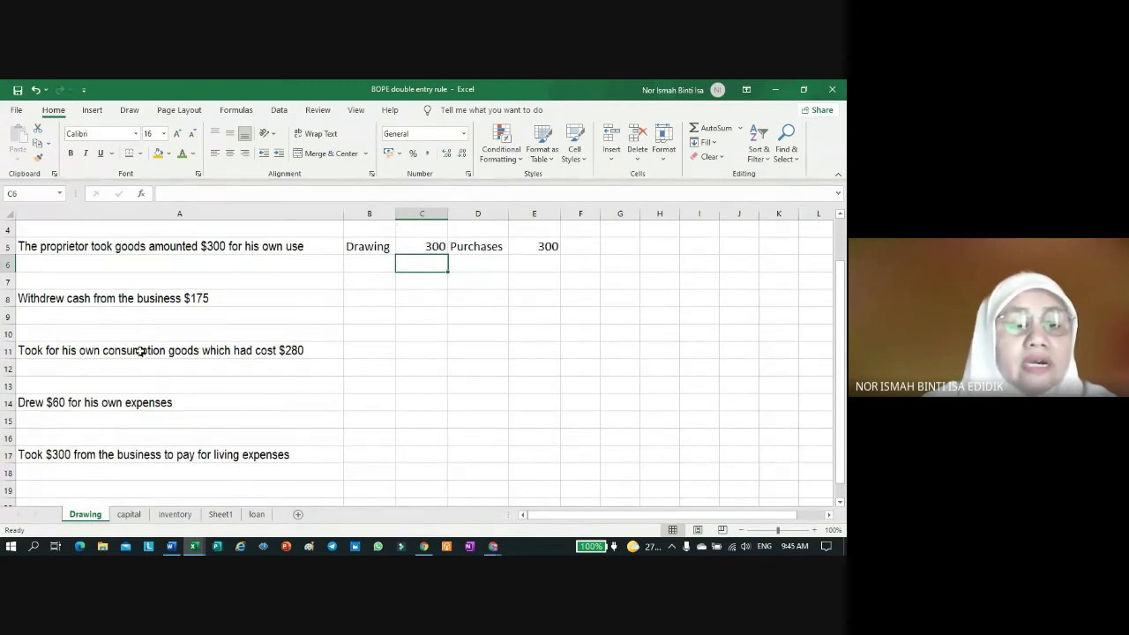
{"action": "left_click", "coordinate": [141, 351]}
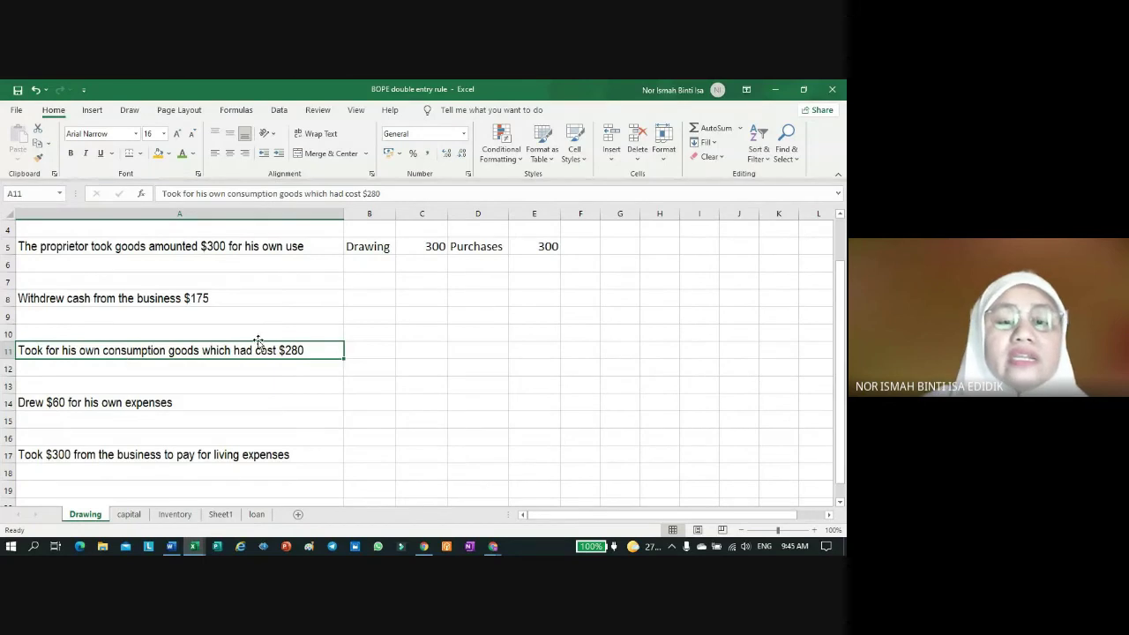
{"action": "left_click", "coordinate": [367, 348]}
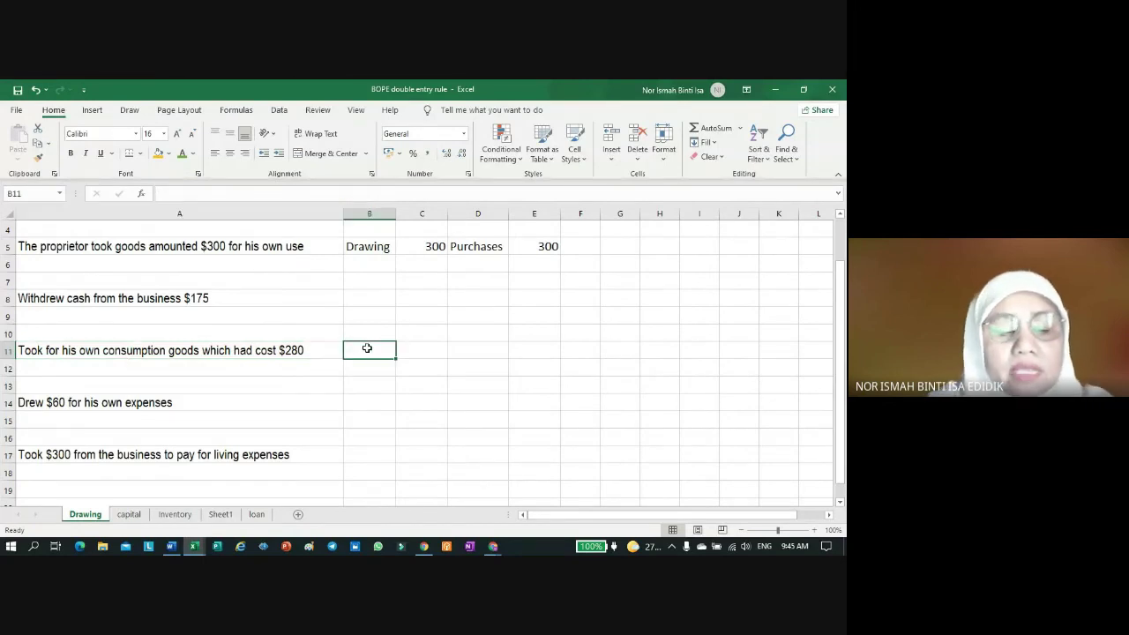
{"action": "type", "text": "Dr"}
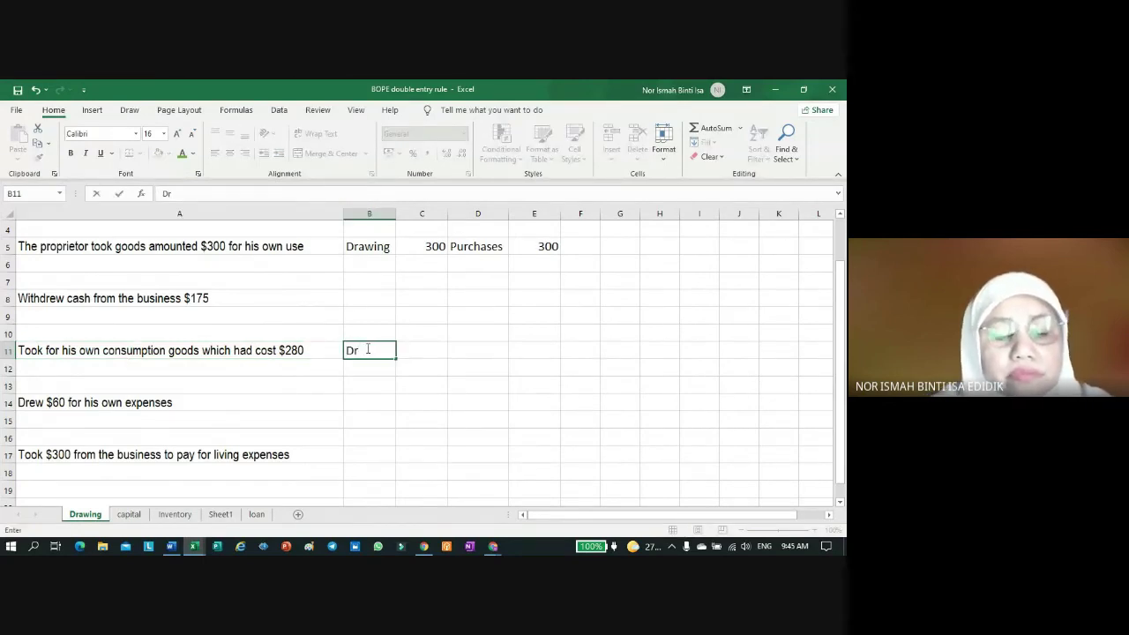
{"action": "type", "text": "awing"}
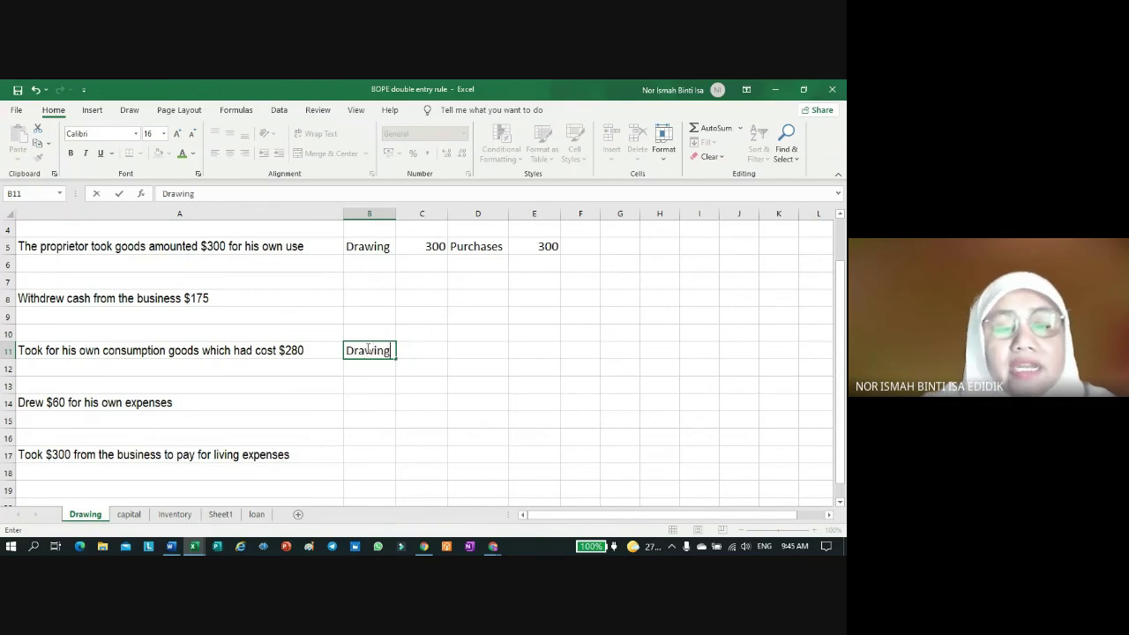
{"action": "key", "text": "Return"}
{"action": "key", "text": "Return"}
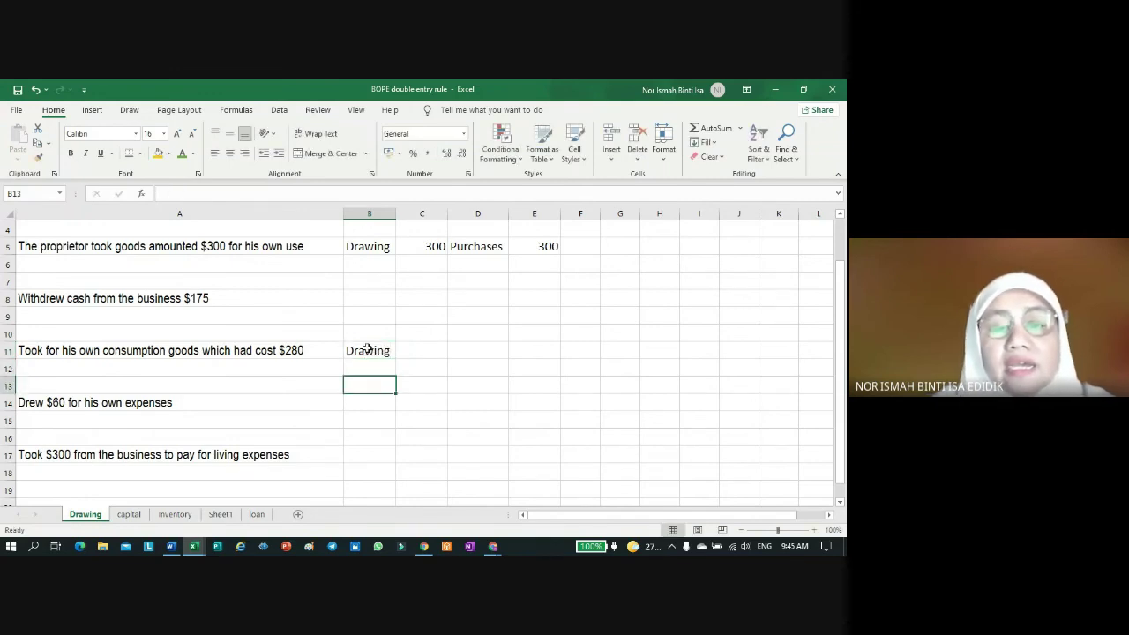
Step: Enter Purchases as the credit account in D11 with a credit amount of 280 in E11
{"action": "left_click", "coordinate": [496, 349]}
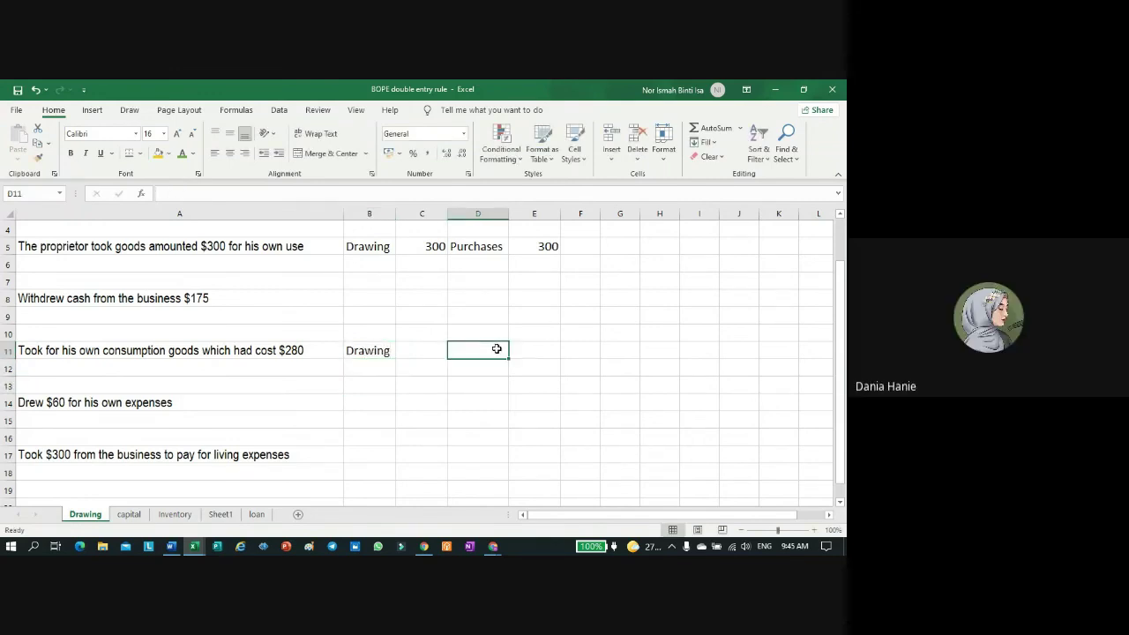
{"action": "type", "text": "Purch"}
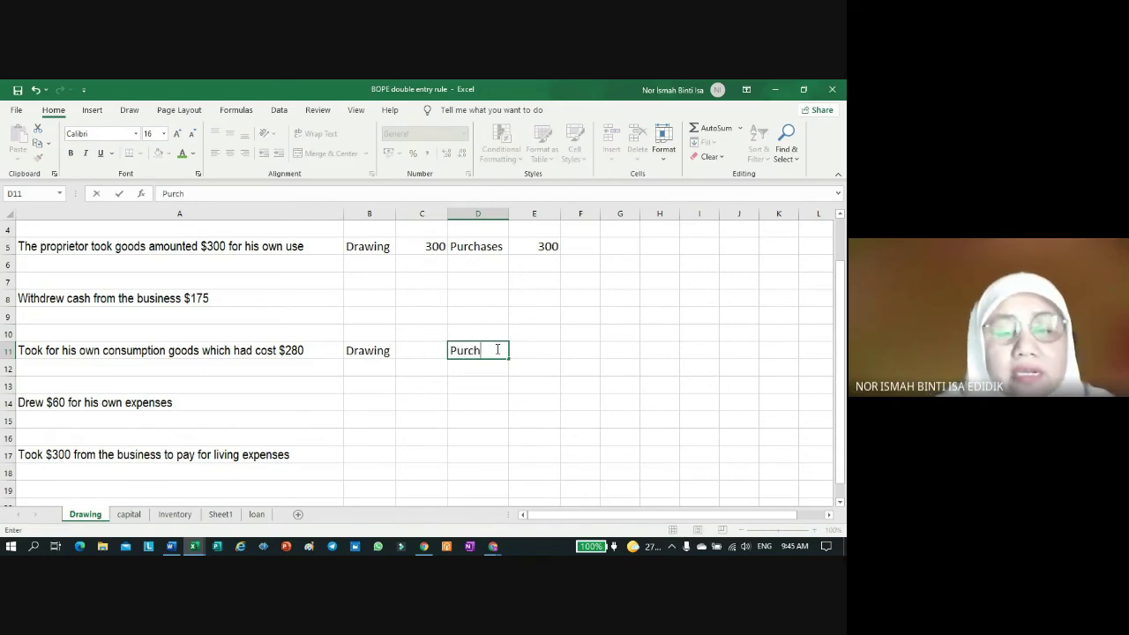
{"action": "type", "text": "ases"}
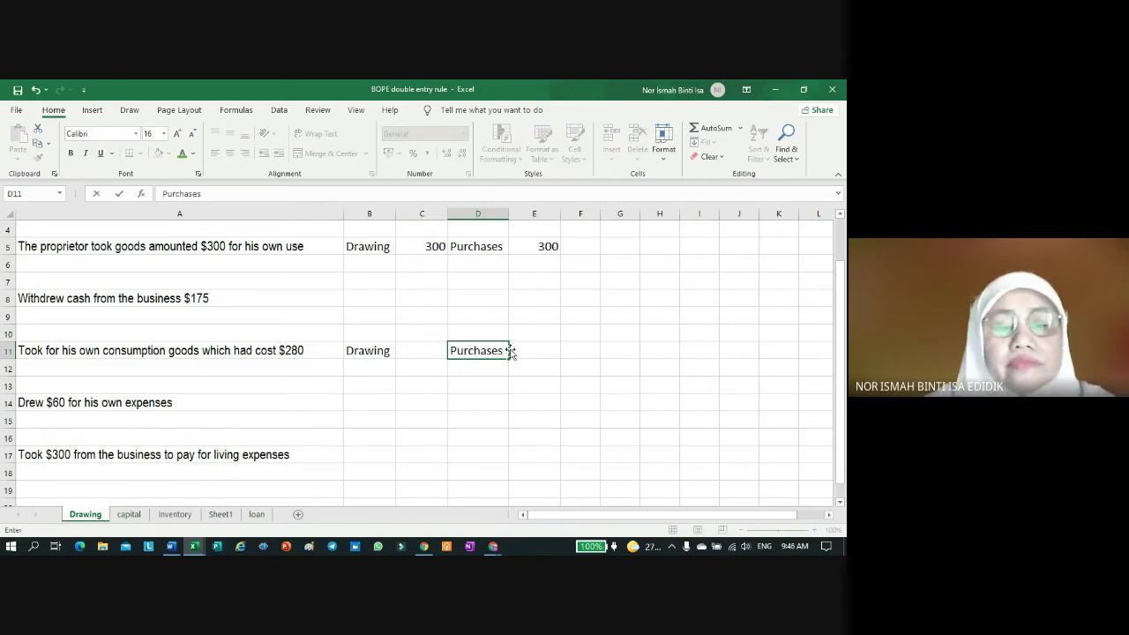
{"action": "left_click", "coordinate": [538, 352]}
{"action": "type", "text": "280"}
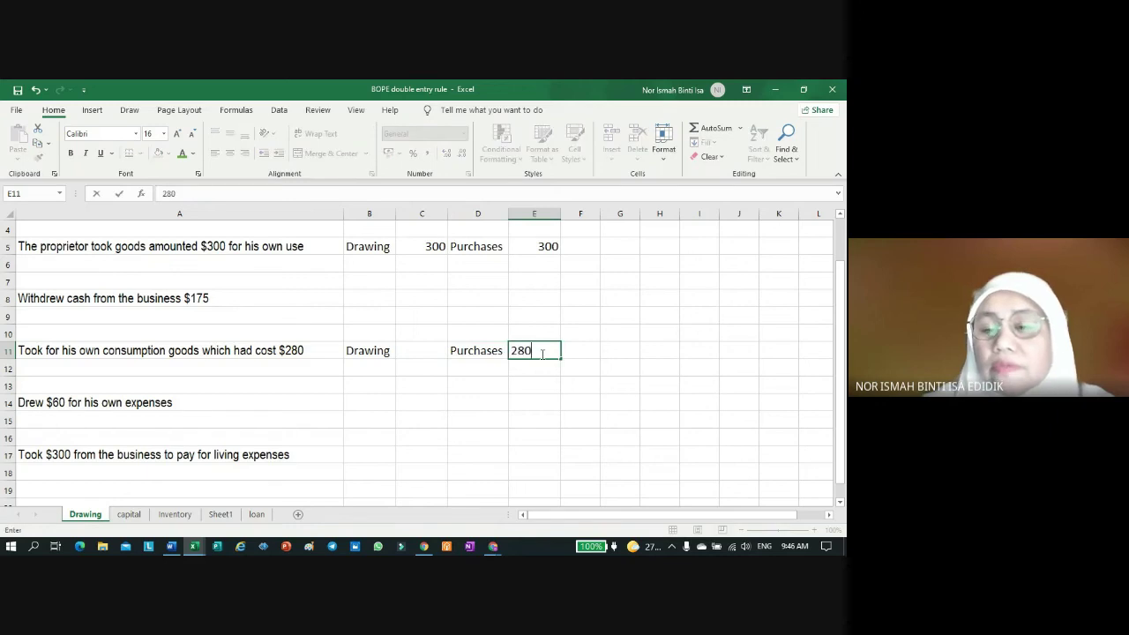
{"action": "key", "text": "Return"}
Step: Enter 280 as the debit amount in C11 for the goods taken for the owner's consumption
{"action": "left_click", "coordinate": [432, 350]}
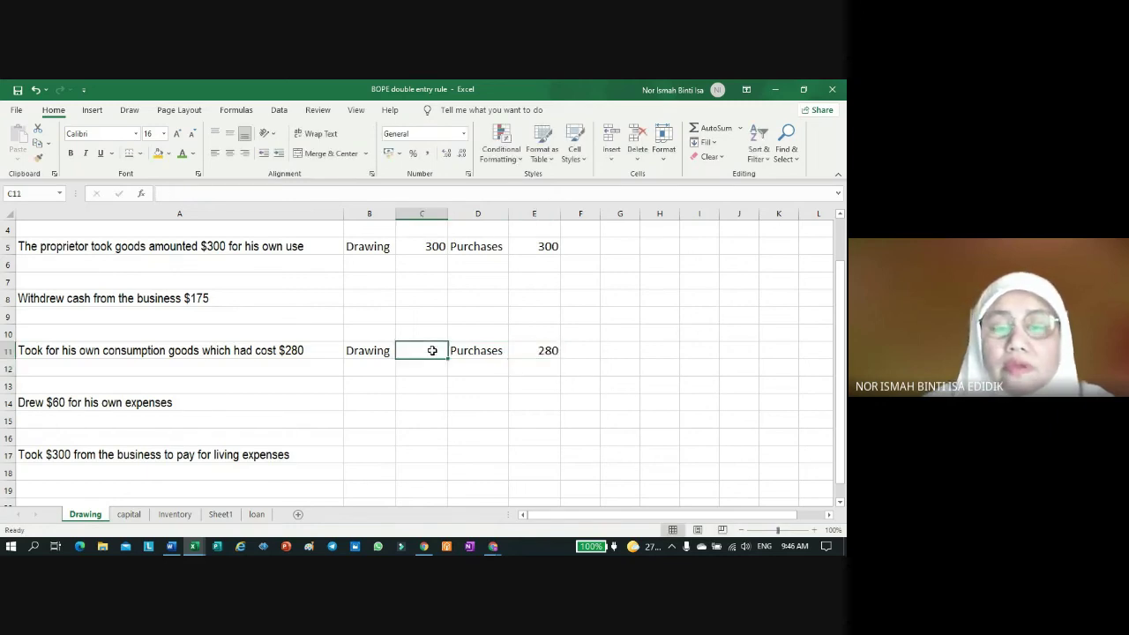
{"action": "type", "text": "280"}
{"action": "key", "text": "Return"}
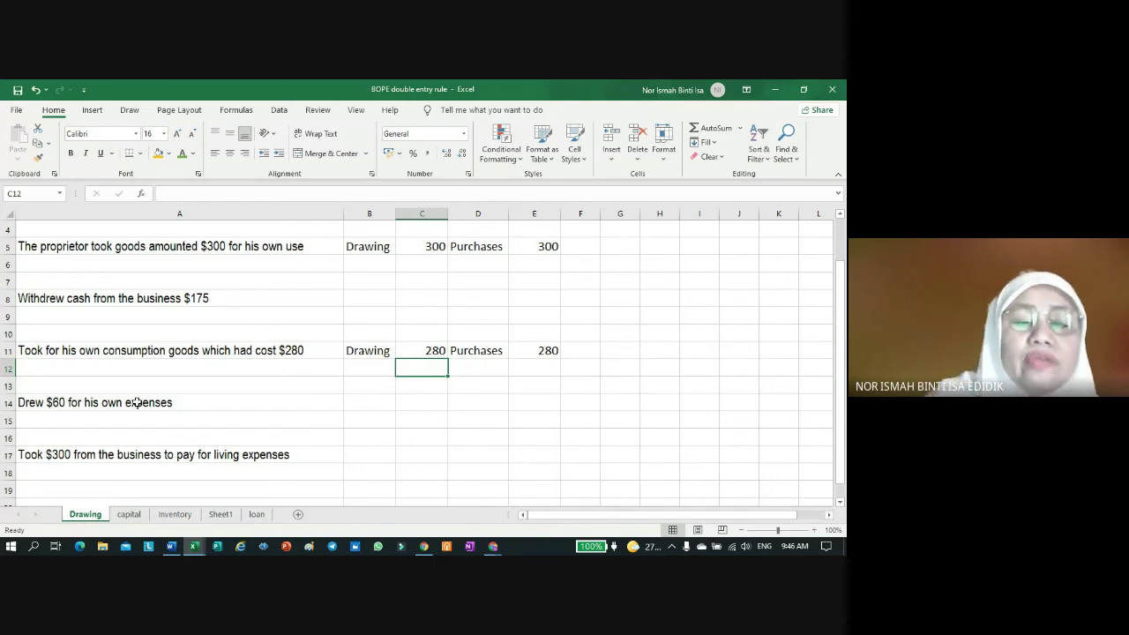
Step: Enter Drawing as the debit account in B14 and Cash as the credit account in D14 for the owner's own expenses
{"action": "left_click", "coordinate": [358, 405]}
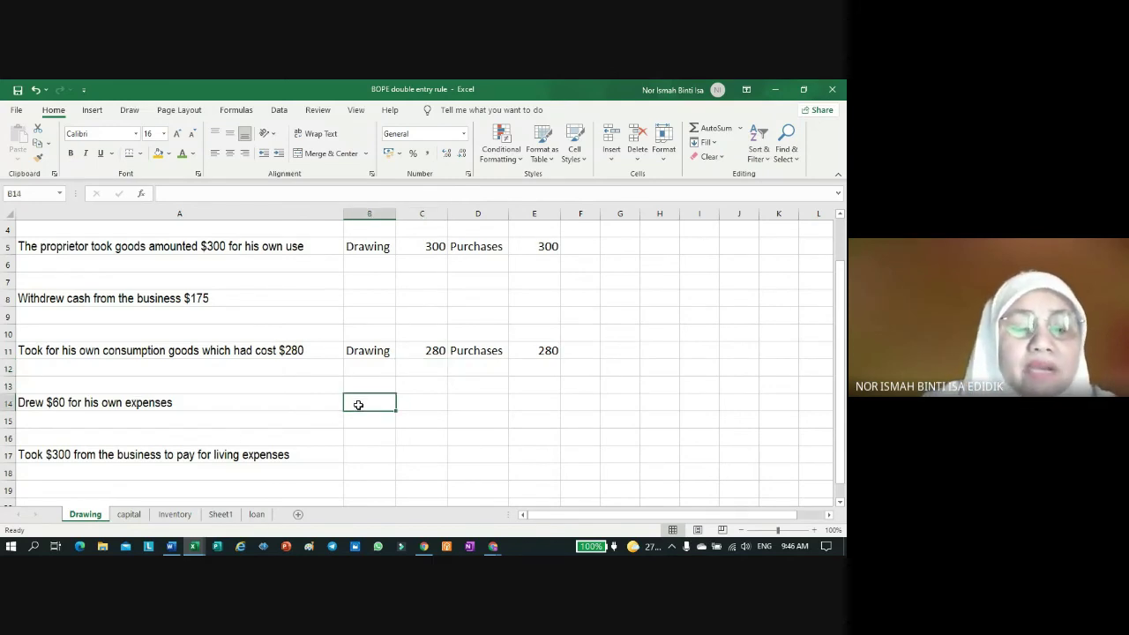
{"action": "type", "text": "Draw"}
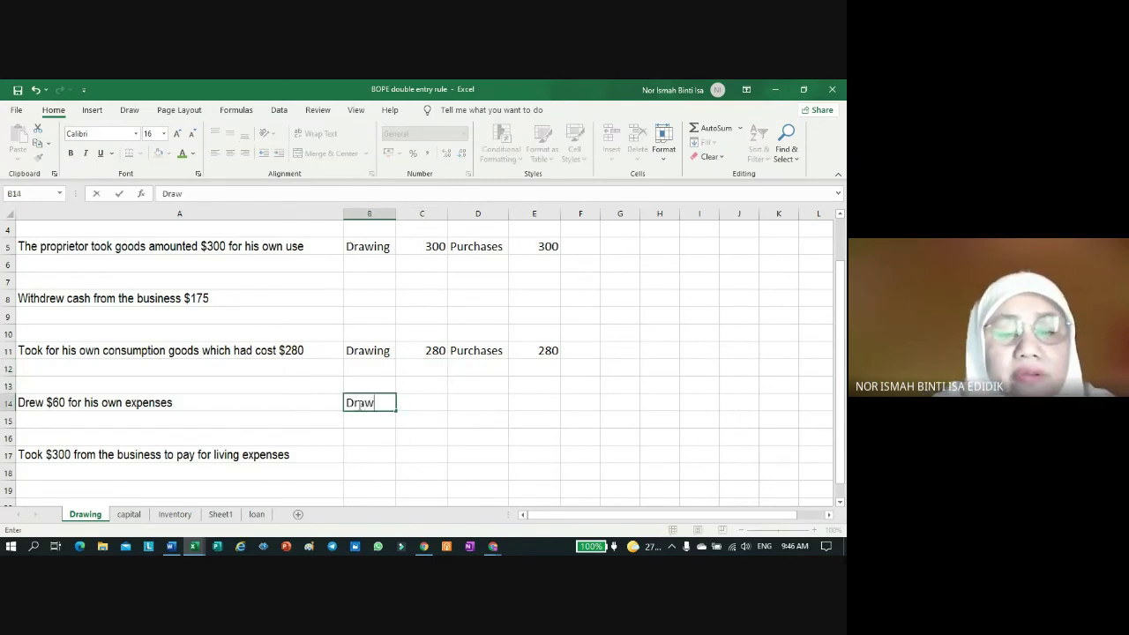
{"action": "type", "text": "ain"}
{"action": "key", "text": "BackSpace"}
{"action": "key", "text": "BackSpace"}
{"action": "key", "text": "BackSpace"}
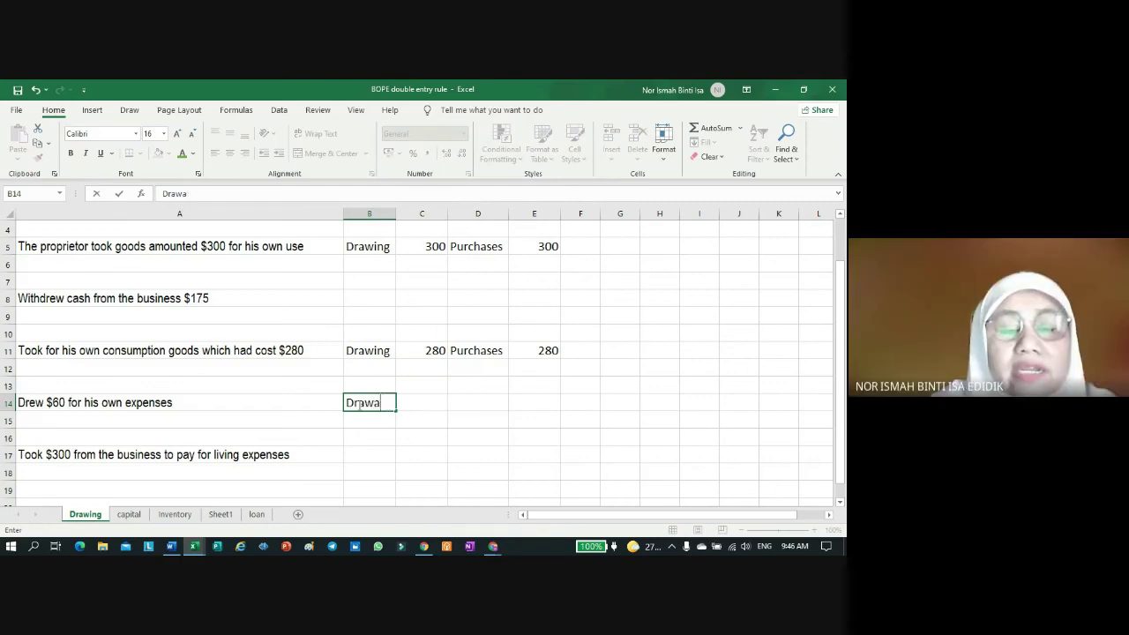
{"action": "type", "text": "ing"}
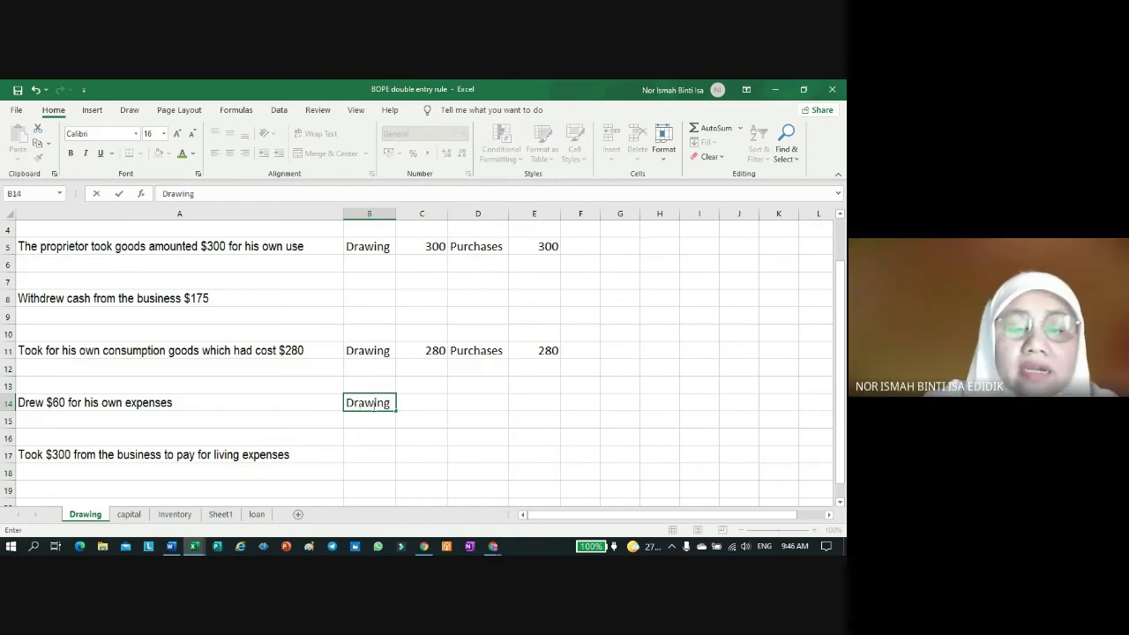
{"action": "left_click", "coordinate": [476, 400]}
{"action": "type", "text": "Cash"}
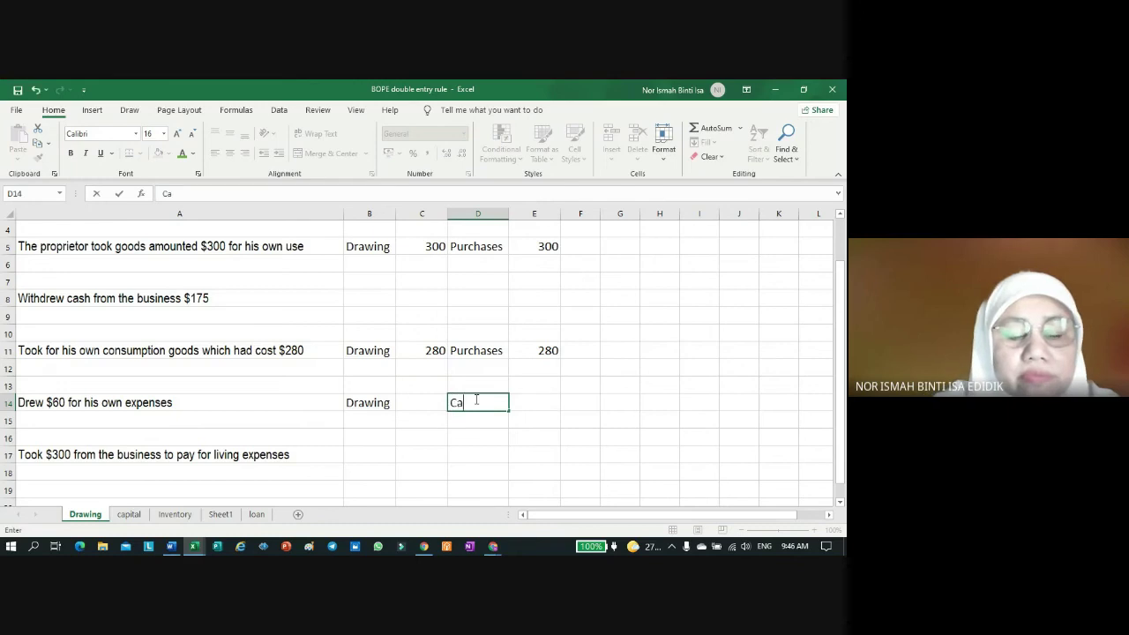
Step: Enter 60 as the debit amount in C14 and as the credit amount in E14
{"action": "left_click", "coordinate": [416, 404]}
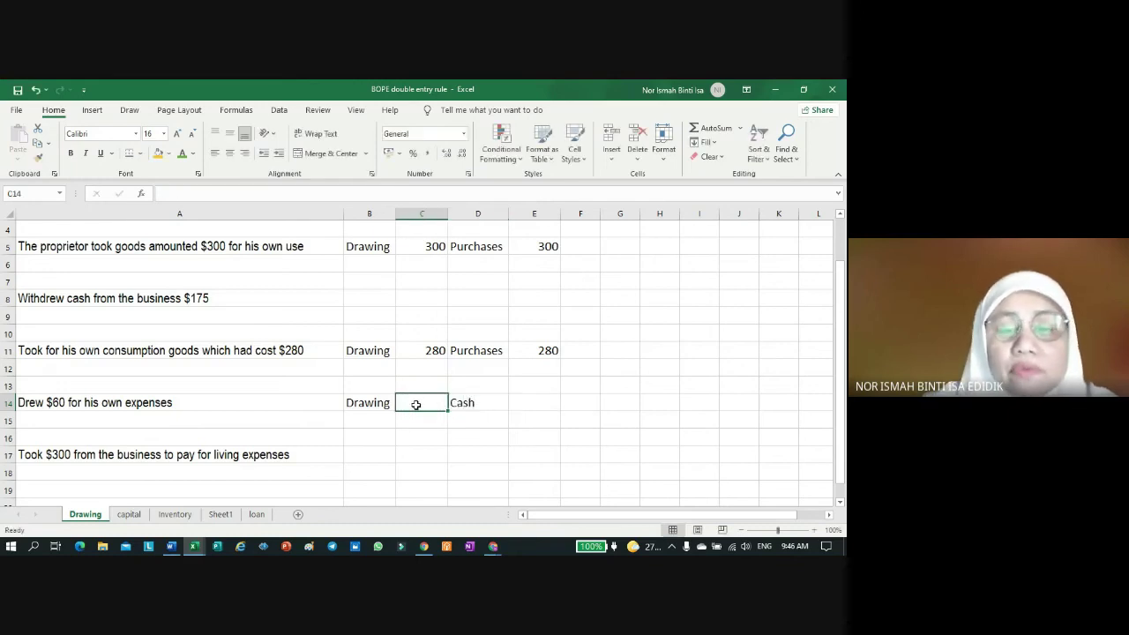
{"action": "type", "text": "60"}
{"action": "key", "text": "Tab"}
{"action": "key", "text": "Tab"}
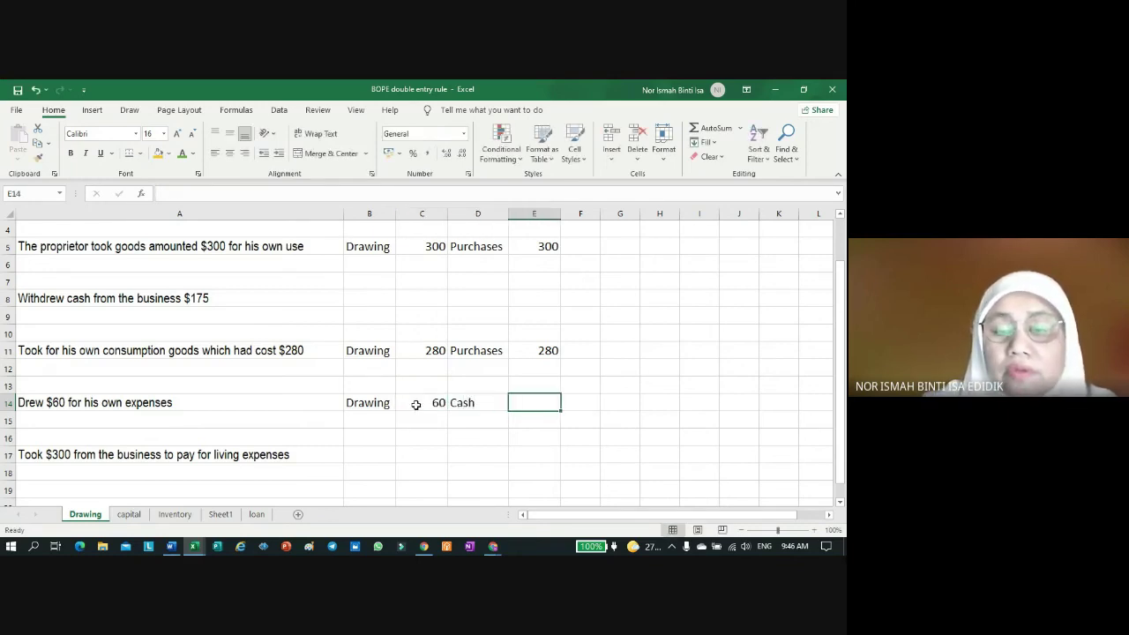
{"action": "type", "text": "6"}
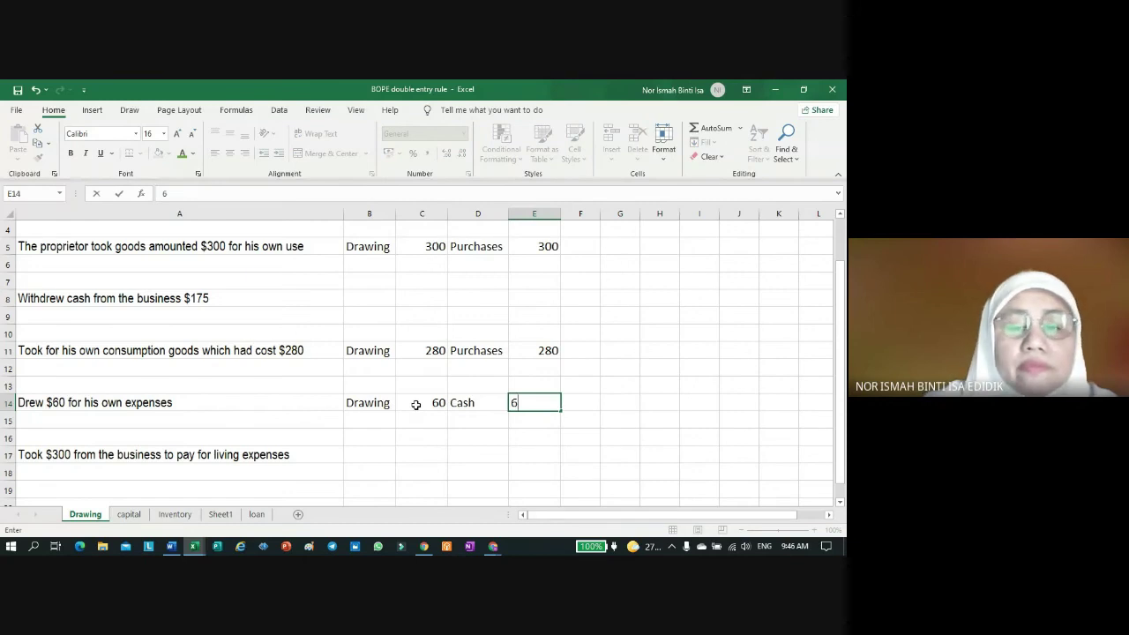
{"action": "type", "text": "0"}
{"action": "key", "text": "Return"}
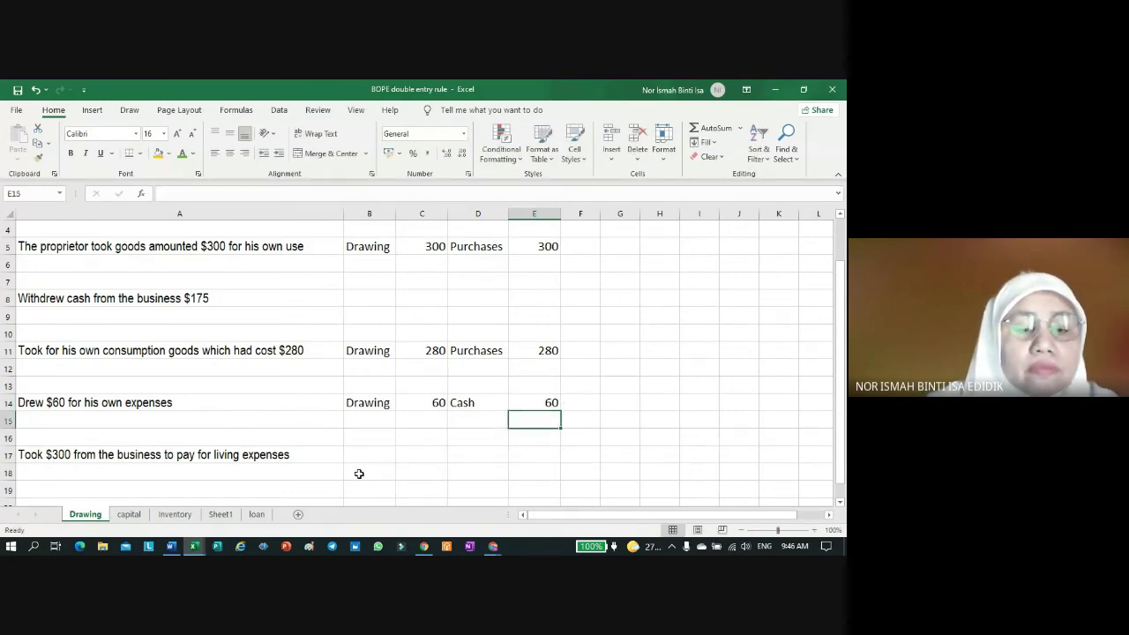
Step: Enter Drawing as the debit account in B17 and Cash as the credit account in D17 for the living expenses
{"action": "left_click", "coordinate": [281, 457]}
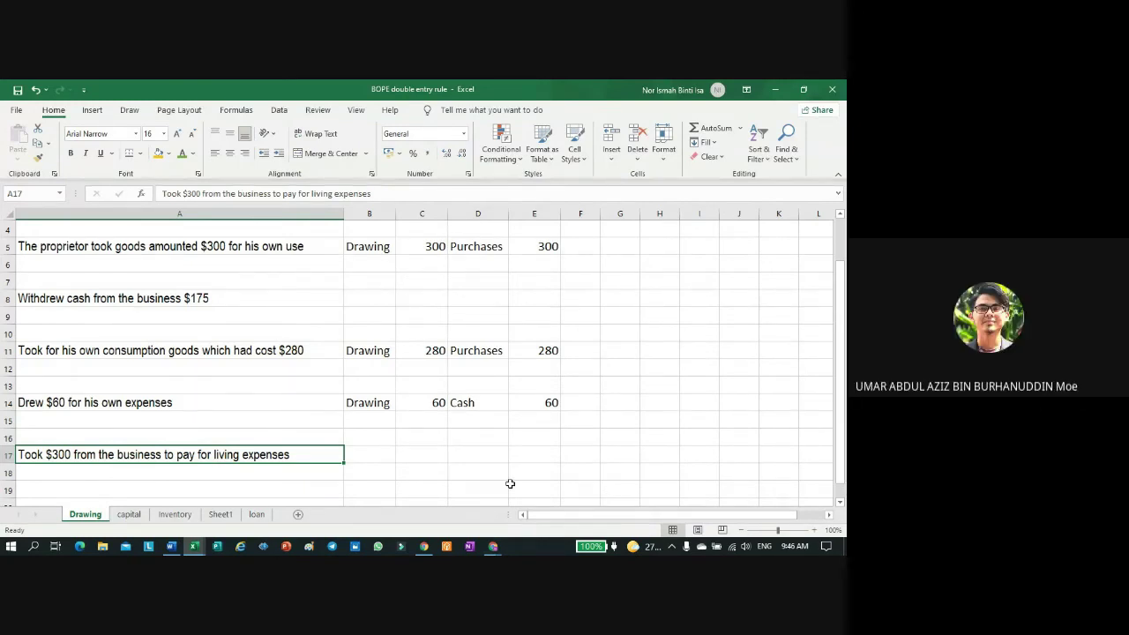
{"action": "left_click", "coordinate": [372, 456]}
{"action": "type", "text": "D"}
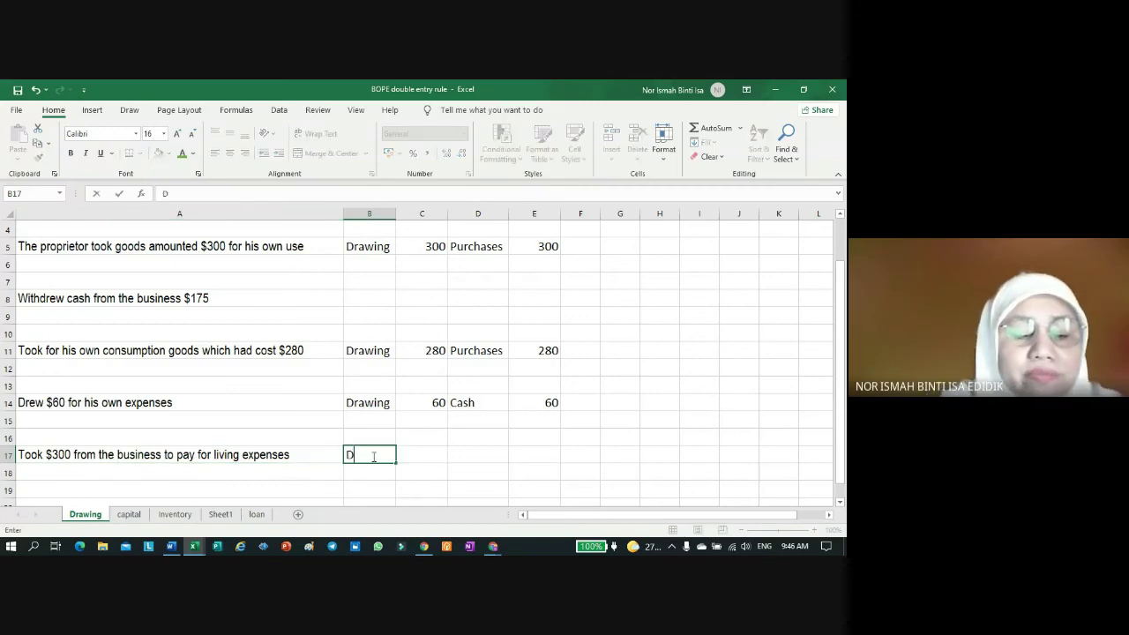
{"action": "type", "text": "rw"}
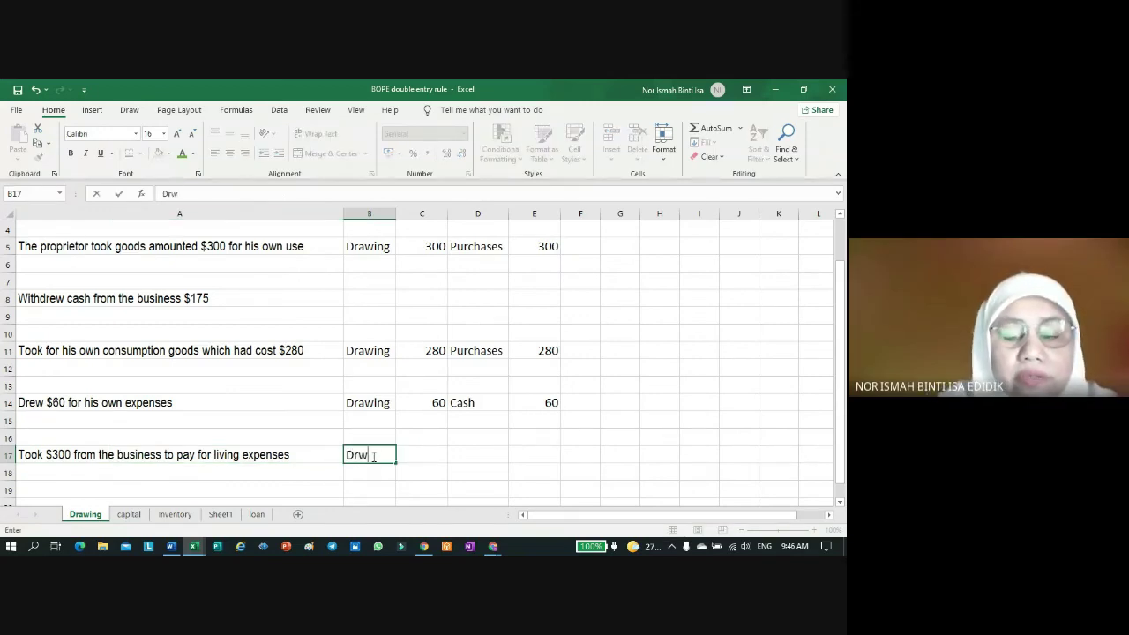
{"action": "key", "text": "BackSpace"}
{"action": "type", "text": "a"}
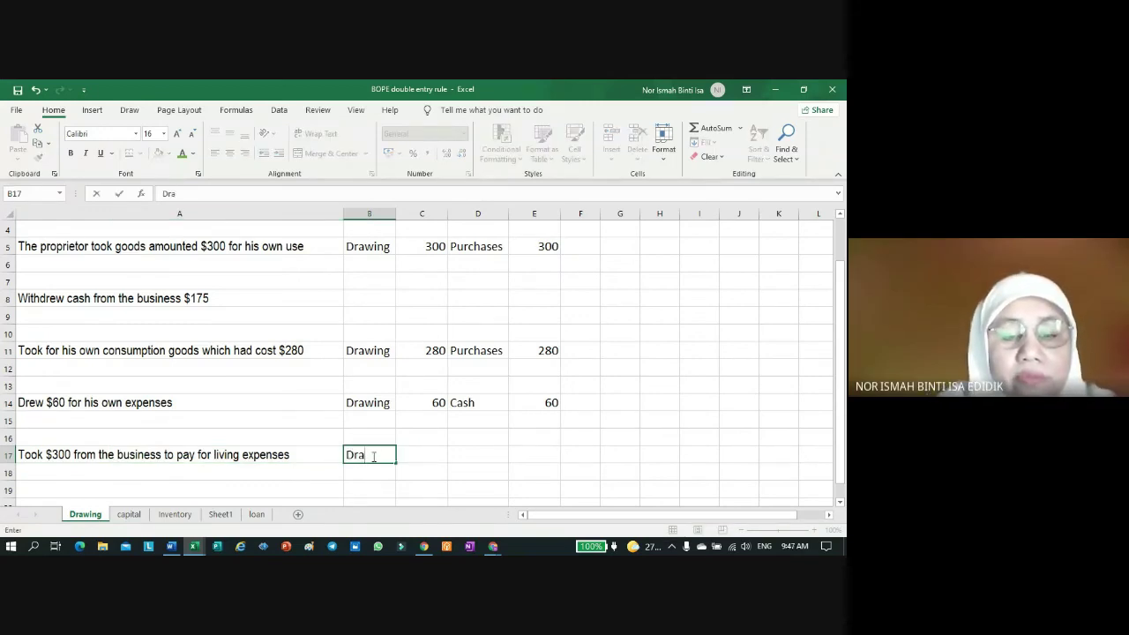
{"action": "type", "text": "win"}
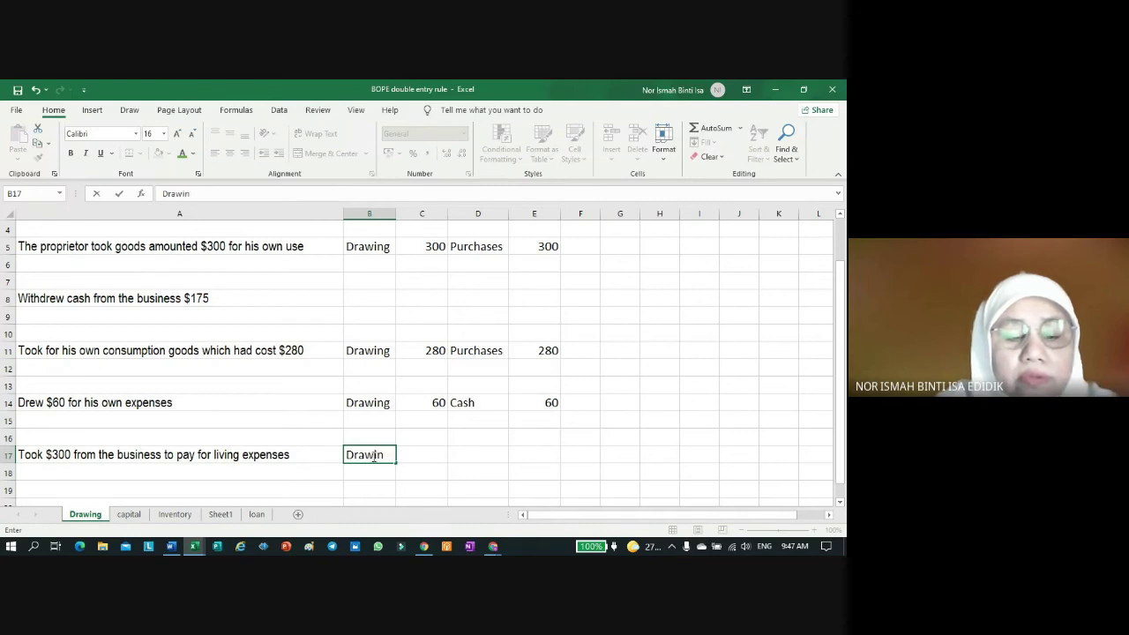
{"action": "type", "text": "g"}
{"action": "left_click", "coordinate": [476, 459]}
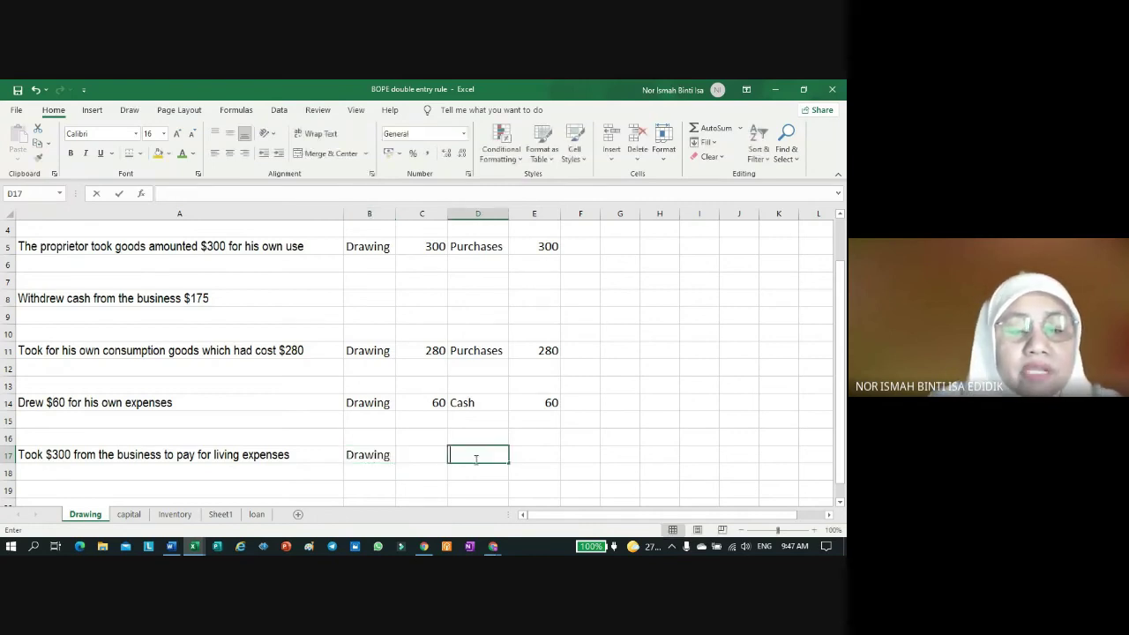
{"action": "type", "text": "Cas"}
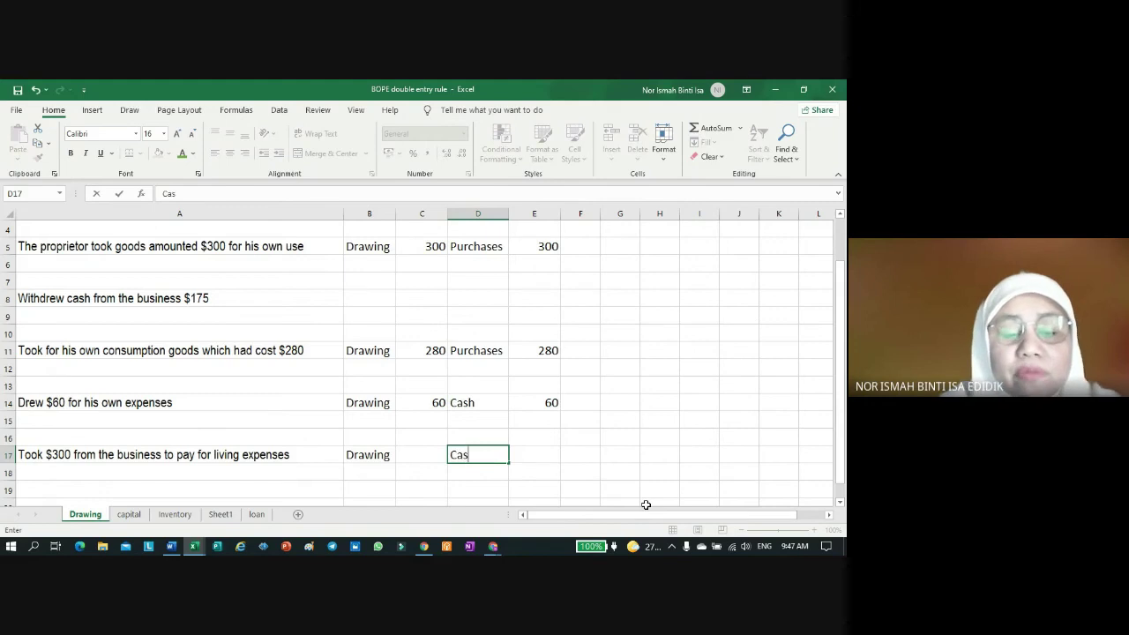
{"action": "type", "text": "h"}
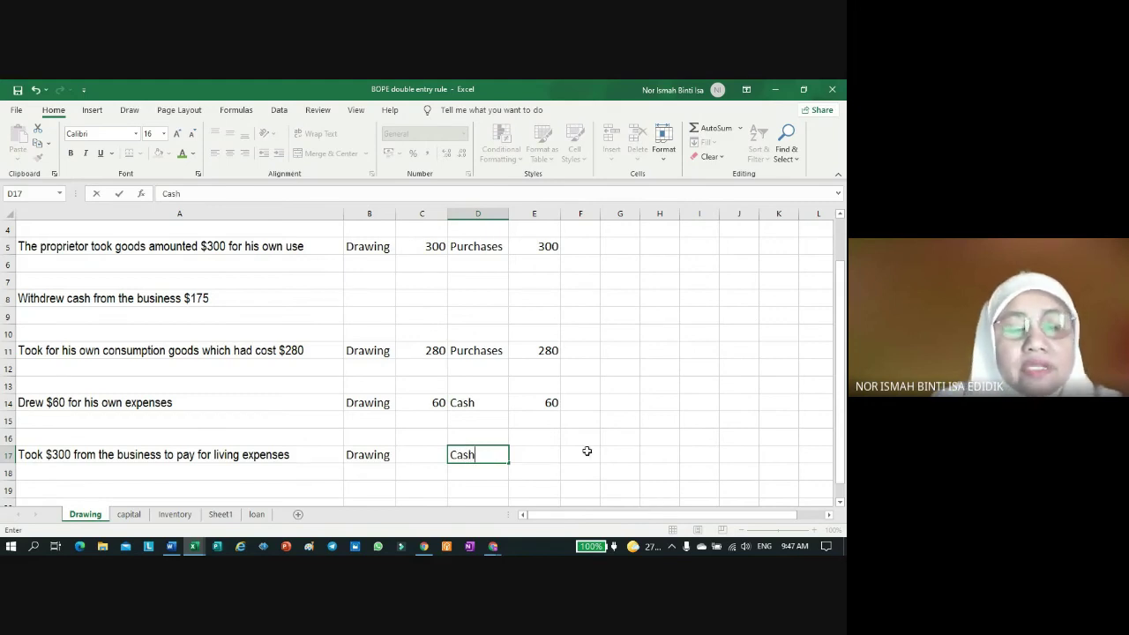
Step: Enter 300 as the credit amount in E17 and as the debit amount in C17
{"action": "left_click", "coordinate": [550, 457]}
{"action": "type", "text": "300"}
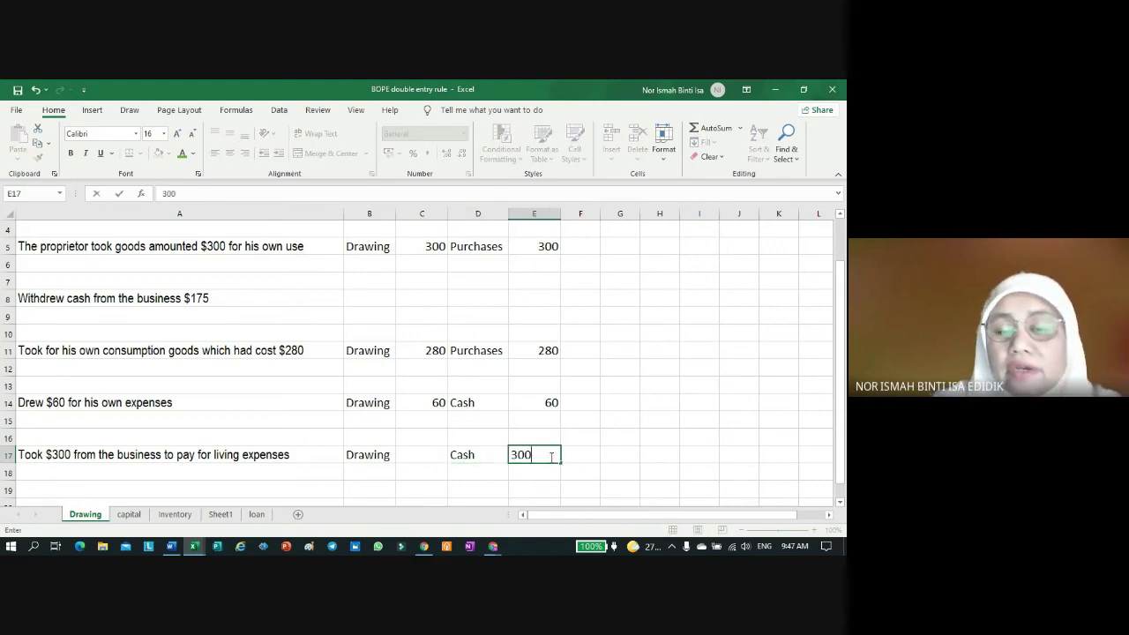
{"action": "key", "text": "Return"}
{"action": "left_click", "coordinate": [405, 455]}
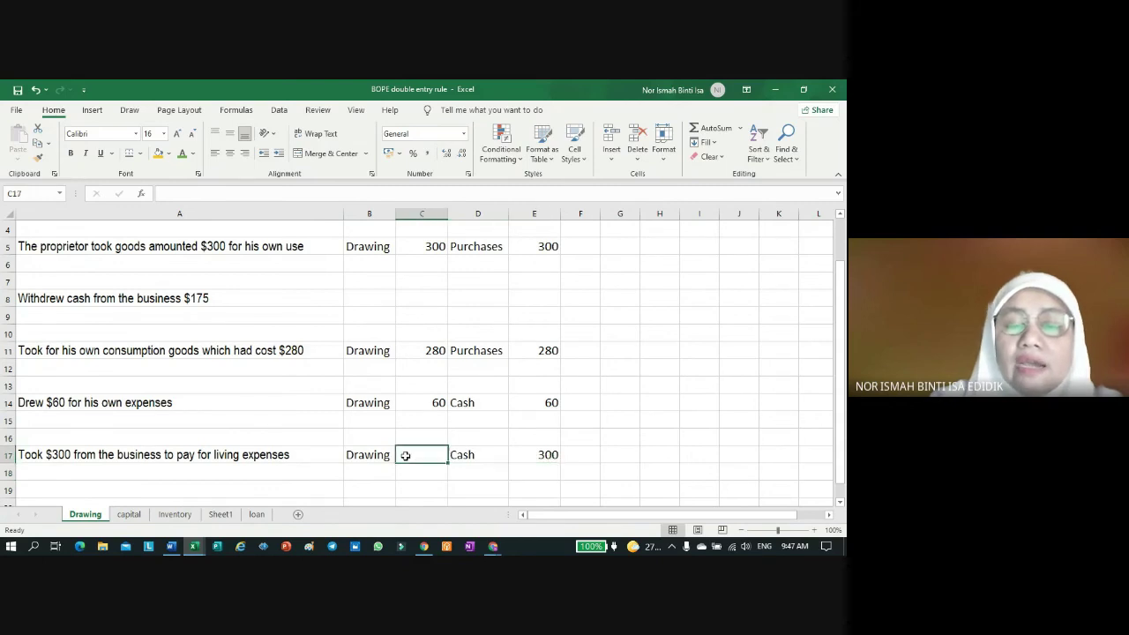
{"action": "type", "text": "300"}
{"action": "key", "text": "Return"}
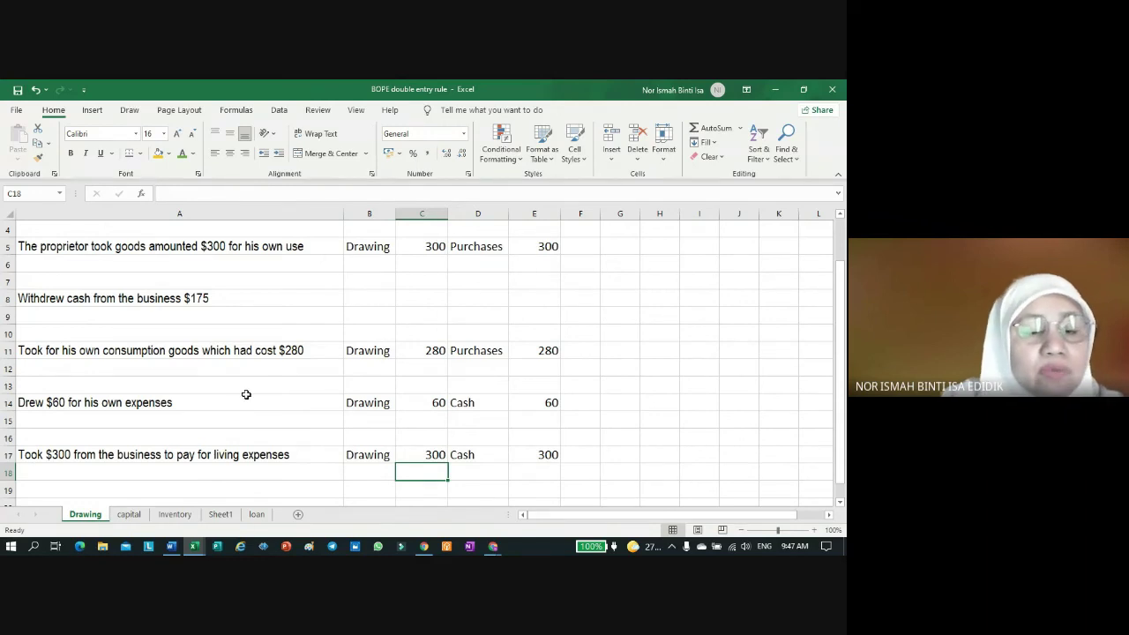
Step: Add a new transaction description in A21 reading "Took flowers for friend birtday"
{"action": "scroll", "coordinate": [228, 425], "scroll_direction": "down", "scroll_amount": 2}
{"action": "left_click", "coordinate": [150, 415]}
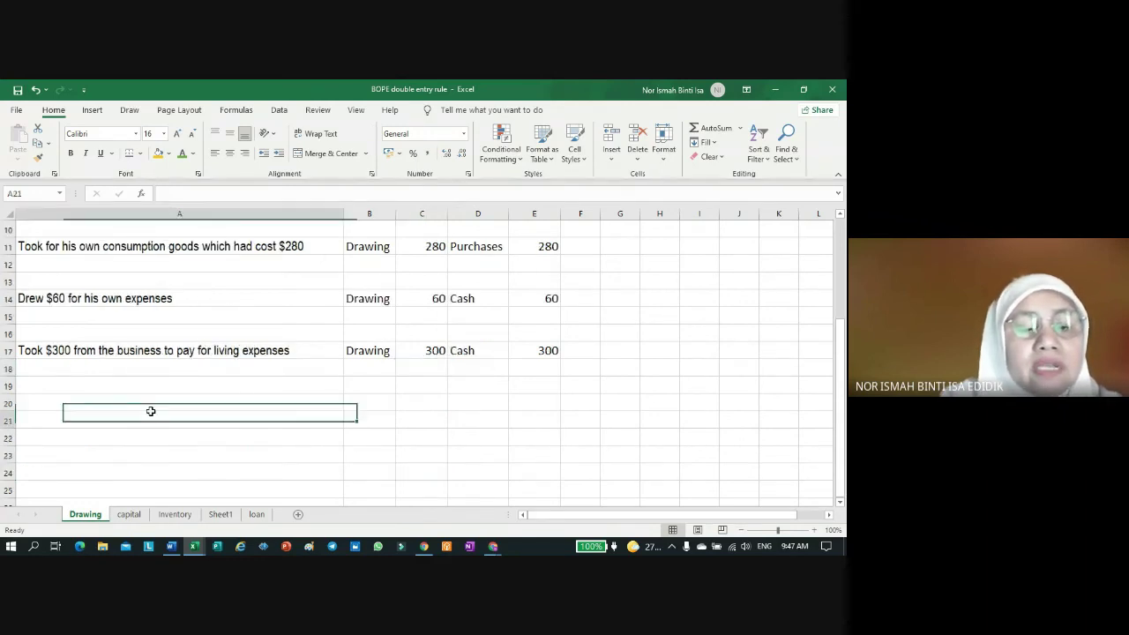
{"action": "type", "text": "Tooo"}
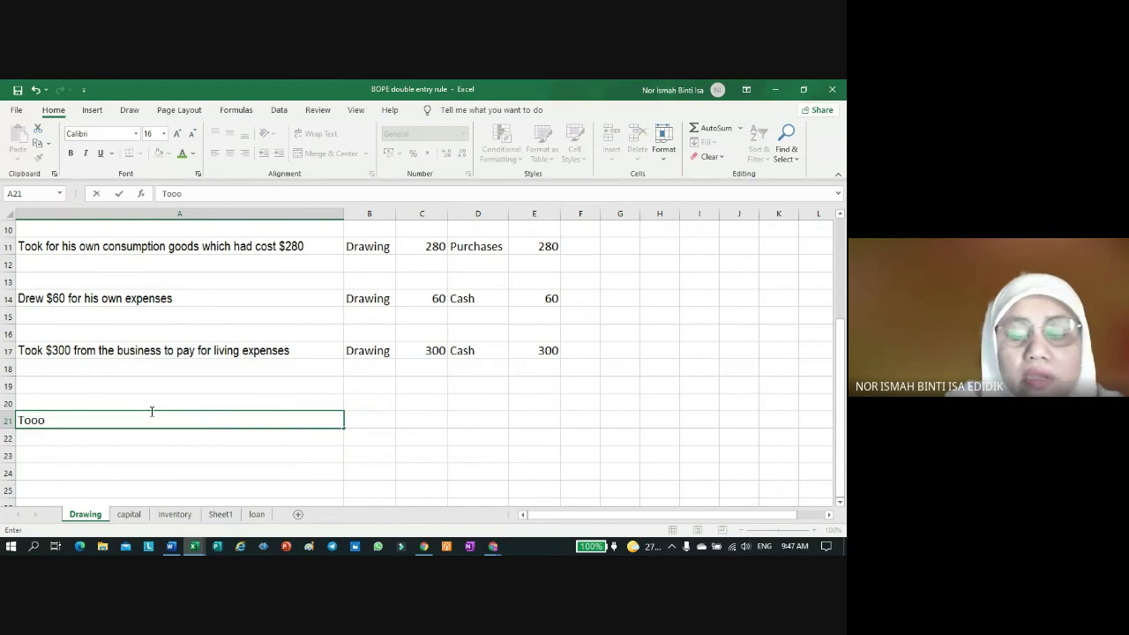
{"action": "key", "text": "BackSpace"}
{"action": "type", "text": "k"}
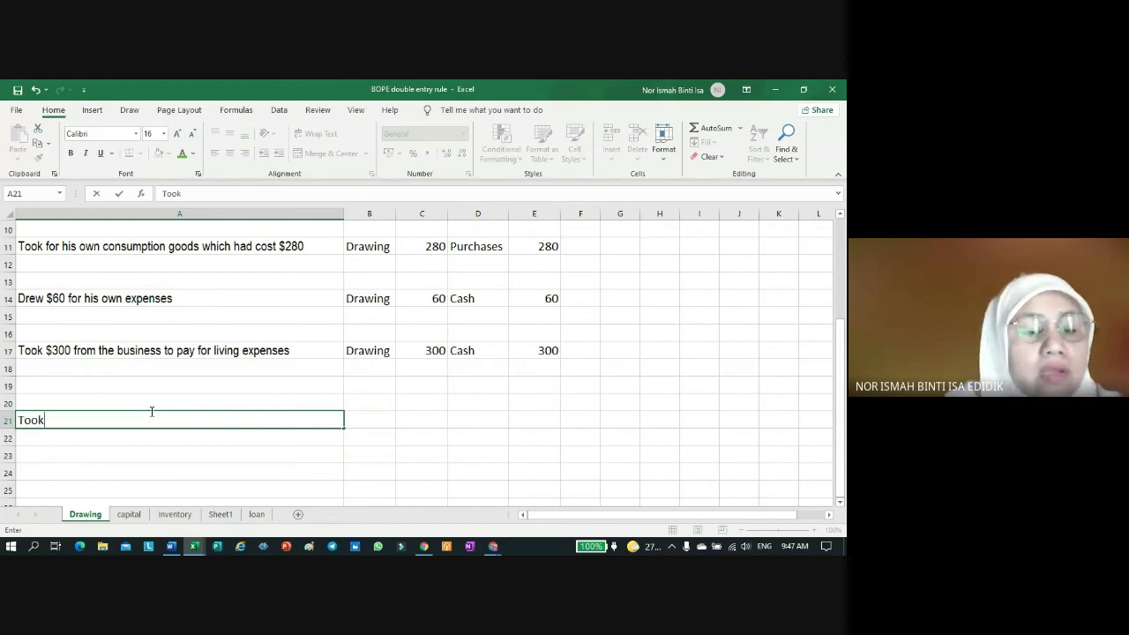
{"action": "type", "text": " flow"}
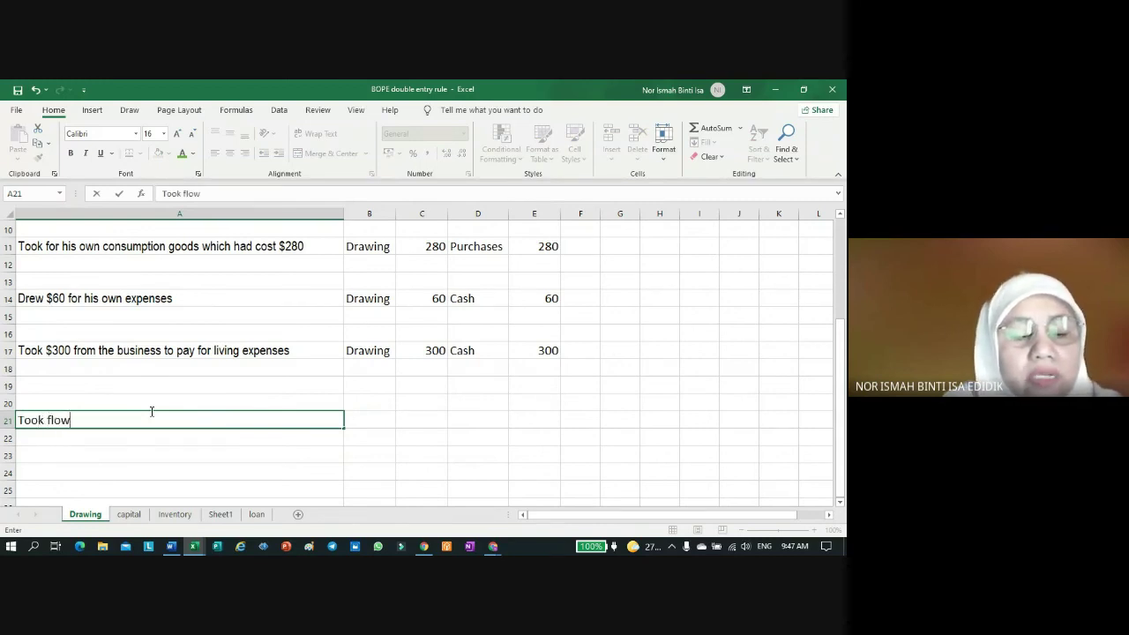
{"action": "type", "text": "ers f"}
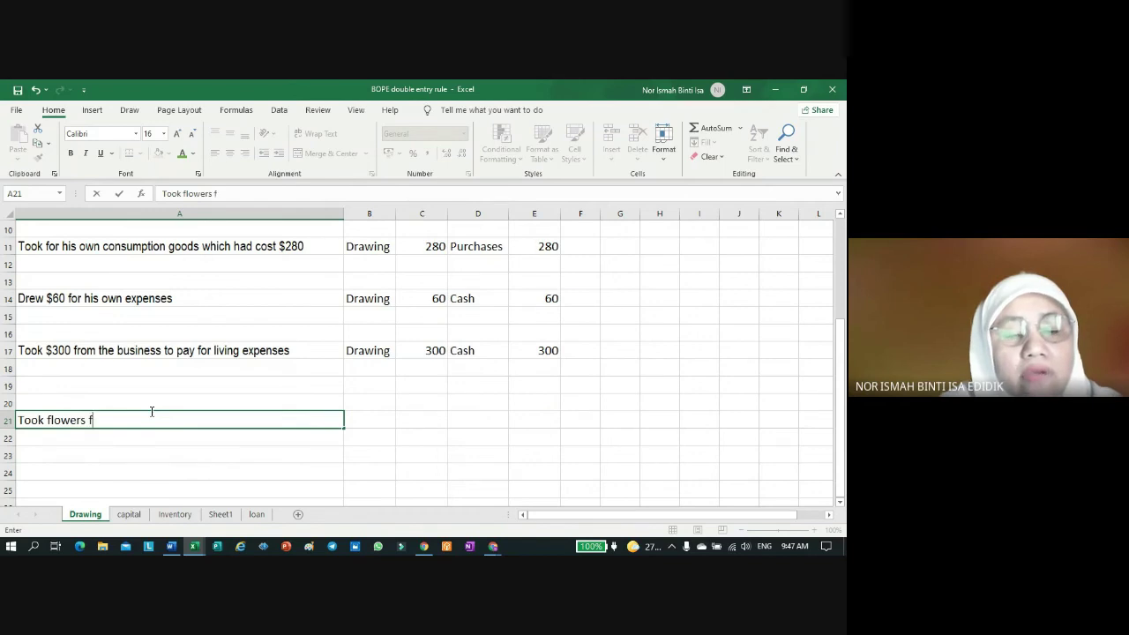
{"action": "type", "text": "or g"}
{"action": "key", "text": "BackSpace"}
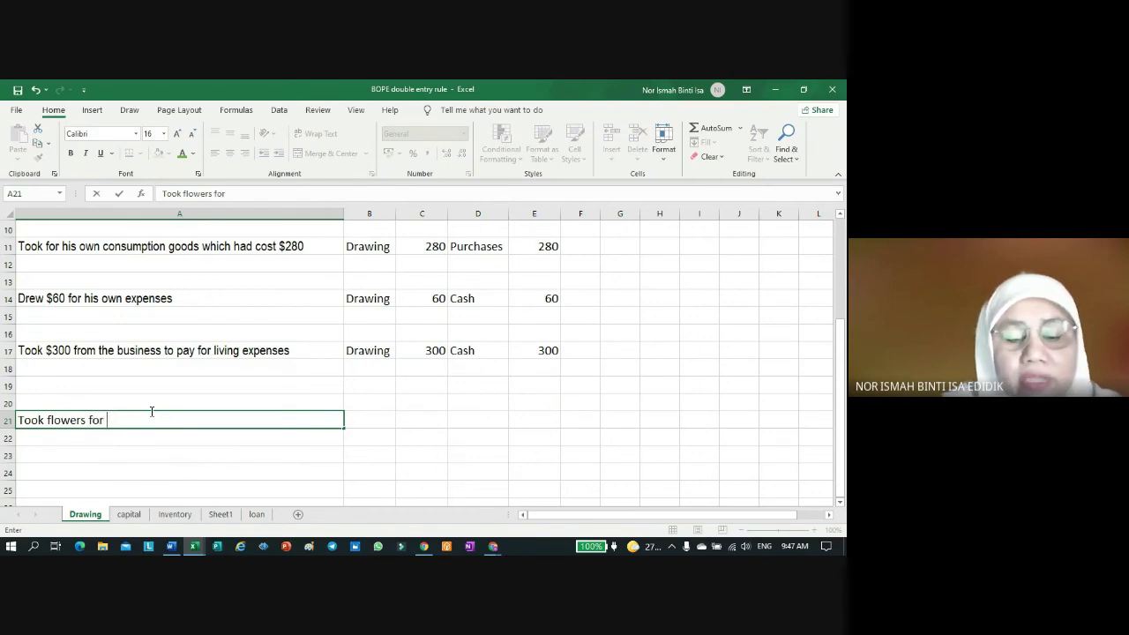
{"action": "type", "text": "friend "}
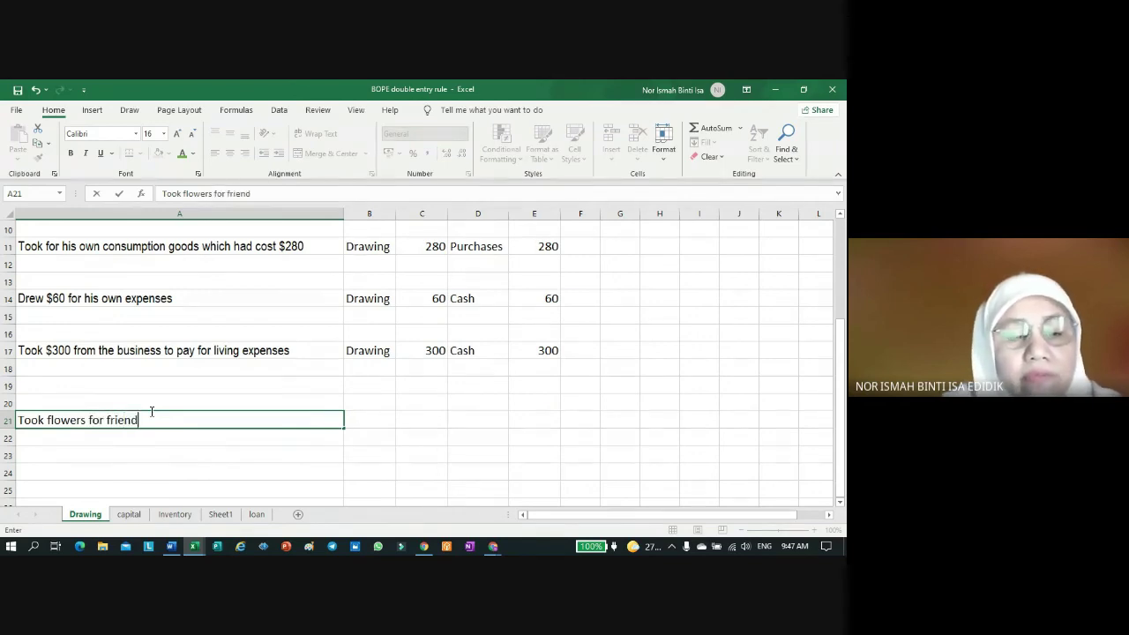
{"action": "type", "text": "bir"}
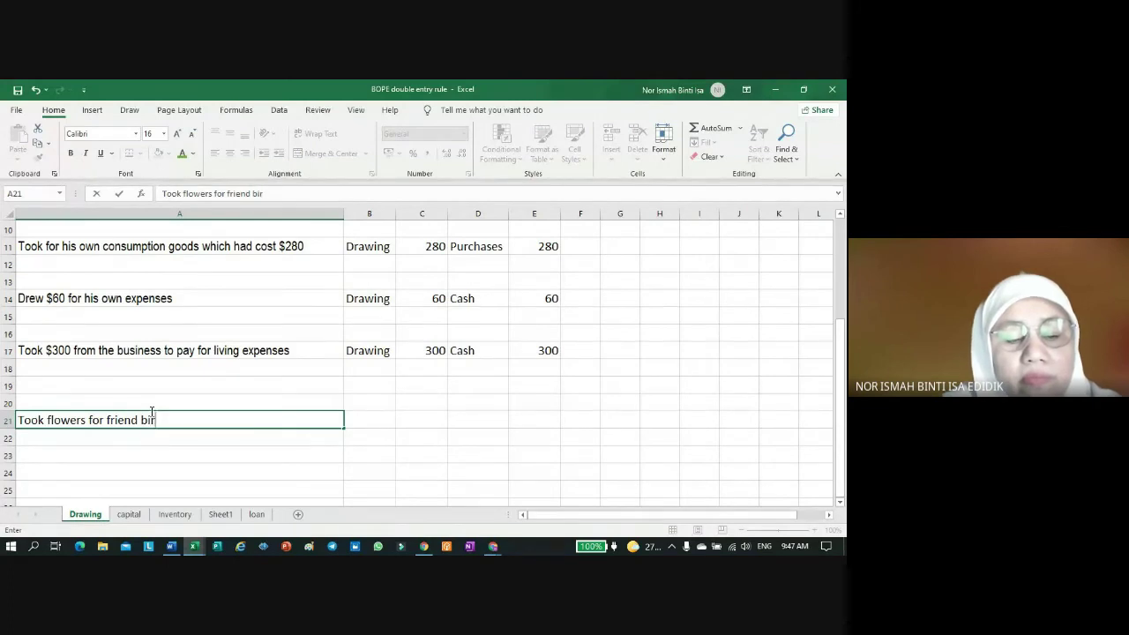
{"action": "type", "text": "thday"}
{"action": "key", "text": "Return"}
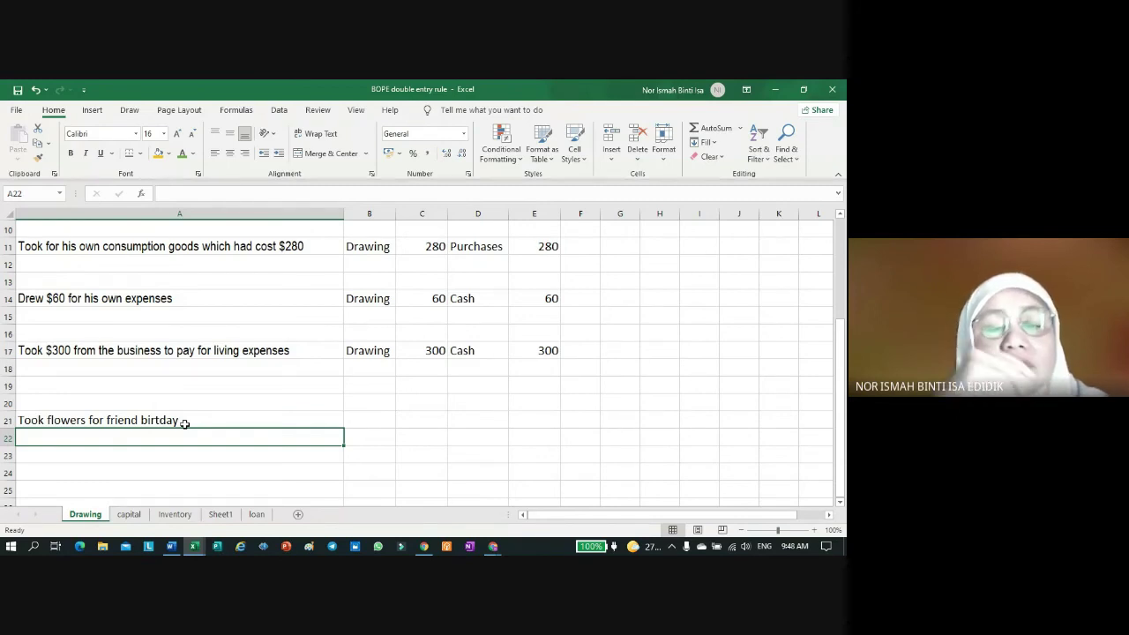
Step: Enter Drawing as the debit account in B21 for the flowers taken for a friend
{"action": "left_click", "coordinate": [368, 418]}
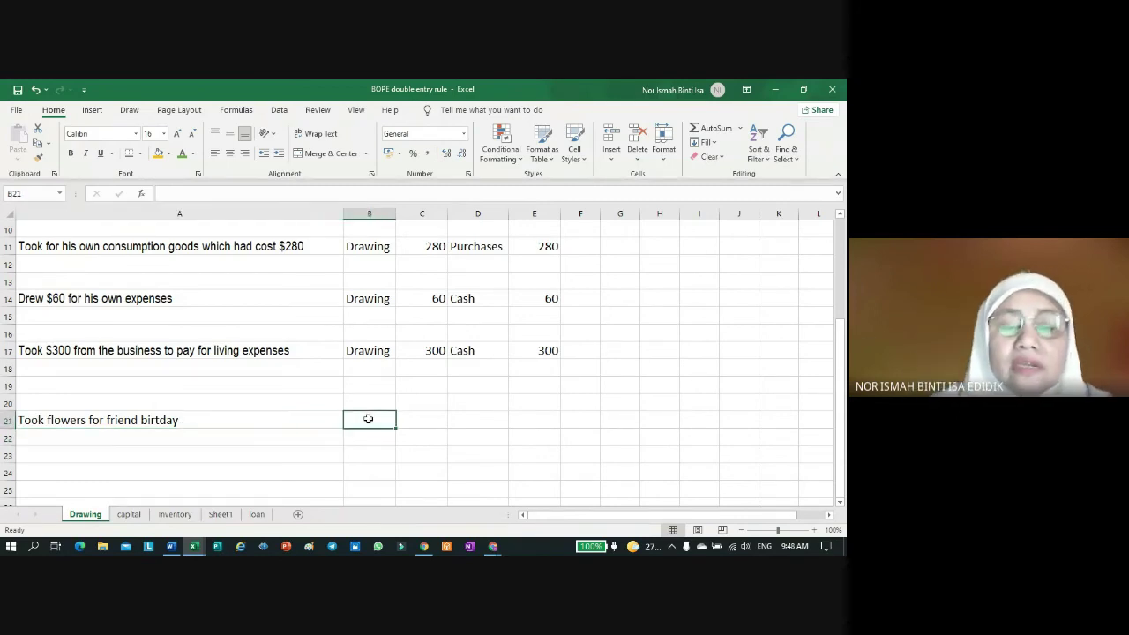
{"action": "type", "text": "Dra"}
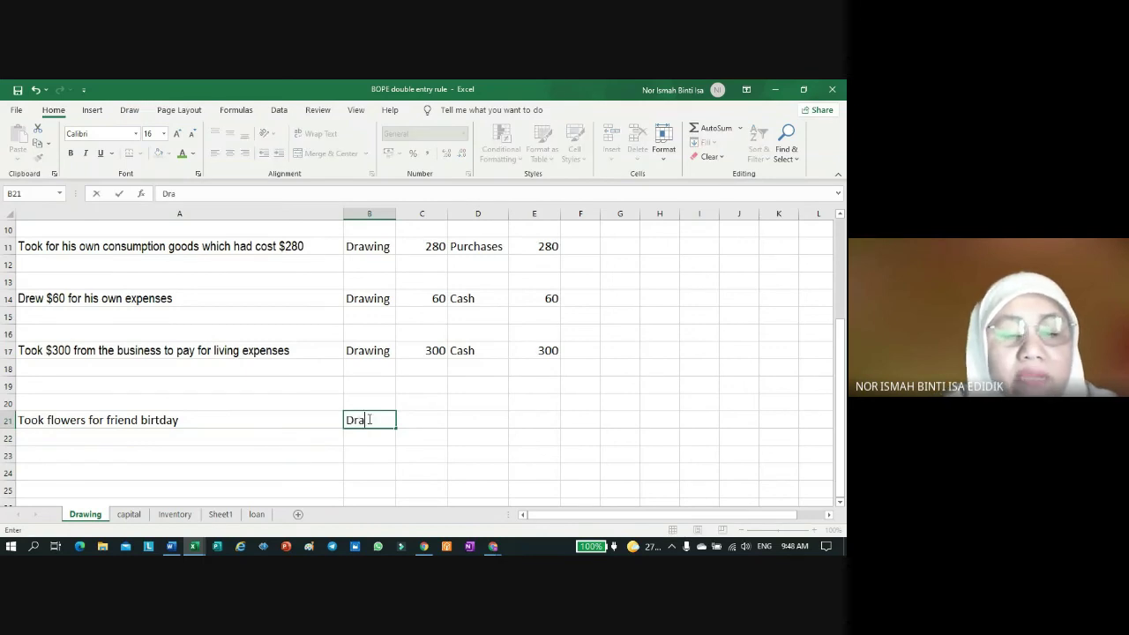
{"action": "type", "text": "wing"}
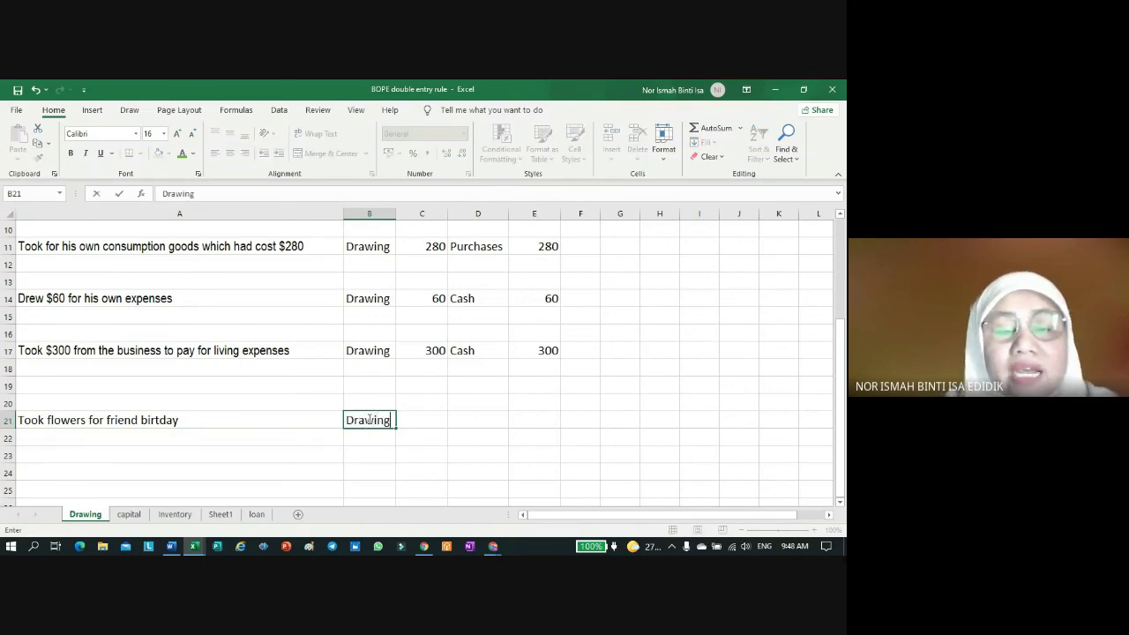
{"action": "left_click", "coordinate": [495, 421]}
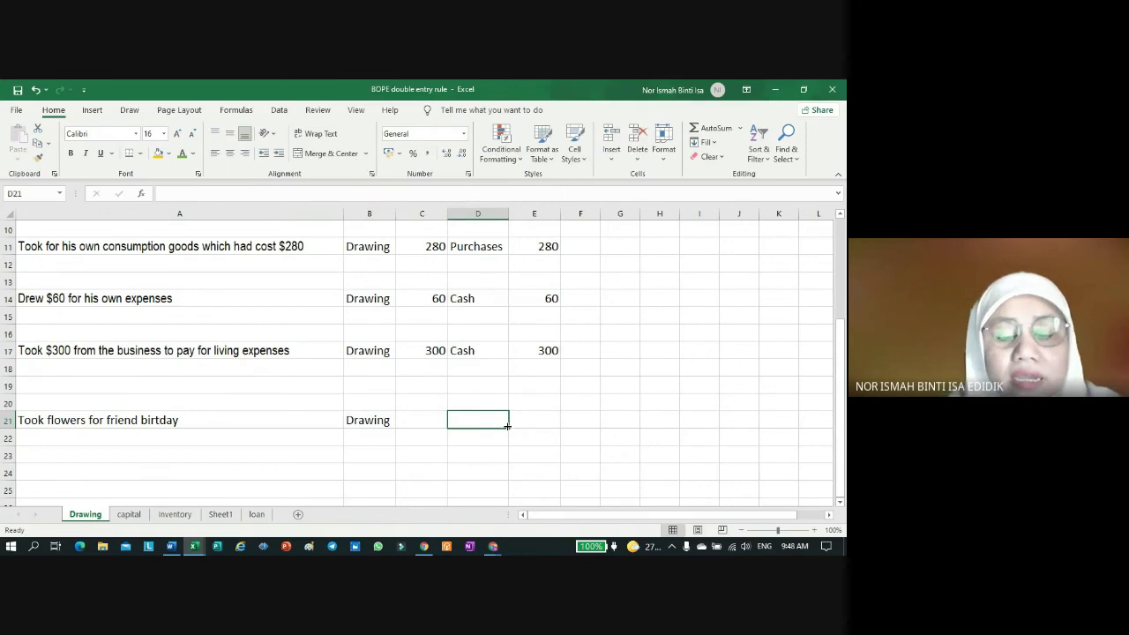
Step: Enter Purchases as the credit account in D21 for the flowers taken for a friend
{"action": "type", "text": "P"}
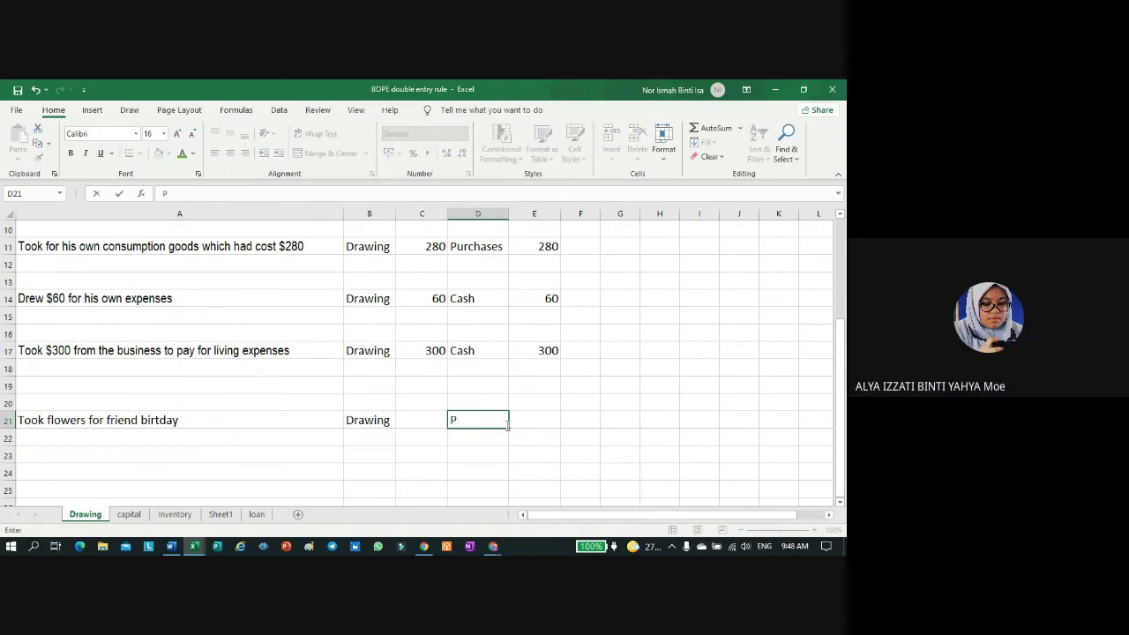
{"action": "type", "text": "urchases"}
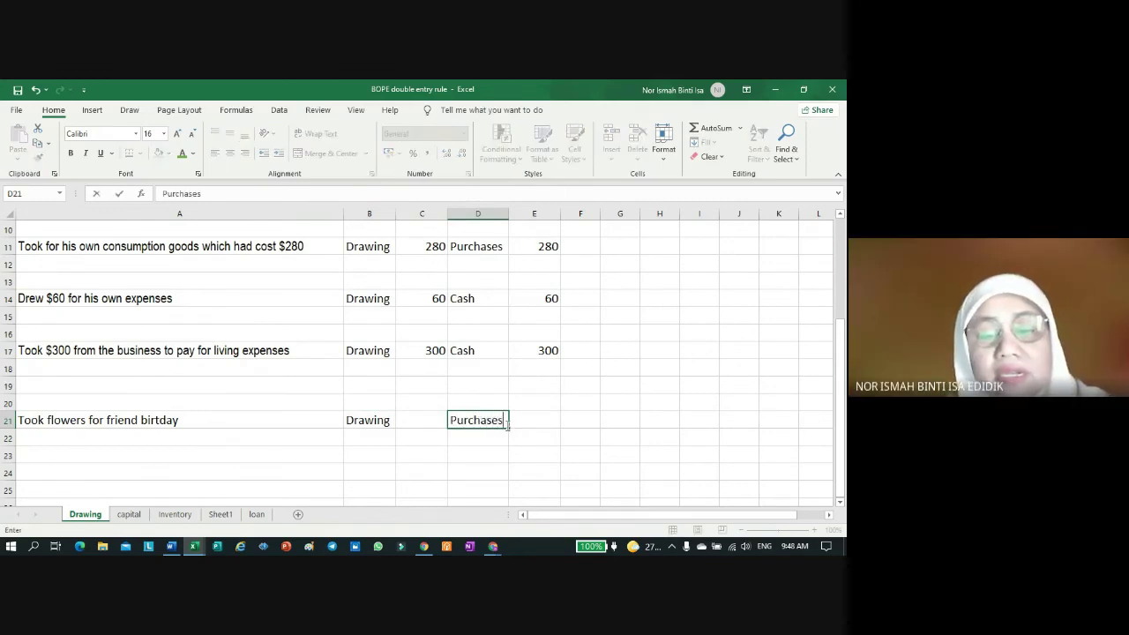
{"action": "left_click", "coordinate": [549, 419]}
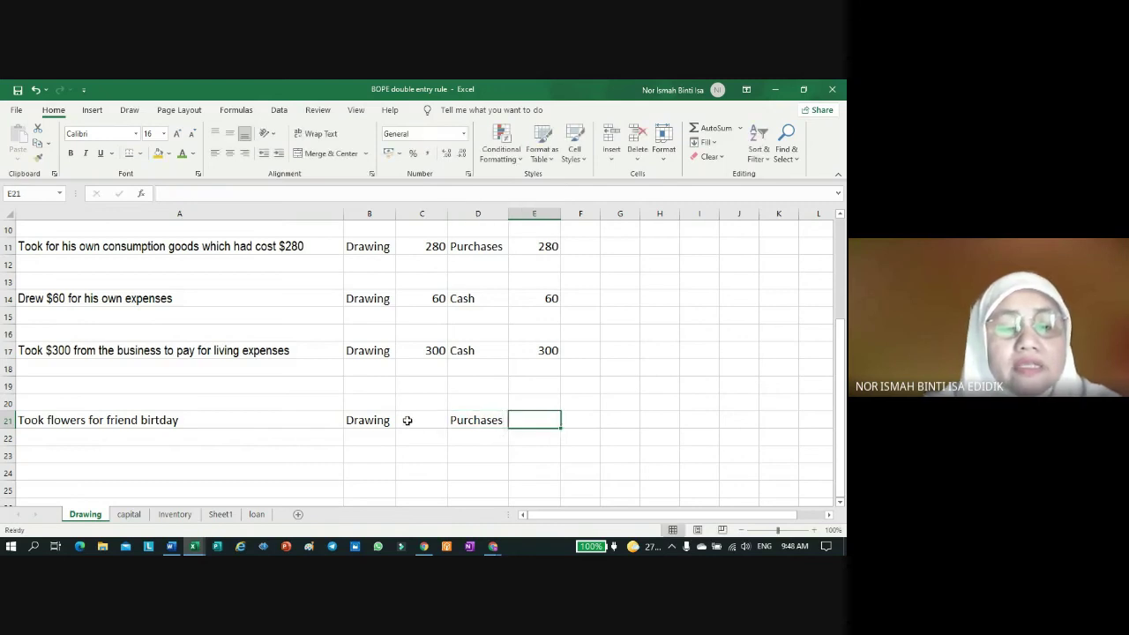
Step: Append the amount $250 to the end of the flowers transaction description in A21
{"action": "left_click", "coordinate": [188, 416]}
{"action": "left_click", "coordinate": [303, 189]}
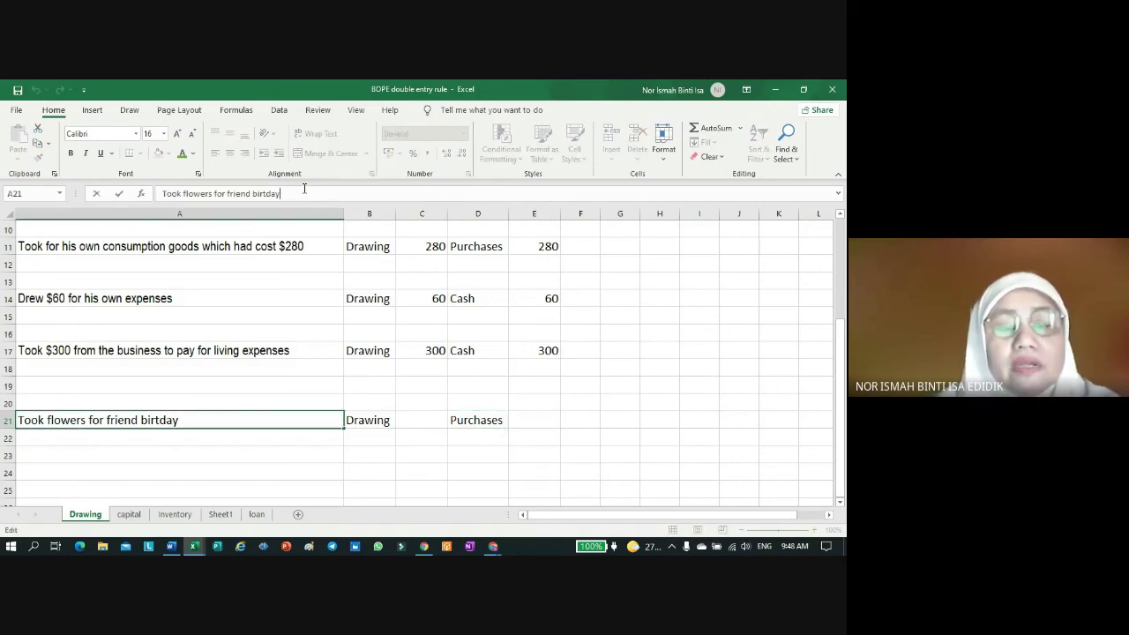
{"action": "type", "text": "$"}
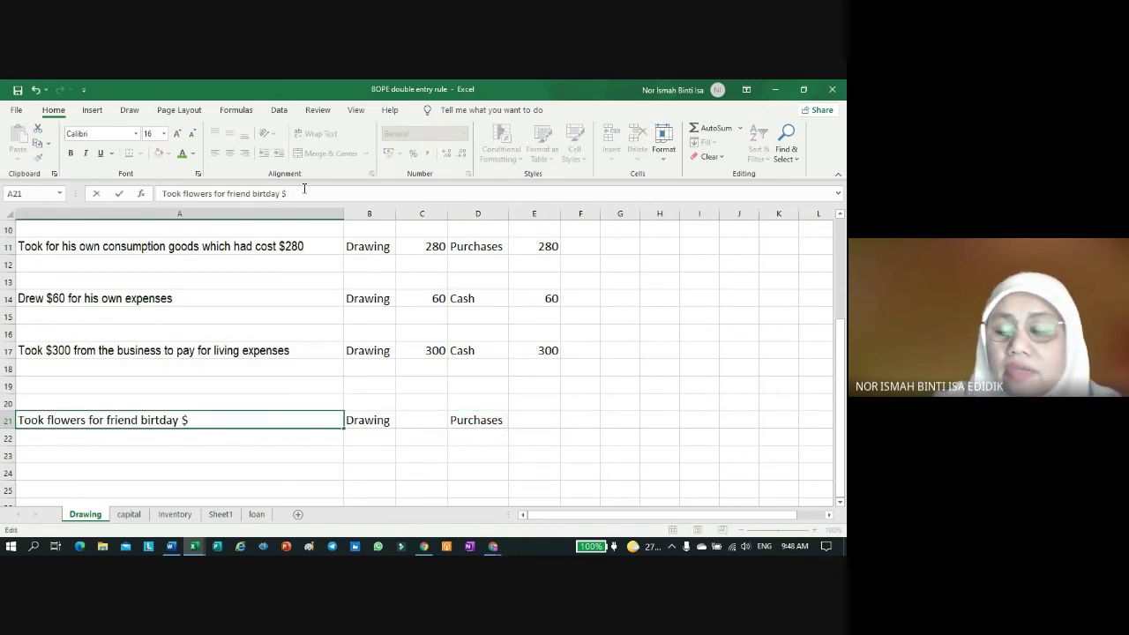
{"action": "type", "text": "250"}
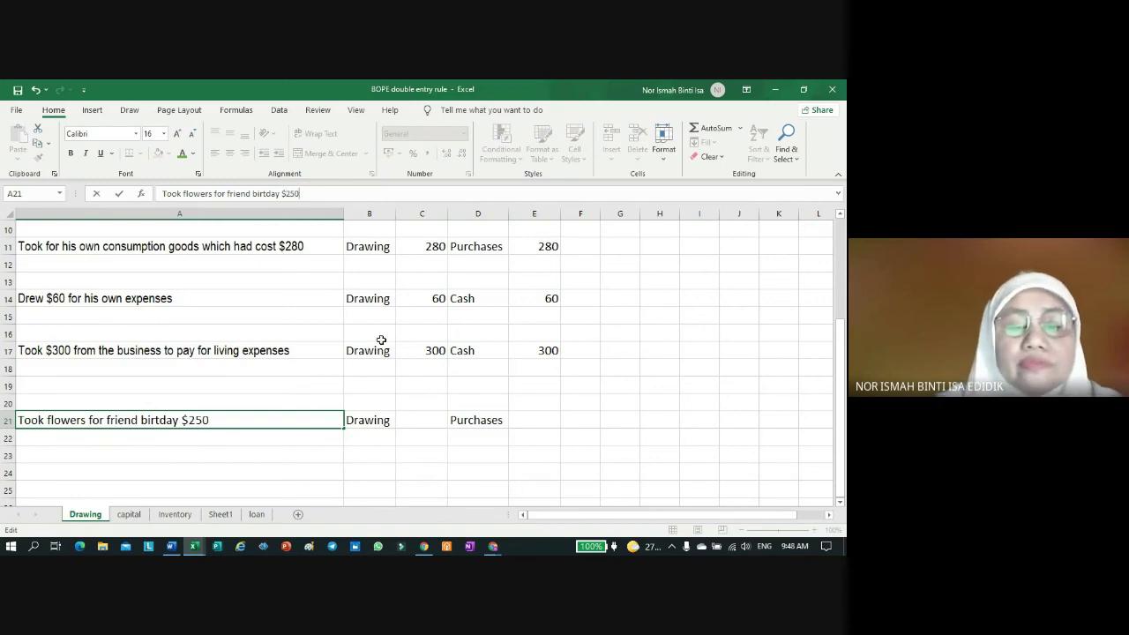
Step: Enter 250 as the debit amount in C21 and as the credit amount in E21
{"action": "left_click", "coordinate": [425, 425]}
{"action": "type", "text": "250"}
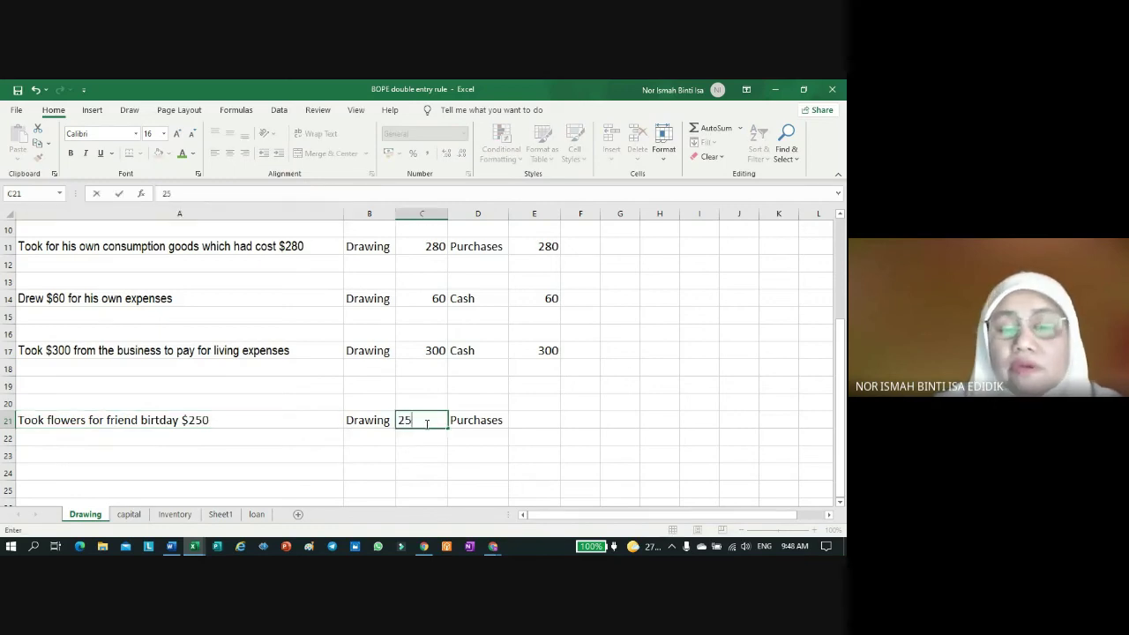
{"action": "left_click", "coordinate": [515, 415]}
{"action": "type", "text": "250"}
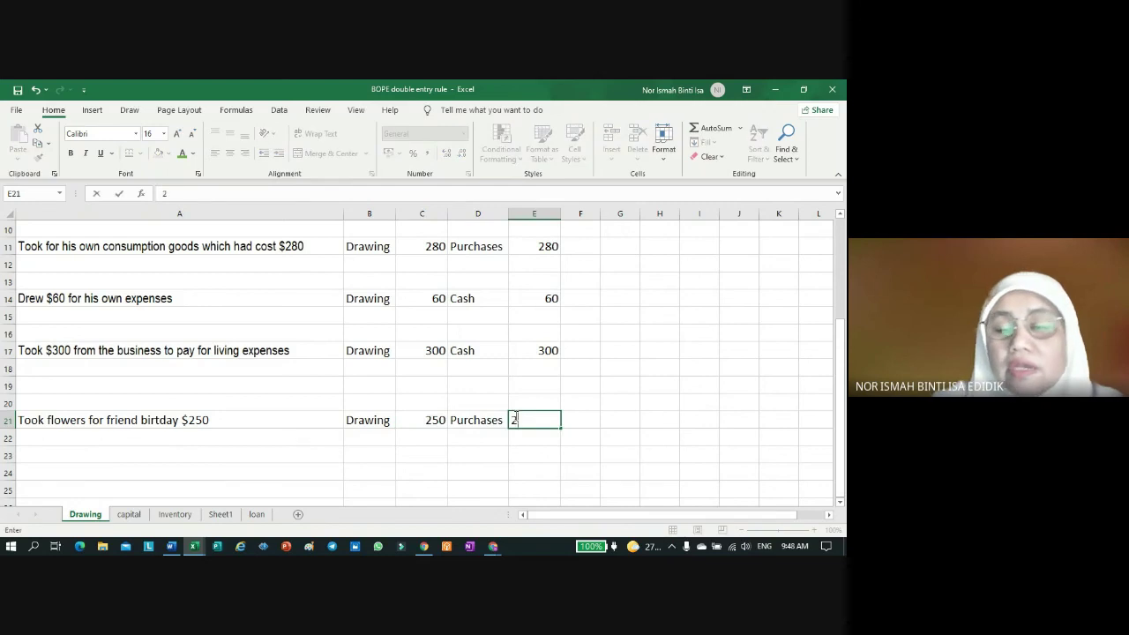
{"action": "key", "text": "Return"}
{"action": "key", "text": "Return"}
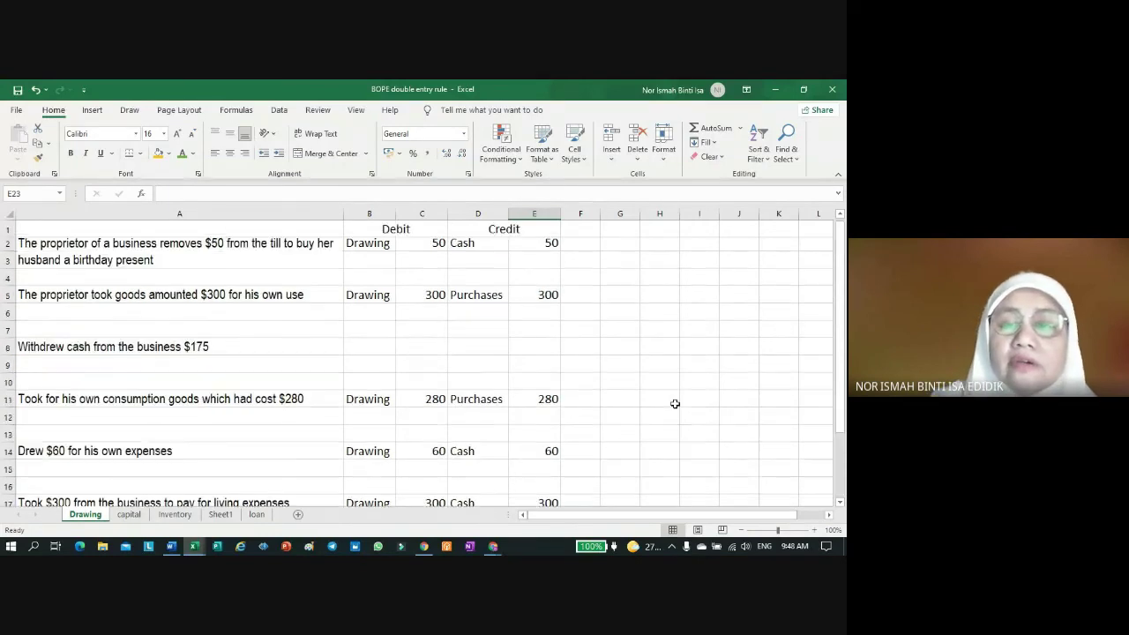
{"action": "scroll", "coordinate": [675, 403], "scroll_direction": "up", "scroll_amount": 3}
{"action": "scroll", "coordinate": [674, 403], "scroll_direction": "down", "scroll_amount": 2}
{"action": "scroll", "coordinate": [675, 403], "scroll_direction": "up", "scroll_amount": 1}
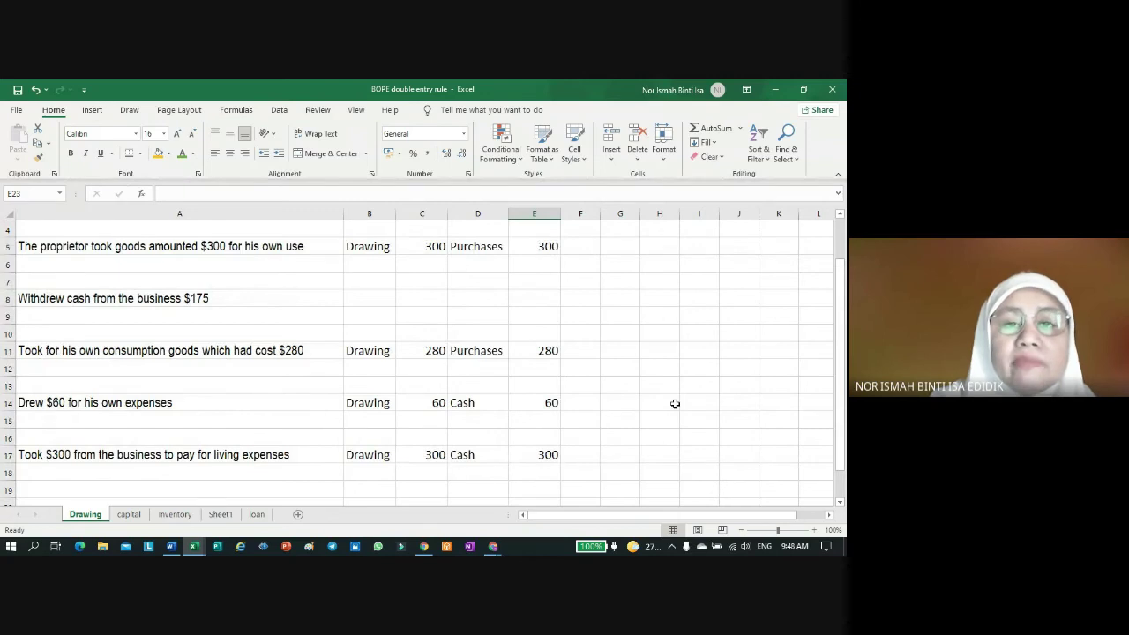
{"action": "scroll", "coordinate": [650, 421], "scroll_direction": "down", "scroll_amount": 2}
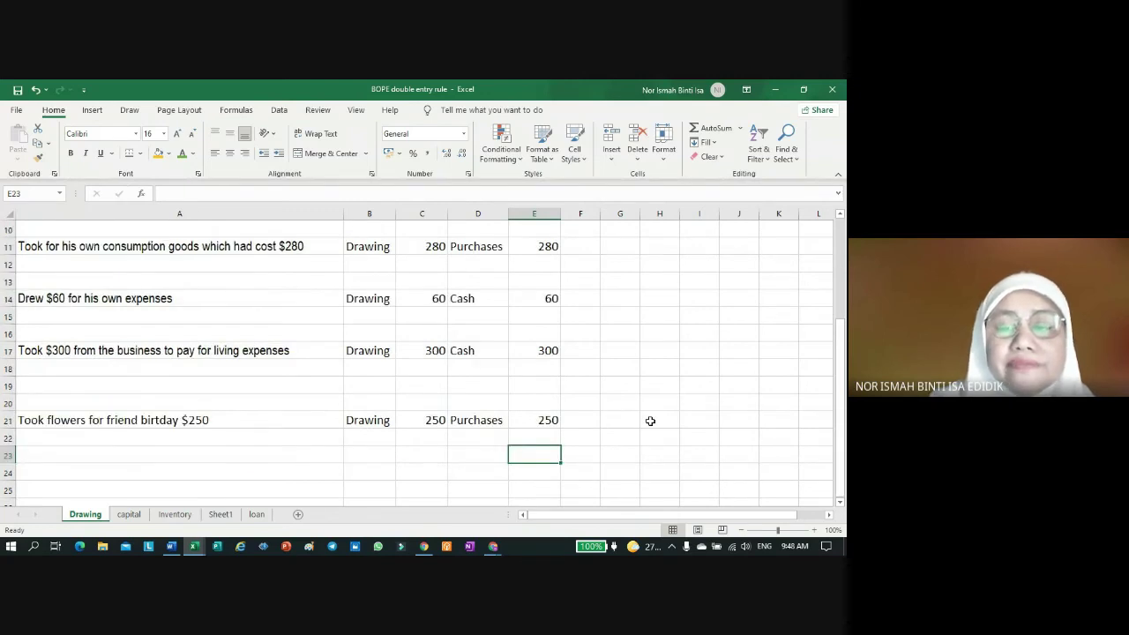
Step: Widen column H to about three times its width and enter the heading NCA in H23
{"action": "scroll", "coordinate": [650, 421], "scroll_direction": "down", "scroll_amount": 1}
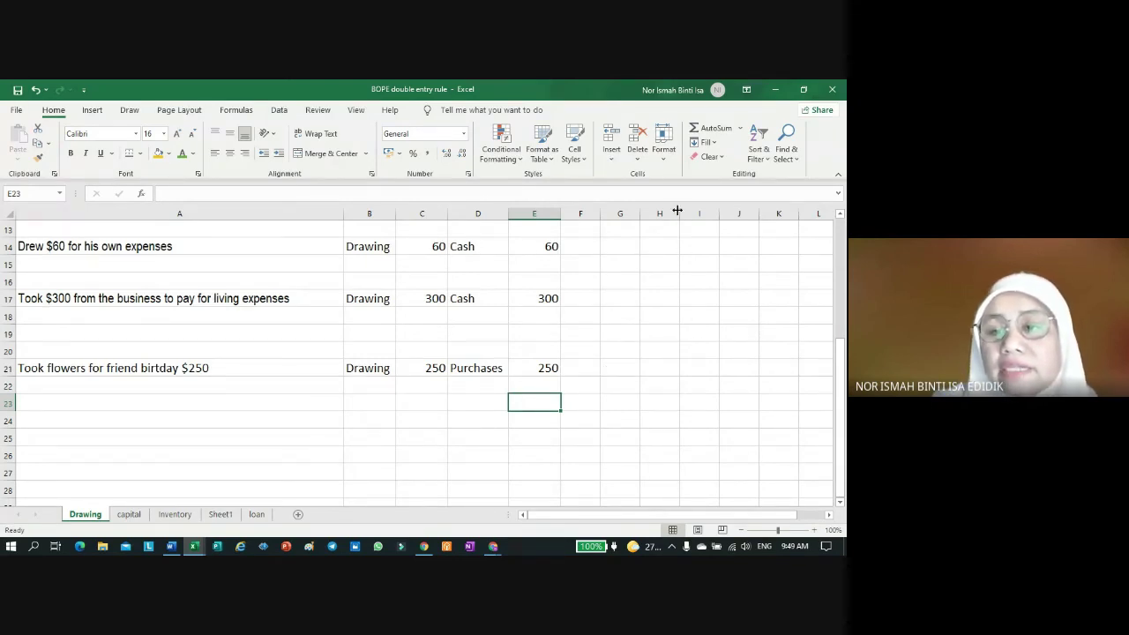
{"action": "left_click_drag", "start_coordinate": [679, 213], "coordinate": [757, 221]}
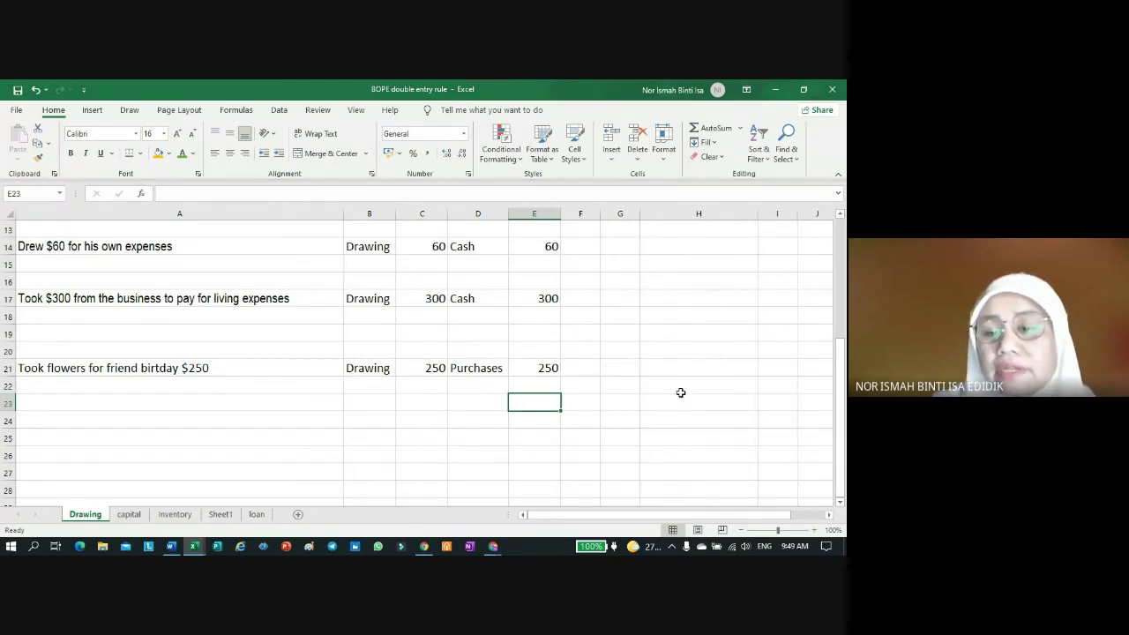
{"action": "left_click", "coordinate": [684, 401]}
{"action": "type", "text": "NCA"}
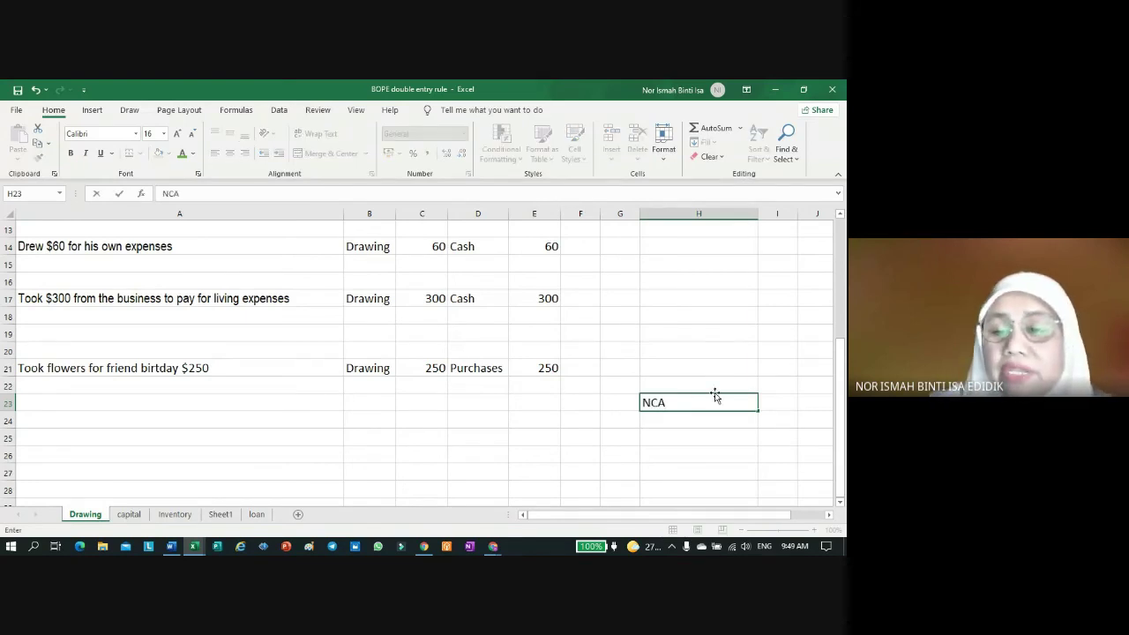
Step: Enter Building/Premises in H24 as the first item under the NCA heading
{"action": "left_click", "coordinate": [715, 416]}
{"action": "type", "text": "B"}
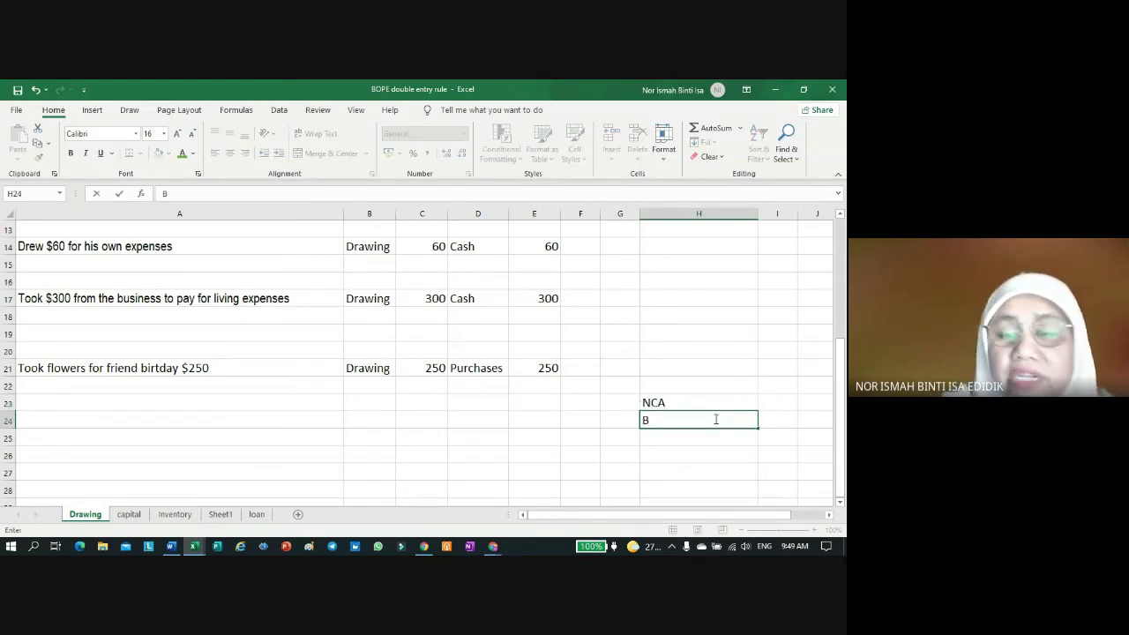
{"action": "type", "text": "uild"}
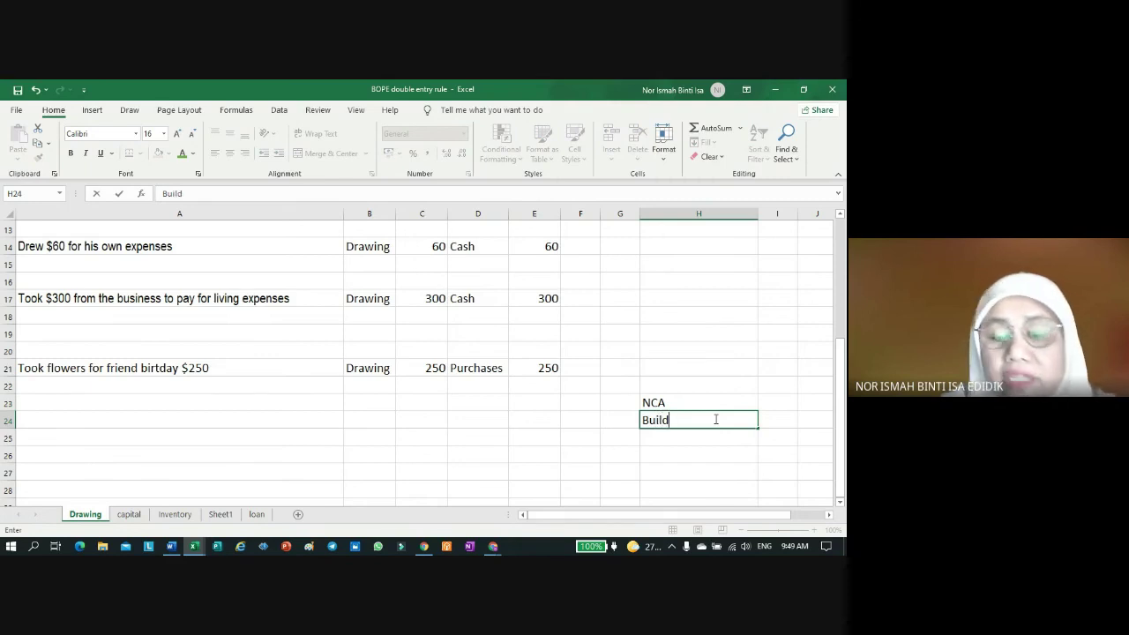
{"action": "type", "text": "ing"}
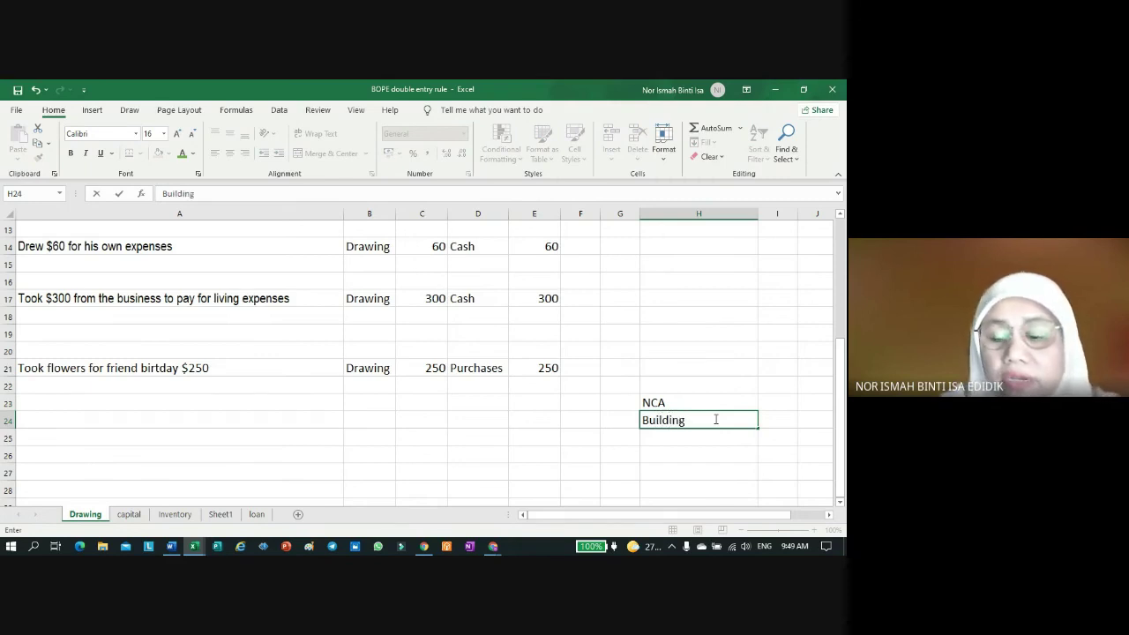
{"action": "type", "text": "s"}
{"action": "key", "text": "BackSpace"}
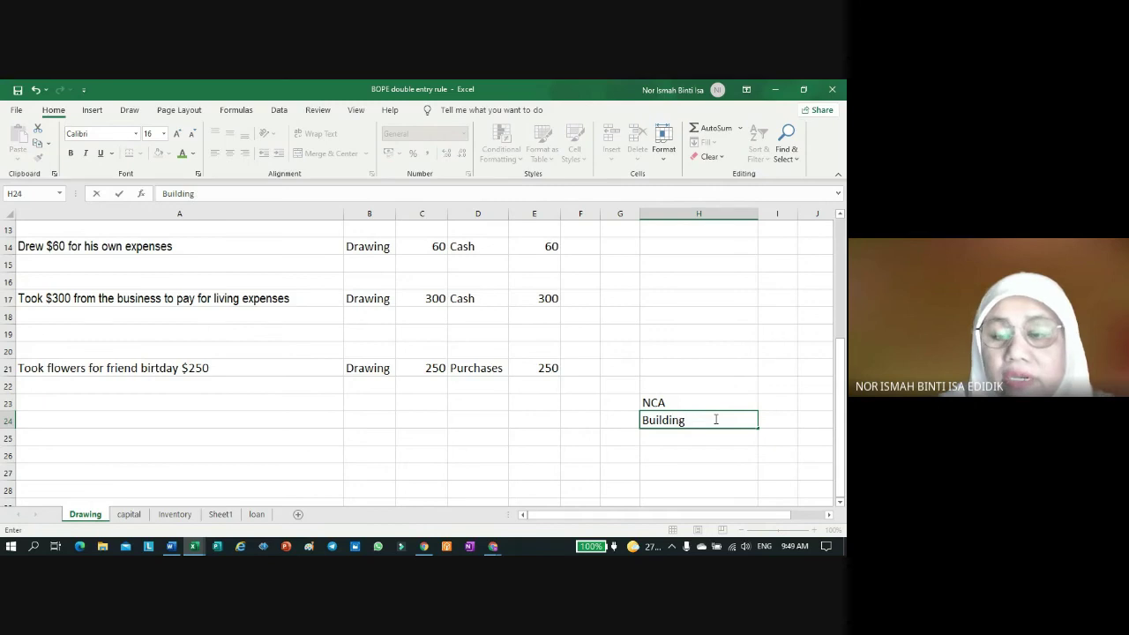
{"action": "type", "text": "/P"}
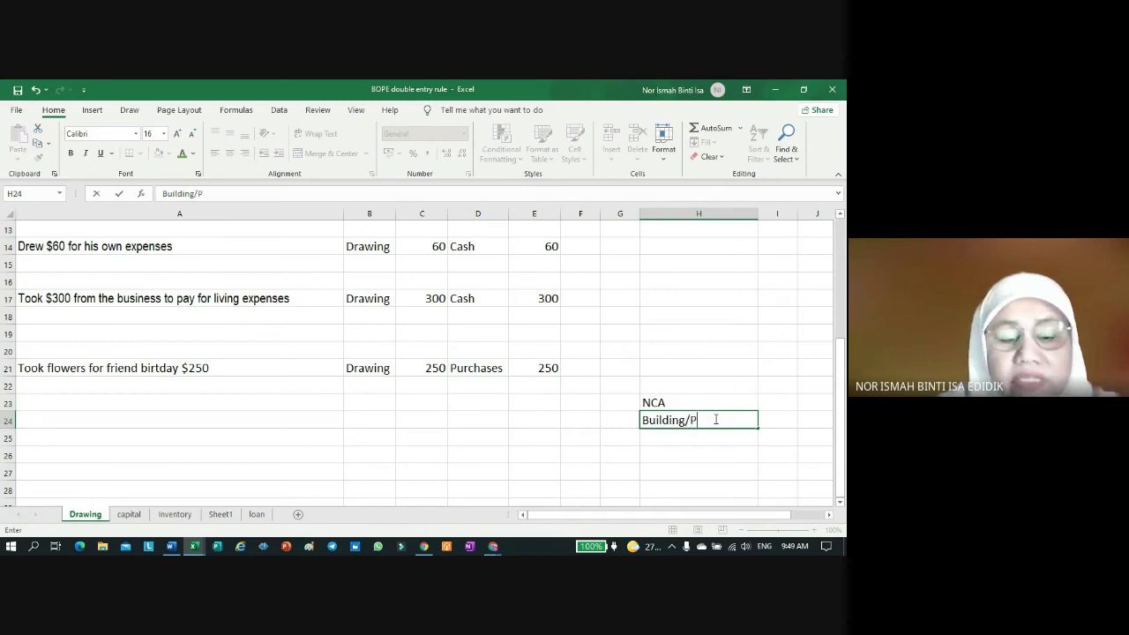
{"action": "type", "text": "rem"}
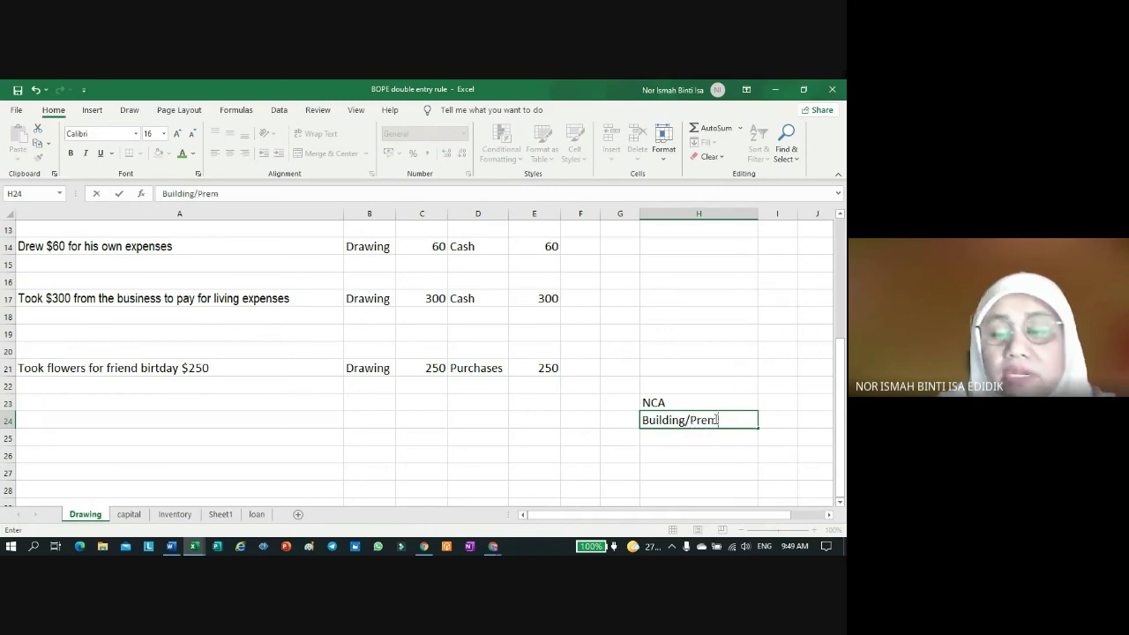
{"action": "type", "text": "ises"}
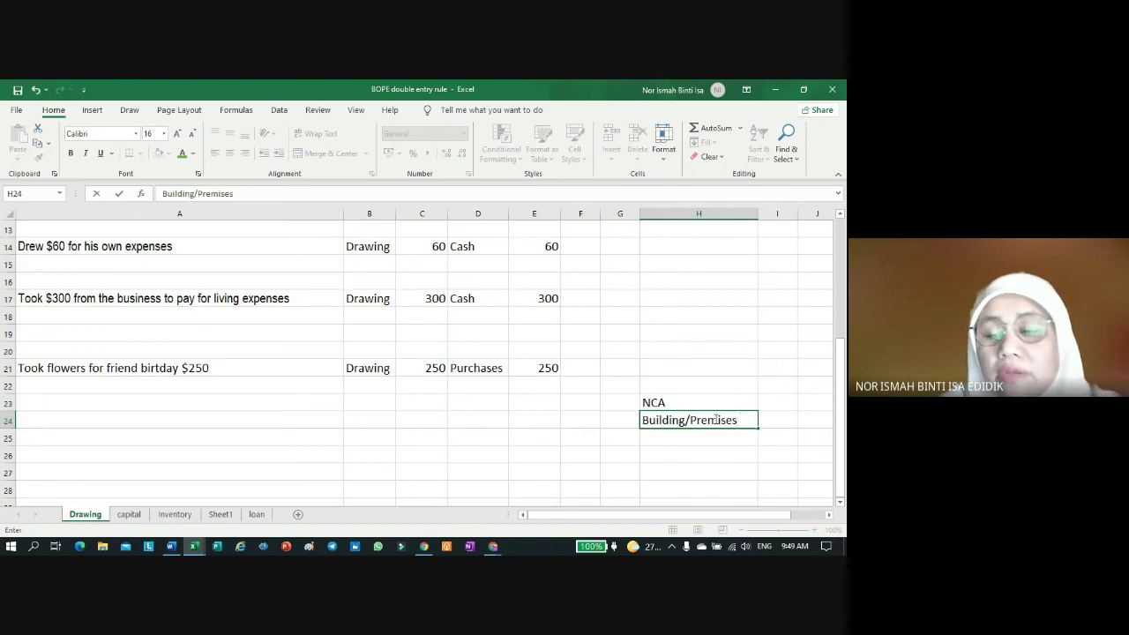
{"action": "key", "text": "Return"}
Step: Add Machinery in H25 as the next item of the NCA list
{"action": "type", "text": "M"}
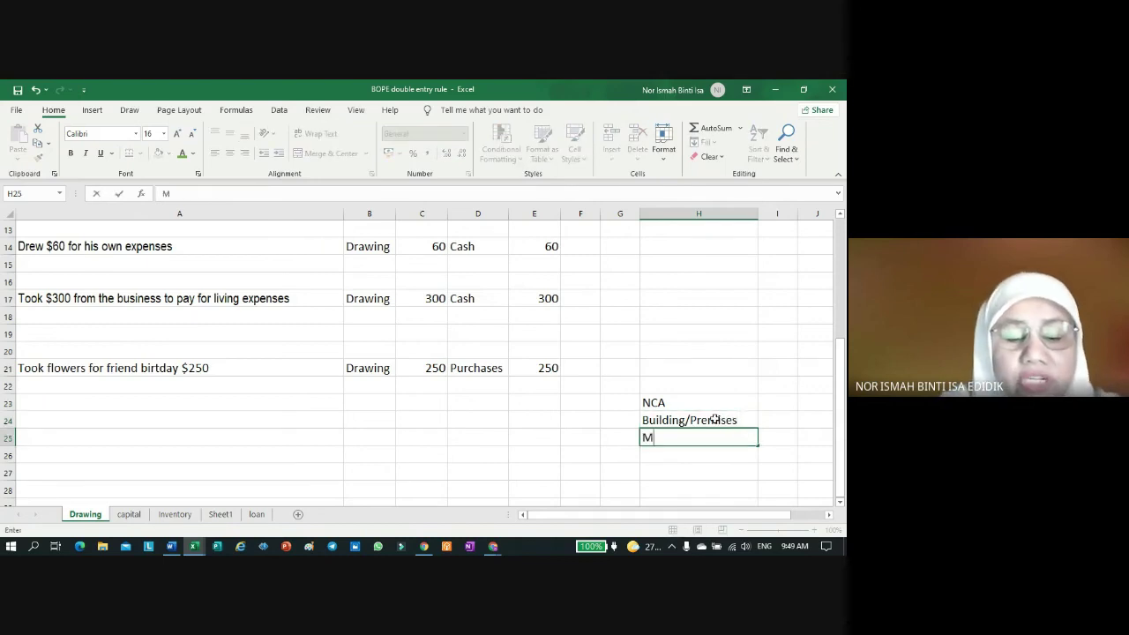
{"action": "type", "text": "a"}
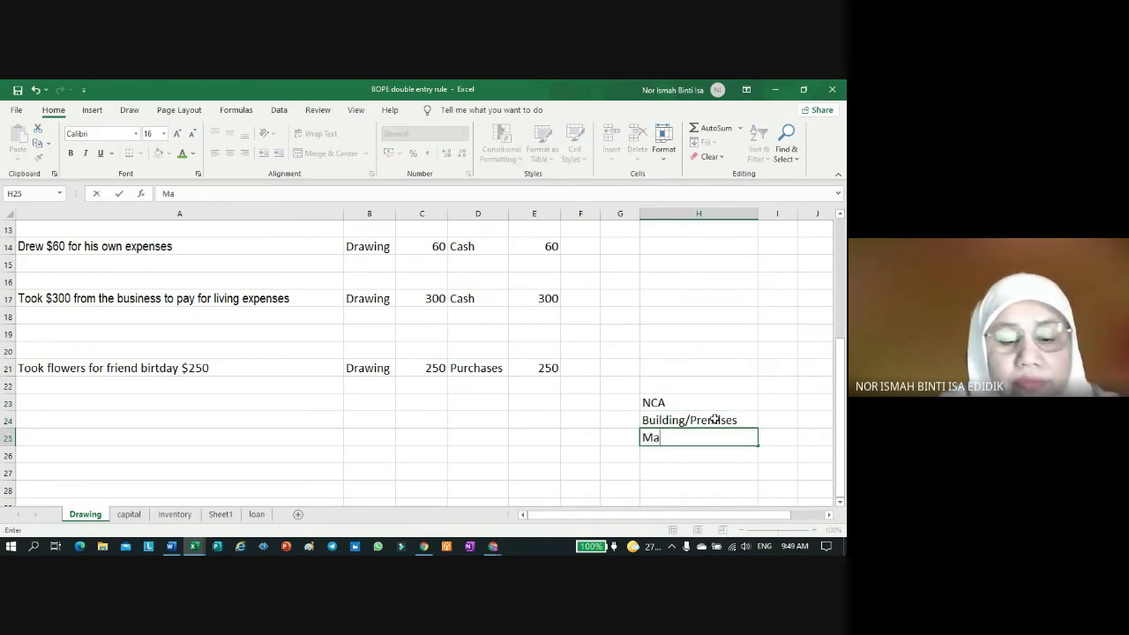
{"action": "type", "text": "chinery"}
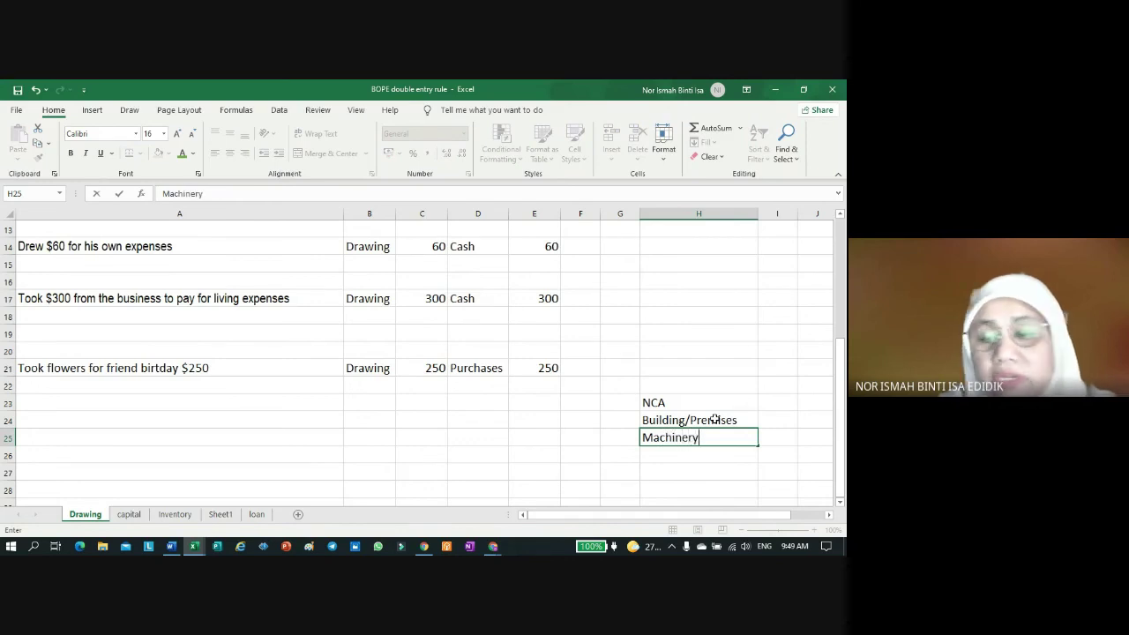
{"action": "key", "text": "Return"}
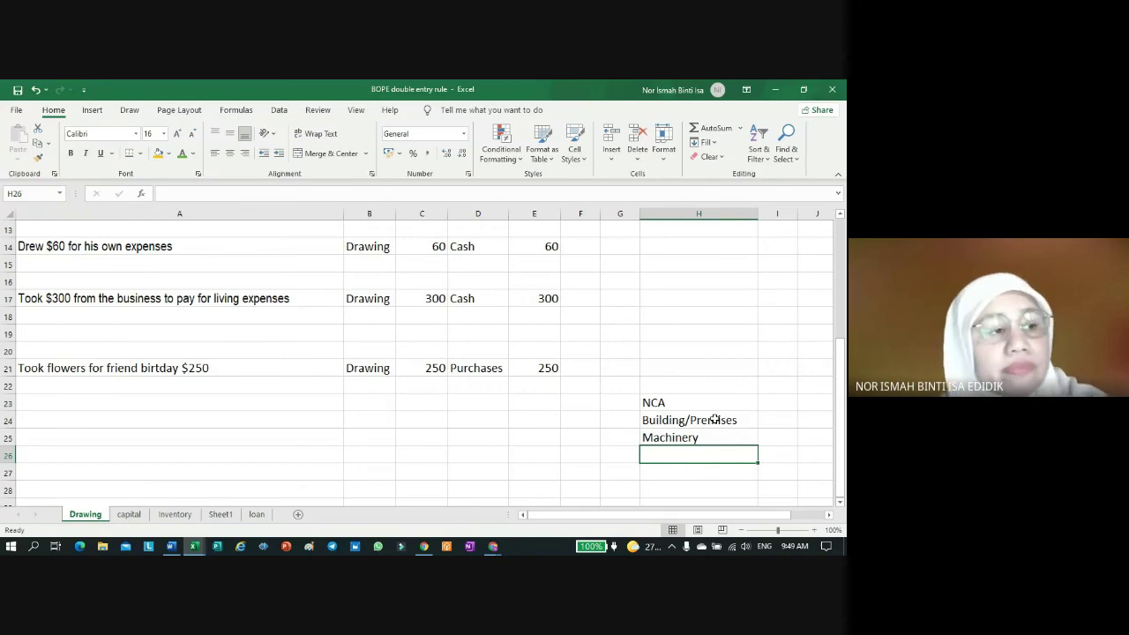
Step: Add Office Equipment in H26 below Machinery in the NCA list
{"action": "type", "text": "O"}
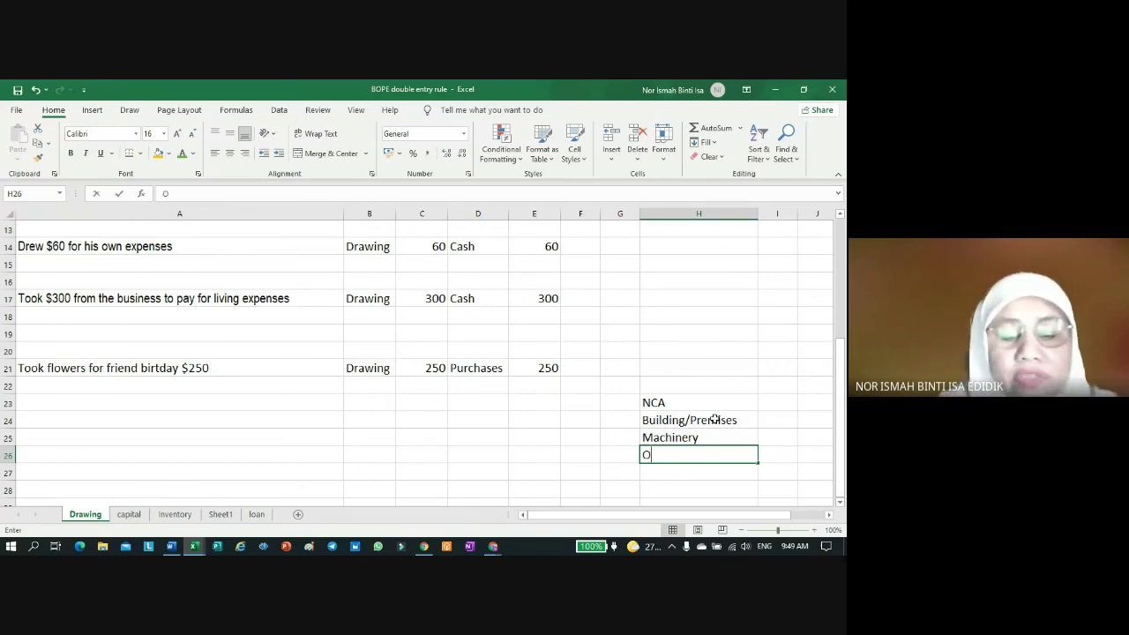
{"action": "type", "text": "ffi"}
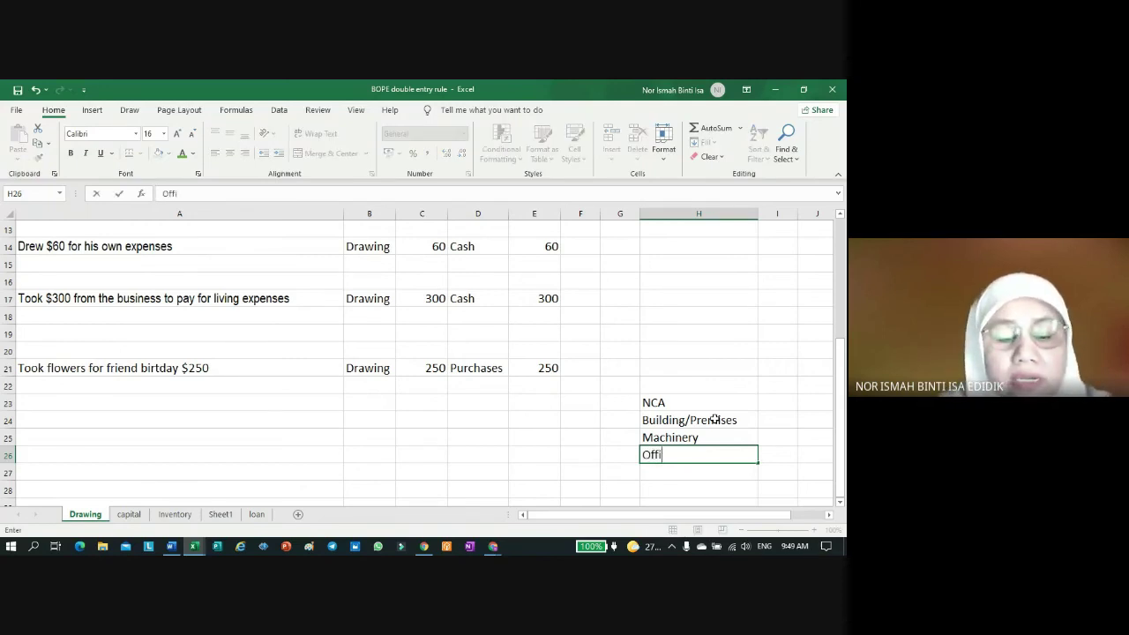
{"action": "type", "text": "ce E"}
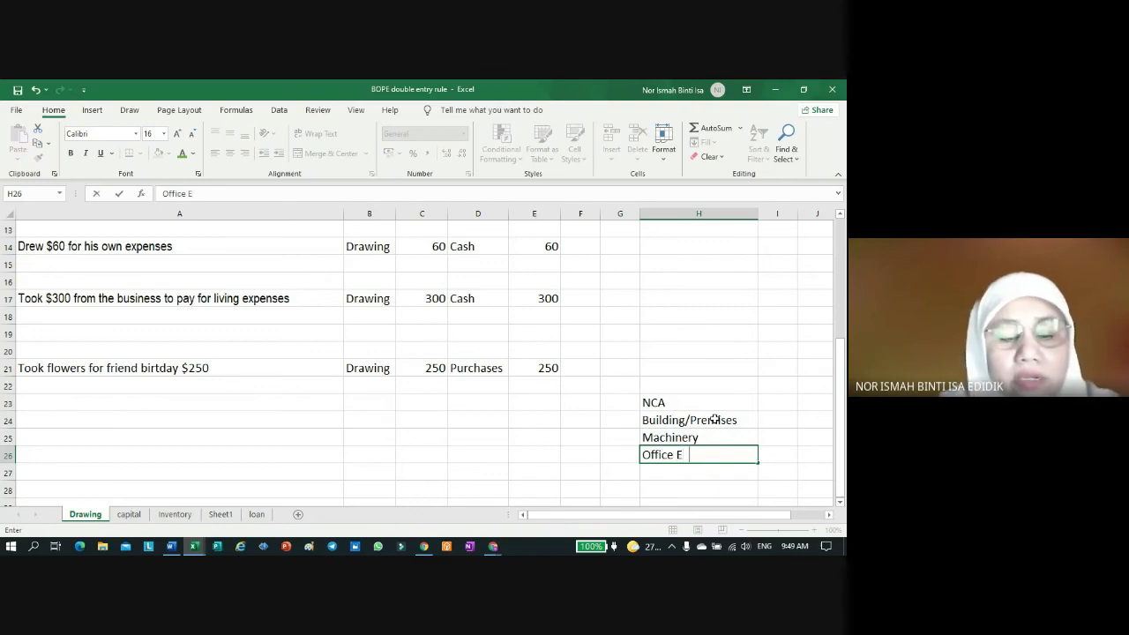
{"action": "type", "text": "quipmet"}
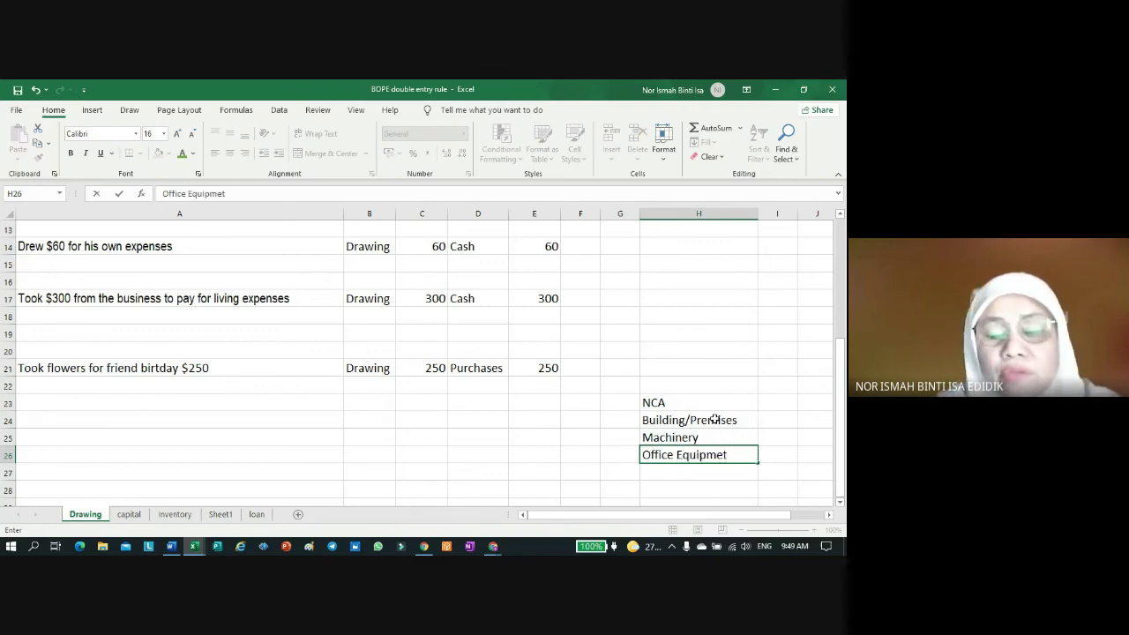
{"action": "key", "text": "BackSpace"}
{"action": "type", "text": "nt"}
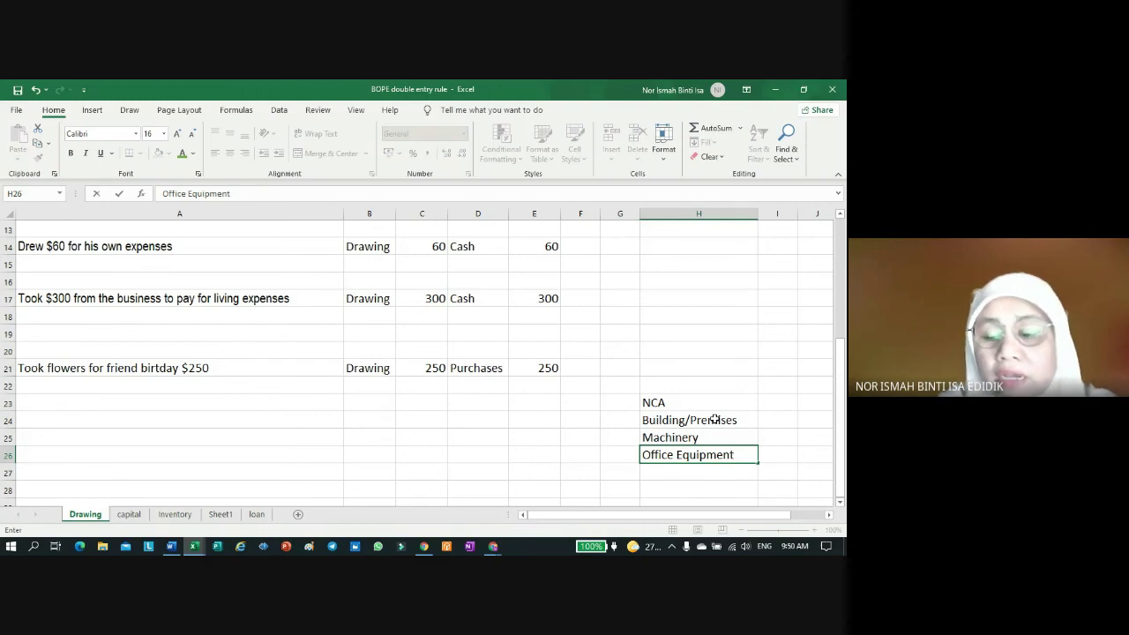
{"action": "key", "text": "Return"}
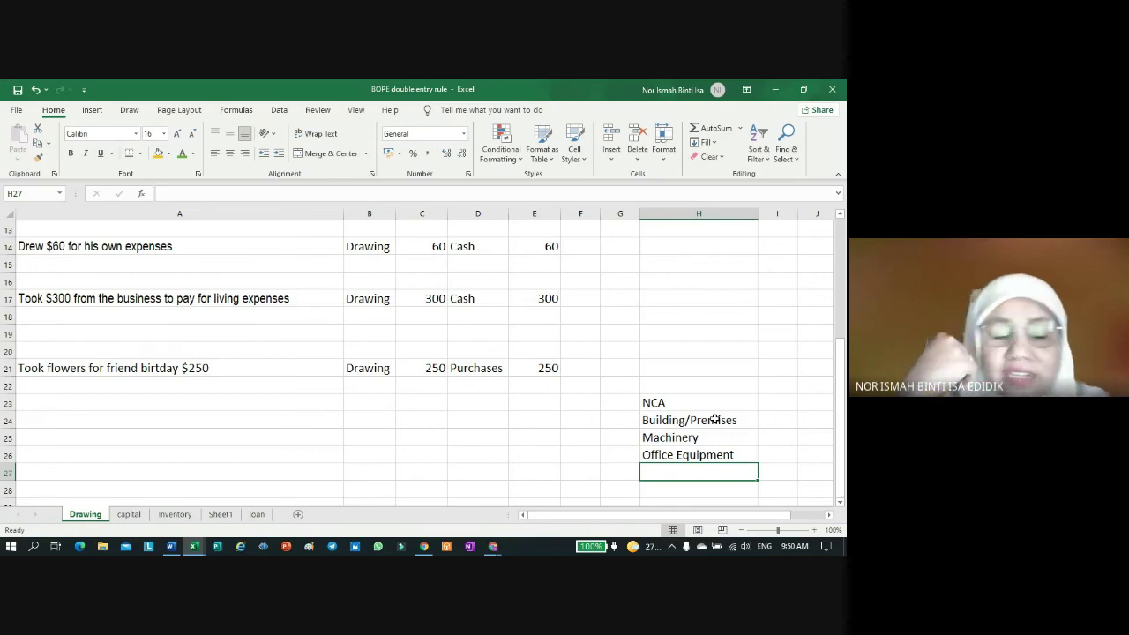
Step: Enter Office Supplies in H27 below Office Equipment
{"action": "type", "text": "Off"}
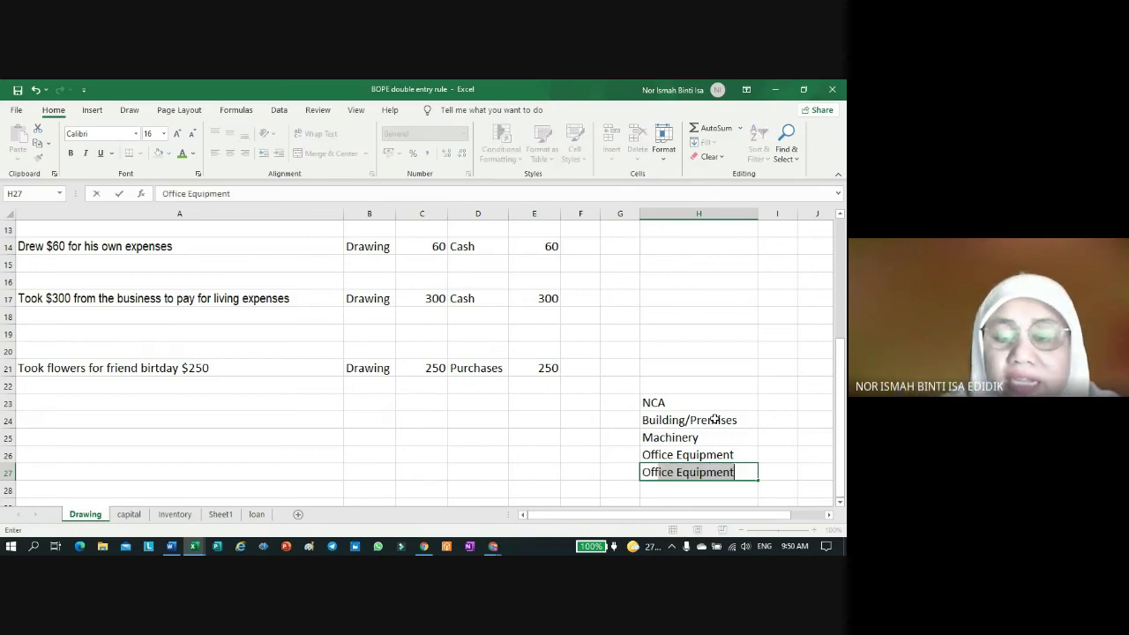
{"action": "type", "text": "ice "}
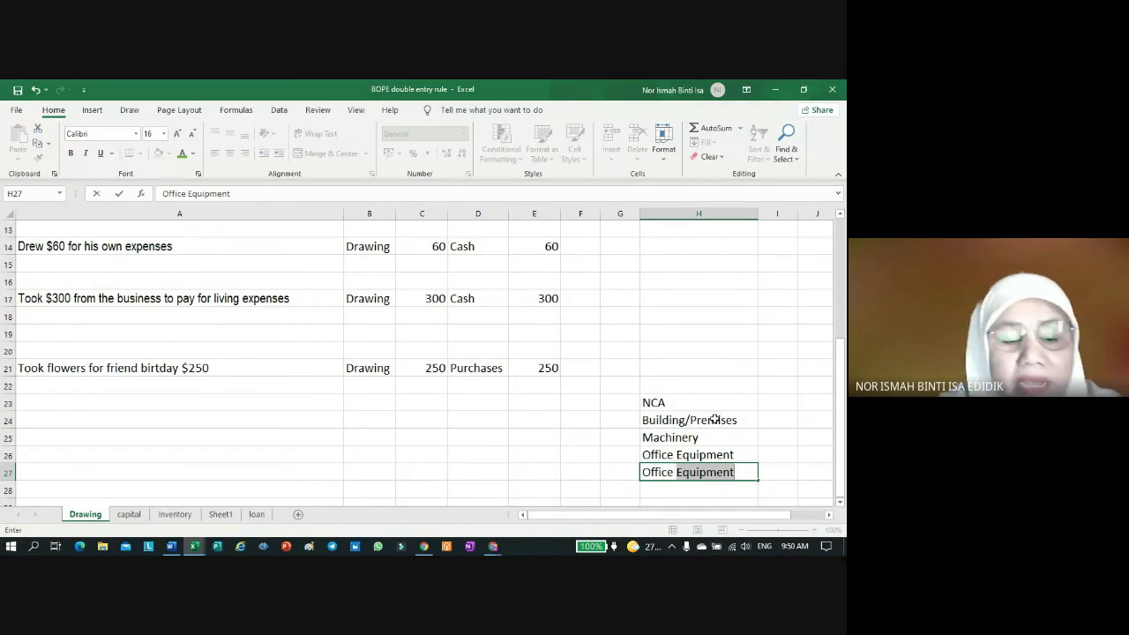
{"action": "type", "text": "Supp"}
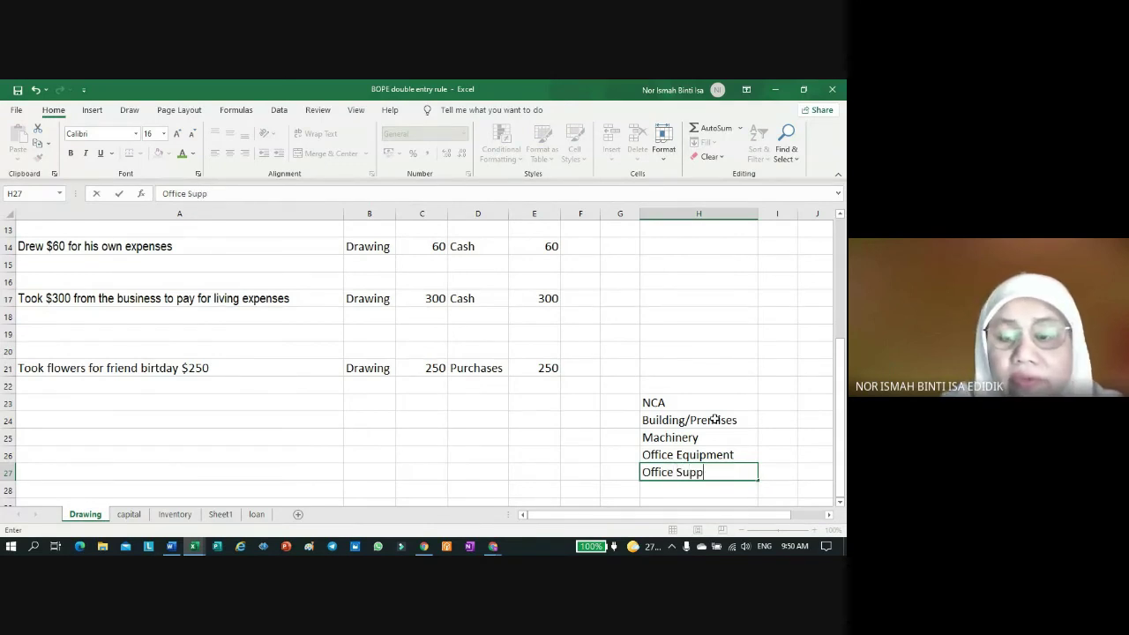
{"action": "type", "text": "lies"}
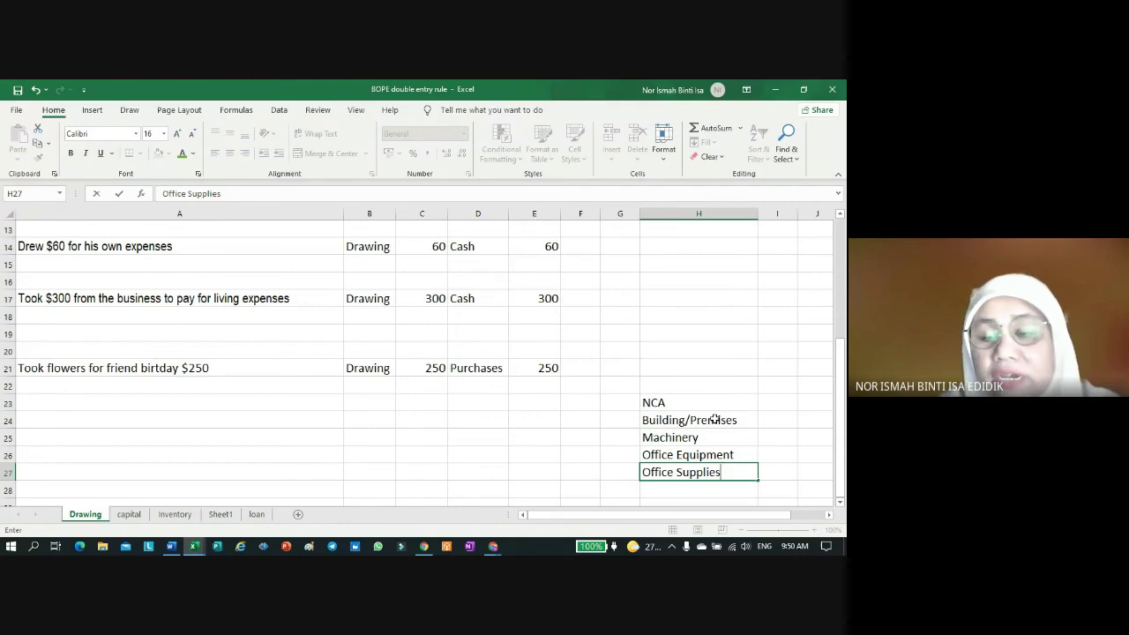
Step: Extend the H27 item to read Office Supplies/Stationery and widen column H to fit the text
{"action": "type", "text": "/S"}
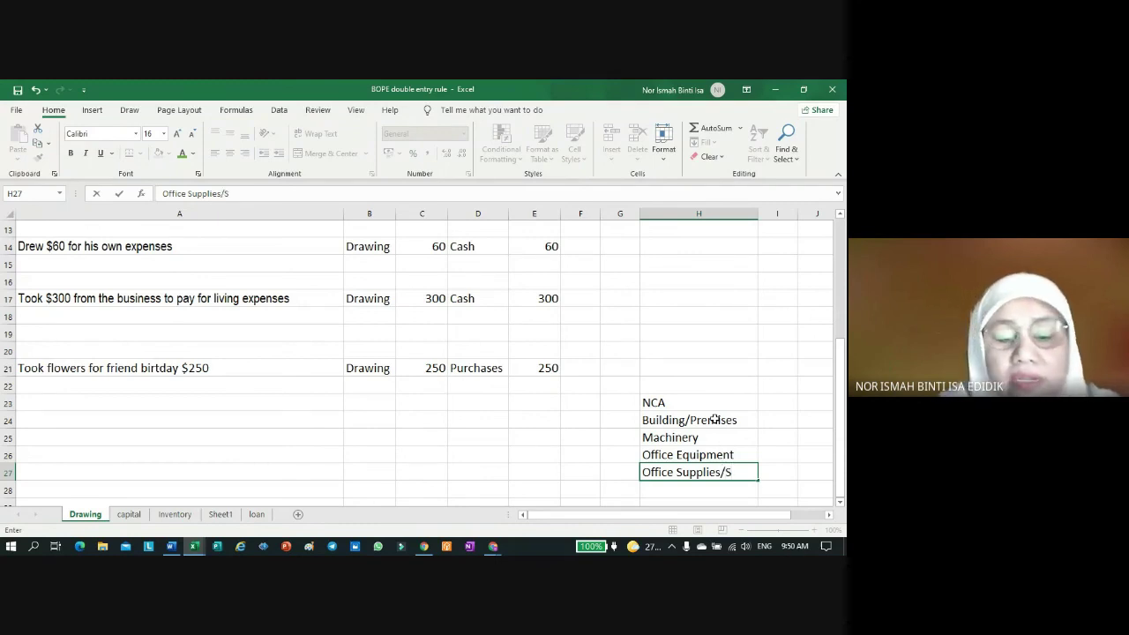
{"action": "type", "text": "tationey"}
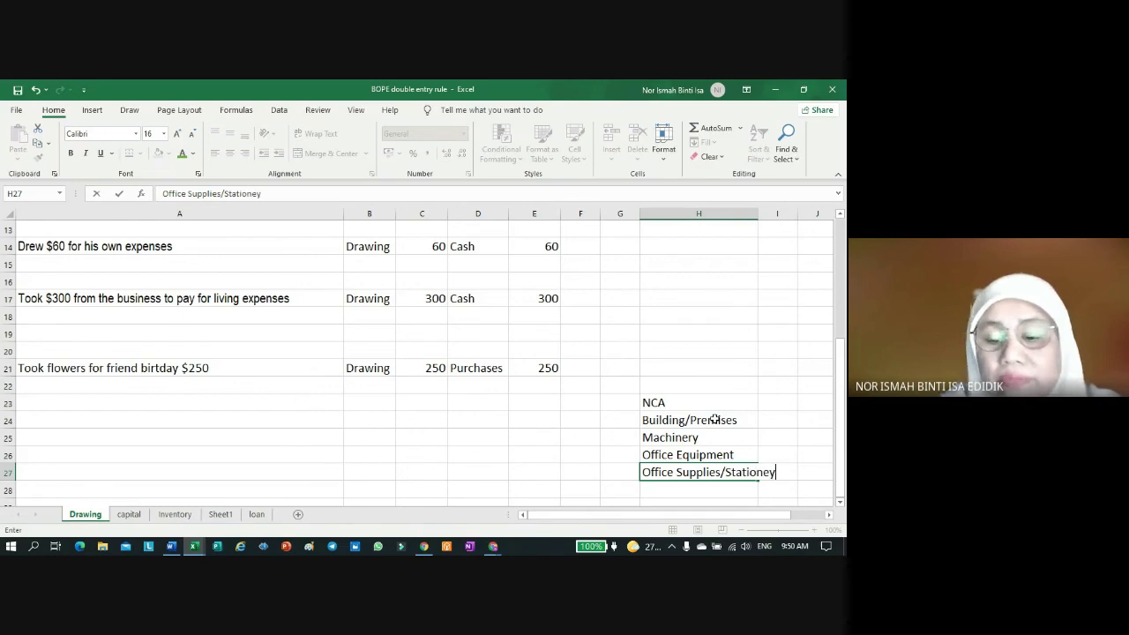
{"action": "key", "text": "BackSpace"}
{"action": "type", "text": "ry"}
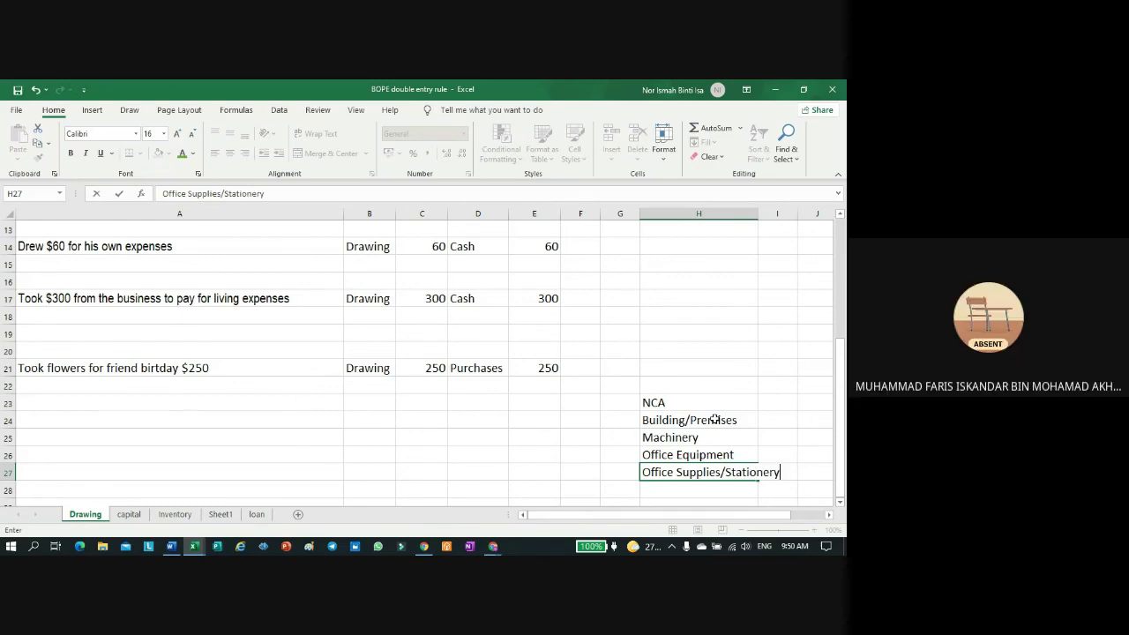
{"action": "left_click", "coordinate": [805, 422]}
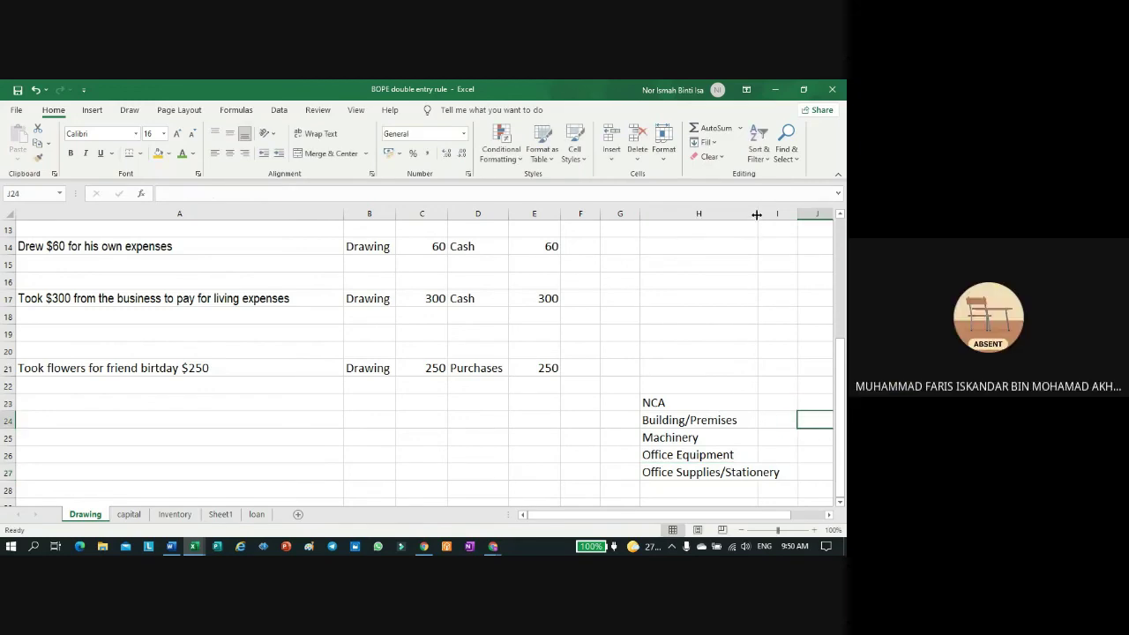
{"action": "left_click_drag", "start_coordinate": [759, 215], "coordinate": [795, 219]}
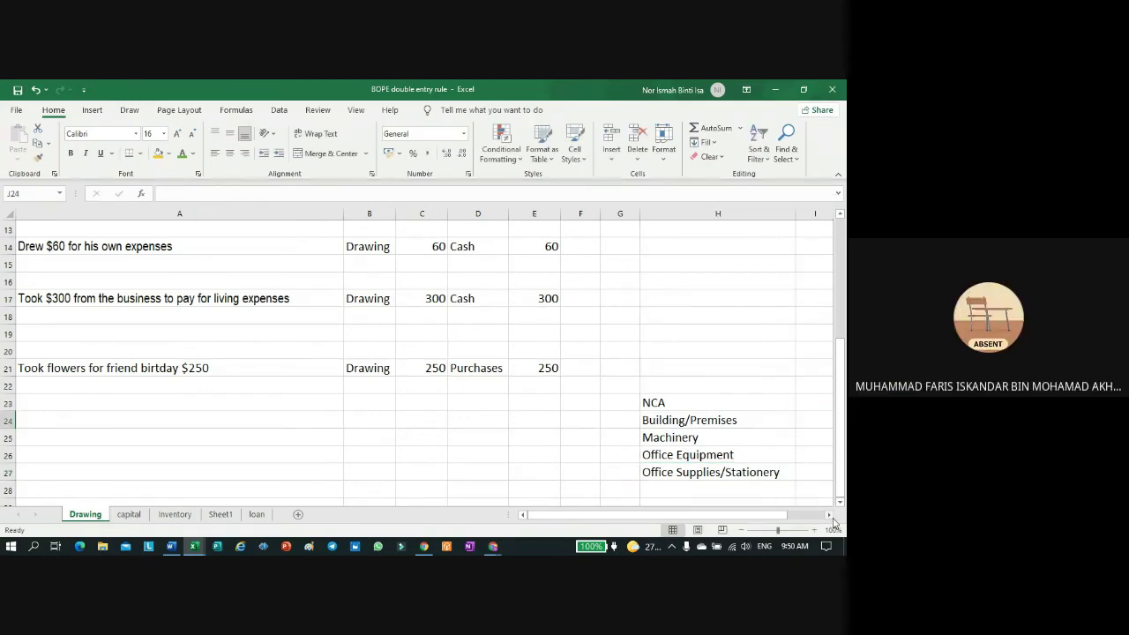
Step: Add Furniture in H28 below Office Supplies/Stationery in the NCA list
{"action": "left_click", "coordinate": [828, 515]}
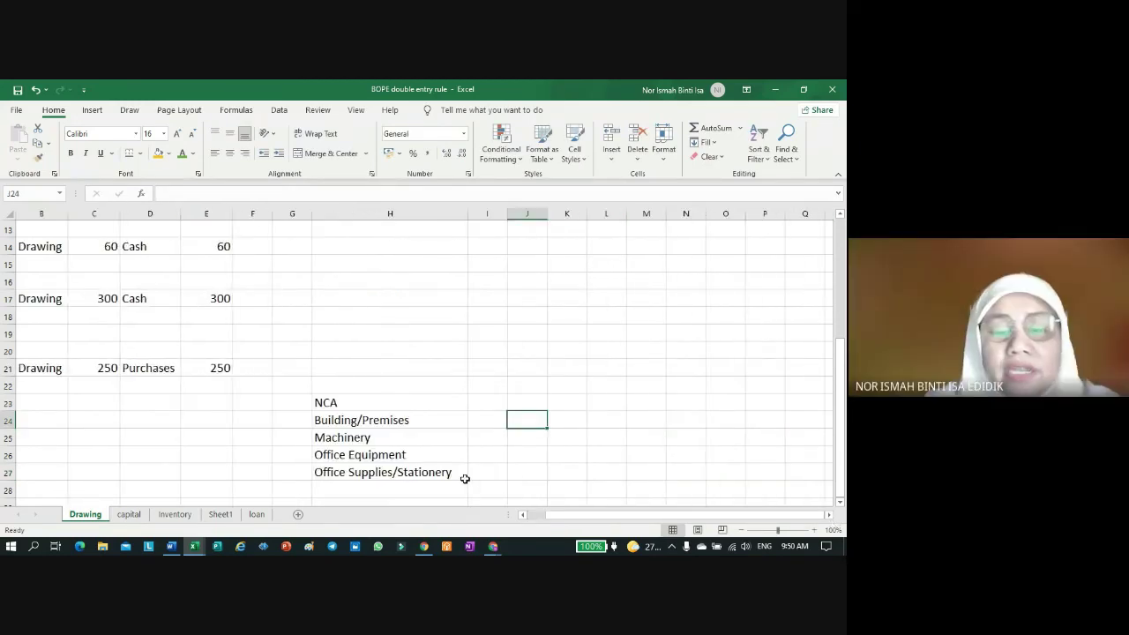
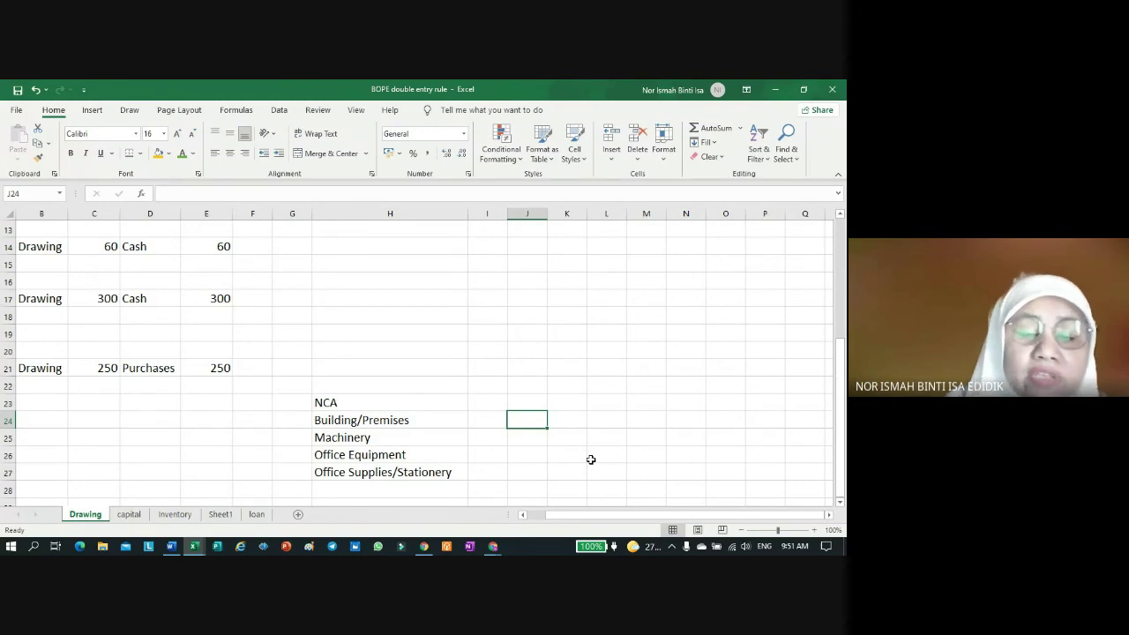
{"action": "left_click", "coordinate": [437, 491]}
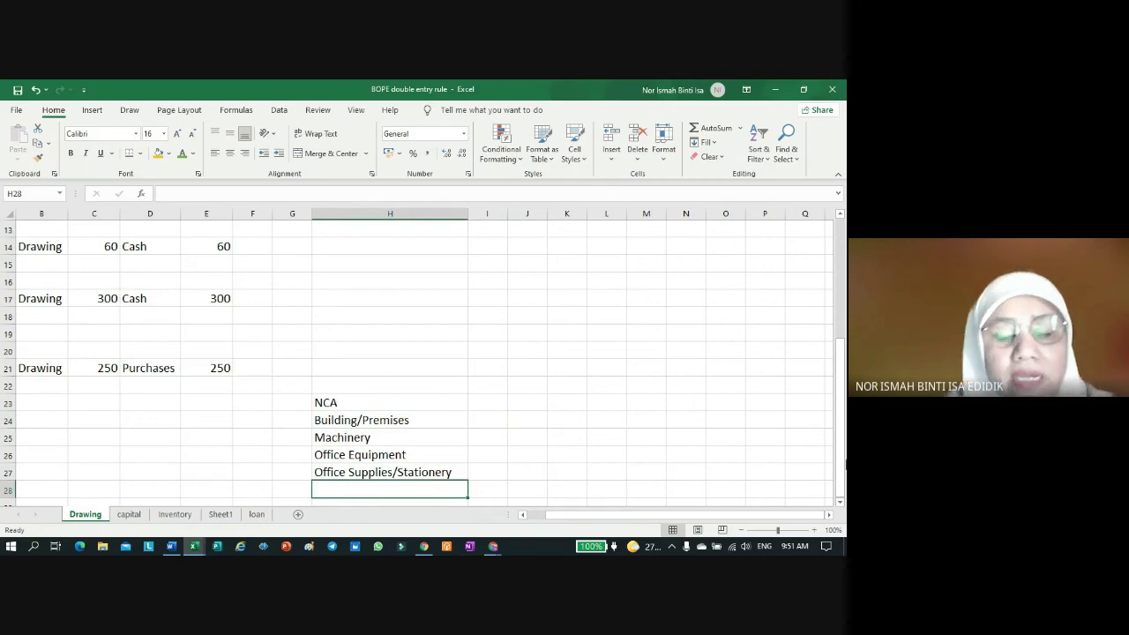
{"action": "type", "text": "Fur"}
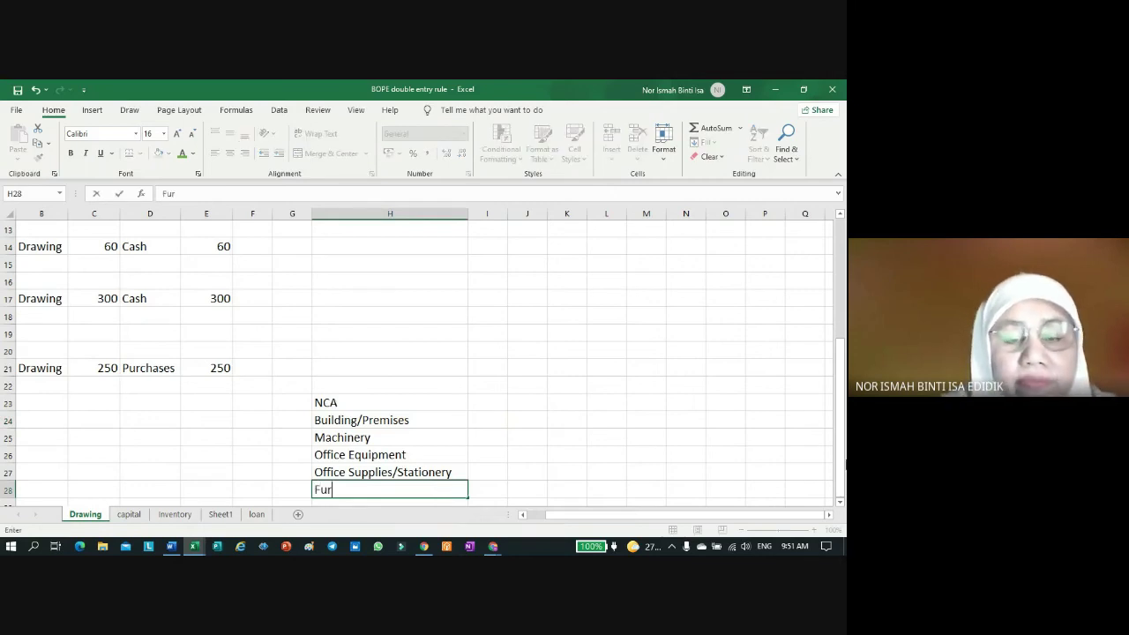
{"action": "type", "text": "niture"}
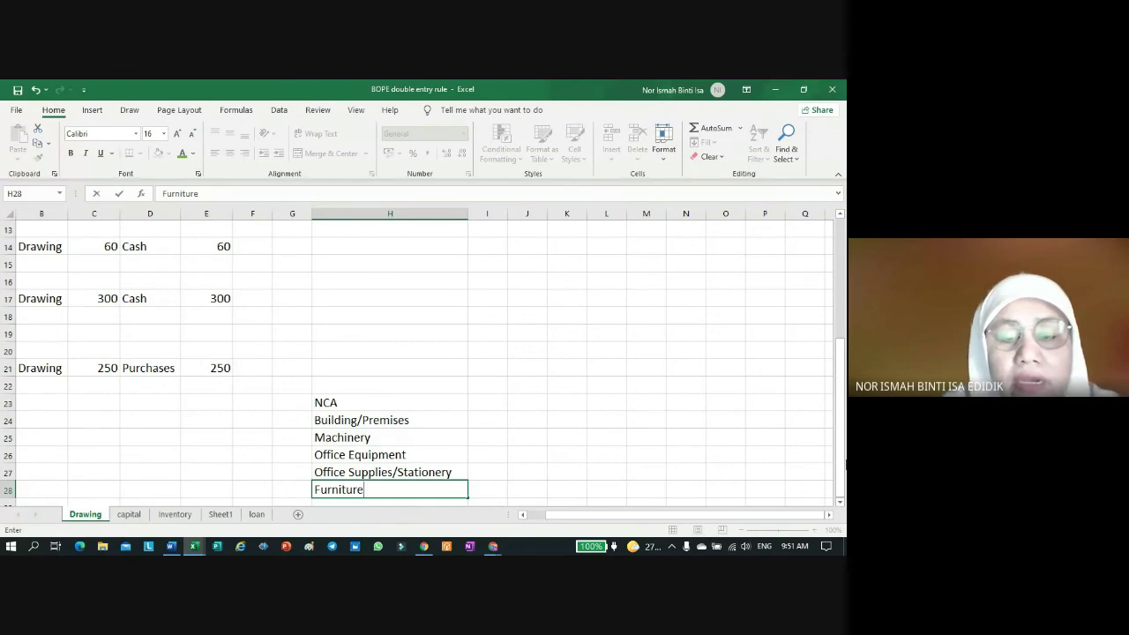
{"action": "key", "text": "Return"}
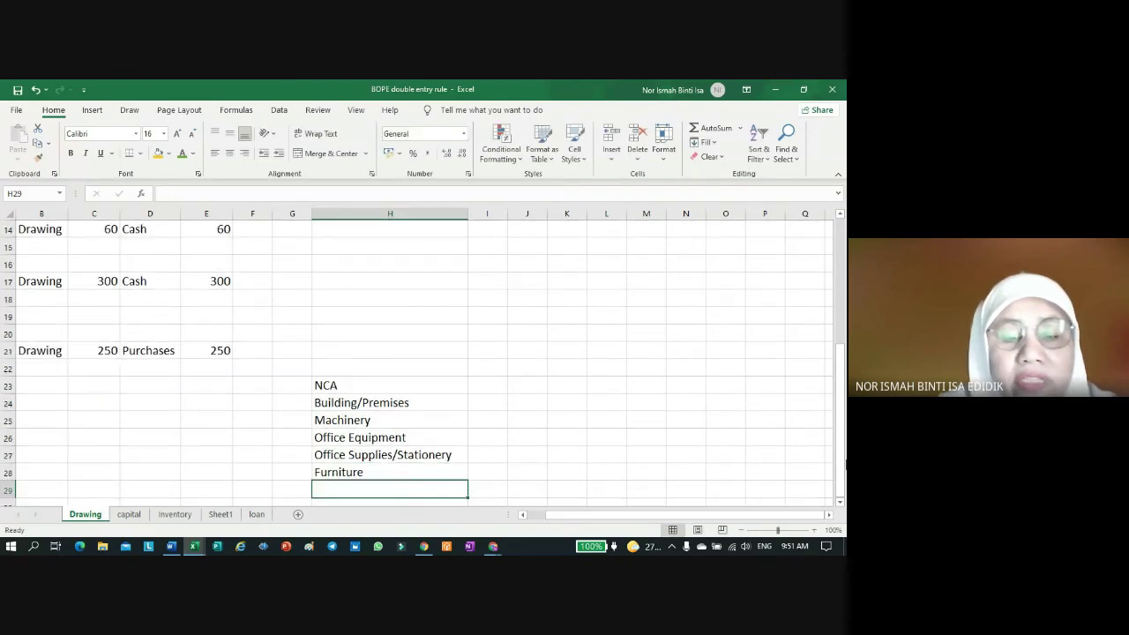
Step: Enter Furniture and Fitting in H29 as the next item of the NCA list
{"action": "type", "text": "F and"}
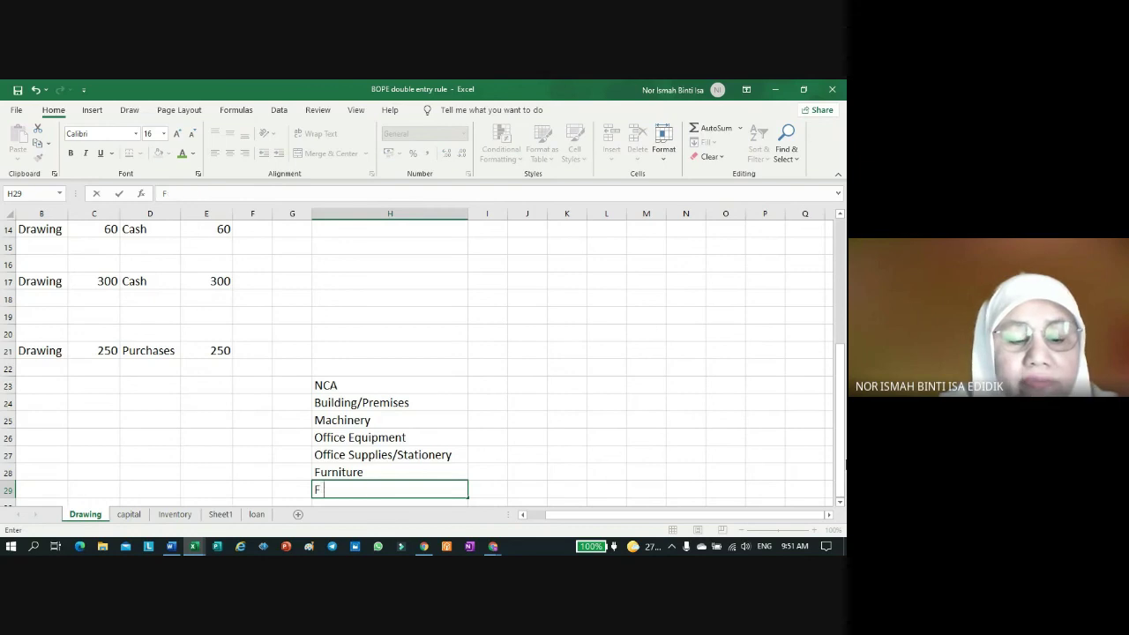
{"action": "key", "text": "BackSpace"}
{"action": "key", "text": "BackSpace"}
{"action": "key", "text": "BackSpace"}
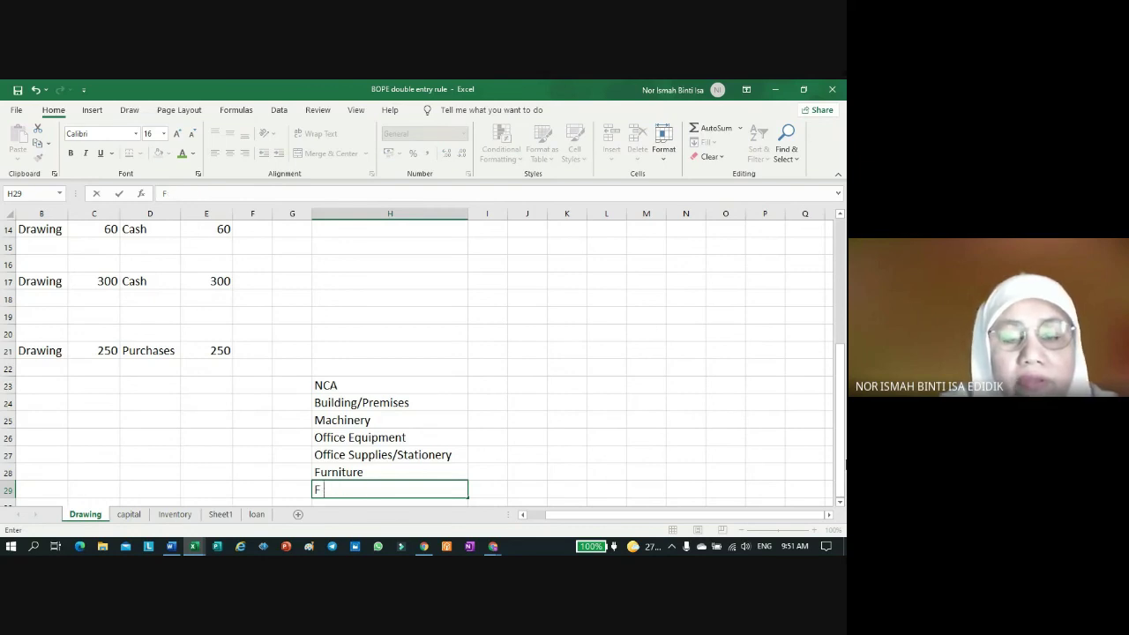
{"action": "type", "text": "u"}
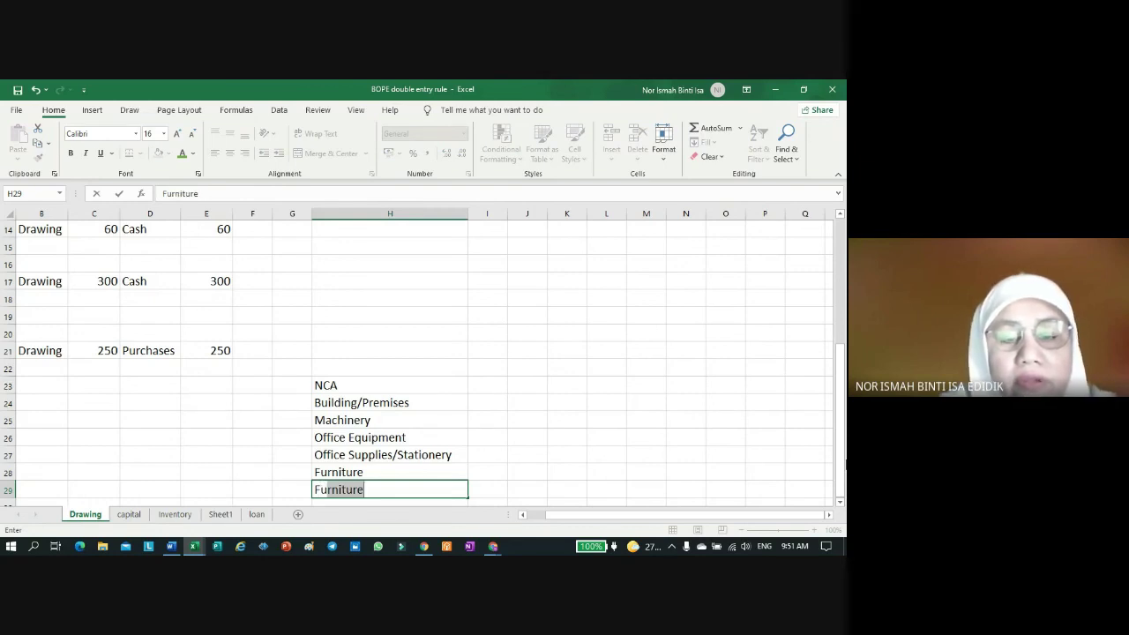
{"action": "left_click", "coordinate": [221, 194]}
{"action": "type", "text": "a"}
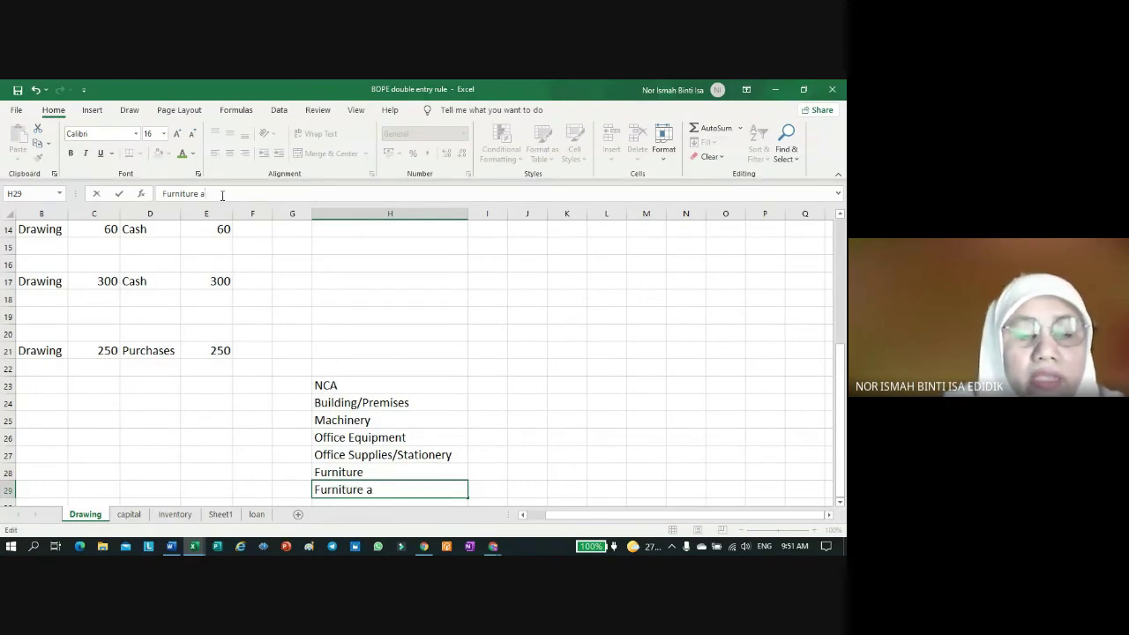
{"action": "type", "text": "nd F"}
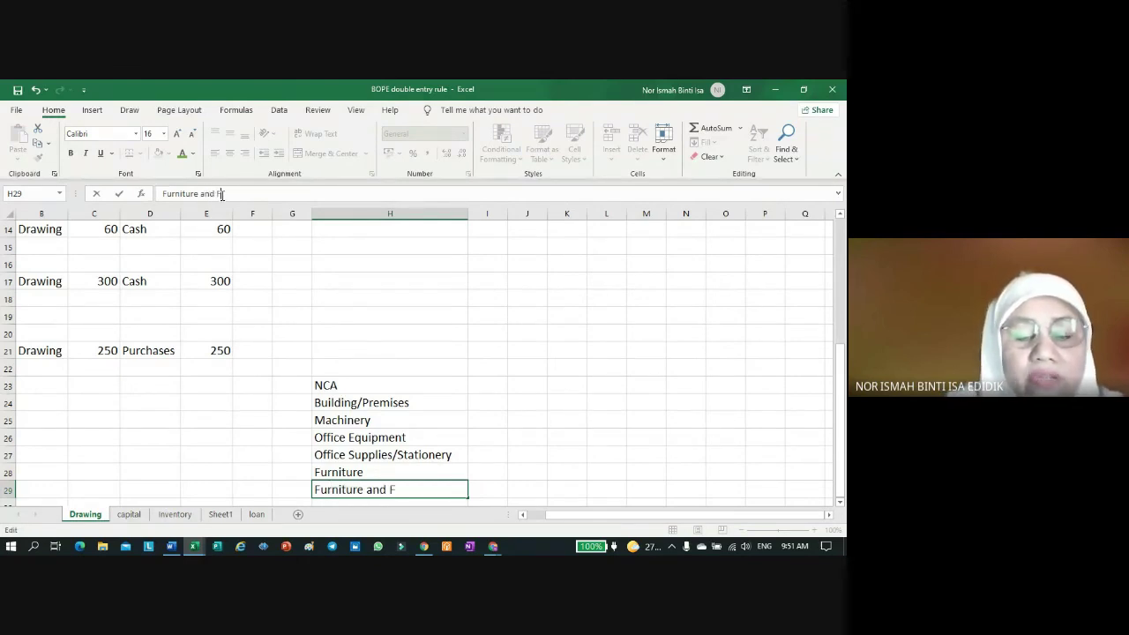
{"action": "type", "text": "itting"}
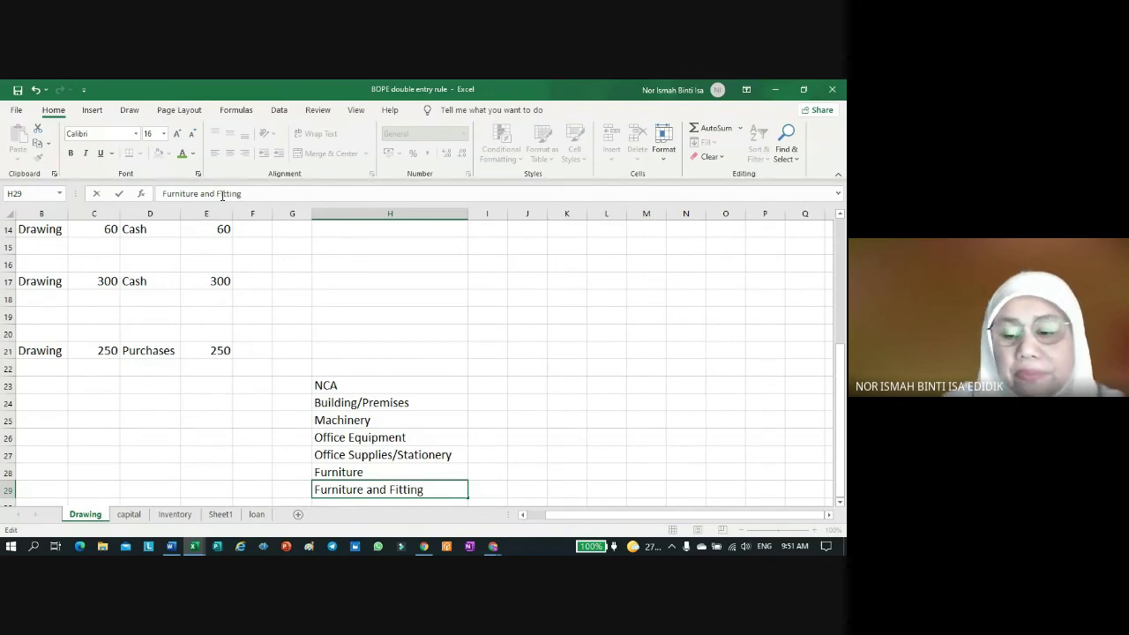
{"action": "key", "text": "Return"}
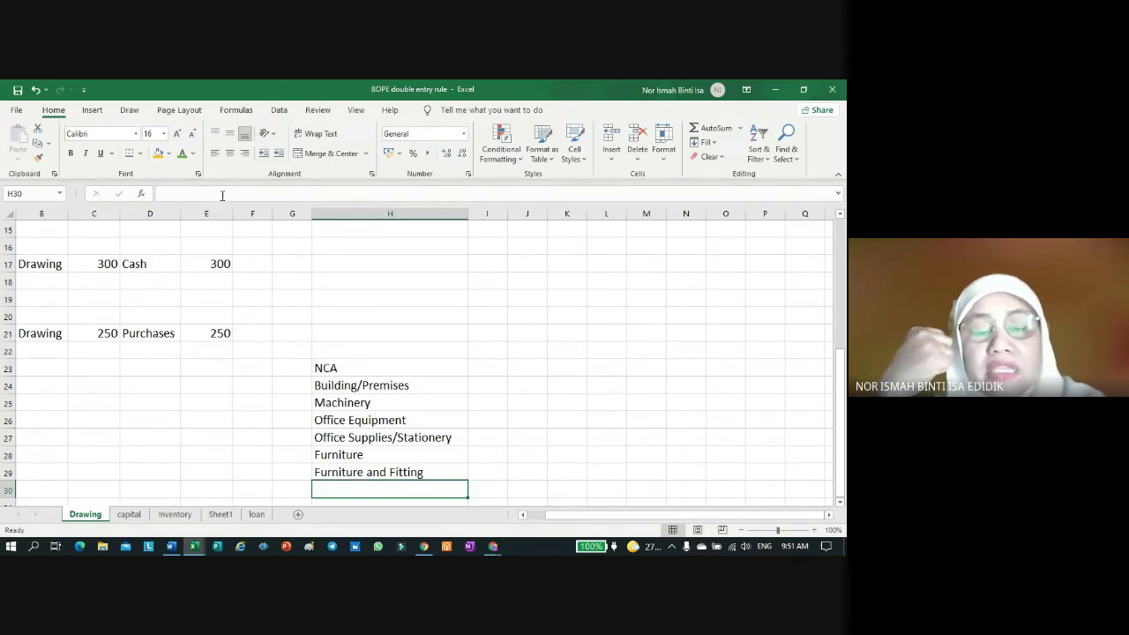
Step: Enter Fixtures and Fitting in H30 below Furniture and Fitting
{"action": "type", "text": "F"}
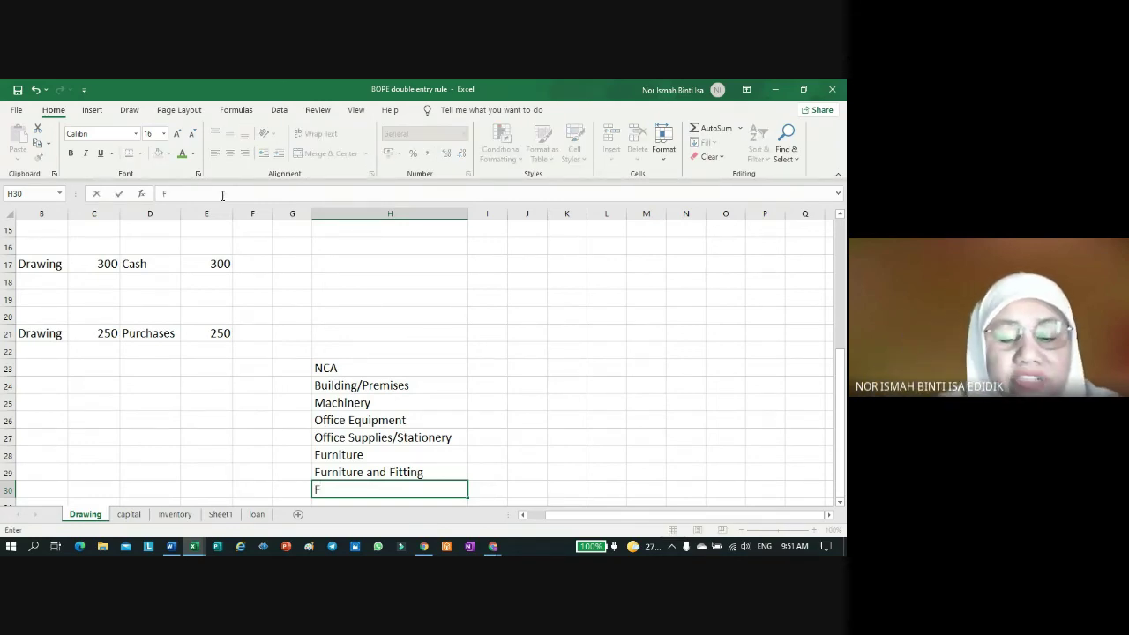
{"action": "type", "text": "ixtute"}
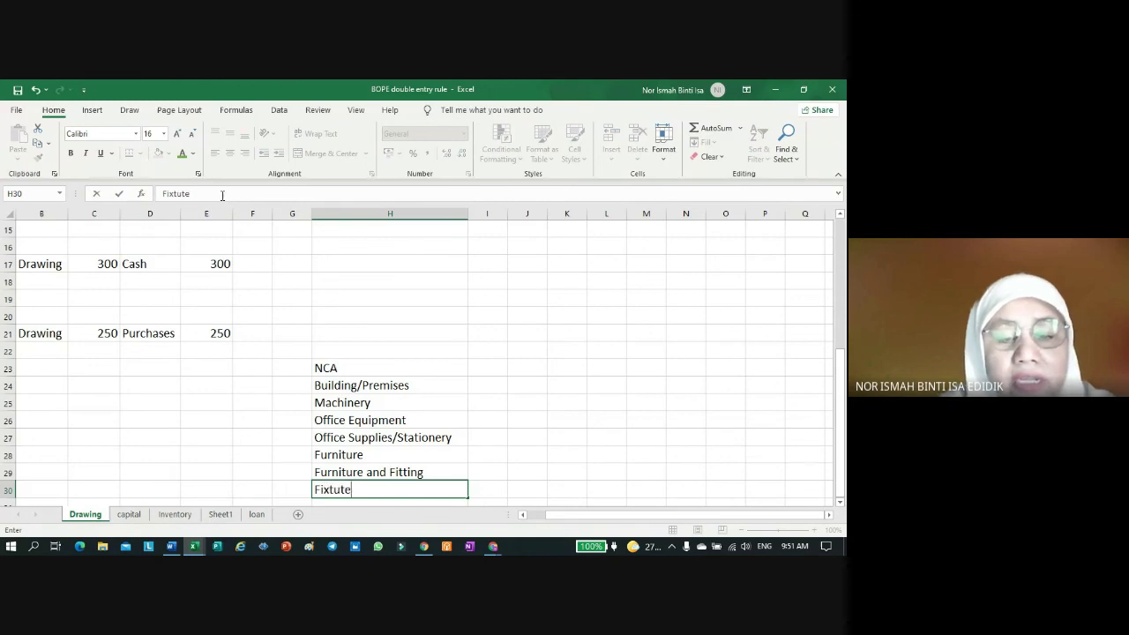
{"action": "key", "text": "BackSpace"}
{"action": "key", "text": "BackSpace"}
{"action": "type", "text": "res "}
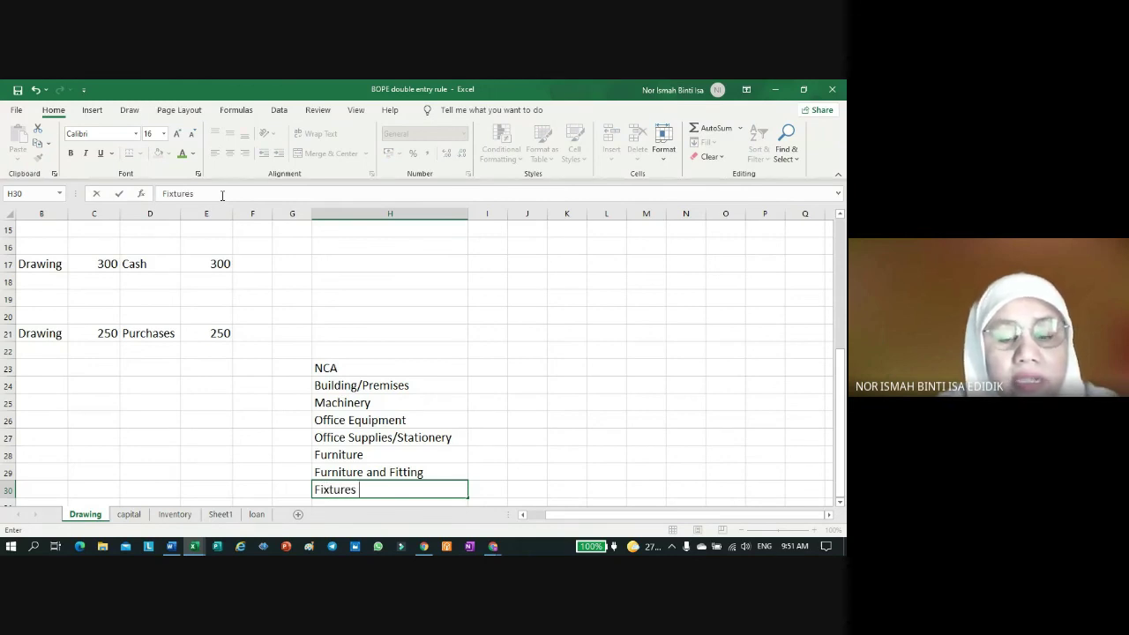
{"action": "type", "text": "and Fi"}
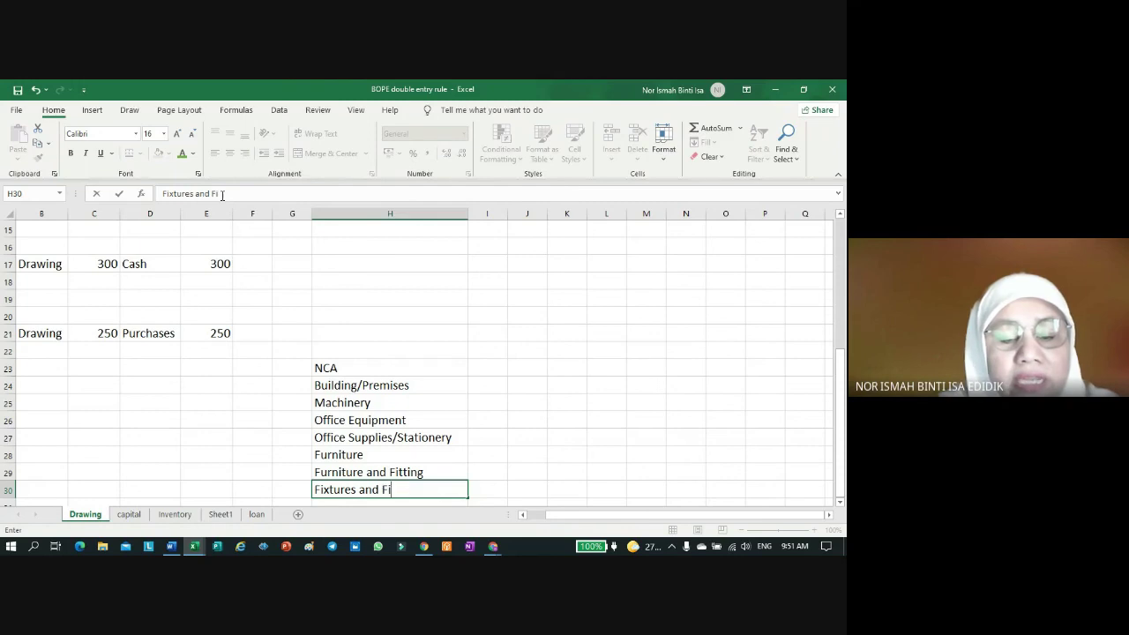
{"action": "type", "text": "tting"}
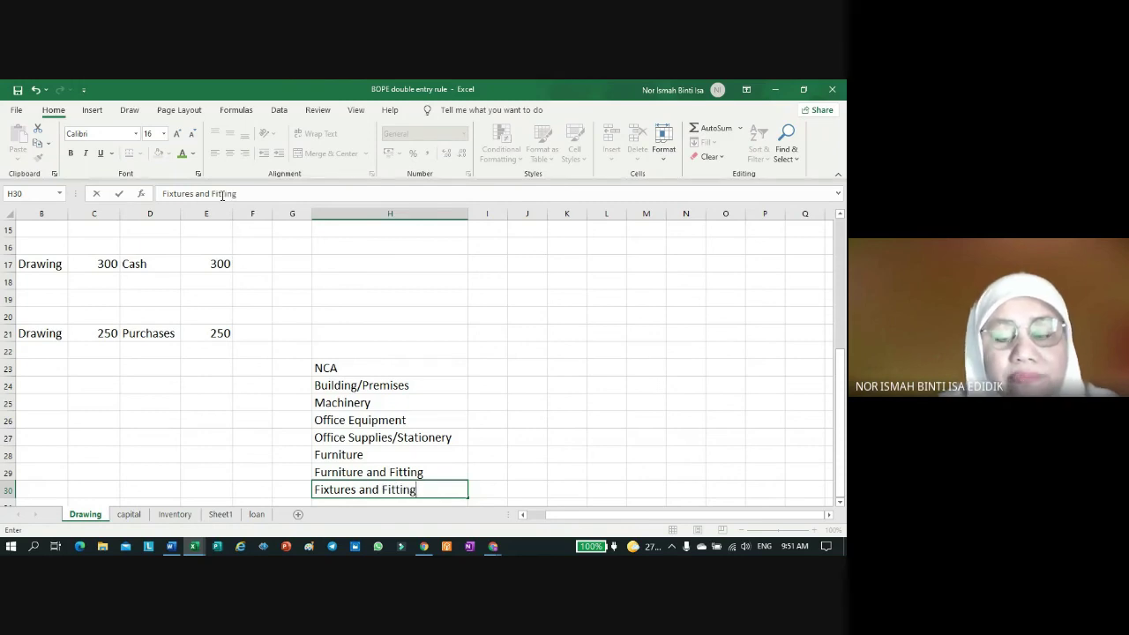
{"action": "key", "text": "Return"}
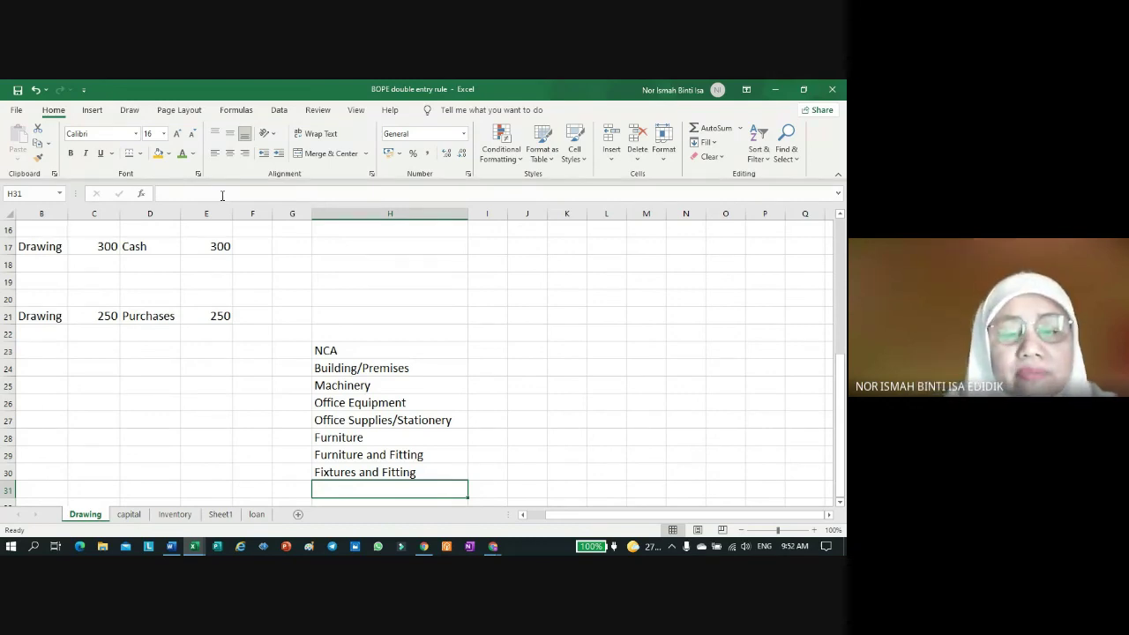
Step: Add Vehicle in H31 and Land in H32 to the NCA list
{"action": "scroll", "coordinate": [471, 436], "scroll_direction": "down", "scroll_amount": 1}
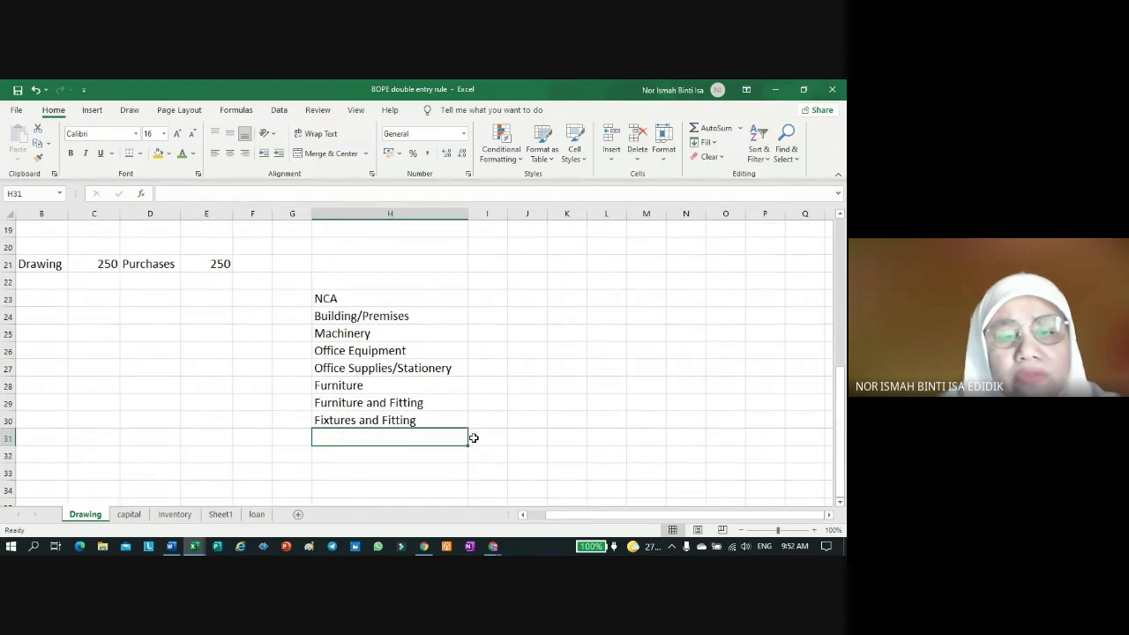
{"action": "type", "text": "Vehic"}
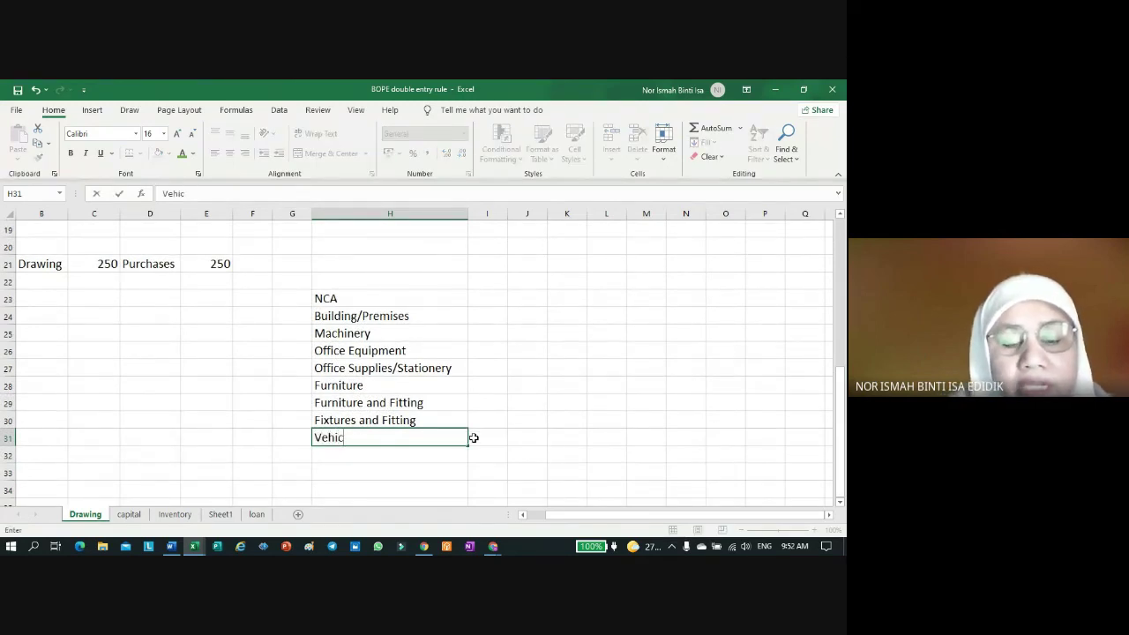
{"action": "type", "text": "le"}
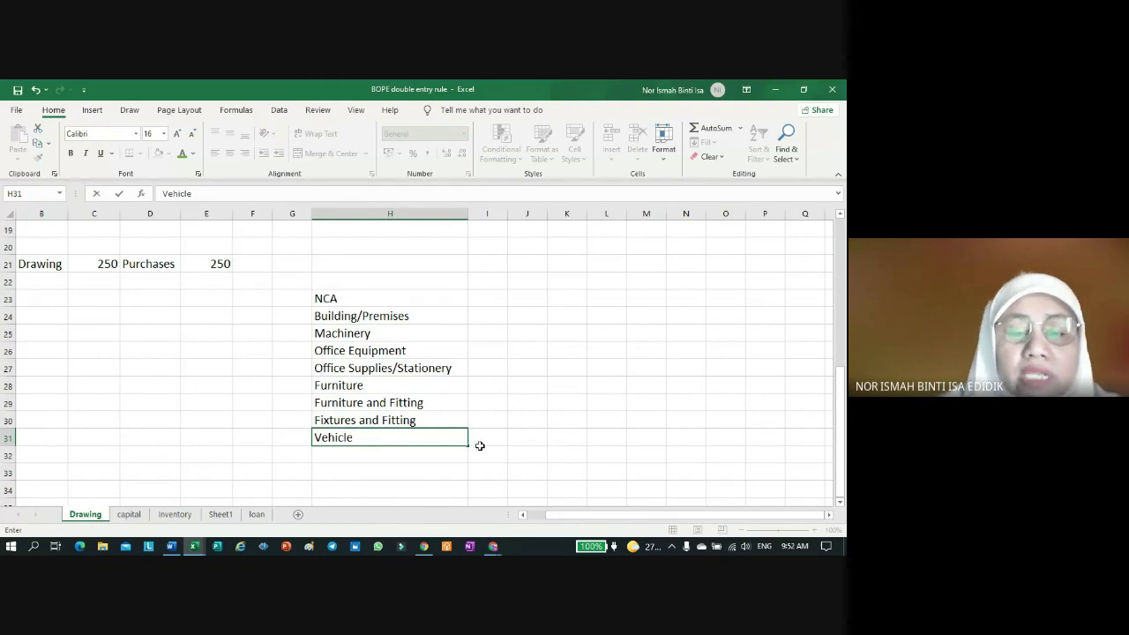
{"action": "left_click", "coordinate": [509, 477]}
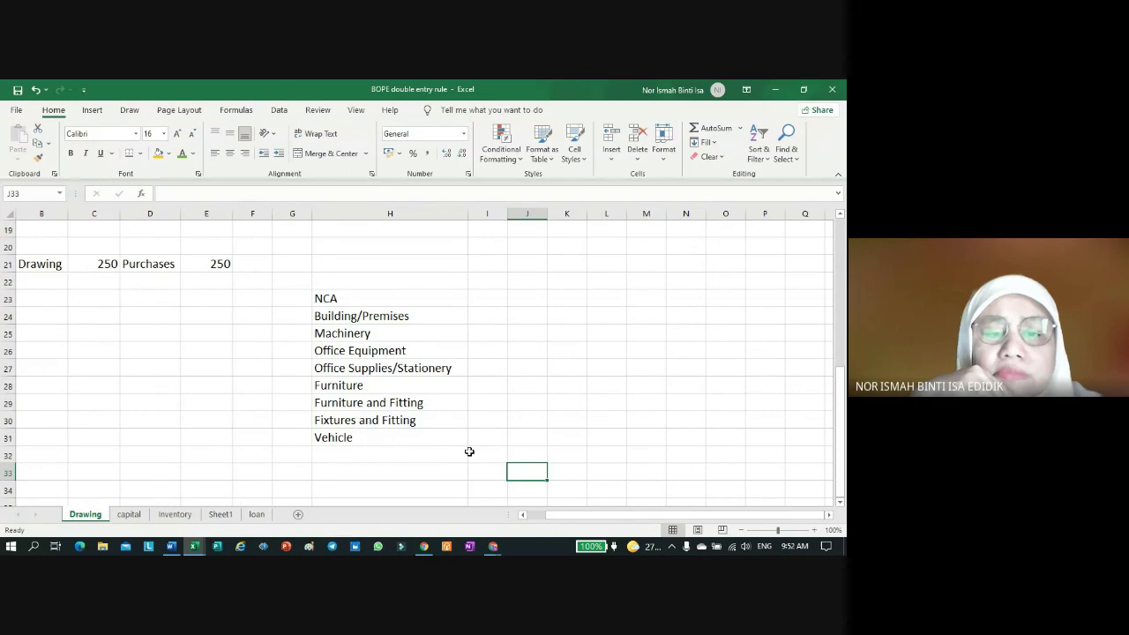
{"action": "left_click", "coordinate": [416, 458]}
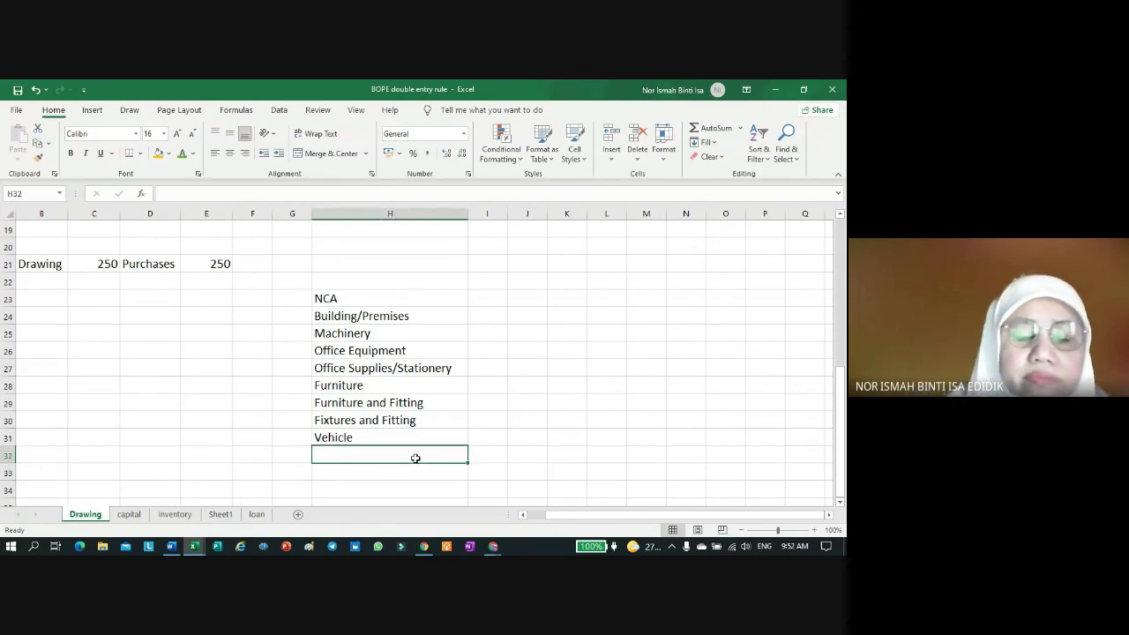
{"action": "type", "text": "Land"}
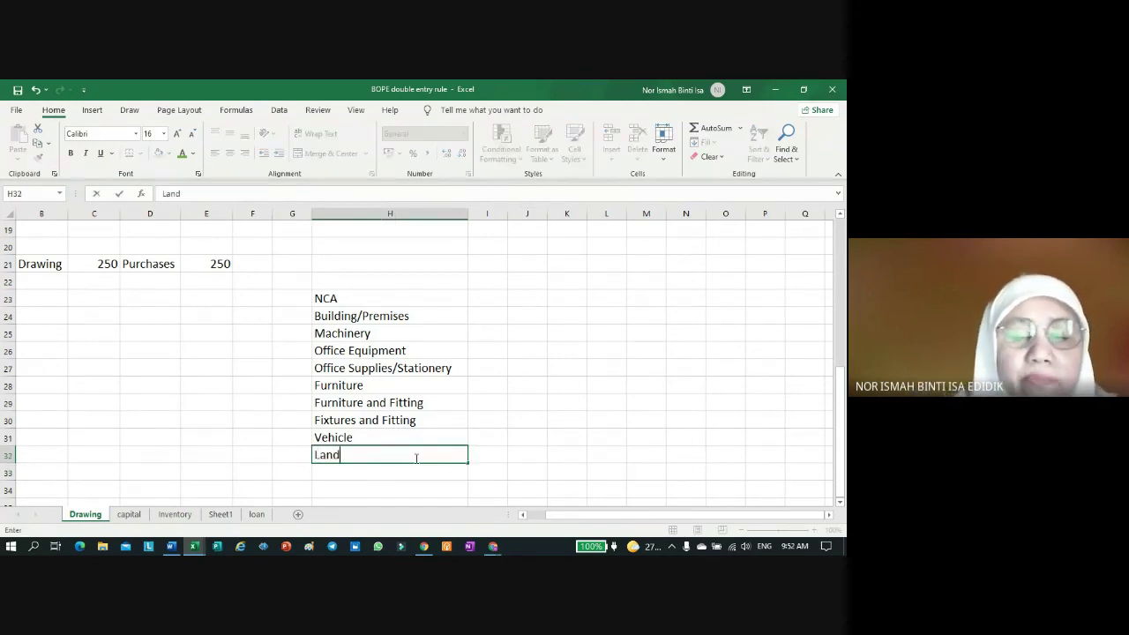
{"action": "key", "text": "Return"}
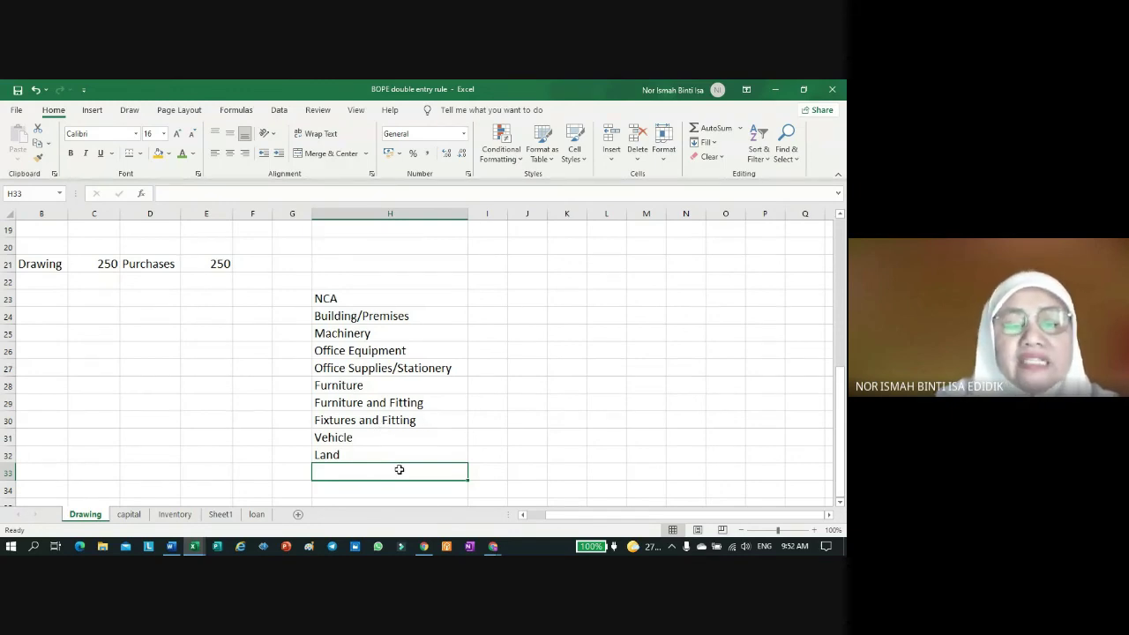
Step: Enter the heading Expense in H36, a few rows below the NCA list
{"action": "scroll", "coordinate": [388, 450], "scroll_direction": "down", "scroll_amount": 2}
{"action": "left_click", "coordinate": [371, 420]}
{"action": "type", "text": "E"}
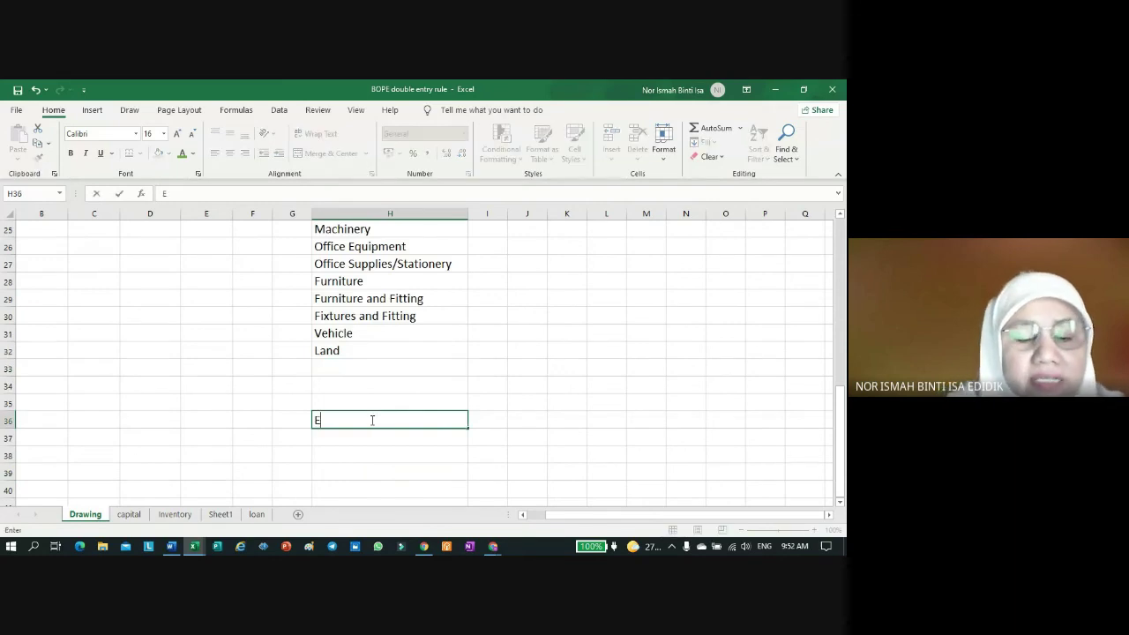
{"action": "type", "text": "xpense"}
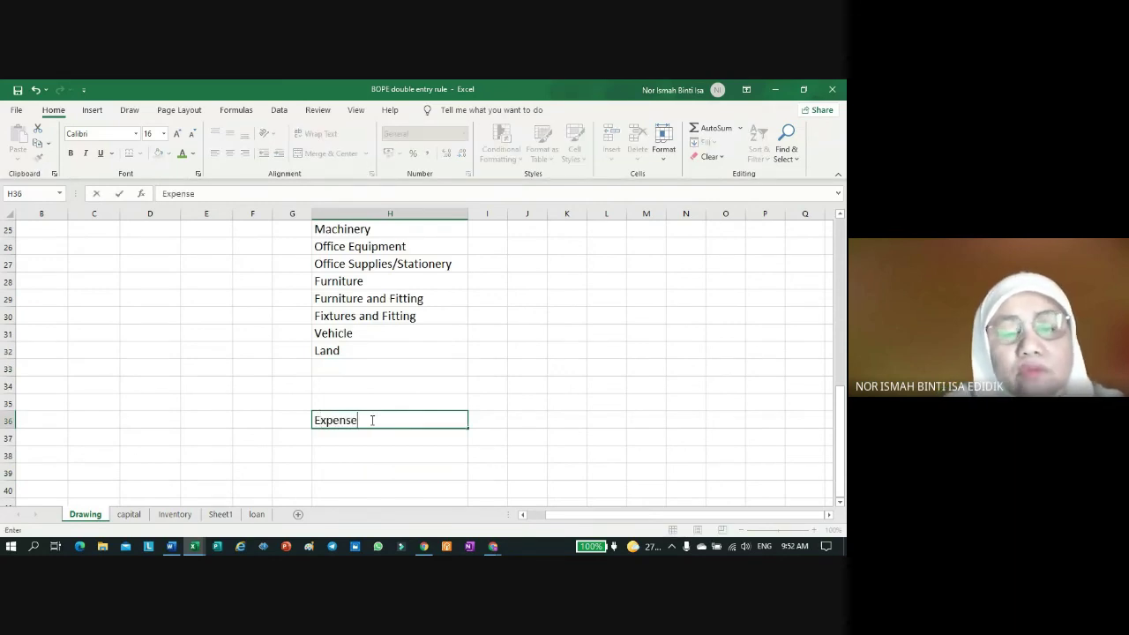
{"action": "key", "text": "Return"}
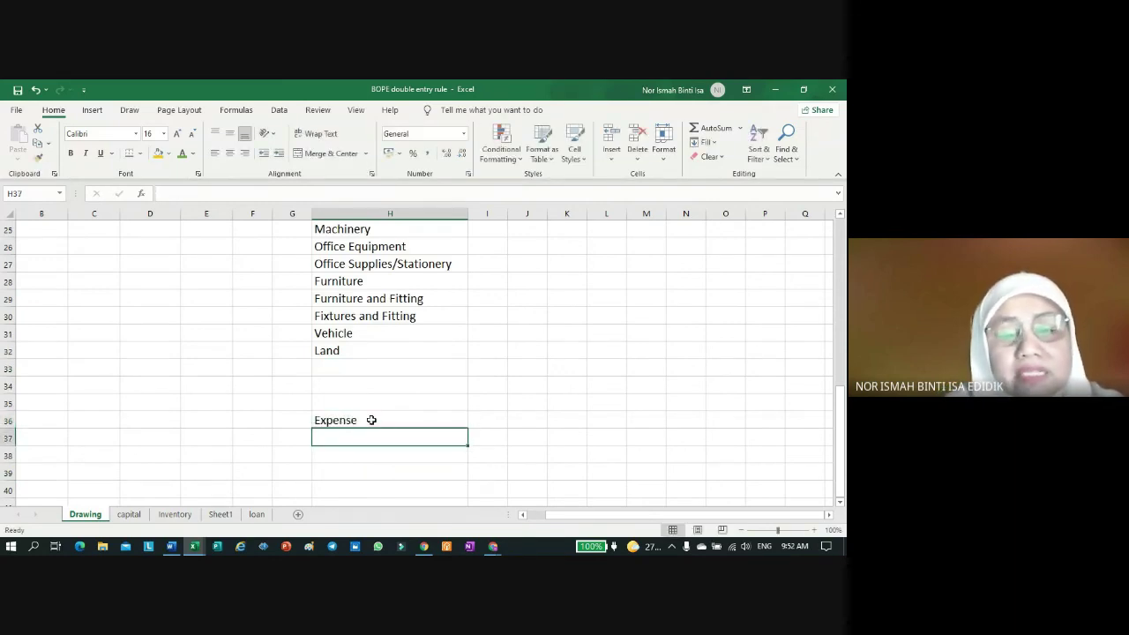
Step: Enter Miscellanous in H37 and Utilities in H38 under the Expense heading
{"action": "type", "text": "Mi"}
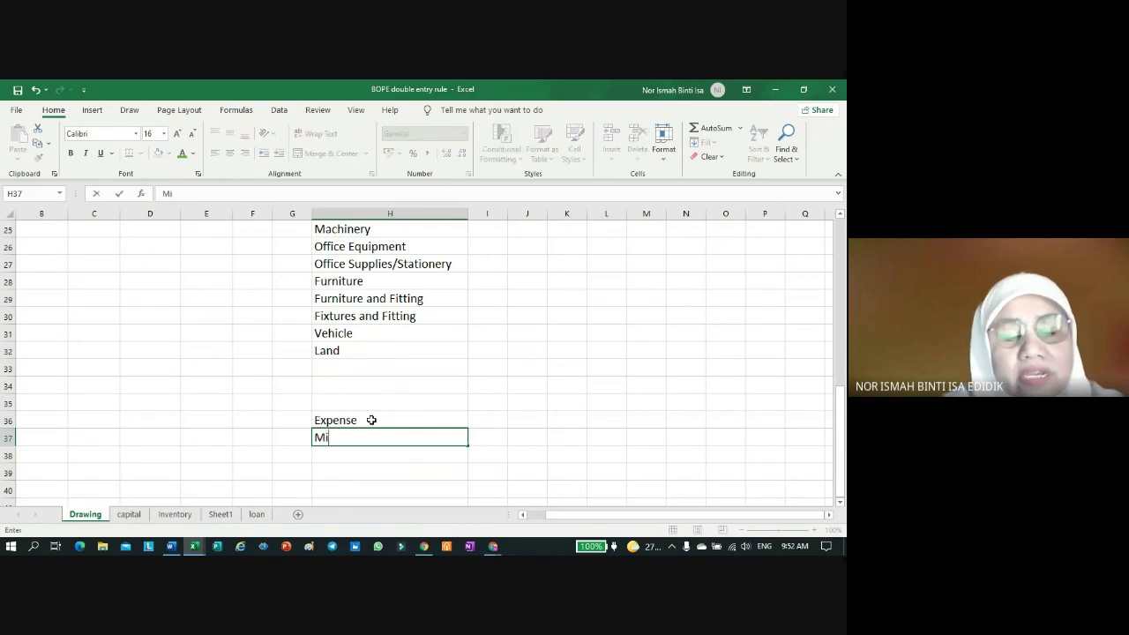
{"action": "type", "text": "scell"}
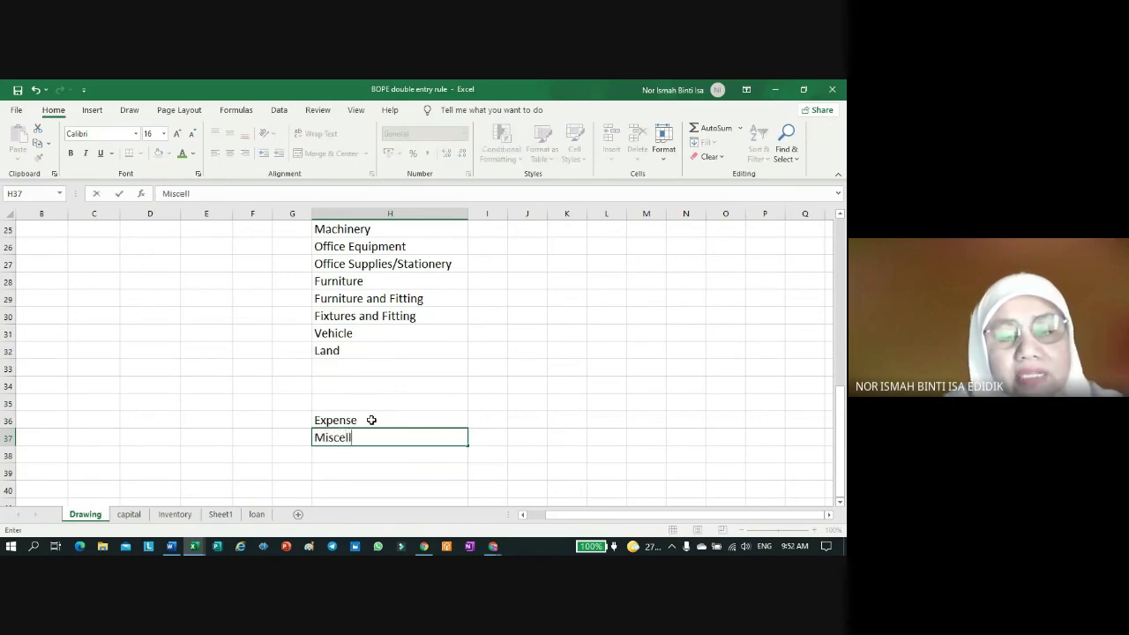
{"action": "type", "text": "anous"}
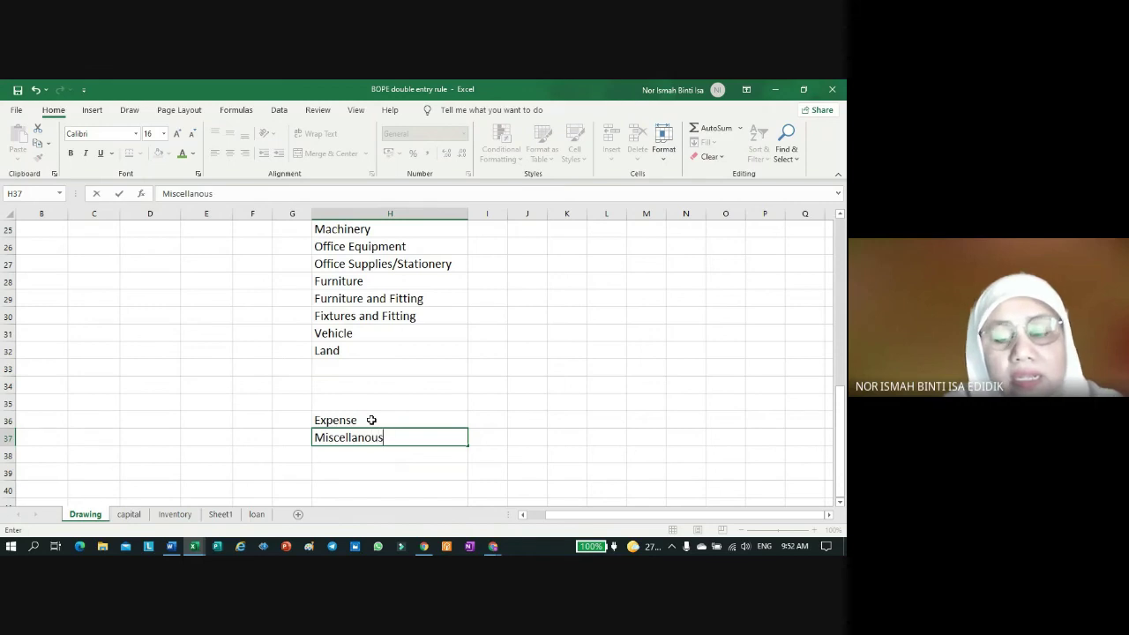
{"action": "key", "text": "Return"}
{"action": "type", "text": "U"}
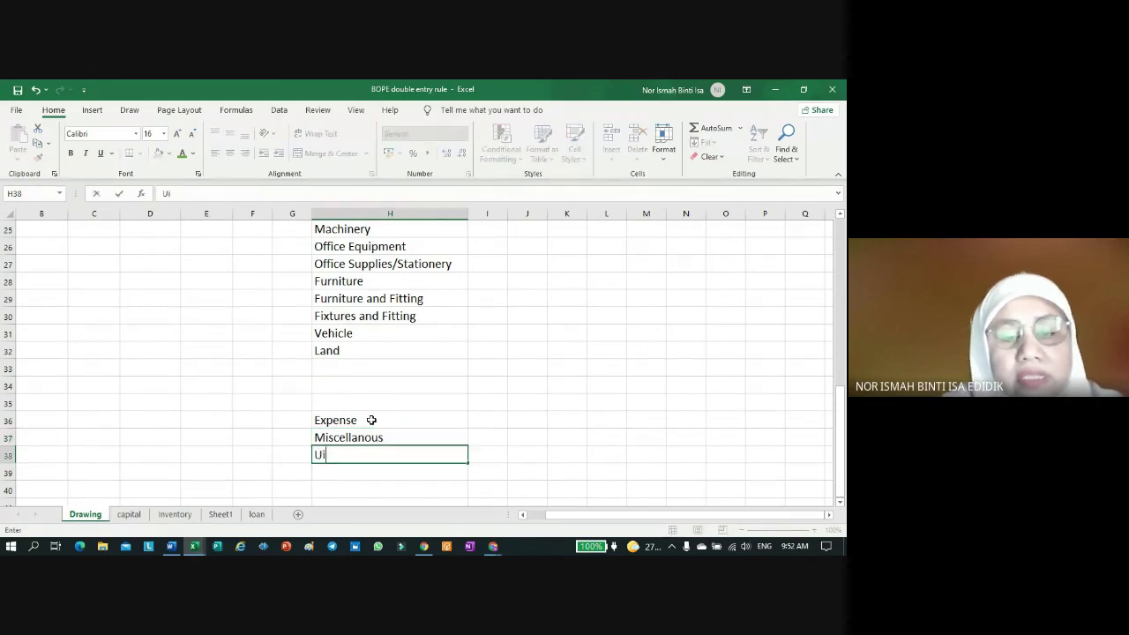
{"action": "type", "text": "tiliti"}
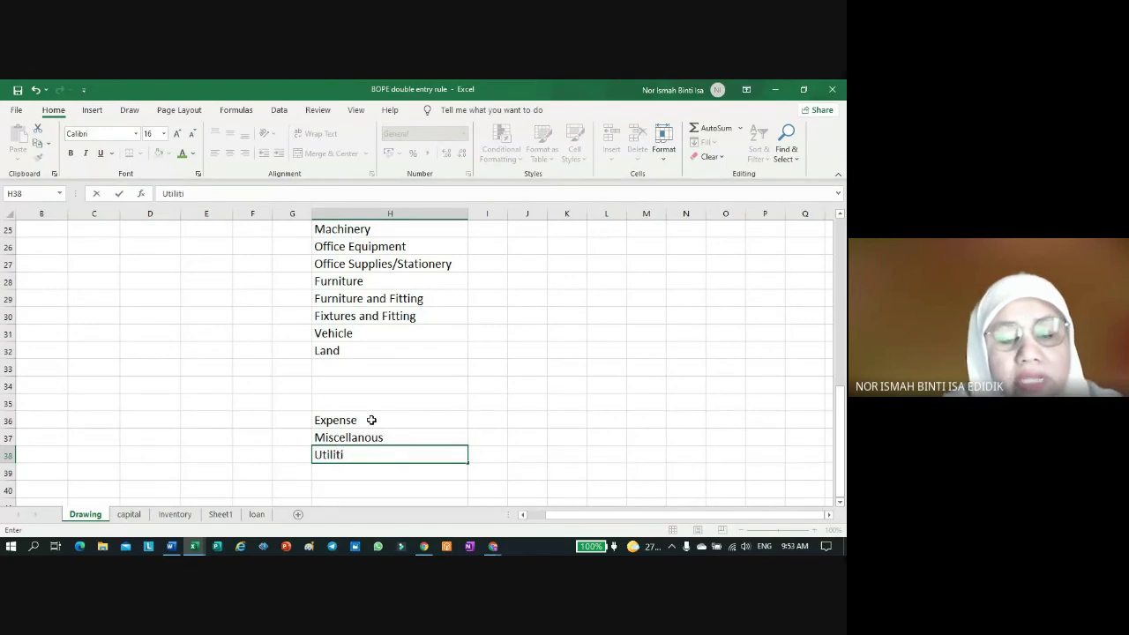
{"action": "type", "text": "es"}
{"action": "key", "text": "Return"}
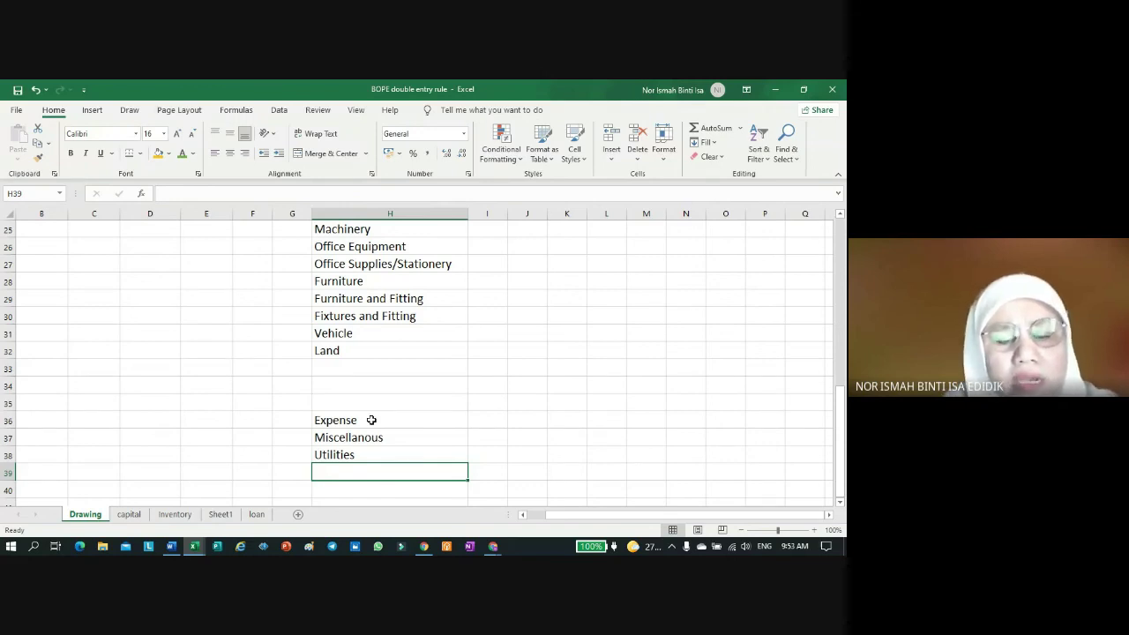
Step: Enter Carriage inward in H39 as another item of the Expense list
{"action": "type", "text": "Carr"}
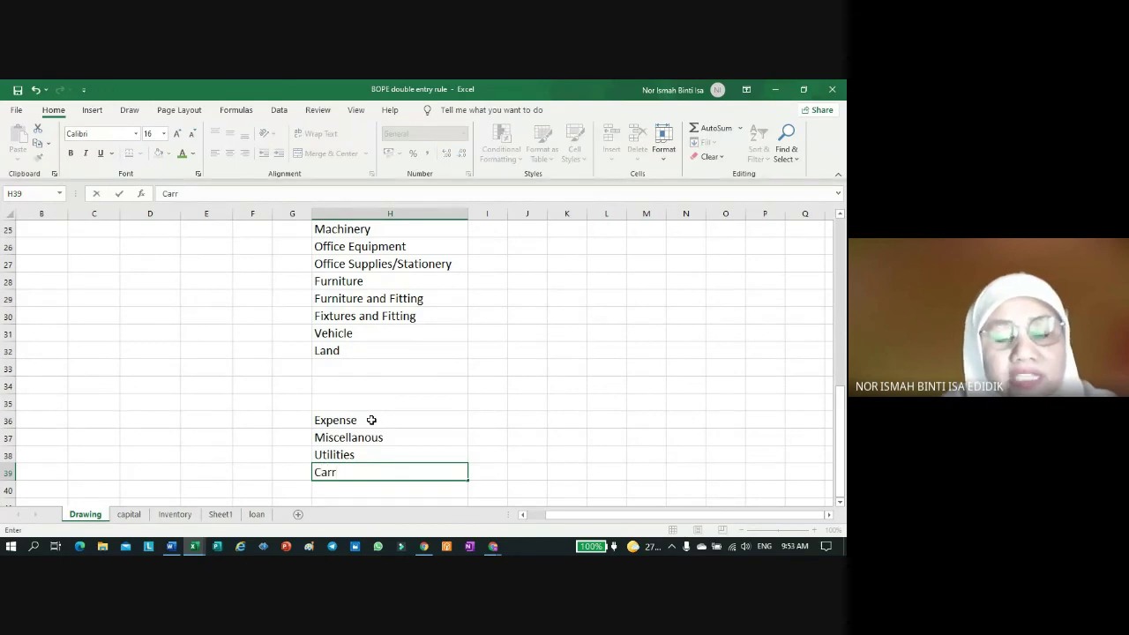
{"action": "type", "text": "ia"}
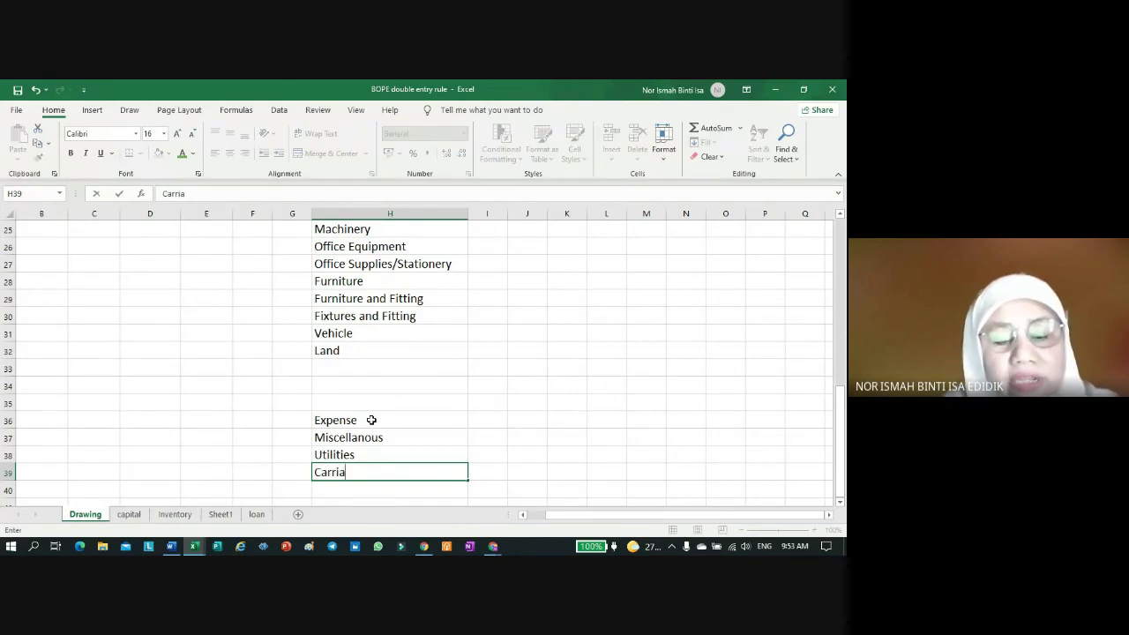
{"action": "type", "text": "ge inward"}
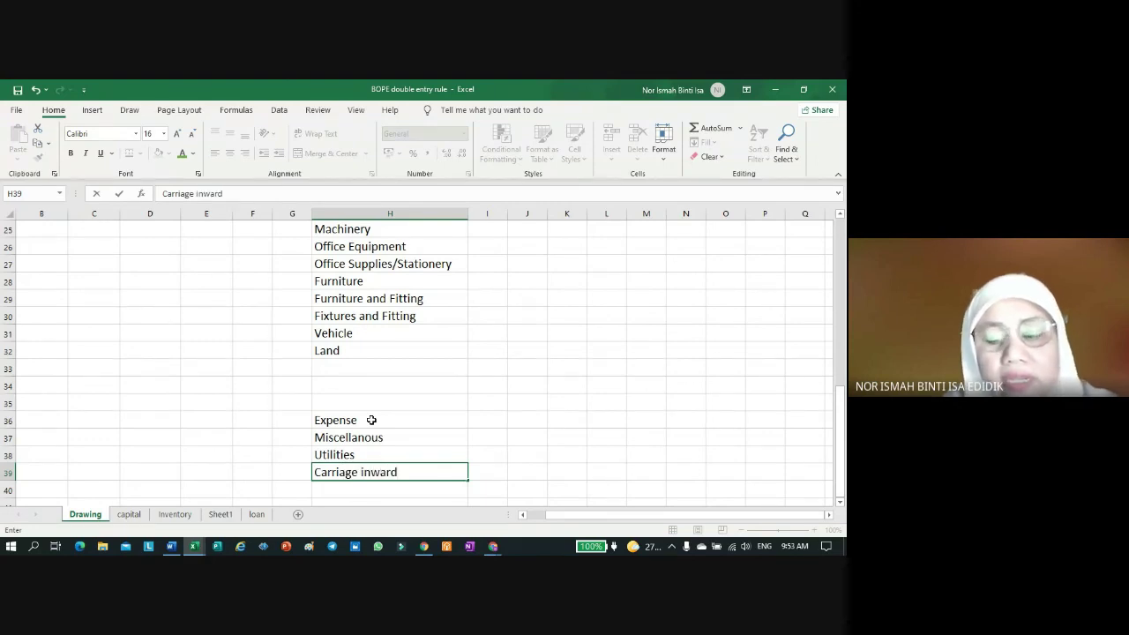
{"action": "key", "text": "Return"}
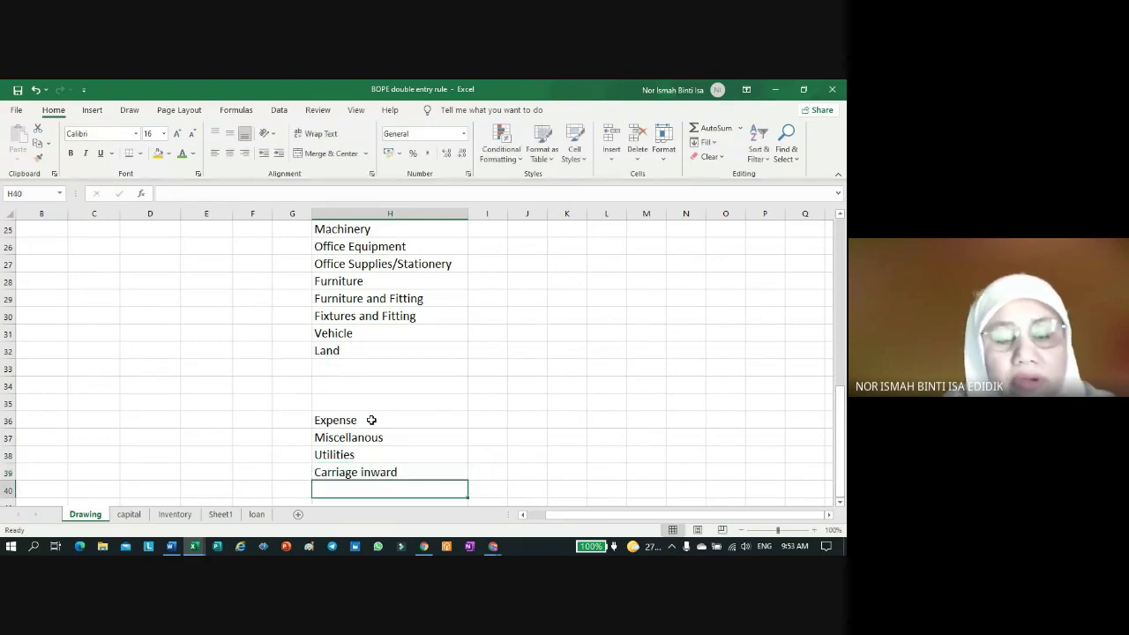
Step: Enter Carriage outward in H40 below Carriage inward, replacing the autocompleted ending
{"action": "type", "text": "Car"}
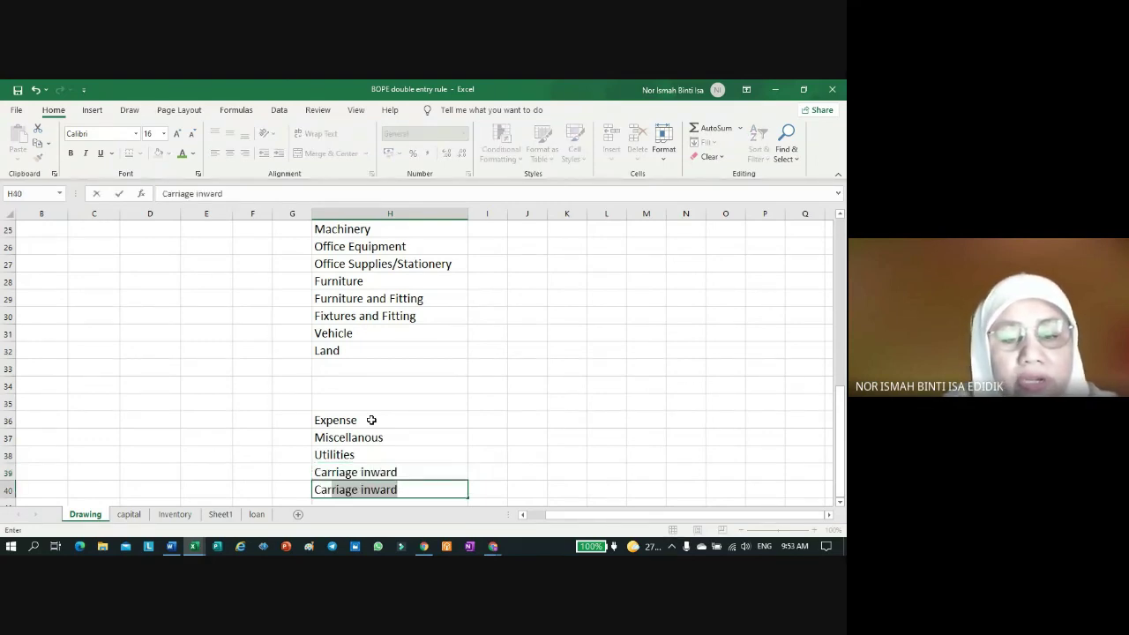
{"action": "left_click", "coordinate": [238, 194]}
{"action": "key", "text": "BackSpace"}
{"action": "key", "text": "BackSpace"}
{"action": "key", "text": "BackSpace"}
{"action": "key", "text": "BackSpace"}
{"action": "key", "text": "BackSpace"}
{"action": "key", "text": "BackSpace"}
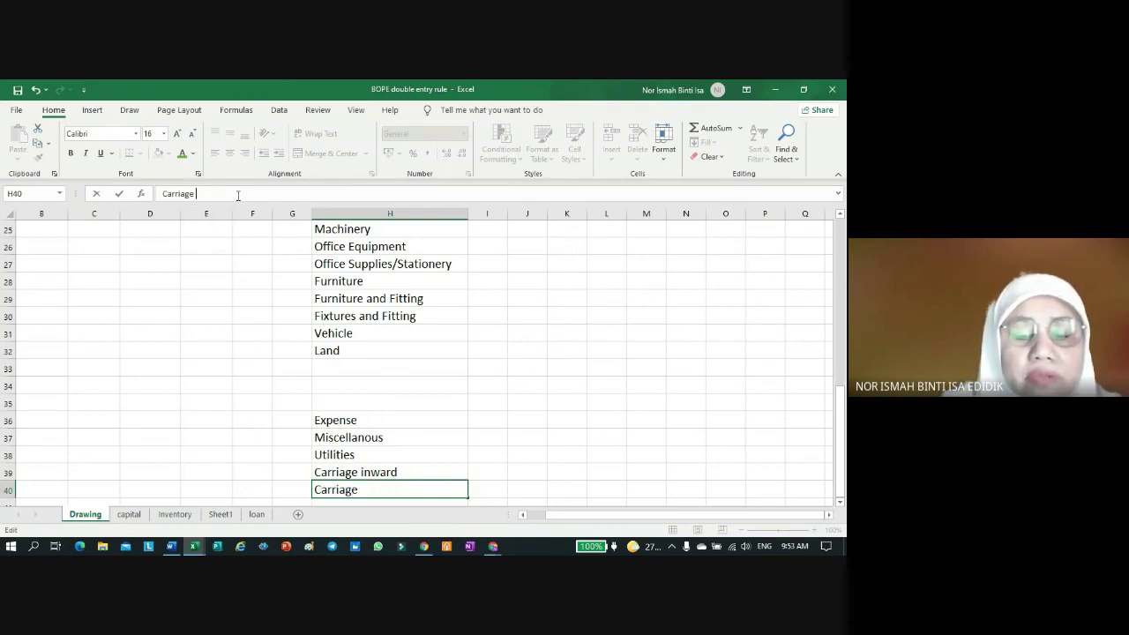
{"action": "type", "text": "o"}
{"action": "type", "text": "t"}
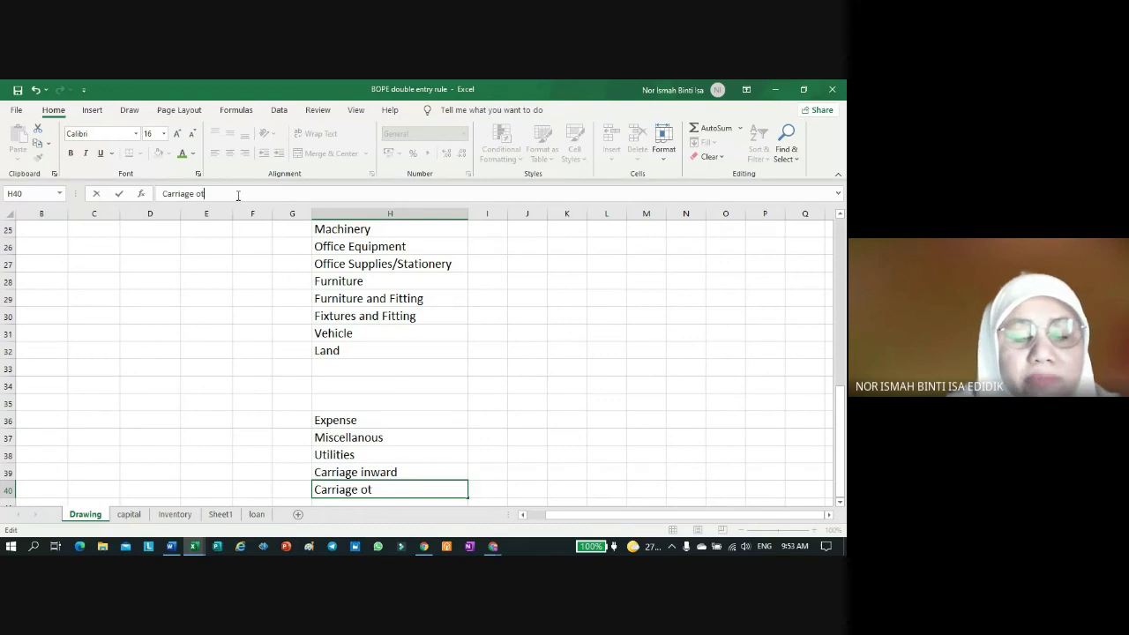
{"action": "key", "text": "BackSpace"}
{"action": "type", "text": "u"}
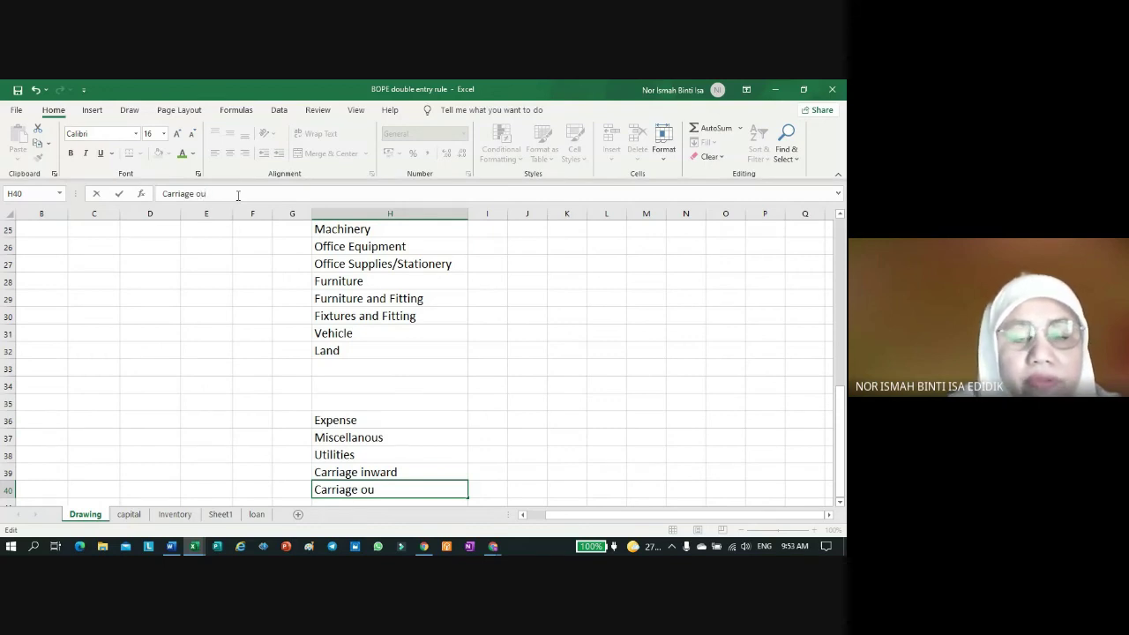
{"action": "type", "text": "war"}
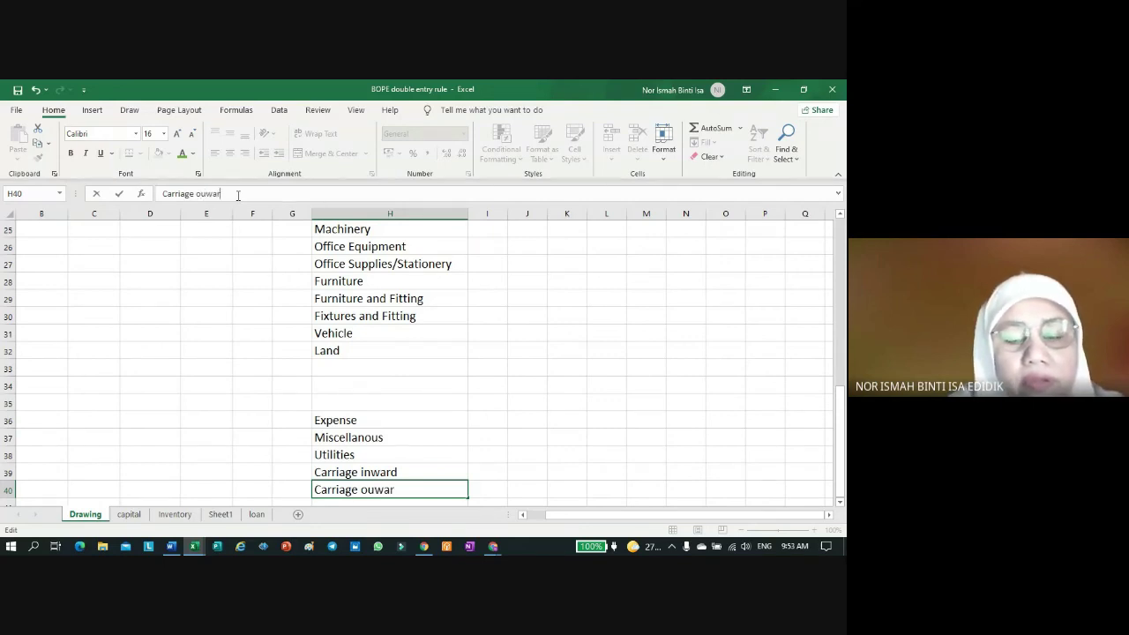
{"action": "key", "text": "BackSpace"}
{"action": "key", "text": "BackSpace"}
{"action": "key", "text": "BackSpace"}
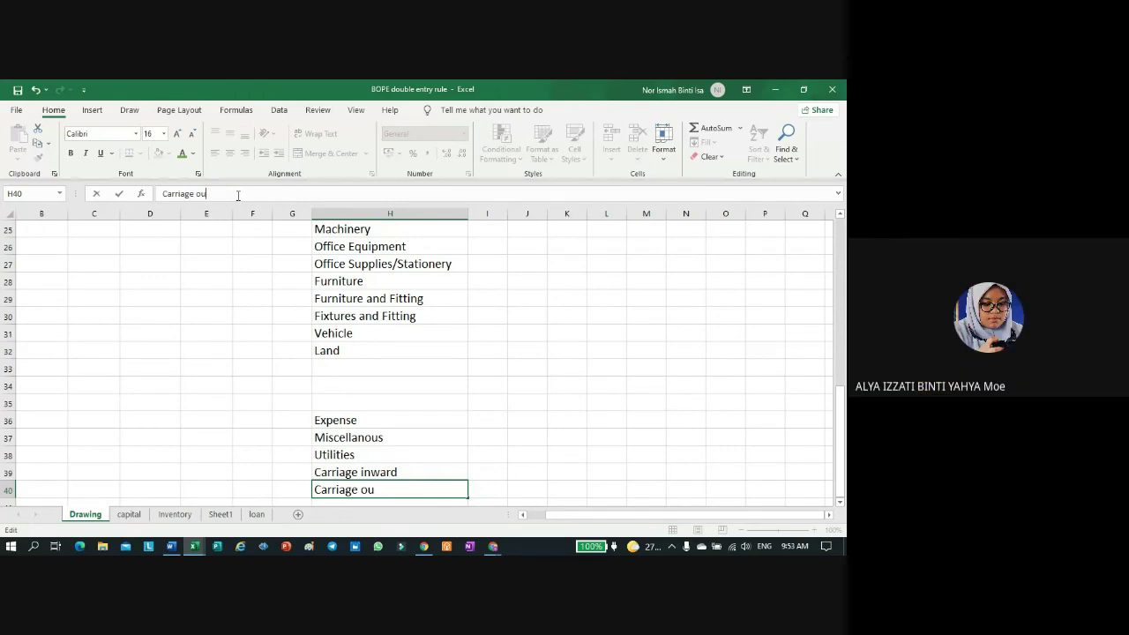
{"action": "type", "text": "tward"}
{"action": "key", "text": "Return"}
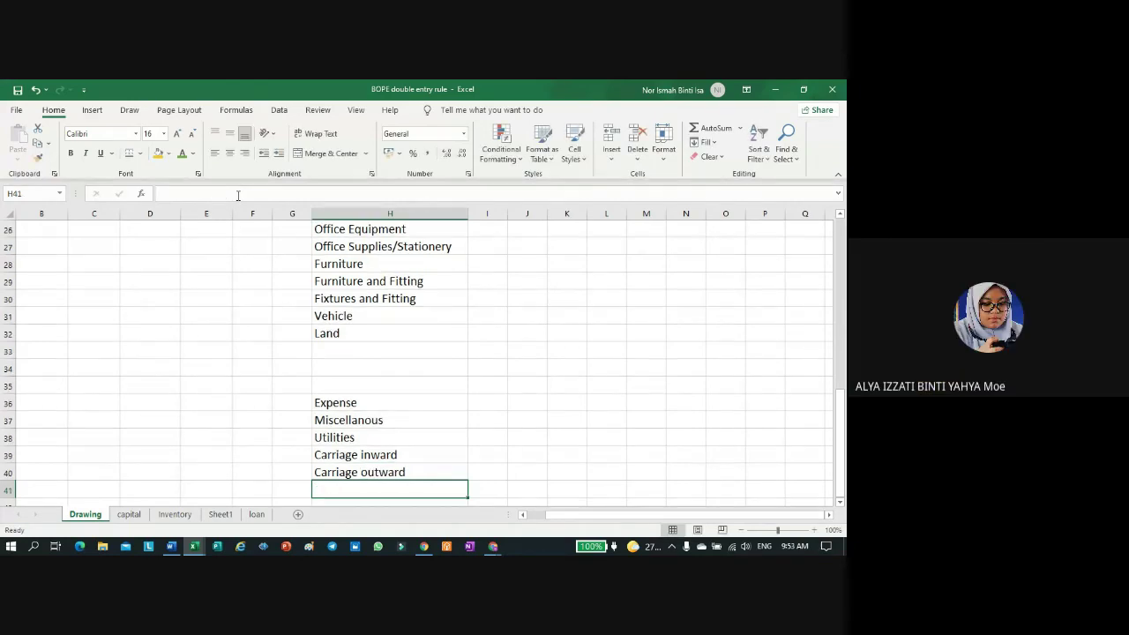
Step: Append "/ Transpotation cost" to the Carriage outward entry in H40 and widen column H to fit the text
{"action": "left_click", "coordinate": [379, 476]}
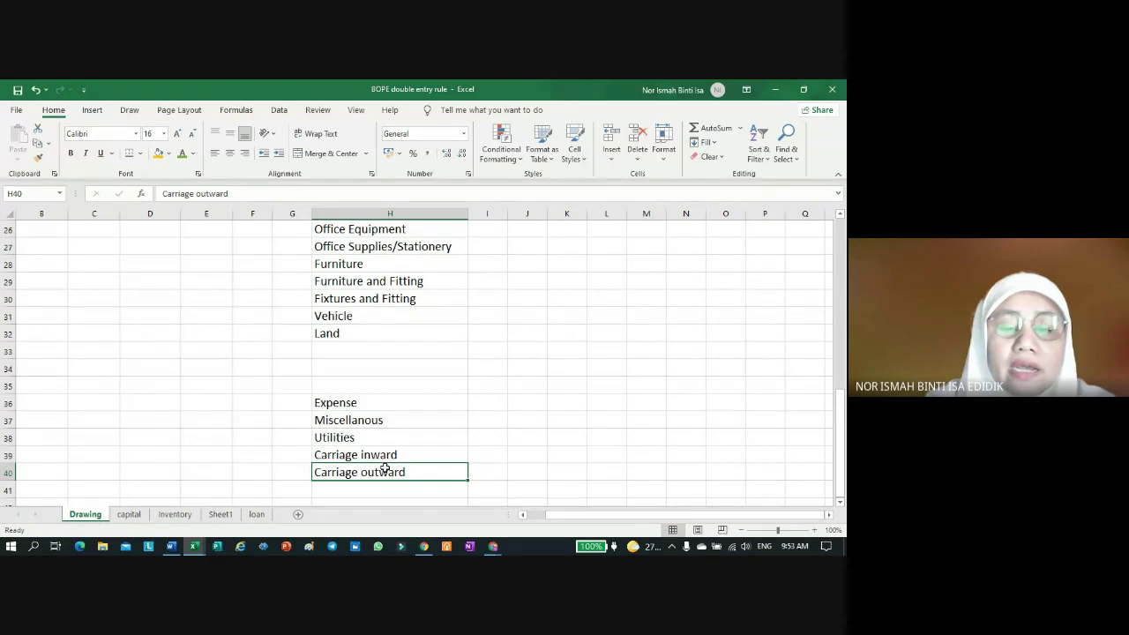
{"action": "left_click", "coordinate": [386, 455]}
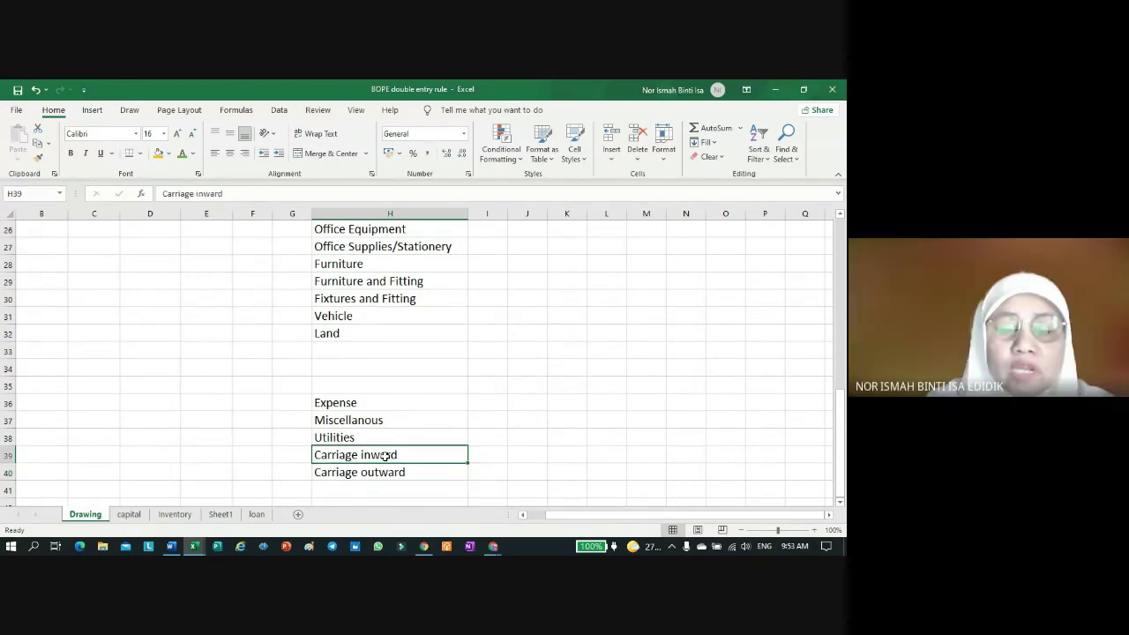
{"action": "left_click", "coordinate": [389, 472]}
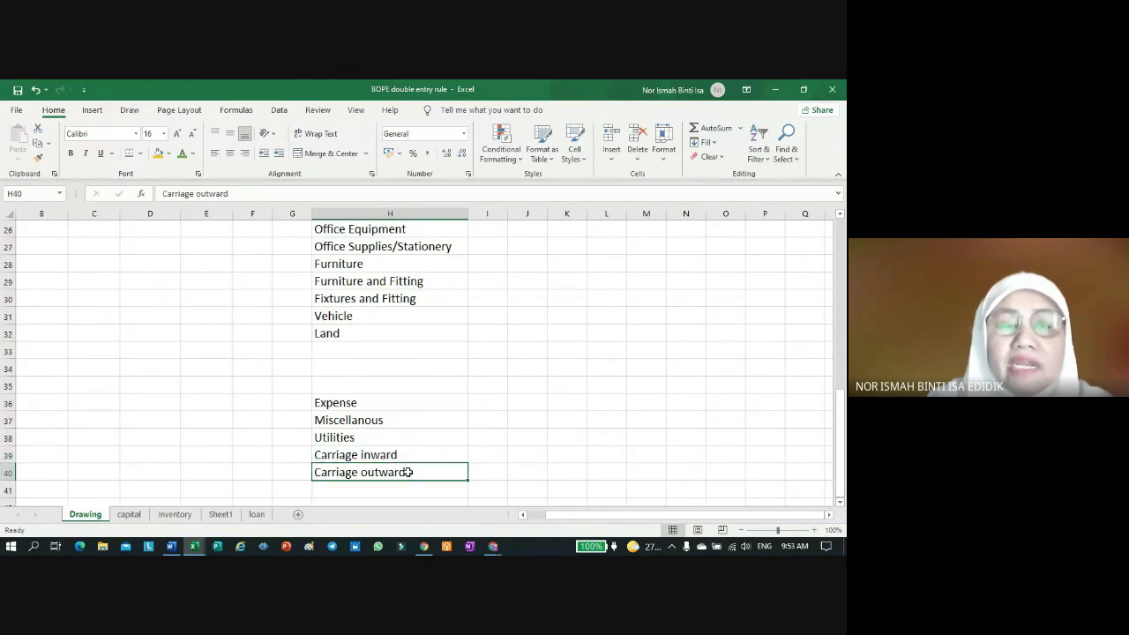
{"action": "left_click", "coordinate": [244, 194]}
{"action": "type", "text": "/ T"}
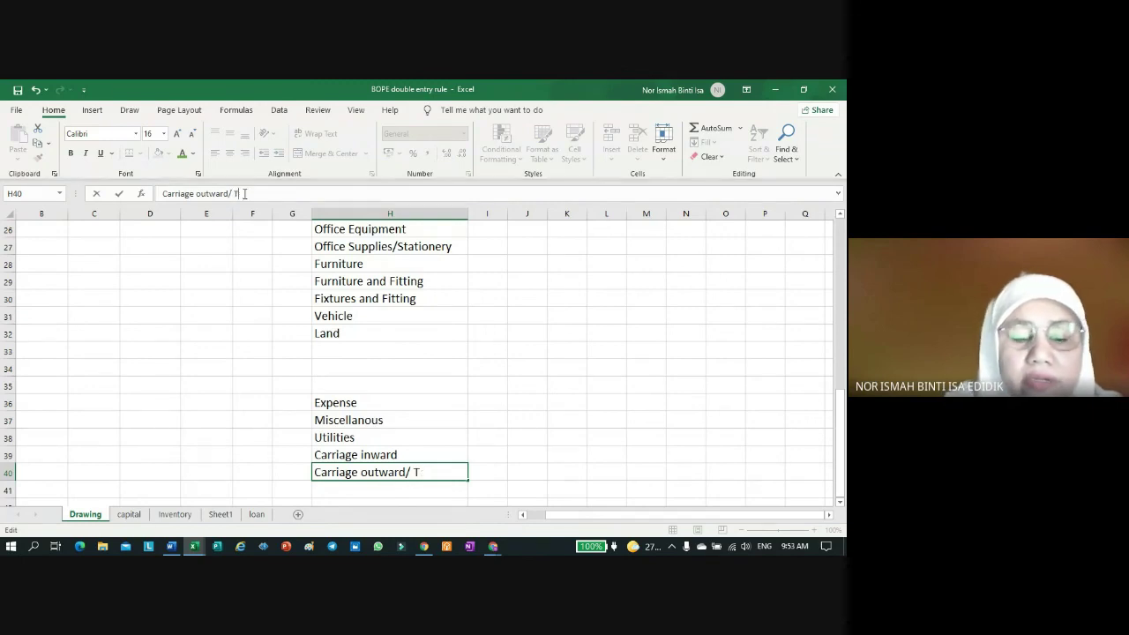
{"action": "type", "text": "aranspo"}
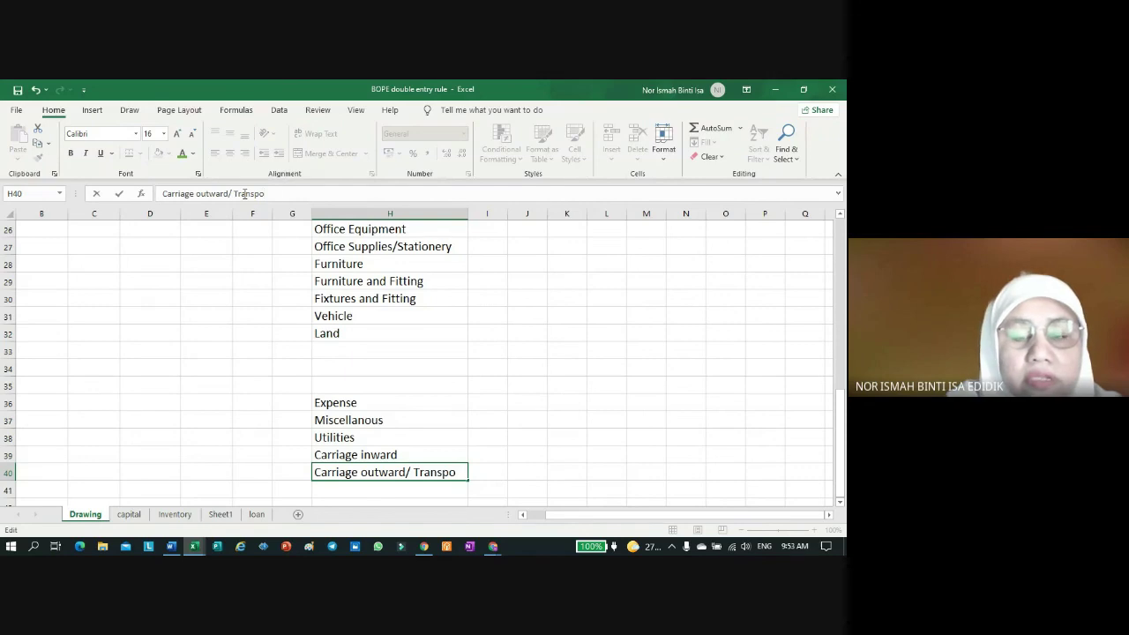
{"action": "type", "text": "tation"}
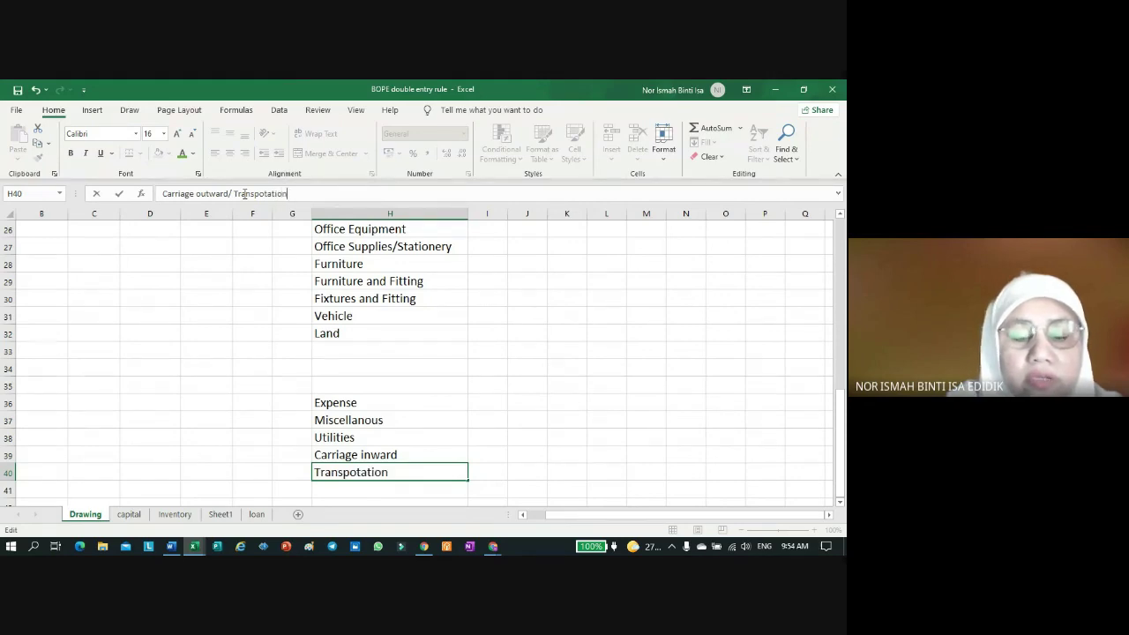
{"action": "type", "text": " cost"}
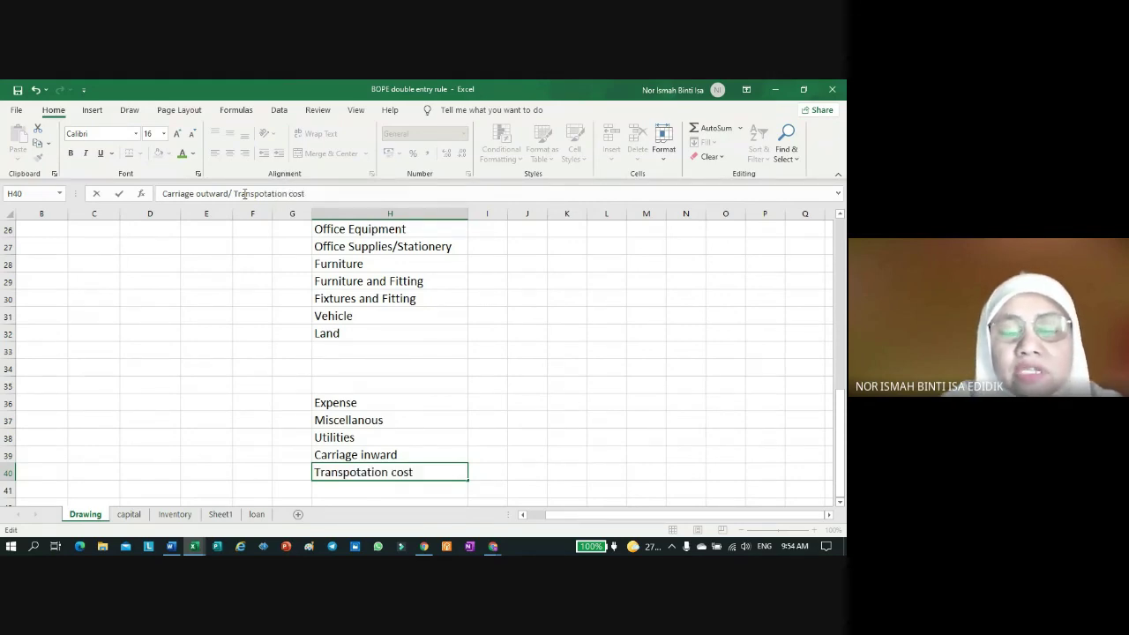
{"action": "key", "text": "Return"}
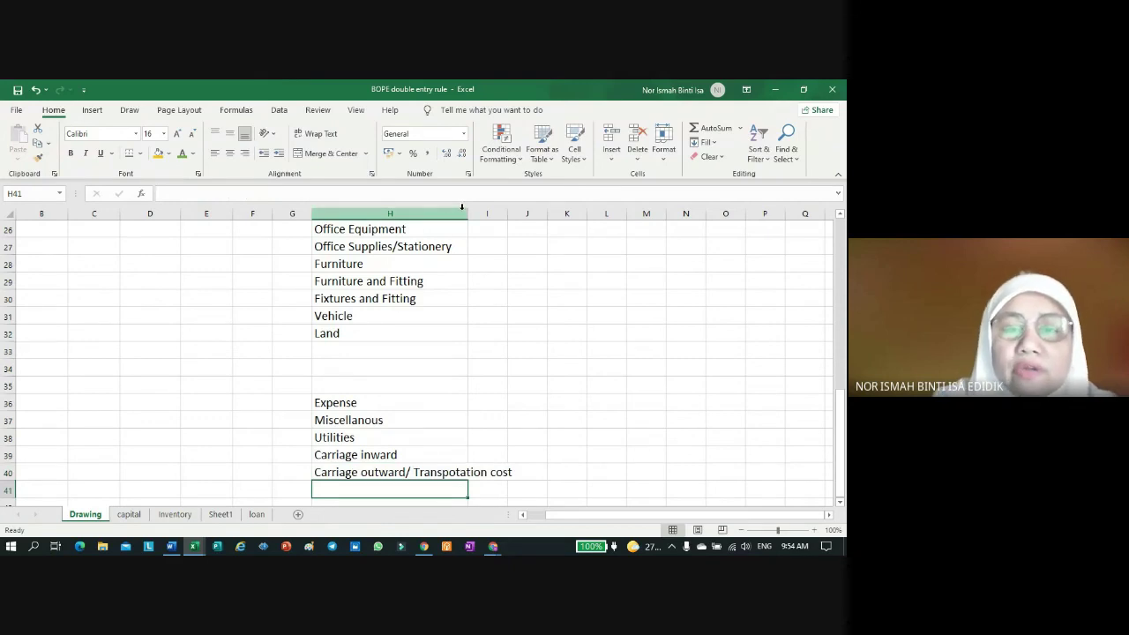
{"action": "left_click_drag", "start_coordinate": [466, 214], "coordinate": [516, 217]}
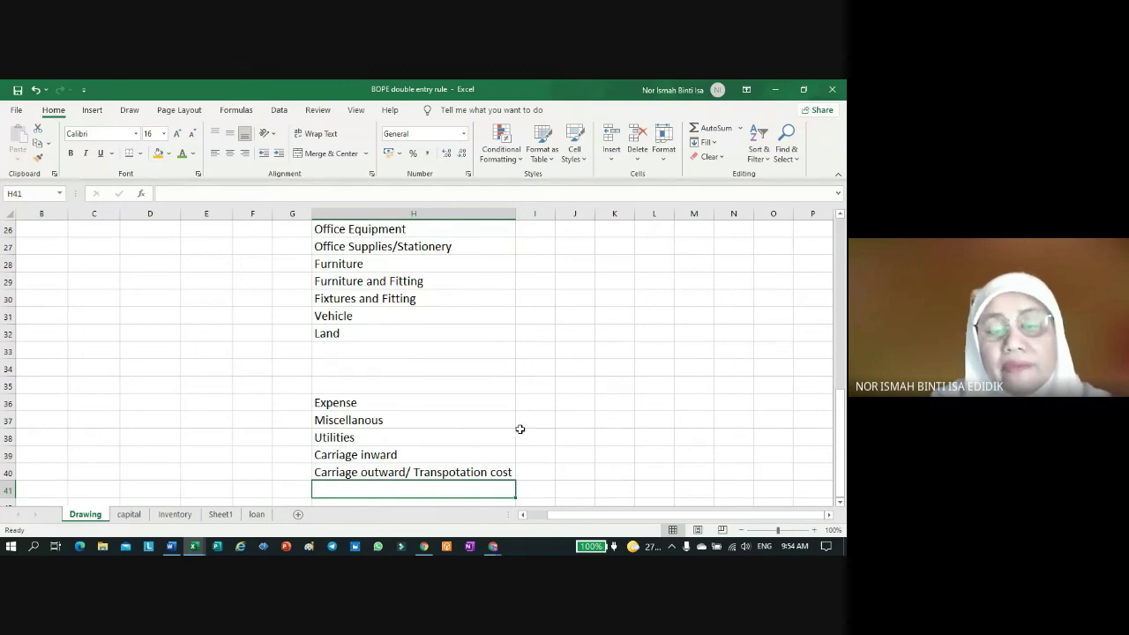
Step: Enter the heading Revenue in H43, a few rows below the Expense list
{"action": "scroll", "coordinate": [519, 429], "scroll_direction": "down", "scroll_amount": 2}
{"action": "scroll", "coordinate": [520, 429], "scroll_direction": "up", "scroll_amount": 1}
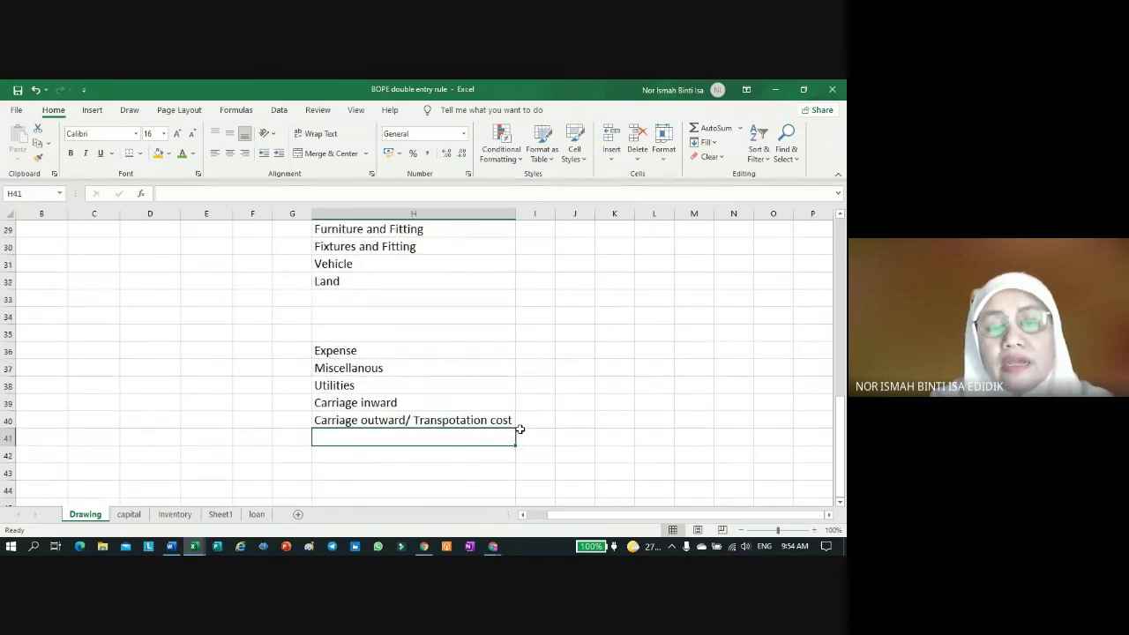
{"action": "scroll", "coordinate": [519, 429], "scroll_direction": "up", "scroll_amount": 2}
{"action": "scroll", "coordinate": [520, 429], "scroll_direction": "down", "scroll_amount": 3}
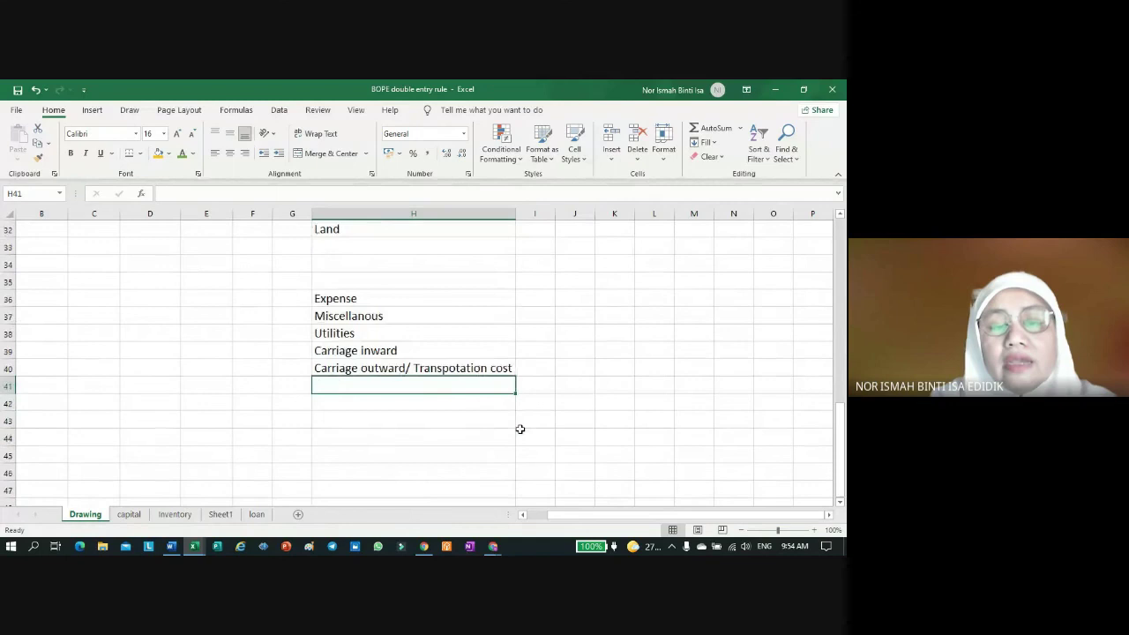
{"action": "left_click", "coordinate": [387, 422]}
{"action": "type", "text": "Re"}
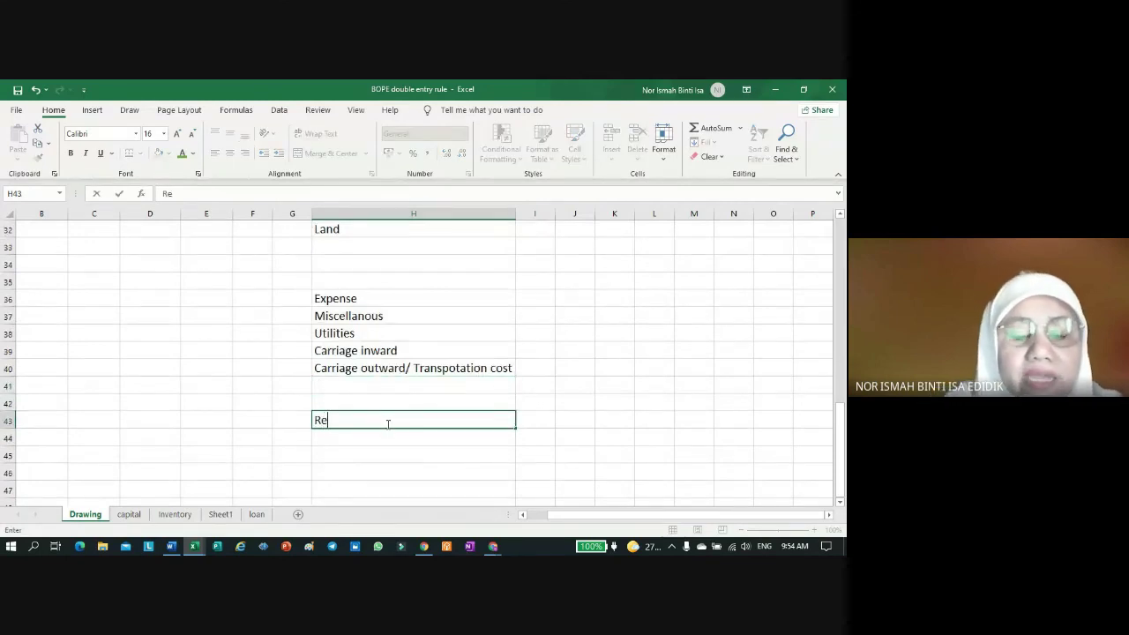
{"action": "type", "text": "ven"}
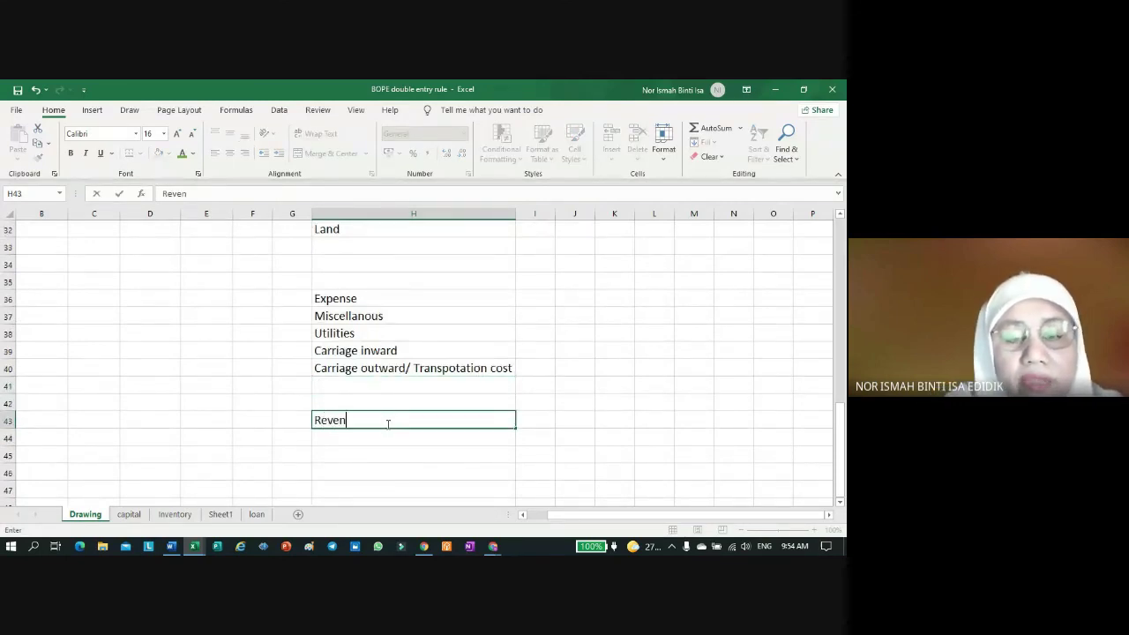
{"action": "type", "text": "u"}
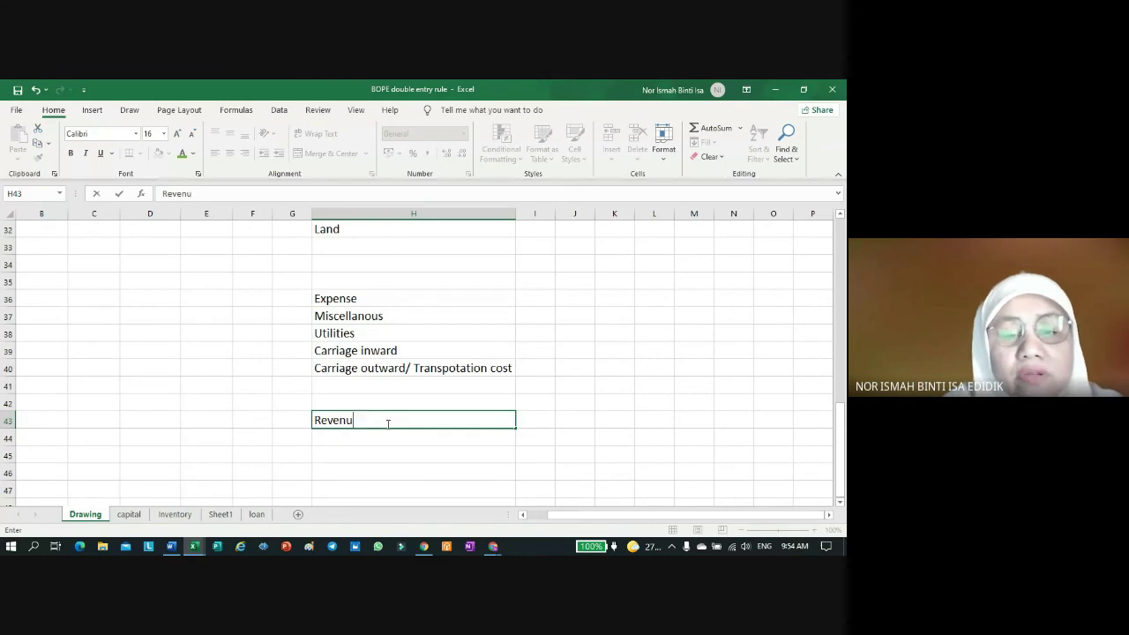
{"action": "type", "text": "e"}
{"action": "key", "text": "Return"}
Step: Enter Sales in H44 as the first item under the Revenue heading
{"action": "type", "text": "Sa"}
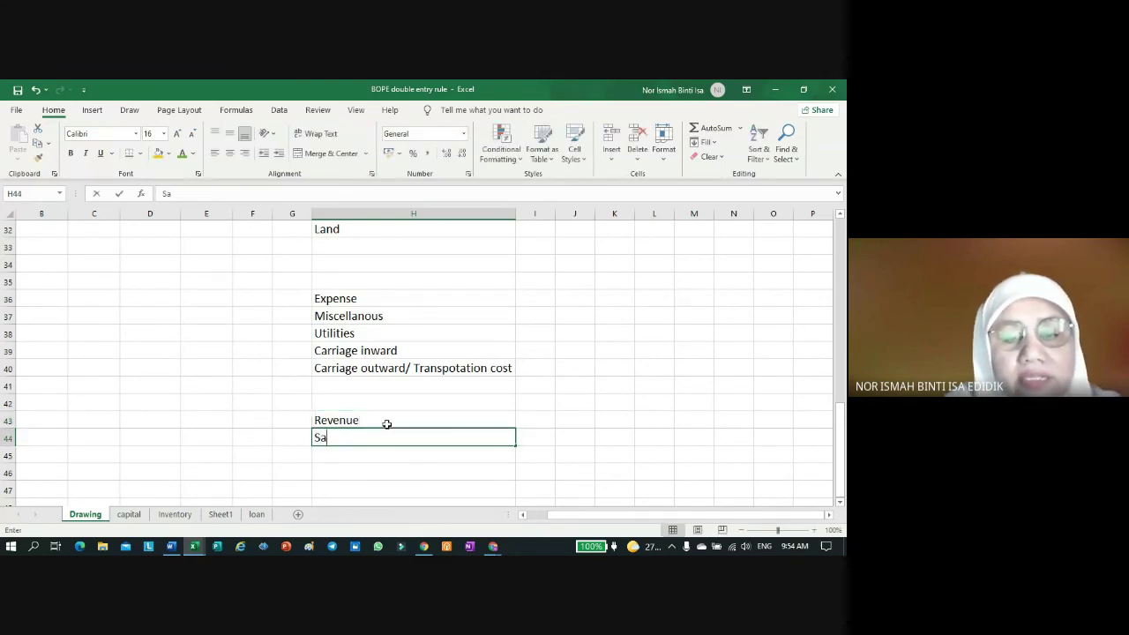
{"action": "type", "text": "les"}
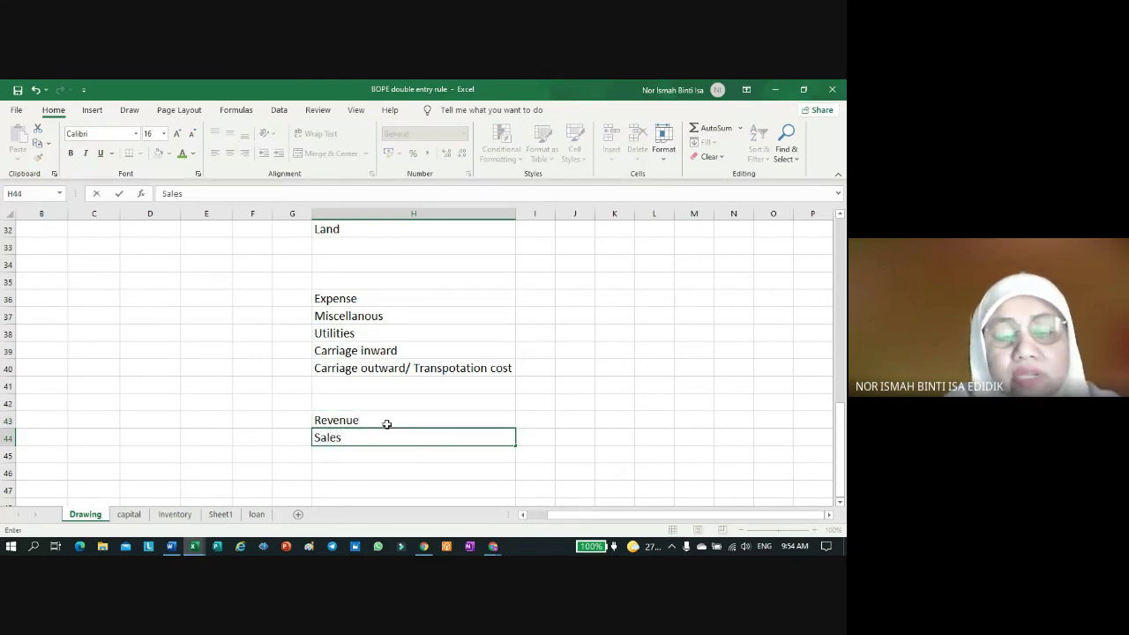
{"action": "key", "text": "Return"}
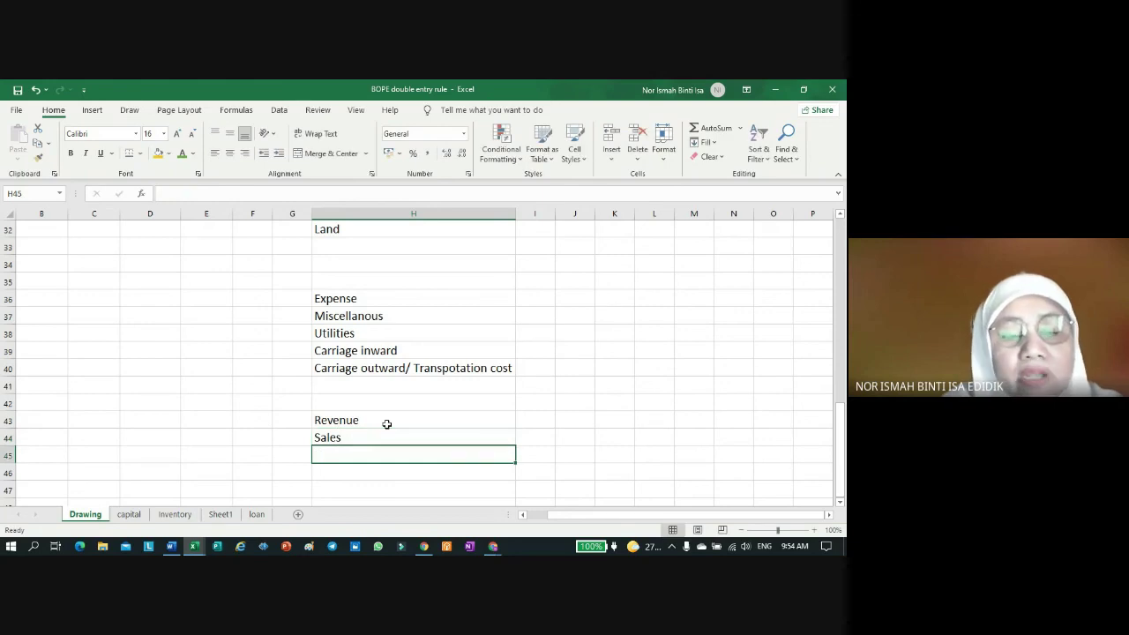
Step: Enter Rent Income/Rent Revenue in H45 below Sales, replacing the autocompleted ending
{"action": "type", "text": "R"}
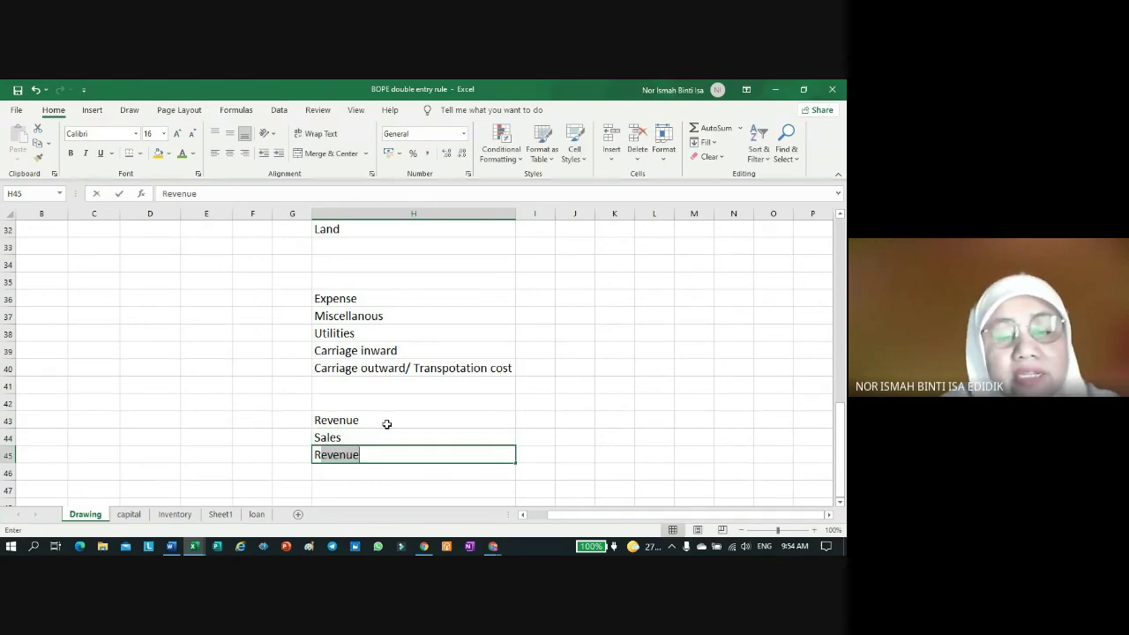
{"action": "key", "text": "BackSpace"}
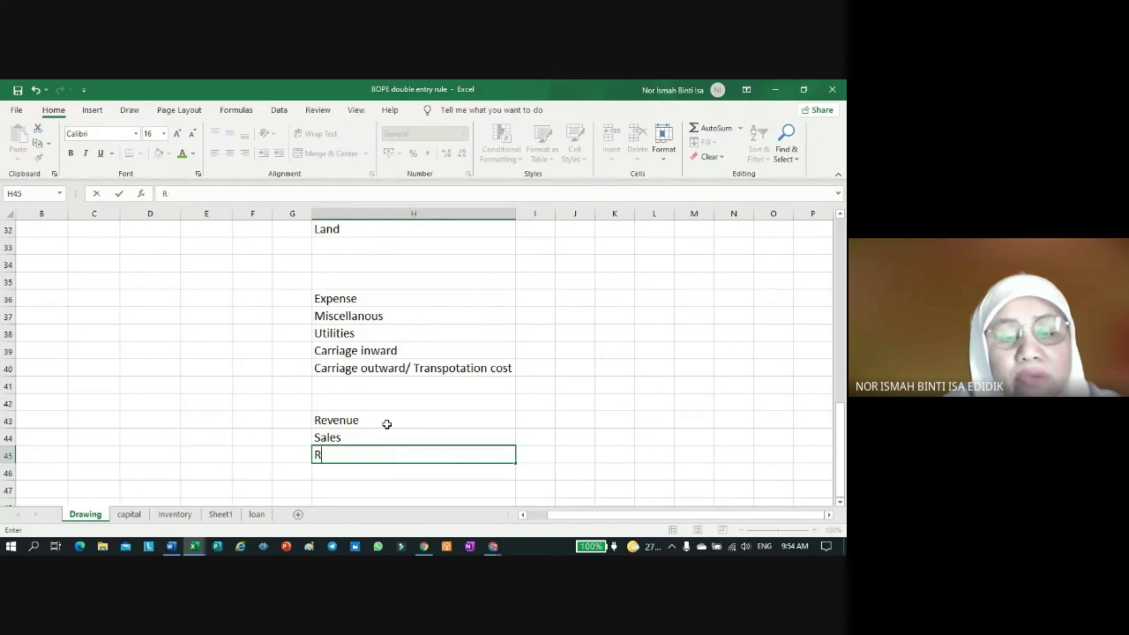
{"action": "type", "text": "ent"}
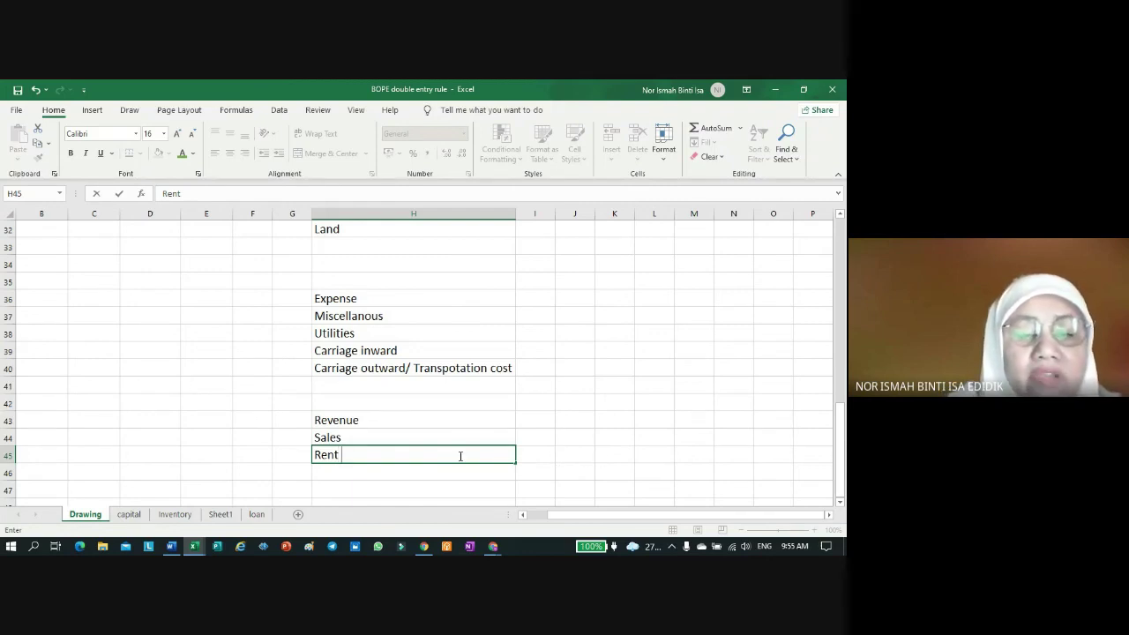
{"action": "type", "text": "Inc"}
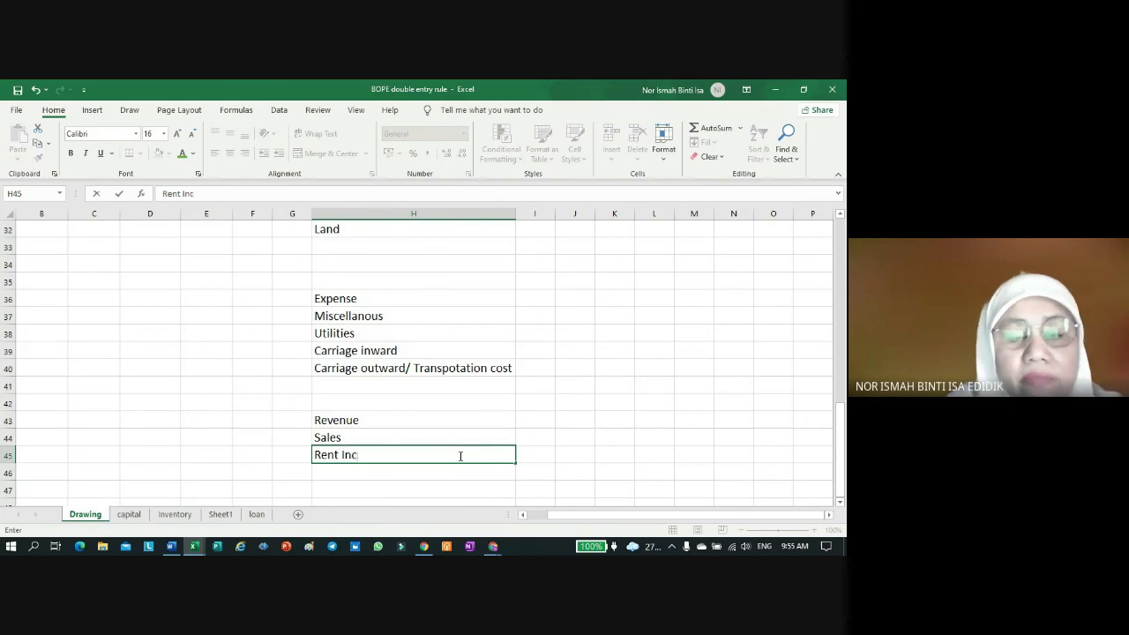
{"action": "type", "text": "ome?"}
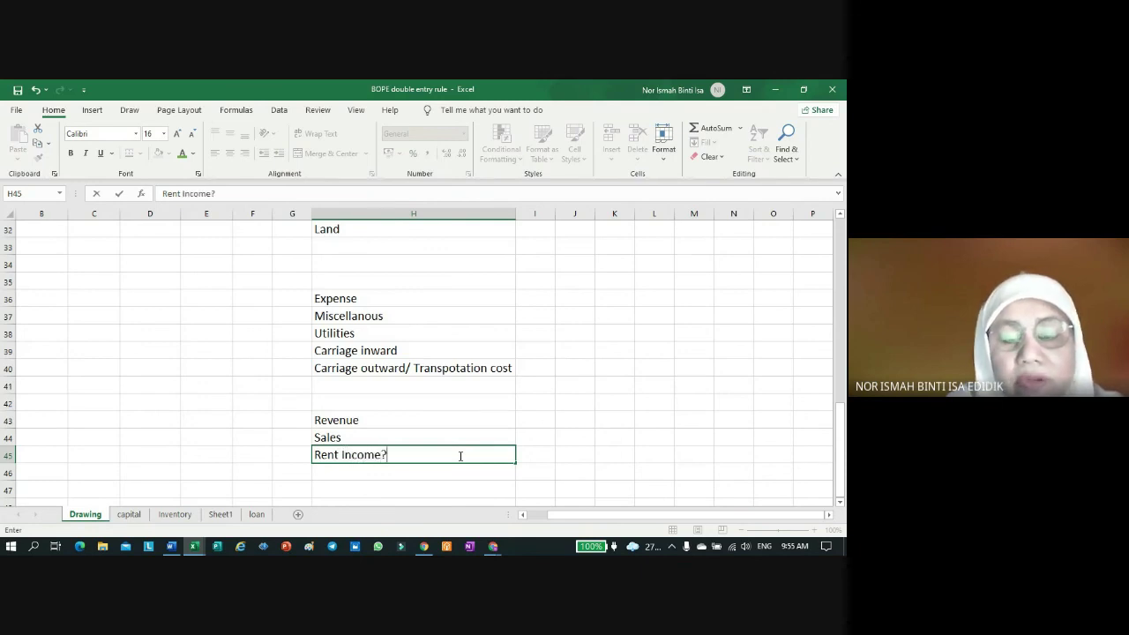
{"action": "key", "text": "BackSpace"}
{"action": "type", "text": "/"}
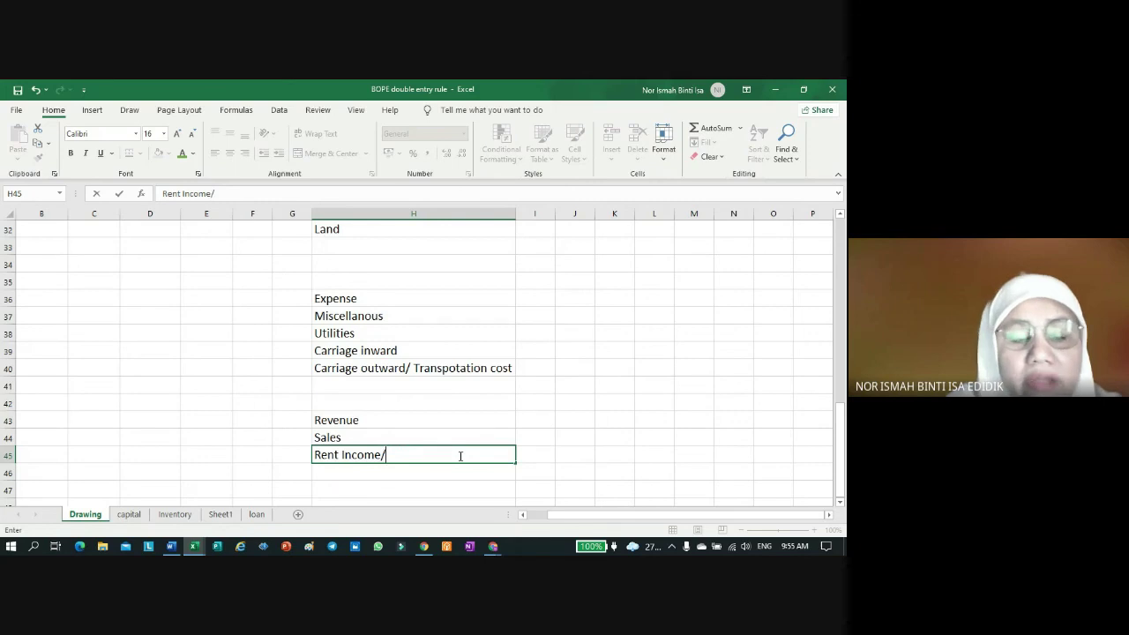
{"action": "type", "text": "Rent"}
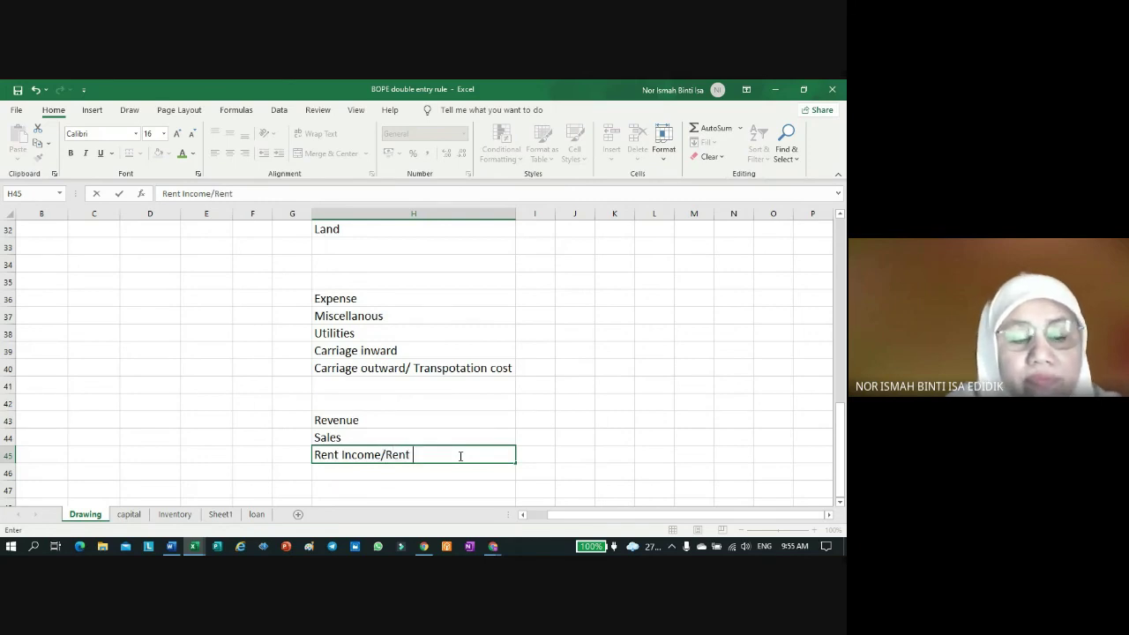
{"action": "type", "text": " E"}
{"action": "key", "text": "BackSpace"}
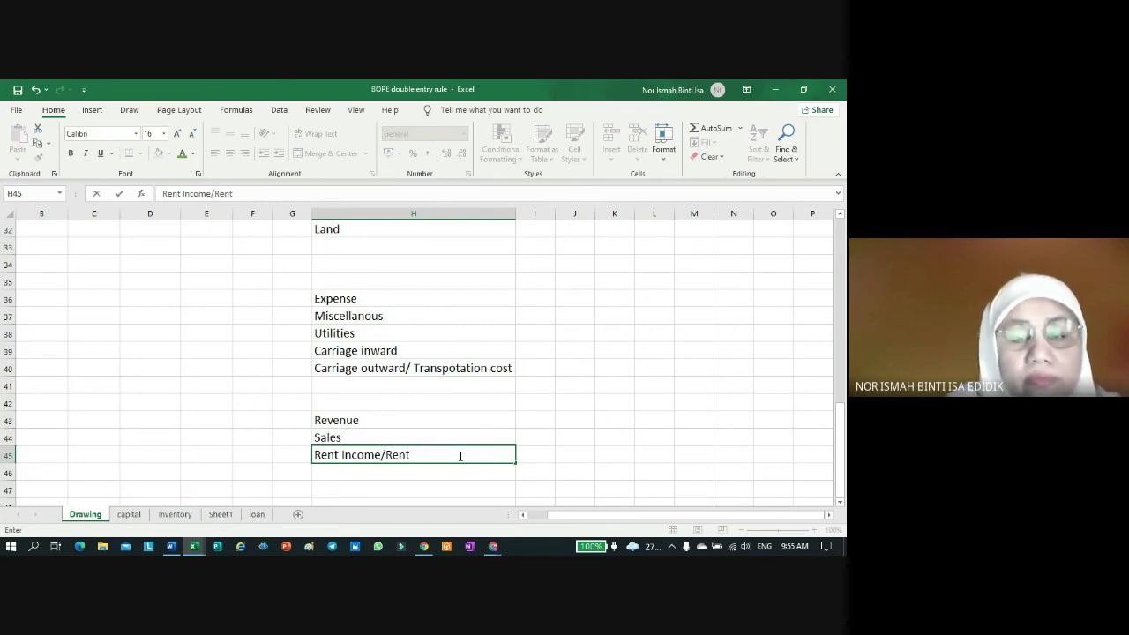
{"action": "type", "text": "Reve"}
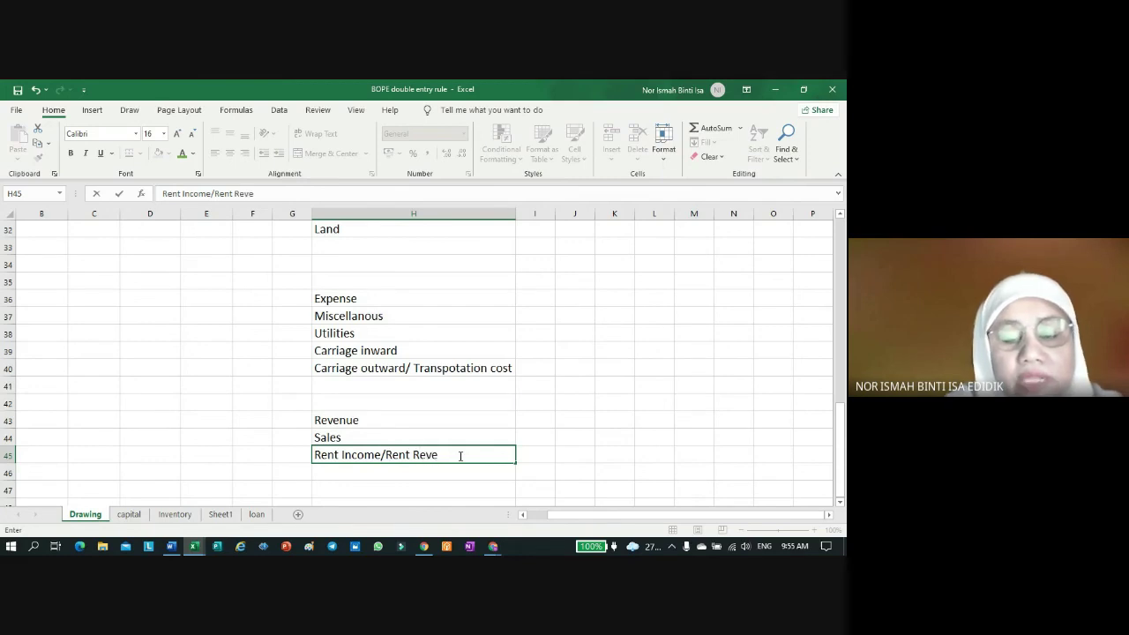
{"action": "type", "text": "nue"}
{"action": "key", "text": "Return"}
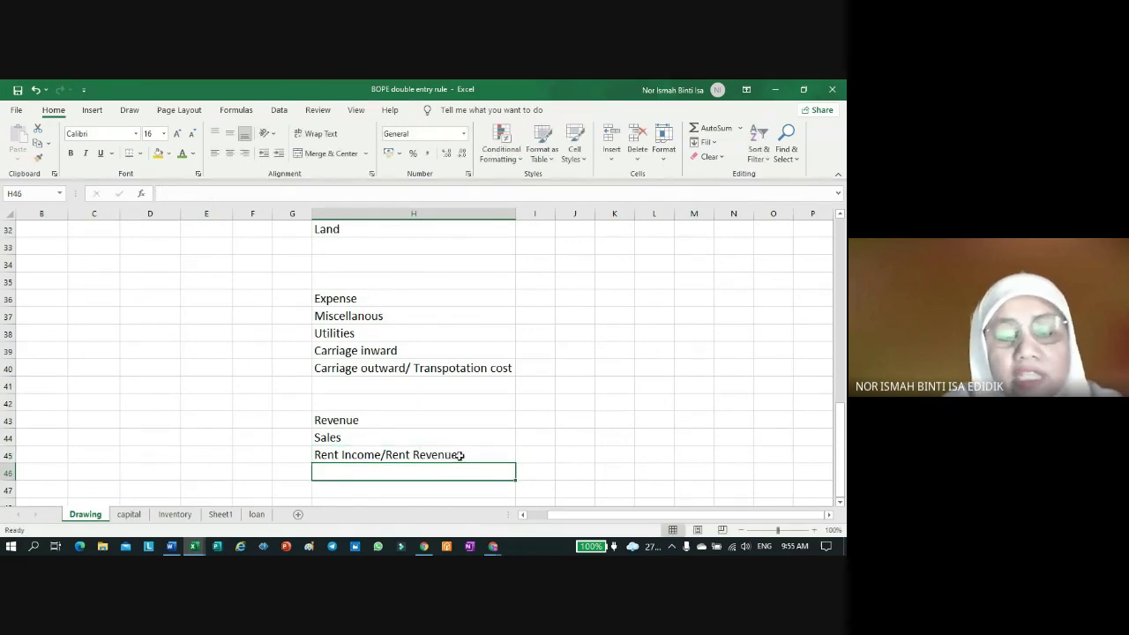
Step: Enter Interest Received/Income in H46 as the third item of the Revenue list, correcting the misspellings
{"action": "type", "text": "Inter"}
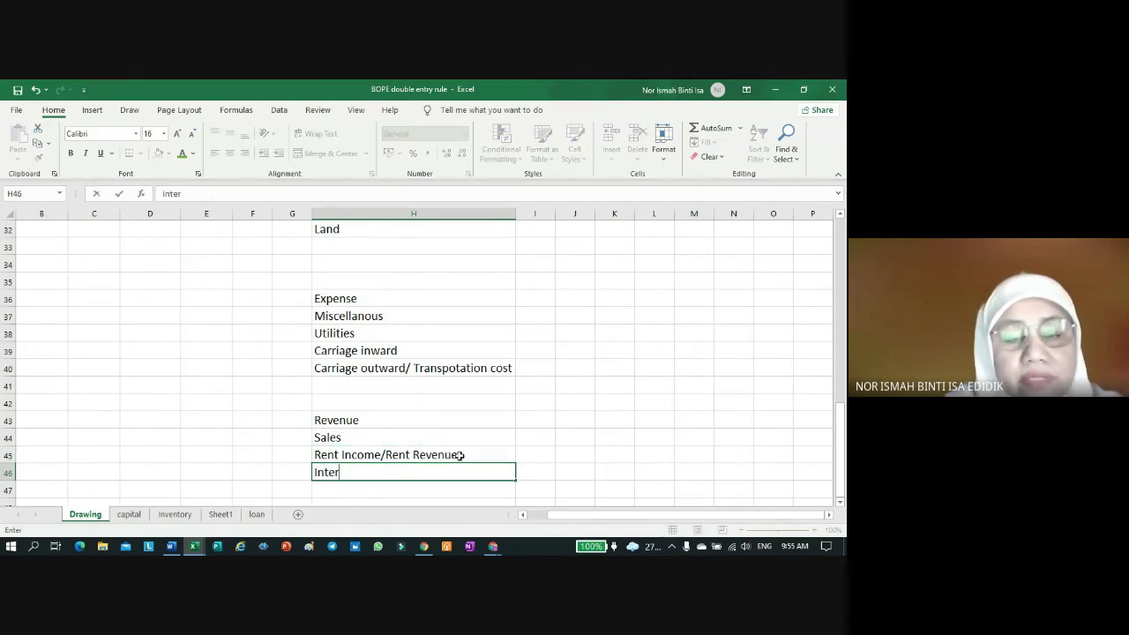
{"action": "type", "text": "est"}
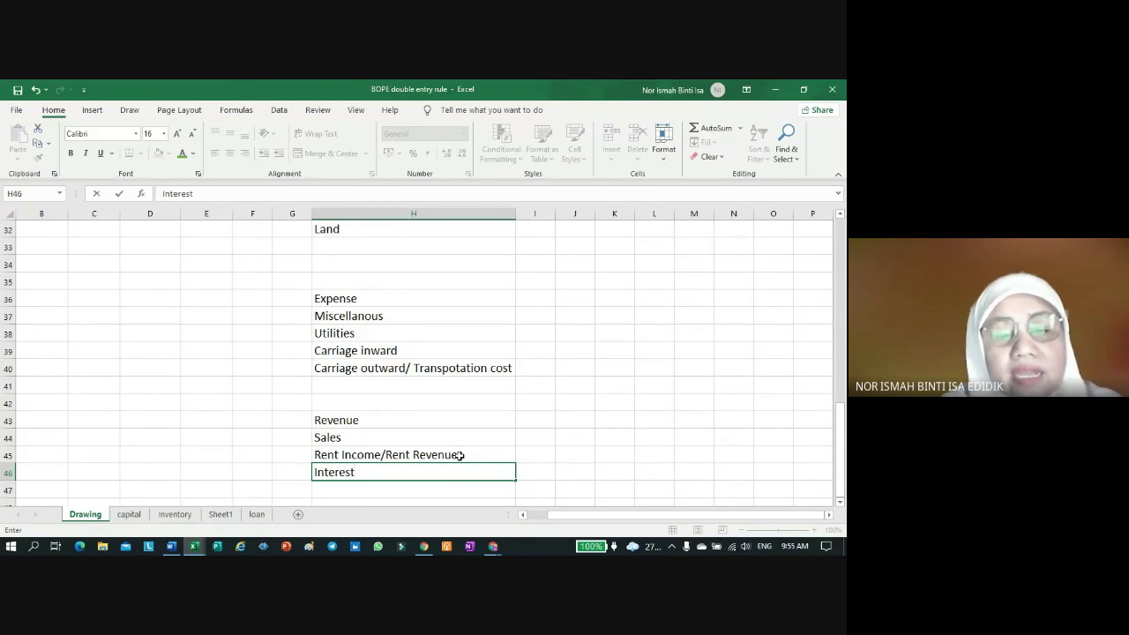
{"action": "type", "text": " R"}
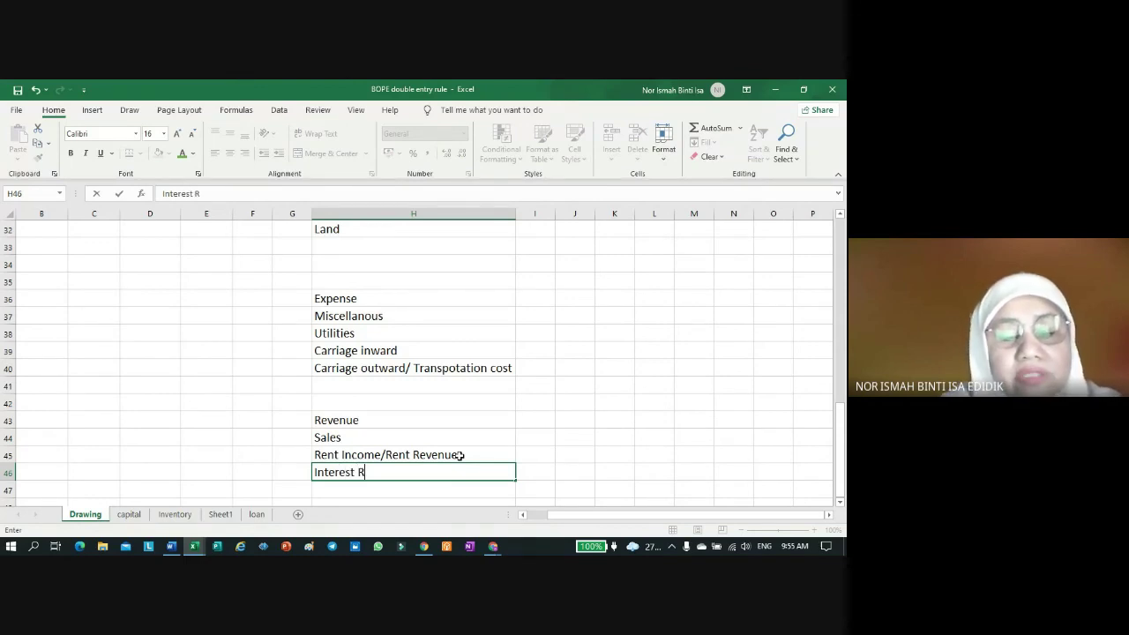
{"action": "type", "text": "ecieve"}
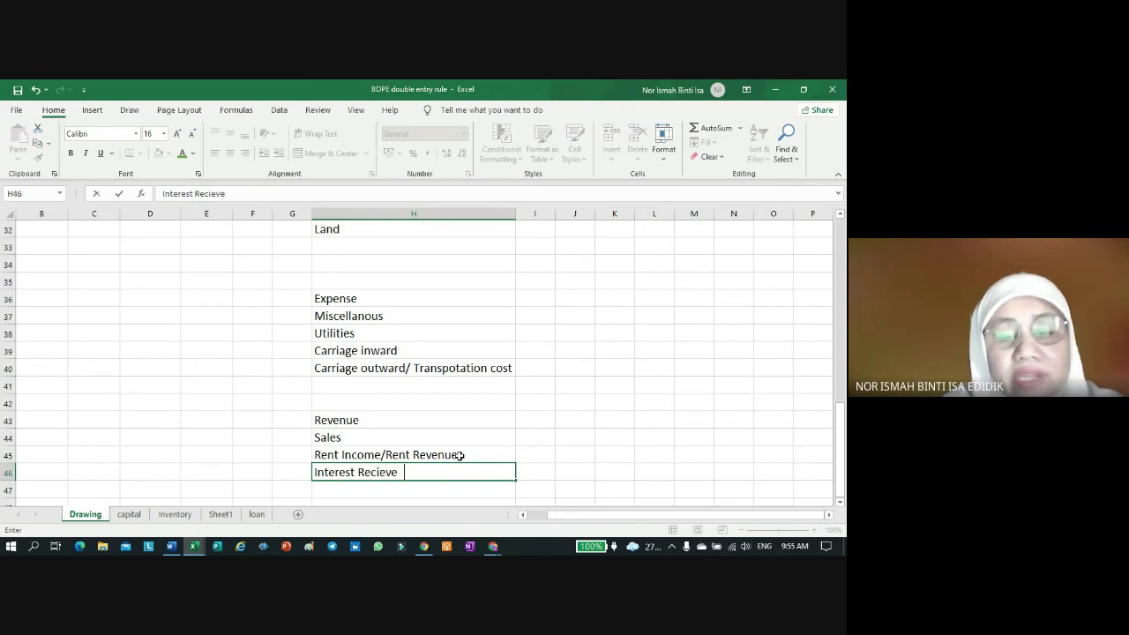
{"action": "key", "text": "BackSpace"}
{"action": "type", "text": "d"}
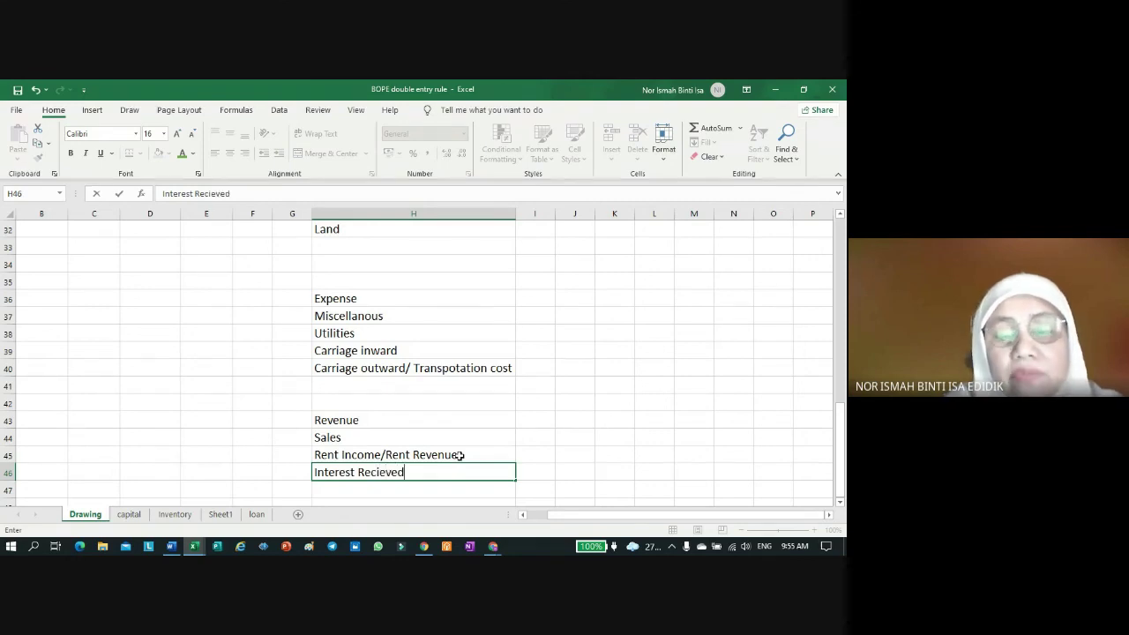
{"action": "type", "text": "?"}
{"action": "key", "text": "BackSpace"}
{"action": "key", "text": "BackSpace"}
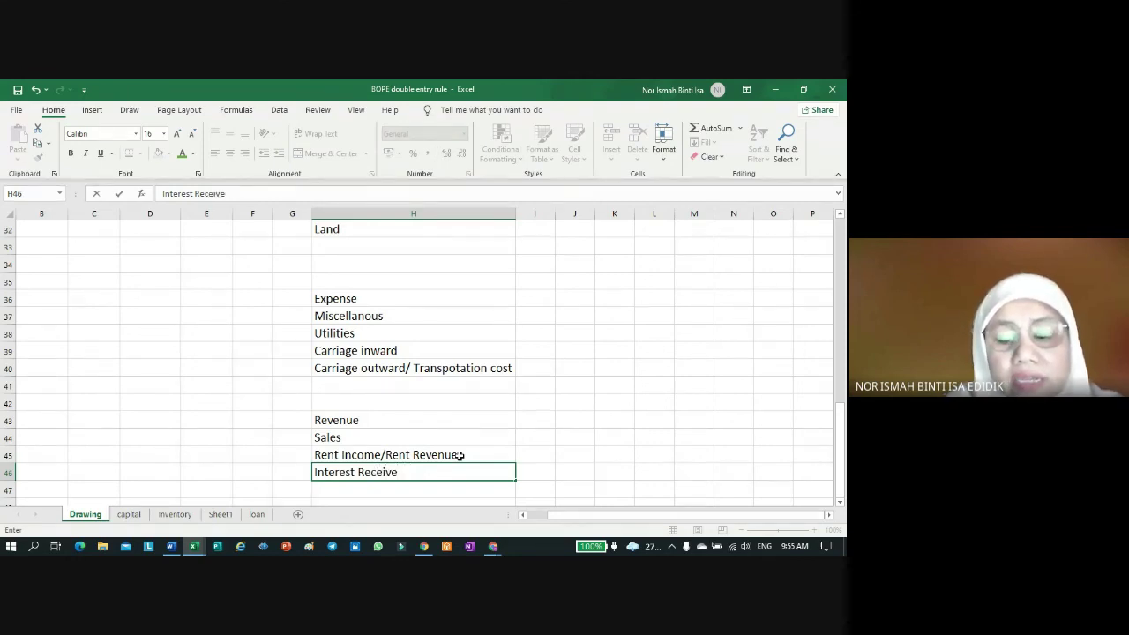
{"action": "type", "text": "d?"}
{"action": "key", "text": "BackSpace"}
{"action": "key", "text": "BackSpace"}
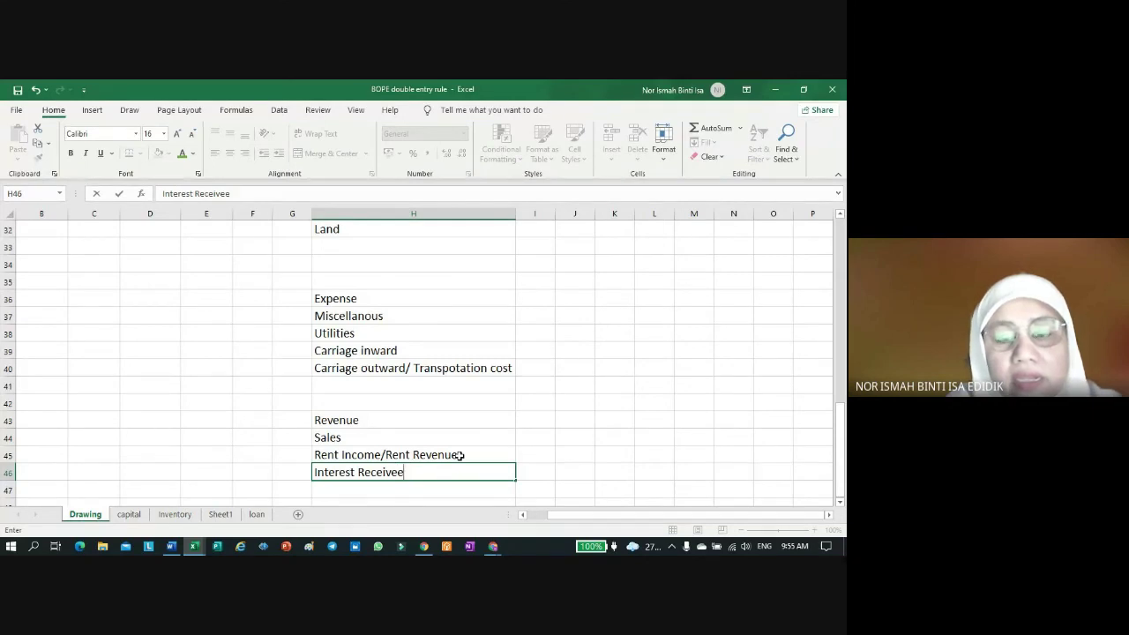
{"action": "type", "text": "d/"}
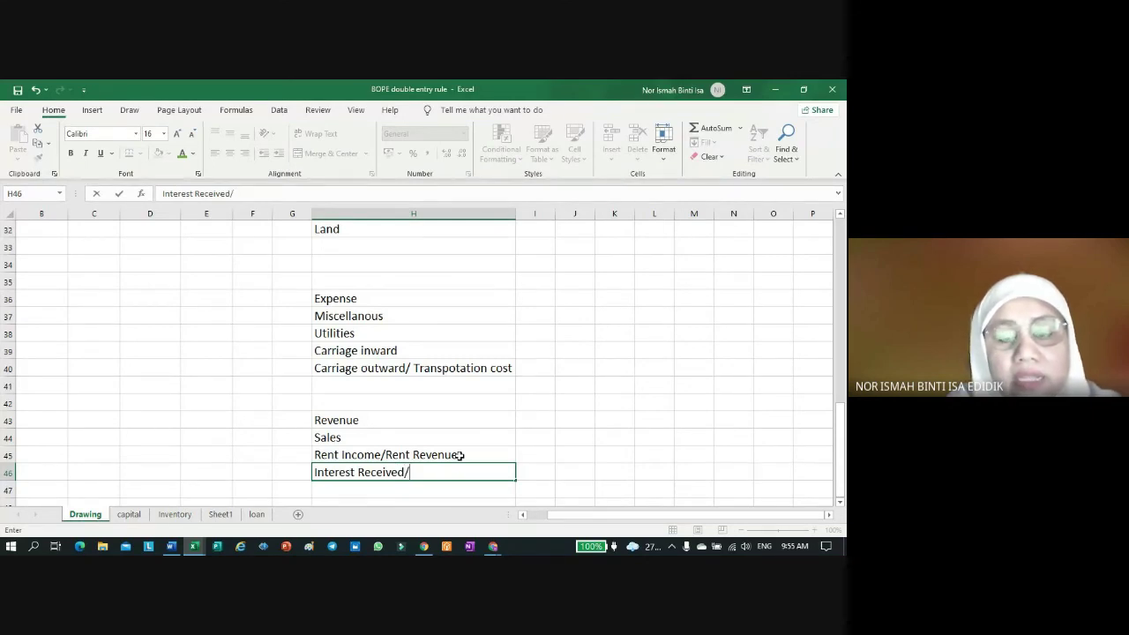
{"action": "type", "text": "Incoem"}
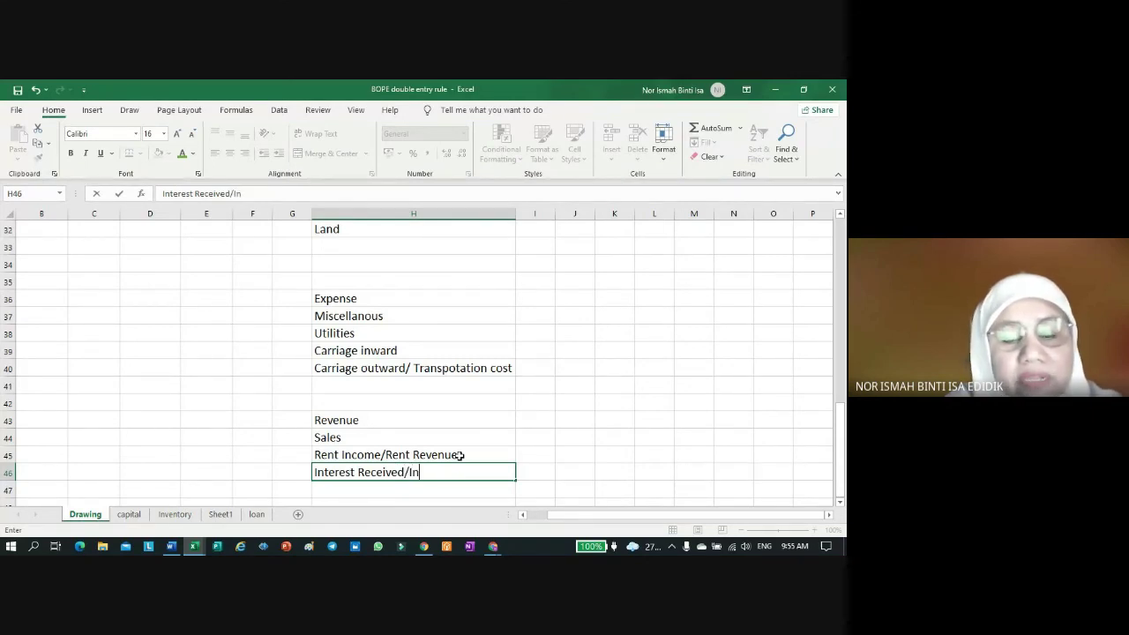
{"action": "key", "text": "BackSpace"}
{"action": "key", "text": "BackSpace"}
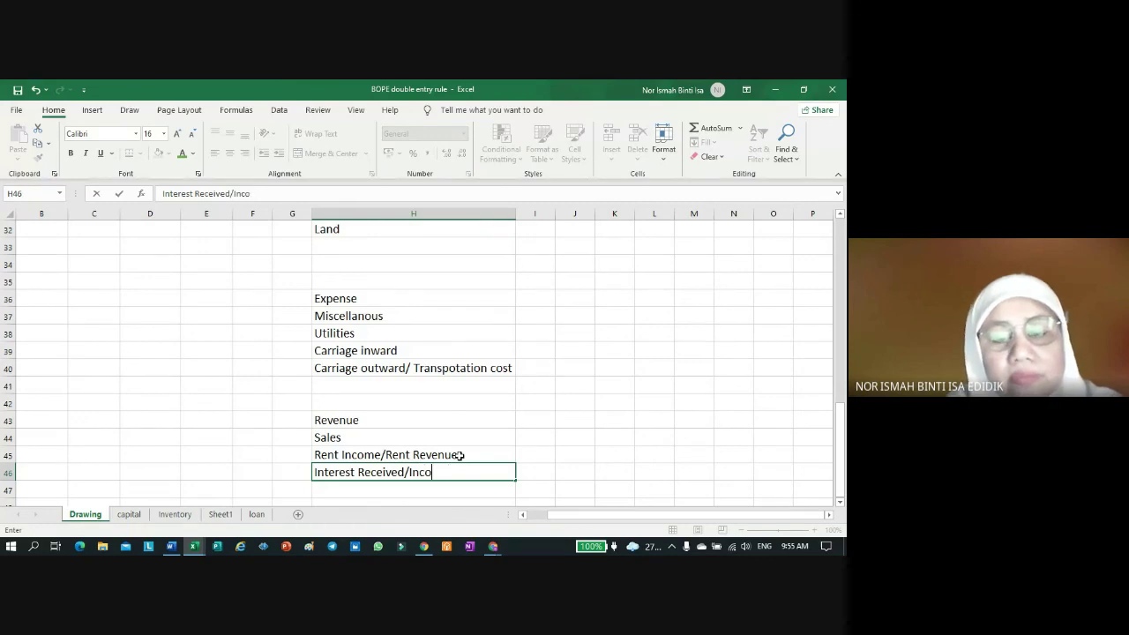
{"action": "type", "text": "me"}
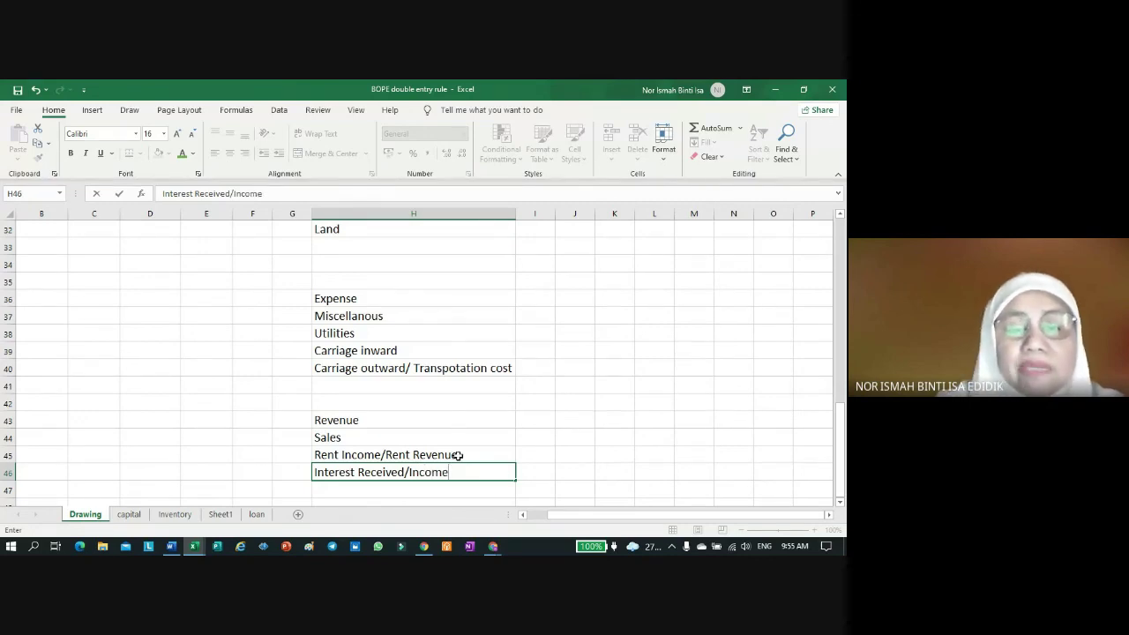
Step: Enter Interest Expense in H41 as the last item of the Expense list
{"action": "left_click", "coordinate": [412, 384]}
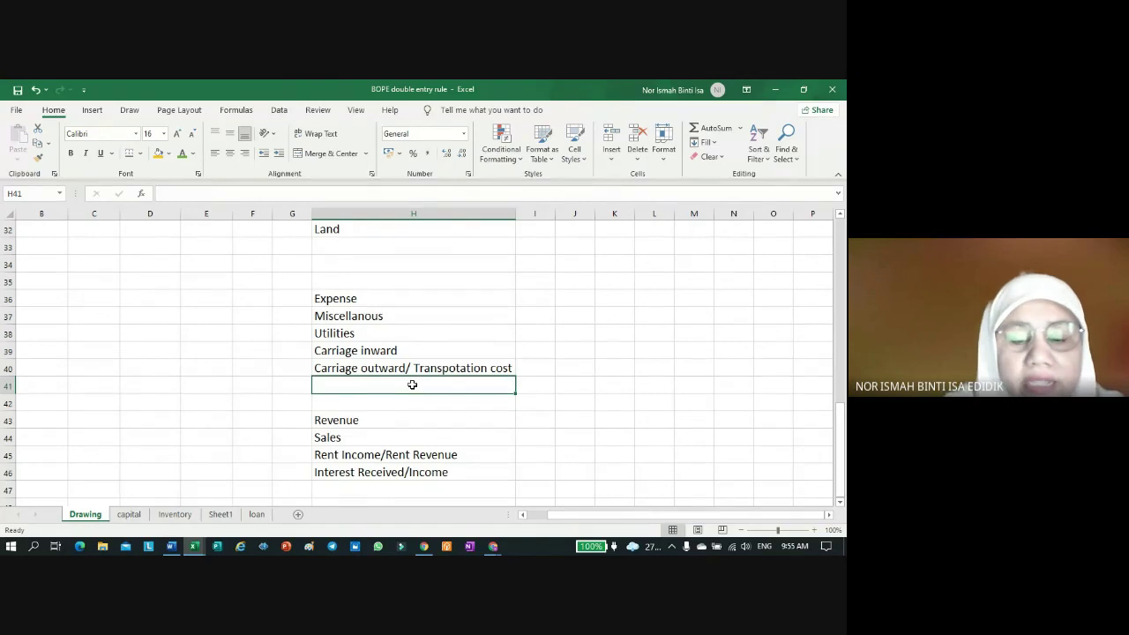
{"action": "type", "text": "Inte"}
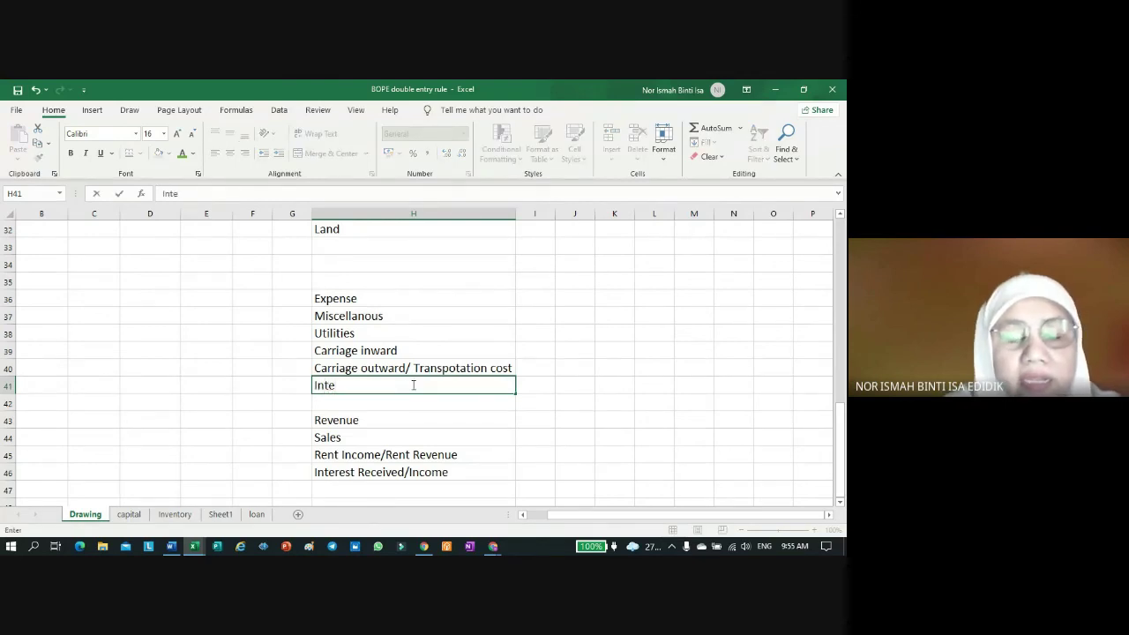
{"action": "type", "text": "rest"}
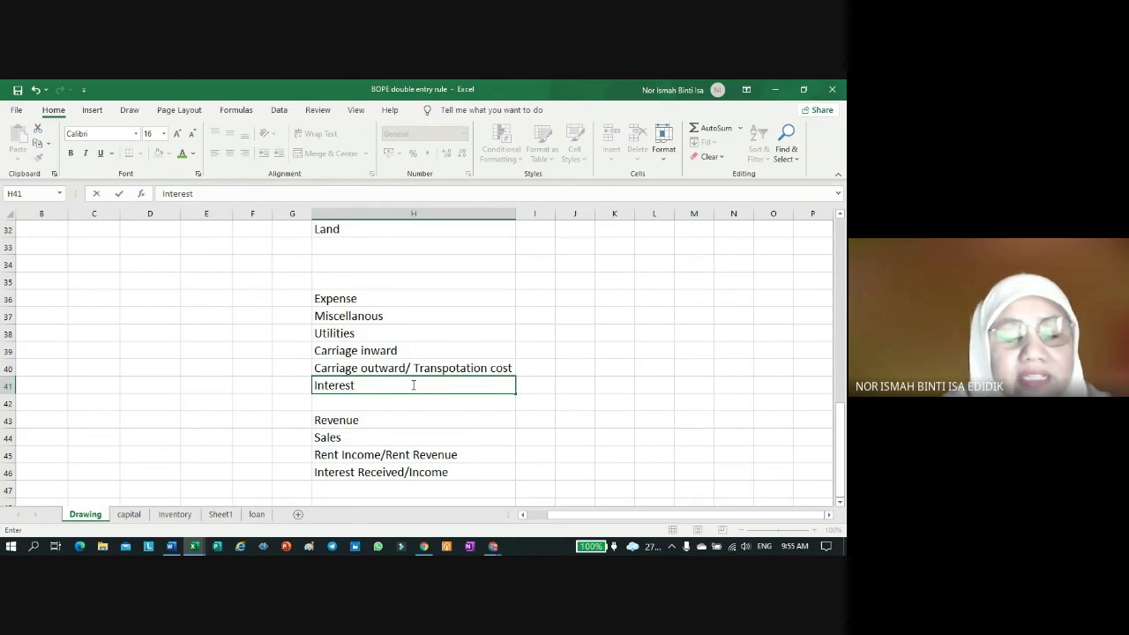
{"action": "type", "text": " Expe"}
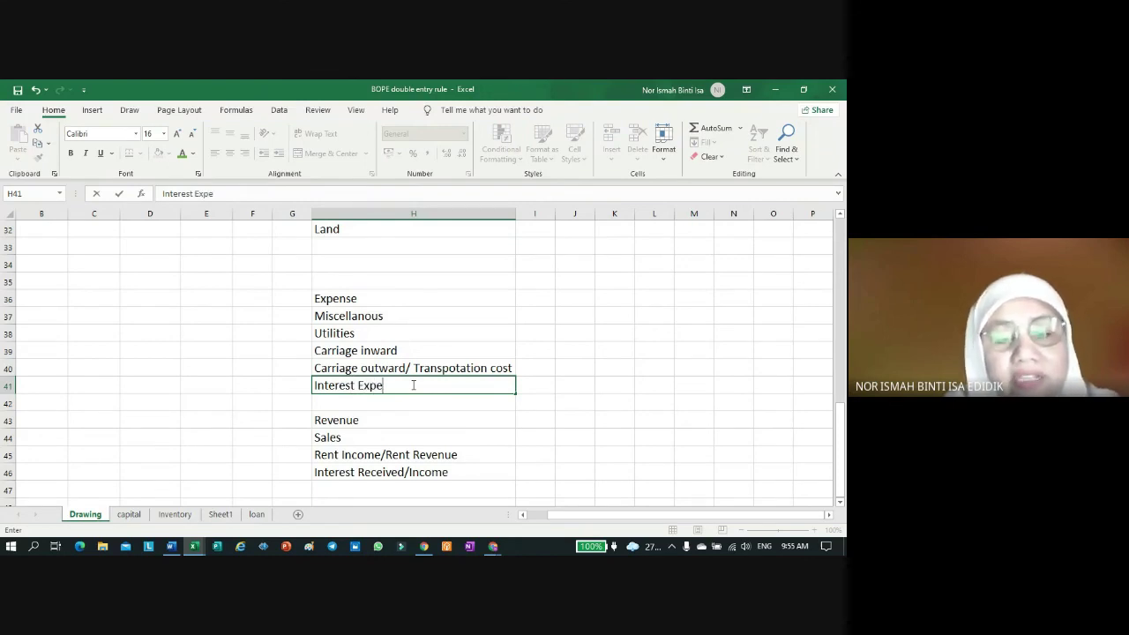
{"action": "type", "text": "nse"}
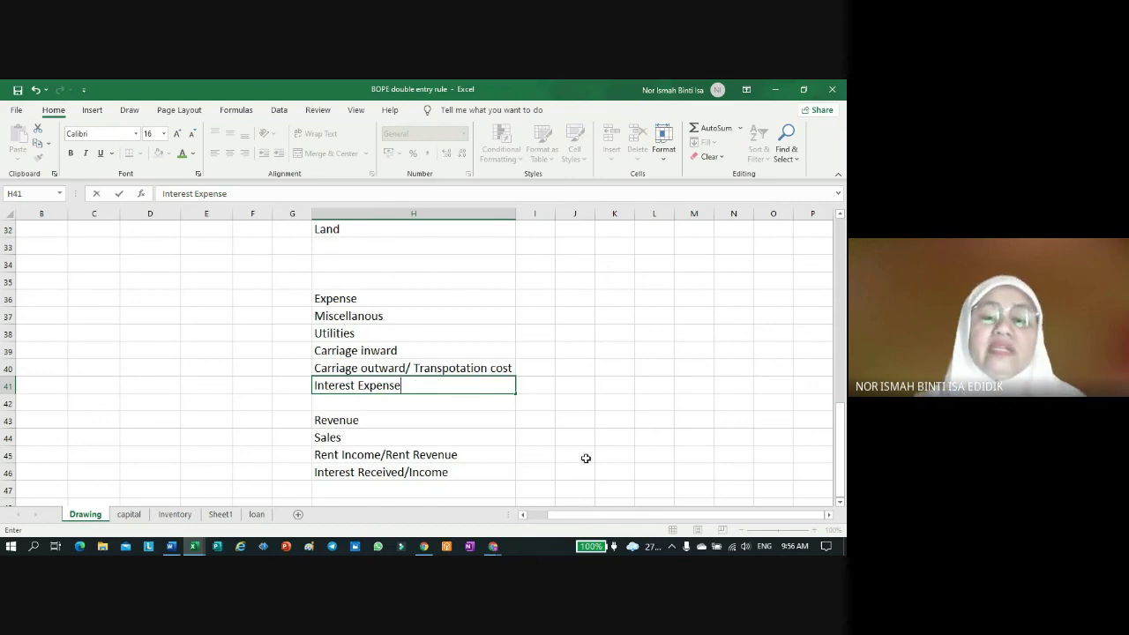
{"action": "left_click", "coordinate": [589, 421]}
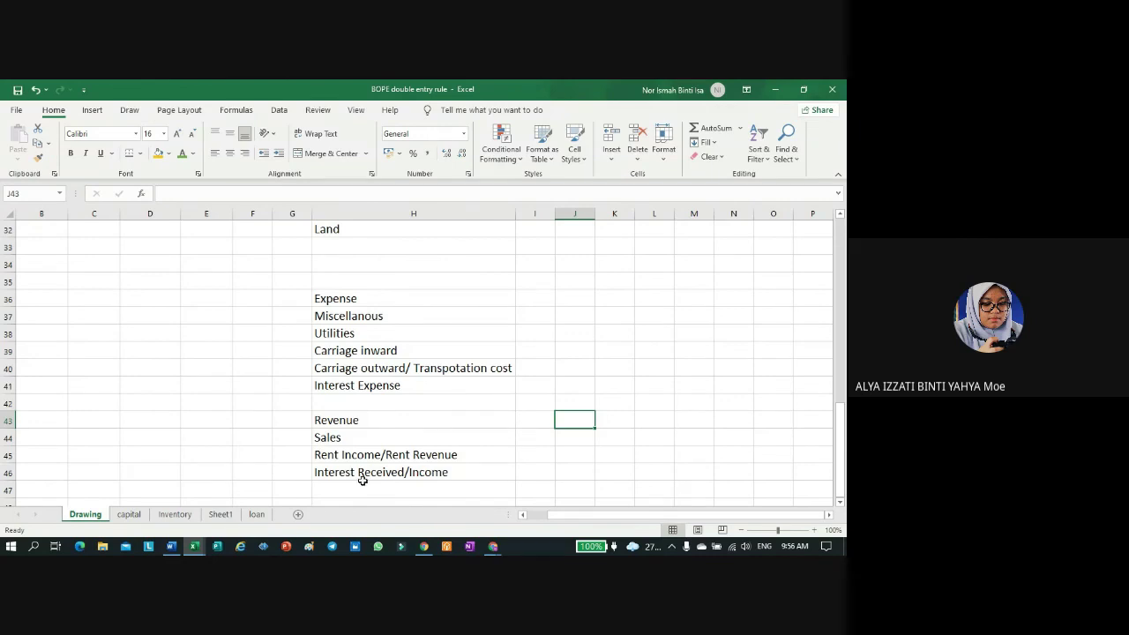
Step: Switch to Word and open the recent document "ff015 double entry bus trans" from the f63der folder
{"action": "left_click", "coordinate": [171, 545]}
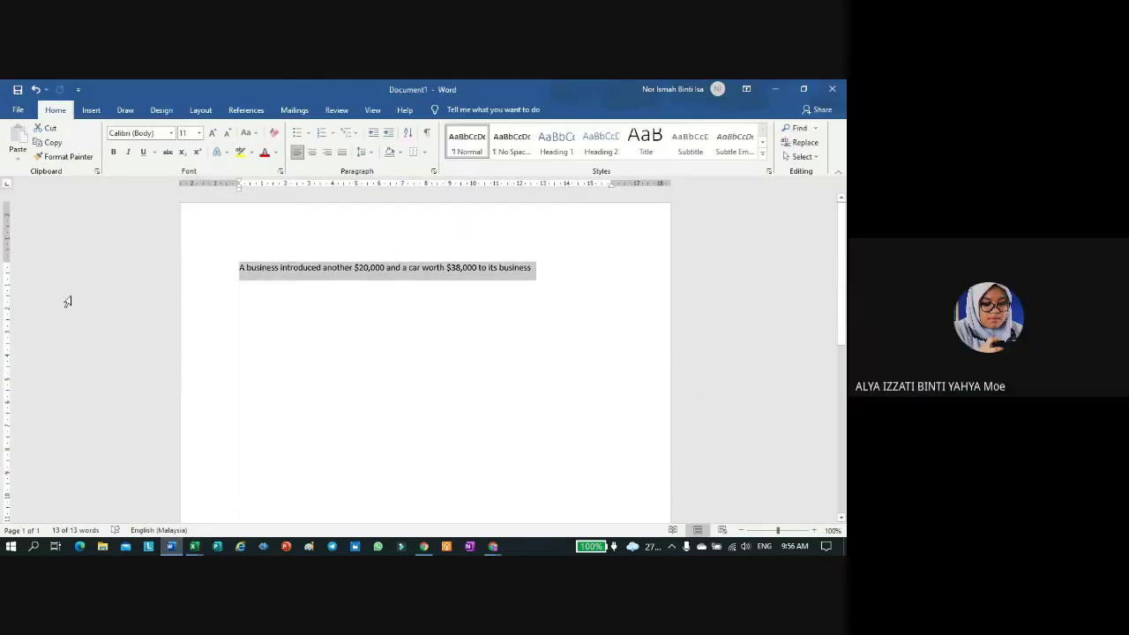
{"action": "left_click", "coordinate": [19, 111]}
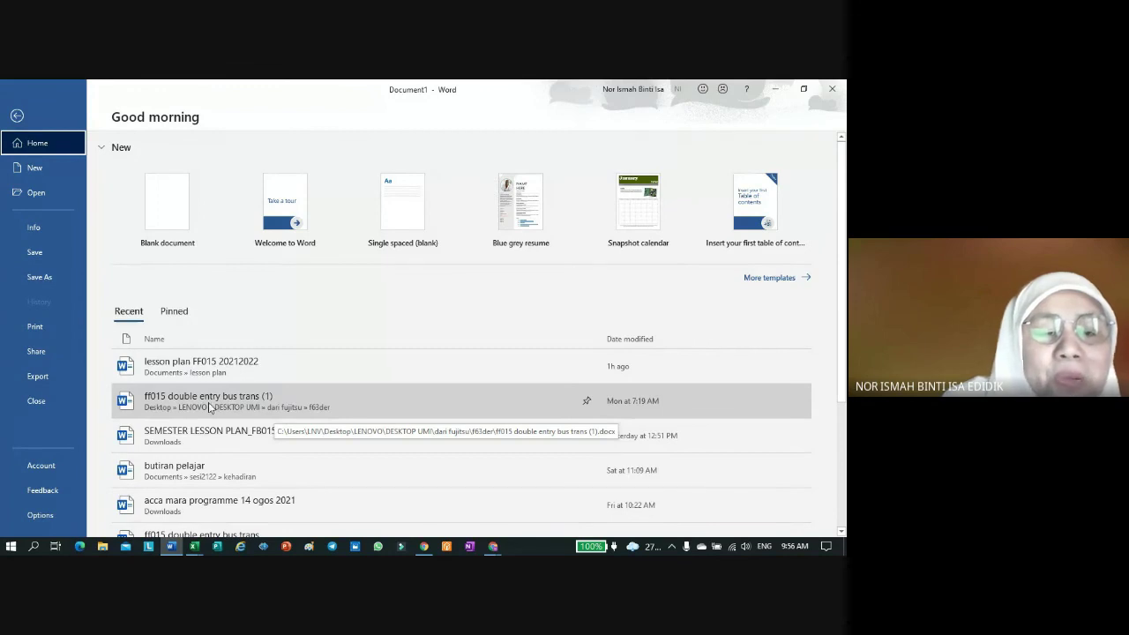
{"action": "scroll", "coordinate": [238, 475], "scroll_direction": "down", "scroll_amount": 1}
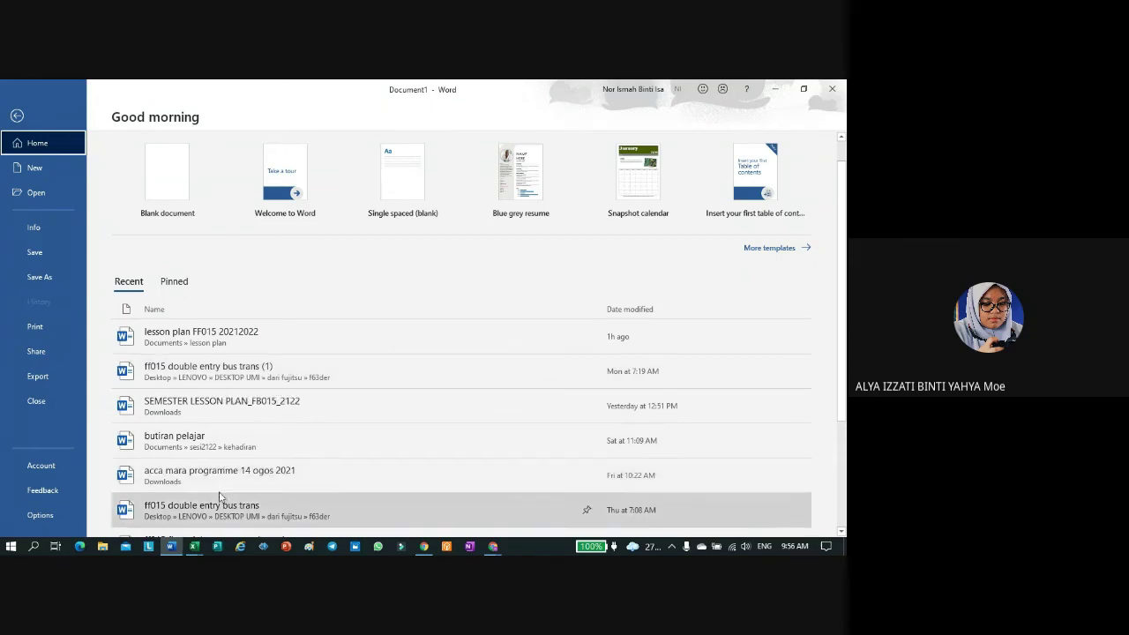
{"action": "scroll", "coordinate": [223, 472], "scroll_direction": "down", "scroll_amount": 1}
{"action": "scroll", "coordinate": [223, 485], "scroll_direction": "down", "scroll_amount": 1}
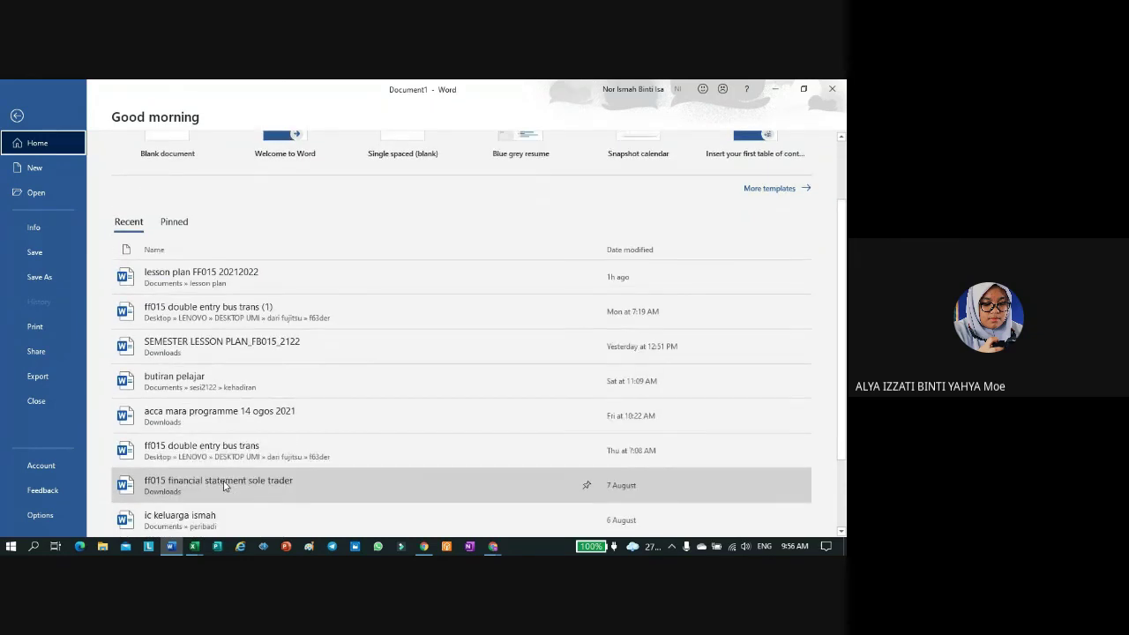
{"action": "left_click", "coordinate": [228, 457]}
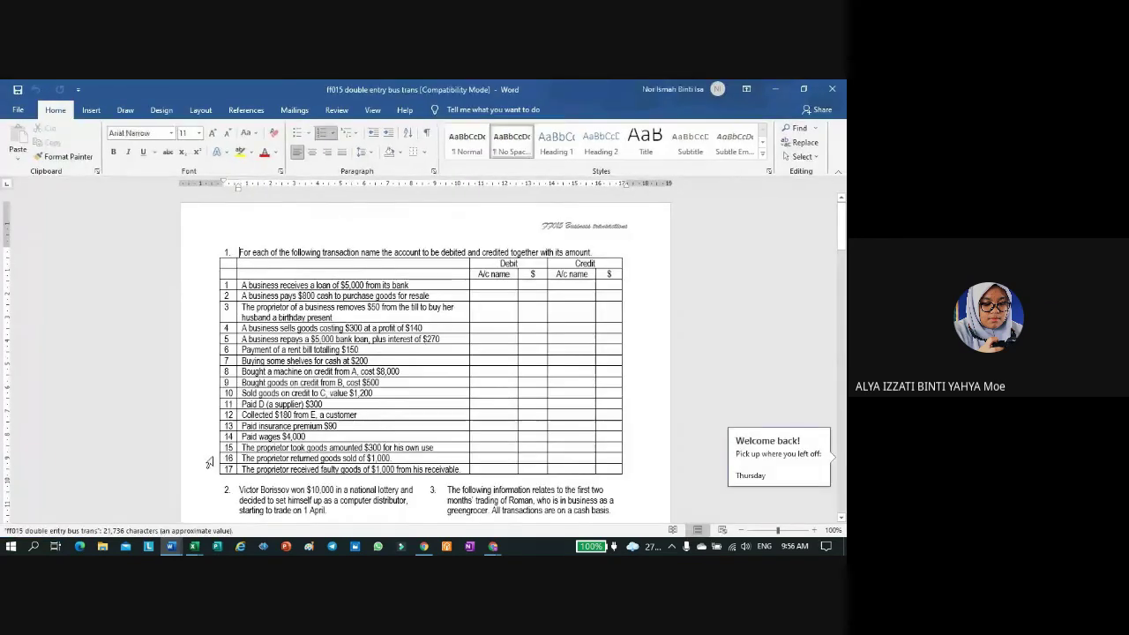
Step: Look through the worksheet to question 6, on the business started on 1 January with $10,000 in cash
{"action": "scroll", "coordinate": [600, 419], "scroll_direction": "down", "scroll_amount": 3}
{"action": "scroll", "coordinate": [600, 419], "scroll_direction": "down", "scroll_amount": 10}
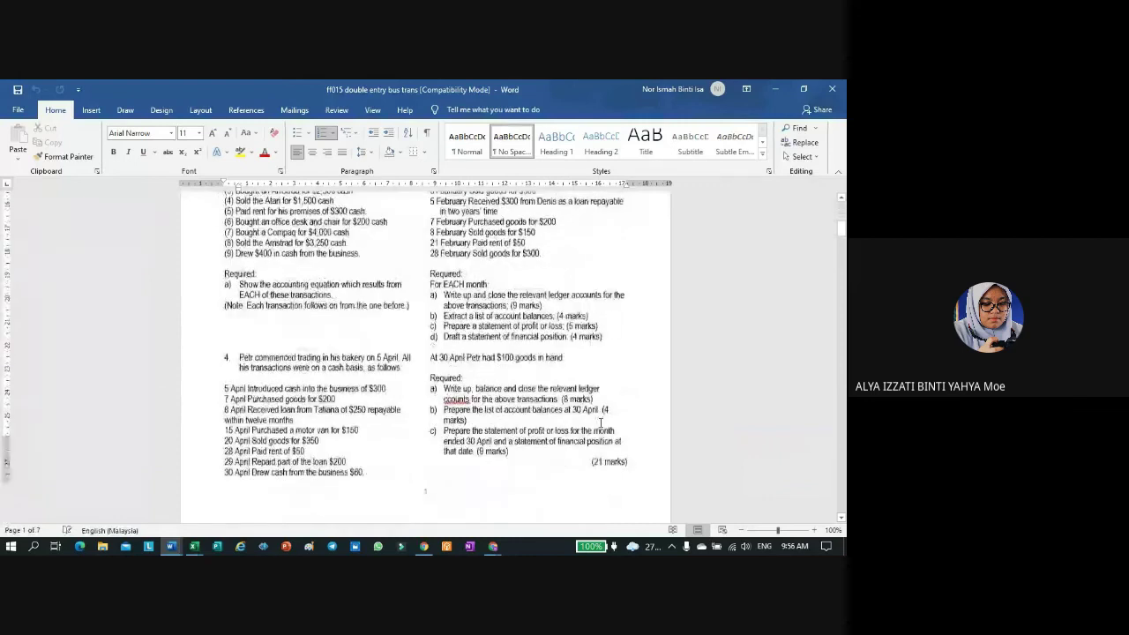
{"action": "scroll", "coordinate": [599, 428], "scroll_direction": "down", "scroll_amount": 6}
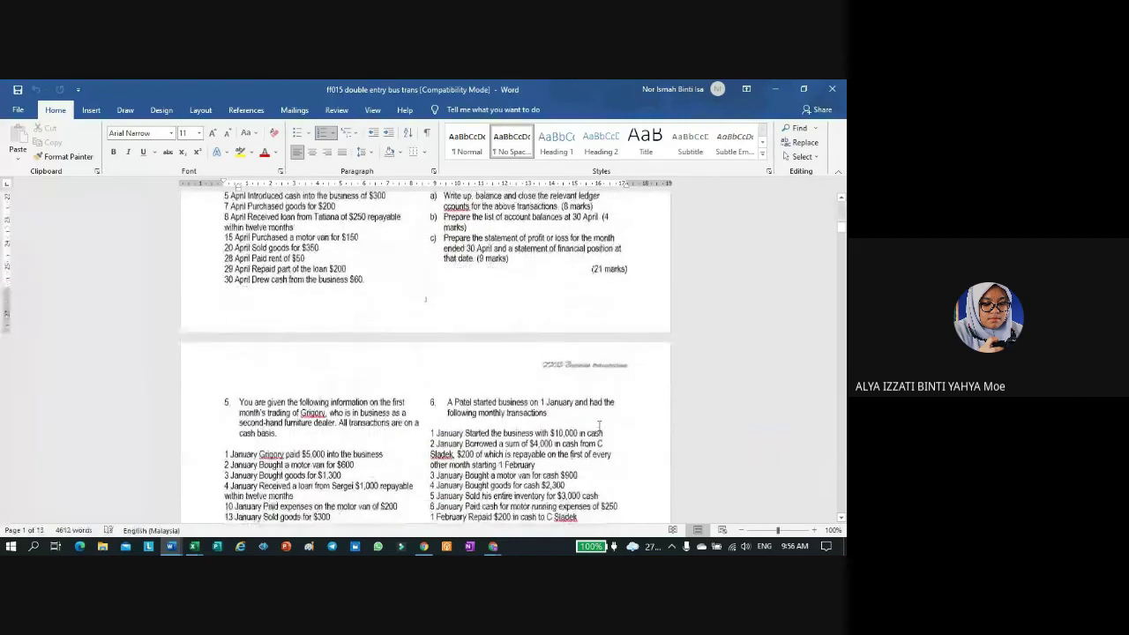
{"action": "scroll", "coordinate": [599, 428], "scroll_direction": "down", "scroll_amount": 5}
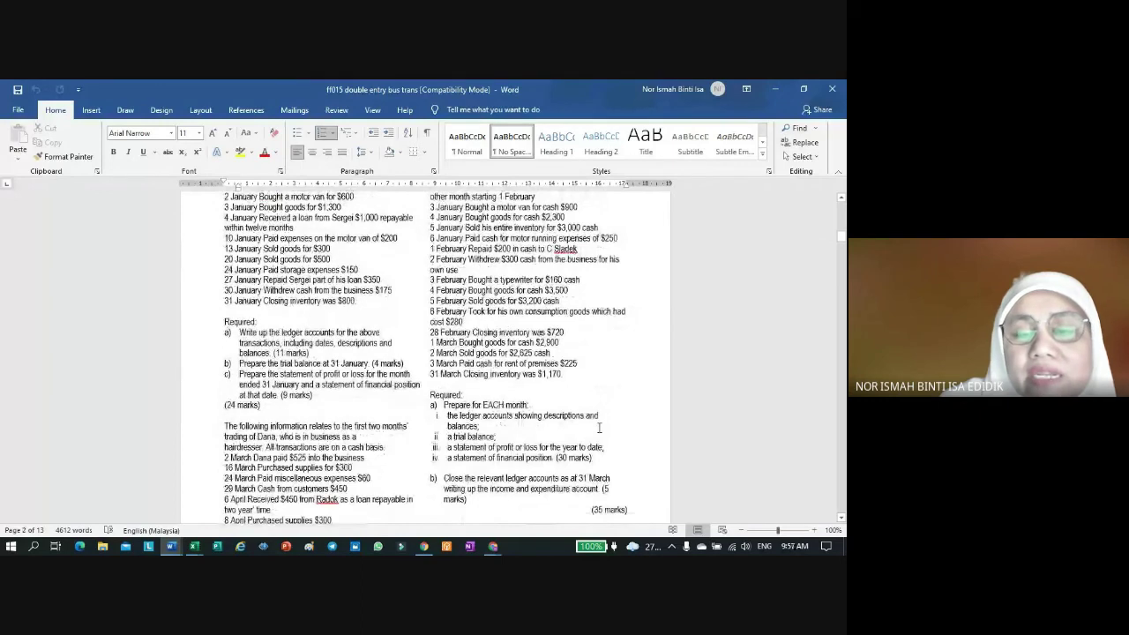
{"action": "scroll", "coordinate": [599, 429], "scroll_direction": "up", "scroll_amount": 3}
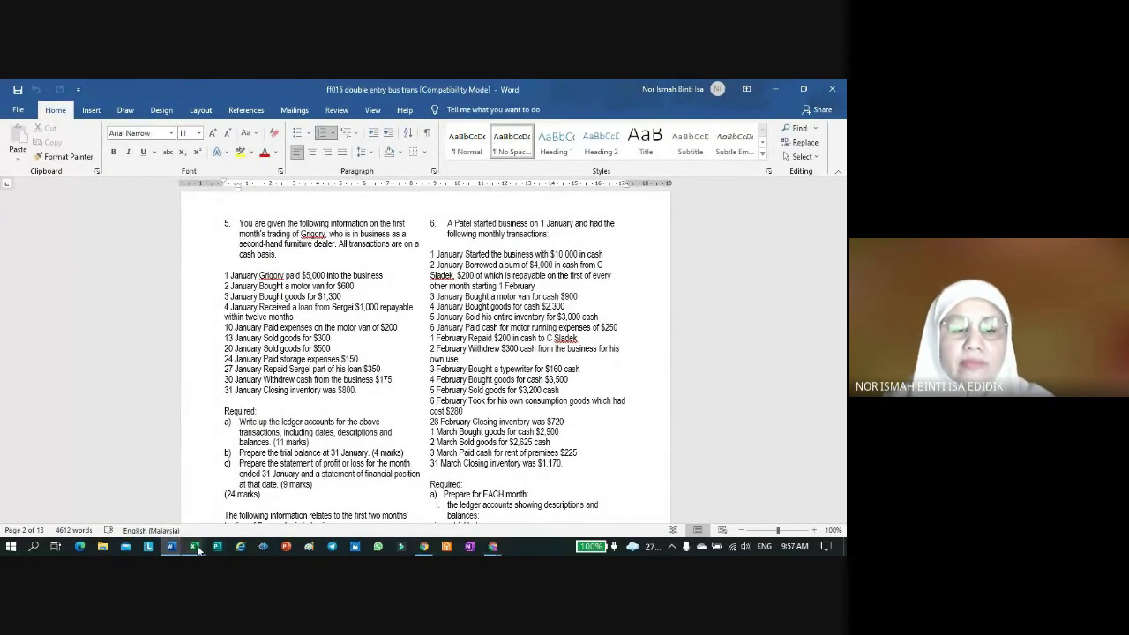
Step: Switch to the Excel workbook "BOPE double entry rule" and examine the Loan and Cash accounts on the loan sheet
{"action": "mouse_move", "coordinate": [197, 549]}
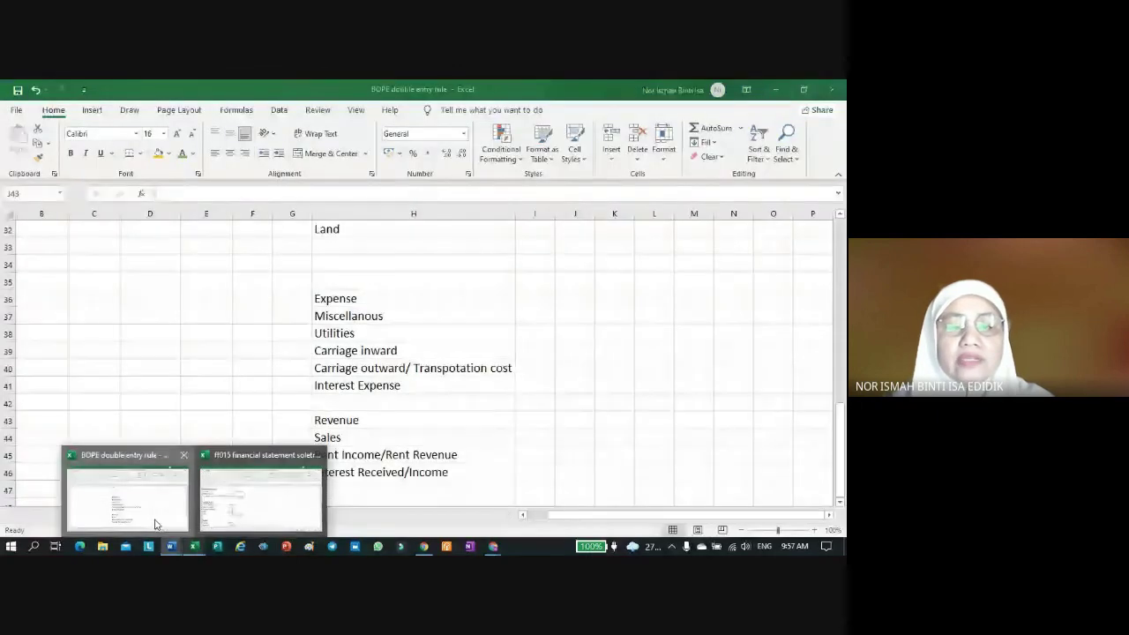
{"action": "left_click", "coordinate": [129, 504]}
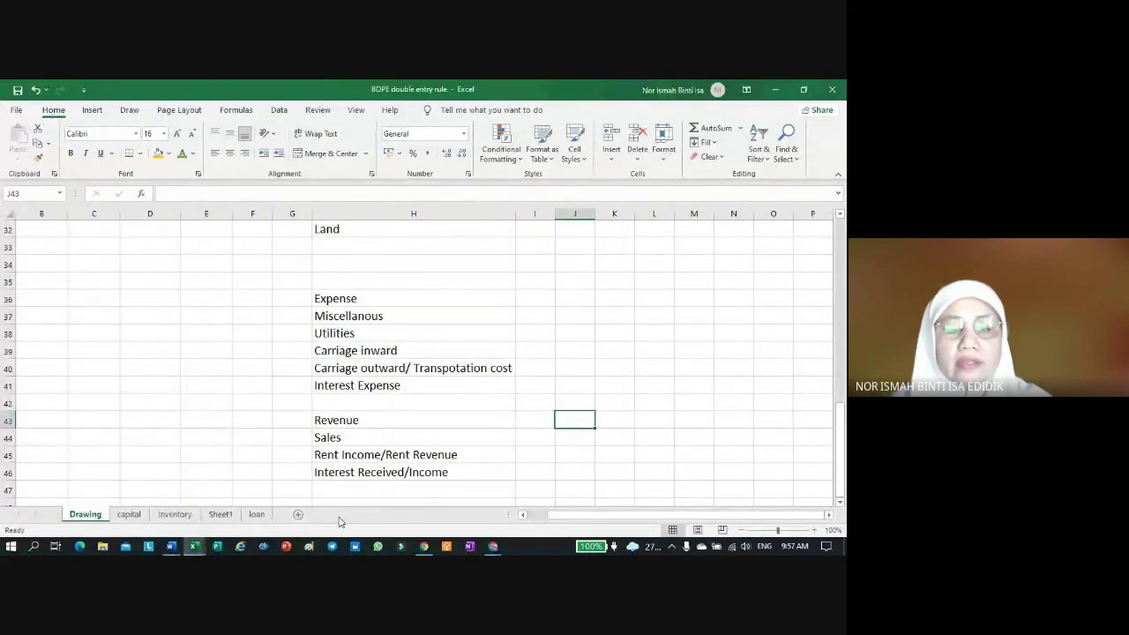
{"action": "left_click", "coordinate": [253, 517]}
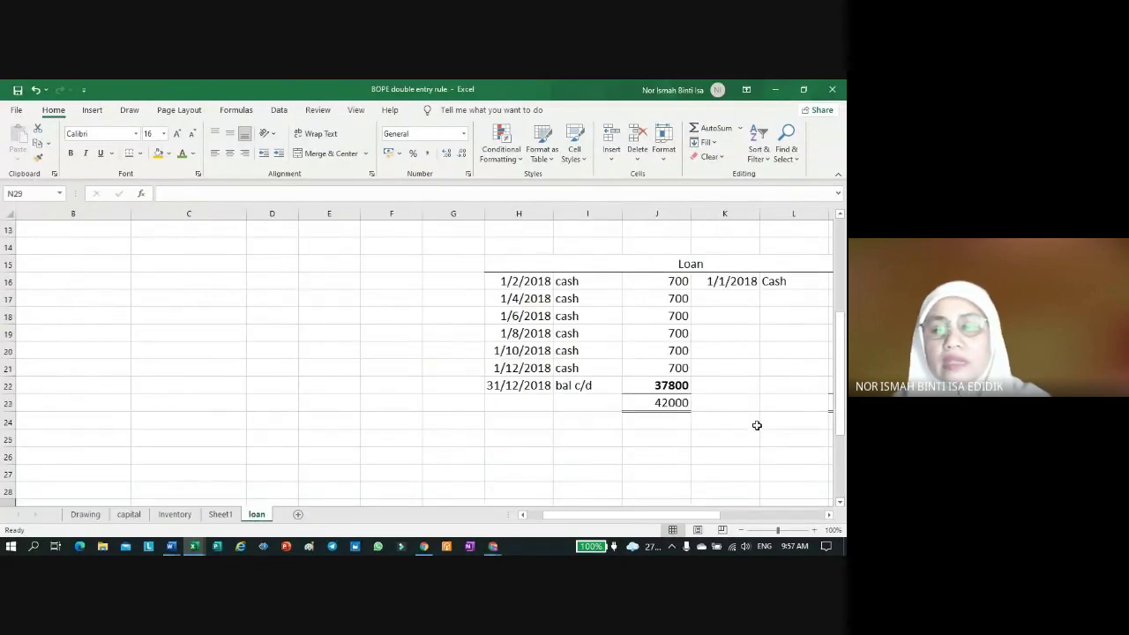
{"action": "scroll", "coordinate": [756, 428], "scroll_direction": "up", "scroll_amount": 2}
{"action": "left_click", "coordinate": [829, 515]}
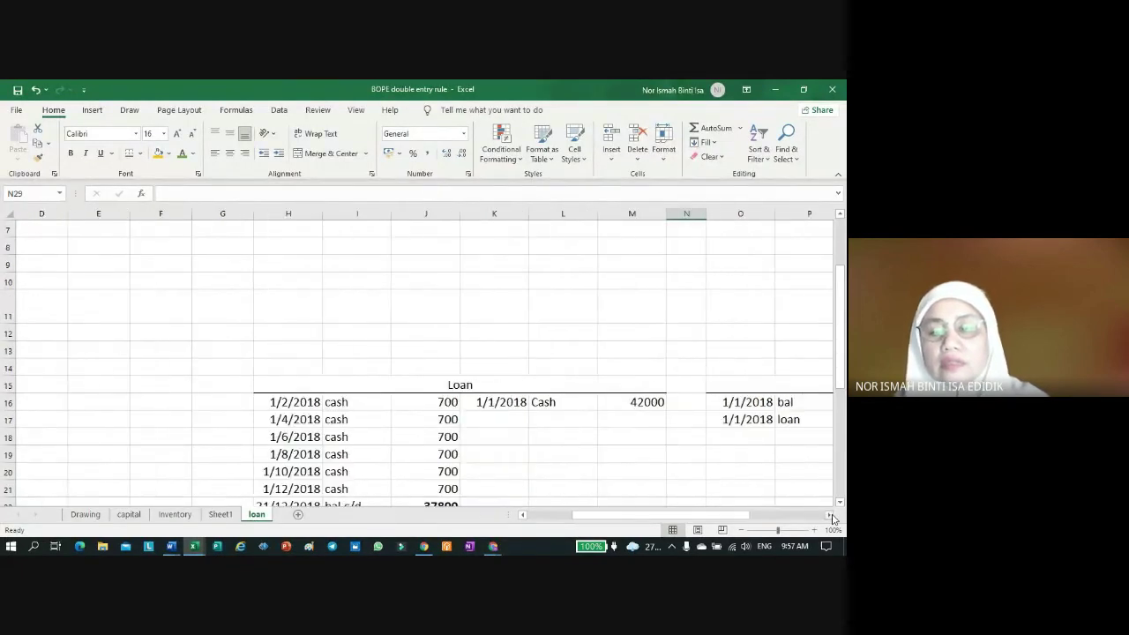
{"action": "left_click", "coordinate": [829, 515]}
{"action": "left_click", "coordinate": [829, 515]}
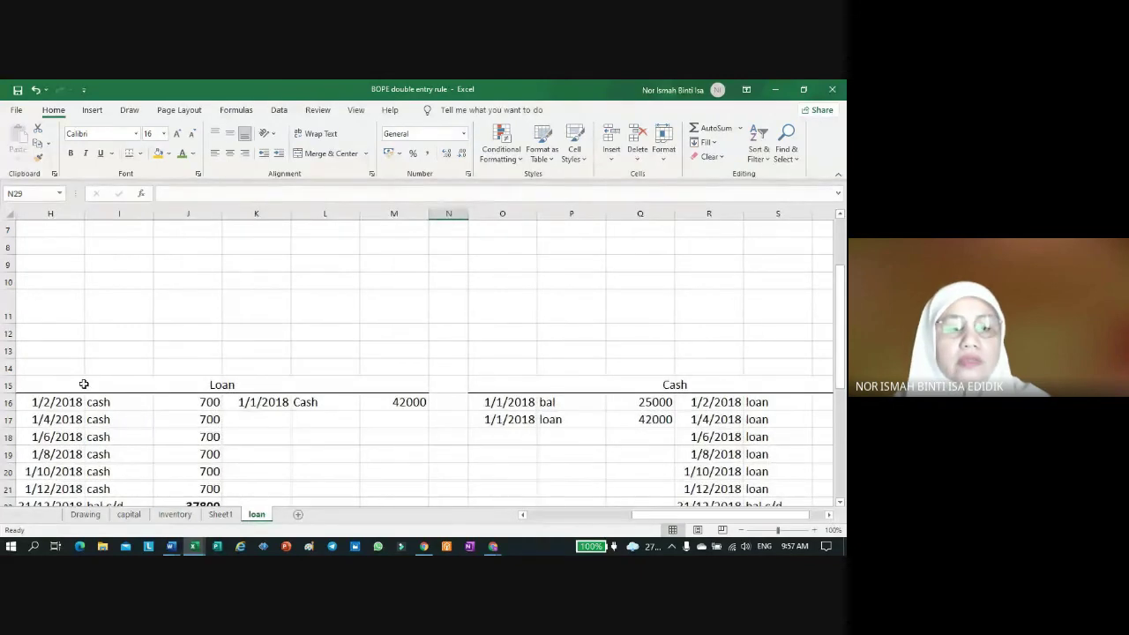
{"action": "left_click", "coordinate": [524, 515]}
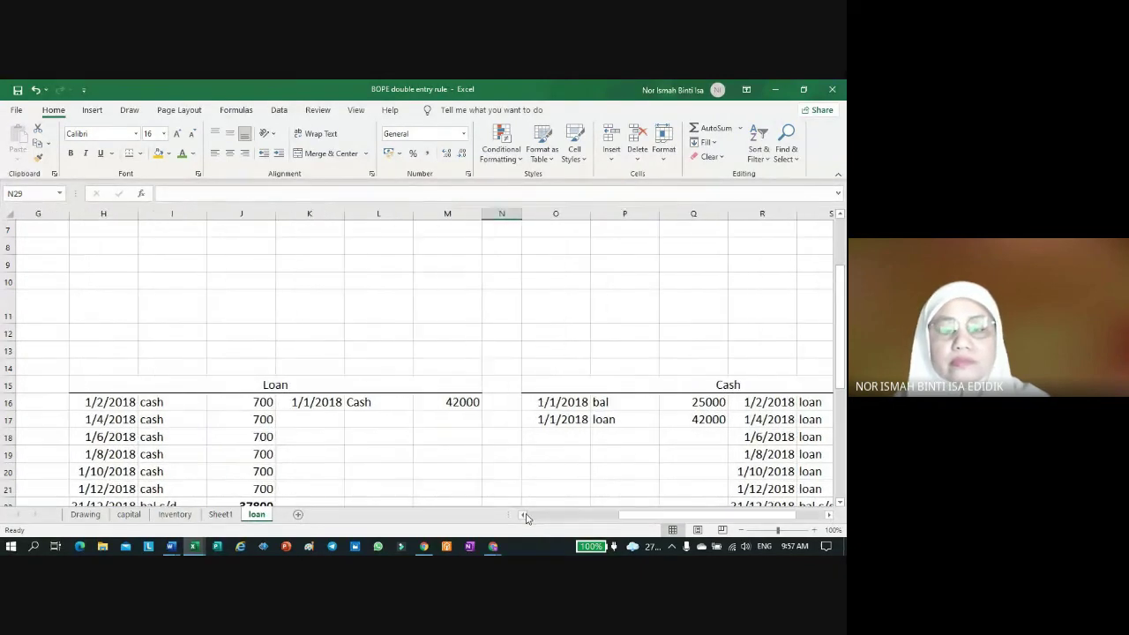
{"action": "left_click", "coordinate": [524, 515]}
Step: Copy the Loan and Cash accounts block starting at H15, down to row 42, and paste it at H44
{"action": "left_click_drag", "start_coordinate": [188, 391], "coordinate": [712, 490]}
{"action": "key", "text": "ctrl+c"}
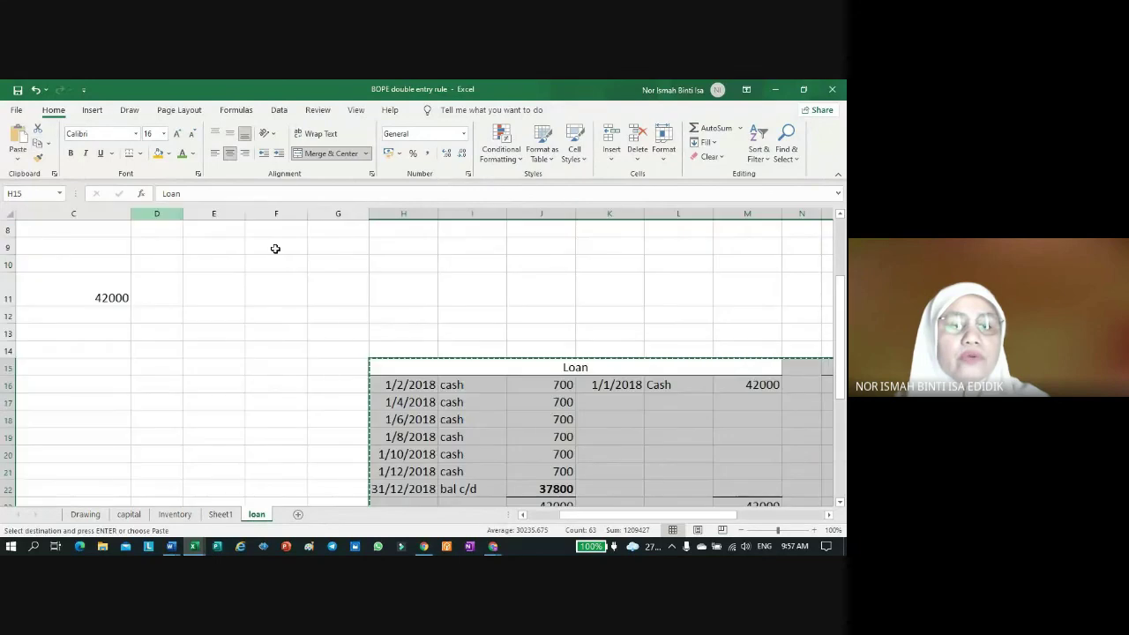
{"action": "scroll", "coordinate": [566, 351], "scroll_direction": "down", "scroll_amount": 8}
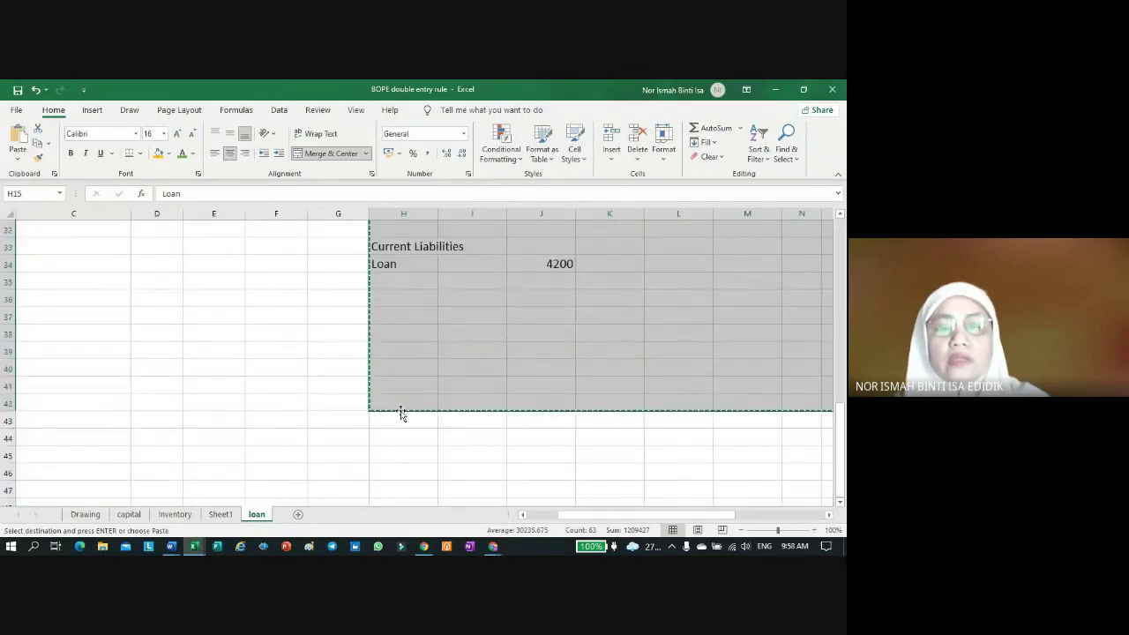
{"action": "left_click", "coordinate": [396, 432]}
{"action": "key", "text": "ctrl+v"}
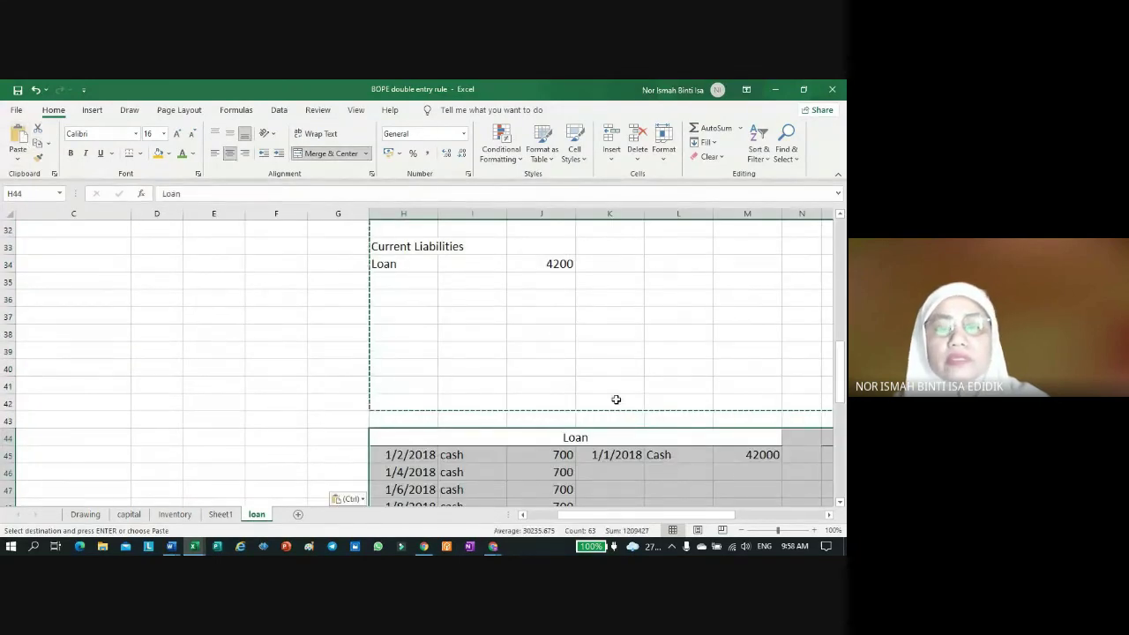
{"action": "key", "text": "Escape"}
Step: Set the 1/1/2018 Cash amount in M45 of the copied Loan account to 4000
{"action": "left_click", "coordinate": [679, 455]}
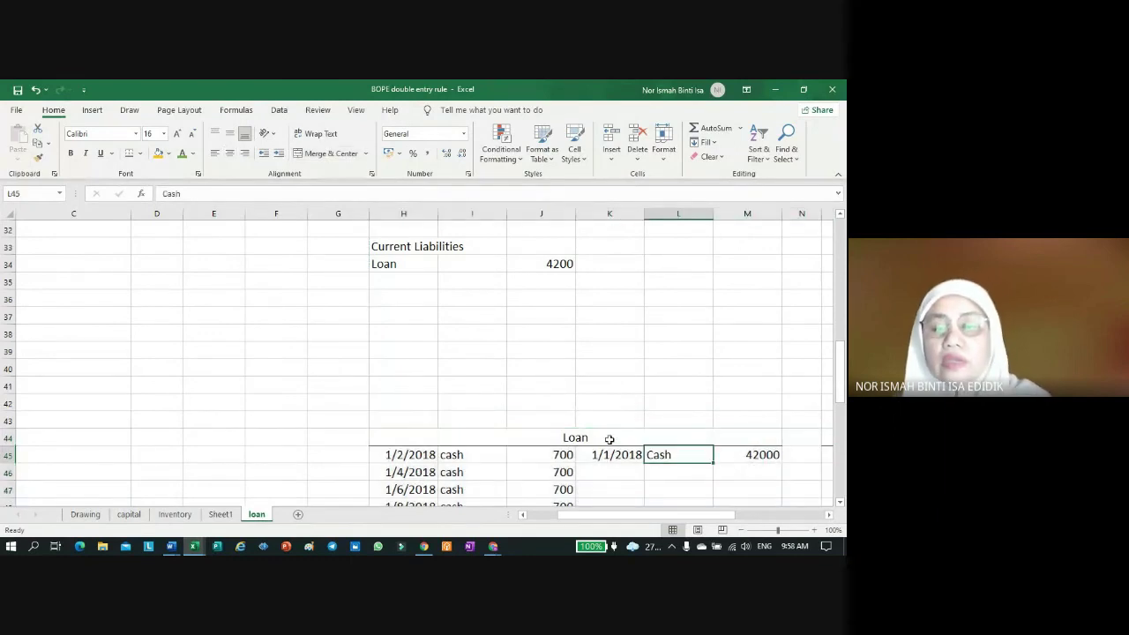
{"action": "scroll", "coordinate": [606, 461], "scroll_direction": "down", "scroll_amount": 3}
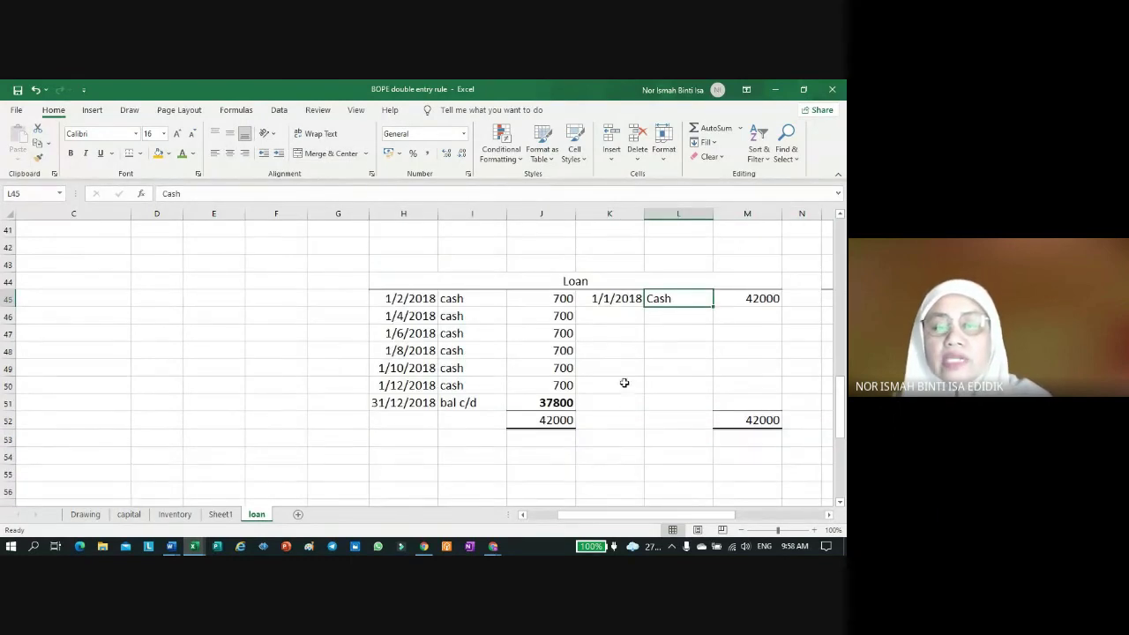
{"action": "left_click", "coordinate": [755, 298]}
{"action": "type", "text": "4000"}
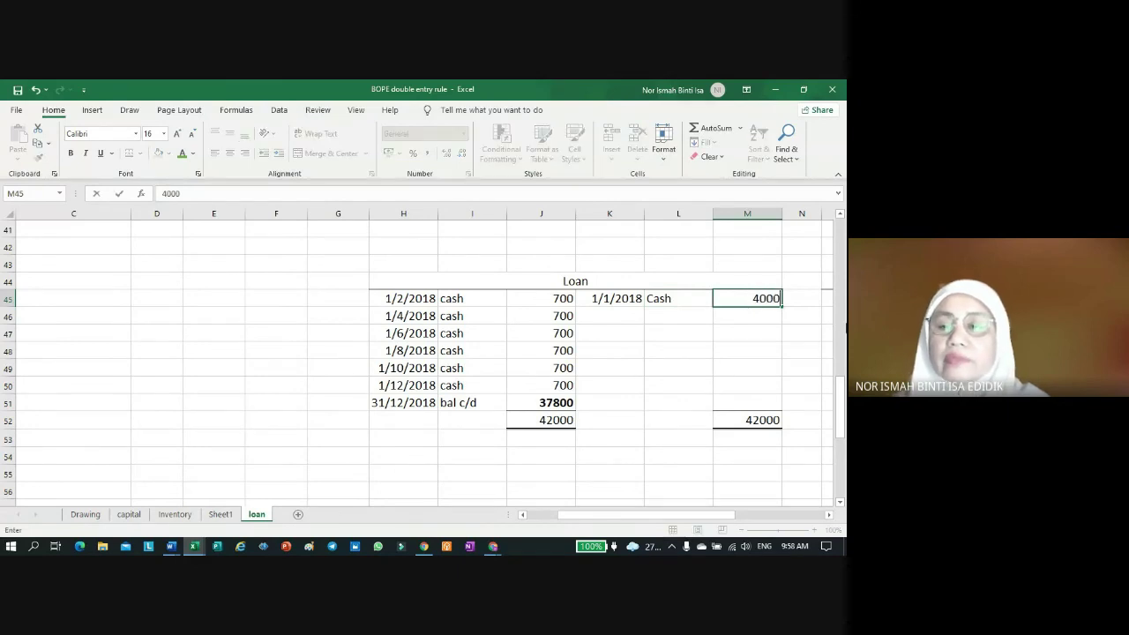
{"action": "key", "text": "Return"}
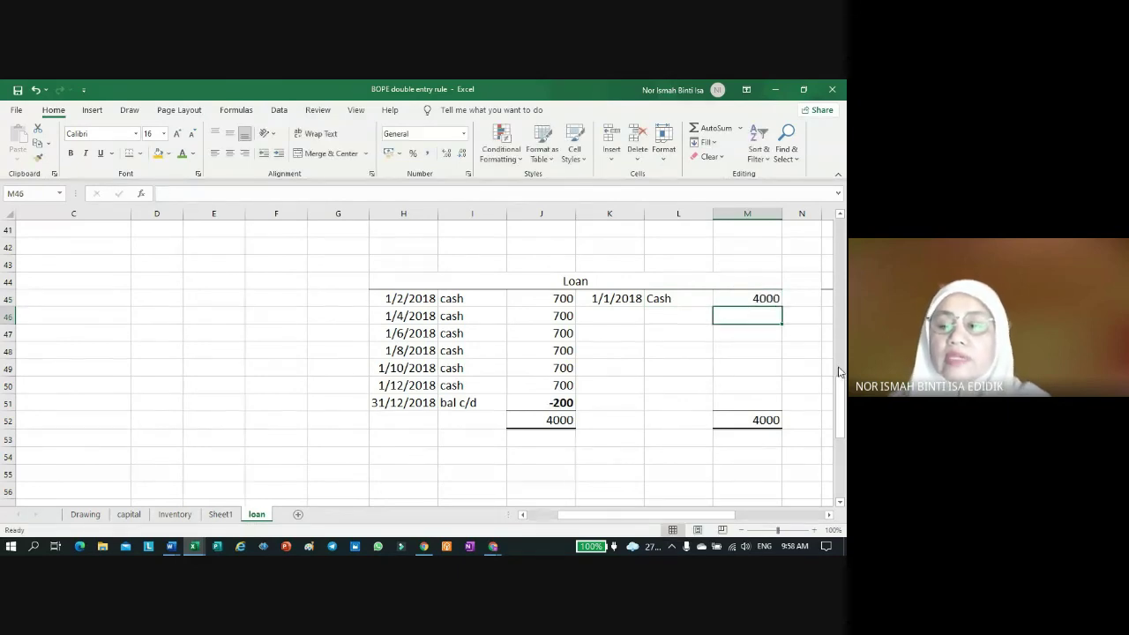
Step: Set the 1/1/2018 loan amount in Q46 of the copied Cash account to 4000
{"action": "left_click", "coordinate": [829, 516]}
{"action": "left_click", "coordinate": [829, 516]}
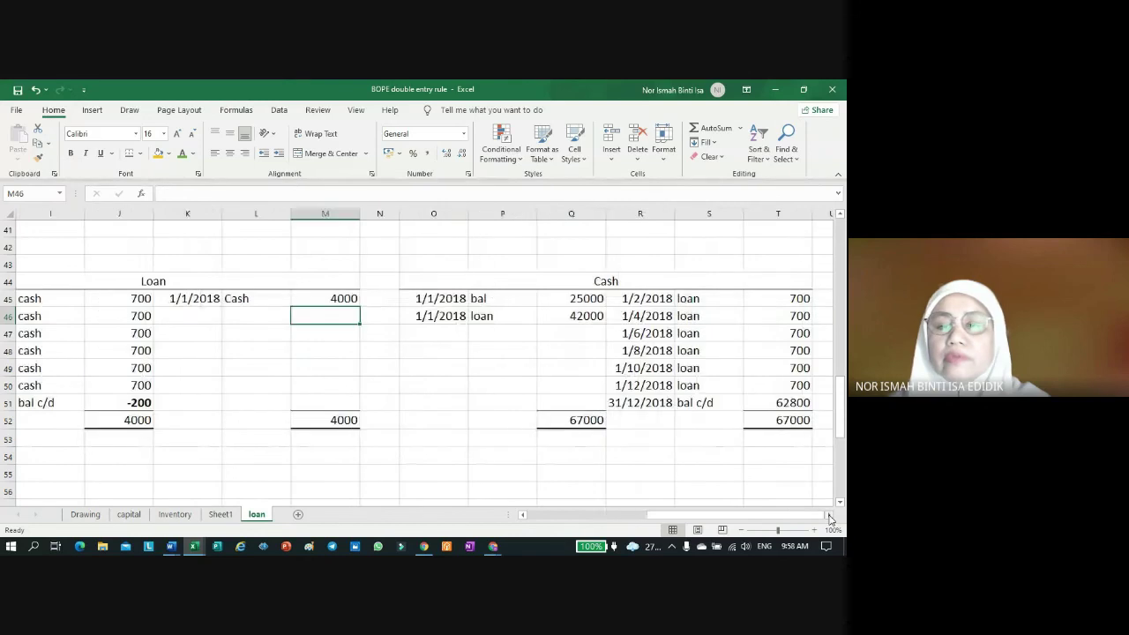
{"action": "double_click", "coordinate": [598, 316]}
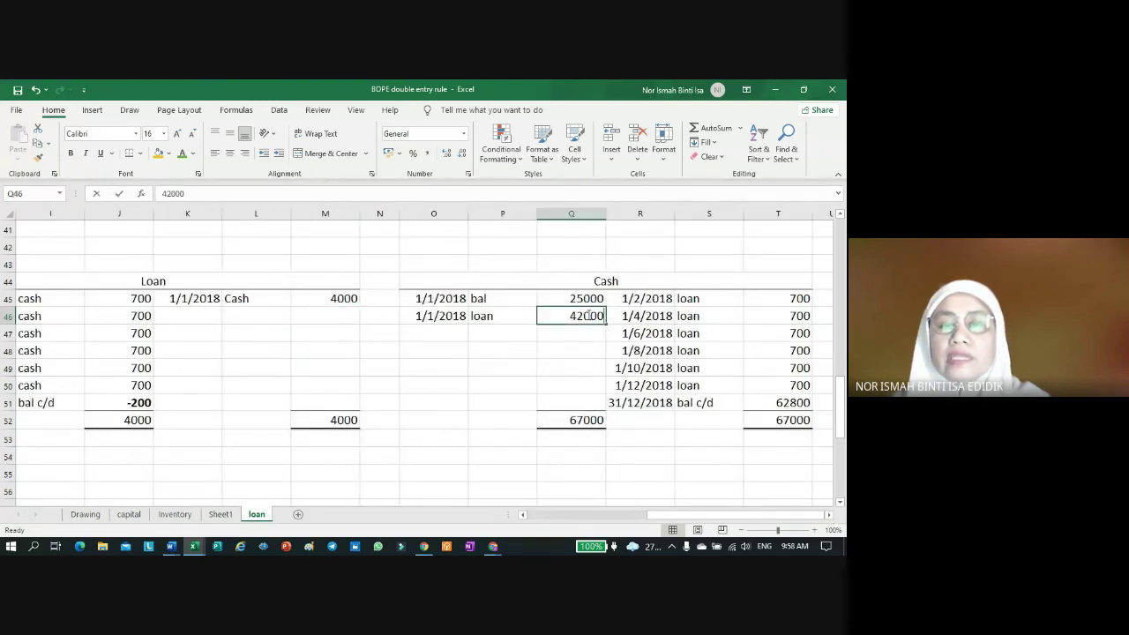
{"action": "type", "text": "40"}
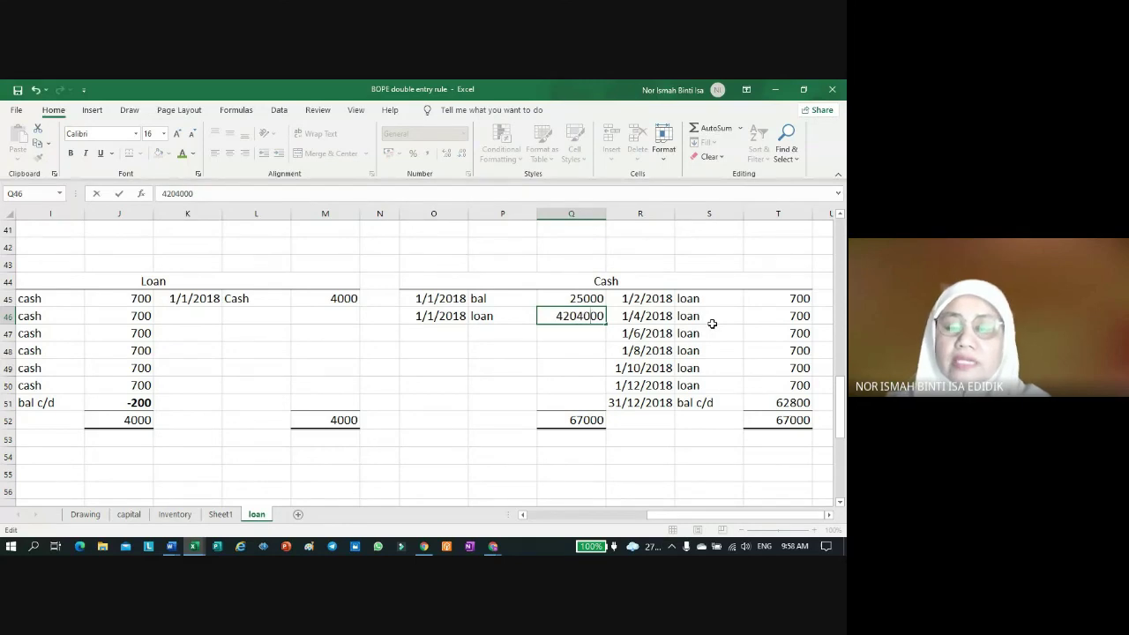
{"action": "key", "text": "BackSpace"}
{"action": "key", "text": "BackSpace"}
{"action": "key", "text": "BackSpace"}
{"action": "key", "text": "BackSpace"}
{"action": "key", "text": "BackSpace"}
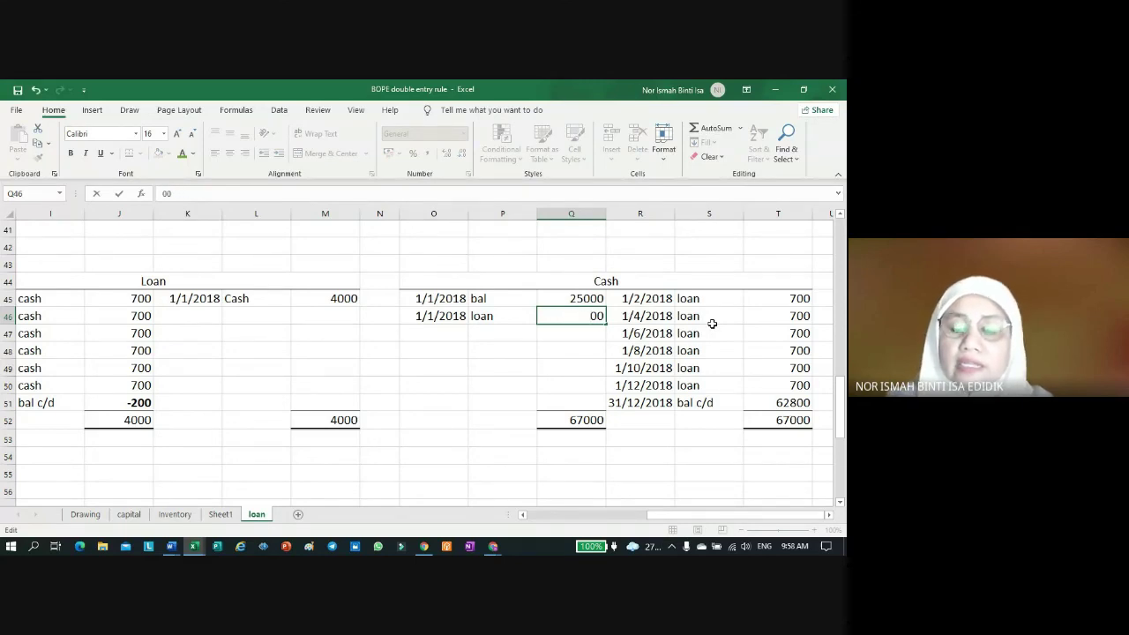
{"action": "type", "text": "40"}
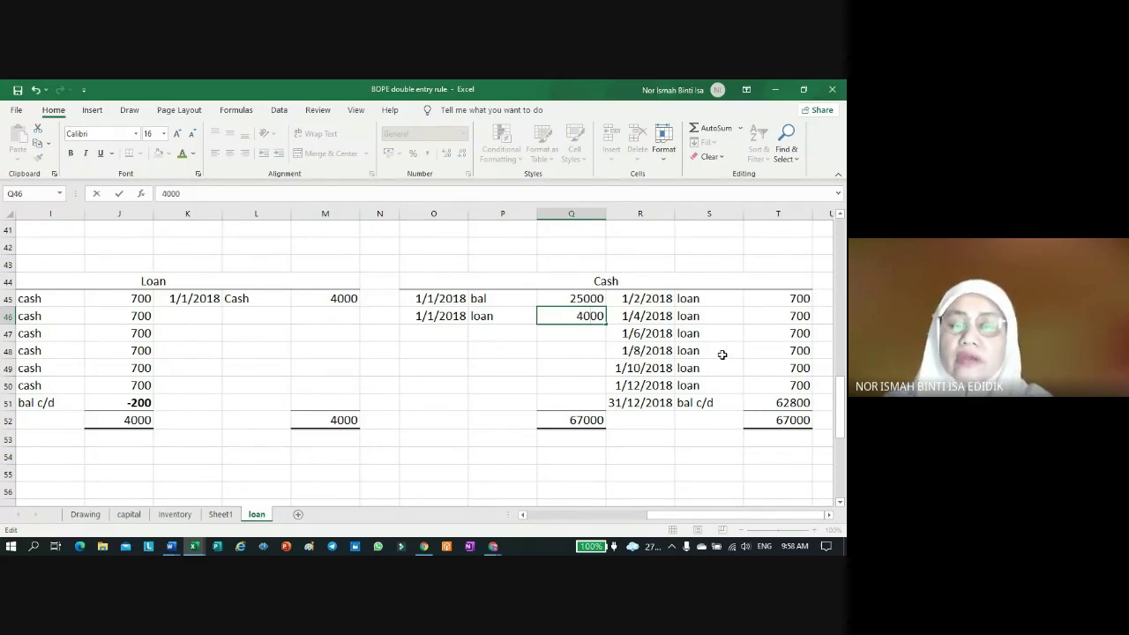
{"action": "left_click", "coordinate": [716, 404]}
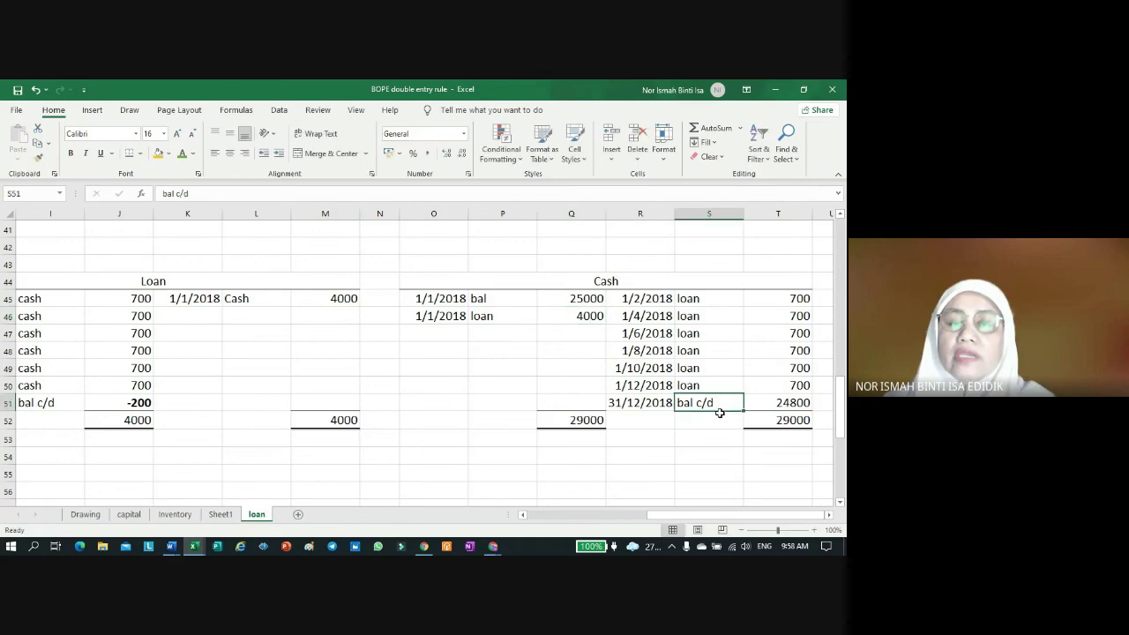
Step: Delete rows 46 to 50, which hold the extra repayment entries of the copied accounts
{"action": "left_click", "coordinate": [523, 516]}
{"action": "left_click", "coordinate": [523, 516]}
{"action": "left_click", "coordinate": [523, 516]}
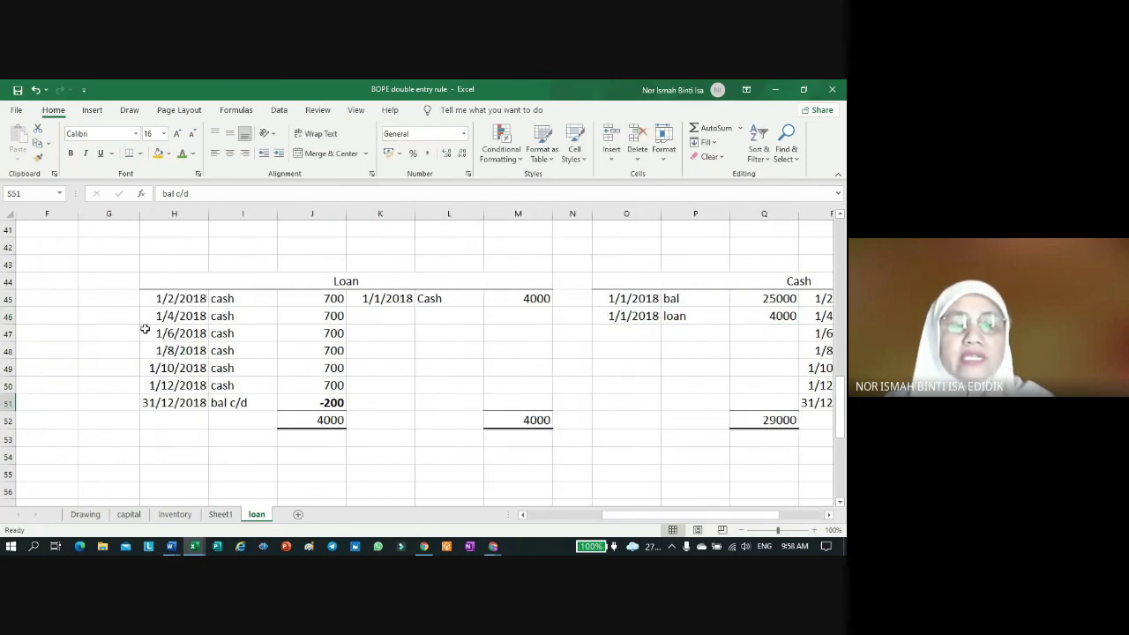
{"action": "left_click_drag", "start_coordinate": [5, 316], "coordinate": [5, 392]}
{"action": "right_click", "coordinate": [5, 351]}
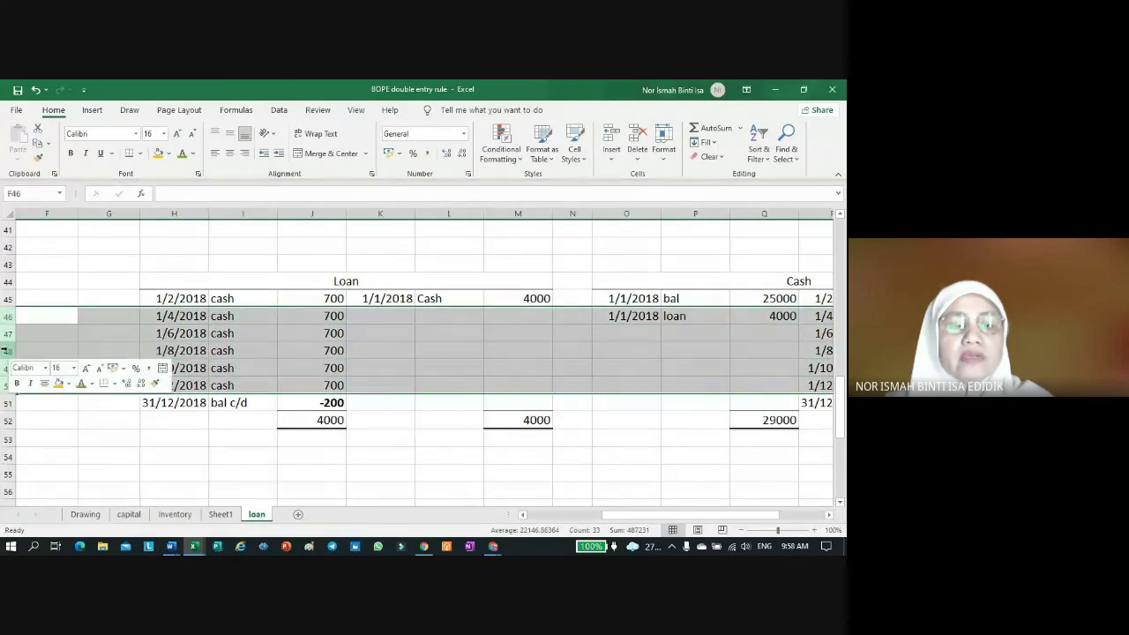
{"action": "left_click", "coordinate": [40, 254]}
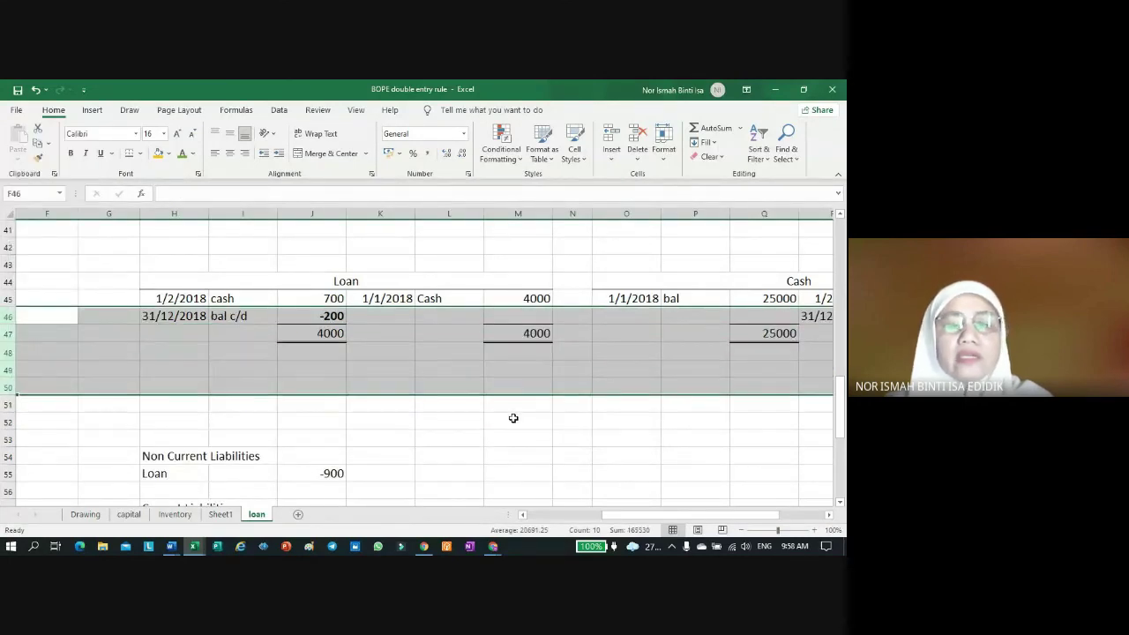
{"action": "left_click", "coordinate": [525, 418]}
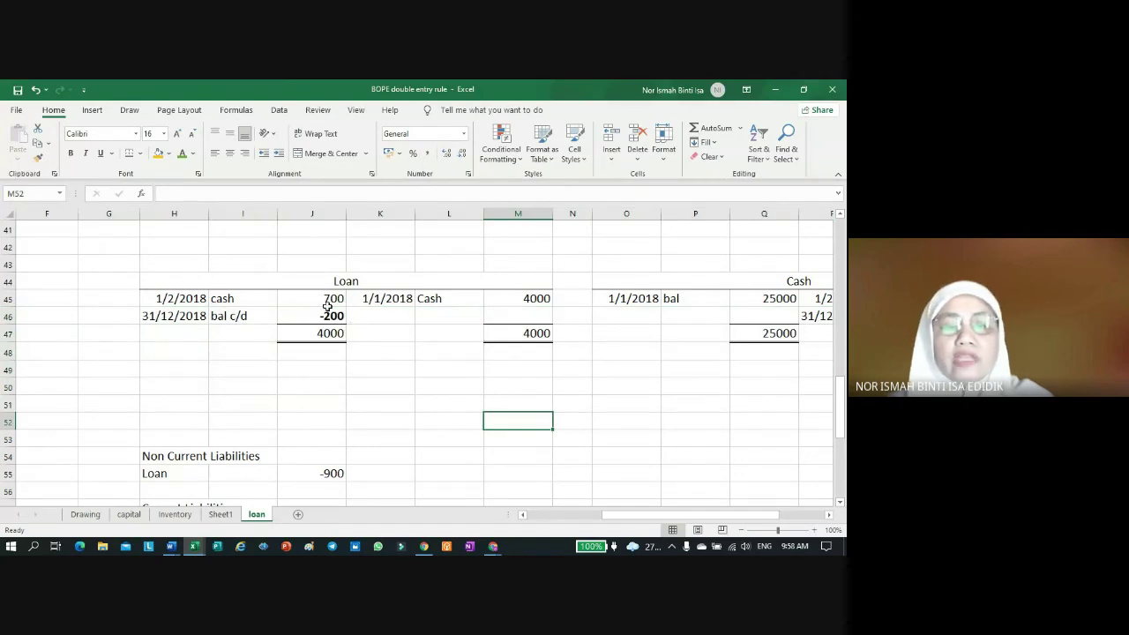
Step: Set the 1/2/2018 cash repayment in J45 of the copied Loan account to 200
{"action": "left_click", "coordinate": [328, 302]}
{"action": "type", "text": "200"}
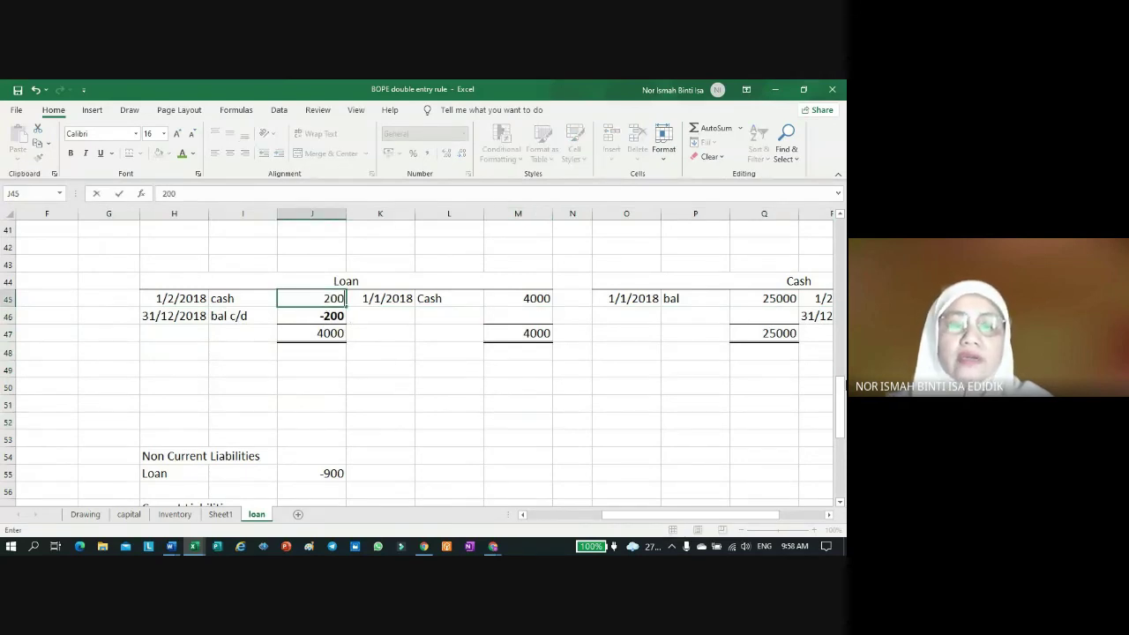
{"action": "key", "text": "Return"}
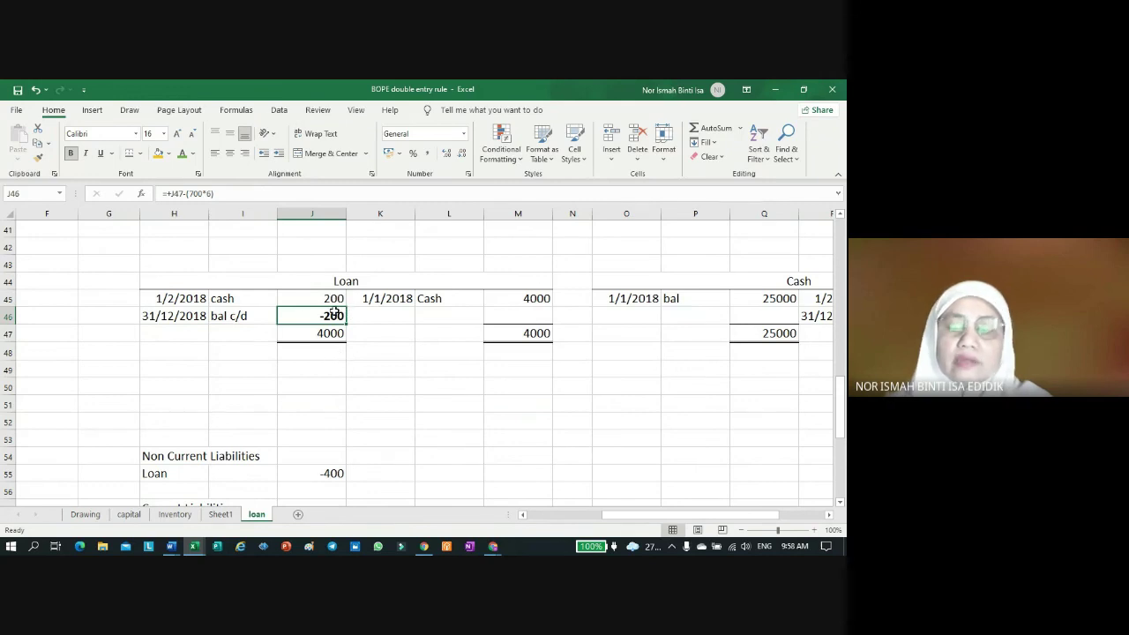
Step: Replace the bal c/d formula in J46 with +J47-J45, subtracting the repayment from the account total
{"action": "type", "text": "+"}
{"action": "left_click", "coordinate": [327, 333]}
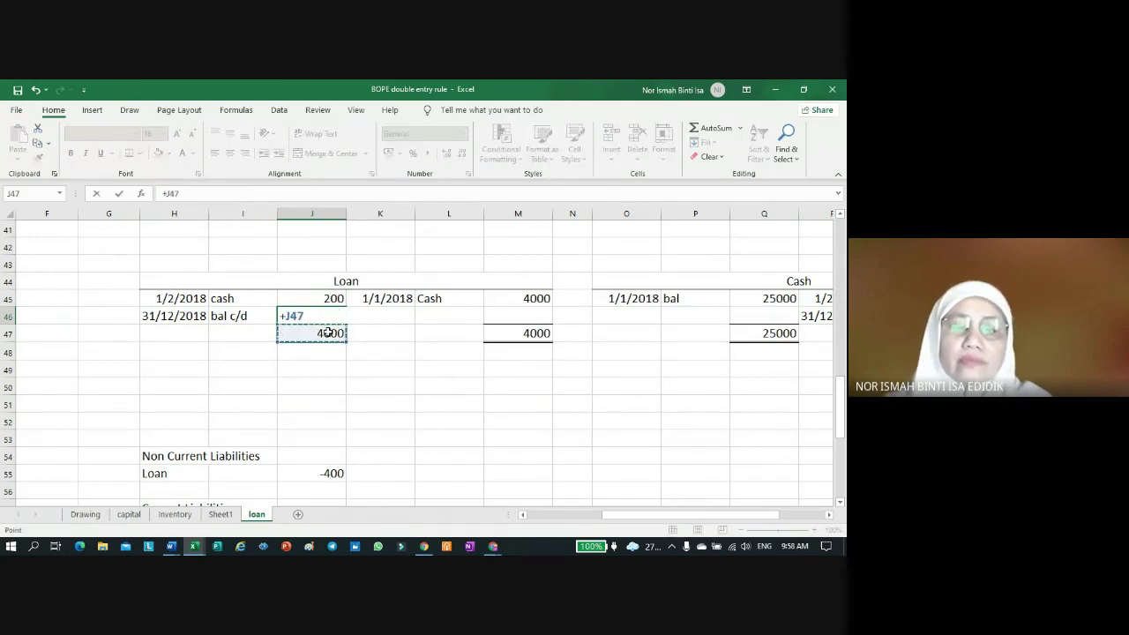
{"action": "type", "text": "-"}
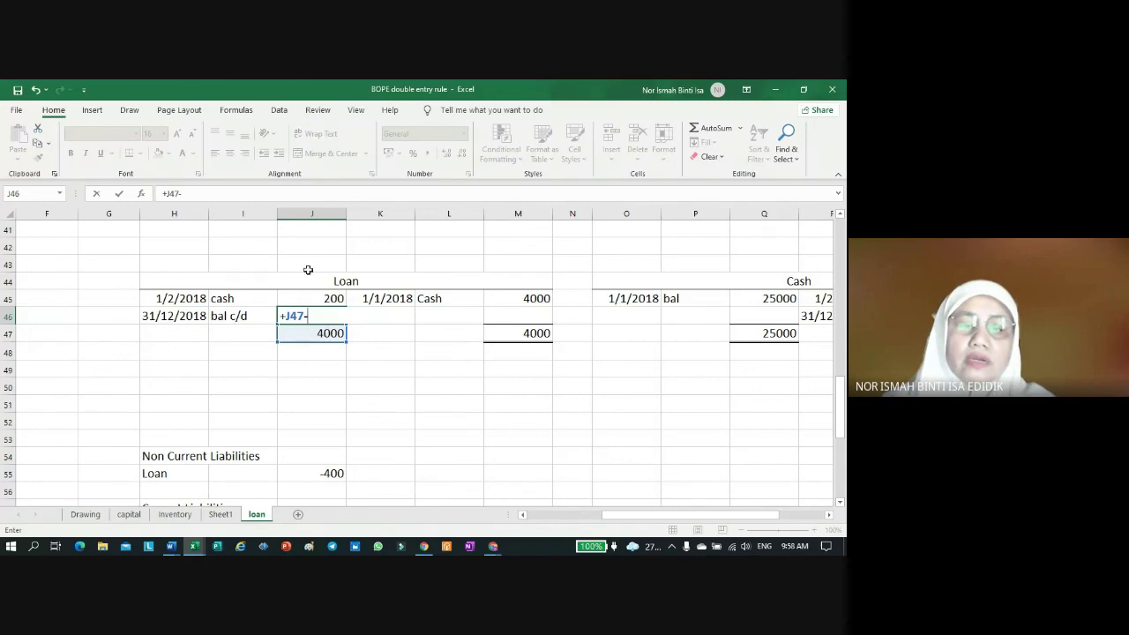
{"action": "left_click", "coordinate": [320, 297]}
{"action": "key", "text": "Return"}
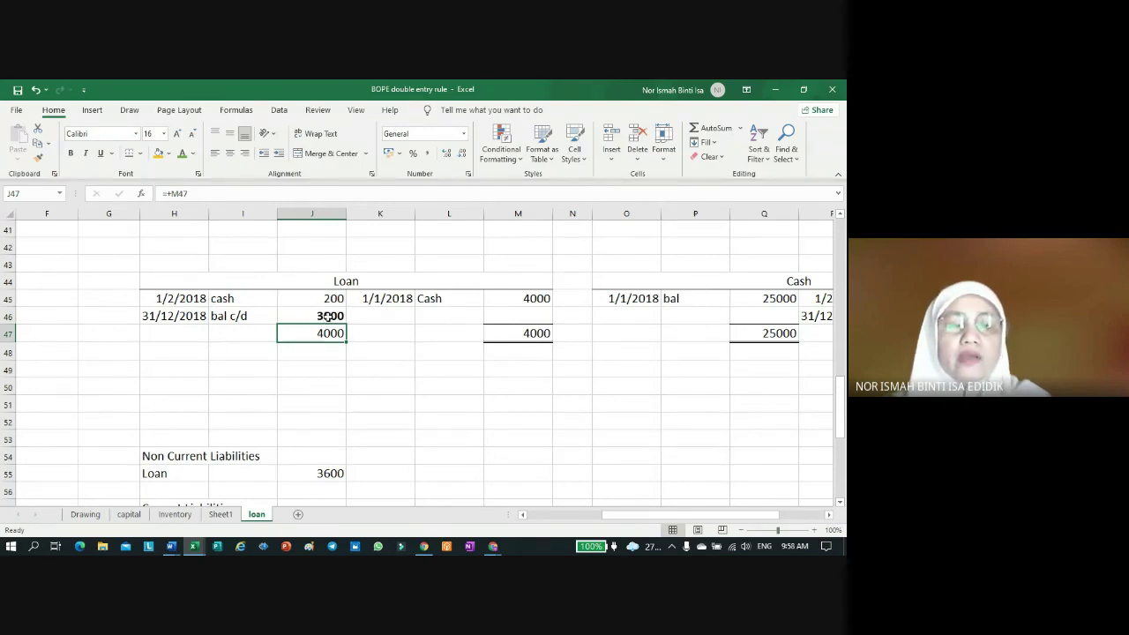
Step: Change the date of the Loan account's bal c/d entry in H46 to 31/3/2018
{"action": "left_click", "coordinate": [177, 316]}
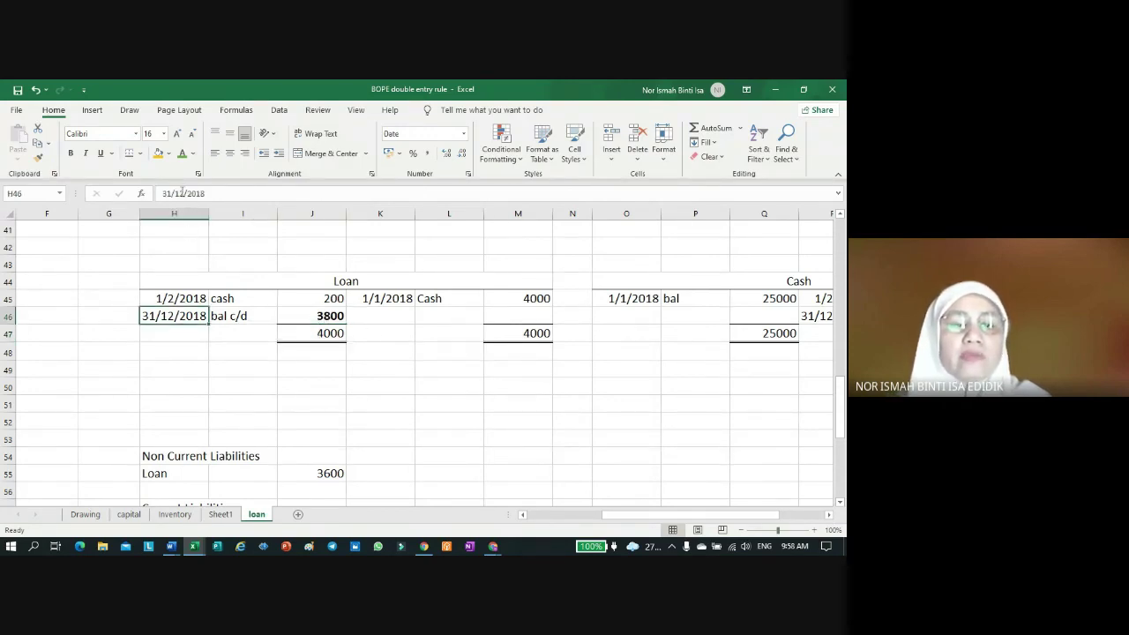
{"action": "left_click", "coordinate": [183, 192]}
{"action": "key", "text": "BackSpace"}
{"action": "key", "text": "BackSpace"}
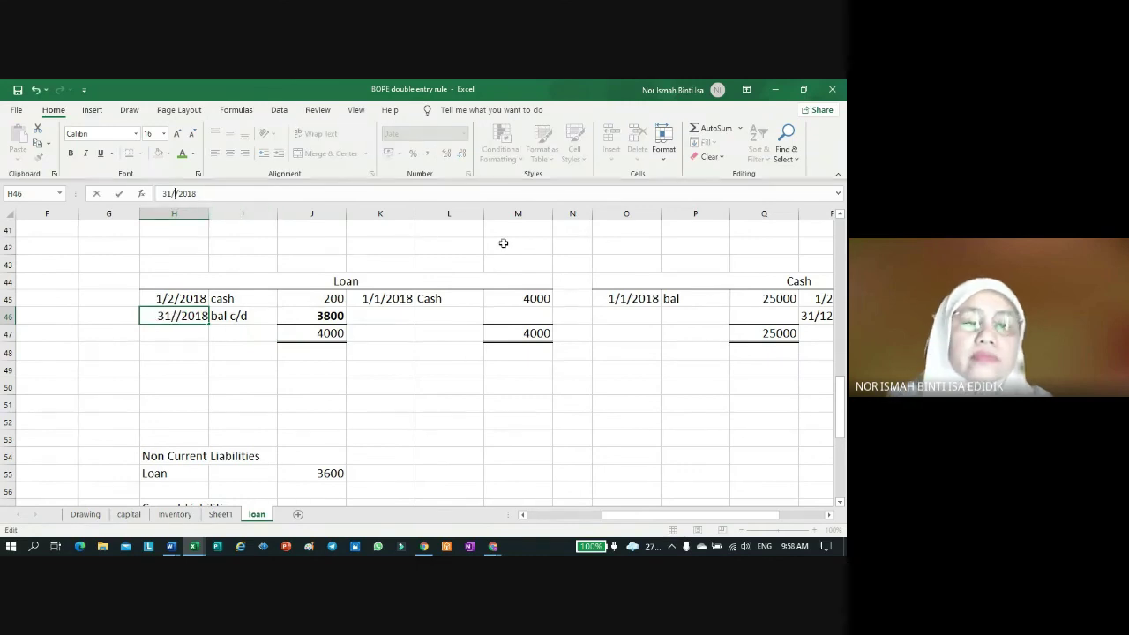
{"action": "type", "text": "3"}
{"action": "key", "text": "Return"}
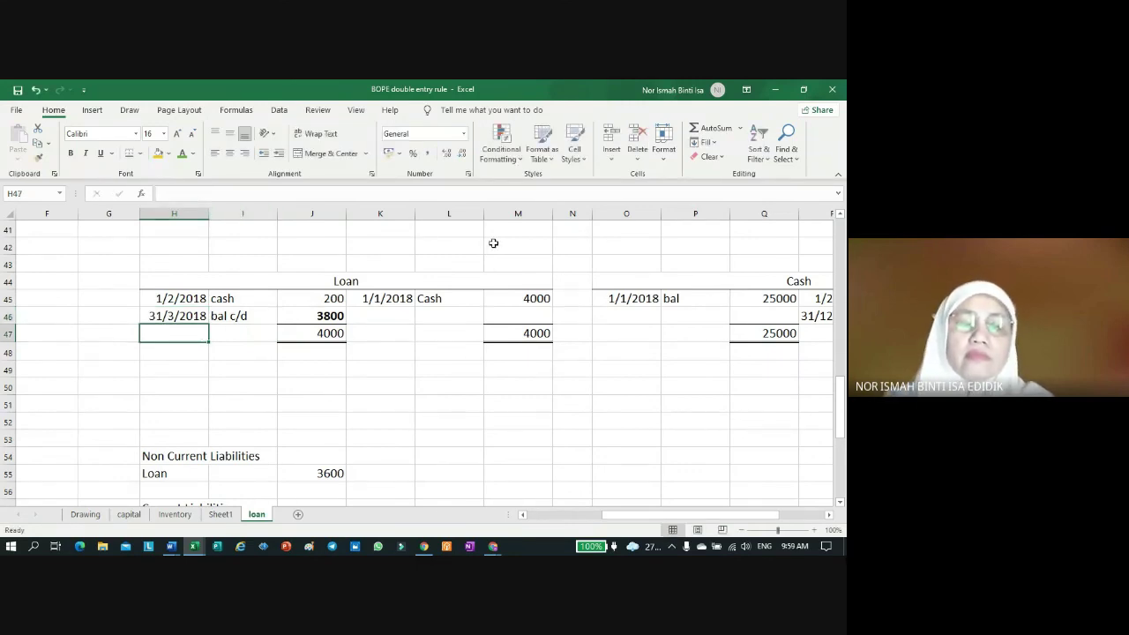
Step: Check the bal c/d formula in J46, and set the Current Liabilities loan amount in J58 to +200*6
{"action": "double_click", "coordinate": [329, 320]}
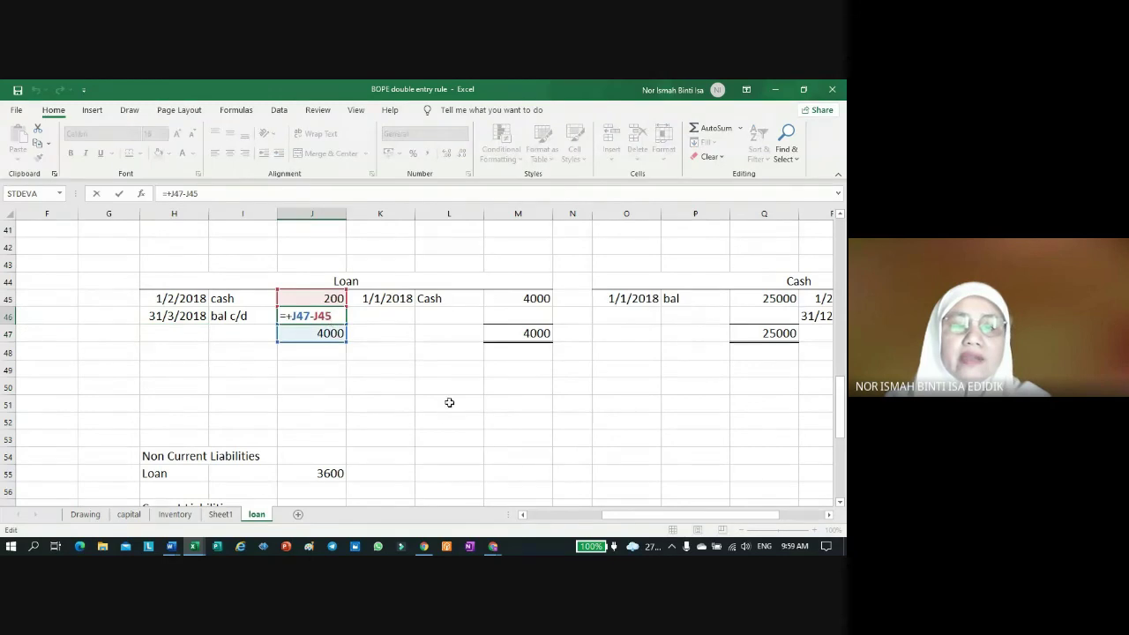
{"action": "key", "text": "Escape"}
{"action": "scroll", "coordinate": [457, 438], "scroll_direction": "down", "scroll_amount": 2}
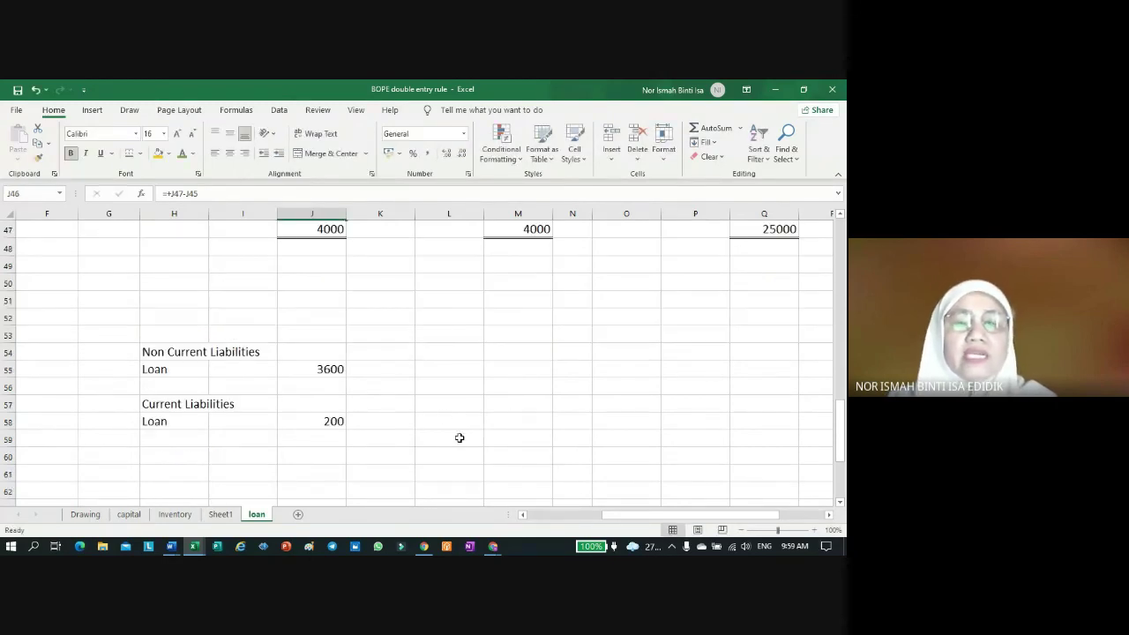
{"action": "scroll", "coordinate": [432, 368], "scroll_direction": "up", "scroll_amount": 1}
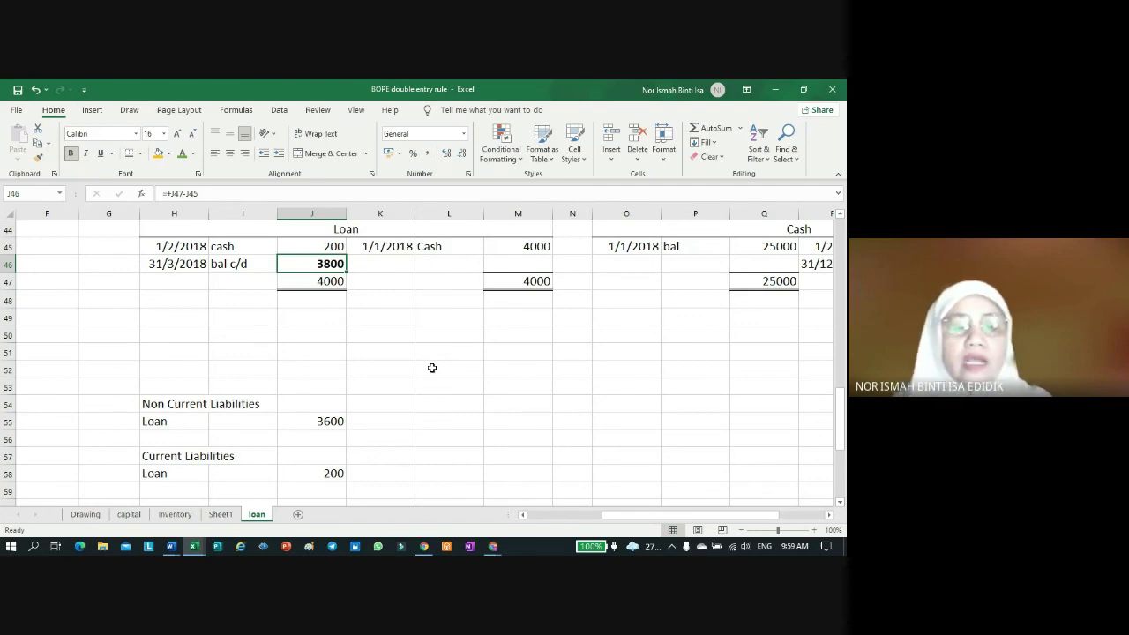
{"action": "left_click", "coordinate": [339, 476]}
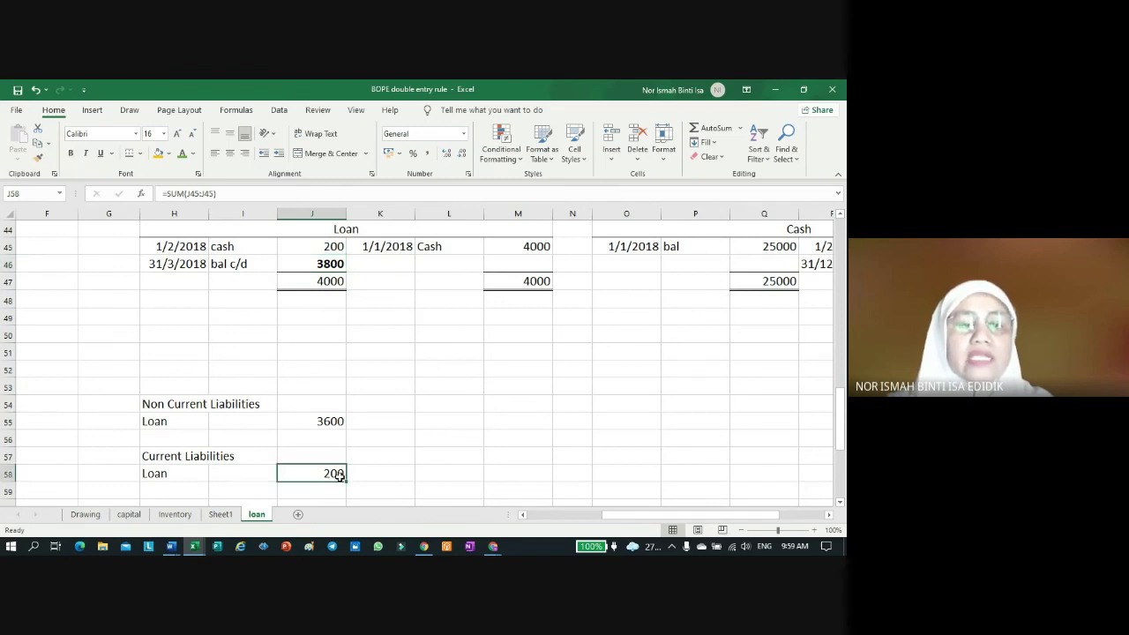
{"action": "type", "text": "+200"}
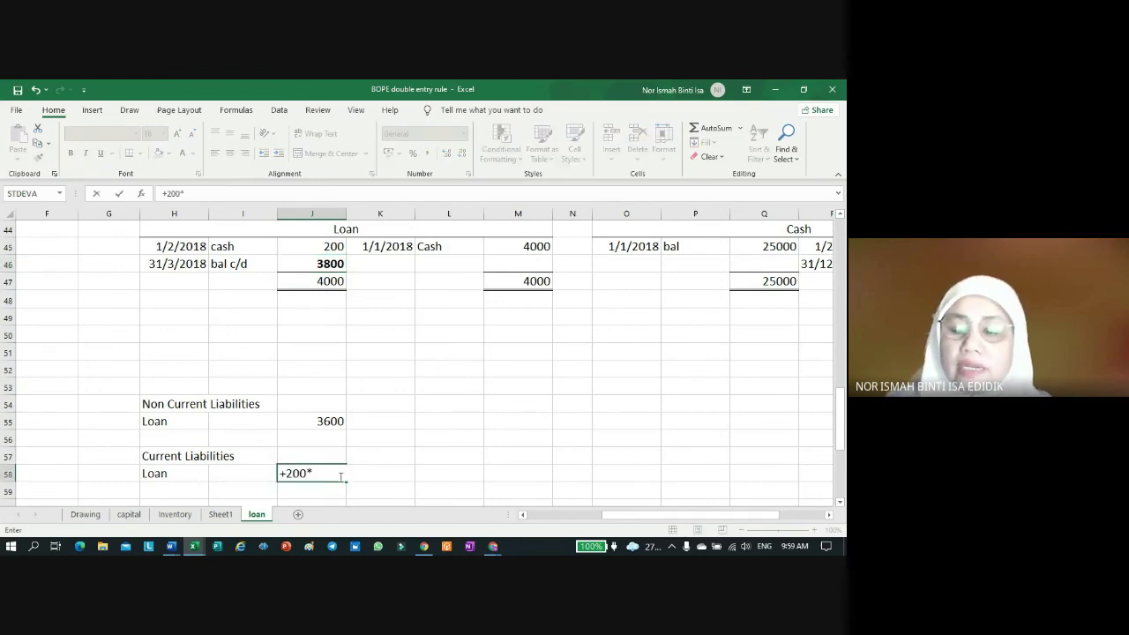
{"action": "type", "text": "*6"}
{"action": "key", "text": "Return"}
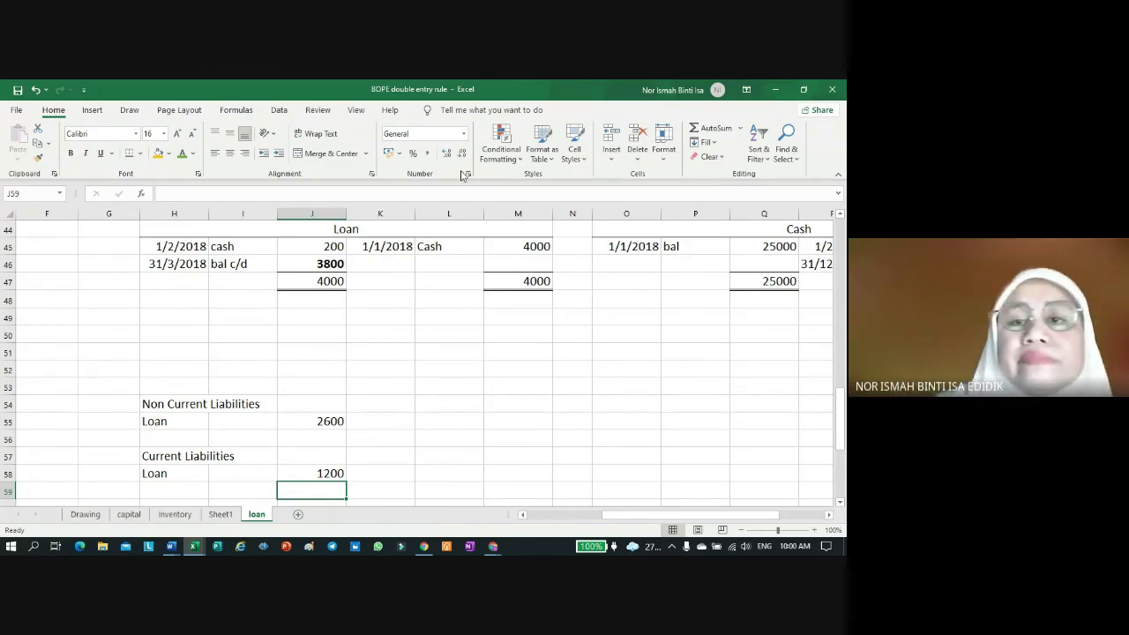
{"action": "scroll", "coordinate": [551, 361], "scroll_direction": "up", "scroll_amount": 1}
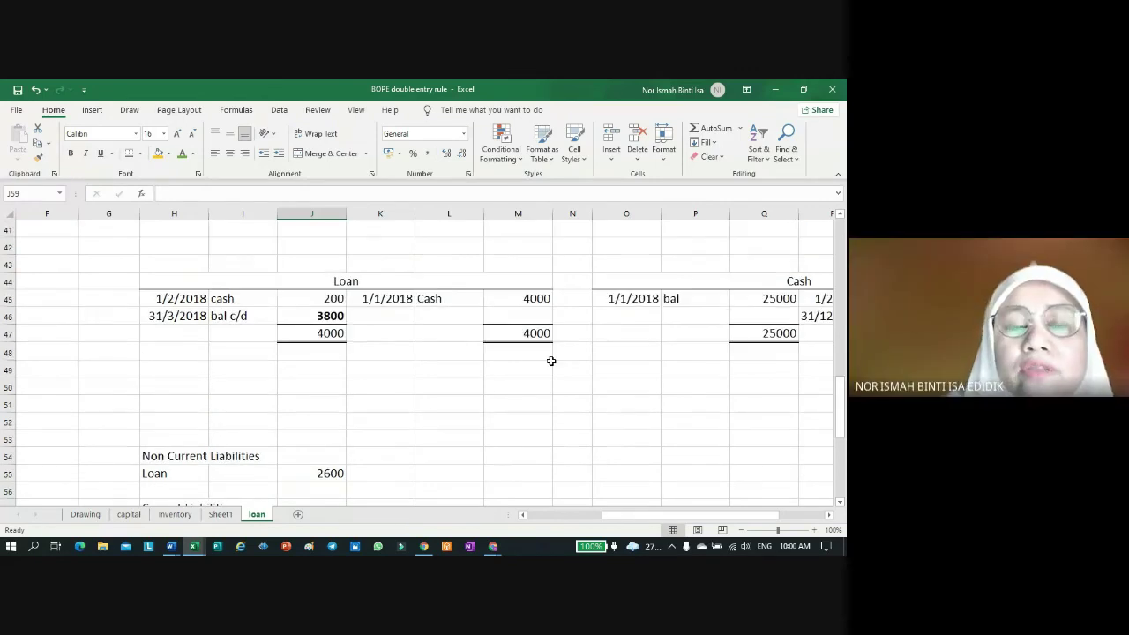
{"action": "scroll", "coordinate": [552, 361], "scroll_direction": "down", "scroll_amount": 3}
{"action": "scroll", "coordinate": [551, 360], "scroll_direction": "up", "scroll_amount": 2}
{"action": "scroll", "coordinate": [551, 360], "scroll_direction": "up", "scroll_amount": 2}
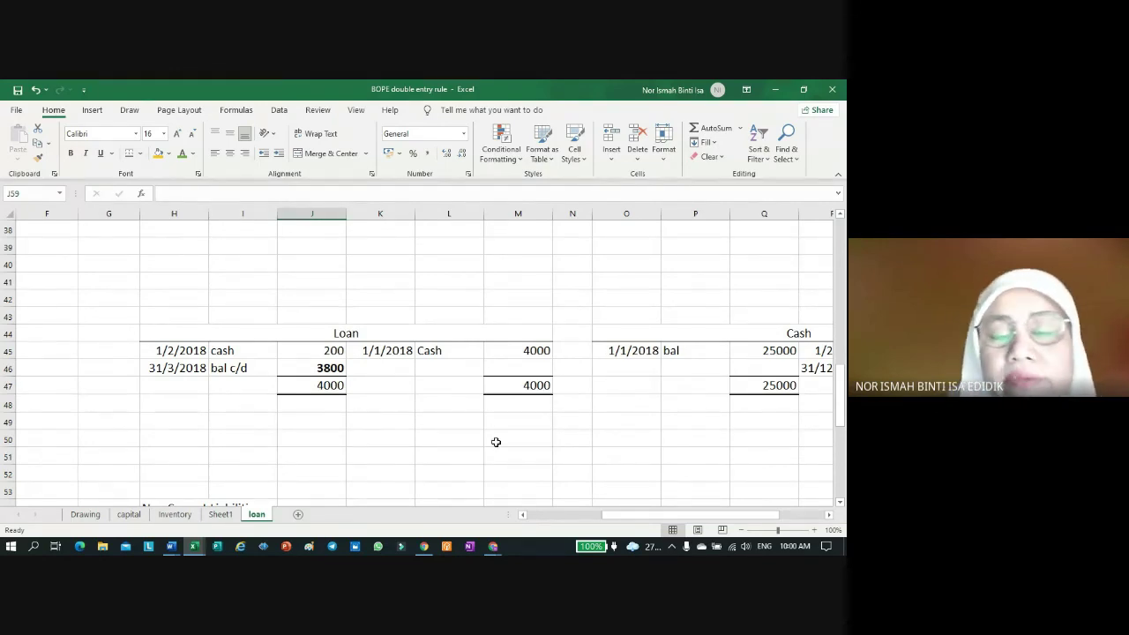
Step: Switch to the Financial Accounting call in Google Meet and open its screen presentation options
{"action": "mouse_move", "coordinate": [494, 548]}
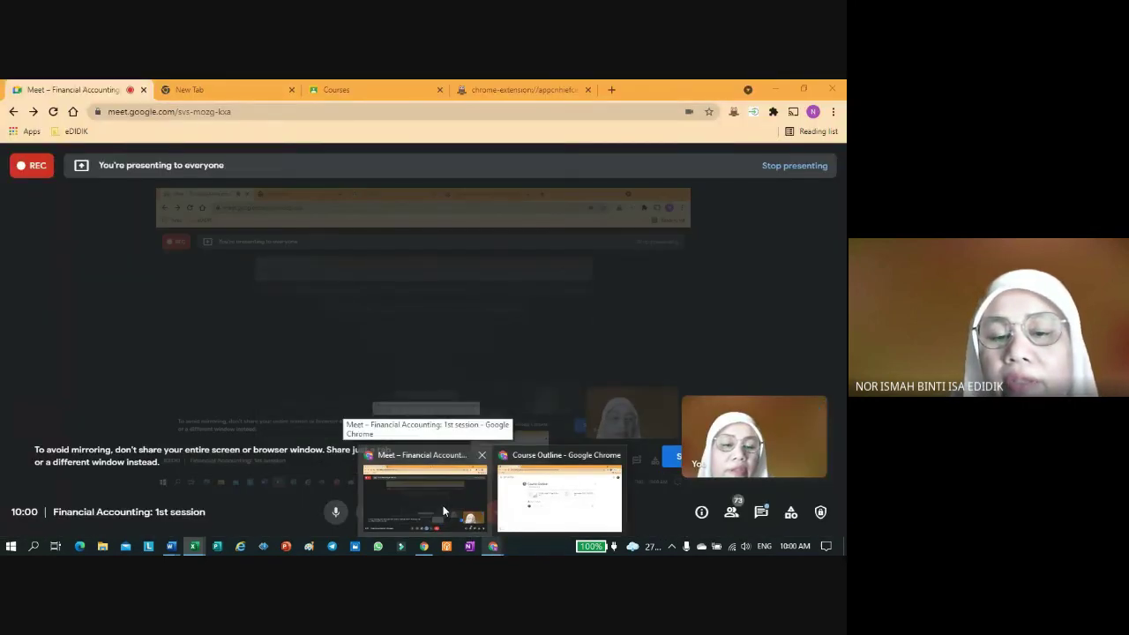
{"action": "left_click", "coordinate": [443, 509]}
{"action": "left_click", "coordinate": [433, 515]}
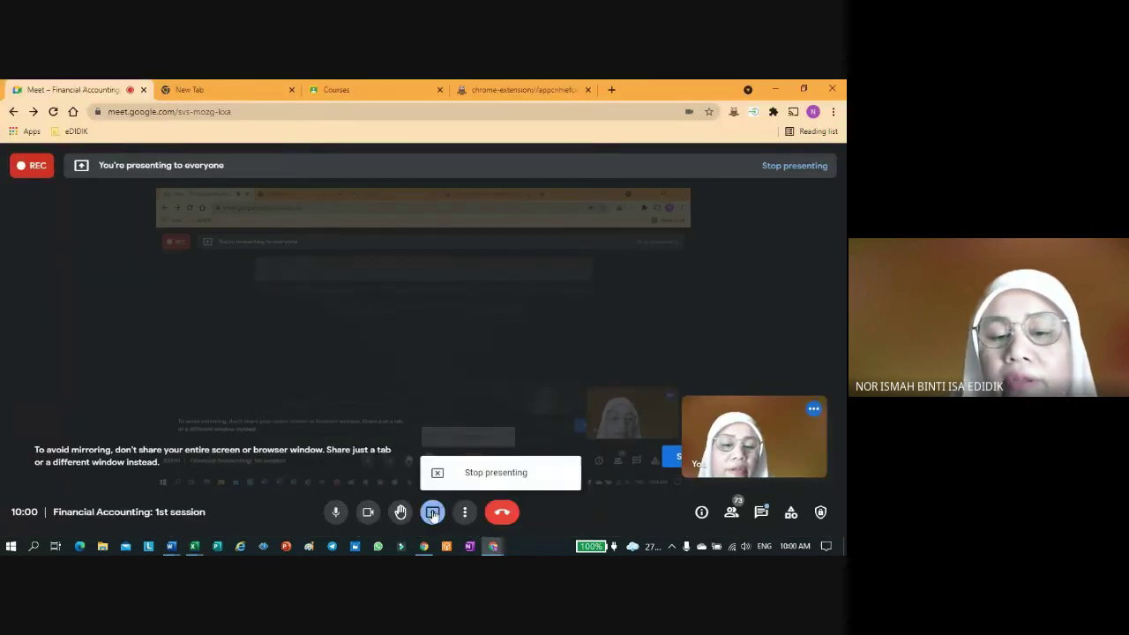